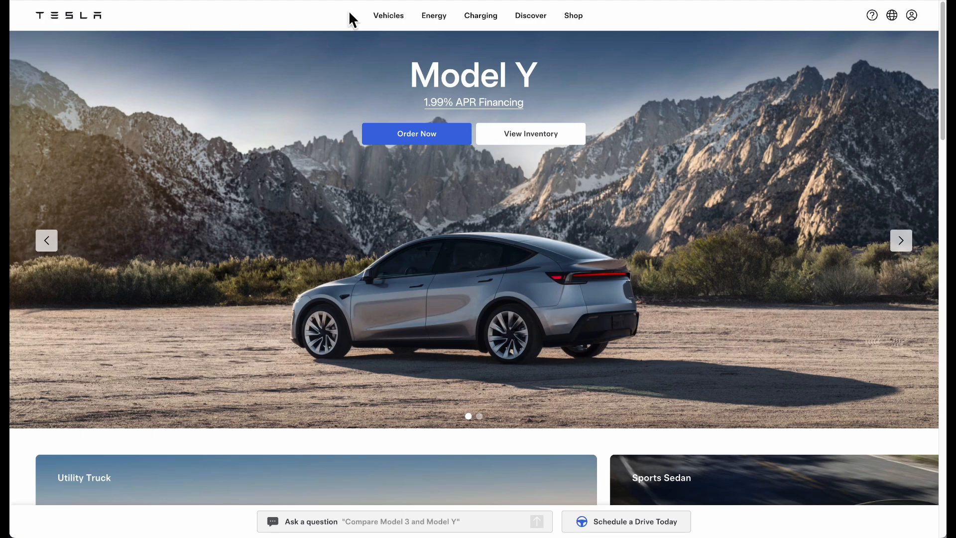
# Open the tesla-site-images folder in Downloads and select all 17 image files
pyautogui.scroll(-4, 401, 201)
pyautogui.scroll(4, 401, 201)
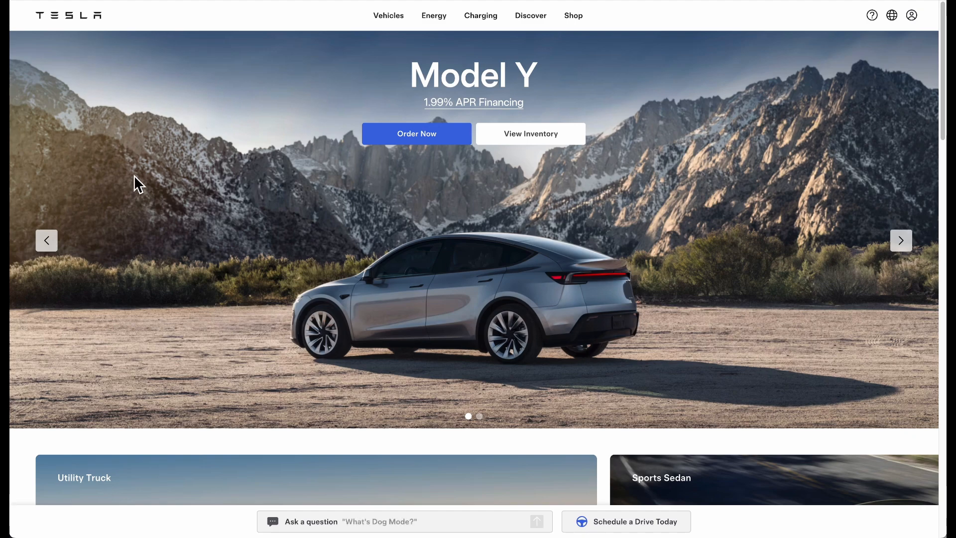
pyautogui.scroll(-1, 133, 175)
pyautogui.scroll(1, 134, 176)
pyautogui.scroll(-1, 138, 184)
pyautogui.scroll(1, 138, 184)
pyautogui.scroll(-1, 133, 175)
pyautogui.scroll(1, 134, 176)
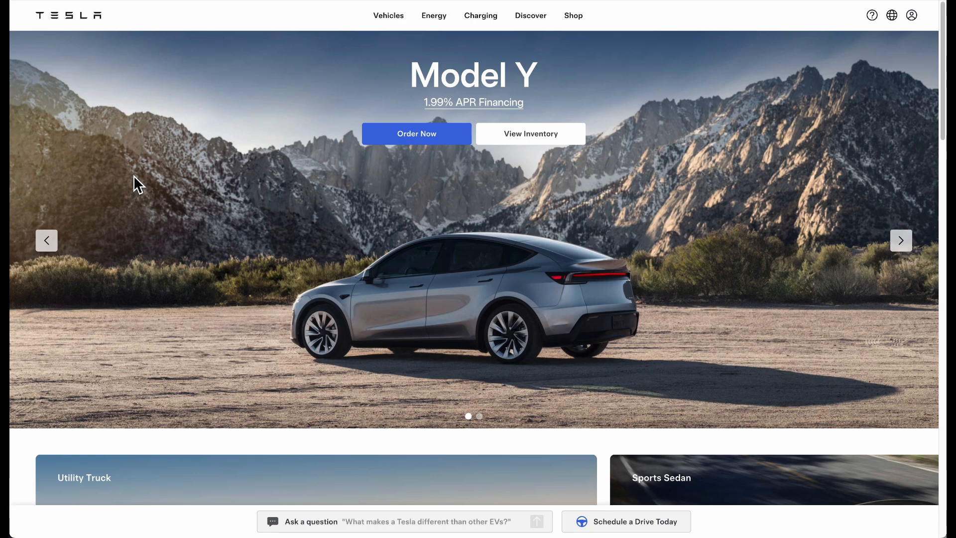
pyautogui.scroll(-1, 96, 170)
pyautogui.scroll(1, 100, 171)
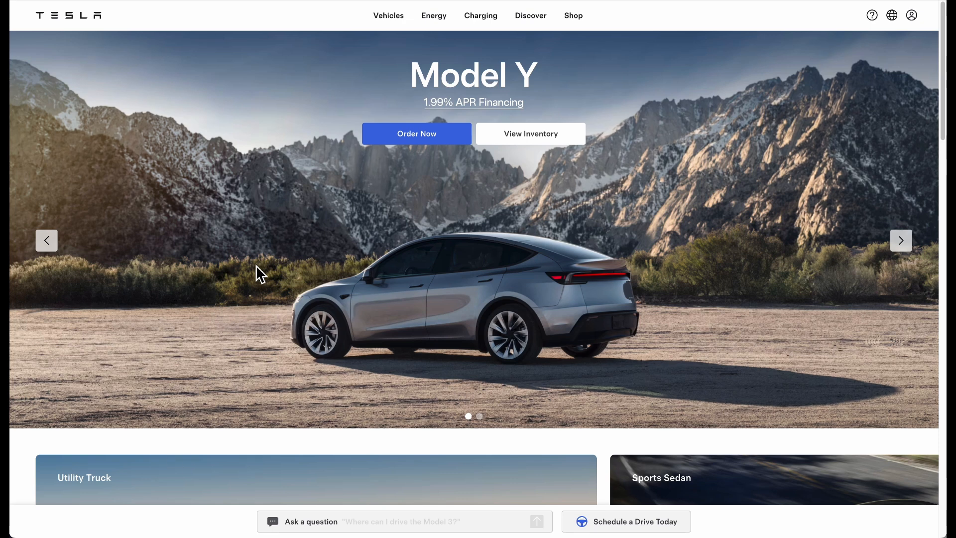
pyautogui.moveTo(144, 505)
pyautogui.click(103, 508)
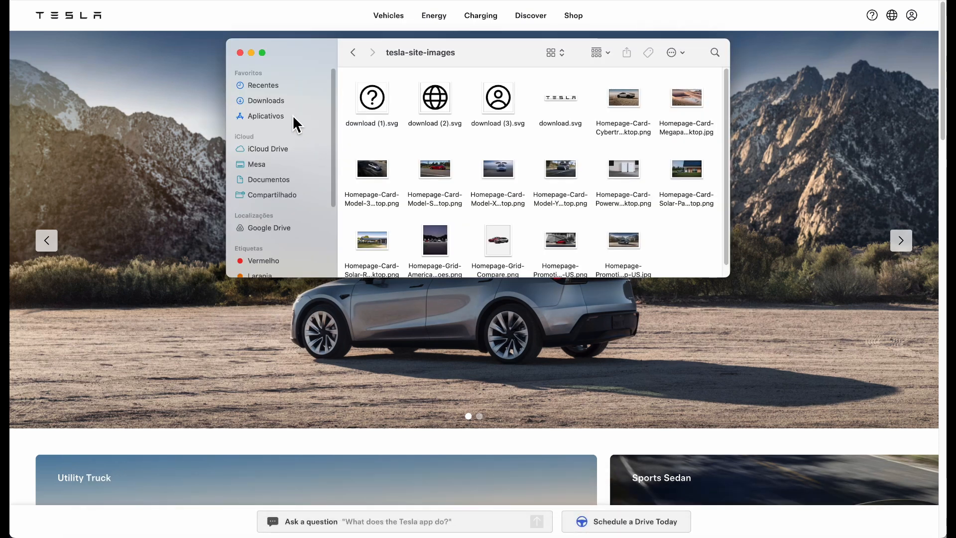
pyautogui.click(353, 53)
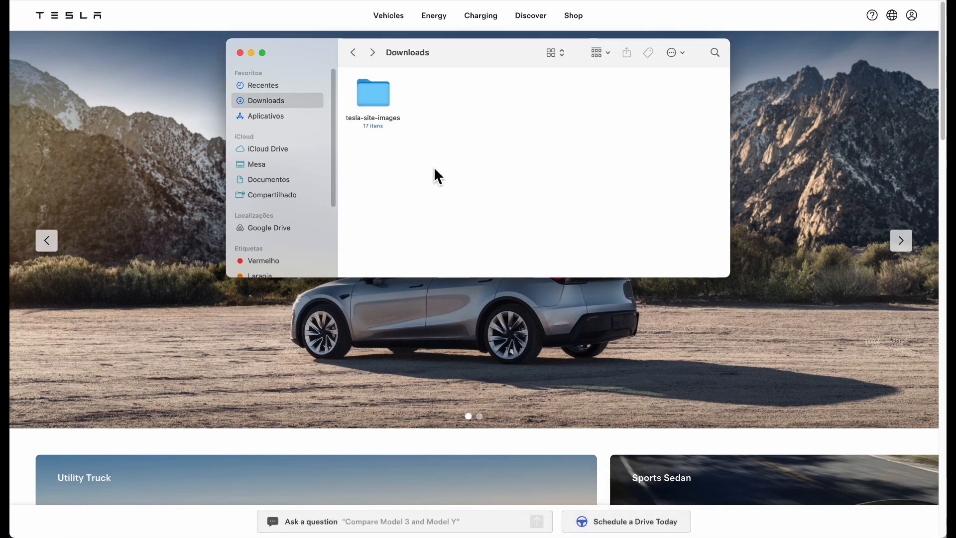
pyautogui.click(390, 103)
pyautogui.doubleClick(385, 99)
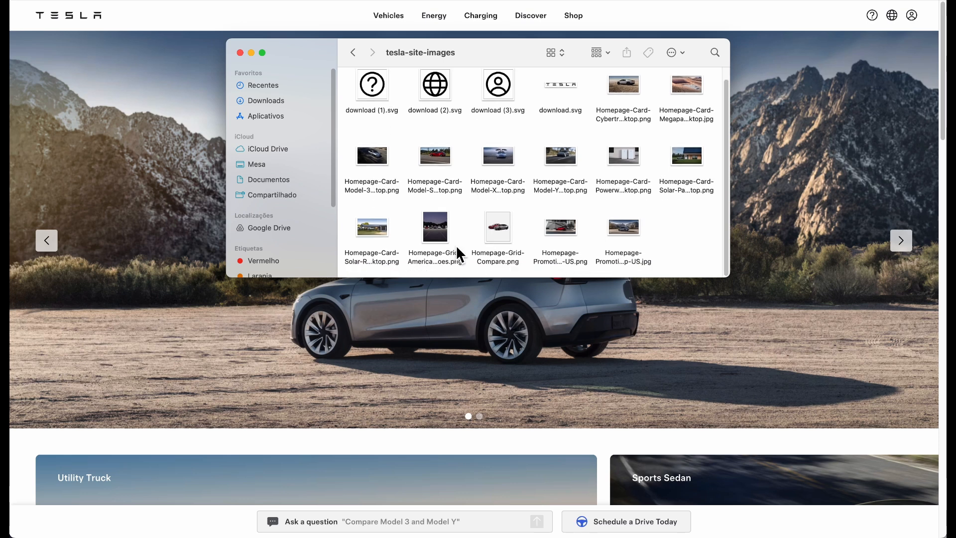
pyautogui.press('super+a')
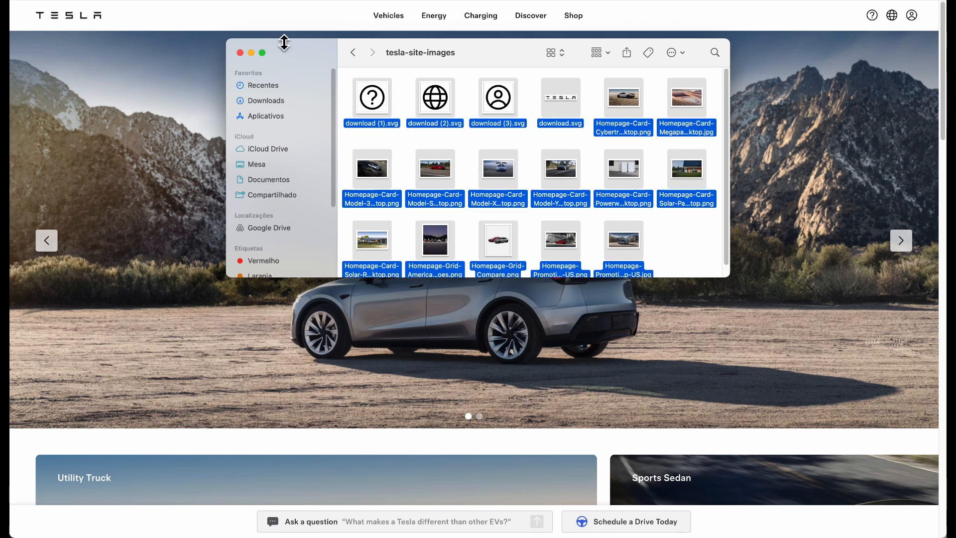
pyautogui.click(251, 53)
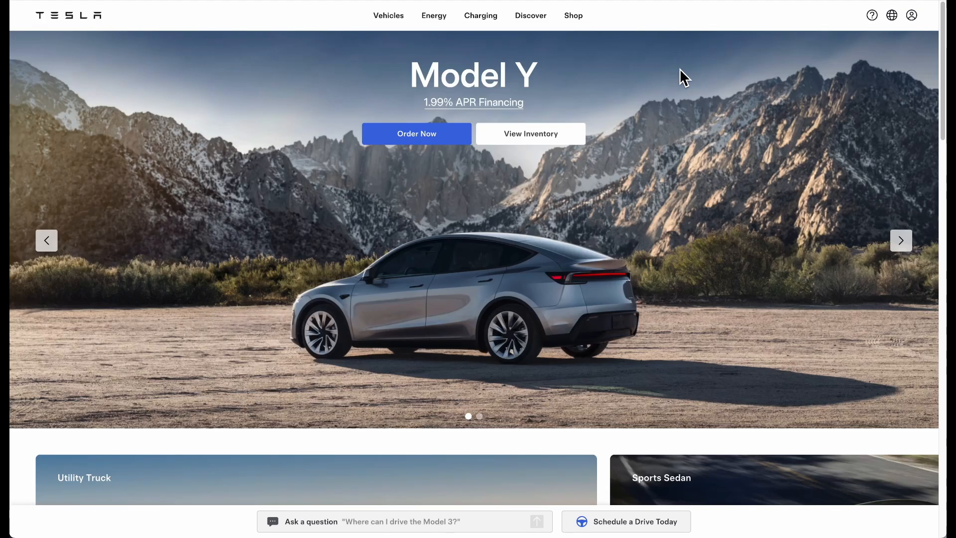
# Inspect the Tesla hero image's page code in developer tools, then close them
pyautogui.rightClick(679, 69)
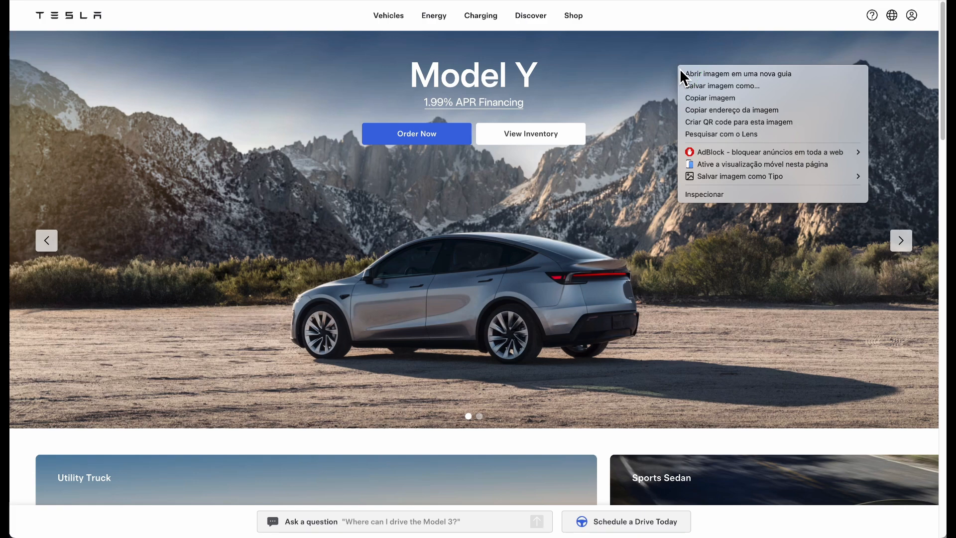
pyautogui.click(422, 190)
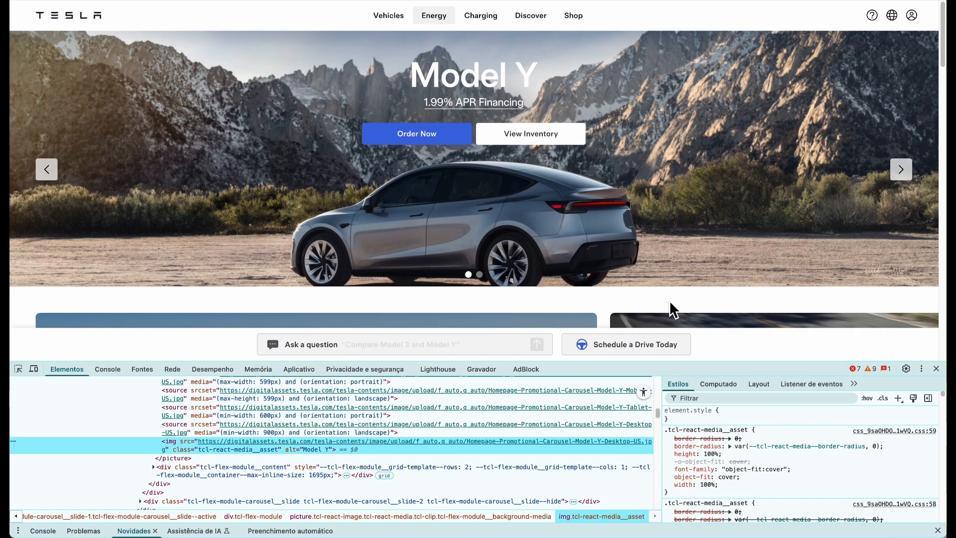
pyautogui.click(936, 369)
pyautogui.scroll(-7, 207, 229)
pyautogui.scroll(7, 205, 240)
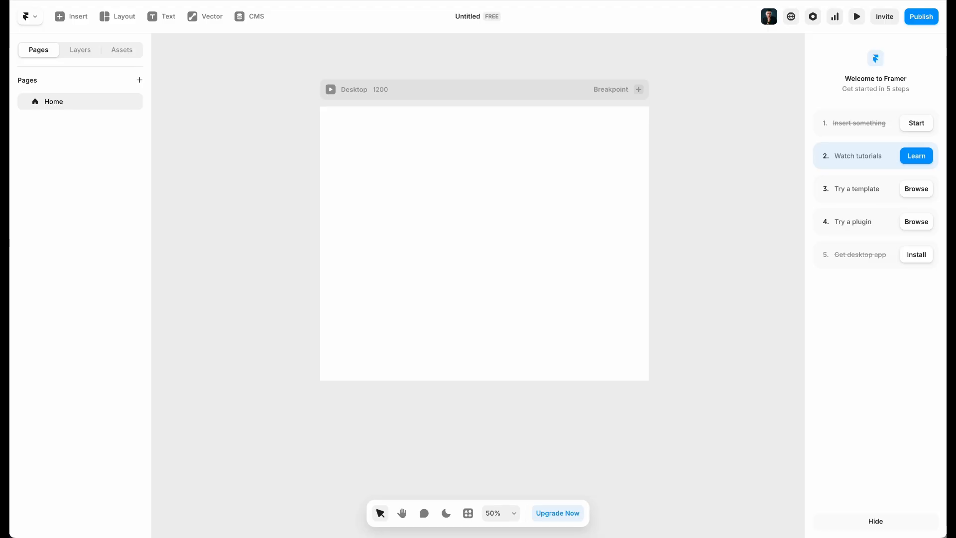
# Rename the Framer project to Tesla
pyautogui.moveTo(431, 66); pyautogui.dragTo(399, 95)
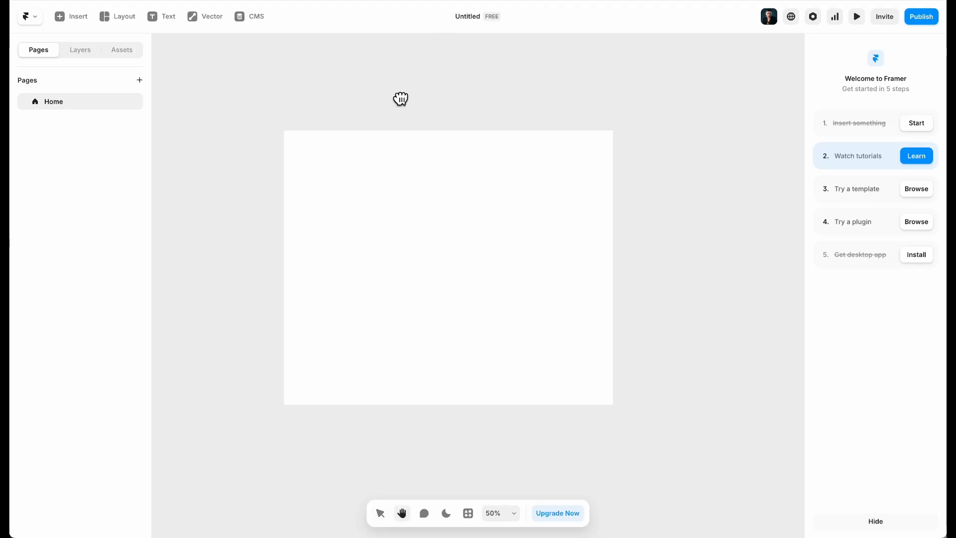
pyautogui.click(462, 18)
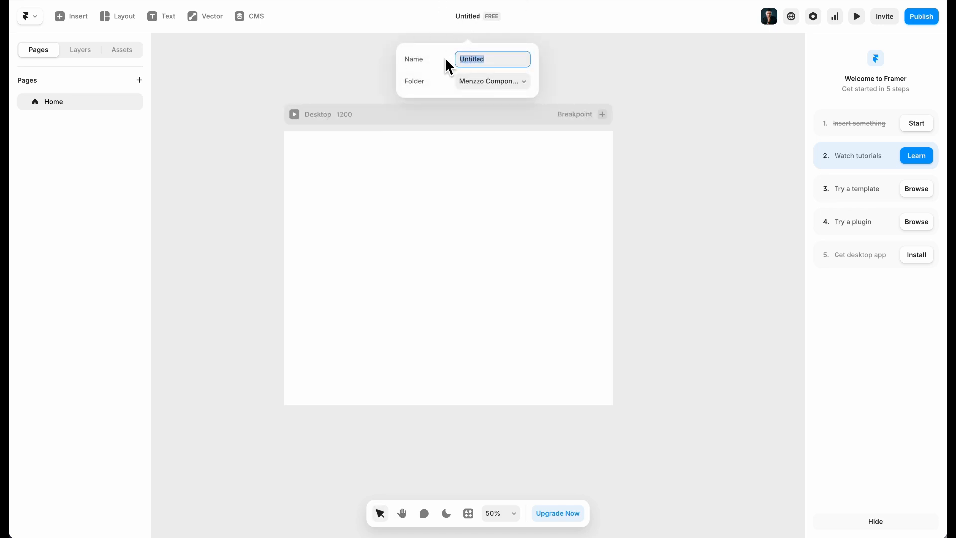
pyautogui.write('Tesla')
pyautogui.click(334, 118)
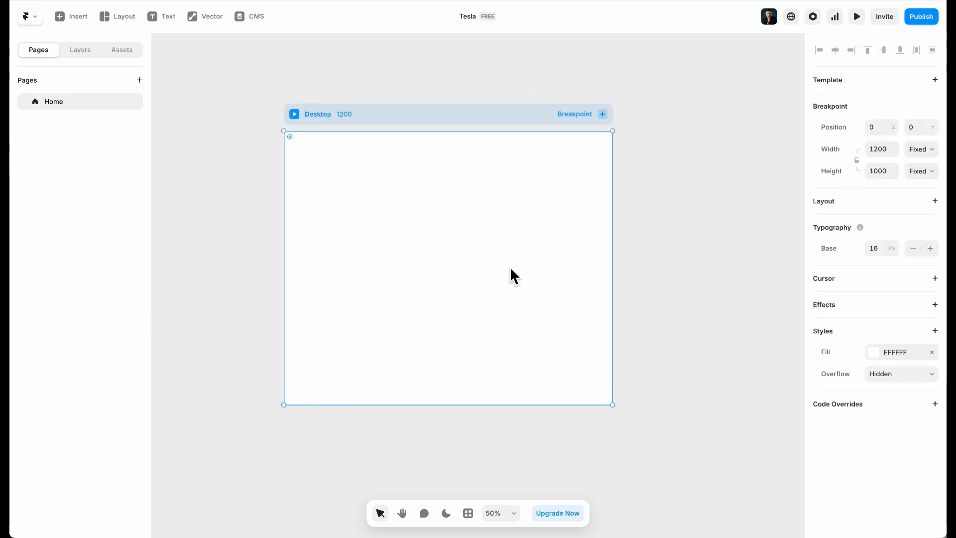
# Add a stack layout to the Desktop frame with a gap of 0
pyautogui.hscroll(-1, 506, 264)
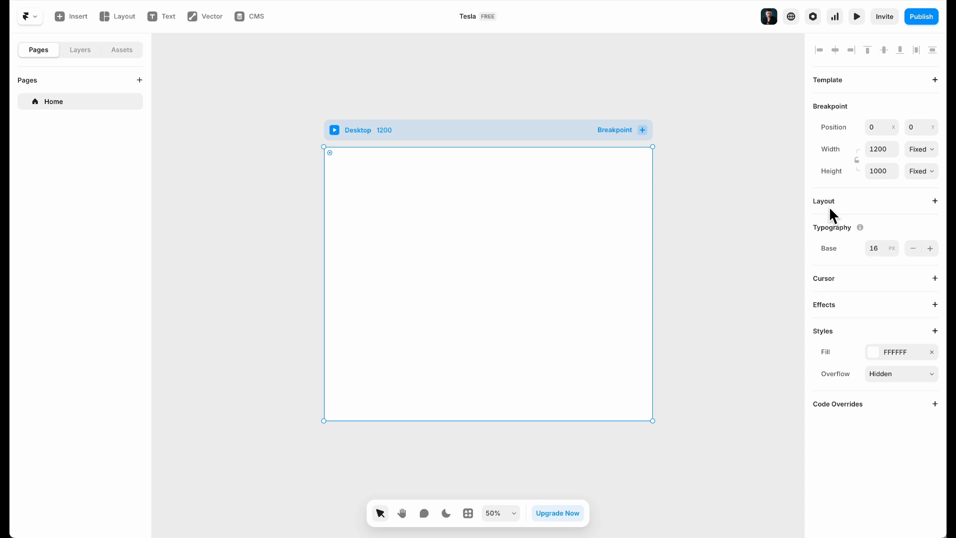
pyautogui.click(877, 202)
pyautogui.click(871, 333)
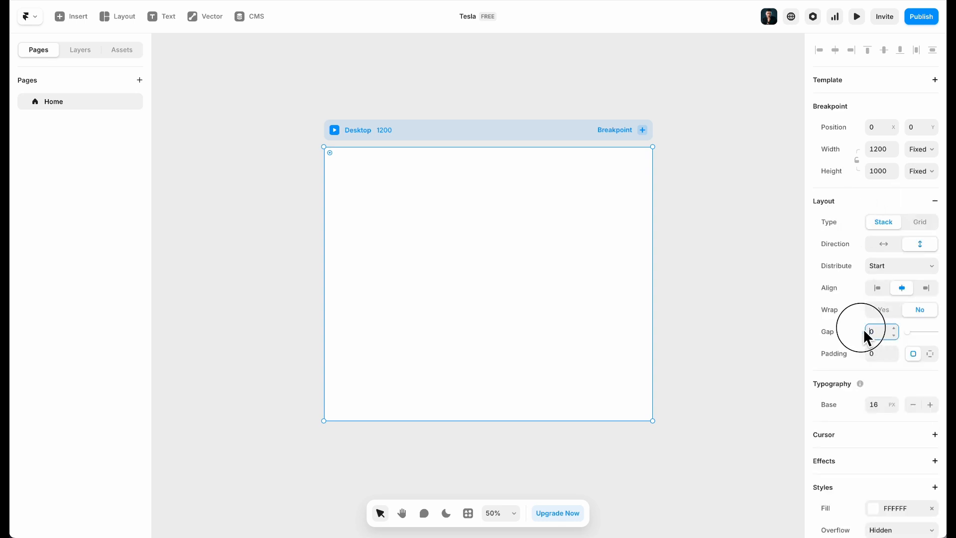
pyautogui.write('10')
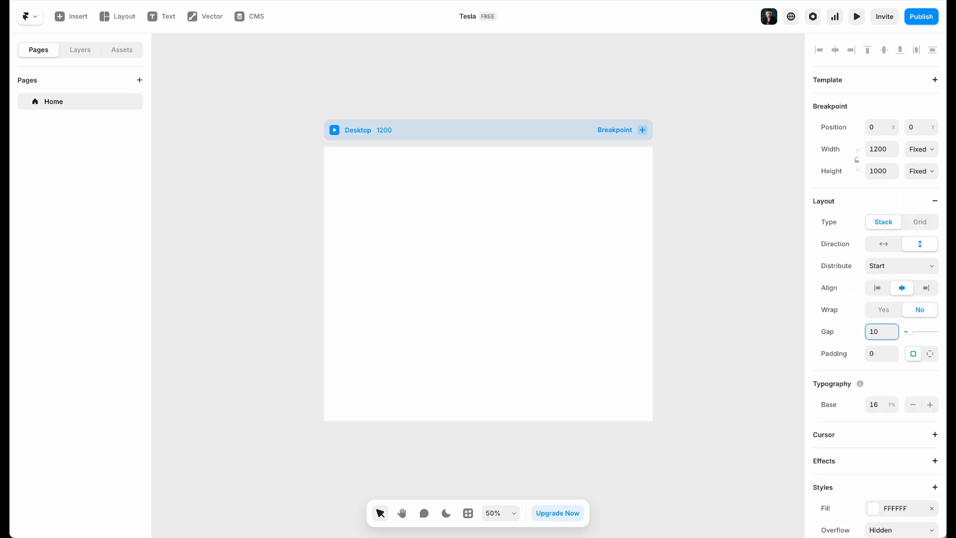
pyautogui.press('BackSpace')
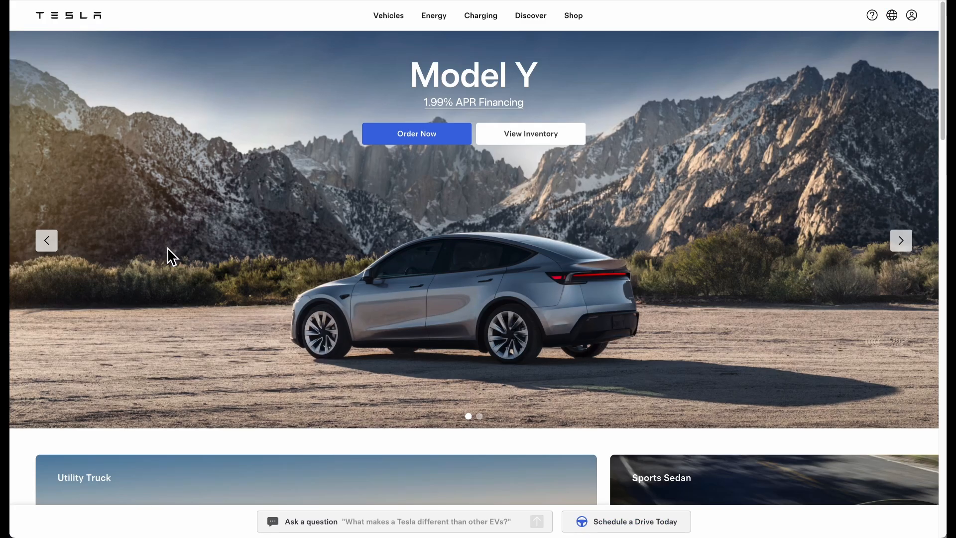
# Set the Desktop frame's height to 10000
pyautogui.scroll(-2, 167, 246)
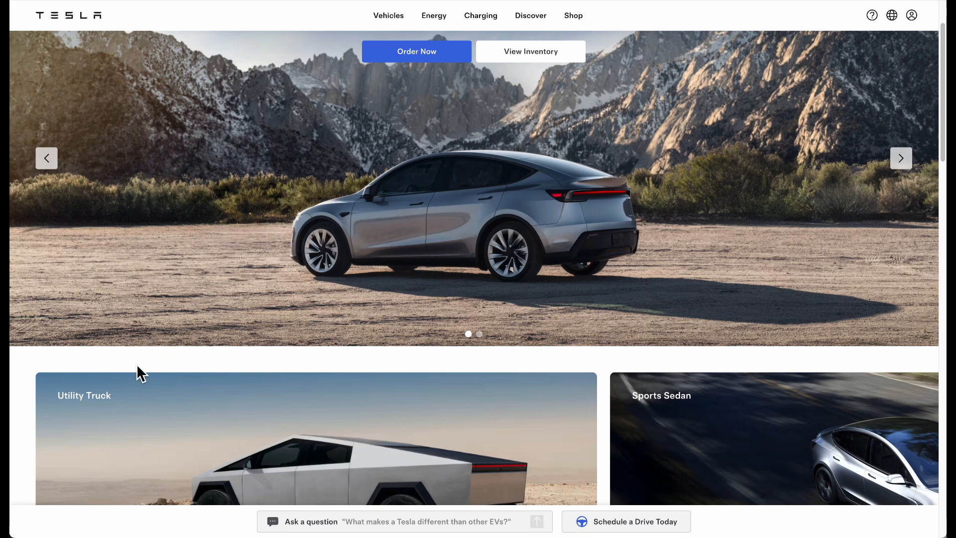
pyautogui.scroll(2, 277, 122)
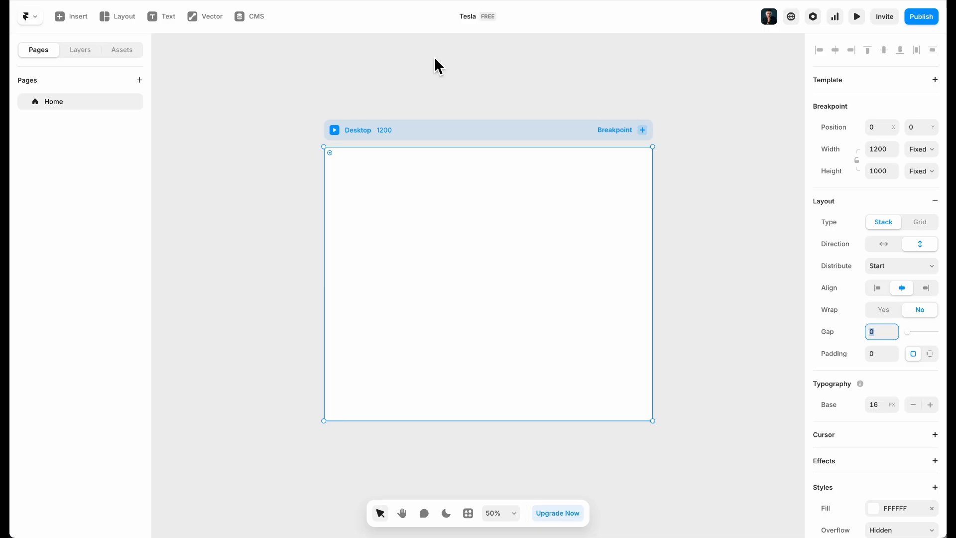
pyautogui.click(877, 173)
pyautogui.write('1000')
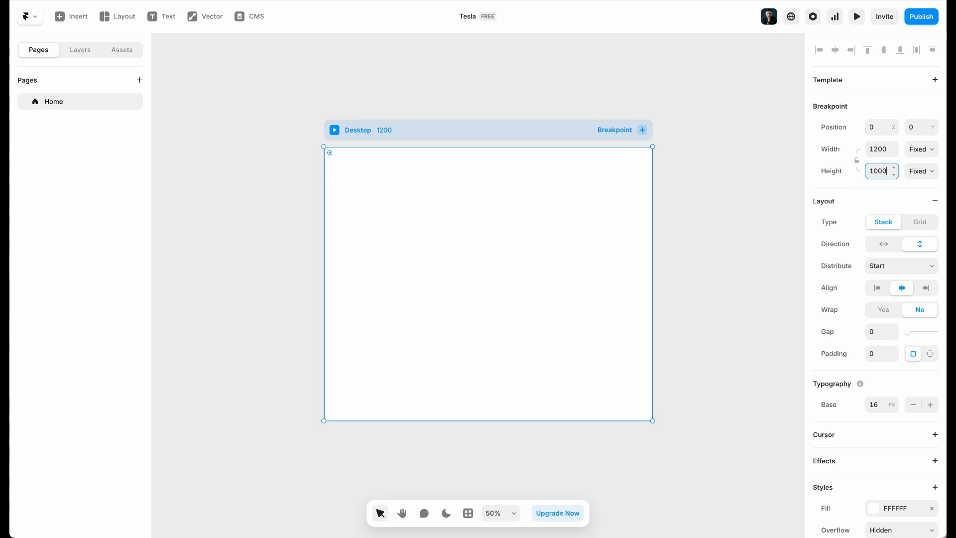
pyautogui.press('Return')
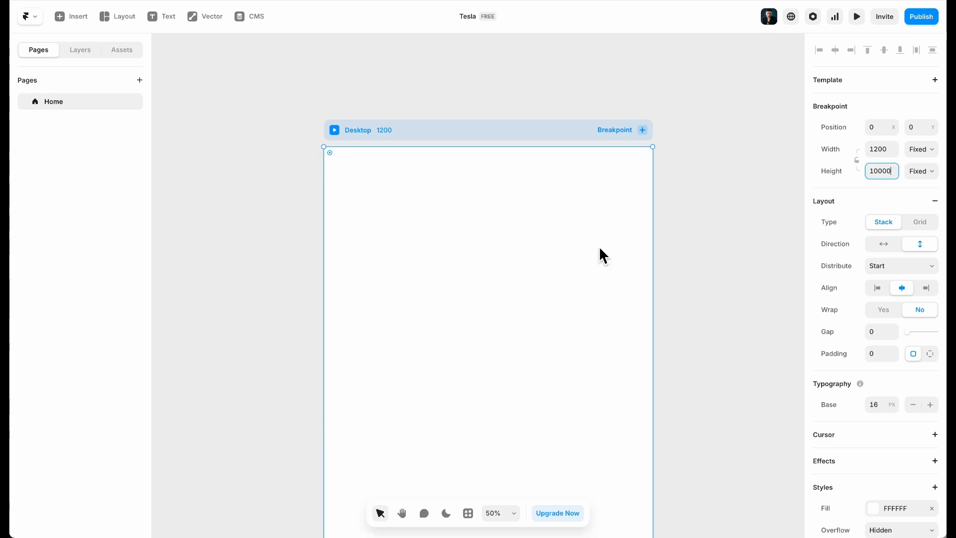
pyautogui.hscroll(2, 449, 177)
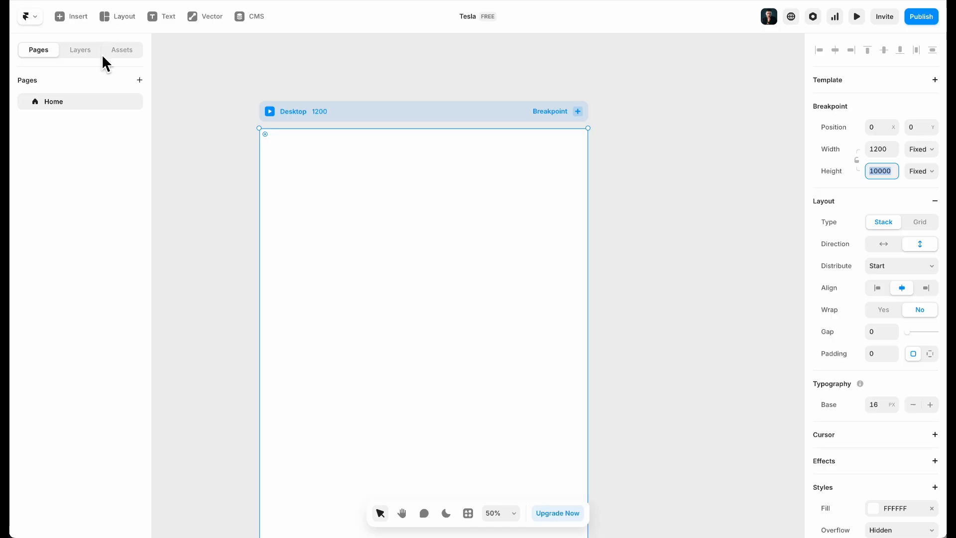
pyautogui.click(244, 60)
pyautogui.click(366, 118)
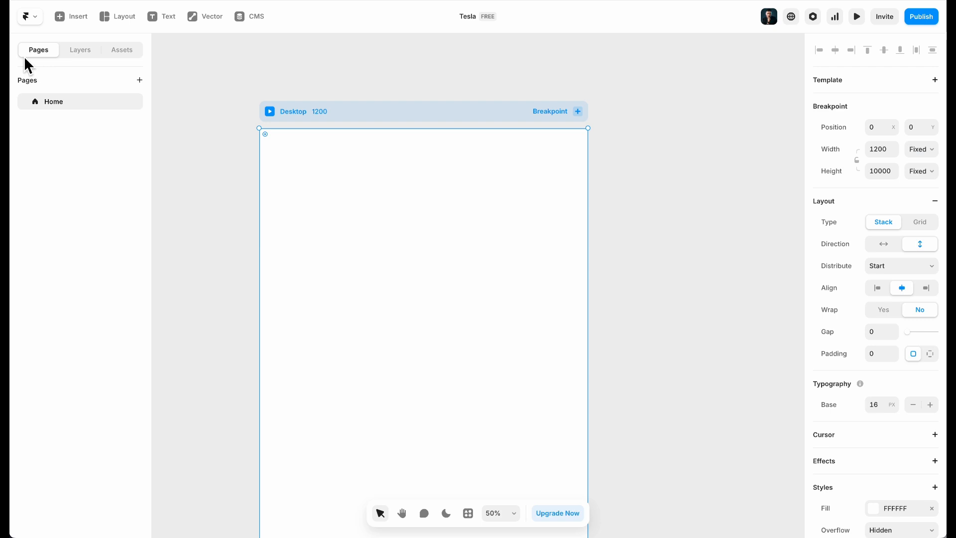
# Drag the first Light navigation template to the top of Desktop and open its component
pyautogui.click(68, 15)
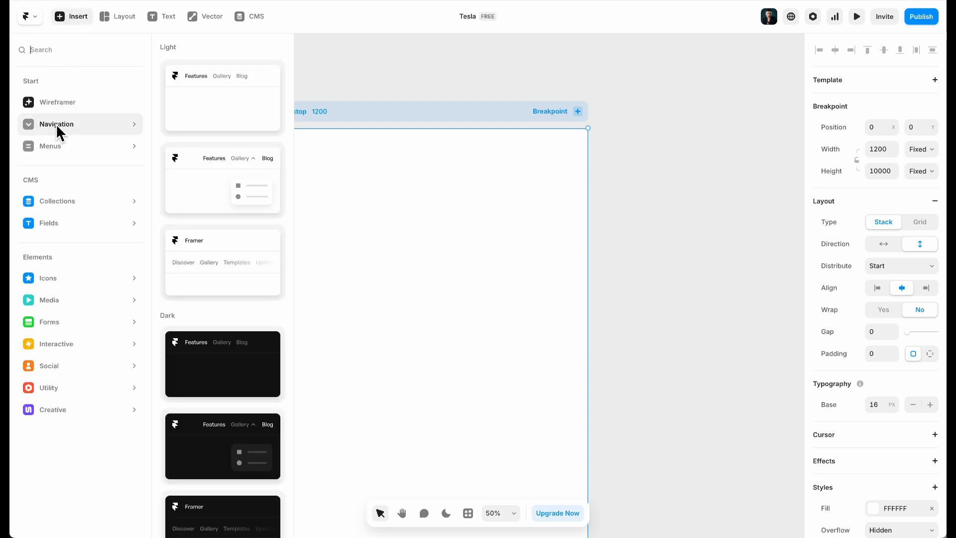
pyautogui.moveTo(70, 125)
pyautogui.moveTo(216, 88); pyautogui.dragTo(405, 151)
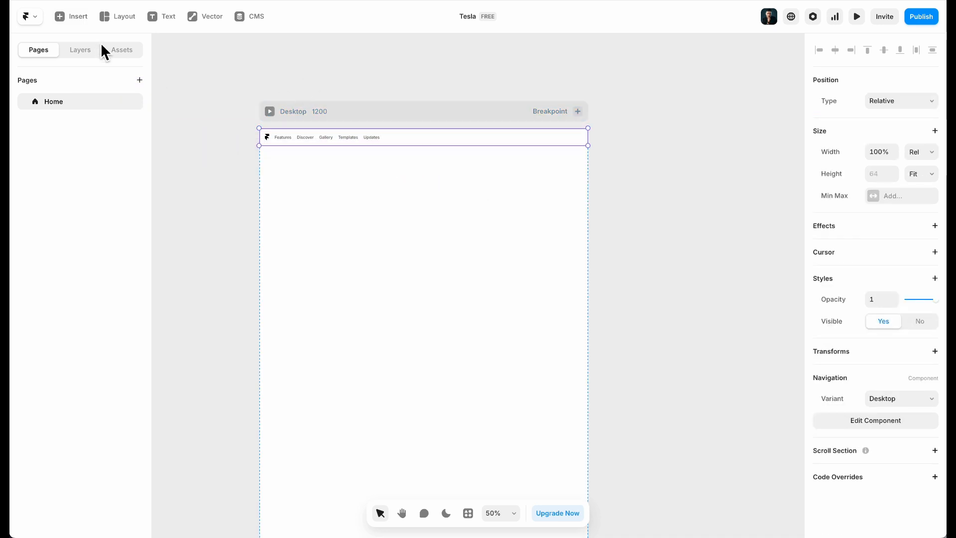
pyautogui.doubleClick(437, 136)
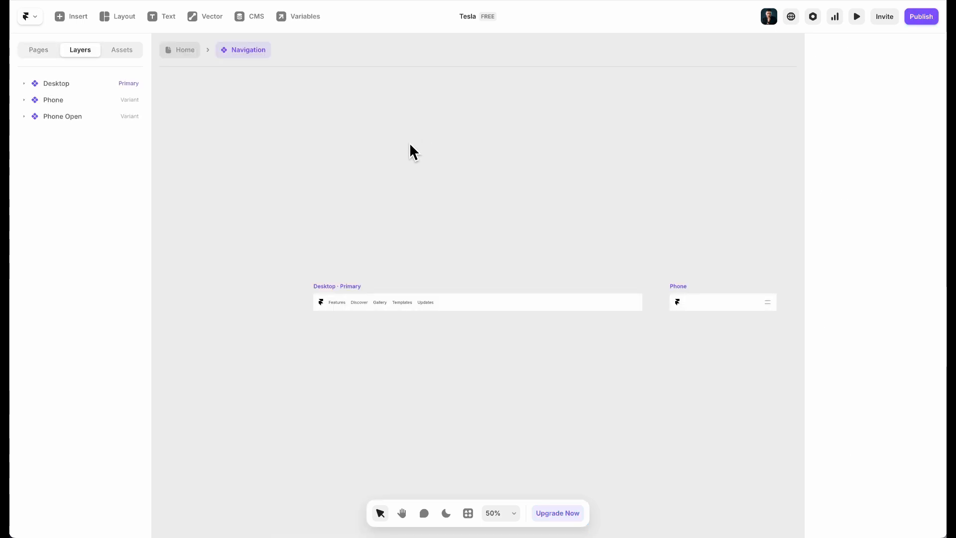
pyautogui.hscroll(5, 545, 333)
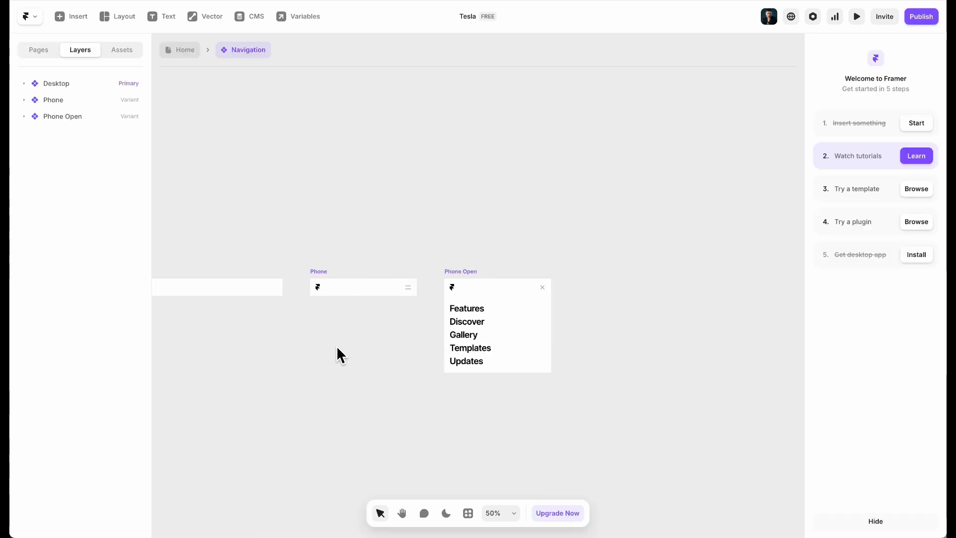
pyautogui.hscroll(-7, 337, 344)
pyautogui.hscroll(10, 338, 343)
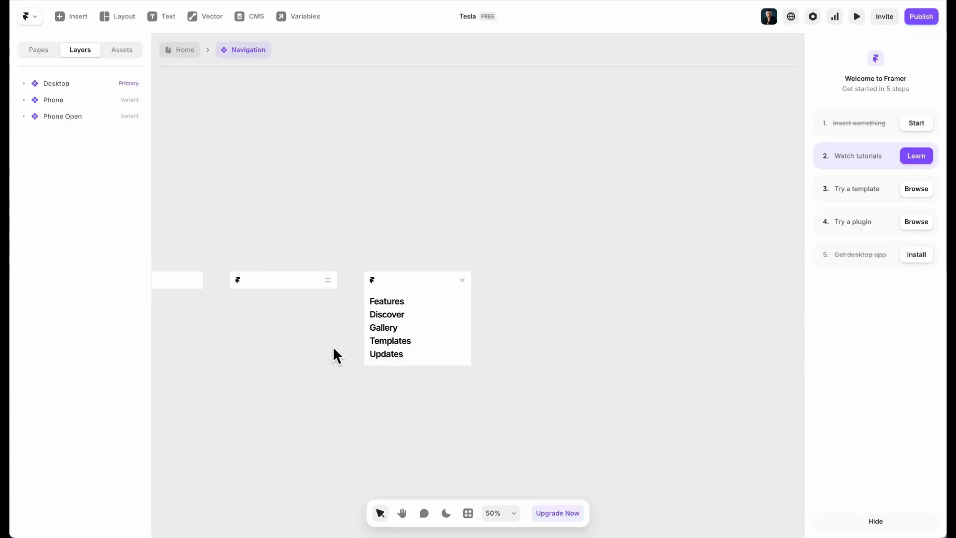
pyautogui.hscroll(-6, 333, 345)
pyautogui.scroll(-2, 332, 346)
pyautogui.scroll(5, 239, 248)
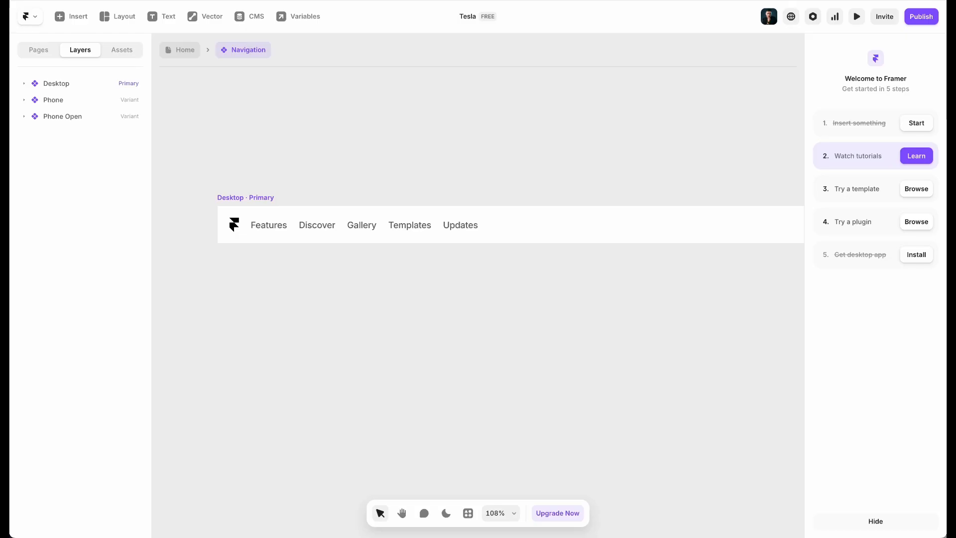
# Delete the Bottom Line layer from the Desktop navigation
pyautogui.click(299, 320)
pyautogui.click(236, 219)
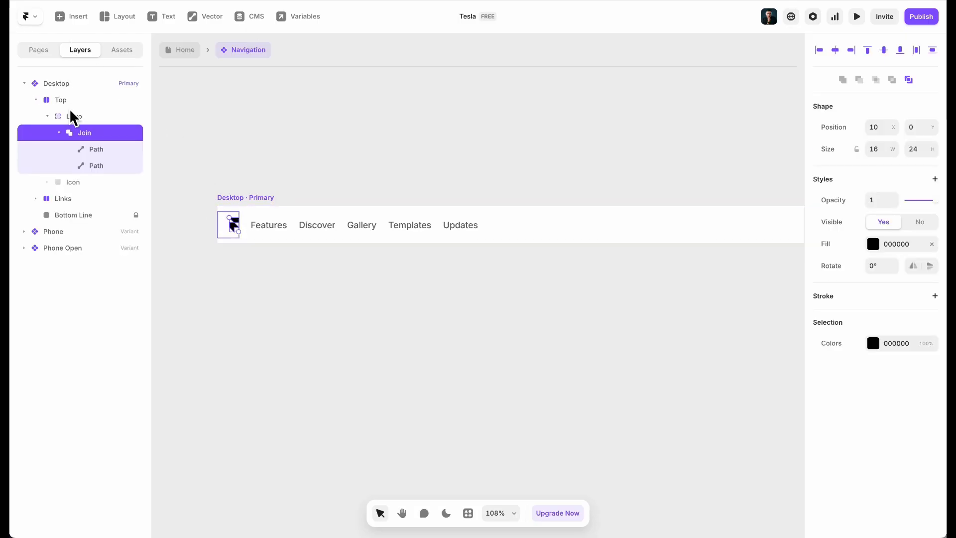
pyautogui.click(69, 116)
pyautogui.click(48, 116)
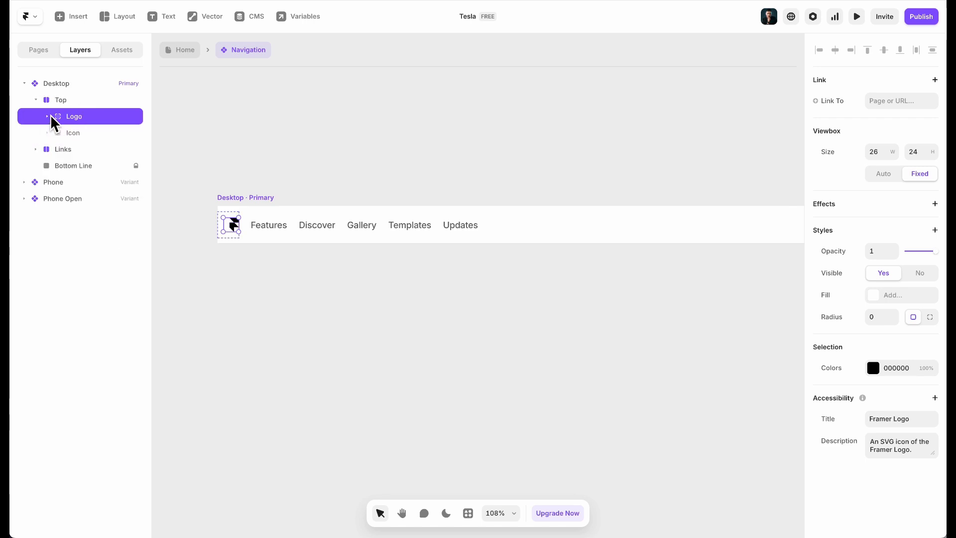
pyautogui.click(61, 102)
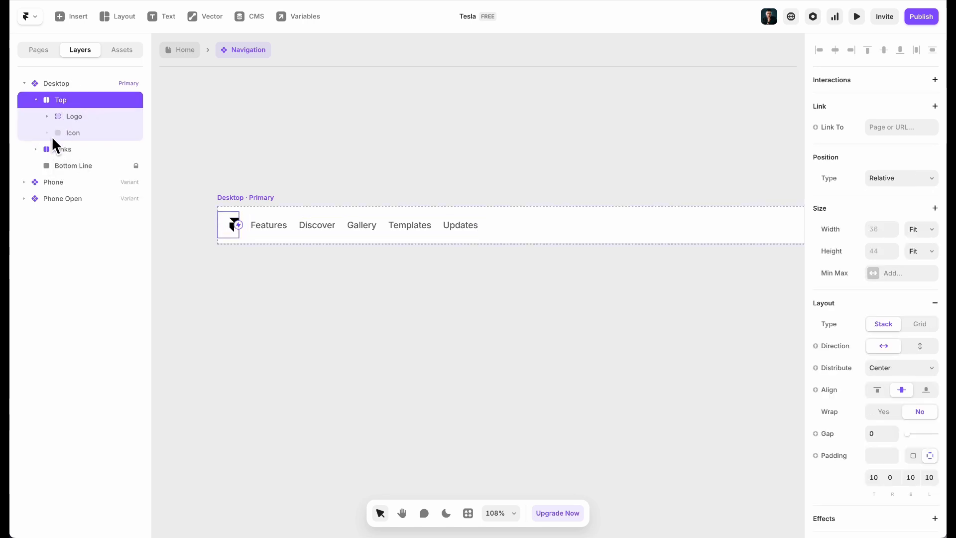
pyautogui.click(73, 117)
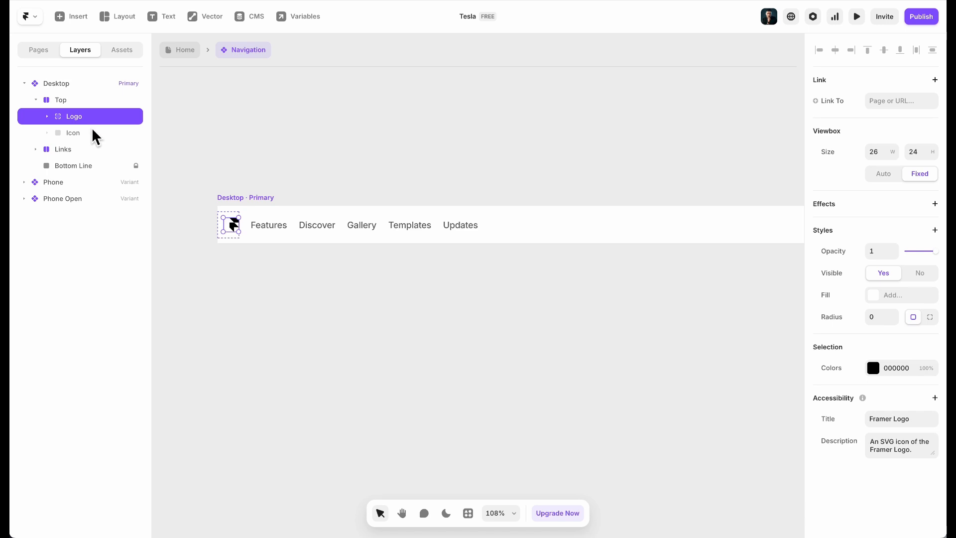
pyautogui.click(89, 138)
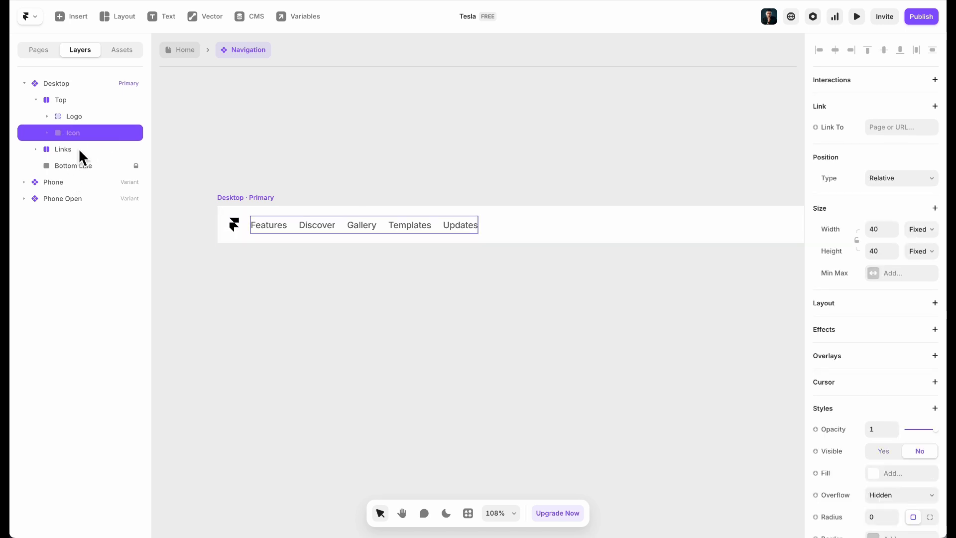
pyautogui.click(78, 150)
pyautogui.click(36, 149)
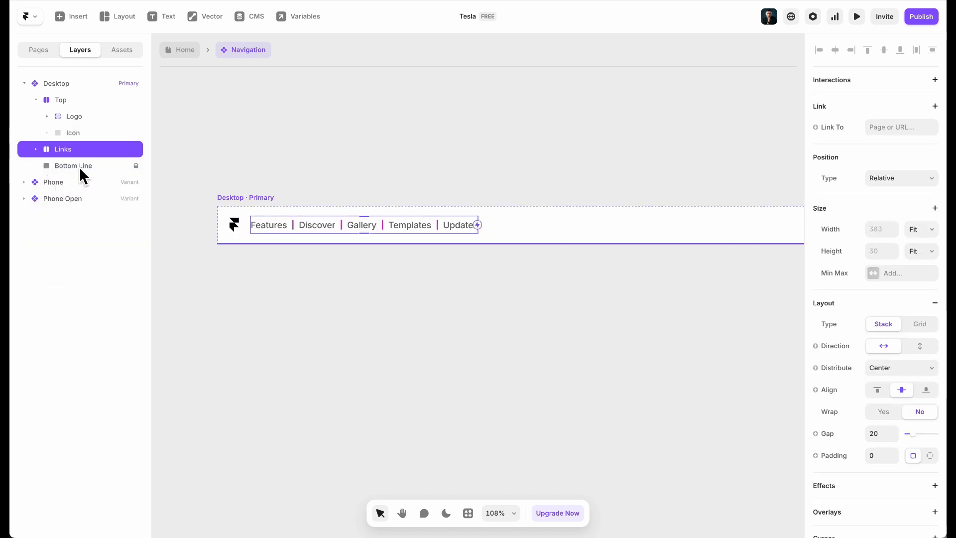
pyautogui.click(70, 166)
pyautogui.hscroll(5, 388, 269)
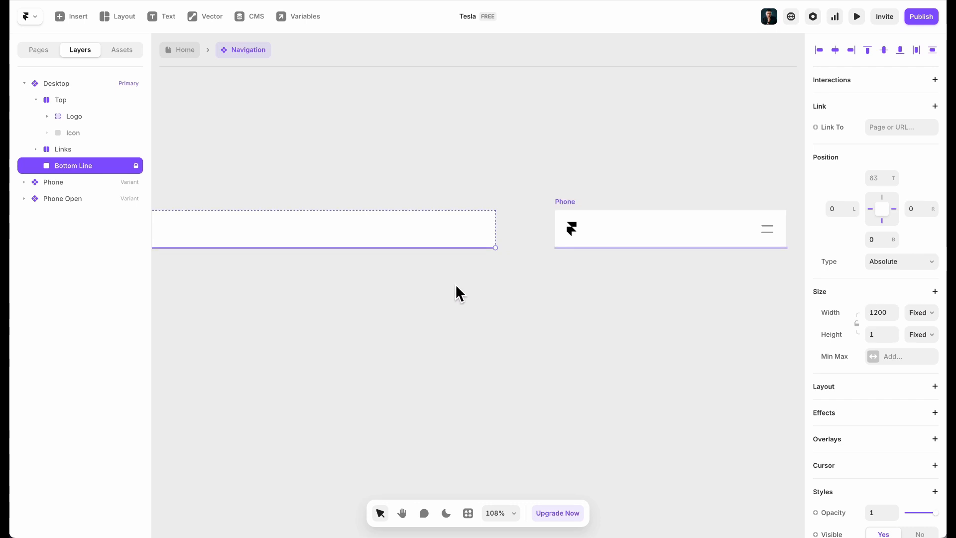
pyautogui.hscroll(-6, 457, 292)
pyautogui.hscroll(-2, 349, 276)
pyautogui.press('BackSpace')
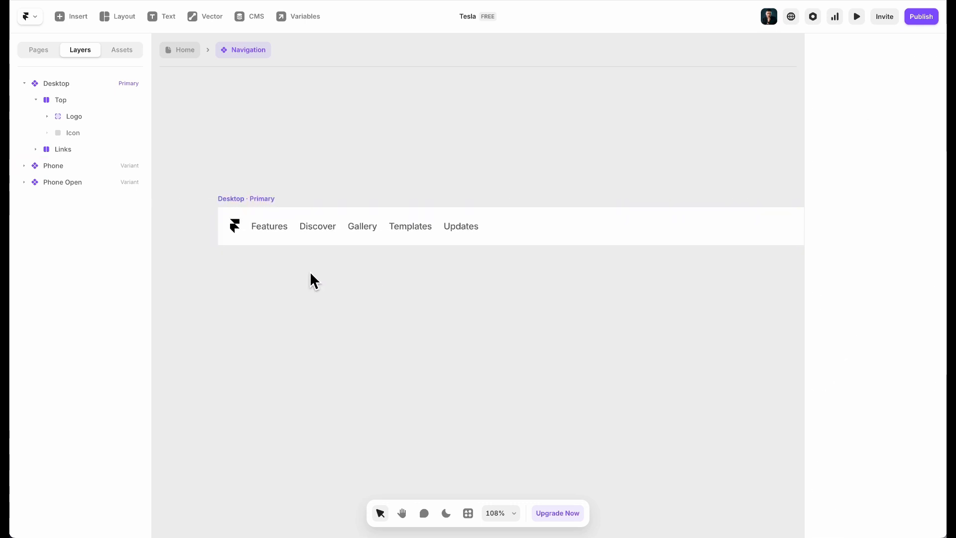
# Set the Desktop nav frame's distribution to Space Between
pyautogui.click(79, 85)
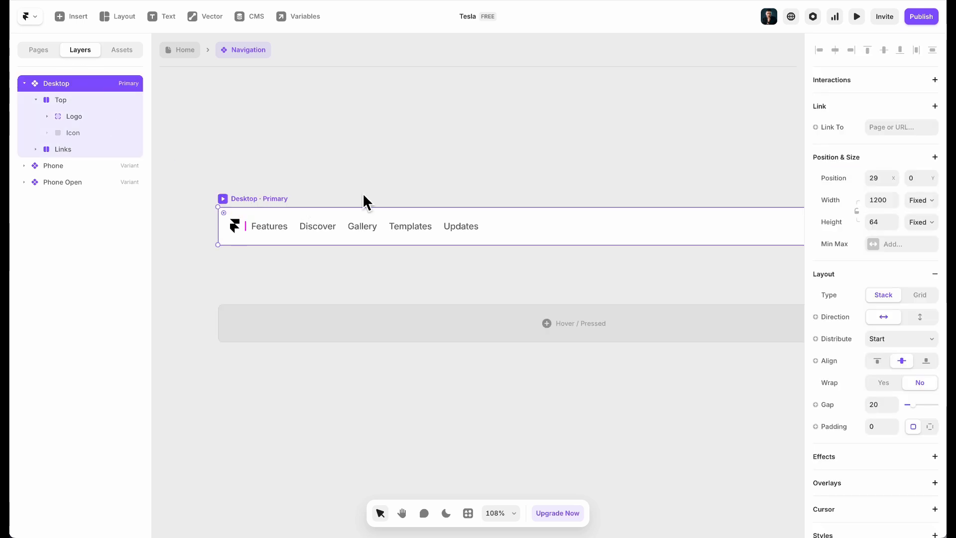
pyautogui.click(932, 339)
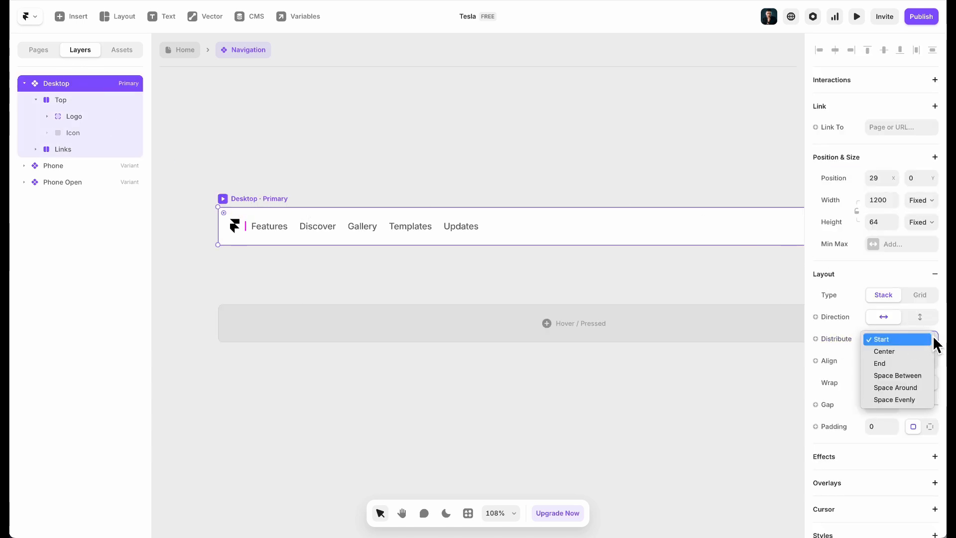
pyautogui.click(896, 375)
pyautogui.hscroll(1, 489, 238)
pyautogui.hscroll(-5, 293, 271)
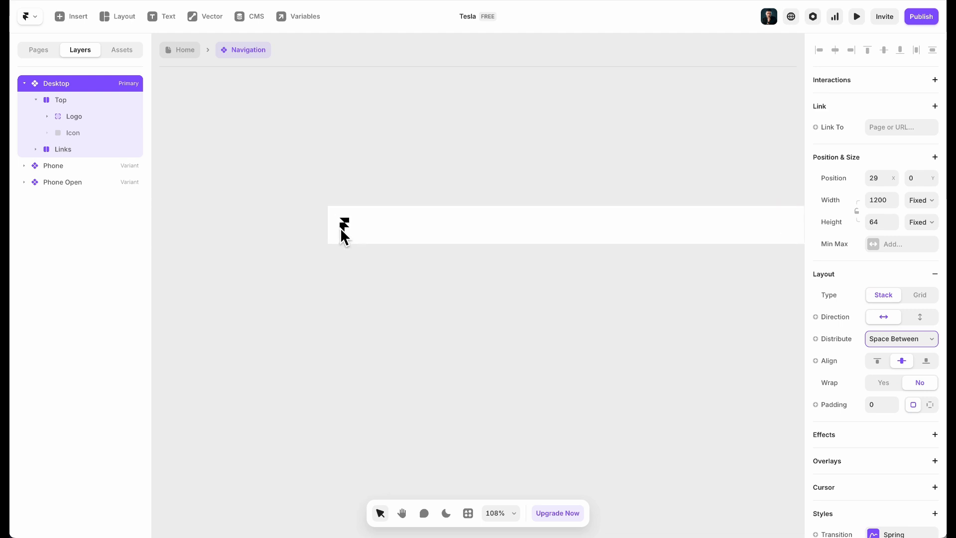
# Delete the Top group containing the old logo and icon
pyautogui.click(76, 104)
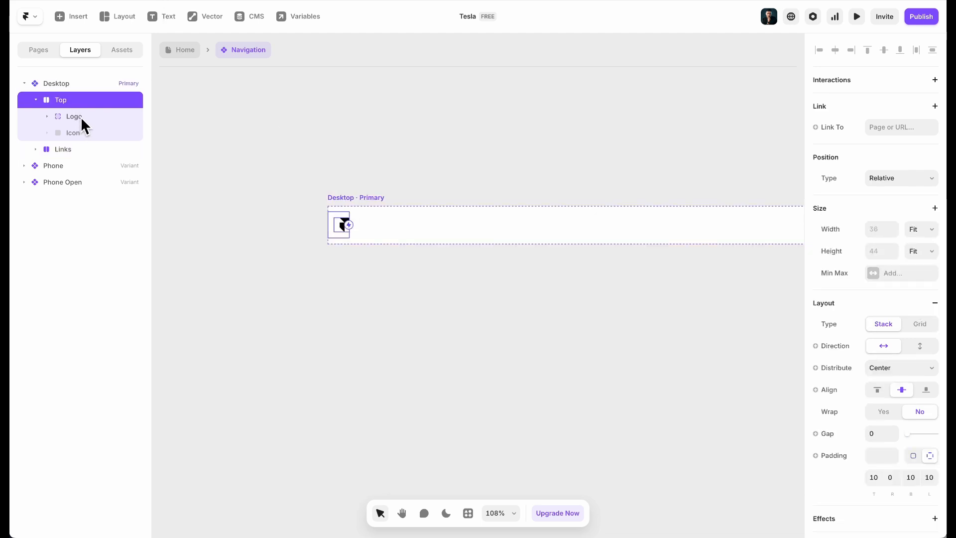
pyautogui.click(75, 116)
pyautogui.click(102, 101)
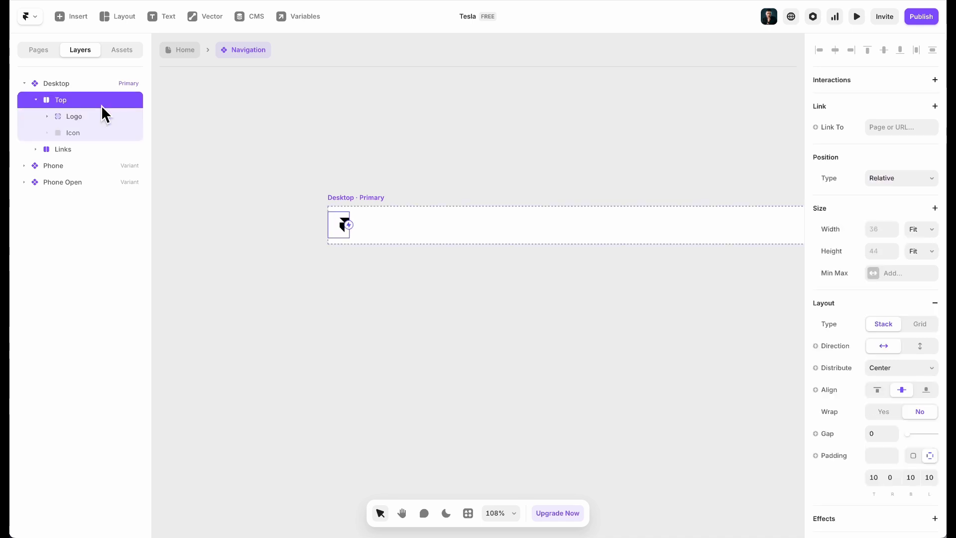
pyautogui.press('Delete')
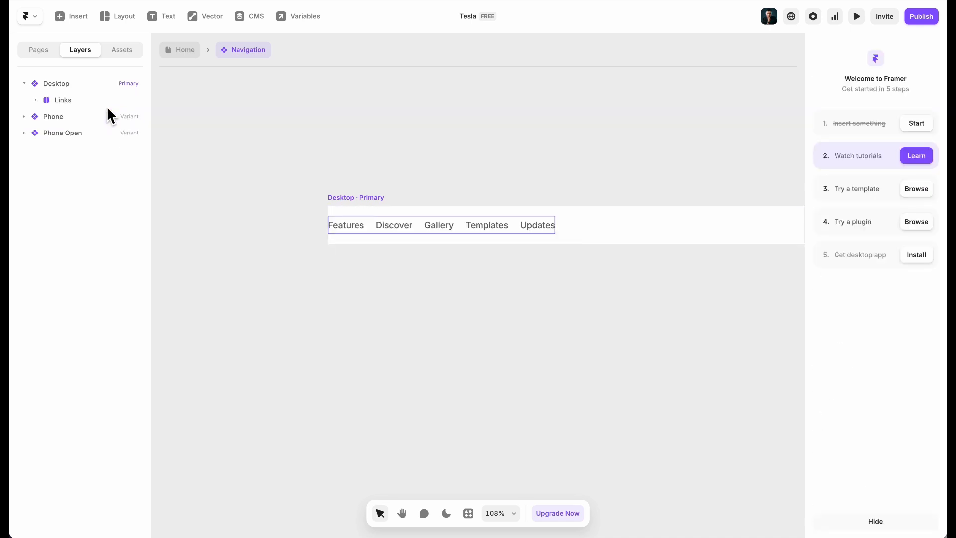
pyautogui.click(70, 86)
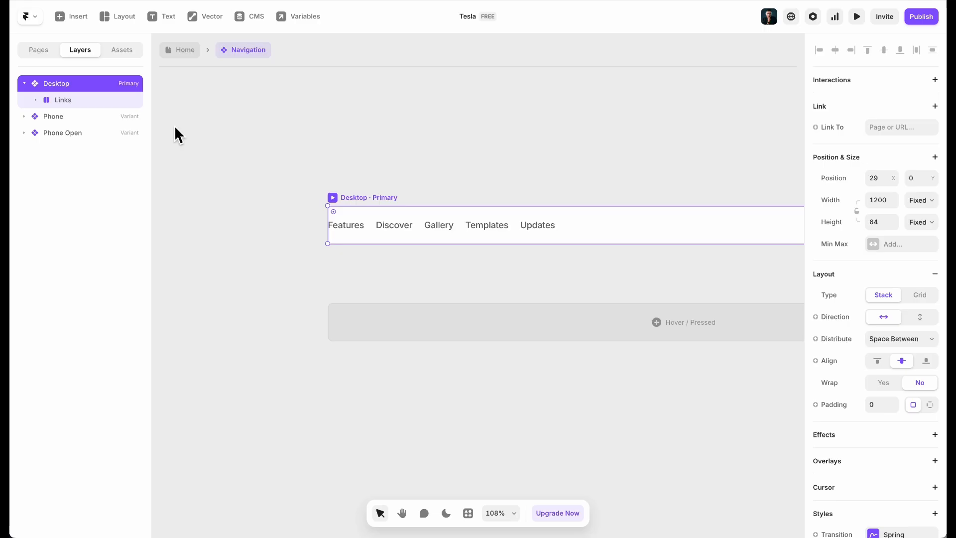
# Select the download.svg logo file in the tesla-site-images folder
pyautogui.moveTo(129, 515)
pyautogui.click(94, 501)
pyautogui.click(405, 145)
pyautogui.click(560, 100)
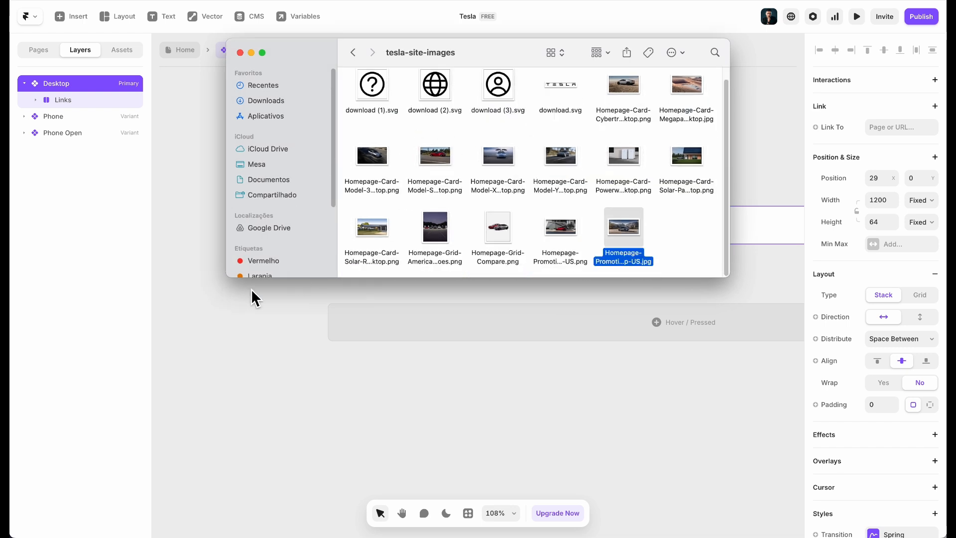
pyautogui.click(251, 289)
pyautogui.press('c')
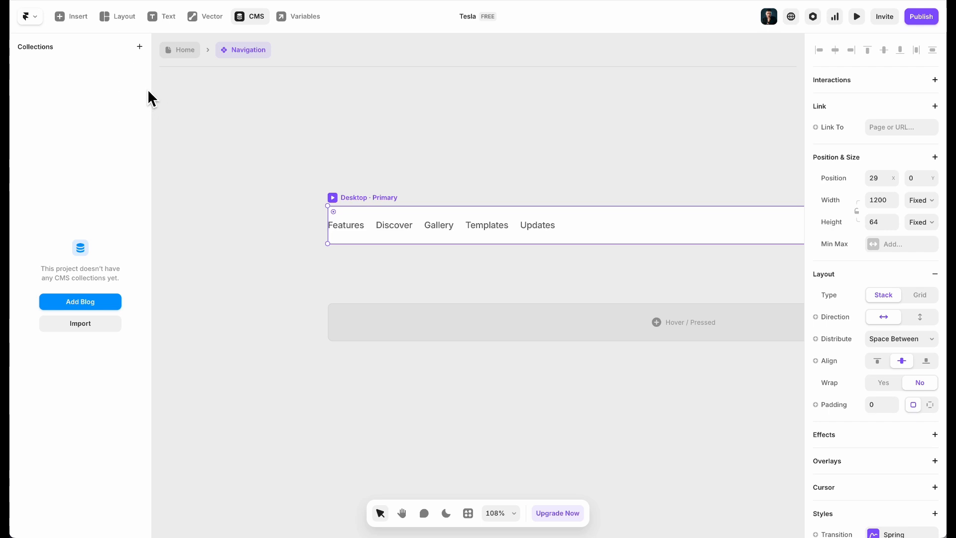
pyautogui.click(273, 457)
# Paste the download.svg Tesla logo into the Desktop nav and move it above Links
pyautogui.moveTo(270, 518)
pyautogui.click(102, 510)
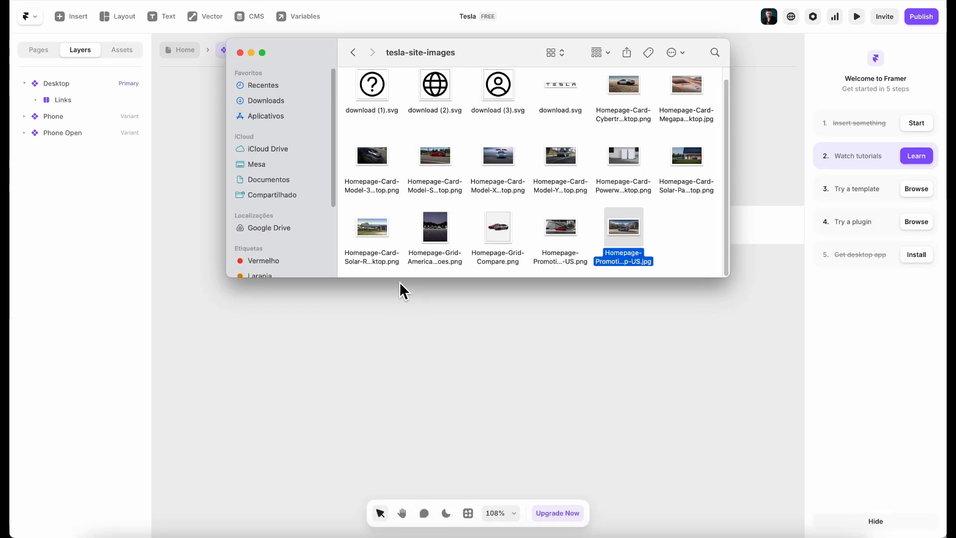
pyautogui.click(562, 84)
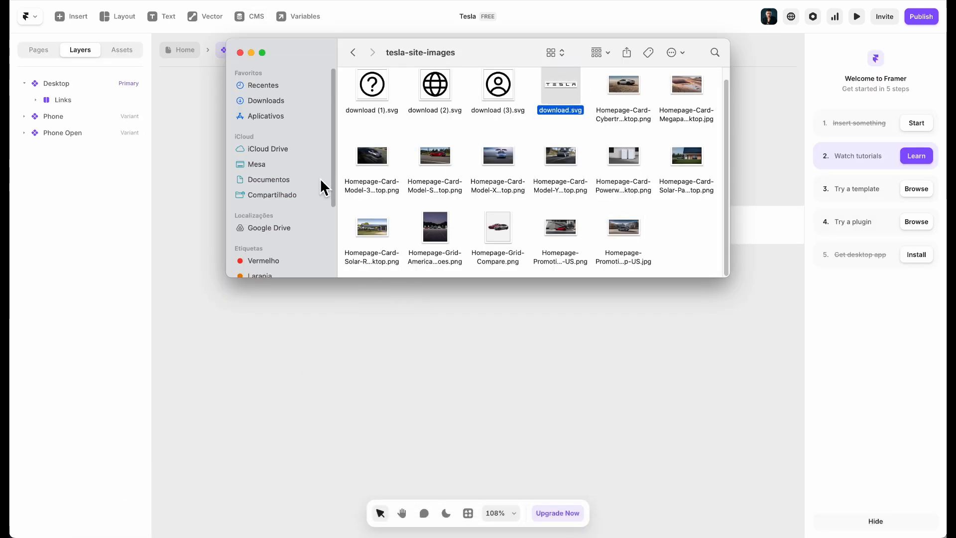
pyautogui.click(210, 258)
pyautogui.click(345, 206)
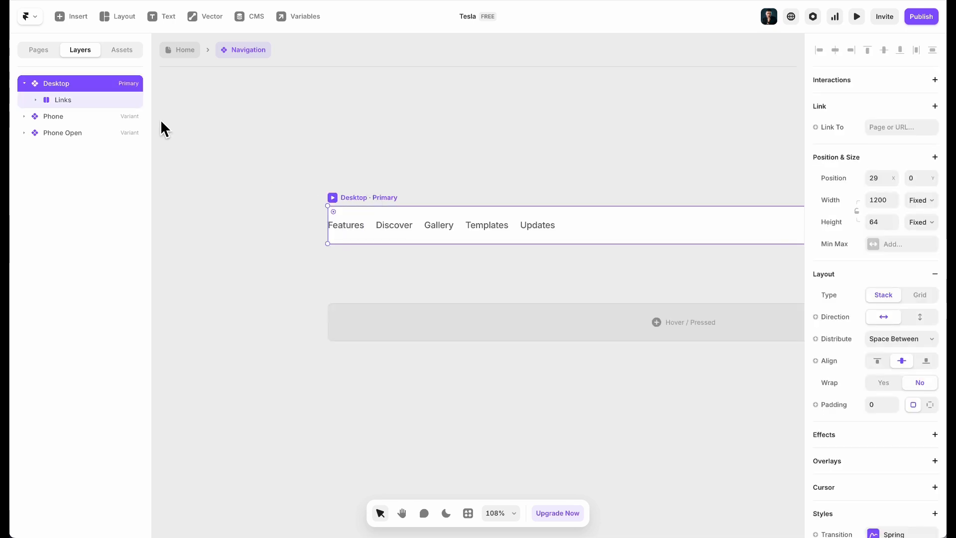
pyautogui.press('super+v')
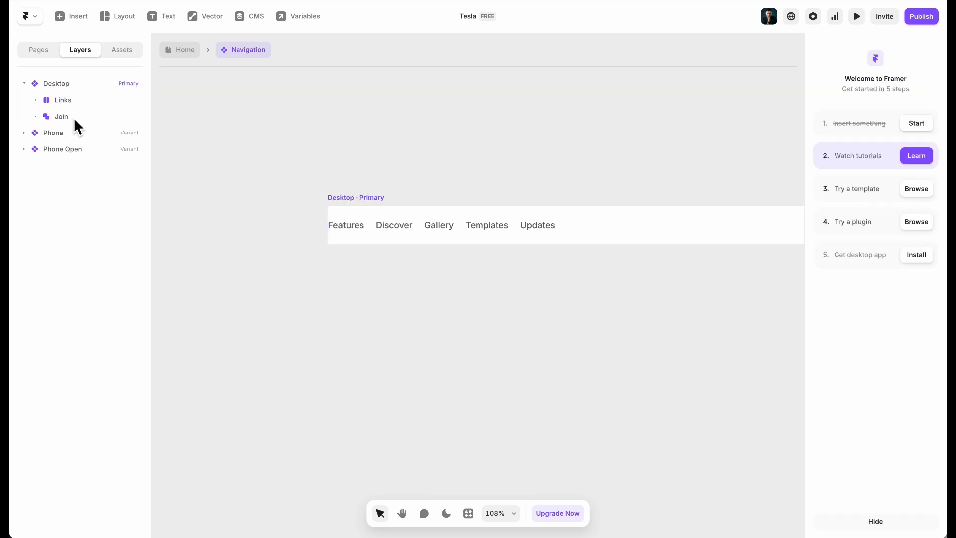
pyautogui.click(72, 117)
pyautogui.moveTo(66, 122); pyautogui.dragTo(75, 102)
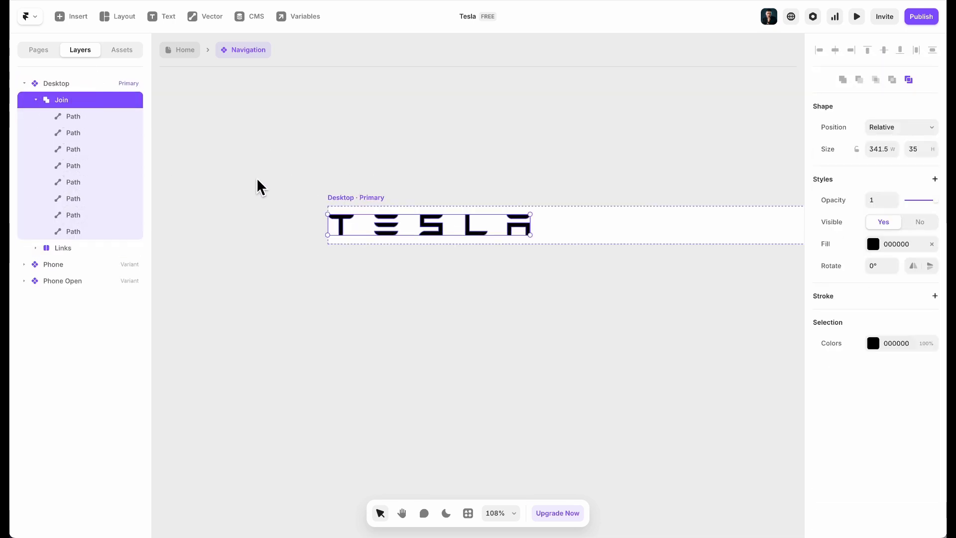
# Wrap the Join wordmark in a stack named logo with Fit width
pyautogui.click(37, 101)
pyautogui.rightClick(120, 98)
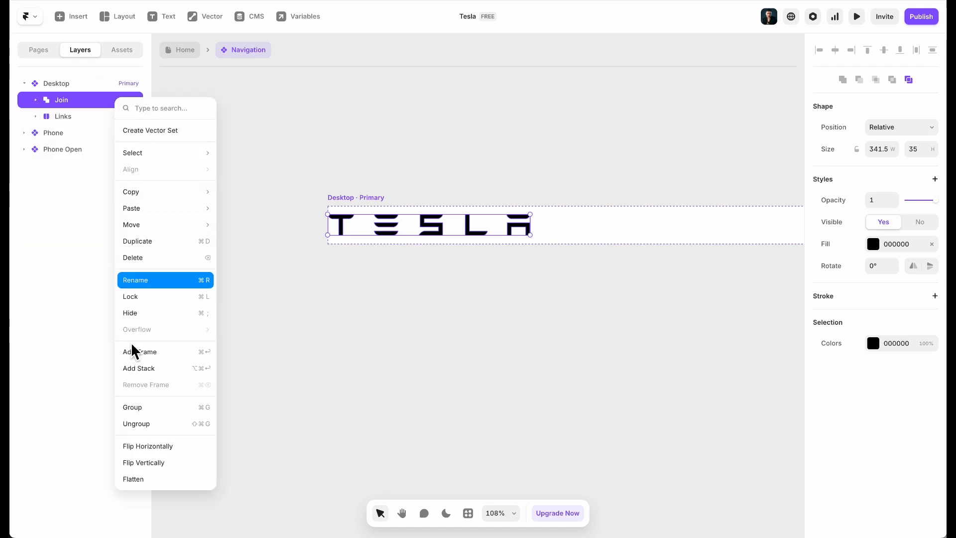
pyautogui.click(143, 368)
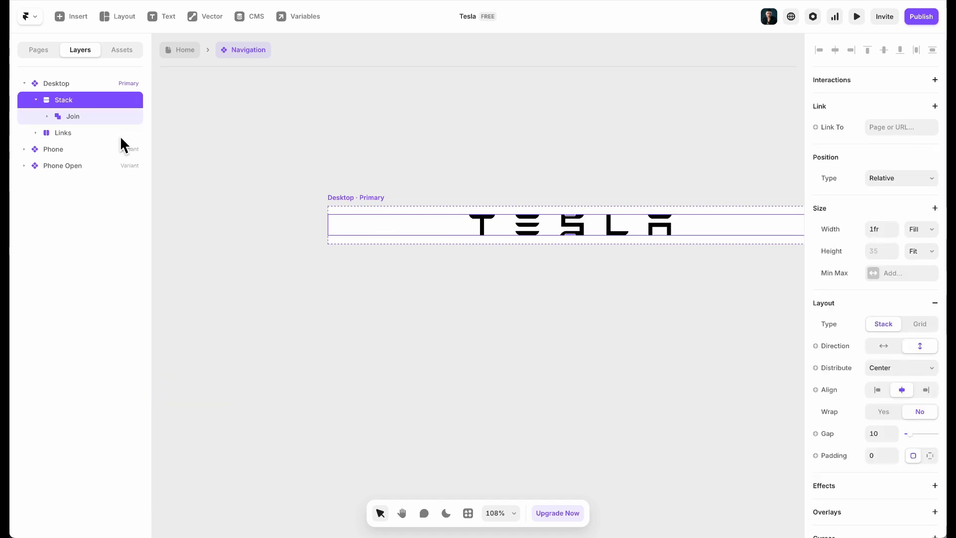
pyautogui.doubleClick(70, 100)
pyautogui.press('BackSpace')
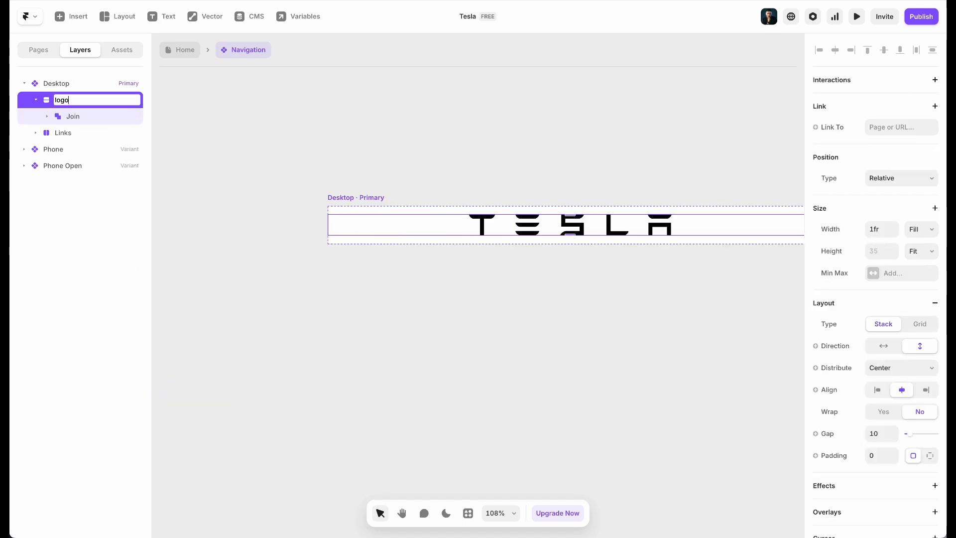
pyautogui.write('logo')
pyautogui.press('Return')
pyautogui.click(927, 230)
pyautogui.click(919, 241)
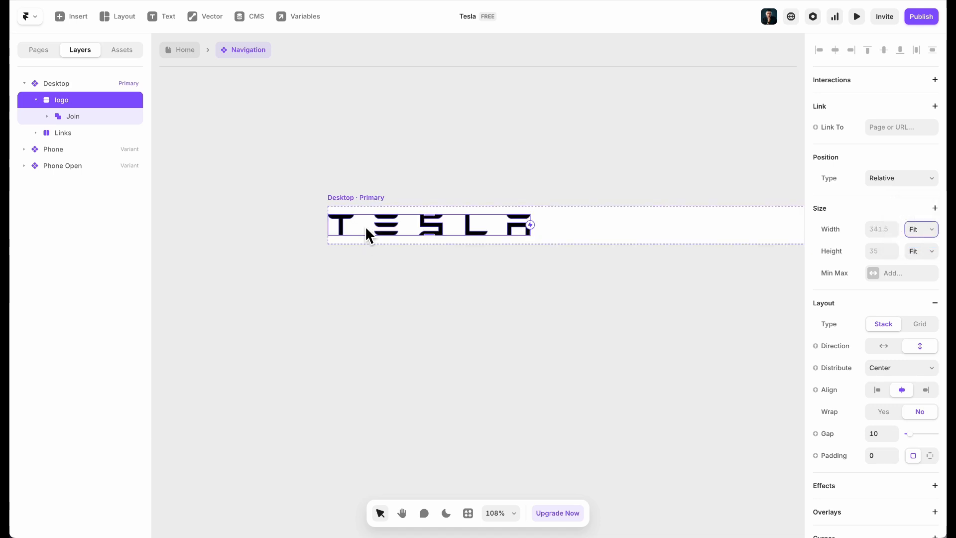
# Resize the wordmark proportionally to 150 wide, giving 150 × 15.5
pyautogui.click(384, 228)
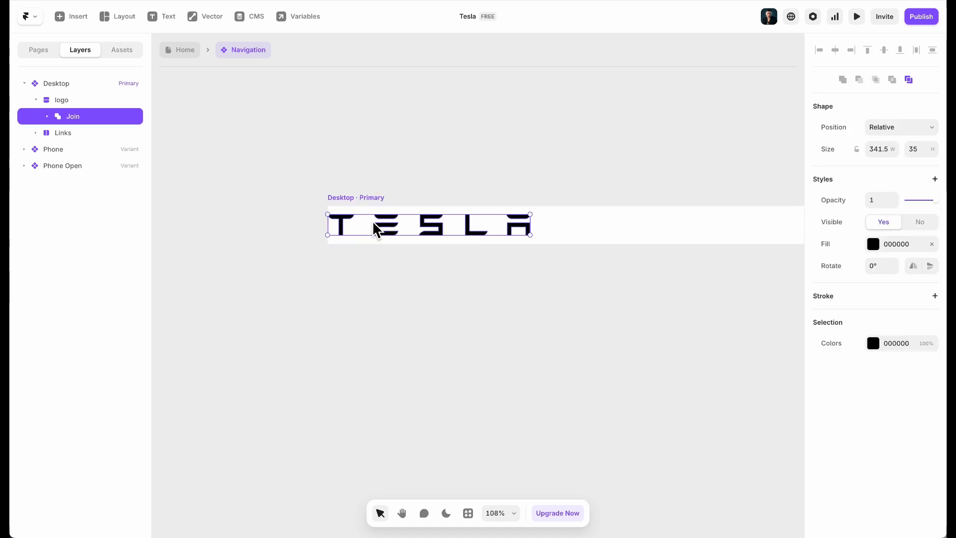
pyautogui.click(857, 150)
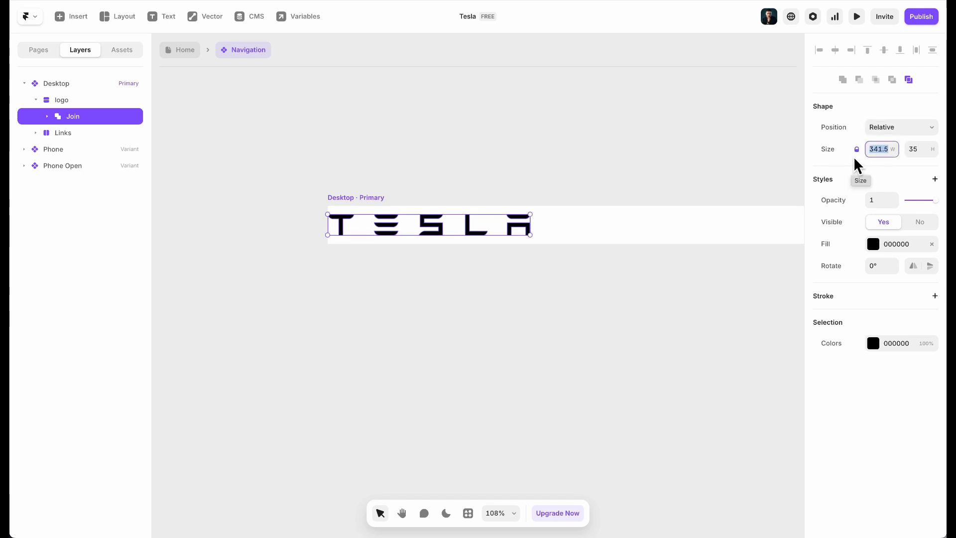
pyautogui.write('1')
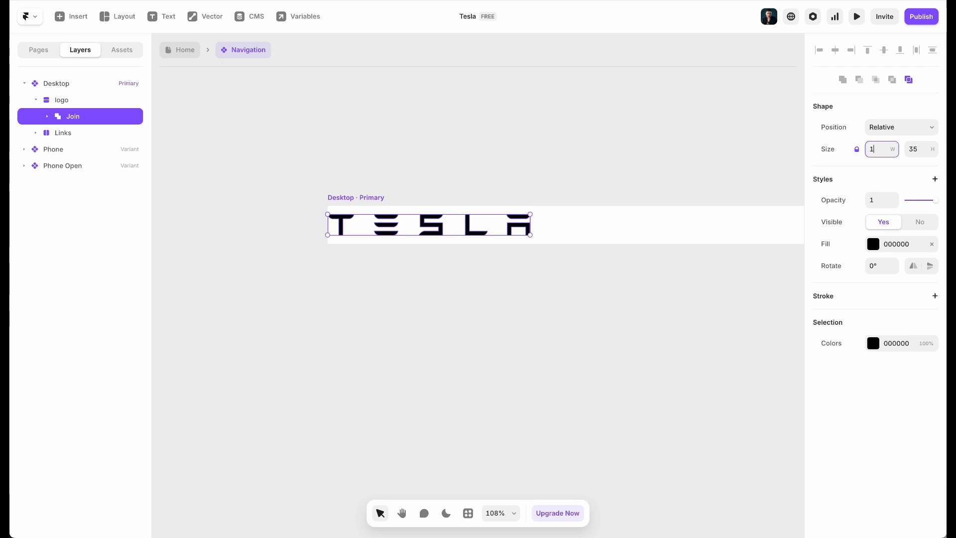
pyautogui.write('50')
pyautogui.press('Return')
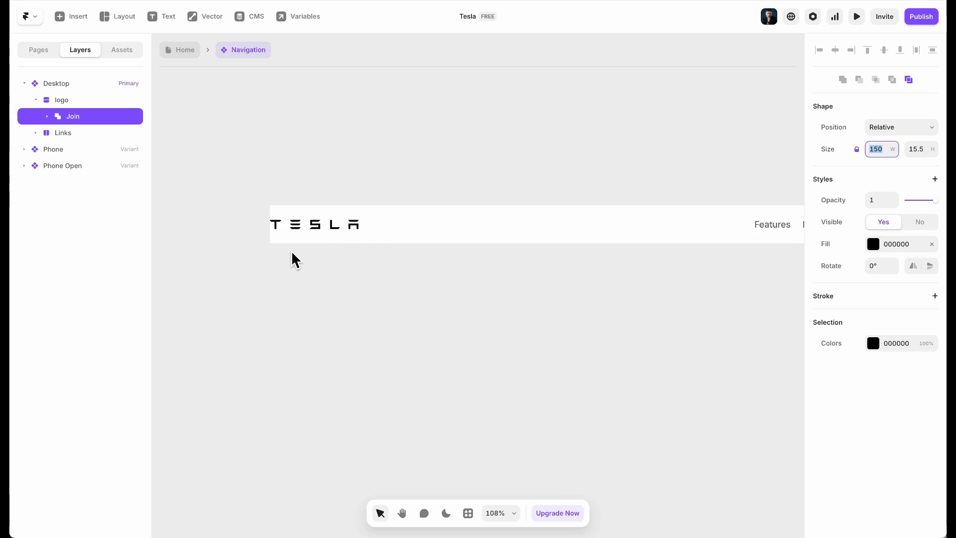
pyautogui.hscroll(10, 359, 294)
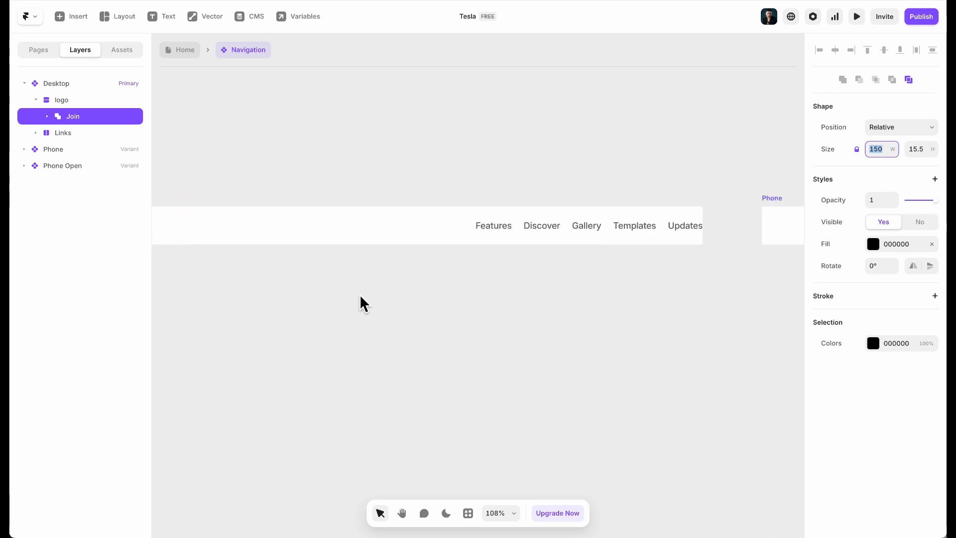
# Delete the Discover, Gallery, Templates and Updates links, leaving Features selected
pyautogui.click(341, 314)
pyautogui.hscroll(1, 450, 266)
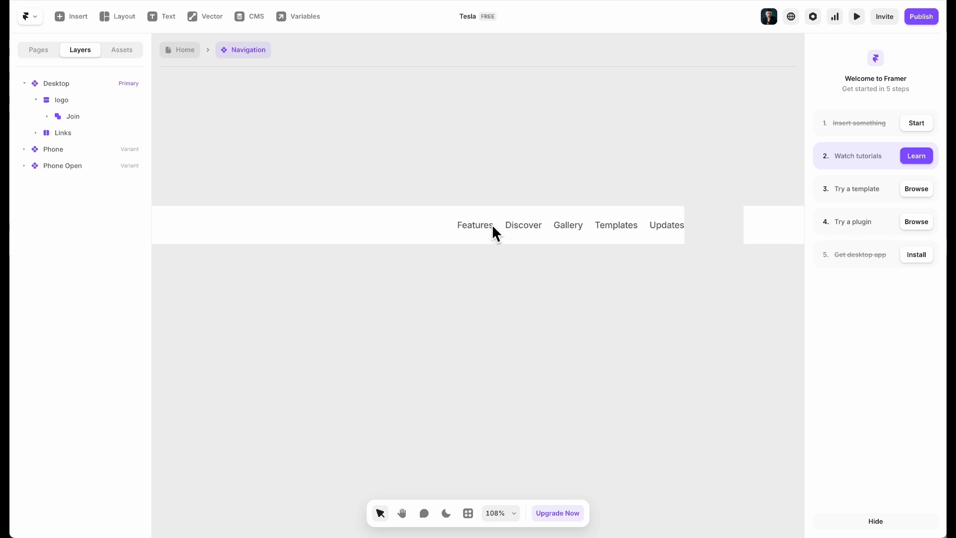
pyautogui.click(492, 225)
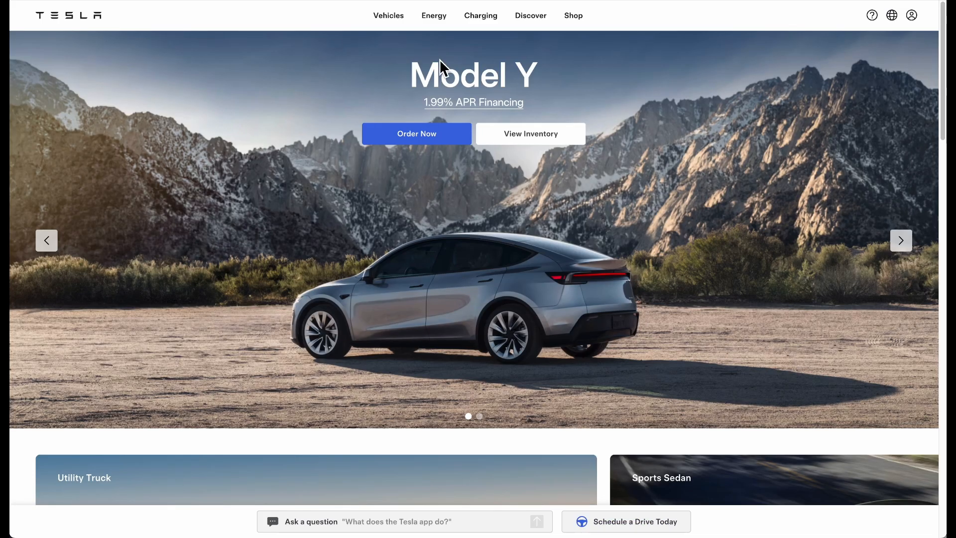
pyautogui.moveTo(392, 30)
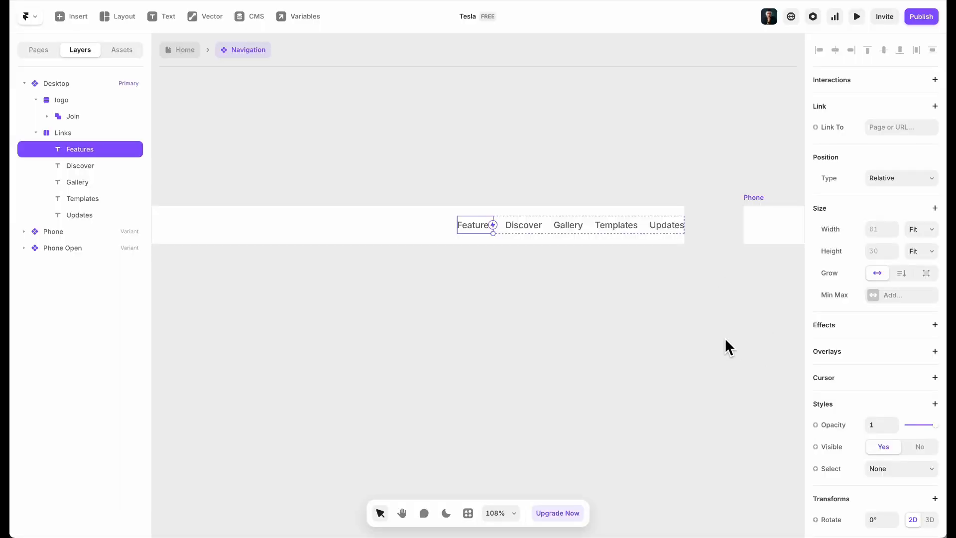
pyautogui.scroll(-7, 934, 409)
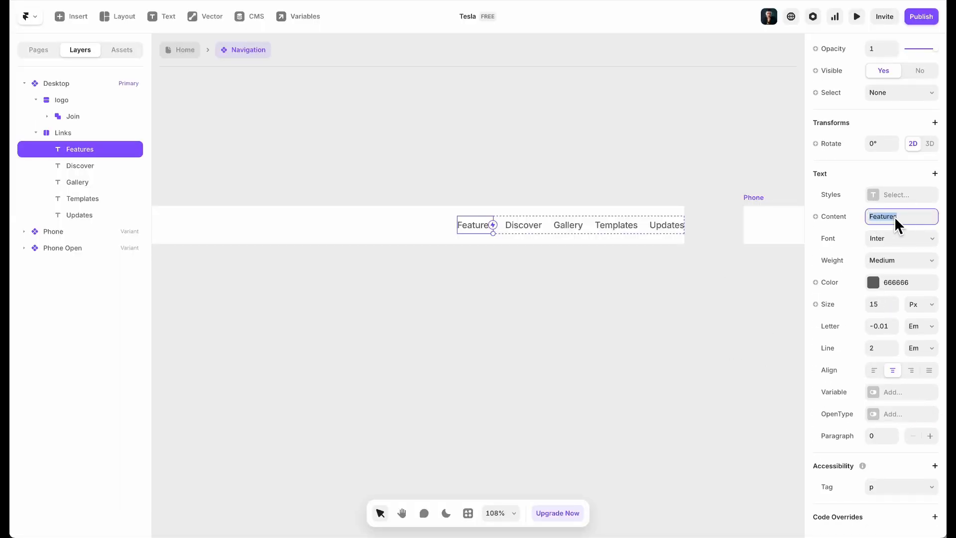
pyautogui.click(598, 277)
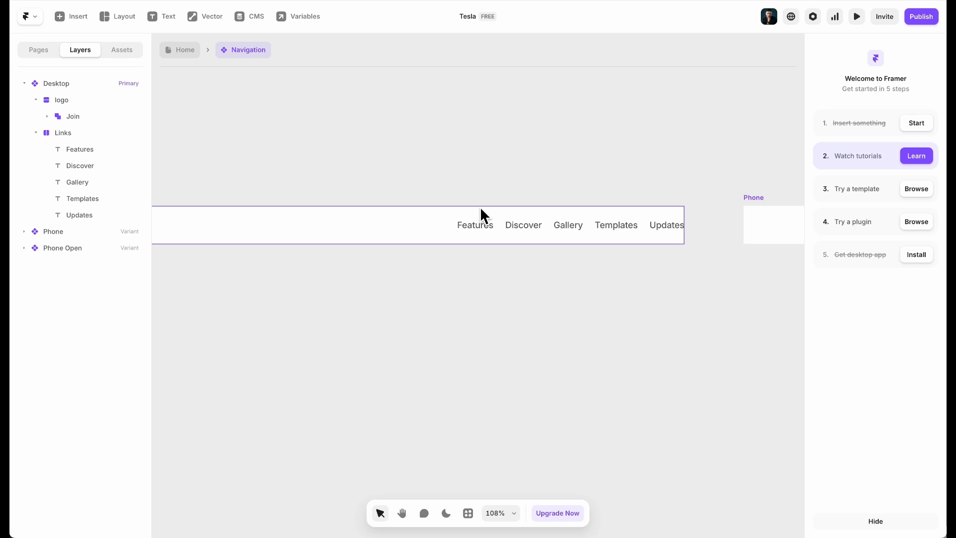
pyautogui.click(521, 226)
pyautogui.keyDown('shift'); pyautogui.click(573, 225); pyautogui.keyUp('shift')
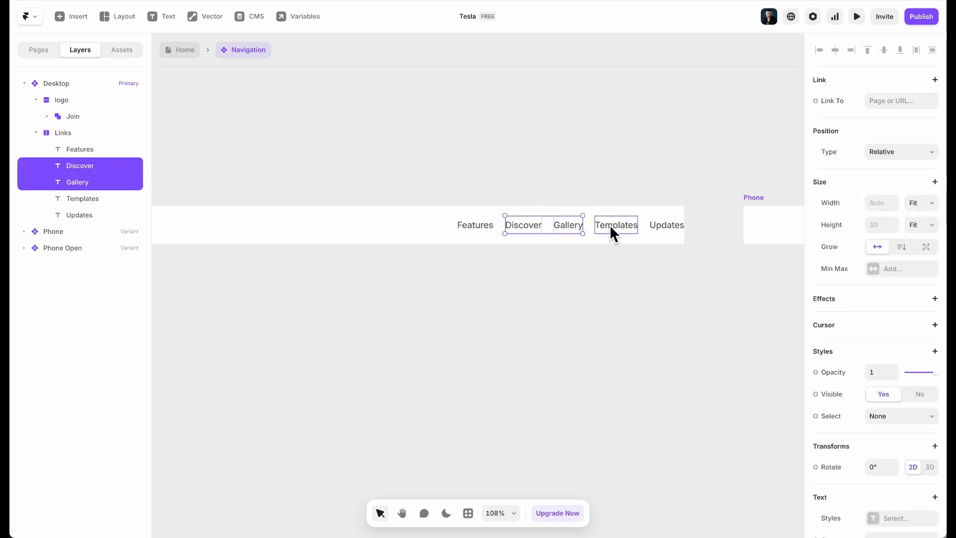
pyautogui.keyDown('shift'); pyautogui.click(610, 225); pyautogui.keyUp('shift')
pyautogui.keyDown('shift'); pyautogui.click(656, 226); pyautogui.keyUp('shift')
pyautogui.press('Delete')
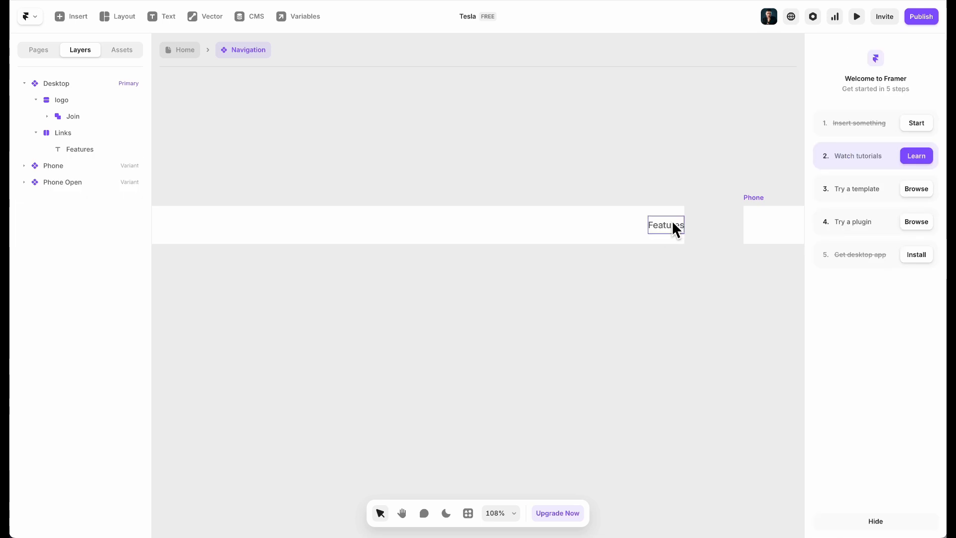
pyautogui.click(669, 223)
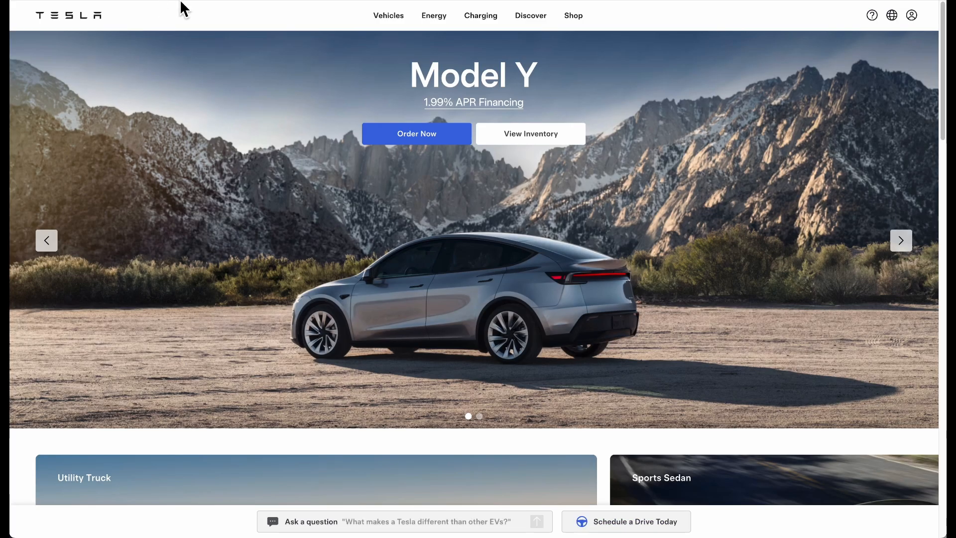
pyautogui.moveTo(367, 26)
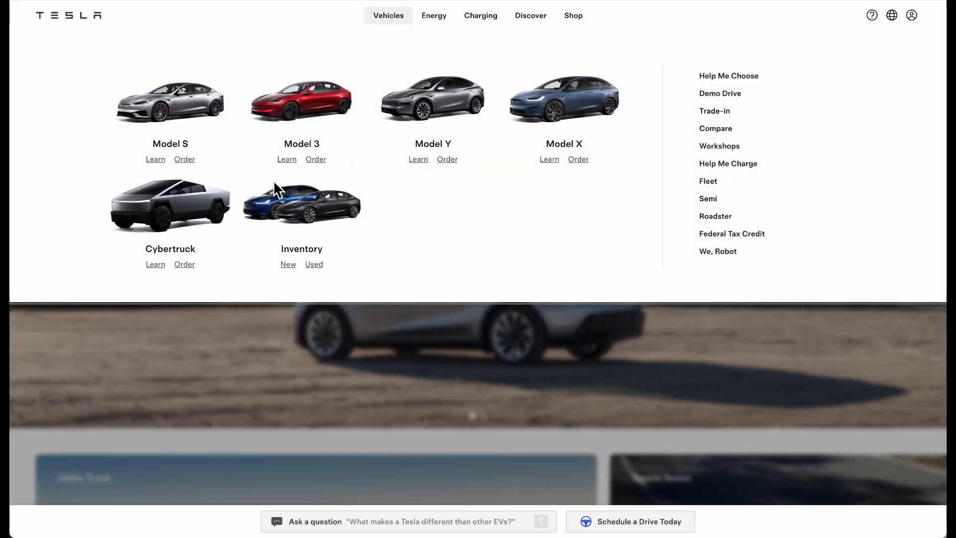
pyautogui.scroll(-20, 230, 332)
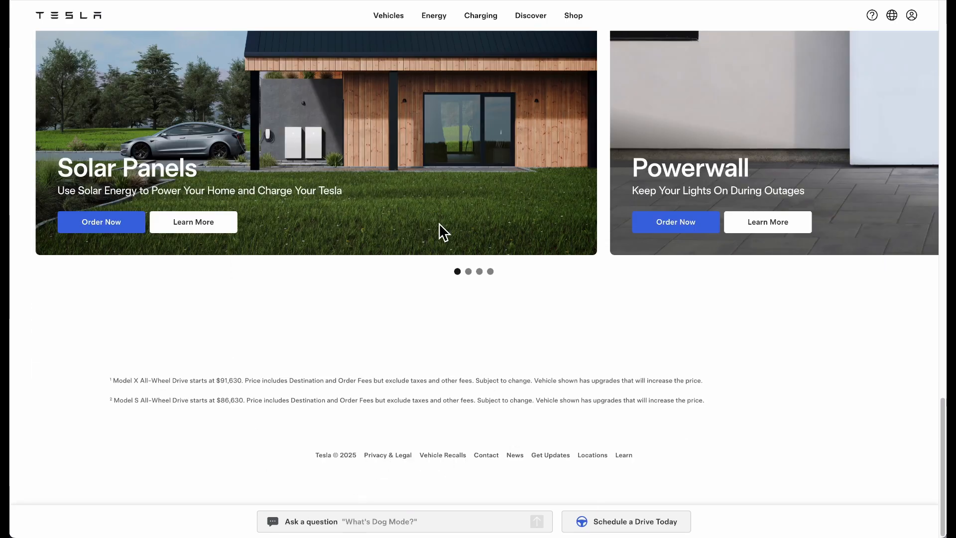
pyautogui.scroll(20, 305, 206)
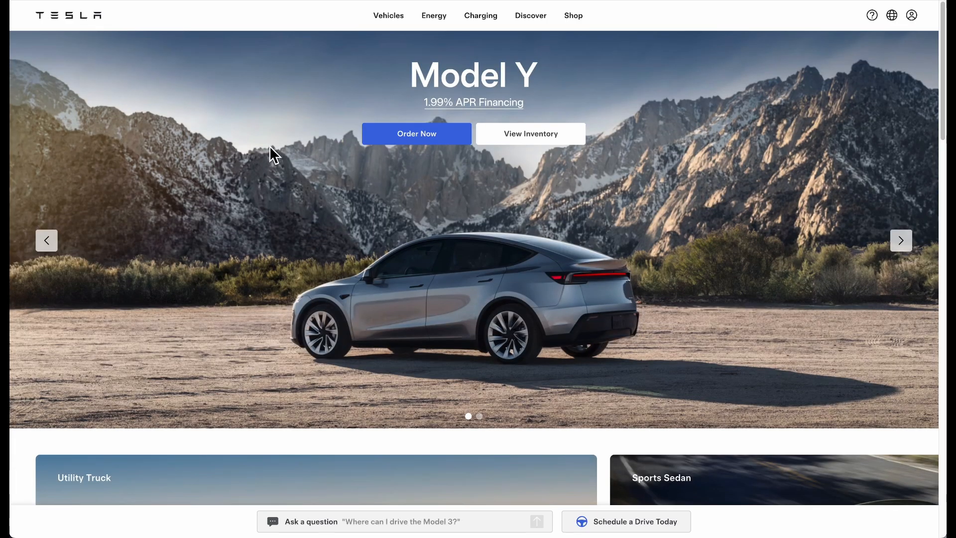
pyautogui.scroll(-10, 285, 212)
pyautogui.scroll(-7, 287, 217)
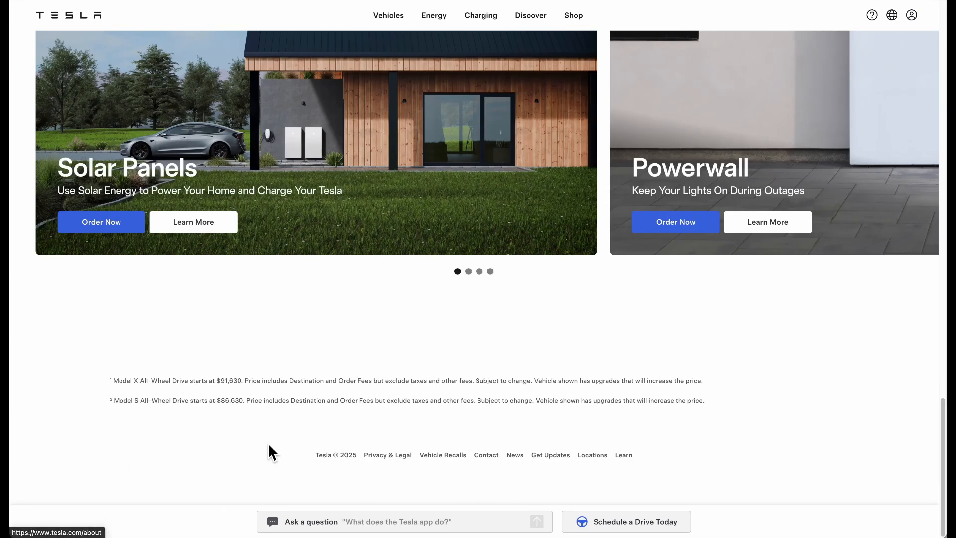
pyautogui.scroll(6, 333, 179)
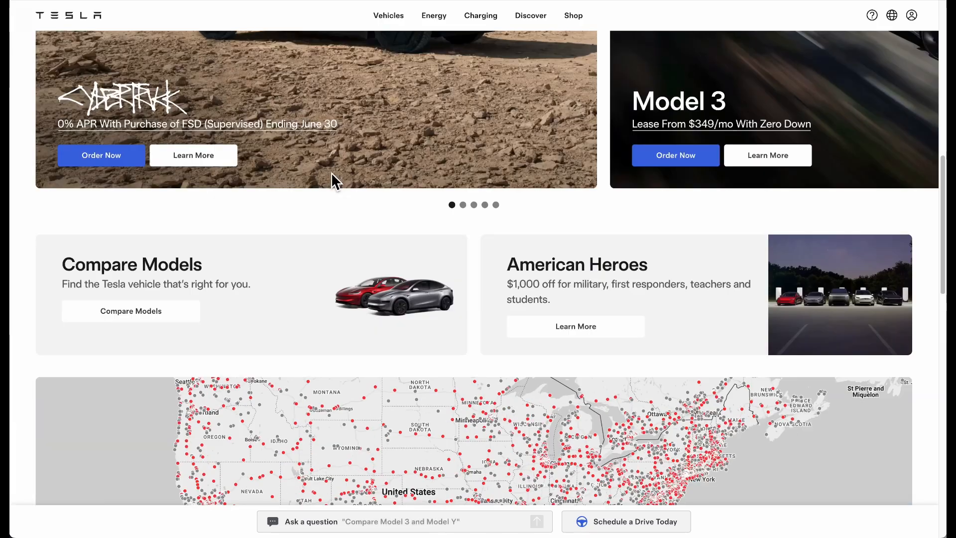
pyautogui.scroll(5, 332, 179)
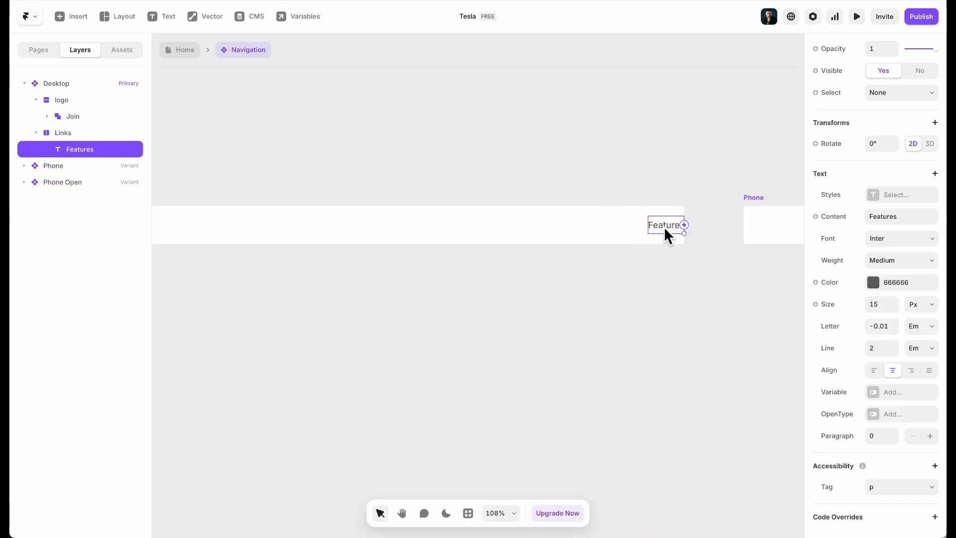
# Change the Features link text to Vehicles
pyautogui.doubleClick(661, 225)
pyautogui.write('vV')
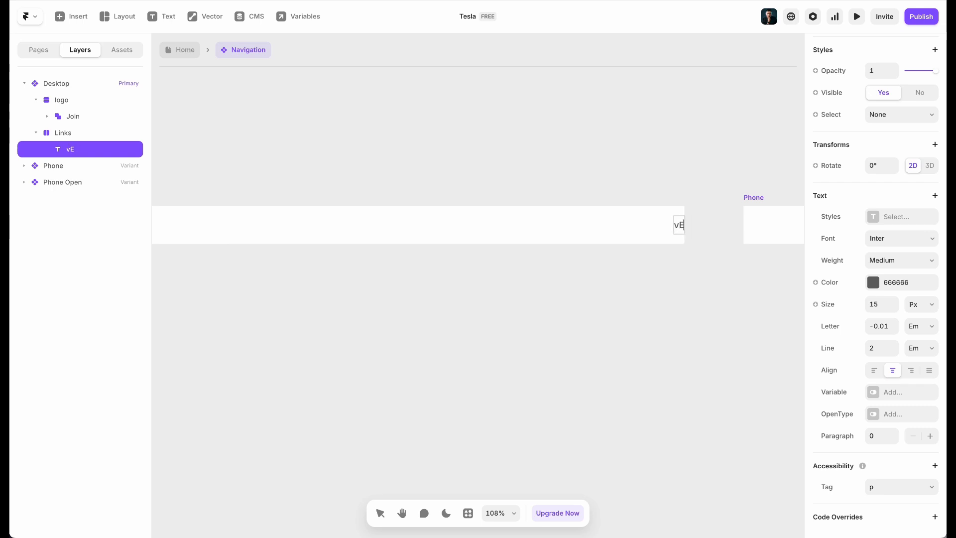
pyautogui.write('hicles')
pyautogui.press('Escape')
# Set the link's line height to 1.2, keeping auto-width sizing
pyautogui.scroll(8, 876, 177)
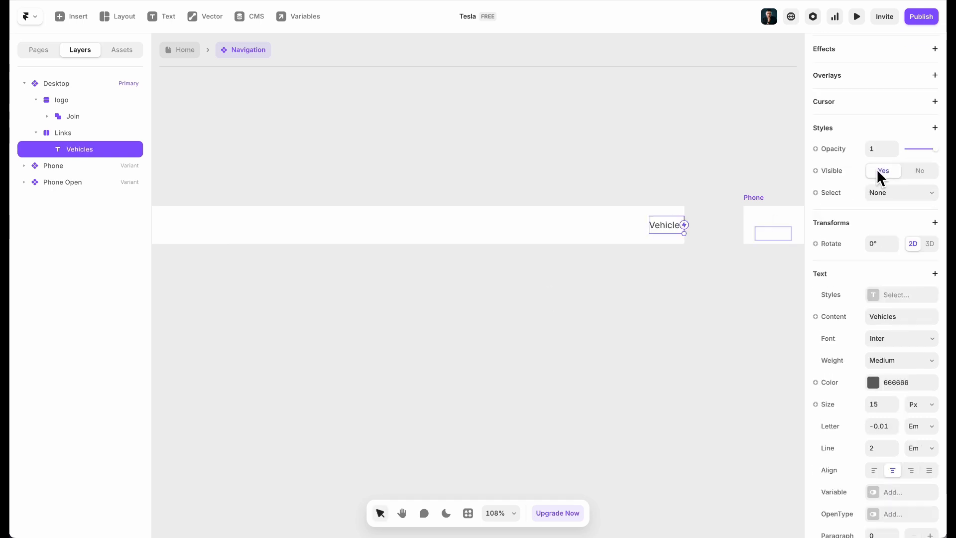
pyautogui.scroll(-5, 908, 248)
pyautogui.scroll(5, 908, 247)
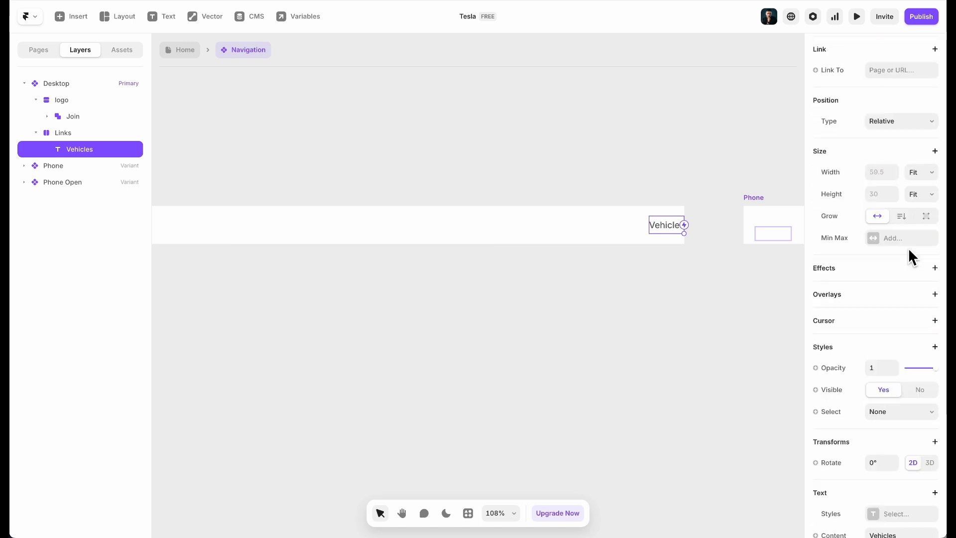
pyautogui.click(906, 276)
pyautogui.click(877, 272)
pyautogui.scroll(-8, 869, 341)
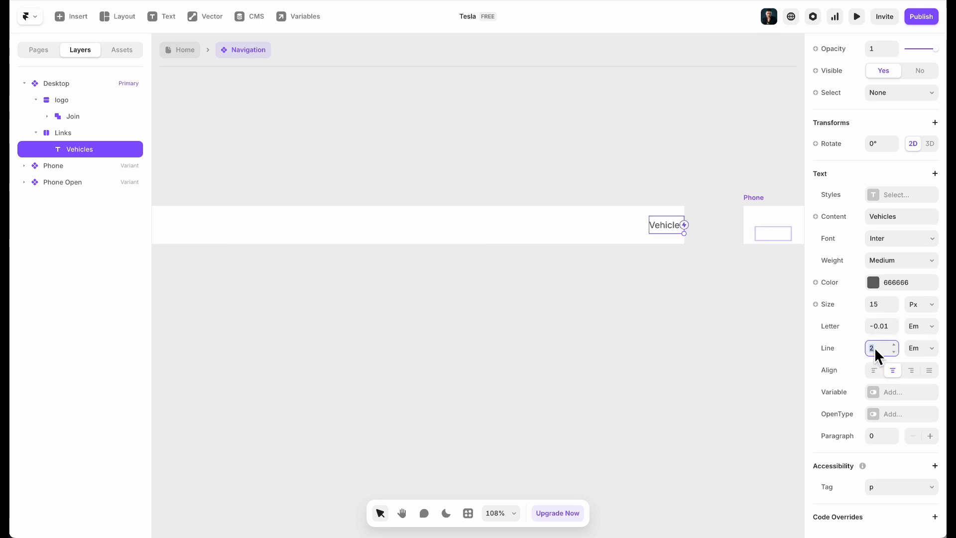
pyautogui.write('1.20')
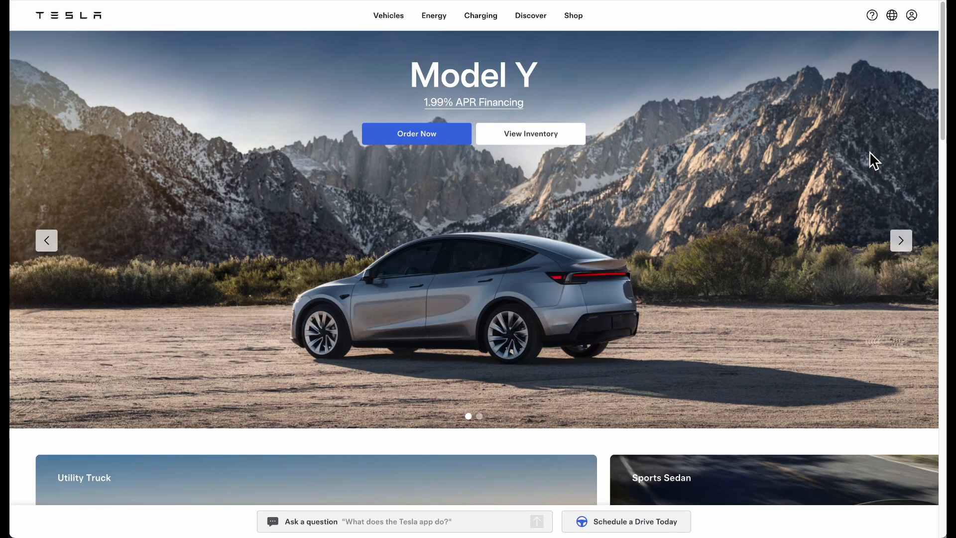
# Inspect the Tesla hero in developer tools and search Framer fonts for 'universal'
pyautogui.rightClick(726, 113)
pyautogui.click(729, 239)
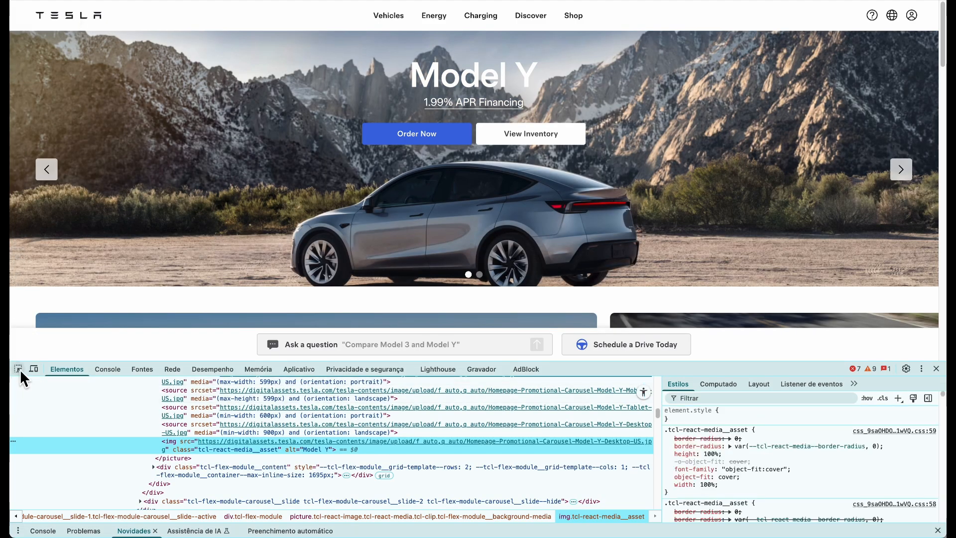
pyautogui.click(18, 368)
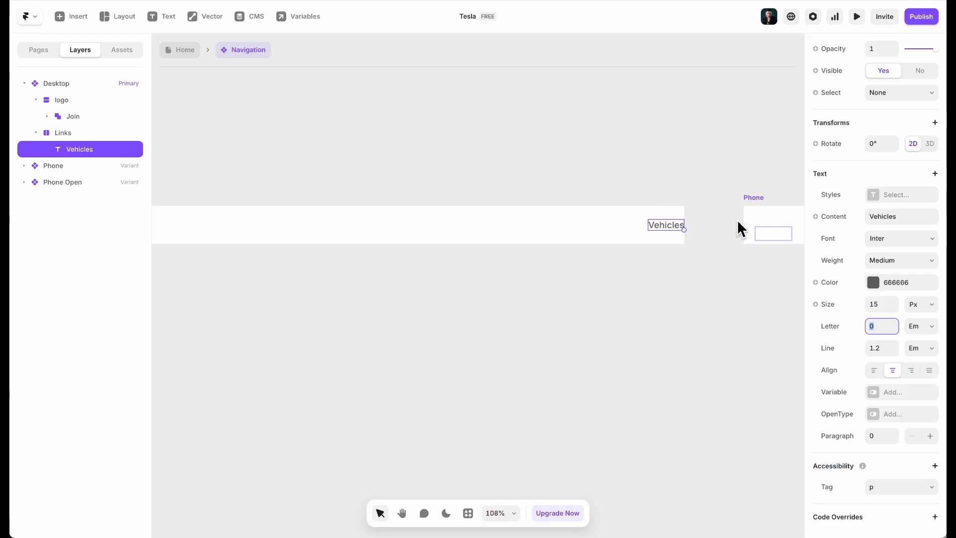
pyautogui.click(896, 238)
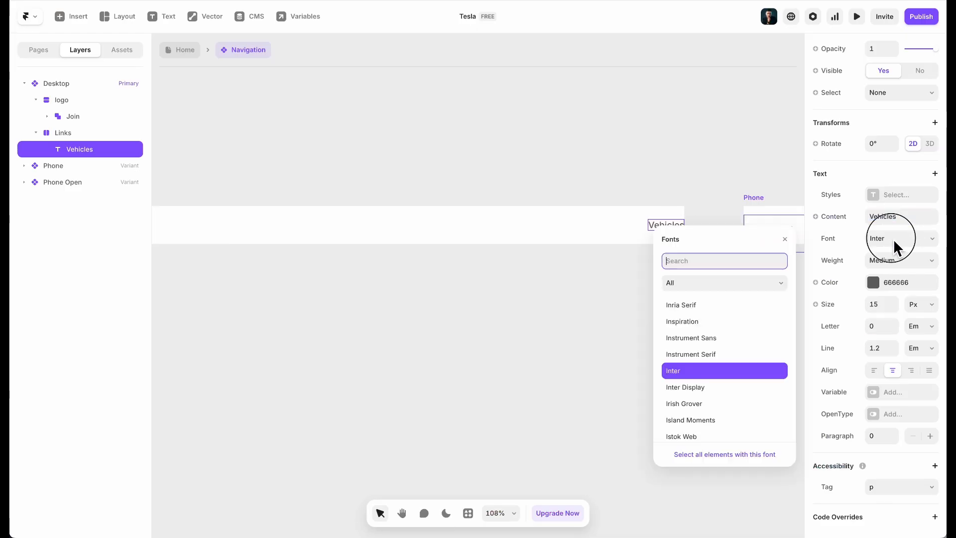
pyautogui.write('universal')
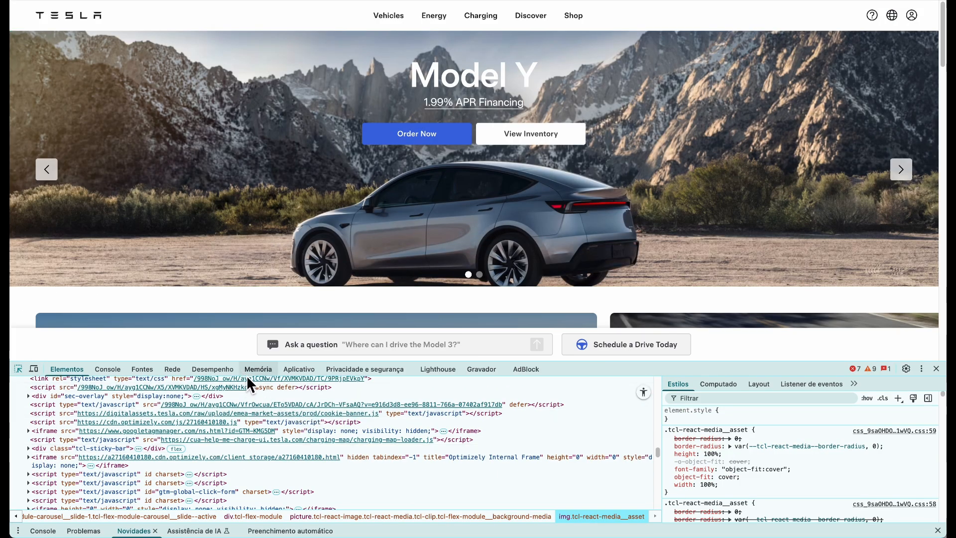
# Inspect the hero element's font, then search the font list for 'dm sans'
pyautogui.press('super+shift+c')
pyautogui.click(255, 81)
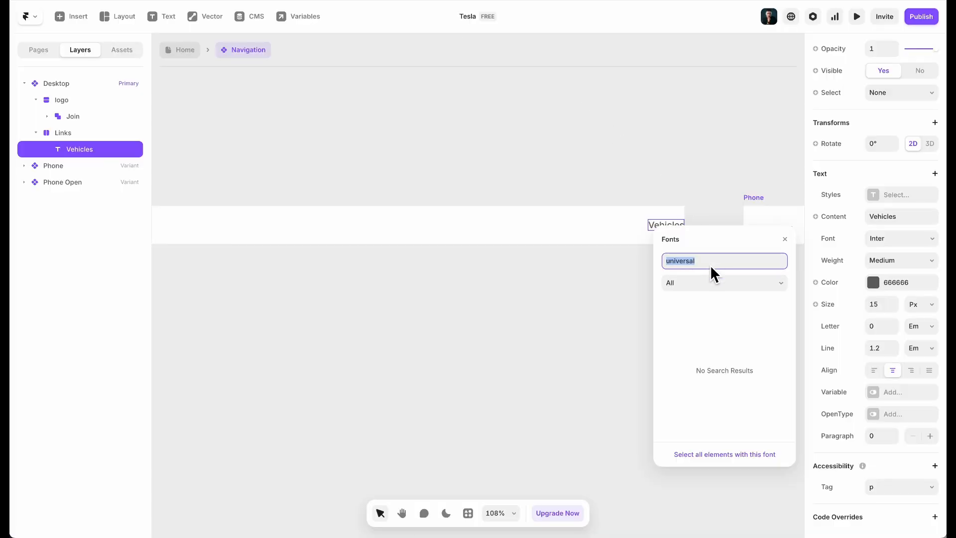
pyautogui.write('sans')
pyautogui.scroll(-5, 710, 345)
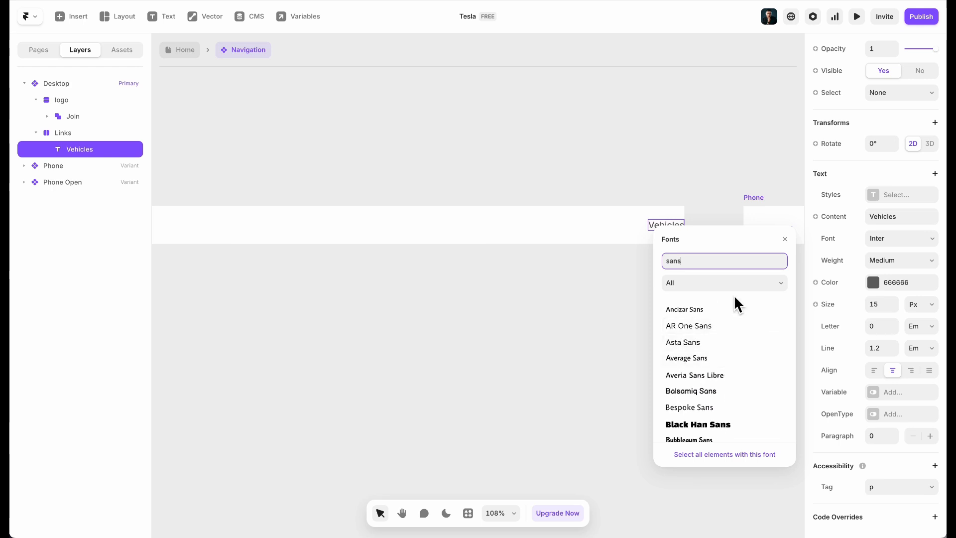
pyautogui.press('BackSpace')
pyautogui.press('BackSpace')
pyautogui.press('BackSpace')
pyautogui.press('BackSpace')
pyautogui.write('d')
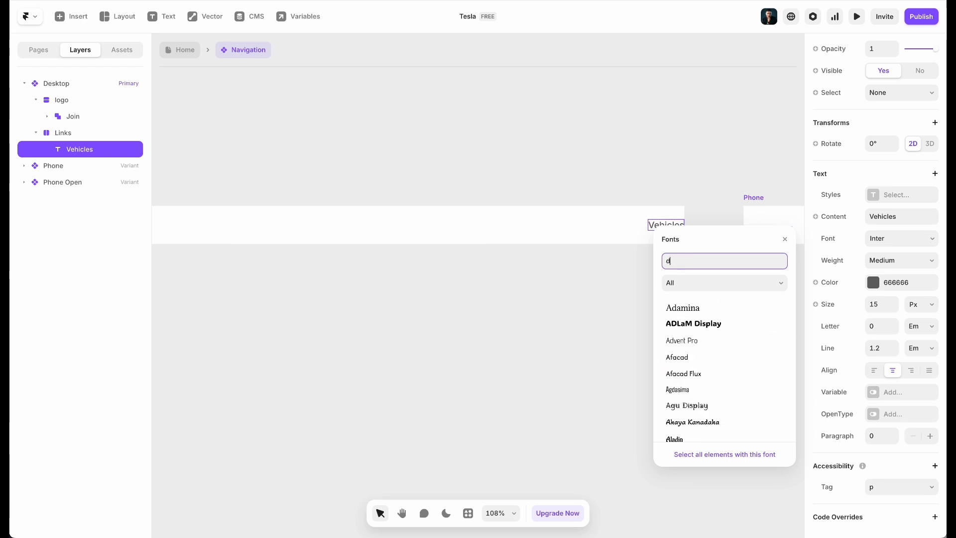
pyautogui.write('m sans')
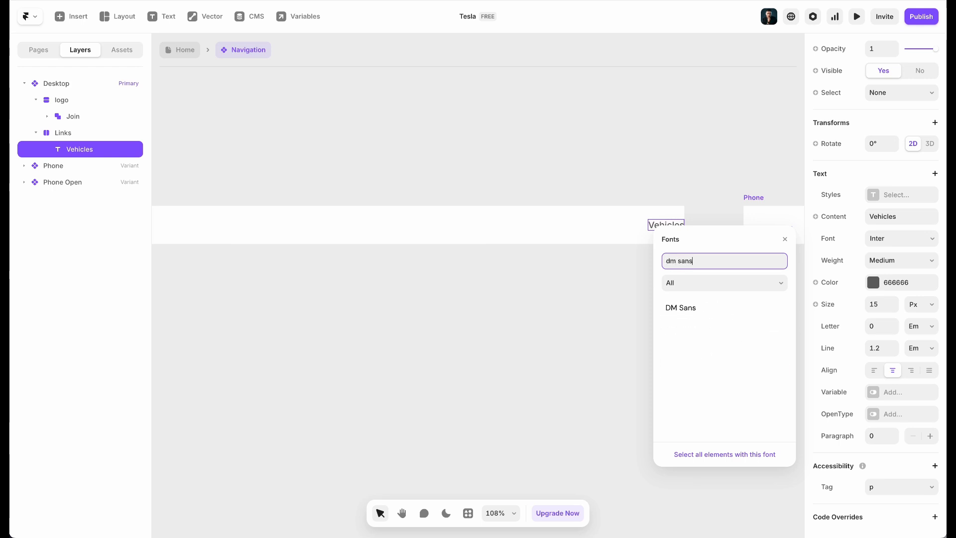
# Set the Framer Vehicles text to DM Sans, then inspect Tesla's Vehicles nav-item CSS in DevTools
pyautogui.click(660, 307)
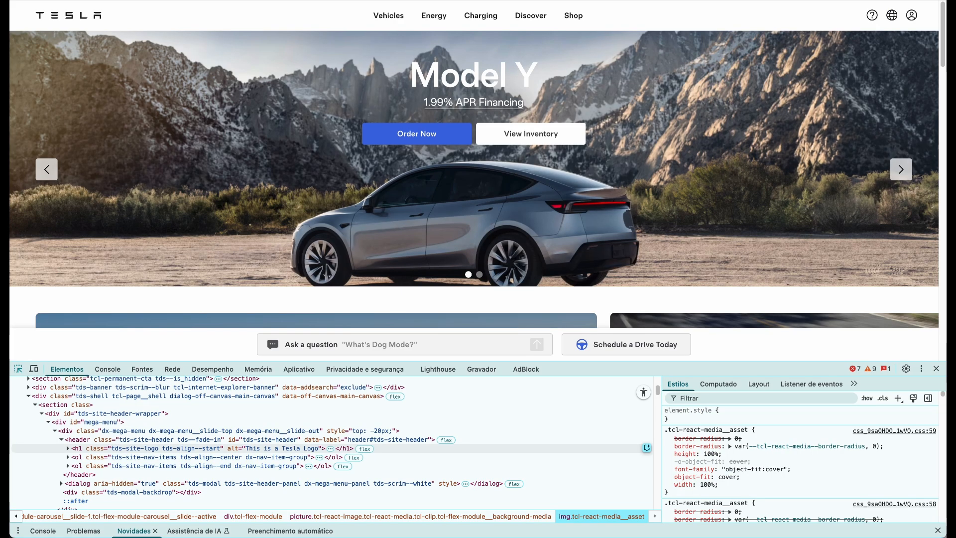
pyautogui.click(391, 18)
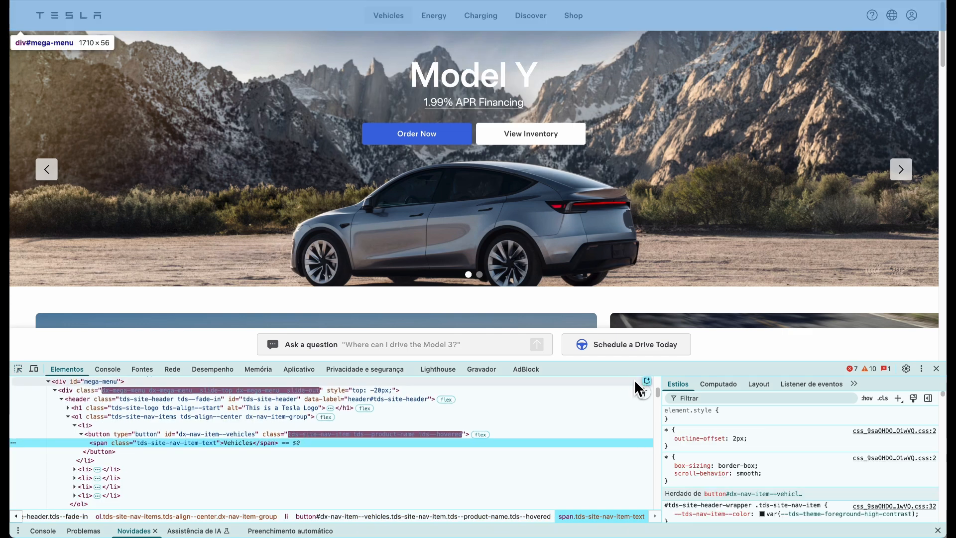
pyautogui.scroll(-5, 781, 448)
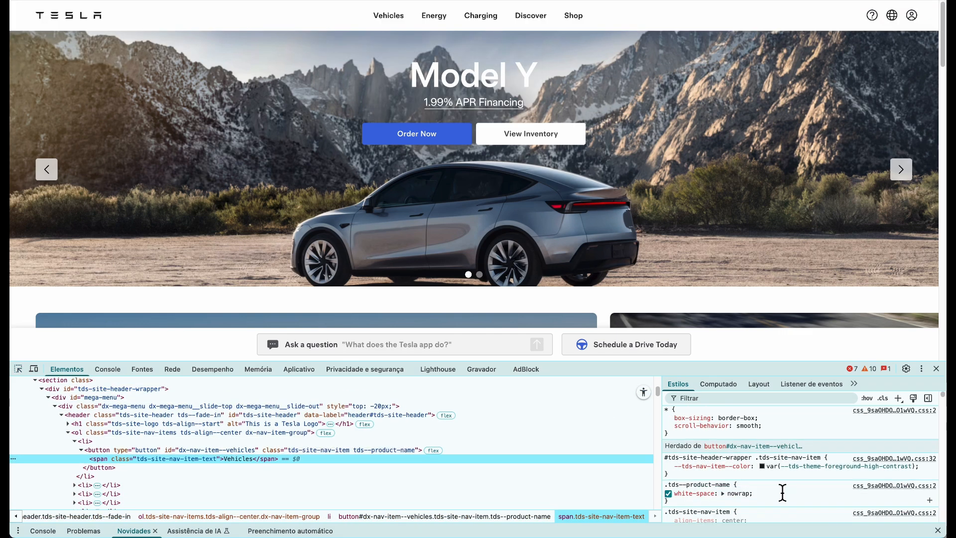
pyautogui.scroll(-1, 796, 470)
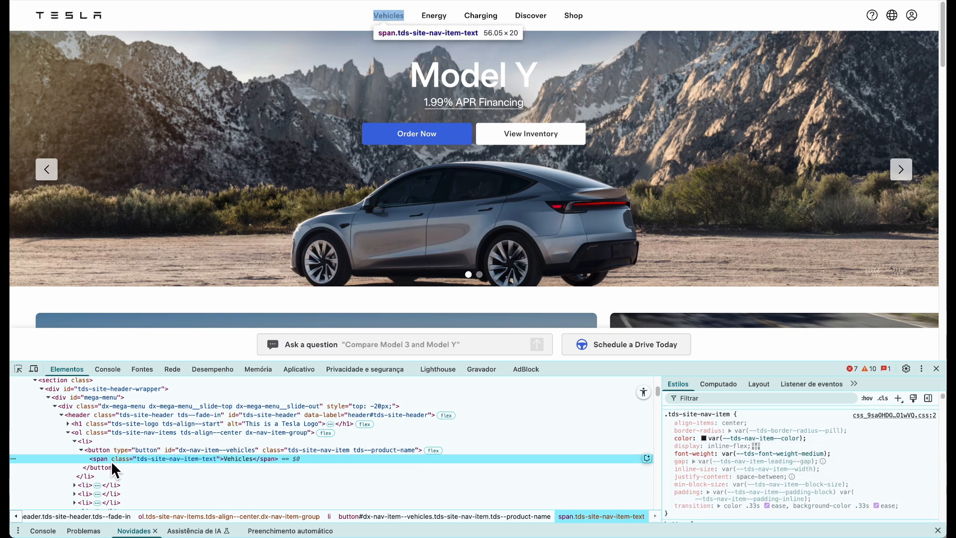
pyautogui.click(127, 450)
pyautogui.click(129, 455)
pyautogui.scroll(-5, 900, 445)
pyautogui.scroll(-1, 824, 465)
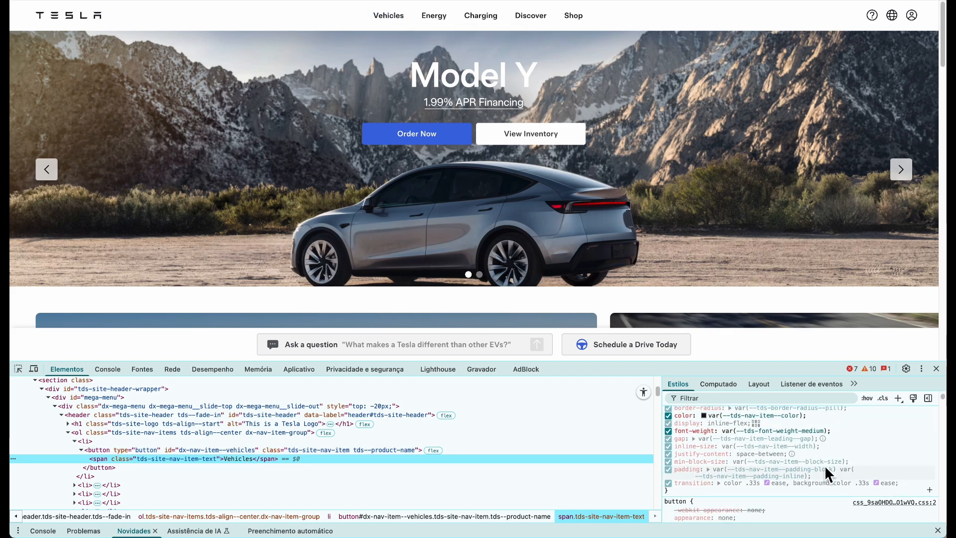
pyautogui.scroll(-5, 826, 463)
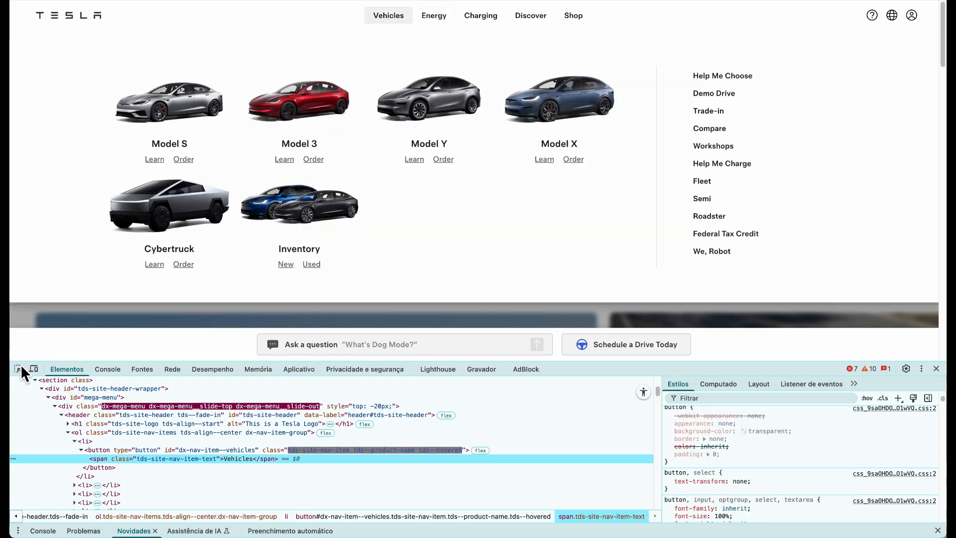
pyautogui.click(18, 369)
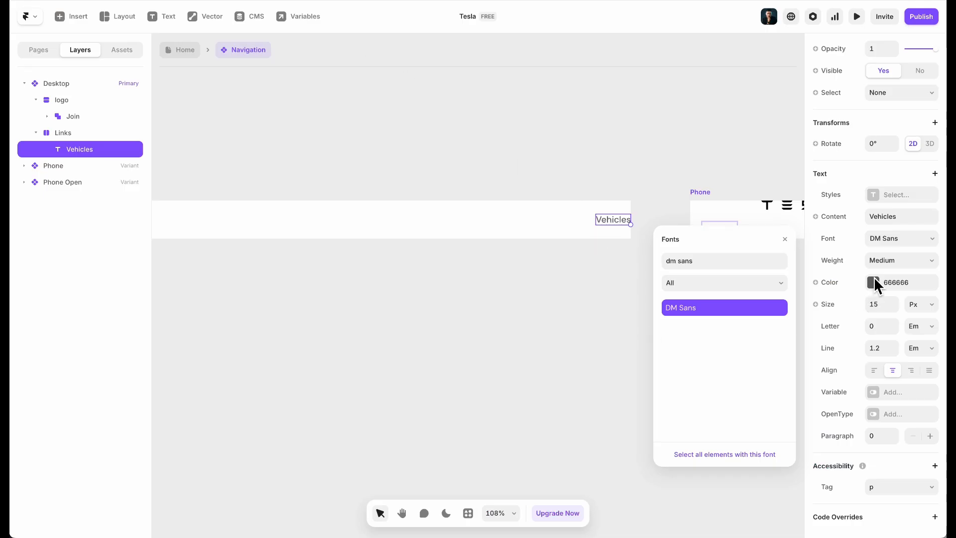
# Shrink the Vehicles text to 14 px, checking Tesla's nav styling for reference
pyautogui.click(875, 264)
pyautogui.click(843, 259)
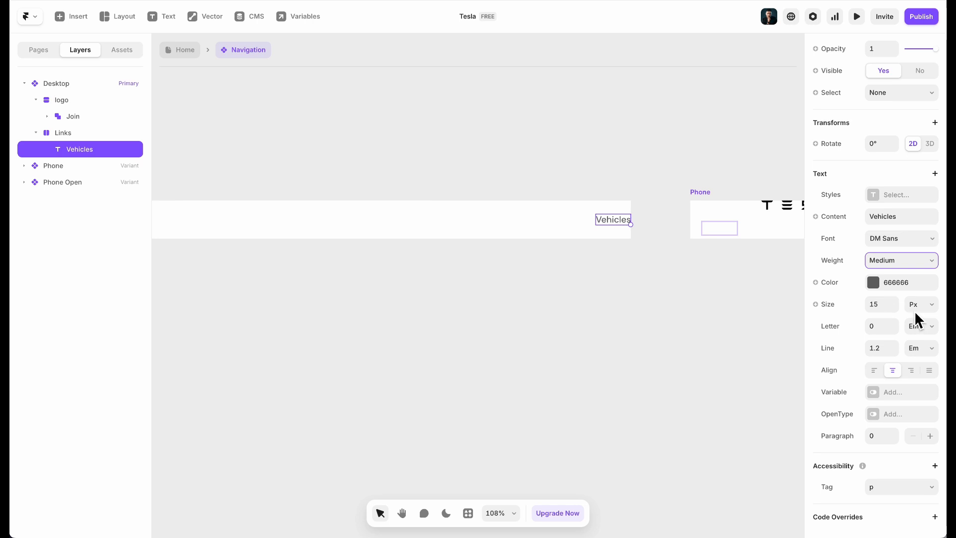
pyautogui.click(882, 304)
pyautogui.press('Down')
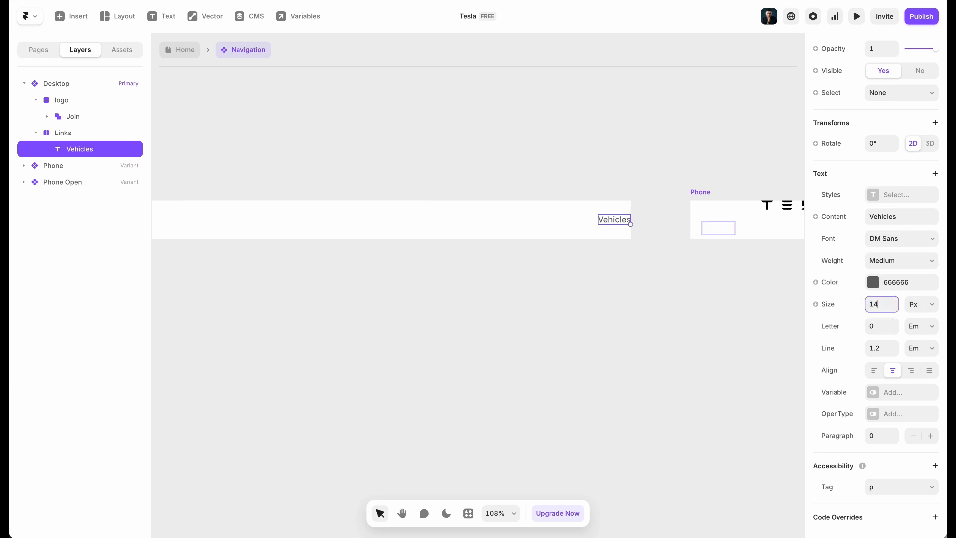
pyautogui.click(298, 1)
pyautogui.moveTo(387, 14)
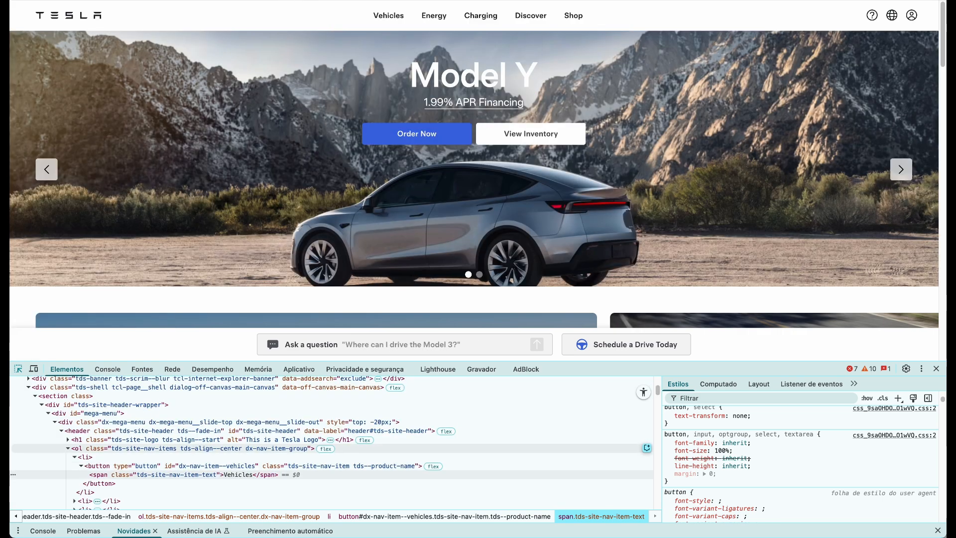
pyautogui.click(349, 1)
# Colour the Vehicles text 171A20 and save it as a new colour style named Color 1
pyautogui.click(872, 283)
pyautogui.write('171a20')
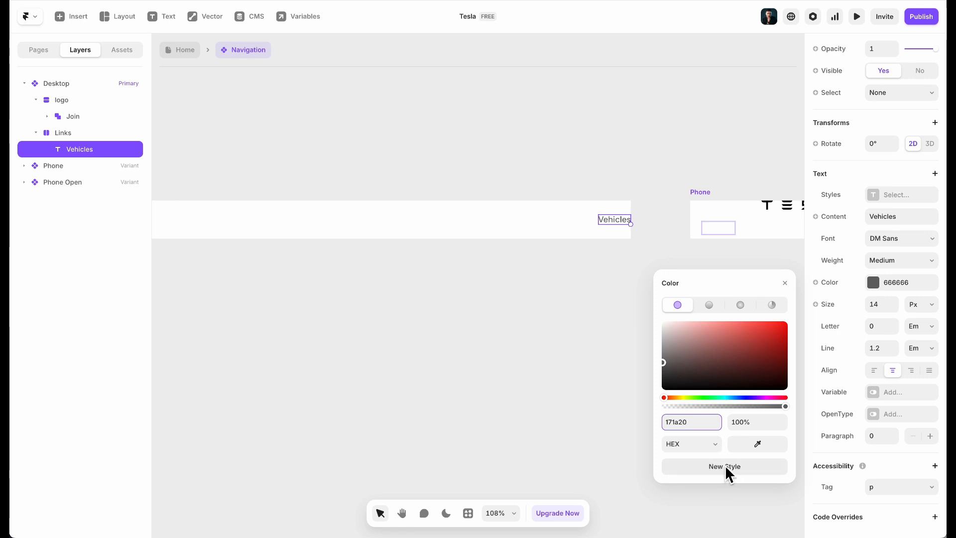
pyautogui.click(725, 466)
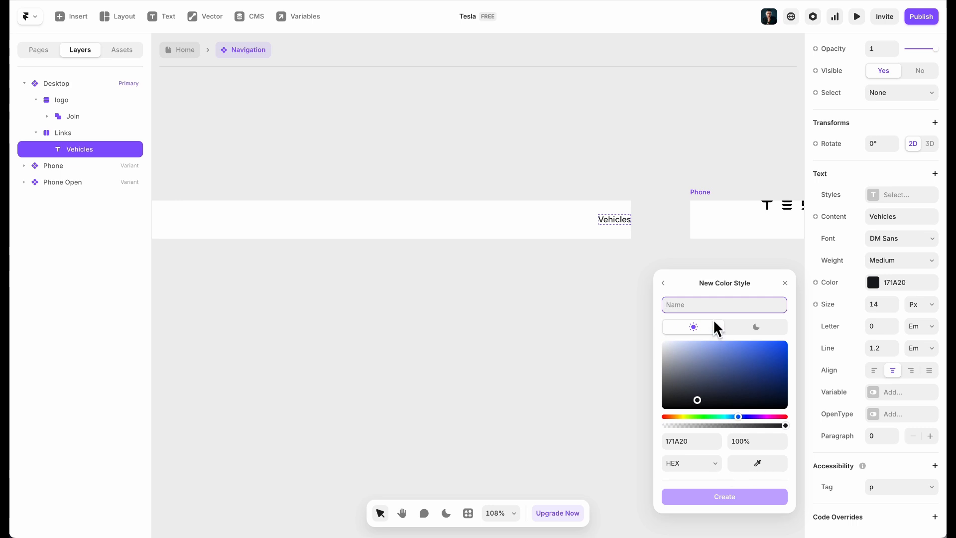
pyautogui.write('Color 1')
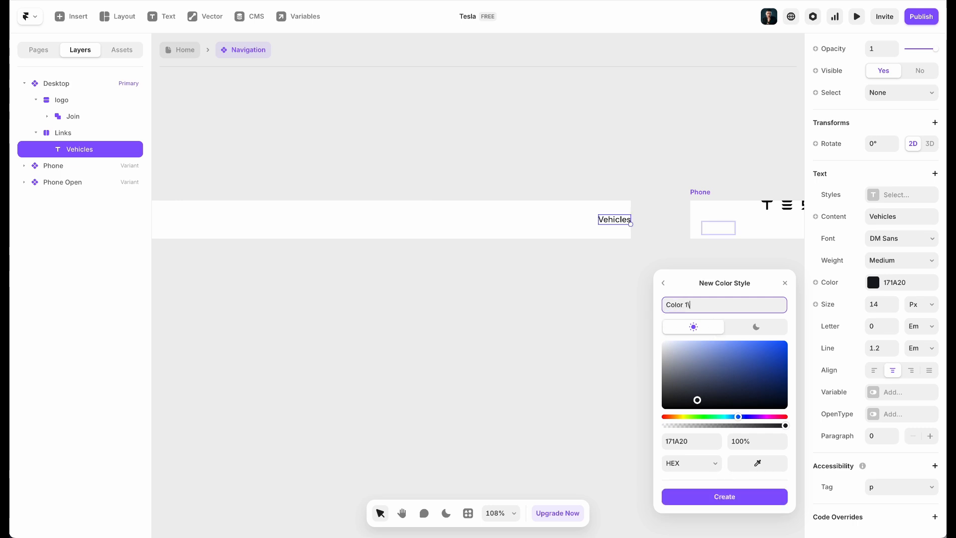
pyautogui.press('Return')
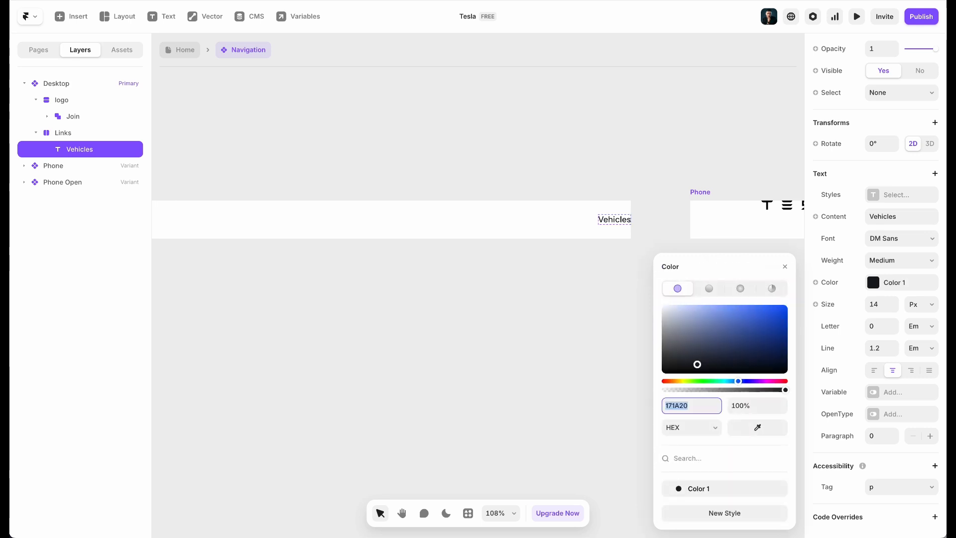
pyautogui.click(525, 284)
pyautogui.hscroll(10, 525, 285)
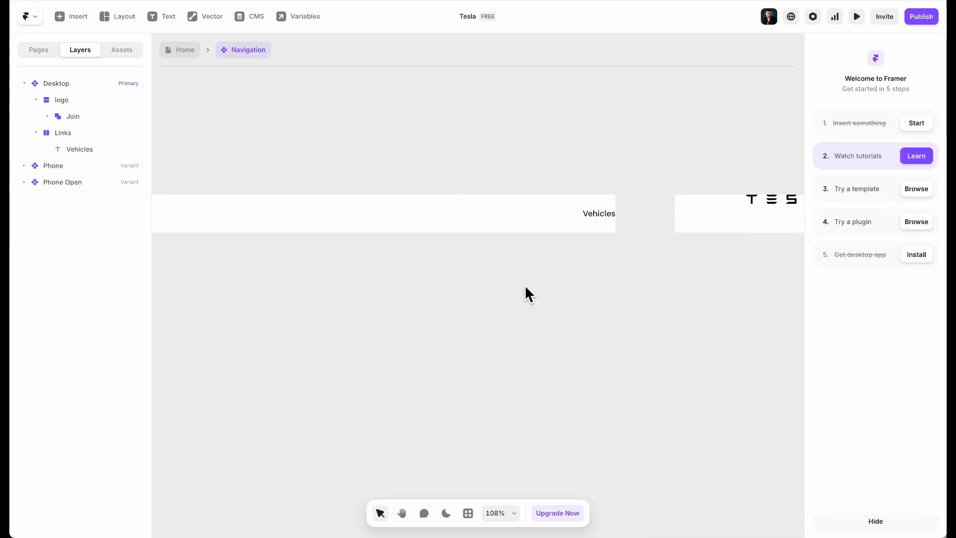
# Delete the Phone and Phone Open variants from the Navigation component
pyautogui.scroll(-3, 645, 192)
pyautogui.click(555, 199)
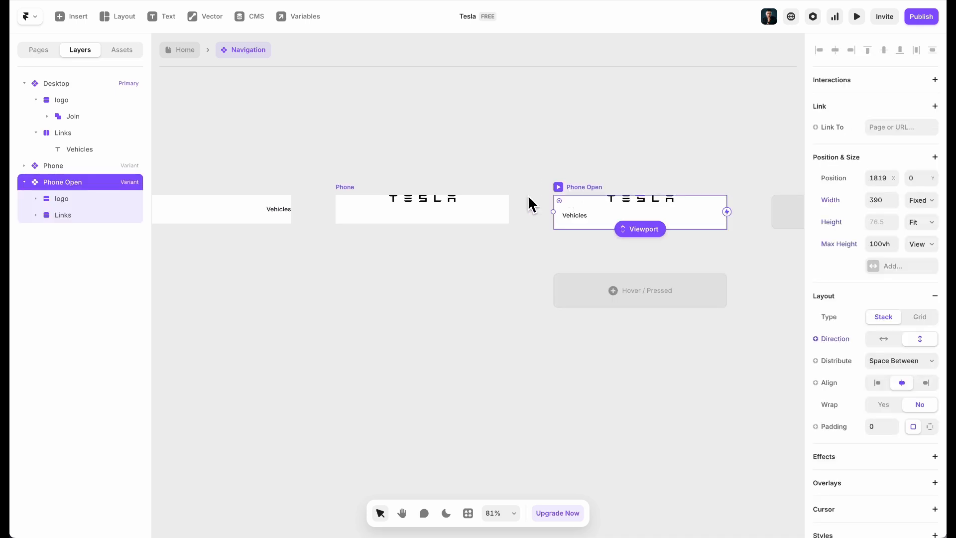
pyautogui.click(354, 191)
pyautogui.press('Delete')
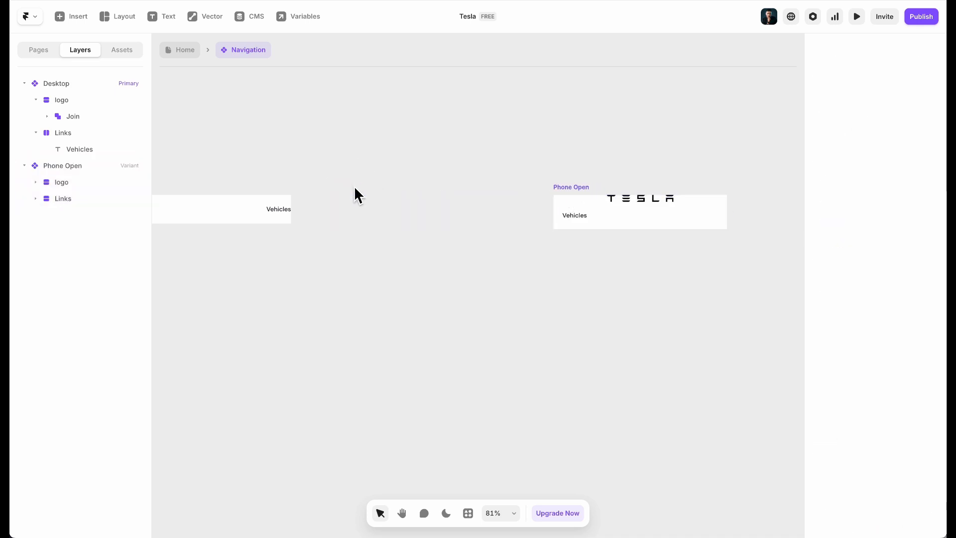
pyautogui.click(568, 190)
pyautogui.press('Delete')
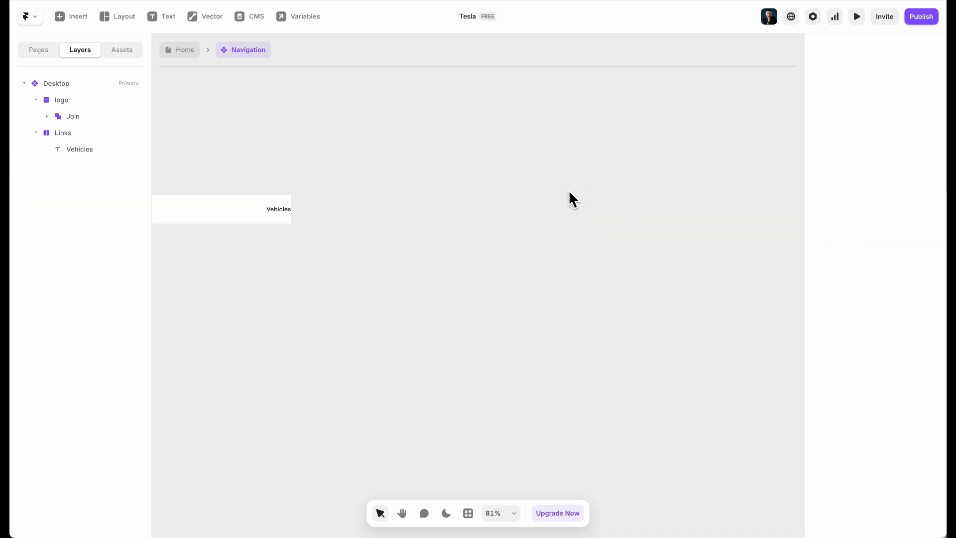
pyautogui.scroll(-5, 568, 190)
pyautogui.scroll(5, 465, 198)
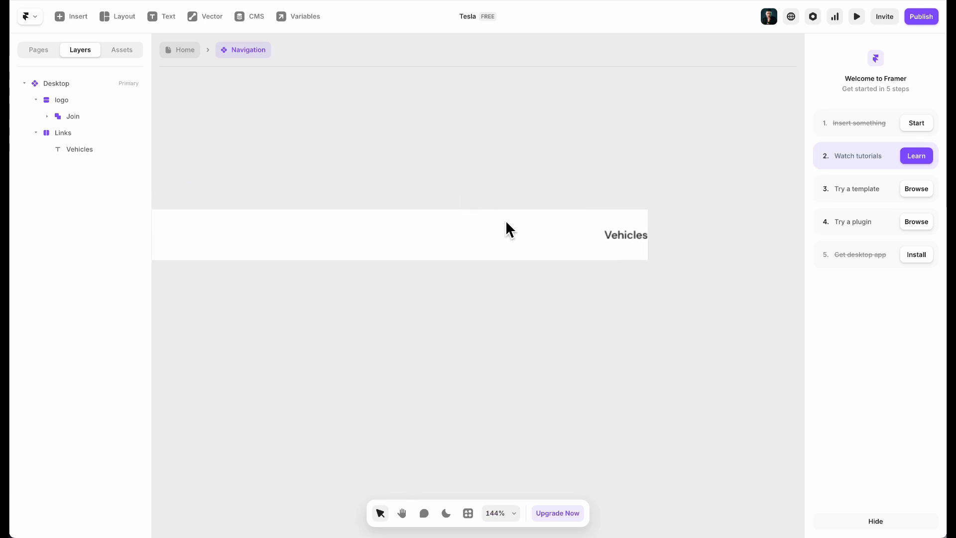
pyautogui.click(628, 236)
# Wrap the Vehicles text in a fit-width stack and rename the layer link
pyautogui.scroll(1, 610, 263)
pyautogui.rightClick(625, 233)
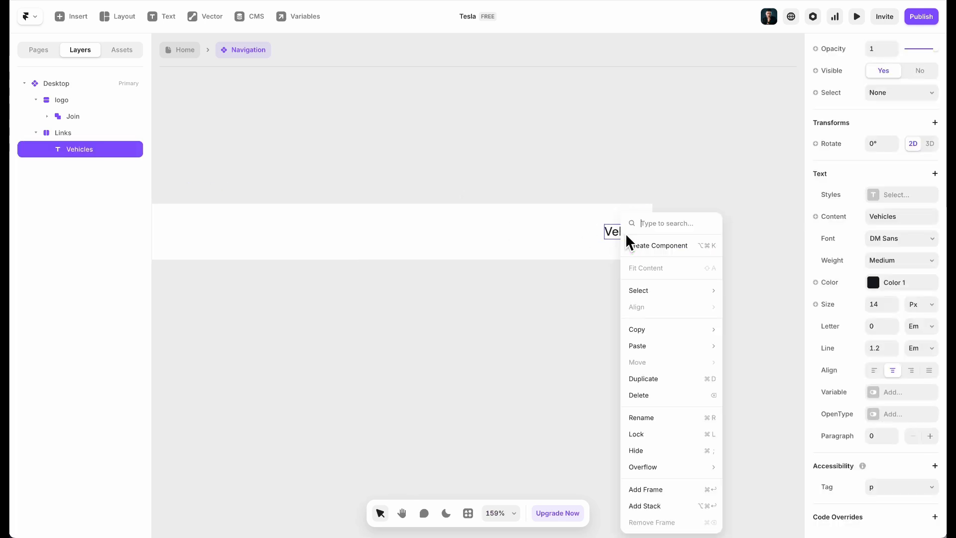
pyautogui.click(664, 505)
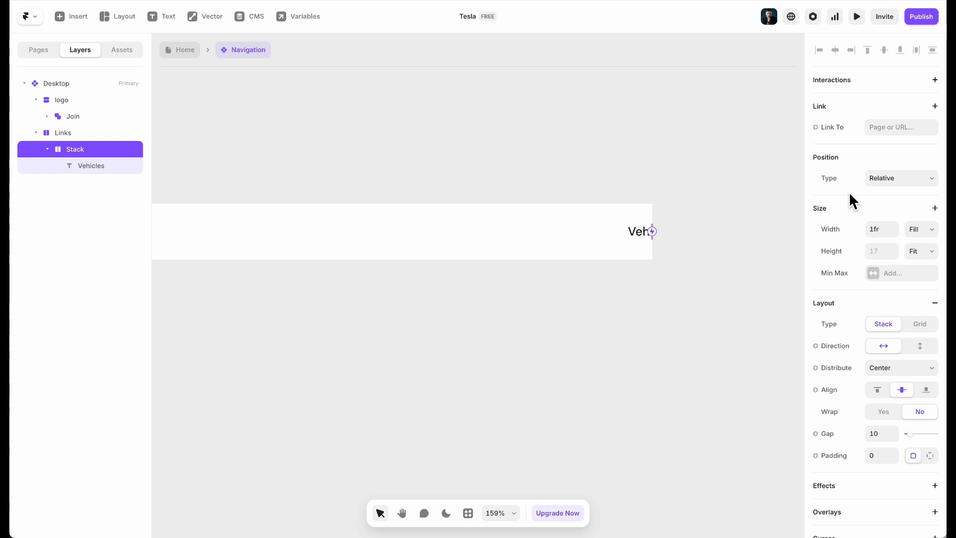
pyautogui.click(918, 227)
pyautogui.click(913, 243)
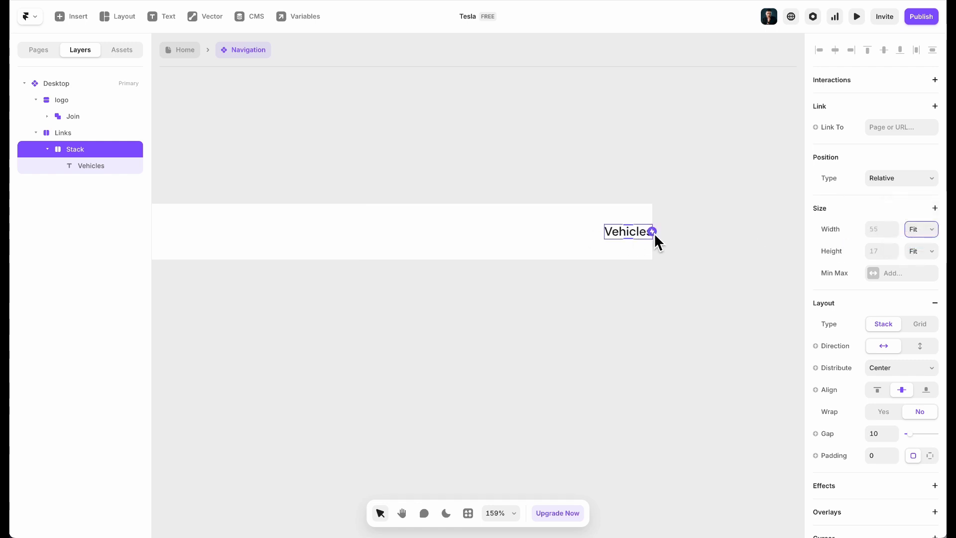
pyautogui.click(77, 151)
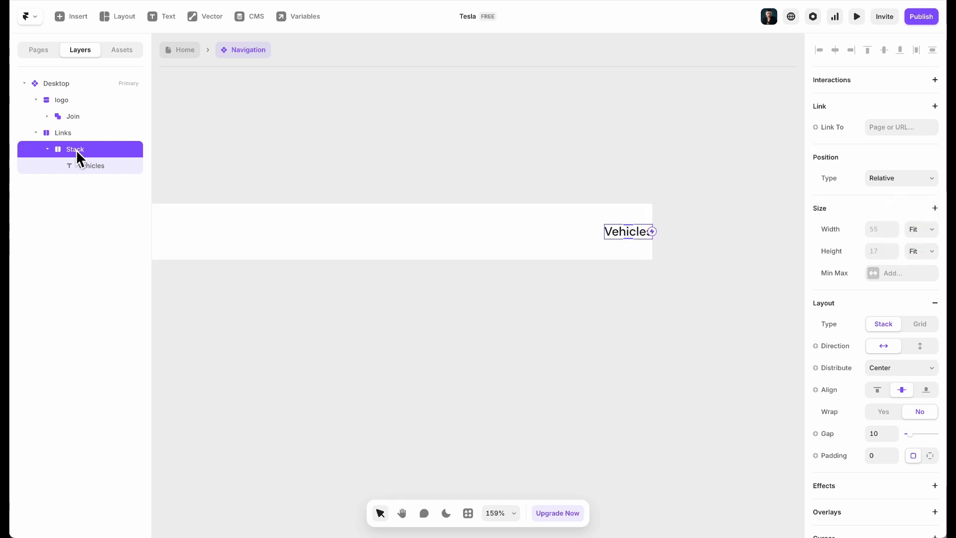
pyautogui.doubleClick(75, 150)
pyautogui.press('BackSpace')
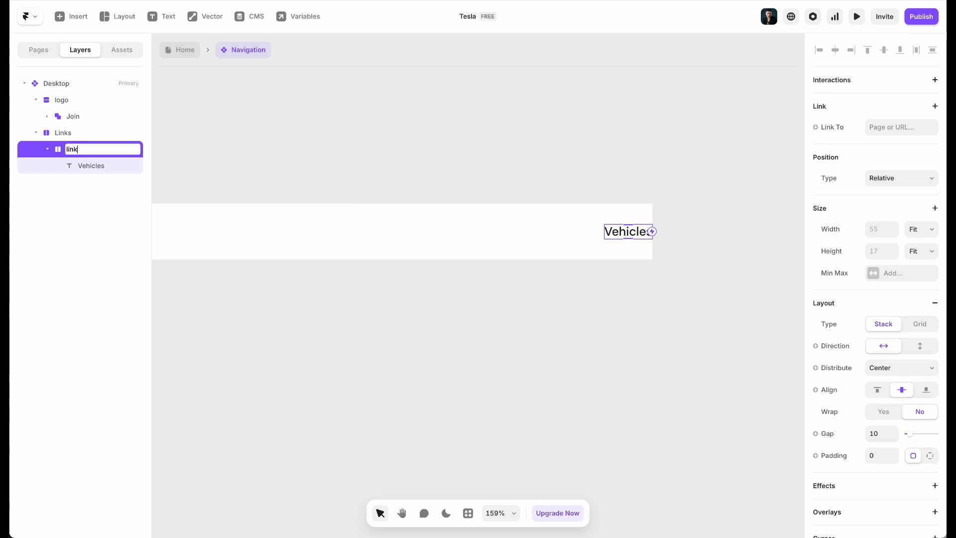
pyautogui.press('Return')
# Give the link stack 10 px padding and turn it into a component
pyautogui.scroll(-3, 917, 412)
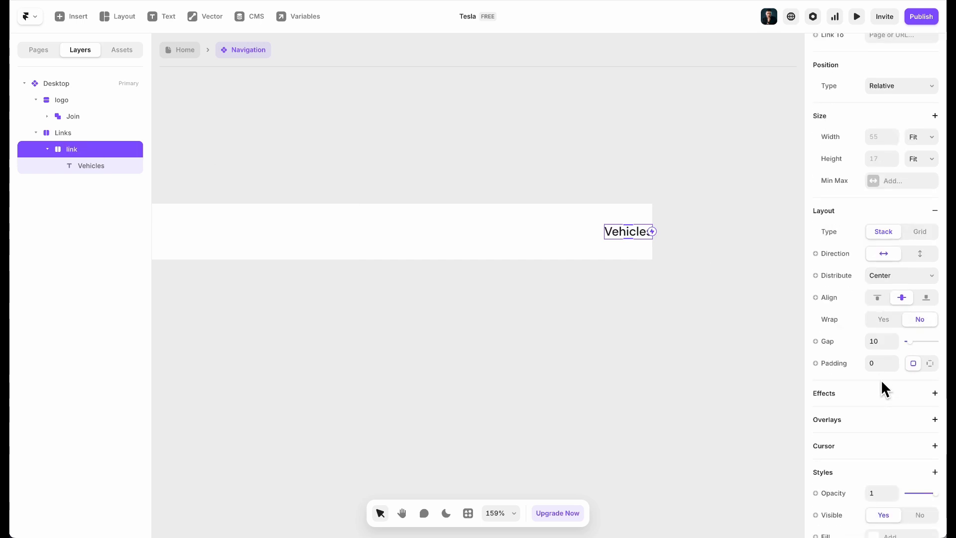
pyautogui.write('10')
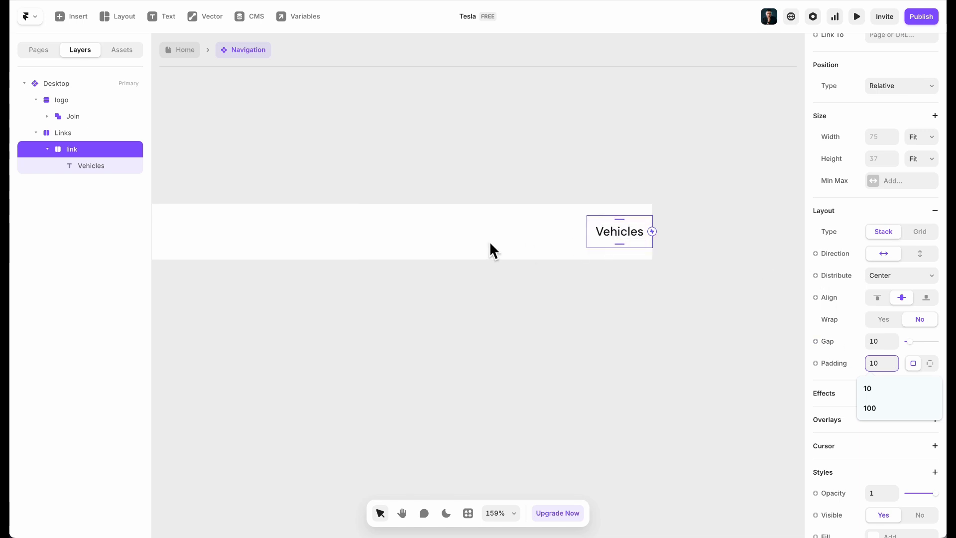
pyautogui.scroll(-8, 861, 363)
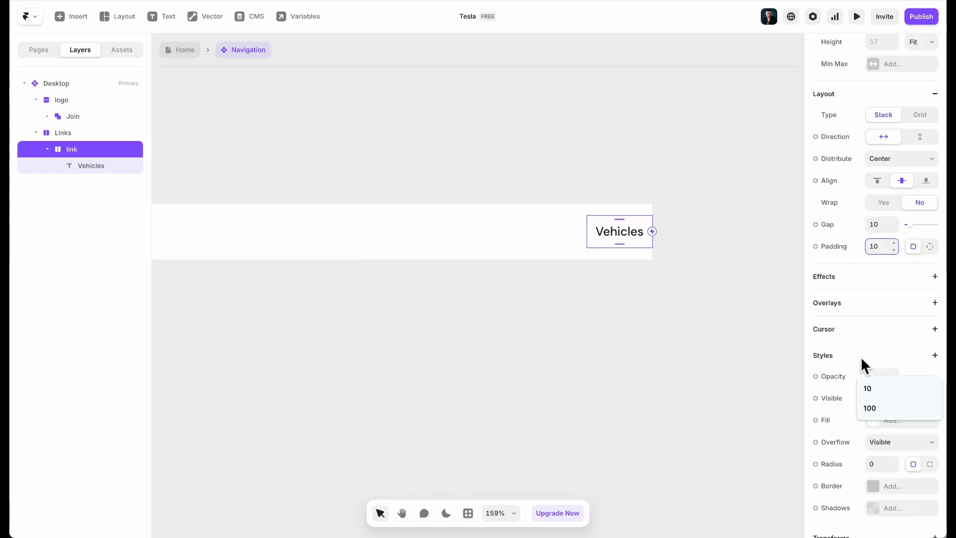
pyautogui.click(82, 149)
pyautogui.rightClick(85, 157)
pyautogui.click(99, 181)
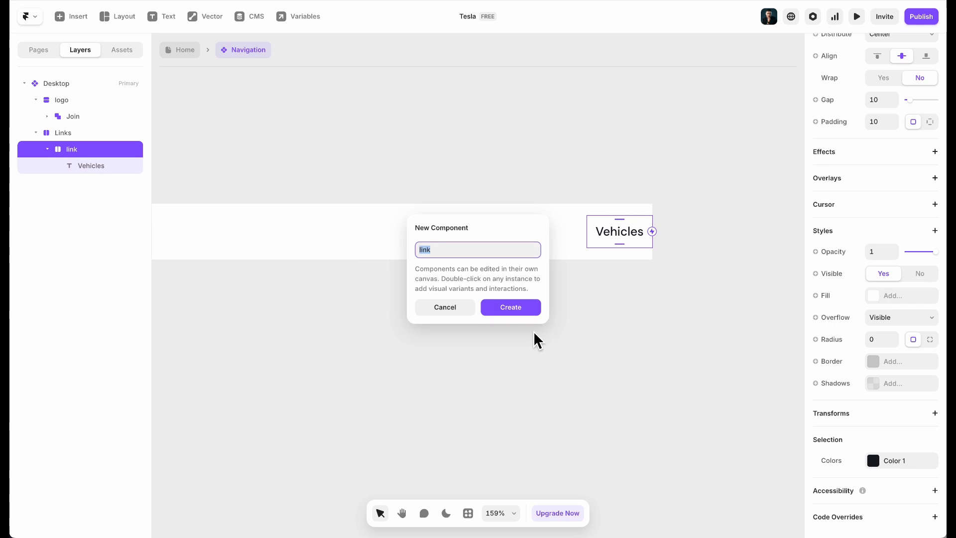
pyautogui.click(511, 308)
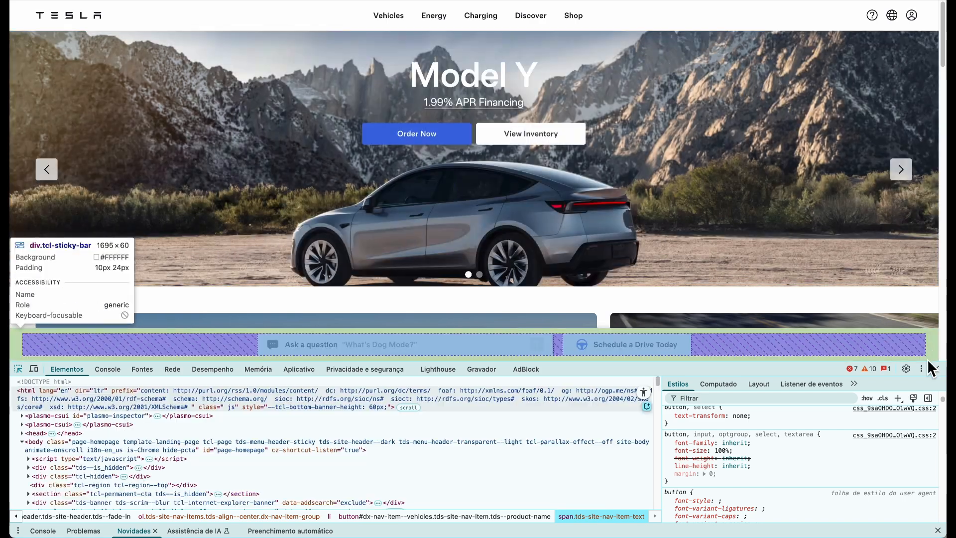
# Add a Hover variant to the link component with a light grey E6E6E6 fill
pyautogui.click(936, 368)
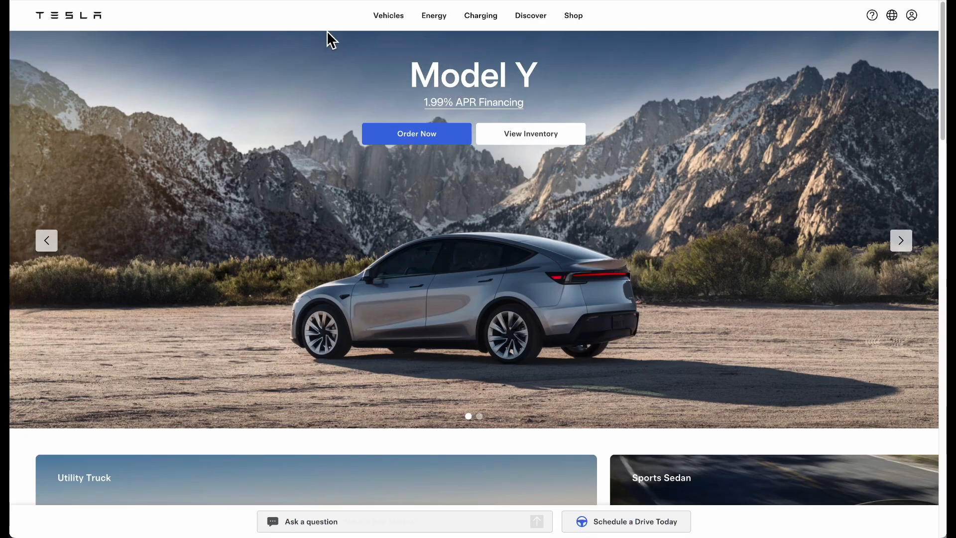
pyautogui.moveTo(384, 22)
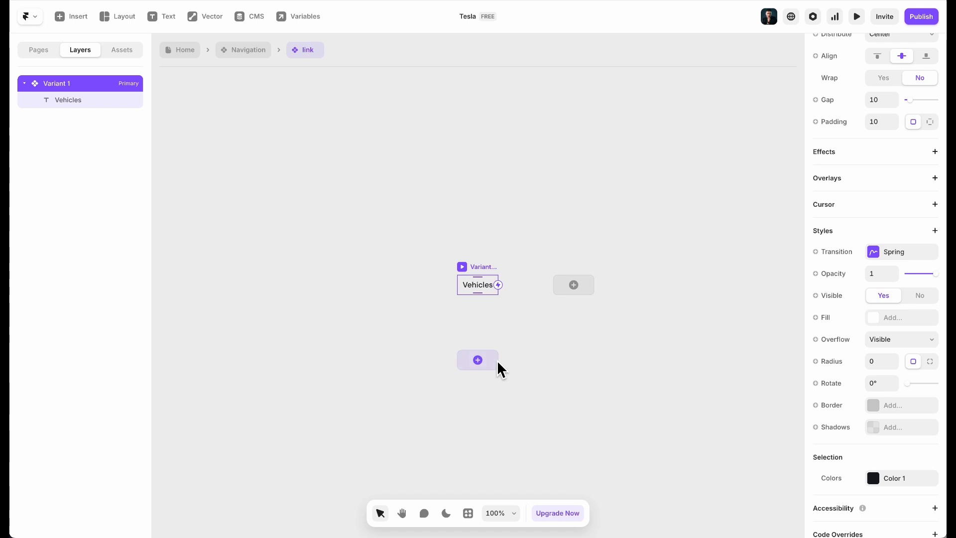
pyautogui.scroll(5, 467, 378)
pyautogui.scroll(3, 468, 377)
pyautogui.click(481, 338)
pyautogui.click(489, 341)
pyautogui.scroll(-10, 887, 448)
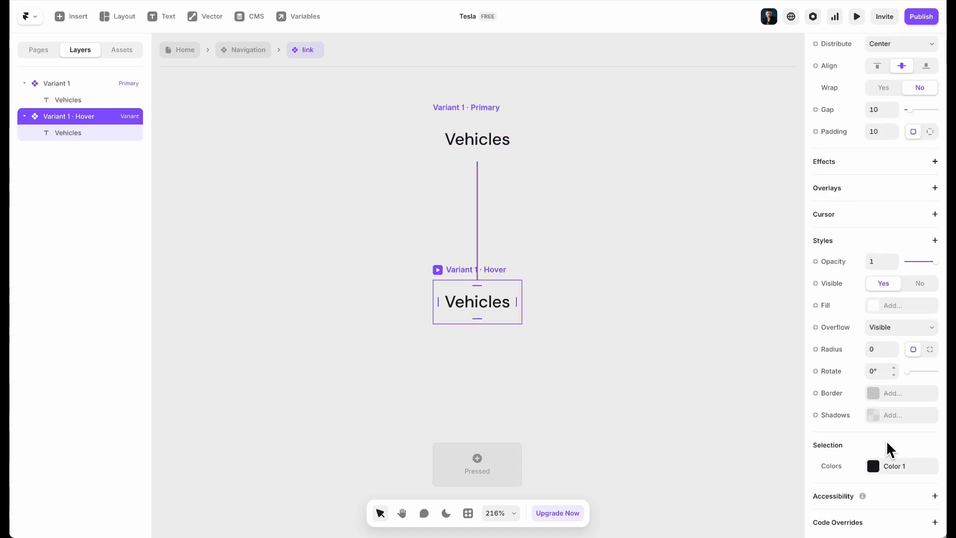
pyautogui.click(891, 305)
pyautogui.moveTo(703, 348); pyautogui.dragTo(628, 314)
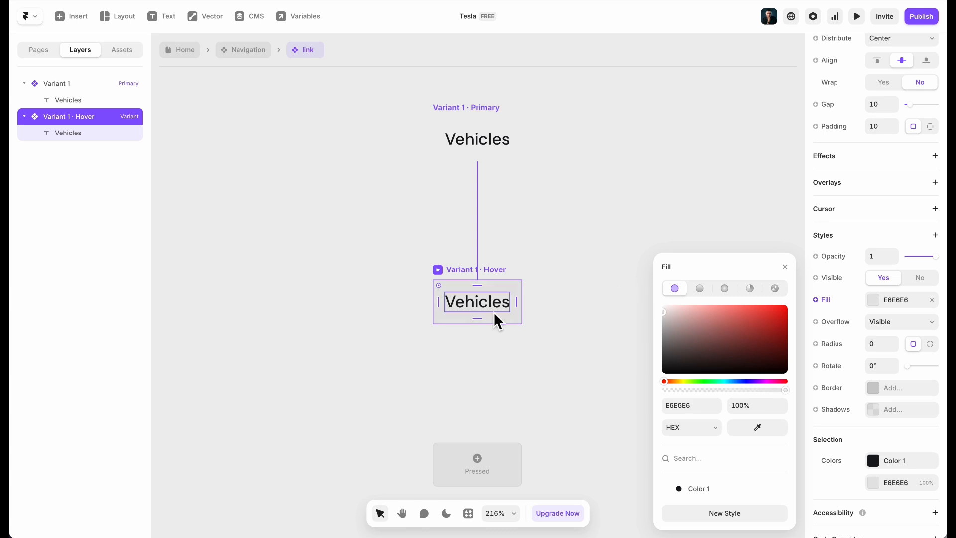
# Set the Primary variant's corner radius to 5
pyautogui.click(486, 124)
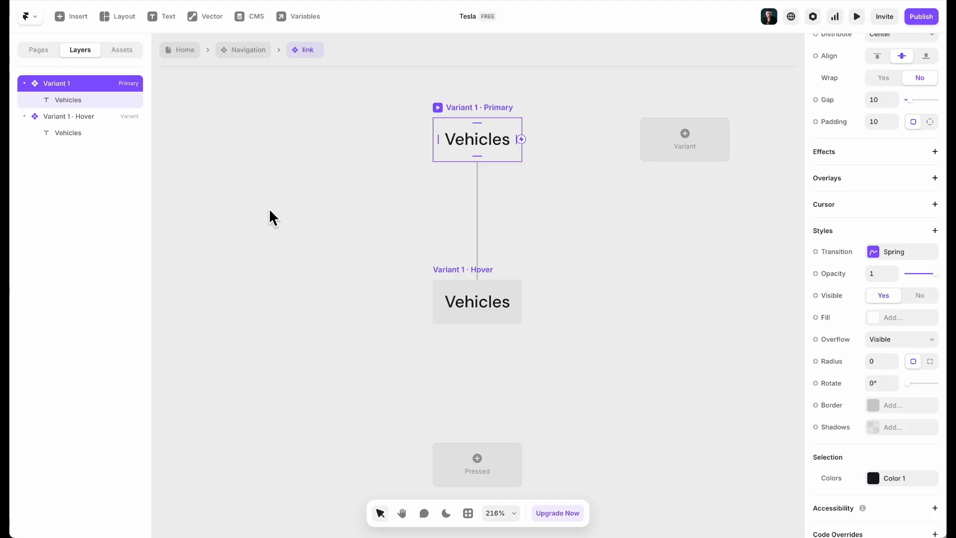
pyautogui.click(871, 366)
pyautogui.write('5')
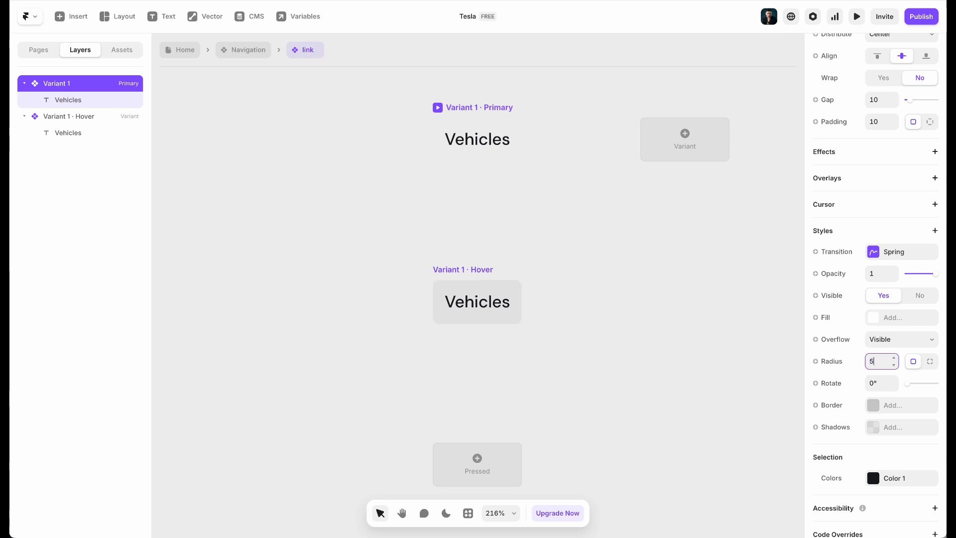
pyautogui.click(606, 323)
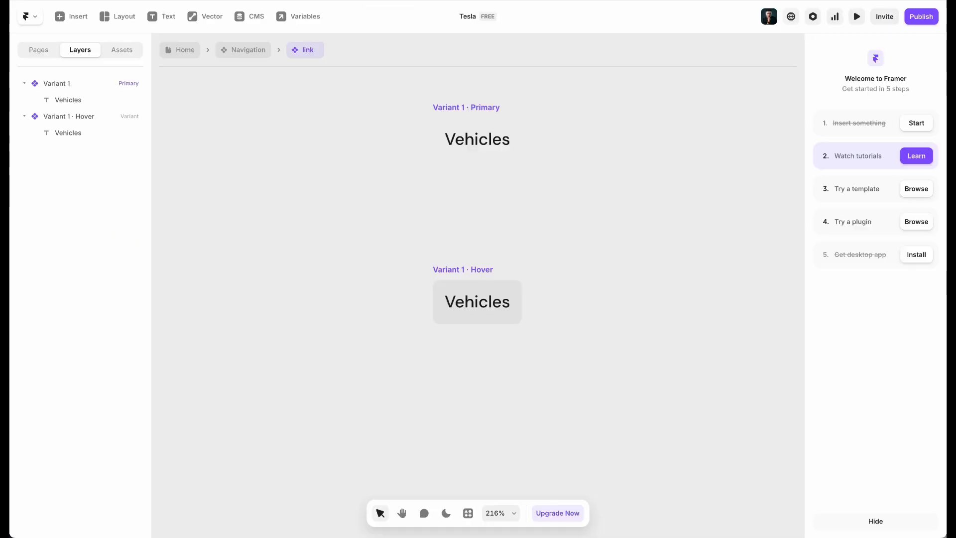
# Preview the Desktop page to test the Vehicles link
pyautogui.click(174, 52)
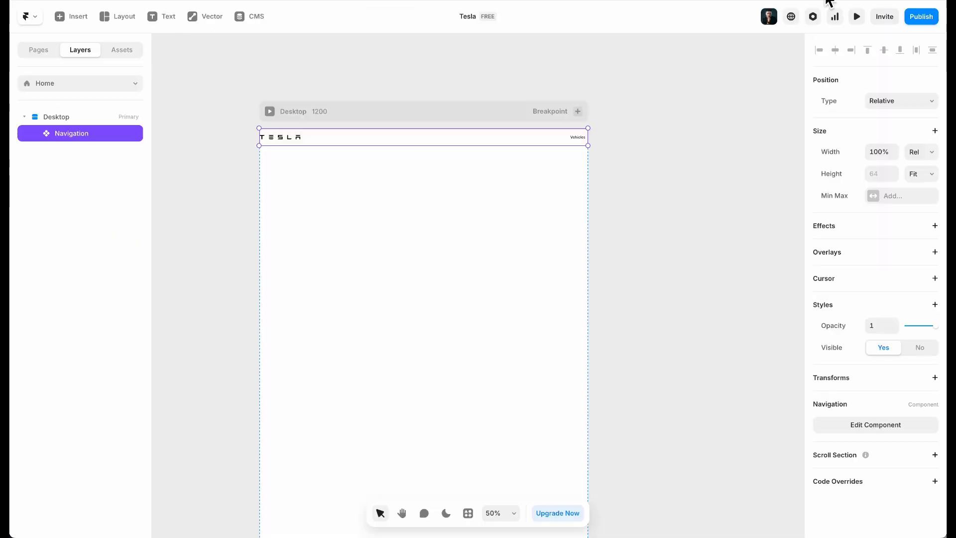
pyautogui.click(857, 17)
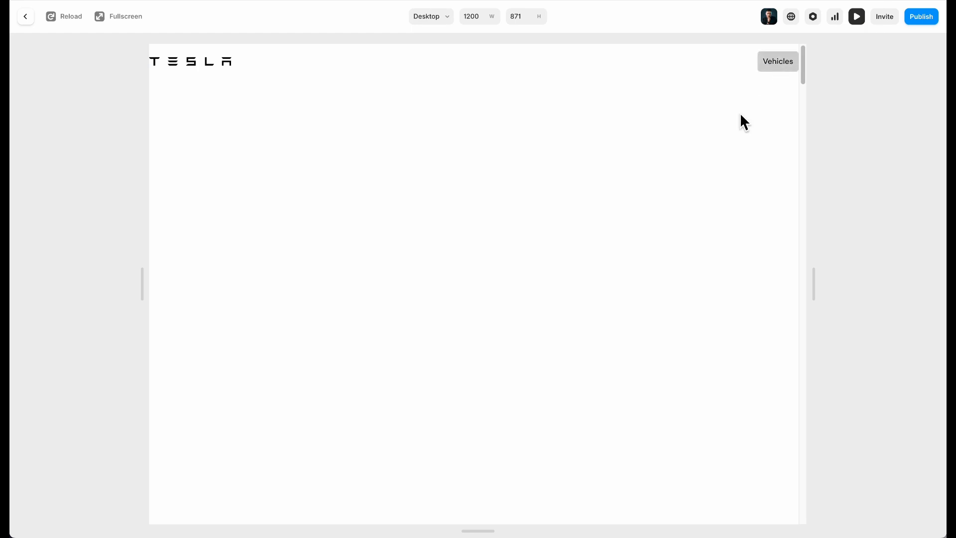
pyautogui.click(30, 19)
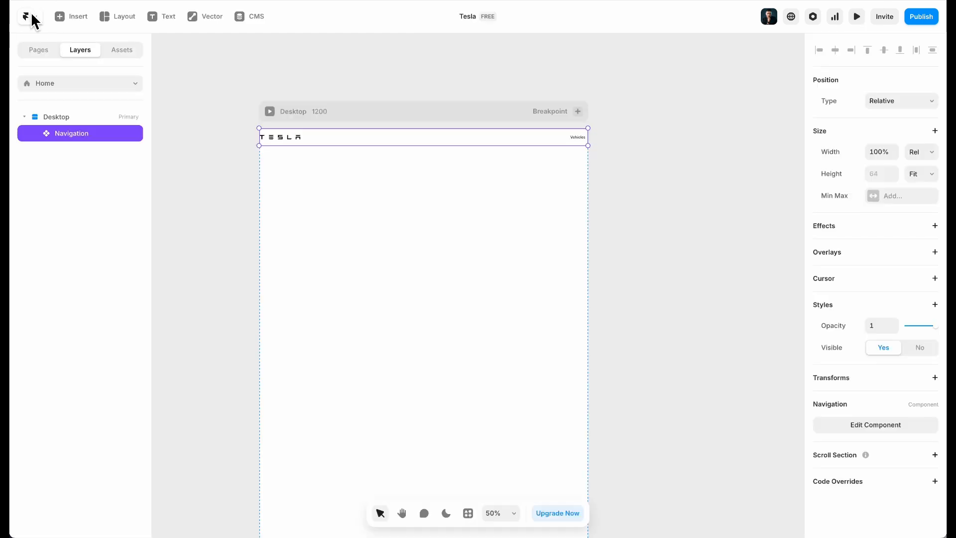
pyautogui.click(267, 109)
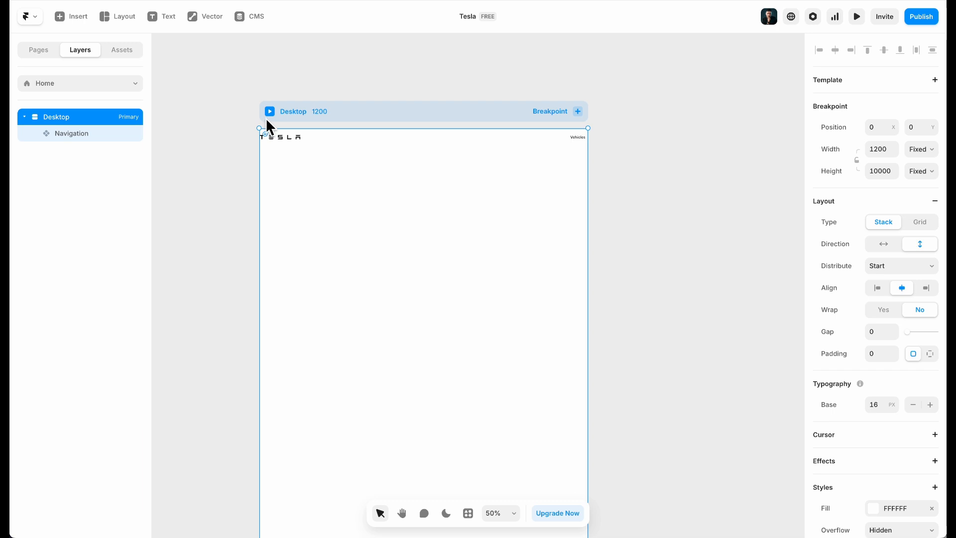
pyautogui.click(268, 110)
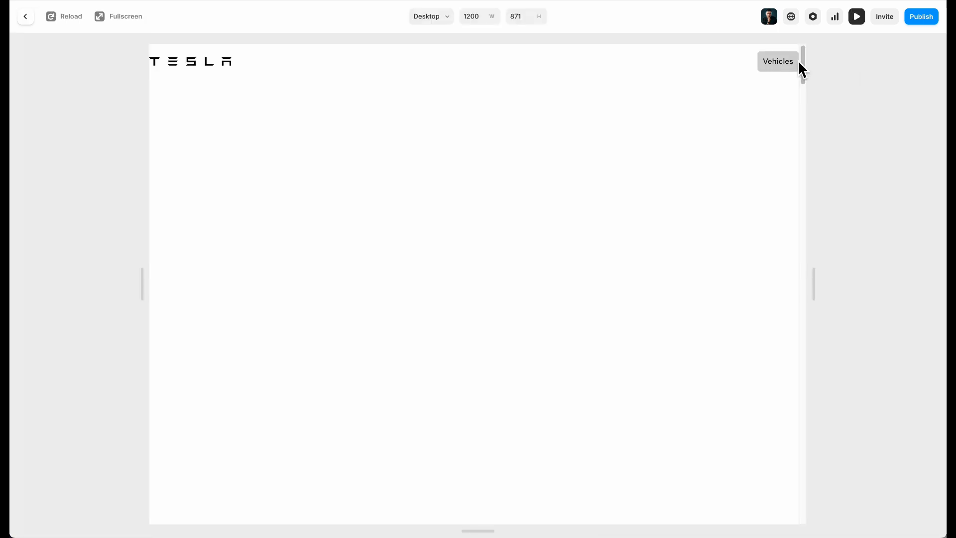
pyautogui.click(23, 16)
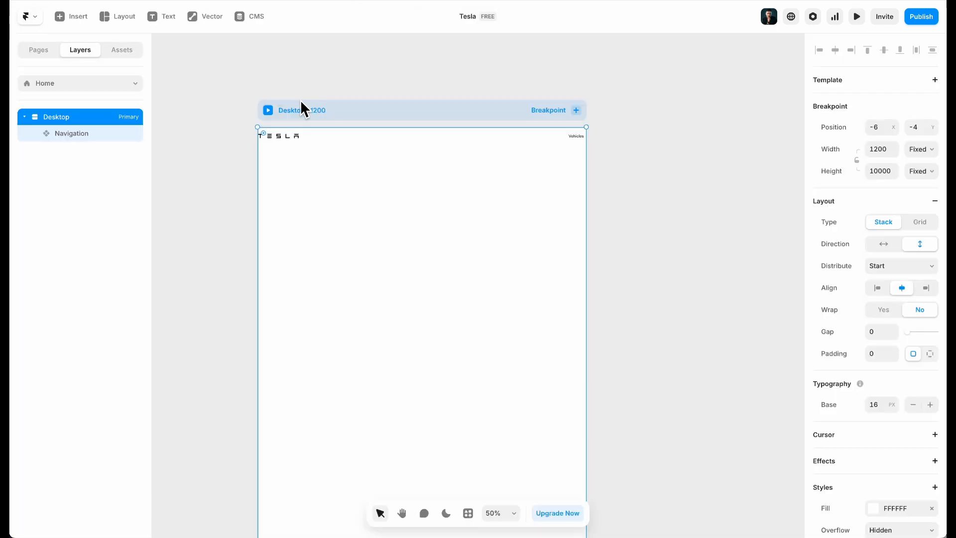
# Add a fill to the Vehicles link's default variant inside Navigation, then preview the page again
pyautogui.click(645, 160)
pyautogui.doubleClick(574, 135)
pyautogui.click(777, 284)
pyautogui.doubleClick(777, 284)
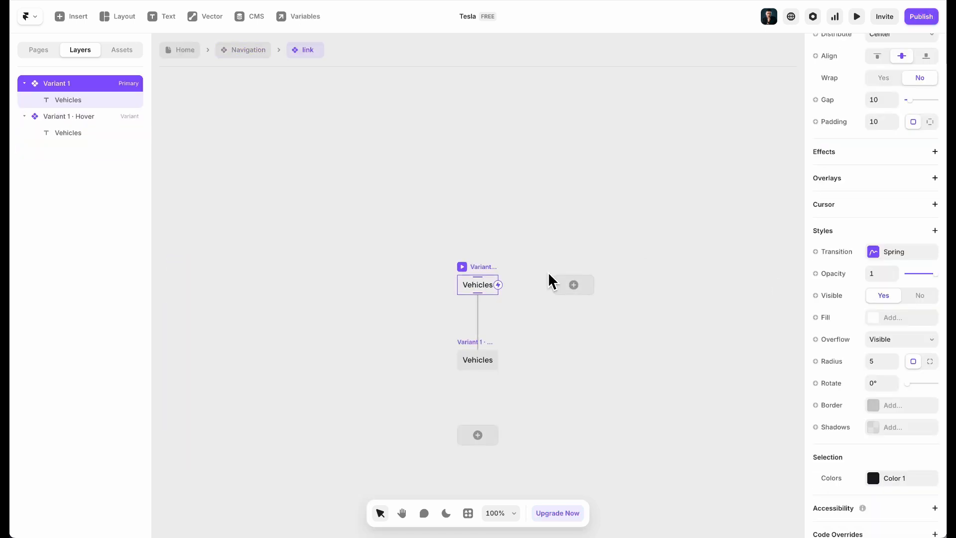
pyautogui.click(910, 317)
pyautogui.click(319, 139)
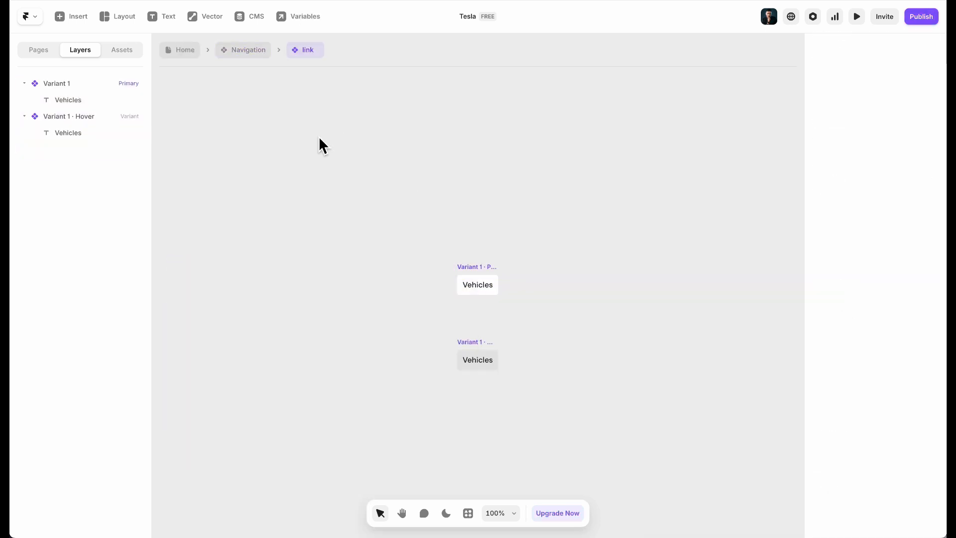
pyautogui.click(185, 50)
pyautogui.click(857, 17)
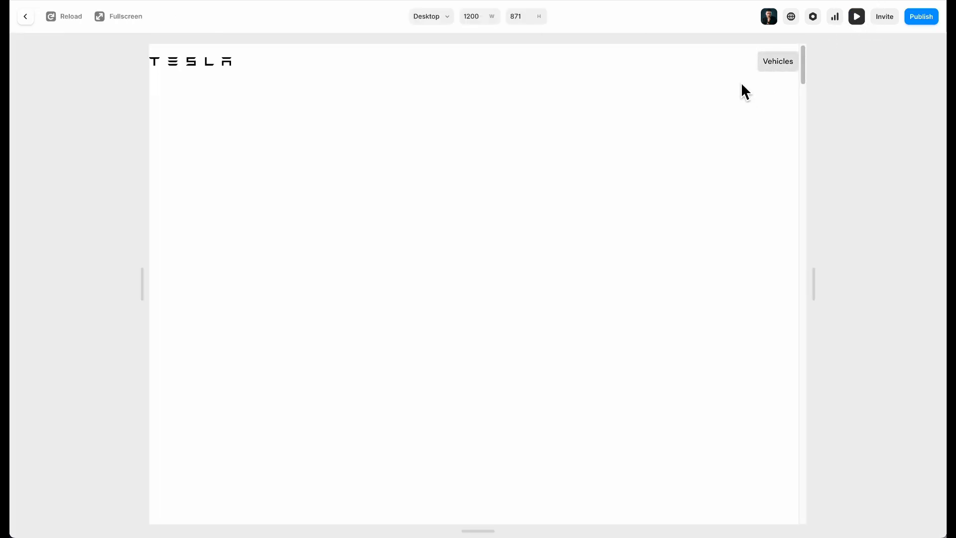
# Duplicate the Vehicles link four times inside Navigation with Ctrl+D, giving five links
pyautogui.click(26, 16)
pyautogui.doubleClick(569, 132)
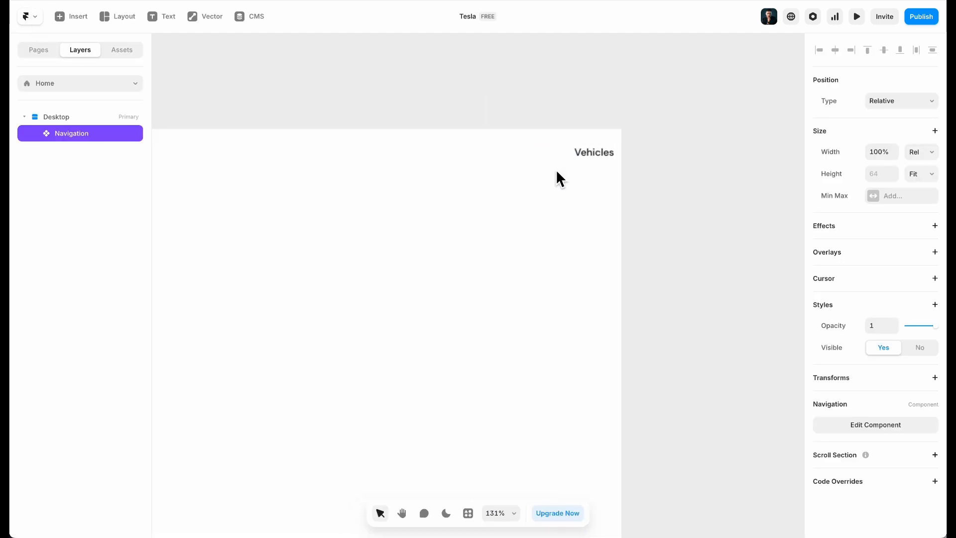
pyautogui.scroll(5, 717, 268)
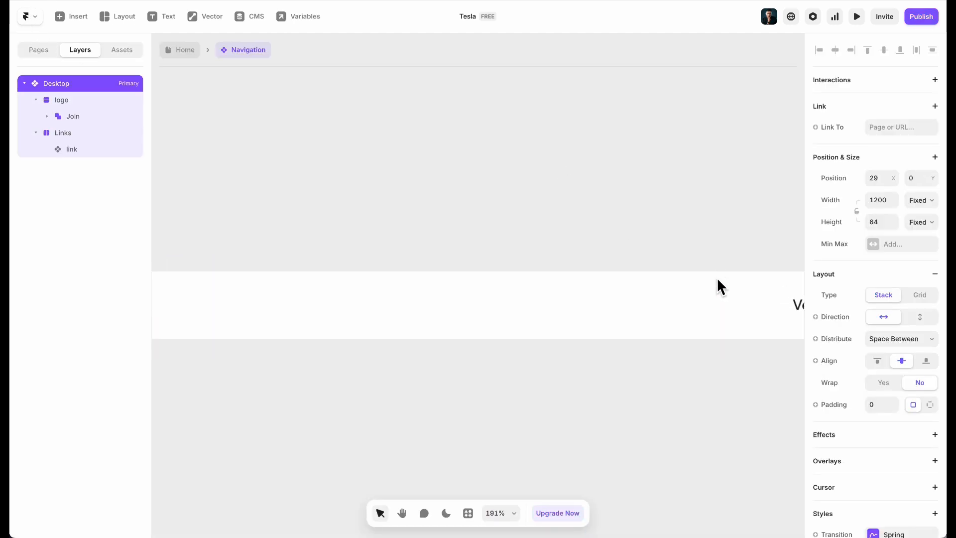
pyautogui.hscroll(3, 717, 270)
pyautogui.doubleClick(662, 293)
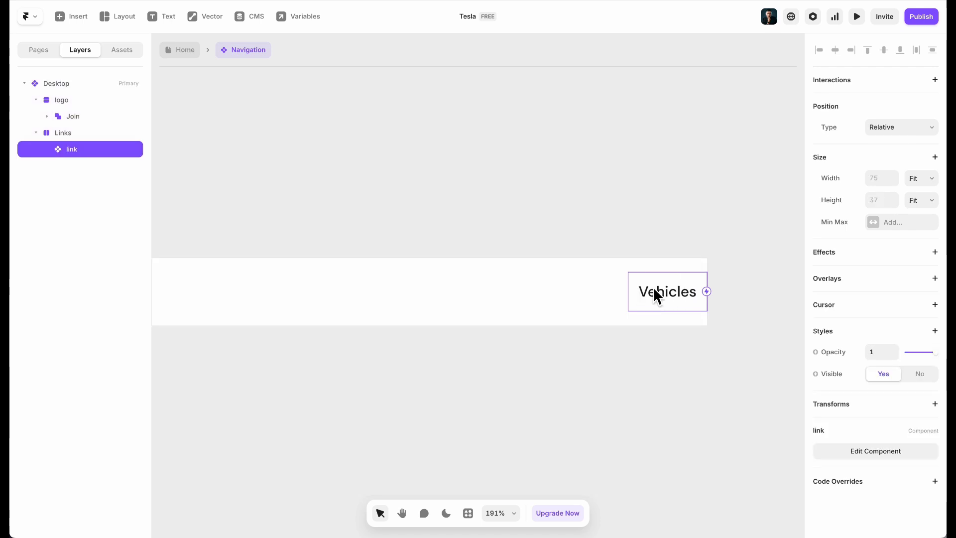
pyautogui.hotkey('ctrl', 'd')
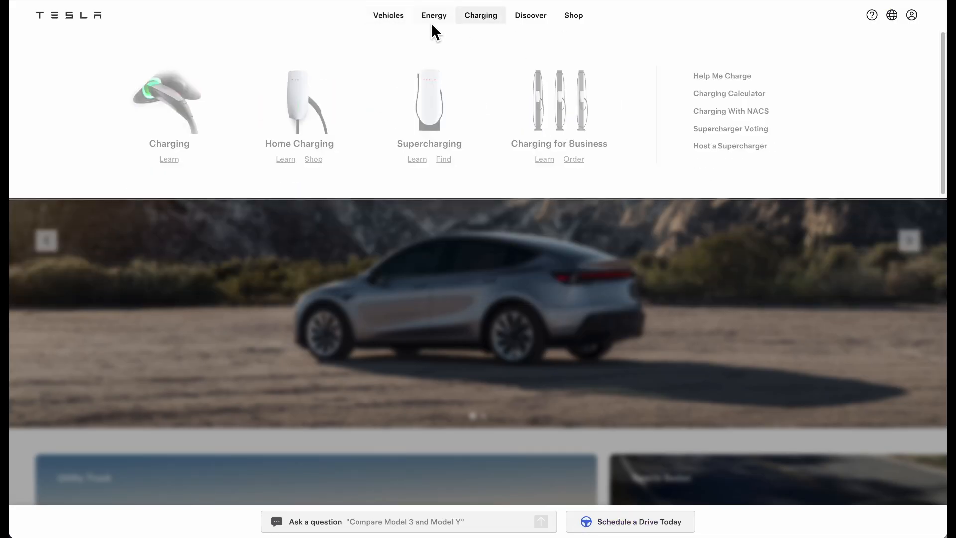
pyautogui.moveTo(428, 19)
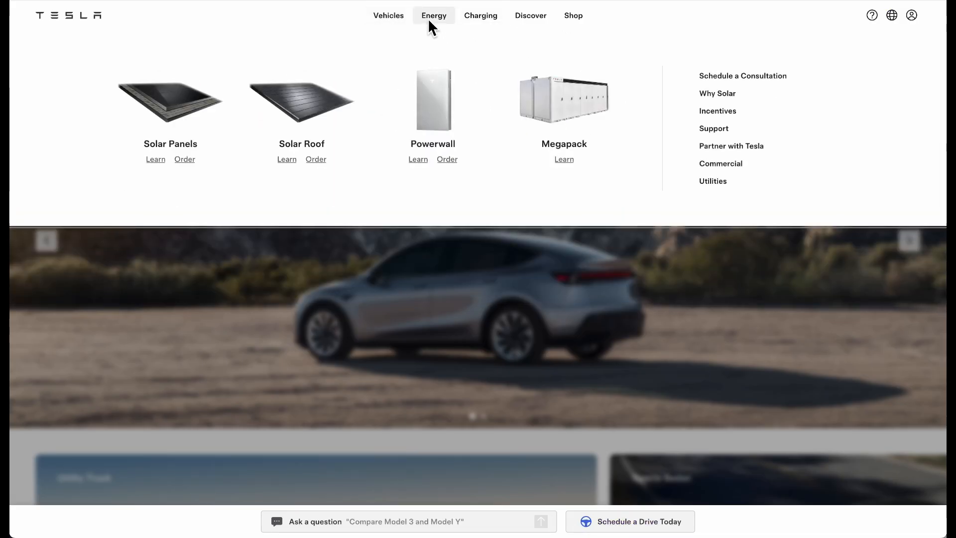
pyautogui.moveTo(573, 14)
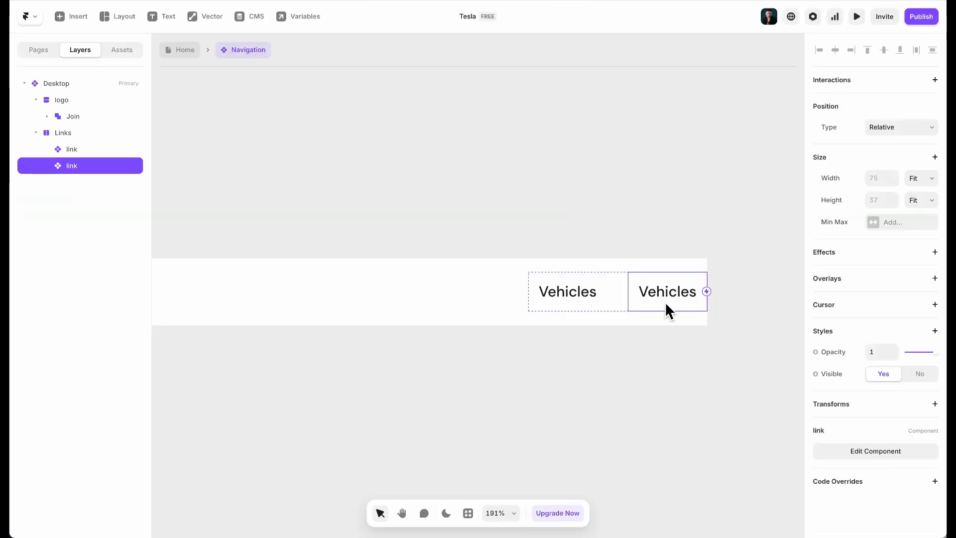
pyautogui.hotkey('ctrl', 'd')
pyautogui.hotkey('ctrl', 'd')
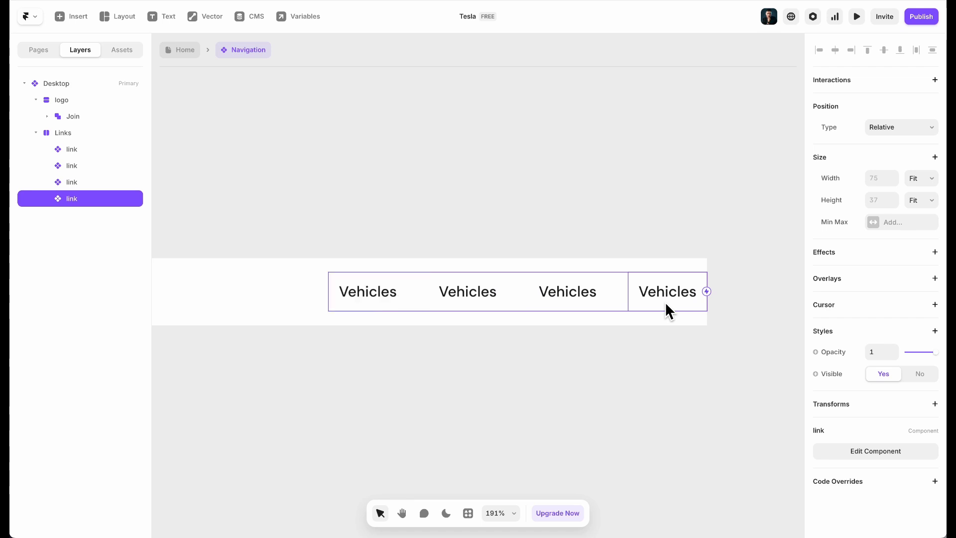
pyautogui.hotkey('ctrl', 'd')
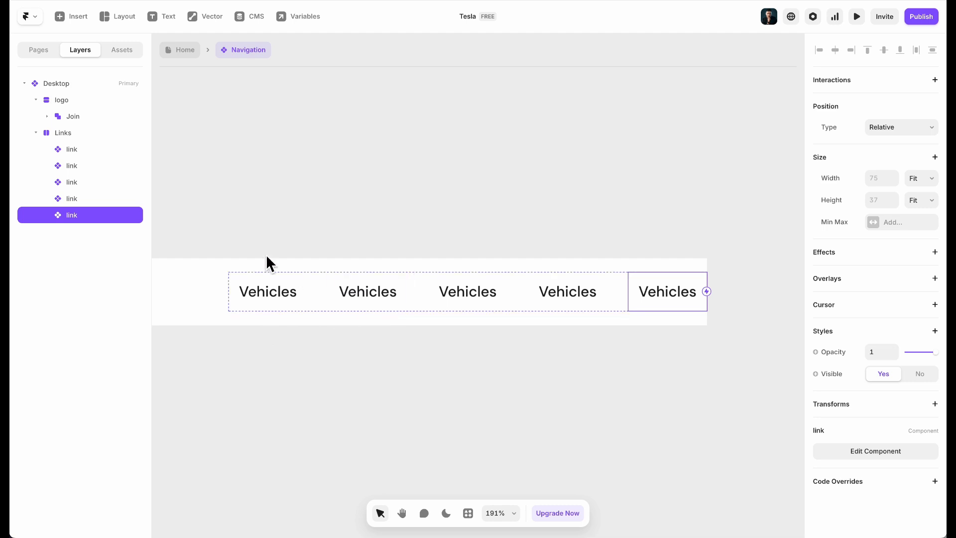
# Bind the link component's Vehicles text content to a new plain-text variable named Title
pyautogui.click(387, 300)
pyautogui.click(484, 291)
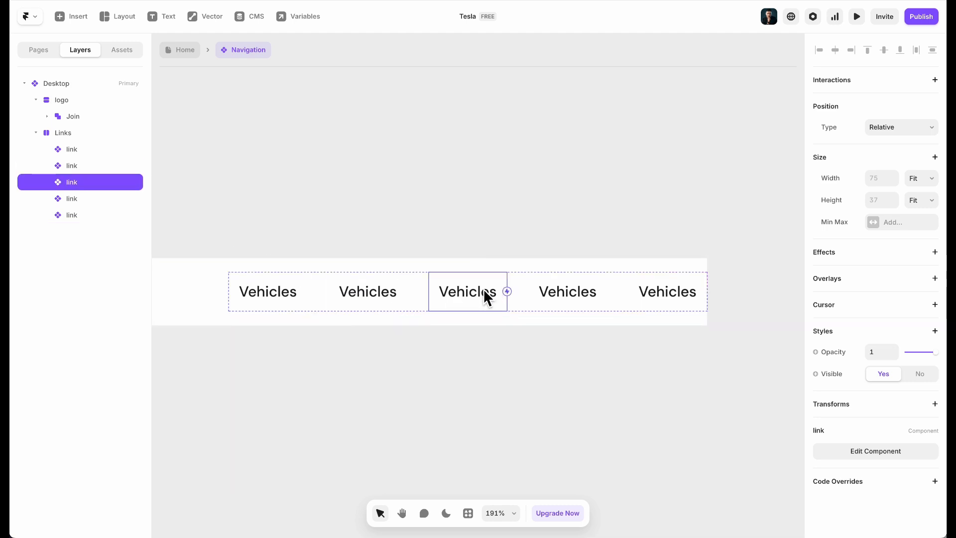
pyautogui.click(613, 298)
pyautogui.click(677, 298)
pyautogui.click(262, 290)
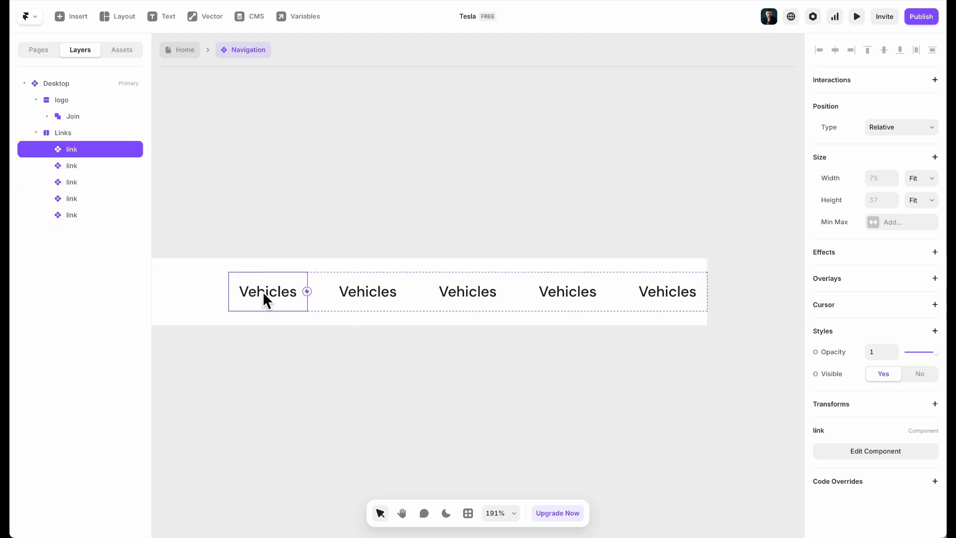
pyautogui.doubleClick(255, 285)
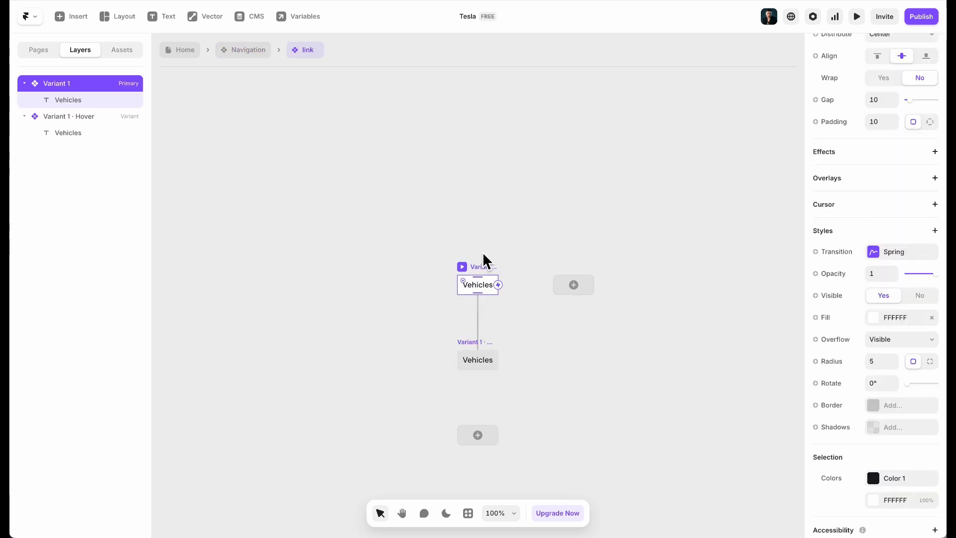
pyautogui.scroll(5, 485, 275)
pyautogui.click(488, 312)
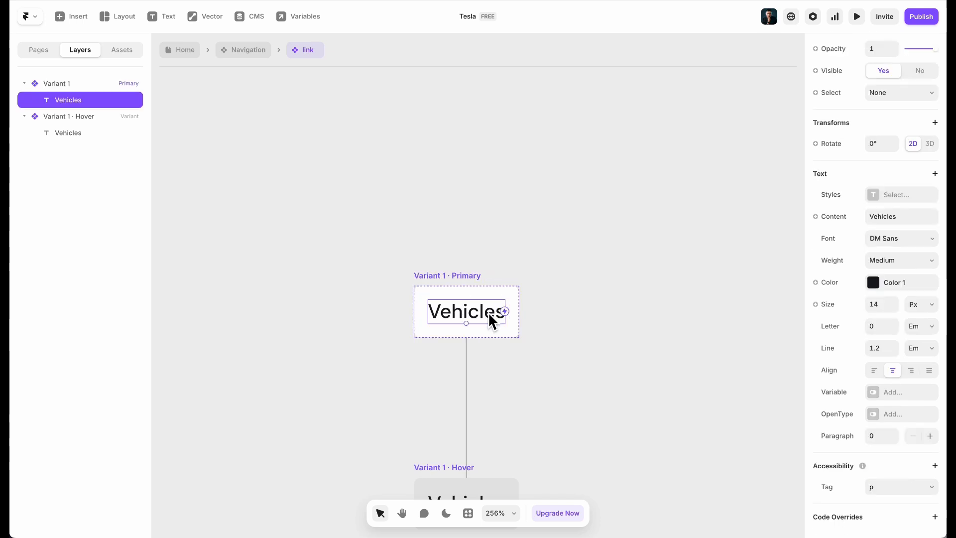
pyautogui.click(830, 215)
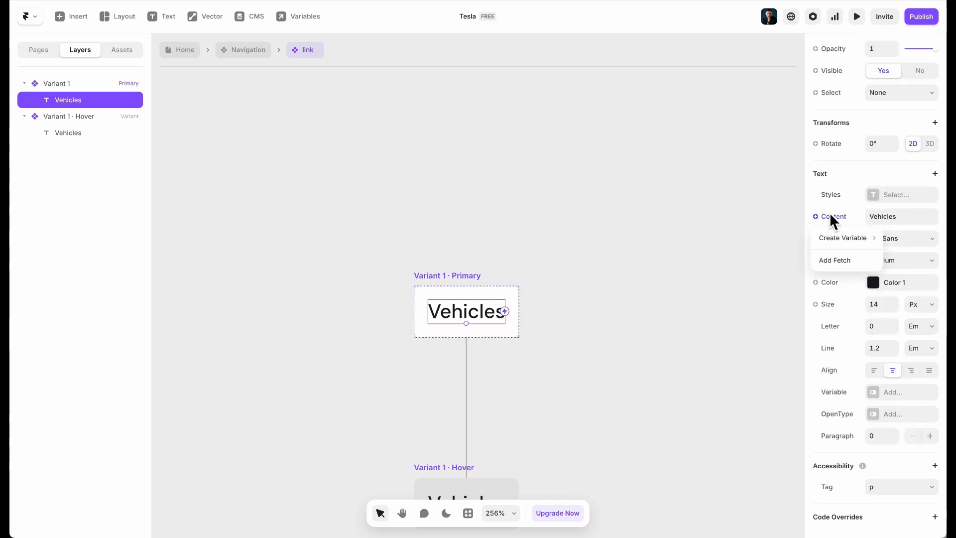
pyautogui.moveTo(836, 246)
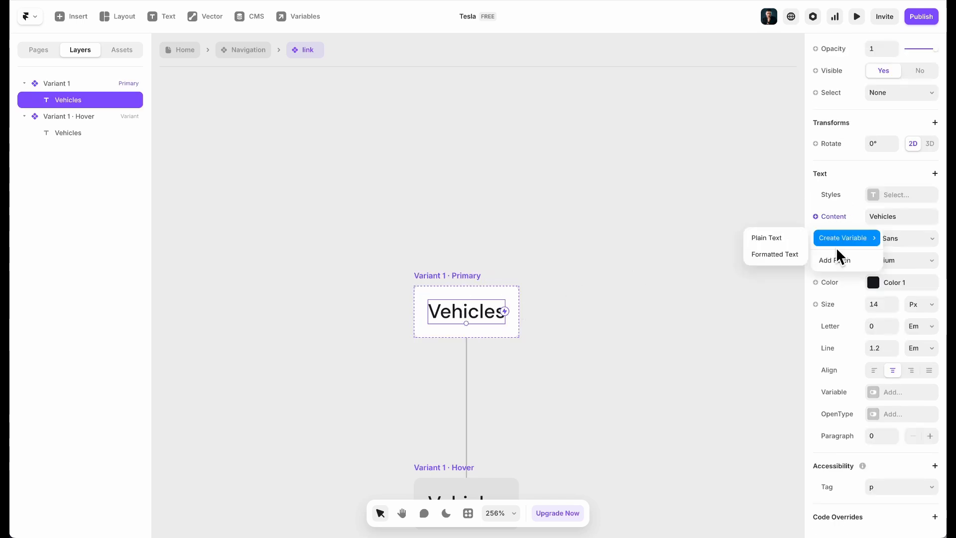
pyautogui.click(775, 243)
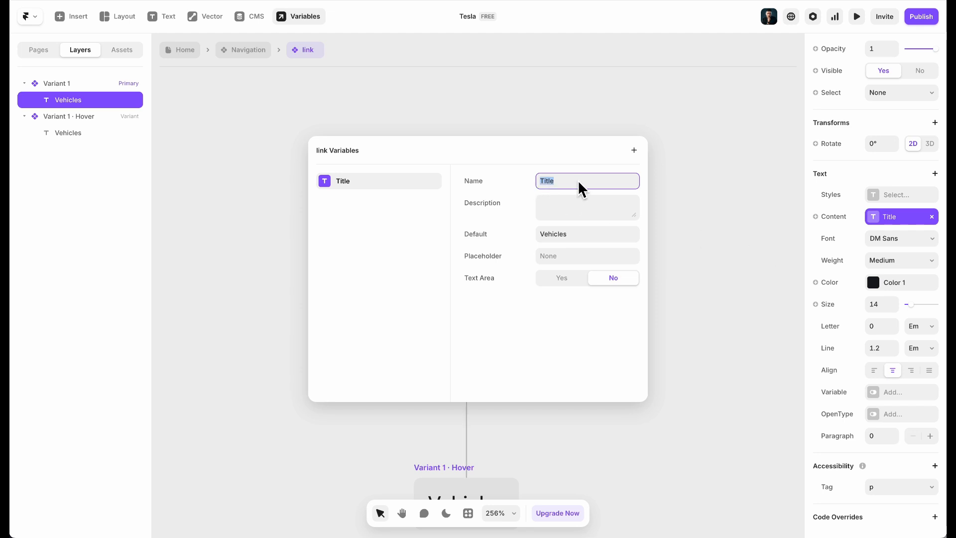
pyautogui.click(416, 125)
# Return to the Home page and select the second link inside Navigation
pyautogui.click(191, 52)
pyautogui.click(387, 203)
pyautogui.doubleClick(384, 149)
pyautogui.click(622, 288)
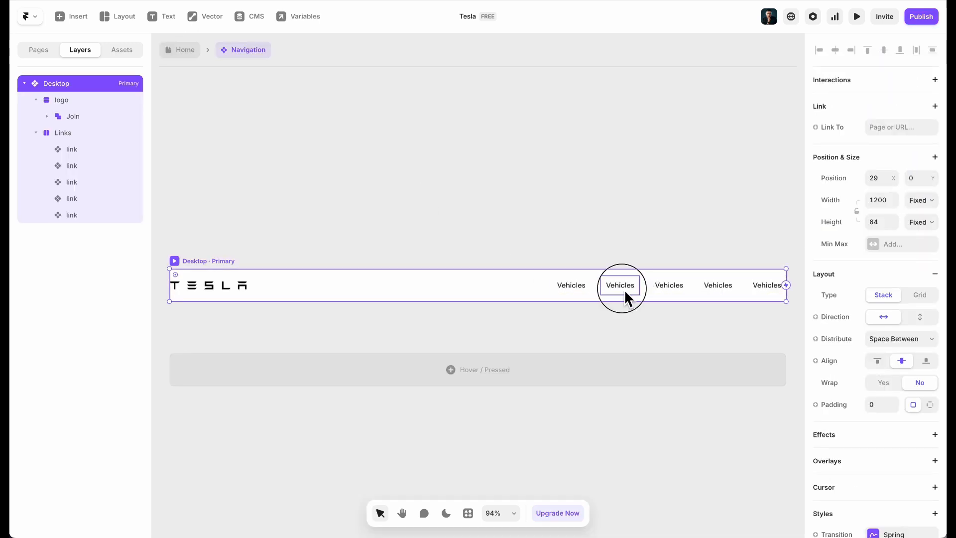
# Set the second and third links' Title to Energy and Charging
pyautogui.hscroll(1, 700, 330)
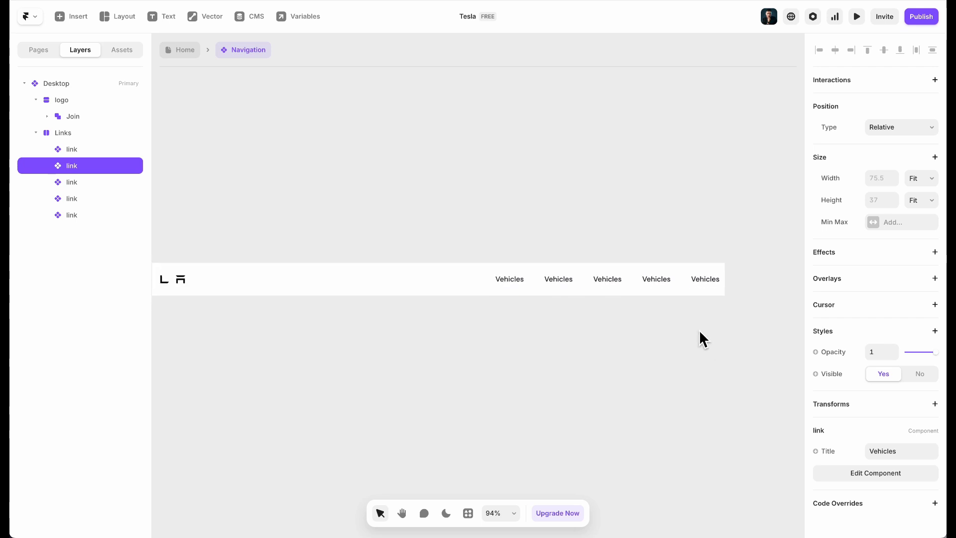
pyautogui.scroll(3, 700, 330)
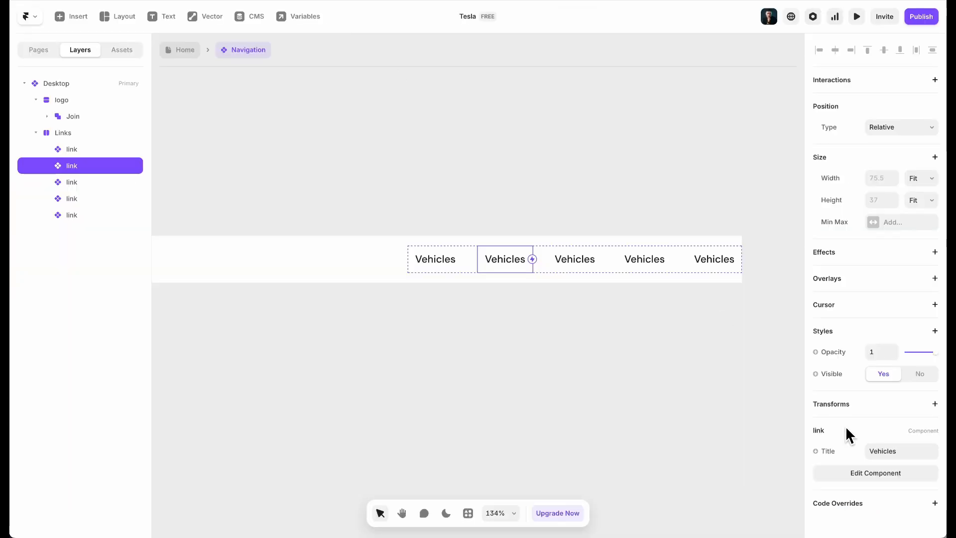
pyautogui.click(891, 448)
pyautogui.write('Energy')
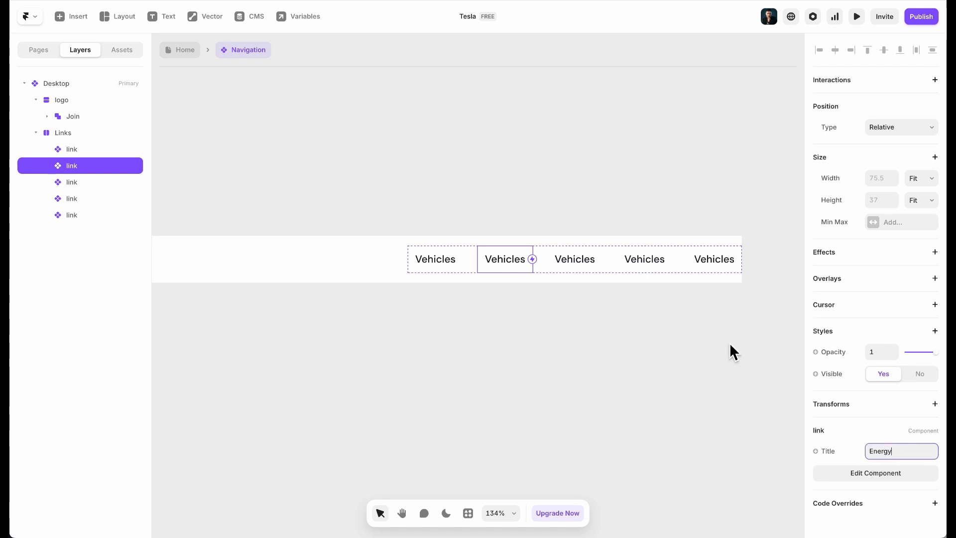
pyautogui.click(589, 267)
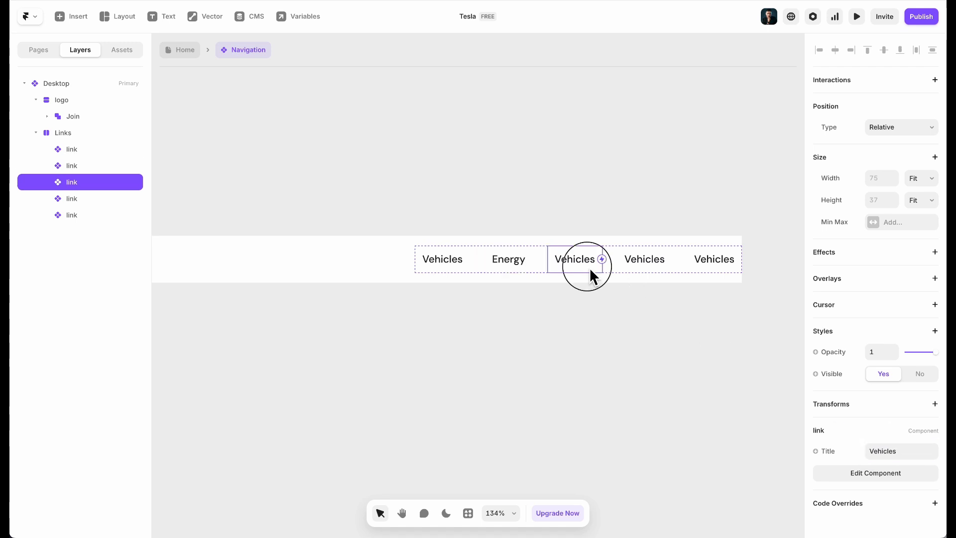
pyautogui.click(118, 1)
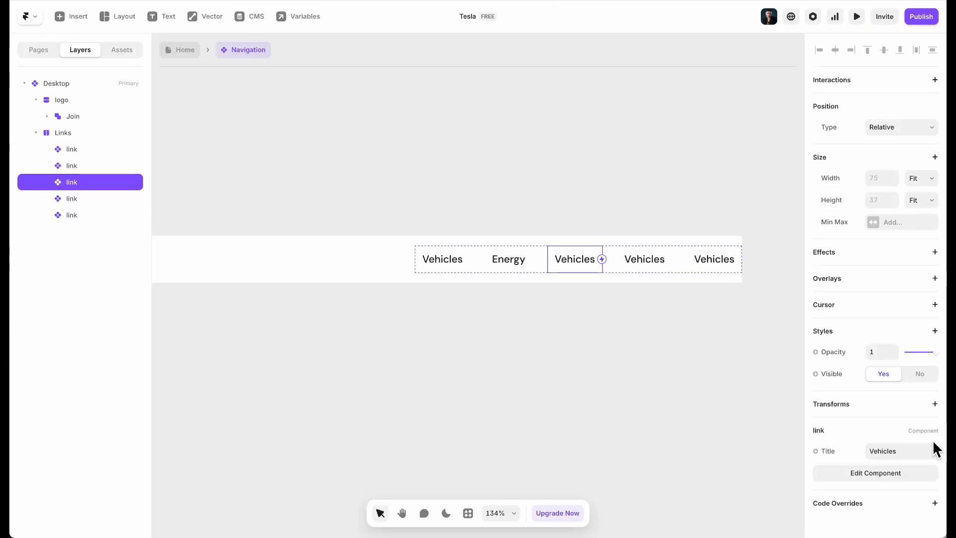
pyautogui.click(907, 454)
pyautogui.write('Charging')
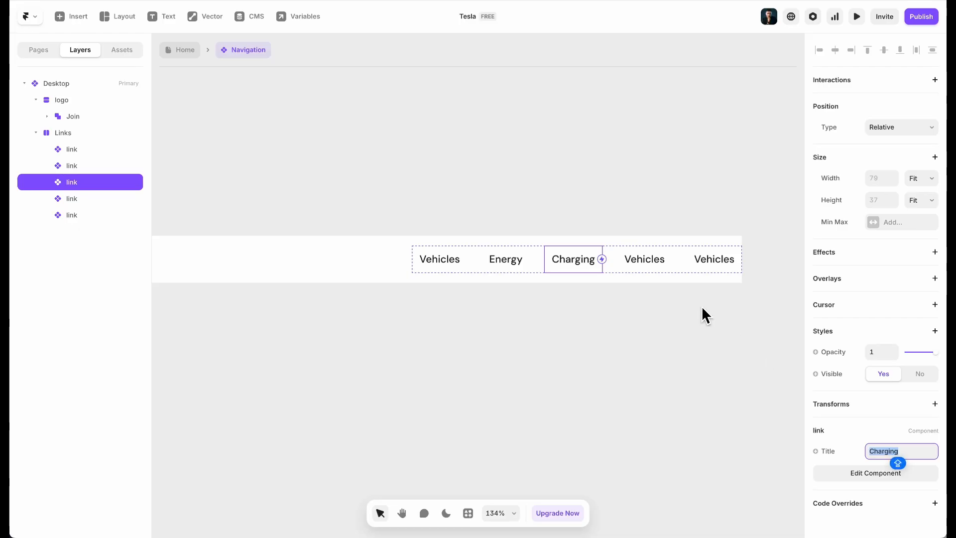
# Set the fourth and fifth links' Title to Discover and Shop
pyautogui.click(661, 258)
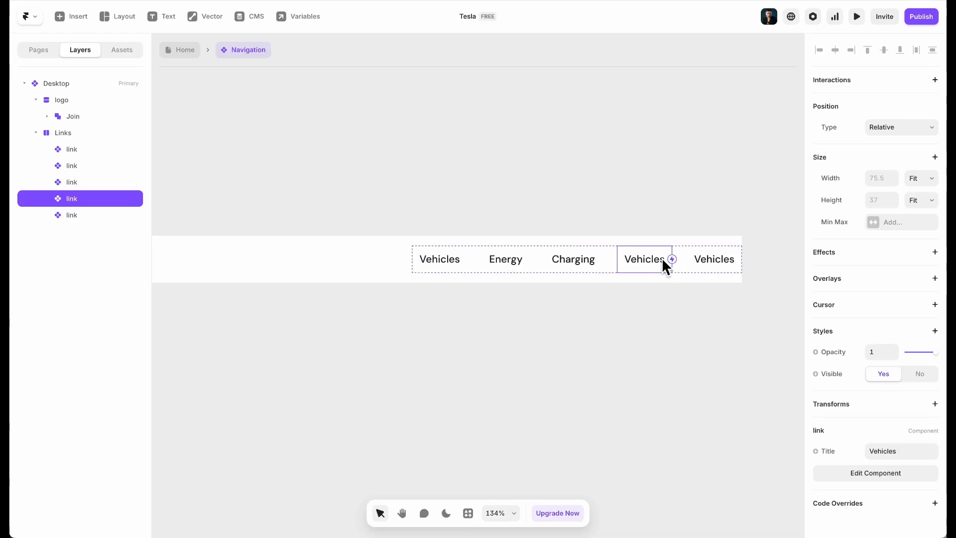
pyautogui.click(916, 455)
pyautogui.write('Dis')
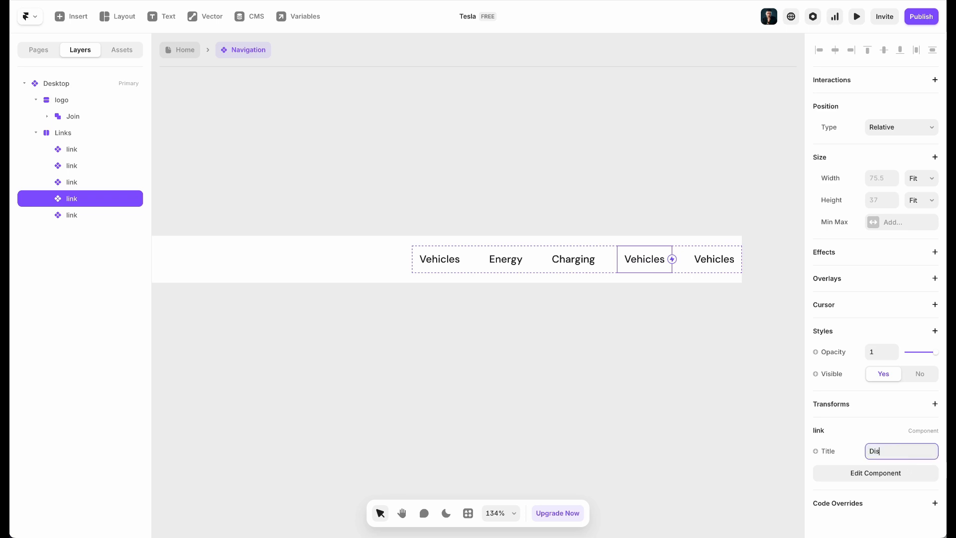
pyautogui.write('cover')
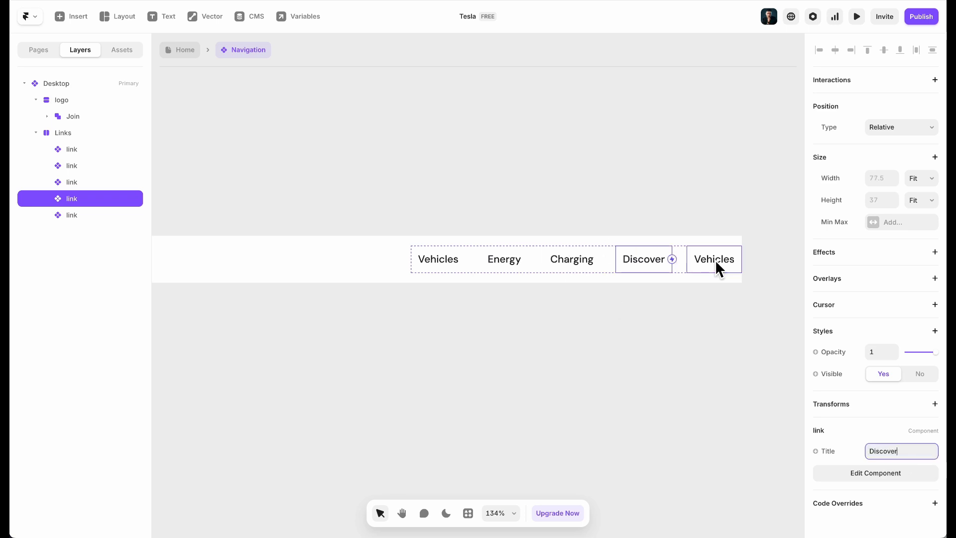
pyautogui.click(716, 263)
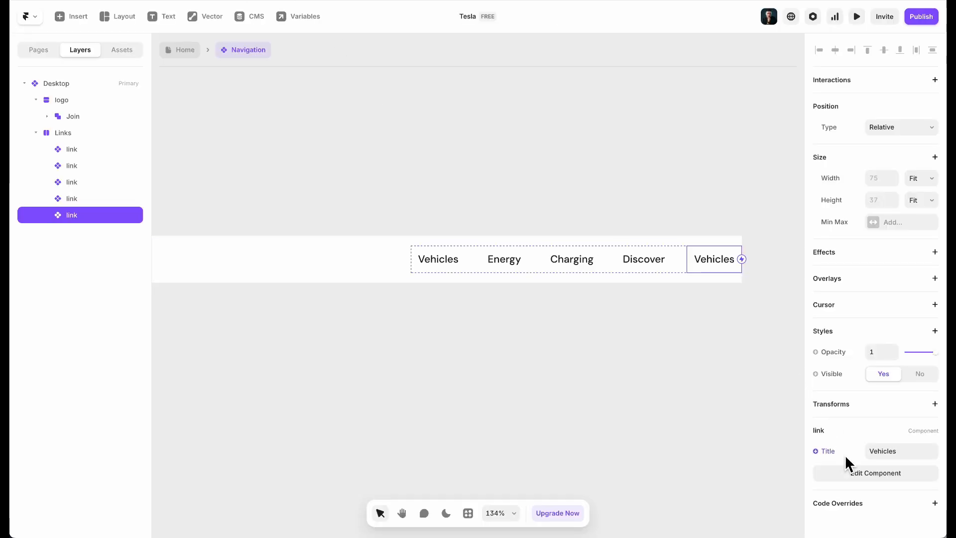
pyautogui.click(895, 457)
pyautogui.write('Sho')
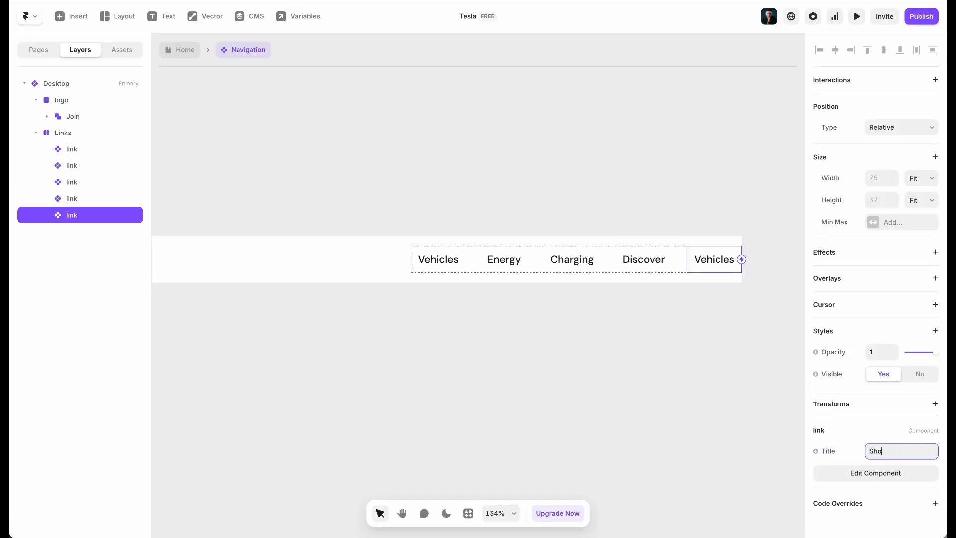
pyautogui.write('p')
pyautogui.click(547, 370)
pyautogui.scroll(-2, 547, 370)
# Collapse the logo and Links groups in the Layers panel and clear the canvas selection
pyautogui.scroll(-5, 548, 372)
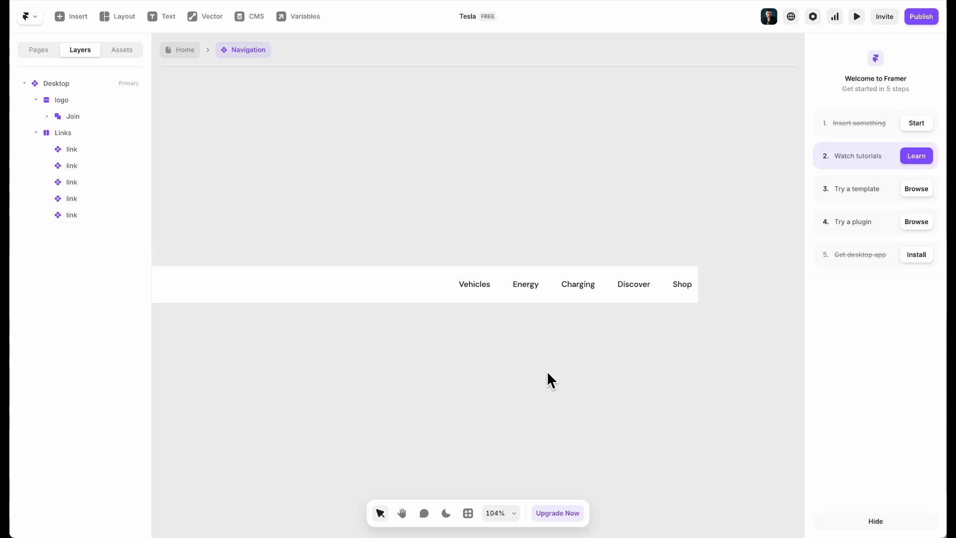
pyautogui.hscroll(-2, 341, 293)
pyautogui.scroll(3, 219, 288)
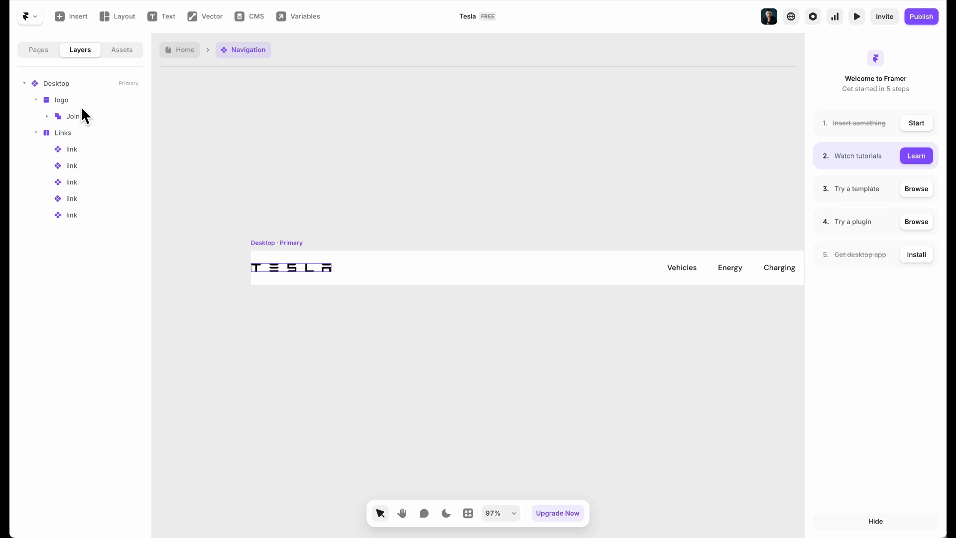
pyautogui.click(53, 104)
pyautogui.click(35, 100)
pyautogui.click(36, 116)
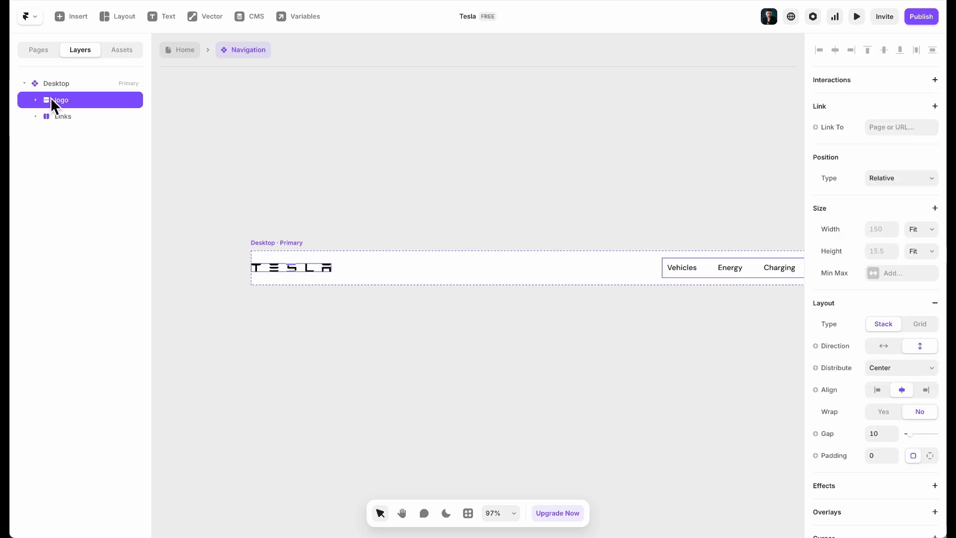
pyautogui.hscroll(3, 275, 238)
pyautogui.scroll(-1, 274, 238)
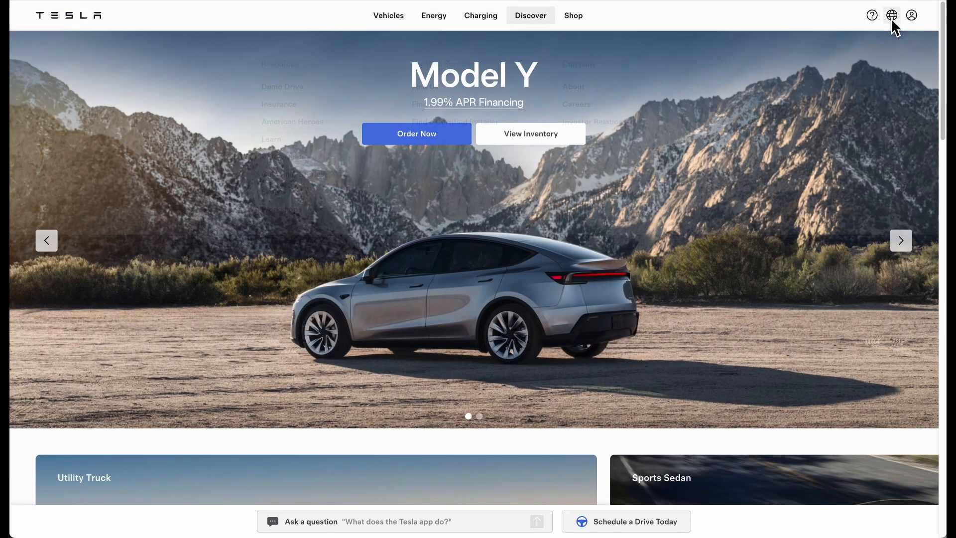
pyautogui.moveTo(573, 15)
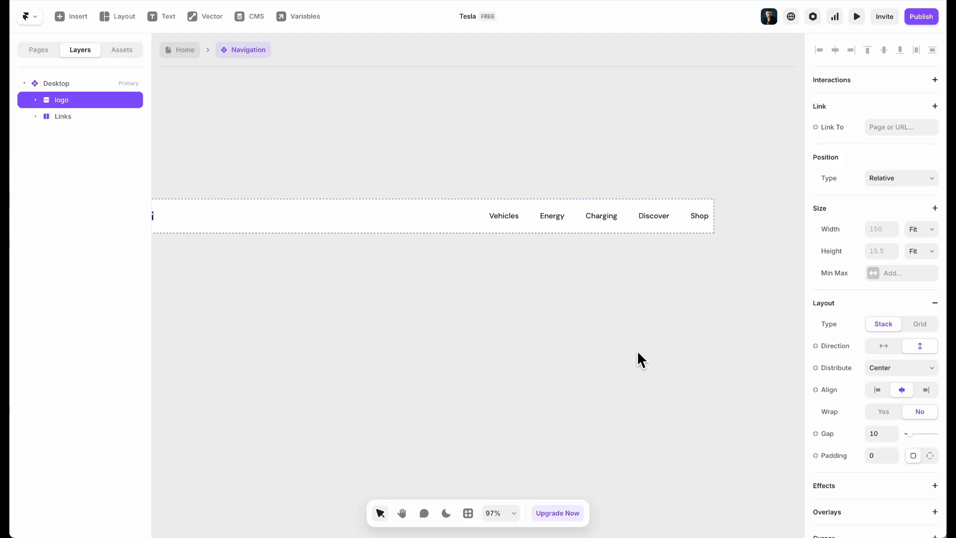
pyautogui.click(631, 349)
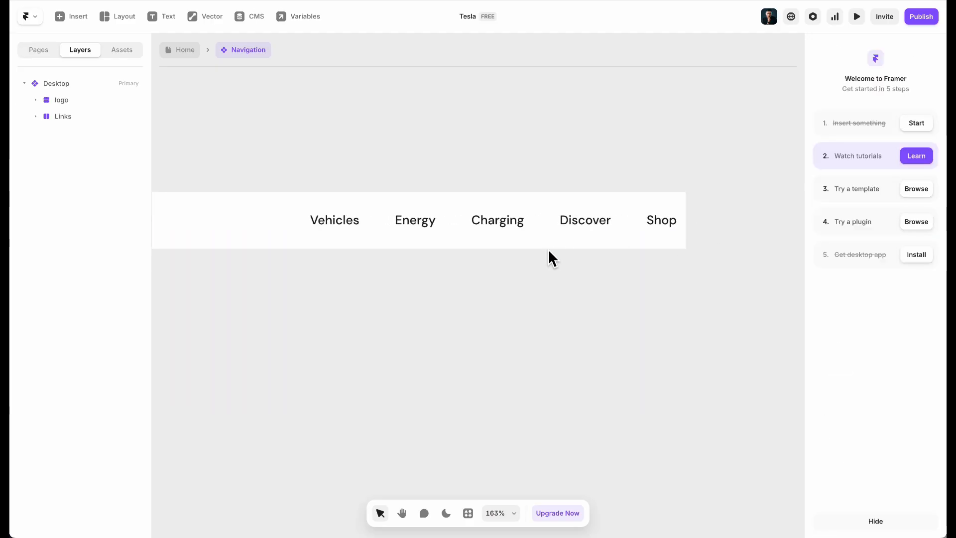
pyautogui.hscroll(-7, 550, 254)
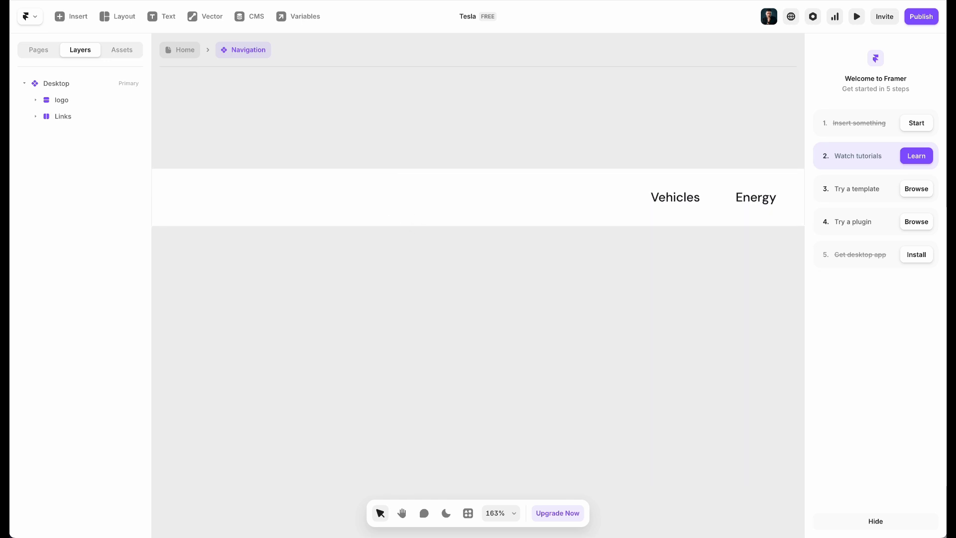
# In Finder, select the help icon download (1).svg in Downloads > tesla-site-images
pyautogui.click(104, 513)
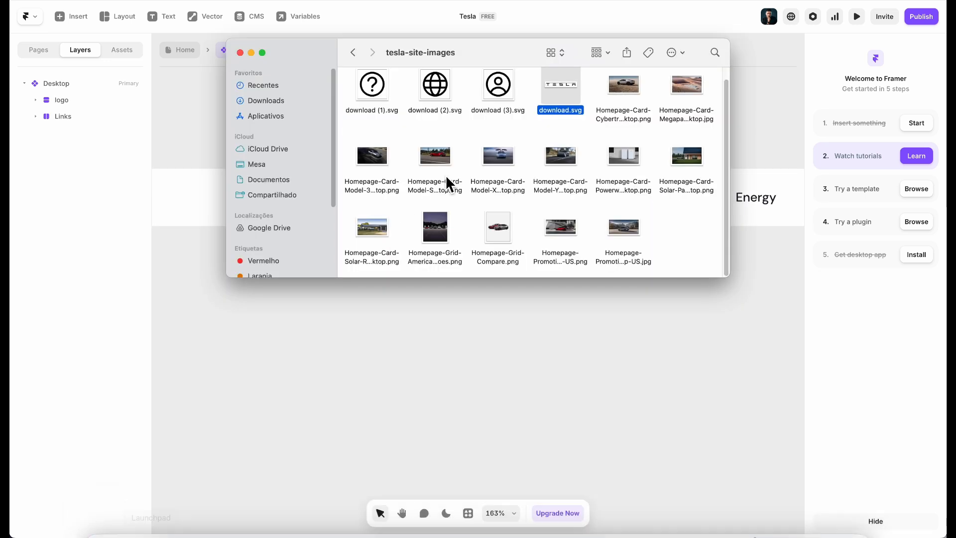
pyautogui.scroll(2, 467, 175)
pyautogui.click(381, 110)
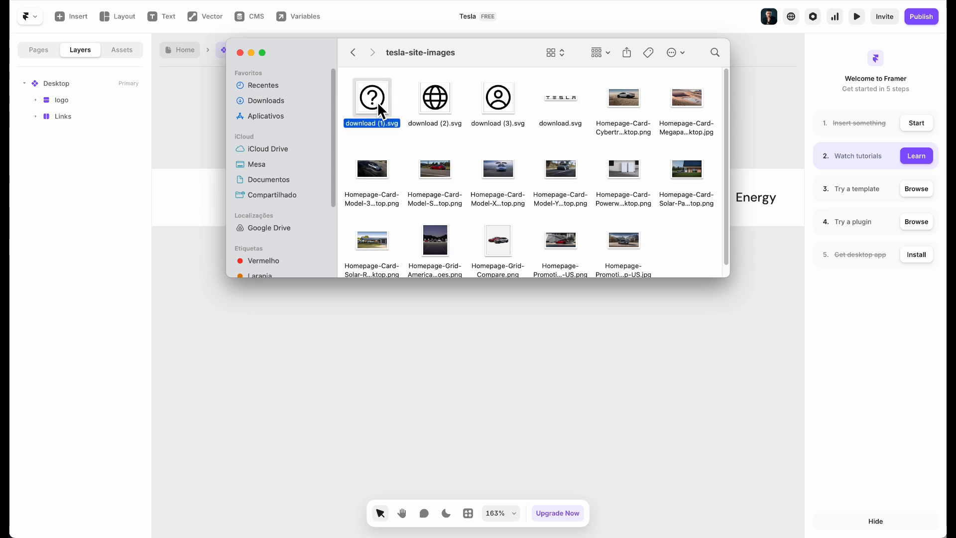
pyautogui.click(234, 195)
pyautogui.click(197, 196)
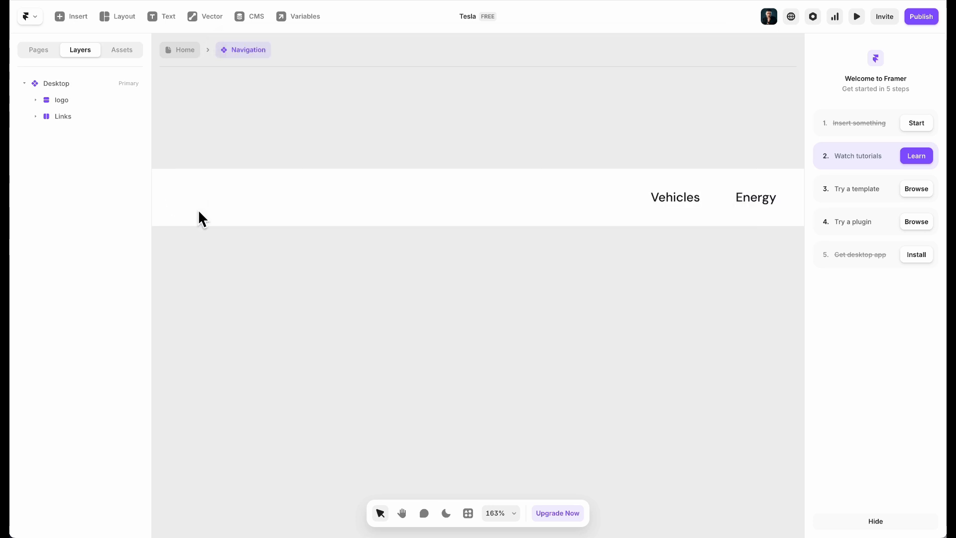
pyautogui.click(104, 511)
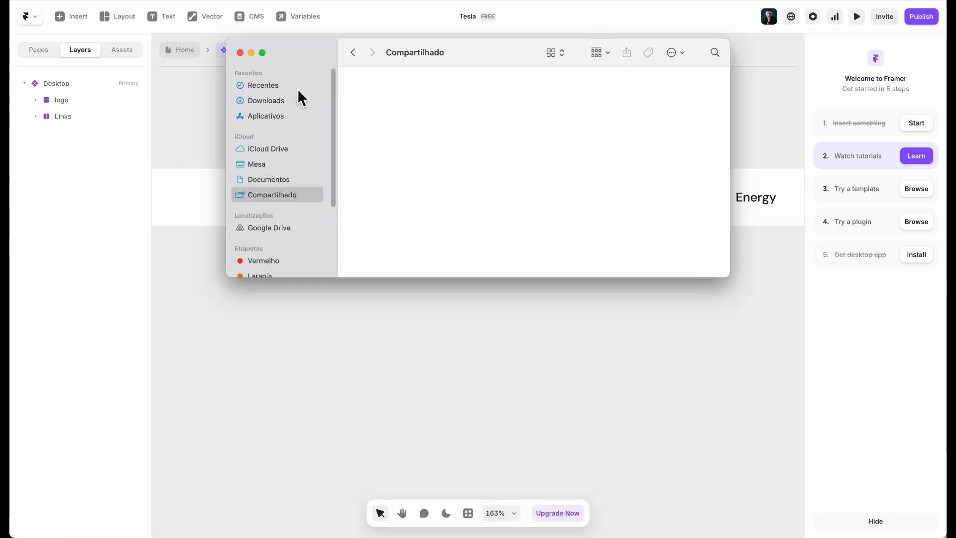
pyautogui.click(294, 102)
pyautogui.doubleClick(381, 94)
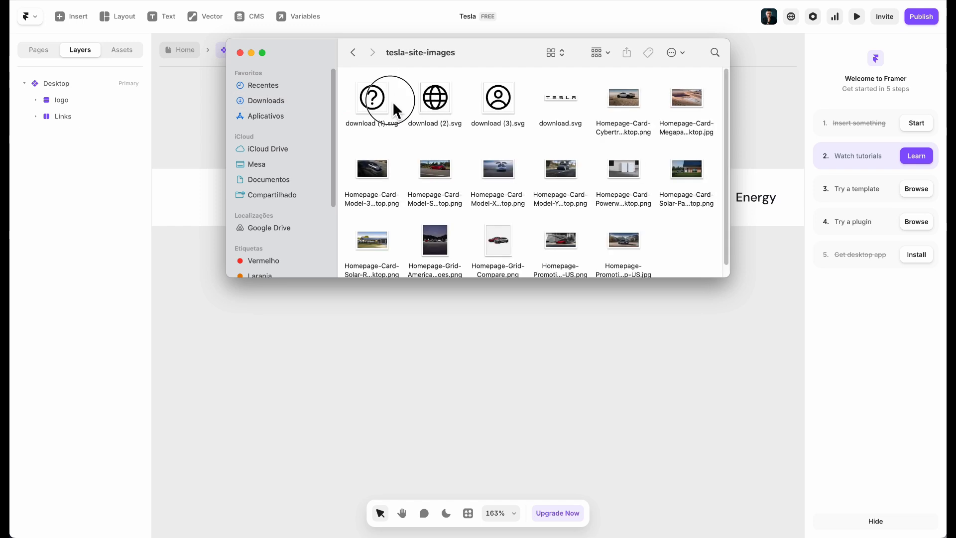
pyautogui.click(377, 105)
# Back in Framer, select the navigation's Desktop frame
pyautogui.click(338, 353)
pyautogui.scroll(-2, 384, 224)
pyautogui.hscroll(-5, 384, 224)
pyautogui.scroll(-1, 383, 224)
pyautogui.click(315, 158)
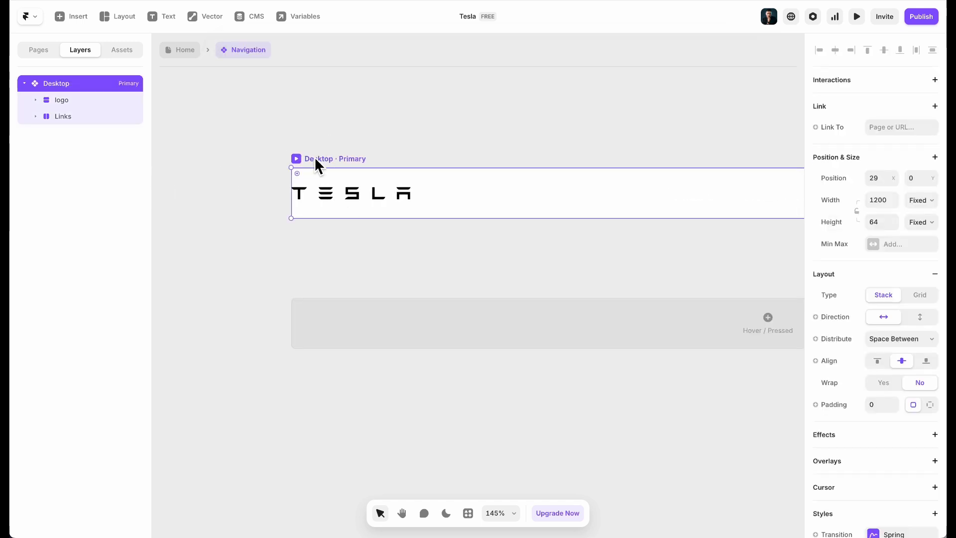
# Wrap the newly added question-mark help icon in a new stack
pyautogui.hscroll(10, 495, 219)
pyautogui.rightClick(494, 217)
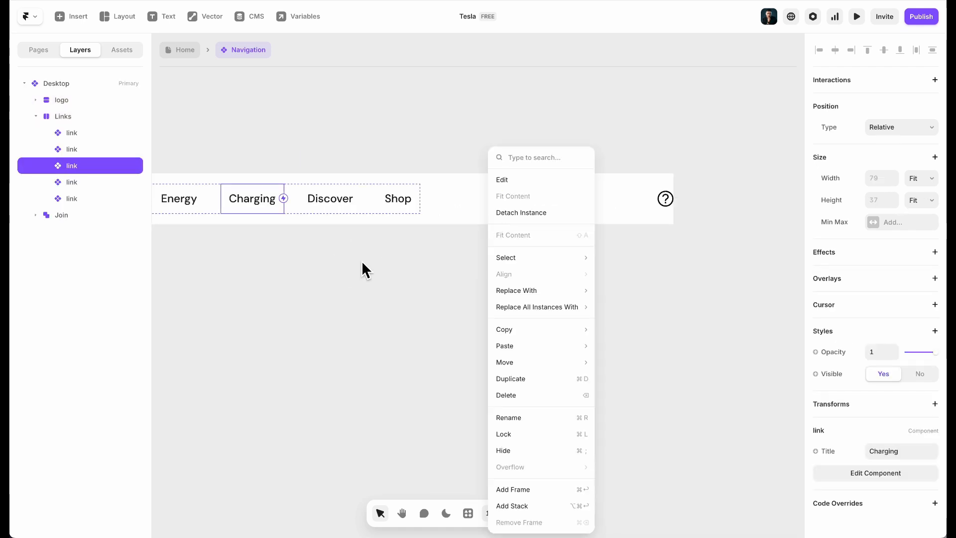
pyautogui.press('Escape')
pyautogui.click(670, 199)
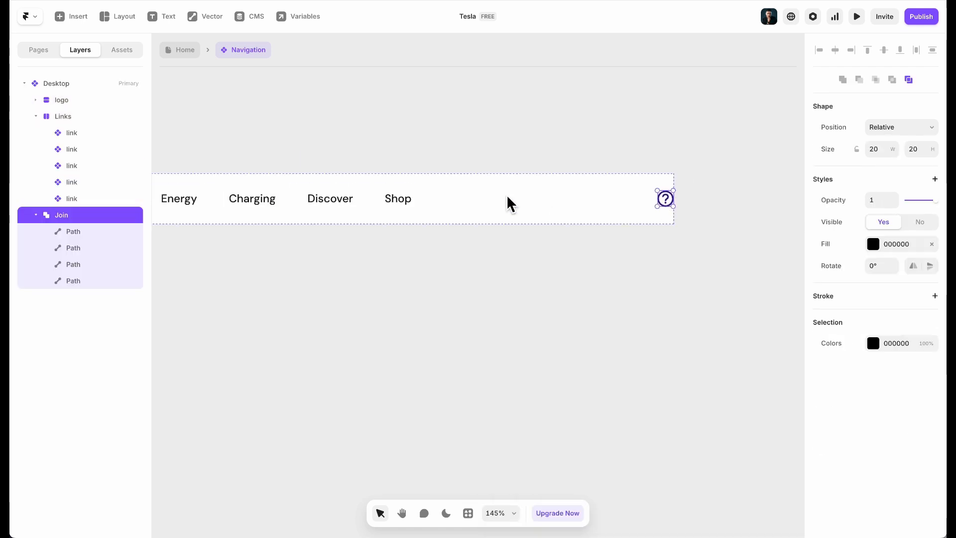
pyautogui.click(37, 217)
pyautogui.rightClick(80, 216)
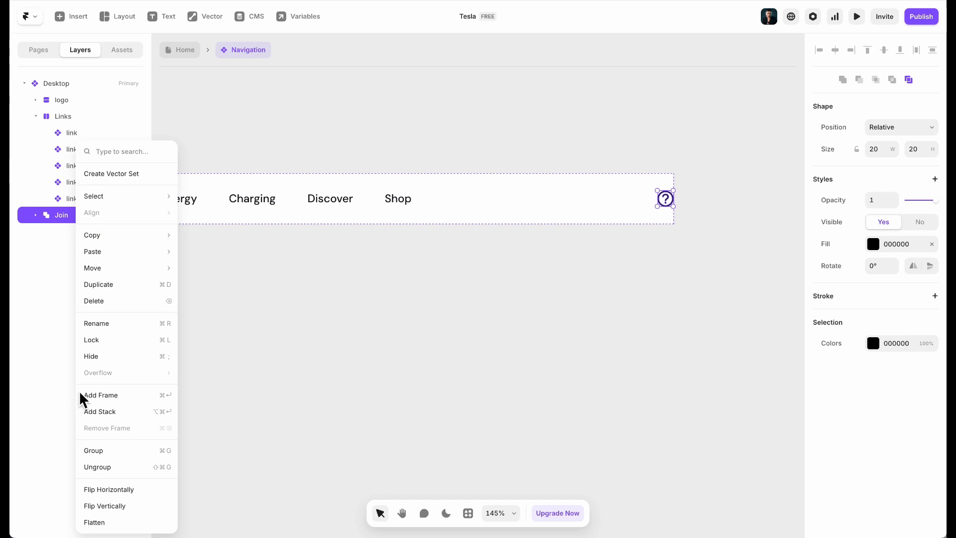
pyautogui.click(91, 412)
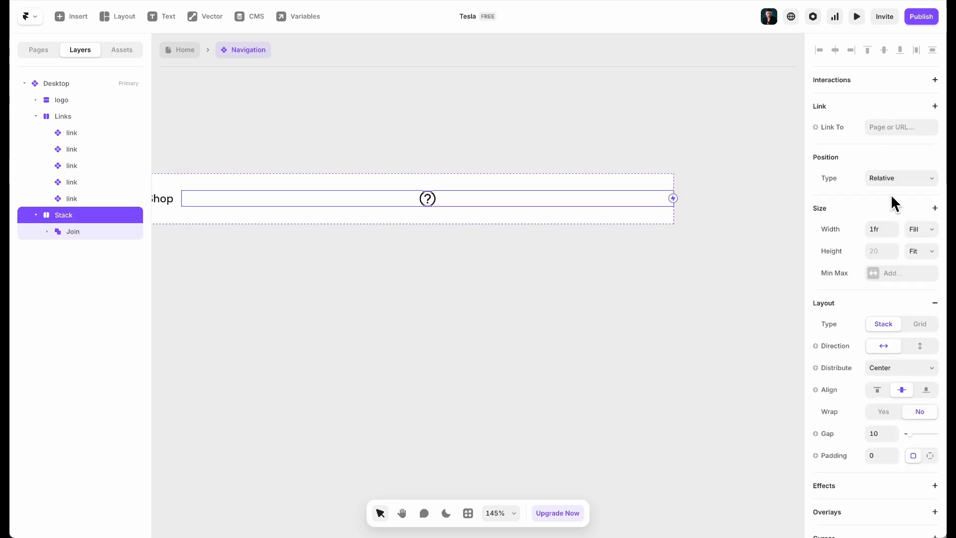
# Give the stack Fit width and 10 padding, and rename it 'icon'
pyautogui.click(918, 227)
pyautogui.click(918, 243)
pyautogui.click(879, 454)
pyautogui.write('10')
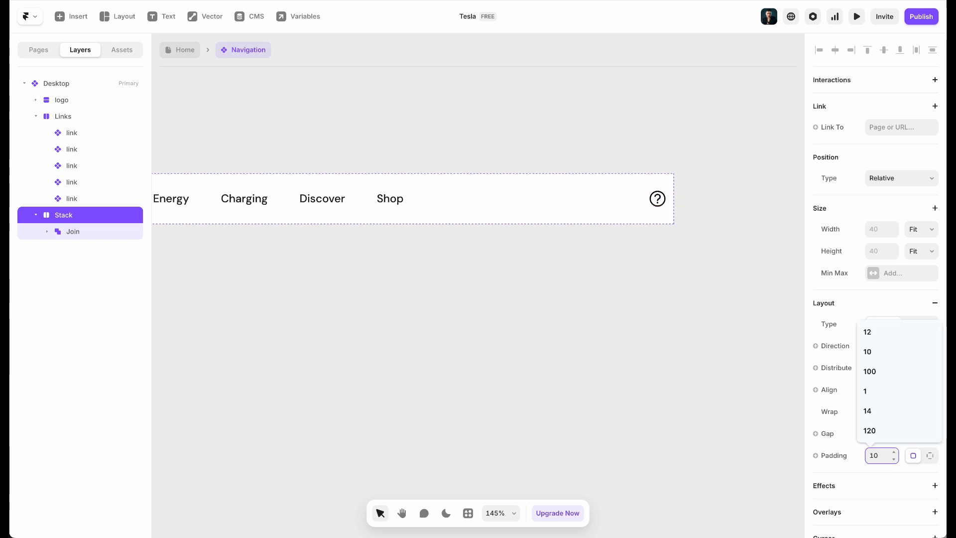
pyautogui.doubleClick(75, 210)
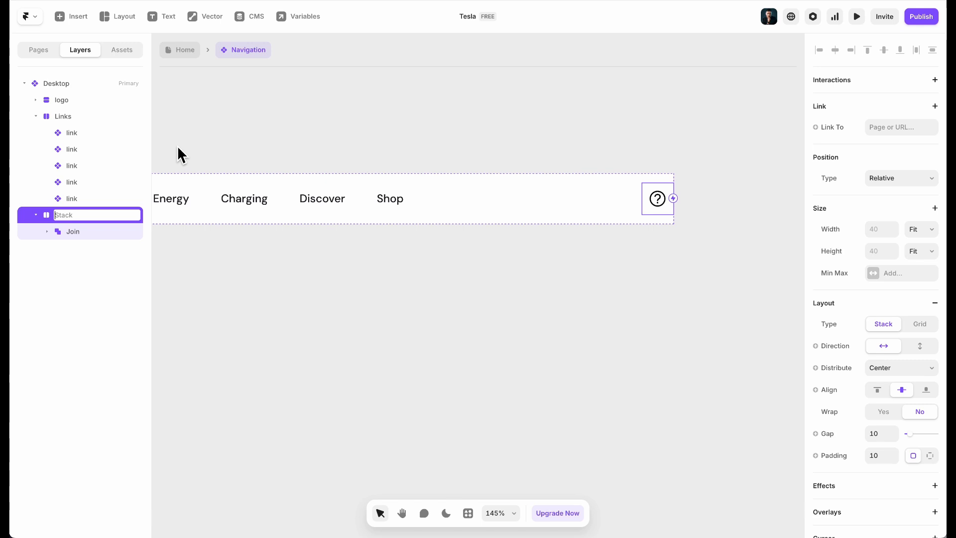
pyautogui.write('icon')
pyautogui.press('Return')
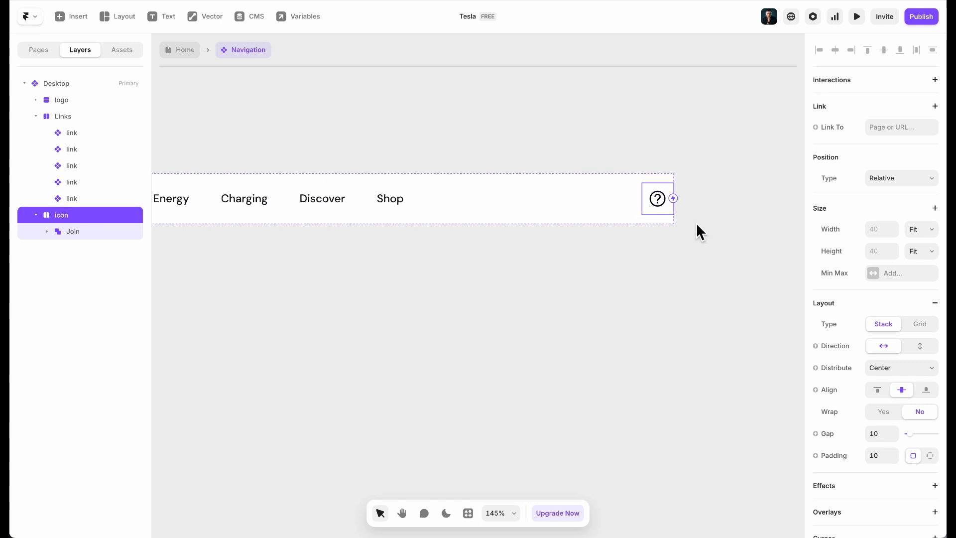
pyautogui.scroll(-7, 881, 391)
pyautogui.click(880, 344)
# Set the stack's corner radius to 5, then check the Shop link's Hover variant fill
pyautogui.write('5')
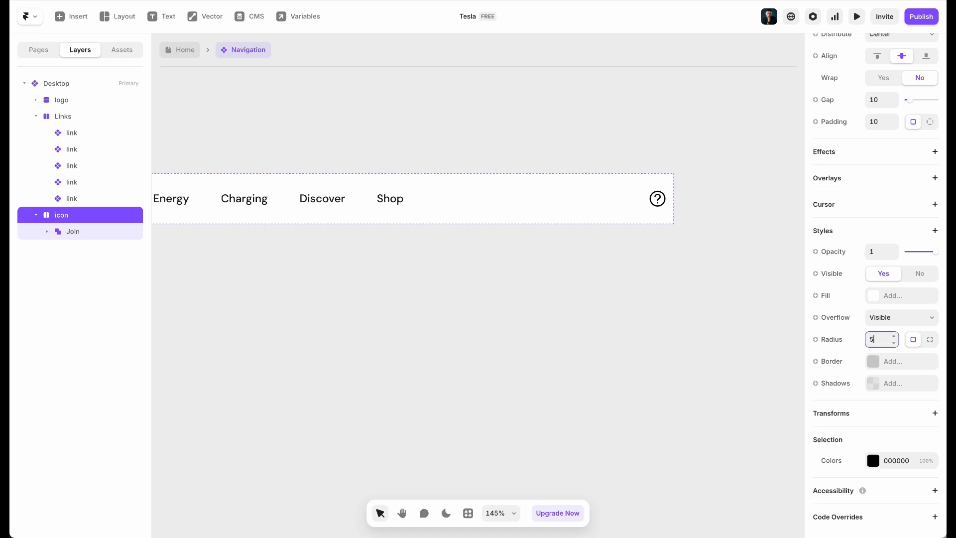
pyautogui.click(360, 207)
pyautogui.doubleClick(390, 198)
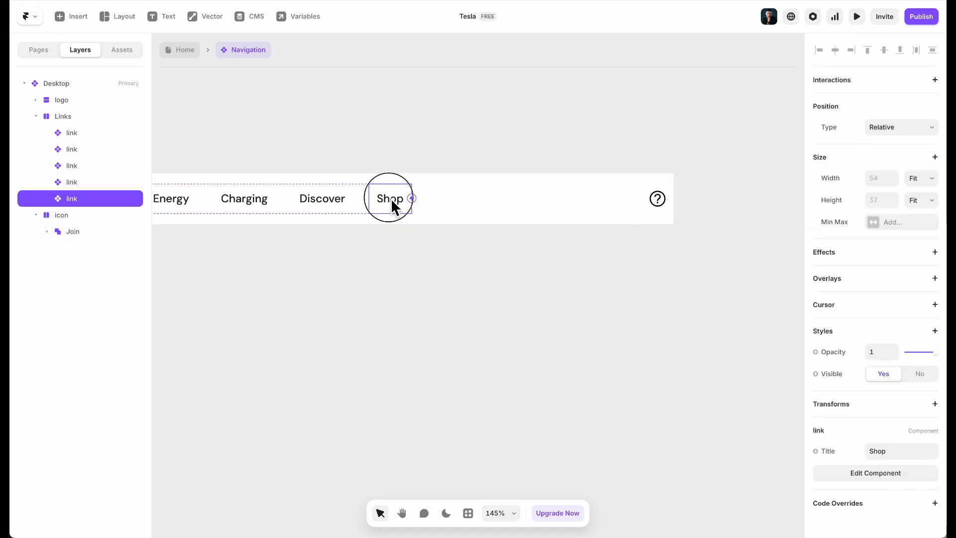
pyautogui.click(469, 343)
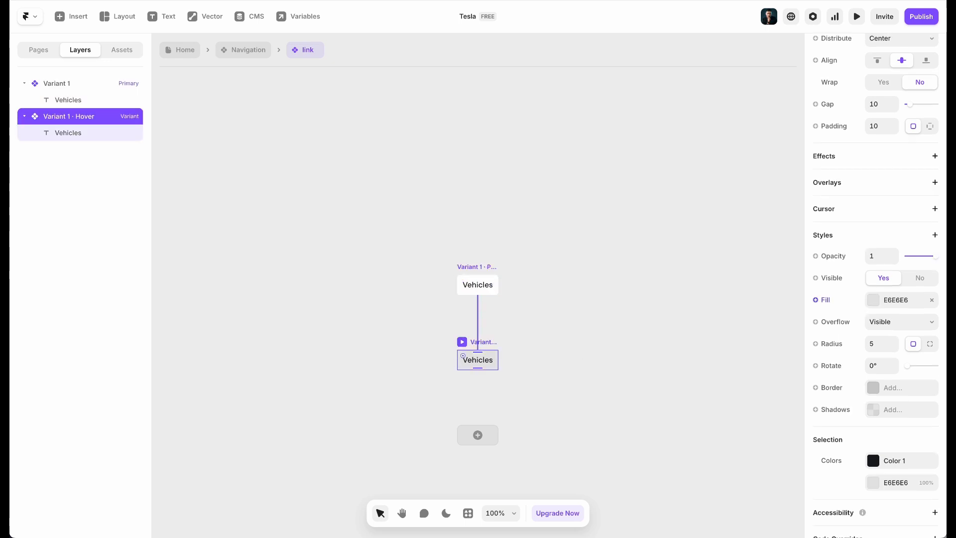
pyautogui.scroll(-1, 883, 441)
pyautogui.click(899, 278)
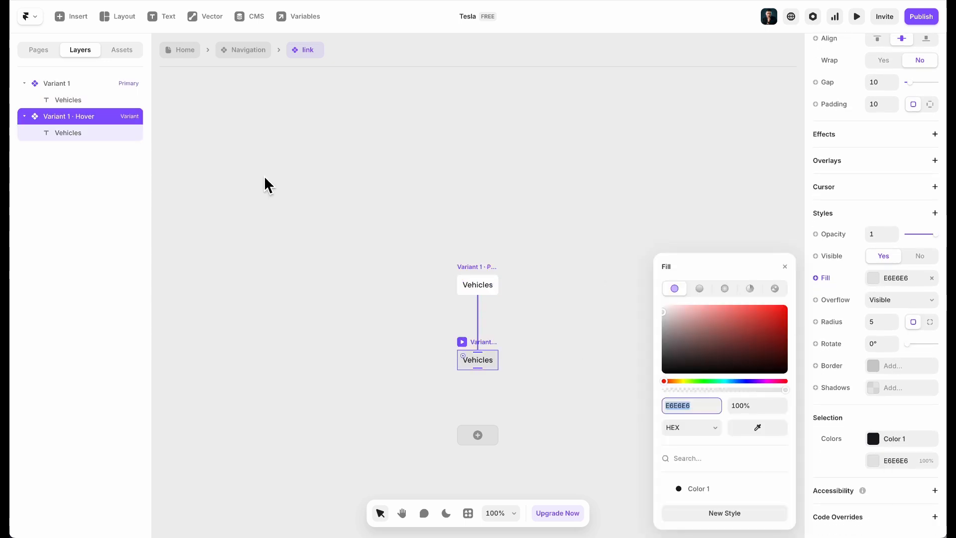
pyautogui.click(276, 192)
pyautogui.click(231, 54)
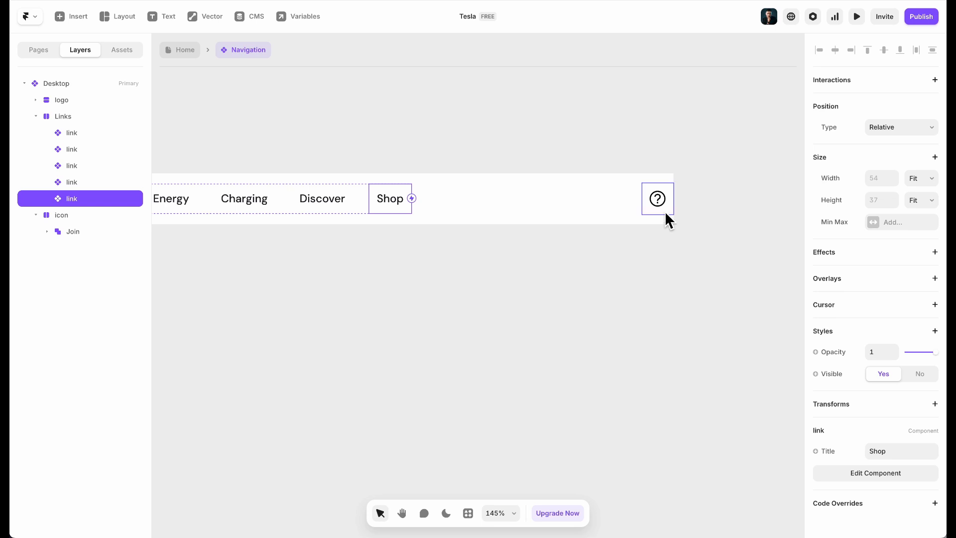
# Give the icon stack a white FFFFFF fill and try adding a hover effect
pyautogui.click(656, 221)
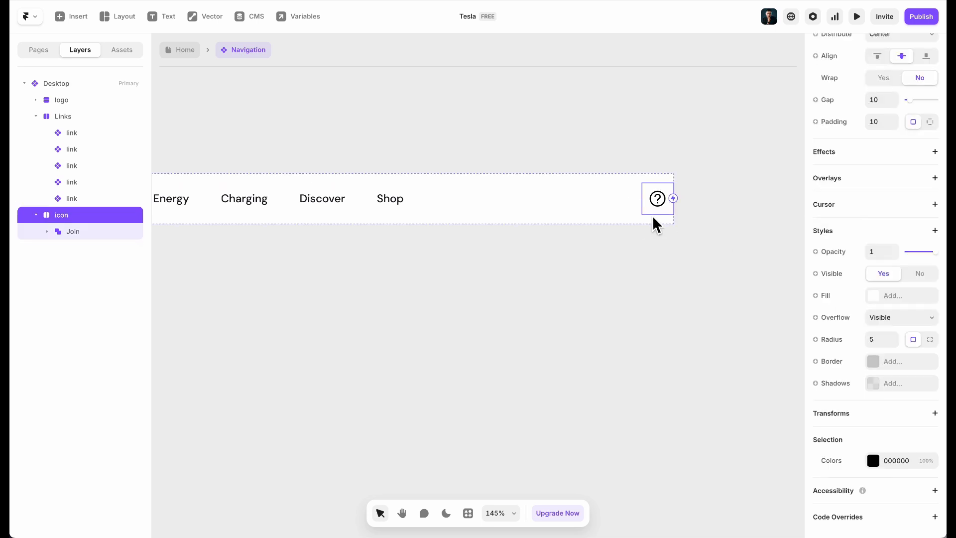
pyautogui.click(912, 298)
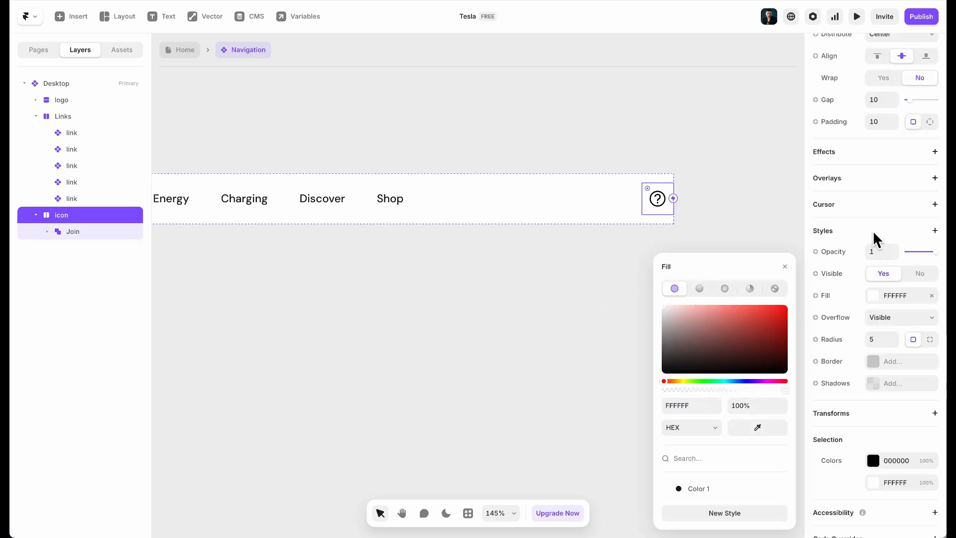
pyautogui.click(853, 234)
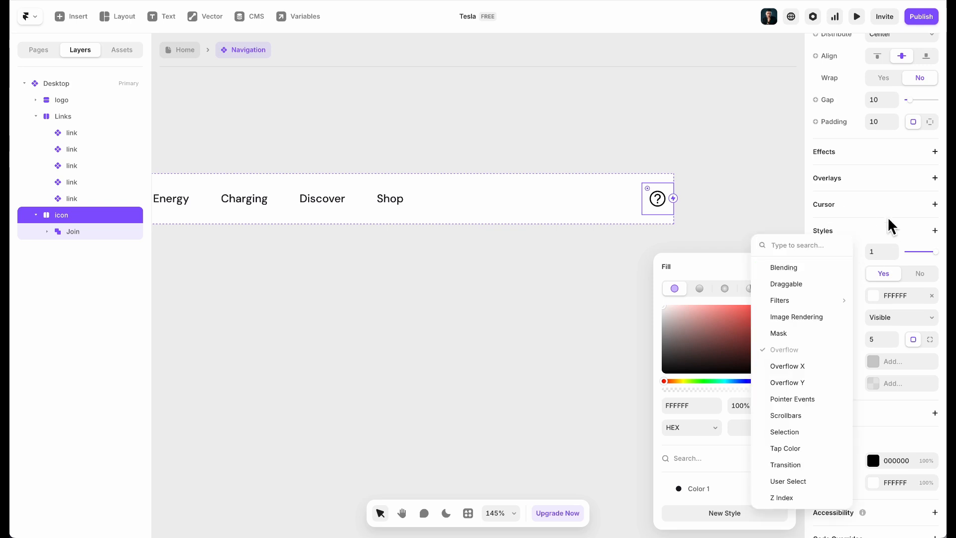
pyautogui.click(855, 155)
pyautogui.click(856, 157)
pyautogui.click(883, 186)
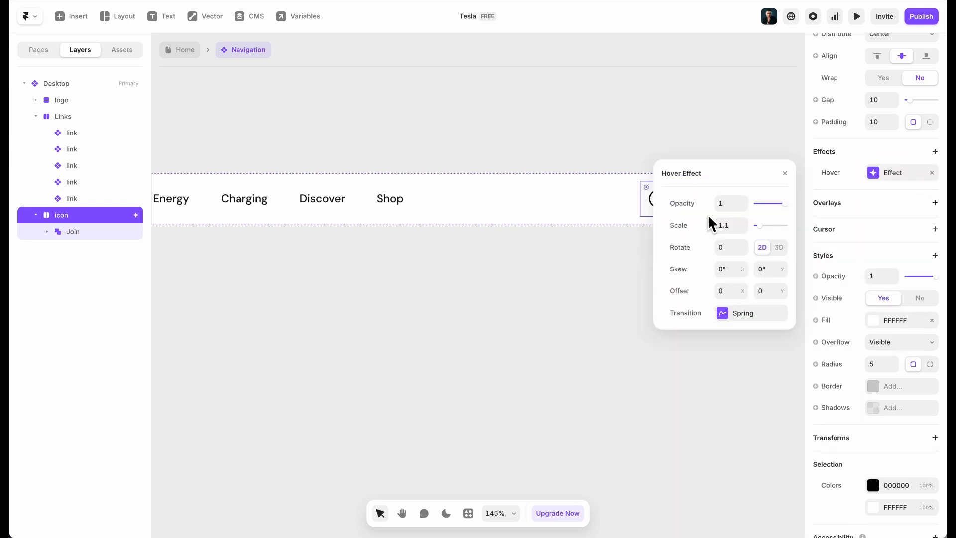
pyautogui.click(746, 311)
pyautogui.click(664, 174)
pyautogui.click(536, 294)
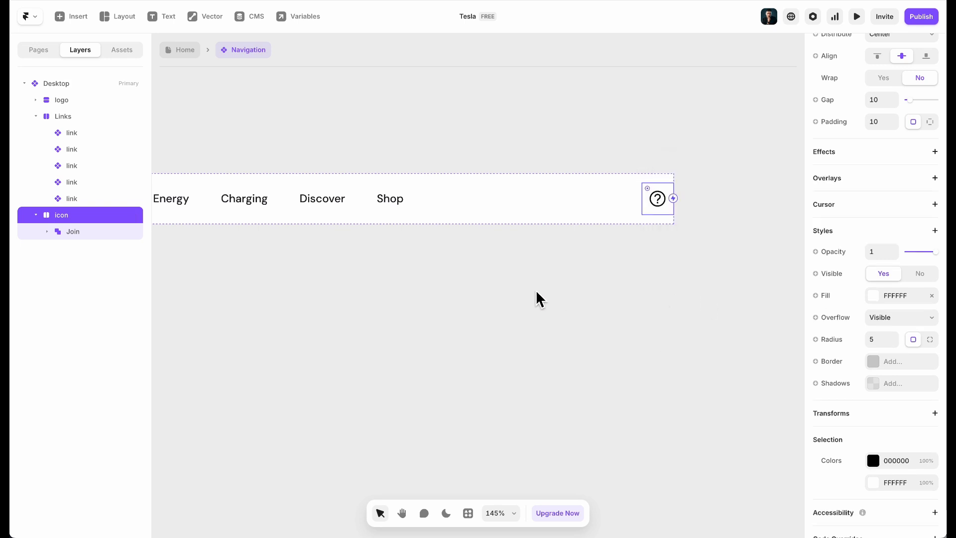
# Turn the icon stack into a component and rename its layer 'icon menu'
pyautogui.rightClick(651, 209)
pyautogui.click(683, 205)
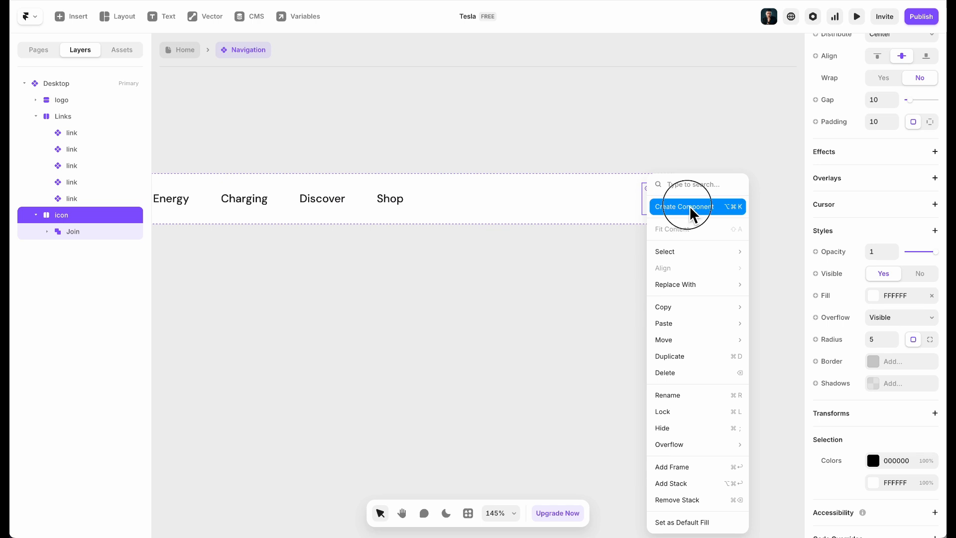
pyautogui.click(532, 307)
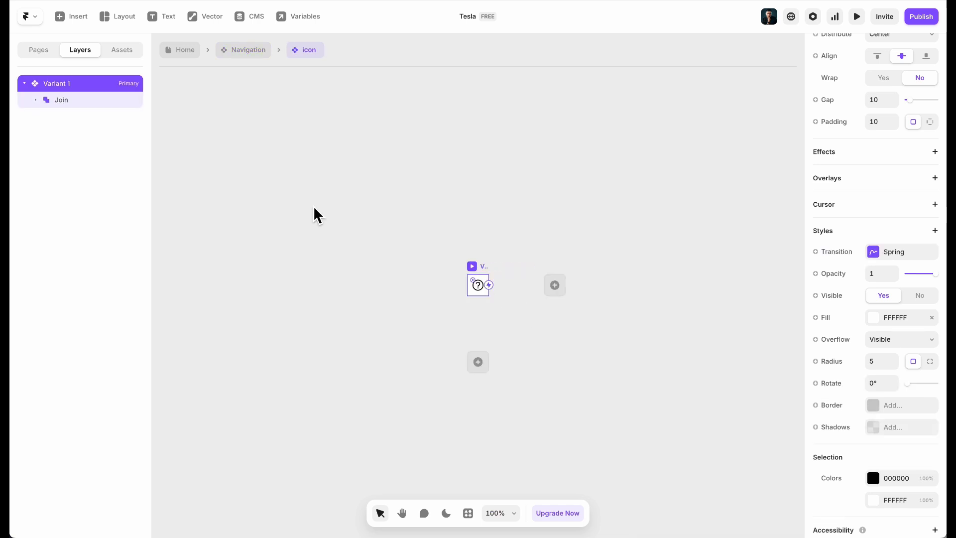
pyautogui.click(249, 49)
pyautogui.doubleClick(64, 216)
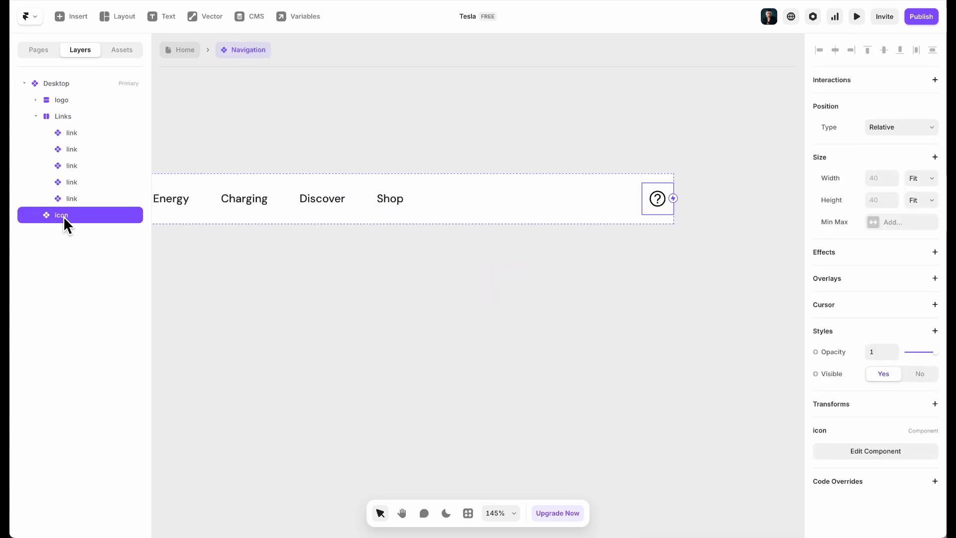
pyautogui.write('i')
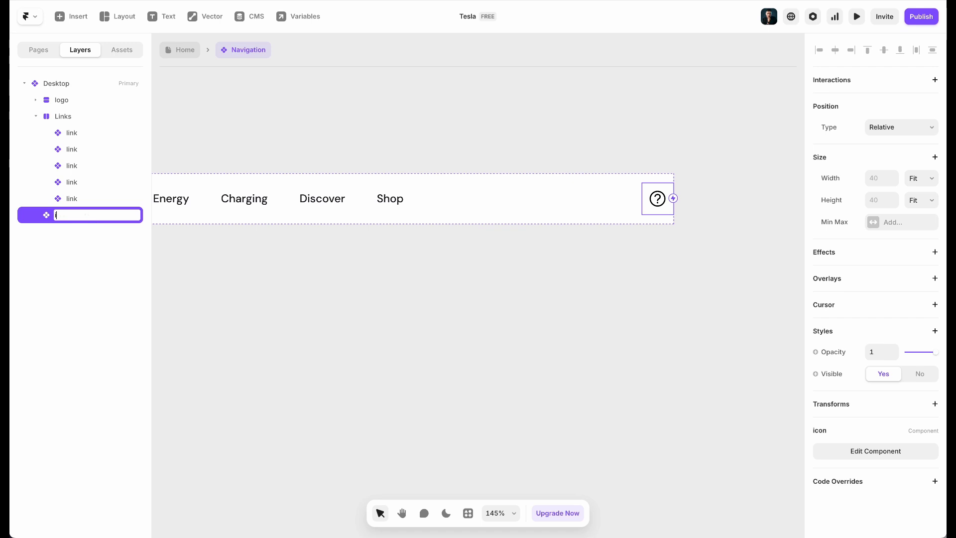
pyautogui.write('con menu')
pyautogui.press('Return')
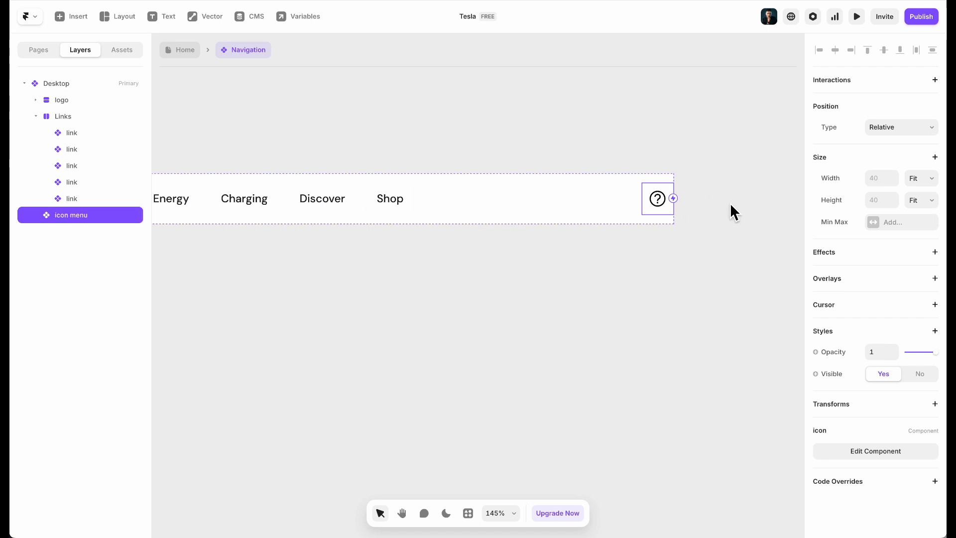
# Add a Hover variant to the icon component with a grey E6E6E6 fill
pyautogui.doubleClick(661, 215)
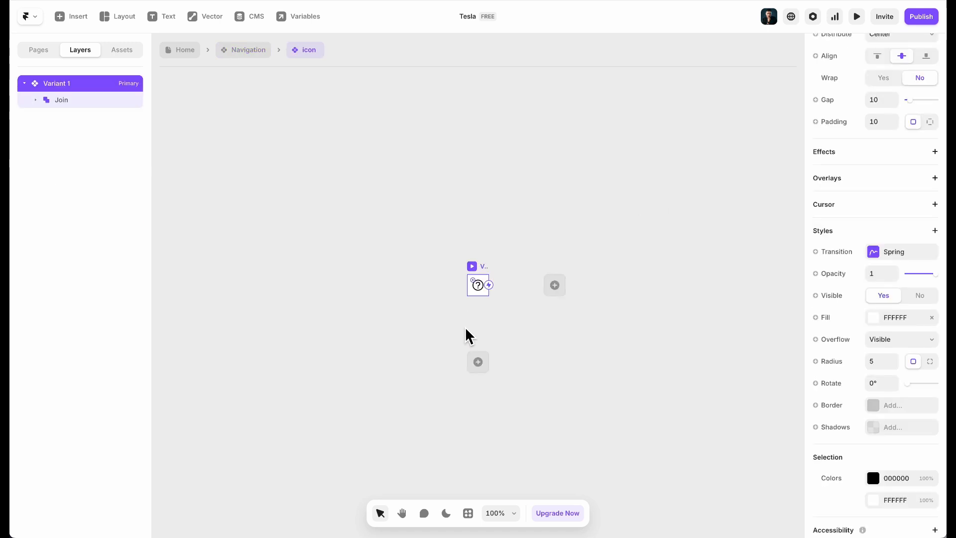
pyautogui.scroll(5, 538, 319)
pyautogui.click(447, 384)
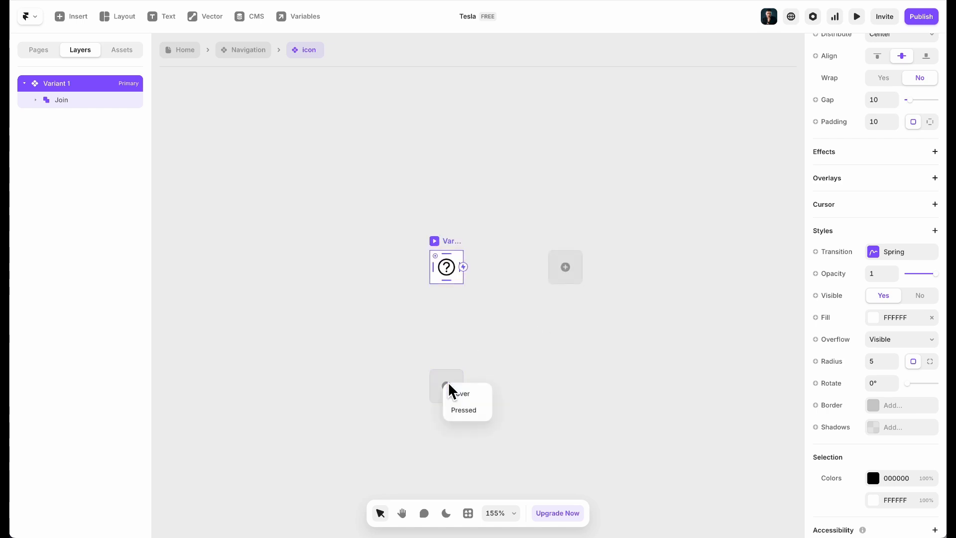
pyautogui.click(470, 393)
pyautogui.scroll(-5, 930, 333)
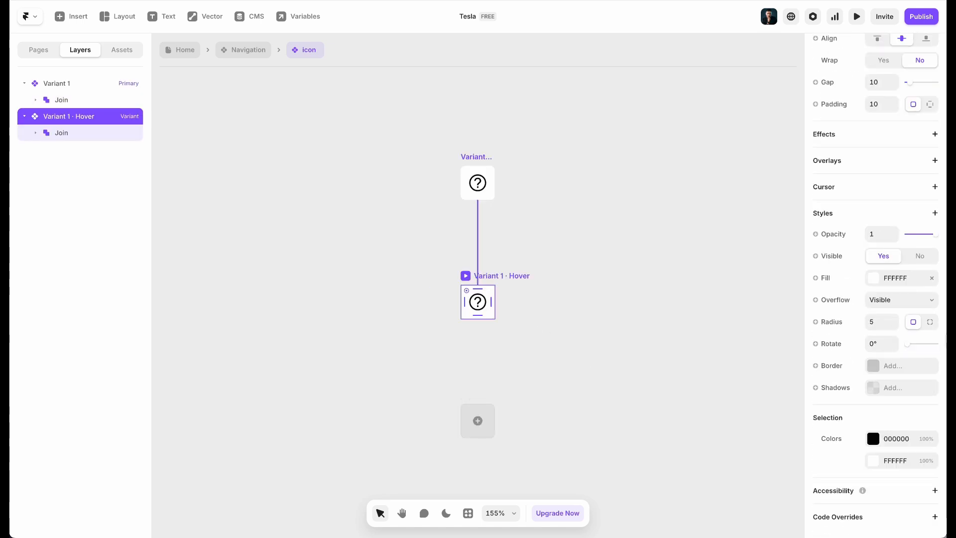
pyautogui.click(895, 278)
pyautogui.press('Return')
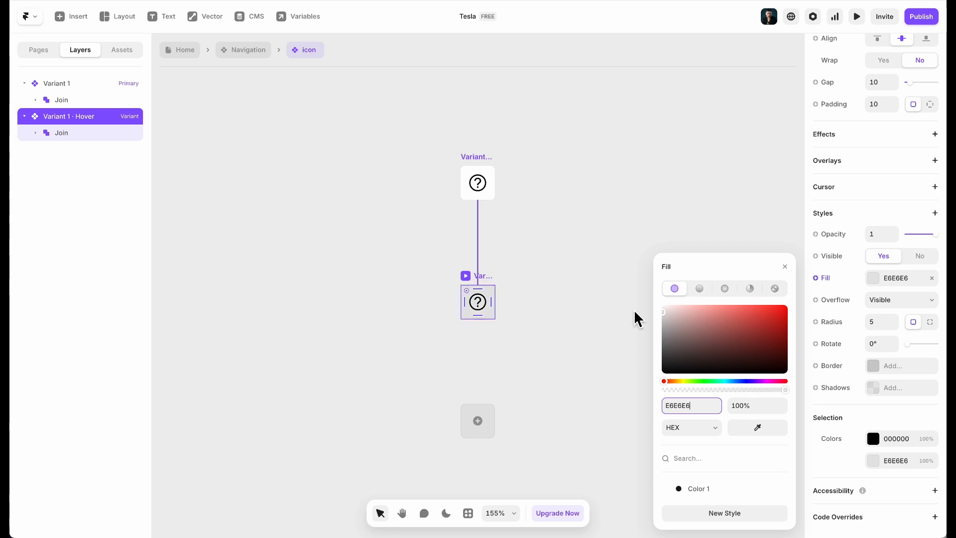
pyautogui.click(632, 325)
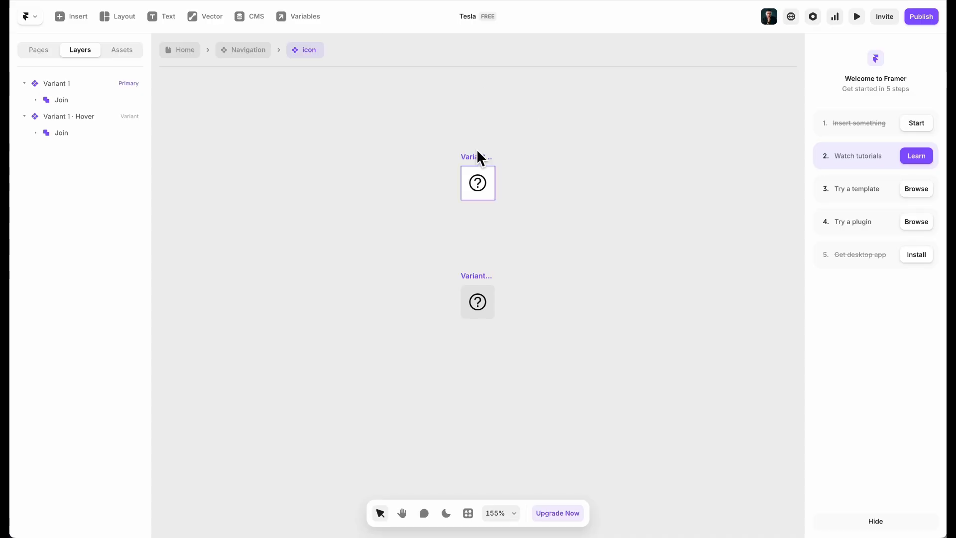
# Add Variant 2 and Variant 3 from the primary Variant 1
pyautogui.click(476, 156)
pyautogui.click(595, 184)
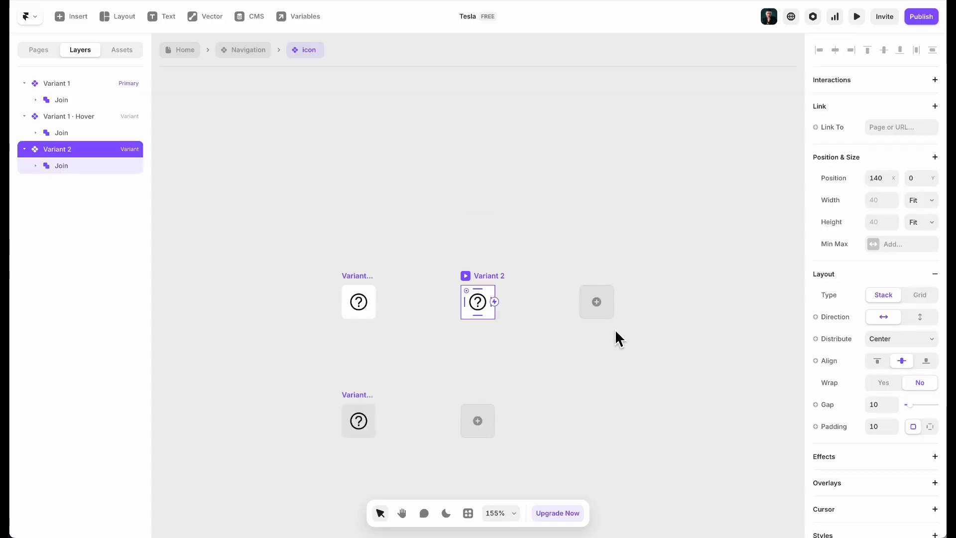
pyautogui.click(601, 313)
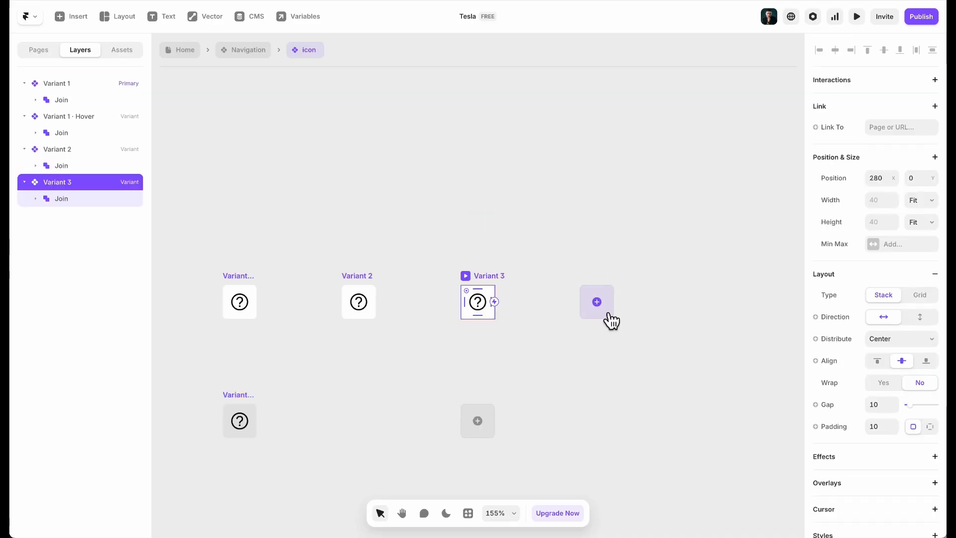
pyautogui.click(343, 234)
pyautogui.hscroll(-1, 302, 150)
pyautogui.scroll(-1, 301, 150)
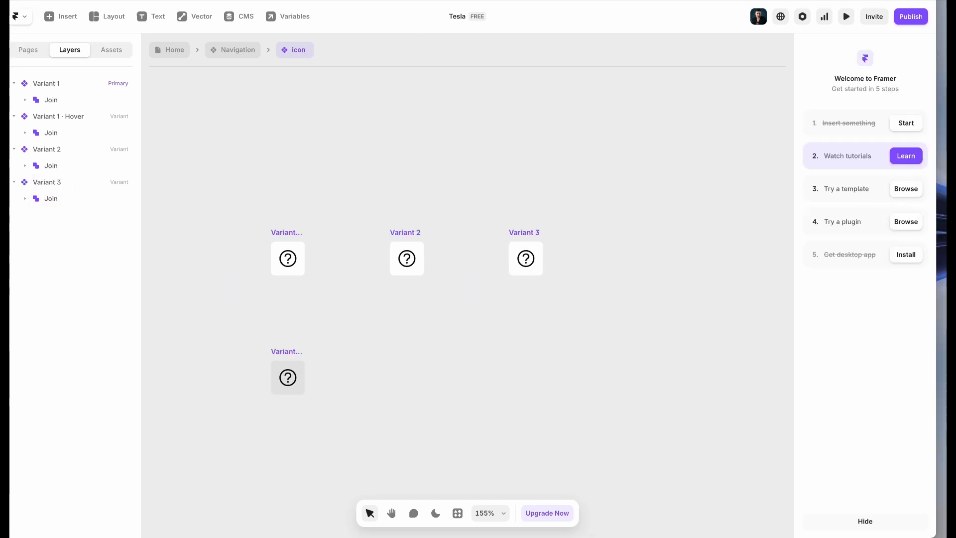
# Copy the globe icon download (2).svg and paste it into the icon variants
pyautogui.click(114, 508)
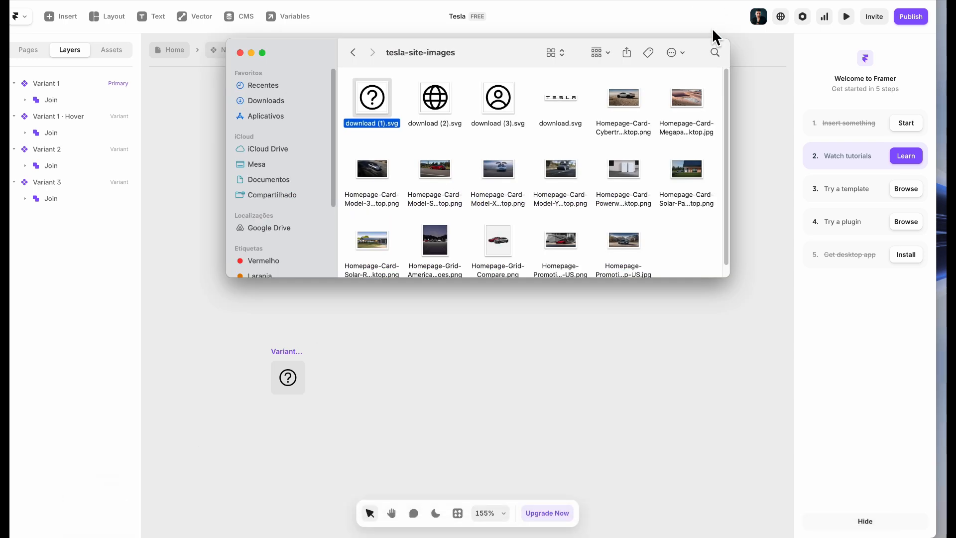
pyautogui.click(734, 59)
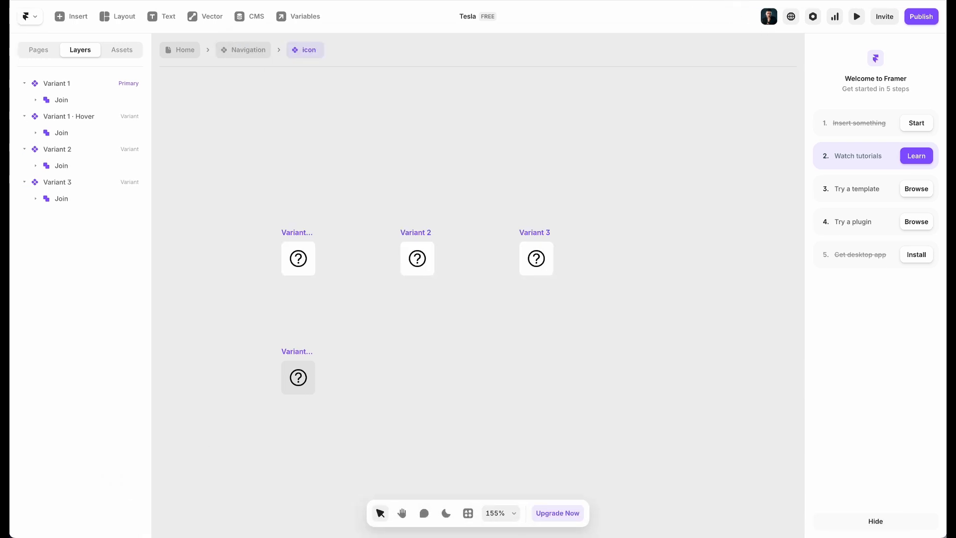
pyautogui.click(115, 508)
pyautogui.click(439, 100)
pyautogui.click(502, 354)
pyautogui.click(418, 240)
pyautogui.press('super+v')
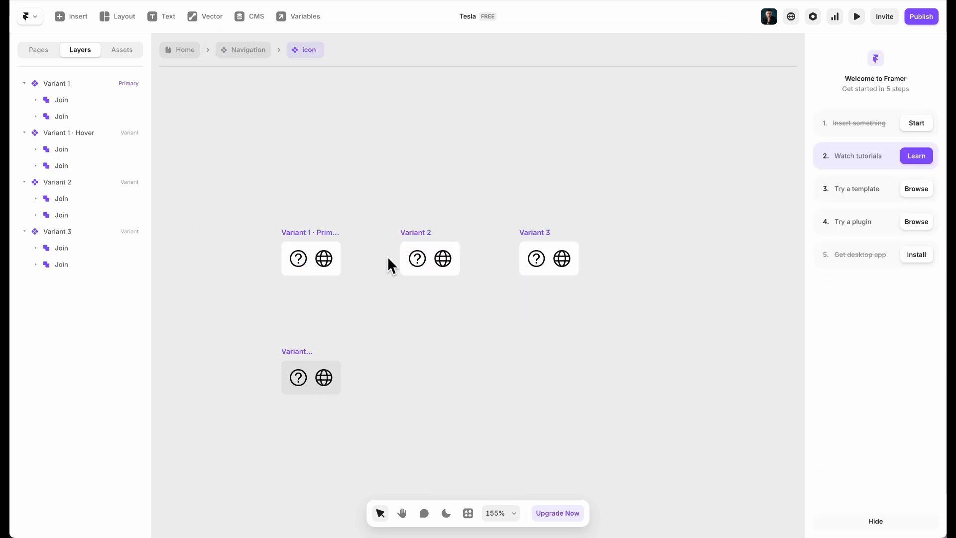
# Re-paste the globe icon into the variants and hide it in Variant 1
pyautogui.click(423, 269)
pyautogui.press('Delete')
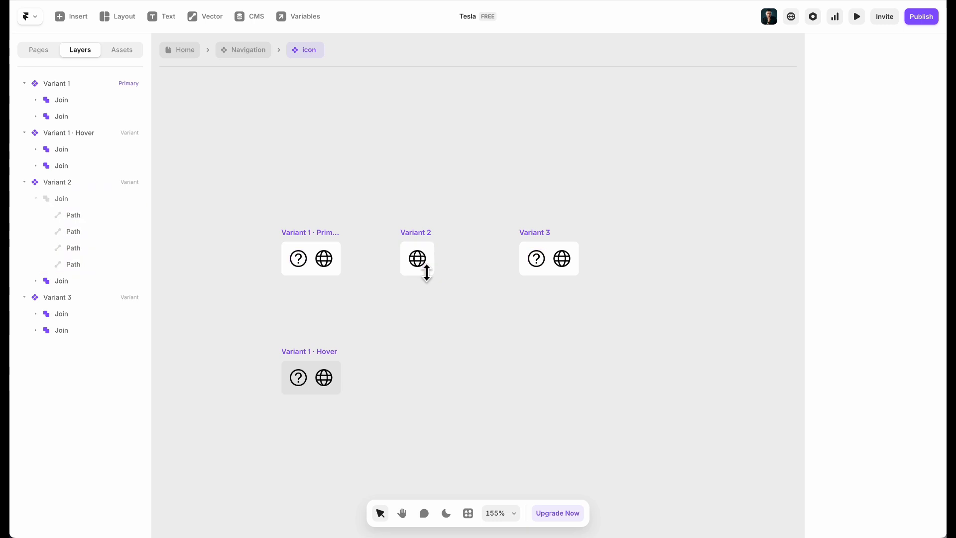
pyautogui.click(324, 268)
pyautogui.press('Delete')
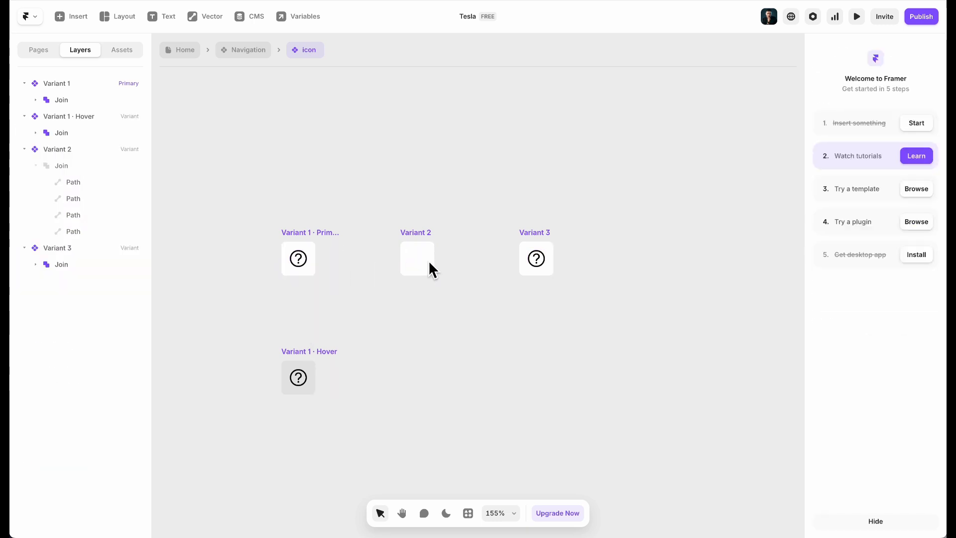
pyautogui.click(419, 249)
pyautogui.press('super+v')
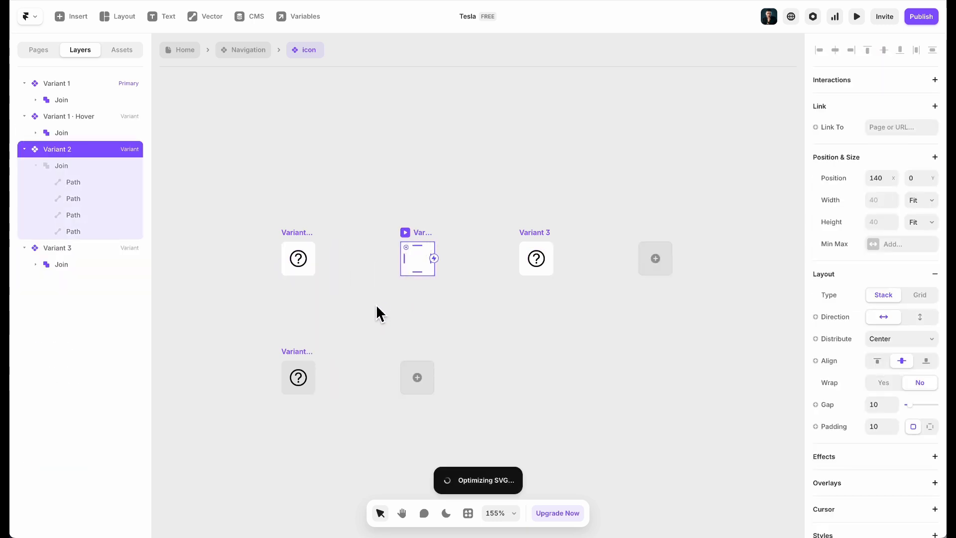
pyautogui.click(322, 260)
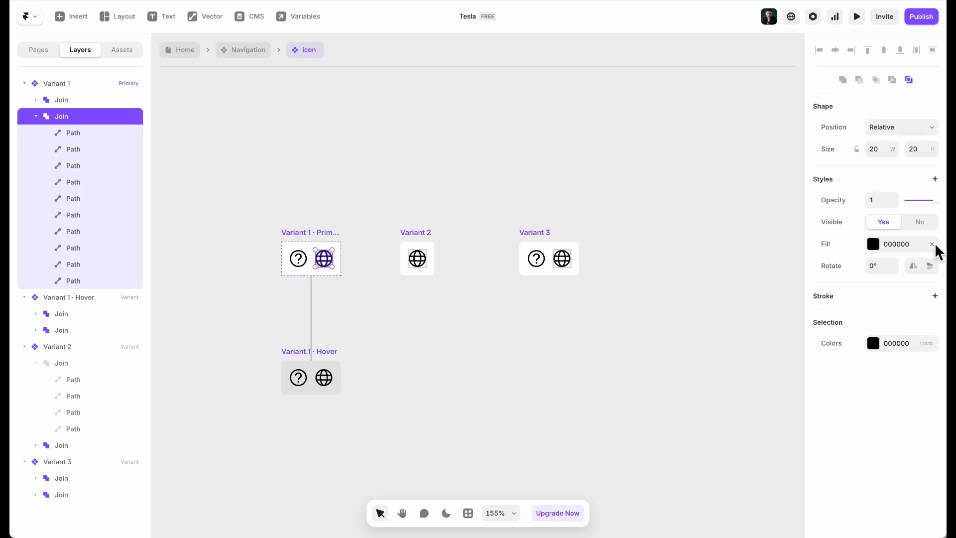
pyautogui.click(927, 227)
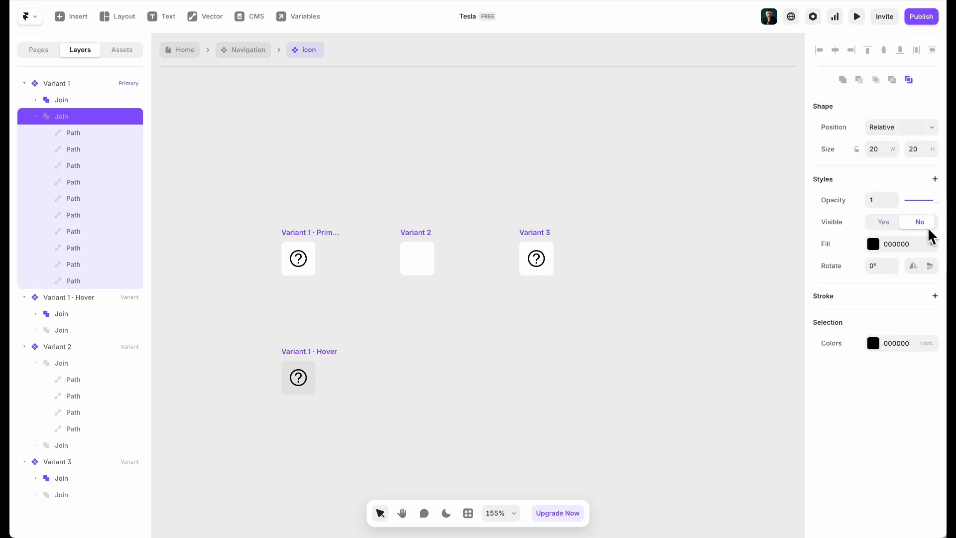
pyautogui.press('Escape')
# In Variant 2, hide the question-mark icon and show the globe icon
pyautogui.click(417, 248)
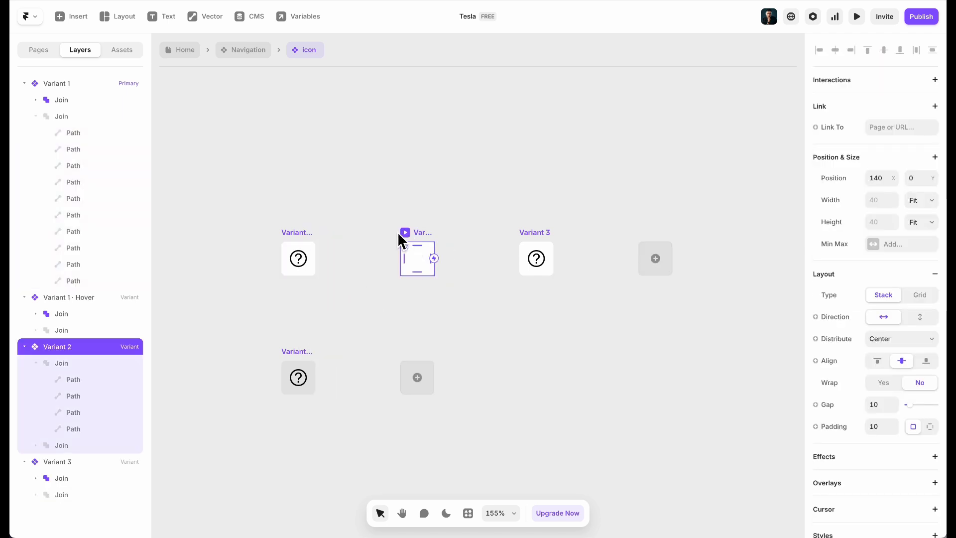
pyautogui.click(36, 100)
pyautogui.click(36, 100)
pyautogui.click(24, 83)
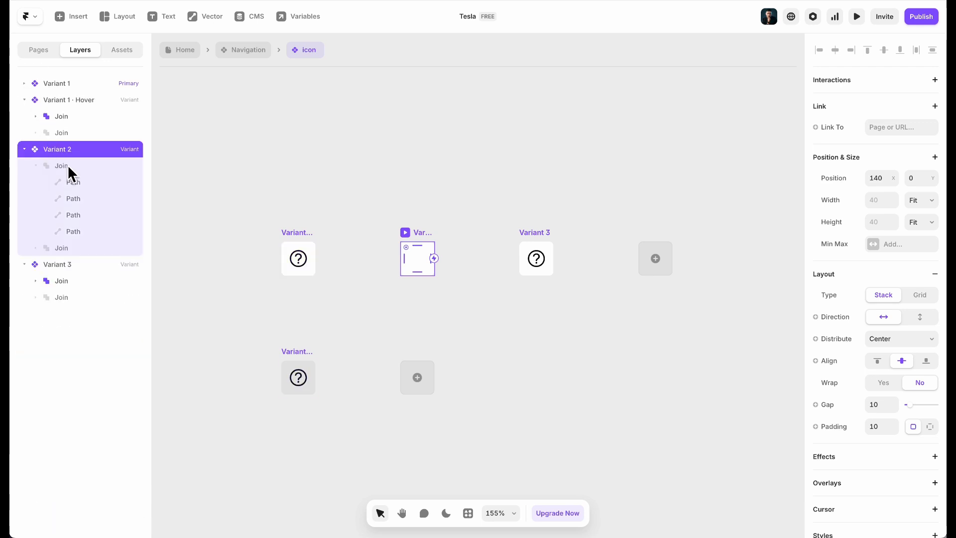
pyautogui.click(65, 166)
pyautogui.click(885, 224)
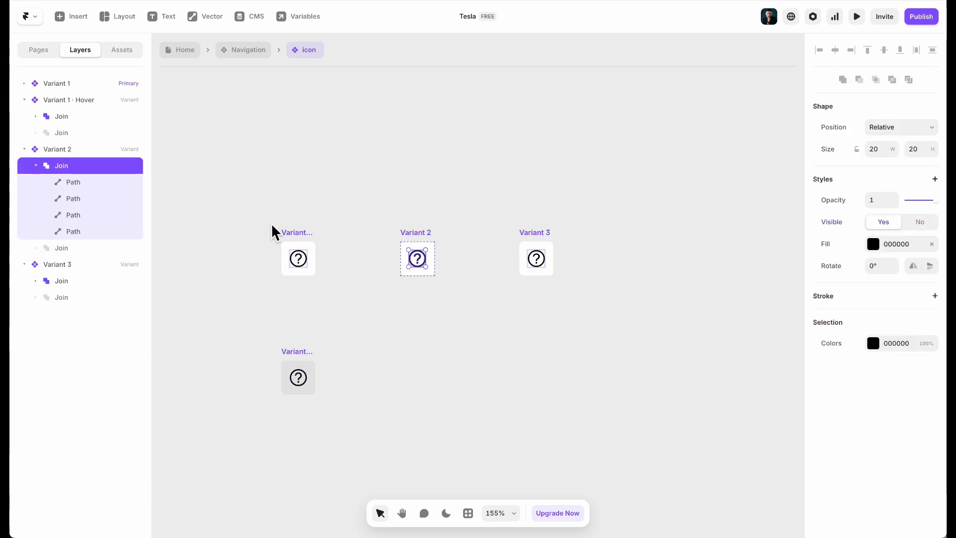
pyautogui.click(36, 167)
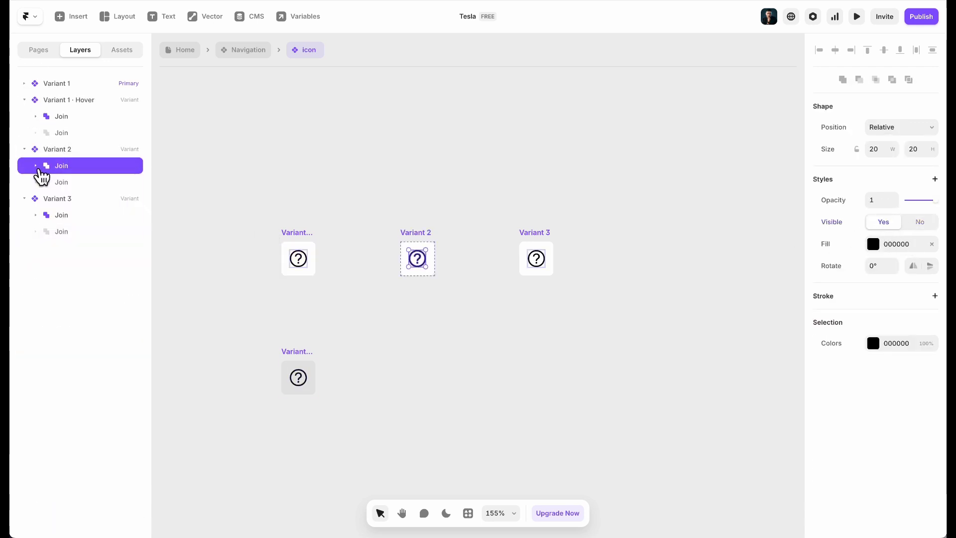
pyautogui.click(920, 221)
pyautogui.click(97, 183)
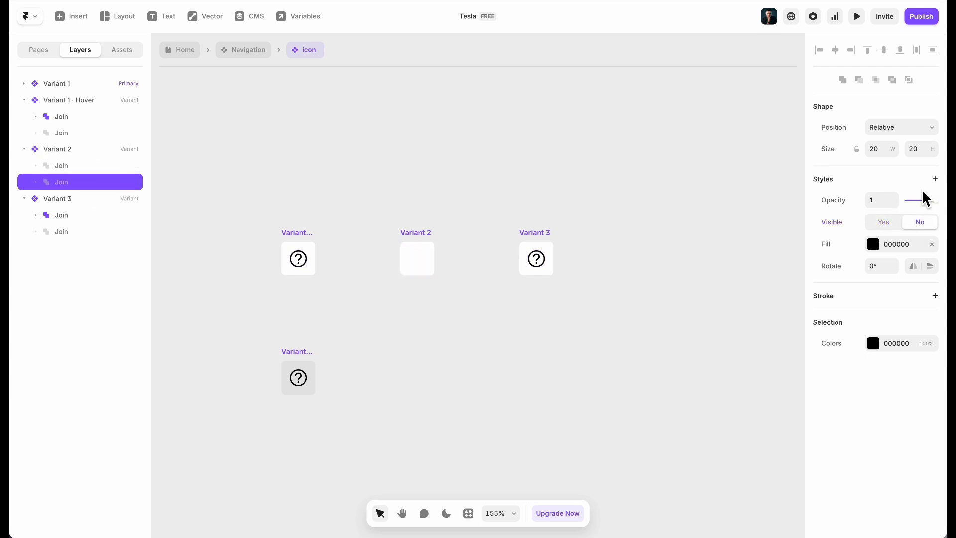
pyautogui.click(896, 221)
pyautogui.click(382, 346)
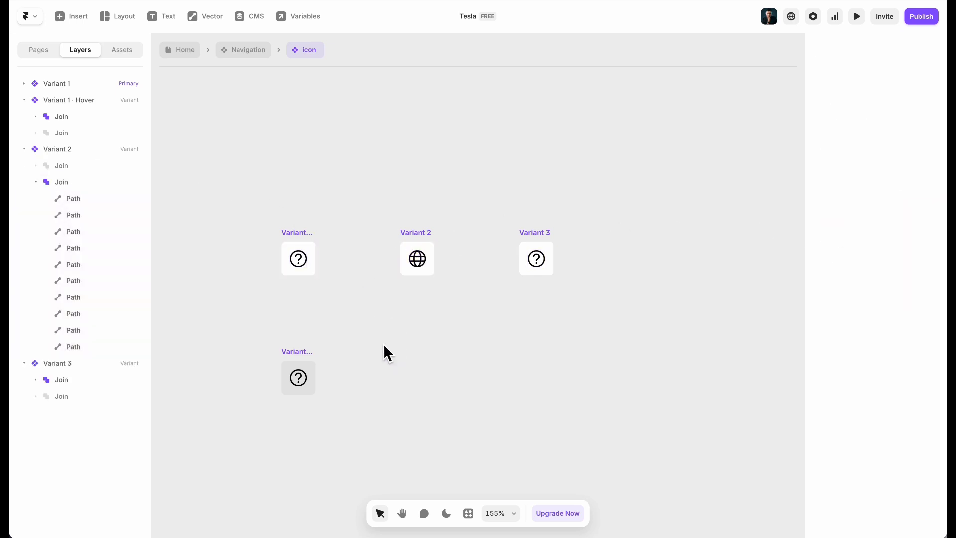
pyautogui.click(36, 181)
# Paste the account icon download (3).svg into the variants and hide it in Variant 1
pyautogui.moveTo(241, 521)
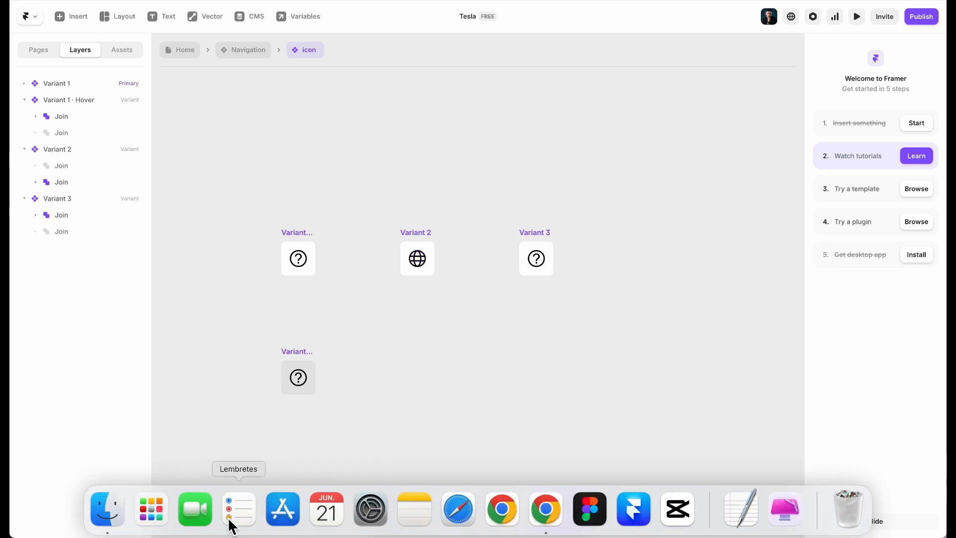
pyautogui.click(103, 517)
pyautogui.click(488, 113)
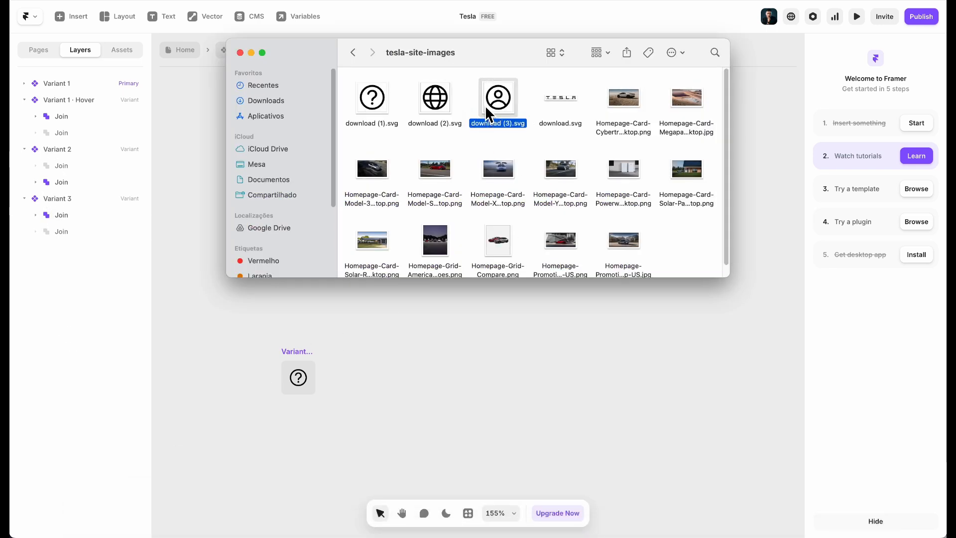
pyautogui.click(453, 382)
pyautogui.click(290, 231)
pyautogui.press('super+v')
pyautogui.click(349, 286)
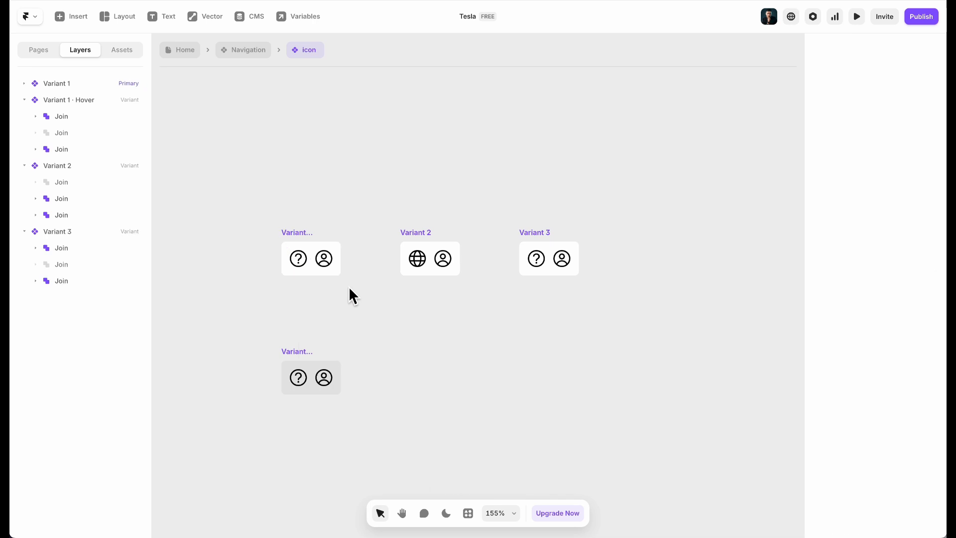
pyautogui.click(324, 262)
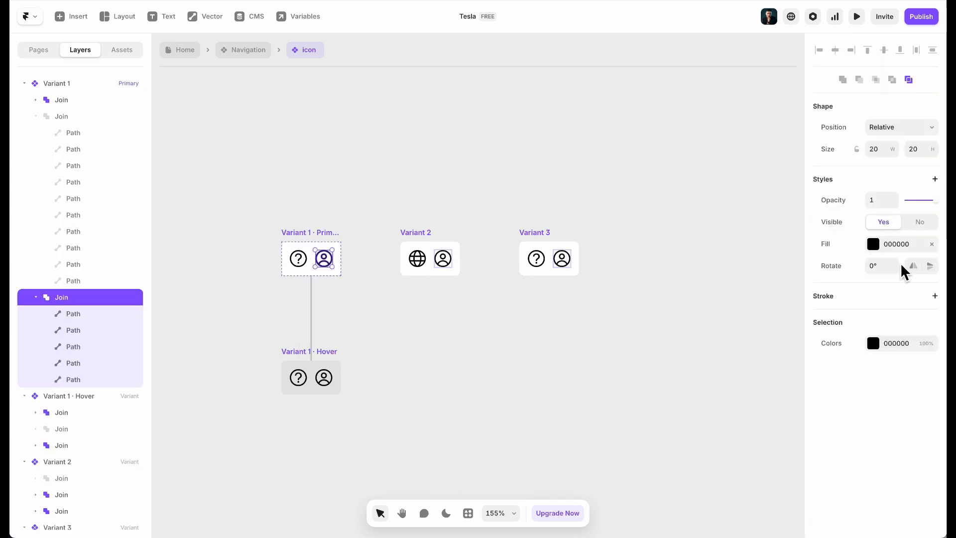
pyautogui.press('BackSpace')
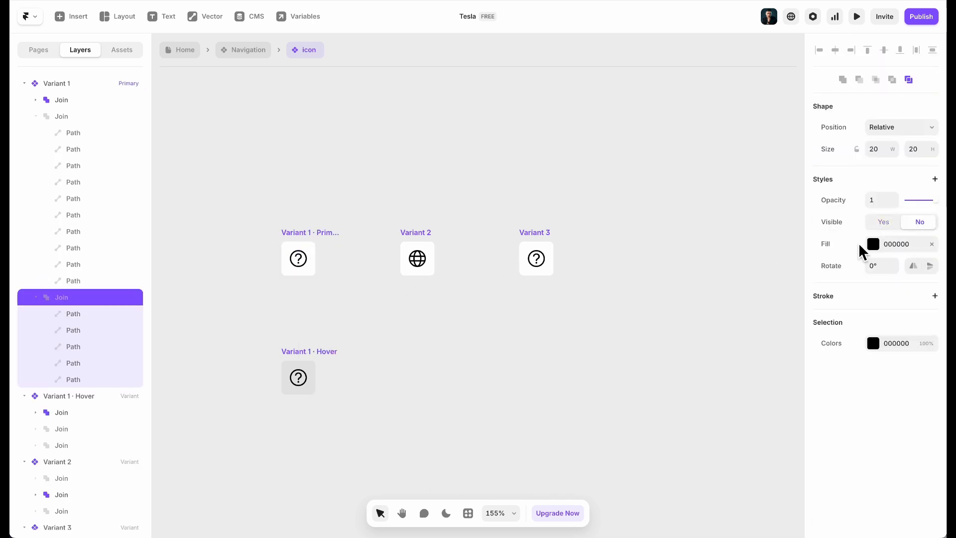
# In Variant 3, show the account icon and hide the question-mark icon
pyautogui.click(535, 236)
pyautogui.scroll(-1, 68, 457)
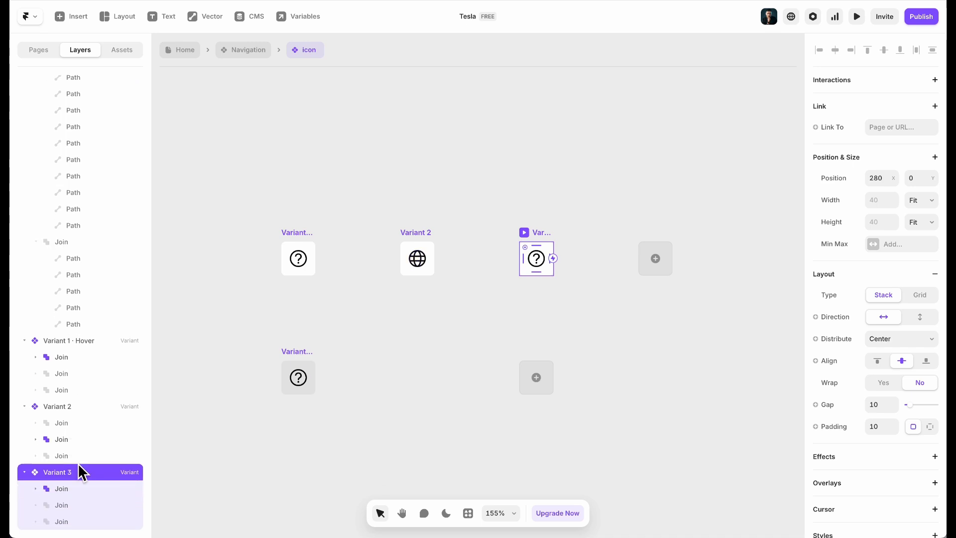
pyautogui.click(62, 521)
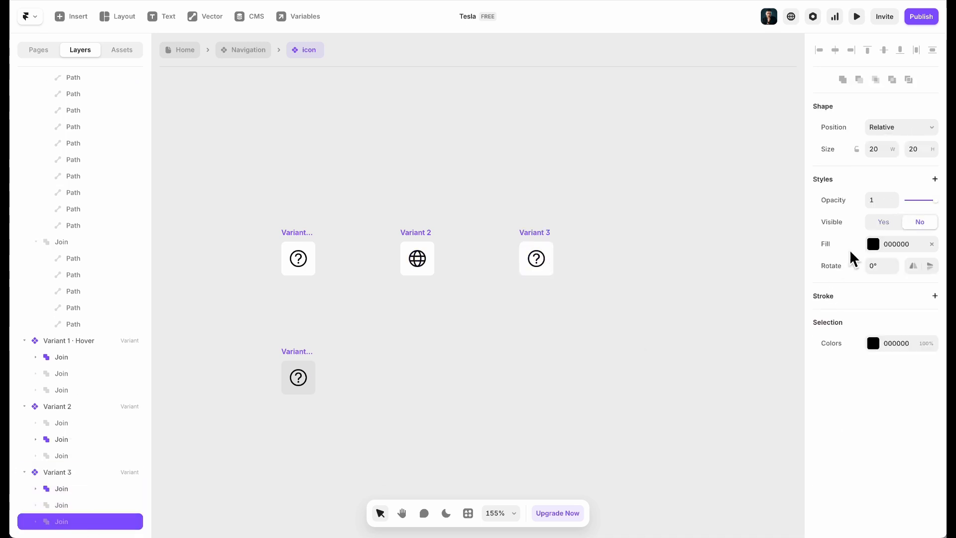
pyautogui.click(883, 221)
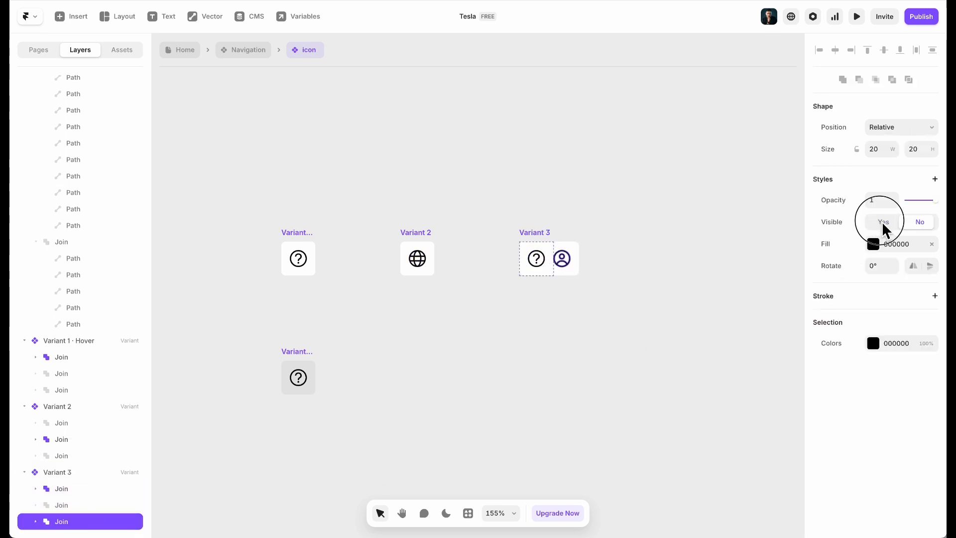
pyautogui.click(541, 263)
pyautogui.click(919, 222)
pyautogui.click(441, 319)
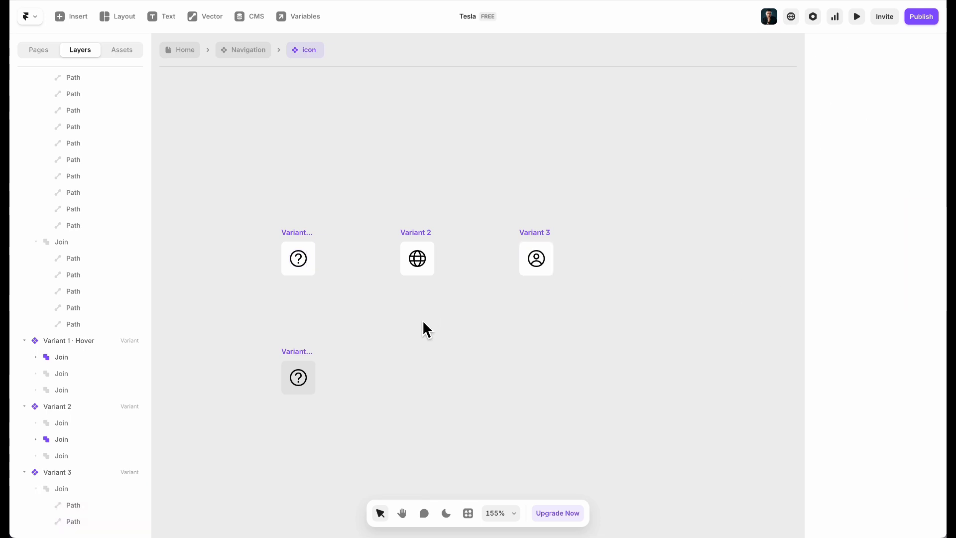
# Add a Hover variant to Variant 2 and paste in the grey E6E6E6 fill
pyautogui.click(290, 362)
pyautogui.click(880, 286)
pyautogui.hotkey('ctrl', 'c')
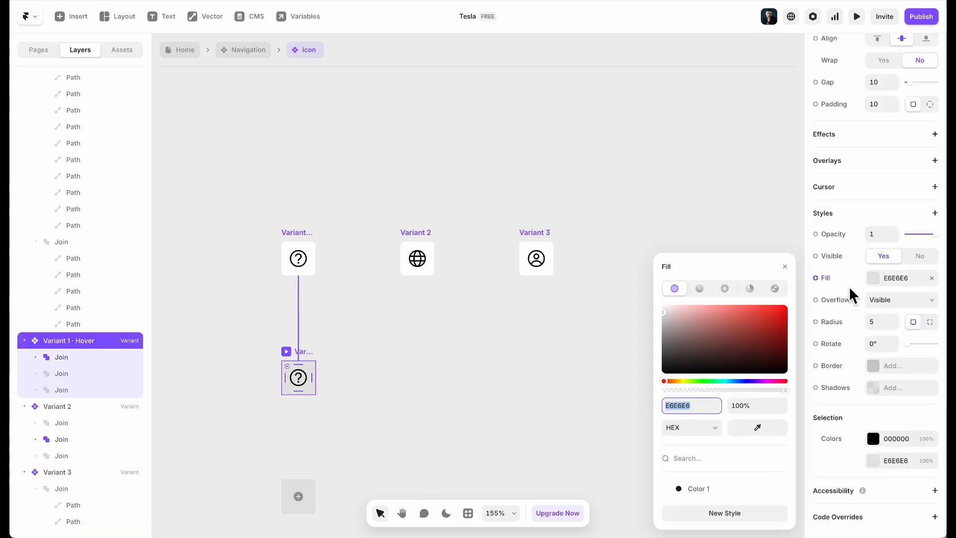
pyautogui.click(542, 323)
pyautogui.click(423, 238)
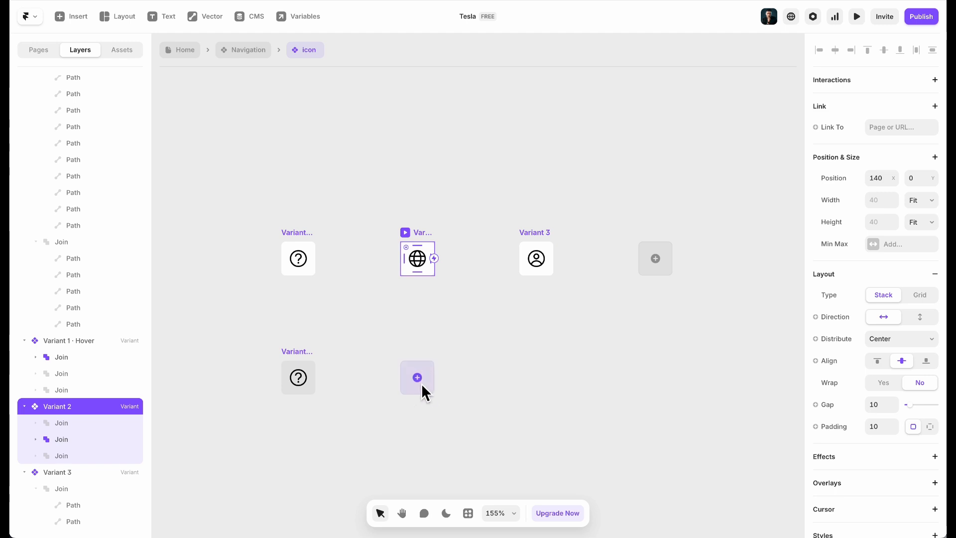
pyautogui.click(422, 390)
pyautogui.click(433, 394)
pyautogui.scroll(-5, 838, 367)
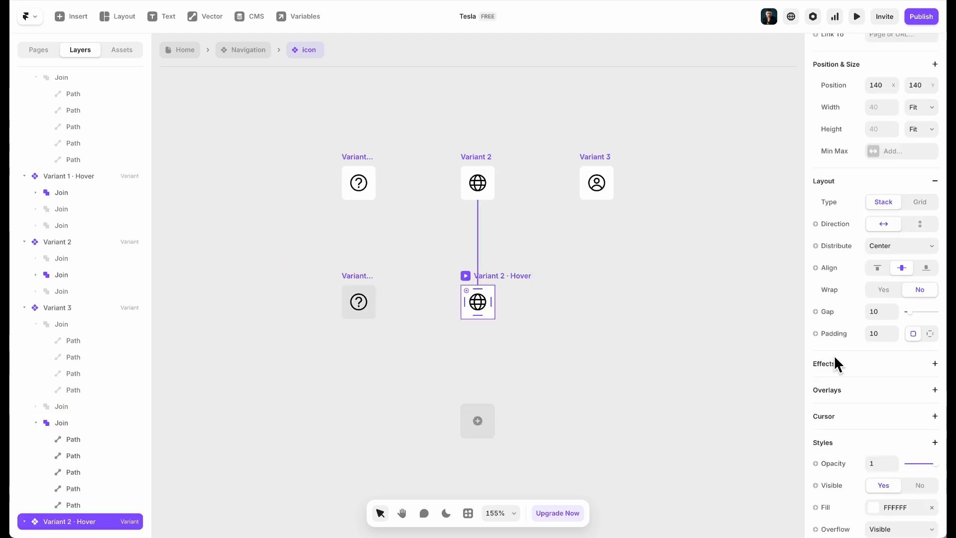
pyautogui.click(896, 277)
pyautogui.hotkey('ctrl', 'v')
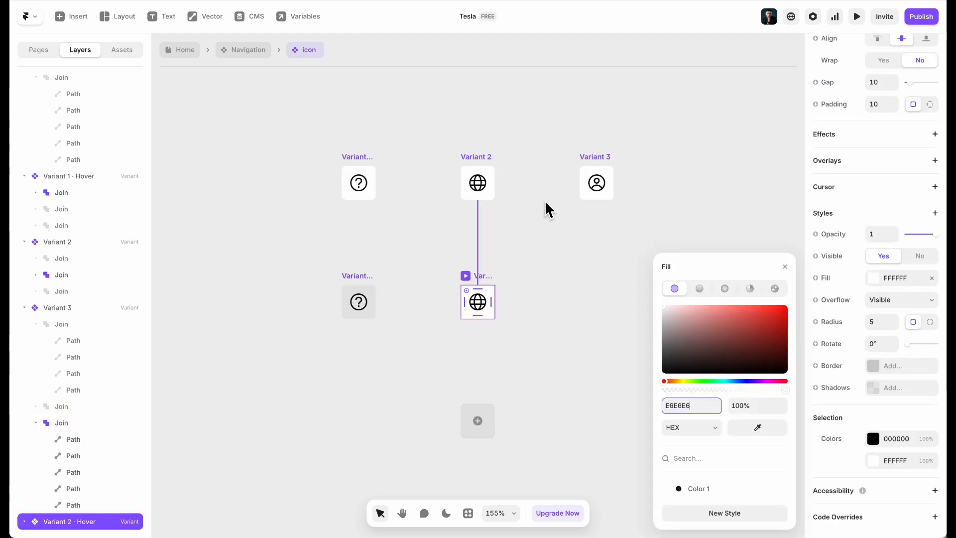
# Add a Hover variant to Variant 3 with the same grey E6E6E6 fill
pyautogui.click(601, 158)
pyautogui.scroll(-3, 938, 345)
pyautogui.click(600, 196)
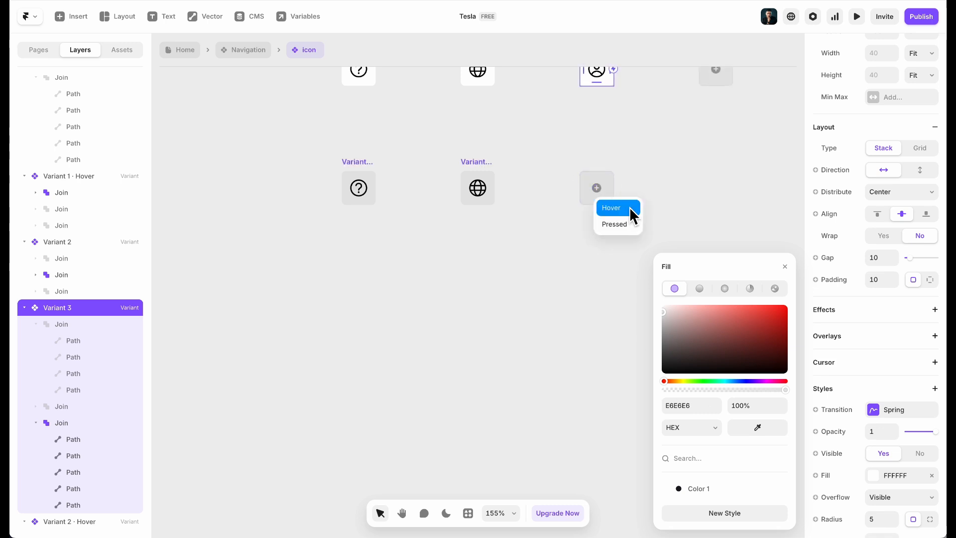
pyautogui.click(620, 206)
pyautogui.click(704, 408)
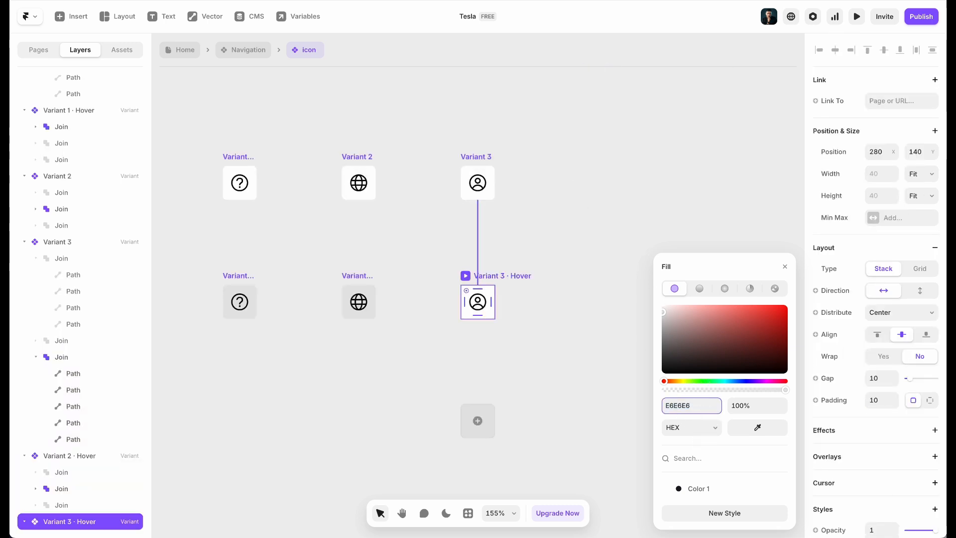
pyautogui.click(448, 362)
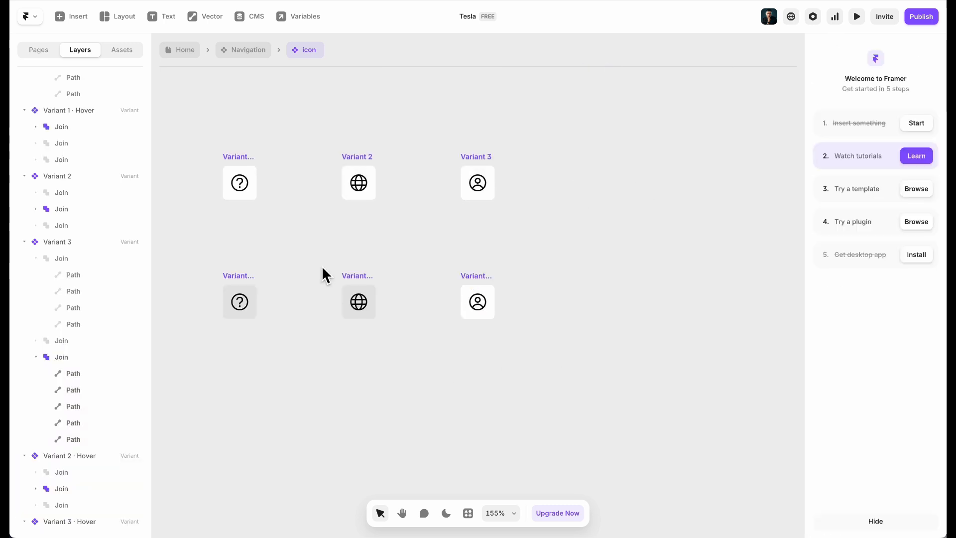
pyautogui.click(490, 293)
pyautogui.scroll(-6, 867, 288)
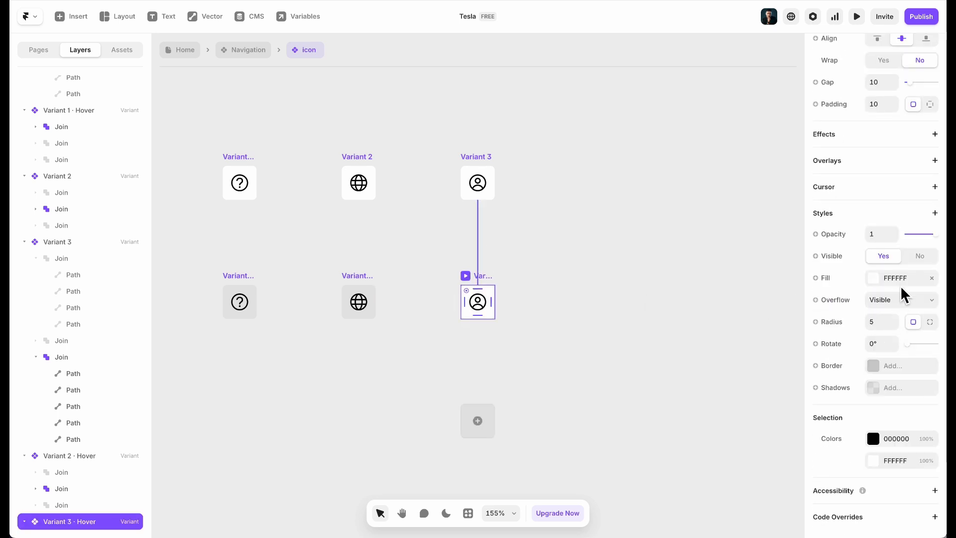
pyautogui.click(900, 277)
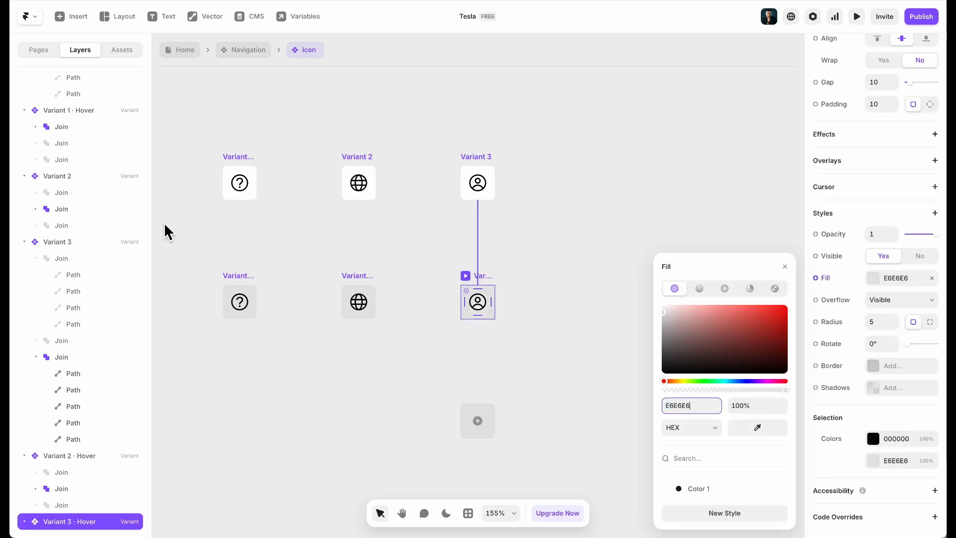
# Apply the Color 1 style to the question-mark, globe and account icon shapes
pyautogui.click(247, 187)
pyautogui.keyDown('shift'); pyautogui.click(366, 187); pyautogui.keyUp('shift')
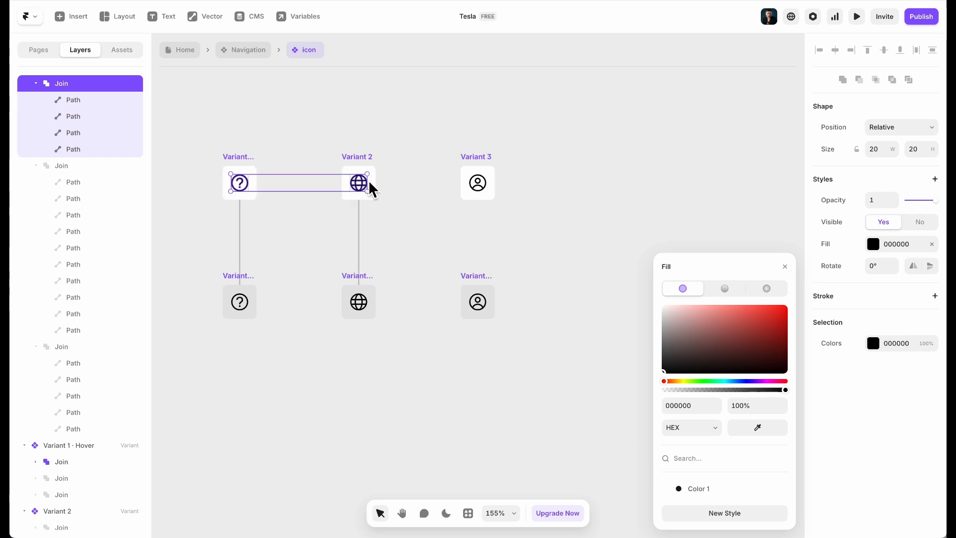
pyautogui.keyDown('shift'); pyautogui.click(487, 193); pyautogui.keyUp('shift')
pyautogui.click(885, 344)
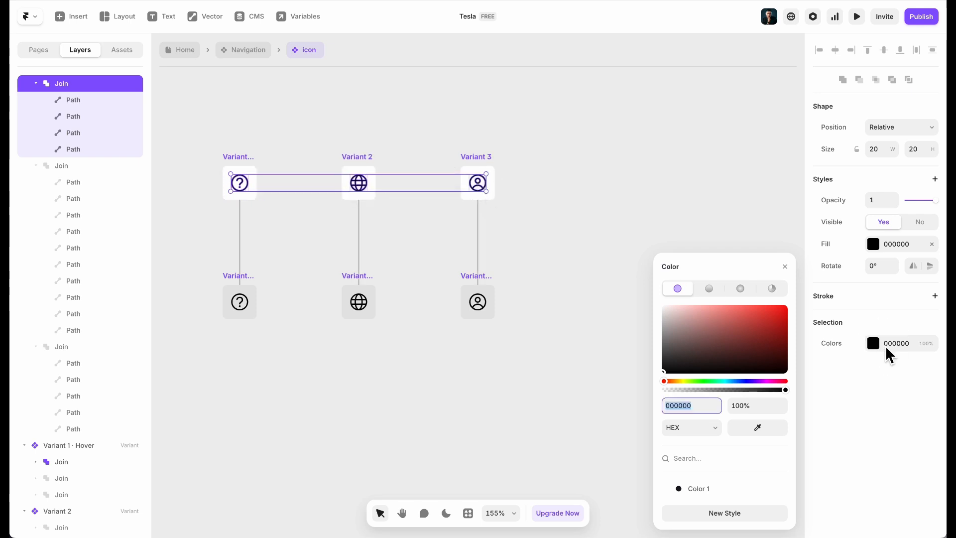
pyautogui.click(716, 487)
pyautogui.click(538, 384)
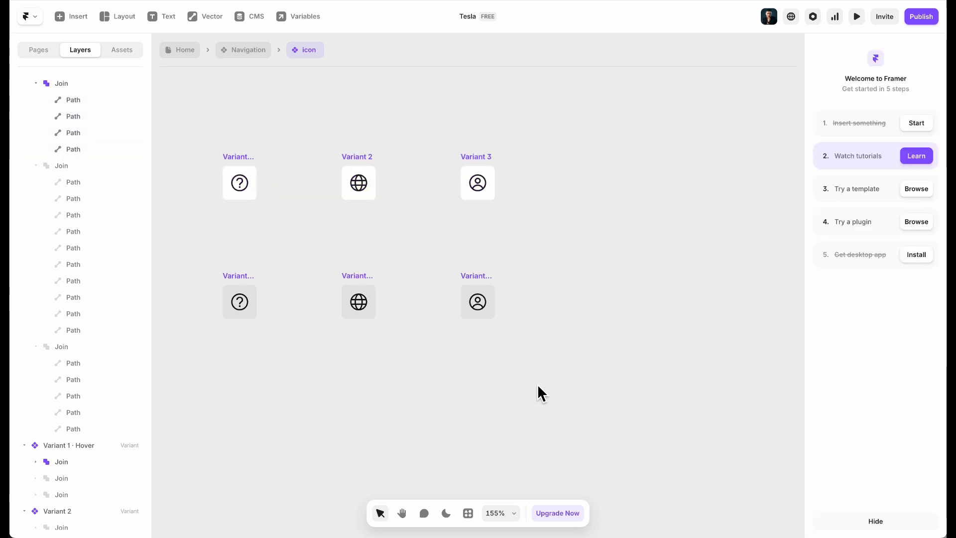
# Save Variant 3 Hover's grey fill as colour style 'Color 2', then return to Navigation
pyautogui.click(477, 288)
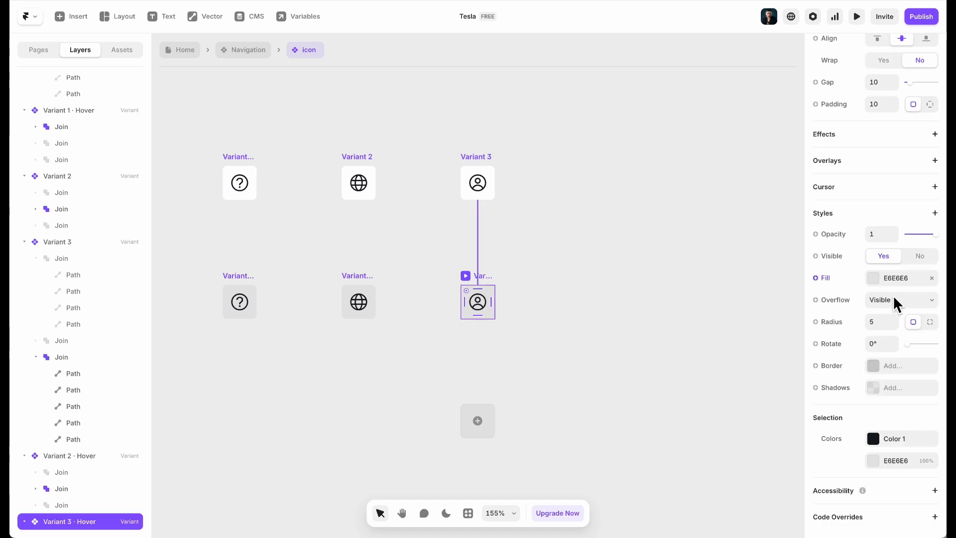
pyautogui.click(895, 278)
pyautogui.click(729, 512)
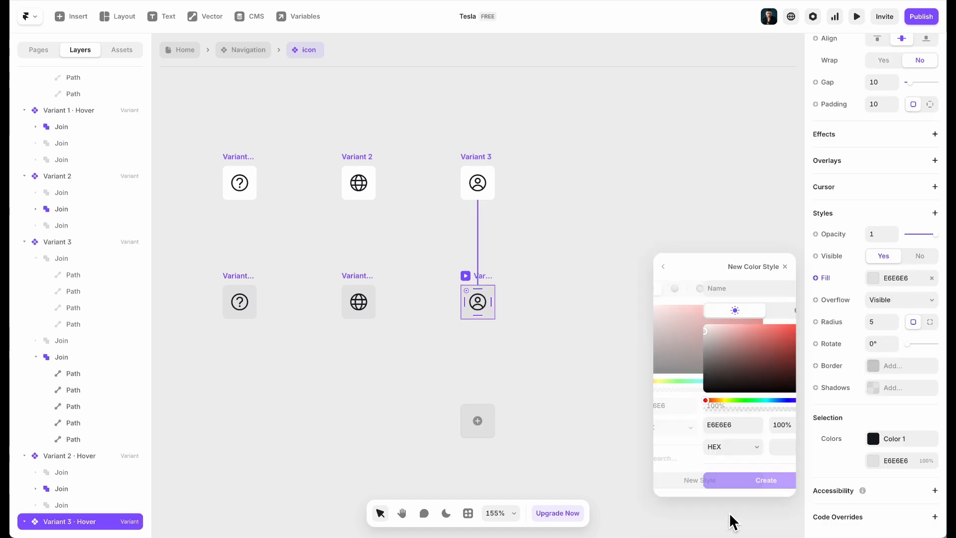
pyautogui.write('Color 2')
pyautogui.press('Return')
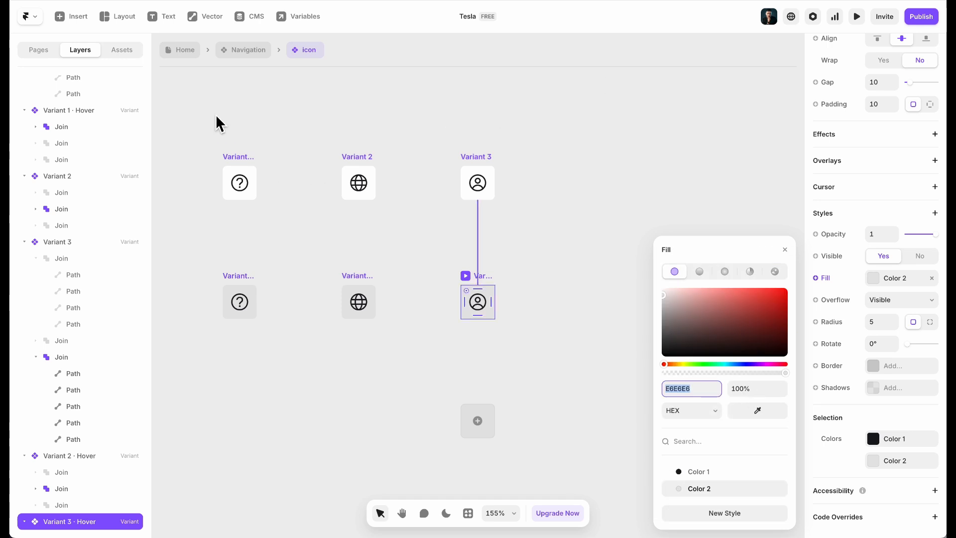
pyautogui.click(239, 45)
pyautogui.click(236, 54)
# Duplicate the nav help icon twice, setting the copies to the globe and account variants
pyautogui.click(649, 231)
pyautogui.click(665, 200)
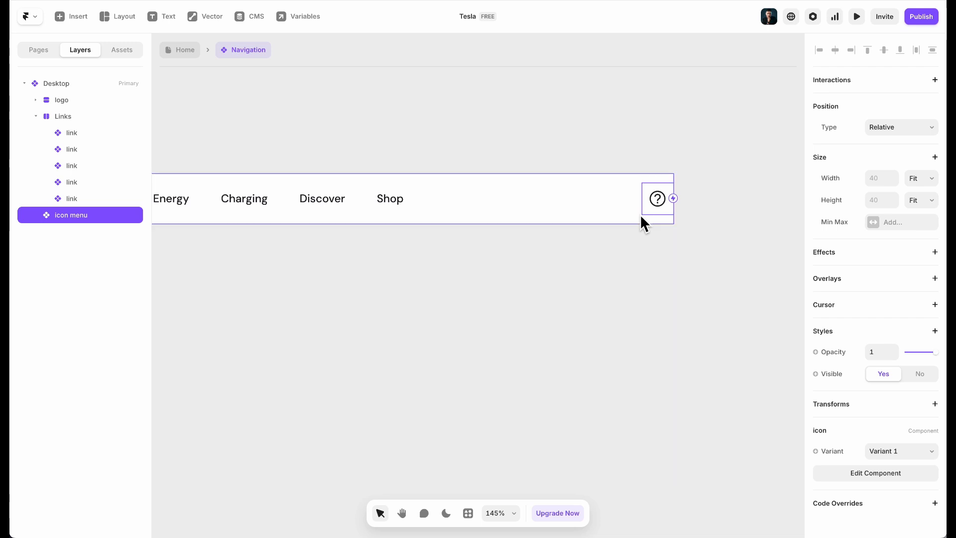
pyautogui.hotkey('ctrl', 'd')
pyautogui.hotkey('ctrl', 'd')
pyautogui.click(526, 210)
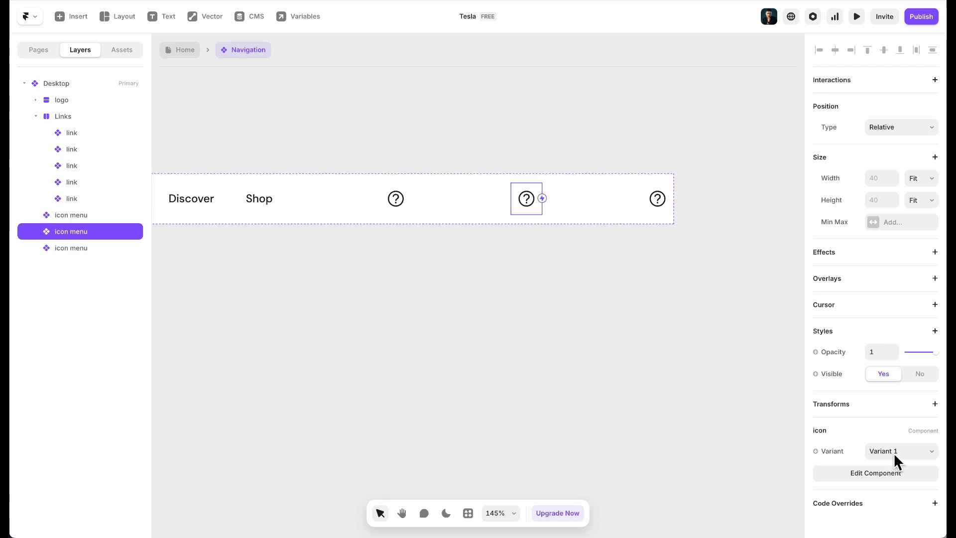
pyautogui.click(895, 451)
pyautogui.click(894, 462)
pyautogui.click(656, 210)
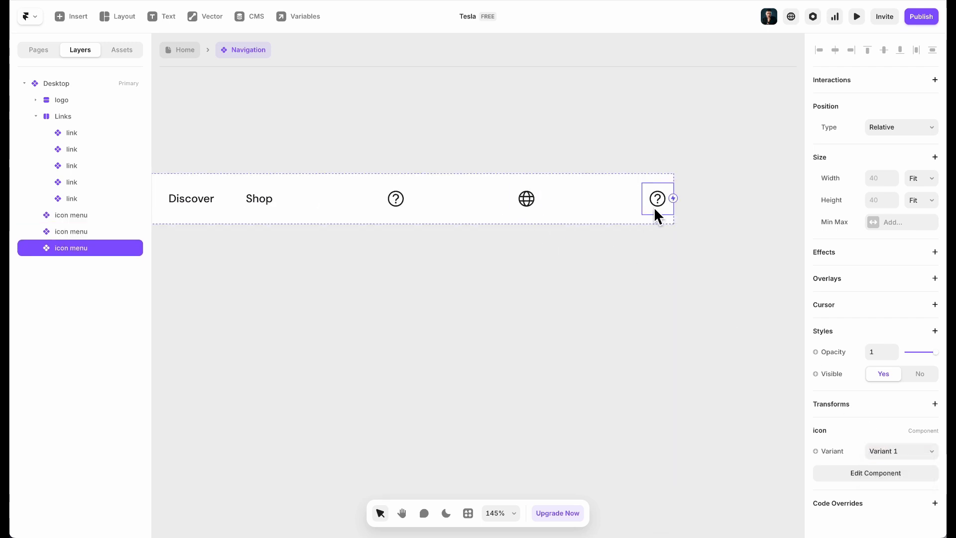
pyautogui.click(938, 457)
pyautogui.click(903, 475)
# Wrap the three icons in a stack and rename it 'Links icons'
pyautogui.keyDown('shift'); pyautogui.click(536, 205); pyautogui.keyUp('shift')
pyautogui.keyDown('shift'); pyautogui.click(387, 206); pyautogui.keyUp('shift')
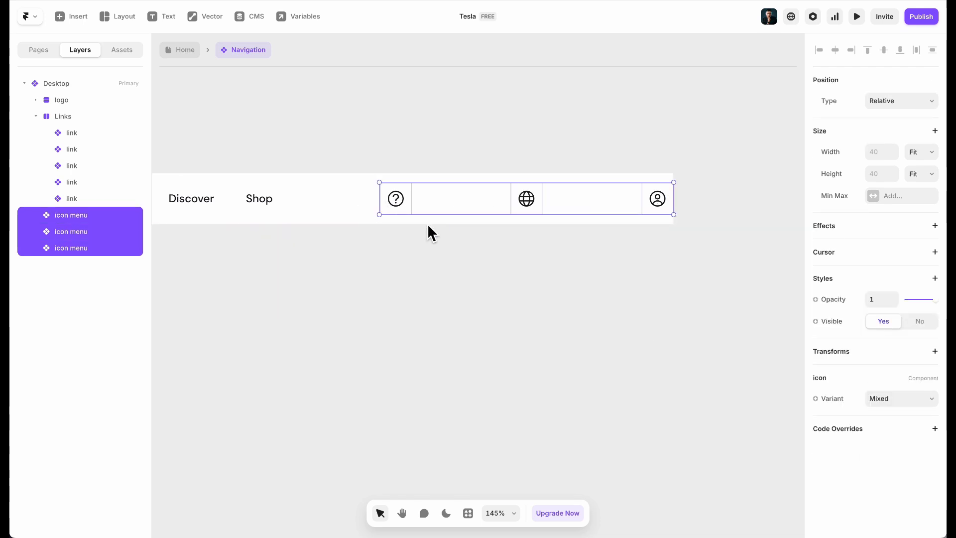
pyautogui.hotkey('ctrl', 'Return')
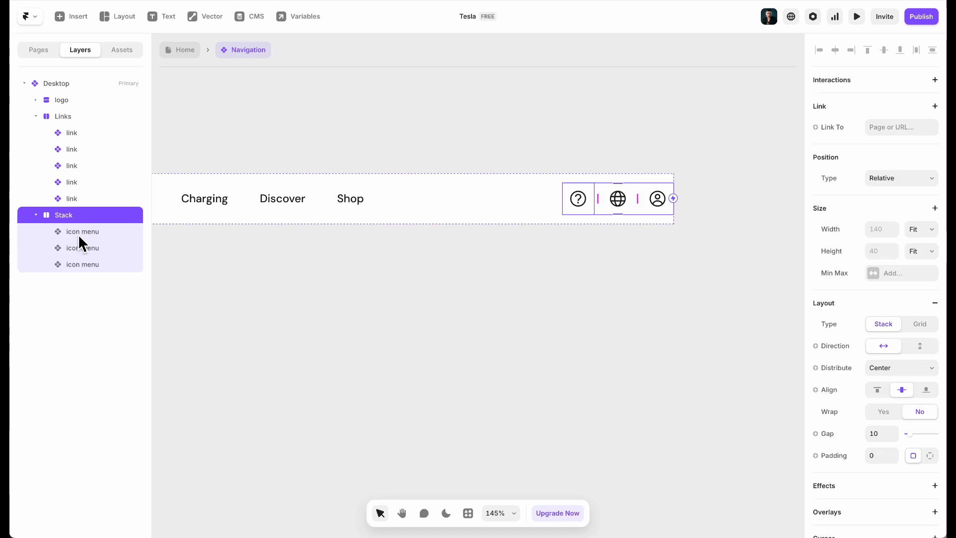
pyautogui.doubleClick(69, 217)
pyautogui.press('BackSpace')
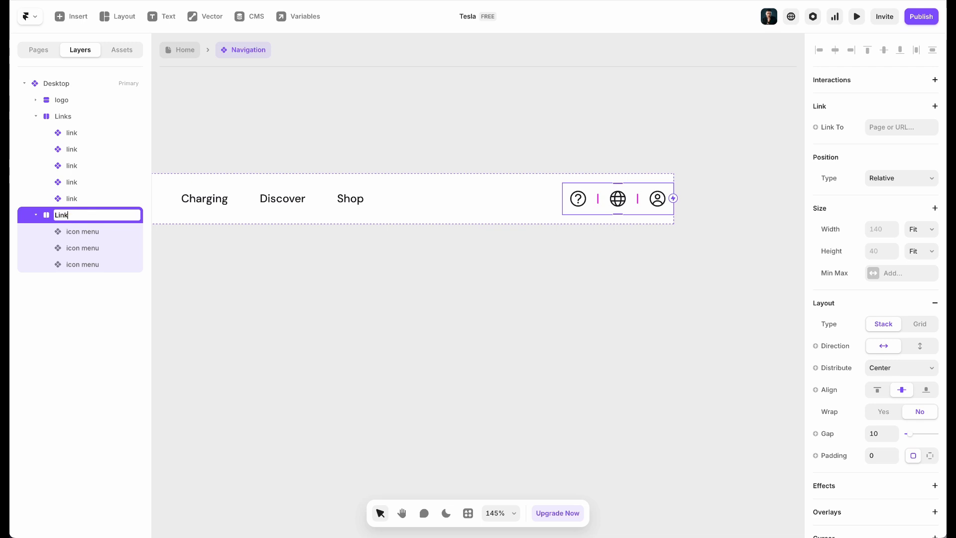
pyautogui.write('Links icons')
pyautogui.press('Return')
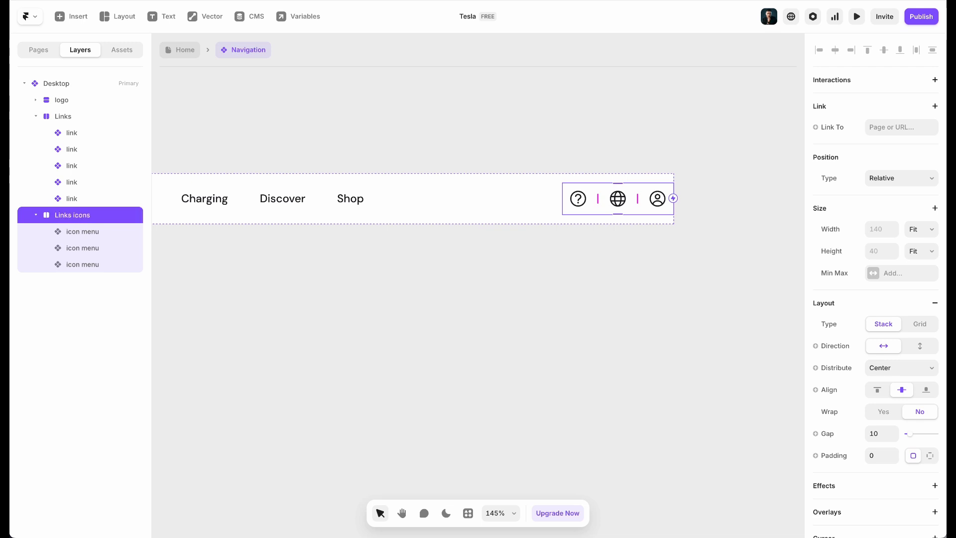
pyautogui.scroll(-3, 290, 268)
# Scroll the tesla.com page in Chrome to review its header layout and icons
pyautogui.scroll(-4, 286, 268)
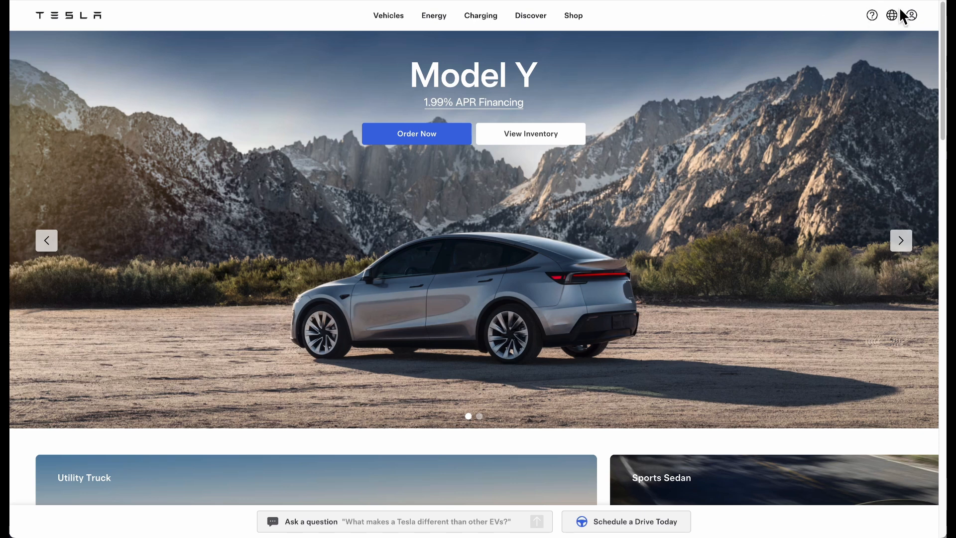
pyautogui.scroll(-2, 736, 302)
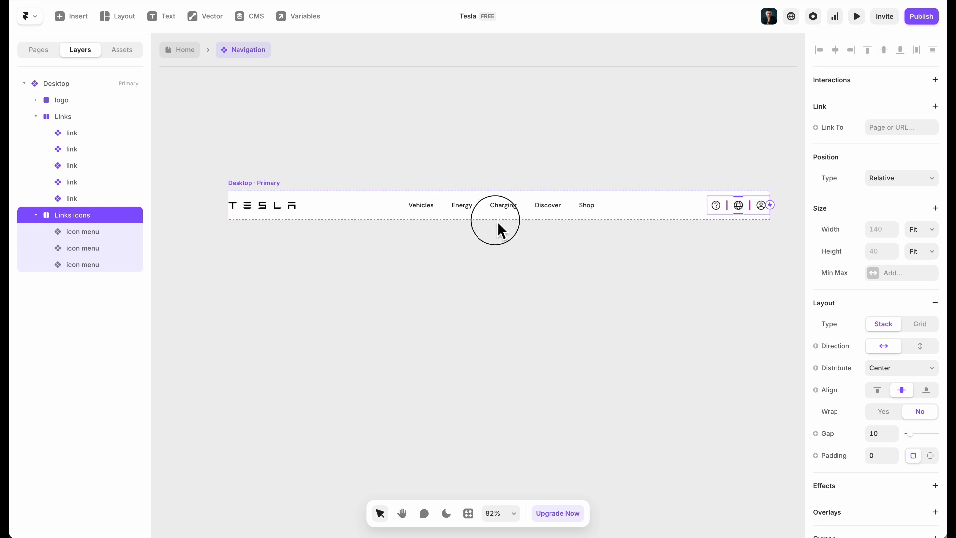
# Collapse and select the Links icons, Links and logo layers, then wrap them in a stack
pyautogui.click(498, 222)
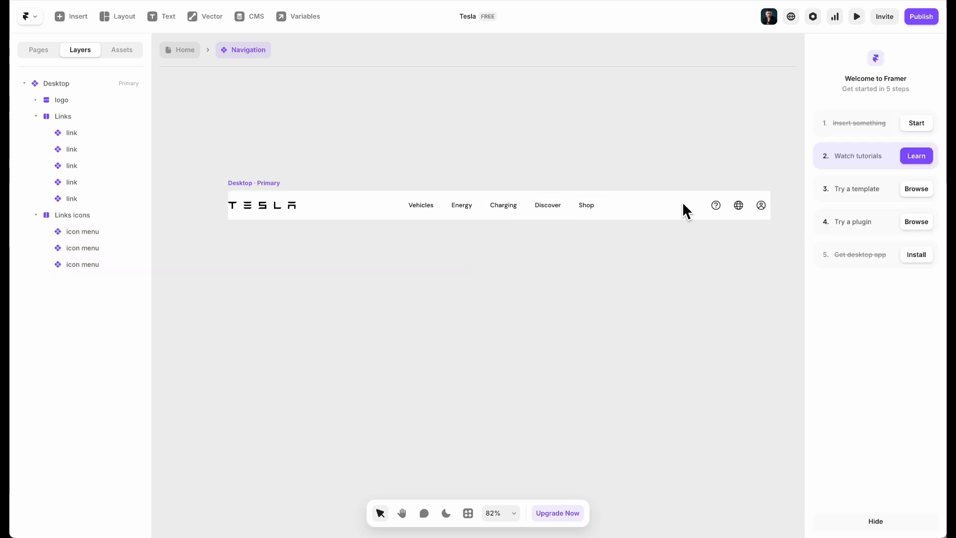
pyautogui.click(36, 215)
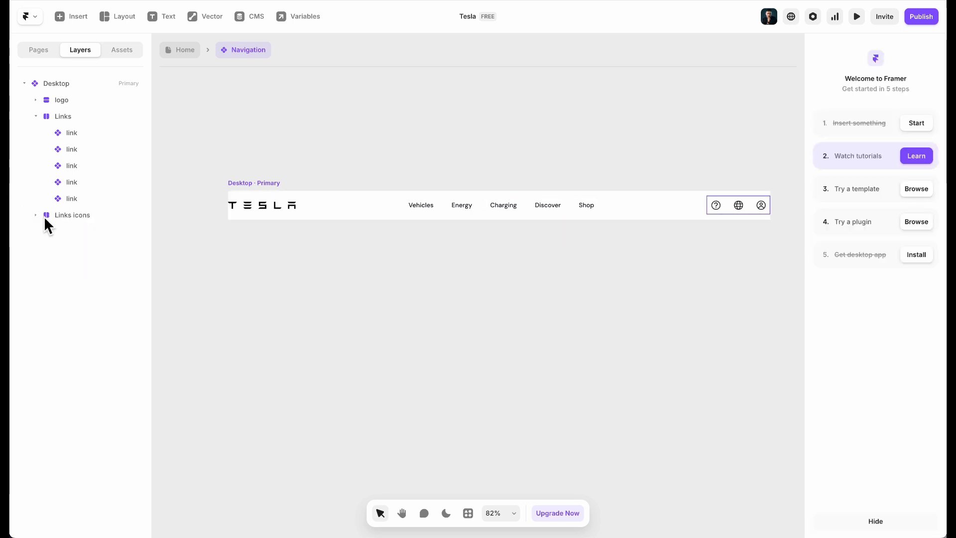
pyautogui.click(49, 219)
pyautogui.click(36, 116)
pyautogui.keyDown('shift'); pyautogui.click(85, 116); pyautogui.keyUp('shift')
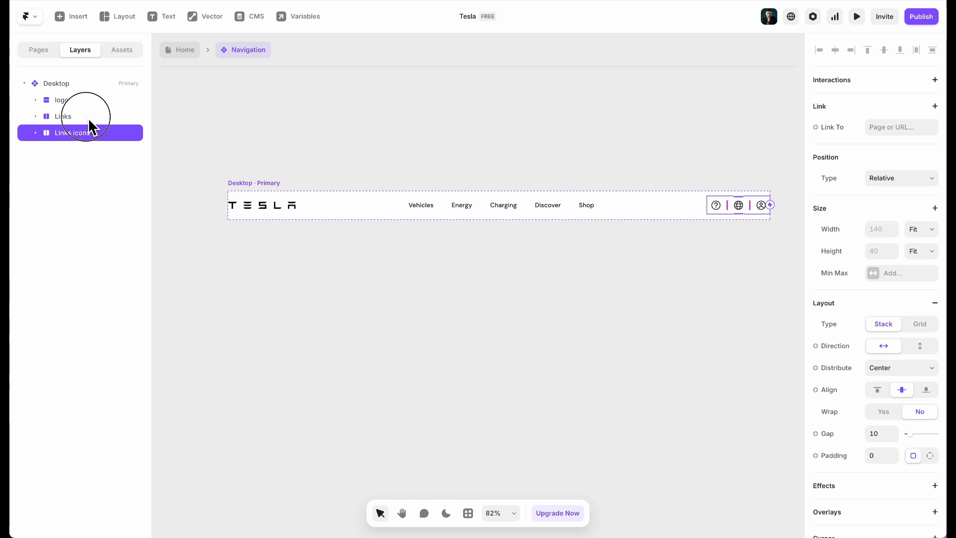
pyautogui.keyDown('shift'); pyautogui.click(61, 100); pyautogui.keyUp('shift')
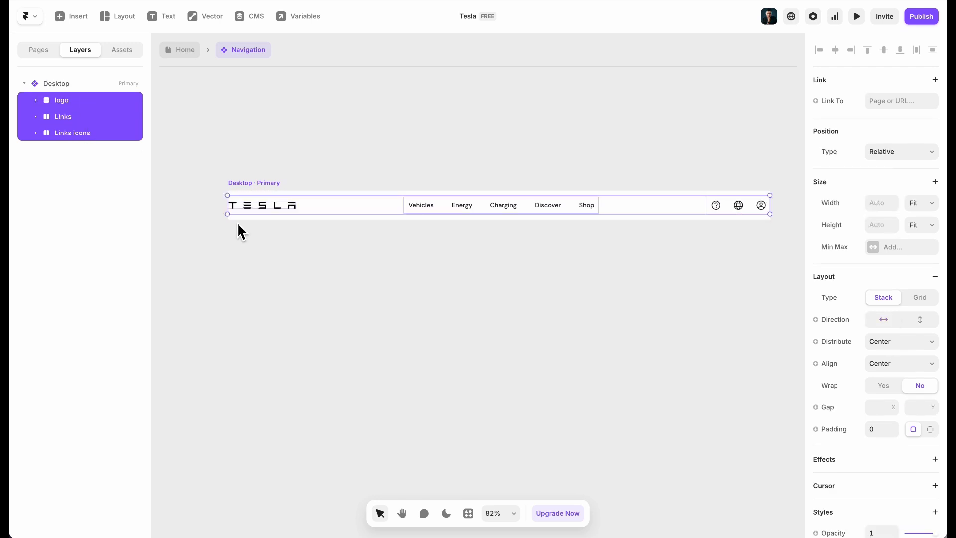
pyautogui.hotkey('ctrl', 'Return')
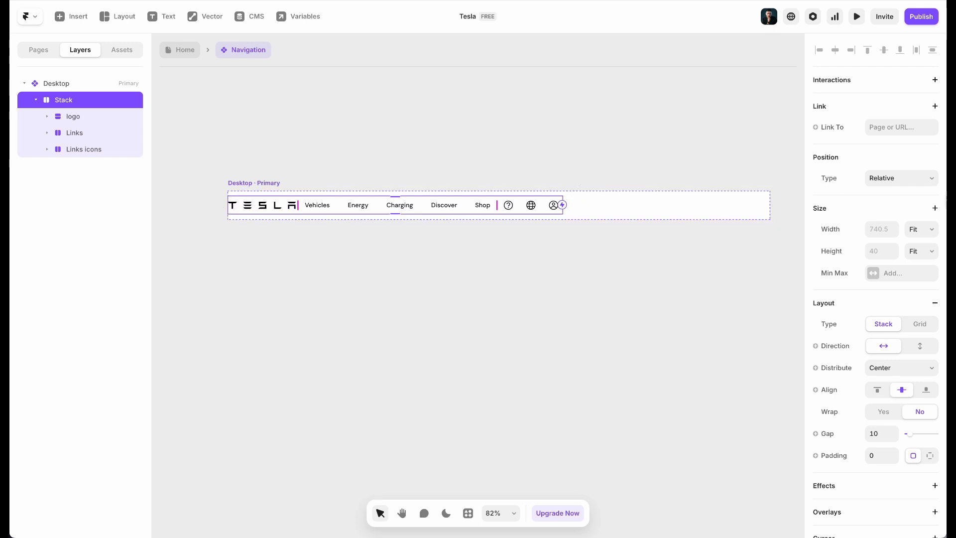
# Make the nav stack fill the width with Space Between distribution
pyautogui.click(924, 229)
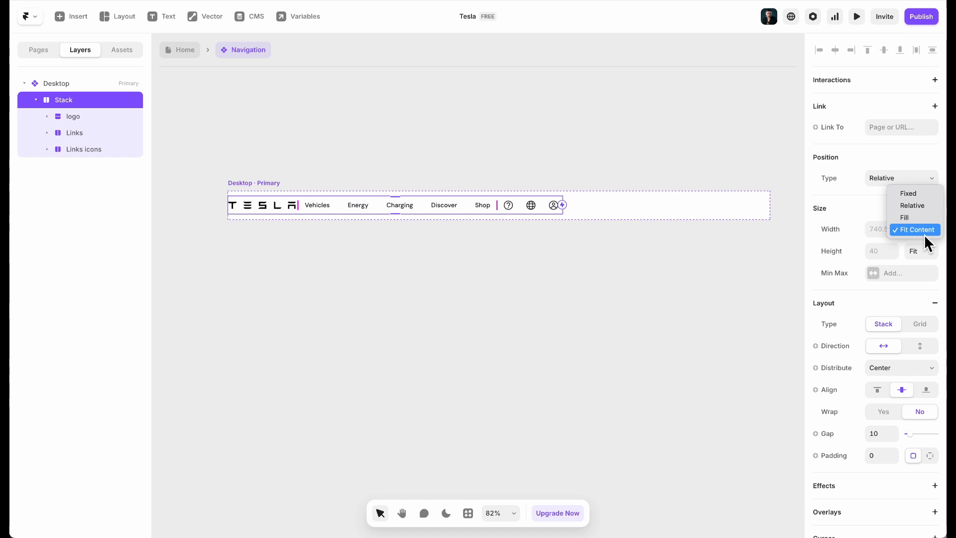
pyautogui.click(922, 219)
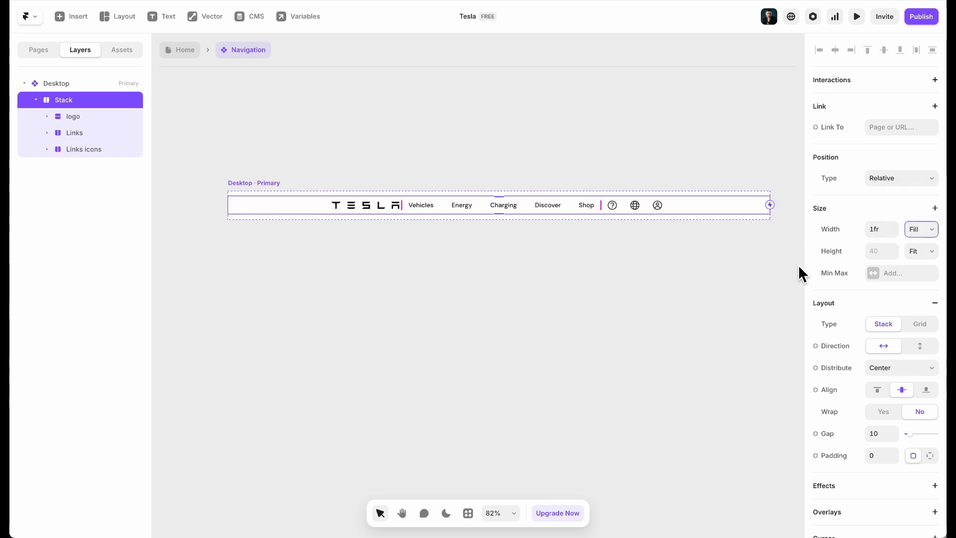
pyautogui.click(896, 367)
pyautogui.click(900, 394)
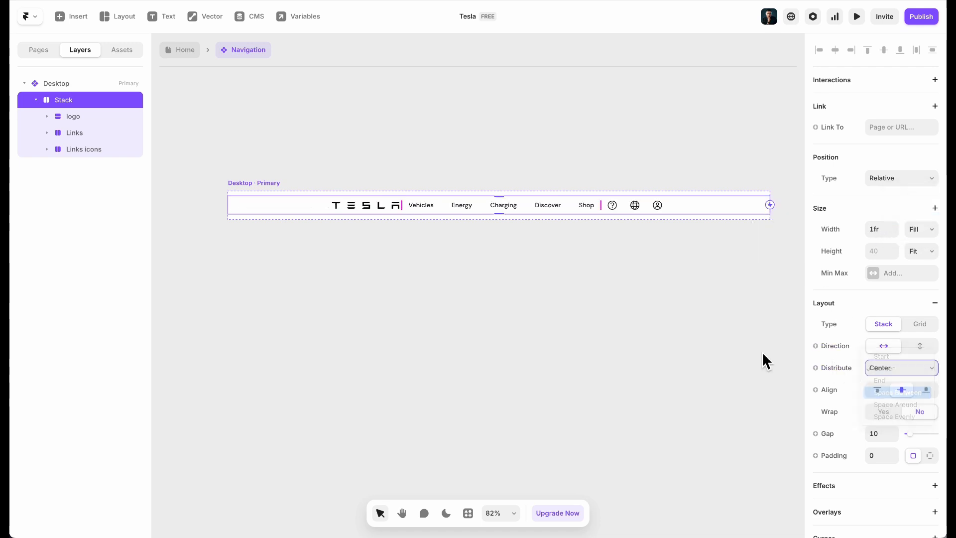
pyautogui.scroll(-4, 928, 320)
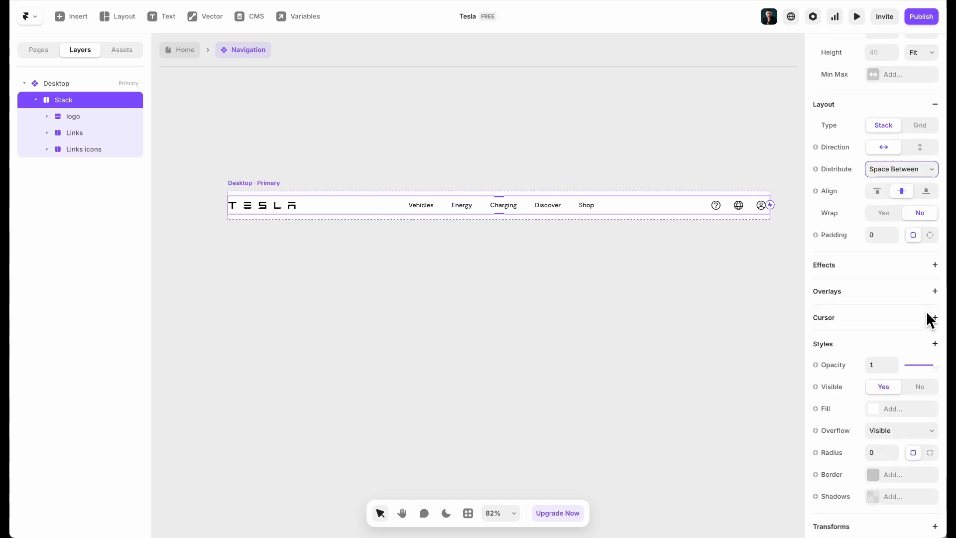
# Rename the nav stack layer to 'container'
pyautogui.doubleClick(65, 100)
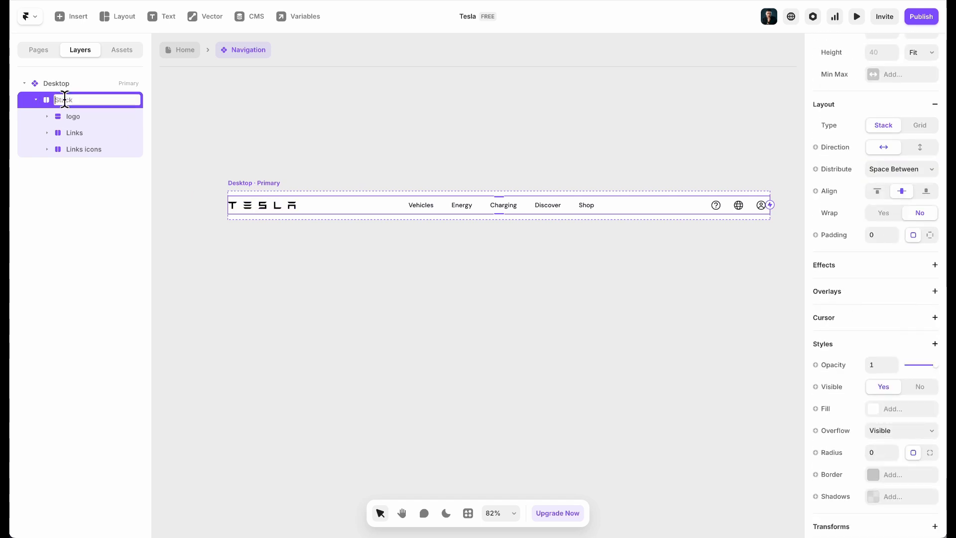
pyautogui.write('con')
pyautogui.write('ntainer')
pyautogui.press('Return')
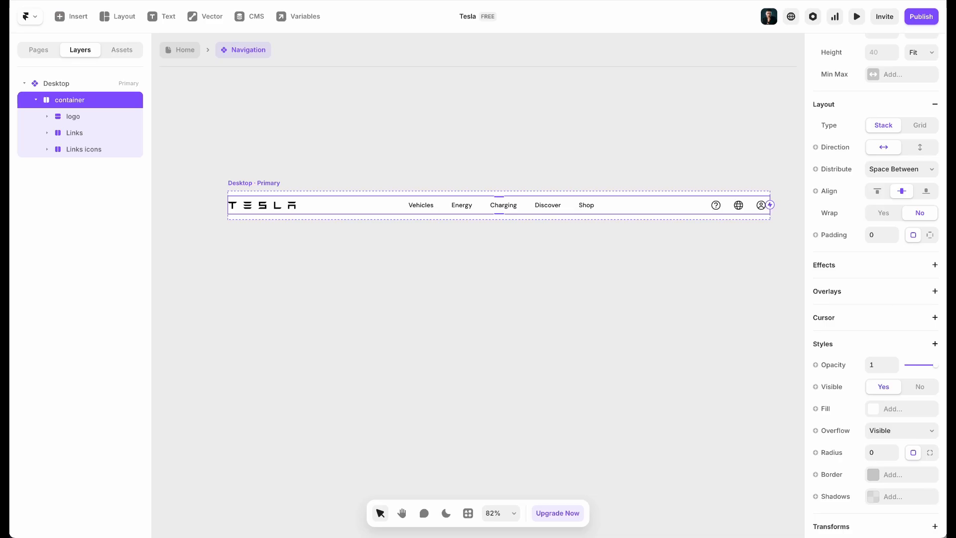
# Give the container a fixed Max Width of 1140
pyautogui.scroll(4, 877, 310)
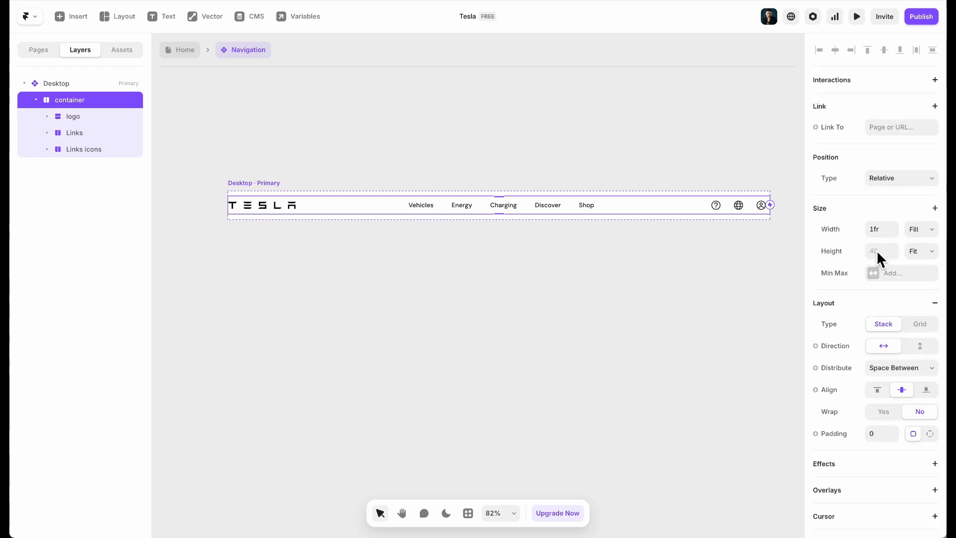
pyautogui.click(894, 274)
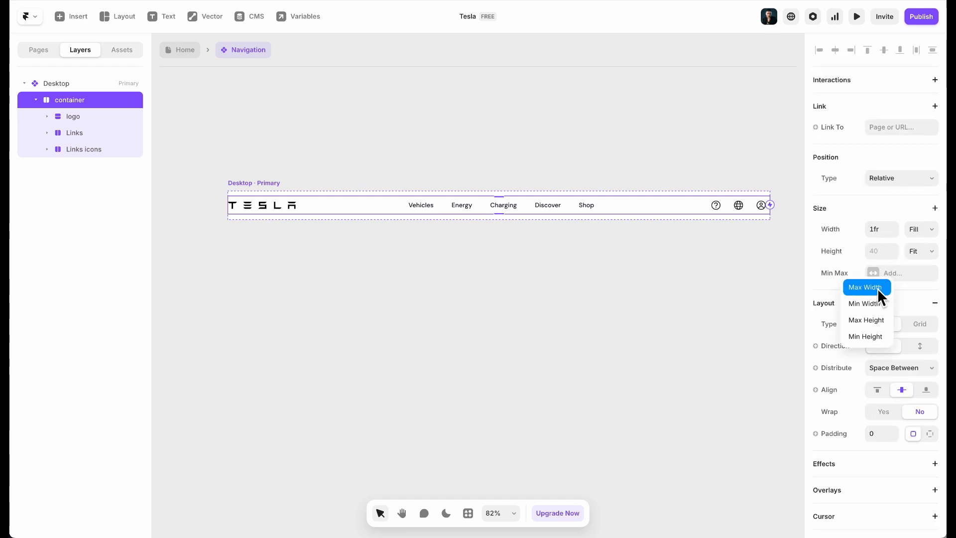
pyautogui.click(879, 289)
pyautogui.click(928, 273)
pyautogui.click(927, 283)
pyautogui.click(887, 274)
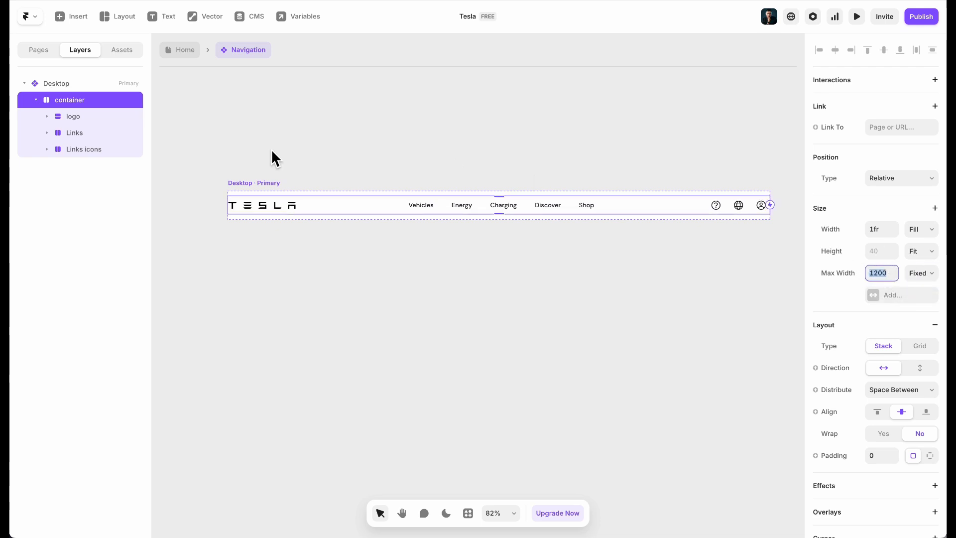
pyautogui.write('1140')
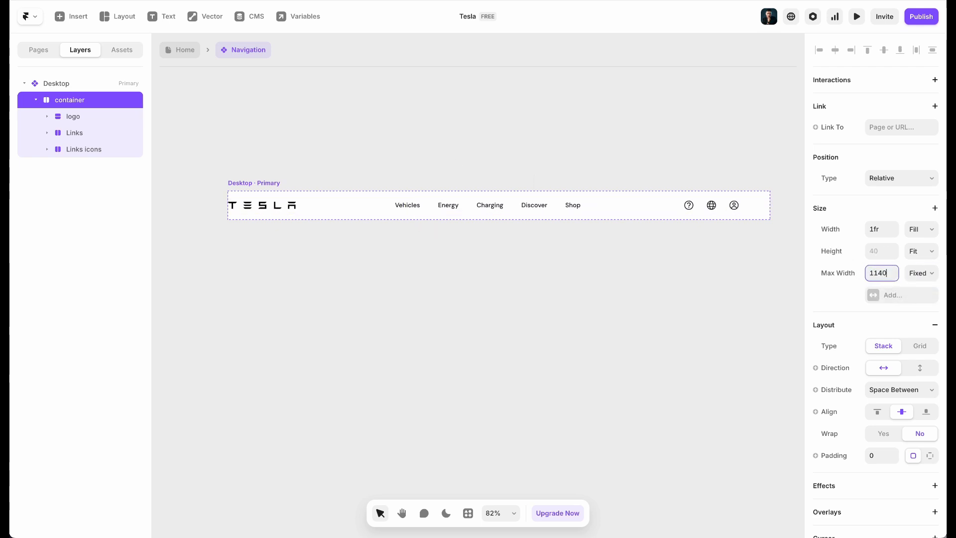
# Set the Desktop navigation frame's distribution to Center so the container is centred
pyautogui.click(249, 183)
pyautogui.scroll(-2, 874, 352)
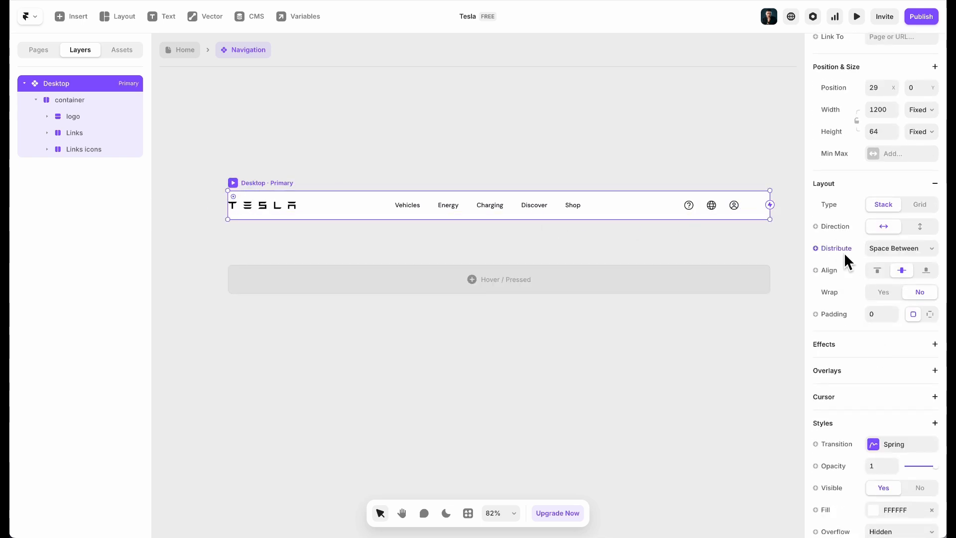
pyautogui.click(905, 248)
pyautogui.click(913, 228)
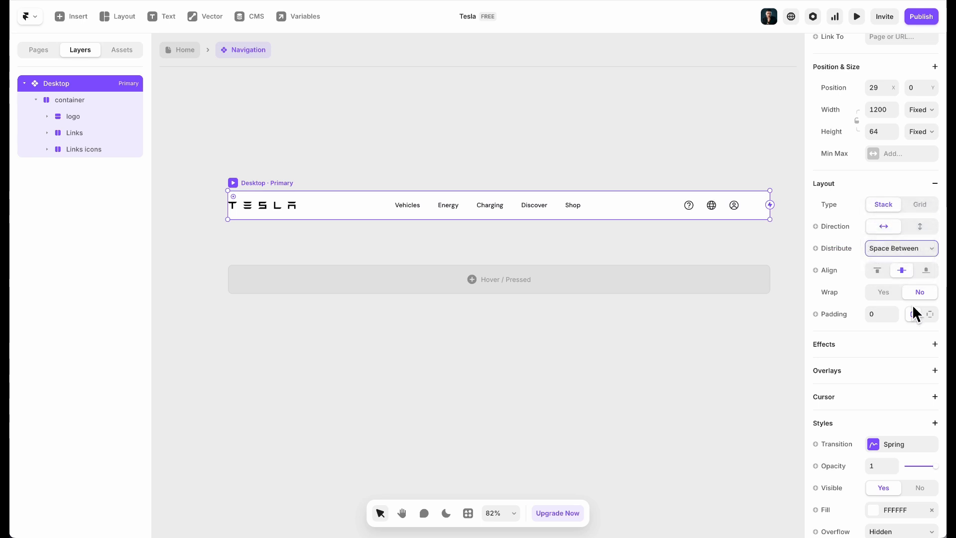
# Open the Navigation component and change the Desktop variant's Height from 64 to 60
pyautogui.click(391, 234)
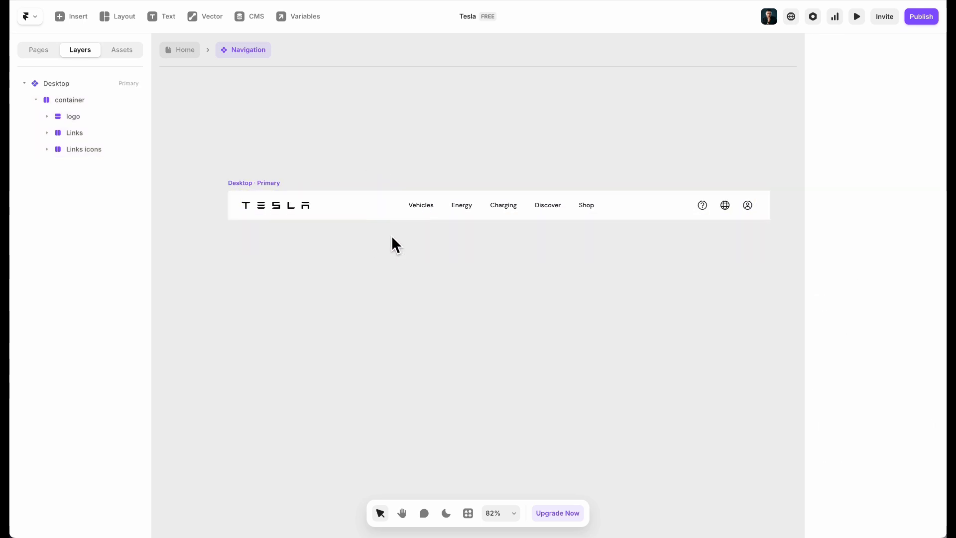
pyautogui.click(260, 184)
pyautogui.scroll(2, 936, 218)
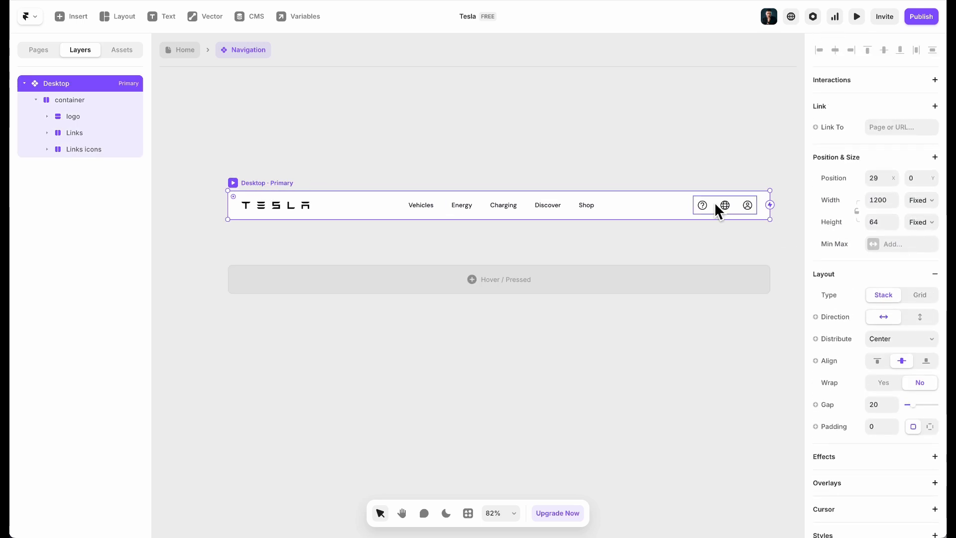
pyautogui.click(169, 47)
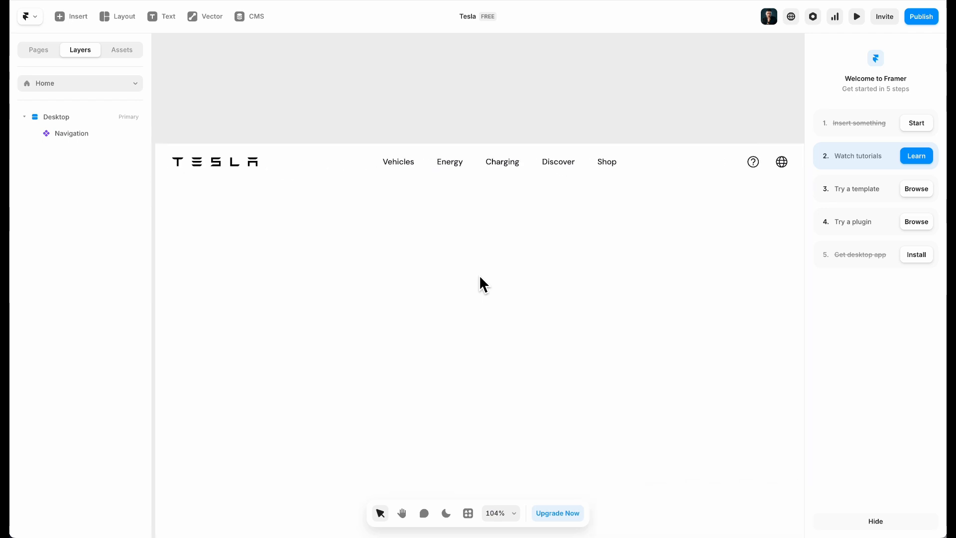
pyautogui.click(257, 165)
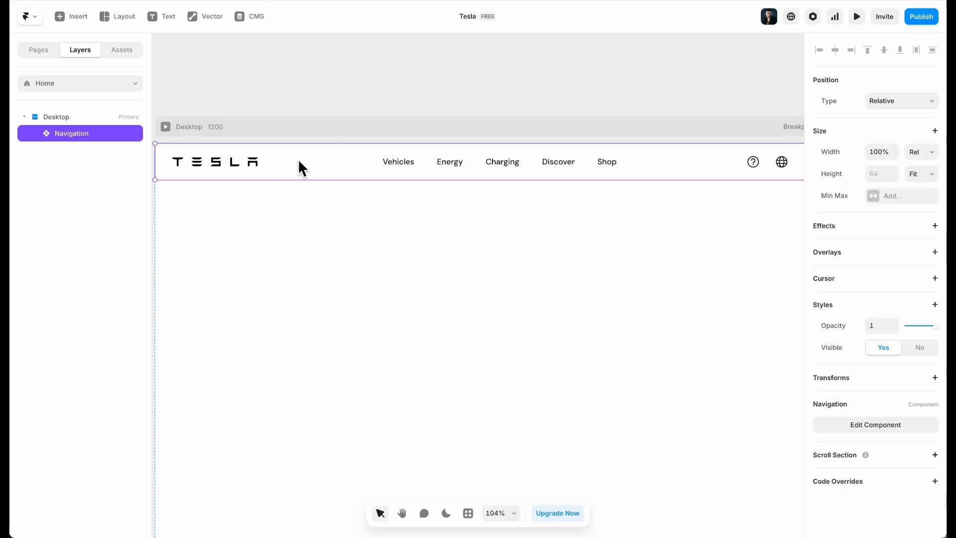
pyautogui.doubleClick(297, 159)
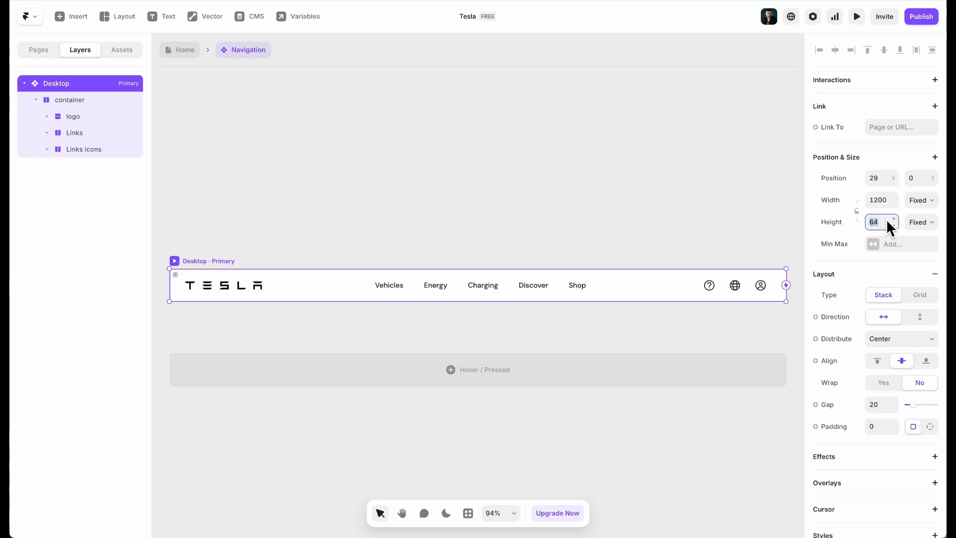
pyautogui.write('60')
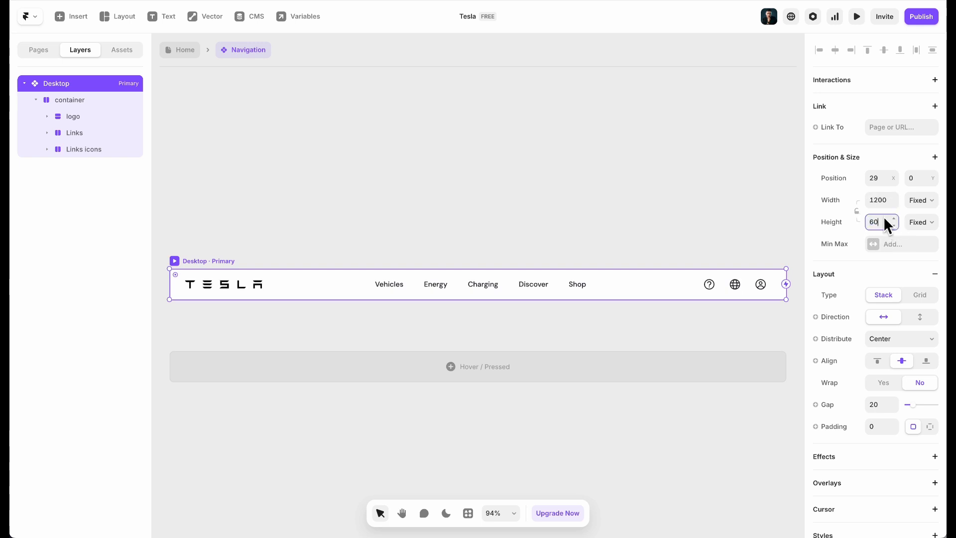
pyautogui.write('50')
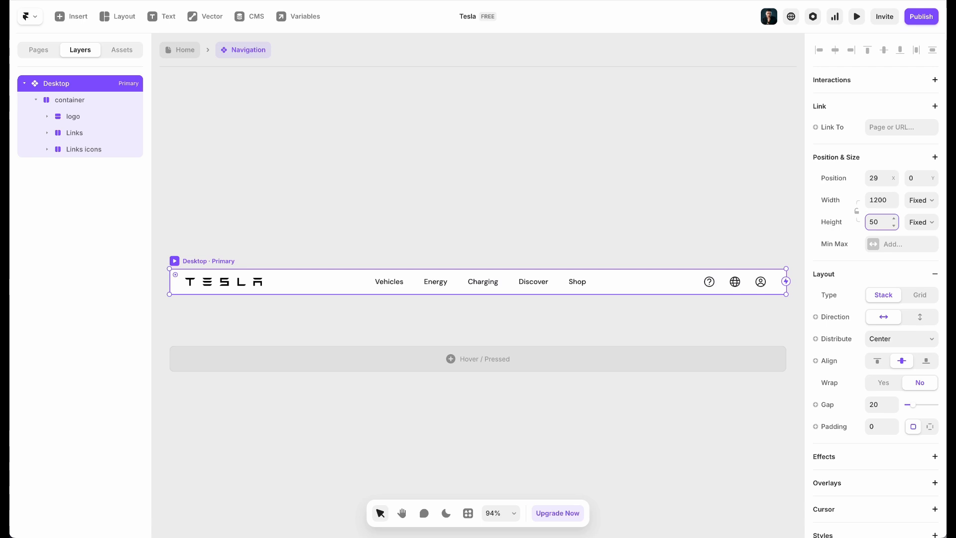
pyautogui.write('60')
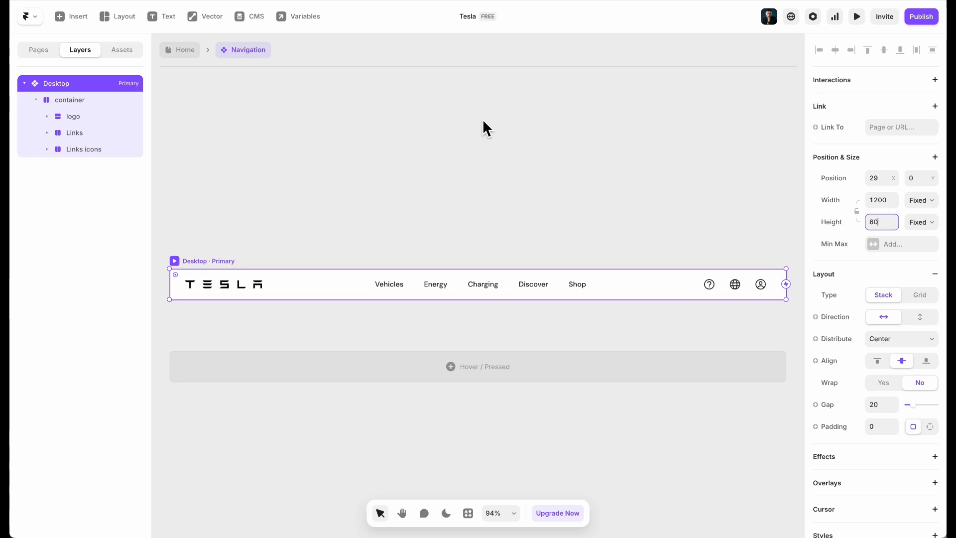
# Reopen the Navigation component from the Home page to review the Desktop frame
pyautogui.click(174, 50)
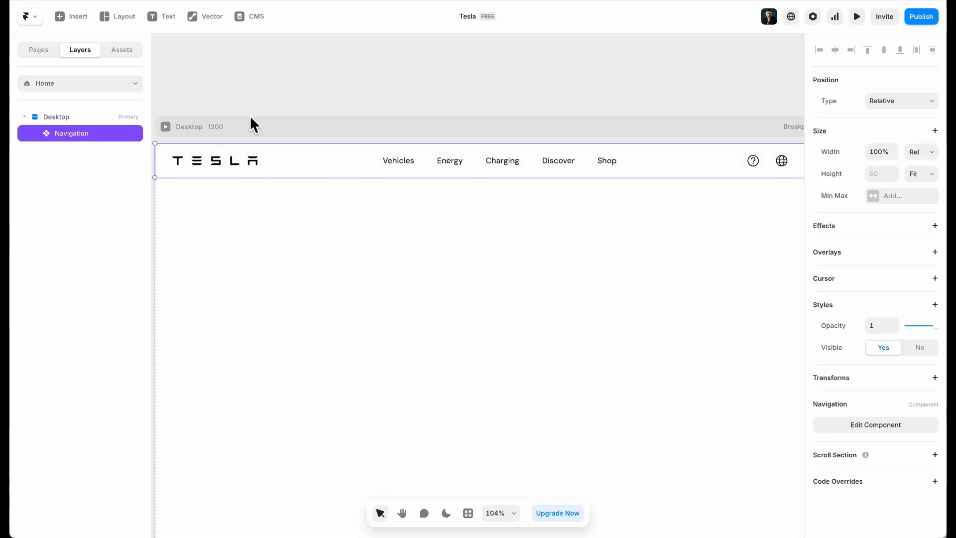
pyautogui.click(357, 216)
pyautogui.click(347, 168)
pyautogui.doubleClick(265, 169)
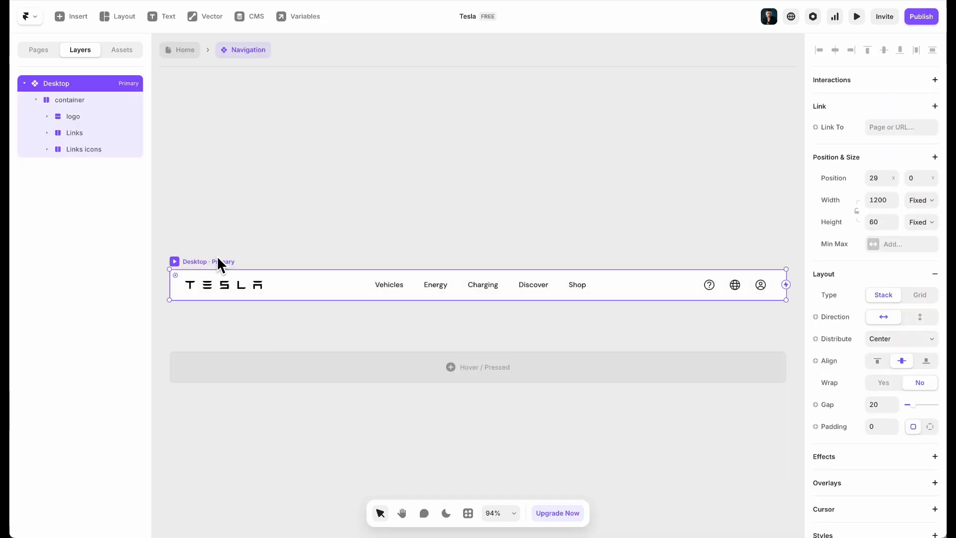
pyautogui.scroll(-7, 906, 357)
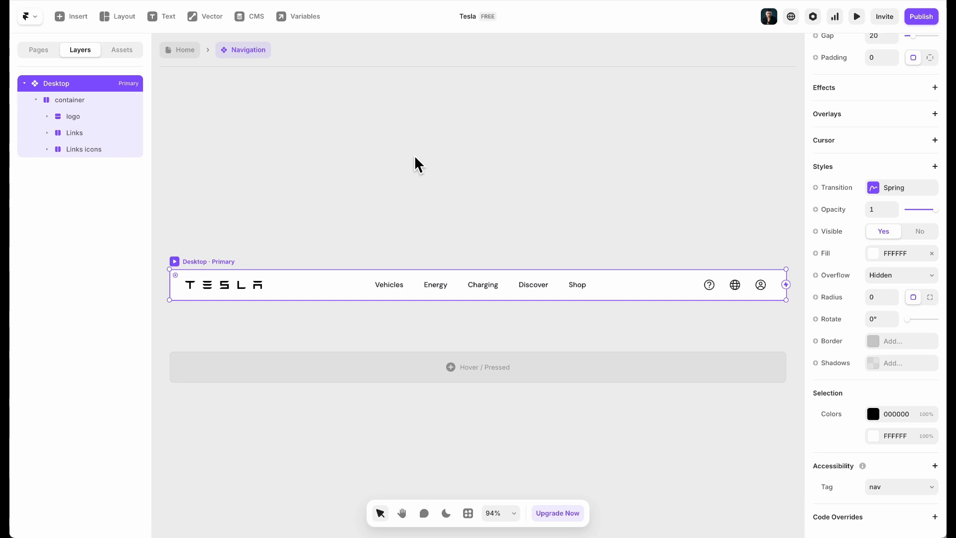
pyautogui.click(264, 140)
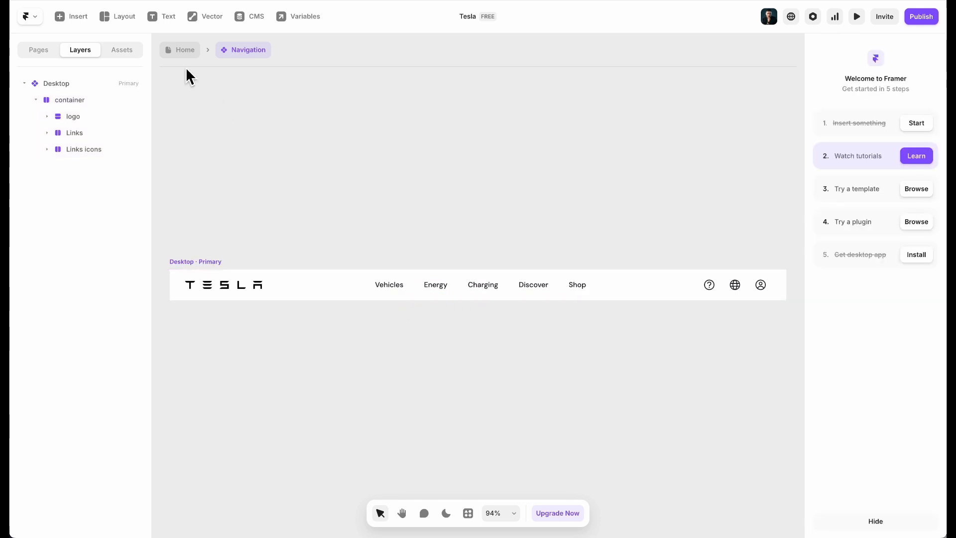
# On the Home page, set the Navigation instance's Width to Fill (1fr)
pyautogui.click(191, 52)
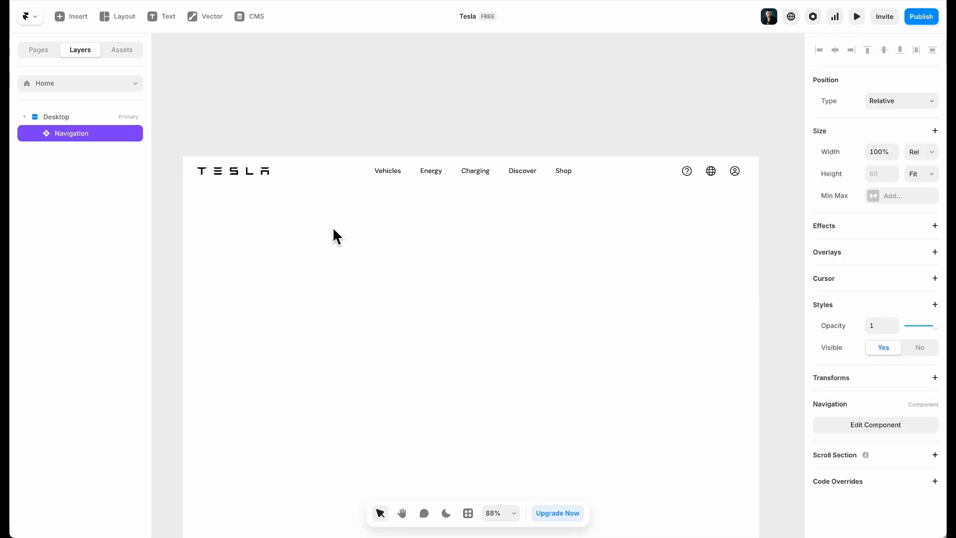
pyautogui.scroll(-5, 333, 227)
pyautogui.hscroll(-1, 331, 229)
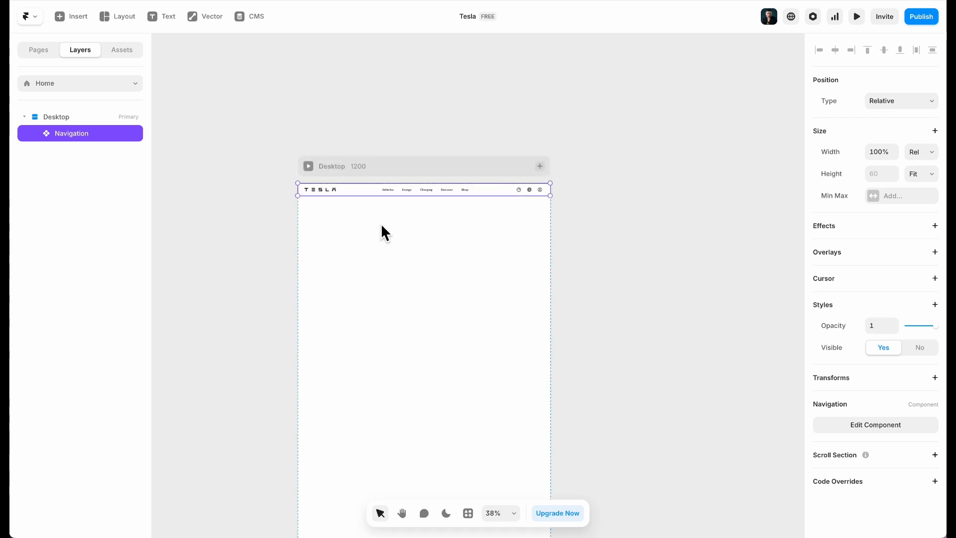
pyautogui.scroll(5, 299, 225)
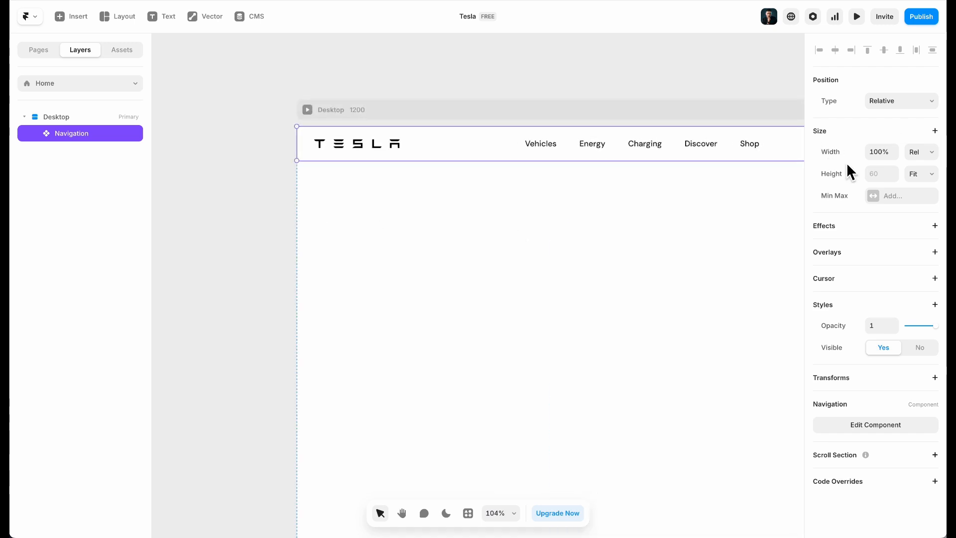
pyautogui.click(926, 155)
pyautogui.click(915, 168)
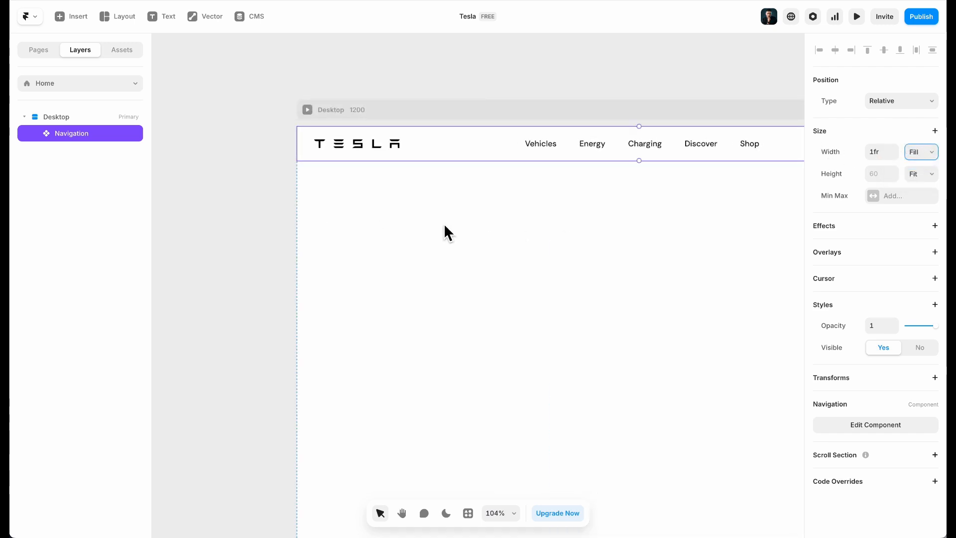
pyautogui.click(444, 223)
pyautogui.scroll(-3, 444, 224)
pyautogui.scroll(-3, 444, 224)
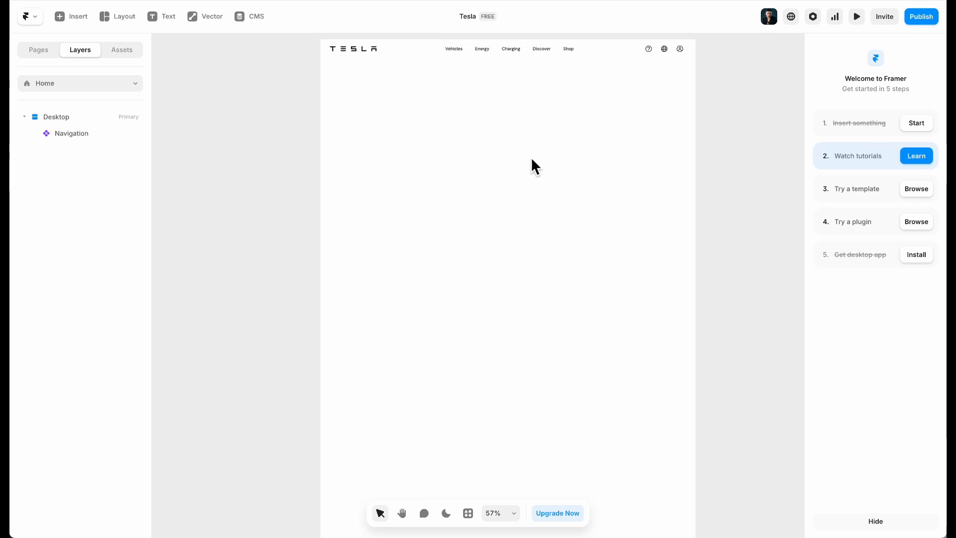
# Preview the Home page and compare its navigation bar with the live Tesla site
pyautogui.click(848, 20)
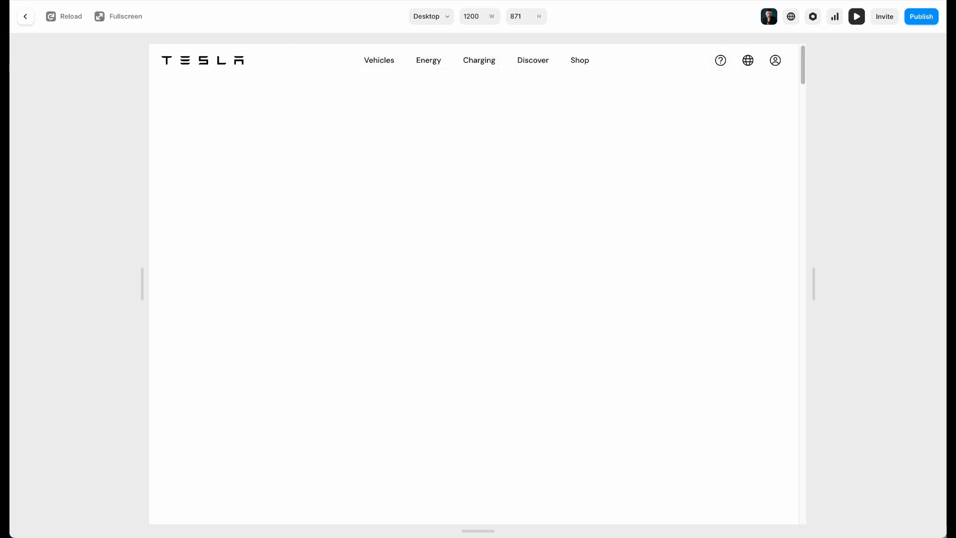
pyautogui.click(407, 119)
pyautogui.click(115, 1)
pyautogui.scroll(2, 145, 192)
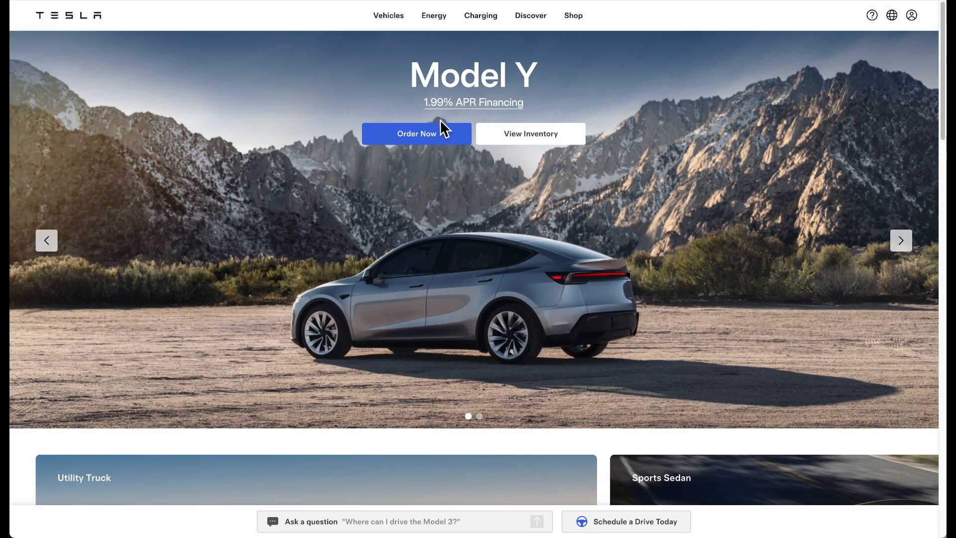
pyautogui.click(82, 1)
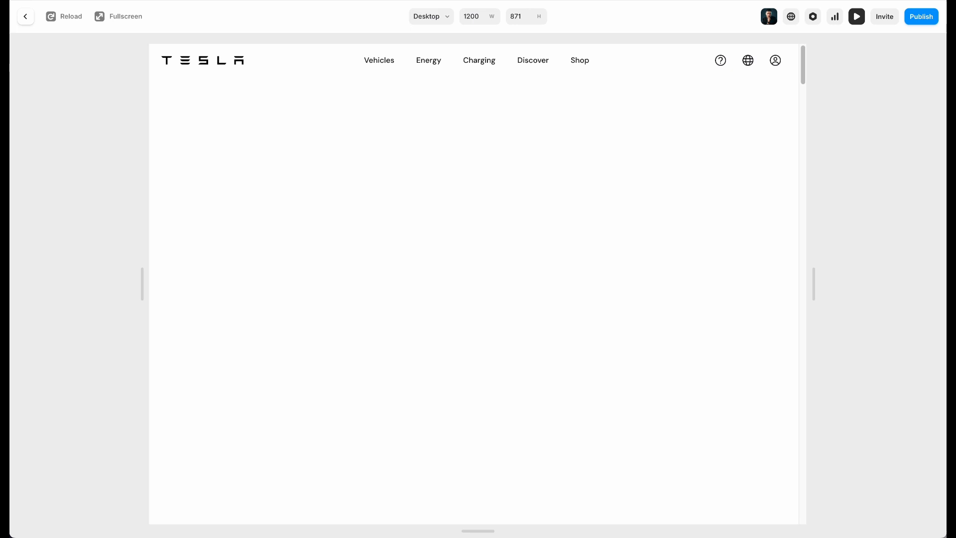
# Return to the editor and flip the Tesla hero carousel to Model 3 and back to Model Y
pyautogui.click(30, 17)
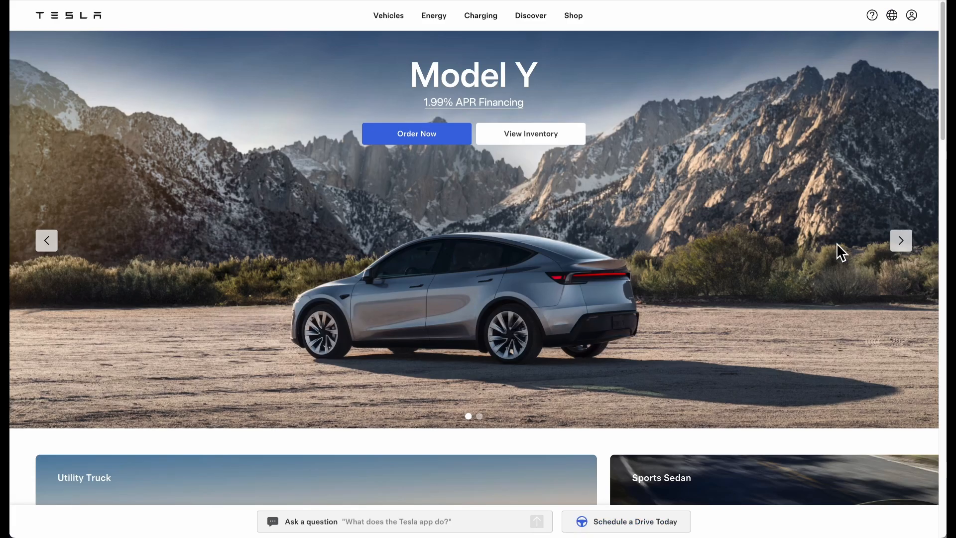
pyautogui.click(902, 244)
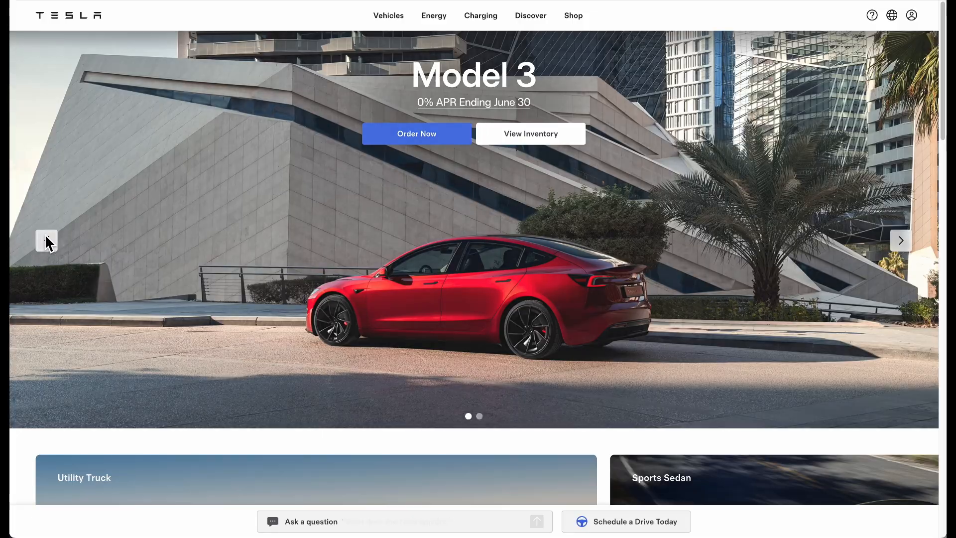
pyautogui.click(45, 240)
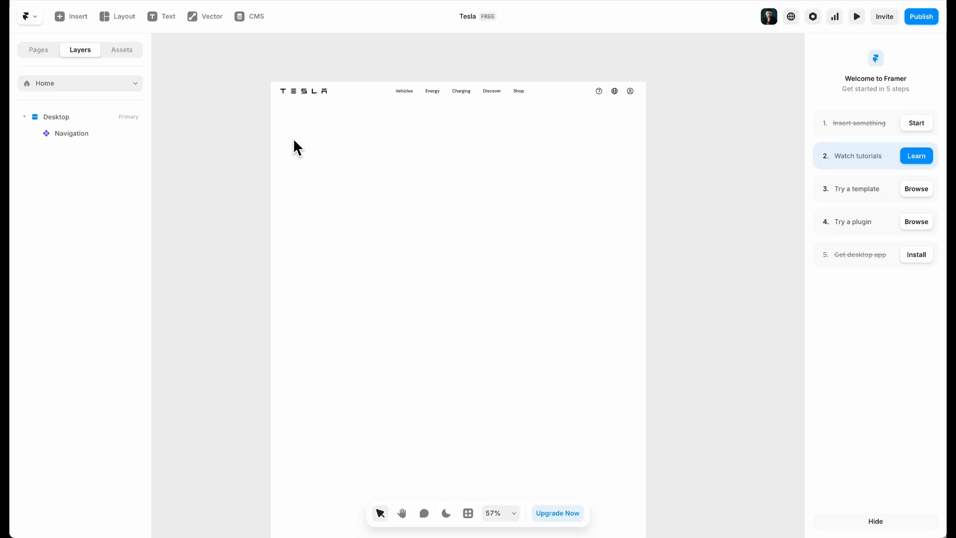
# Draw a frame below the navigation and set its Width to Fill
pyautogui.press('f')
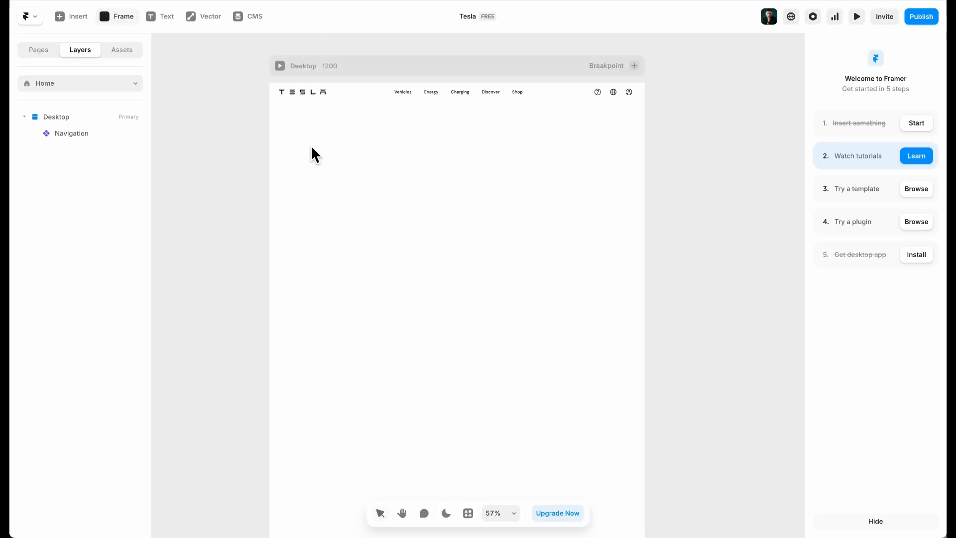
pyautogui.moveTo(293, 115); pyautogui.dragTo(513, 233)
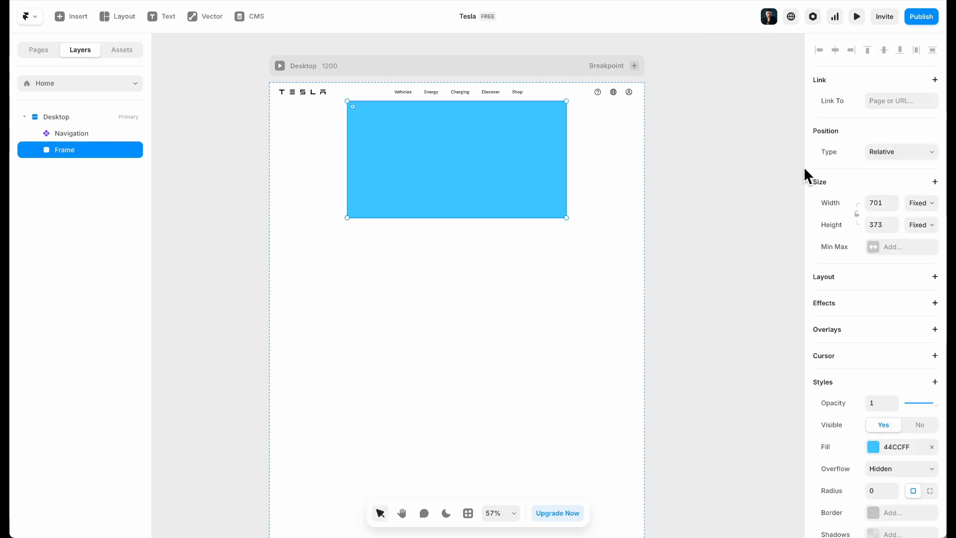
pyautogui.click(922, 203)
pyautogui.click(914, 228)
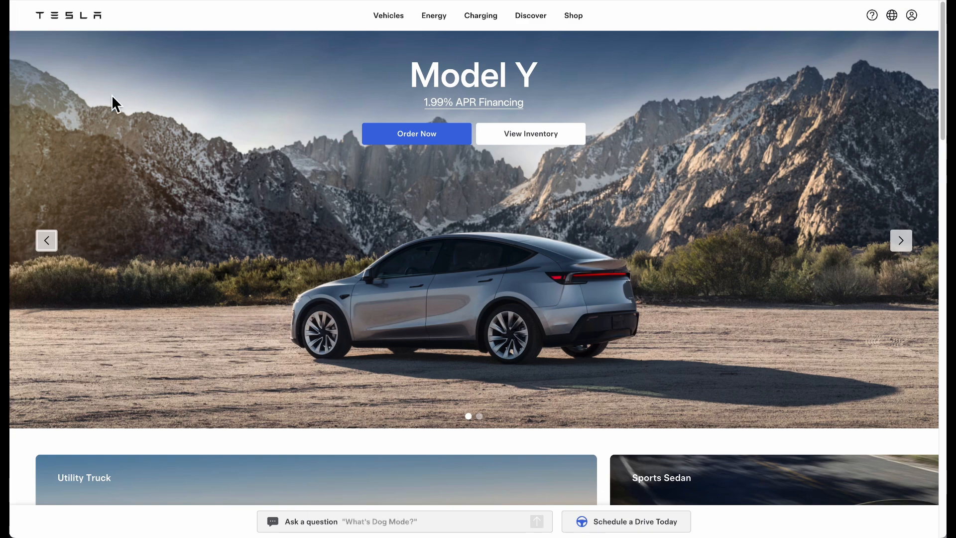
pyautogui.rightClick(233, 136)
# Inspect the Model Y hero image in Chrome developer tools and scroll up through the DOM tree
pyautogui.click(239, 262)
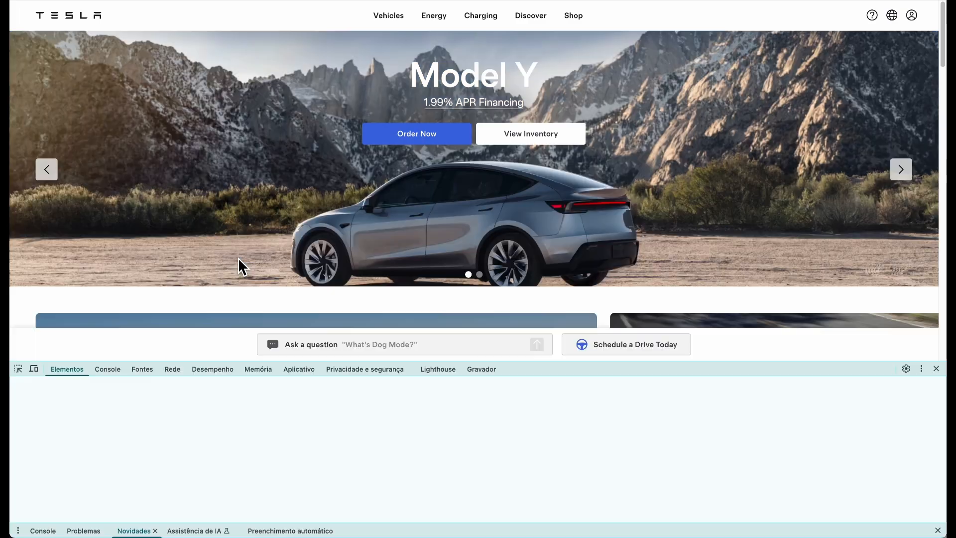
pyautogui.click(18, 368)
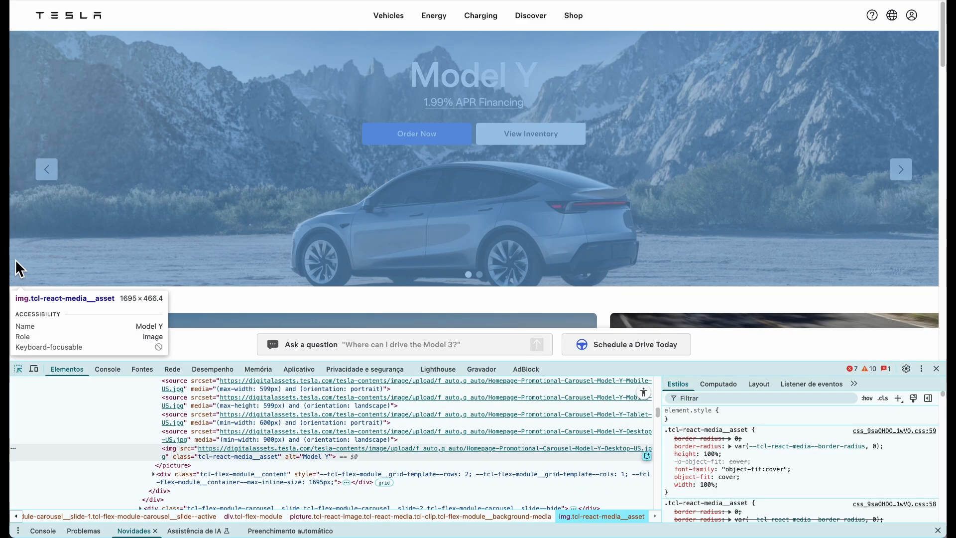
pyautogui.click(15, 259)
pyautogui.scroll(3, 244, 452)
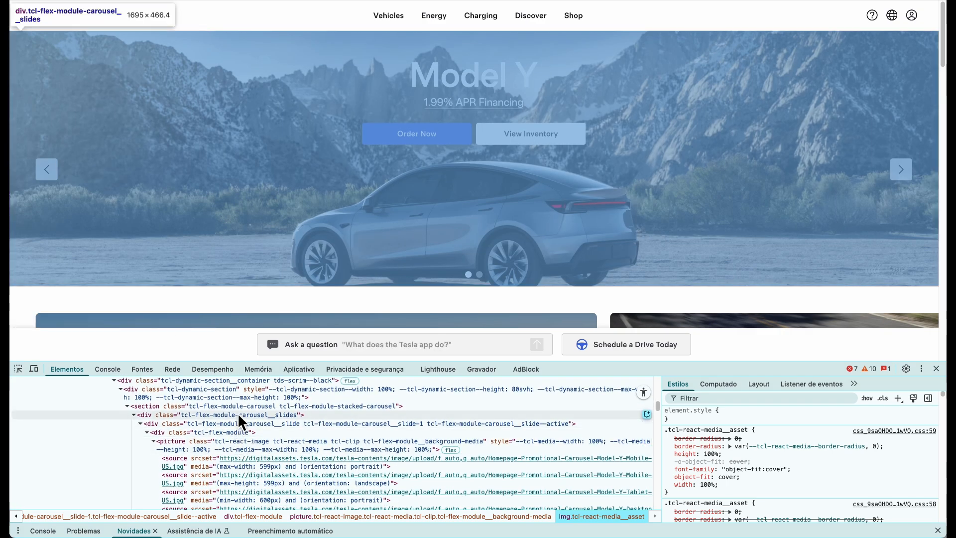
pyautogui.scroll(1, 241, 401)
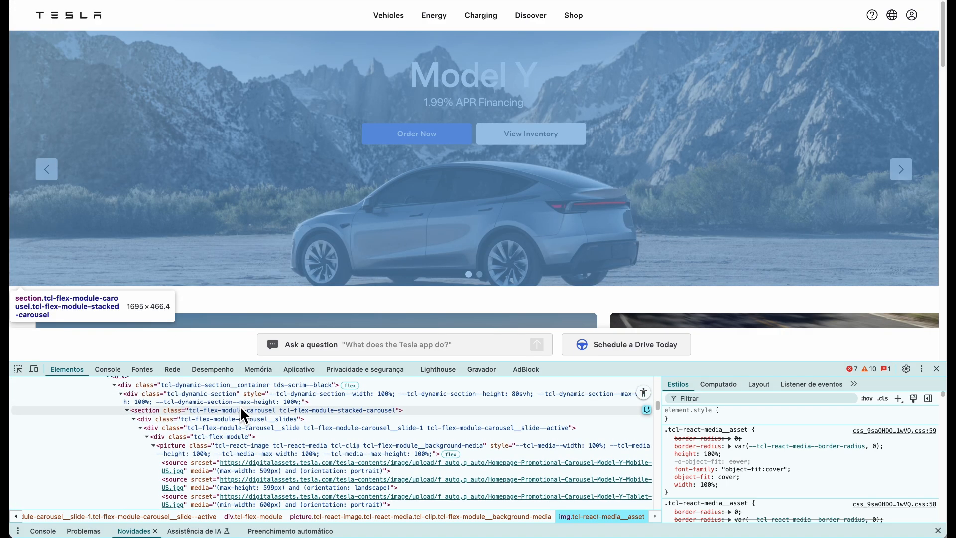
pyautogui.scroll(3, 236, 407)
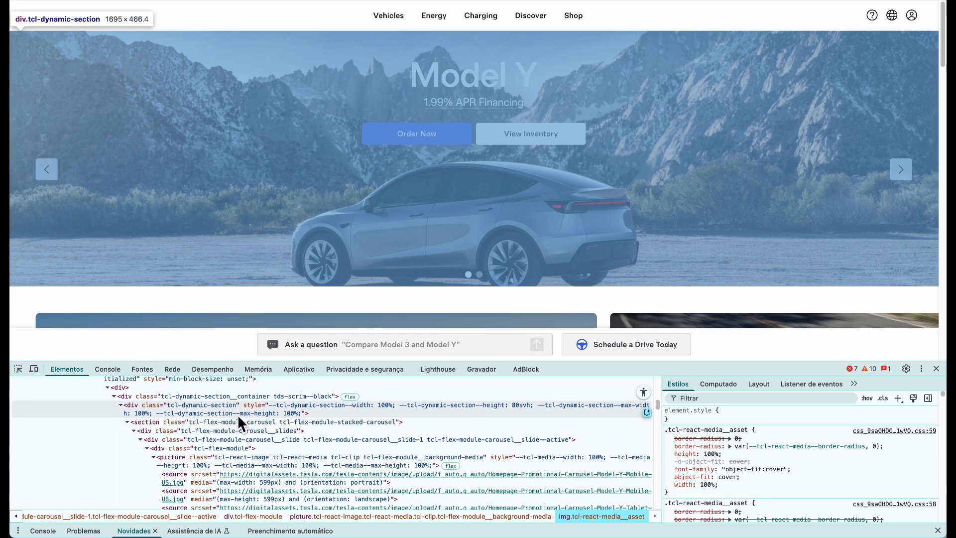
pyautogui.scroll(3, 236, 408)
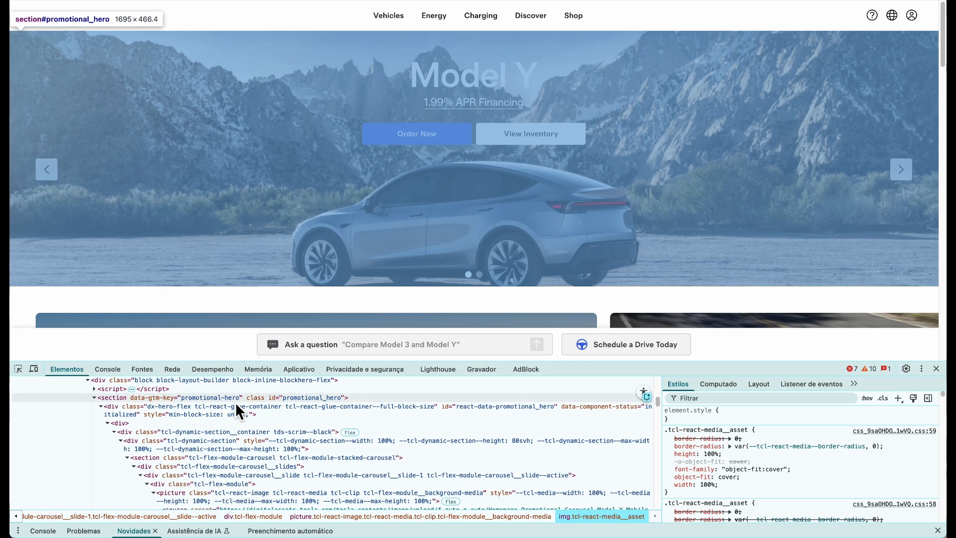
pyautogui.scroll(6, 235, 404)
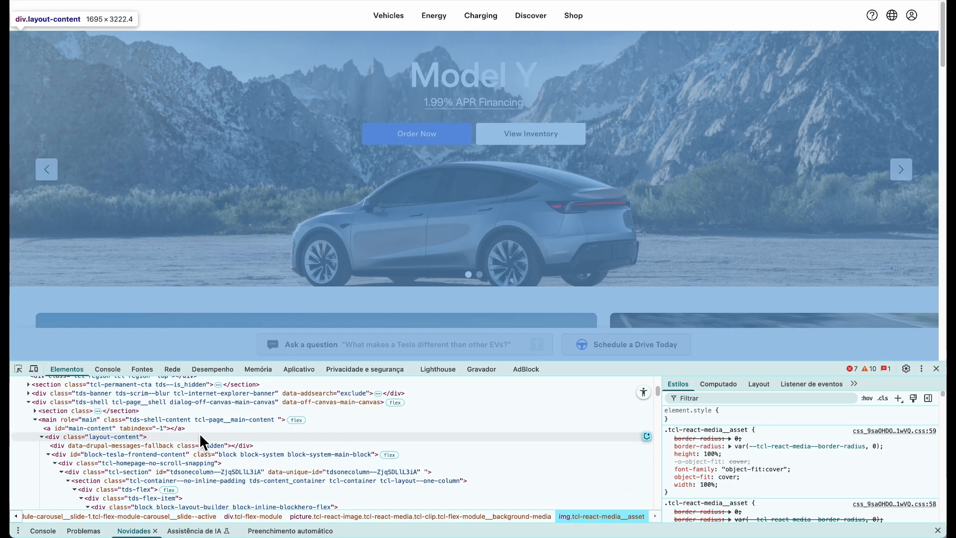
pyautogui.scroll(1, 201, 421)
pyautogui.scroll(4, 201, 419)
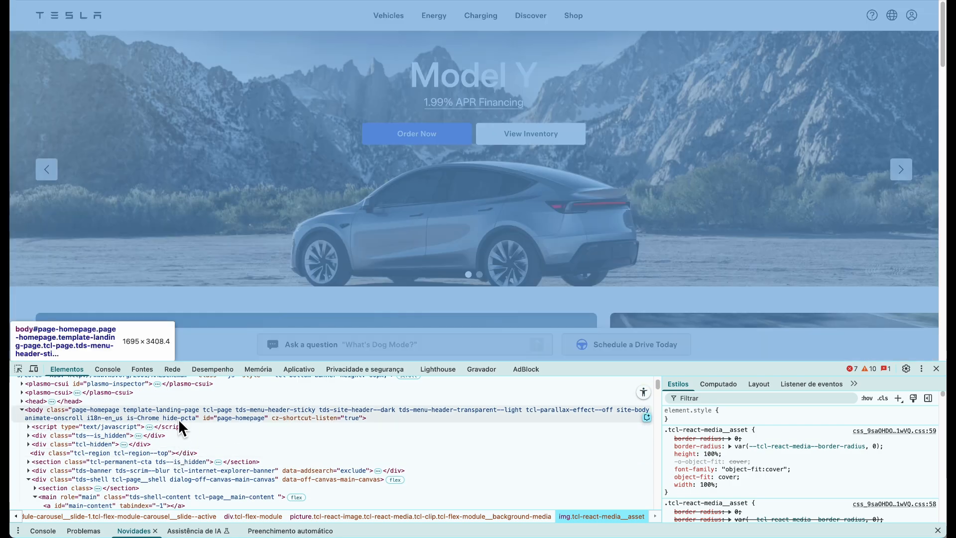
pyautogui.scroll(2, 184, 411)
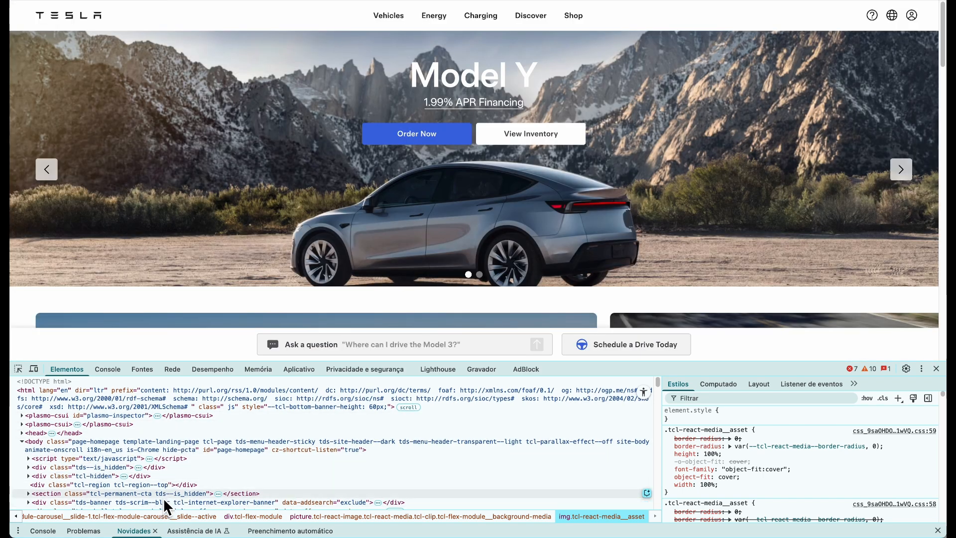
pyautogui.scroll(-3, 164, 485)
# Select the main and div.layout-content elements in the DOM tree
pyautogui.click(169, 468)
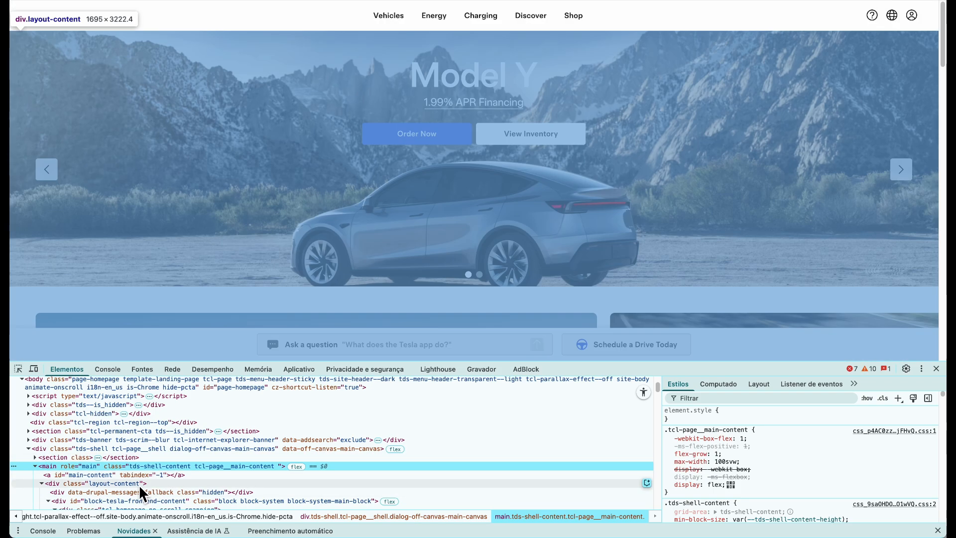
pyautogui.click(139, 486)
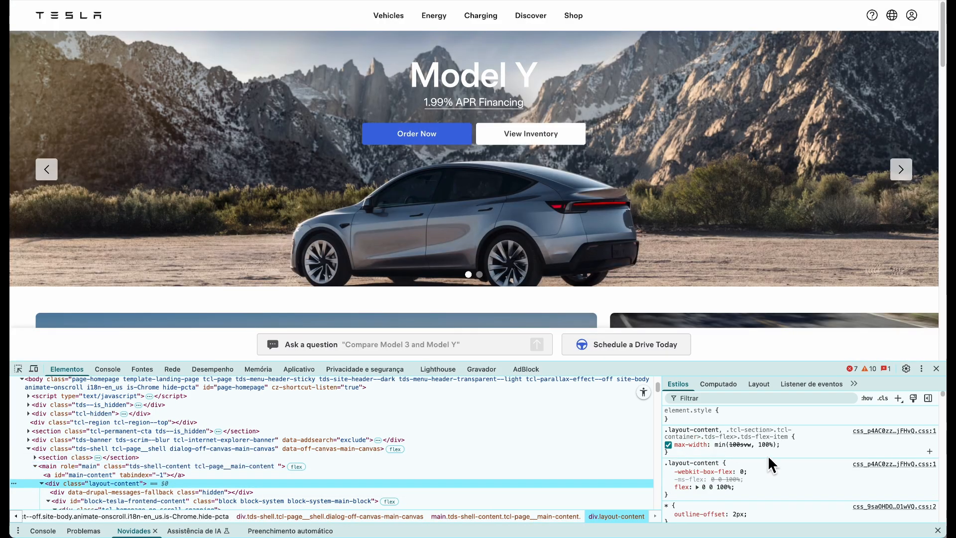
pyautogui.scroll(-5, 773, 462)
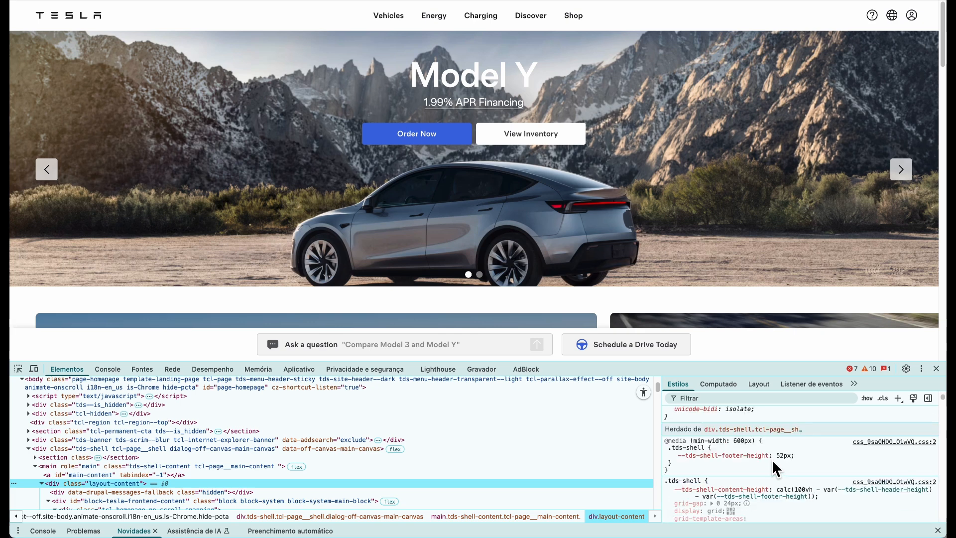
pyautogui.scroll(-3, 773, 455)
# Set the frame's height to 650 and rename it 'section 1'
pyautogui.click(935, 369)
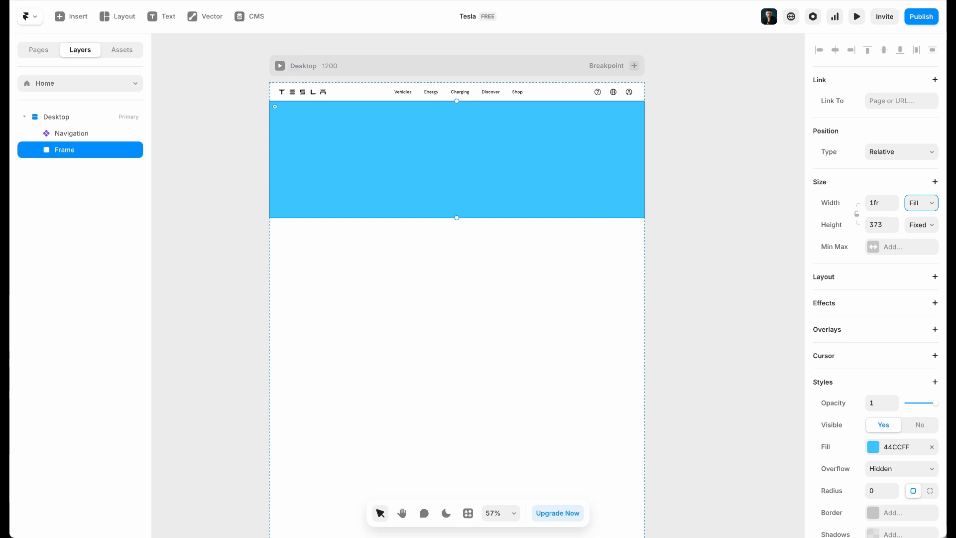
pyautogui.click(875, 225)
pyautogui.write('700')
pyautogui.press('Return')
pyautogui.click(885, 231)
pyautogui.write('650')
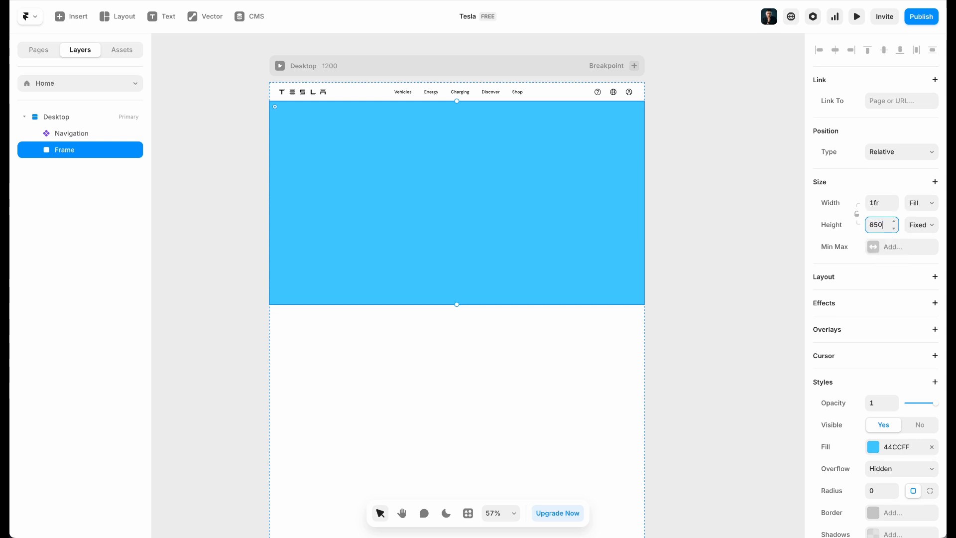
pyautogui.doubleClick(62, 155)
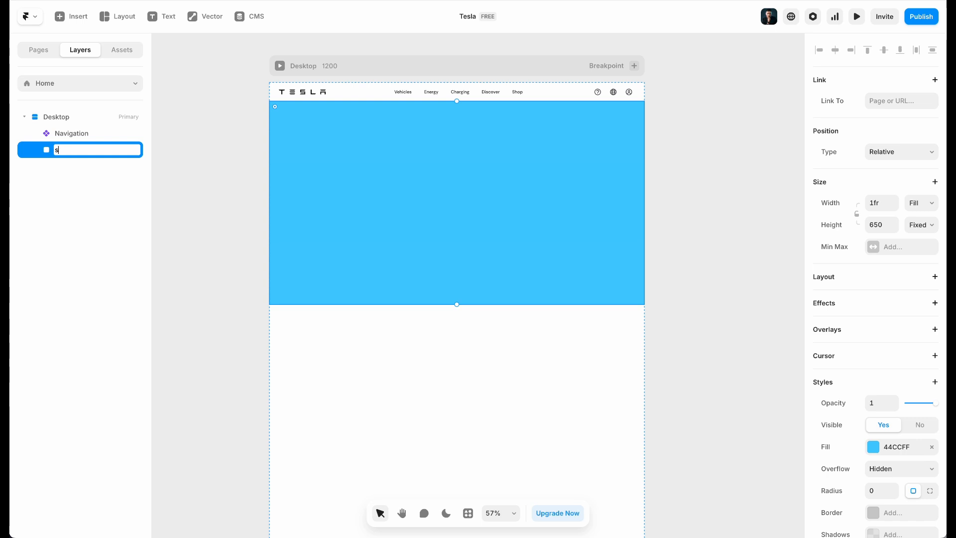
pyautogui.write('section 1')
pyautogui.press('Return')
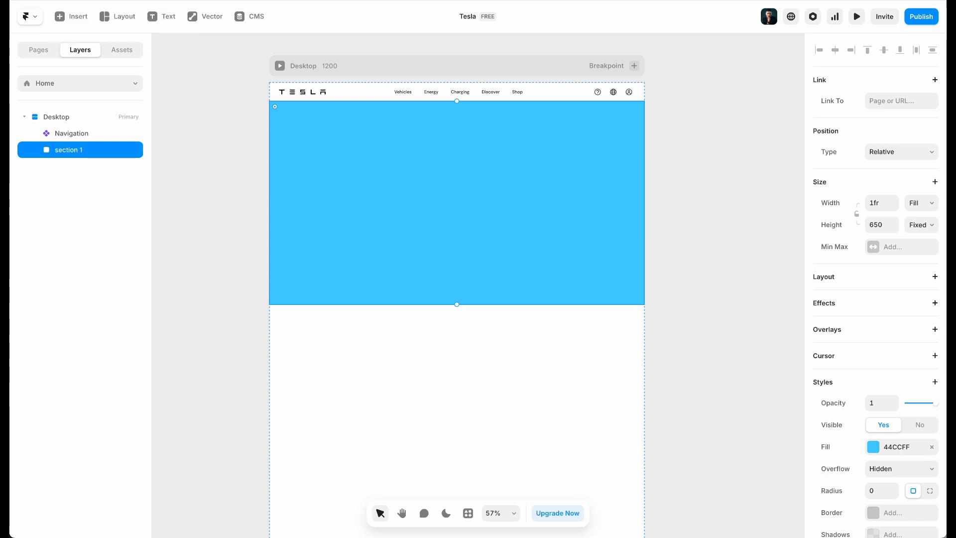
# Add an Accessibility Tag of section to section 1
pyautogui.scroll(-3, 883, 215)
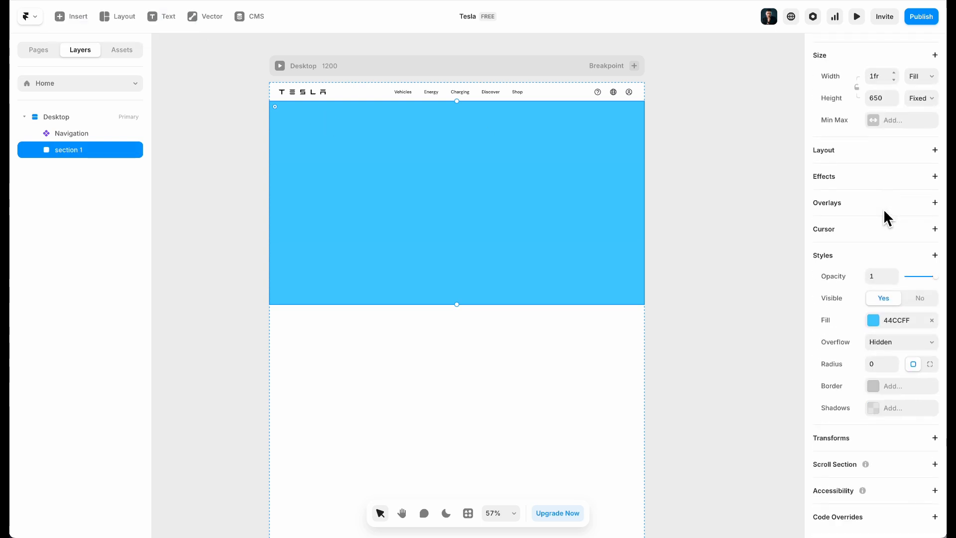
pyautogui.click(832, 491)
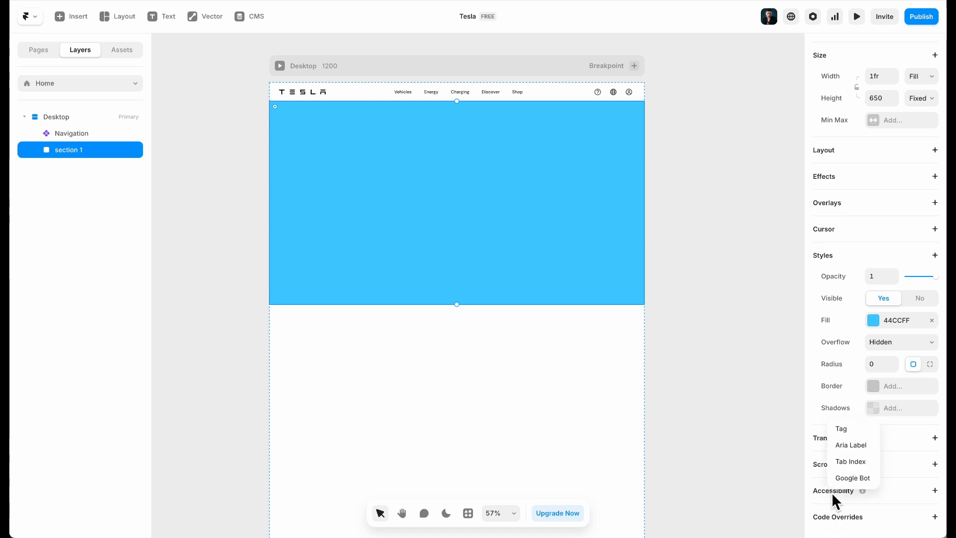
pyautogui.click(841, 430)
pyautogui.click(897, 510)
pyautogui.scroll(-3, 896, 499)
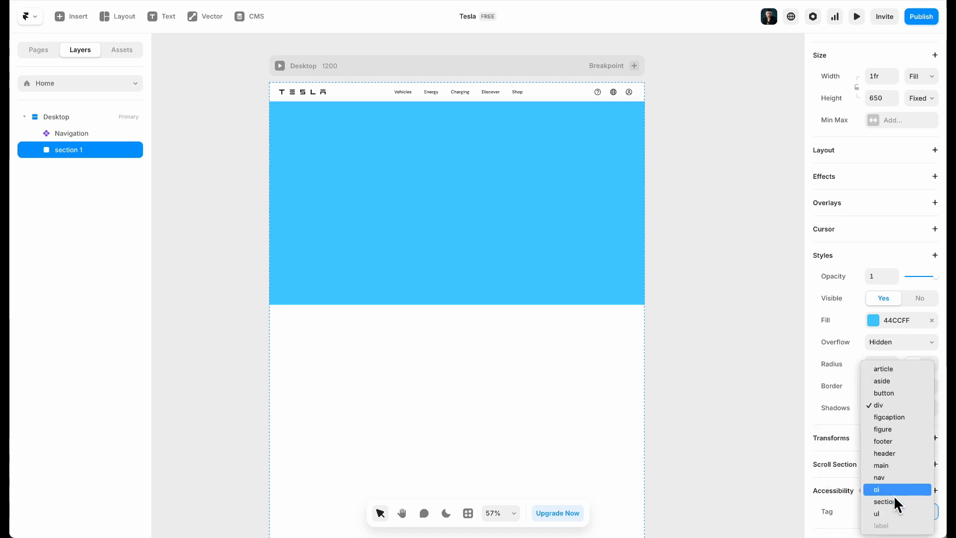
pyautogui.click(891, 501)
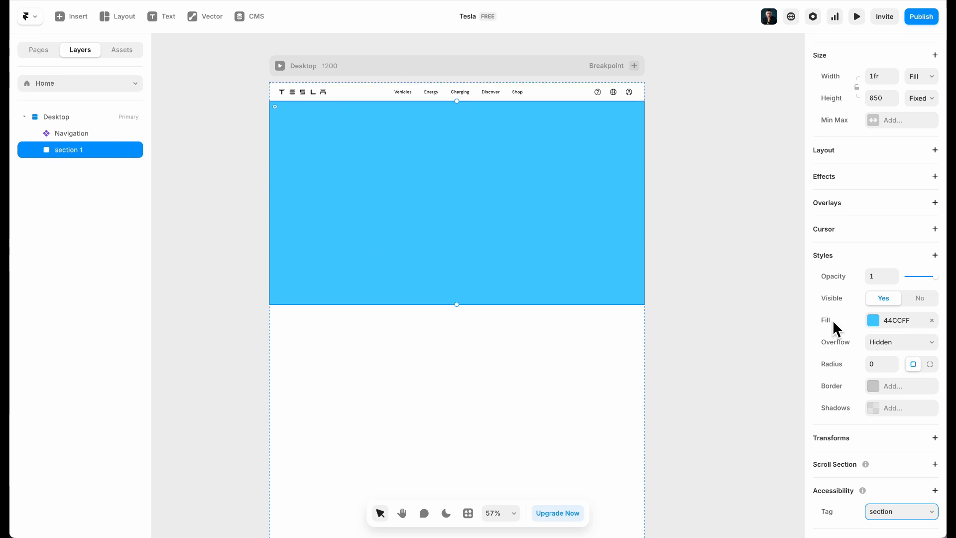
# Remove section 1's blue fill
pyautogui.click(931, 321)
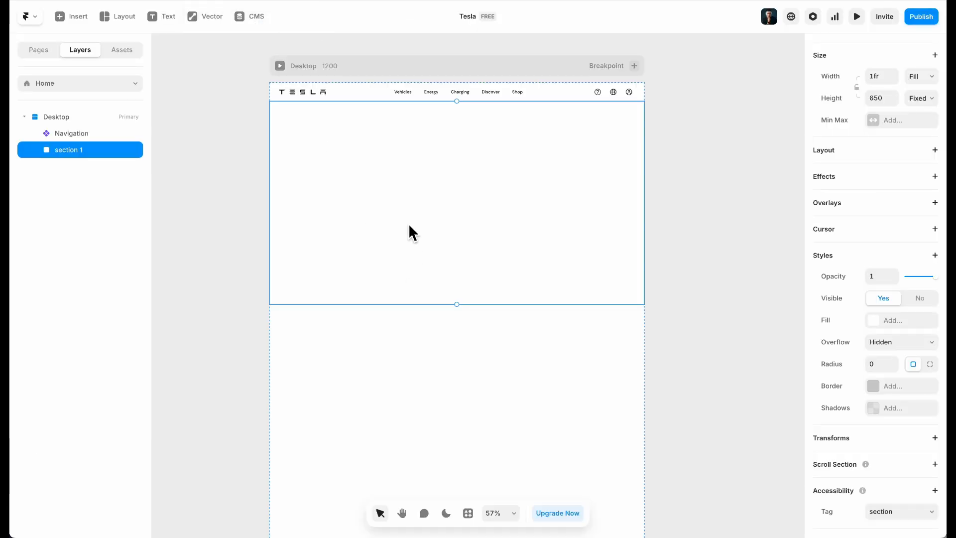
pyautogui.hscroll(-3, 409, 226)
pyautogui.hscroll(2, 569, 193)
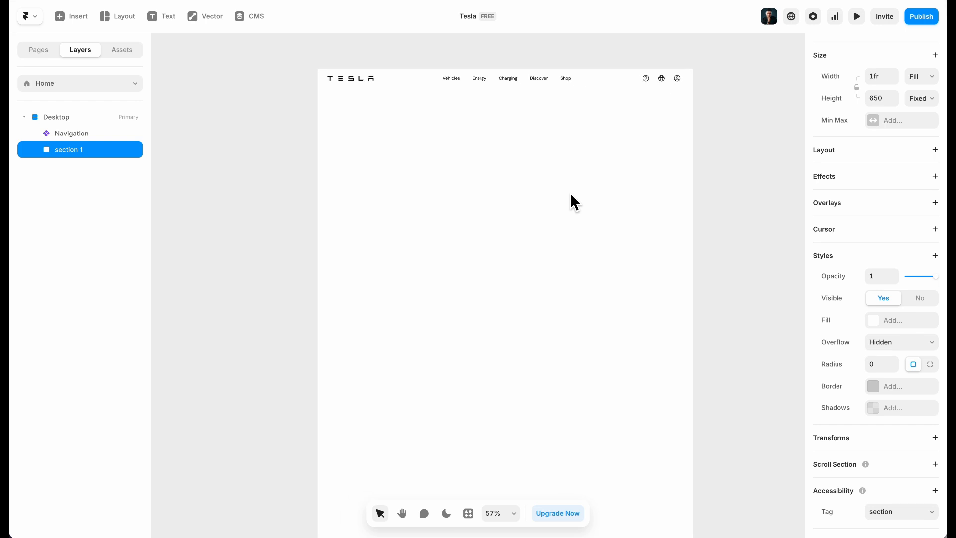
pyautogui.hscroll(1, 433, 196)
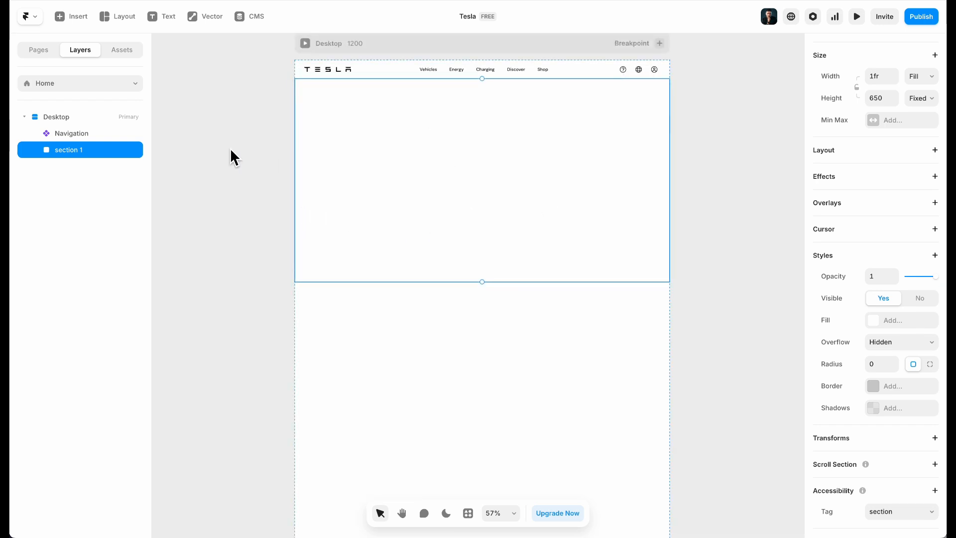
# Give section 1 a stack layout and insert a Slideshow set to Fill width and height
pyautogui.click(874, 154)
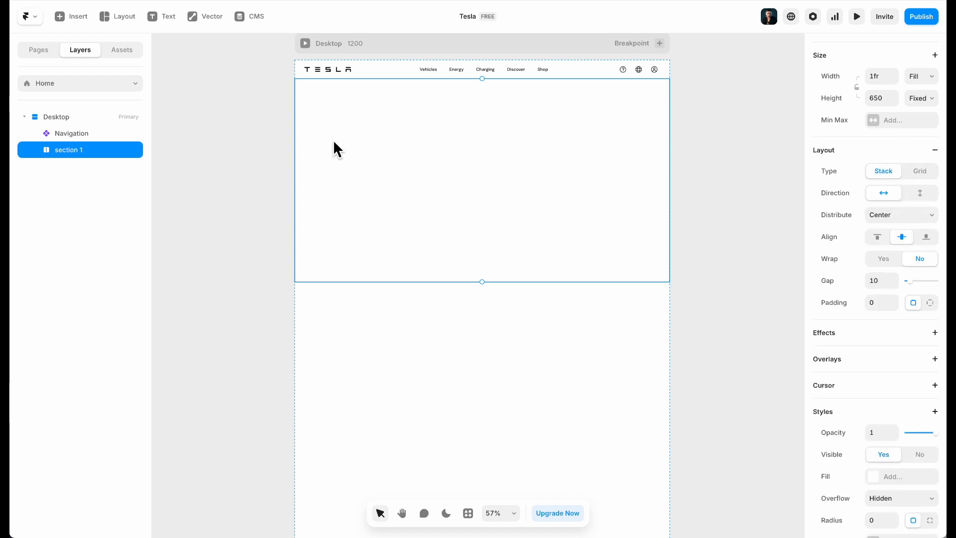
pyautogui.click(87, 27)
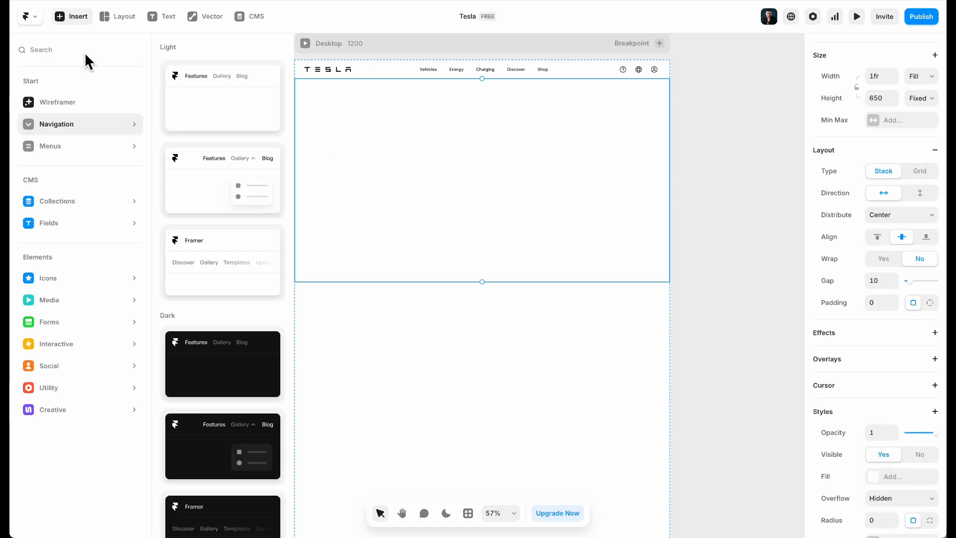
pyautogui.write('slide')
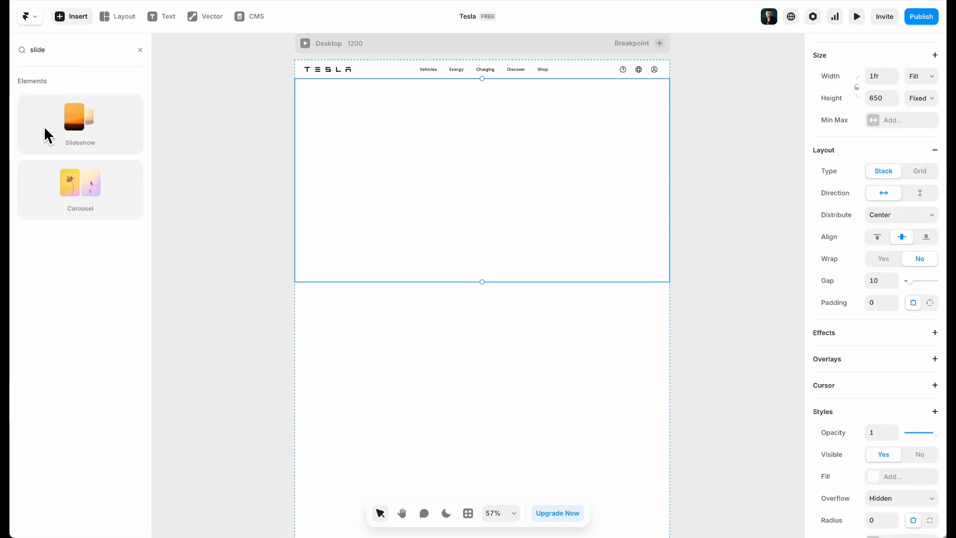
pyautogui.moveTo(73, 124); pyautogui.dragTo(463, 187)
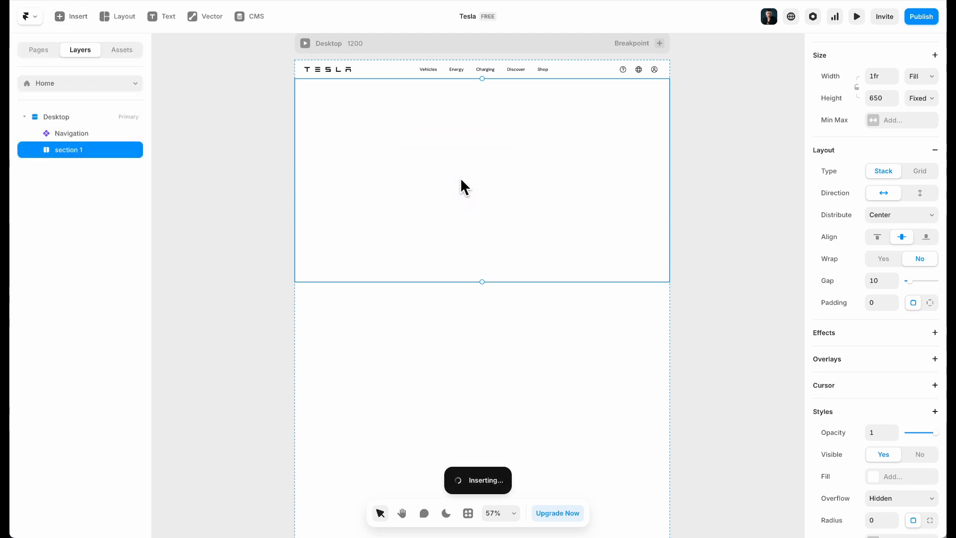
pyautogui.click(927, 152)
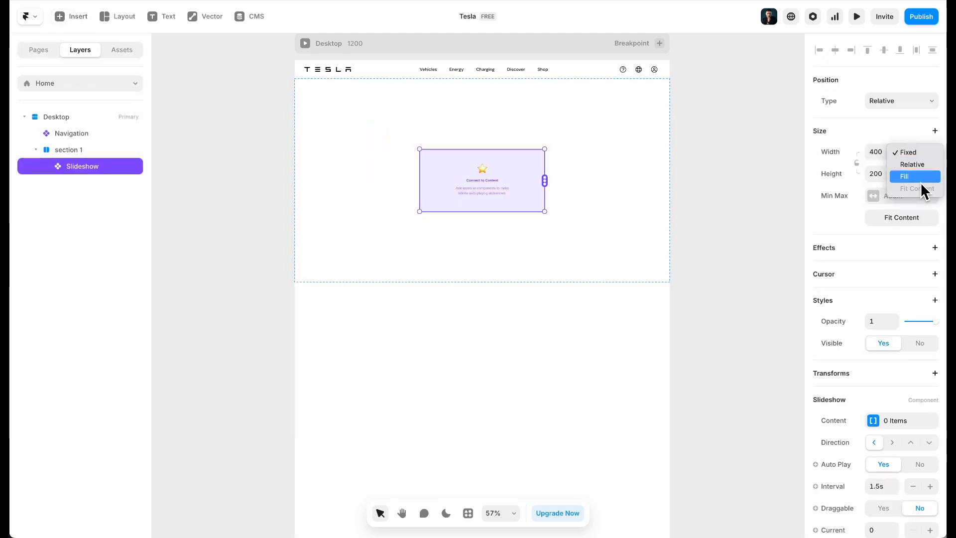
pyautogui.click(917, 181)
pyautogui.click(921, 175)
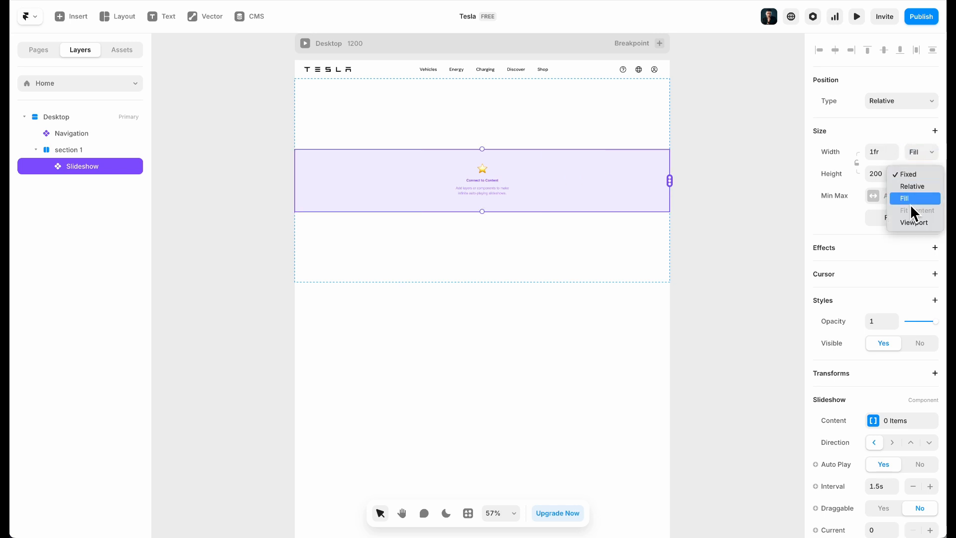
pyautogui.click(909, 203)
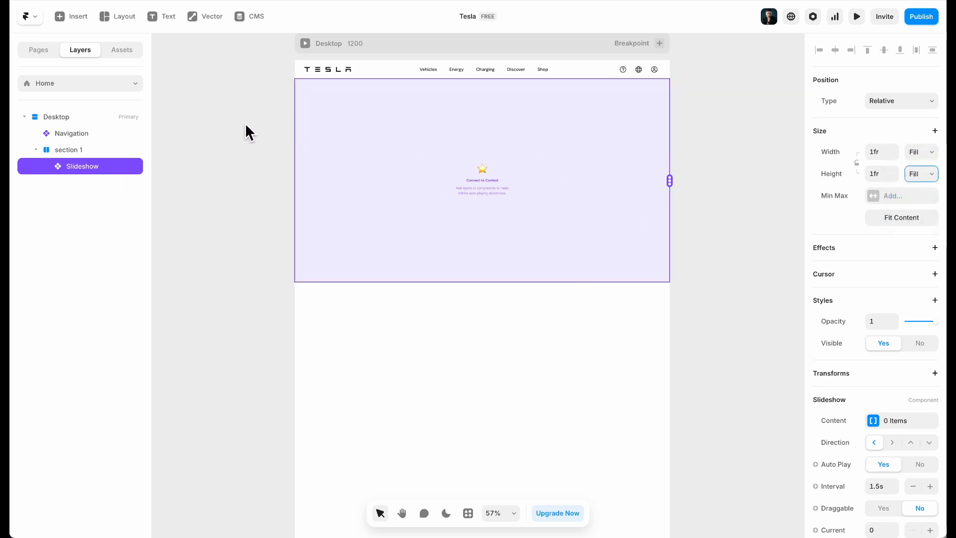
pyautogui.click(38, 153)
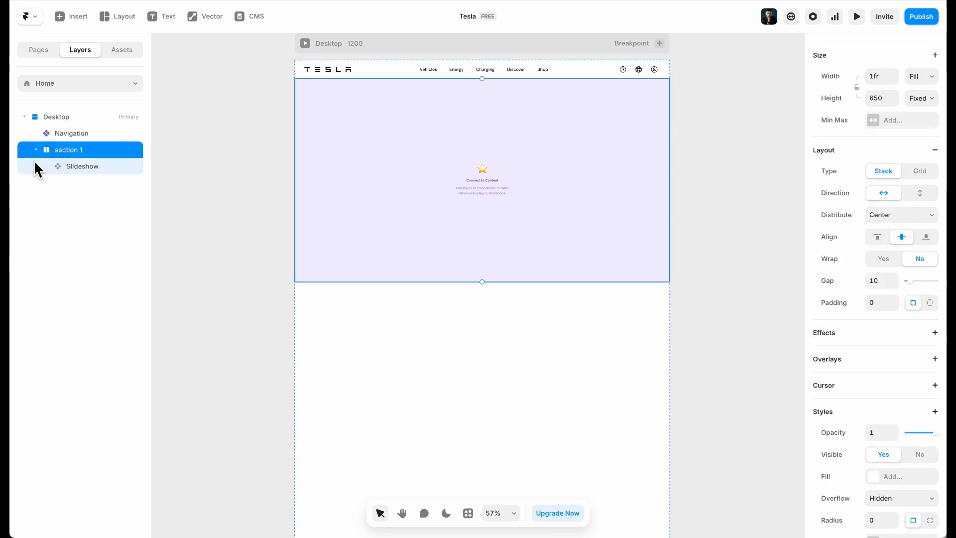
pyautogui.click(37, 150)
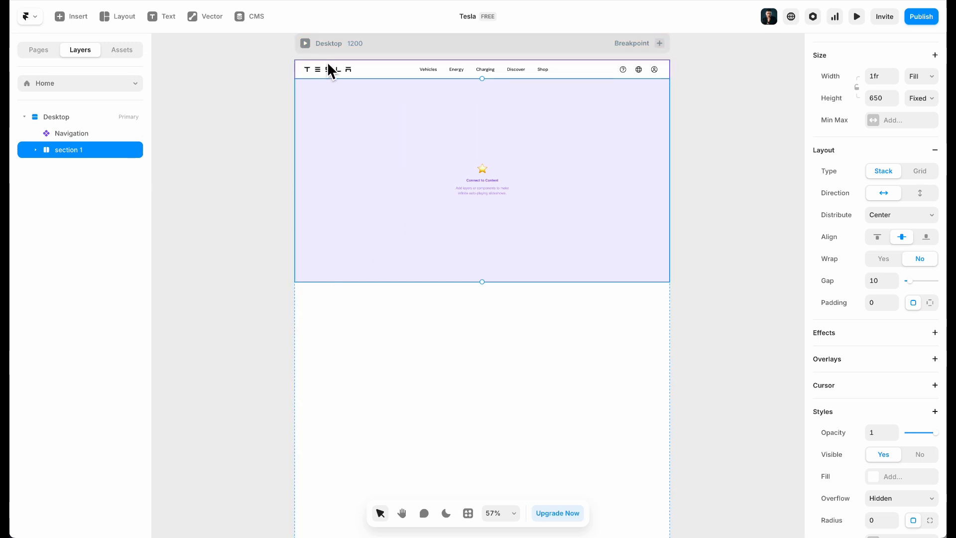
# Wrap section 1 in a stack named 'main' with the HTML tag main
pyautogui.rightClick(76, 150)
pyautogui.click(109, 482)
pyautogui.doubleClick(68, 155)
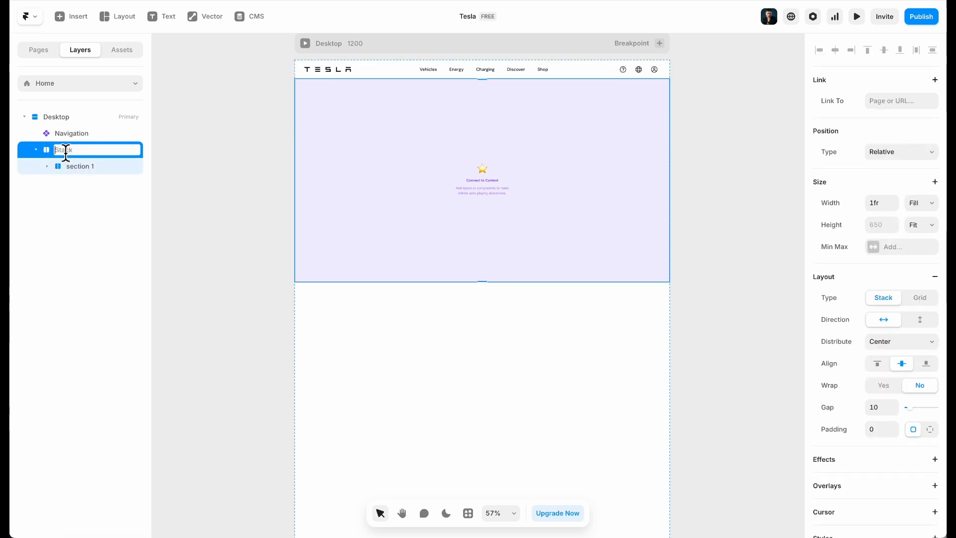
pyautogui.write('main')
pyautogui.press('Return')
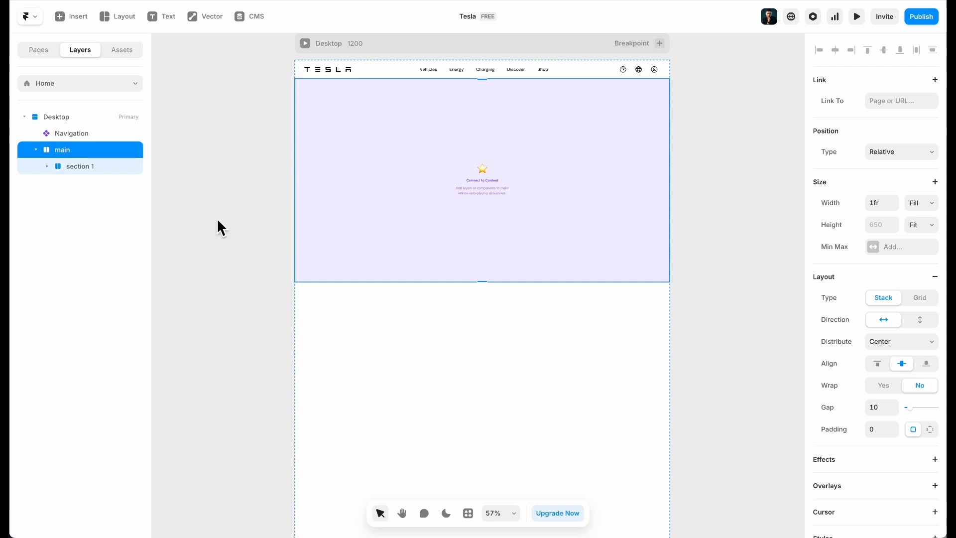
pyautogui.scroll(-5, 930, 277)
pyautogui.click(891, 490)
pyautogui.click(895, 422)
pyautogui.click(887, 507)
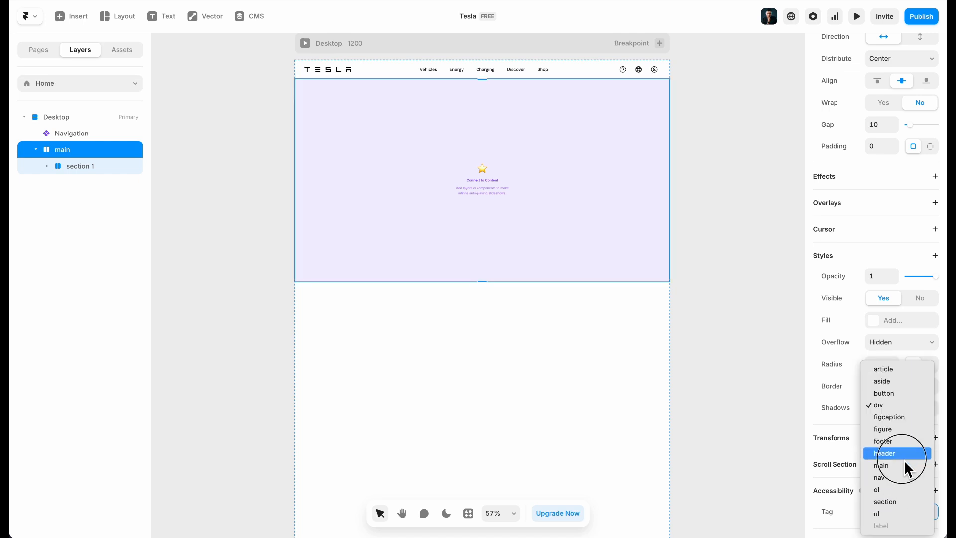
pyautogui.click(901, 465)
# Set main to vertical direction, Start distribution and a gap of 0
pyautogui.scroll(2, 921, 199)
pyautogui.scroll(3, 922, 173)
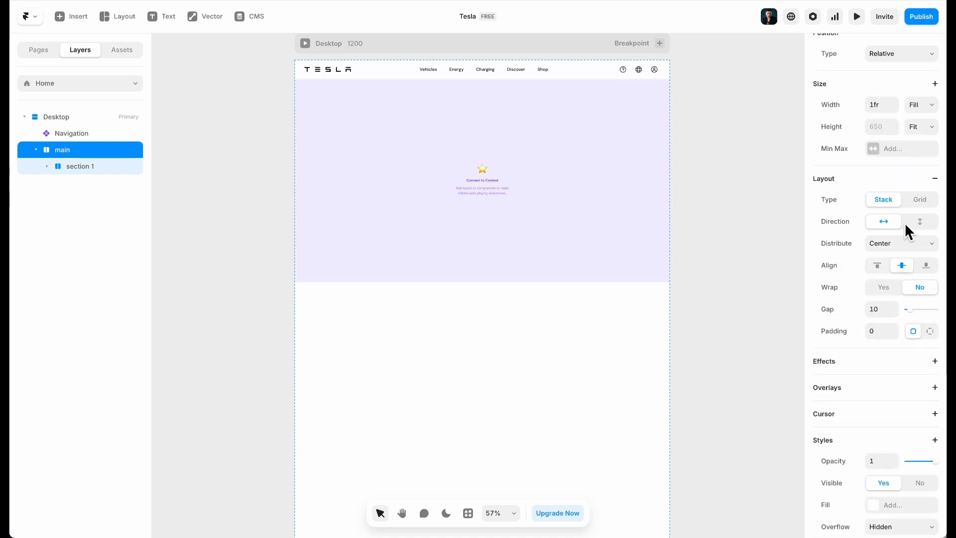
pyautogui.click(926, 223)
pyautogui.click(869, 243)
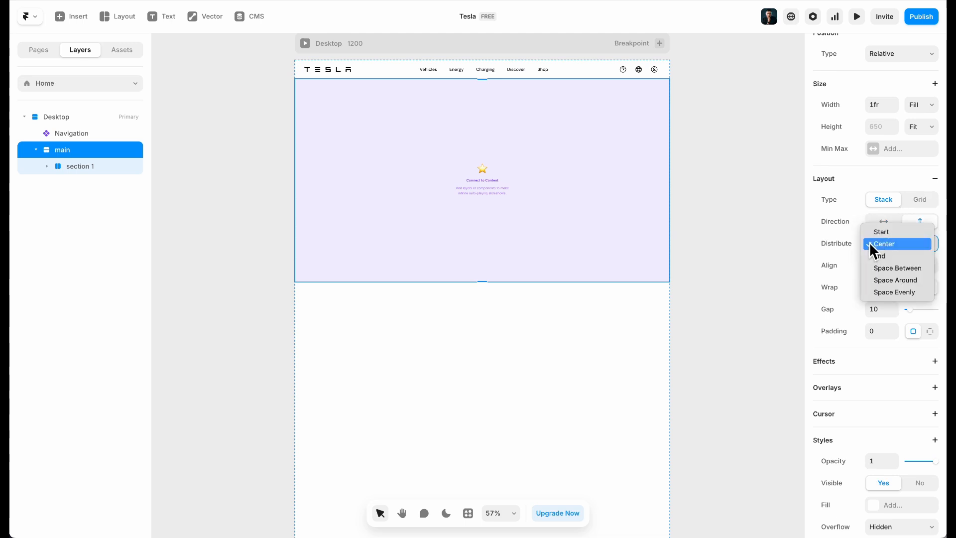
pyautogui.click(888, 233)
pyautogui.moveTo(912, 310); pyautogui.dragTo(844, 320)
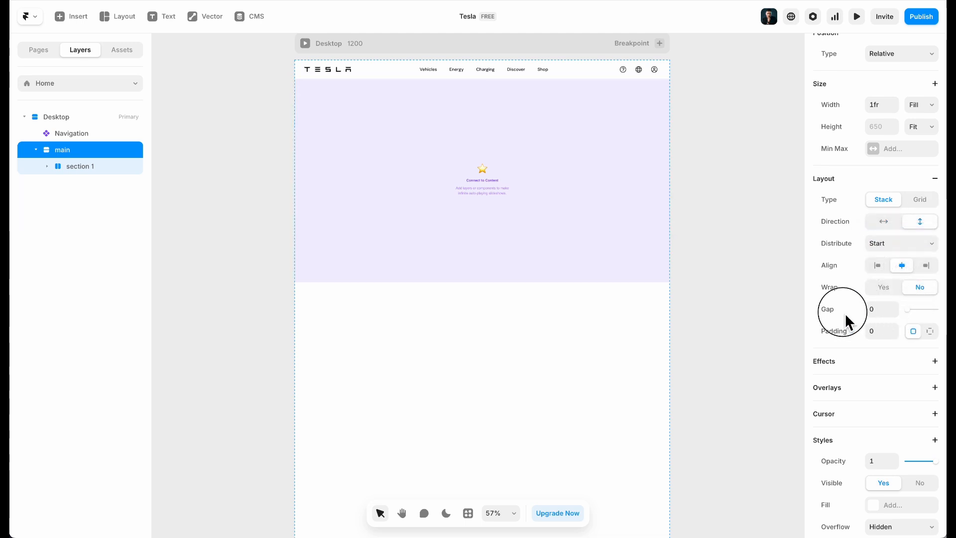
# Select the Slideshow, still empty with auto play every 1.5s
pyautogui.click(734, 204)
pyautogui.click(474, 200)
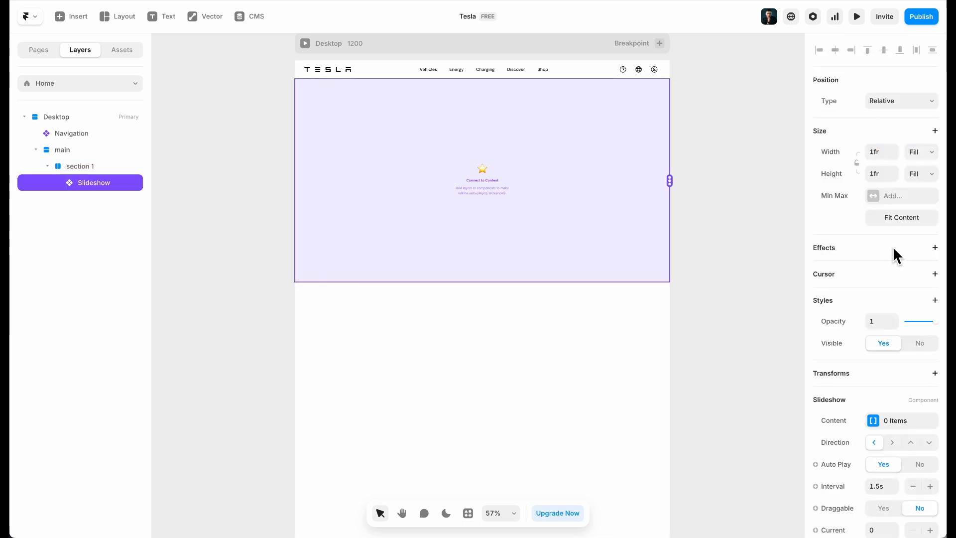
pyautogui.scroll(-6, 899, 233)
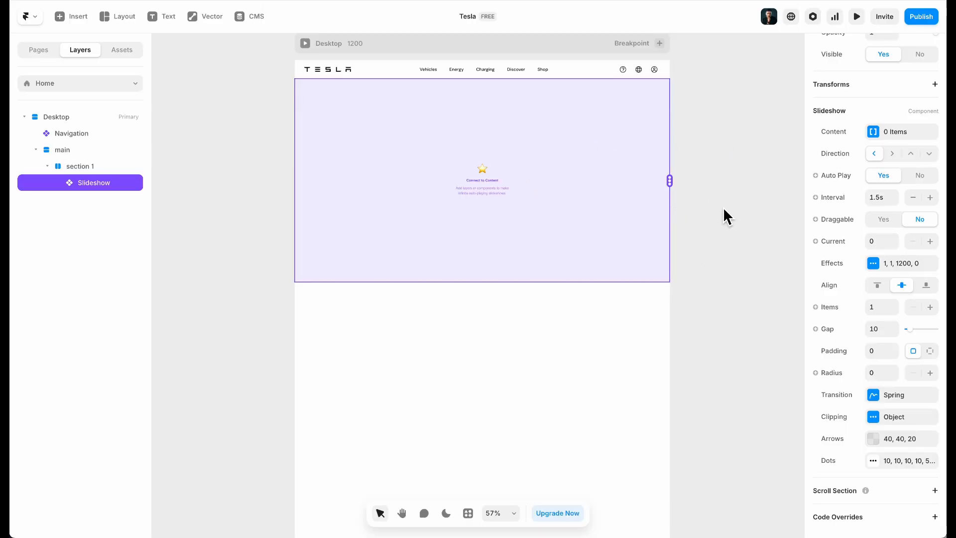
pyautogui.hscroll(5, 722, 207)
pyautogui.hscroll(-10, 723, 207)
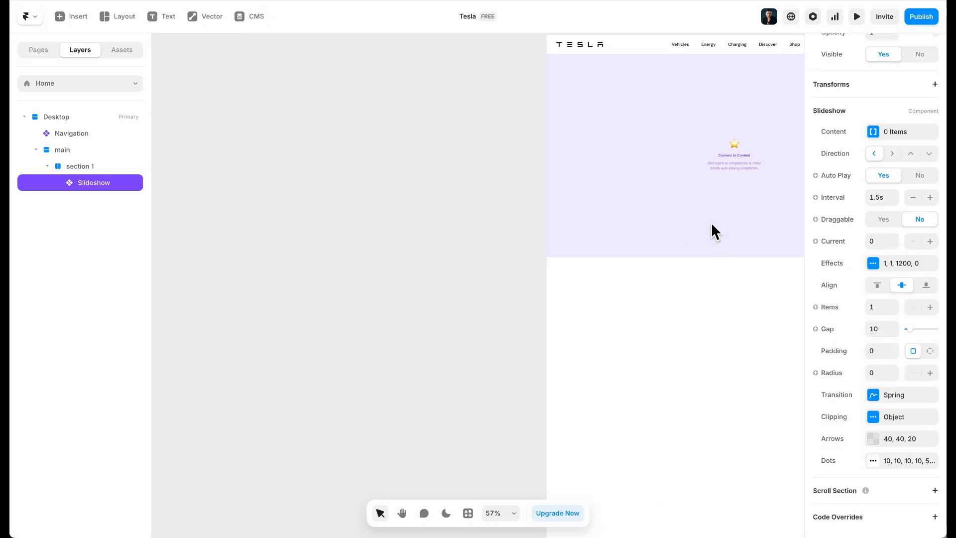
# Duplicate section 1 outside the desktop frame, delete its slideshow, and rename it 'carrossel'
pyautogui.click(76, 169)
pyautogui.moveTo(691, 193); pyautogui.dragTo(232, 184)
pyautogui.hscroll(-3, 168, 159)
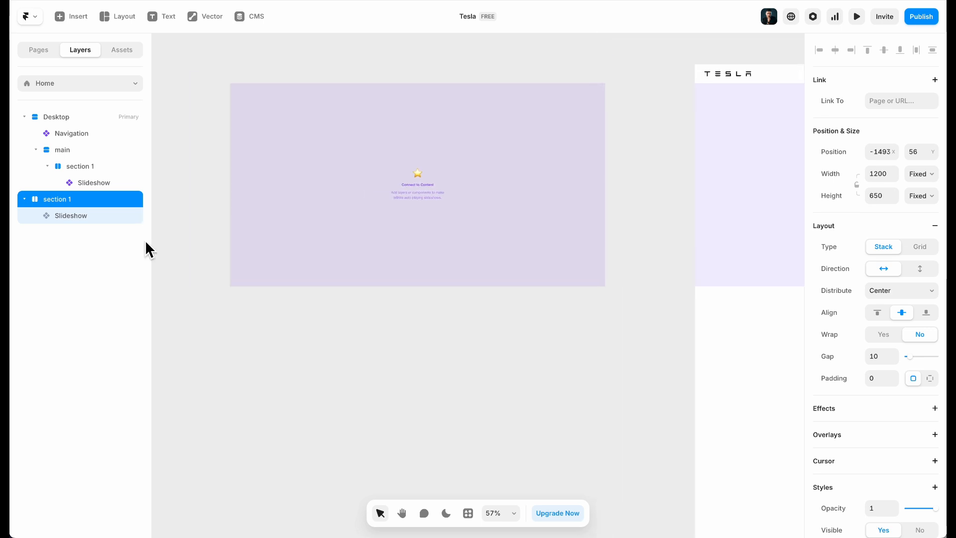
pyautogui.click(119, 219)
pyautogui.press('Delete')
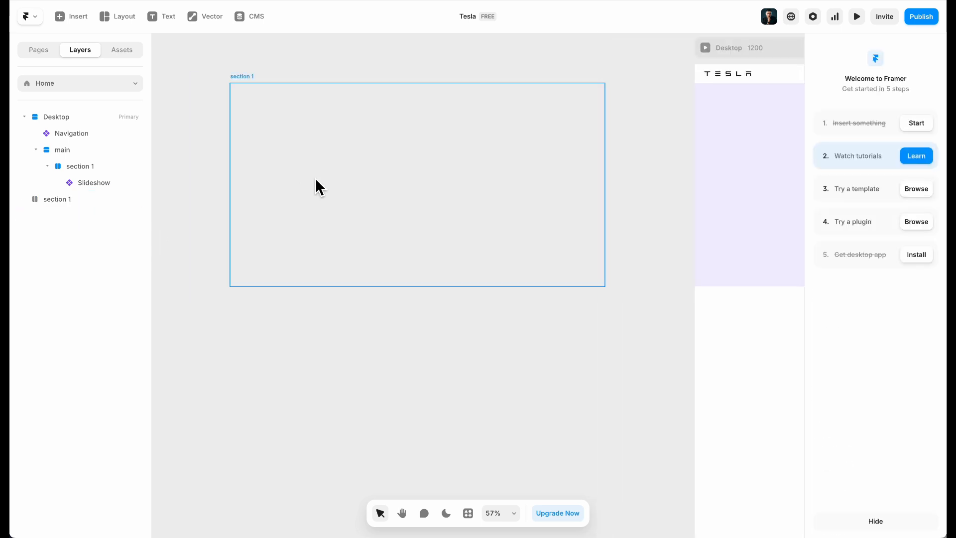
pyautogui.click(315, 179)
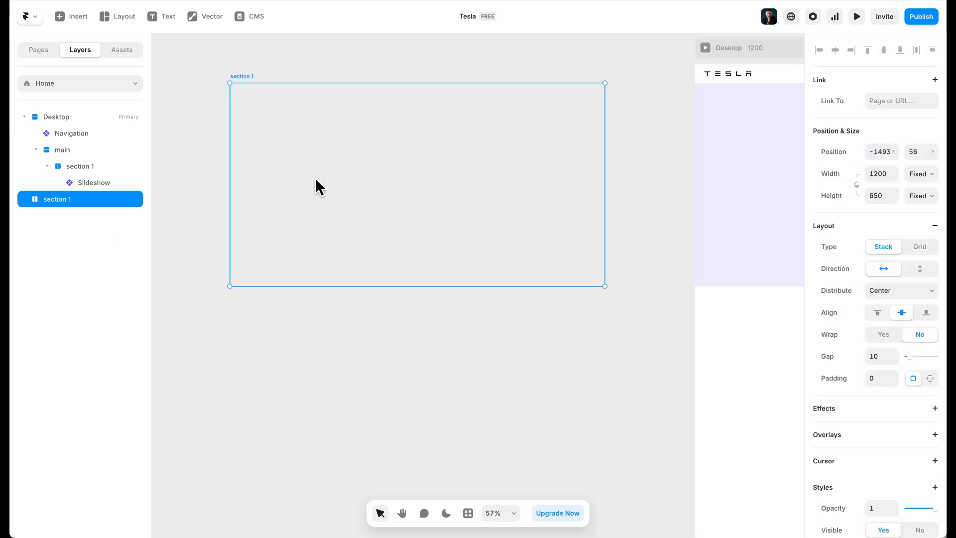
pyautogui.doubleClick(69, 199)
pyautogui.write('carrossel')
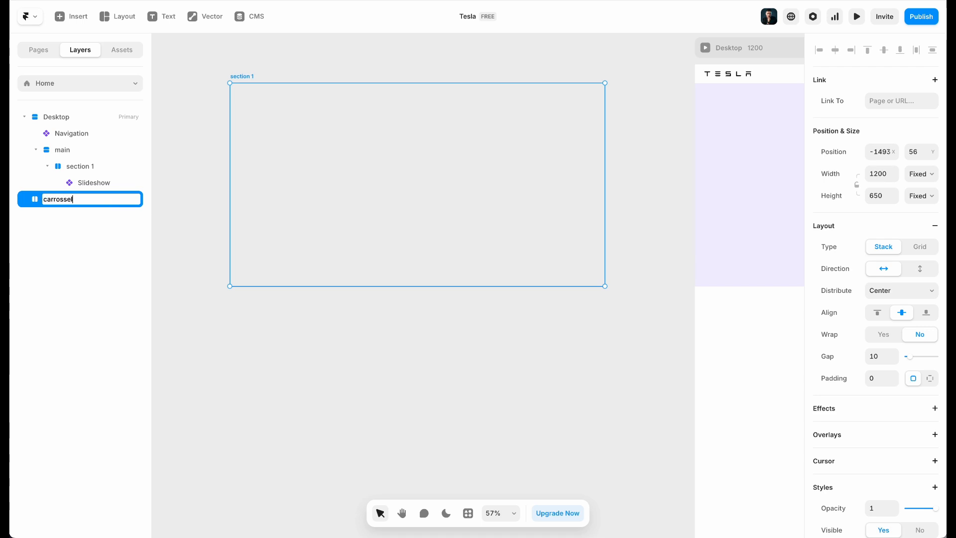
pyautogui.press('Return')
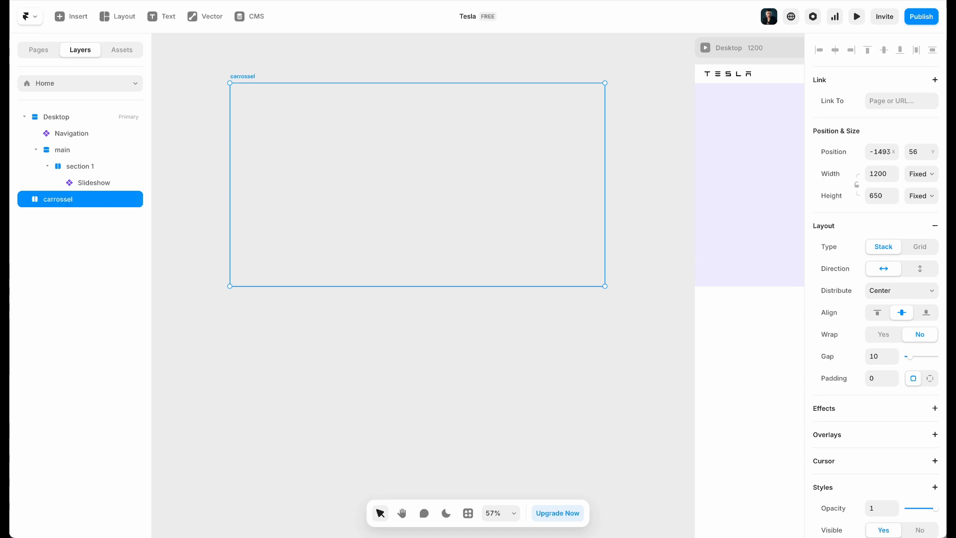
pyautogui.moveTo(422, 192); pyautogui.dragTo(370, 185)
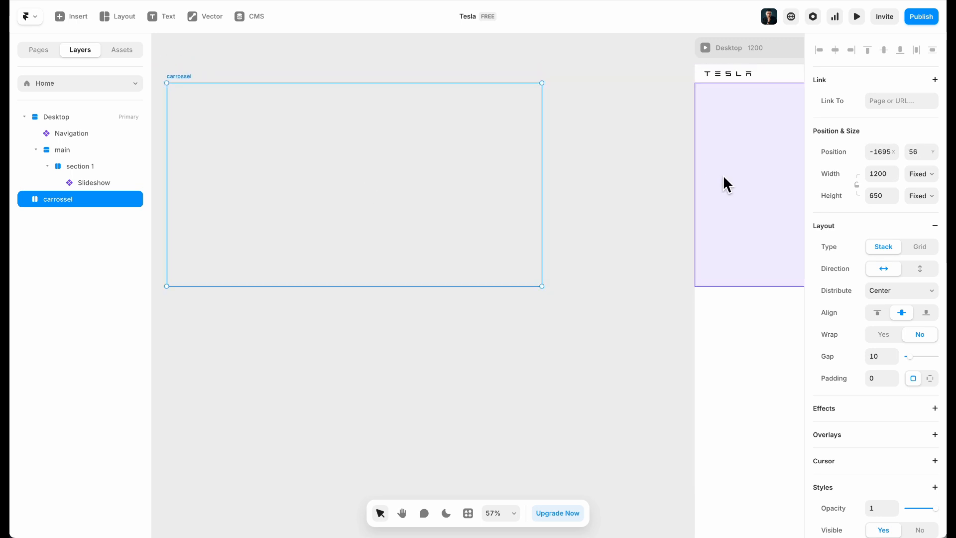
# Try an image fill on carrossel, then cancel it and reselect the frame
pyautogui.scroll(-5, 896, 323)
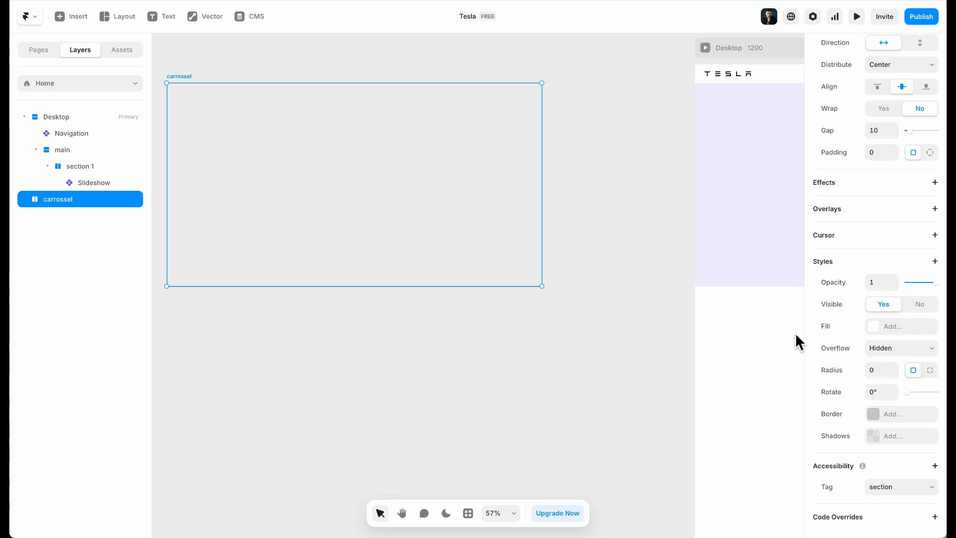
pyautogui.click(902, 328)
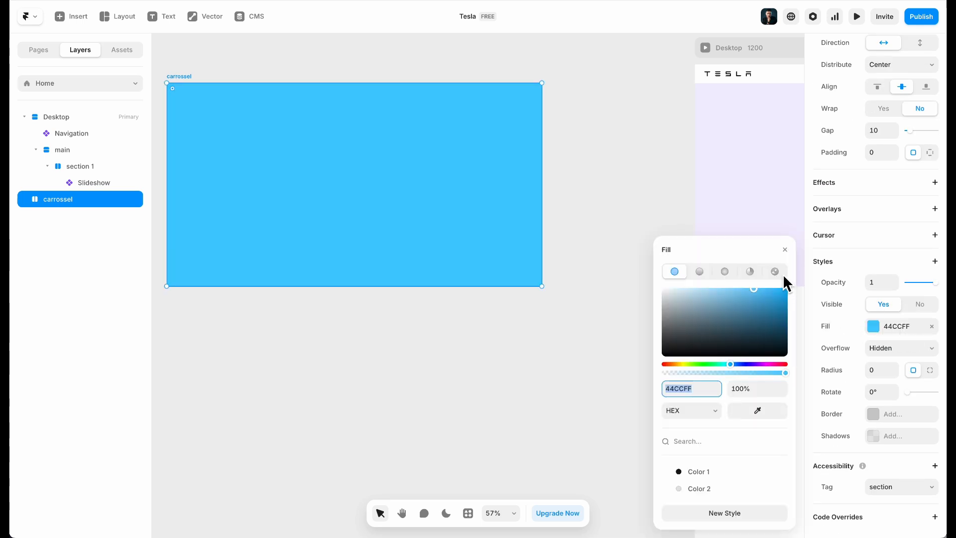
pyautogui.click(782, 274)
pyautogui.click(749, 356)
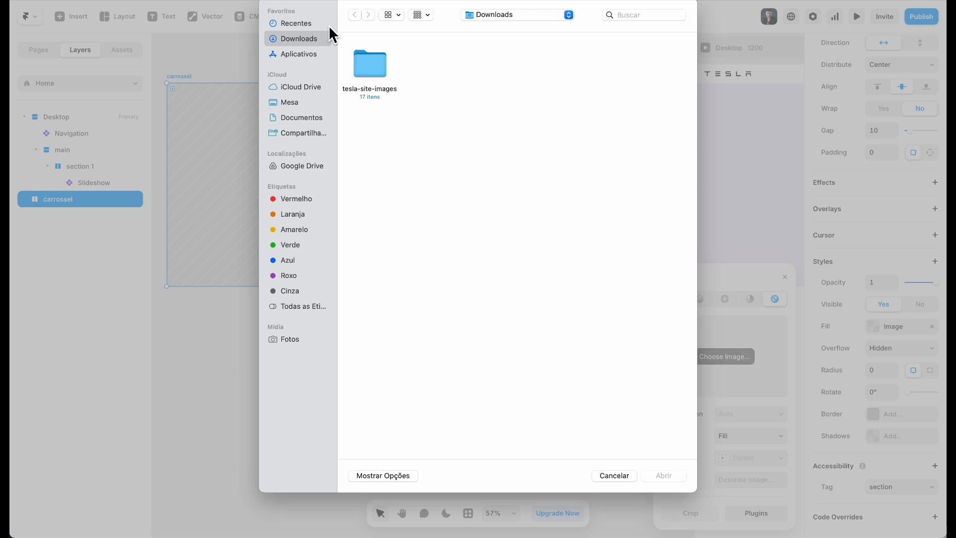
pyautogui.click(620, 477)
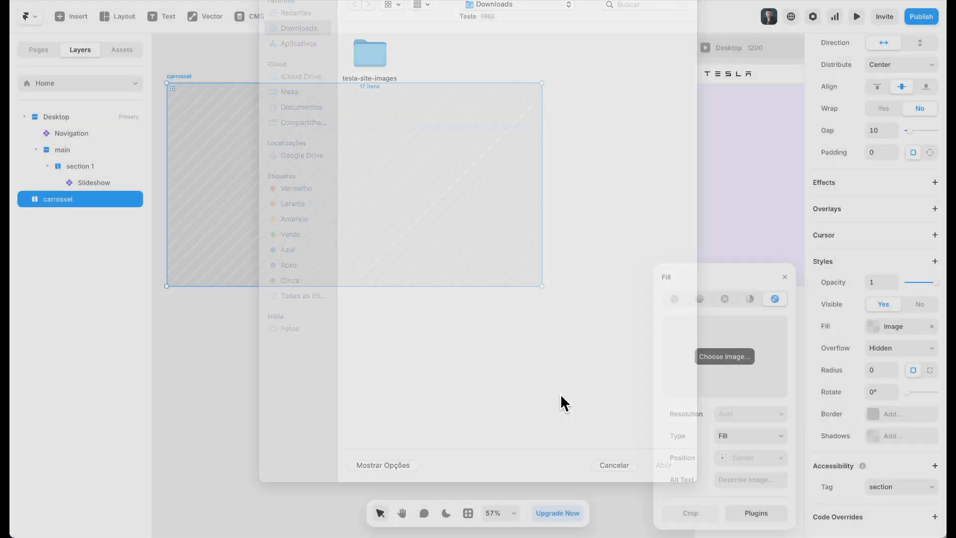
pyautogui.click(274, 304)
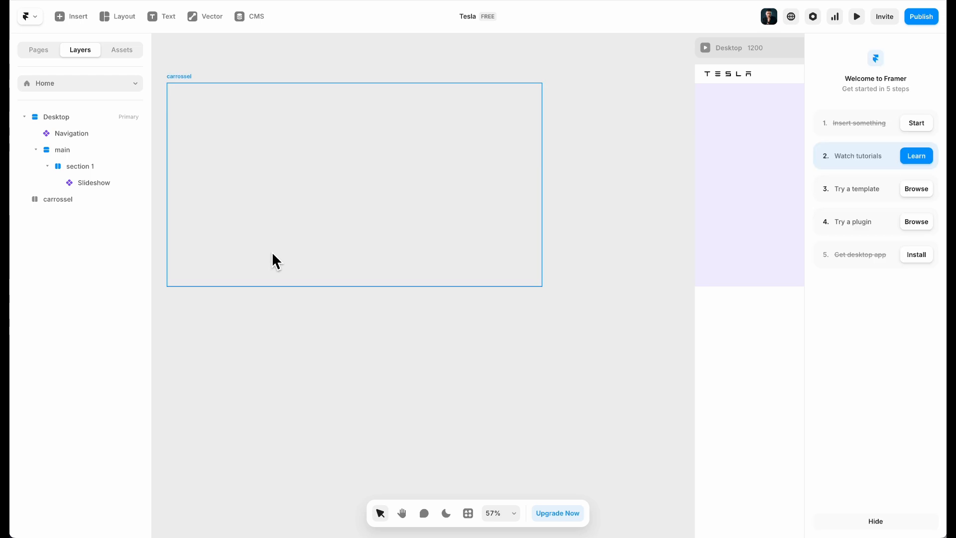
pyautogui.click(273, 253)
pyautogui.hscroll(-3, 279, 256)
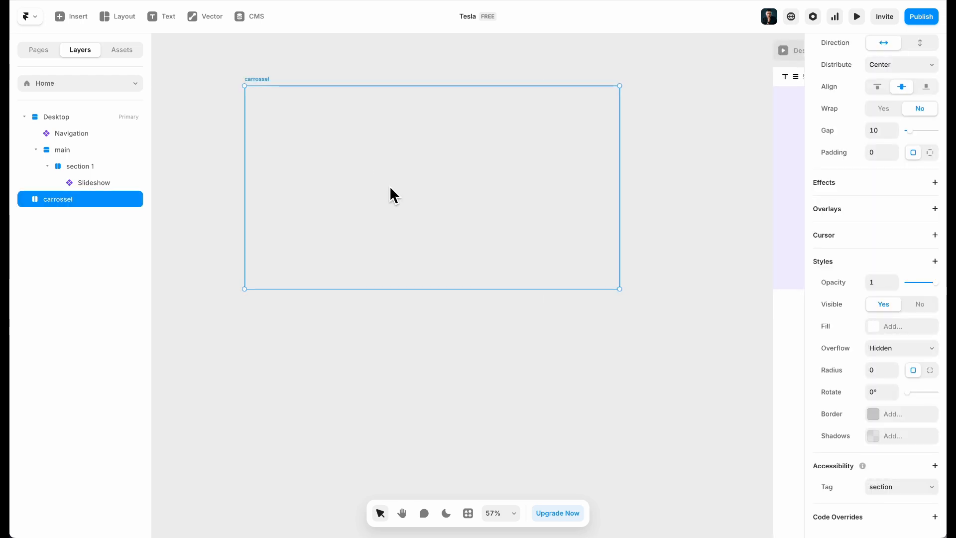
# Draw a frame inside carrossel that fills its width and height, named 'bg'
pyautogui.press('f')
pyautogui.moveTo(283, 100)
pyautogui.mouseDown()
pyautogui.moveTo(384, 170)
pyautogui.moveTo(538, 241)
pyautogui.mouseUp()
pyautogui.click(923, 204)
pyautogui.click(917, 227)
pyautogui.click(921, 225)
pyautogui.click(916, 249)
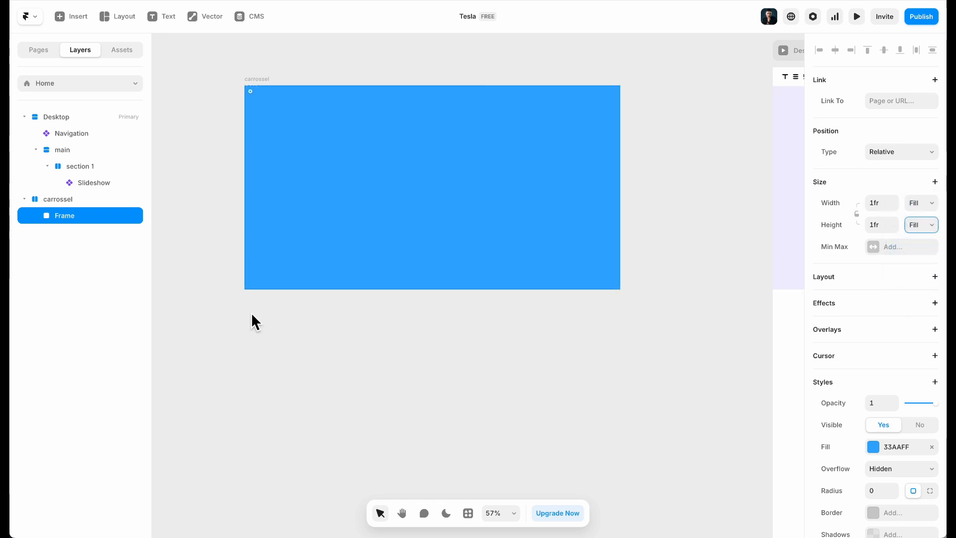
pyautogui.doubleClick(71, 222)
pyautogui.write('bg')
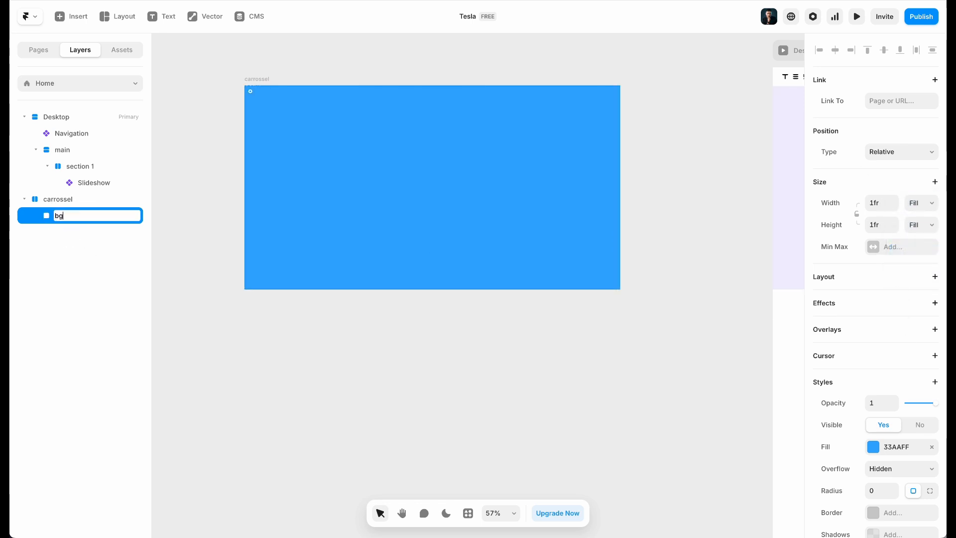
pyautogui.press('Return')
# Fill bg with the Model Y promotional photo from the tesla-site-images folder
pyautogui.scroll(-2, 894, 399)
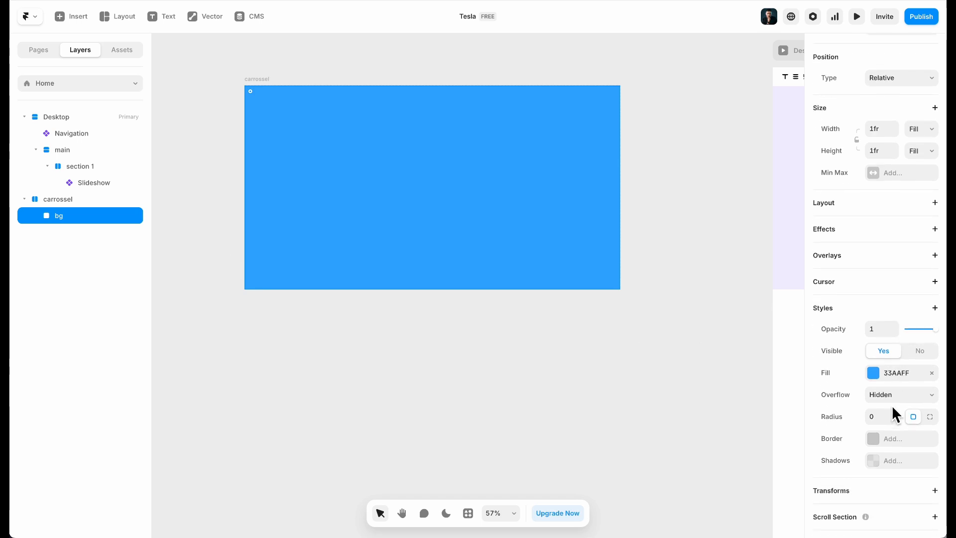
pyautogui.click(897, 381)
pyautogui.click(773, 298)
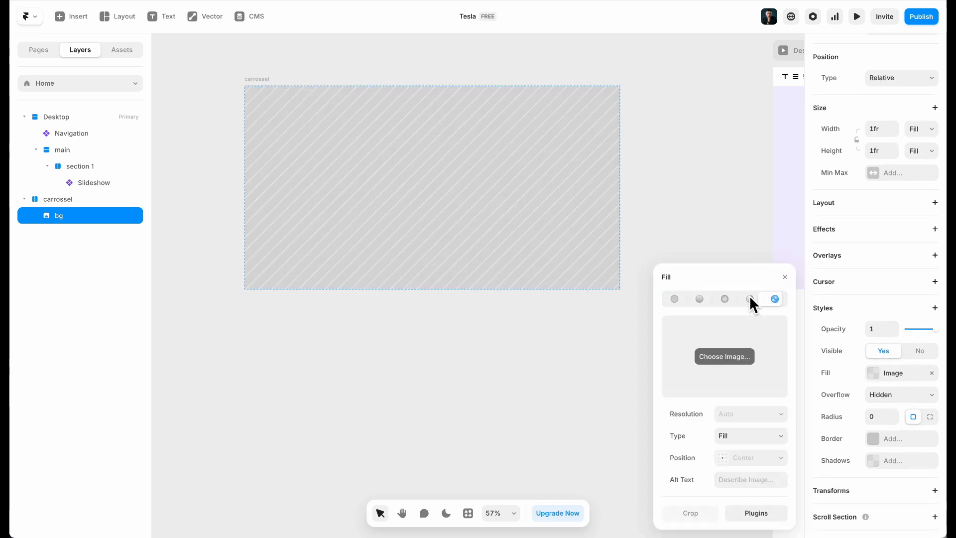
pyautogui.click(723, 353)
pyautogui.click(384, 70)
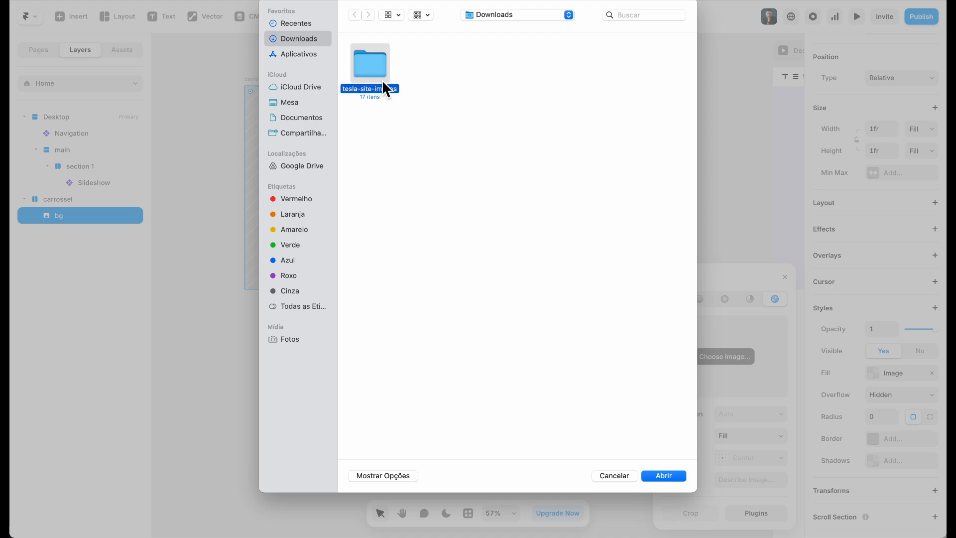
pyautogui.doubleClick(383, 70)
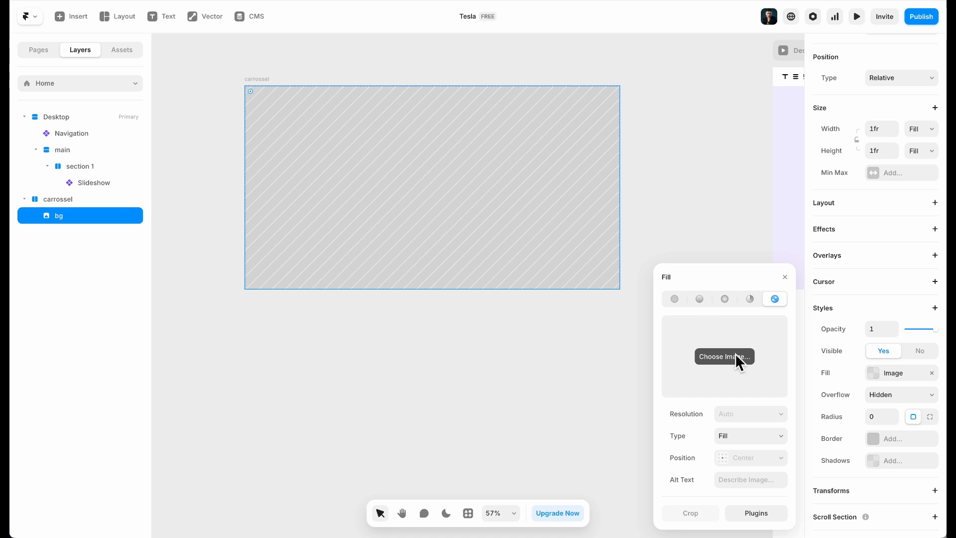
pyautogui.click(728, 351)
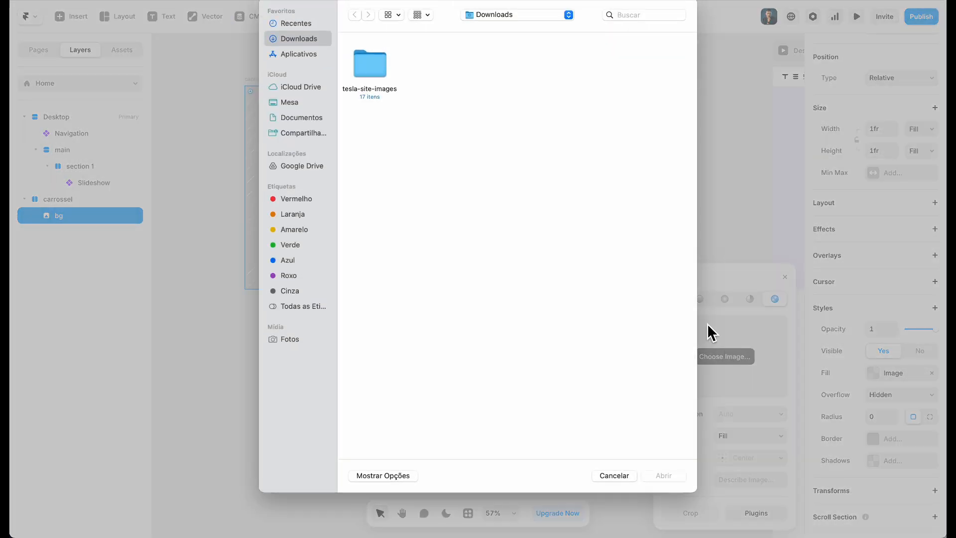
pyautogui.doubleClick(371, 65)
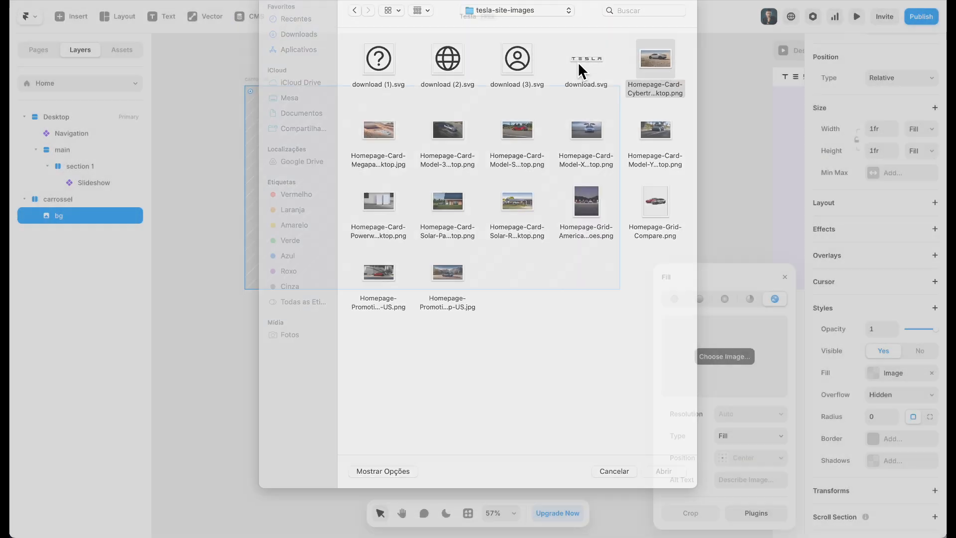
pyautogui.press('Escape')
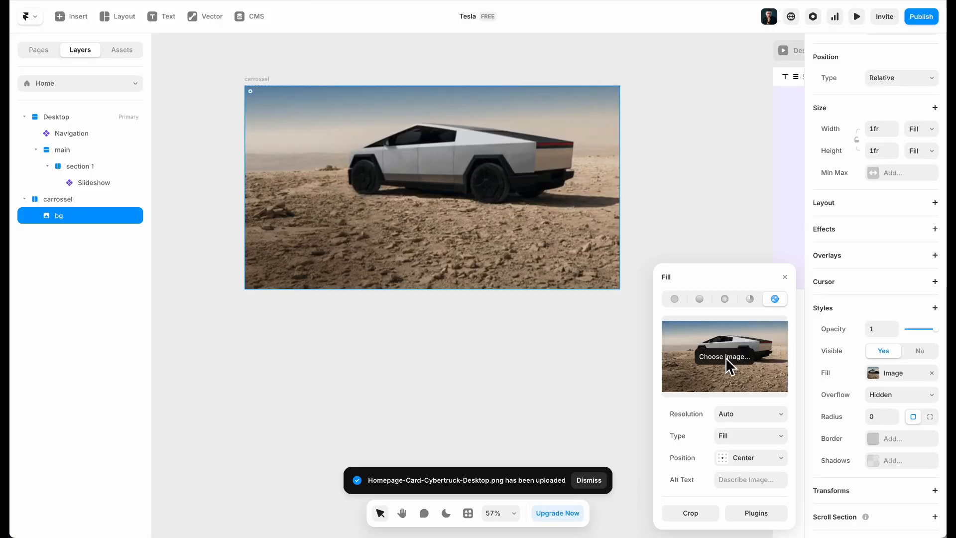
pyautogui.click(724, 357)
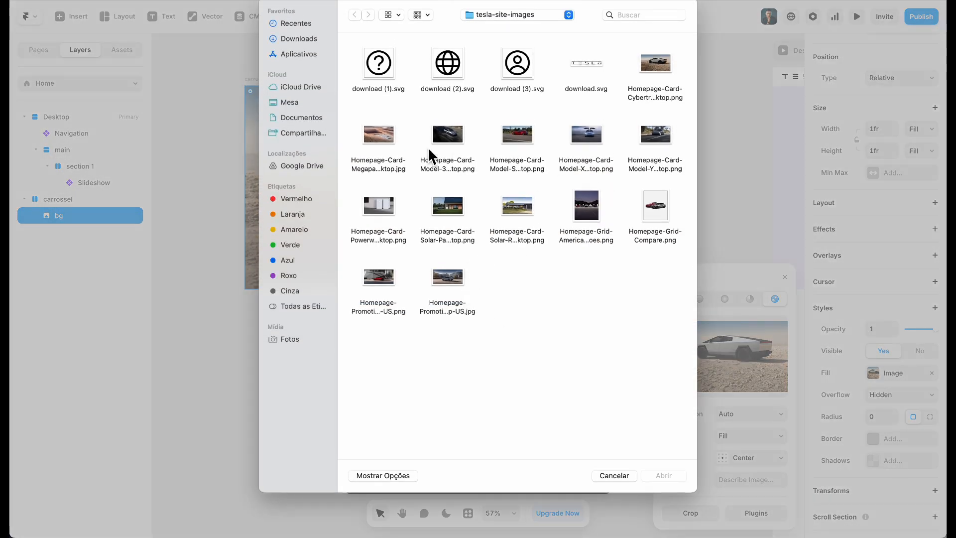
pyautogui.doubleClick(460, 288)
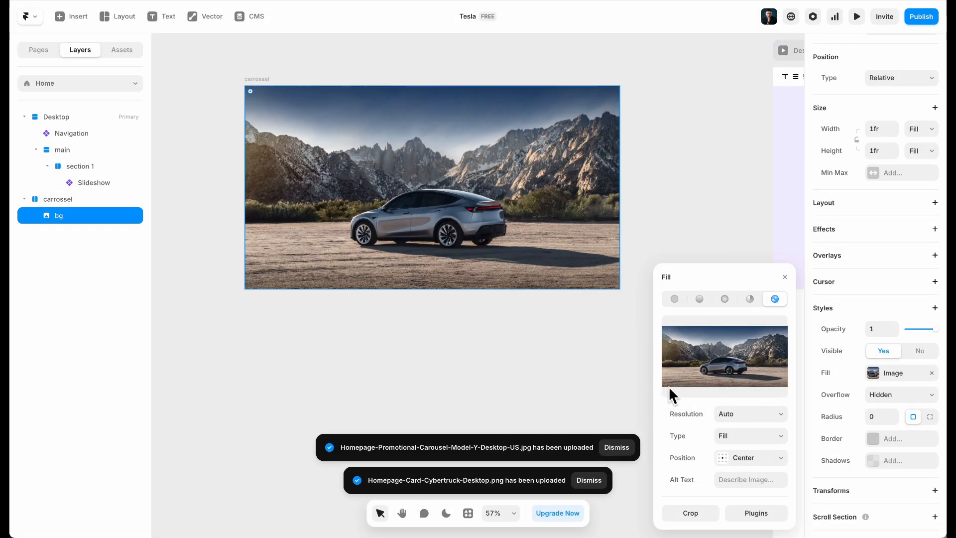
# Set the background image's alt text to 'Model Y - Tesla'
pyautogui.click(730, 481)
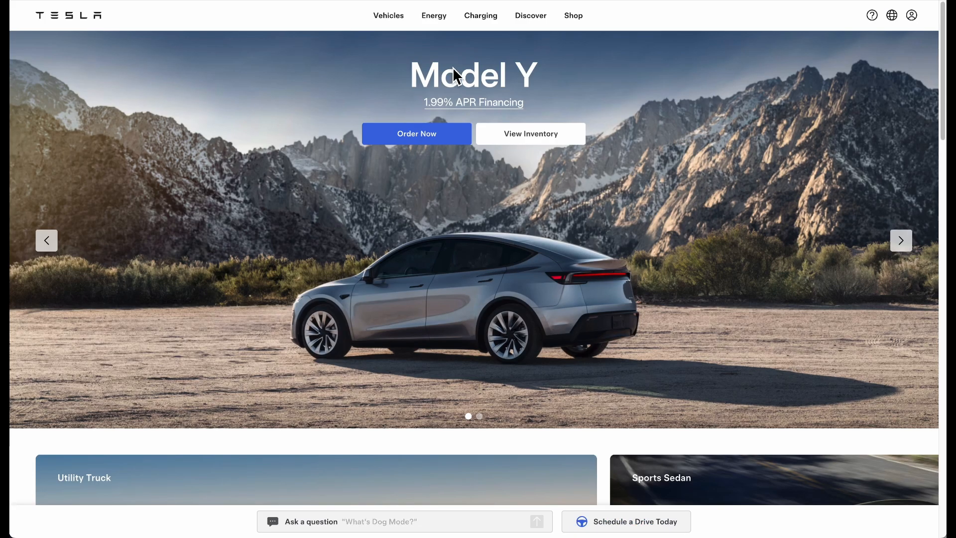
pyautogui.tripleClick(530, 79)
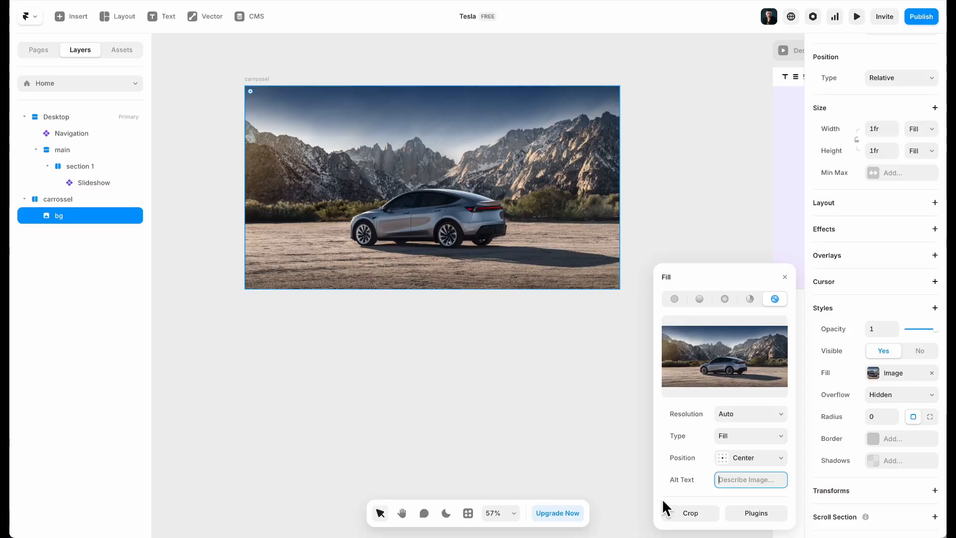
pyautogui.click(699, 482)
pyautogui.click(766, 482)
pyautogui.click(766, 481)
pyautogui.write('- Tesla')
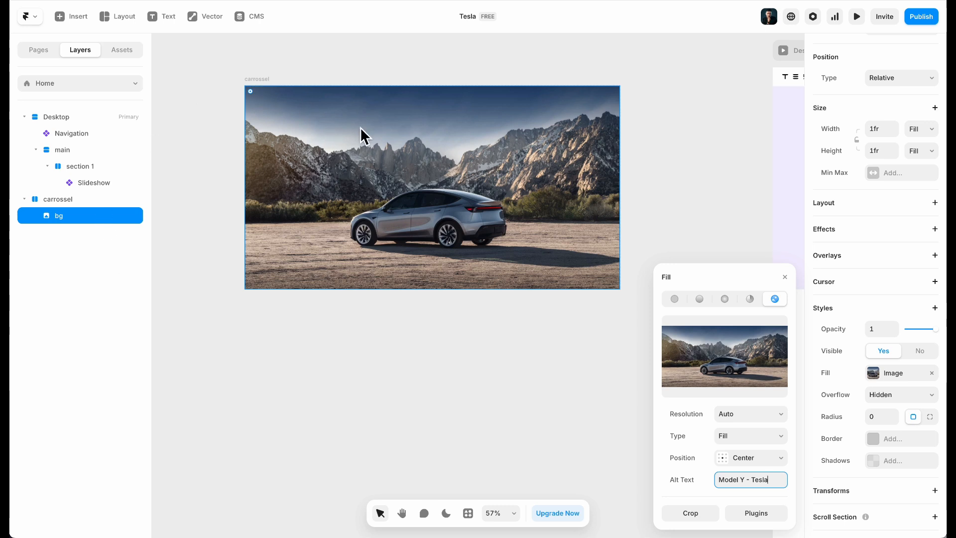
# Check the Tesla site for reference, then reselect carrossel and its bg layer
pyautogui.hscroll(2, 363, 130)
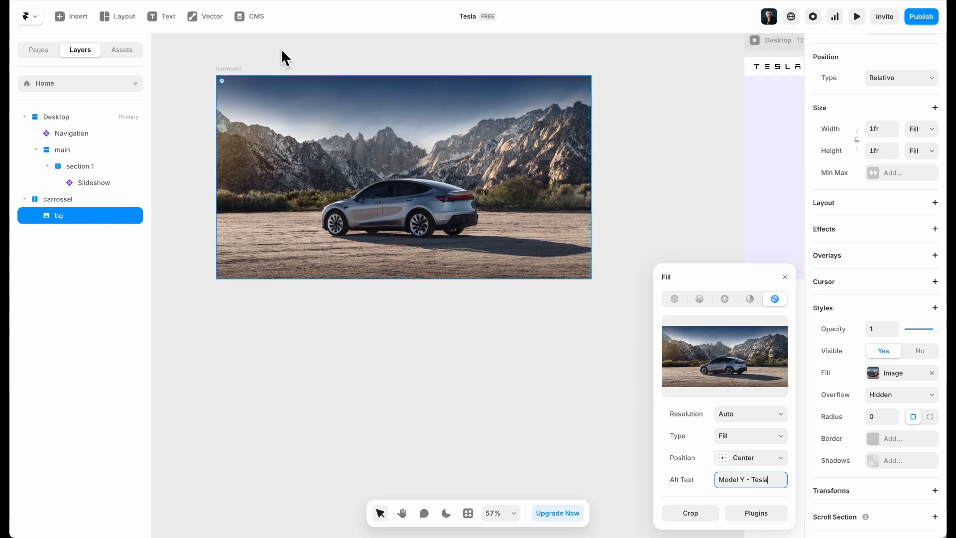
pyautogui.click(166, 1)
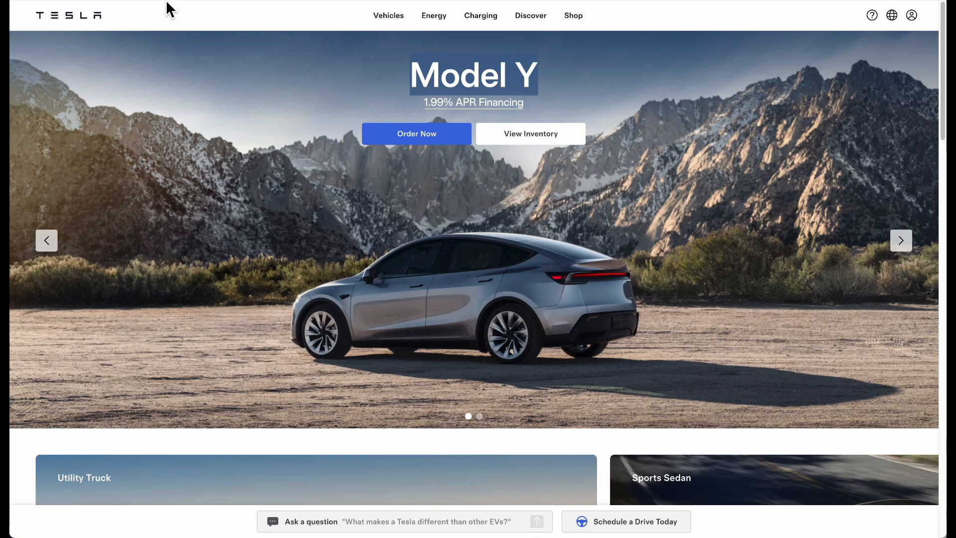
pyautogui.click(276, 0)
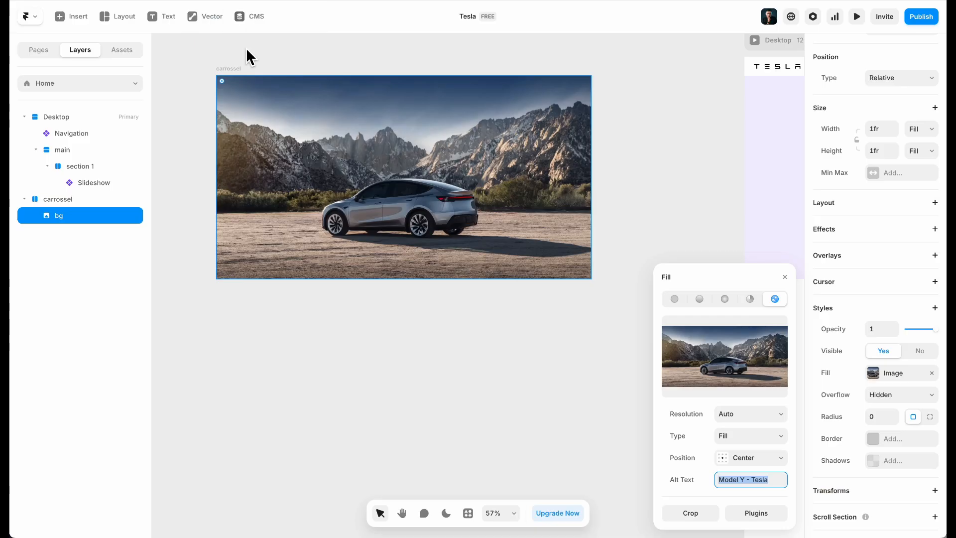
pyautogui.click(246, 70)
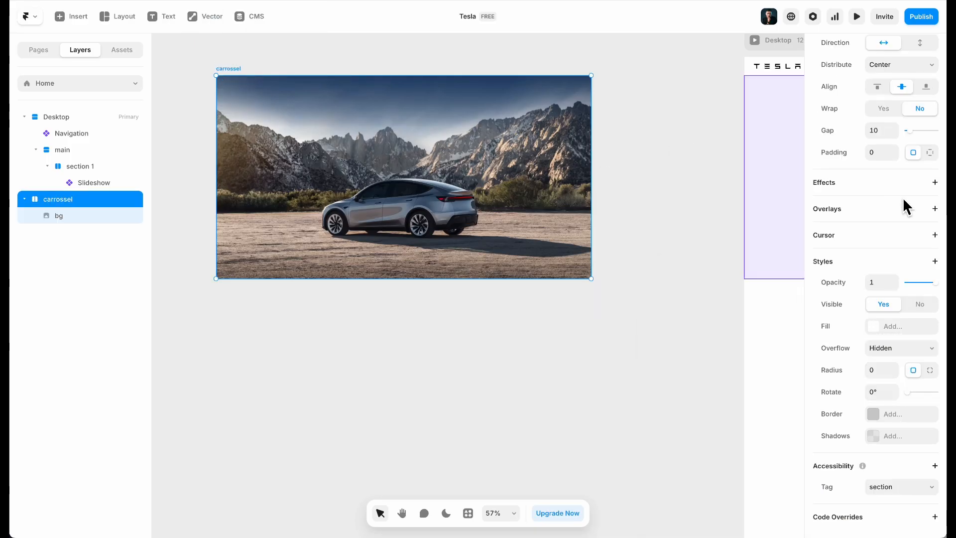
pyautogui.scroll(5, 887, 196)
pyautogui.scroll(2, 247, 204)
pyautogui.hscroll(-3, 247, 204)
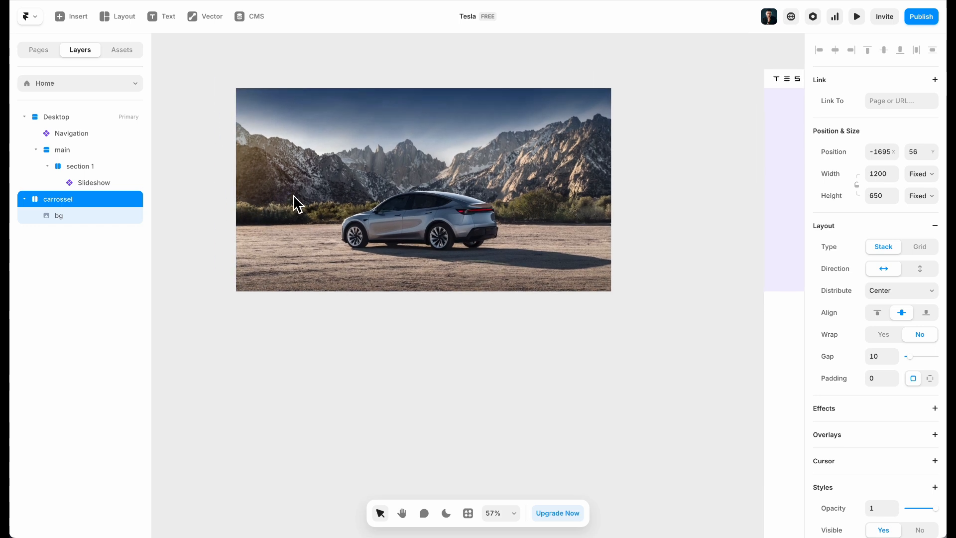
pyautogui.click(58, 219)
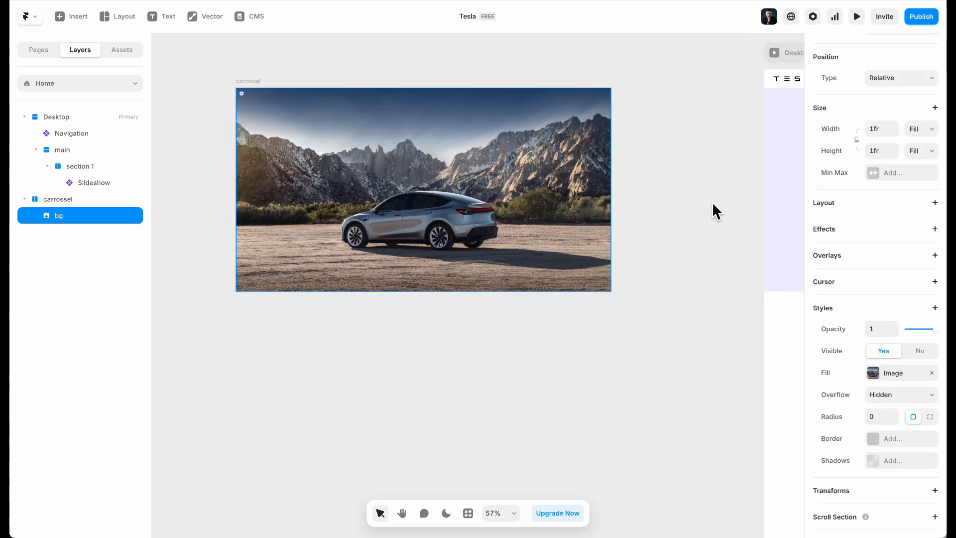
# Give bg a stack layout and add a fill-width frame with fixed 1140 max width
pyautogui.click(829, 207)
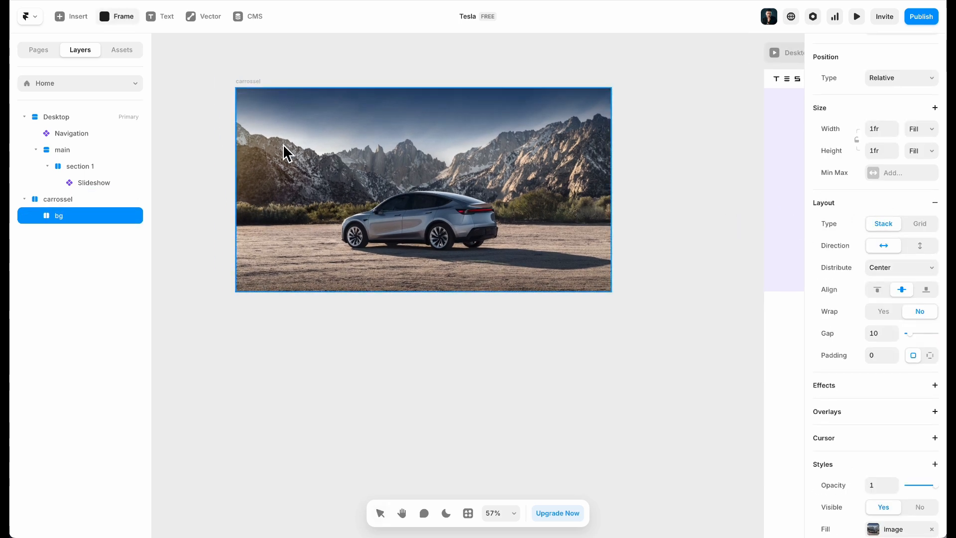
pyautogui.moveTo(278, 141)
pyautogui.mouseDown()
pyautogui.moveTo(478, 265)
pyautogui.moveTo(517, 246)
pyautogui.mouseUp()
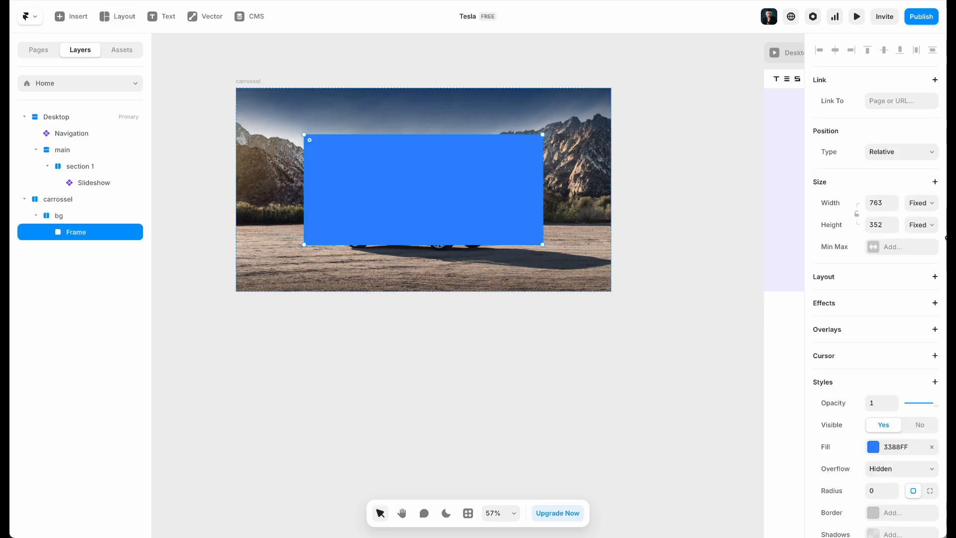
pyautogui.click(922, 209)
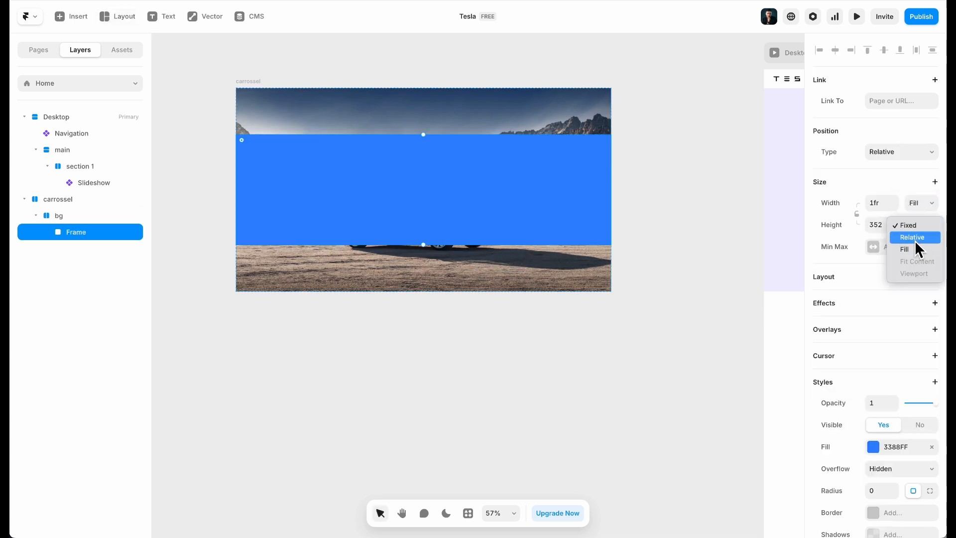
pyautogui.click(887, 248)
pyautogui.click(899, 252)
pyautogui.click(888, 269)
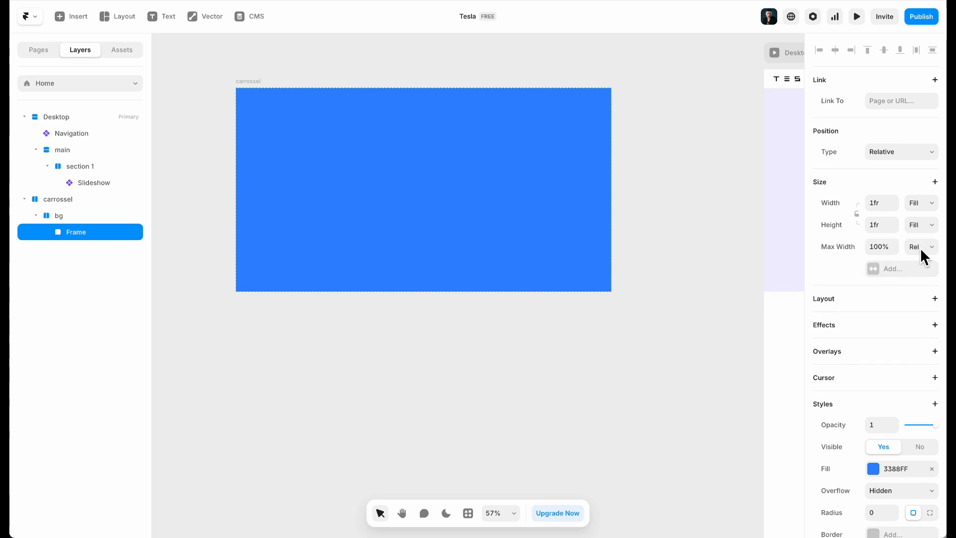
pyautogui.click(920, 262)
pyautogui.click(881, 249)
pyautogui.write('1140')
pyautogui.press('Return')
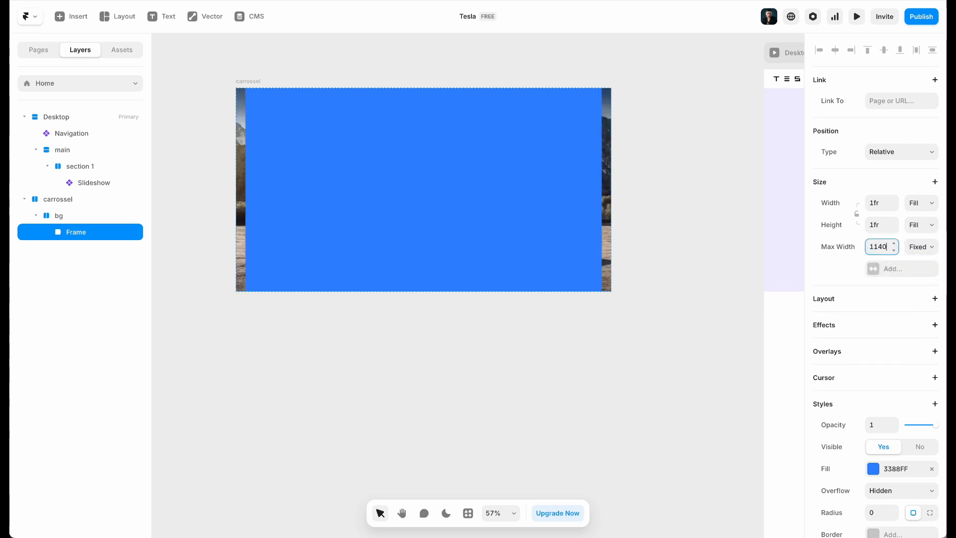
# Remove the frame's blue fill and rename it 'content'
pyautogui.click(931, 468)
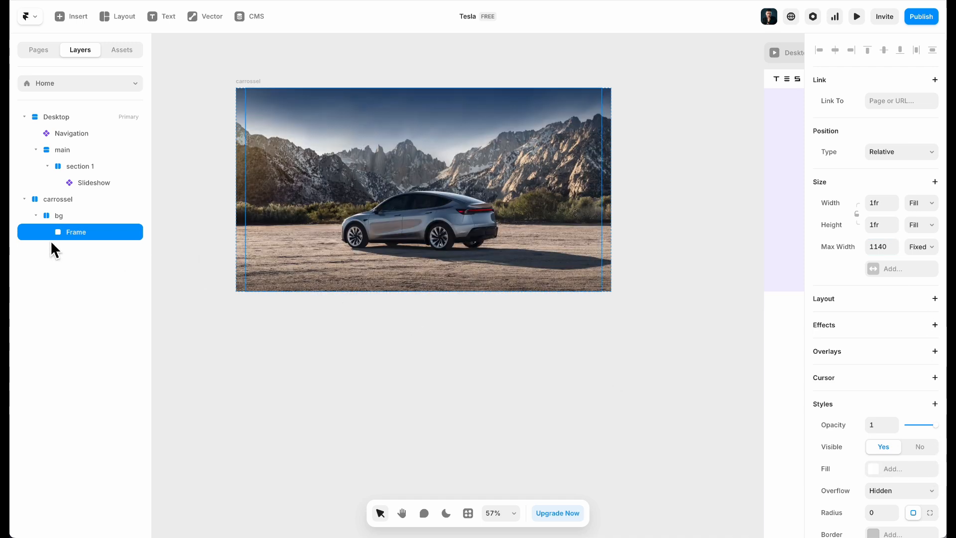
pyautogui.doubleClick(79, 232)
pyautogui.write('content')
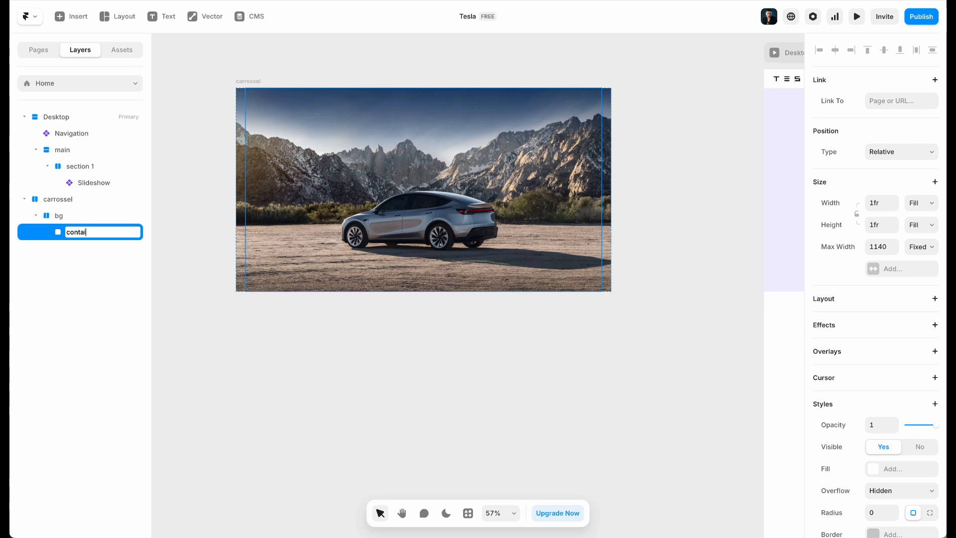
pyautogui.press('Return')
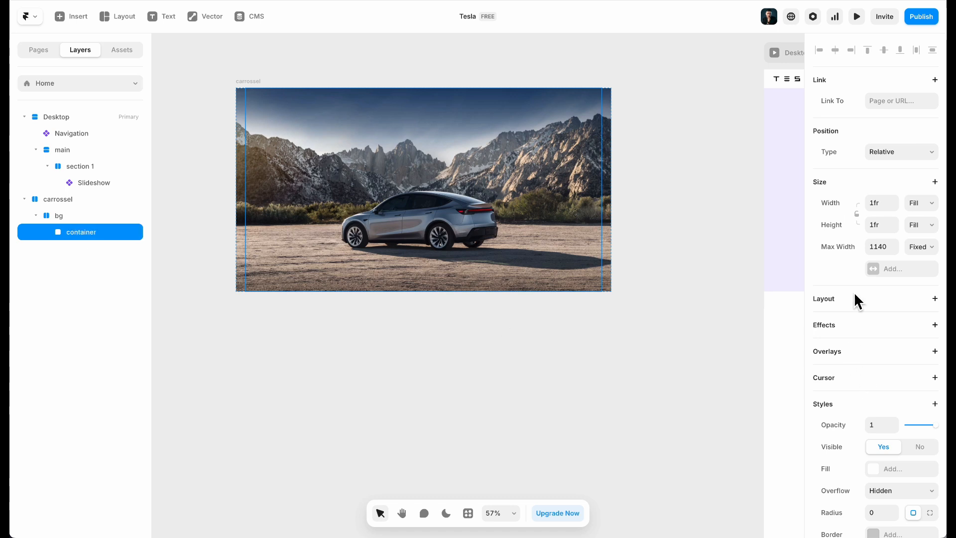
# Make content a vertical stack distributed from the start with 80 top padding
pyautogui.click(870, 300)
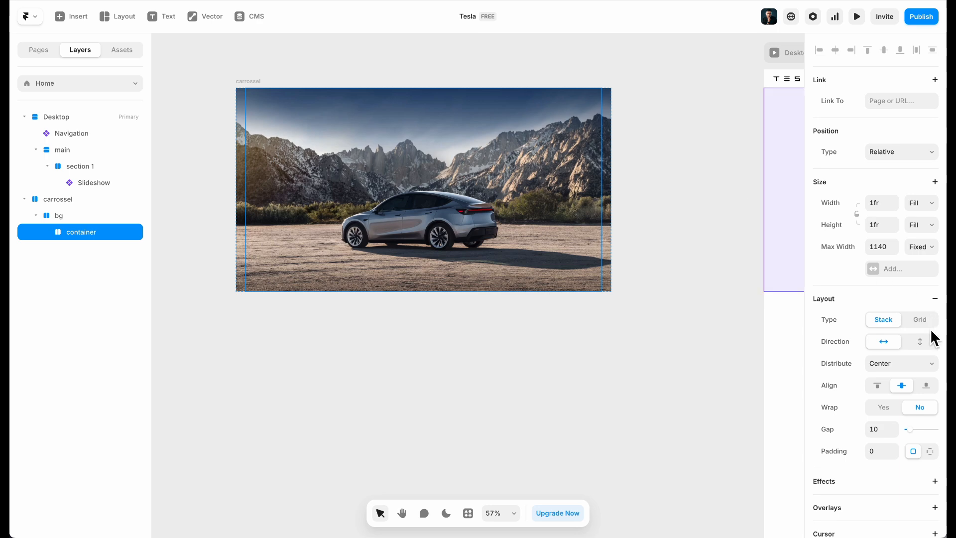
pyautogui.click(921, 343)
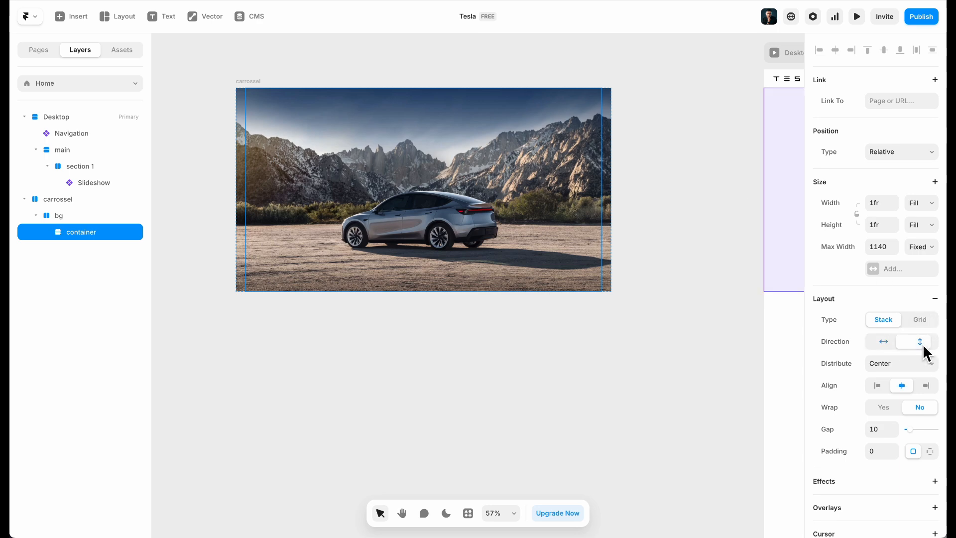
pyautogui.click(898, 363)
pyautogui.click(892, 364)
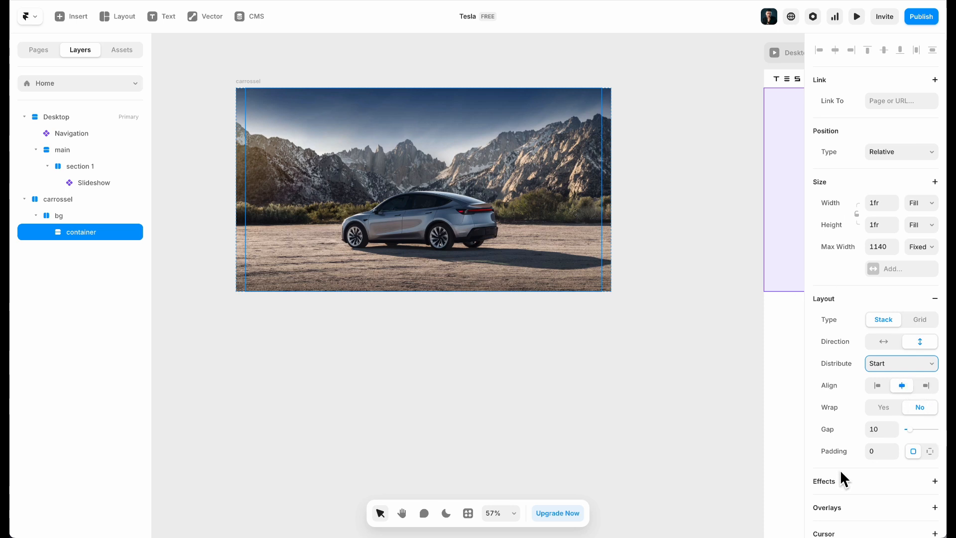
pyautogui.click(930, 451)
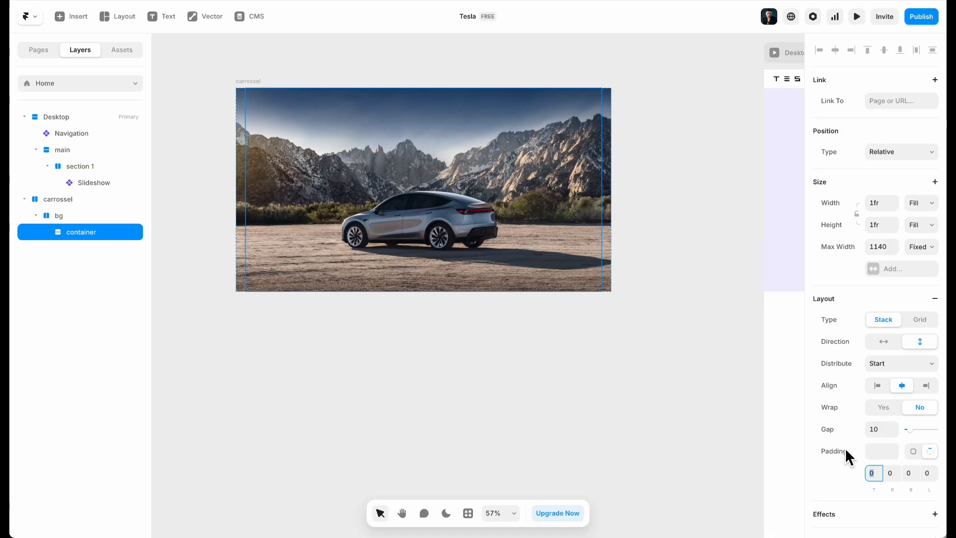
pyautogui.write('80')
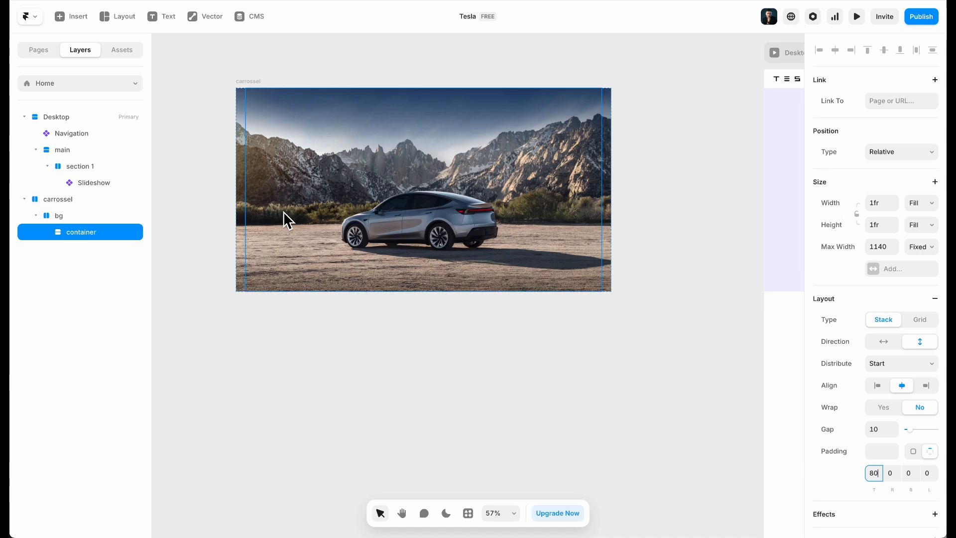
pyautogui.click(429, 65)
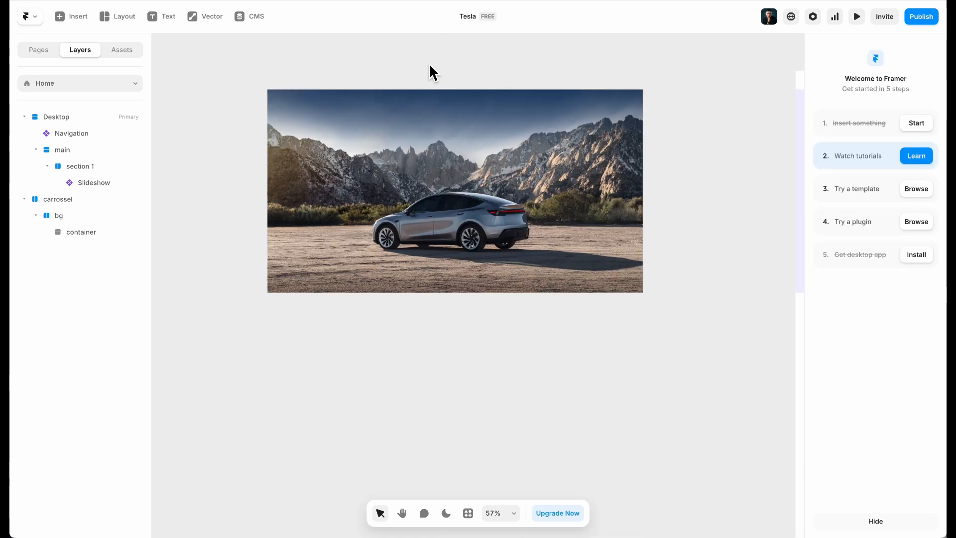
# Inspect the Tesla site's Model Y h1 heading and its styles in Chrome DevTools
pyautogui.click(430, 124)
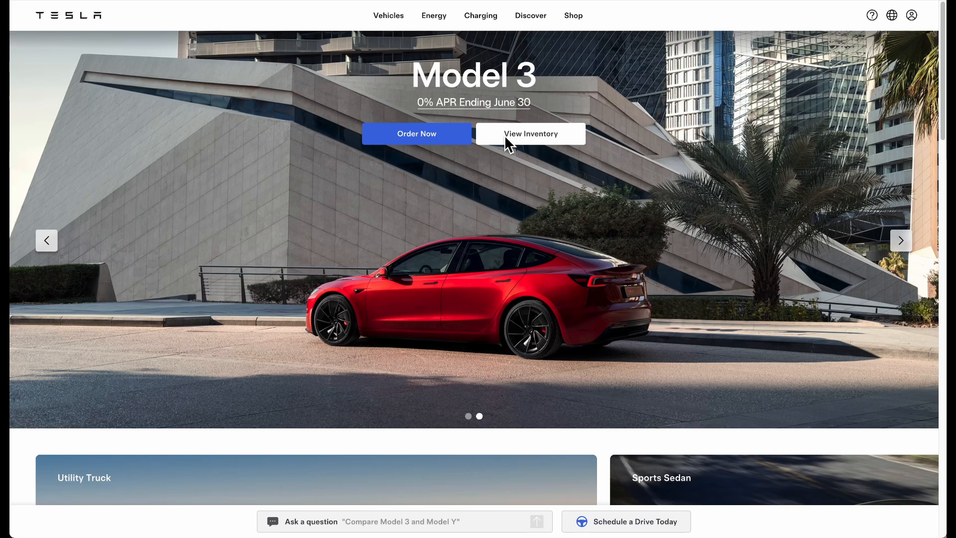
pyautogui.click(46, 244)
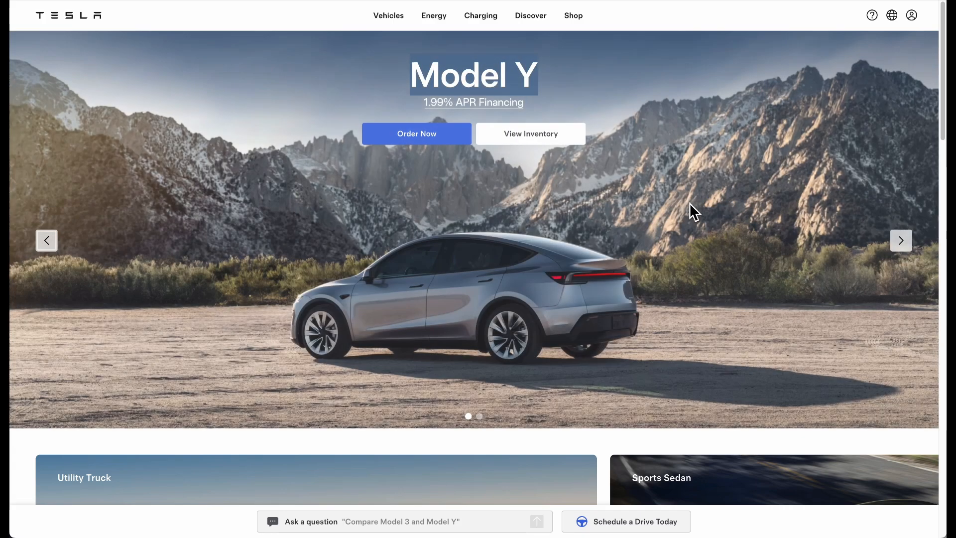
pyautogui.rightClick(697, 195)
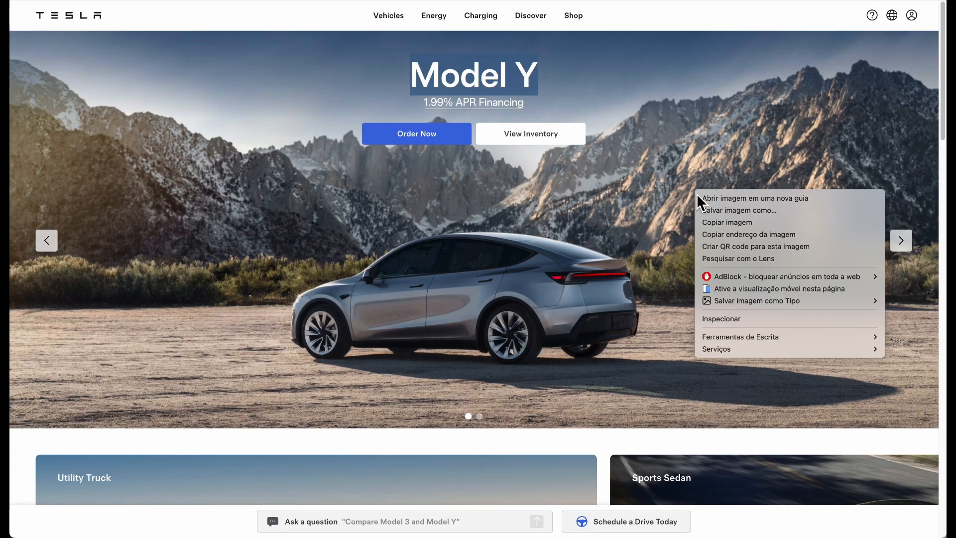
pyautogui.click(740, 318)
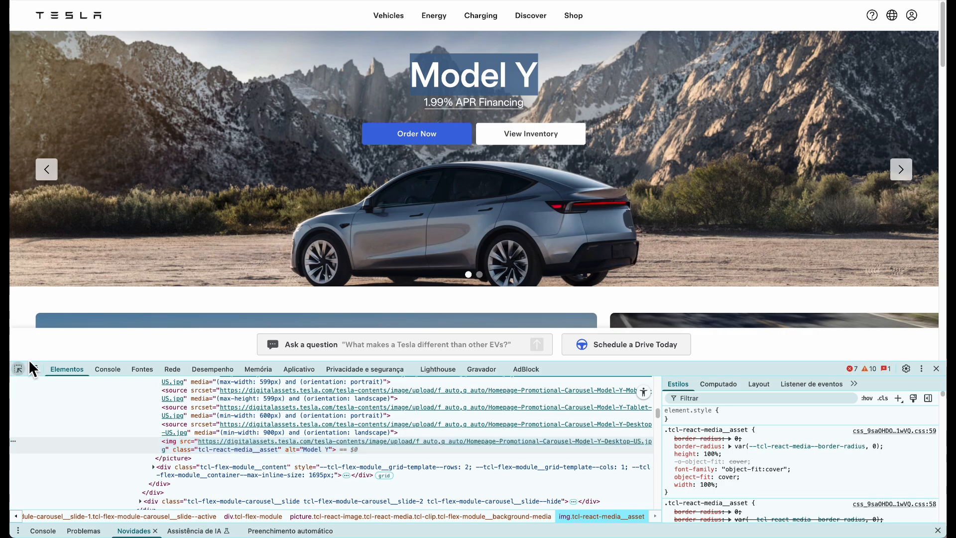
pyautogui.click(18, 369)
pyautogui.click(358, 90)
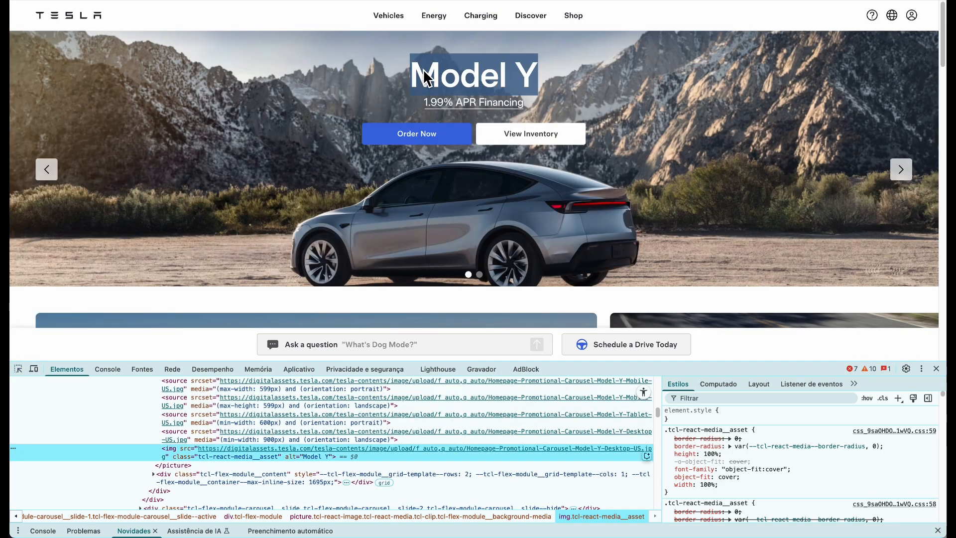
pyautogui.click(18, 369)
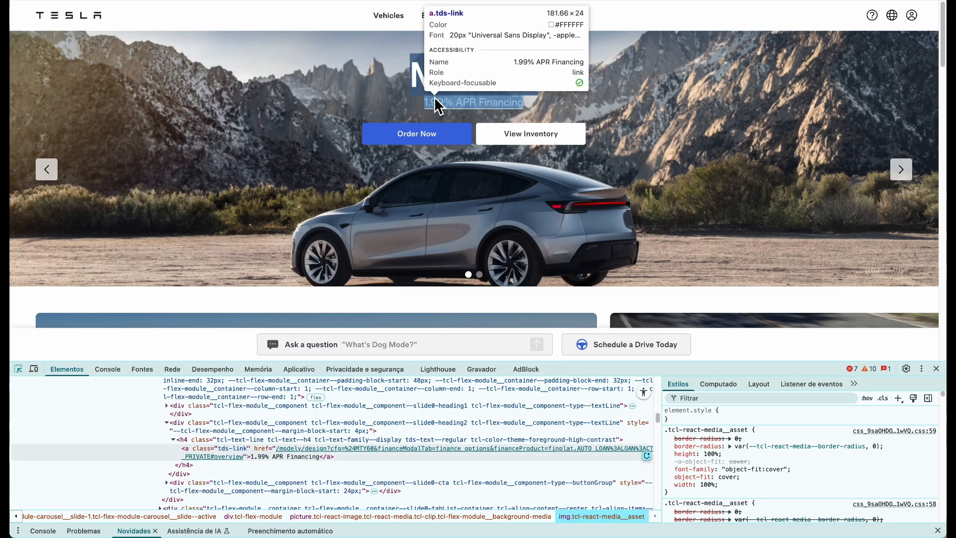
pyautogui.click(452, 82)
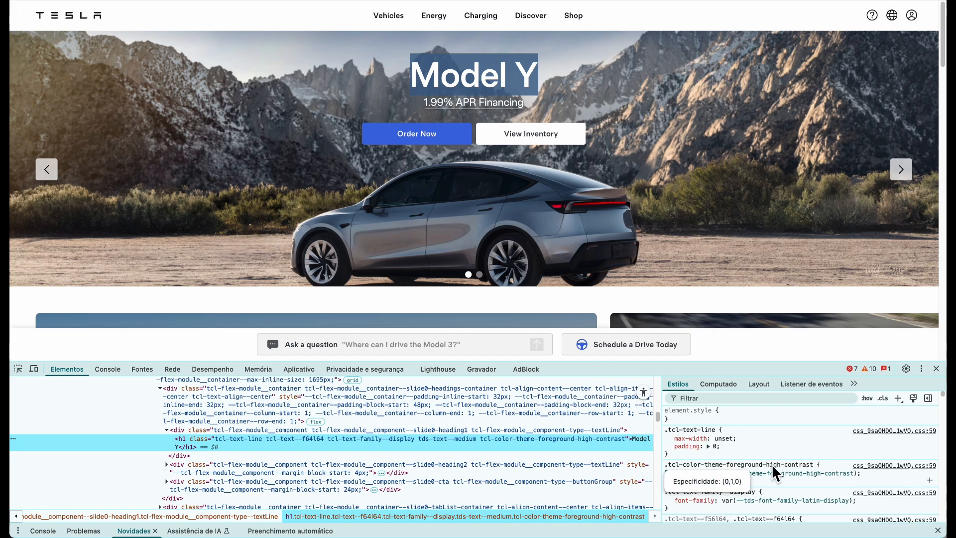
pyautogui.scroll(-2, 787, 459)
pyautogui.scroll(-3, 797, 456)
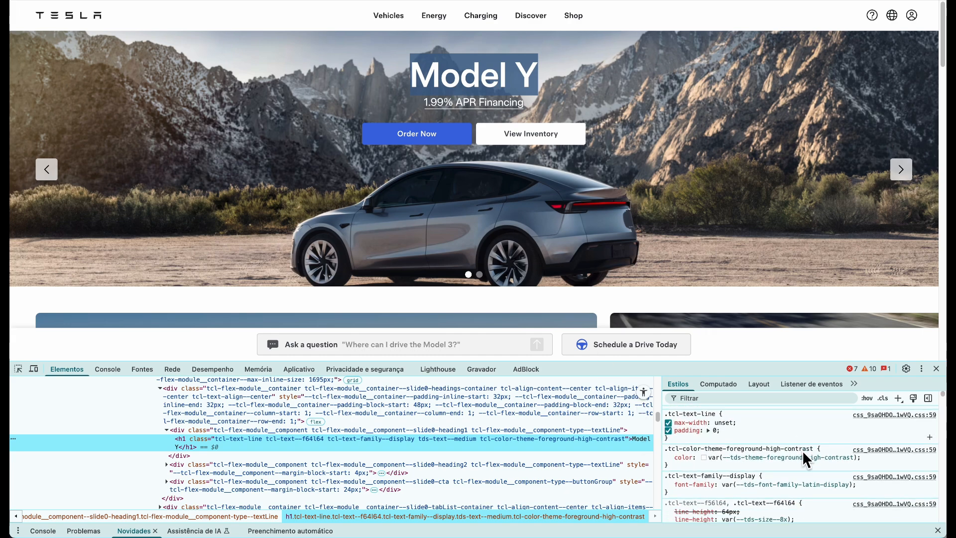
pyautogui.scroll(-5, 807, 446)
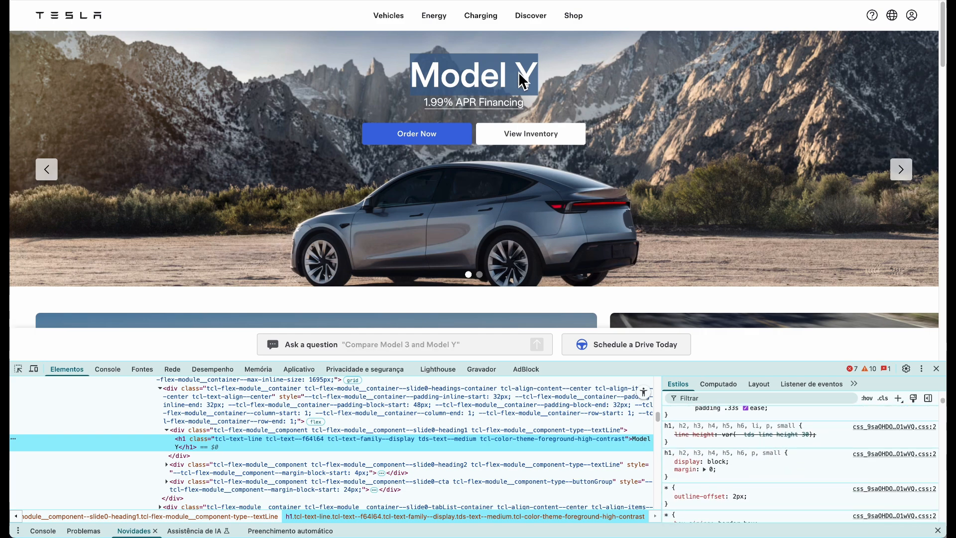
pyautogui.click(18, 369)
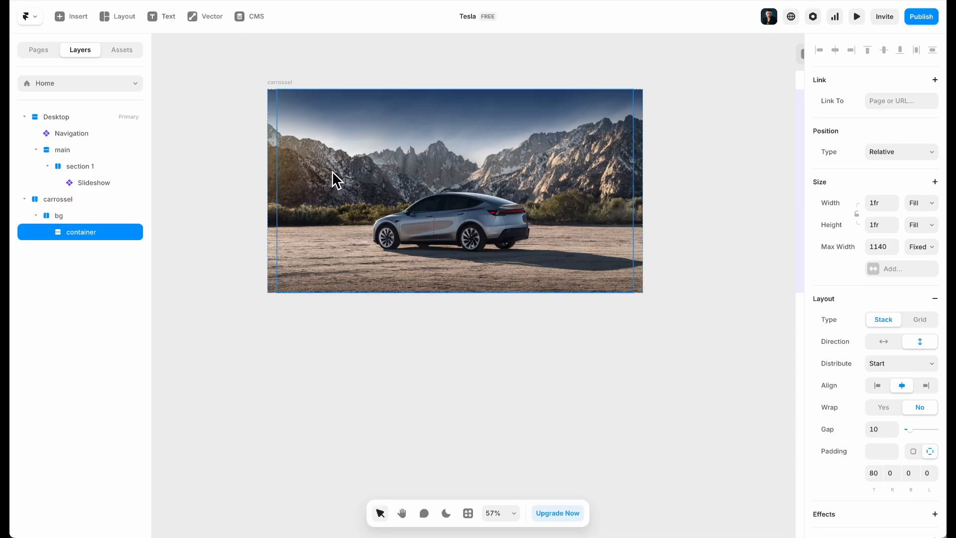
# Copy the Vehicles text from the Navigation component and paste it into carrossel's container
pyautogui.hscroll(5, 725, 199)
pyautogui.doubleClick(675, 89)
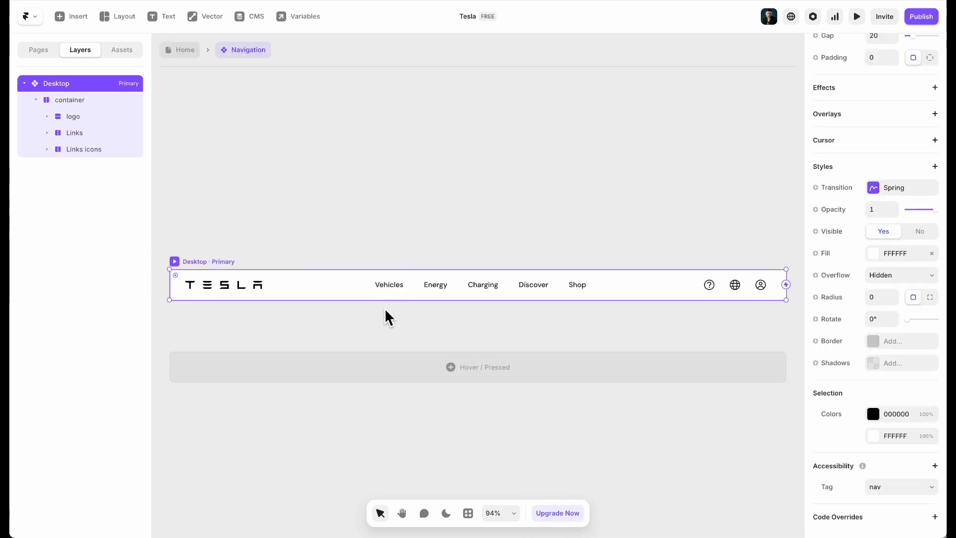
pyautogui.doubleClick(401, 282)
pyautogui.click(474, 284)
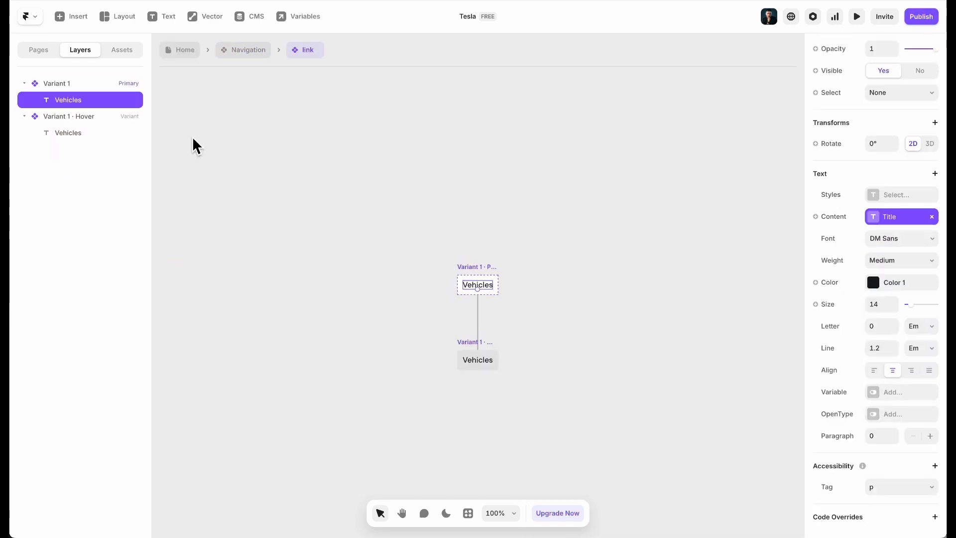
pyautogui.click(173, 52)
pyautogui.moveTo(284, 215); pyautogui.dragTo(453, 238)
pyautogui.keyDown('super'); pyautogui.click(357, 201); pyautogui.keyUp('super')
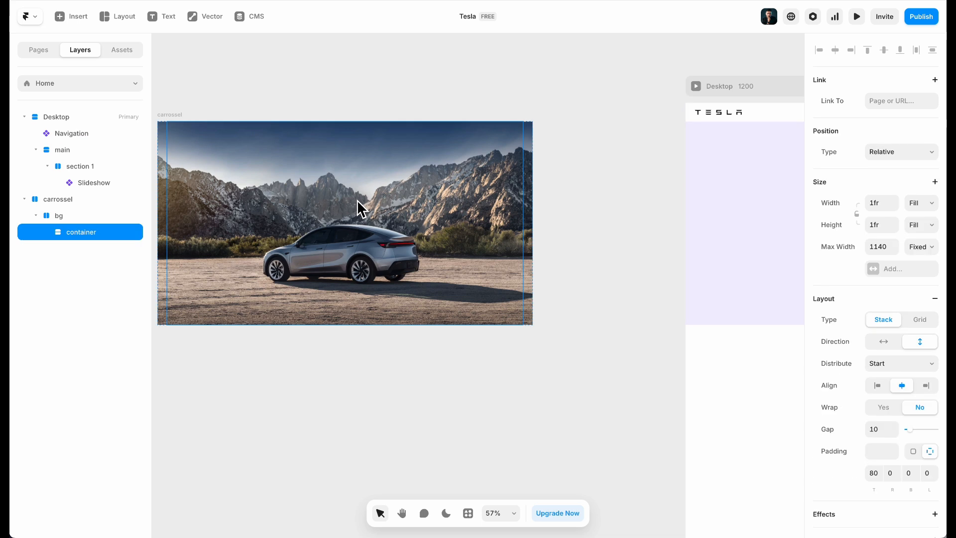
pyautogui.press('super+v')
# Change the pasted text to 'Model Y', Semibold weight, size 64
pyautogui.hscroll(-3, 347, 209)
pyautogui.scroll(-8, 906, 448)
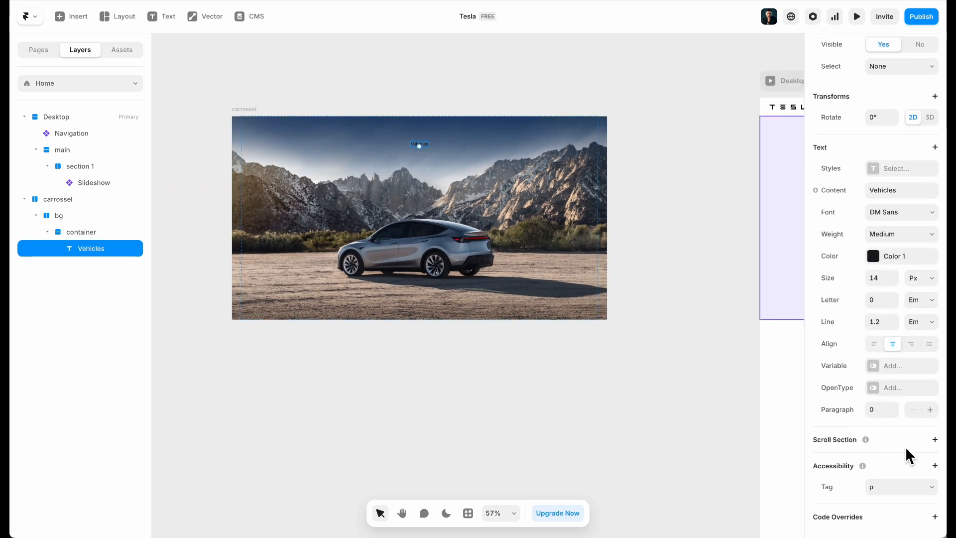
pyautogui.click(907, 191)
pyautogui.write('Model Y')
pyautogui.click(823, 231)
pyautogui.click(927, 235)
pyautogui.click(919, 258)
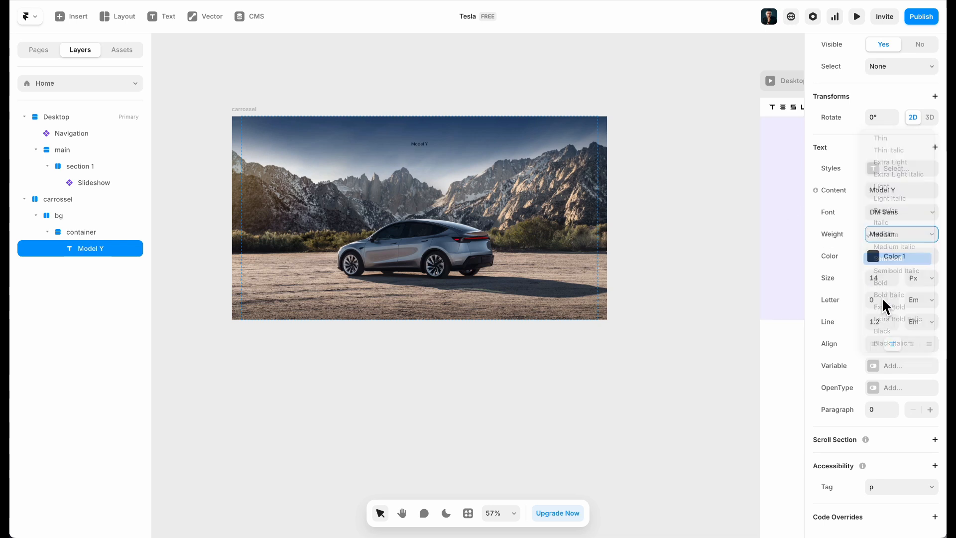
pyautogui.click(883, 281)
pyautogui.write('64')
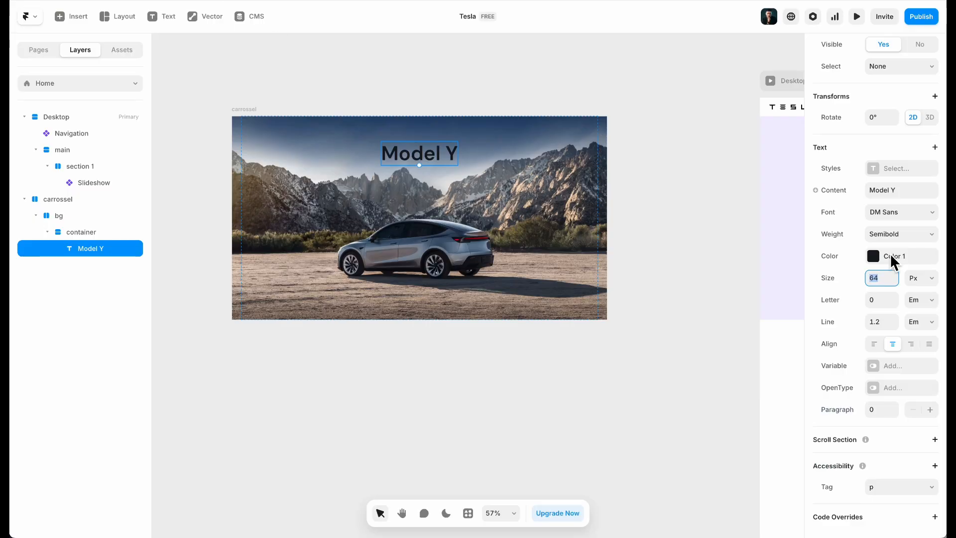
# Make the Model Y heading white, tag it h1, and set line height 1.4
pyautogui.click(890, 255)
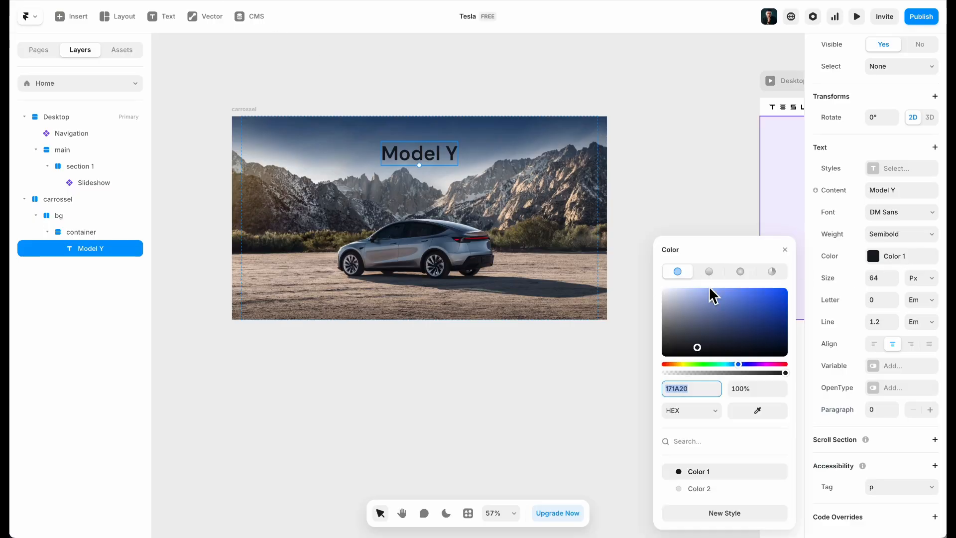
pyautogui.moveTo(733, 313); pyautogui.dragTo(555, 231)
pyautogui.scroll(5, 362, 131)
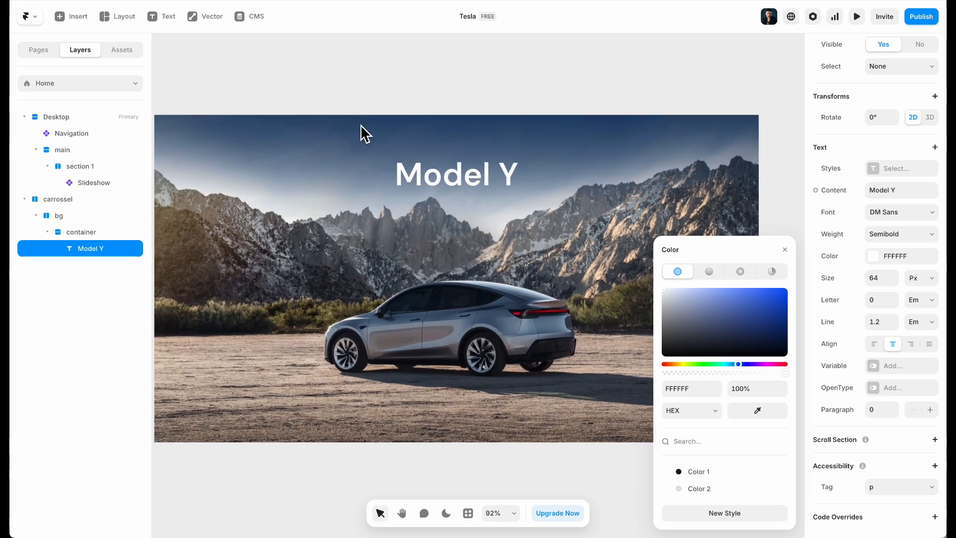
pyautogui.click(903, 490)
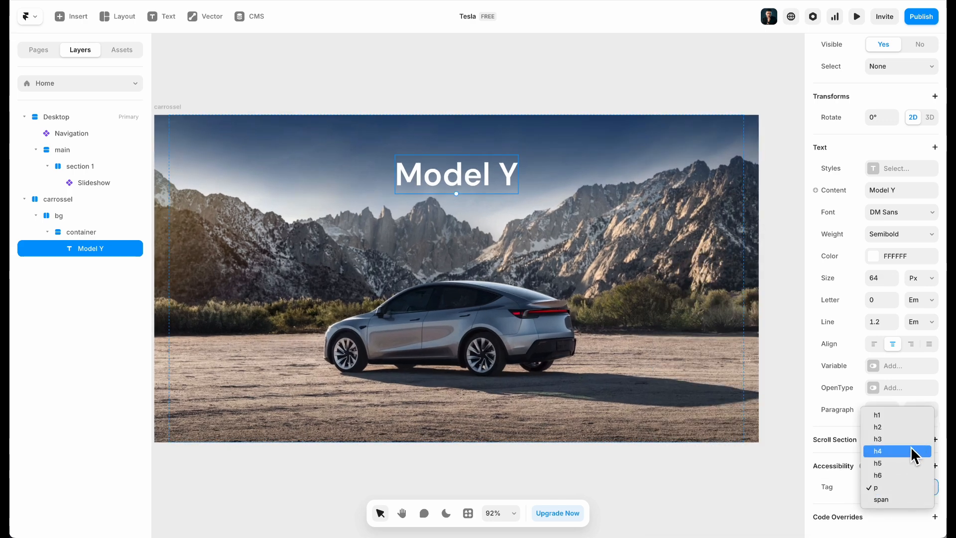
pyautogui.click(897, 415)
pyautogui.click(894, 319)
pyautogui.click(894, 319)
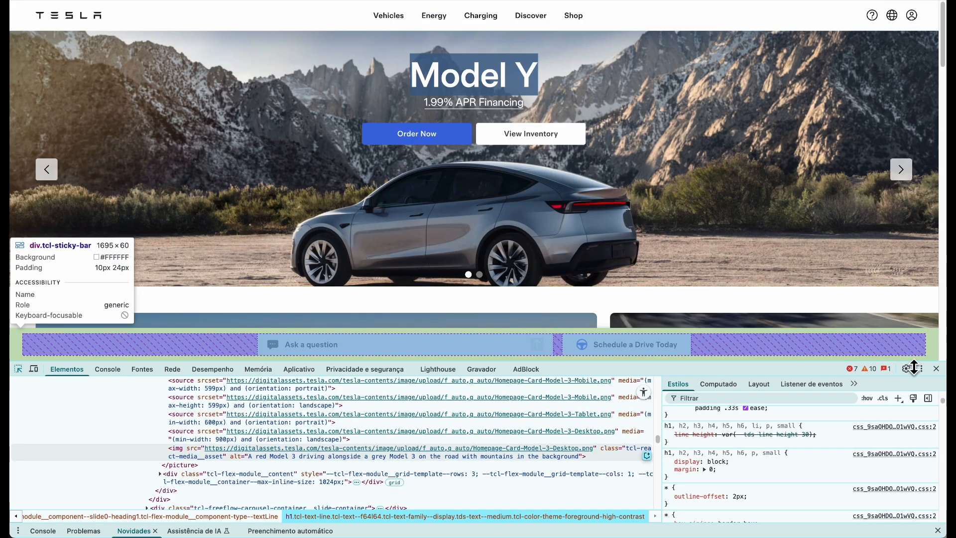
pyautogui.click(936, 370)
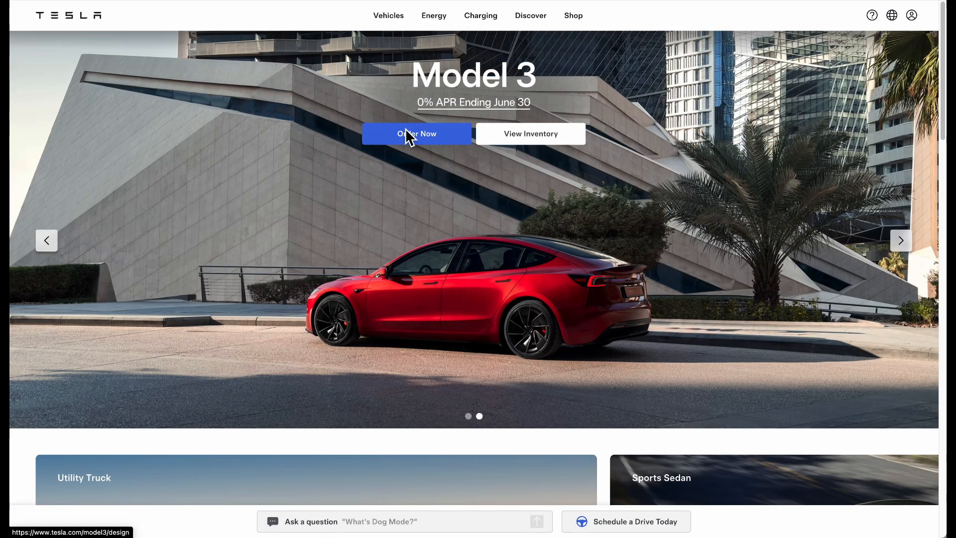
pyautogui.click(46, 241)
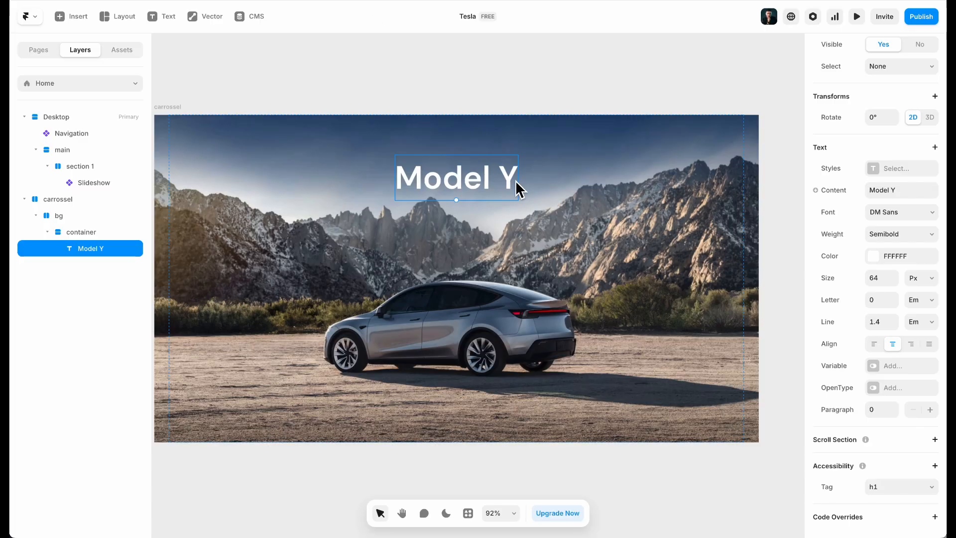
# Duplicate the Model Y heading and change its text to '1.99% APR Financing'
pyautogui.hotkey('ctrl', 'd')
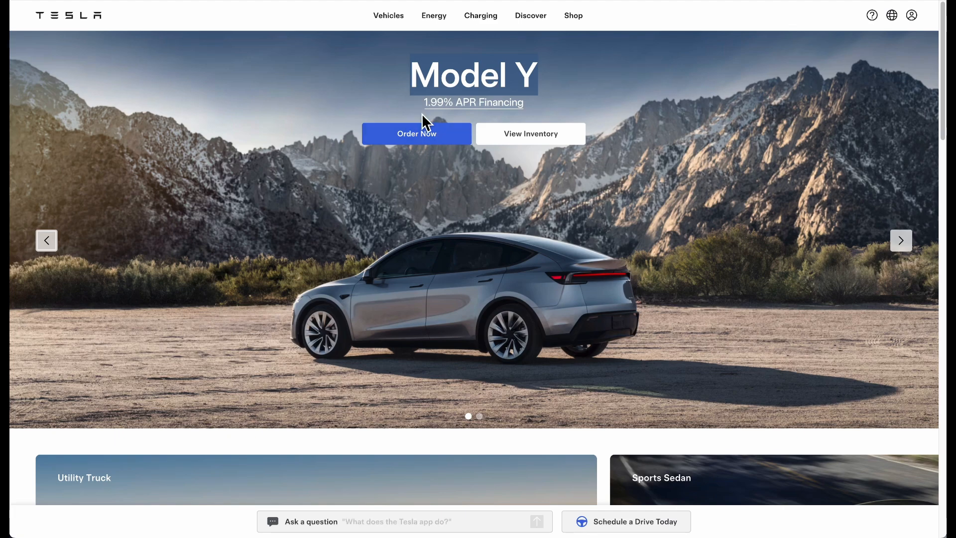
pyautogui.click(449, 106)
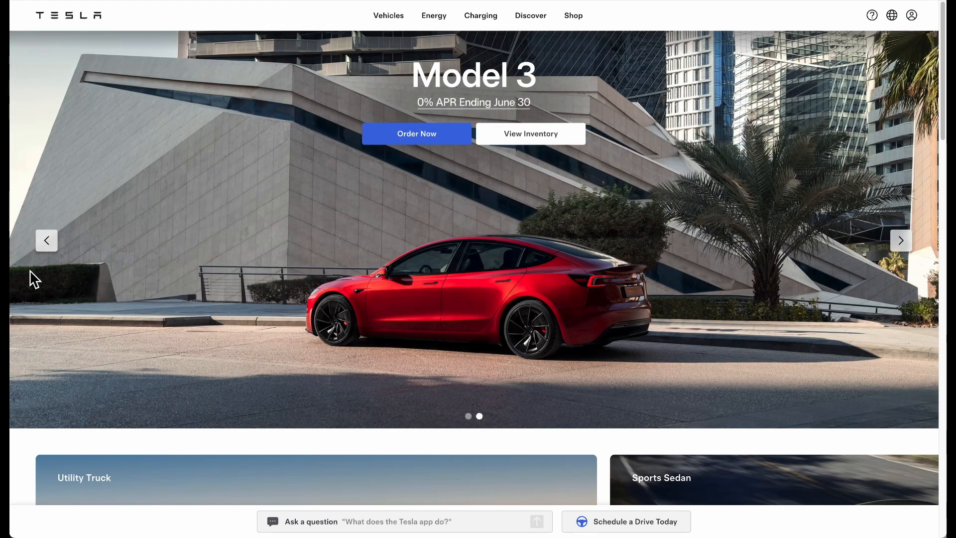
pyautogui.click(48, 241)
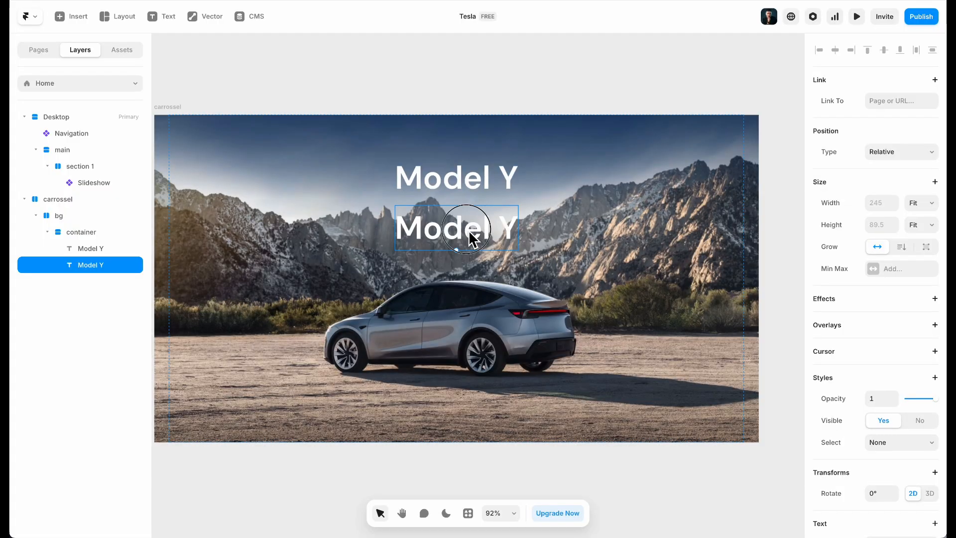
pyautogui.doubleClick(466, 230)
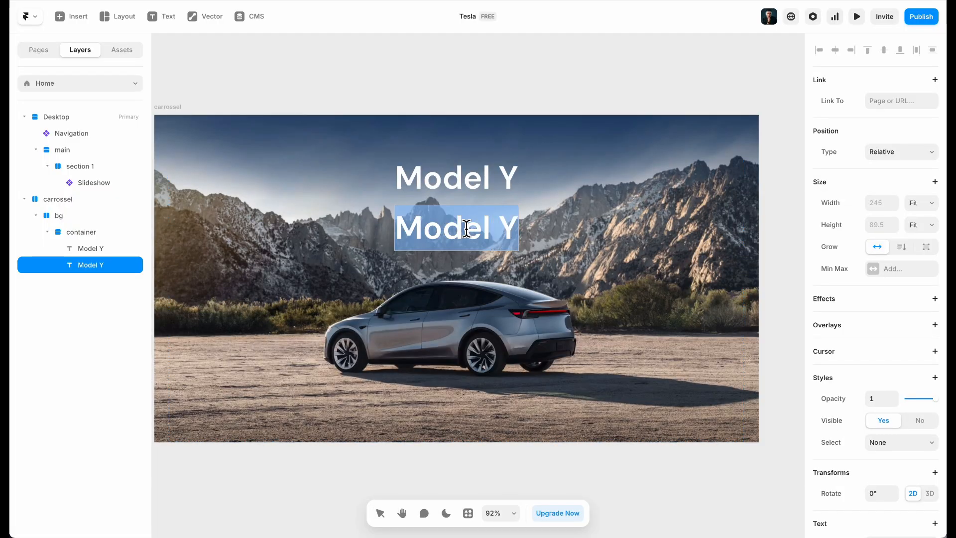
pyautogui.write('1.99% AP')
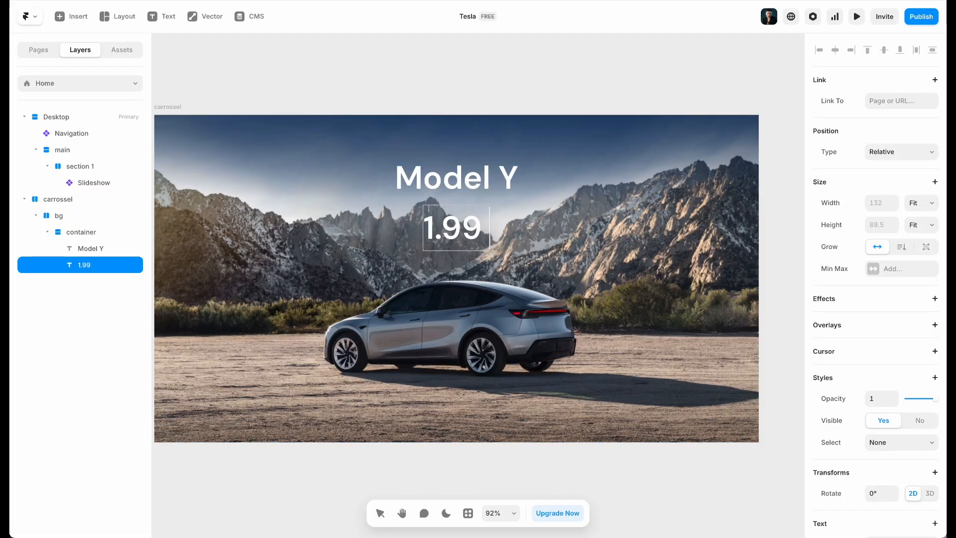
pyautogui.write('R')
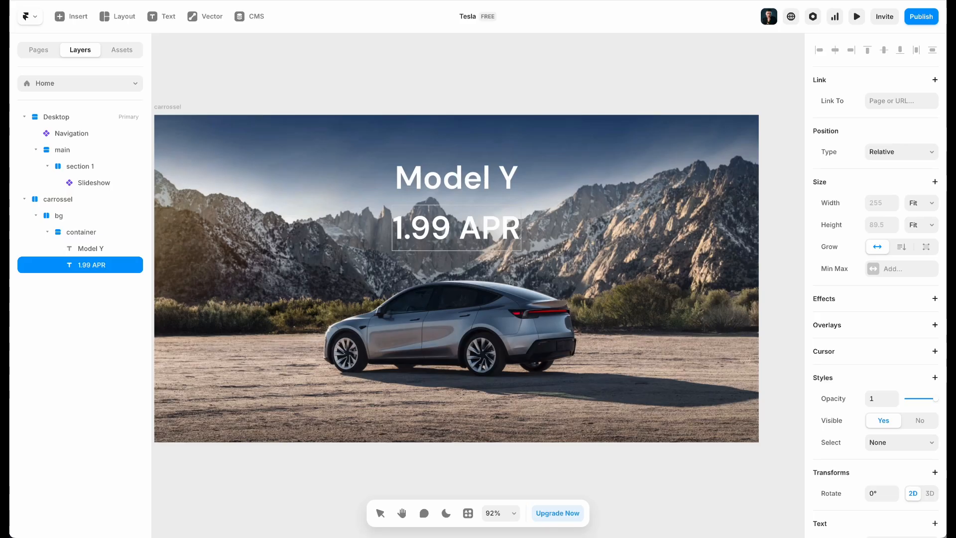
pyautogui.write('Financing')
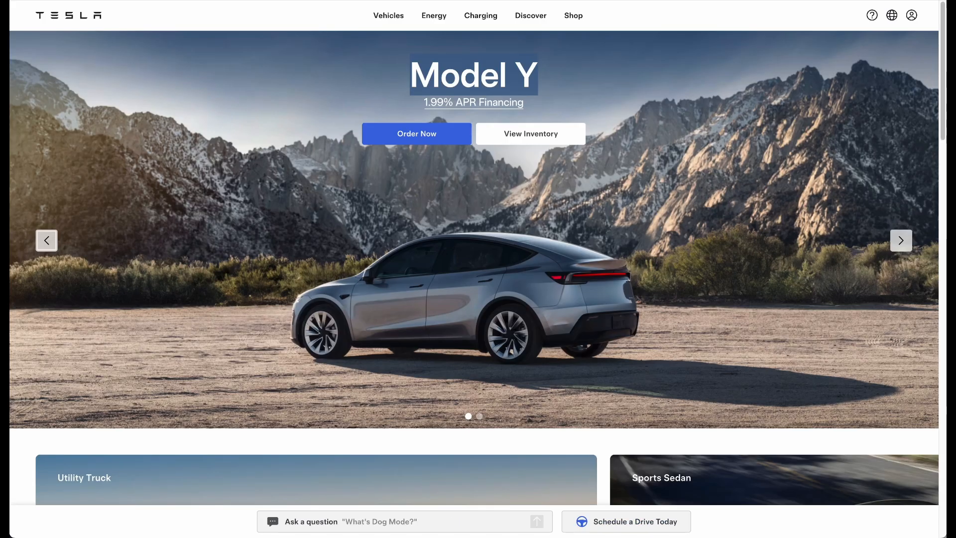
# Check the Tesla subtitle styles, then set the financing subtitle to size 20, Regular weight
pyautogui.rightClick(219, 111)
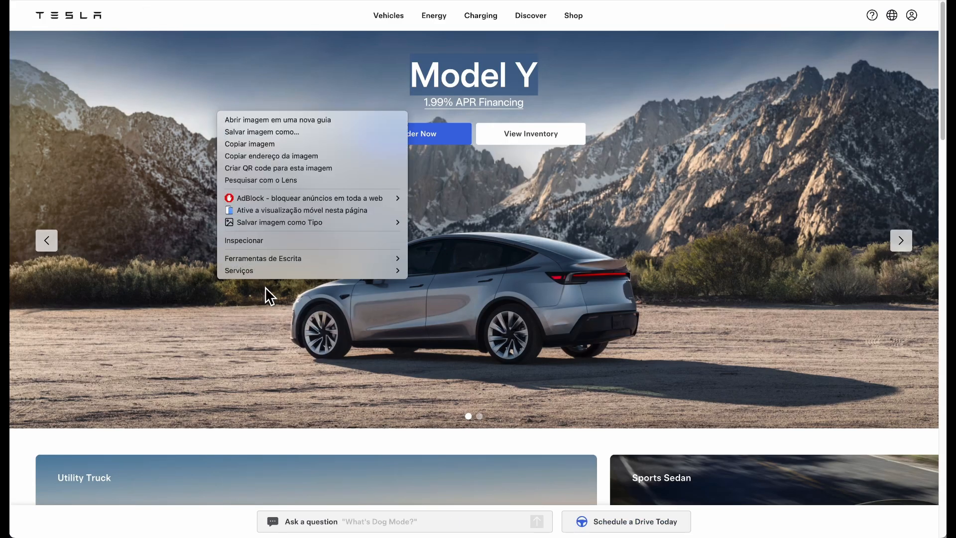
pyautogui.click(249, 241)
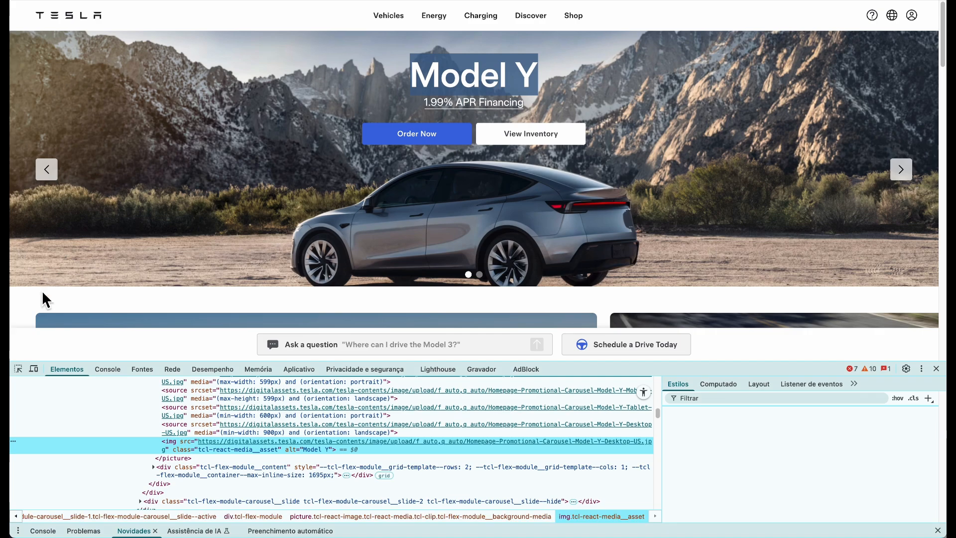
pyautogui.click(17, 369)
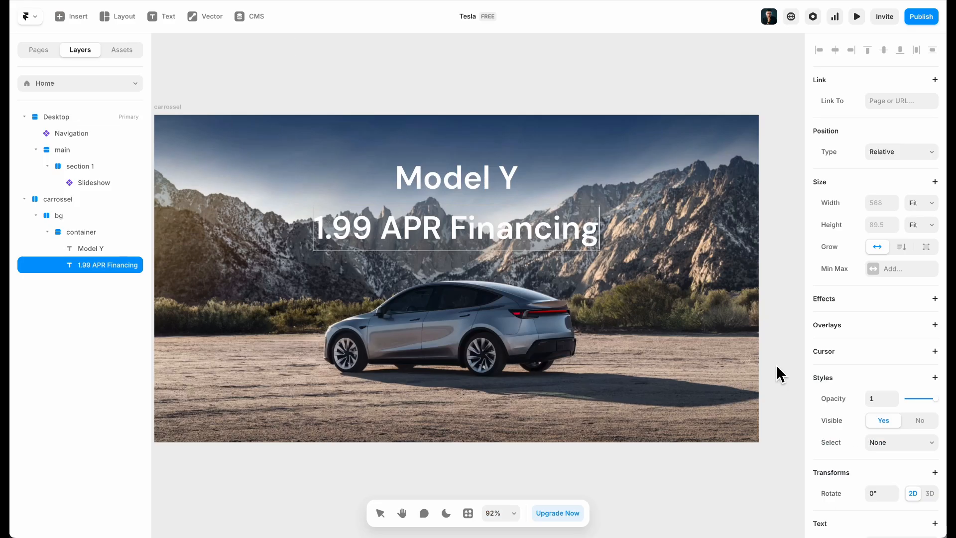
pyautogui.scroll(-6, 919, 393)
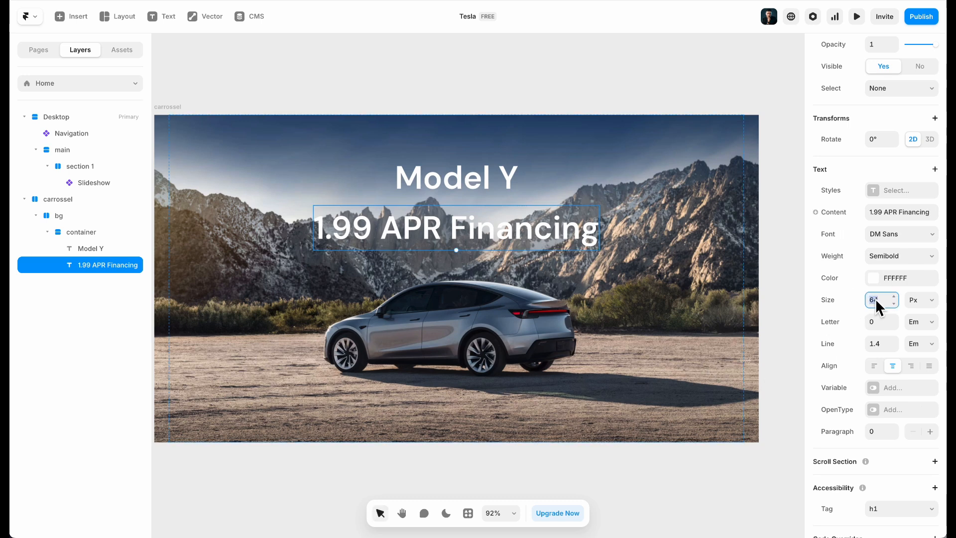
pyautogui.write('20')
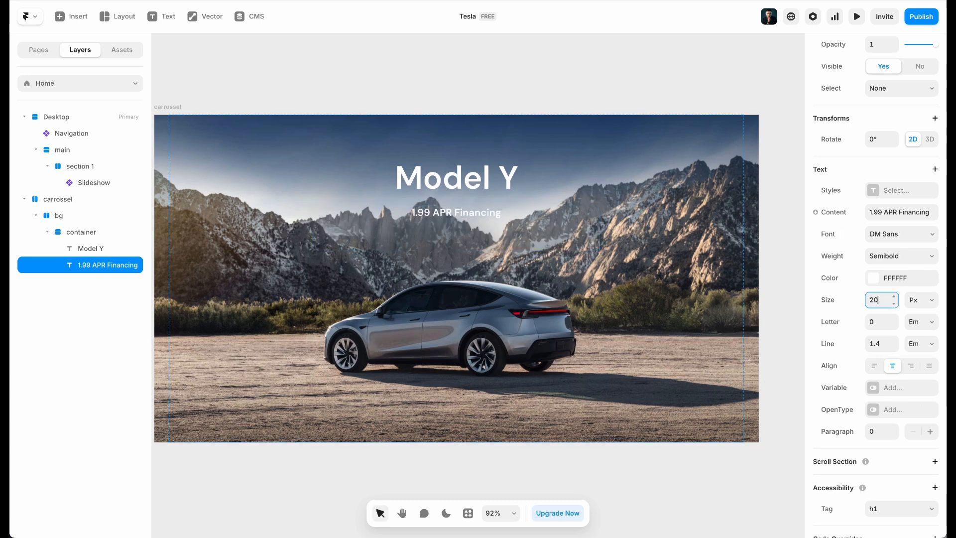
pyautogui.click(918, 263)
pyautogui.click(899, 211)
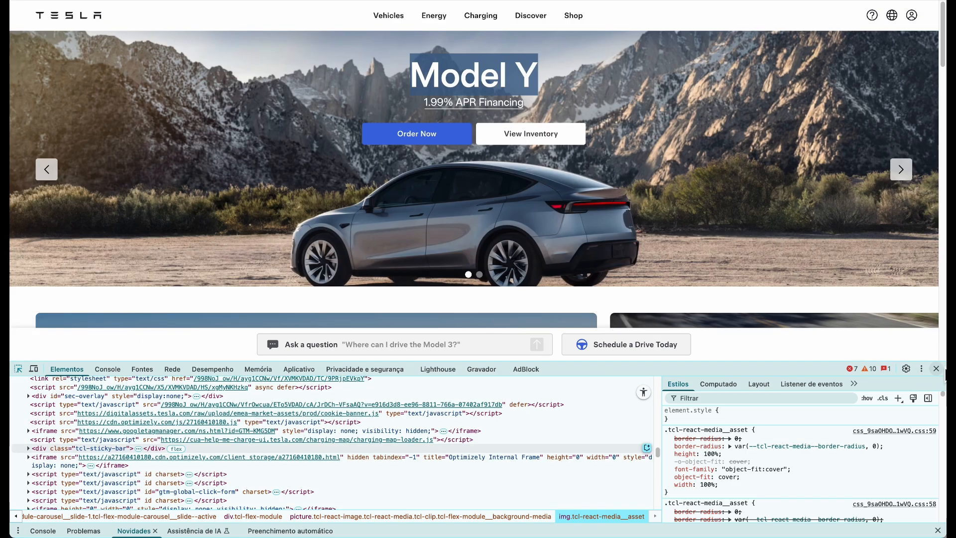
pyautogui.click(936, 368)
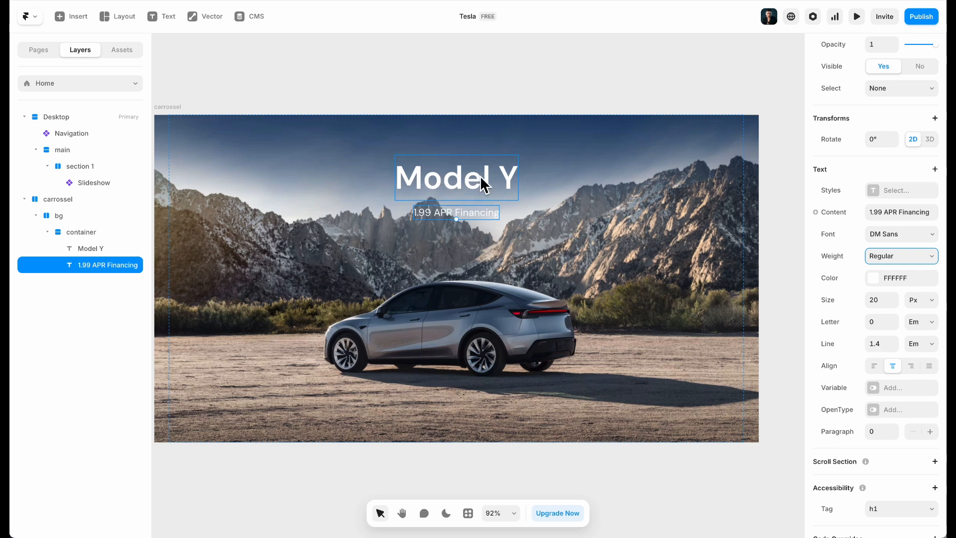
# Lower the Model Y line height to 1.2 and stack it with the subtitle
pyautogui.click(483, 185)
pyautogui.click(895, 327)
pyautogui.click(895, 327)
pyautogui.click(473, 204)
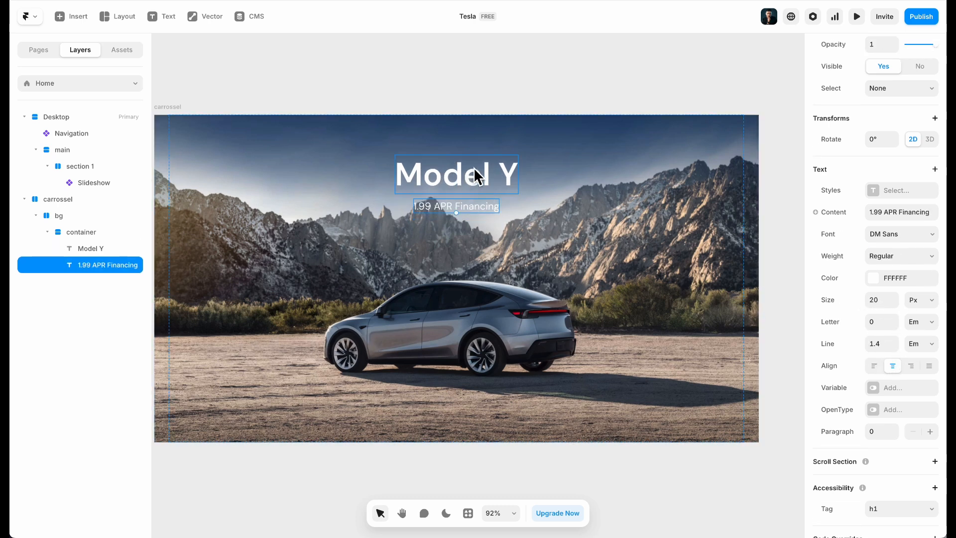
pyautogui.keyDown('shift'); pyautogui.click(473, 168); pyautogui.keyUp('shift')
pyautogui.hotkey('shift', 'a')
# Make the title stack's width Fit Content with a gap of 4
pyautogui.click(922, 202)
pyautogui.click(920, 214)
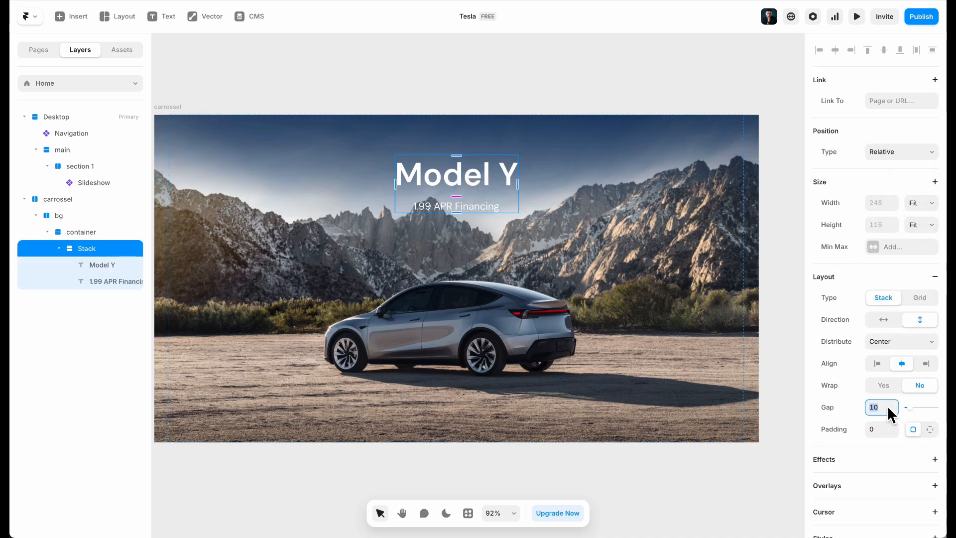
pyautogui.press('Return')
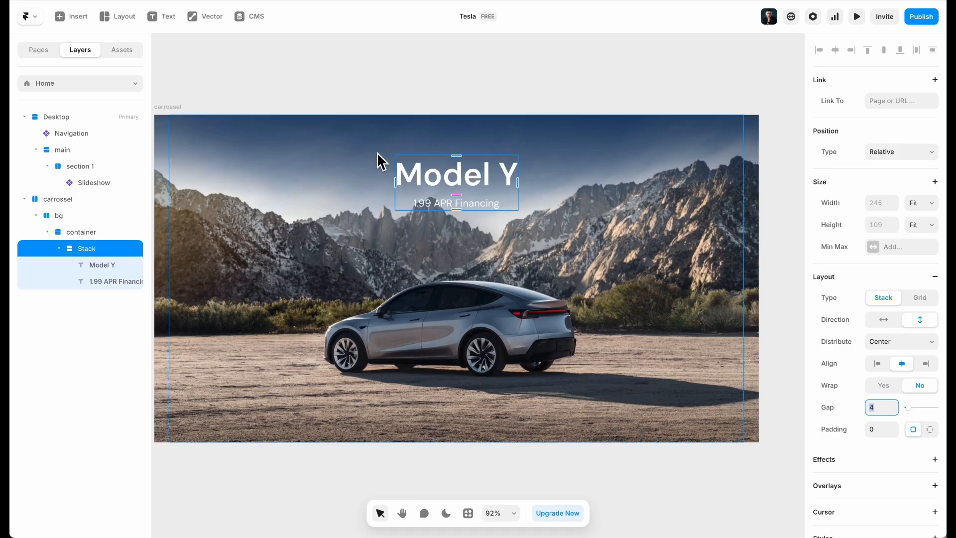
pyautogui.press('Escape')
# Set the container's top padding to 32, after trying 60, 50 and 48
pyautogui.click(875, 473)
pyautogui.write('60')
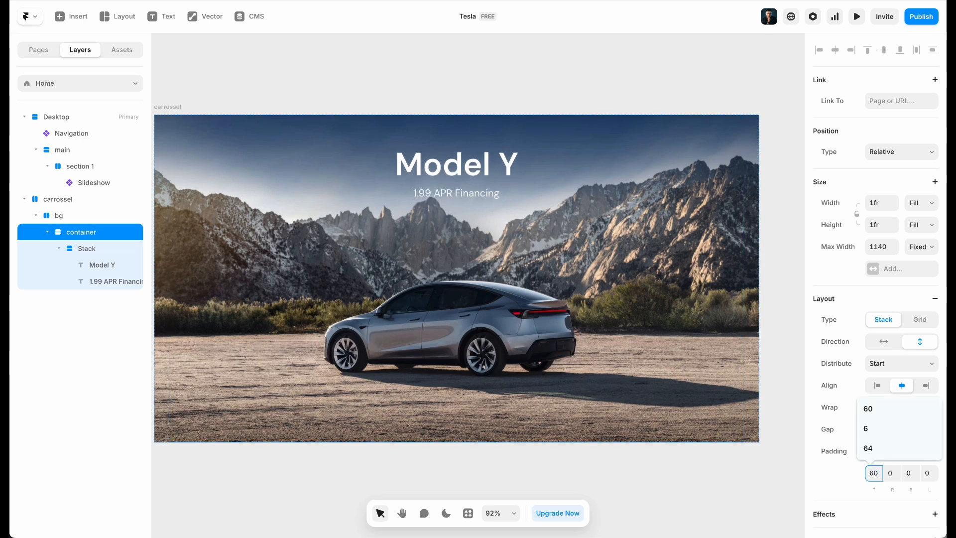
pyautogui.press('BackSpace')
pyautogui.press('BackSpace')
pyautogui.write('50')
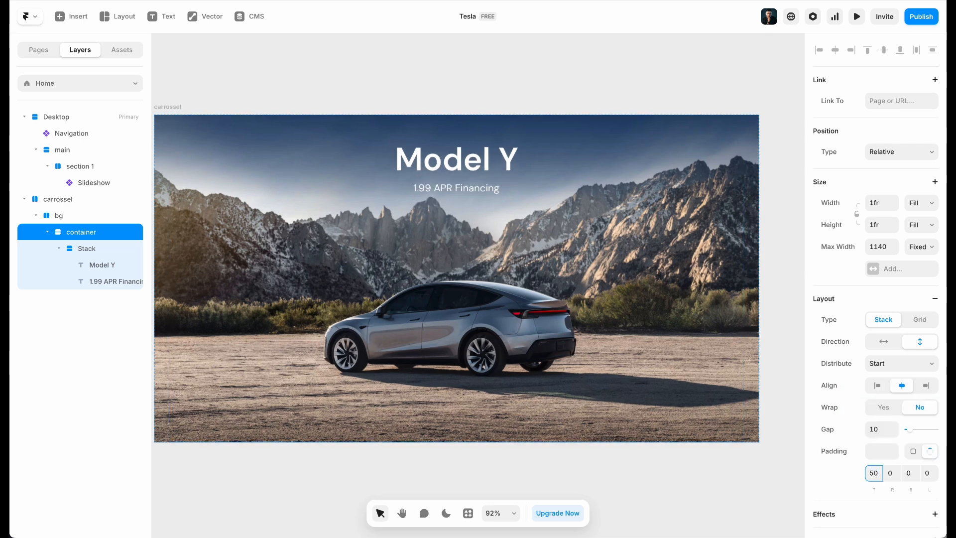
pyautogui.press('BackSpace')
pyautogui.press('BackSpace')
pyautogui.write('48')
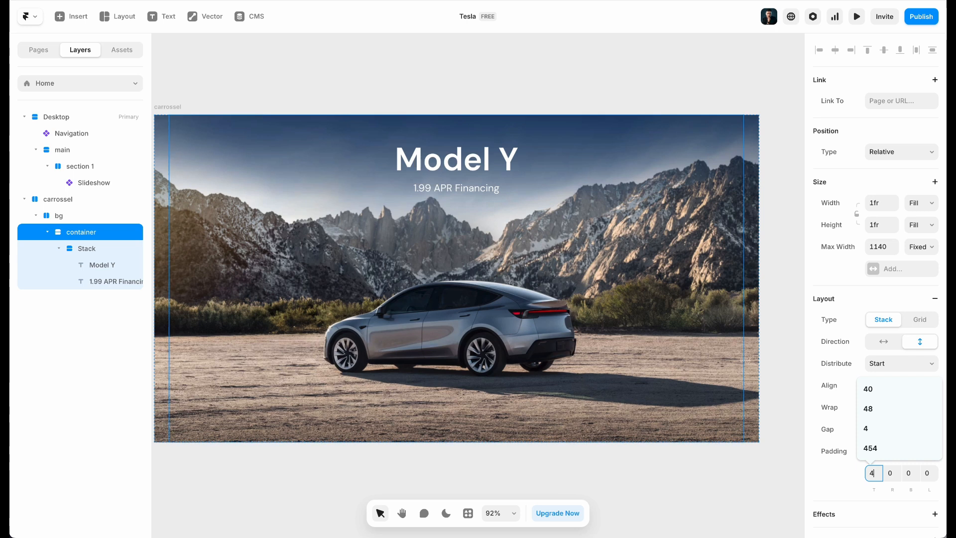
pyautogui.press('BackSpace')
pyautogui.press('BackSpace')
pyautogui.write('32')
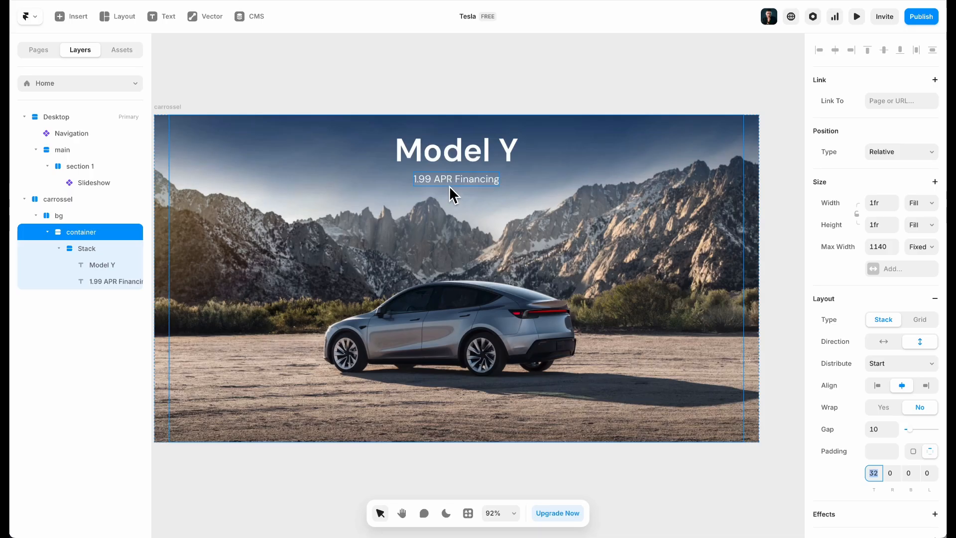
# Select the 1.99 APR Financing subtitle
pyautogui.click(450, 183)
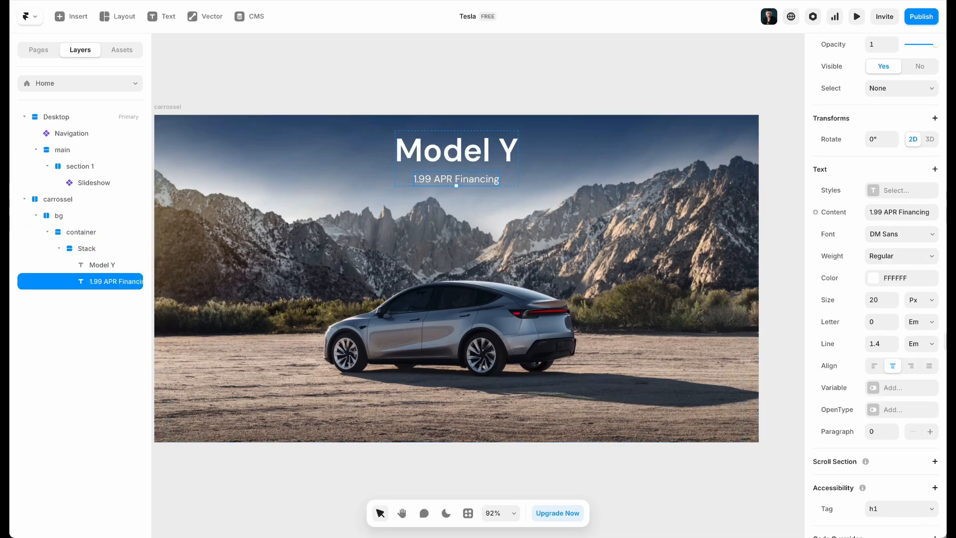
pyautogui.scroll(5, 917, 287)
pyautogui.scroll(-5, 906, 296)
pyautogui.scroll(8, 868, 278)
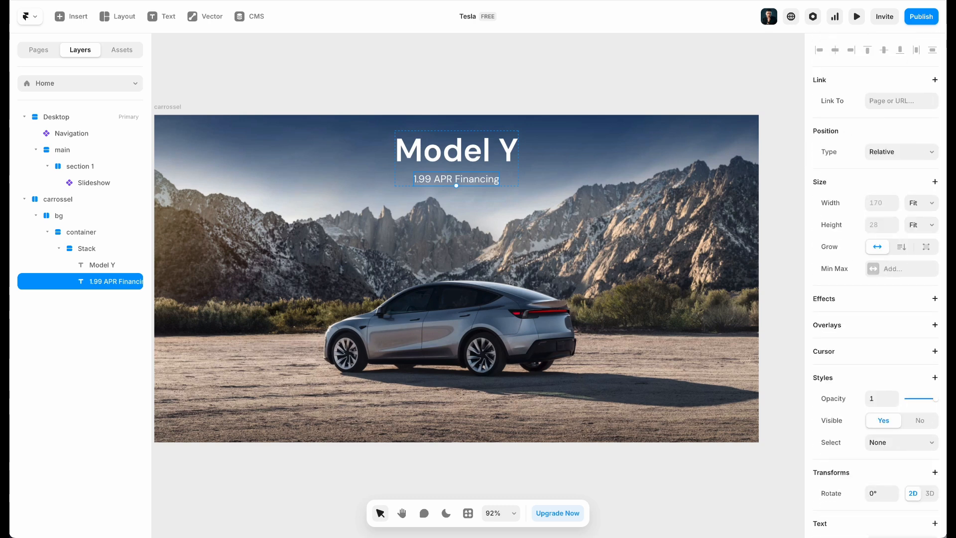
# Link the financing subtitle to the Home page
pyautogui.click(879, 101)
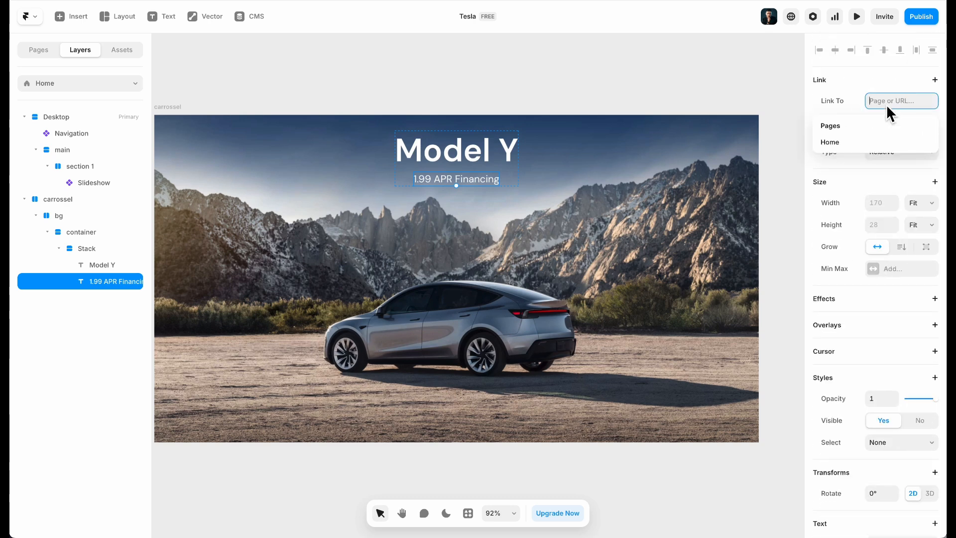
pyautogui.click(863, 143)
pyautogui.scroll(6, 427, 195)
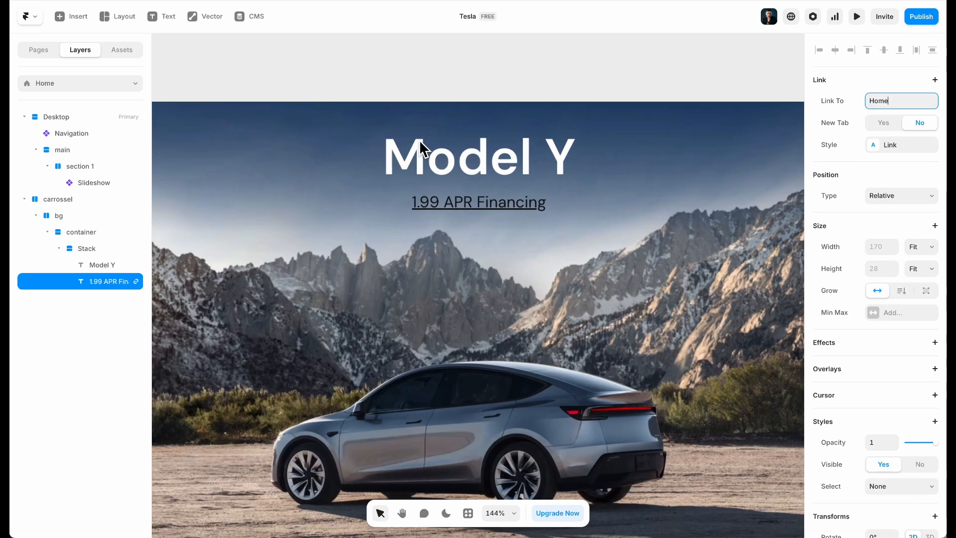
# Edit the subtitle's Link style, making the current-page link colour white
pyautogui.click(903, 144)
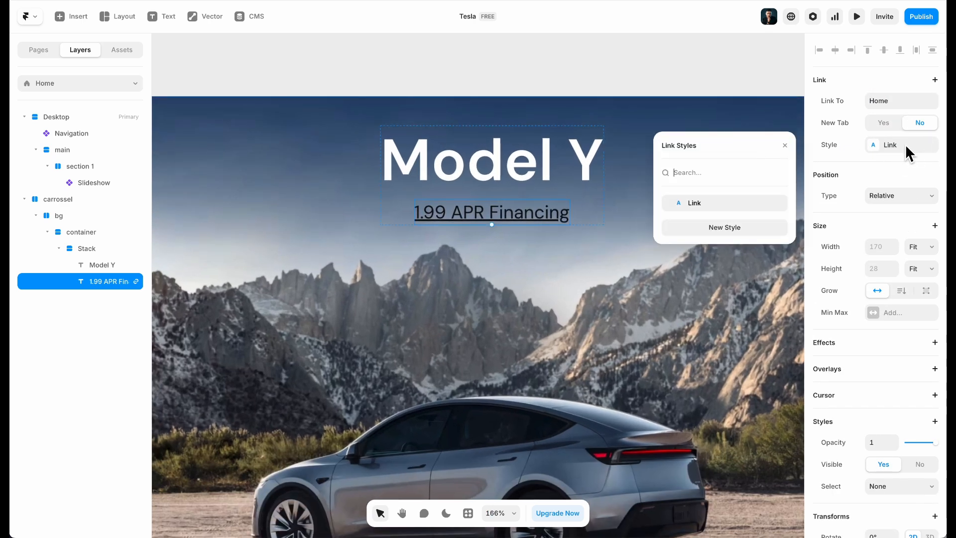
pyautogui.click(780, 203)
pyautogui.click(752, 200)
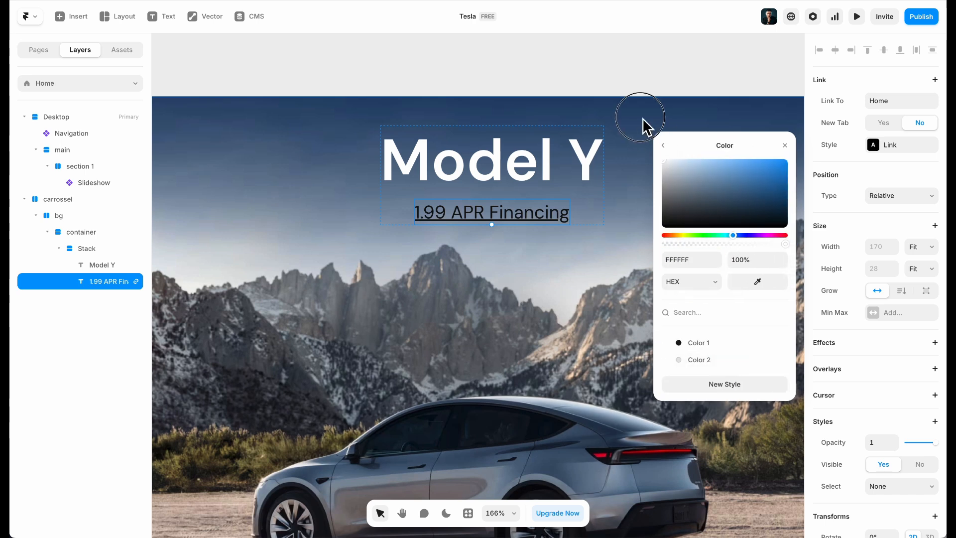
pyautogui.click(662, 145)
pyautogui.click(735, 288)
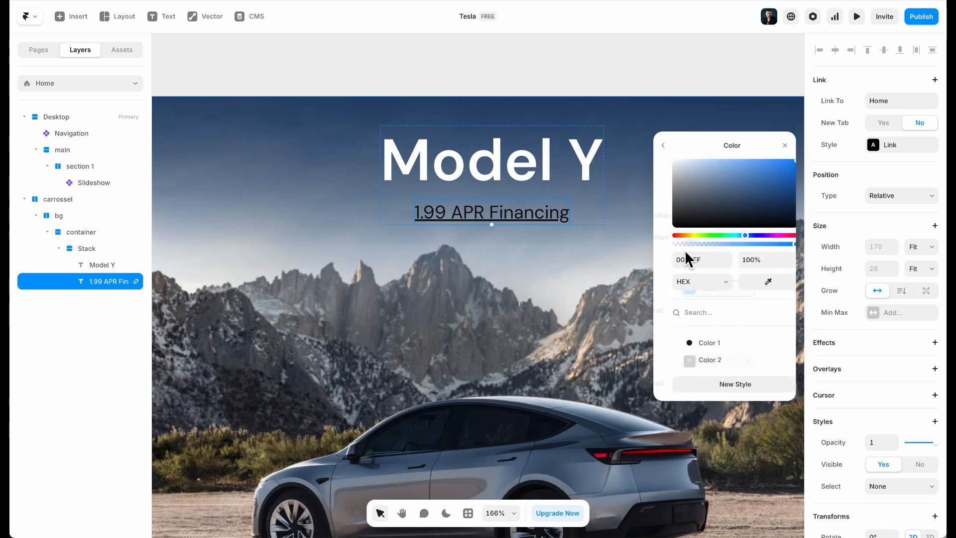
pyautogui.click(664, 146)
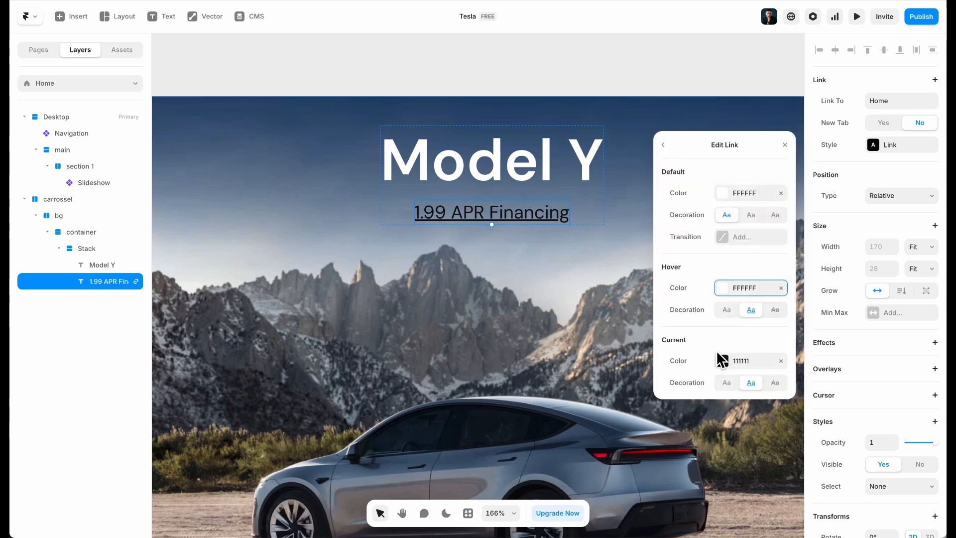
pyautogui.click(722, 362)
pyautogui.moveTo(681, 200); pyautogui.dragTo(621, 98)
pyautogui.click(663, 145)
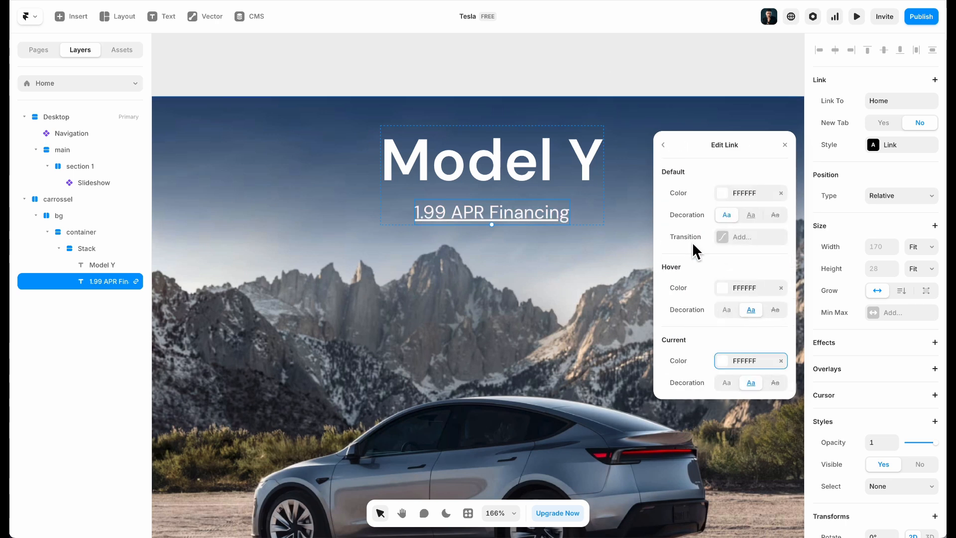
# Set the Link style's hover colour to light grey D9D9D9, keeping current-page colour white
pyautogui.click(720, 288)
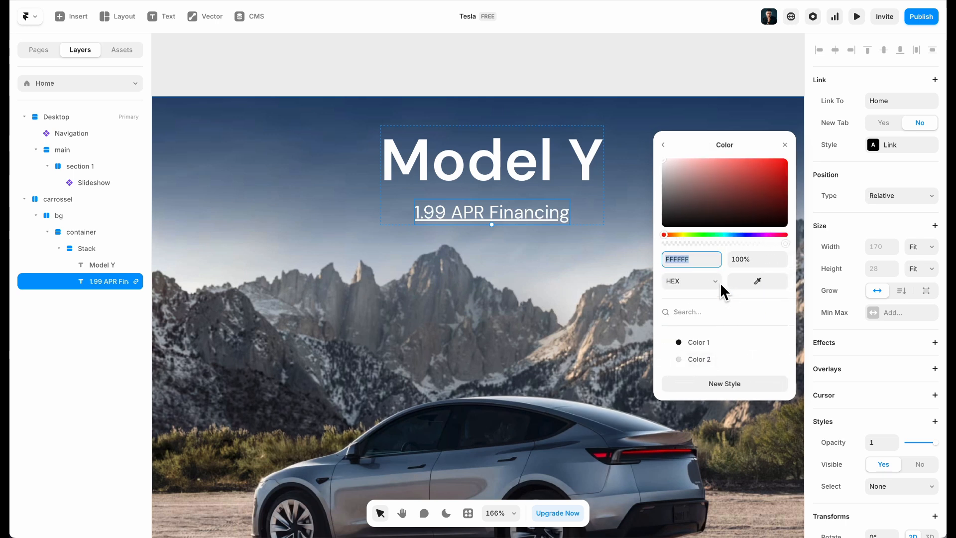
pyautogui.click(663, 170)
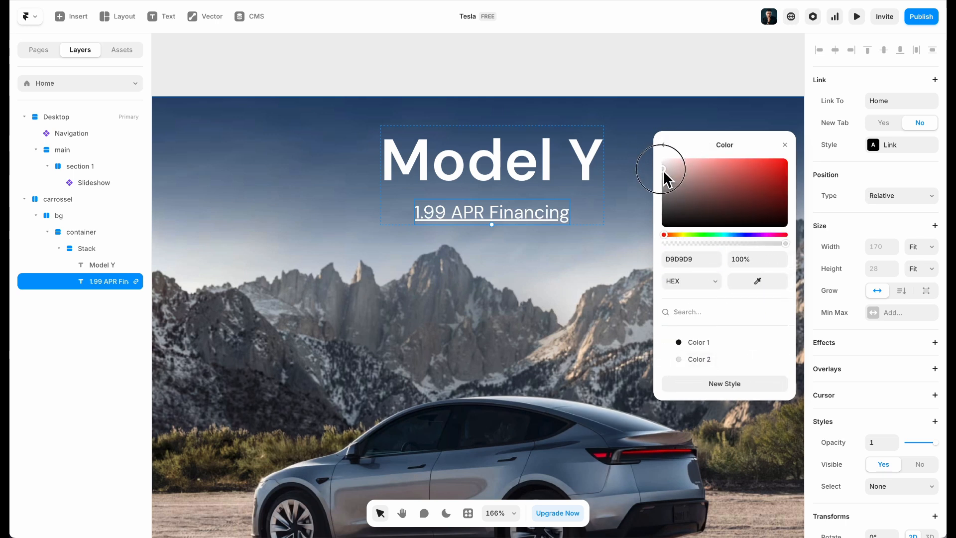
pyautogui.click(664, 145)
pyautogui.click(722, 289)
pyautogui.press('super+c')
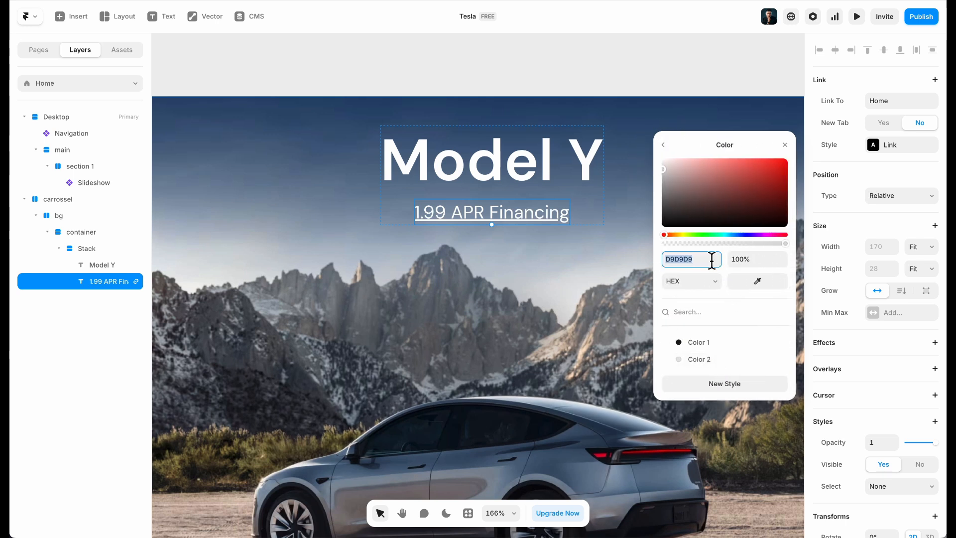
pyautogui.click(663, 145)
pyautogui.click(745, 366)
pyautogui.press('super+v')
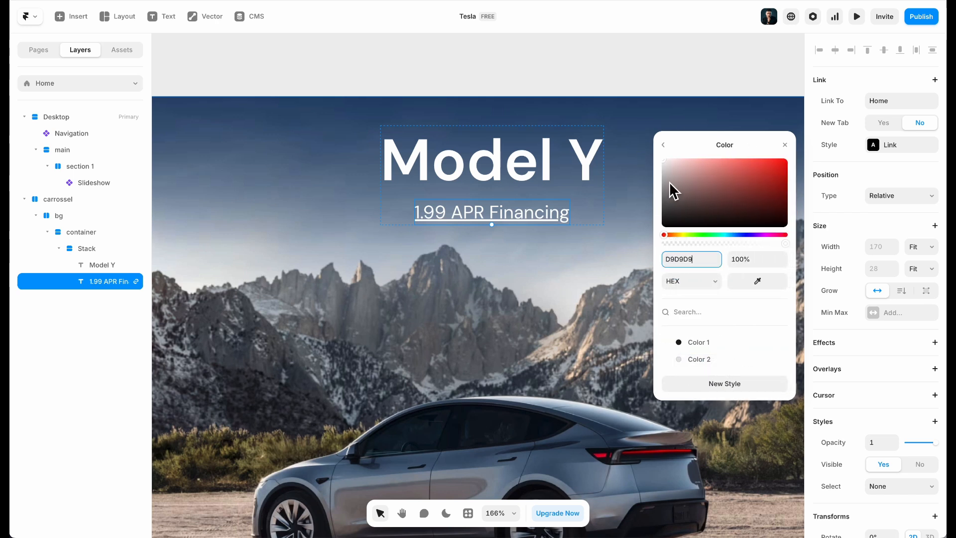
pyautogui.click(663, 145)
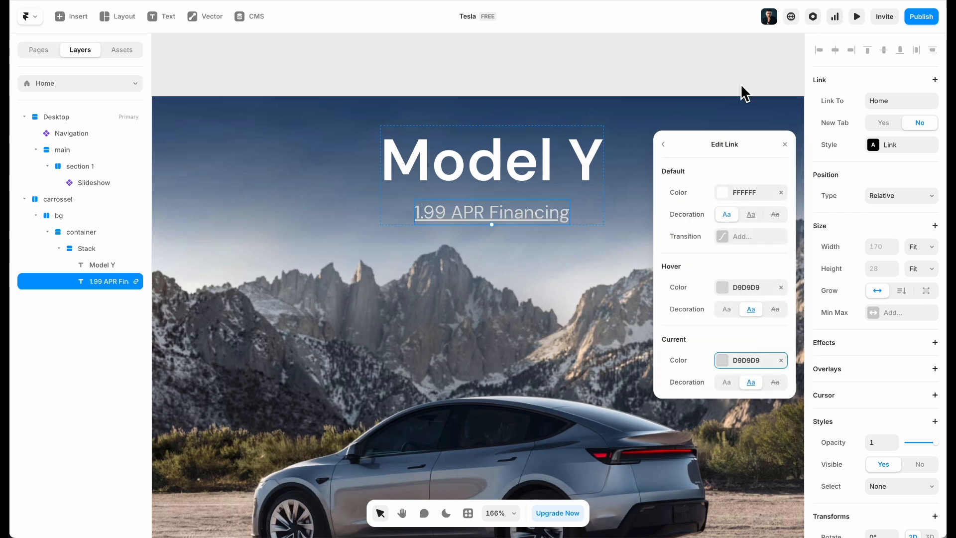
pyautogui.click(723, 357)
pyautogui.moveTo(669, 180); pyautogui.dragTo(662, 151)
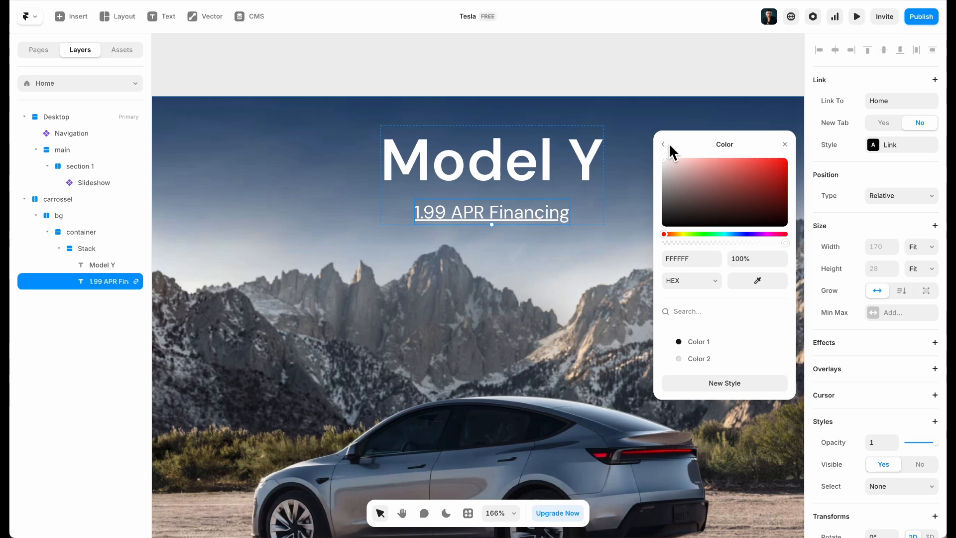
pyautogui.click(667, 143)
# Preview the page and compare the carrossel frame with the Tesla site
pyautogui.click(856, 16)
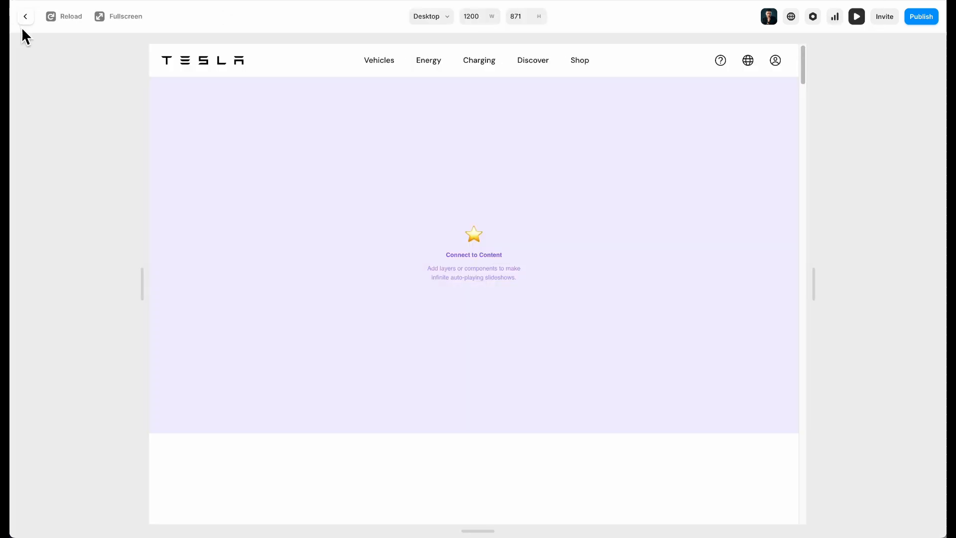
pyautogui.click(25, 16)
pyautogui.hscroll(-5, 271, 98)
pyautogui.click(288, 99)
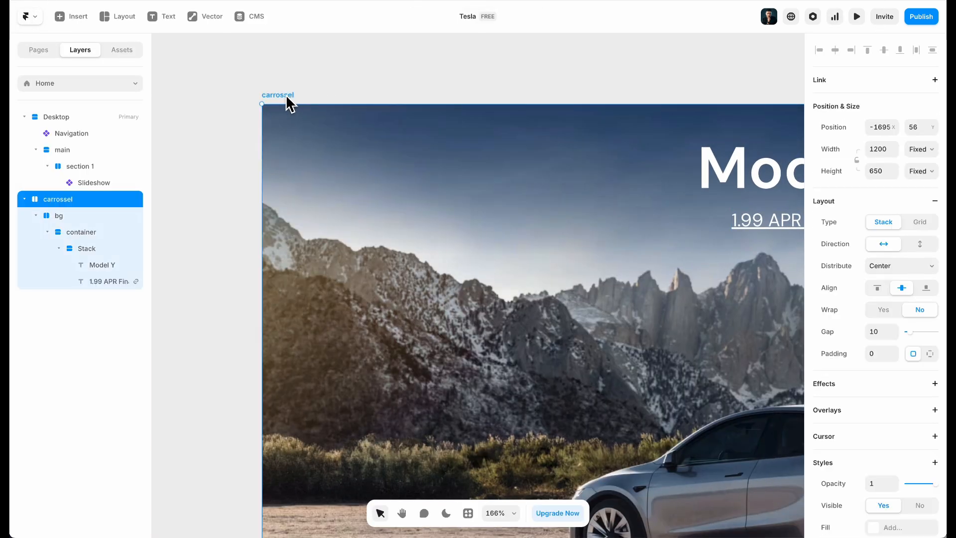
pyautogui.scroll(-5, 346, 134)
pyautogui.hscroll(2, 499, 216)
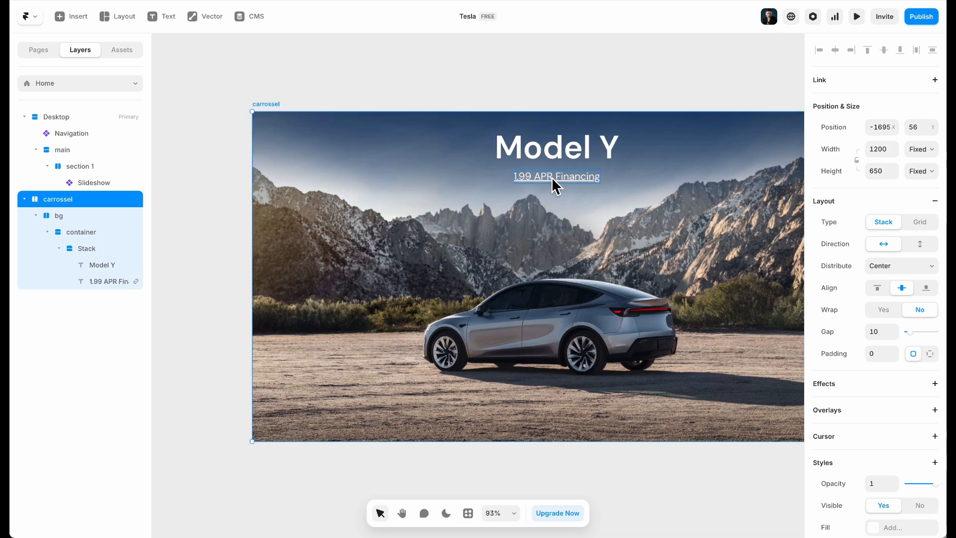
pyautogui.click(200, 1)
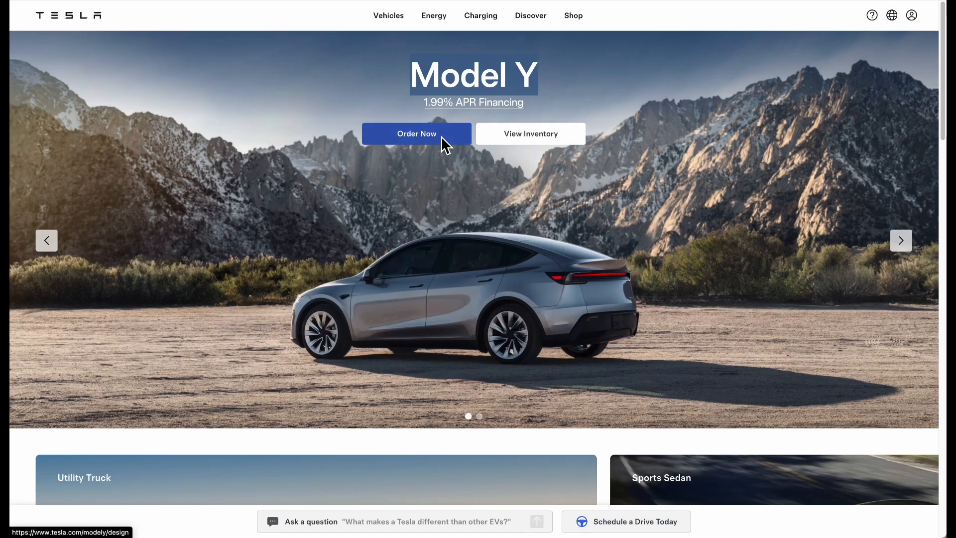
pyautogui.click(226, 1)
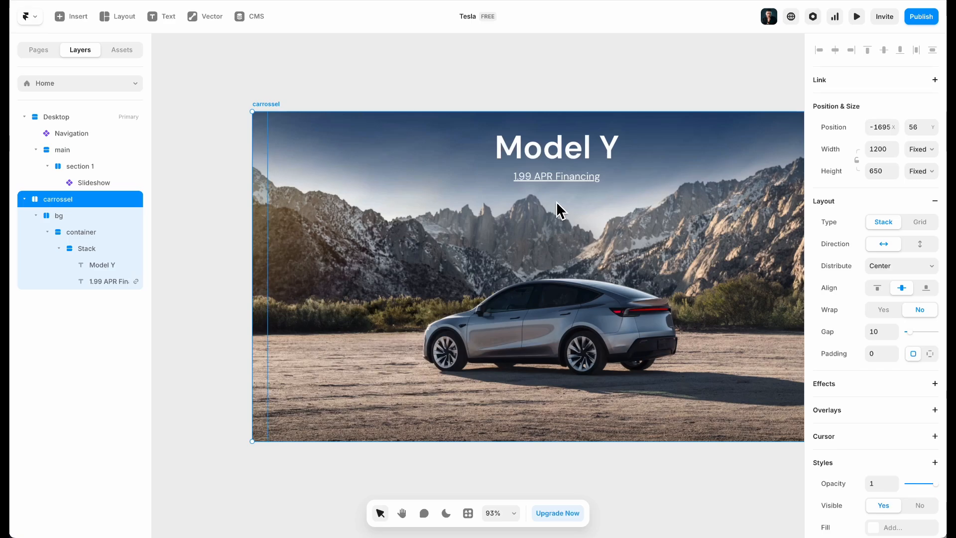
# Add an 'Order now' text layer below the 1.99 APR Financing subtitle
pyautogui.click(562, 179)
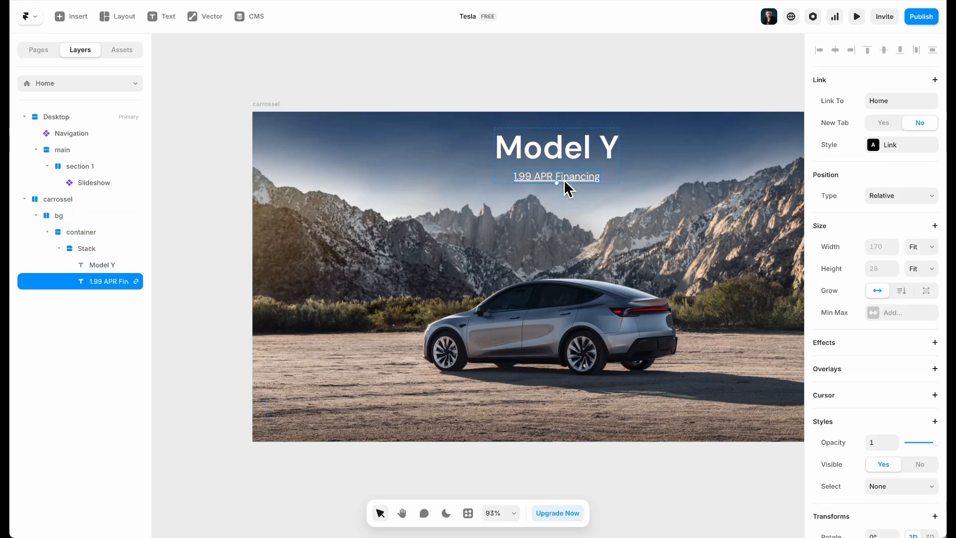
pyautogui.click(393, 187)
pyautogui.hotkey('ctrl', 'Tab')
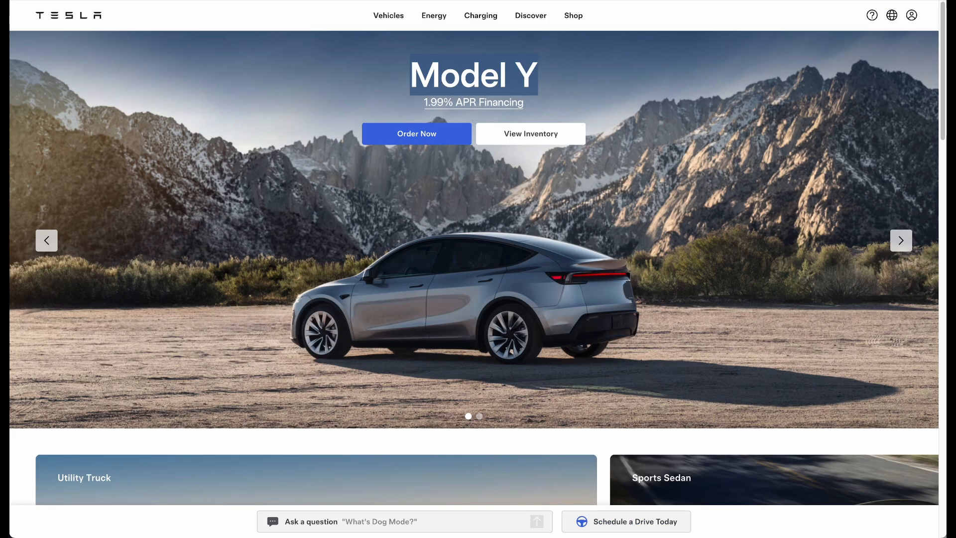
pyautogui.hotkey('ctrl', 'Tab')
pyautogui.press('t')
pyautogui.click(529, 205)
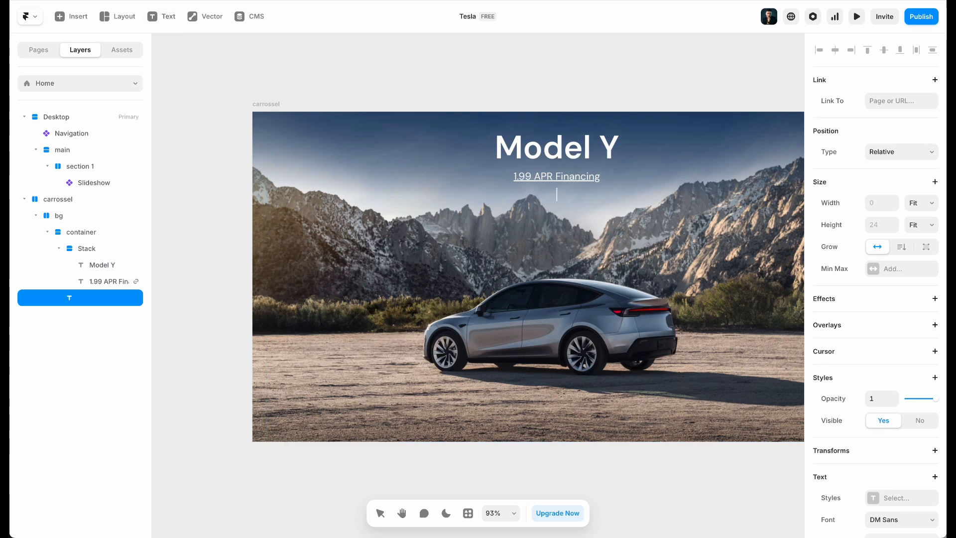
pyautogui.write('Order now')
# Inspect the Tesla Order Now button in DevTools (200×40, #3E6AE1, 14px text), then return to Framer
pyautogui.press('Escape')
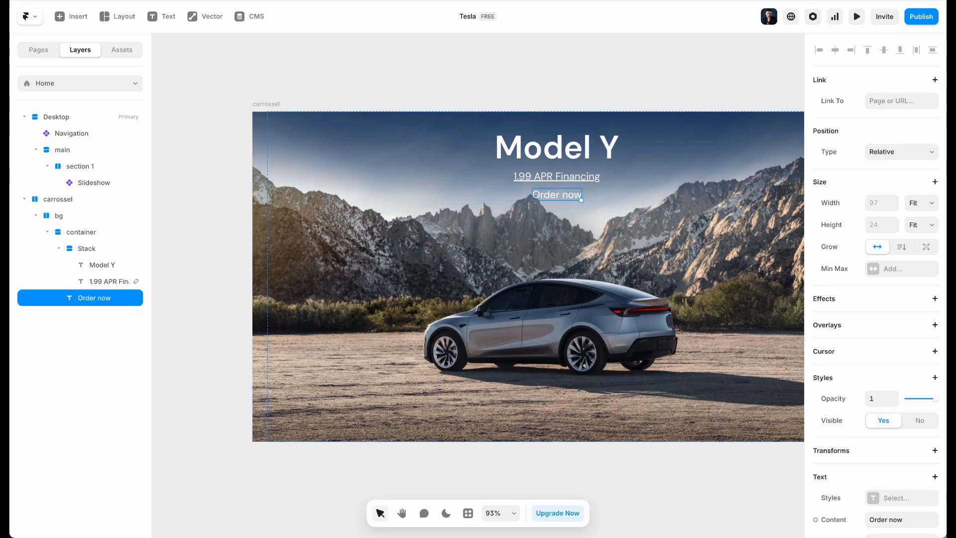
pyautogui.hotkey('ctrl', 'Tab')
pyautogui.rightClick(383, 222)
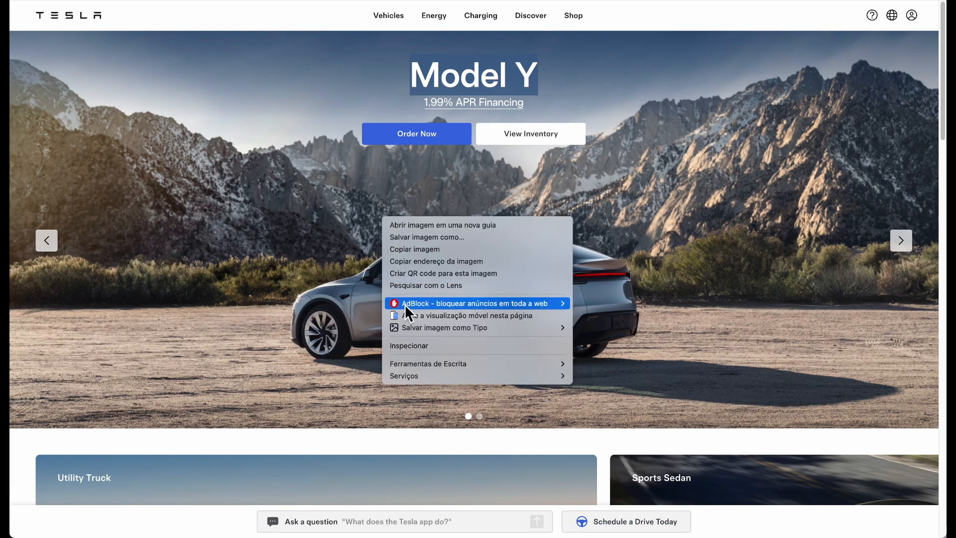
pyautogui.click(413, 348)
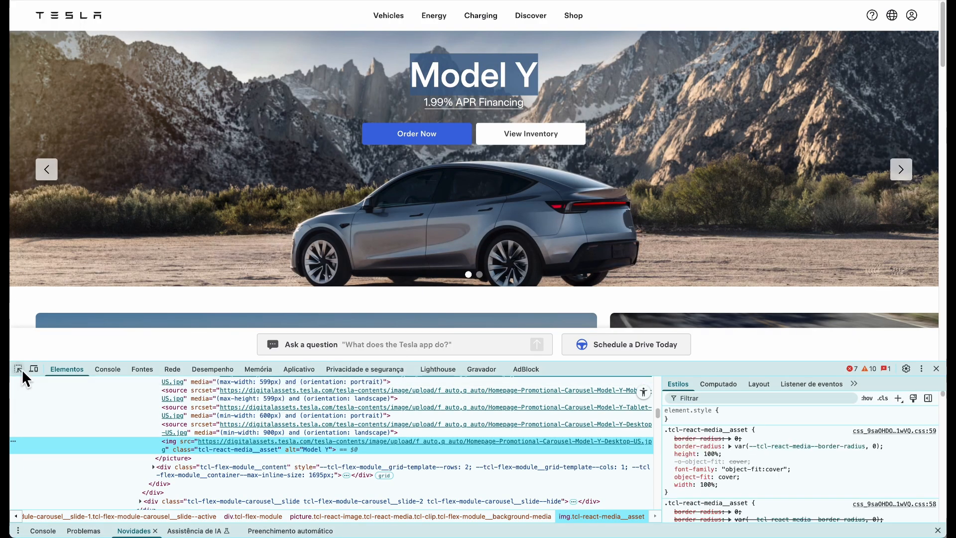
pyautogui.click(19, 369)
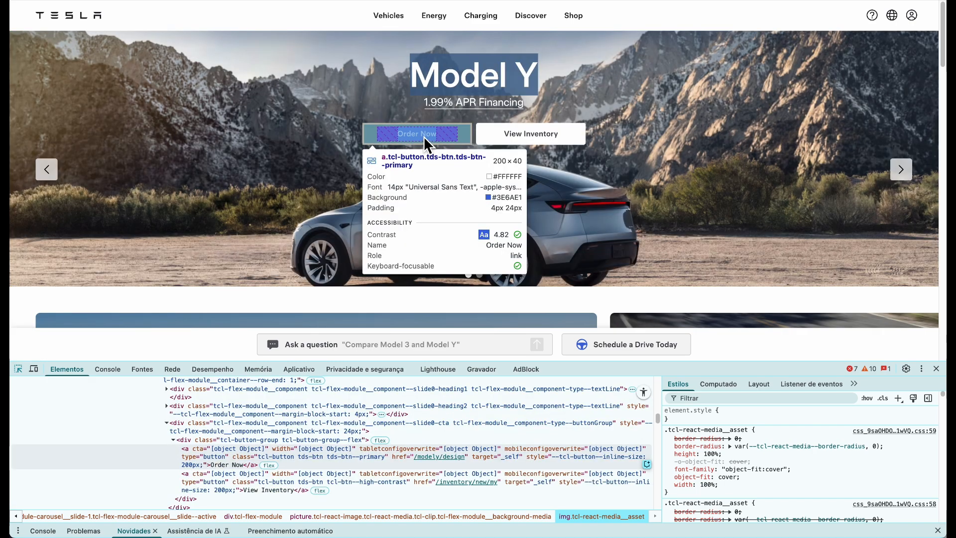
pyautogui.click(323, 1)
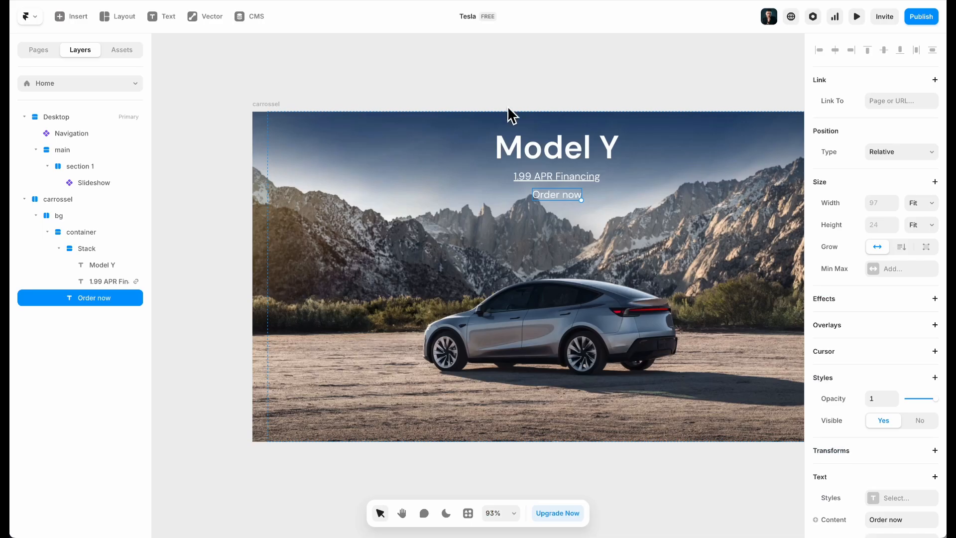
# Set the Order now text to size 14 and Medium weight
pyautogui.scroll(-6, 903, 432)
pyautogui.click(885, 302)
pyautogui.write('14')
pyautogui.click(895, 256)
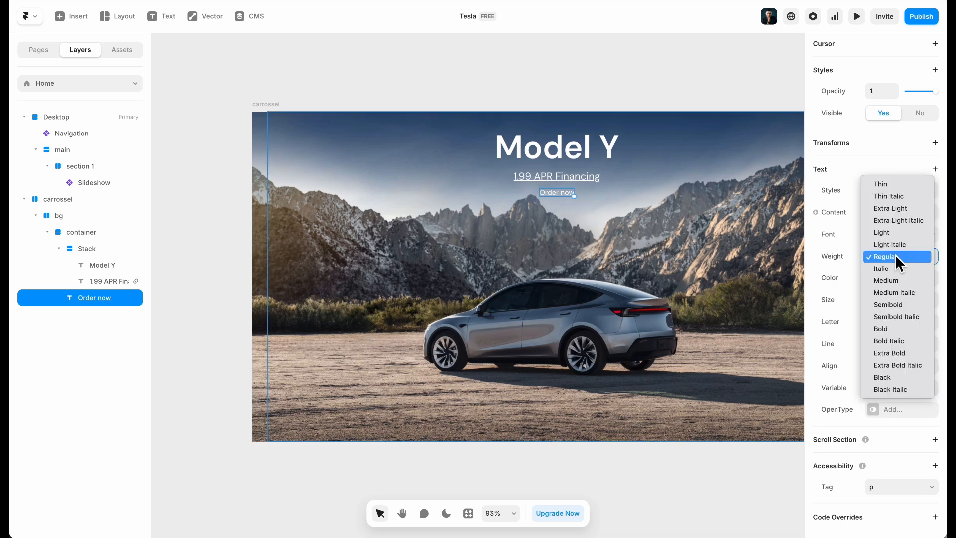
pyautogui.click(898, 281)
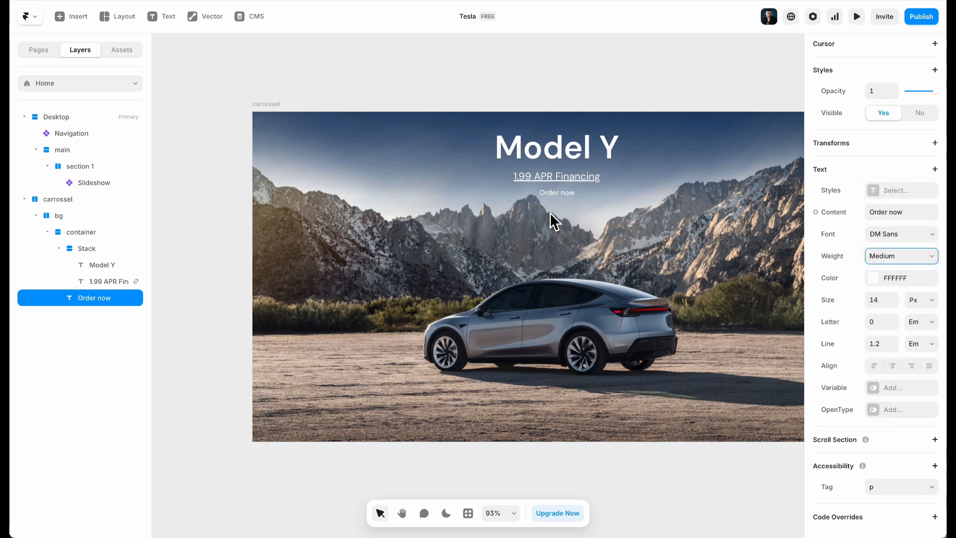
pyautogui.scroll(2, 559, 186)
pyautogui.scroll(3, 559, 193)
# Wrap the Order now text in a Fit Content stack named 'button'
pyautogui.rightClick(558, 199)
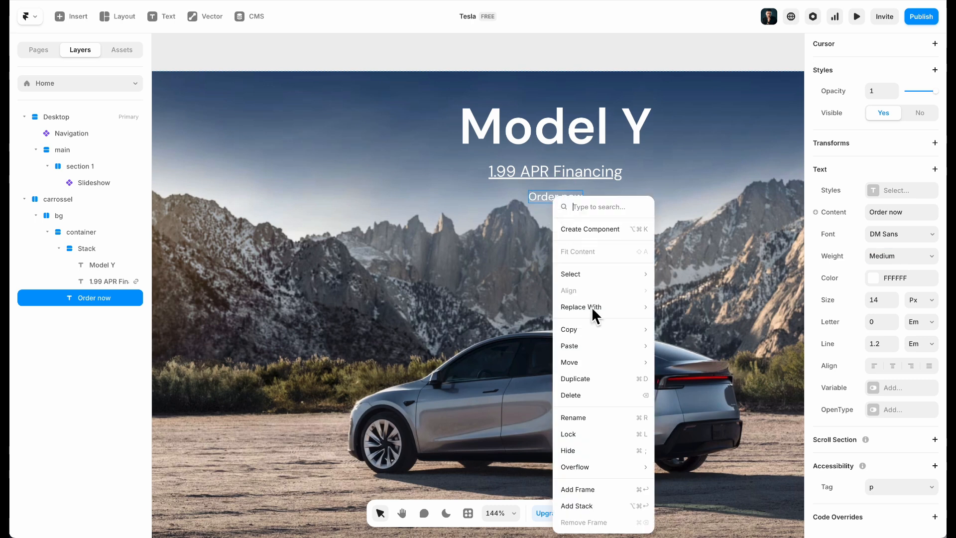
pyautogui.click(586, 503)
pyautogui.click(921, 202)
pyautogui.click(920, 217)
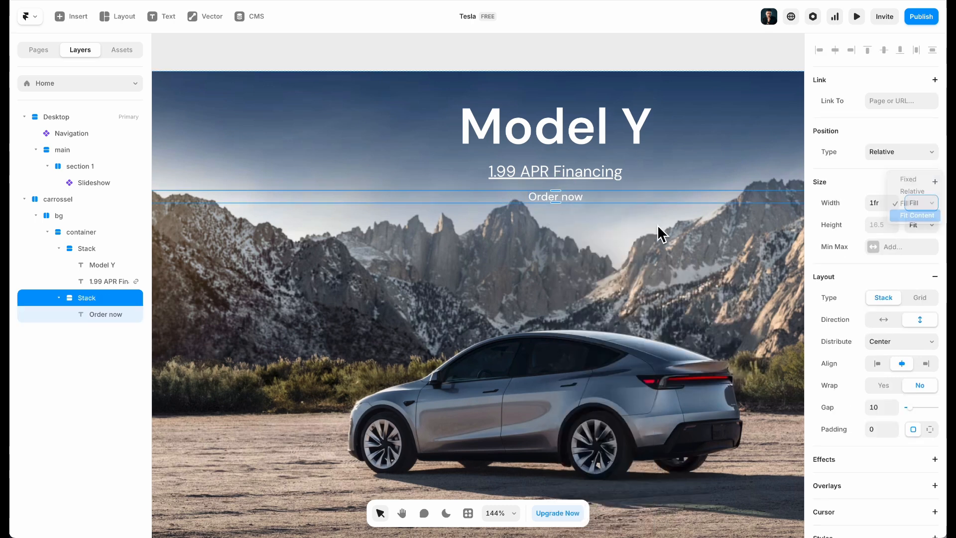
pyautogui.doubleClick(88, 298)
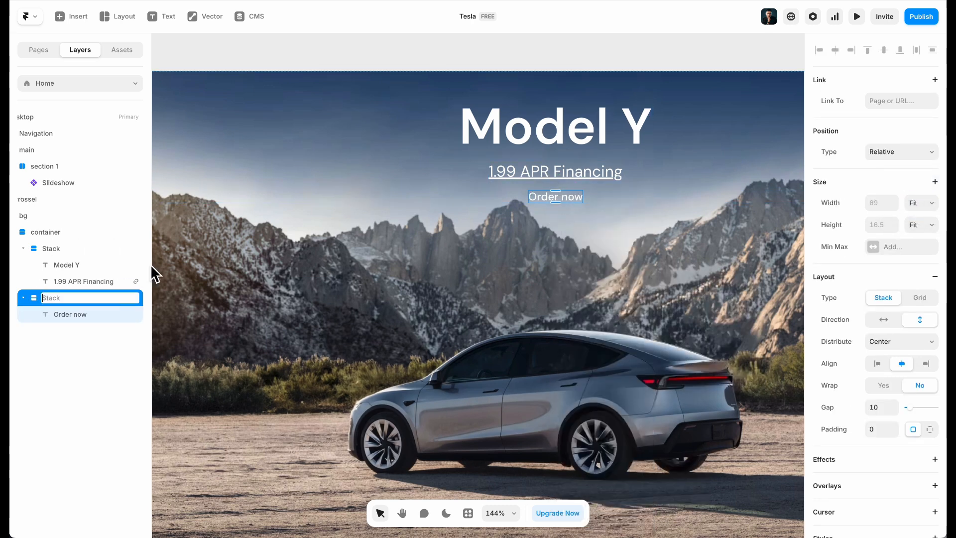
pyautogui.write('butto')
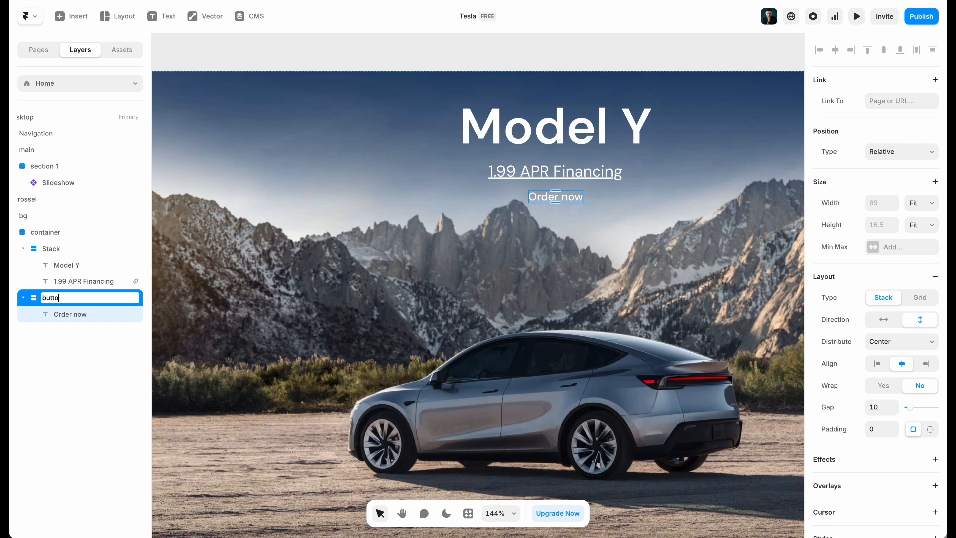
pyautogui.write('n')
pyautogui.press('Return')
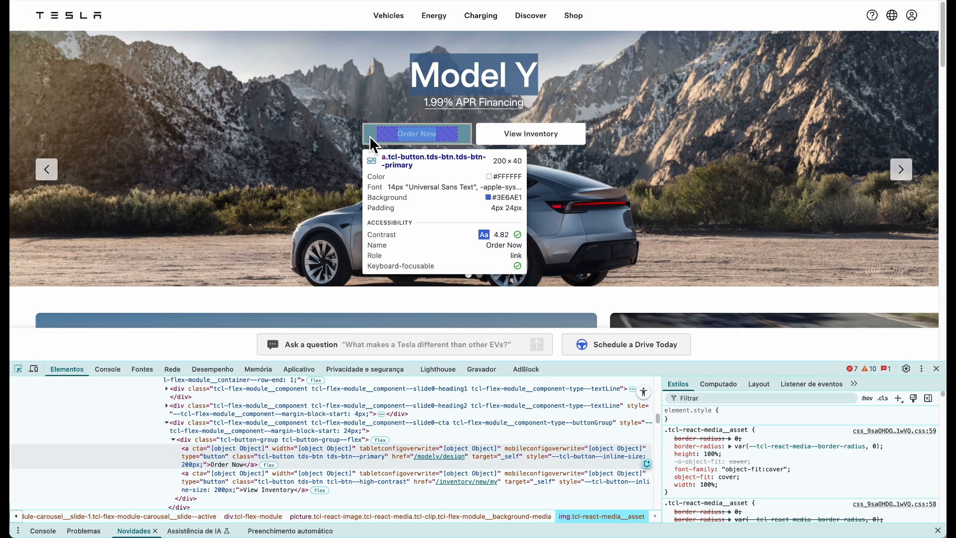
# Check the Tesla button's code, then give the stack per-side padding of 4, 24, 4, 24
pyautogui.click(369, 135)
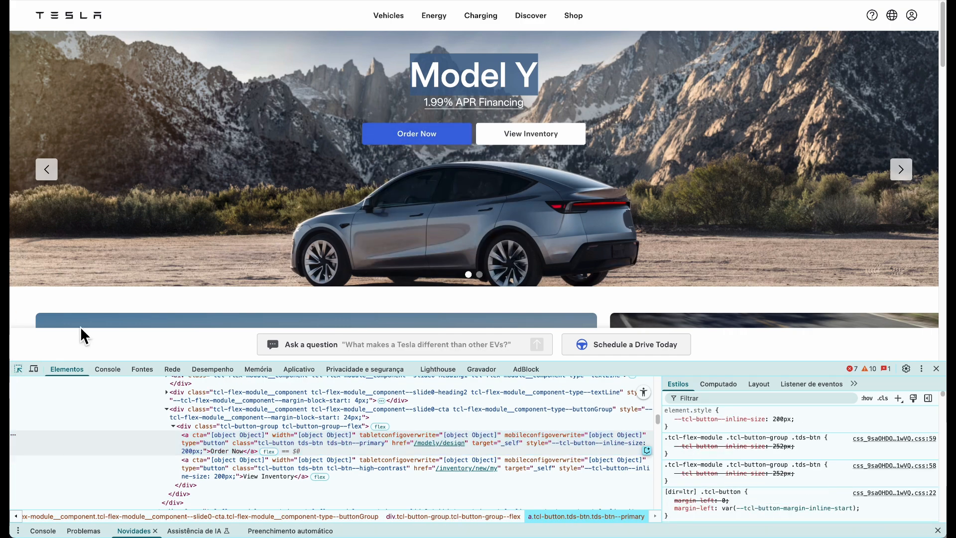
pyautogui.click(18, 368)
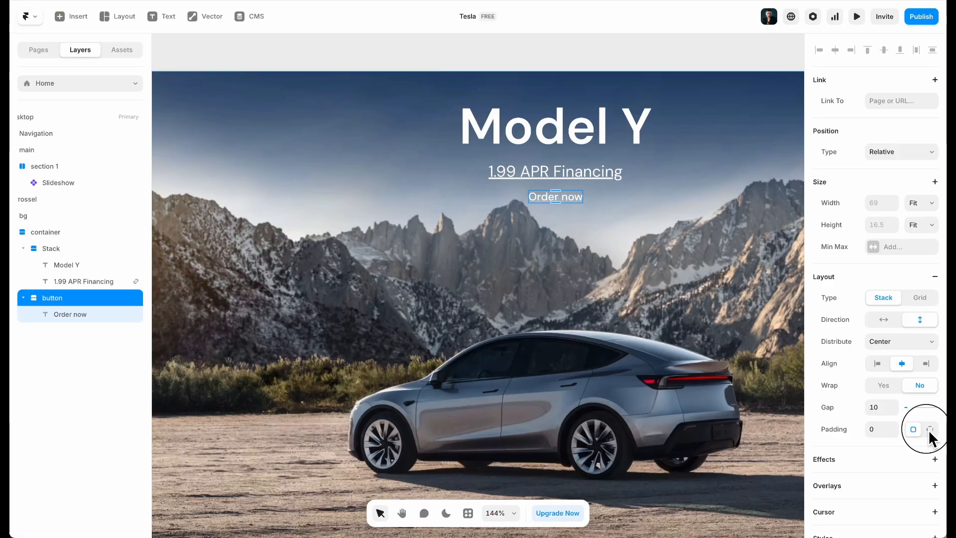
pyautogui.click(928, 429)
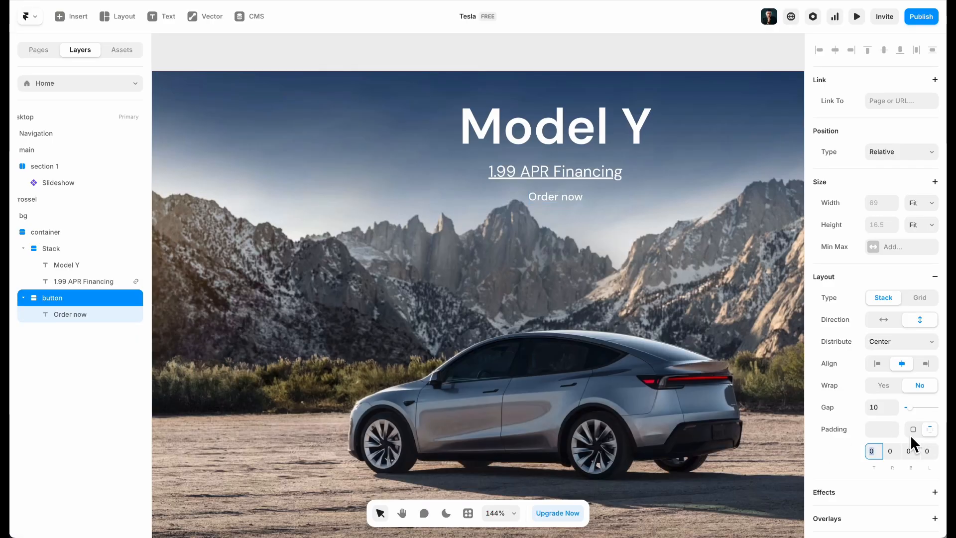
pyautogui.scroll(-5, 896, 433)
pyautogui.write('4')
pyautogui.press('Tab')
pyautogui.write('24')
pyautogui.press('Tab')
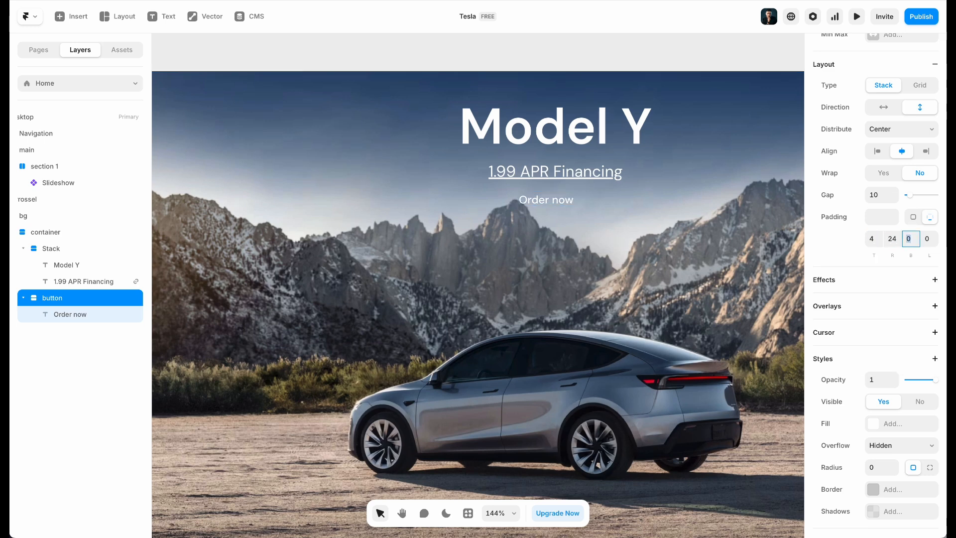
pyautogui.write('4')
pyautogui.press('Tab')
pyautogui.write('24')
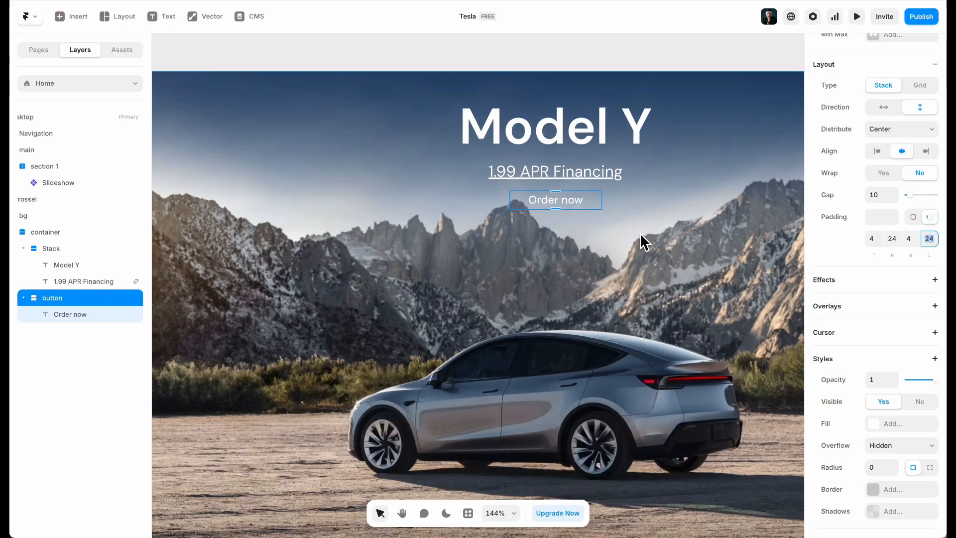
# Change the button padding to 14 top and bottom and 40 left and right
pyautogui.click(873, 239)
pyautogui.write('4')
pyautogui.write('16')
pyautogui.press('BackSpace')
pyautogui.write('4')
pyautogui.click(909, 239)
pyautogui.write('14')
pyautogui.click(891, 238)
pyautogui.write('40')
pyautogui.press('Tab')
pyautogui.write('40')
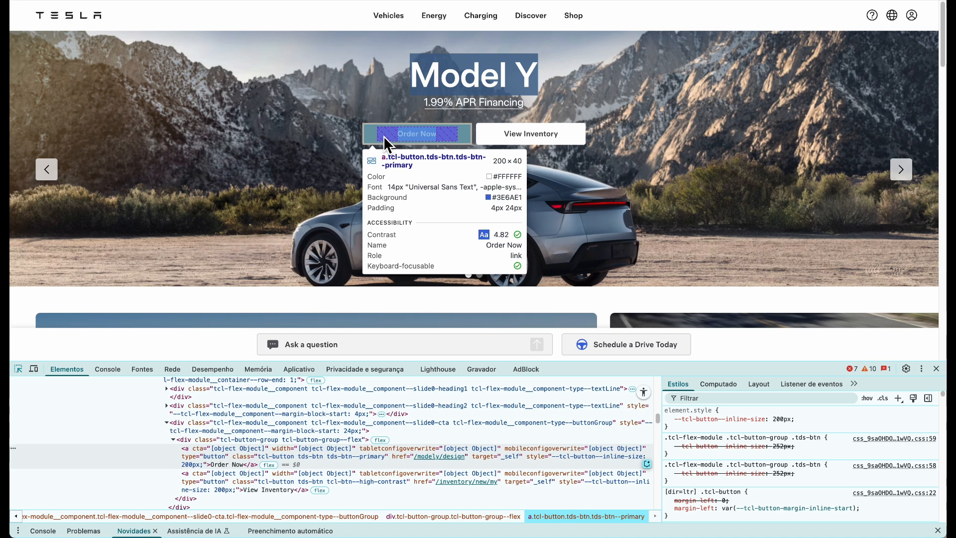
# Filter the Tesla button's DevTools styles by 'radius' to find the .tds-btn border-radius and background colour
pyautogui.click(383, 139)
pyautogui.scroll(-5, 785, 446)
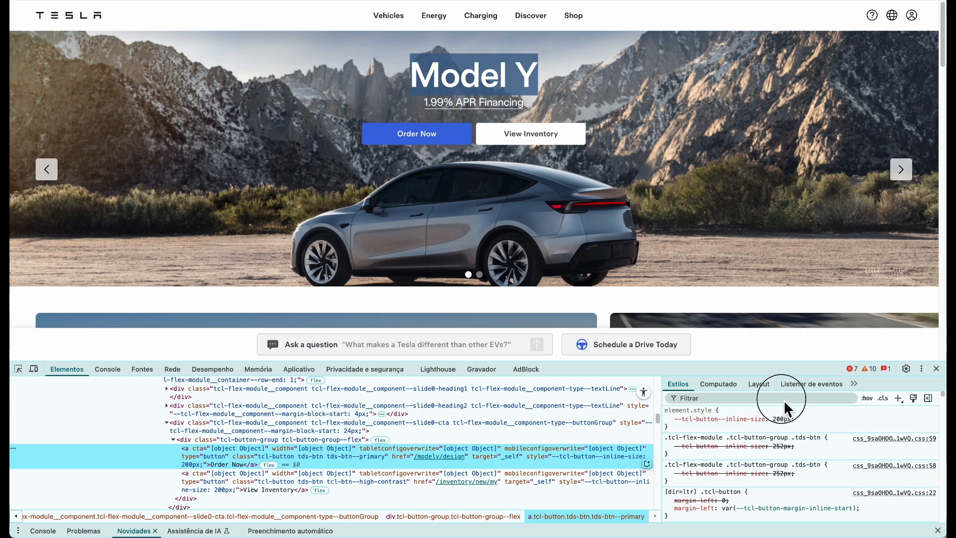
pyautogui.click(784, 399)
pyautogui.write('rediu')
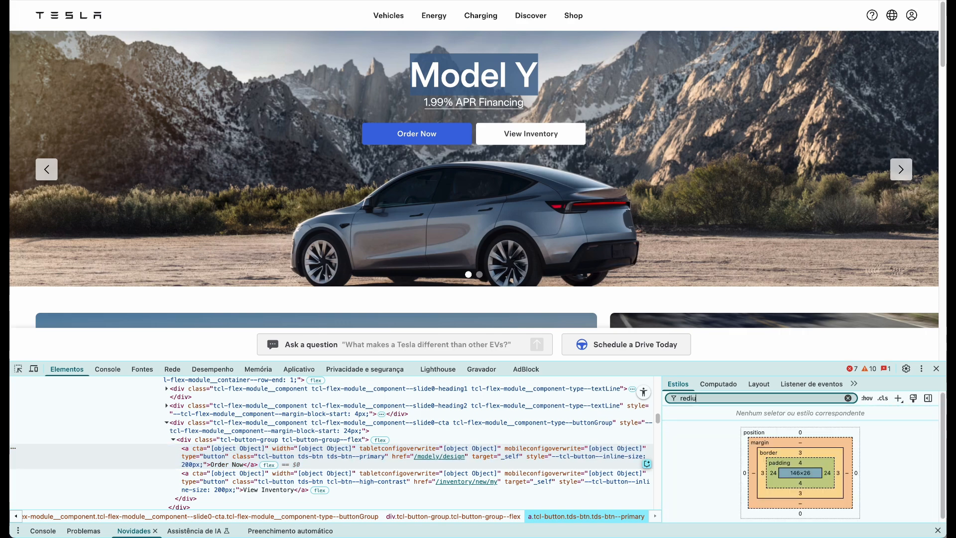
pyautogui.press('BackSpace')
pyautogui.press('BackSpace')
pyautogui.press('BackSpace')
pyautogui.write('adius')
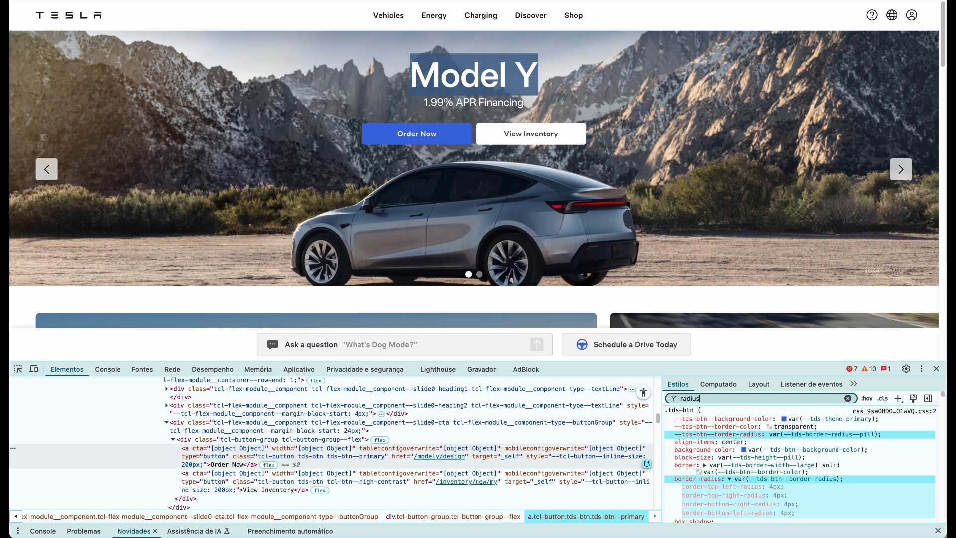
pyautogui.click(821, 434)
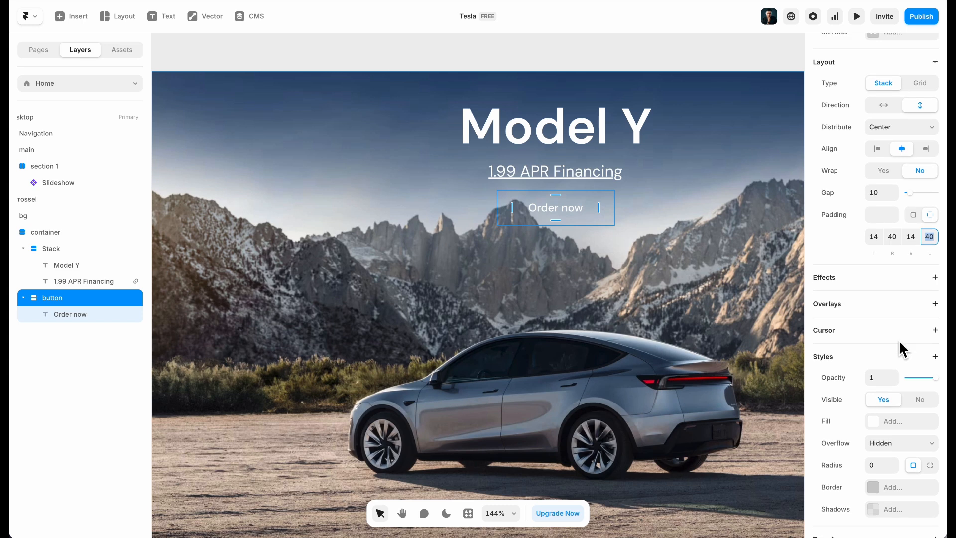
pyautogui.scroll(-2, 891, 349)
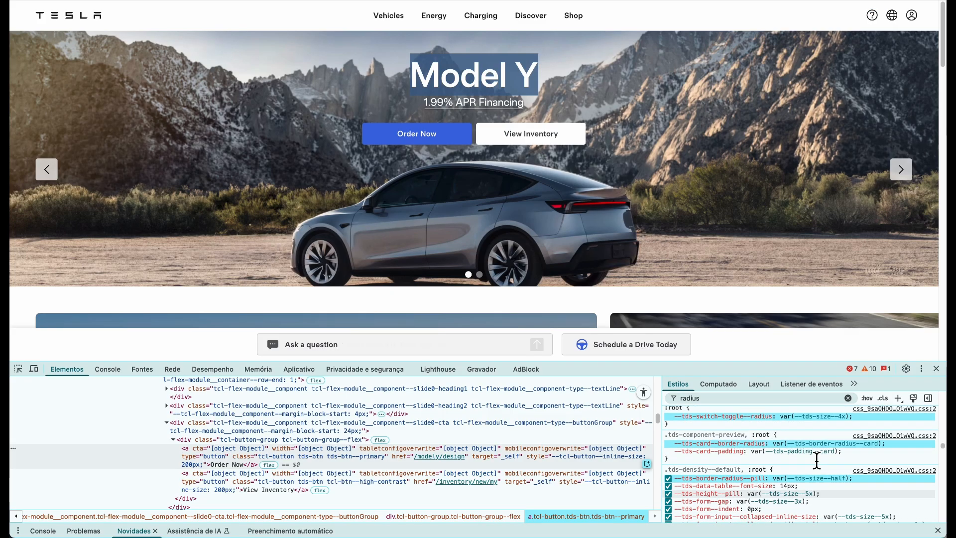
pyautogui.scroll(5, 816, 475)
pyautogui.moveTo(767, 455)
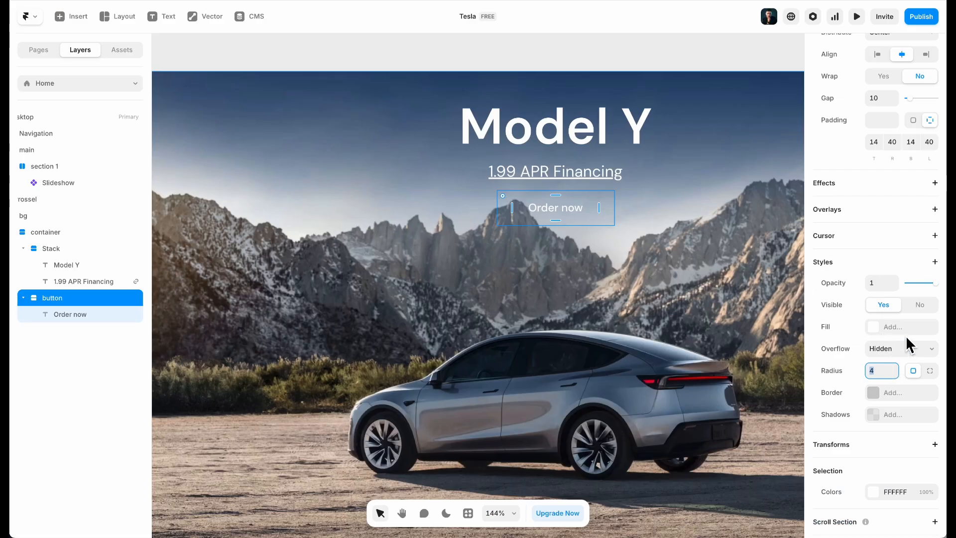
pyautogui.click(866, 329)
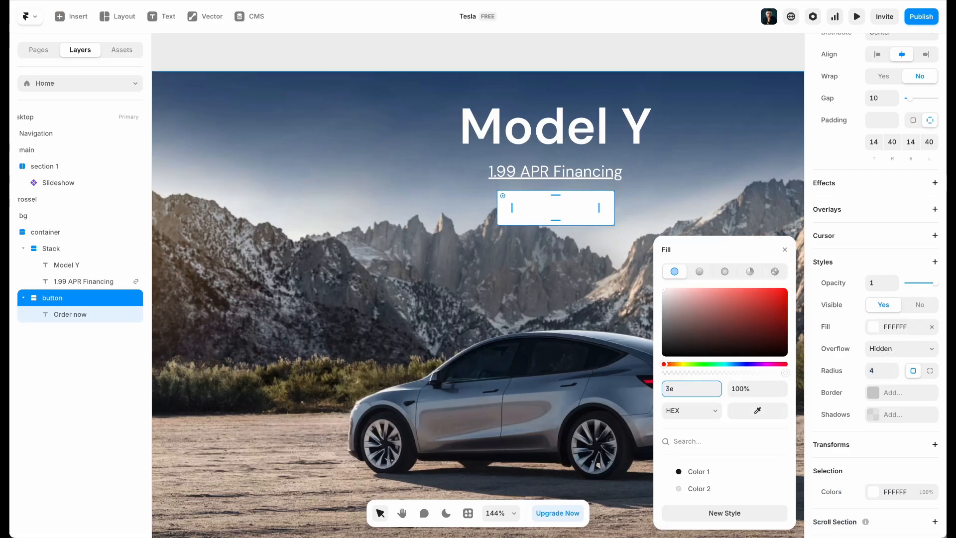
# Give the button a #3E6AE1 fill and 10 top and bottom padding, after first trying 8
pyautogui.write('3e6ae1')
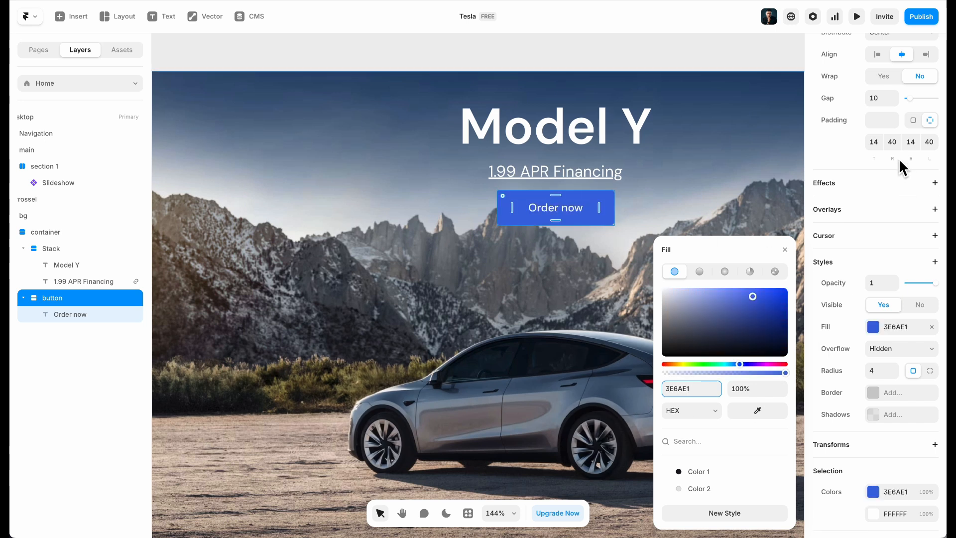
pyautogui.click(873, 142)
pyautogui.write('8')
pyautogui.press('Tab')
pyautogui.press('Tab')
pyautogui.write('8')
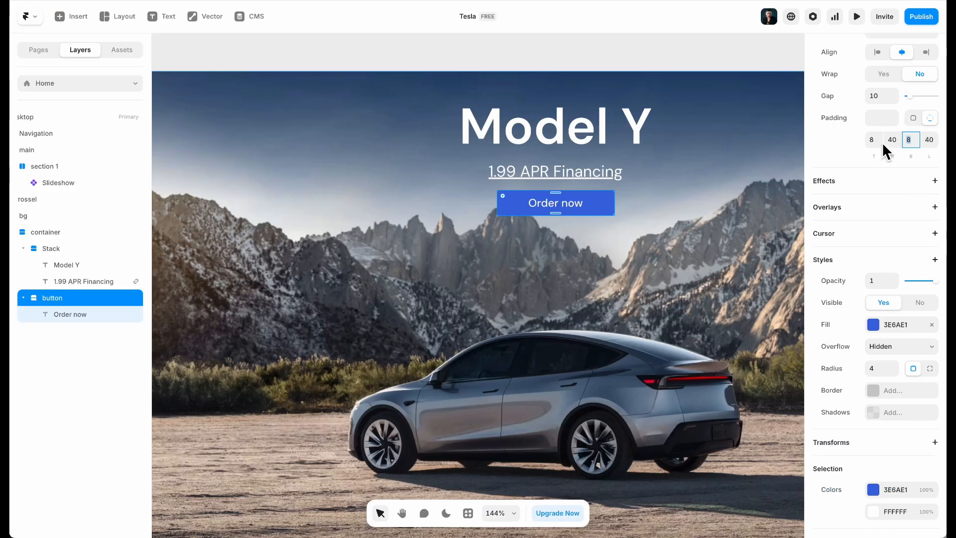
pyautogui.click(876, 140)
pyautogui.write('10')
pyautogui.press('Tab')
pyautogui.press('Tab')
pyautogui.write('10')
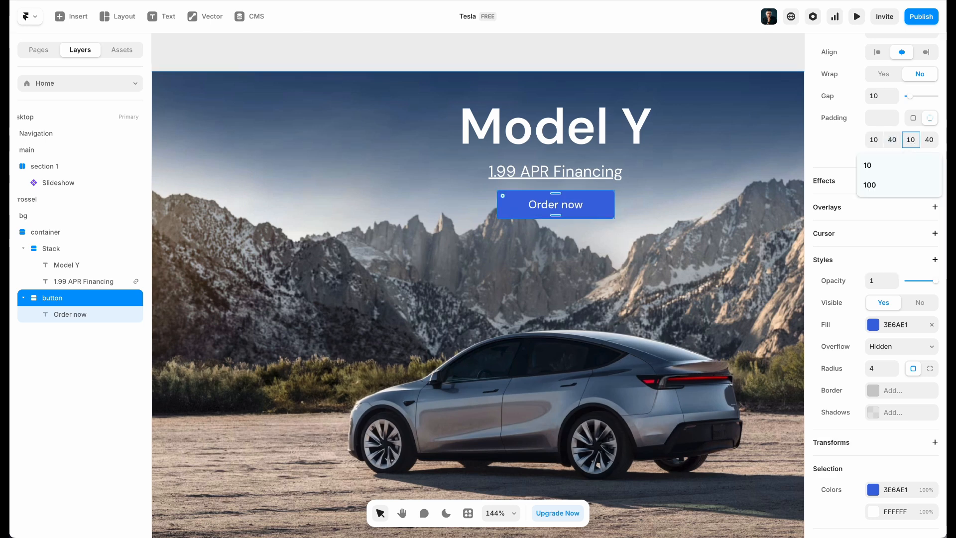
pyautogui.press('Return')
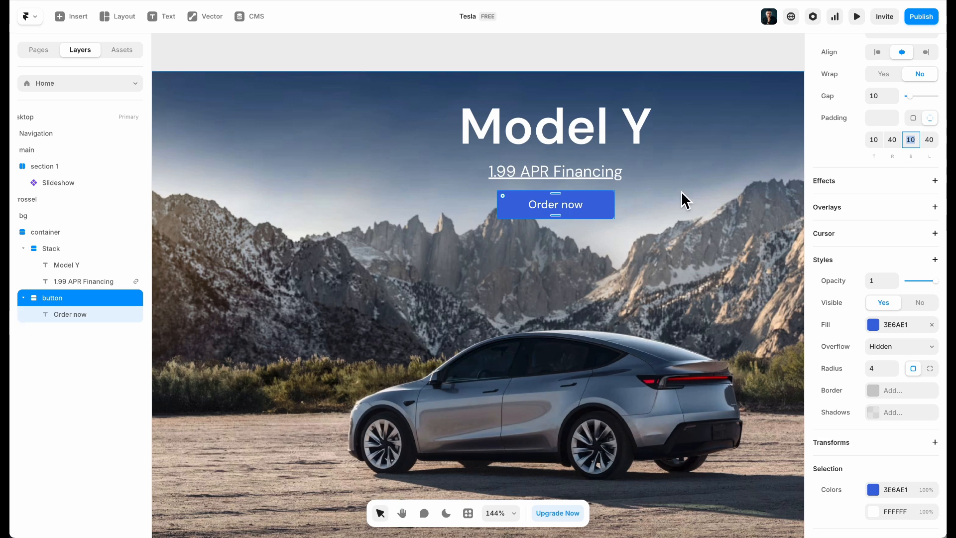
# Turn the button into a component and add a Hover variant with a darker blue fill
pyautogui.rightClick(606, 207)
pyautogui.click(626, 207)
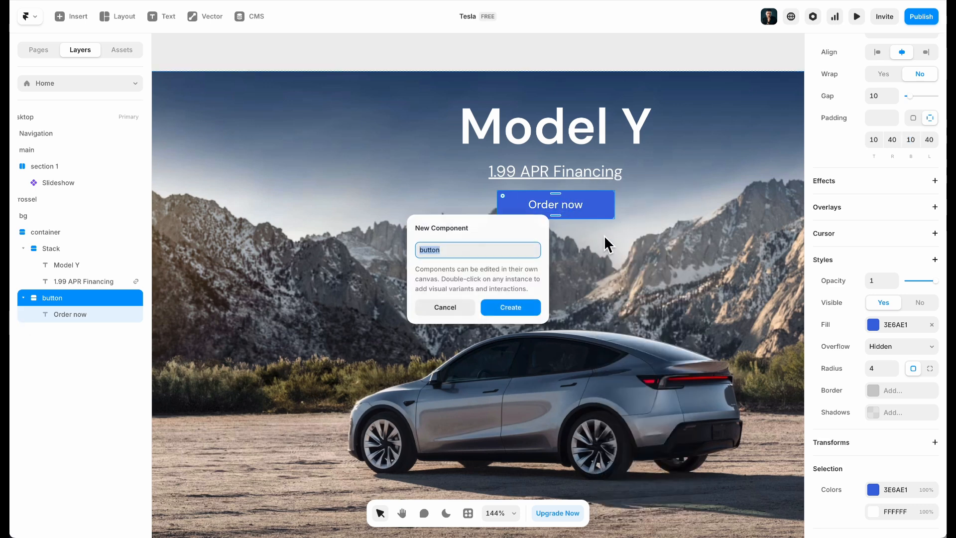
pyautogui.click(522, 309)
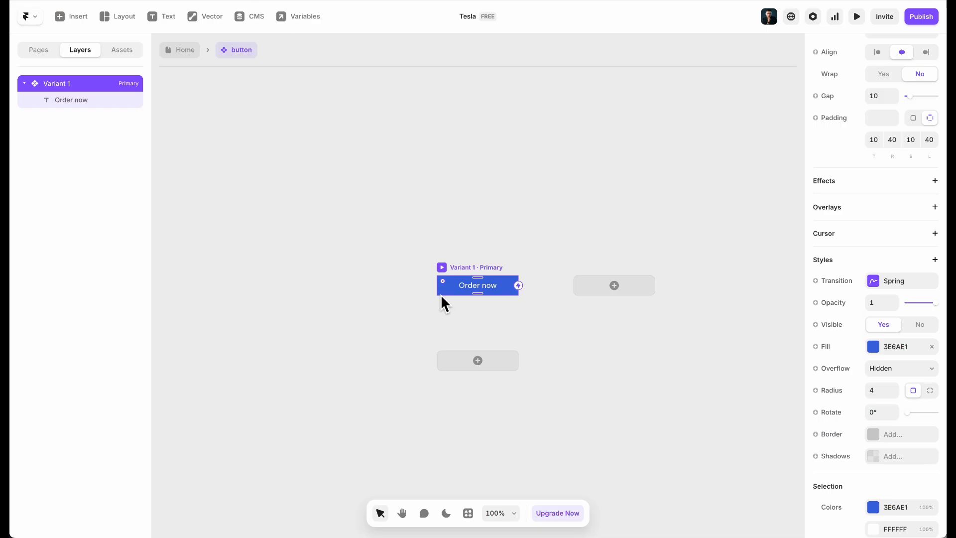
pyautogui.click(473, 361)
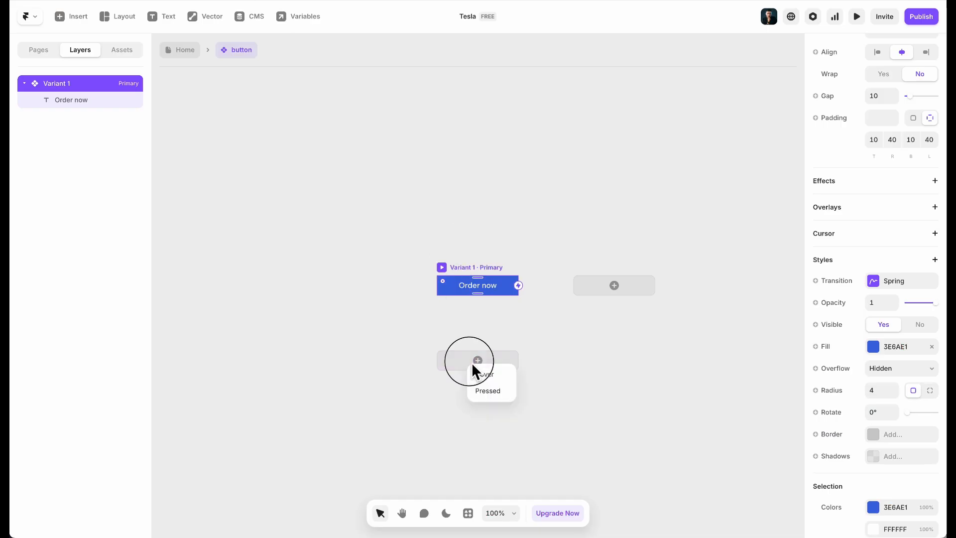
pyautogui.scroll(-7, 889, 358)
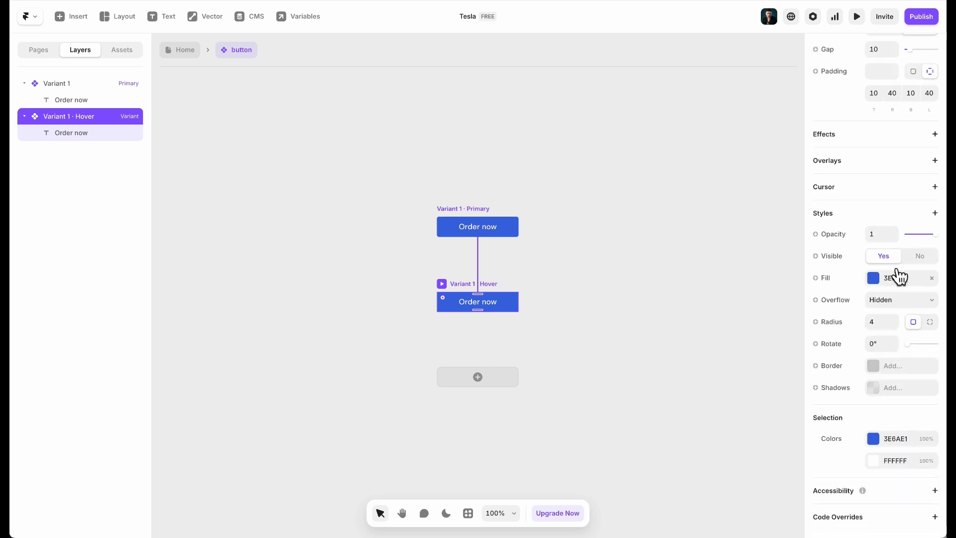
pyautogui.click(892, 276)
pyautogui.moveTo(753, 297); pyautogui.dragTo(755, 310)
pyautogui.click(446, 208)
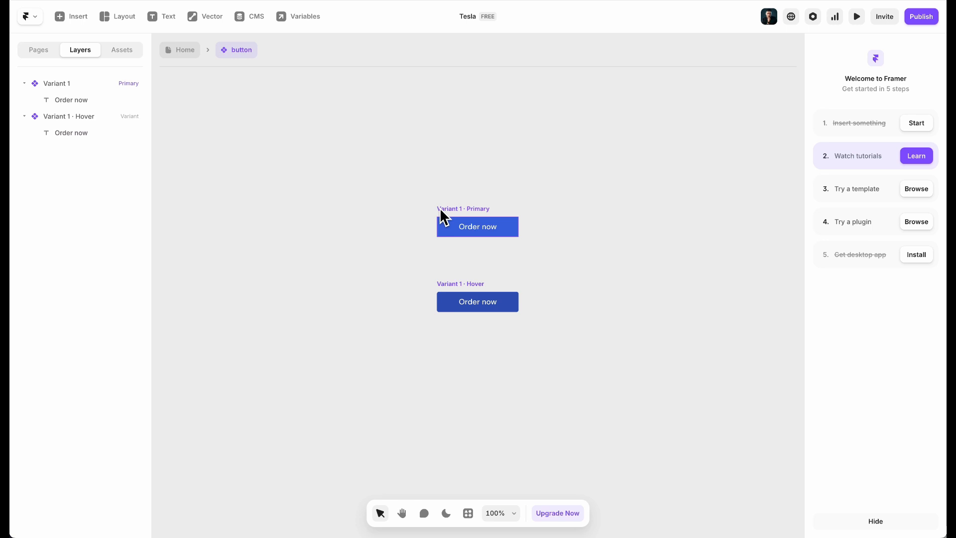
# Preview the Primary button's hover behaviour and reselect the Primary variant
pyautogui.click(442, 209)
pyautogui.click(443, 209)
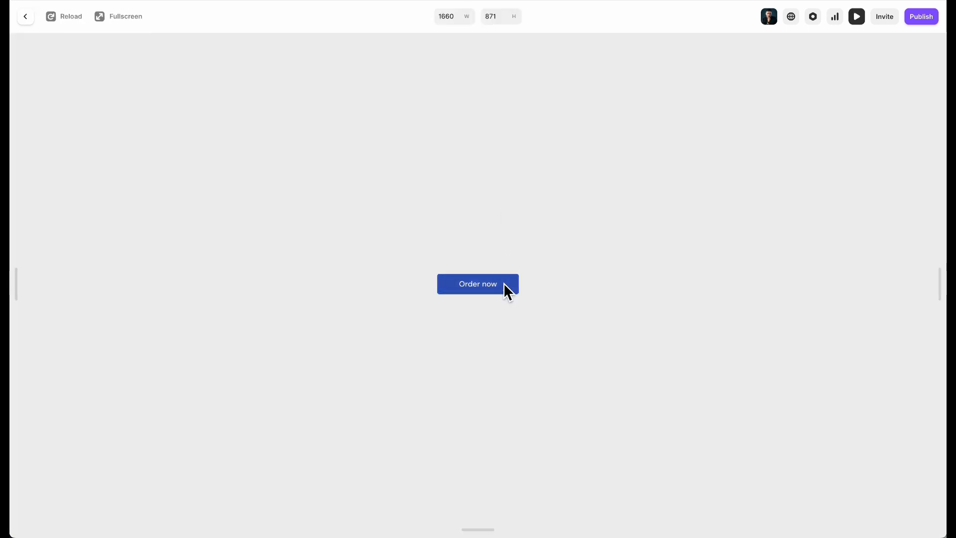
pyautogui.click(25, 16)
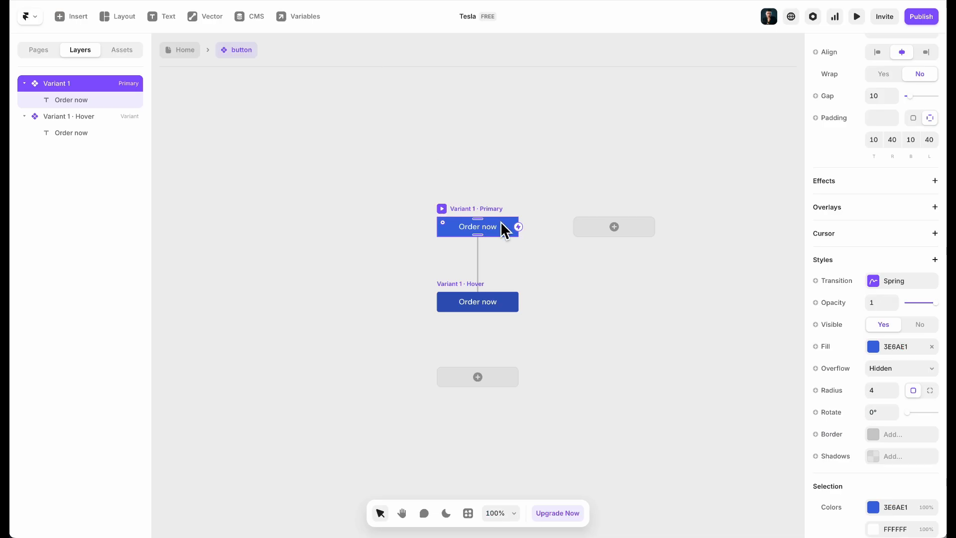
pyautogui.click(559, 189)
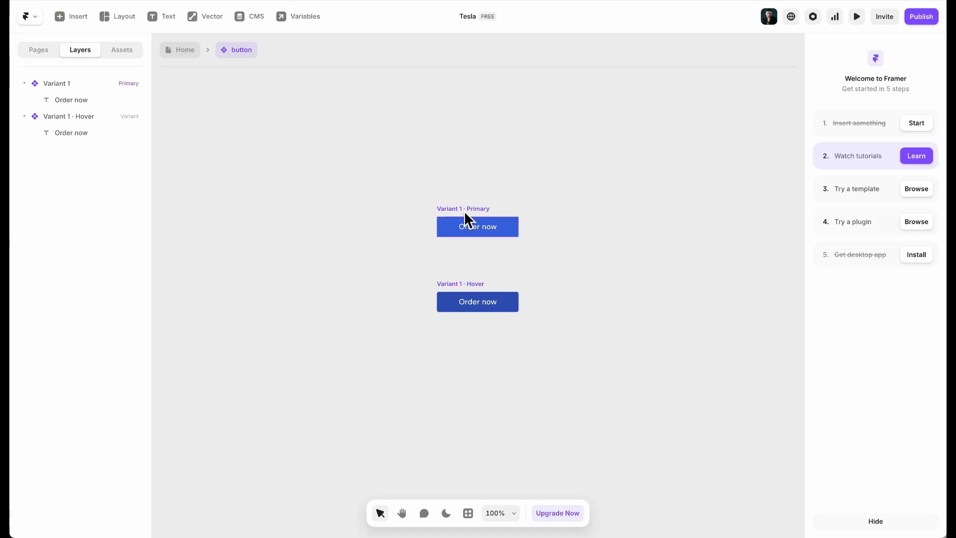
pyautogui.click(465, 219)
# Add a white-filled Variant 2 with its own Hover state
pyautogui.click(588, 223)
pyautogui.keyDown('ctrl'); pyautogui.scroll(5, 431, 327); pyautogui.keyUp('ctrl')
pyautogui.scroll(-8, 891, 308)
pyautogui.click(874, 277)
pyautogui.moveTo(725, 303); pyautogui.dragTo(267, 69)
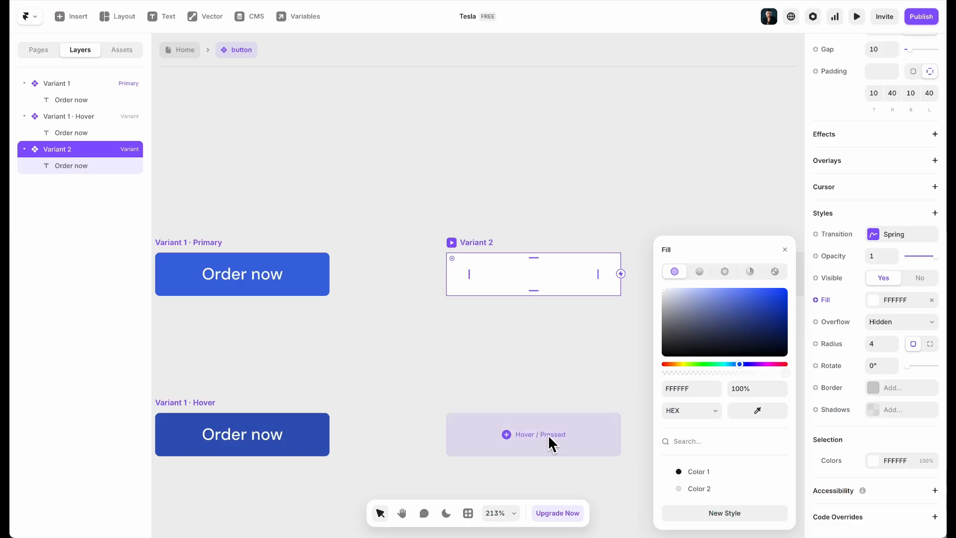
pyautogui.click(549, 436)
pyautogui.click(562, 442)
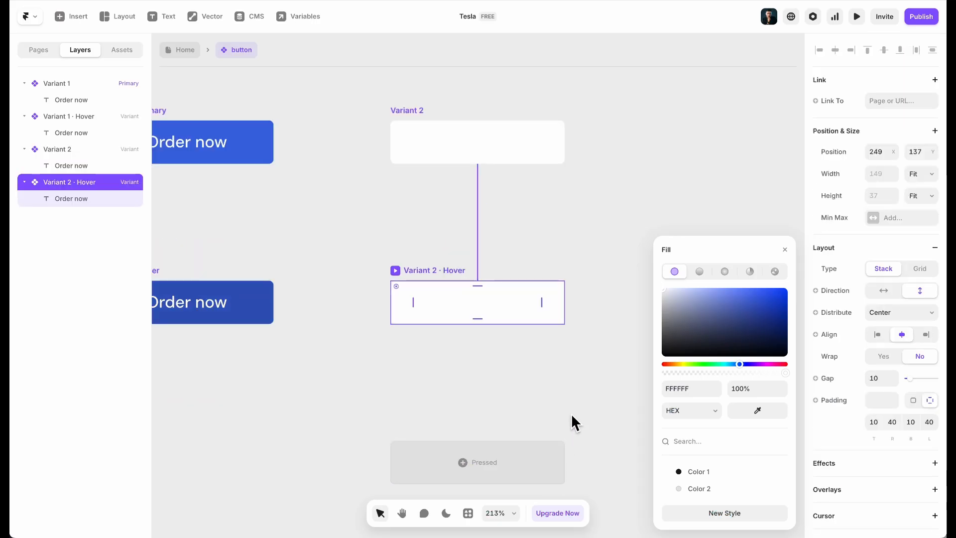
# Give Variant 2 a light grey hover fill and make its label text dark with Color 1
pyautogui.moveTo(667, 292); pyautogui.dragTo(661, 293)
pyautogui.click(470, 139)
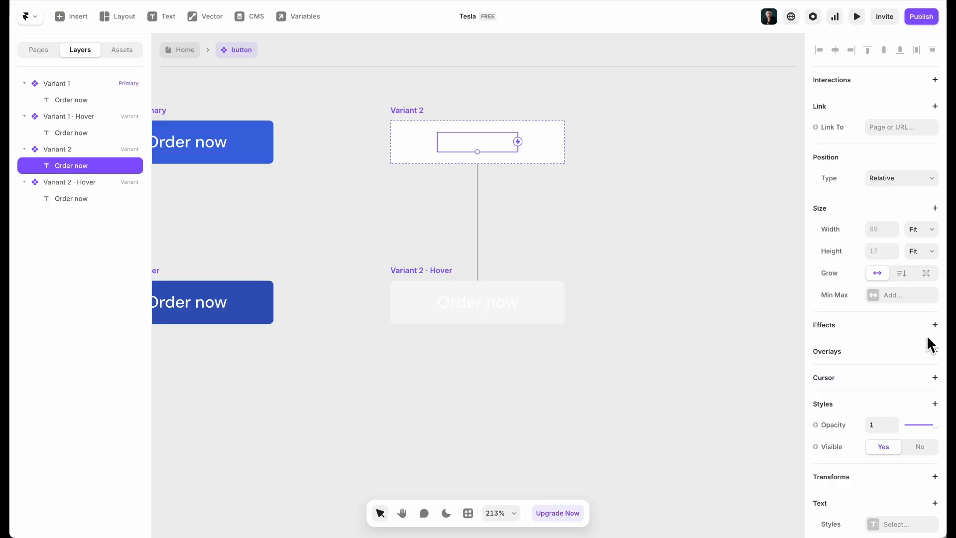
pyautogui.scroll(-6, 927, 335)
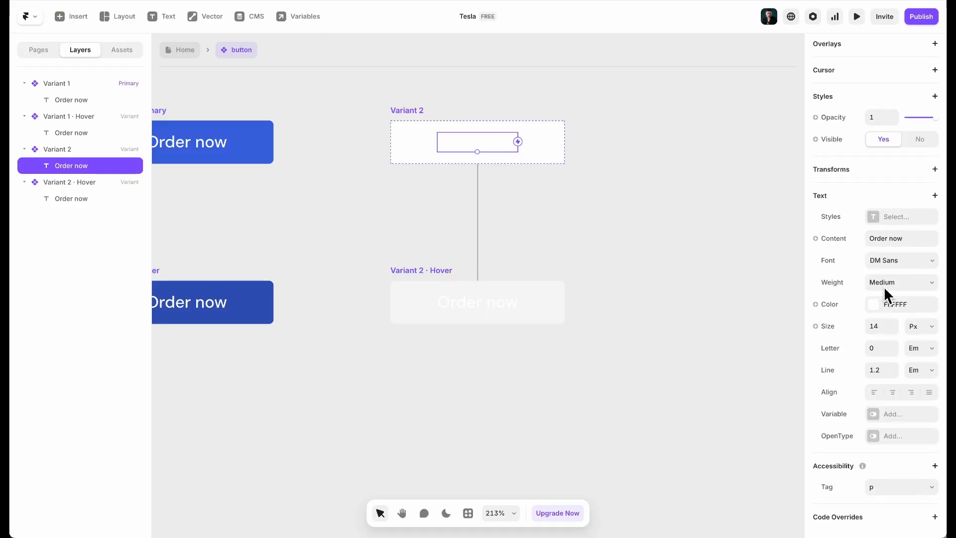
pyautogui.click(890, 303)
pyautogui.click(723, 473)
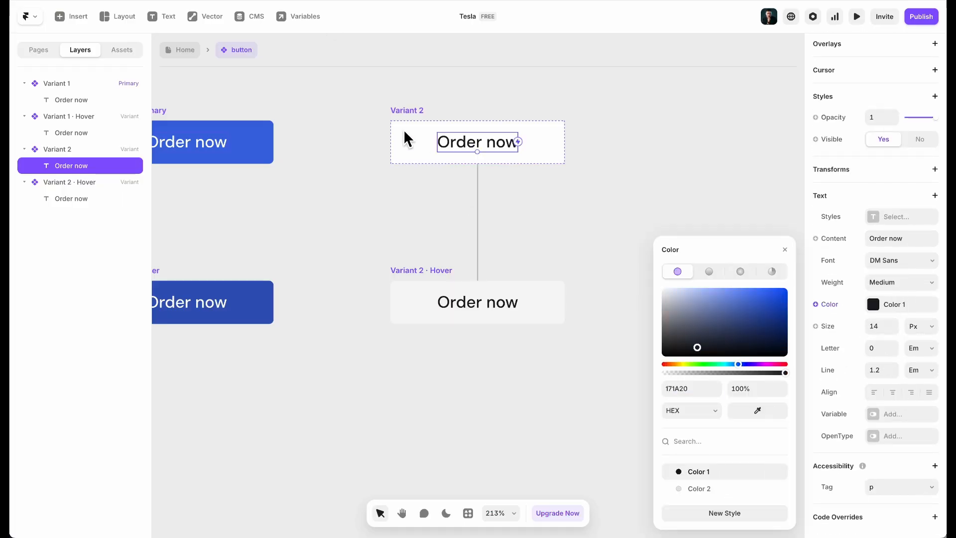
# Save Variant 2's white button fill as a new colour style, Color 3
pyautogui.click(422, 146)
pyautogui.scroll(-1, 903, 288)
pyautogui.click(903, 288)
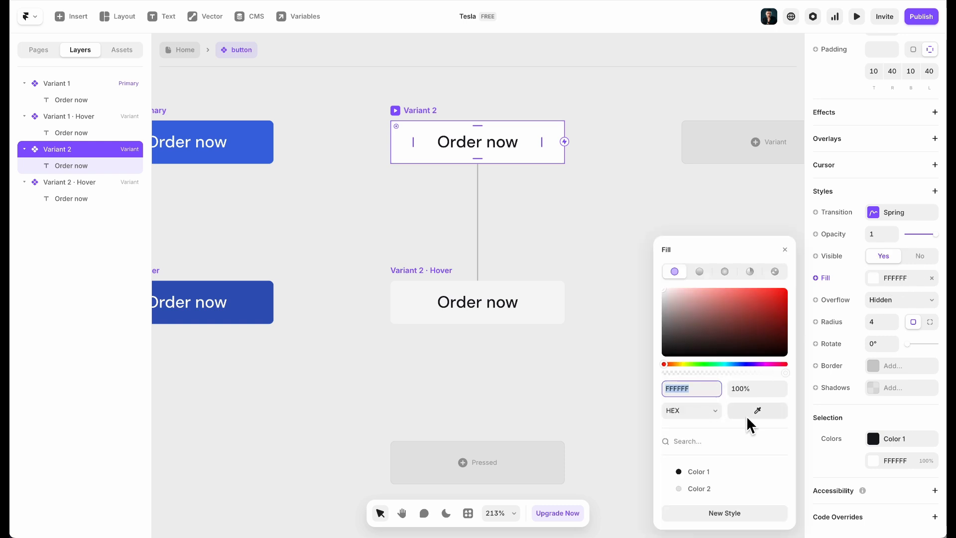
pyautogui.click(723, 511)
pyautogui.write('CO')
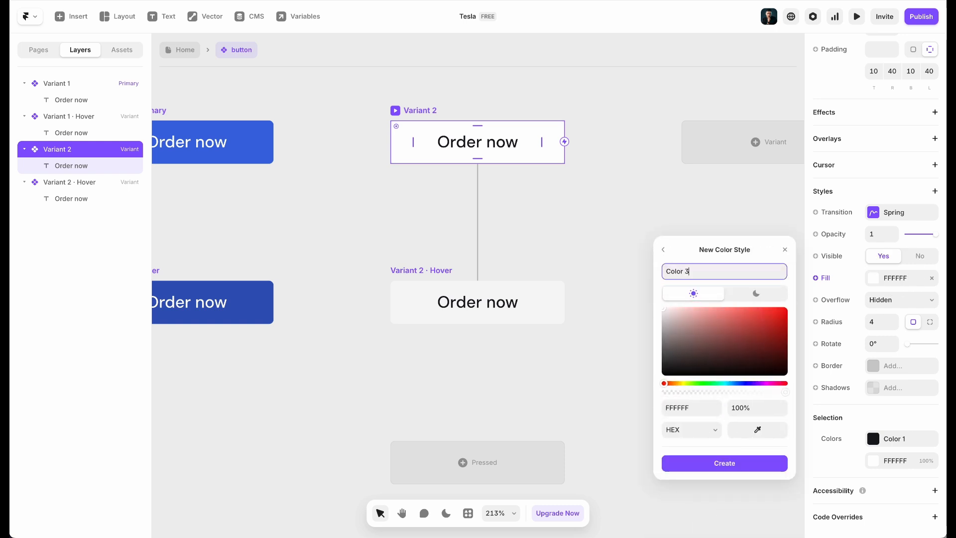
pyautogui.press('Return')
pyautogui.hscroll(-5, 350, 346)
# Save the primary variant's blue fill as a new colour style, Color 4
pyautogui.click(478, 136)
pyautogui.scroll(-3, 894, 298)
pyautogui.click(875, 279)
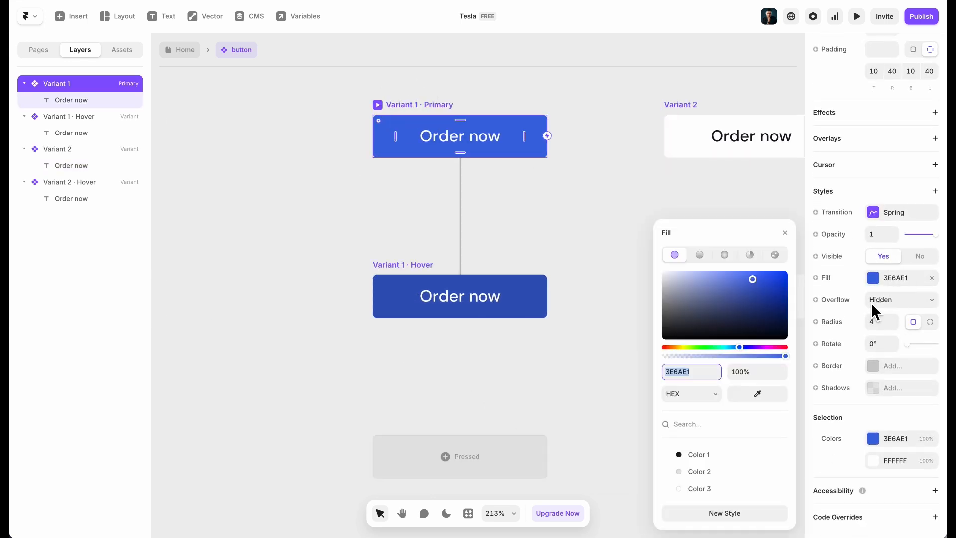
pyautogui.click(720, 515)
pyautogui.write('Color 4')
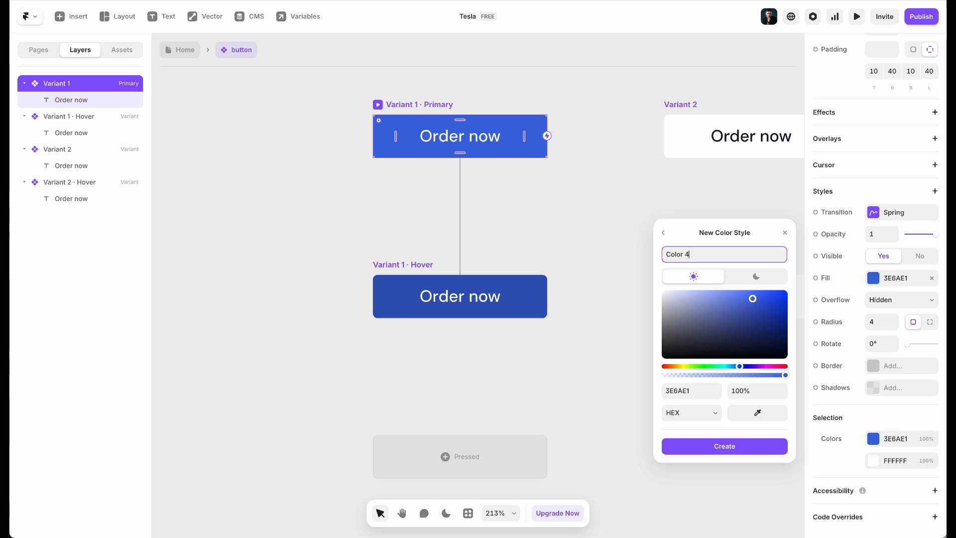
pyautogui.press('Return')
pyautogui.click(216, 207)
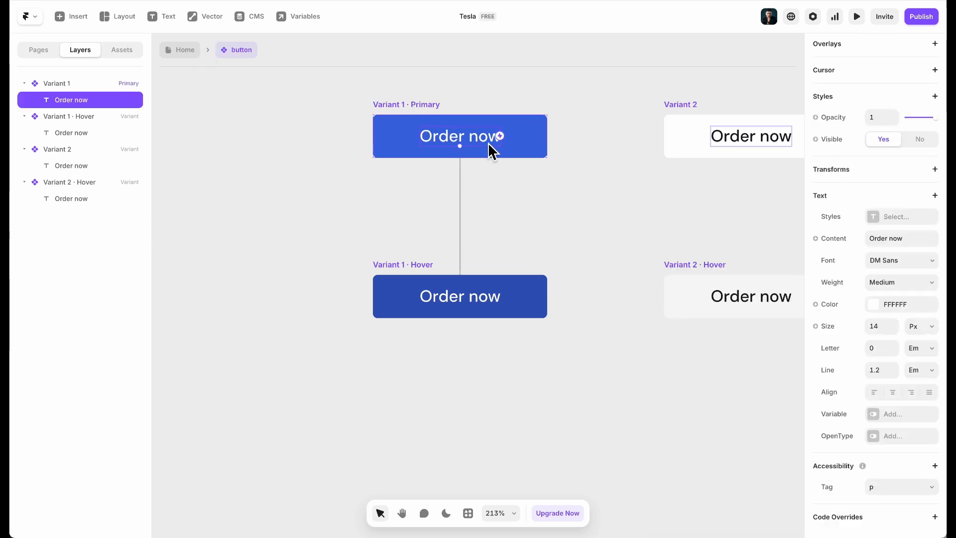
# Select Variant 1's label text and bring up variable options for its content
pyautogui.hscroll(5, 492, 150)
pyautogui.click(519, 142)
pyautogui.doubleClick(517, 139)
pyautogui.press('Escape')
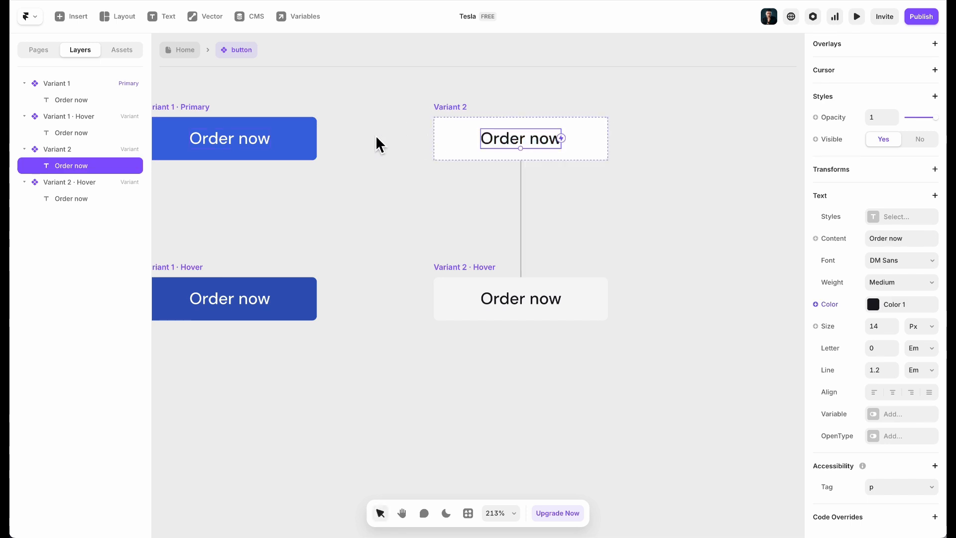
pyautogui.click(242, 138)
pyautogui.scroll(-3, 819, 244)
pyautogui.click(838, 239)
# Link the button label's content to a new plain-text Title variable, defaulting to 'Order now'
pyautogui.moveTo(820, 262)
pyautogui.click(769, 260)
pyautogui.click(667, 178)
pyautogui.scroll(3, 602, 163)
pyautogui.hscroll(-2, 602, 163)
pyautogui.click(317, 126)
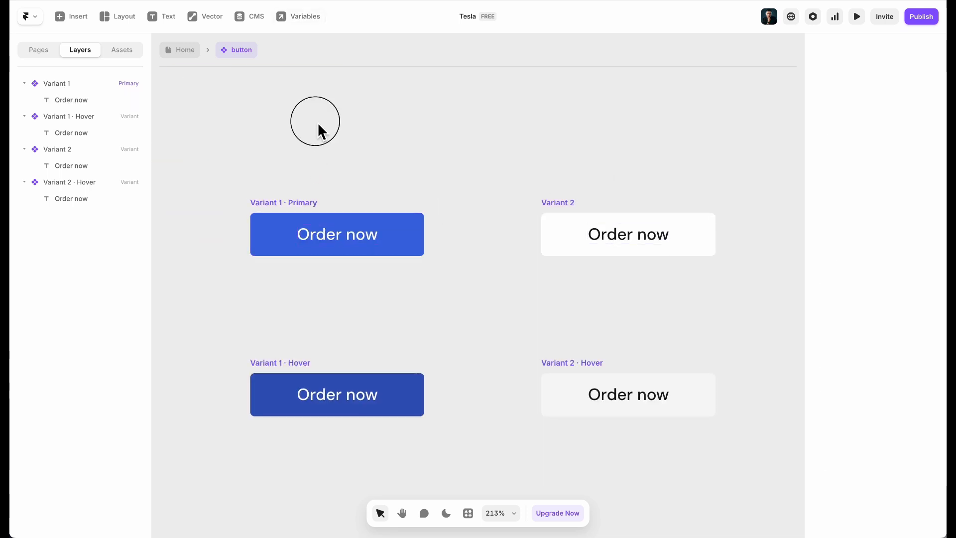
pyautogui.click(194, 50)
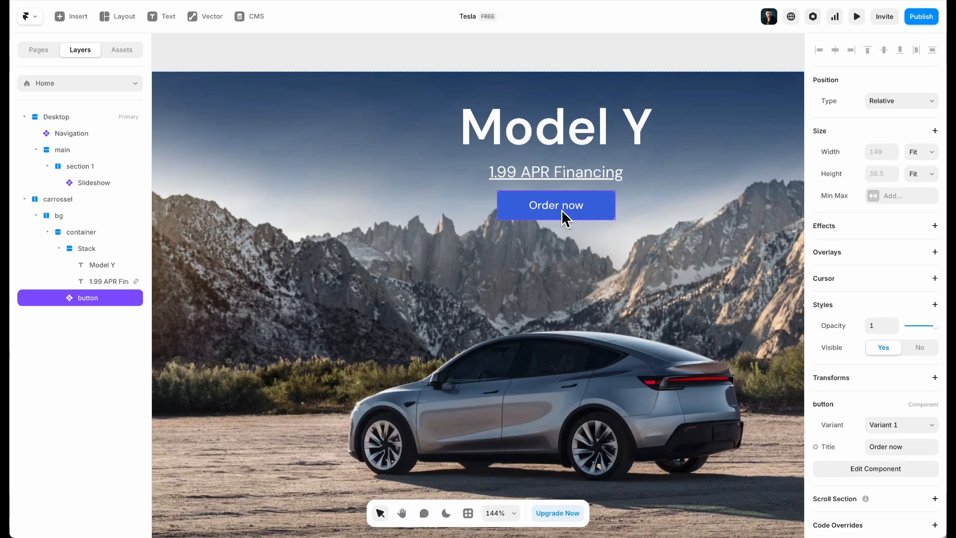
# On Home, duplicate the Order now button and title the copy 'View Inventory'
pyautogui.press('super+d')
pyautogui.click(90, 0)
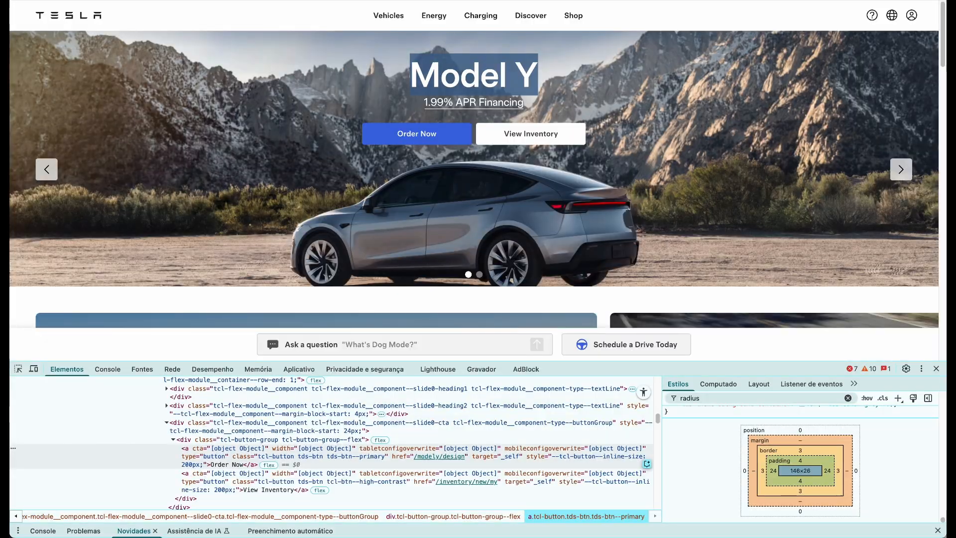
pyautogui.click(328, 1)
pyautogui.scroll(-1, 891, 408)
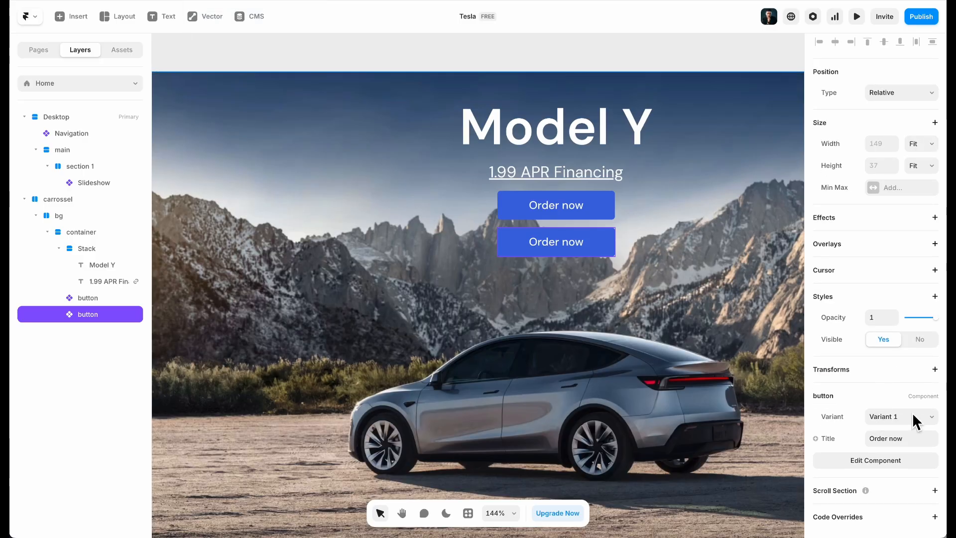
pyautogui.click(913, 440)
pyautogui.write('View Inventor')
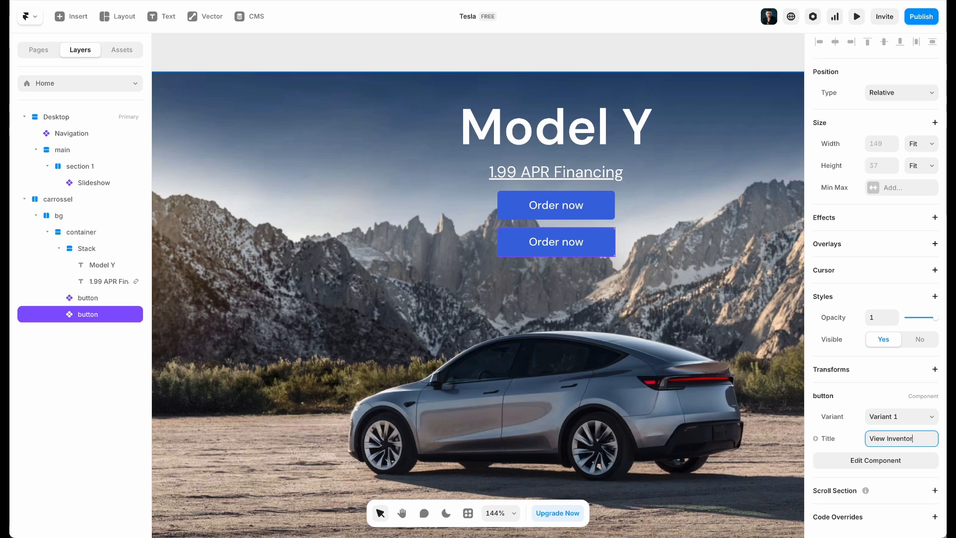
pyautogui.write('y')
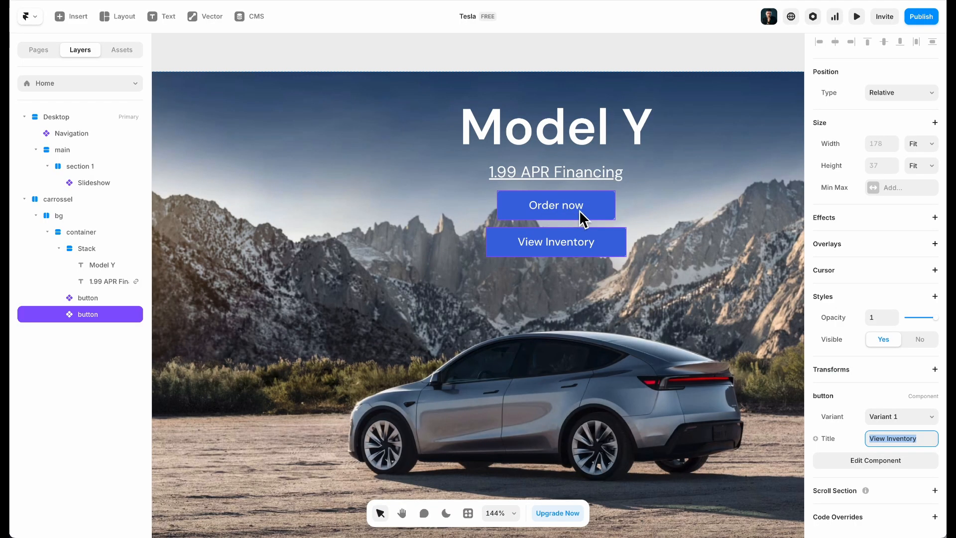
# Wrap both buttons in a fit-content horizontal stack so they sit side by side
pyautogui.click(580, 211)
pyautogui.click(607, 243)
pyautogui.click(608, 209)
pyautogui.click(600, 254)
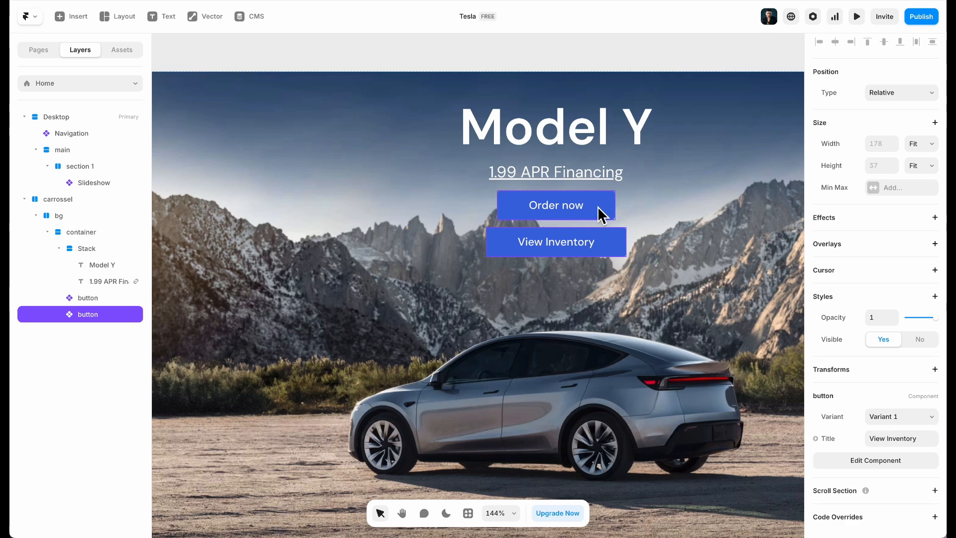
pyautogui.keyDown('shift'); pyautogui.click(599, 214); pyautogui.keyUp('shift')
pyautogui.hotkey('shift', 'a')
pyautogui.click(919, 204)
pyautogui.click(922, 215)
pyautogui.click(890, 320)
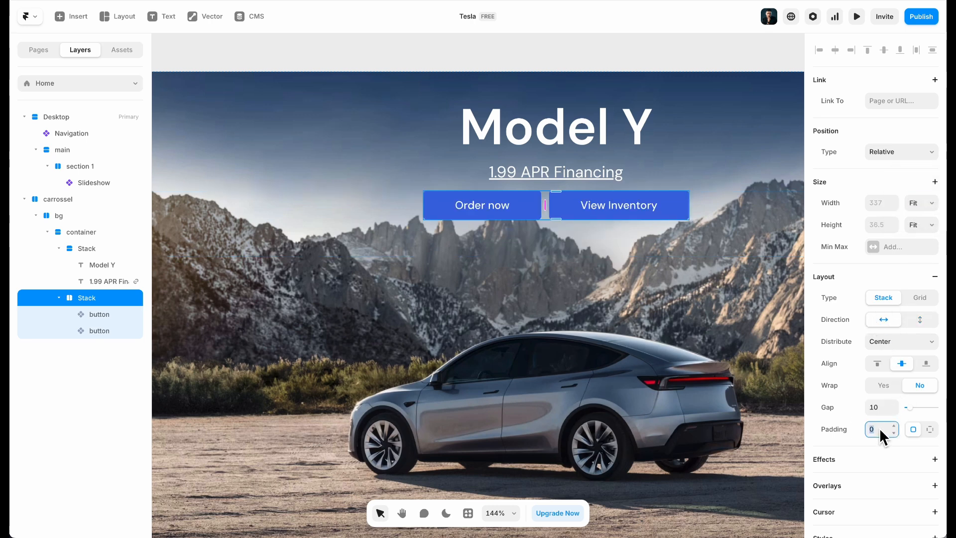
# Set the button stack's gap to 16 with zero padding
pyautogui.write('16')
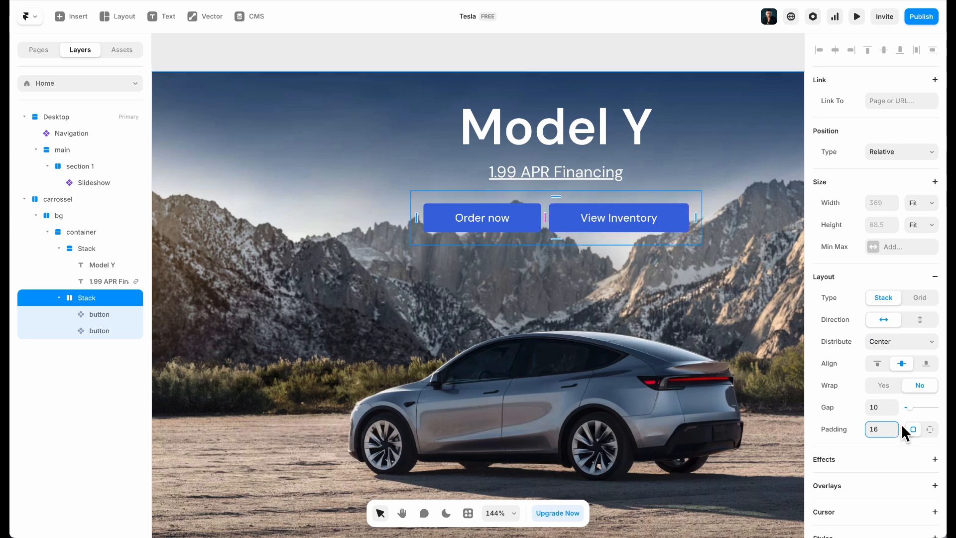
pyautogui.press('BackSpace')
pyautogui.press('BackSpace')
pyautogui.press('Return')
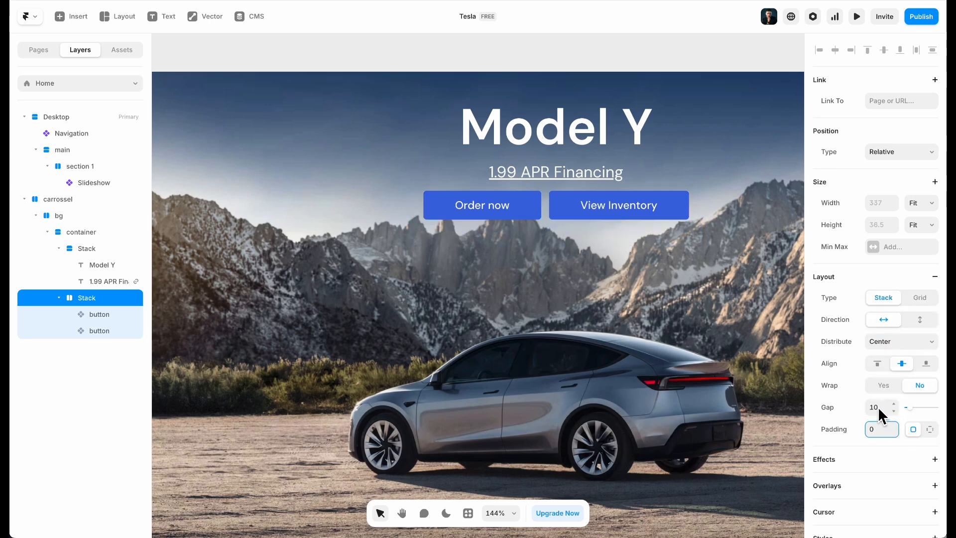
pyautogui.write('16')
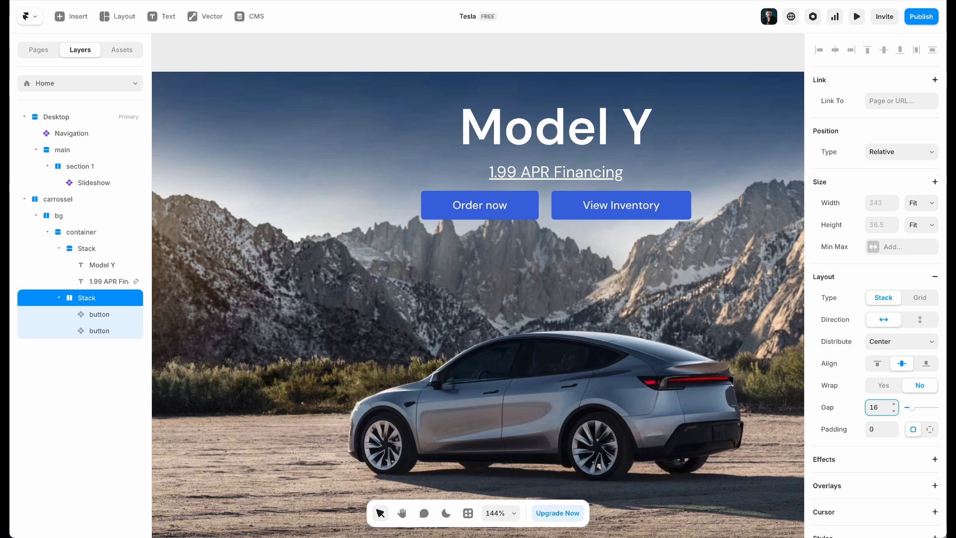
# Switch the View Inventory button to the white variant
pyautogui.click(682, 209)
pyautogui.click(917, 418)
pyautogui.click(919, 434)
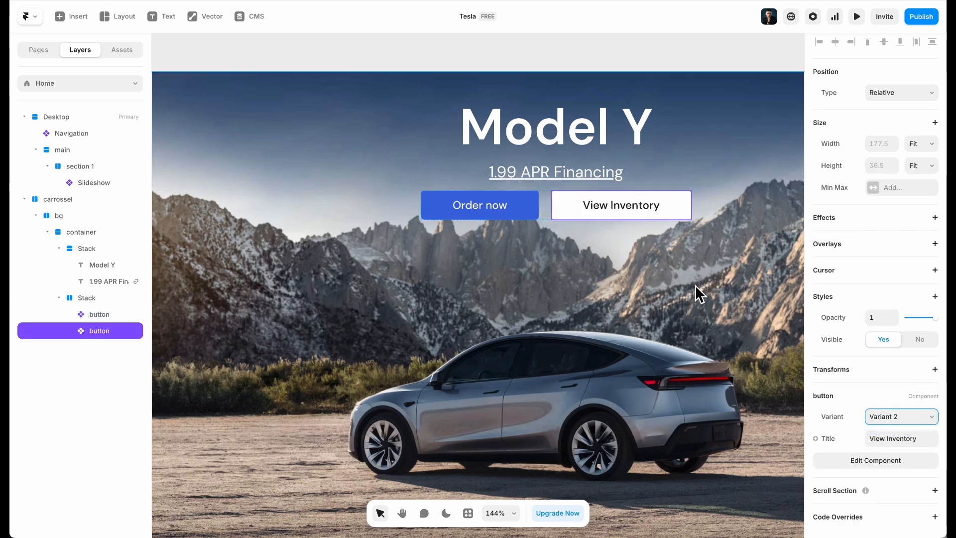
pyautogui.click(630, 254)
# Give View Inventory a fixed width, narrowing it to 163
pyautogui.click(502, 212)
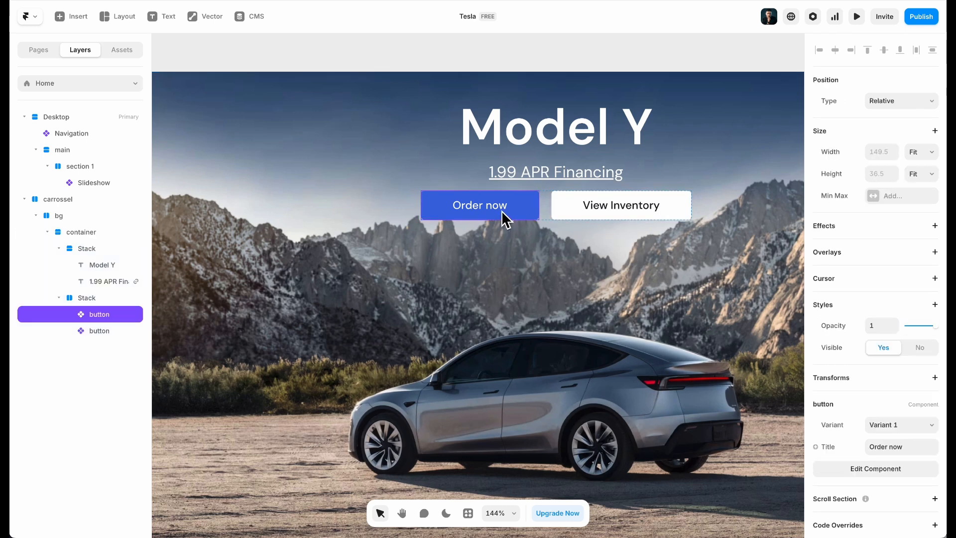
pyautogui.click(577, 211)
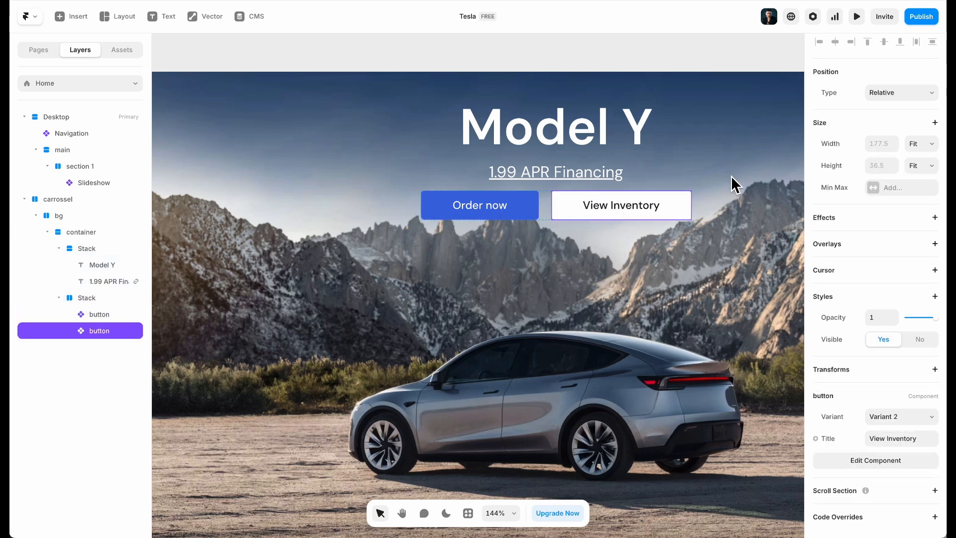
pyautogui.click(926, 144)
pyautogui.click(926, 109)
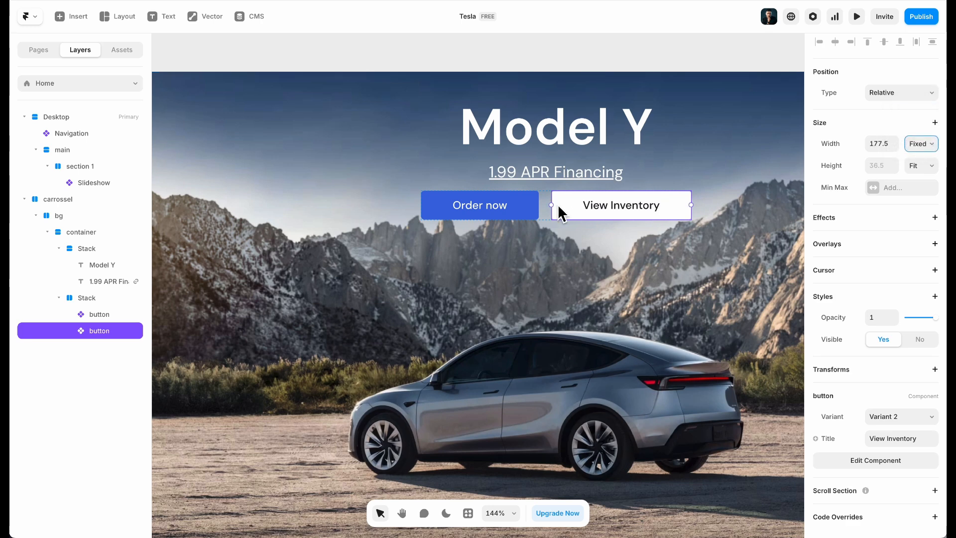
pyautogui.moveTo(551, 206); pyautogui.dragTo(567, 213)
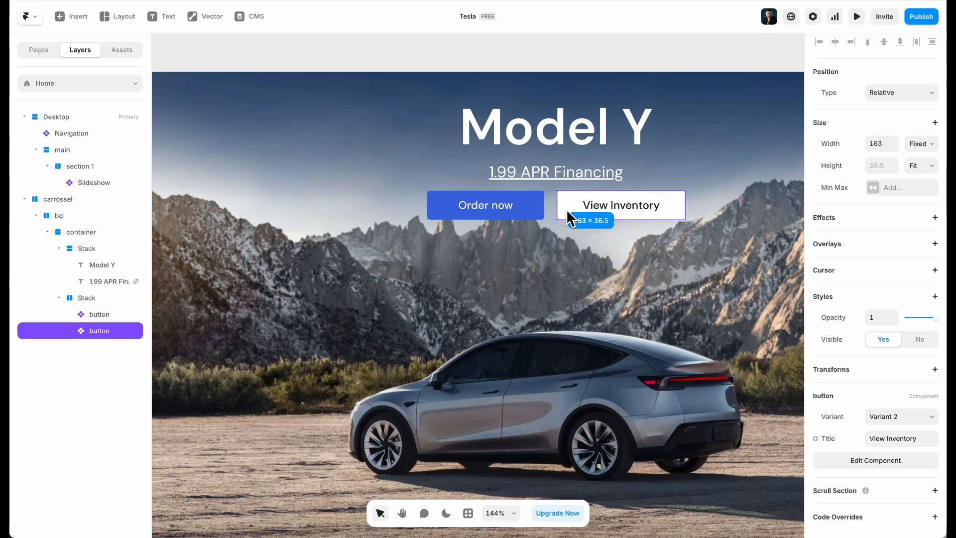
# Give Order now a fixed width and narrow View Inventory to 149 wide
pyautogui.click(518, 209)
pyautogui.click(920, 151)
pyautogui.click(907, 116)
pyautogui.click(884, 152)
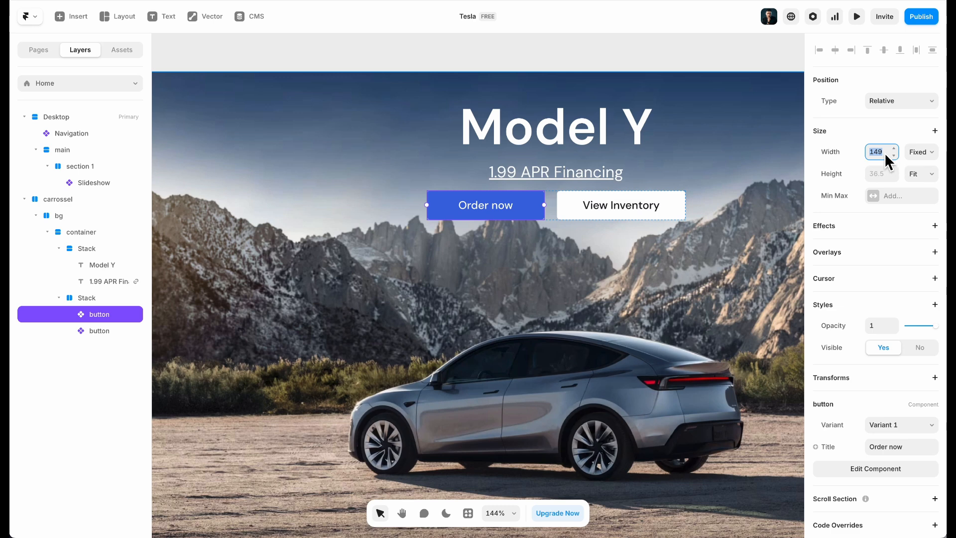
pyautogui.click(632, 208)
pyautogui.moveTo(559, 208); pyautogui.dragTo(572, 213)
pyautogui.click(549, 277)
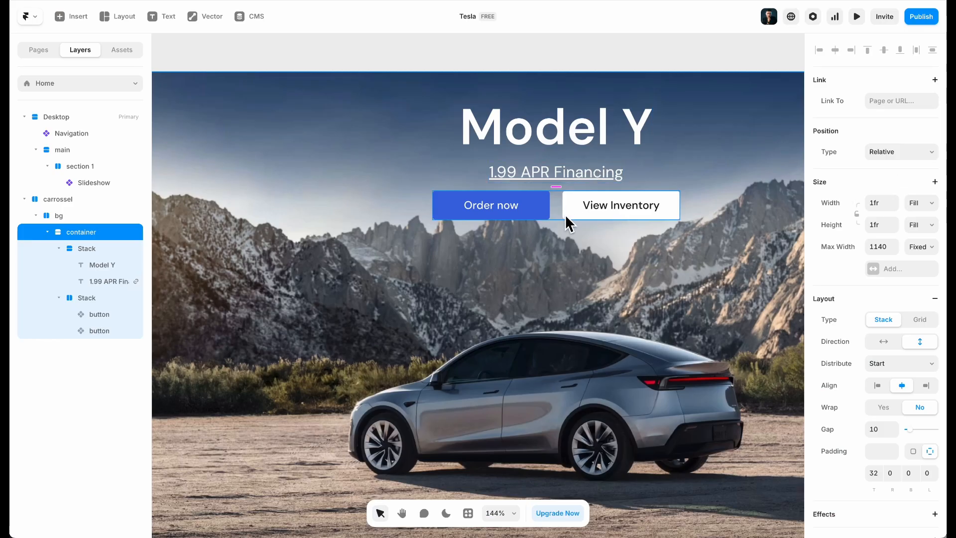
pyautogui.click(560, 214)
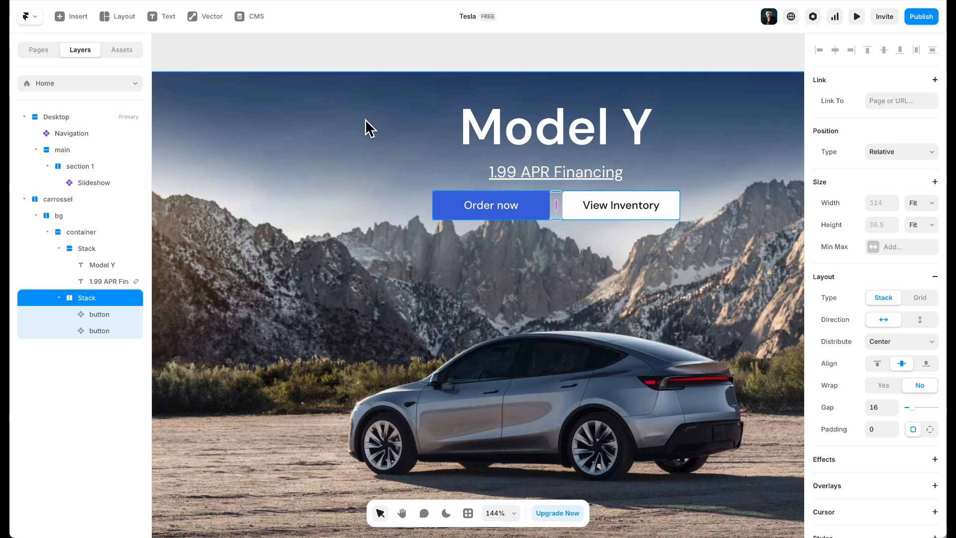
# Set the carrossel container's layout gap to 24
pyautogui.scroll(-5, 376, 147)
pyautogui.click(219, 90)
pyautogui.click(332, 167)
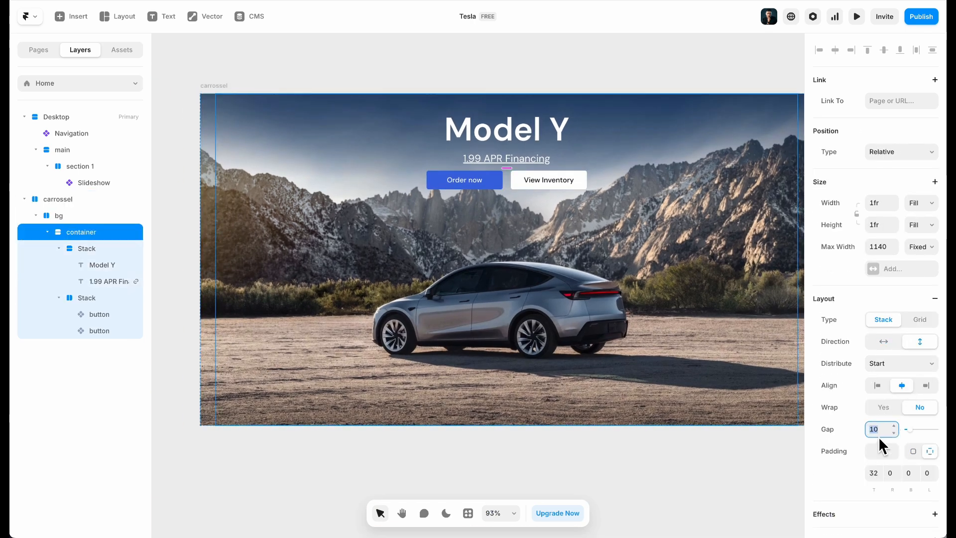
pyautogui.press('Return')
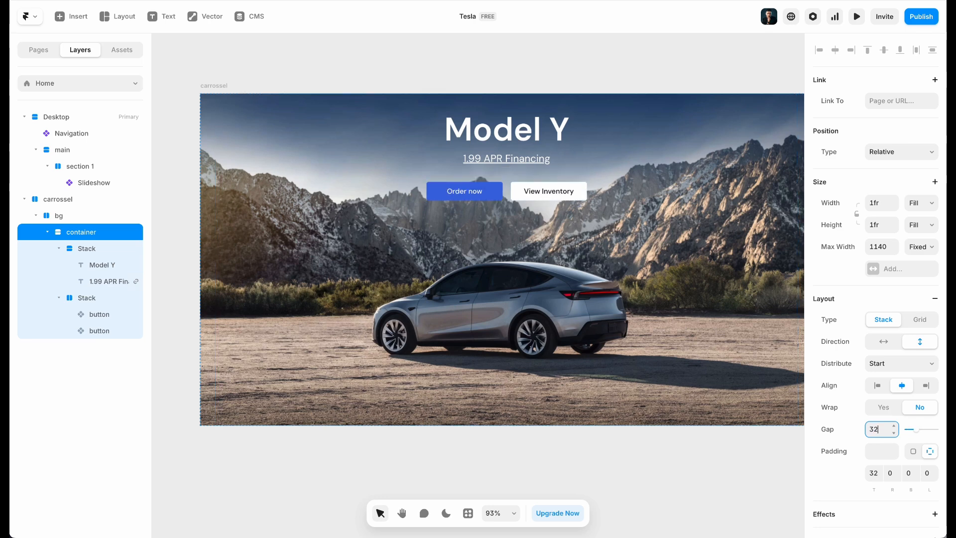
pyautogui.write('24')
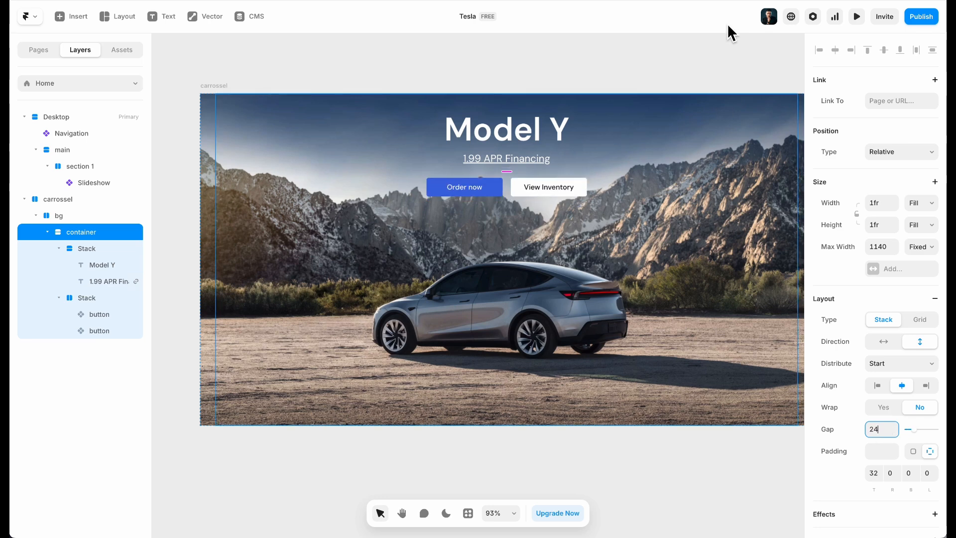
# Give the container a top padding of 48, pushing the Model Y heading and buttons lower
pyautogui.click(488, 92)
pyautogui.scroll(-2, 462, 64)
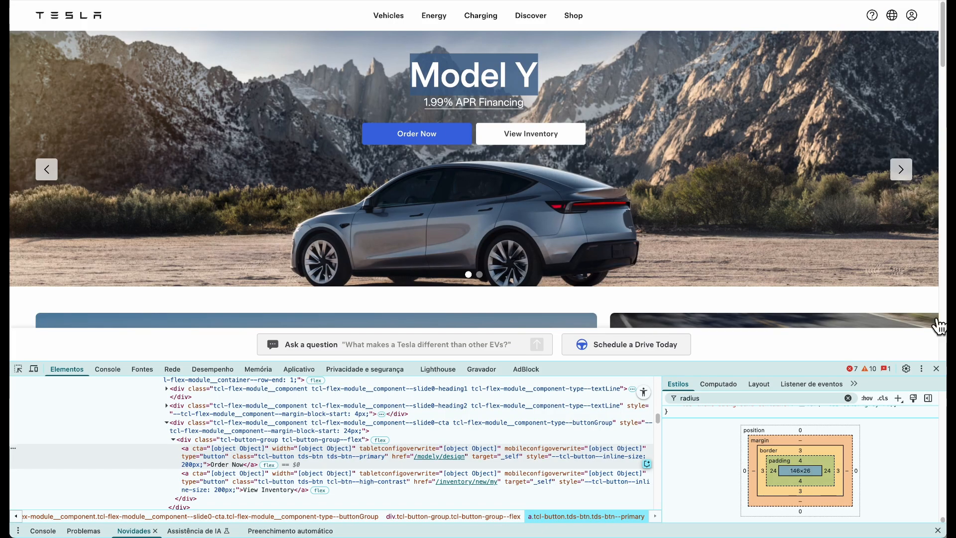
pyautogui.click(935, 368)
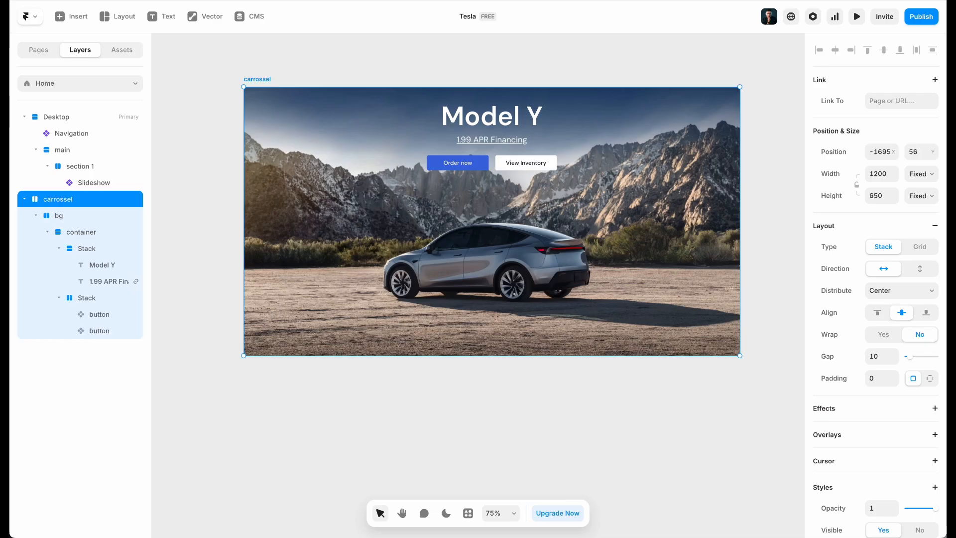
pyautogui.click(580, 107)
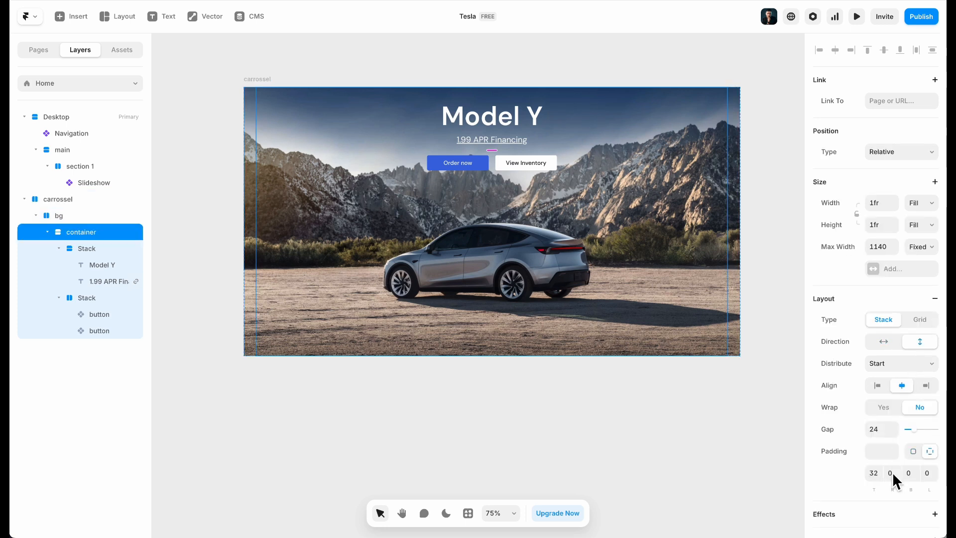
pyautogui.write('48')
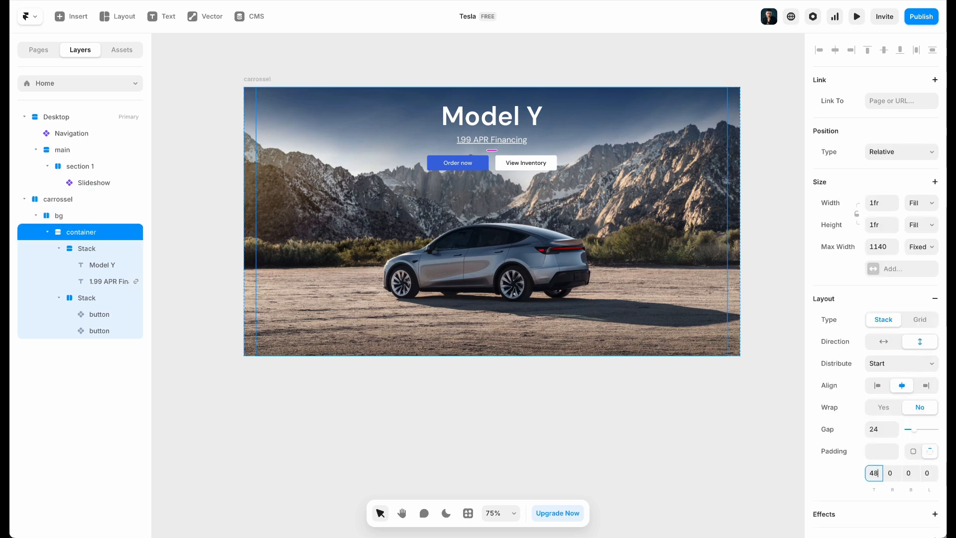
pyautogui.press('Return')
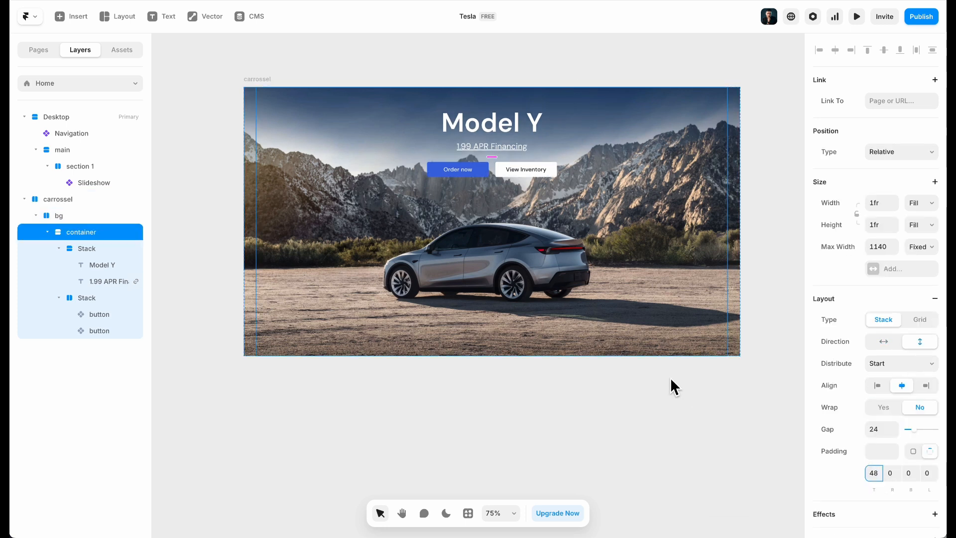
pyautogui.hotkey('ctrl', 'Tab')
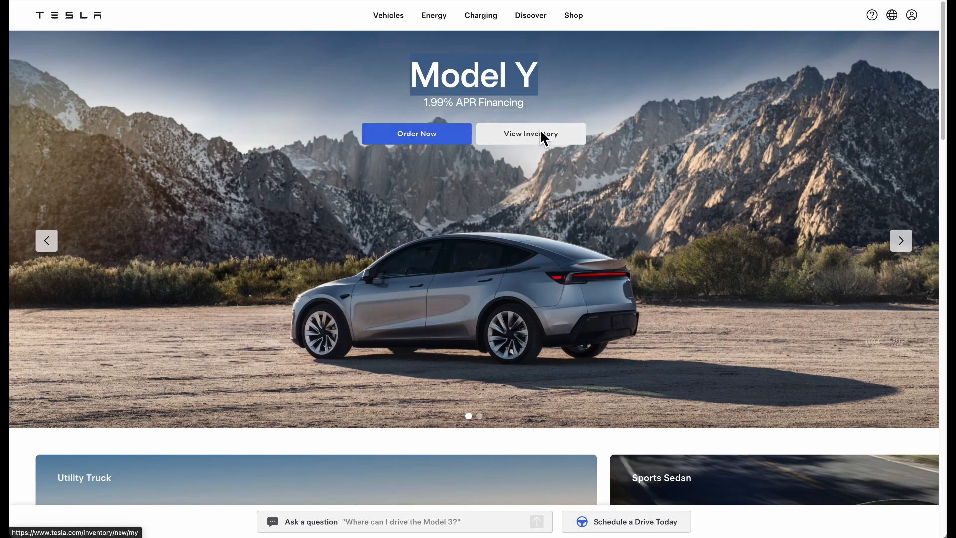
pyautogui.hotkey('ctrl', 'Tab')
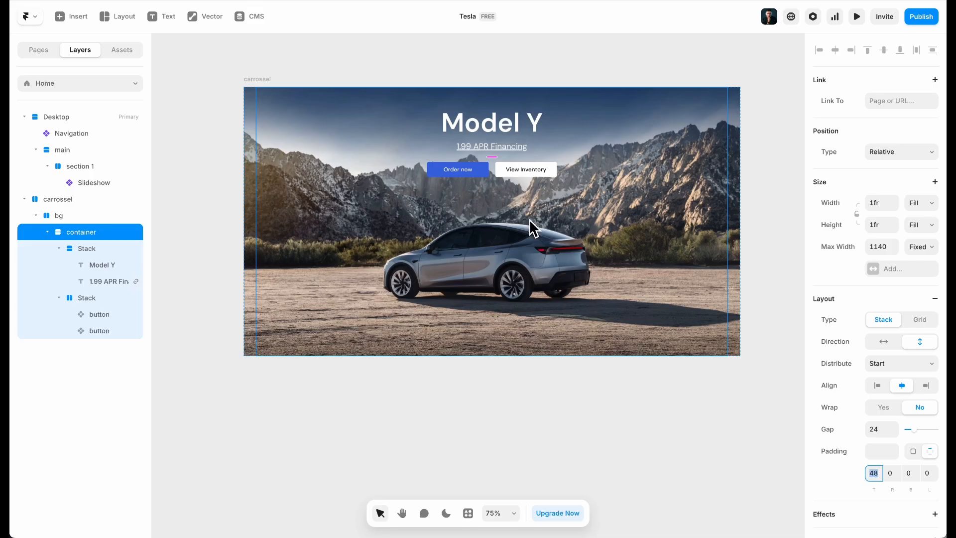
pyautogui.click(276, 175)
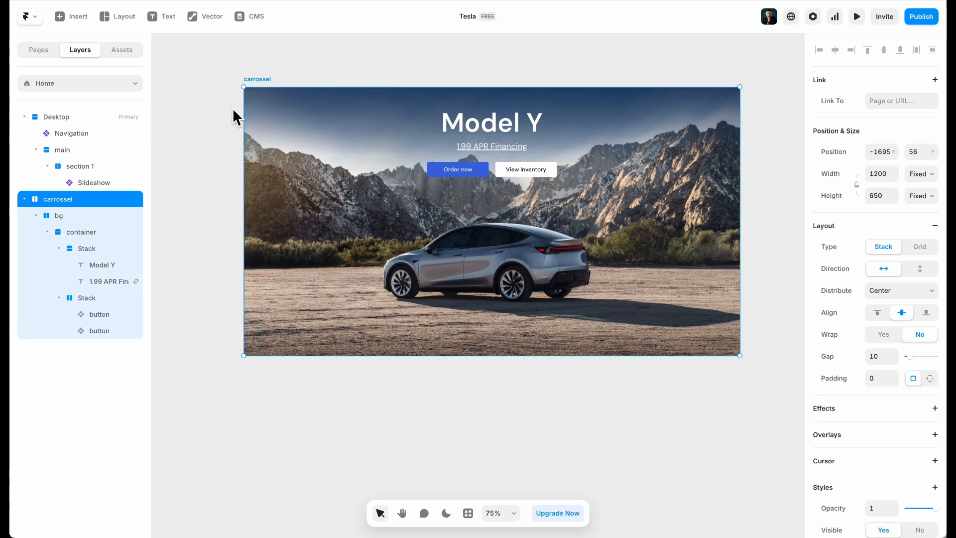
# Convert the carrossel frame into a component
pyautogui.rightClick(263, 84)
pyautogui.click(279, 106)
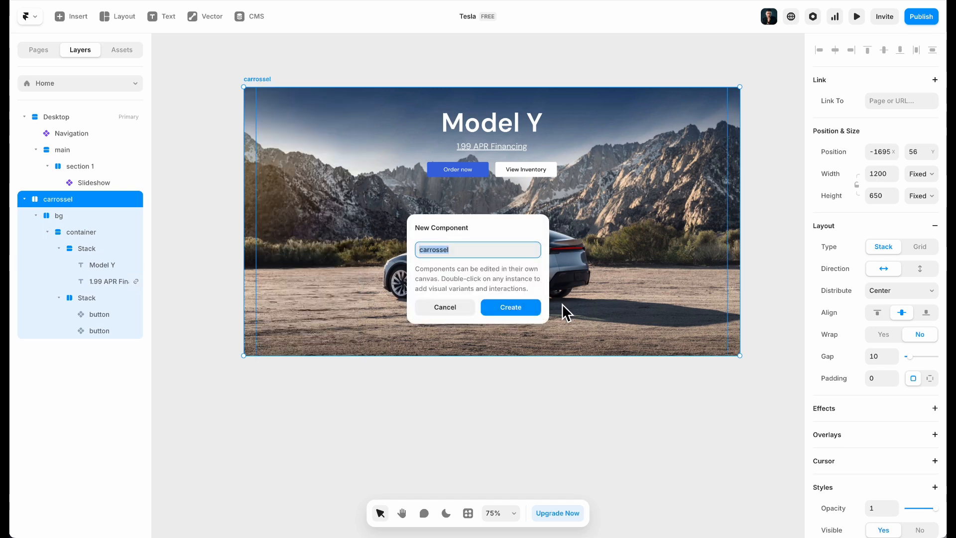
pyautogui.click(511, 306)
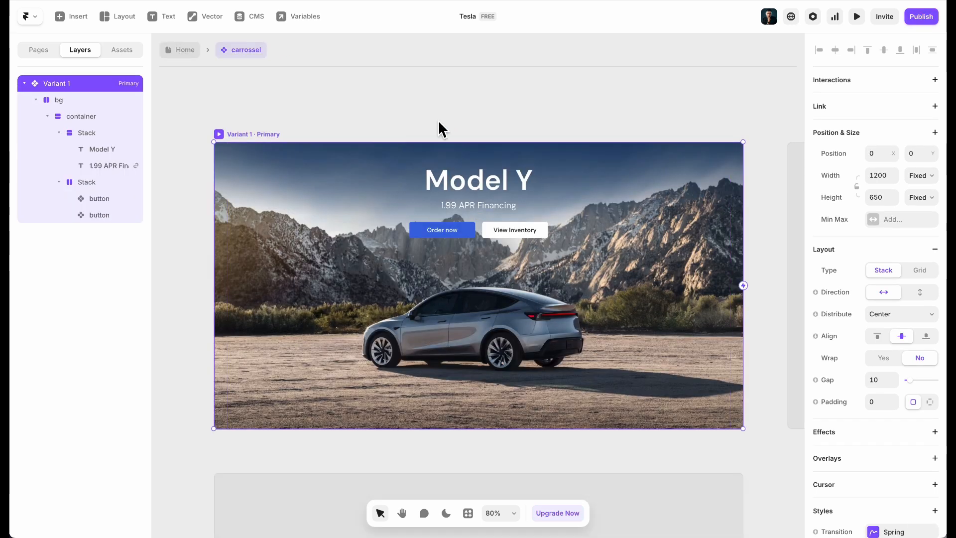
pyautogui.scroll(-5, 438, 124)
pyautogui.scroll(4, 384, 149)
pyautogui.click(260, 151)
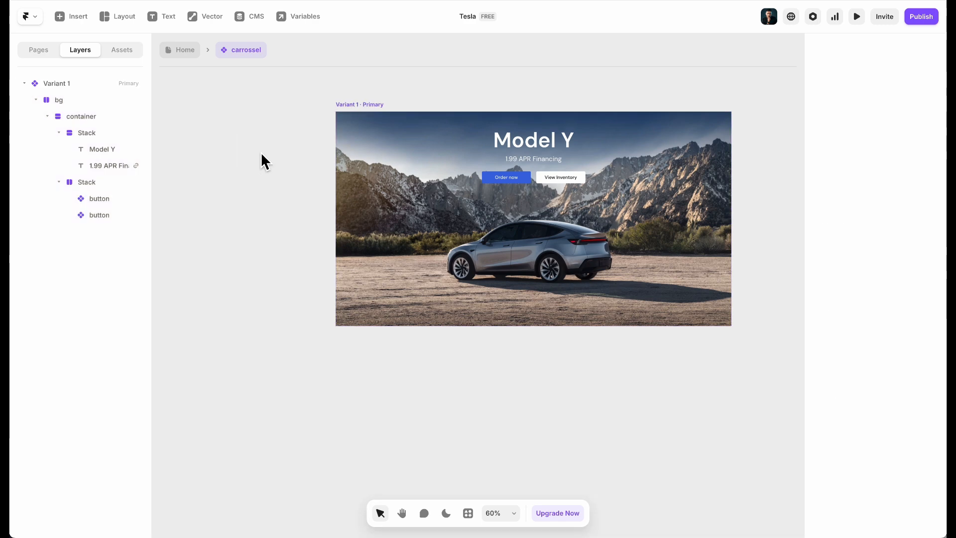
# Turn the bg layer's background fill into an Image variable
pyautogui.click(355, 103)
pyautogui.scroll(-6, 901, 244)
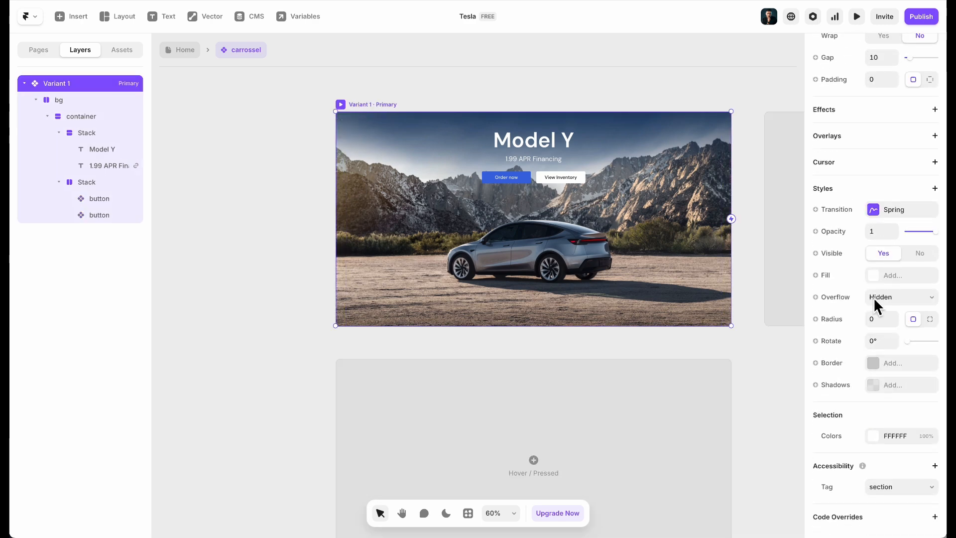
pyautogui.click(75, 103)
pyautogui.scroll(-5, 866, 264)
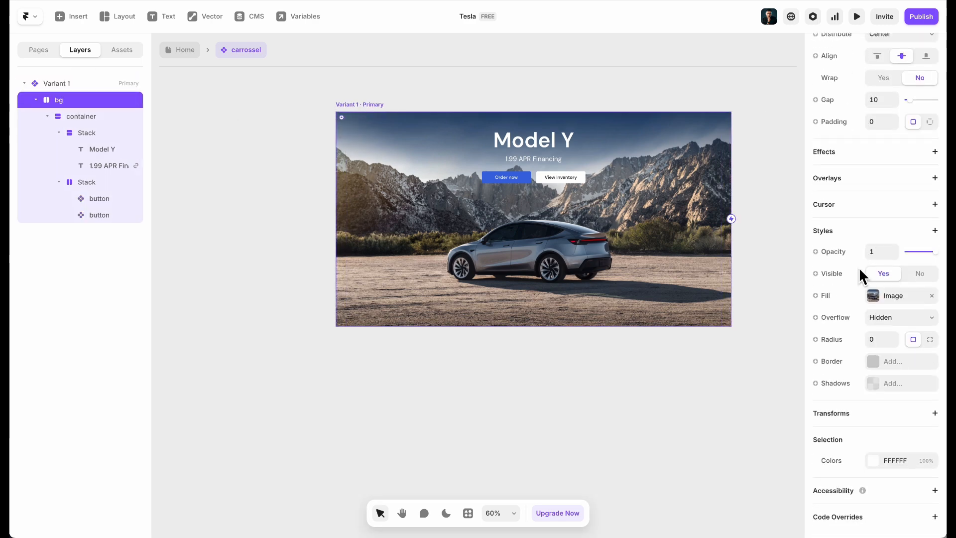
pyautogui.click(819, 295)
pyautogui.moveTo(841, 317)
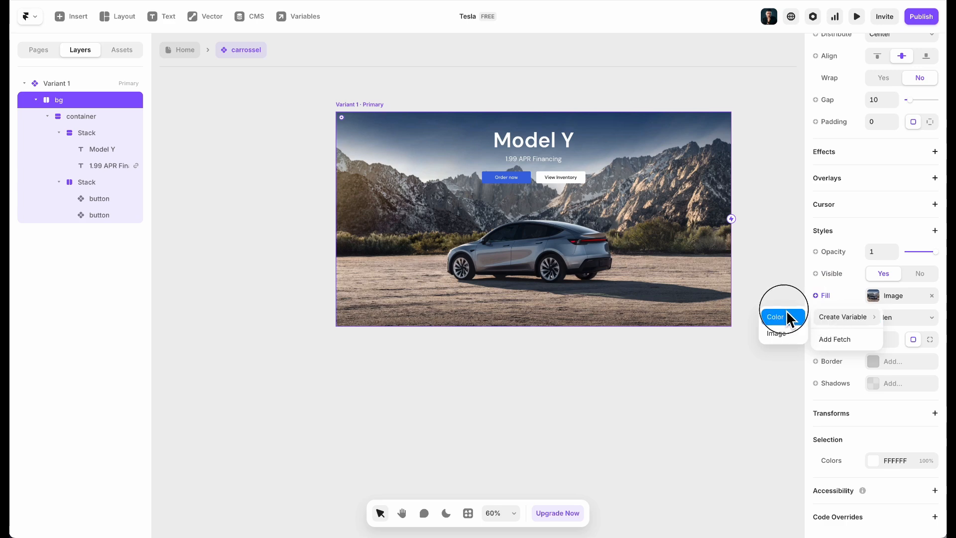
pyautogui.click(783, 333)
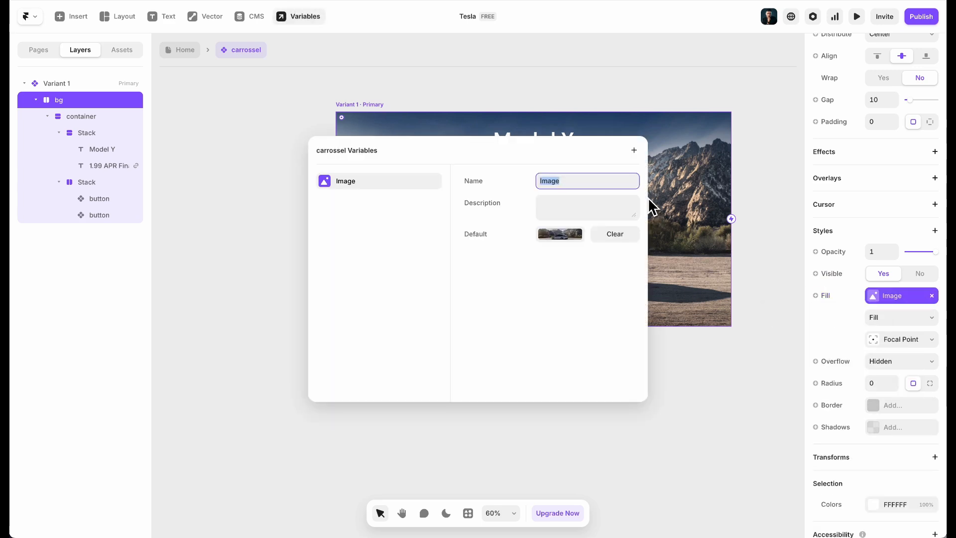
pyautogui.click(755, 190)
pyautogui.click(272, 142)
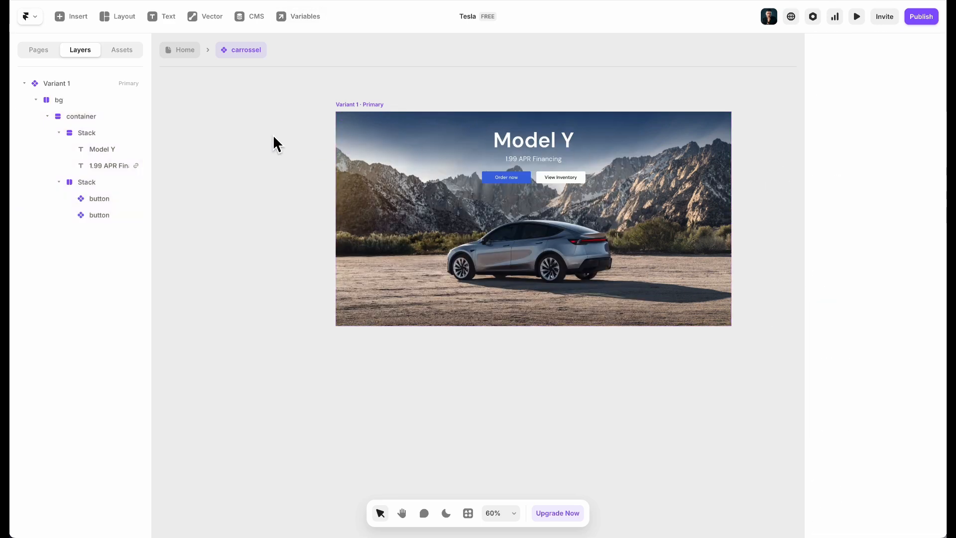
# Bind the Model Y heading to a new plain-text Title variable
pyautogui.click(549, 146)
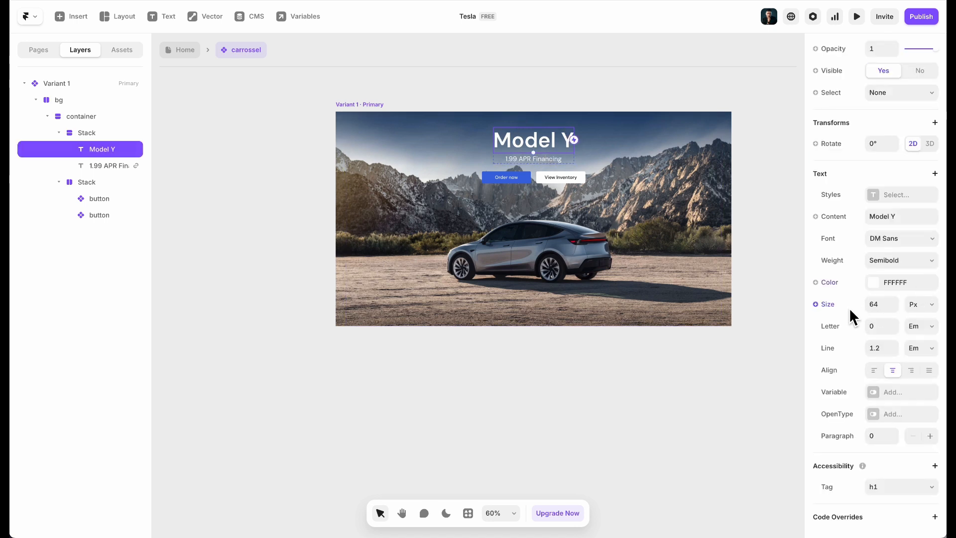
pyautogui.click(829, 216)
pyautogui.moveTo(855, 236)
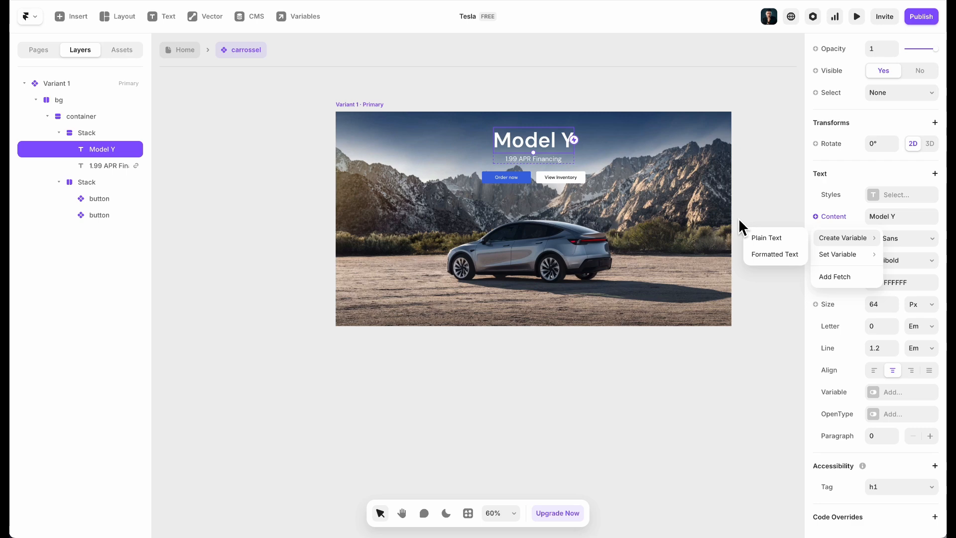
pyautogui.click(766, 238)
pyautogui.click(229, 125)
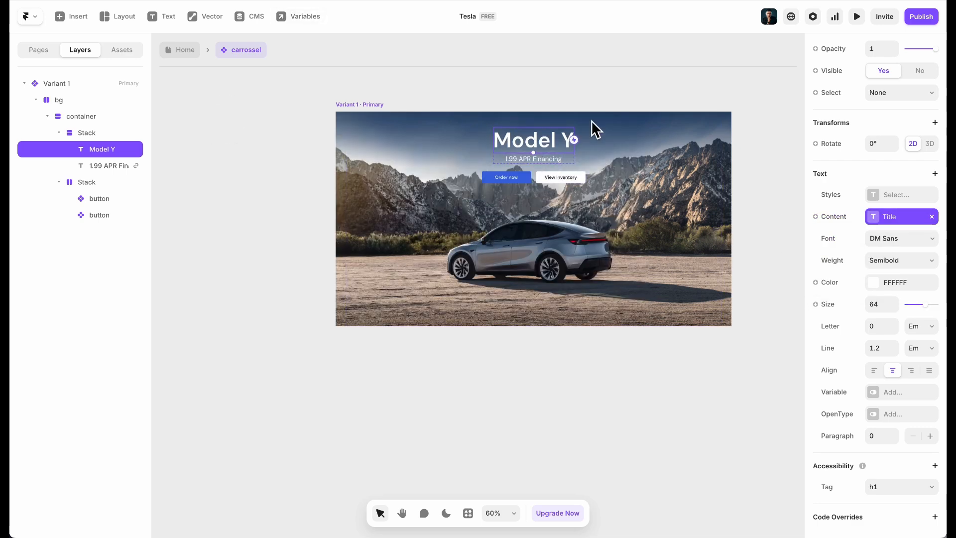
pyautogui.hotkey('shift', '1')
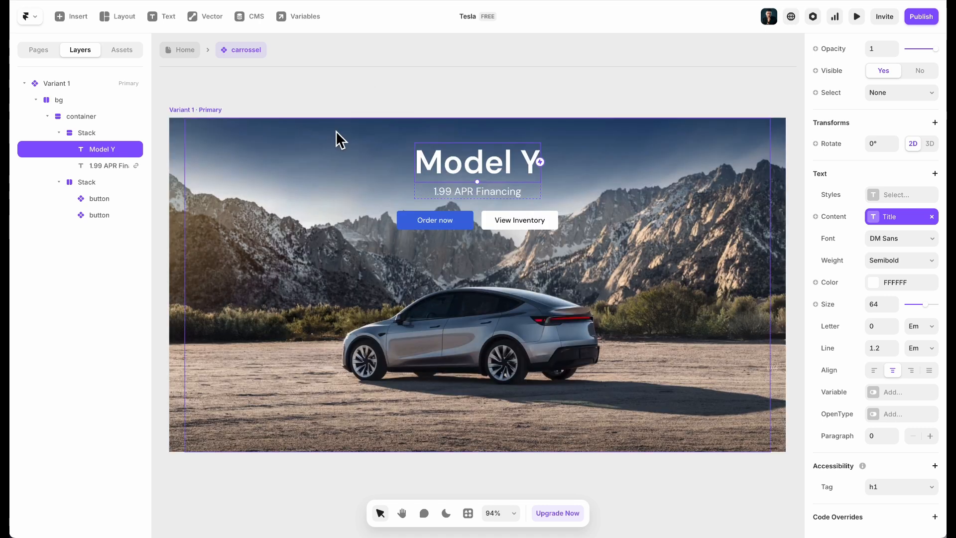
# Bind the 1.99 APR Financing line to a new plain-text Date variable
pyautogui.click(522, 196)
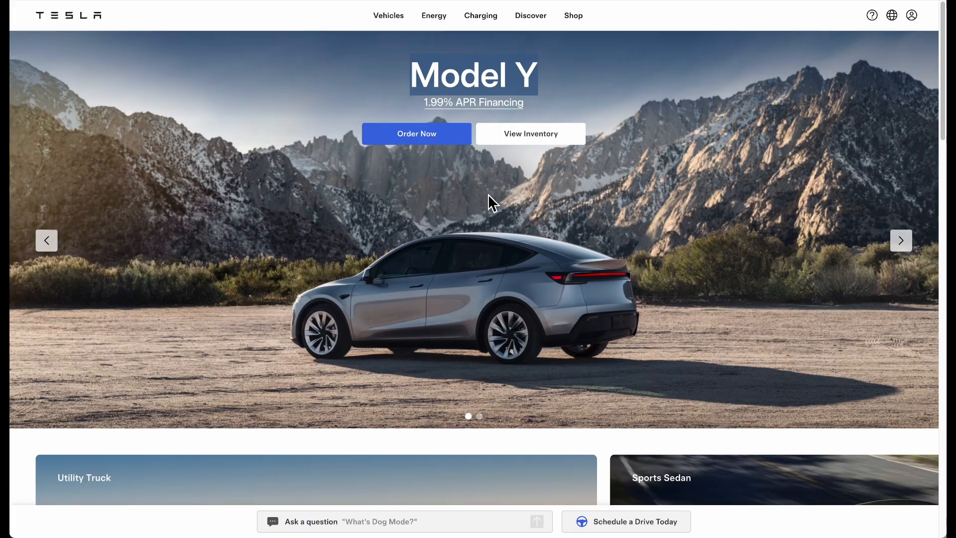
pyautogui.click(901, 241)
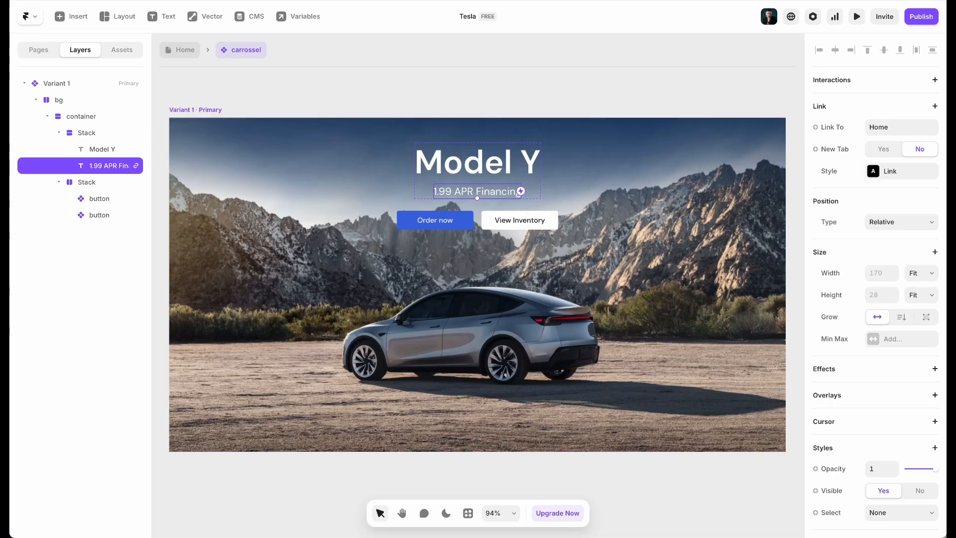
pyautogui.scroll(-8, 891, 343)
pyautogui.click(836, 223)
pyautogui.moveTo(844, 239)
pyautogui.click(788, 239)
pyautogui.click(267, 257)
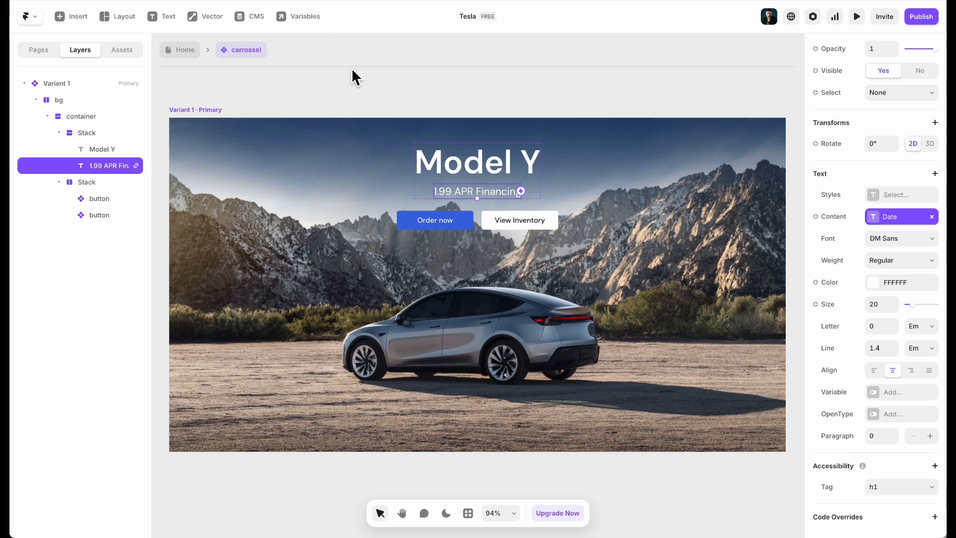
pyautogui.click(183, 49)
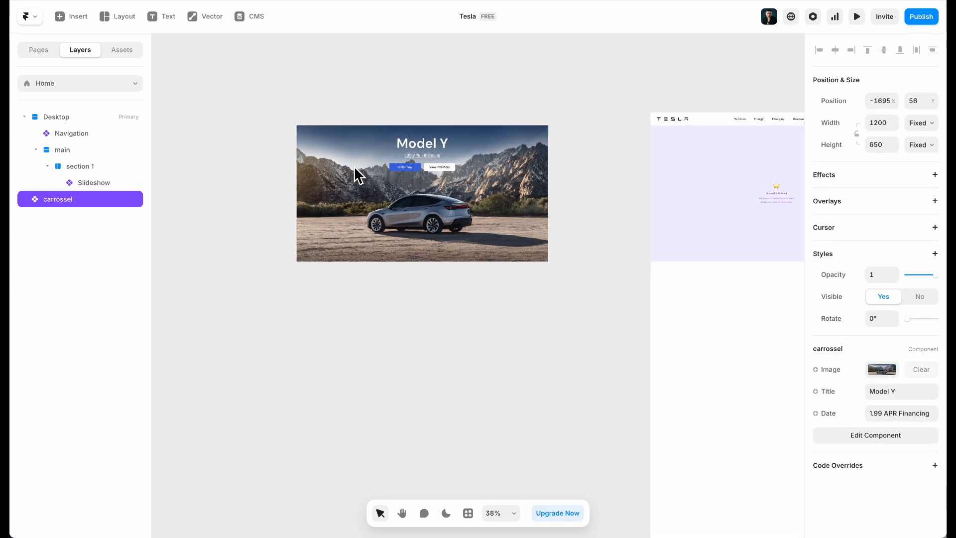
# Alt-drag a copy of the carrossel below the original and set its Title to Model 3
pyautogui.moveTo(350, 164); pyautogui.dragTo(366, 311)
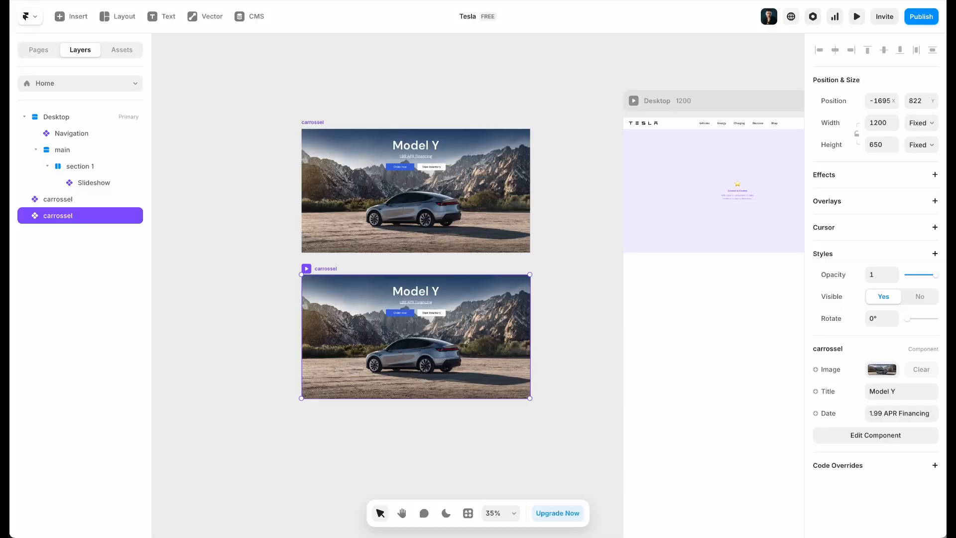
pyautogui.click(915, 392)
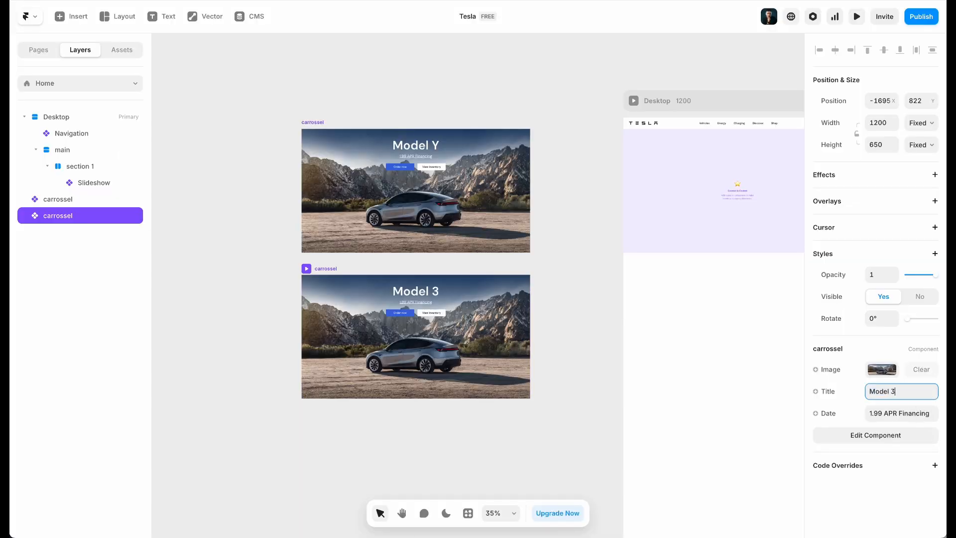
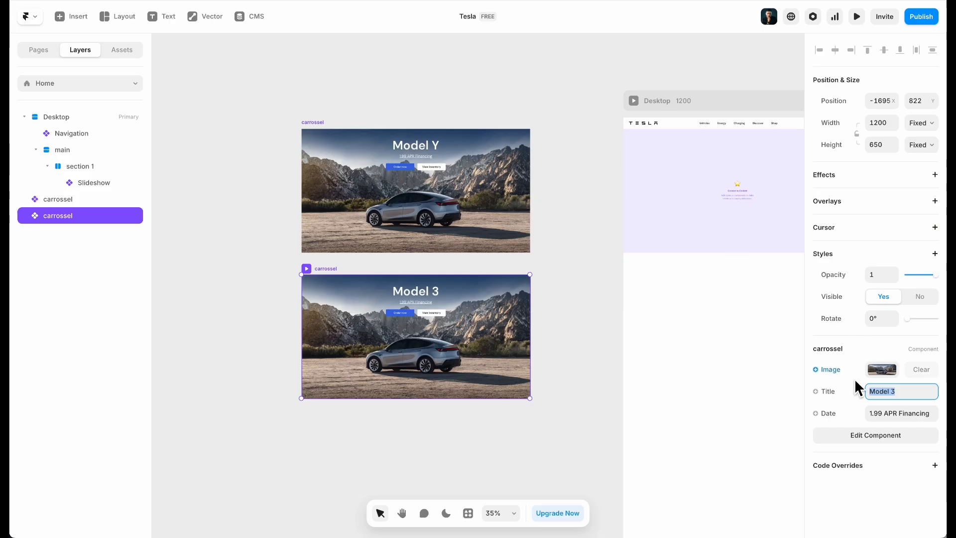
# Rewrite the lower carrossel's Date text from 1.99 APR Financing toward '0% APR Ending June 30'
pyautogui.click(875, 412)
pyautogui.click(874, 414)
pyautogui.moveTo(882, 414); pyautogui.dragTo(847, 419)
pyautogui.write('% APR Financing')
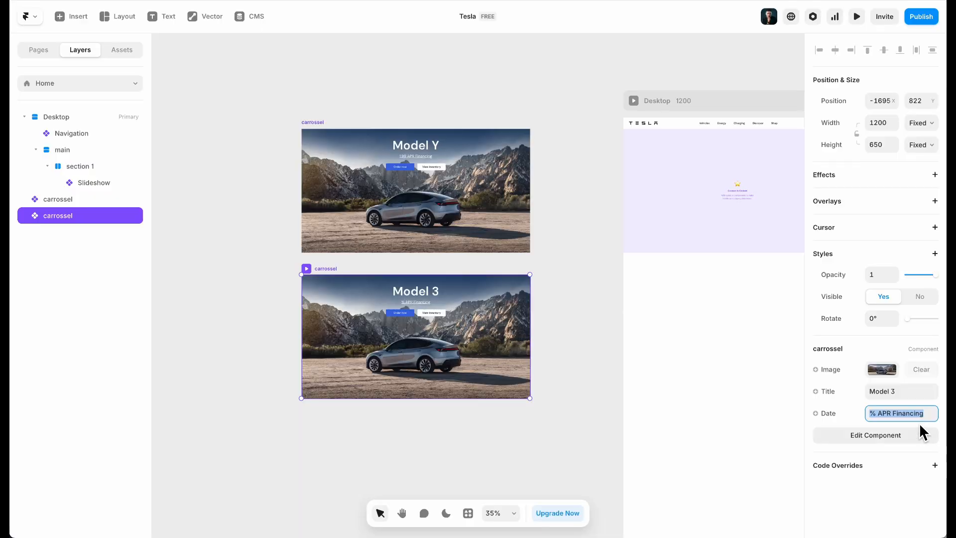
pyautogui.write('End')
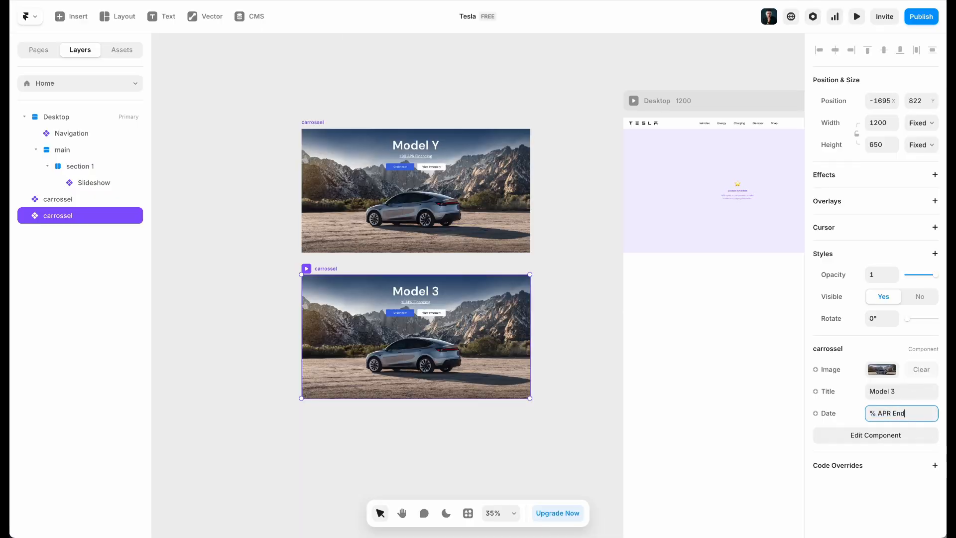
pyautogui.write('ing June 30')
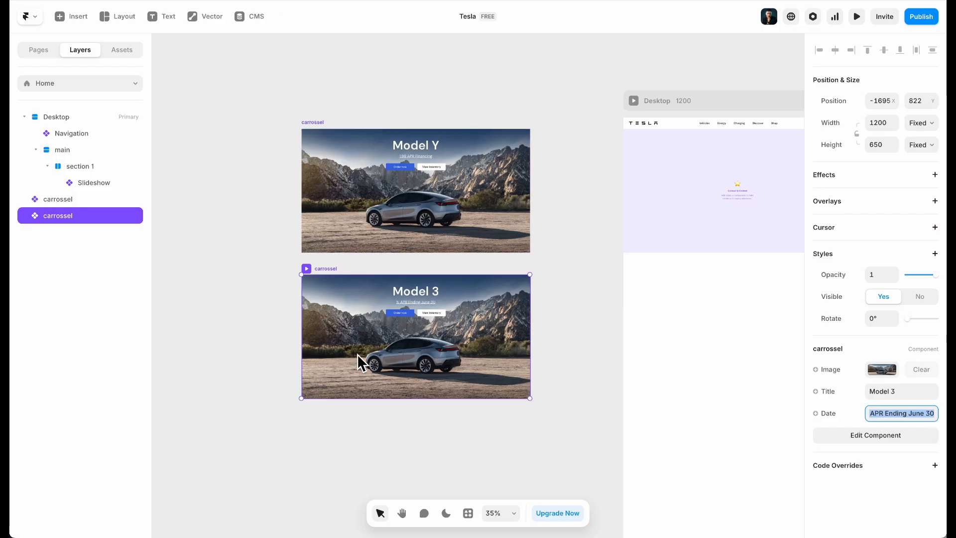
pyautogui.click(235, 357)
pyautogui.click(387, 316)
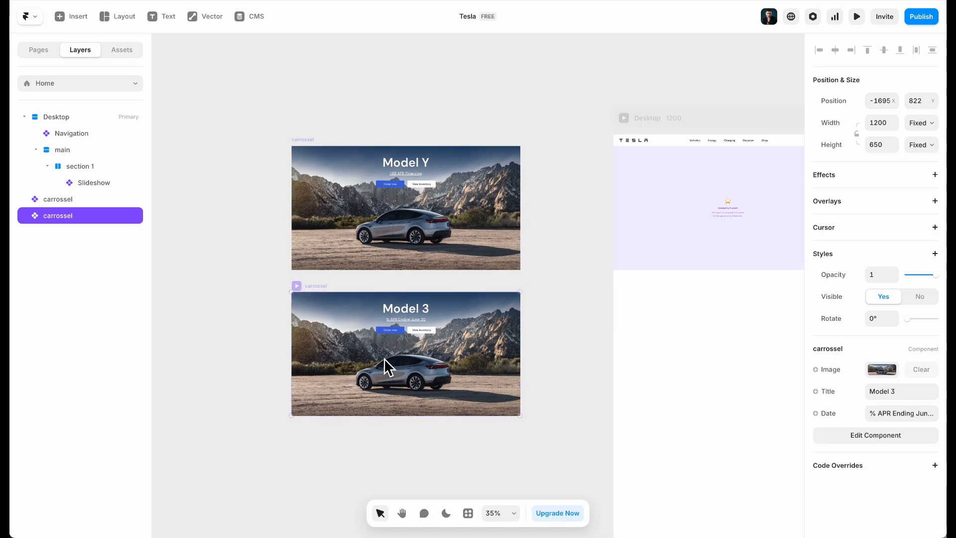
pyautogui.scroll(3, 362, 378)
pyautogui.scroll(3, 318, 303)
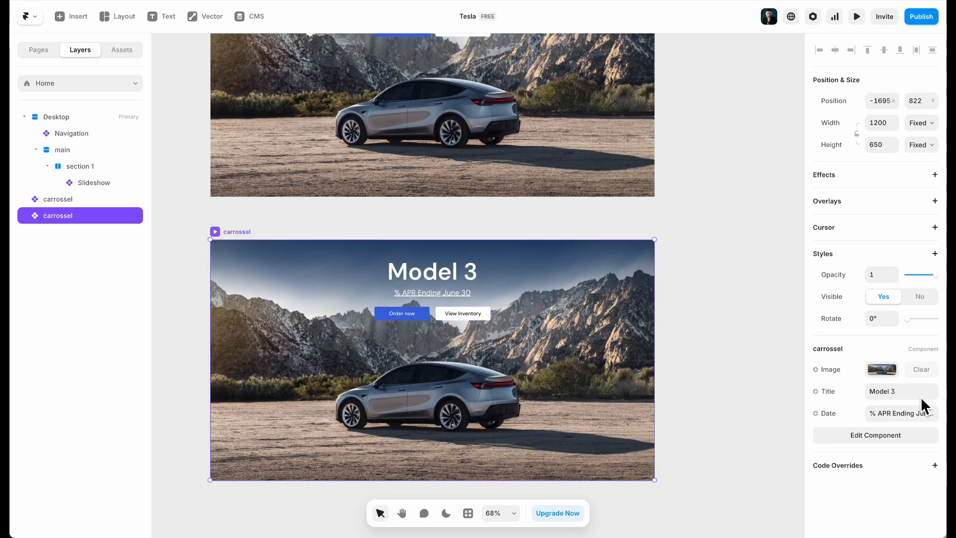
pyautogui.click(869, 411)
pyautogui.click(873, 413)
# Finish the subtitle's 0 and swap the card photo for the Promotional Model 3 image
pyautogui.write('0')
pyautogui.click(881, 369)
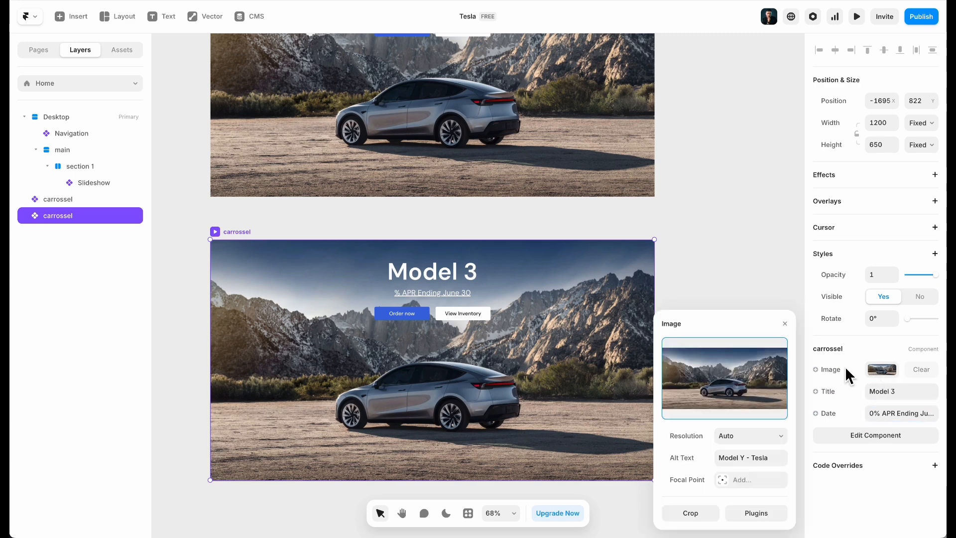
pyautogui.click(739, 383)
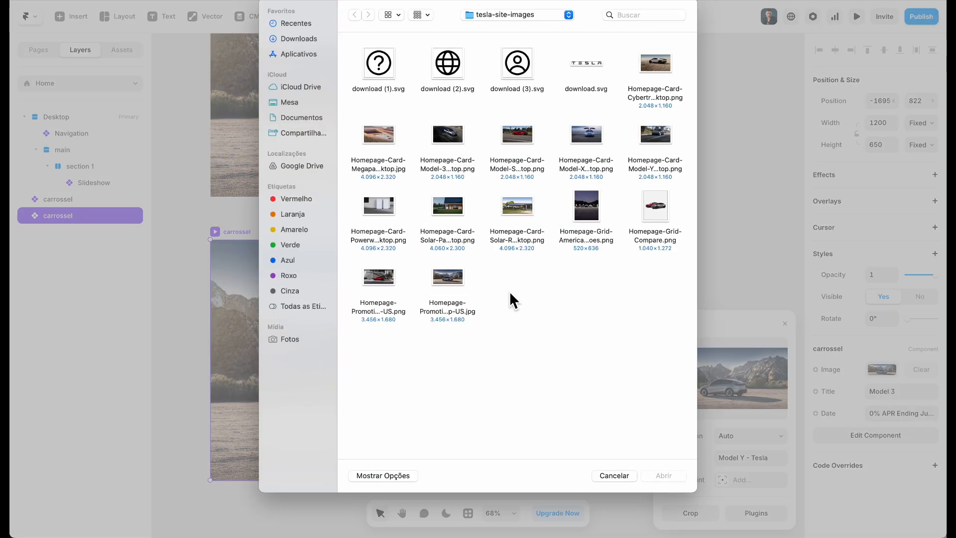
pyautogui.doubleClick(518, 137)
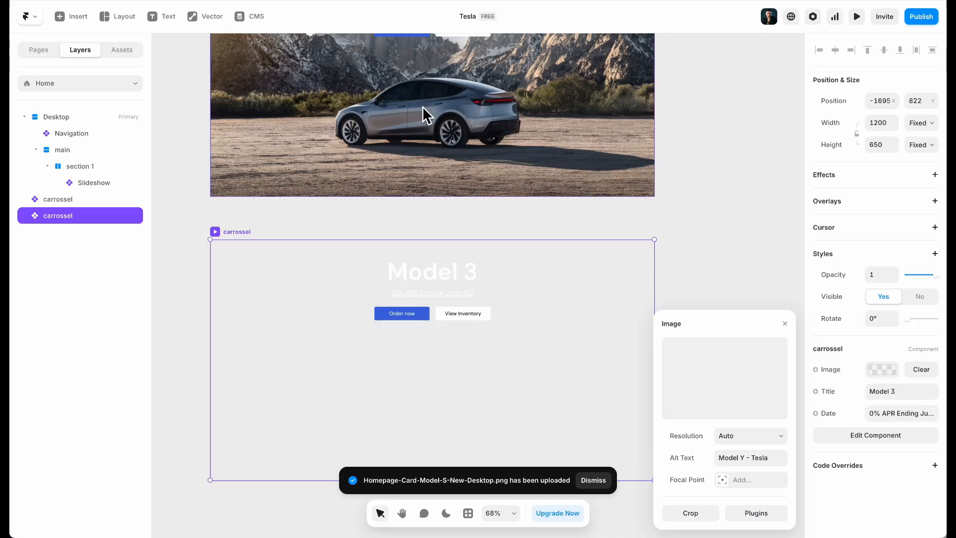
pyautogui.click(721, 383)
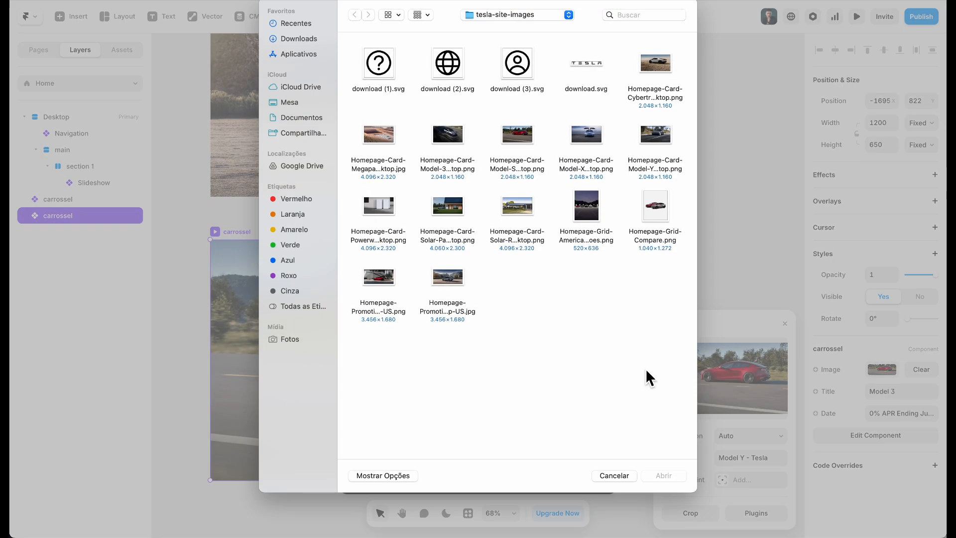
pyautogui.doubleClick(388, 281)
# Change the image alt text from Model Y to 'Model 3 - Tesla'
pyautogui.click(745, 459)
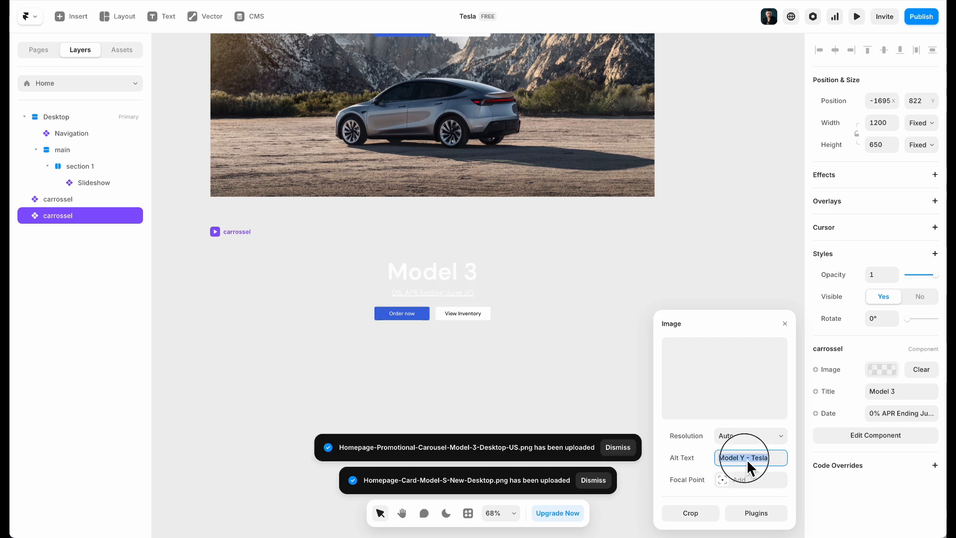
pyautogui.click(745, 459)
pyautogui.press('BackSpace')
pyautogui.write('3')
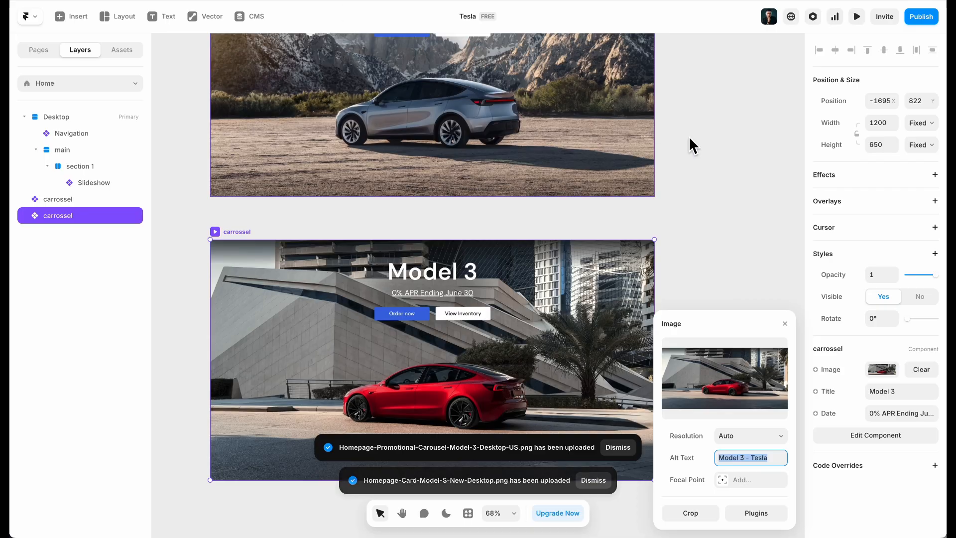
pyautogui.click(700, 204)
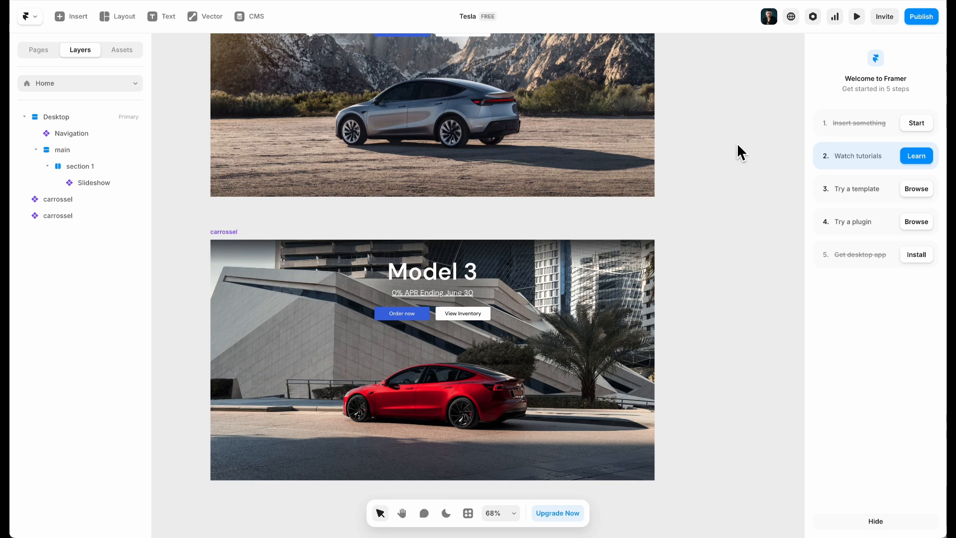
# Connect the Model Y and Model 3 carrossel frames to the Slideshow as its two slides
pyautogui.scroll(-5, 737, 142)
pyautogui.hscroll(5, 736, 142)
pyautogui.click(697, 143)
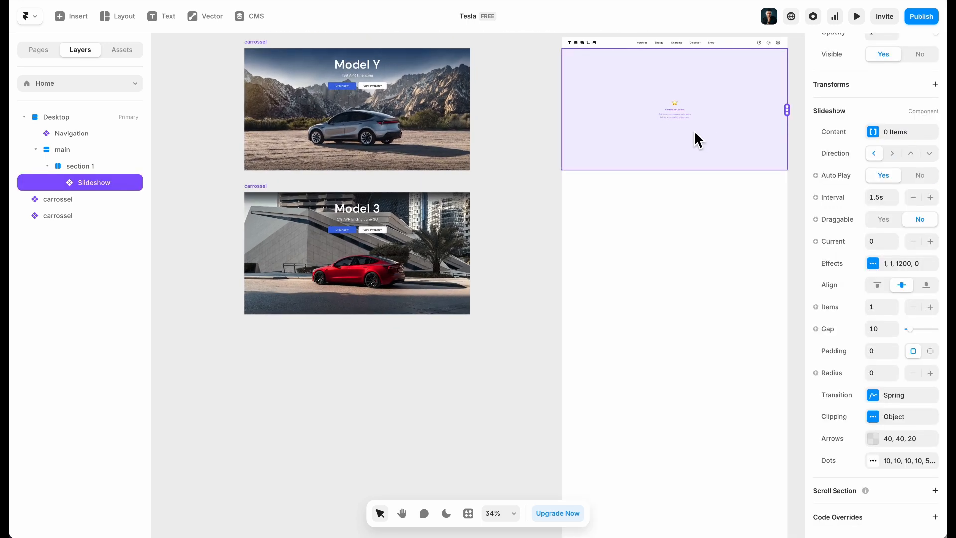
pyautogui.scroll(4, 694, 139)
pyautogui.moveTo(781, 142); pyautogui.dragTo(264, 120)
pyautogui.moveTo(781, 141); pyautogui.dragTo(341, 320)
# Check the two-slide slideshow, then bring up its Dots indicator settings
pyautogui.scroll(6, 697, 115)
pyautogui.scroll(1, 697, 112)
pyautogui.hscroll(1, 583, 177)
pyautogui.scroll(2, 583, 178)
pyautogui.scroll(-3, 542, 238)
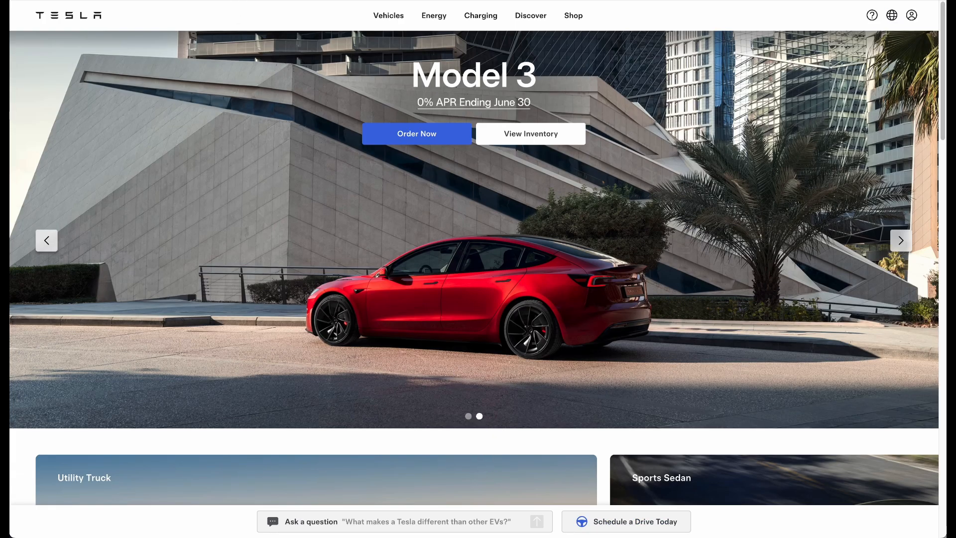
pyautogui.click(231, 0)
pyautogui.scroll(-1, 495, 406)
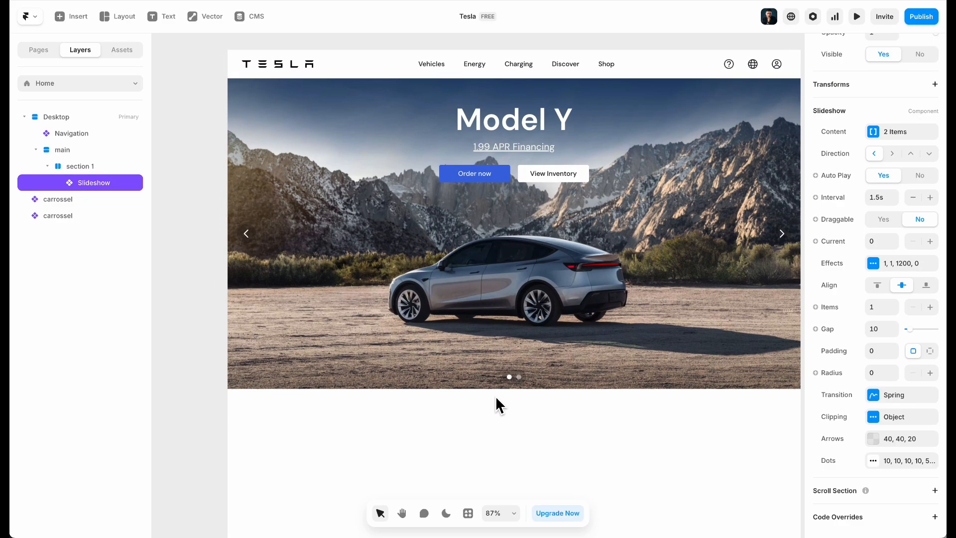
pyautogui.scroll(5, 517, 373)
pyautogui.scroll(1, 516, 385)
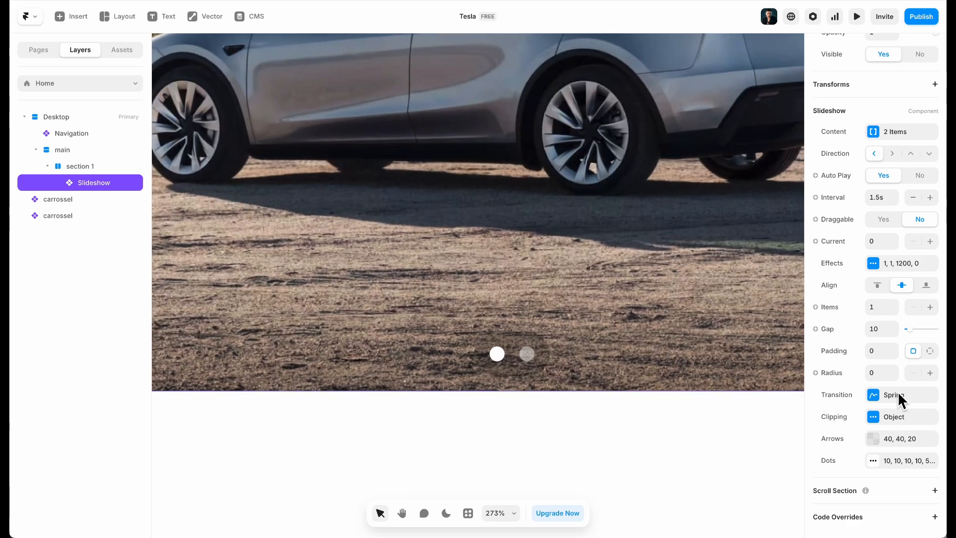
pyautogui.click(888, 461)
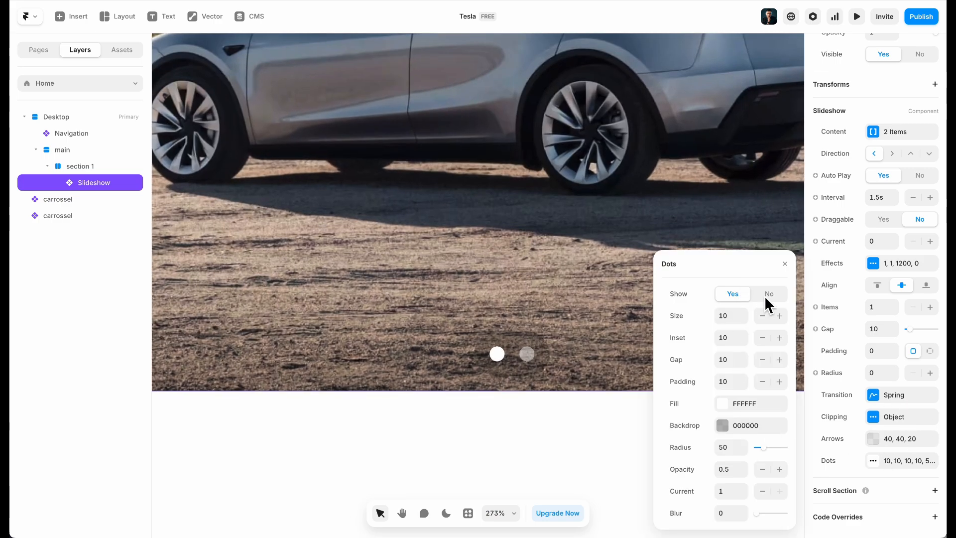
pyautogui.click(722, 425)
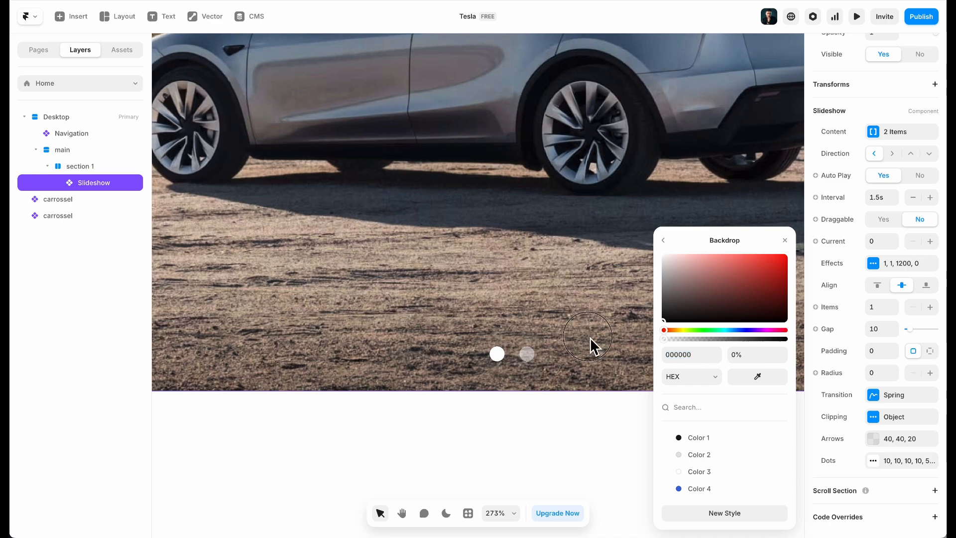
pyautogui.click(662, 240)
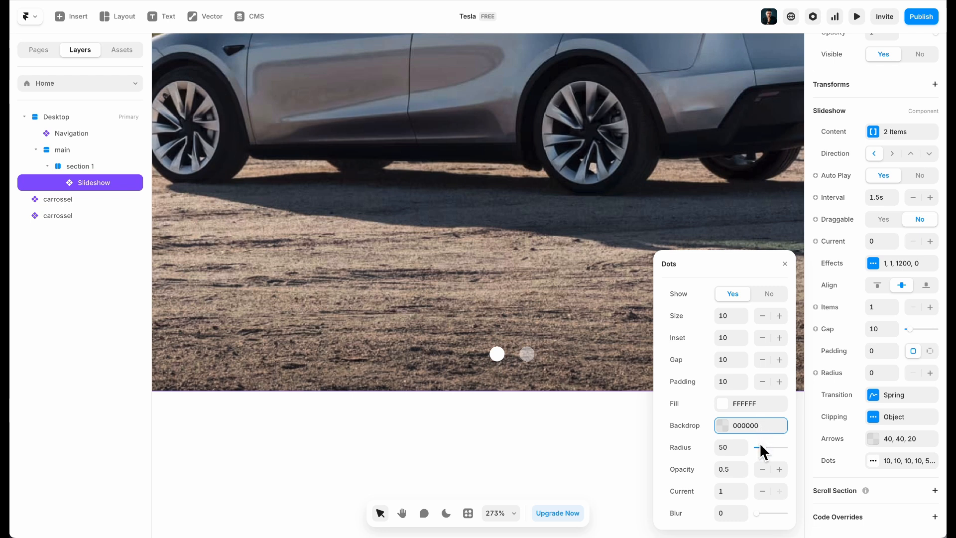
pyautogui.click(778, 469)
pyautogui.click(778, 469)
pyautogui.click(778, 469)
pyautogui.click(760, 473)
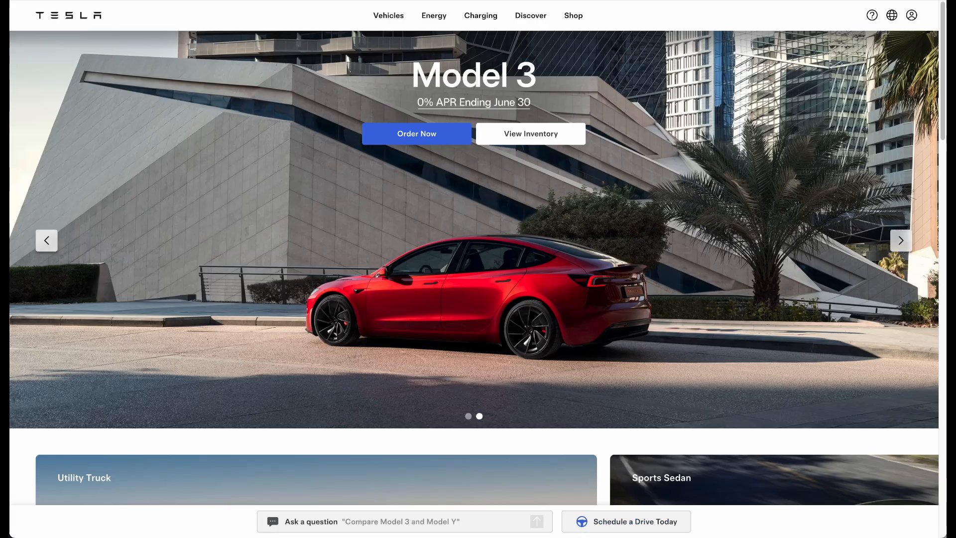
pyautogui.click(47, 242)
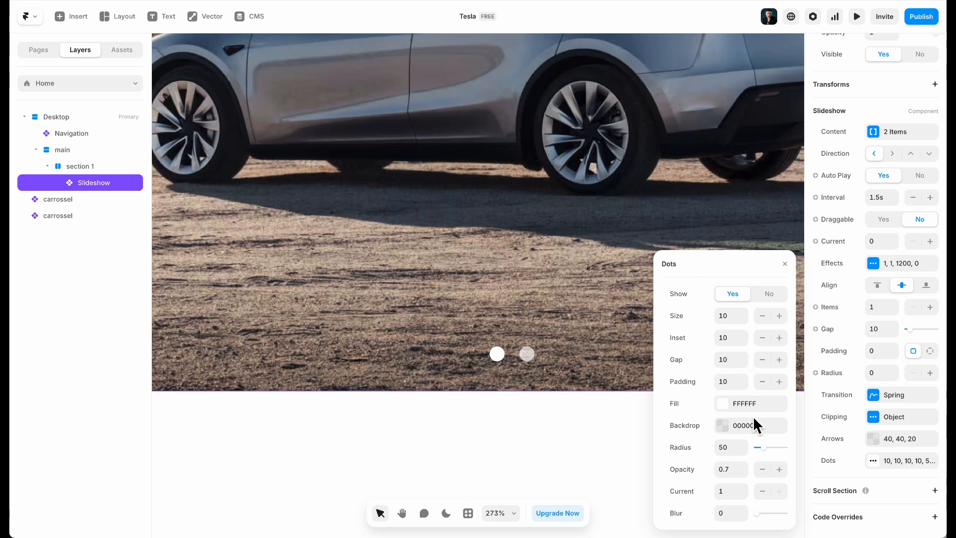
pyautogui.click(761, 468)
pyautogui.click(761, 469)
pyautogui.scroll(-5, 470, 246)
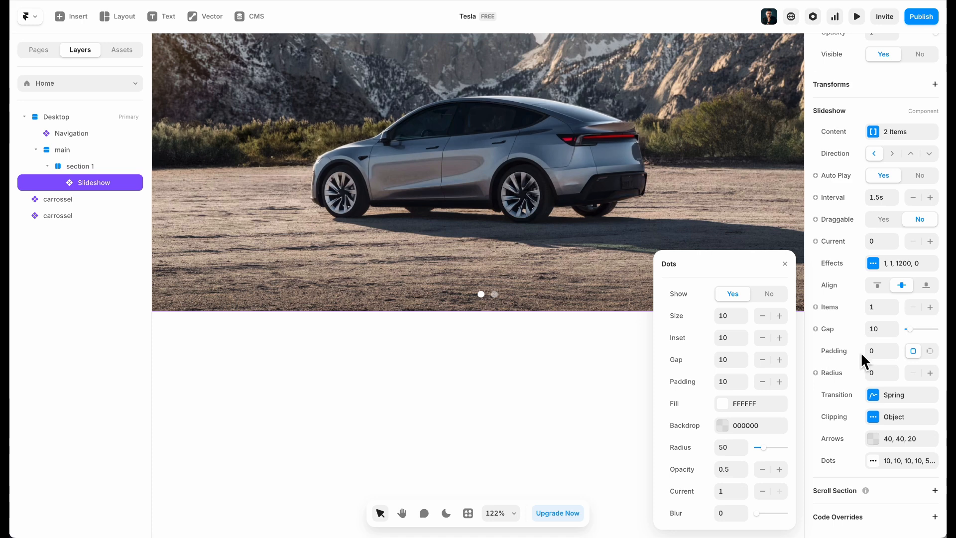
# Set the slideshow arrows' radius to 2
pyautogui.click(881, 438)
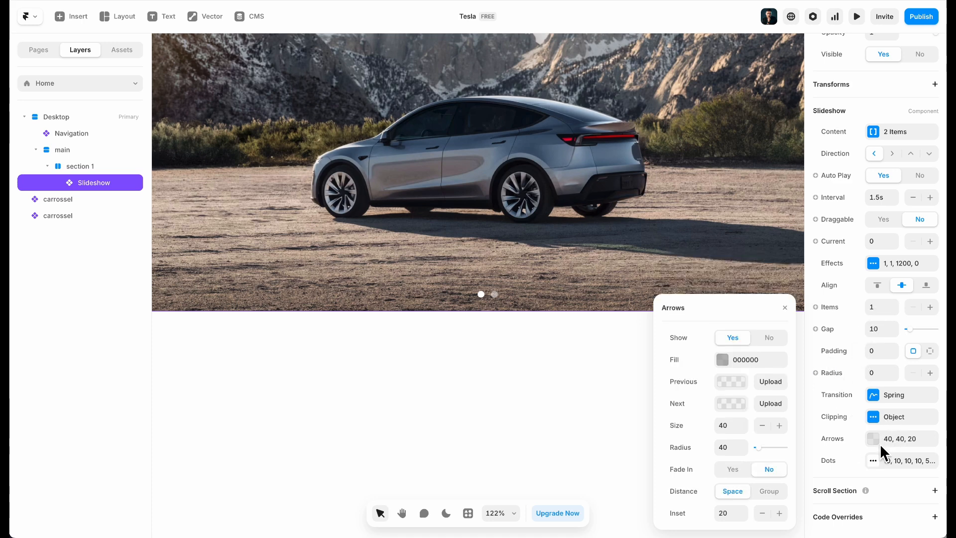
pyautogui.scroll(-5, 465, 267)
pyautogui.scroll(3, 478, 203)
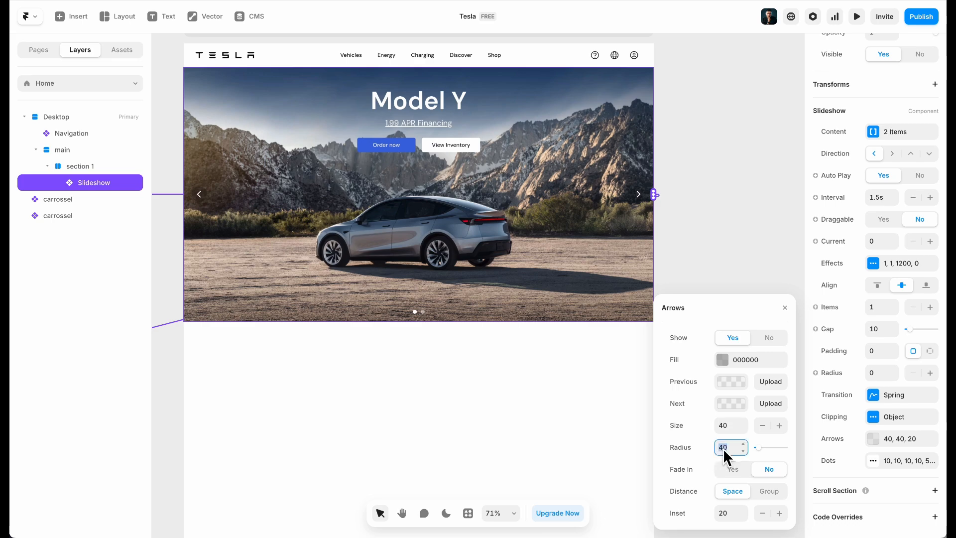
pyautogui.write('2')
pyautogui.scroll(5, 674, 192)
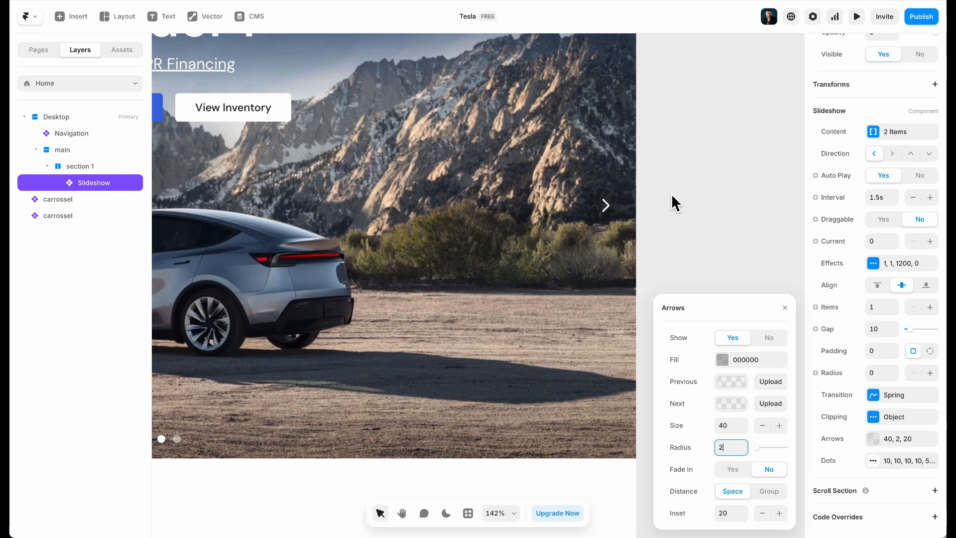
pyautogui.hscroll(-12, 394, 205)
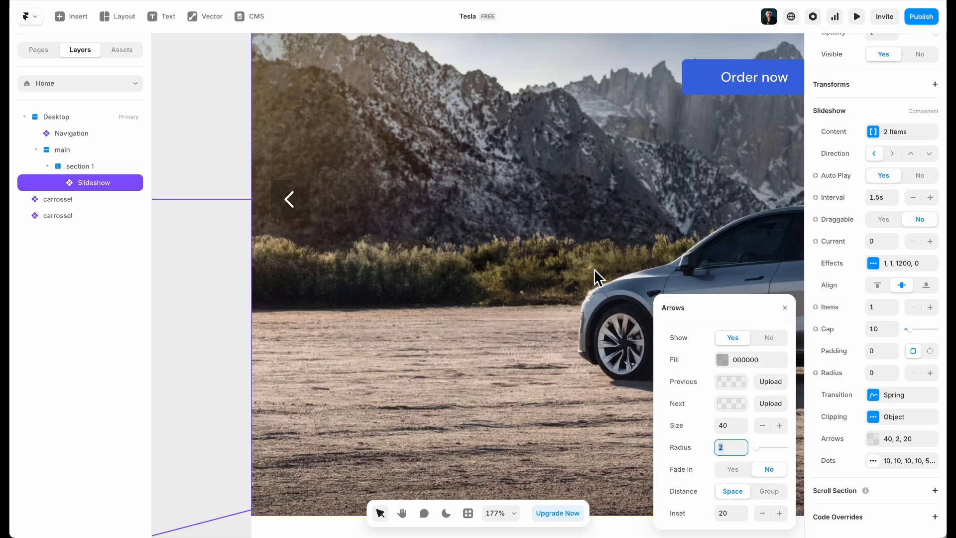
# Give the arrow background a white / Color 2 fill at 41% opacity
pyautogui.click(757, 362)
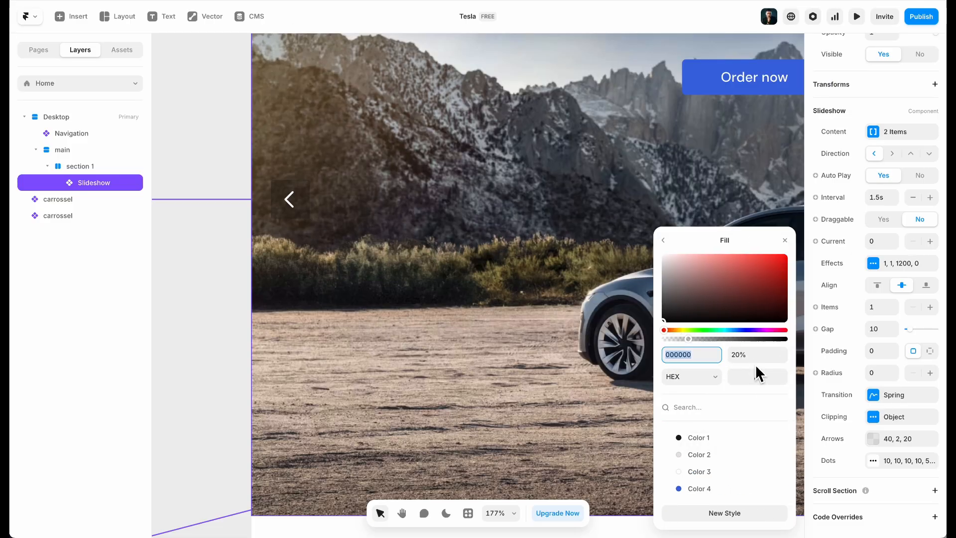
pyautogui.write('FFFFFF')
pyautogui.press('Return')
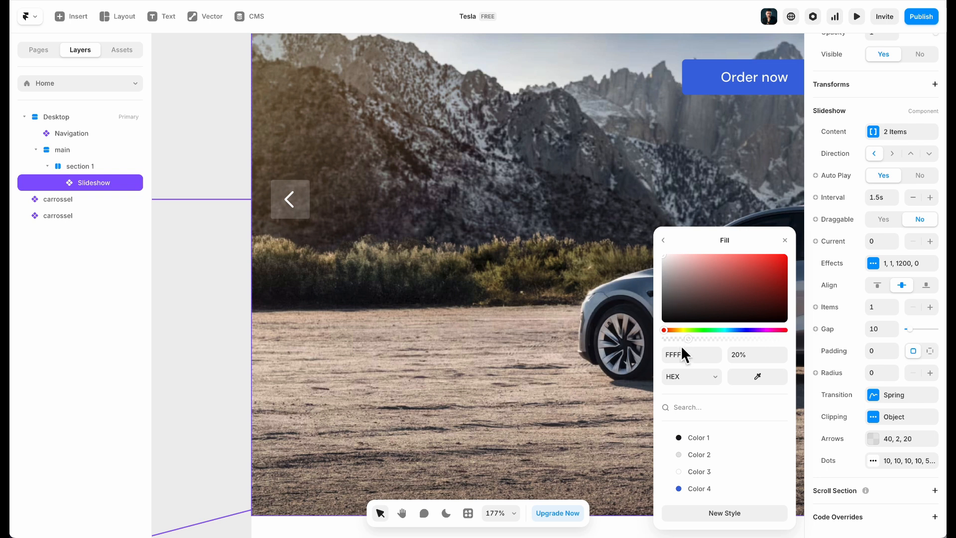
pyautogui.click(705, 456)
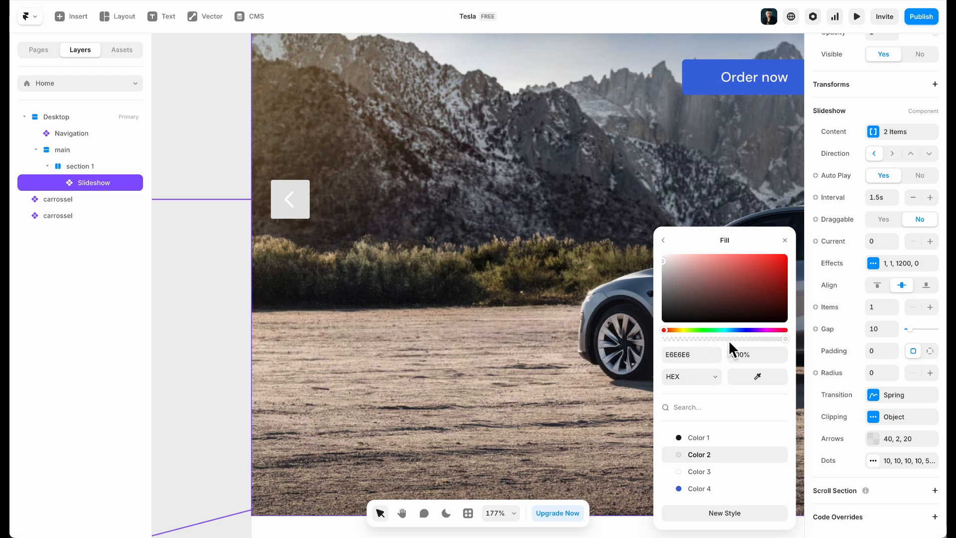
pyautogui.moveTo(785, 339); pyautogui.dragTo(713, 339)
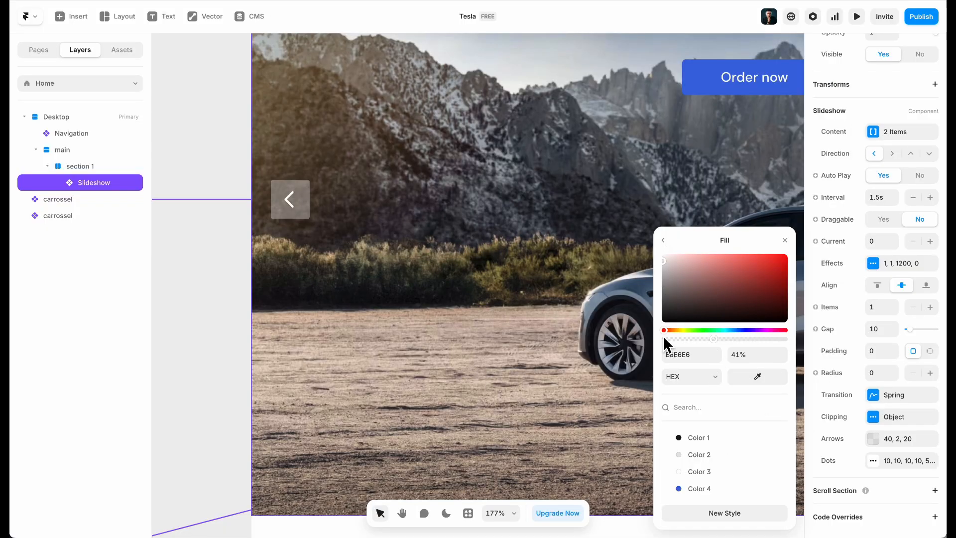
# Keep the arrows spread apart and set their inset to 48
pyautogui.click(663, 240)
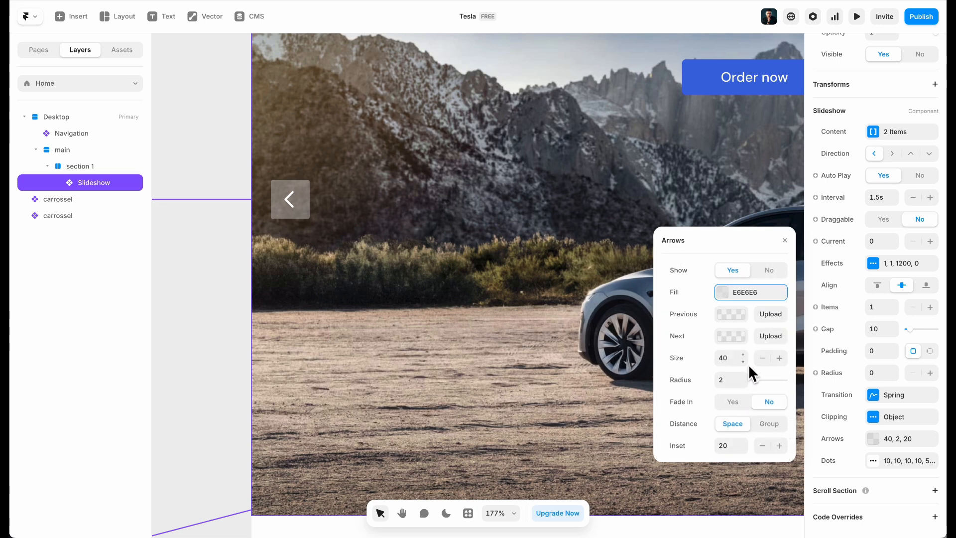
pyautogui.click(765, 424)
pyautogui.click(736, 424)
pyautogui.click(743, 448)
pyautogui.click(743, 448)
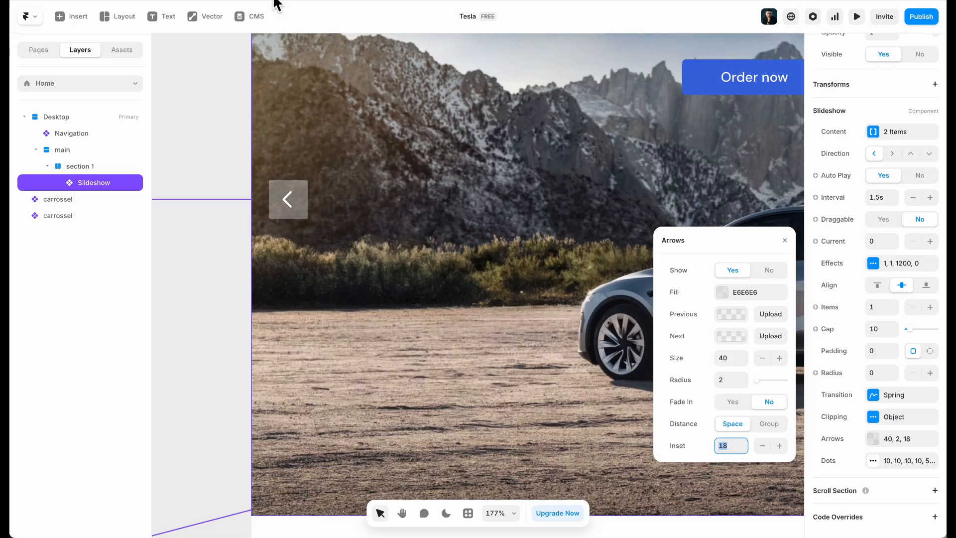
pyautogui.write('48')
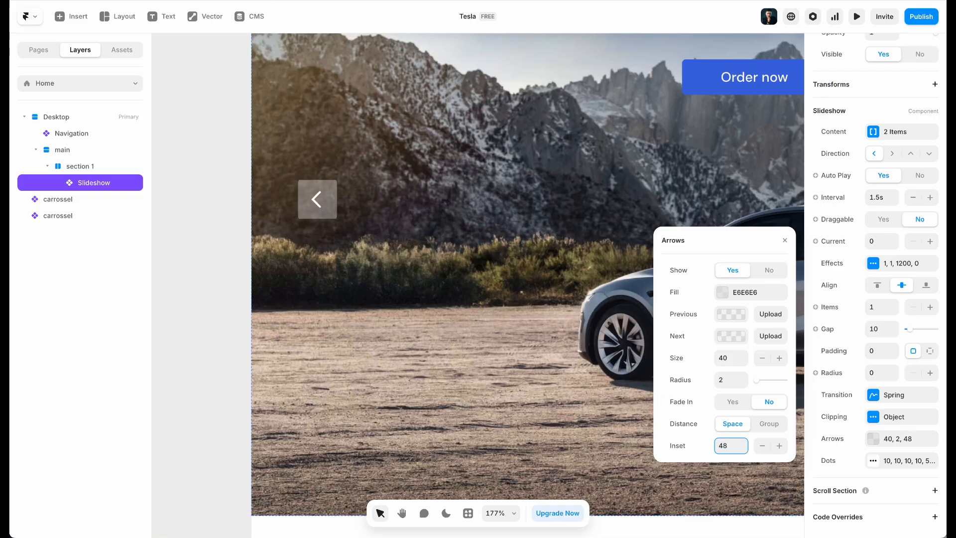
pyautogui.scroll(-6, 506, 291)
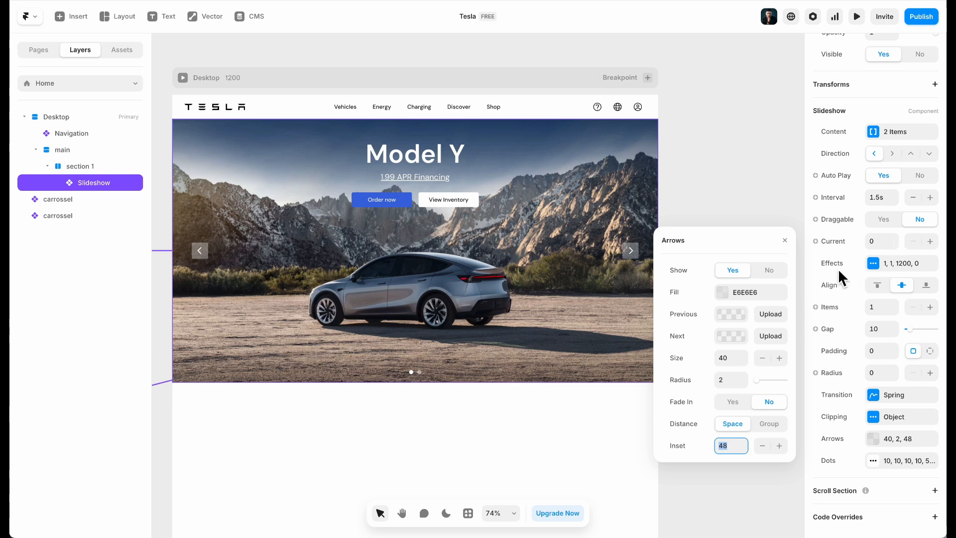
# Preview the slideshow's current transition by advancing to the Model 3 slide
pyautogui.click(835, 269)
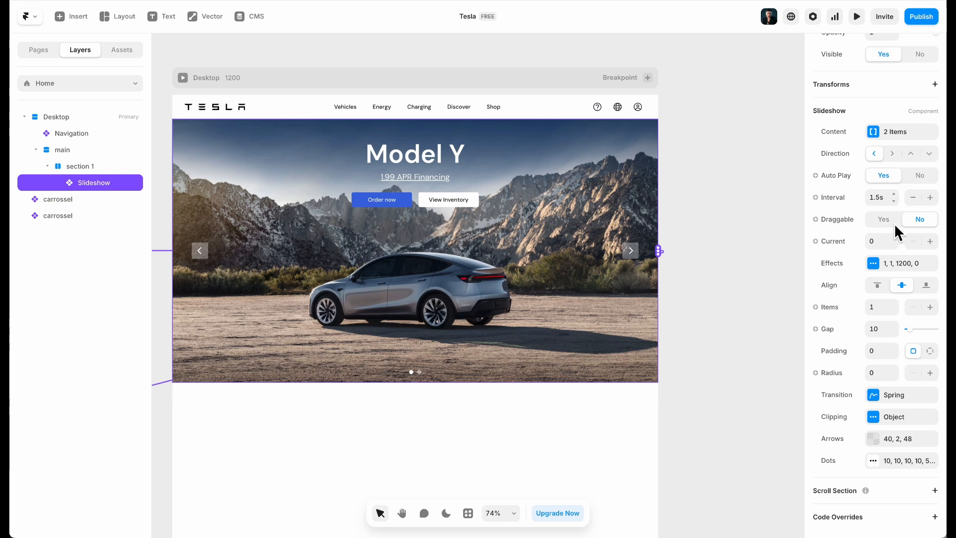
pyautogui.click(895, 264)
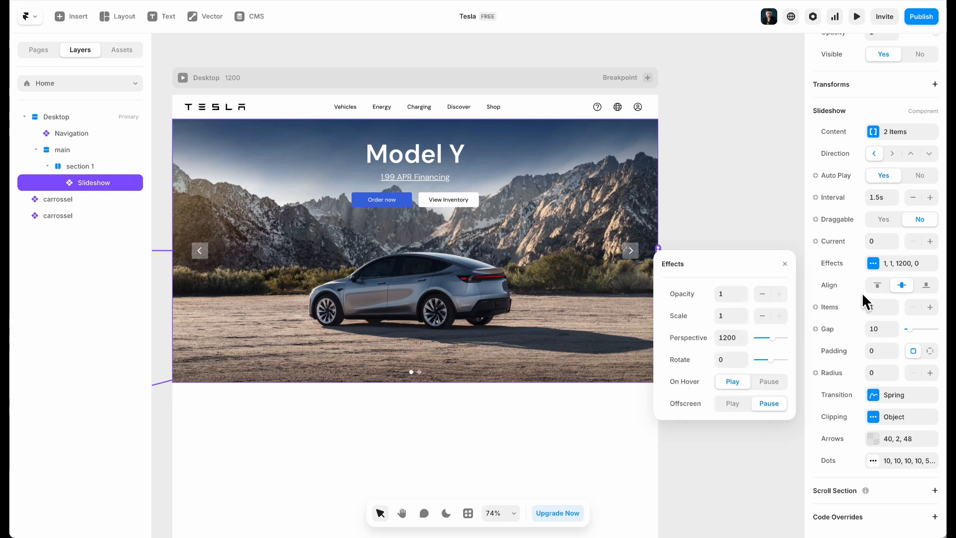
pyautogui.click(911, 396)
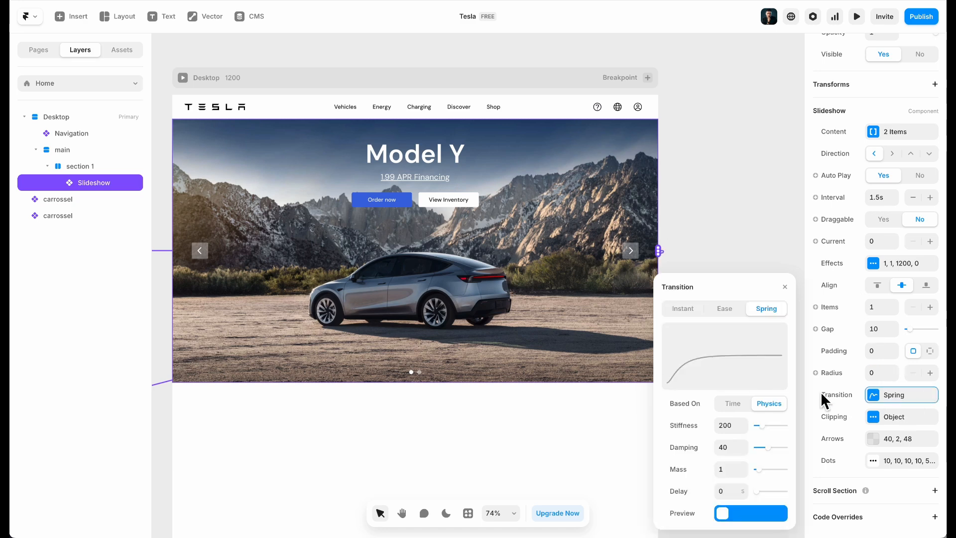
pyautogui.click(855, 18)
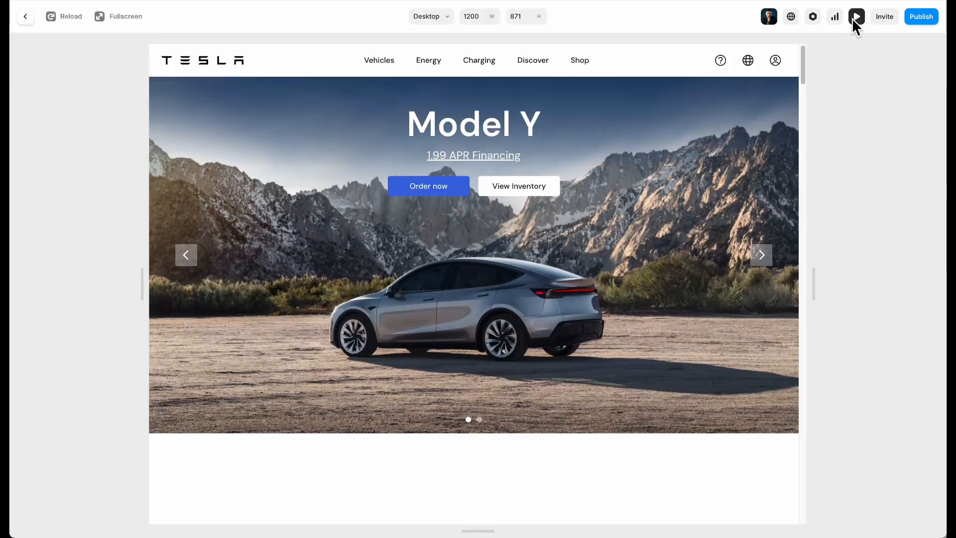
pyautogui.click(763, 257)
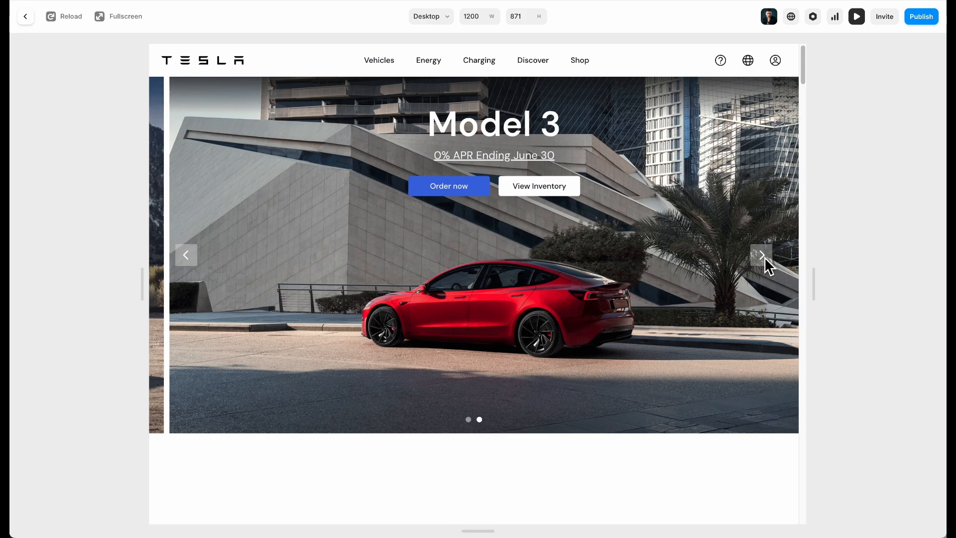
pyautogui.click(25, 16)
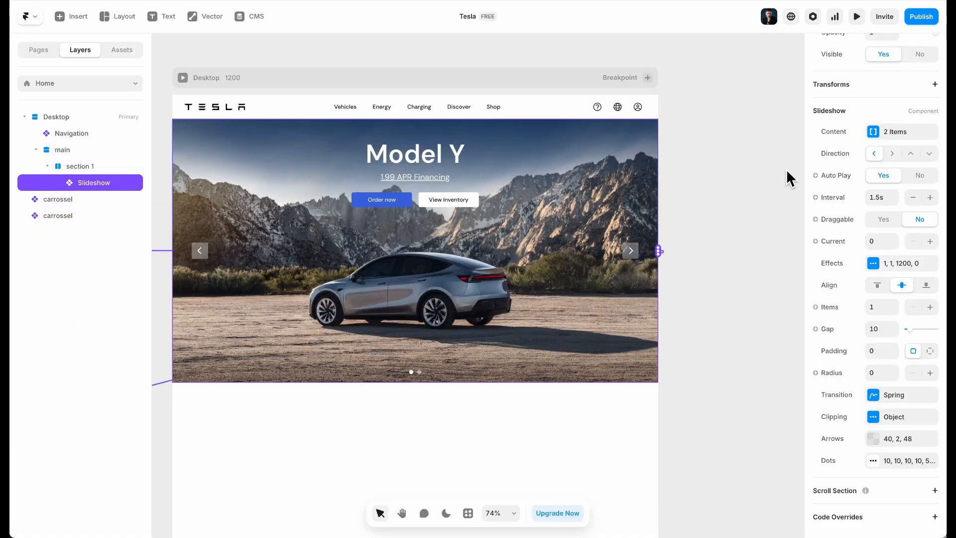
# Try an Effects opacity of 0 and preview the slide change
pyautogui.click(896, 267)
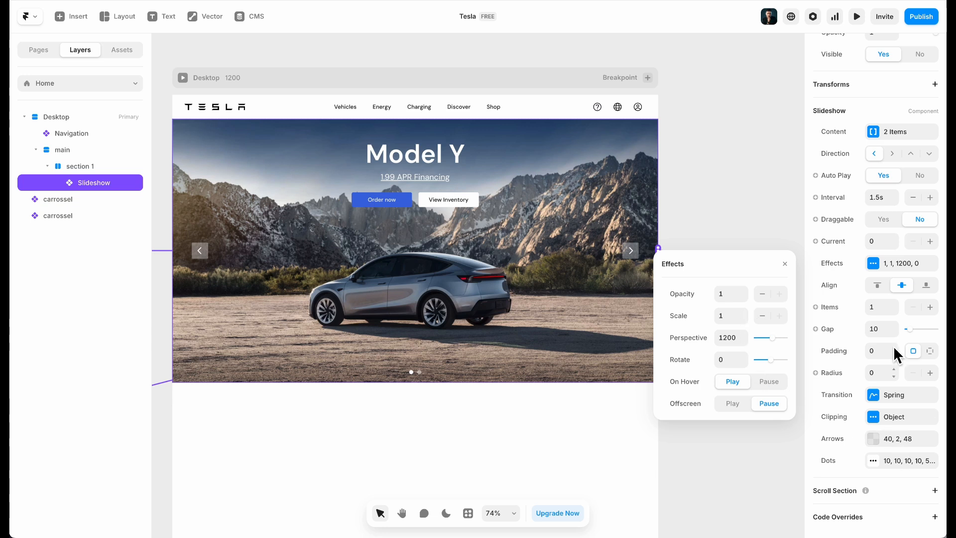
pyautogui.click(893, 280)
pyautogui.click(875, 265)
pyautogui.click(736, 293)
pyautogui.write('0')
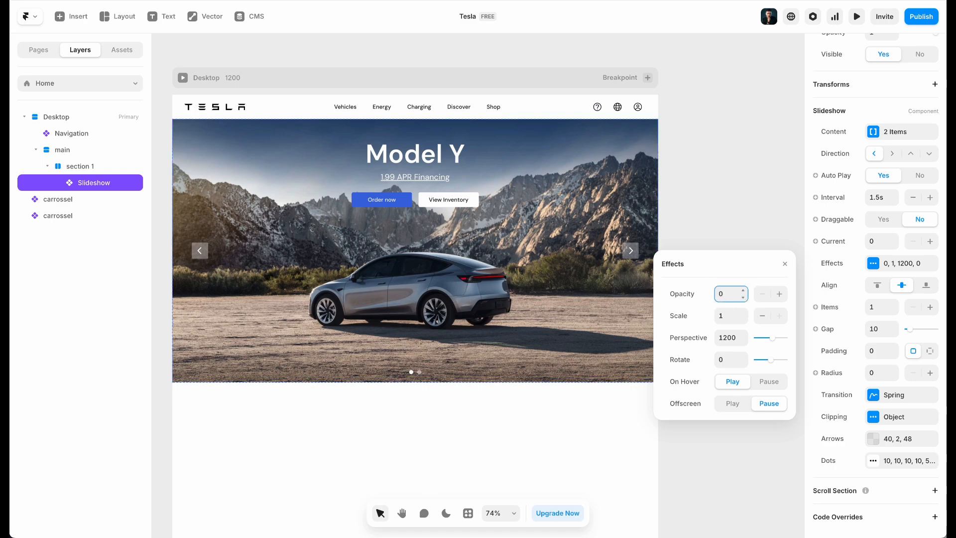
pyautogui.click(857, 18)
pyautogui.click(760, 255)
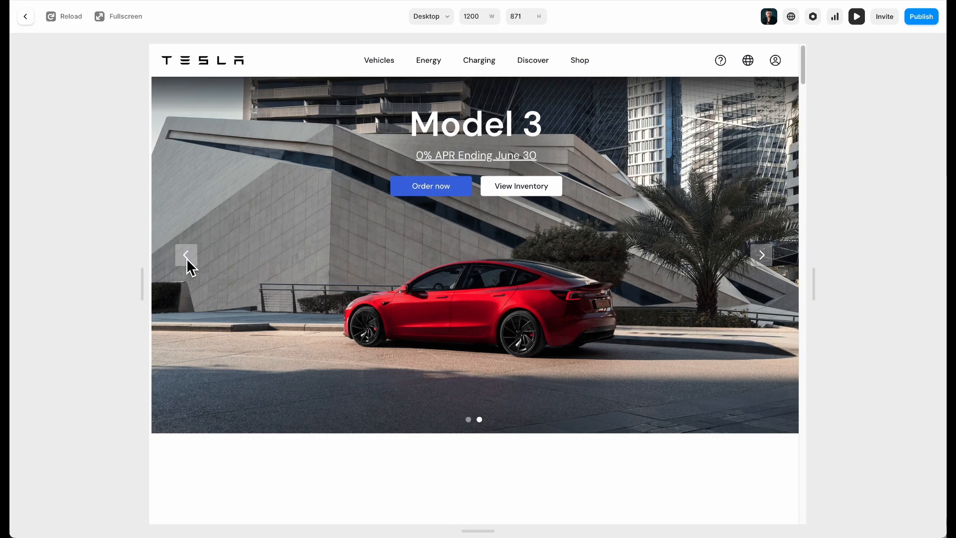
pyautogui.click(187, 256)
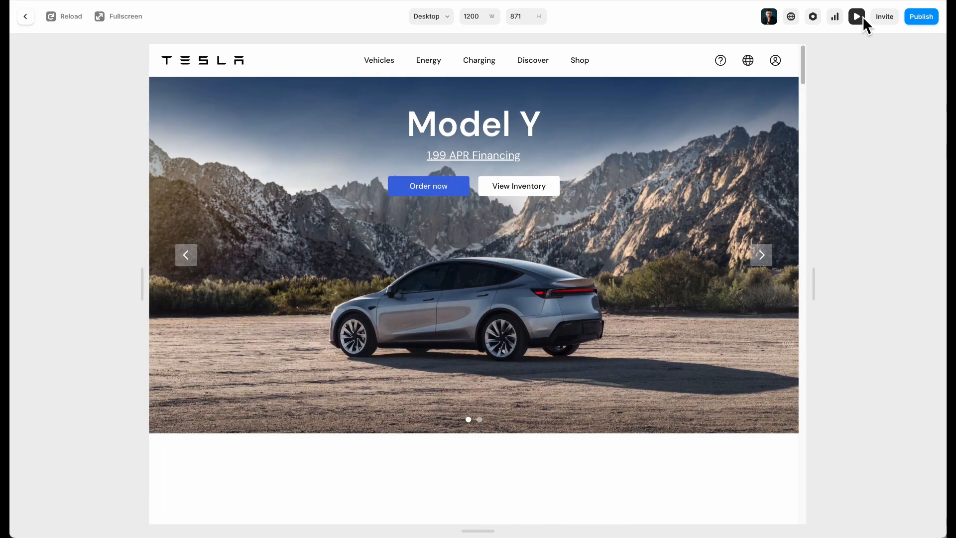
pyautogui.click(857, 17)
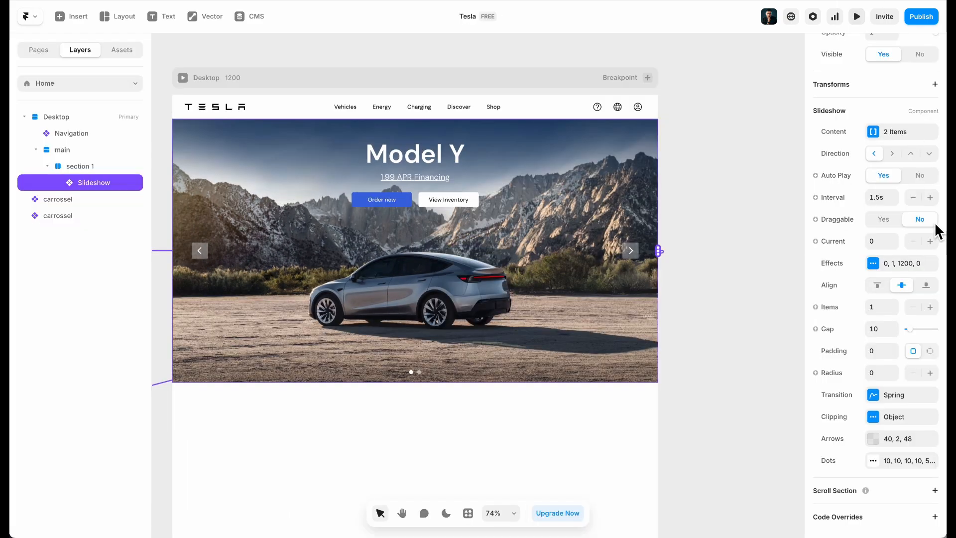
# Try an Effects perspective of 200 and preview the slide change
pyautogui.click(874, 263)
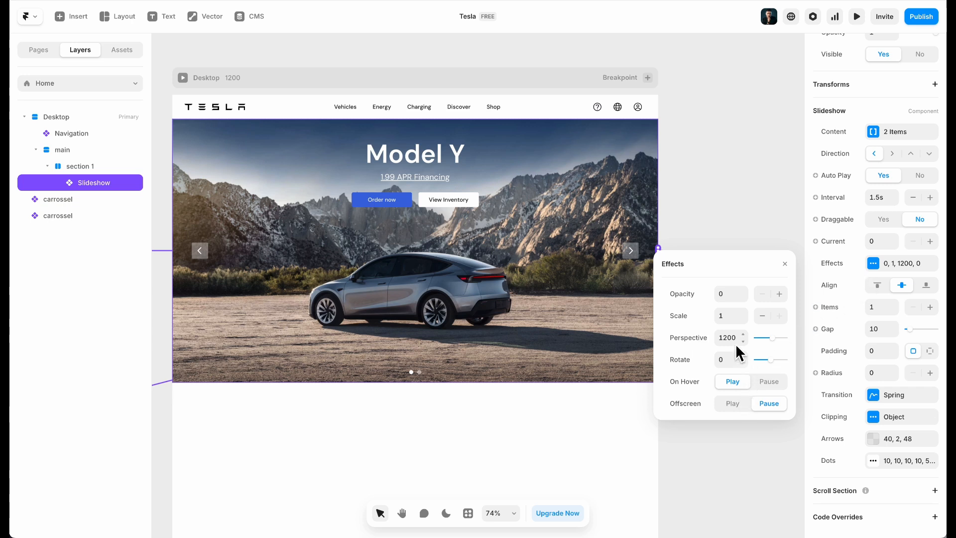
pyautogui.write('200')
pyautogui.click(685, 365)
pyautogui.click(857, 16)
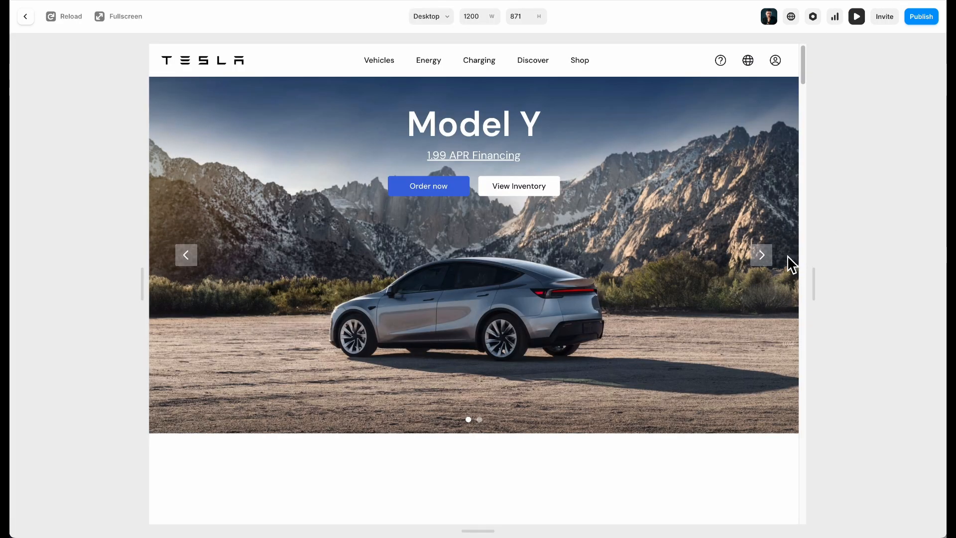
pyautogui.click(762, 257)
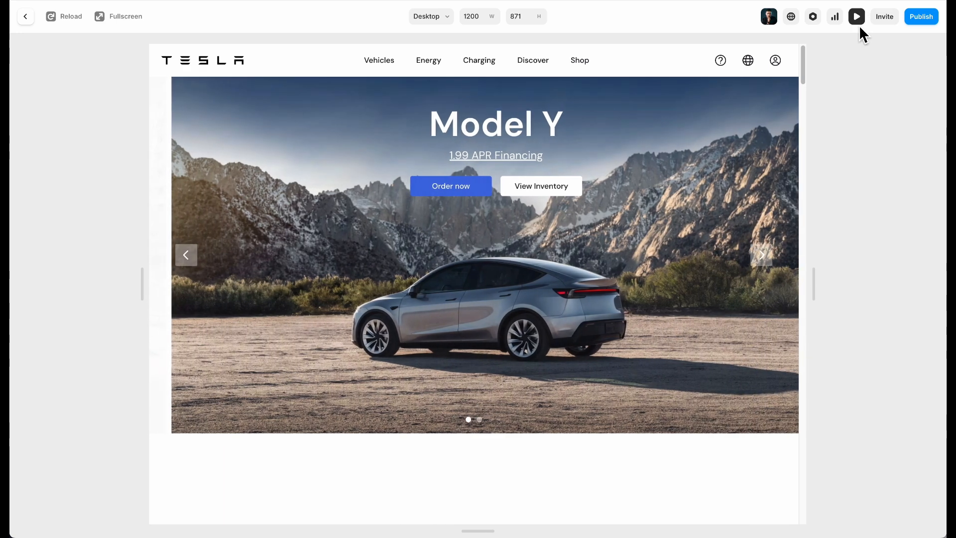
pyautogui.click(857, 17)
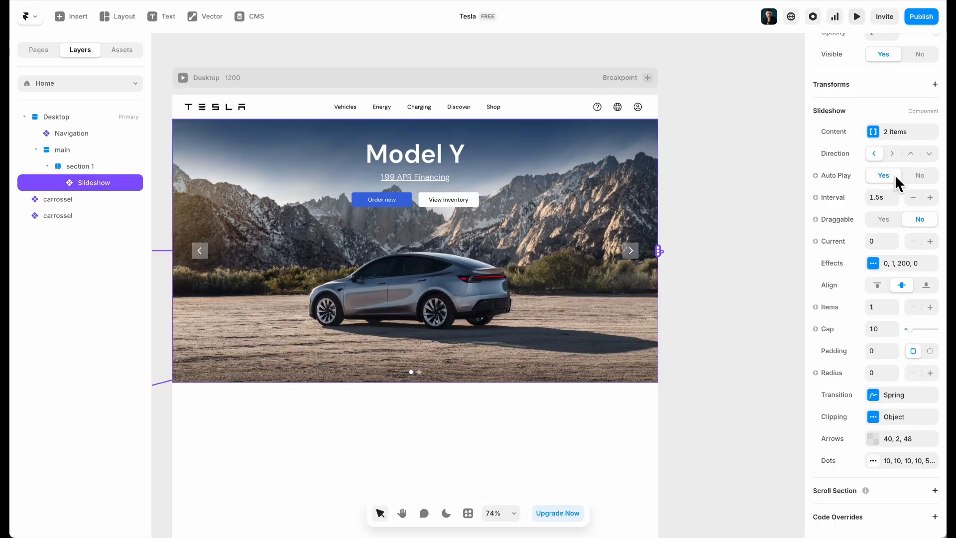
# Revert the effects, review clipping and transition settings, and preview again
pyautogui.click(884, 267)
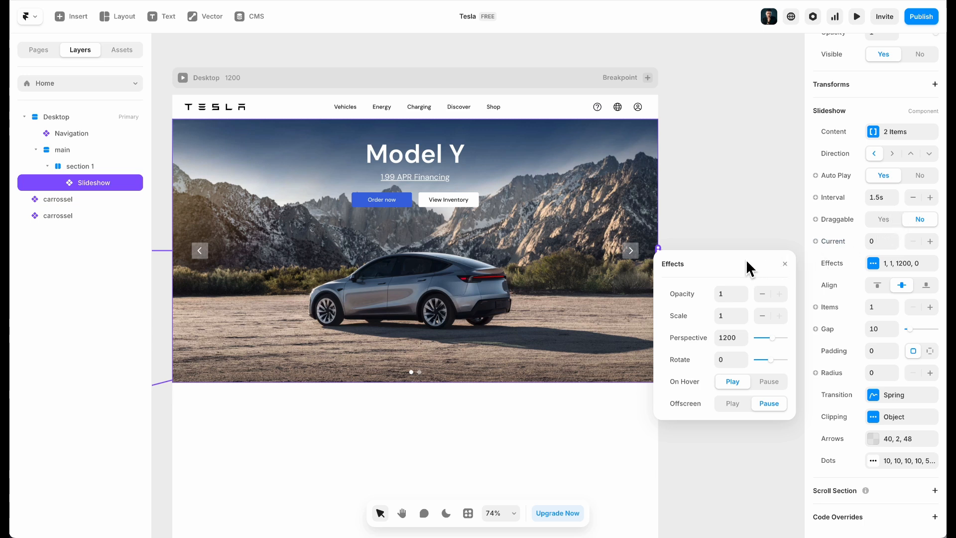
pyautogui.click(902, 416)
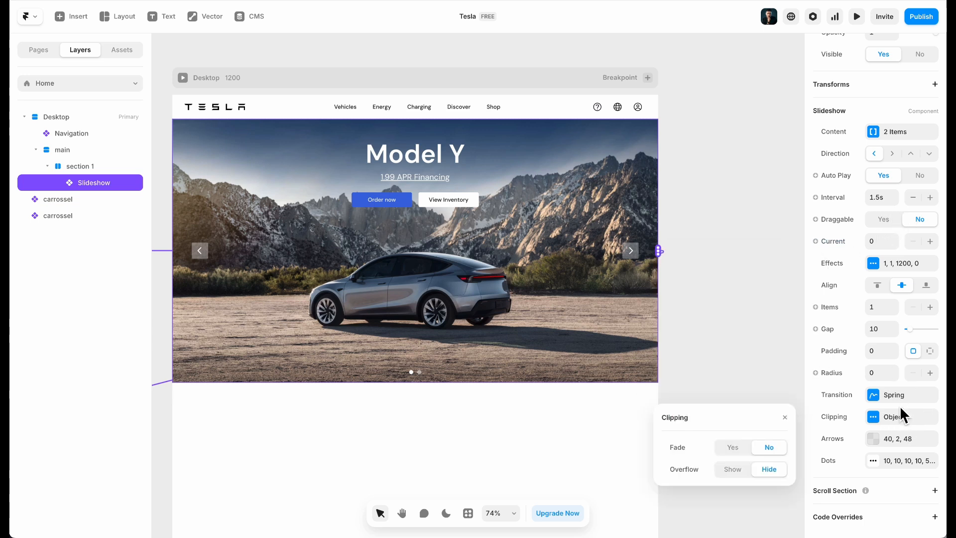
pyautogui.click(901, 393)
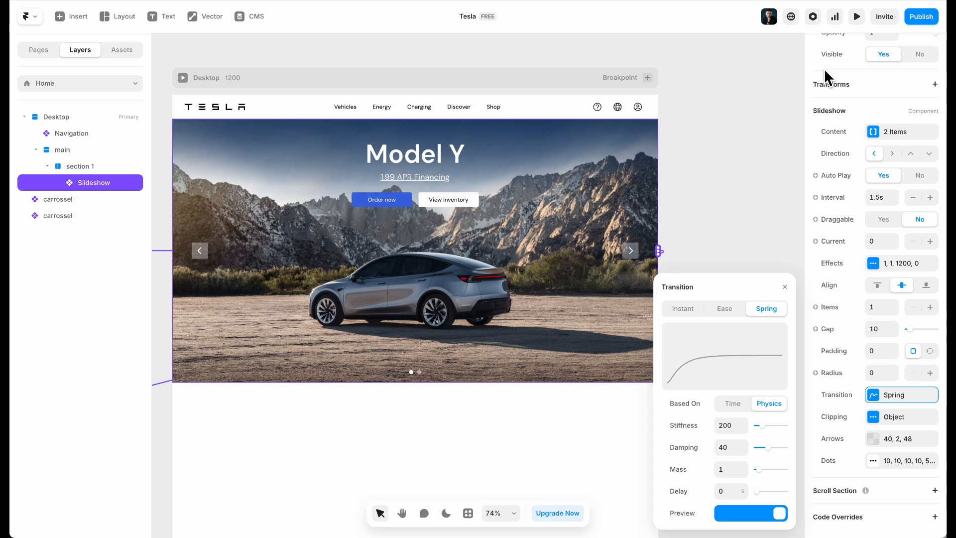
pyautogui.click(349, 45)
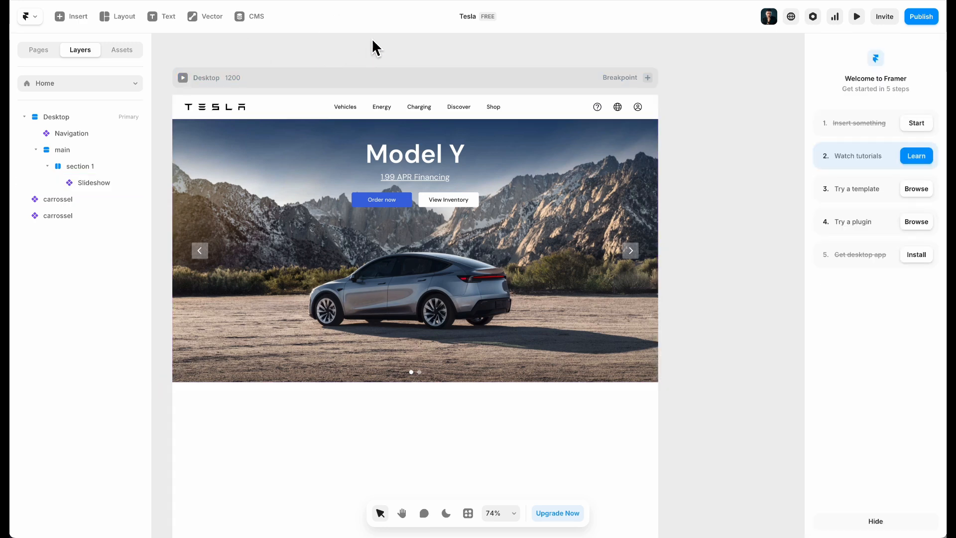
pyautogui.click(855, 24)
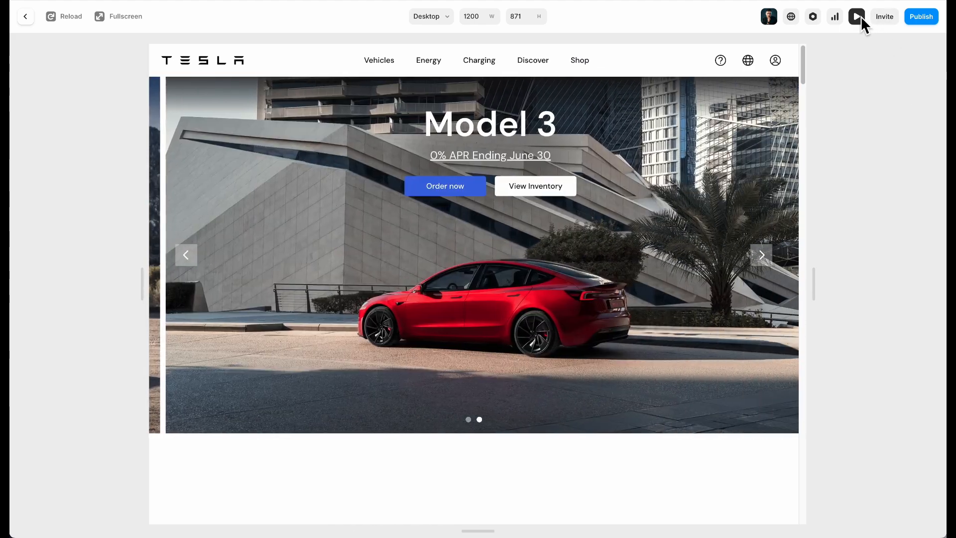
pyautogui.click(858, 17)
# Change the slideshow's autoplay interval from 1.5s to 2s
pyautogui.click(592, 177)
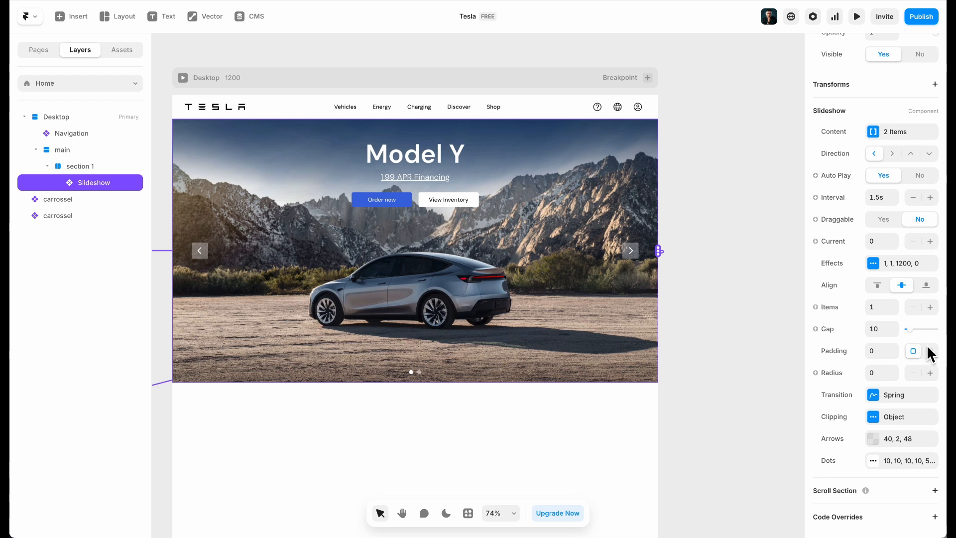
pyautogui.click(901, 398)
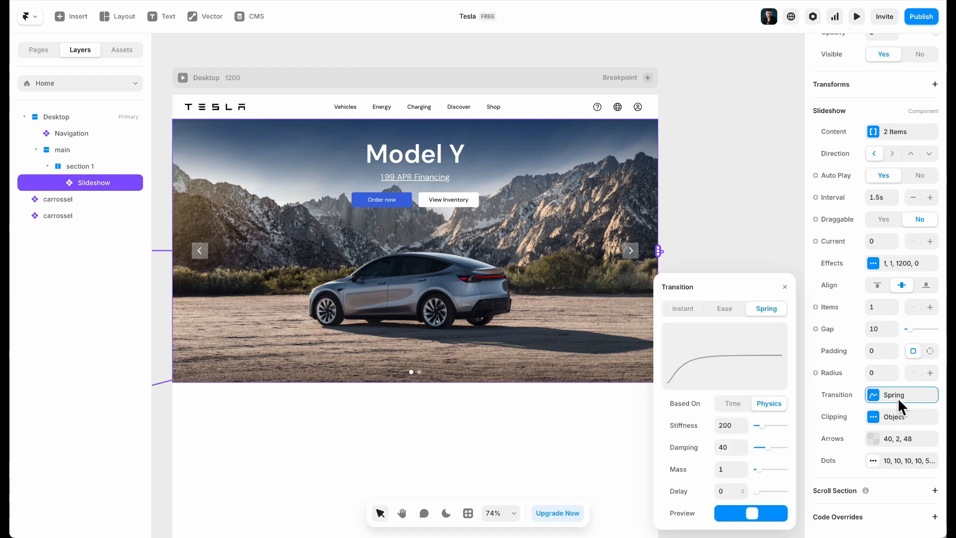
pyautogui.click(879, 199)
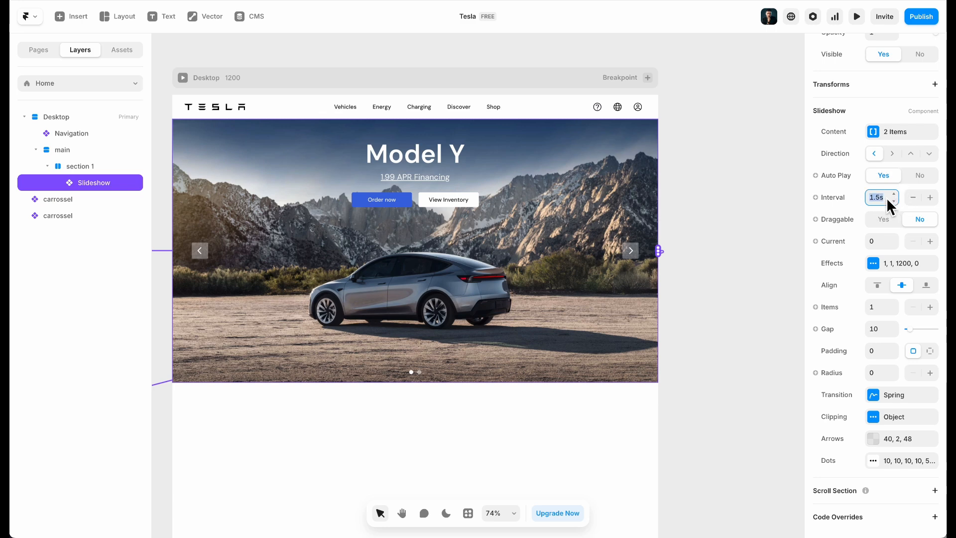
pyautogui.click(766, 216)
pyautogui.click(856, 16)
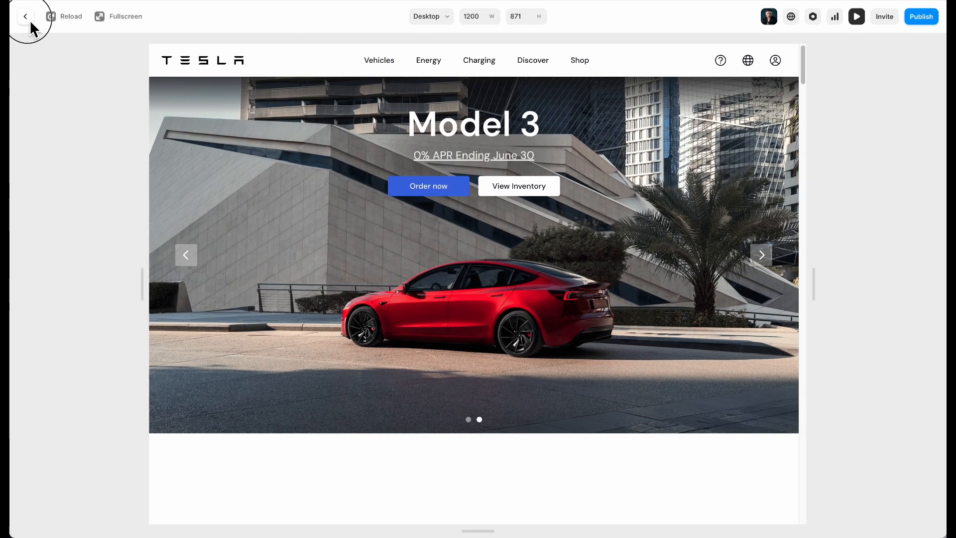
pyautogui.click(25, 17)
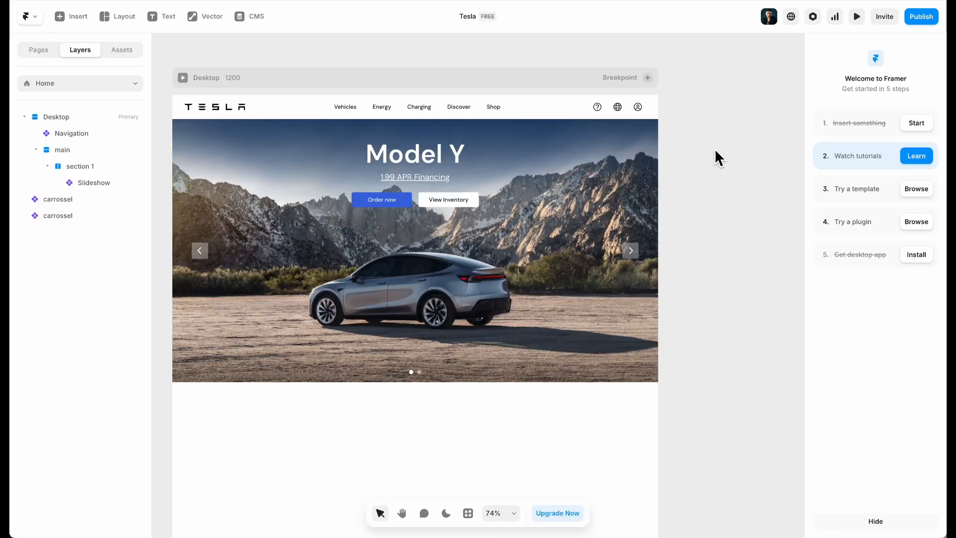
pyautogui.click(552, 179)
pyautogui.click(872, 199)
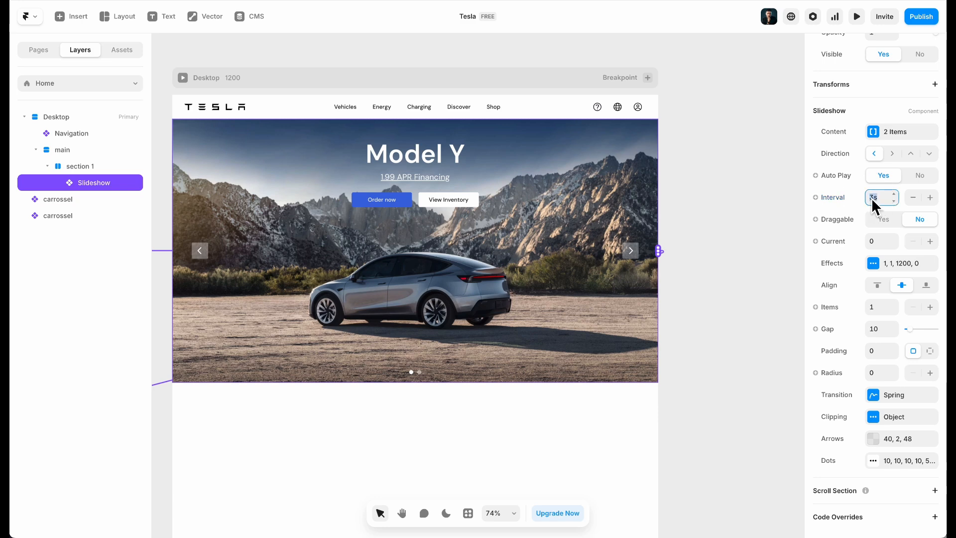
pyautogui.press('Return')
pyautogui.click(731, 221)
pyautogui.scroll(-2, 690, 142)
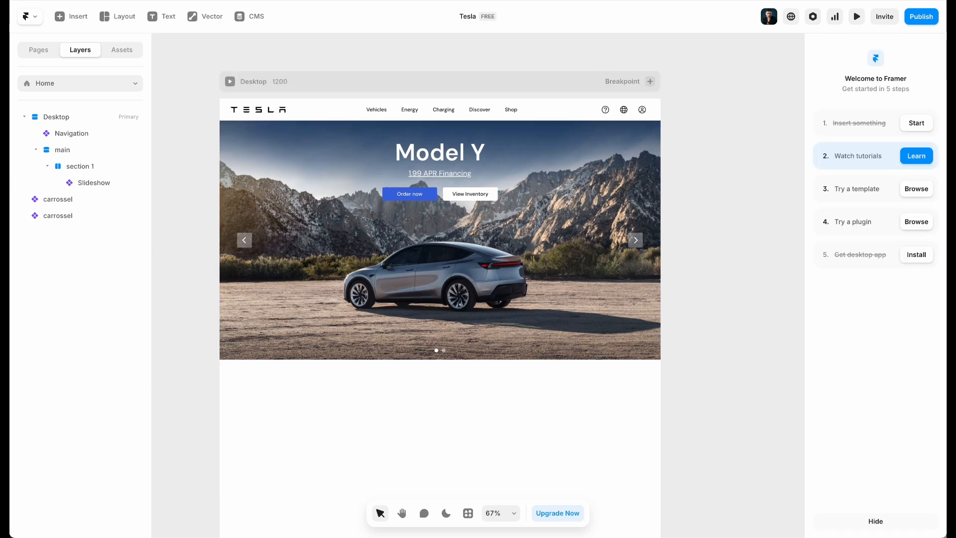
pyautogui.hotkey('ctrl', 'Tab')
pyautogui.scroll(-7, 614, 316)
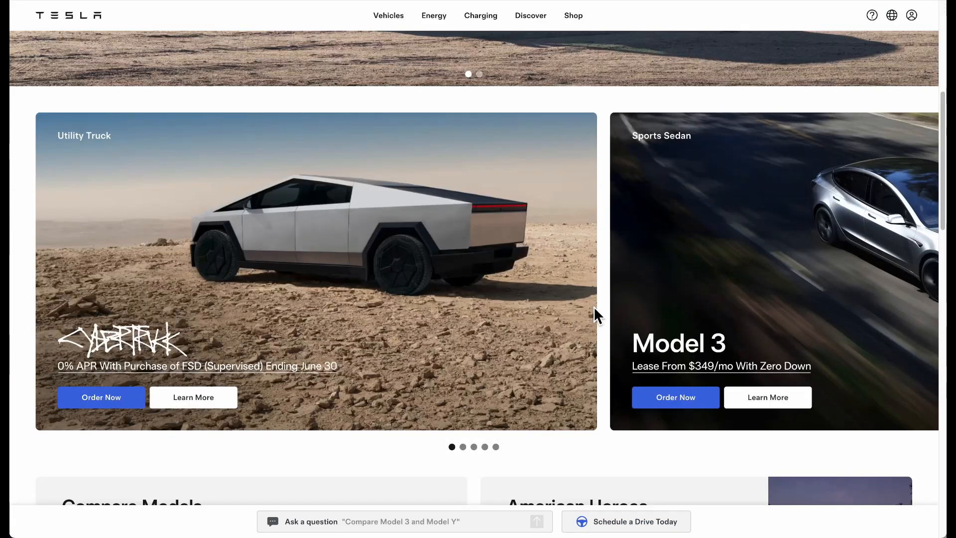
pyautogui.scroll(-2, 461, 183)
pyautogui.scroll(2, 461, 187)
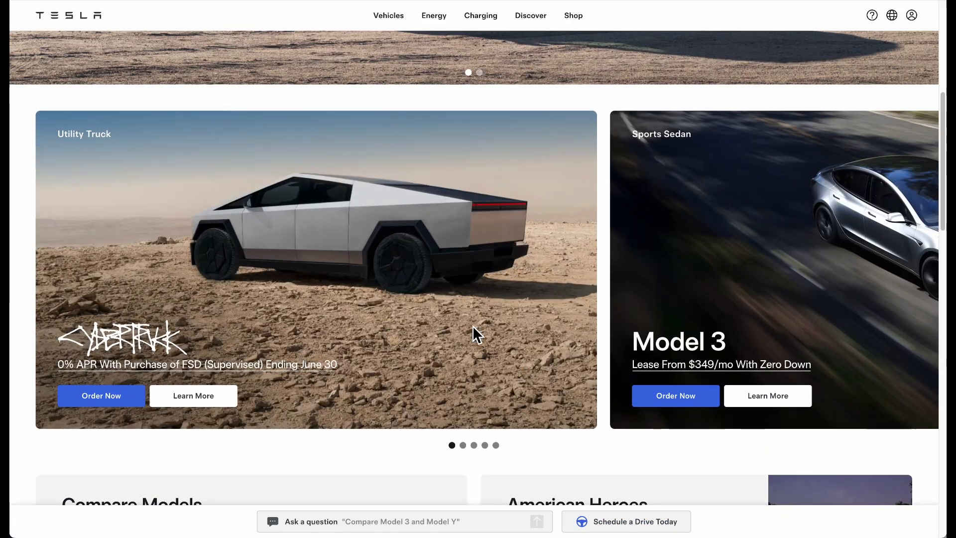
pyautogui.hotkey('ctrl', 'Tab')
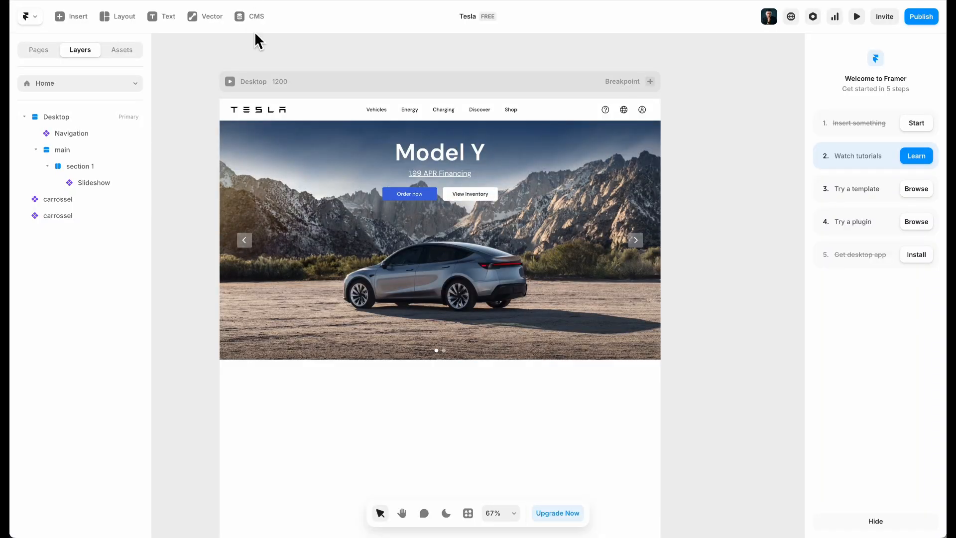
pyautogui.scroll(-3, 476, 371)
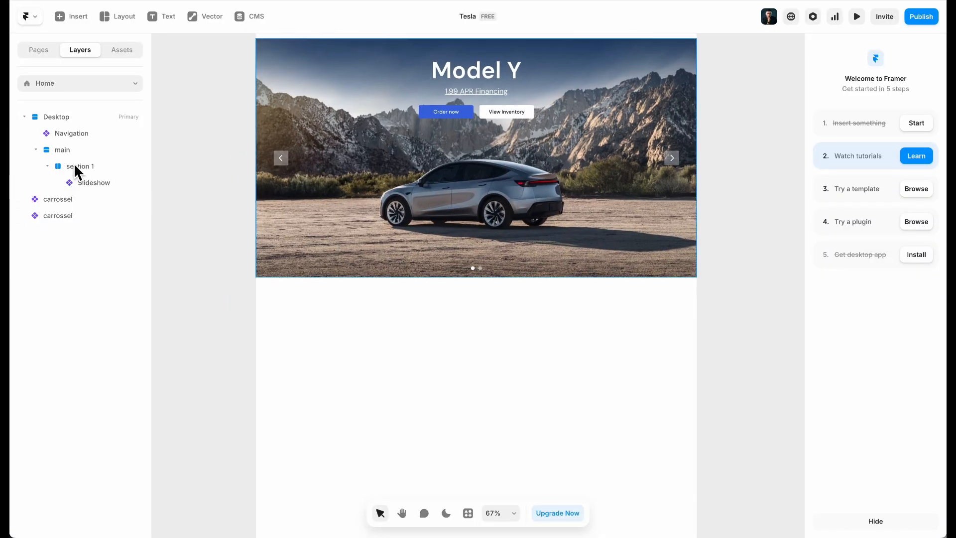
# Duplicate section 1 with Ctrl+D and rename the copy 'section 2'
pyautogui.click(70, 168)
pyautogui.hotkey('ctrl', 'd')
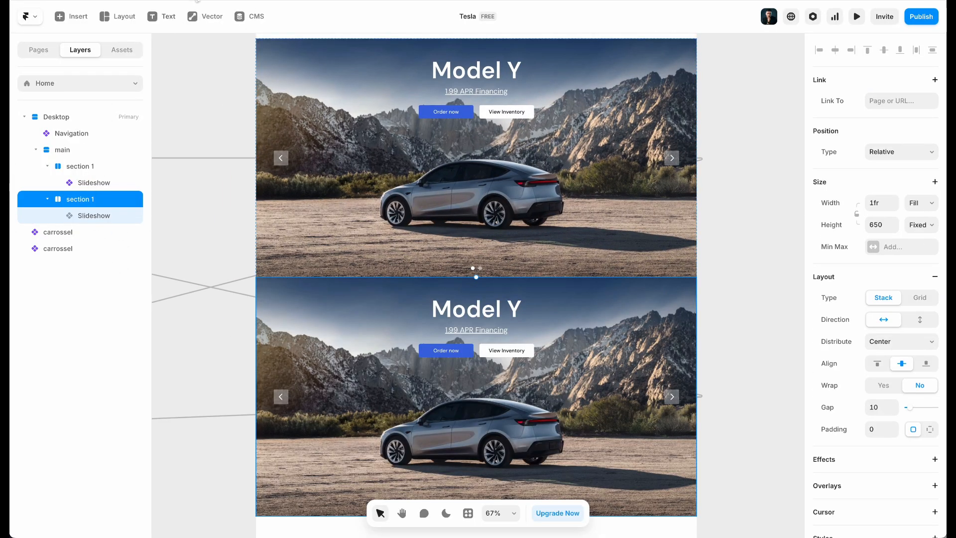
pyautogui.hotkey('ctrl', 'Tab')
pyautogui.hotkey('ctrl', 'Tab')
pyautogui.doubleClick(90, 197)
pyautogui.press('BackSpace')
pyautogui.write('2')
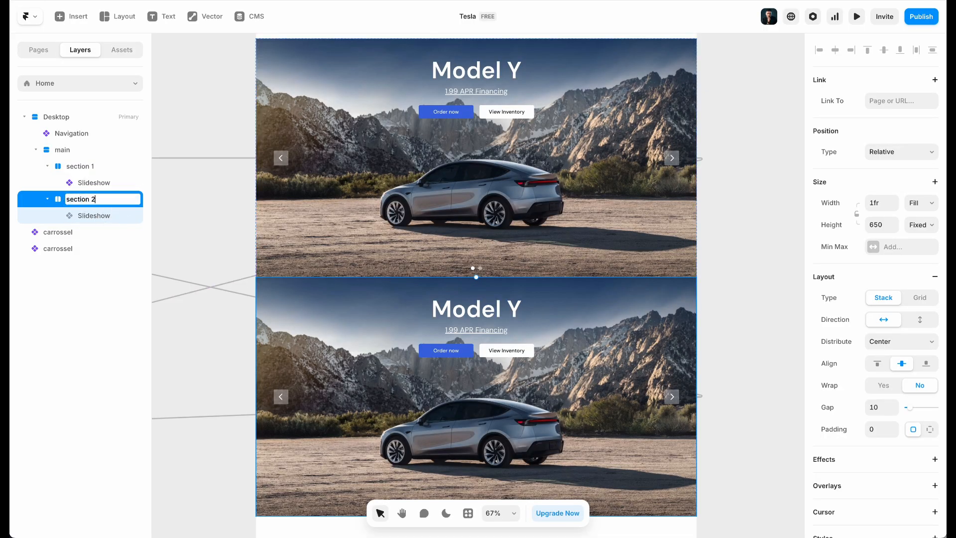
pyautogui.press('Return')
# Set the height of both section 1 and section 2 to Fit Content
pyautogui.click(80, 166)
pyautogui.scroll(3, 900, 150)
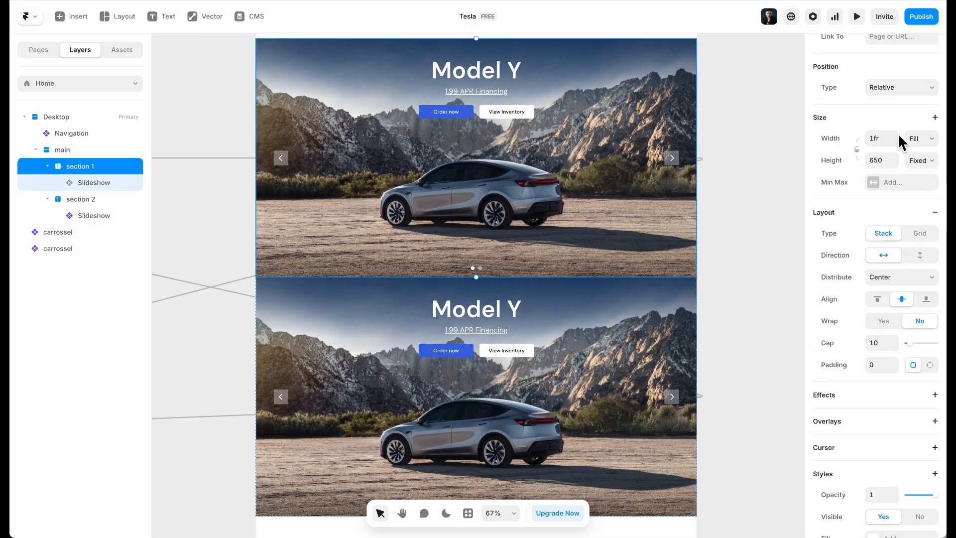
pyautogui.click(906, 184)
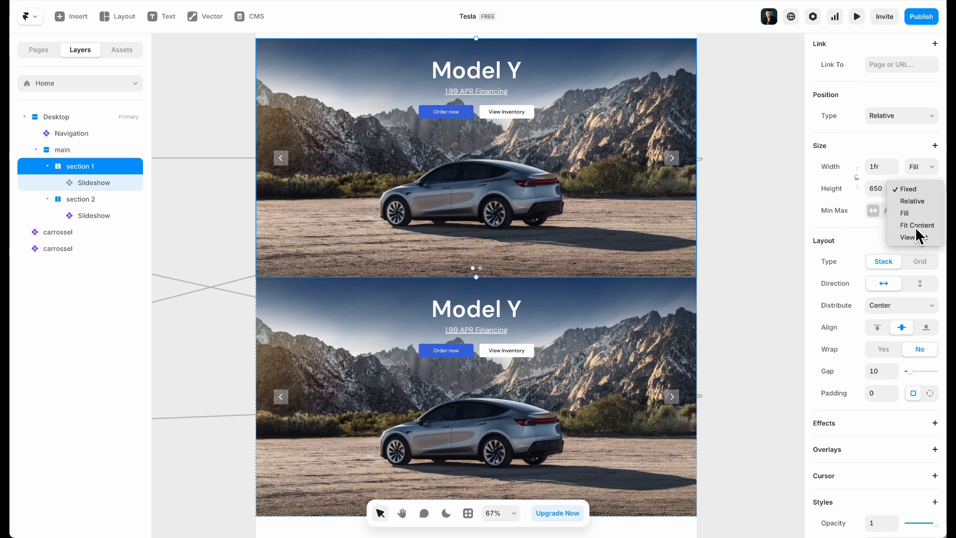
pyautogui.click(915, 226)
pyautogui.scroll(-5, 323, 299)
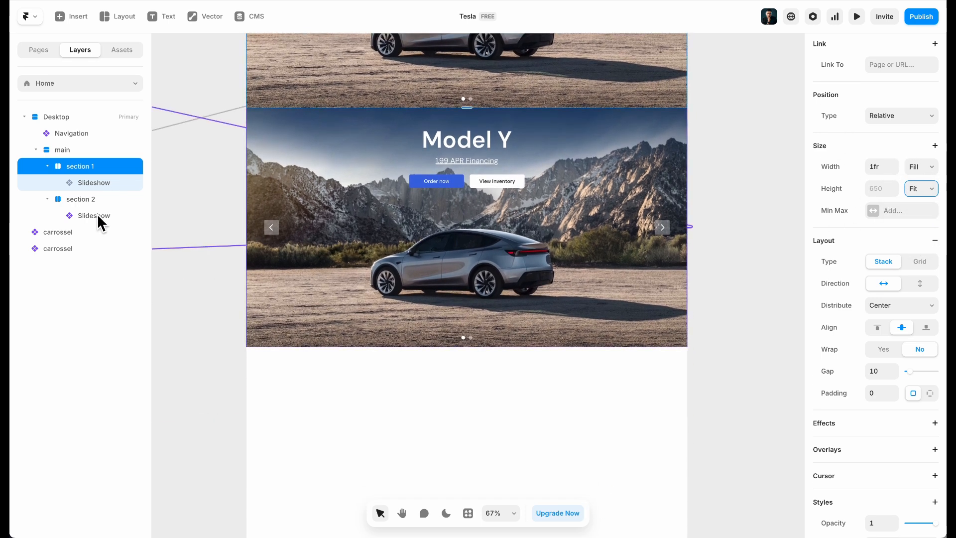
pyautogui.click(99, 215)
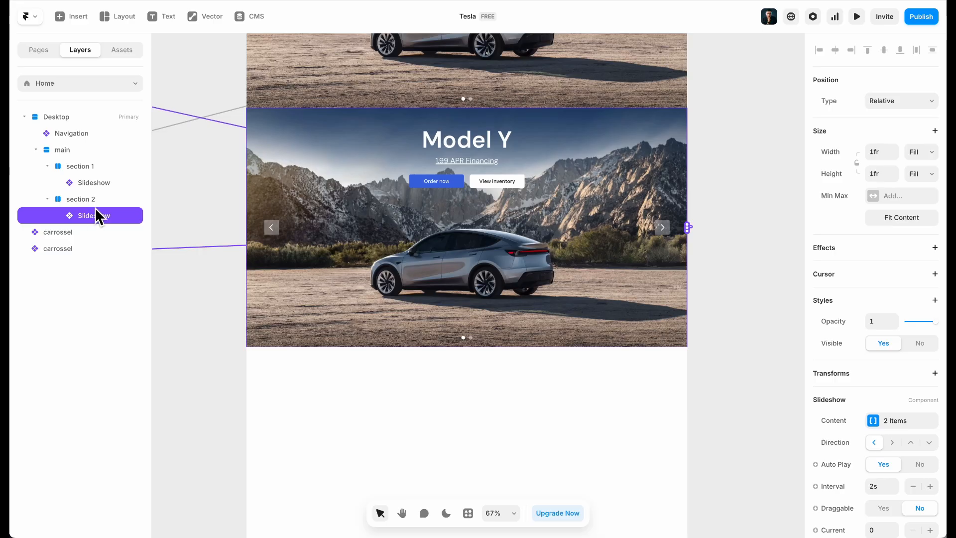
pyautogui.click(95, 203)
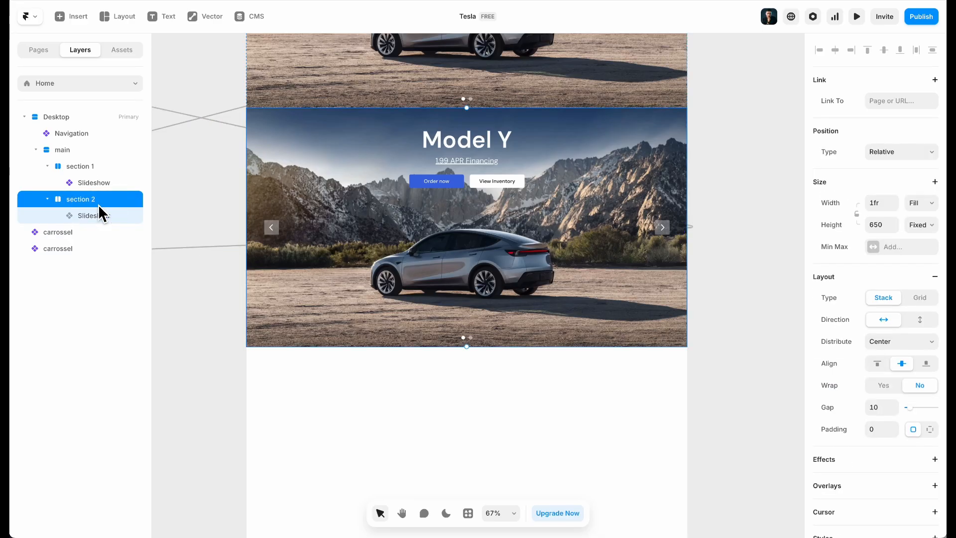
pyautogui.click(921, 230)
pyautogui.click(917, 263)
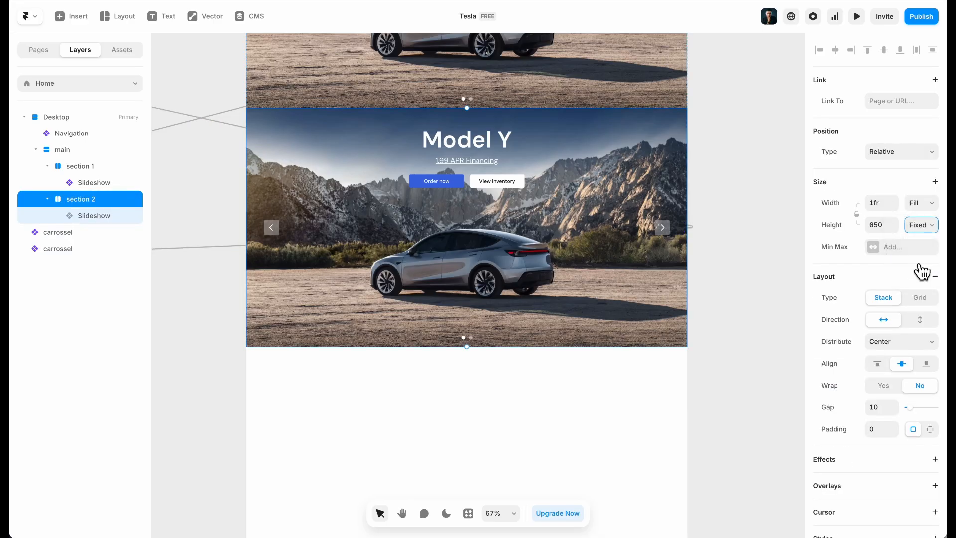
# Give section 2 separate padding of 80 top and 80 bottom
pyautogui.click(929, 430)
pyautogui.click(881, 449)
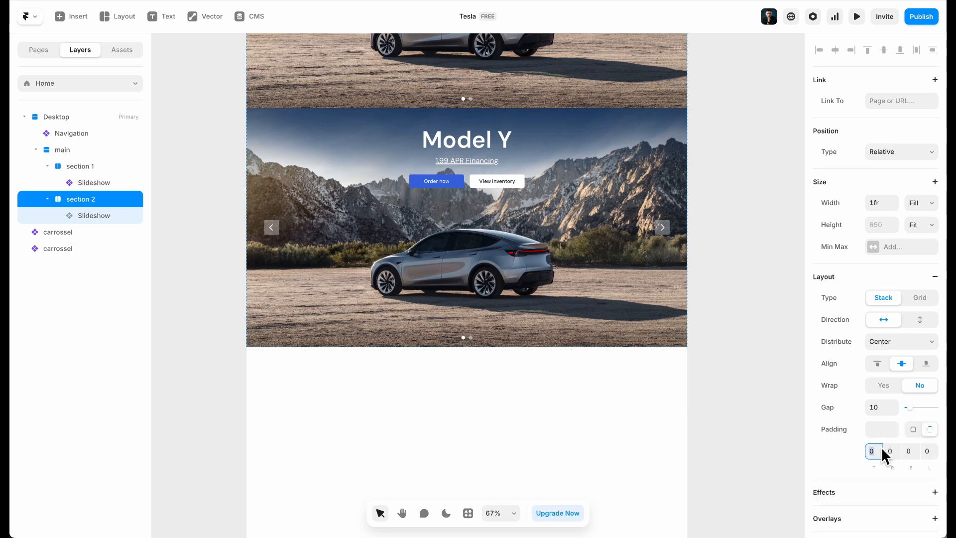
pyautogui.write('80')
pyautogui.press('Tab')
pyautogui.press('Tab')
pyautogui.write('80')
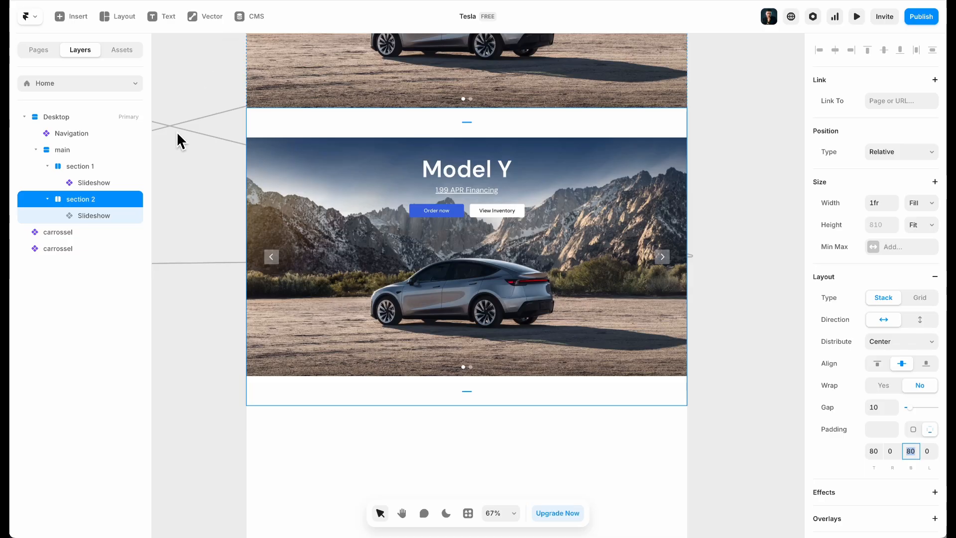
pyautogui.click(106, 214)
# Wrap section 2's slideshow in a new Stack with its width set to Fill
pyautogui.rightClick(106, 214)
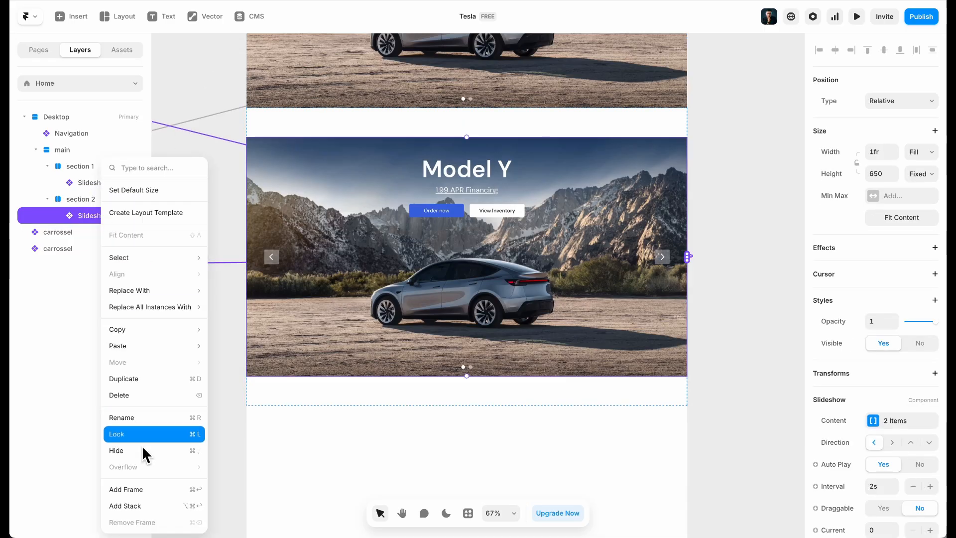
pyautogui.click(164, 529)
pyautogui.click(921, 208)
pyautogui.click(921, 219)
pyautogui.click(907, 249)
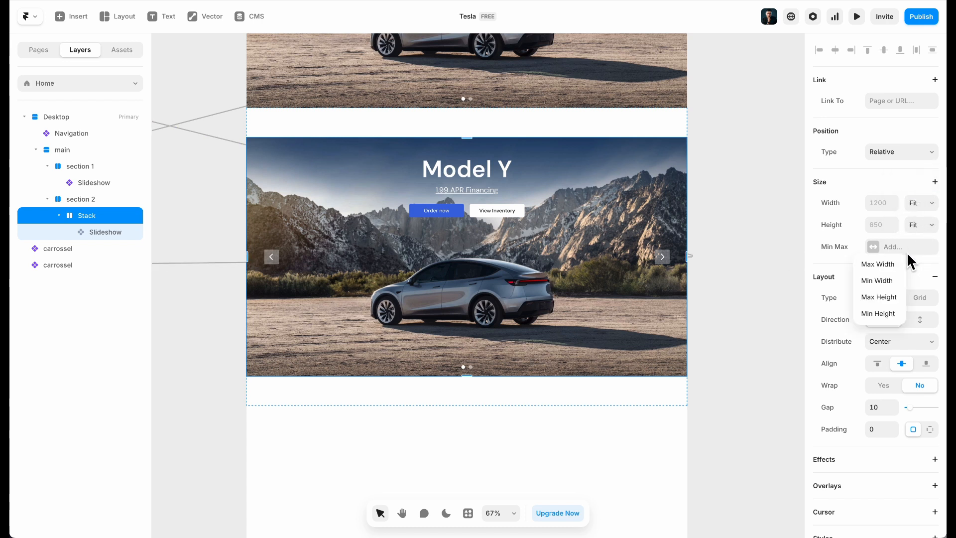
pyautogui.click(922, 203)
pyautogui.click(923, 203)
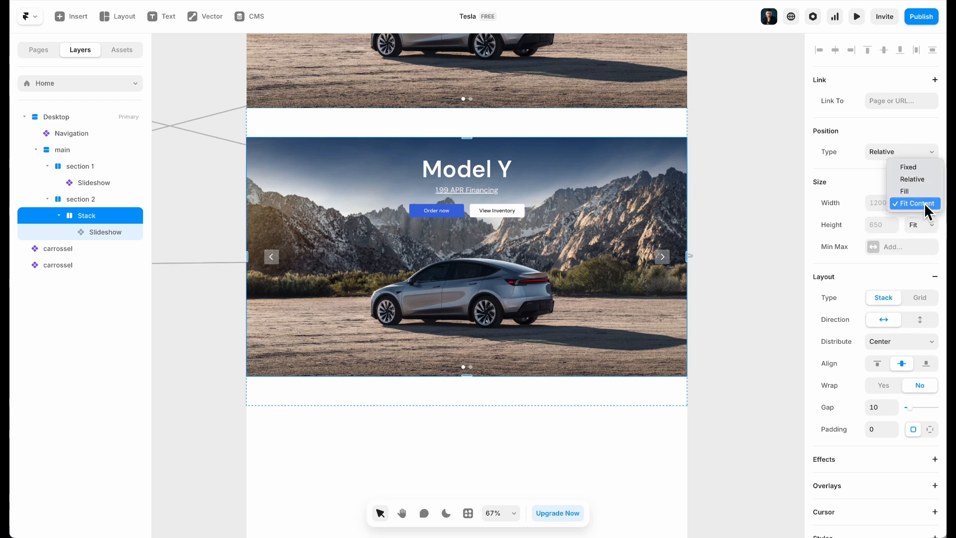
pyautogui.click(916, 191)
# Add a Fixed Max Width of 1140 to the stack
pyautogui.click(904, 246)
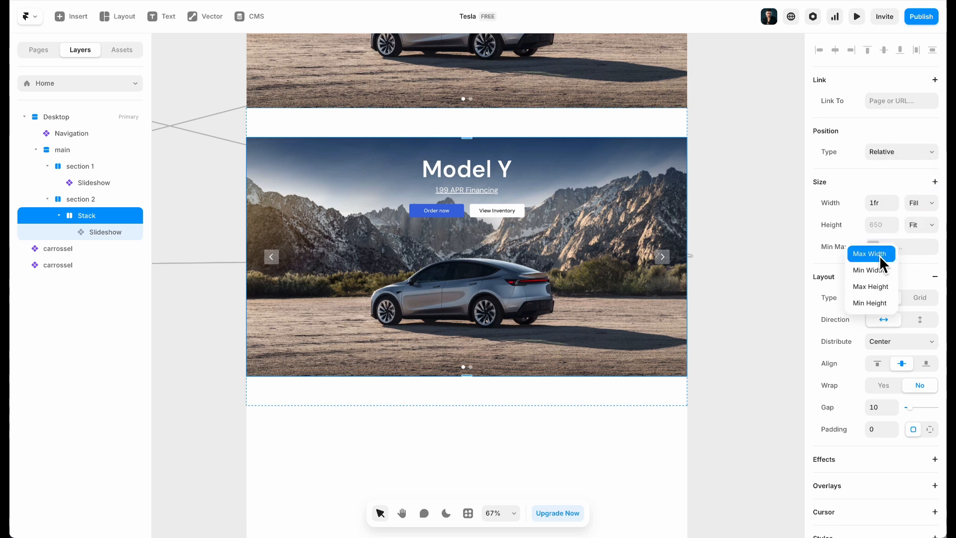
pyautogui.click(879, 254)
pyautogui.click(920, 247)
pyautogui.click(921, 262)
pyautogui.click(881, 249)
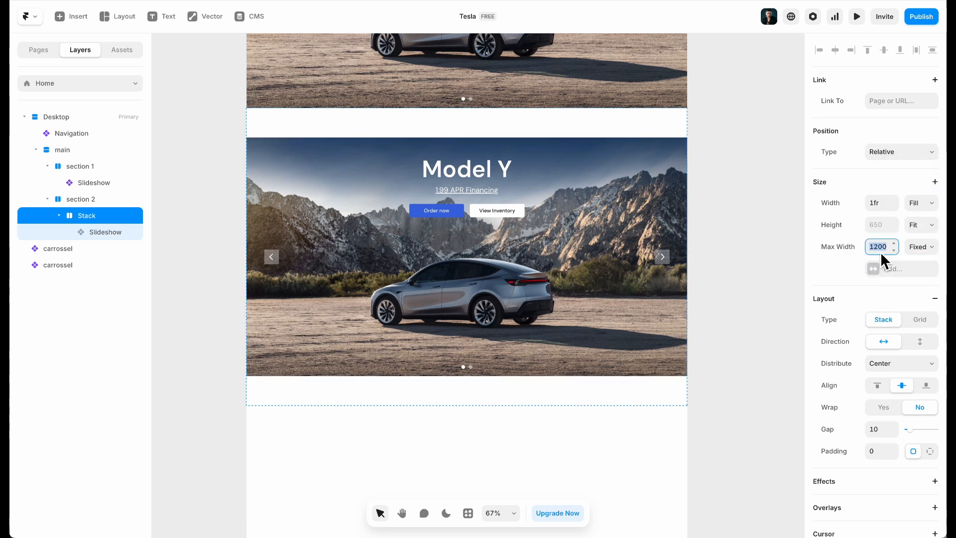
pyautogui.write('1140')
pyautogui.press('Return')
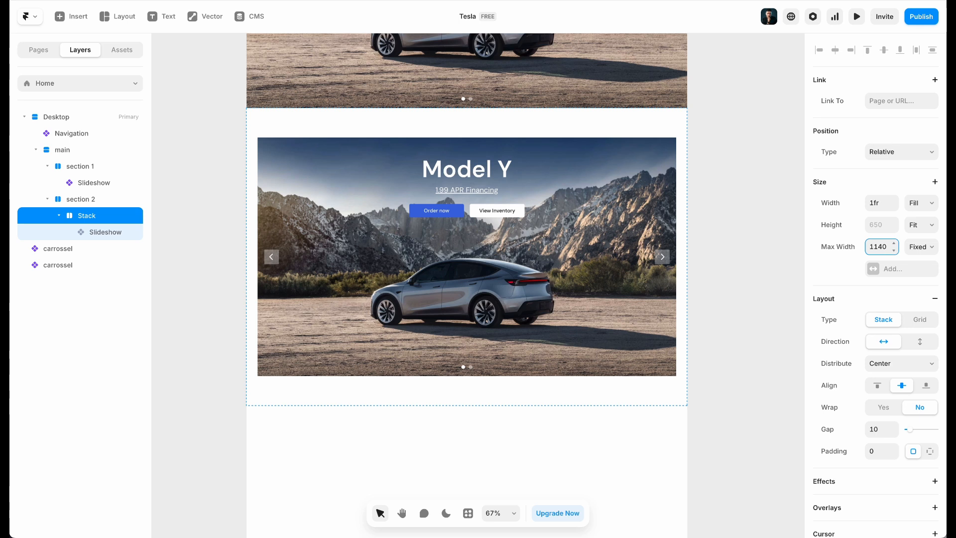
# Set the slideshow's width to Fill so it spans the stack
pyautogui.click(97, 232)
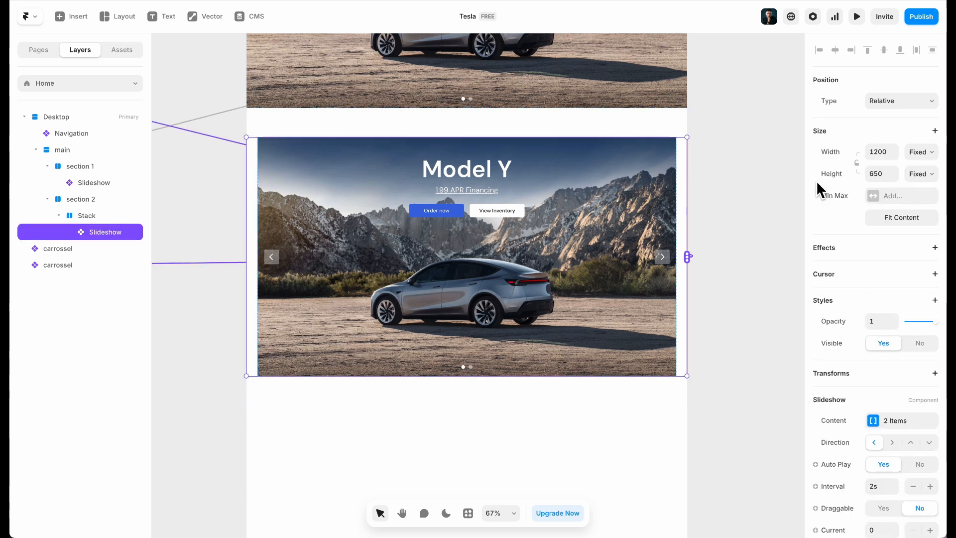
pyautogui.click(921, 152)
pyautogui.click(926, 180)
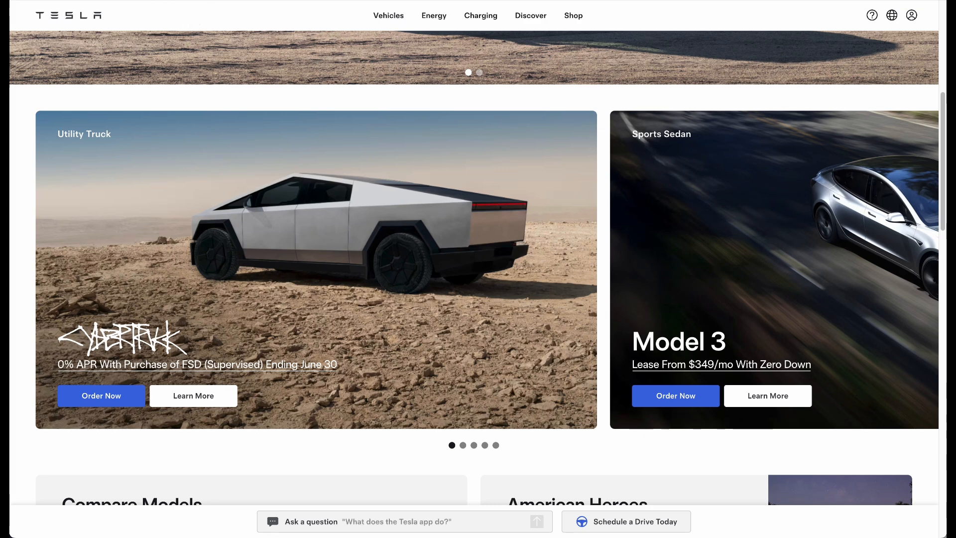
pyautogui.rightClick(224, 98)
pyautogui.click(295, 303)
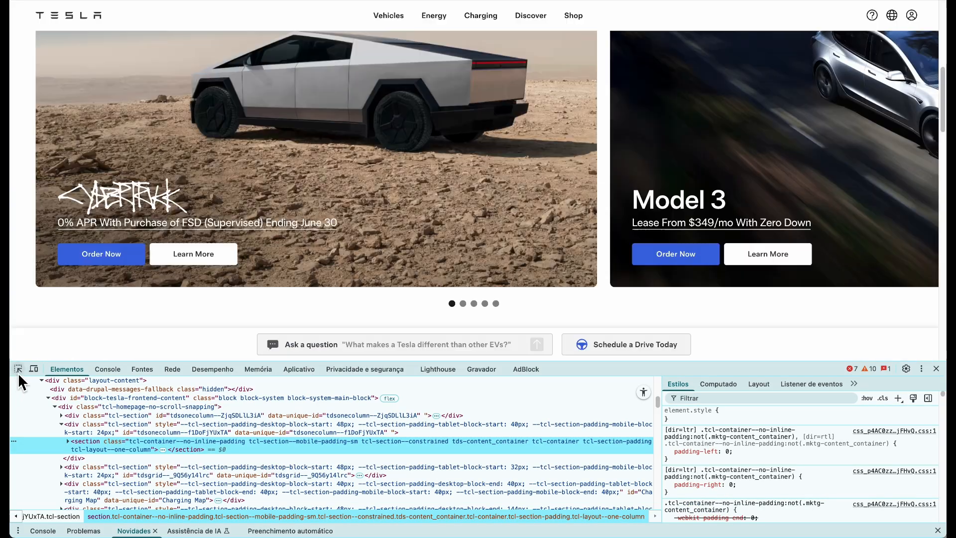
pyautogui.click(18, 369)
pyautogui.click(582, 224)
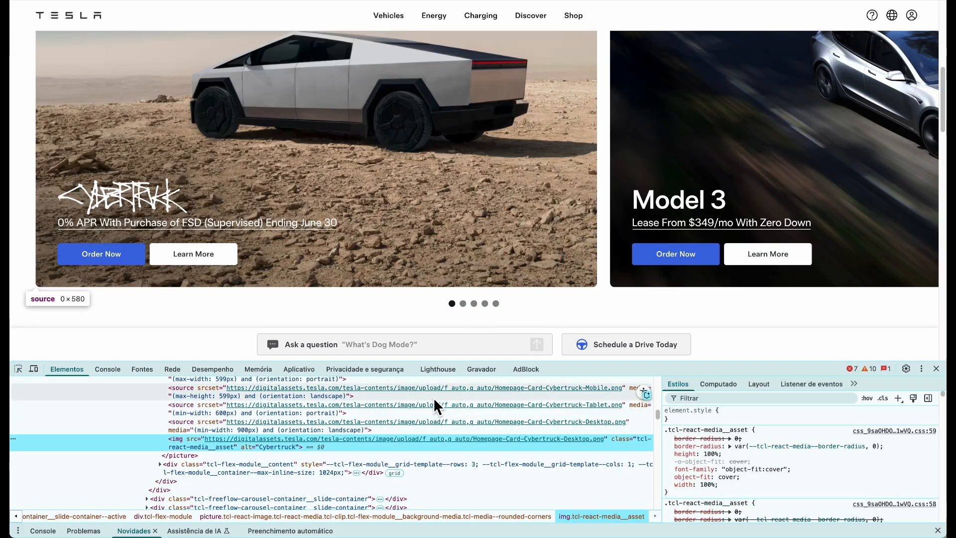
pyautogui.click(19, 369)
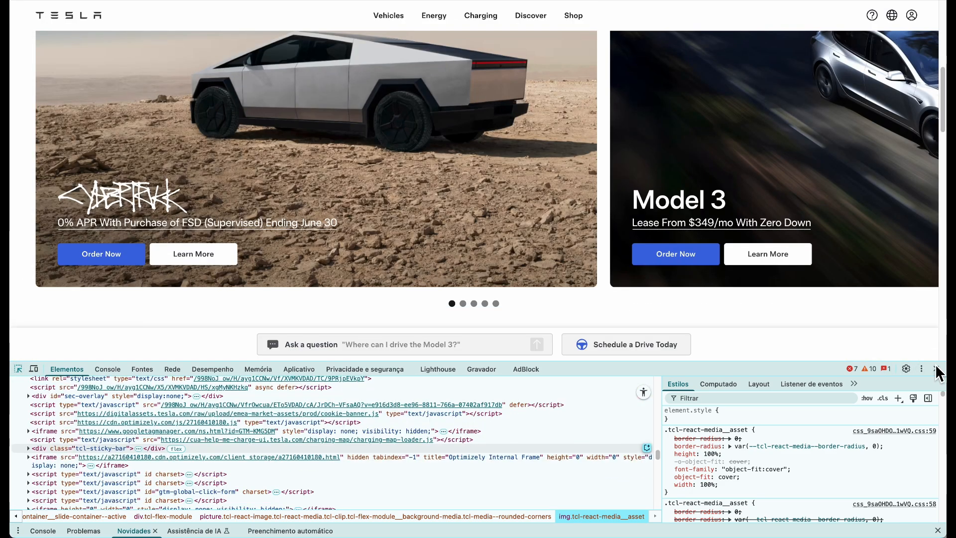
pyautogui.click(936, 370)
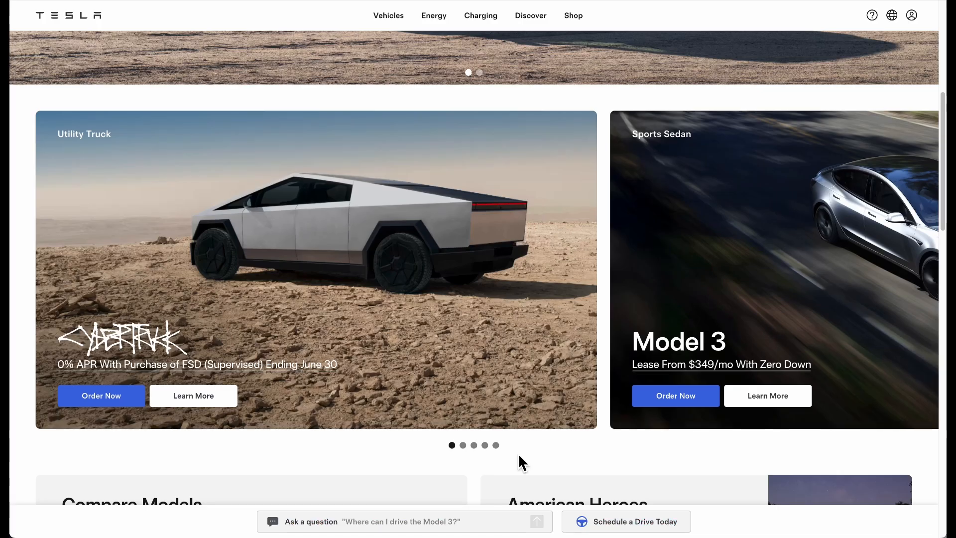
pyautogui.moveTo(553, 517)
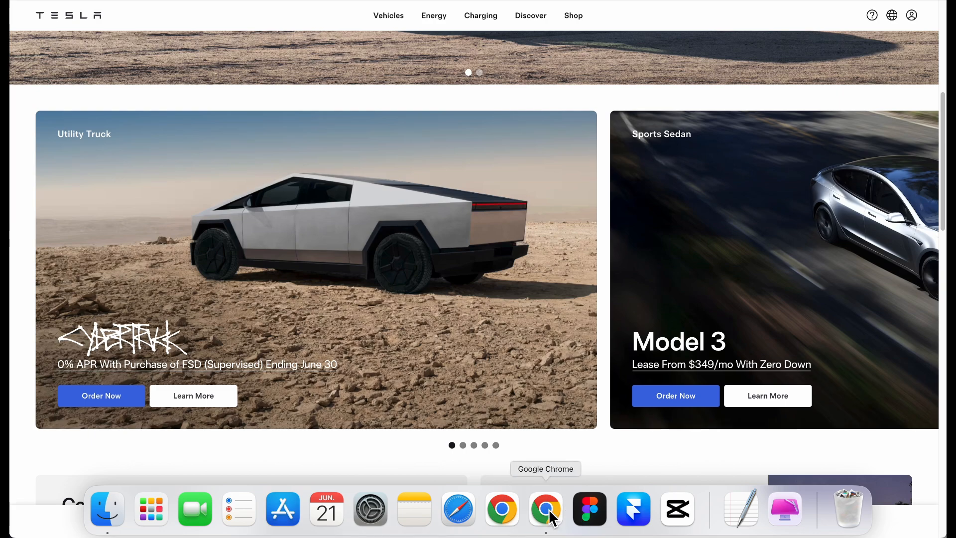
# Set the section 2 slideshow's height to 580 and compare it with the live Tesla page
pyautogui.click(298, 1)
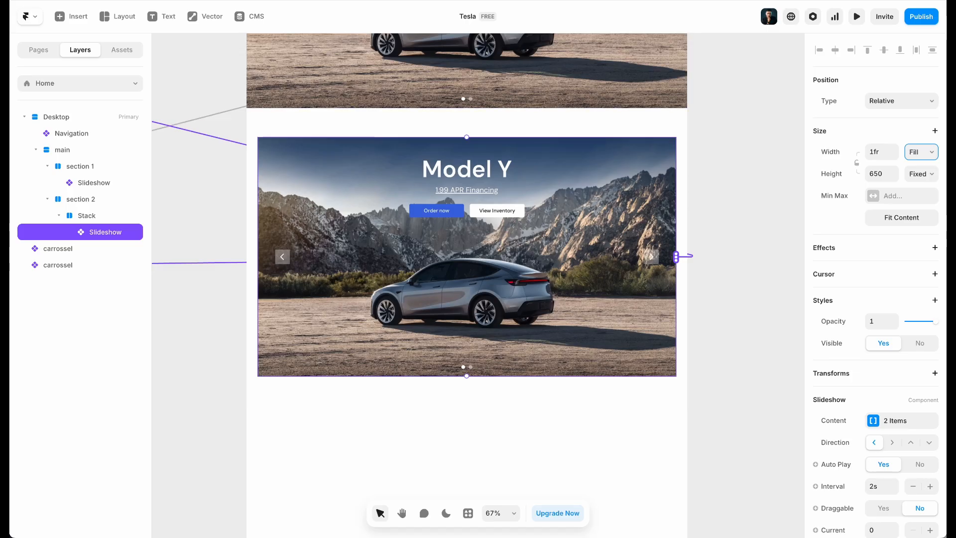
pyautogui.click(883, 174)
pyautogui.write('580')
pyautogui.press('Return')
pyautogui.click(179, 1)
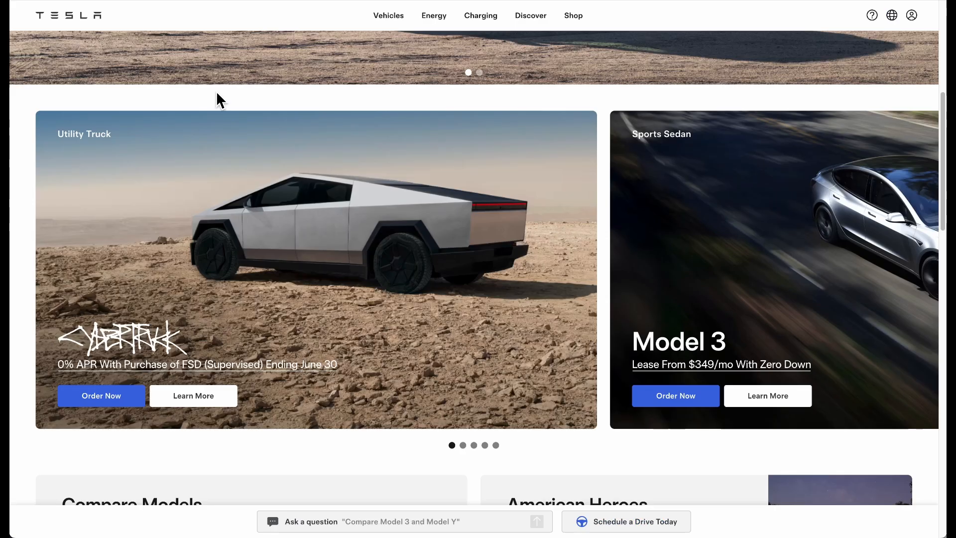
pyautogui.hotkey('ctrl', 'Tab')
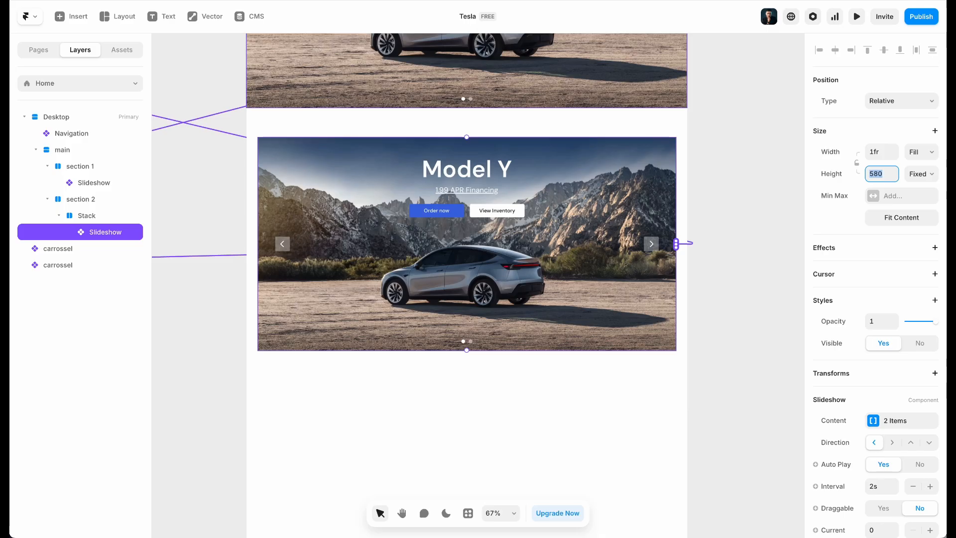
pyautogui.hotkey('ctrl', 'Tab')
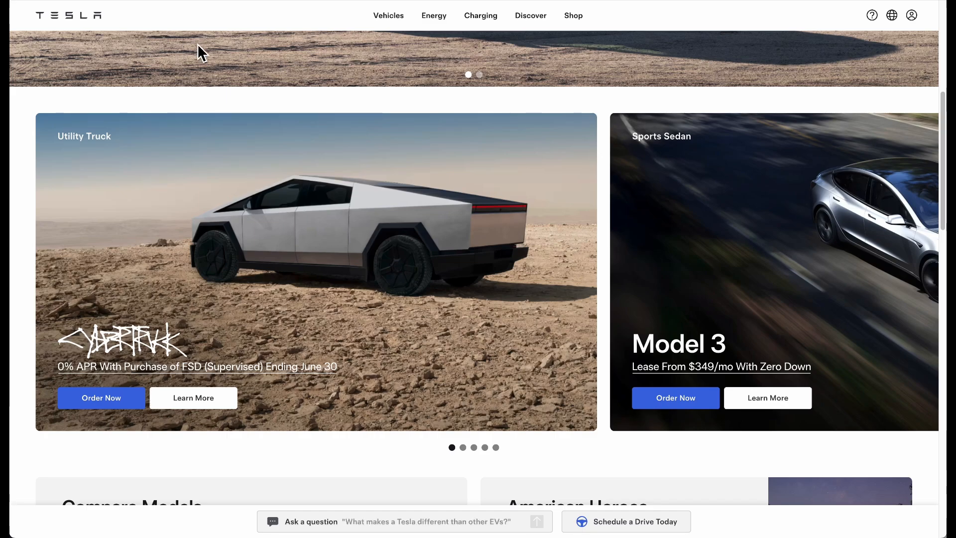
pyautogui.hotkey('ctrl', 'Tab')
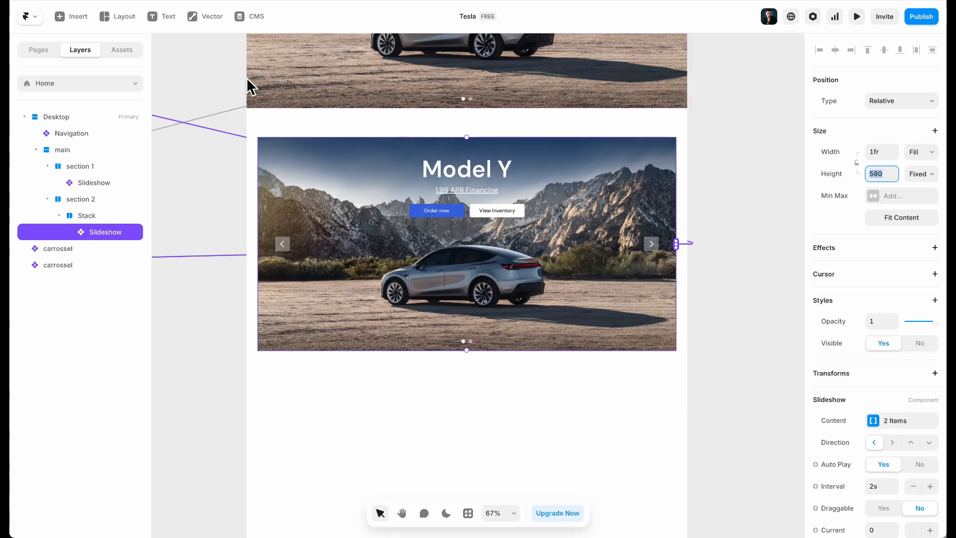
# Remove all carrossel items from the slideshow's Content list, then select section 2
pyautogui.click(920, 422)
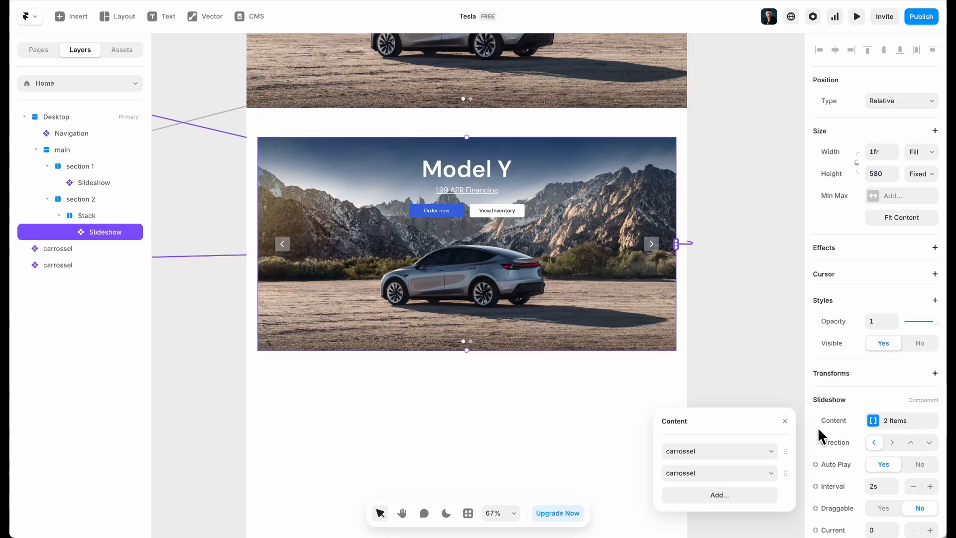
pyautogui.click(786, 450)
pyautogui.click(793, 478)
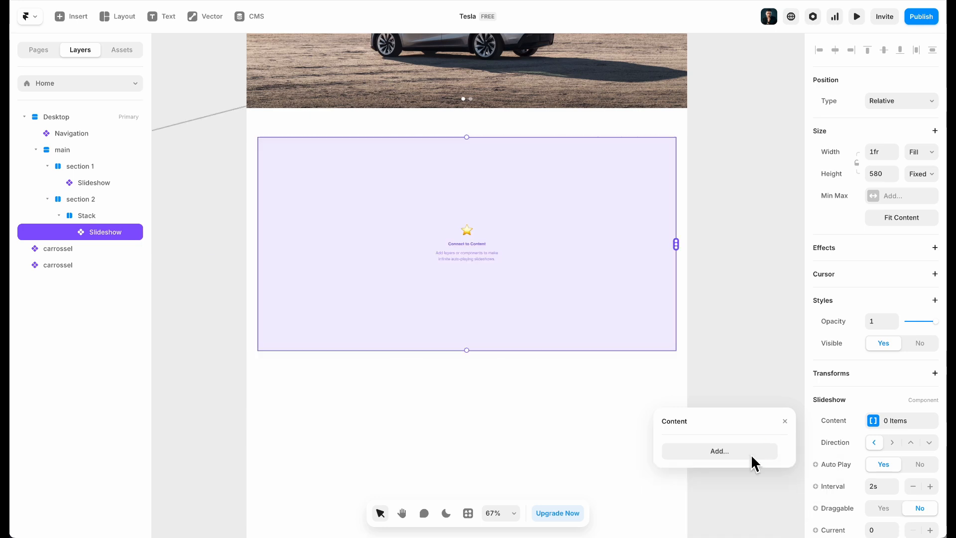
pyautogui.click(200, 252)
pyautogui.hscroll(-2, 339, 190)
pyautogui.click(377, 113)
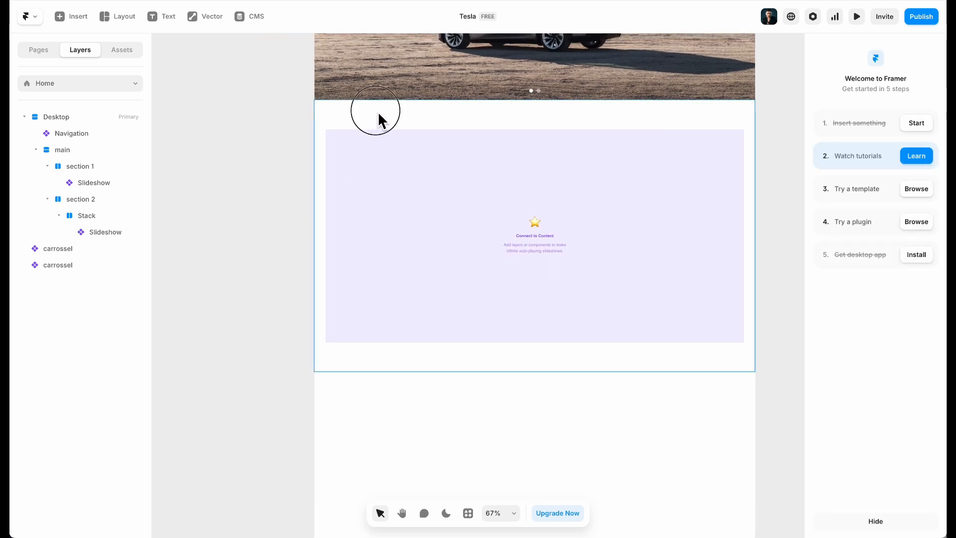
# Pan the canvas over to the standalone 1200×650 Model 3 carrossel card and select it
pyautogui.click(390, 231)
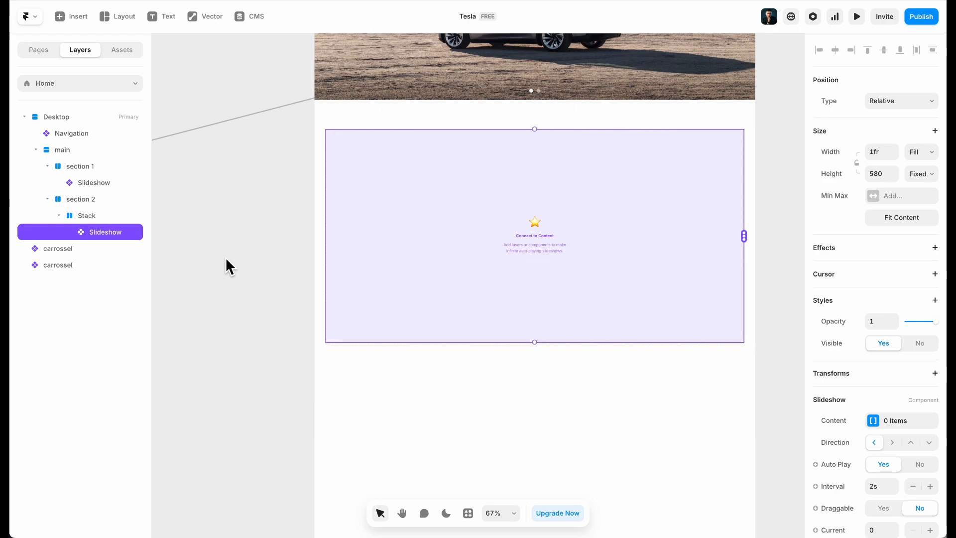
pyautogui.hscroll(-10, 226, 257)
pyautogui.scroll(-3, 239, 205)
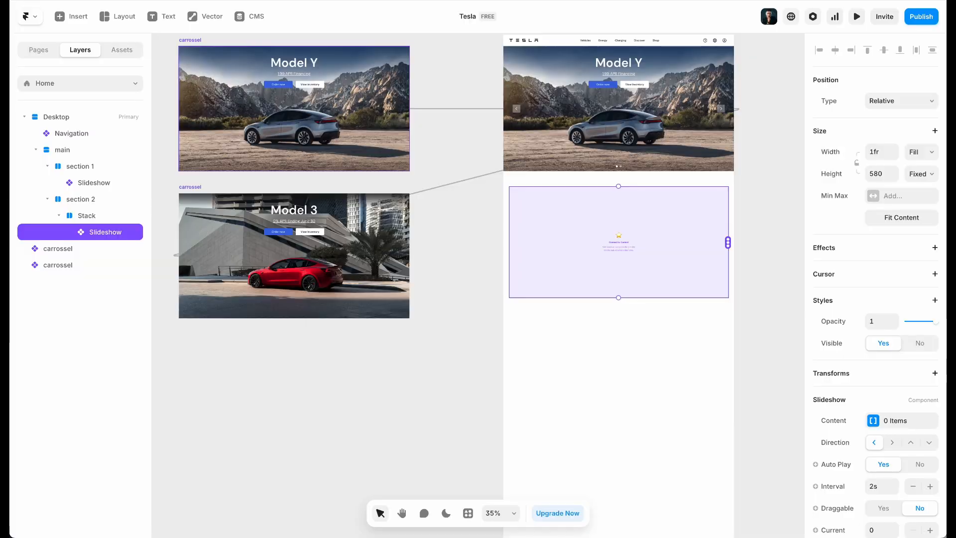
pyautogui.hscroll(-5, 271, 282)
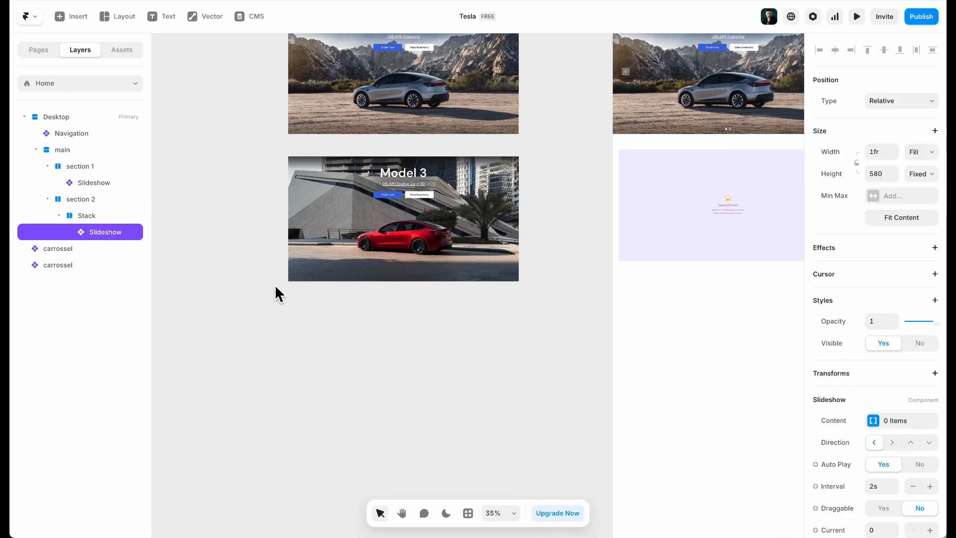
pyautogui.press('f')
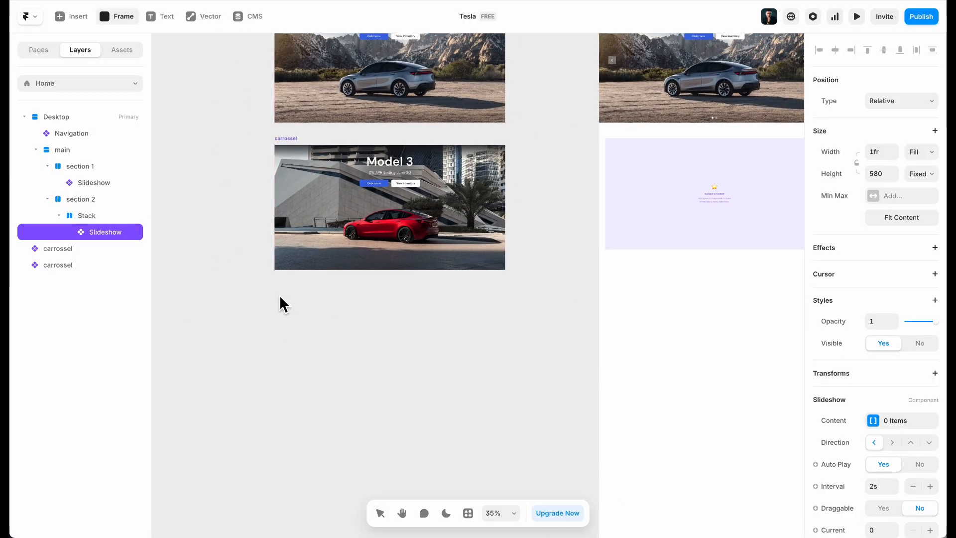
pyautogui.press('Escape')
pyautogui.click(294, 140)
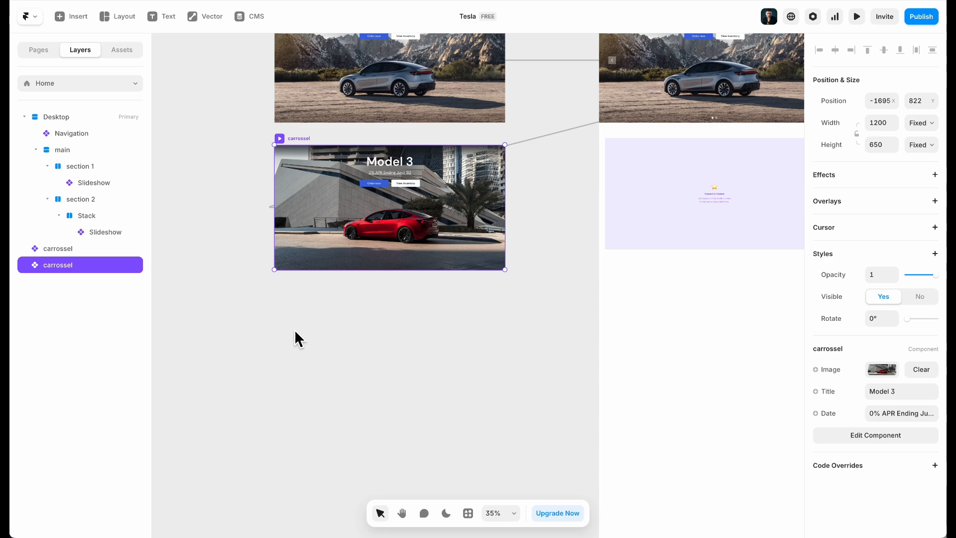
# Drag a copy of the Model 3 carrossel card below the original and detach it from the component
pyautogui.click(291, 298)
pyautogui.moveTo(303, 145); pyautogui.dragTo(289, 313)
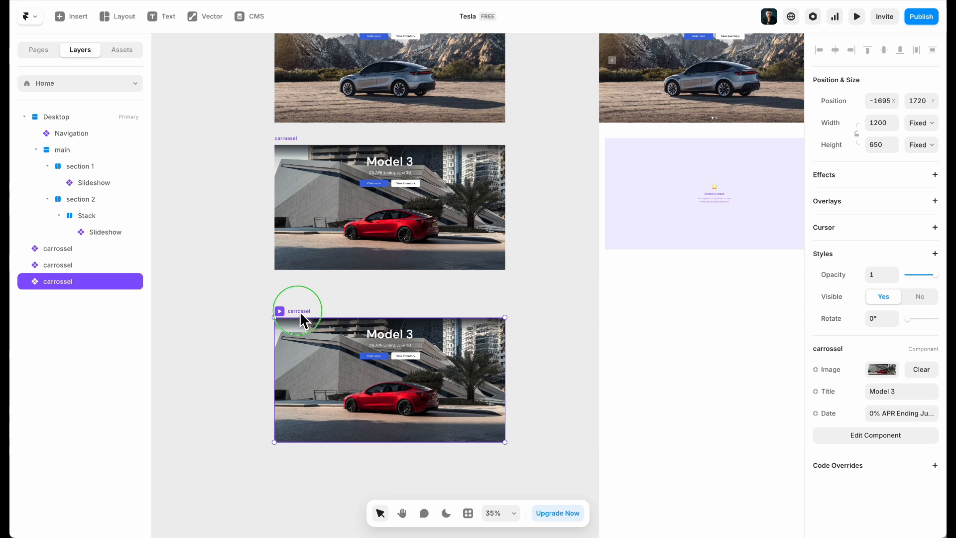
pyautogui.rightClick(299, 312)
pyautogui.click(347, 79)
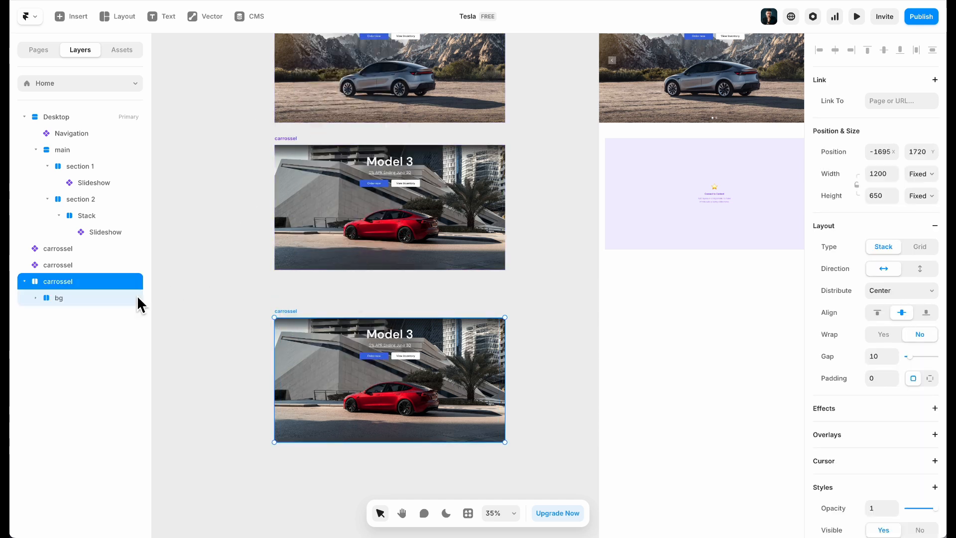
# Rename the copied card's layer to carrossel-2
pyautogui.doubleClick(56, 281)
pyautogui.press('Left')
pyautogui.write('-2')
pyautogui.press('Return')
pyautogui.doubleClick(106, 276)
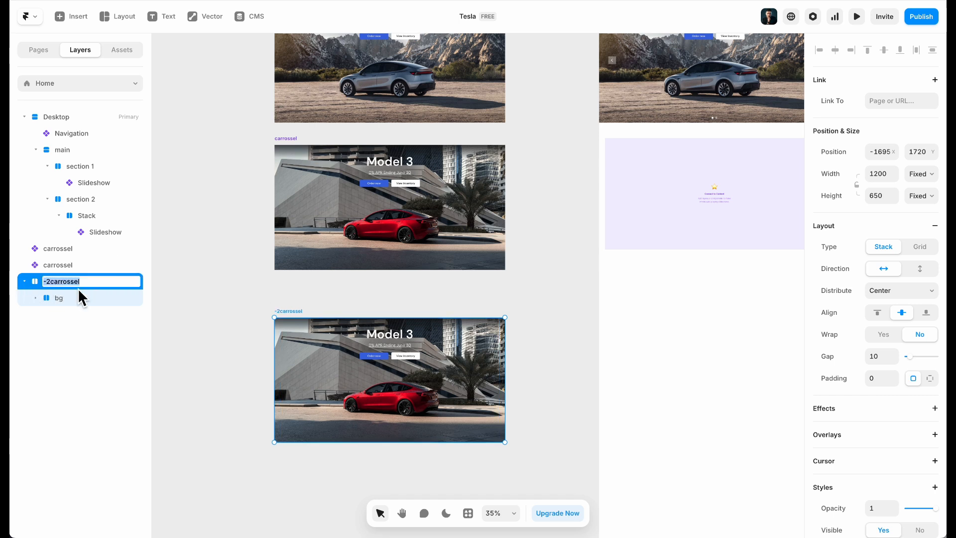
pyautogui.click(54, 285)
pyautogui.moveTo(51, 284); pyautogui.dragTo(43, 283)
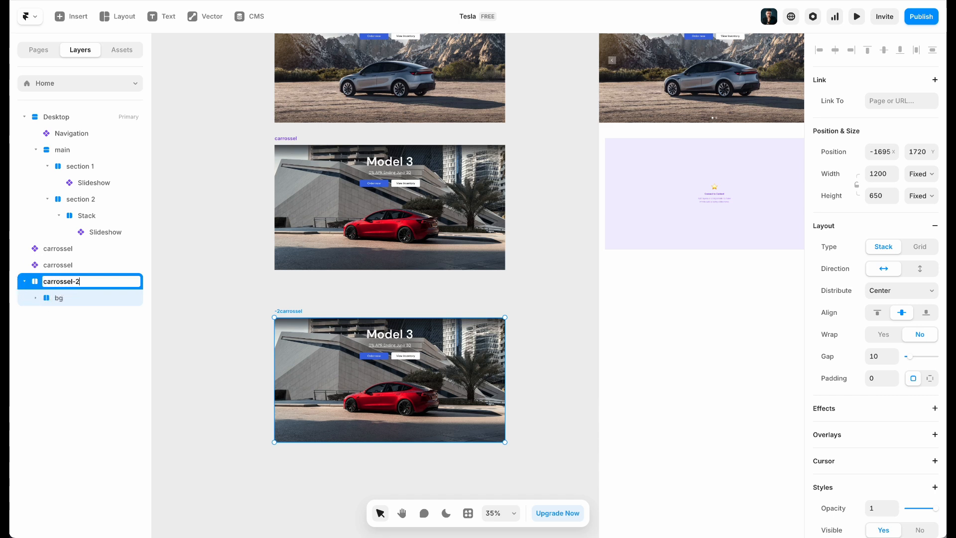
pyautogui.press('Return')
pyautogui.scroll(5, 380, 390)
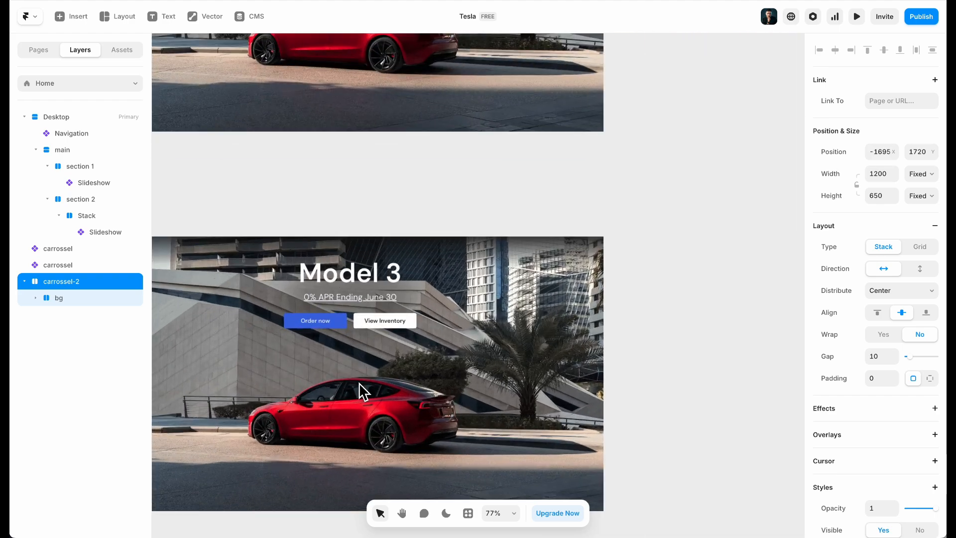
# Left-align the container's content and set its top padding to 0, keeping 48 bottom
pyautogui.click(241, 208)
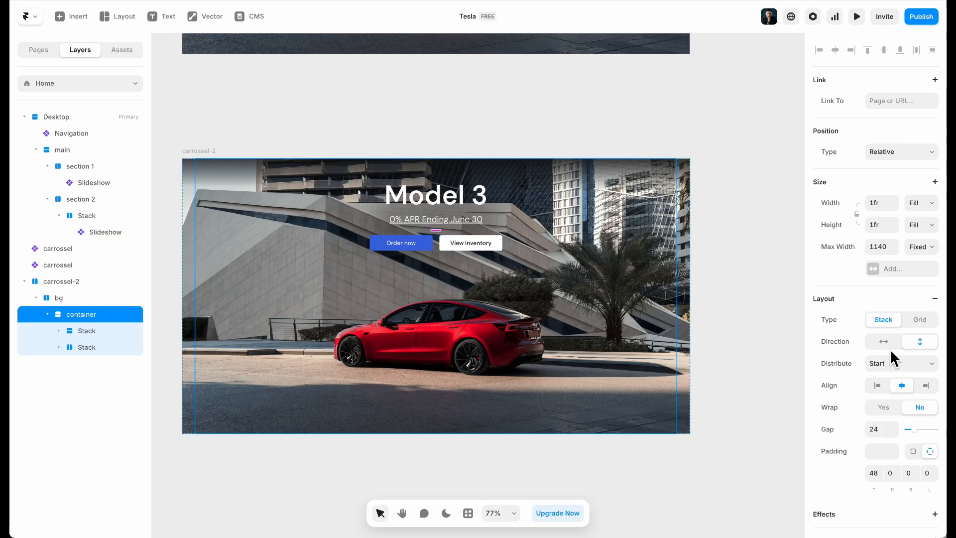
pyautogui.click(881, 386)
pyautogui.click(916, 362)
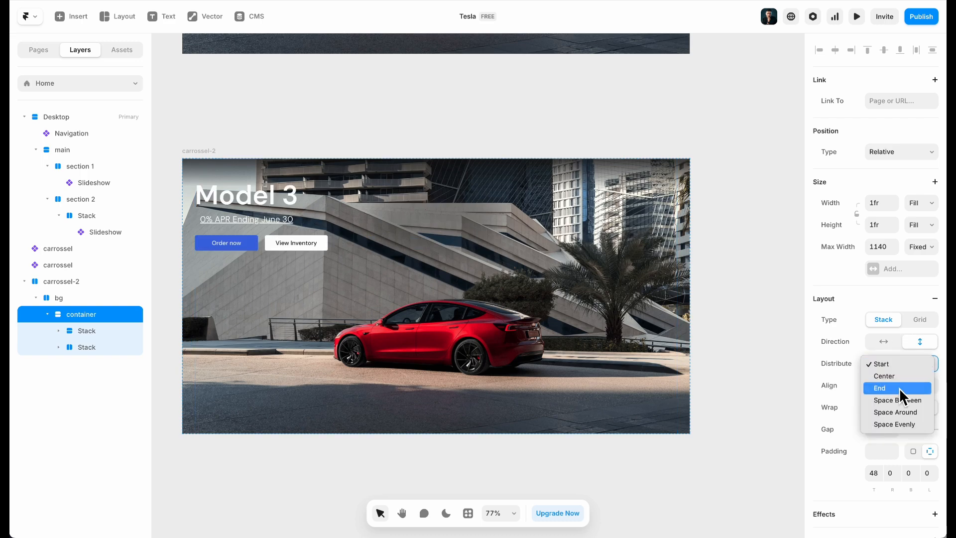
pyautogui.click(273, 64)
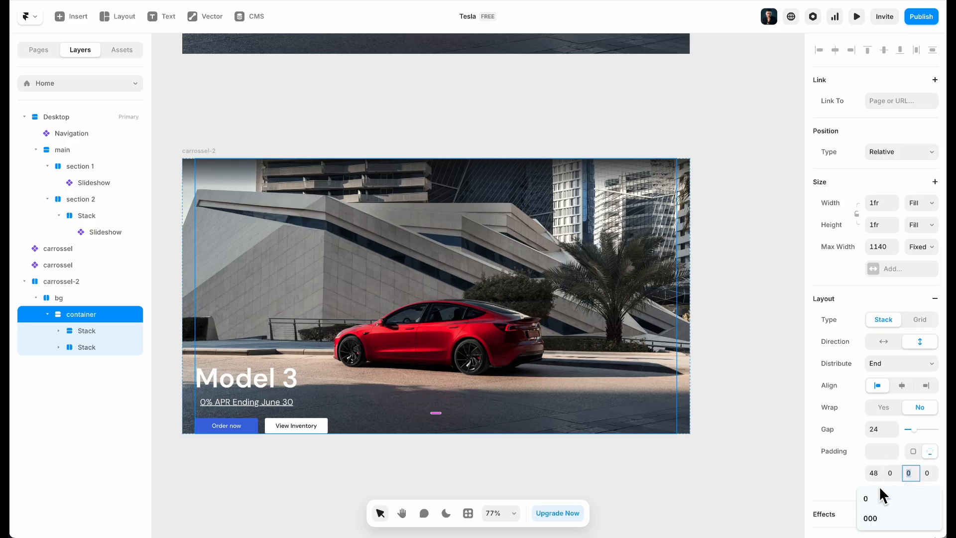
pyautogui.click(874, 474)
pyautogui.write('0')
pyautogui.press('Tab')
pyautogui.press('Tab')
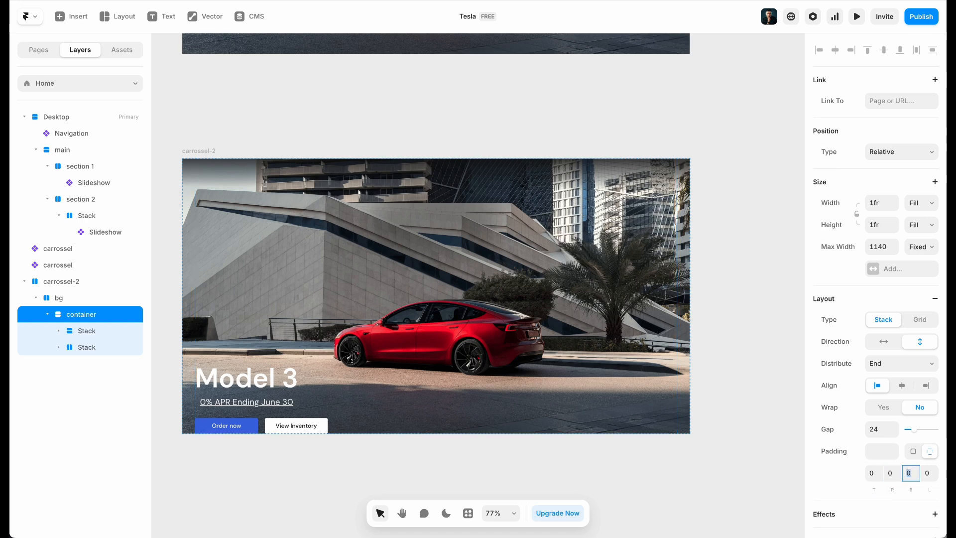
pyautogui.press('Return')
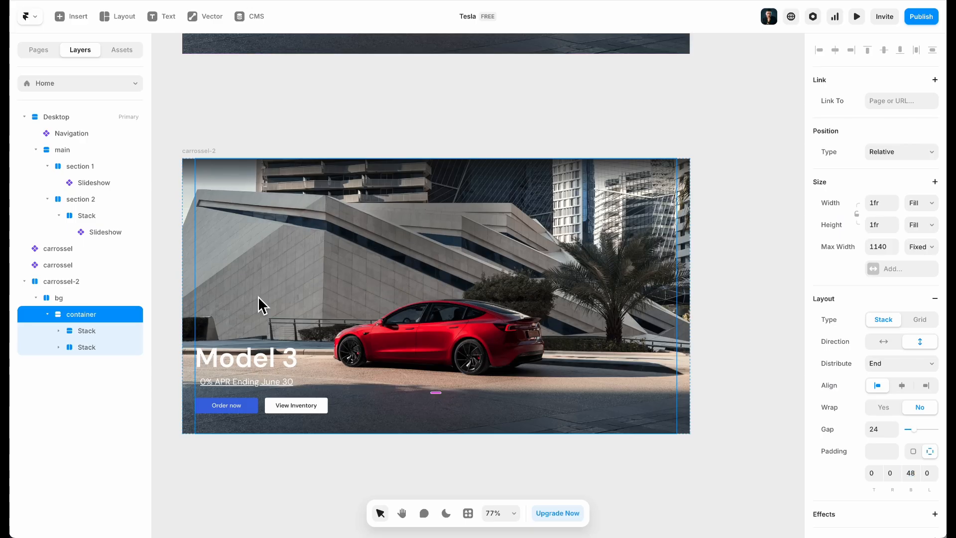
# Move both Stacks into bg, delete the container, and set bg vertical, left-aligned, distributed to End
pyautogui.click(91, 330)
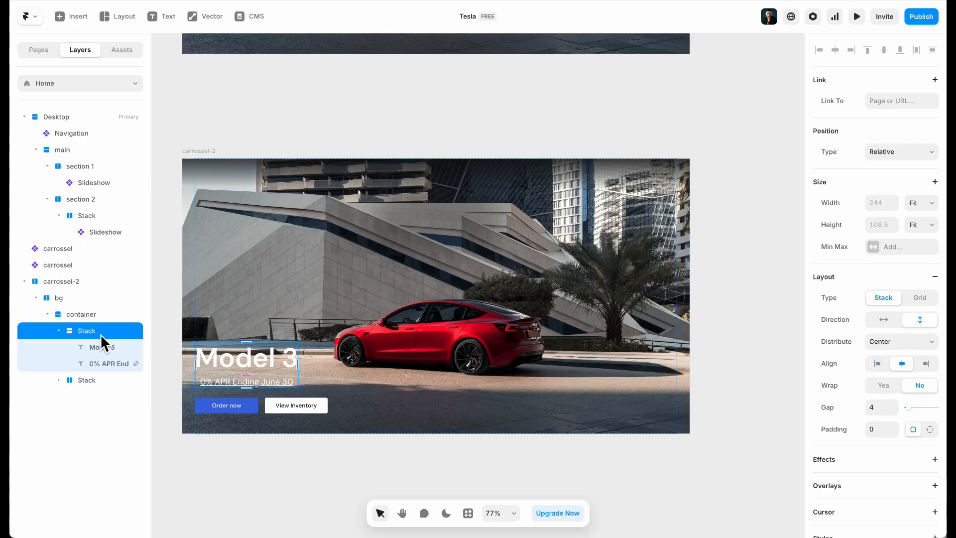
pyautogui.keyDown('shift'); pyautogui.click(102, 385); pyautogui.keyUp('shift')
pyautogui.moveTo(89, 333); pyautogui.dragTo(79, 309)
pyautogui.click(89, 378)
pyautogui.press('Delete')
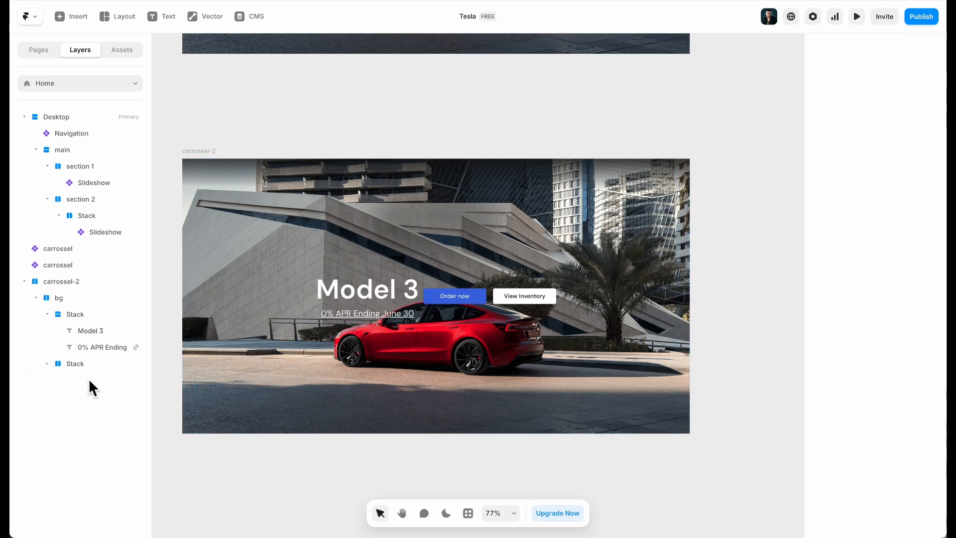
pyautogui.click(79, 298)
pyautogui.click(919, 319)
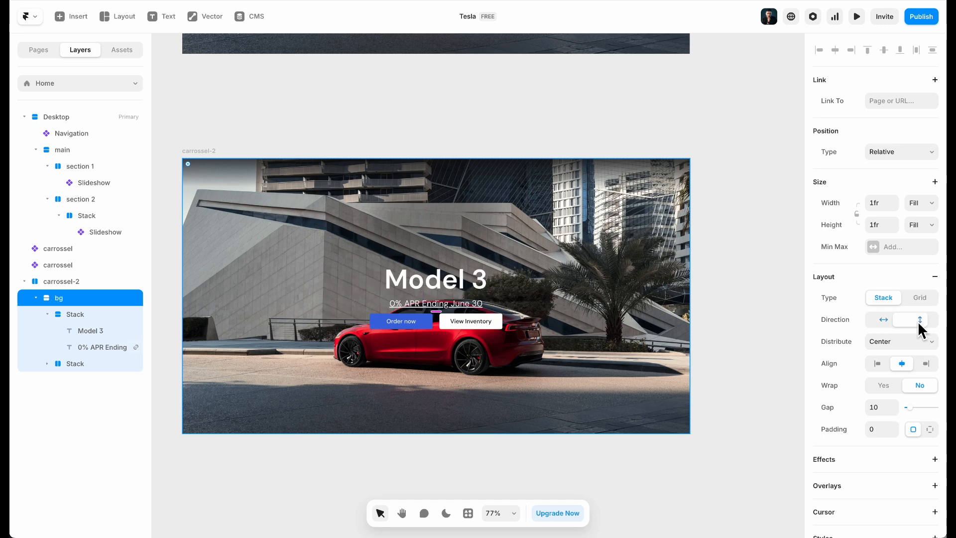
pyautogui.click(876, 364)
pyautogui.click(914, 344)
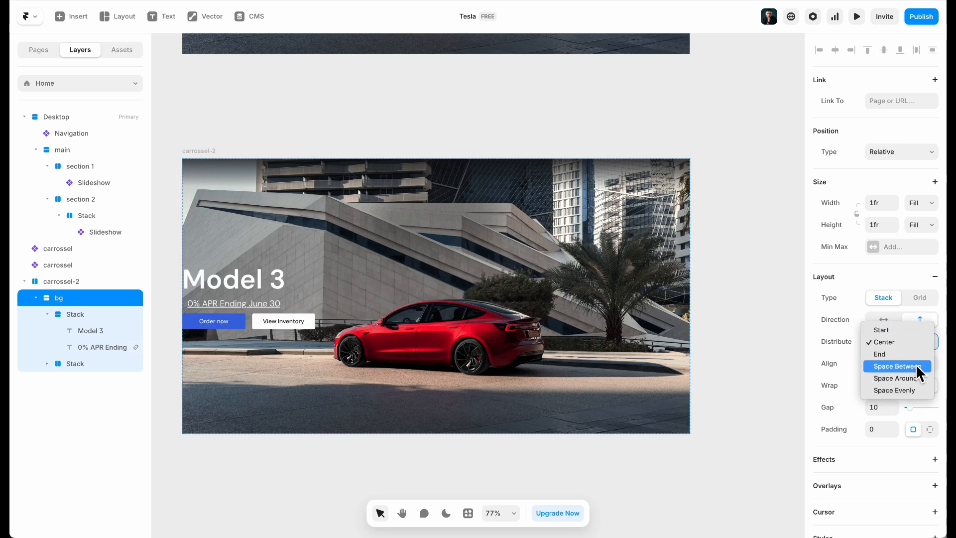
pyautogui.click(900, 356)
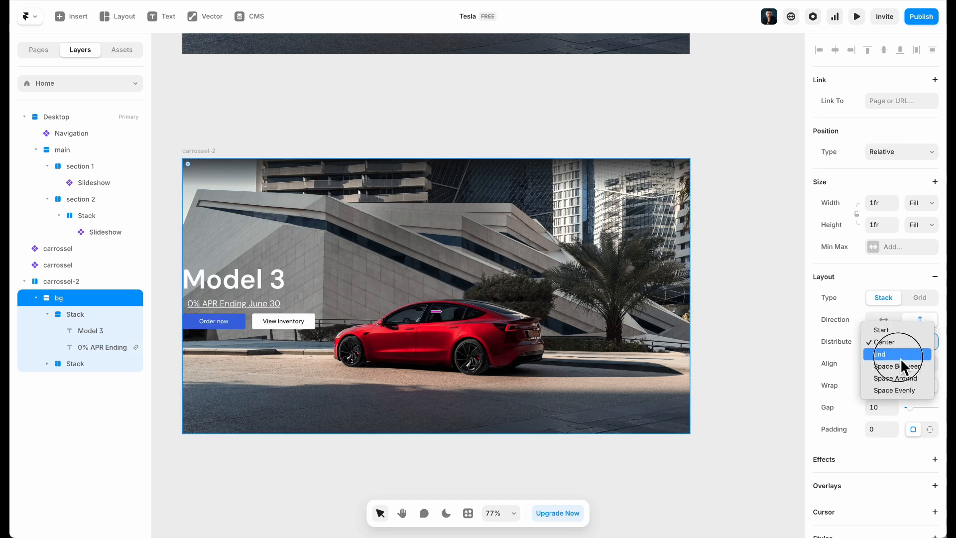
# Give bg a uniform padding of 50 on all sides
pyautogui.click(929, 429)
pyautogui.click(907, 451)
pyautogui.write('40')
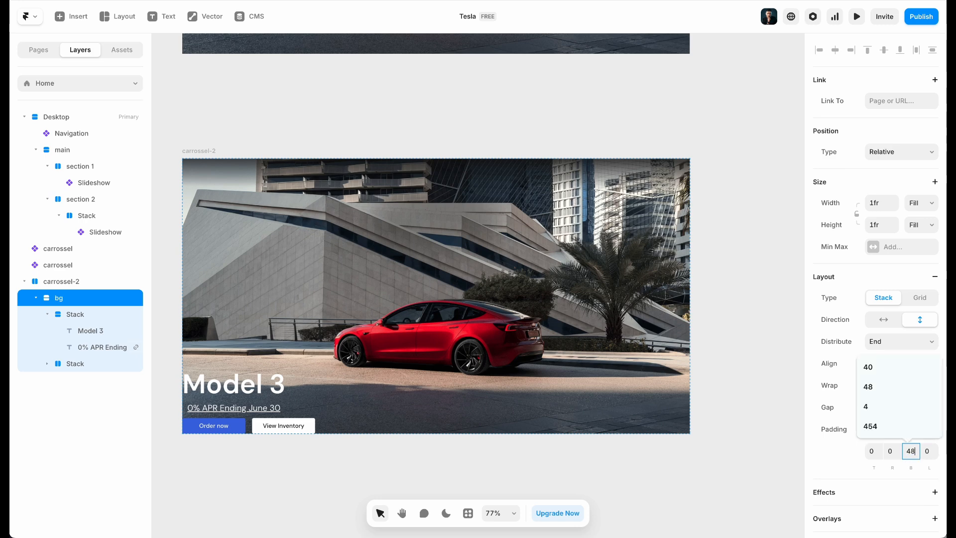
pyautogui.click(935, 385)
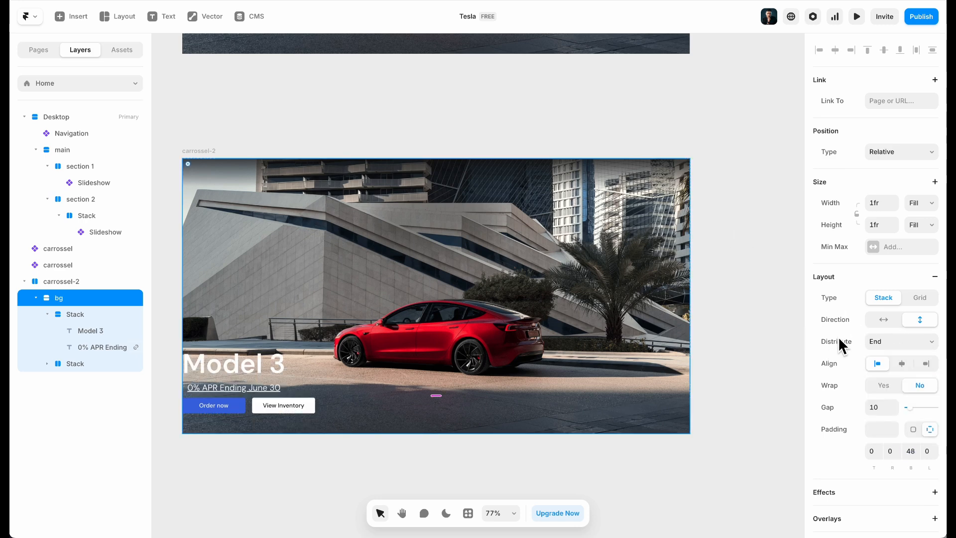
pyautogui.click(872, 451)
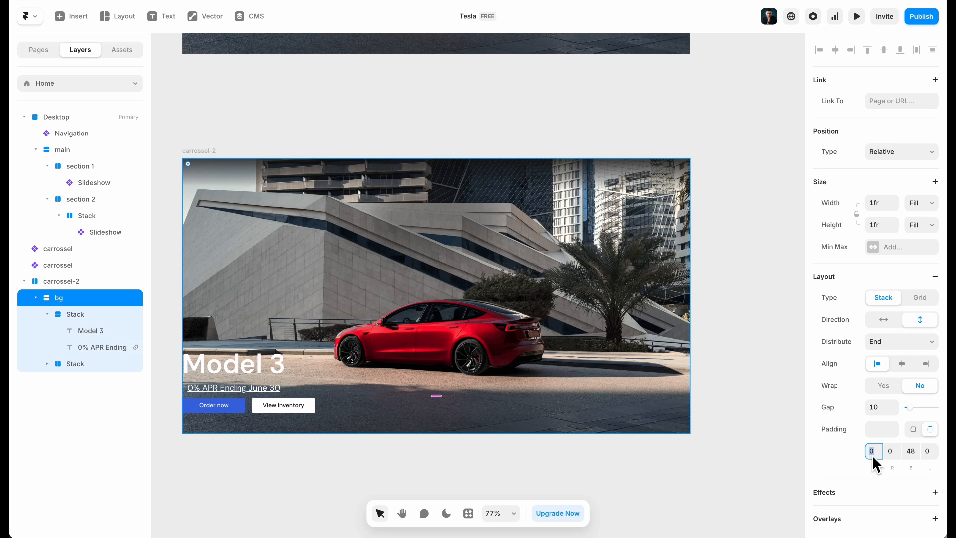
pyautogui.click(914, 429)
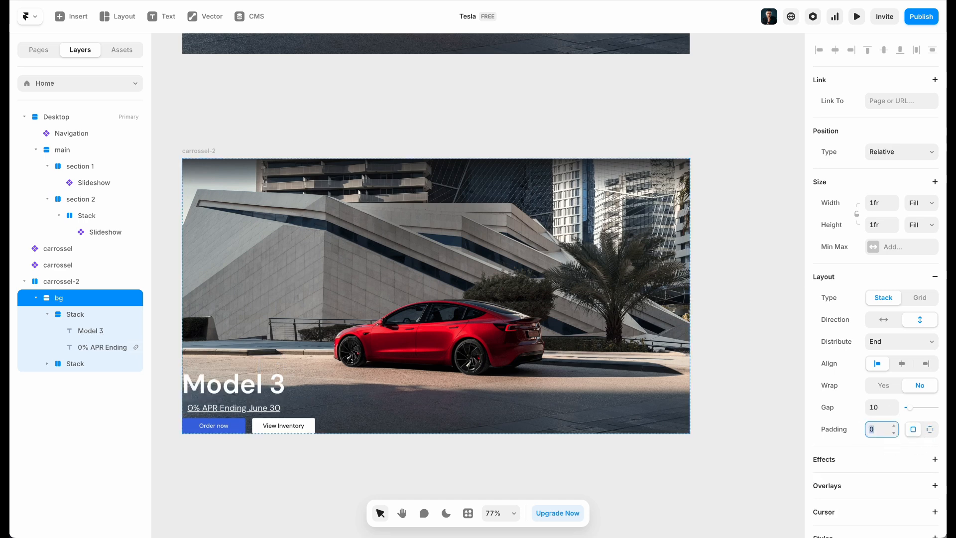
pyautogui.write('40')
pyautogui.press('BackSpace')
pyautogui.press('BackSpace')
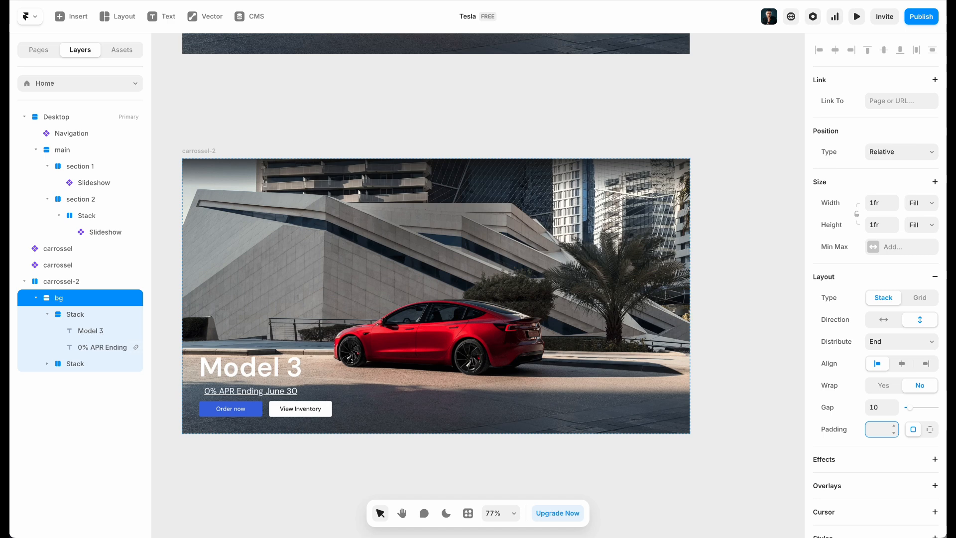
pyautogui.write('50')
pyautogui.click(129, 392)
# Check the Tesla Cybertruck card, then return to Framer and select carrossel-2's bg layer
pyautogui.click(306, 119)
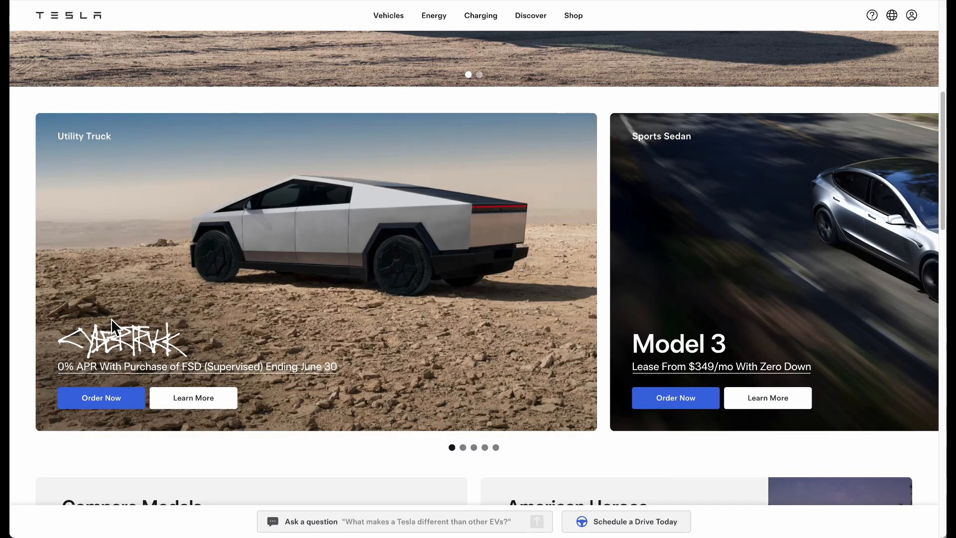
pyautogui.scroll(-1, 214, 294)
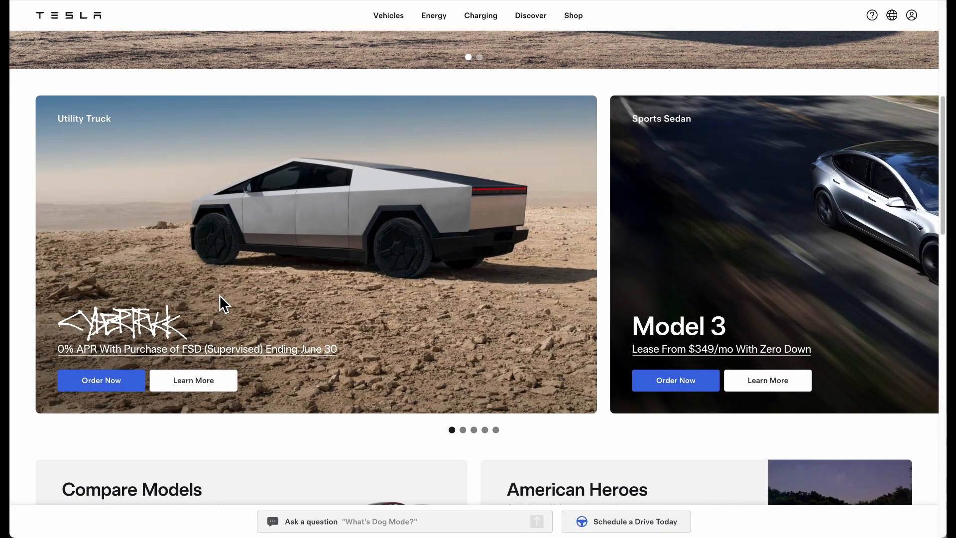
pyautogui.scroll(1, 220, 296)
pyautogui.moveTo(543, 492)
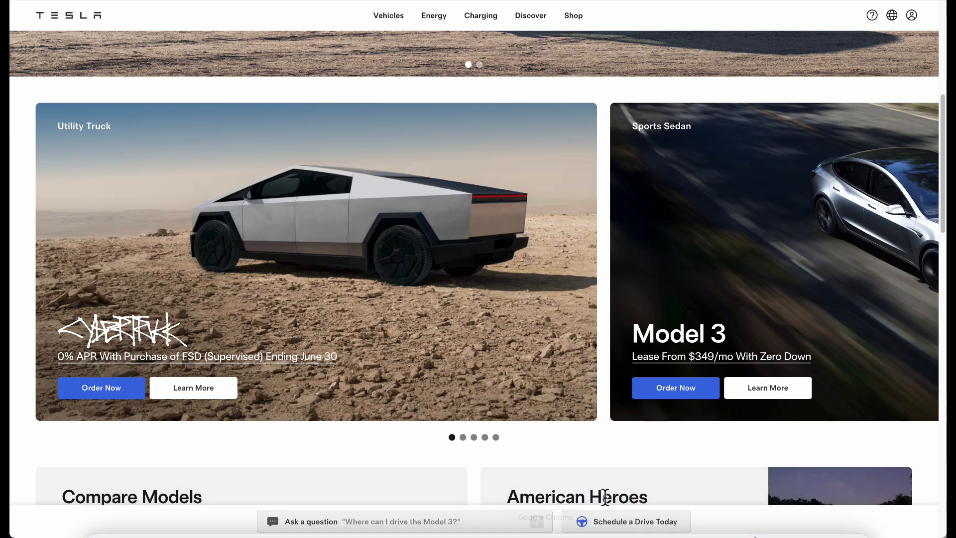
pyautogui.moveTo(576, 532)
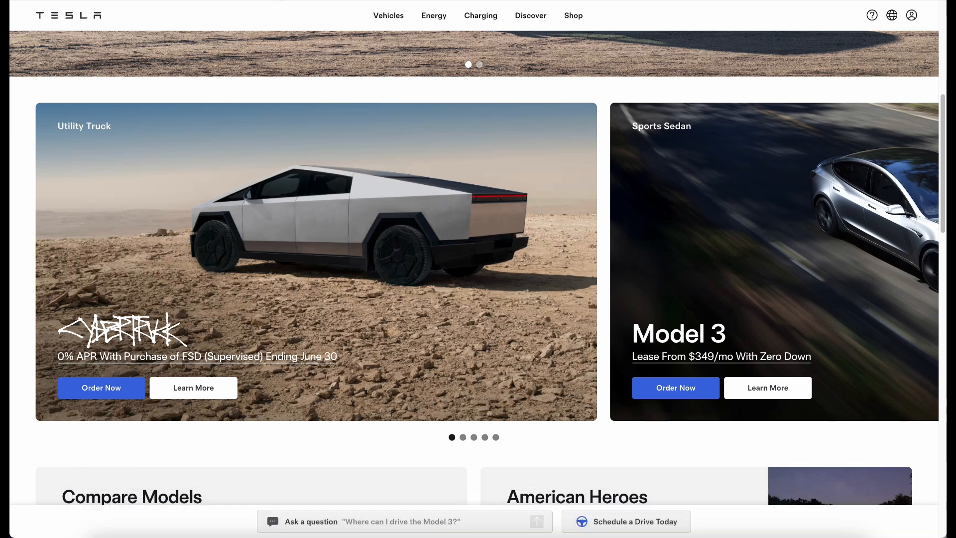
pyautogui.click(284, 1)
pyautogui.click(378, 205)
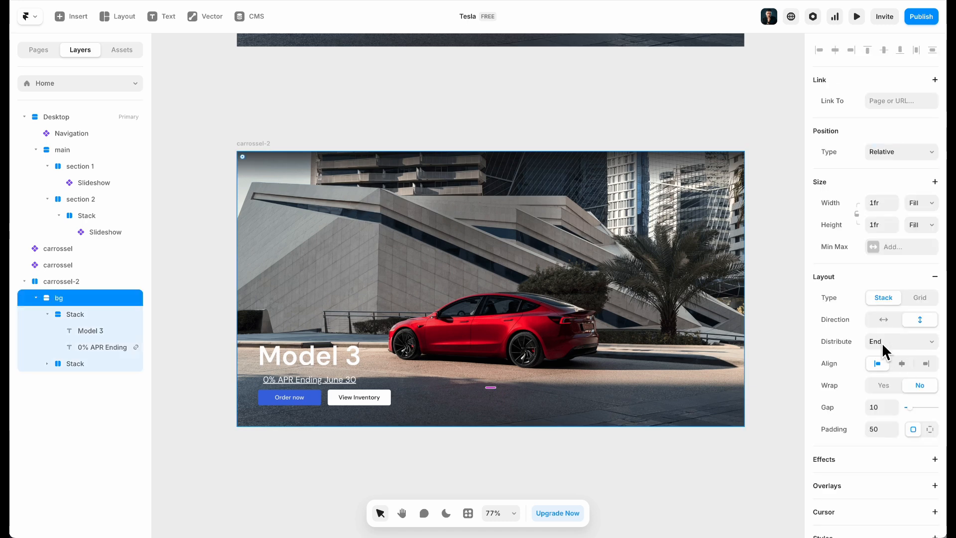
# Set the bg fill image to Homepage-Card-Cybertruck-Desktop.png
pyautogui.scroll(-5, 881, 348)
pyautogui.click(890, 387)
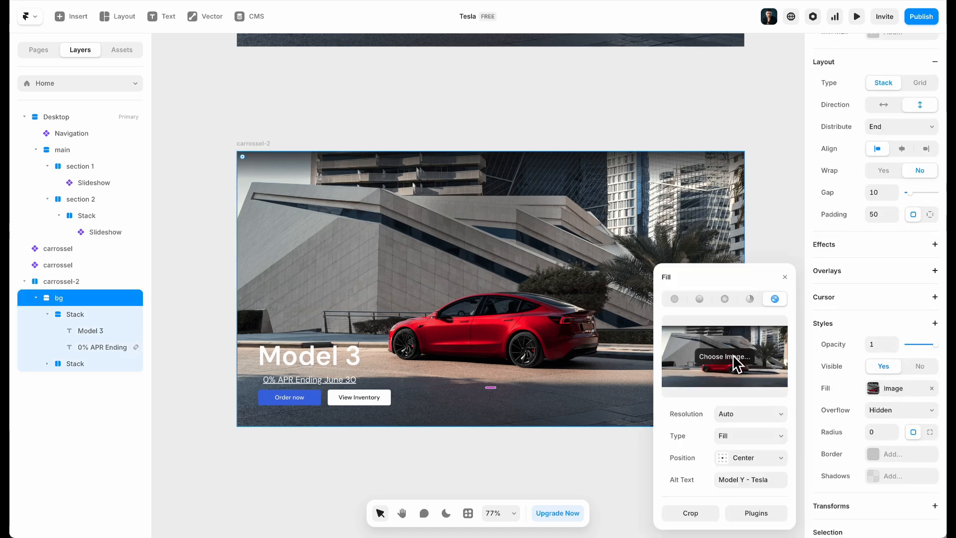
pyautogui.click(734, 371)
pyautogui.doubleClick(655, 65)
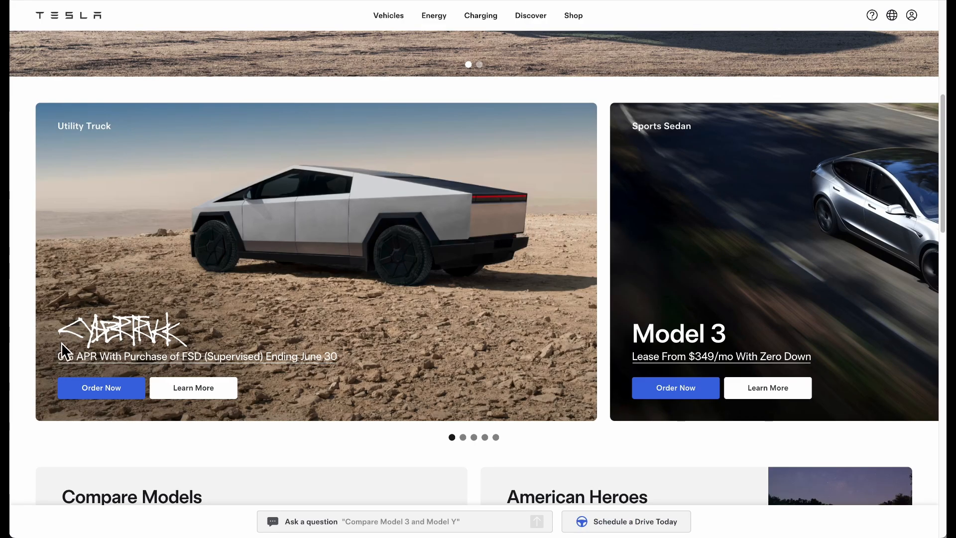
pyautogui.click(56, 365)
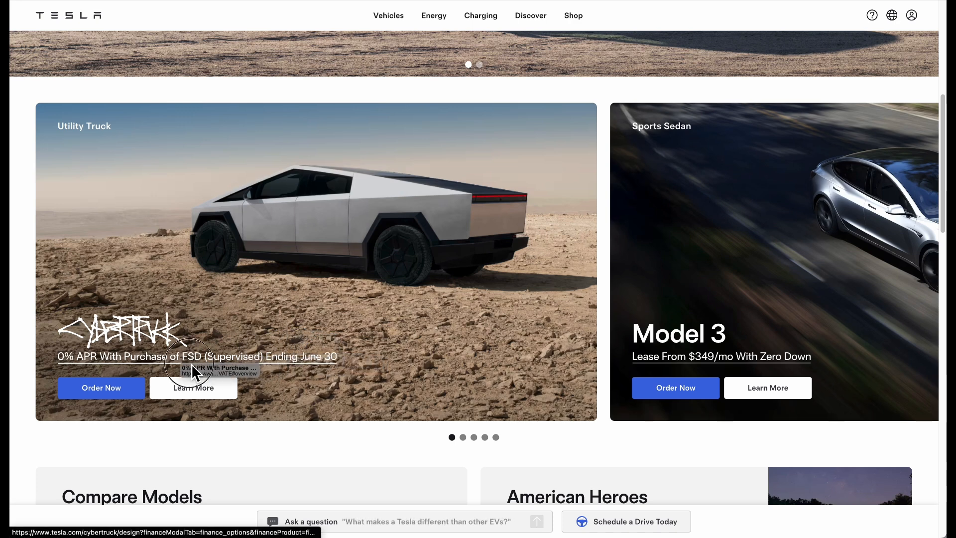
# Inspect the Tesla card's 0% APR promo link in Chrome DevTools and select its text
pyautogui.rightClick(23, 380)
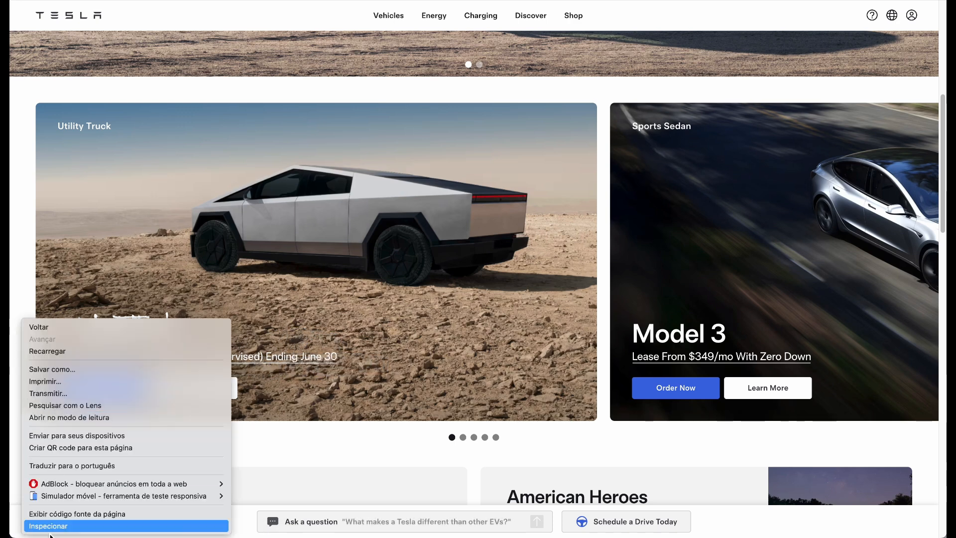
pyautogui.click(54, 527)
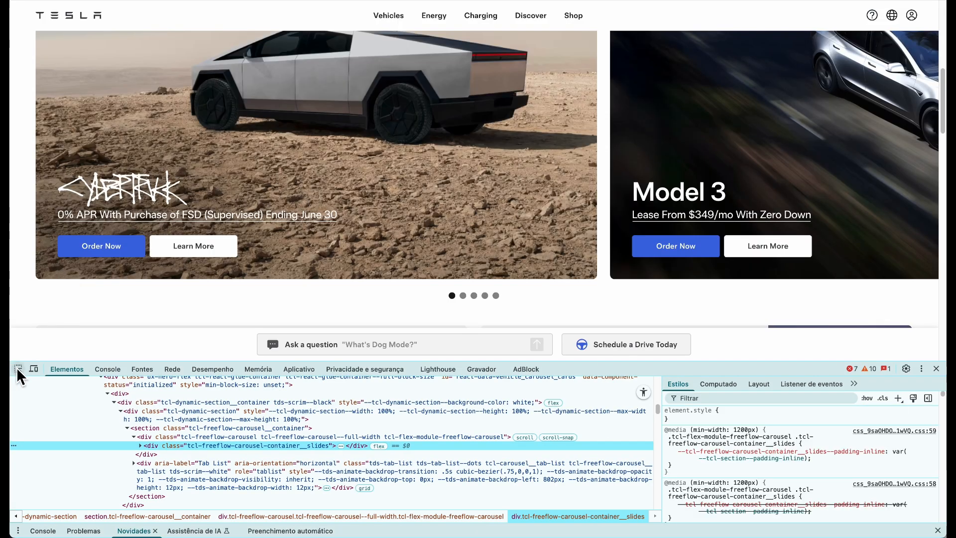
pyautogui.click(17, 368)
pyautogui.click(130, 219)
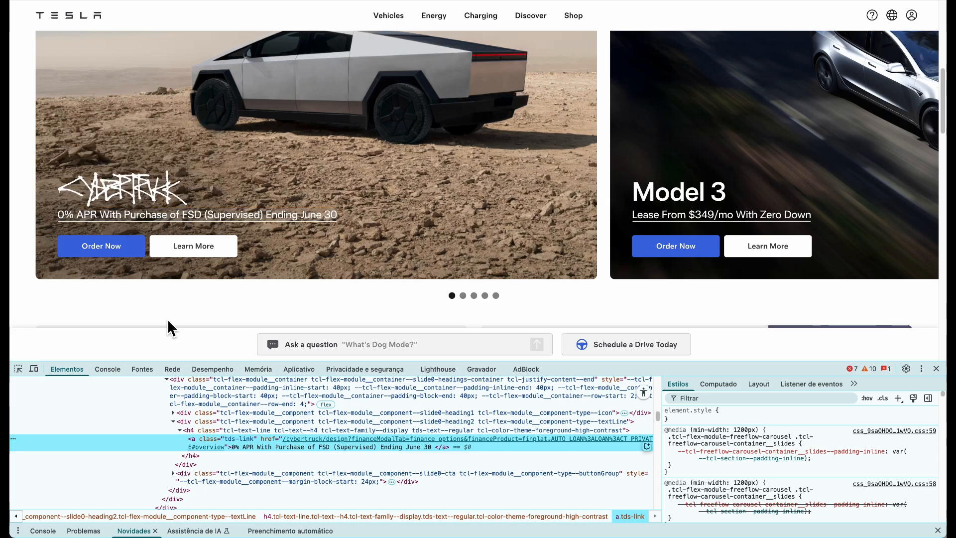
pyautogui.doubleClick(259, 446)
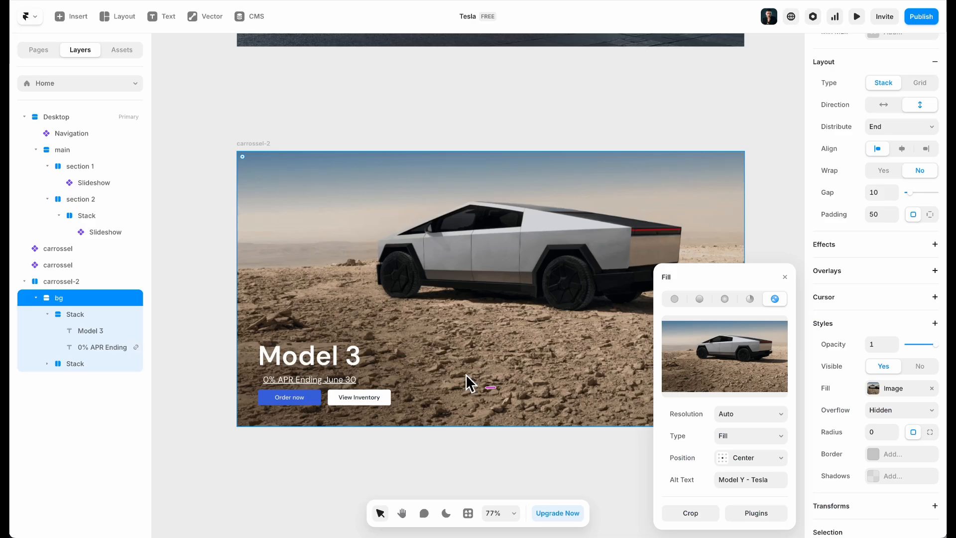
pyautogui.click(193, 438)
# Paste the copied promo line as the subtitle's Content and left-align the title stack
pyautogui.click(282, 378)
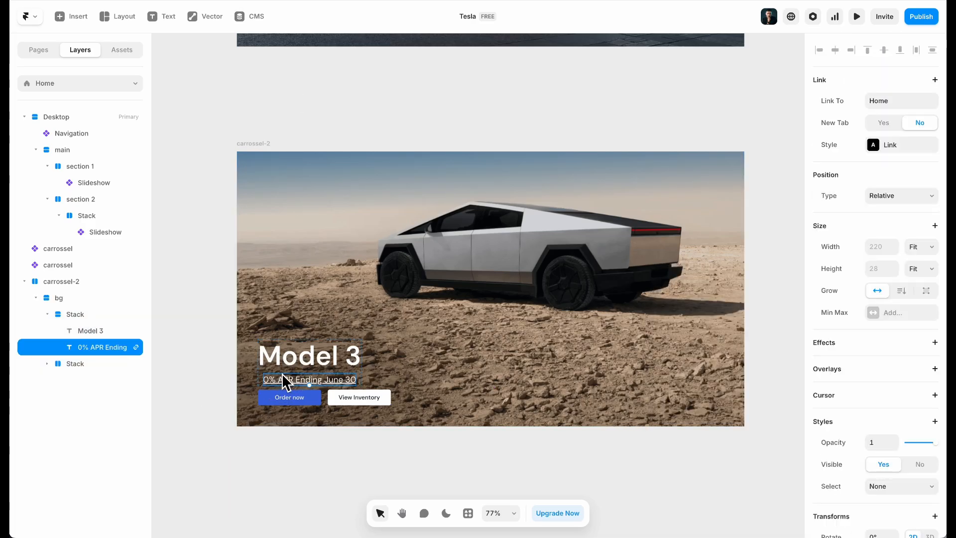
pyautogui.scroll(-8, 929, 358)
pyautogui.click(895, 191)
pyautogui.write('c')
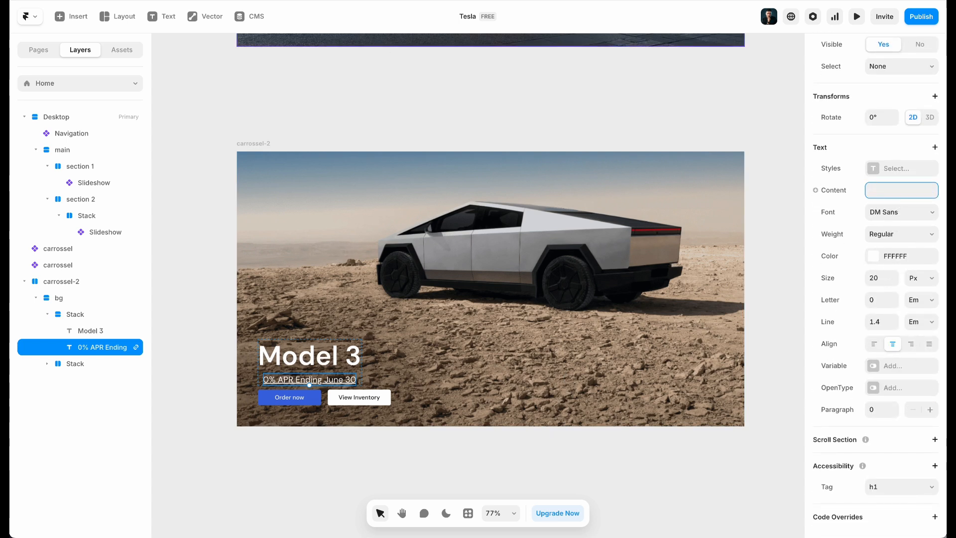
pyautogui.click(326, 1)
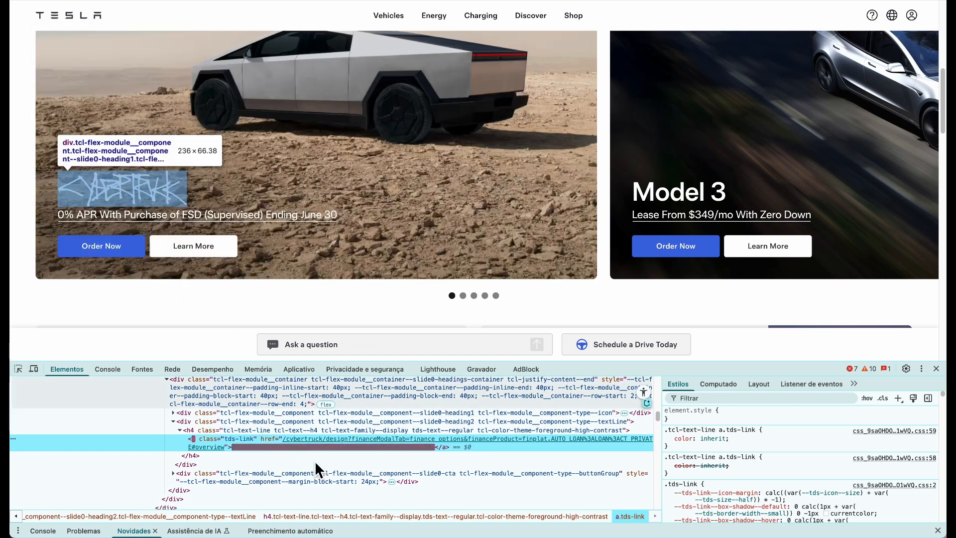
pyautogui.doubleClick(274, 449)
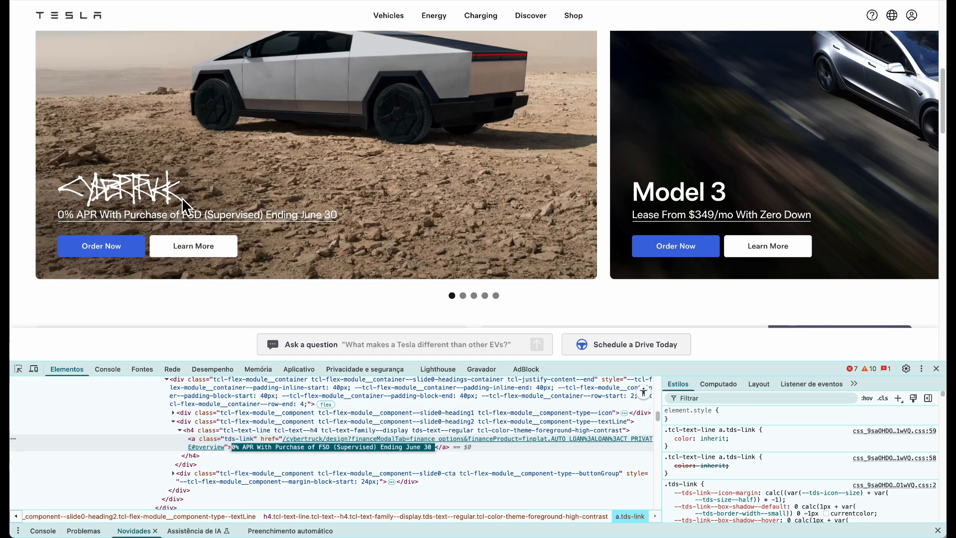
pyautogui.click(219, 1)
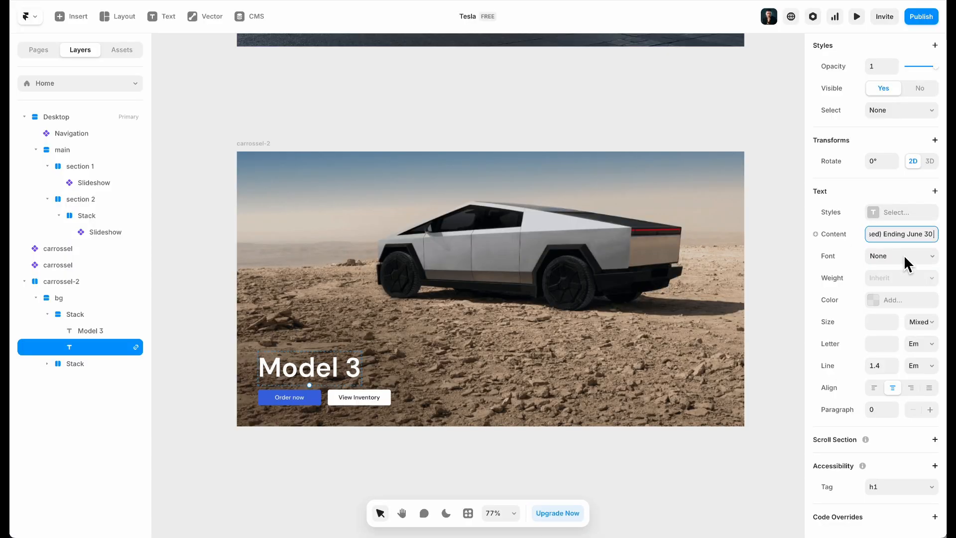
pyautogui.press('Return')
pyautogui.click(284, 359)
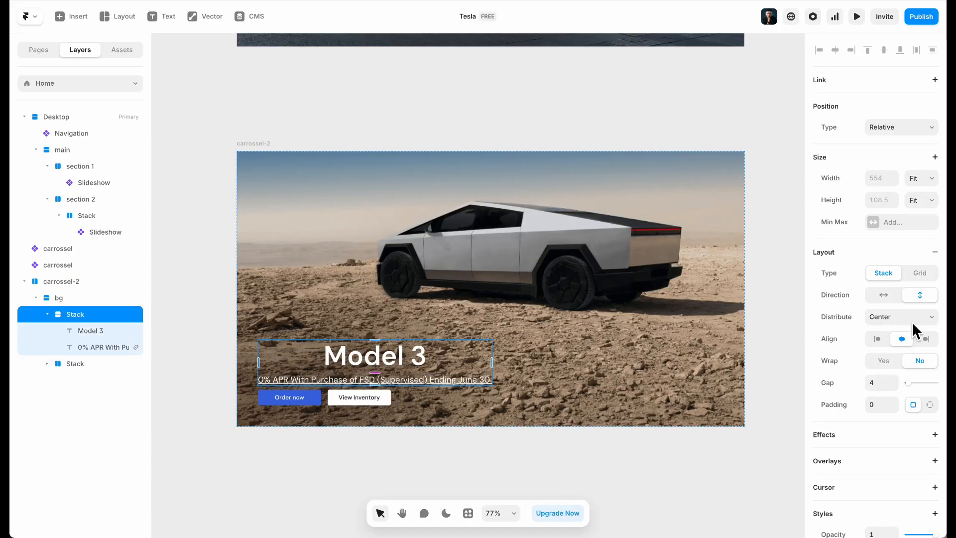
pyautogui.click(872, 341)
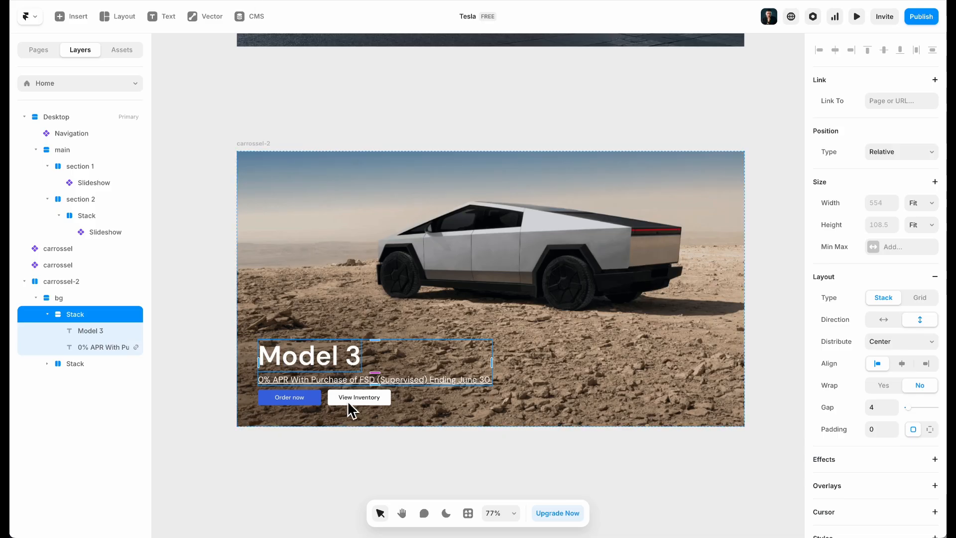
# Change the View Inventory button instance's Title property to Learn More
pyautogui.click(363, 399)
pyautogui.click(362, 398)
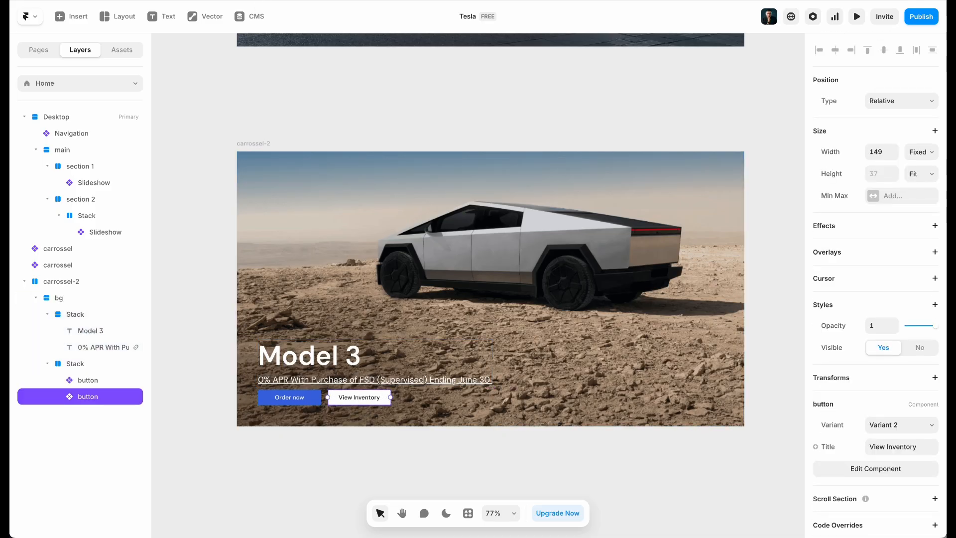
pyautogui.click(911, 457)
pyautogui.click(179, 51)
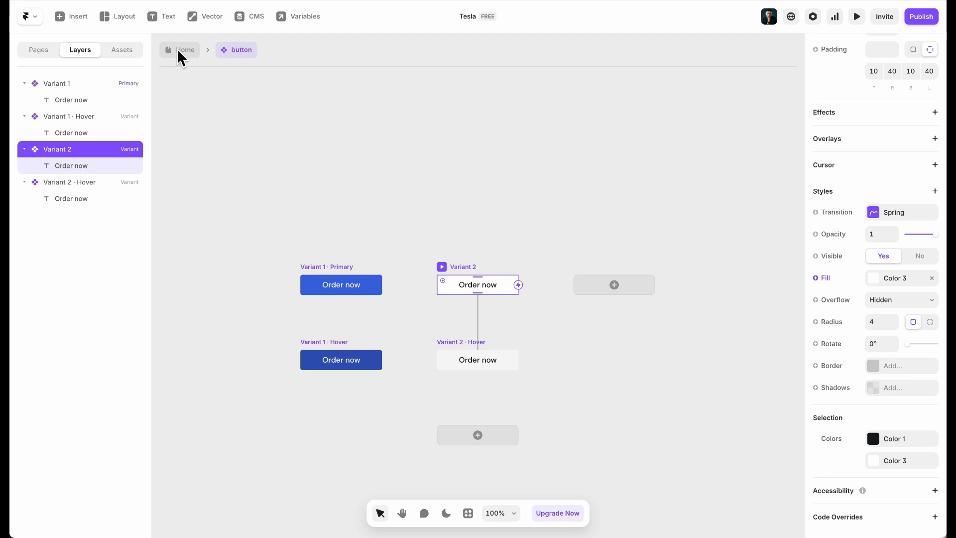
pyautogui.click(892, 441)
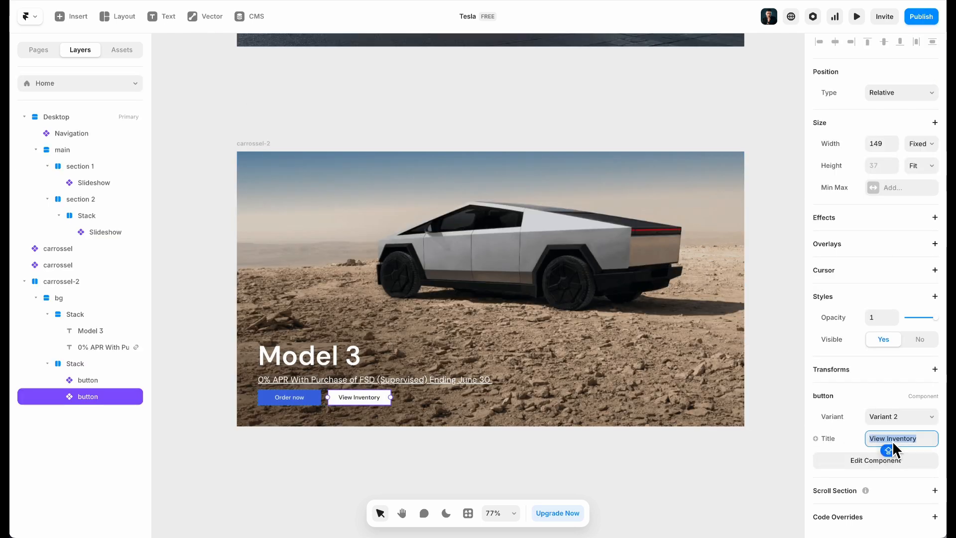
pyautogui.write('Learn more')
pyautogui.click(894, 439)
pyautogui.press('BackSpace')
pyautogui.write('M')
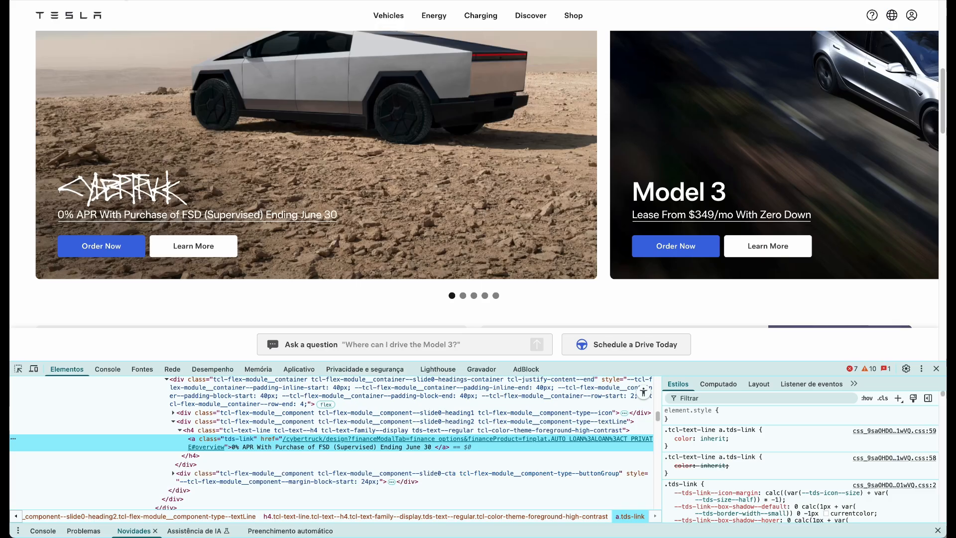
pyautogui.click(178, 192)
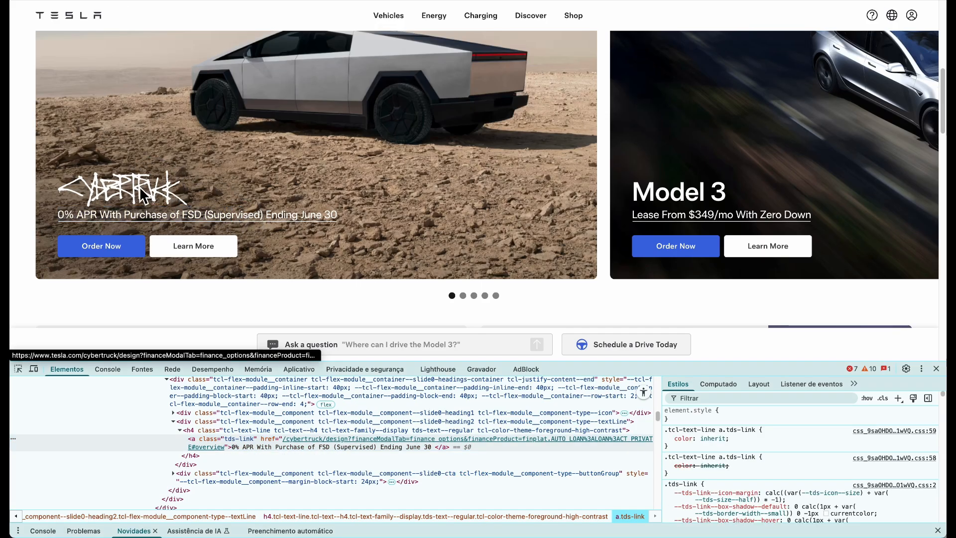
# Launch the Imageye extension and scroll its image list to the 300×84 Cybertruck logo SVG
pyautogui.click(880, 1)
pyautogui.scroll(-4, 787, 149)
pyautogui.scroll(5, 779, 169)
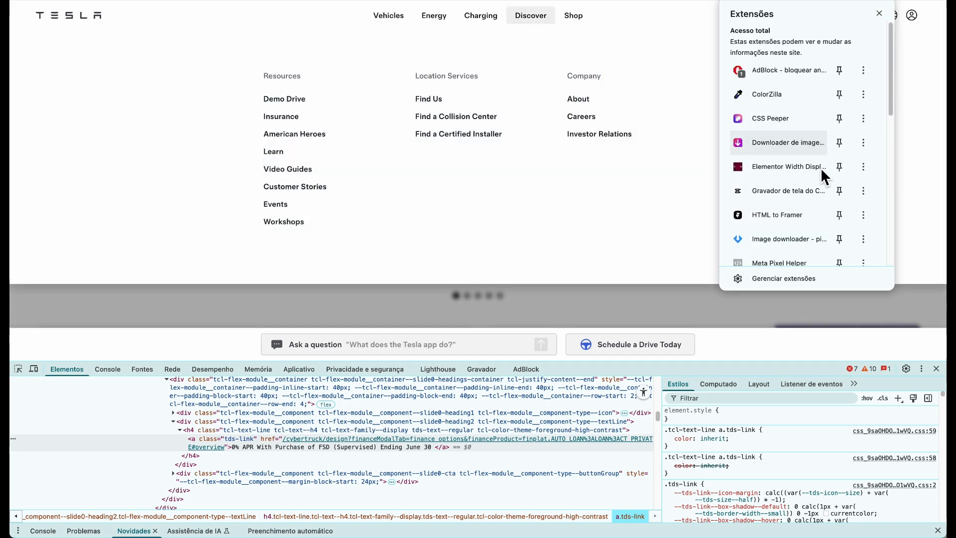
pyautogui.click(769, 146)
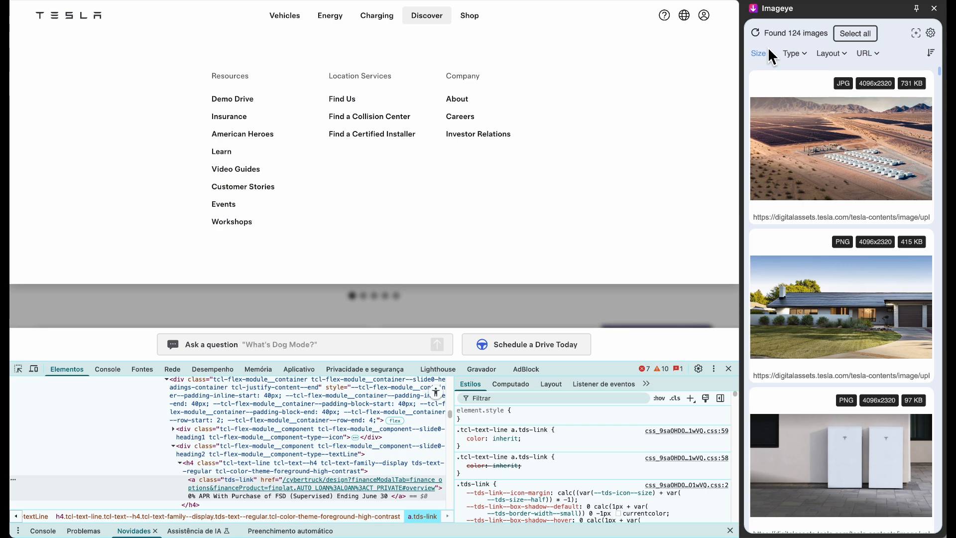
pyautogui.scroll(-15, 831, 187)
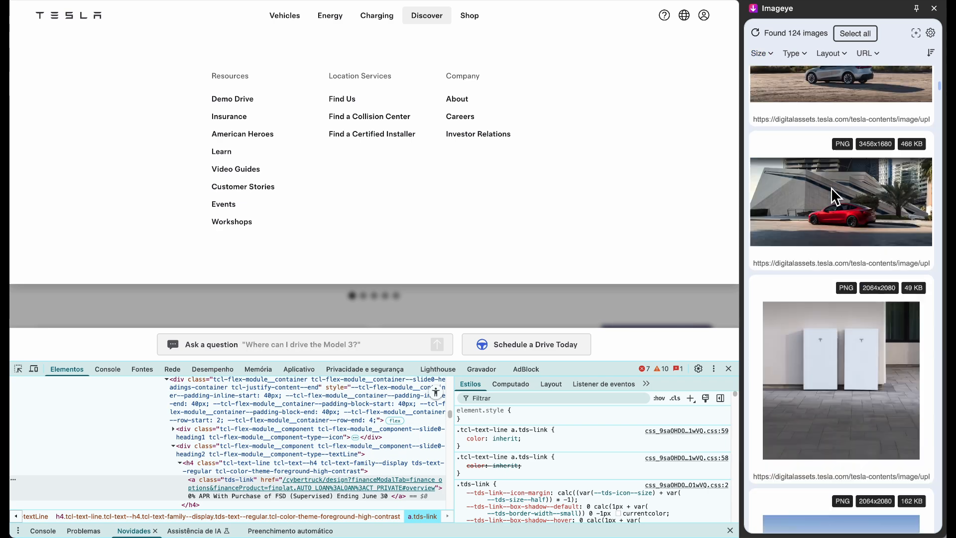
pyautogui.scroll(-10, 831, 197)
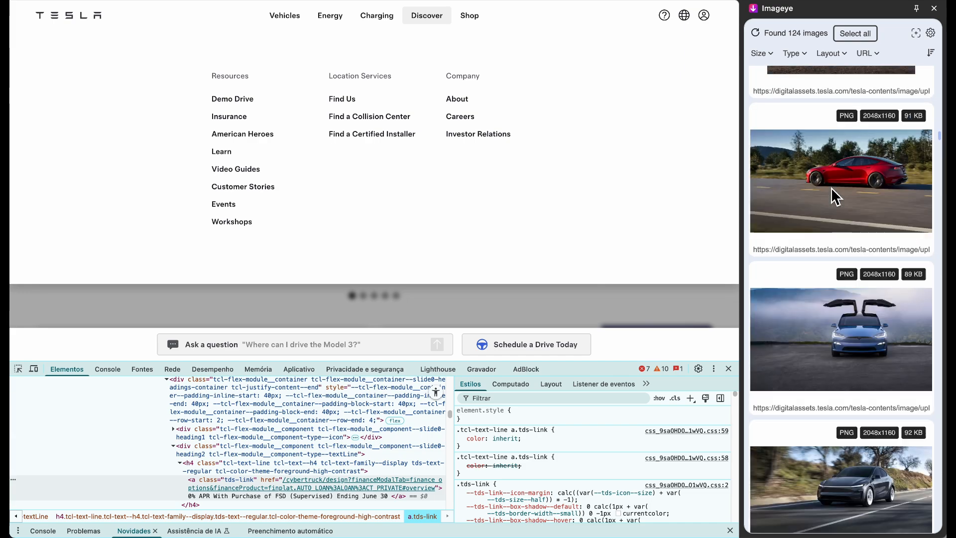
pyautogui.scroll(-10, 832, 190)
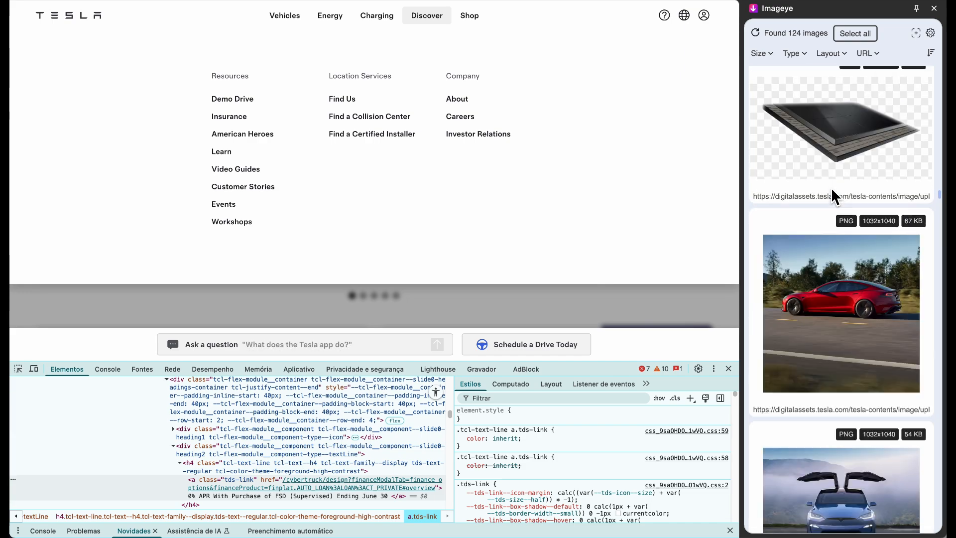
pyautogui.scroll(-10, 831, 197)
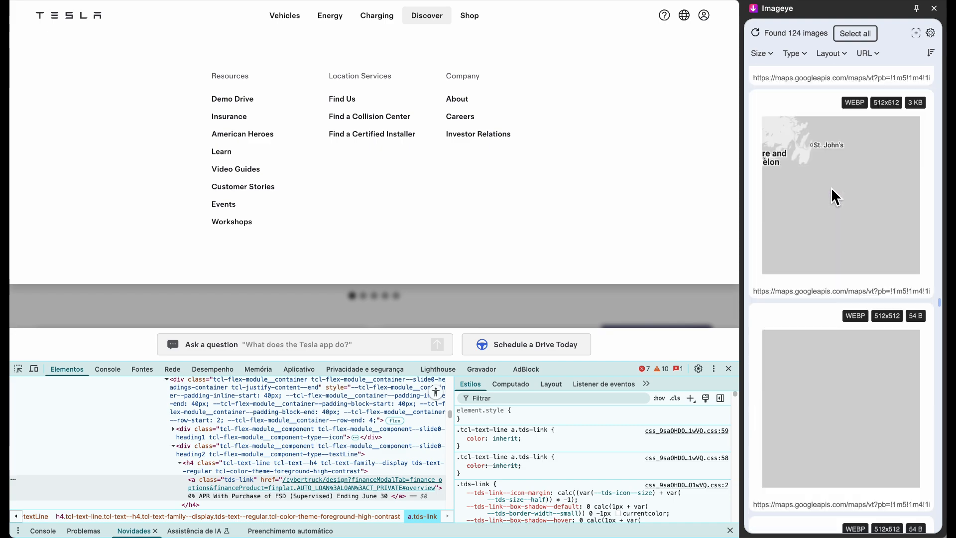
pyautogui.scroll(-10, 831, 197)
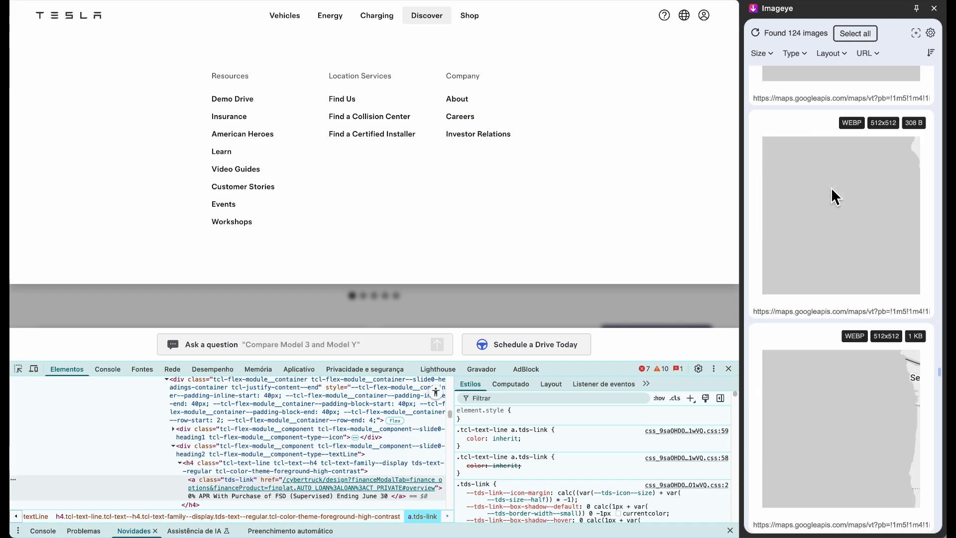
pyautogui.scroll(-10, 831, 192)
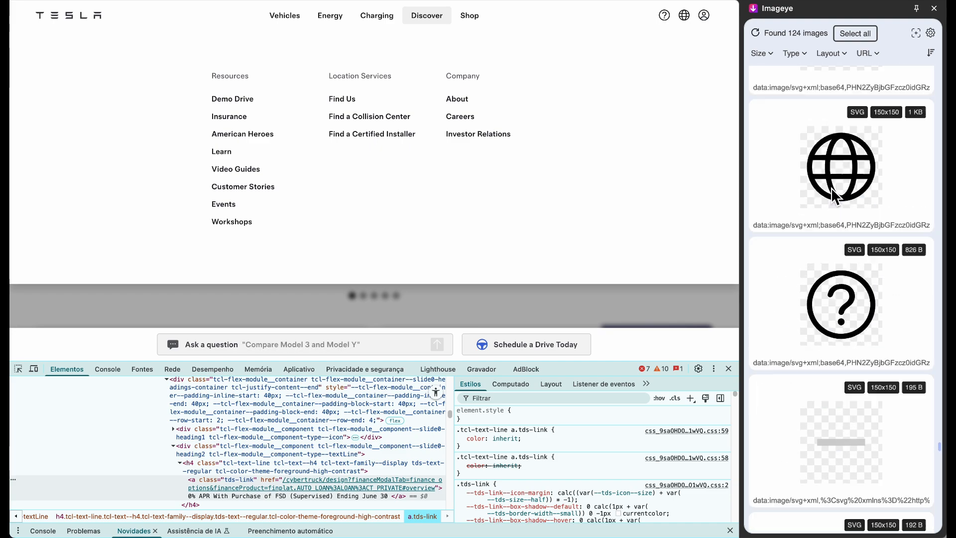
pyautogui.scroll(-5, 831, 191)
pyautogui.scroll(8, 831, 190)
# Save the Cybertruck logo SVG to tesla-site-images as 'logo cyber' instead of overwriting download.svg
pyautogui.click(799, 243)
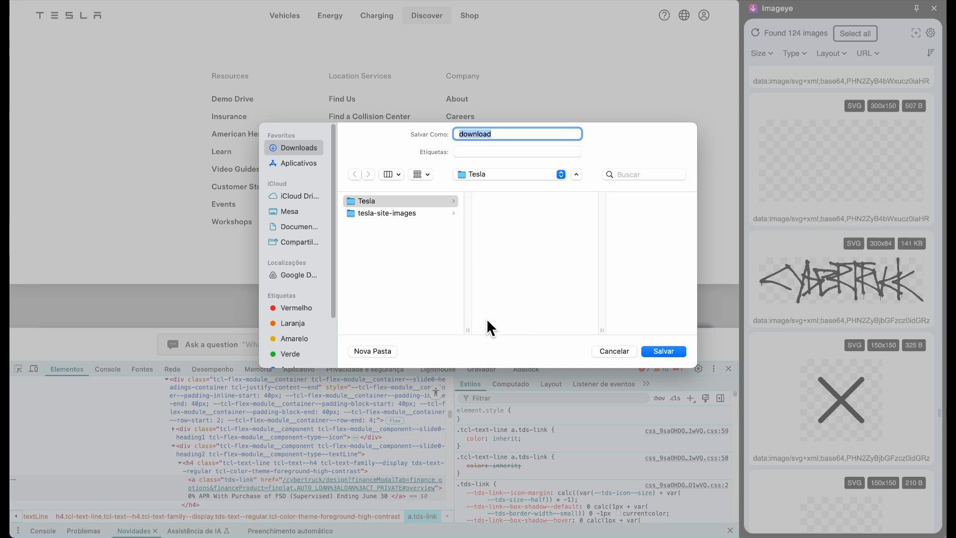
pyautogui.click(382, 215)
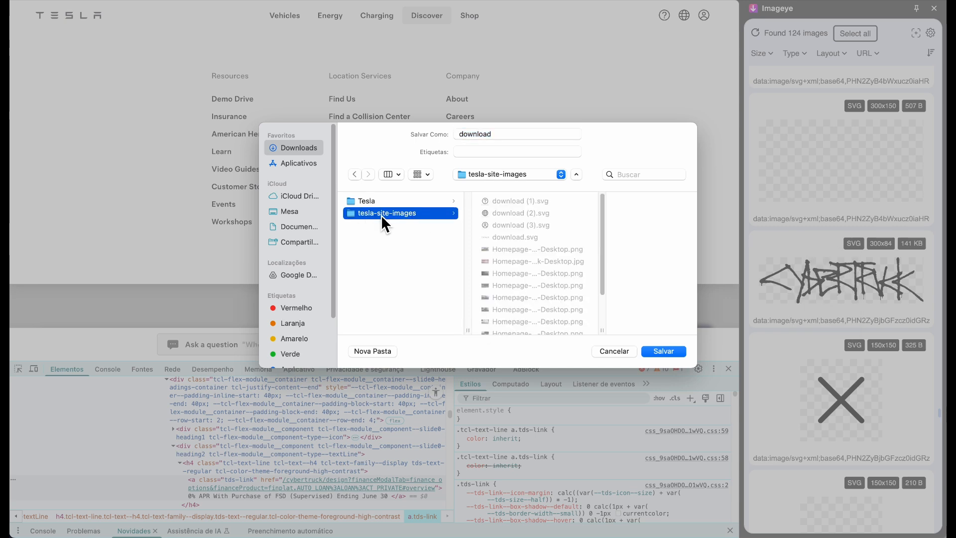
pyautogui.click(670, 353)
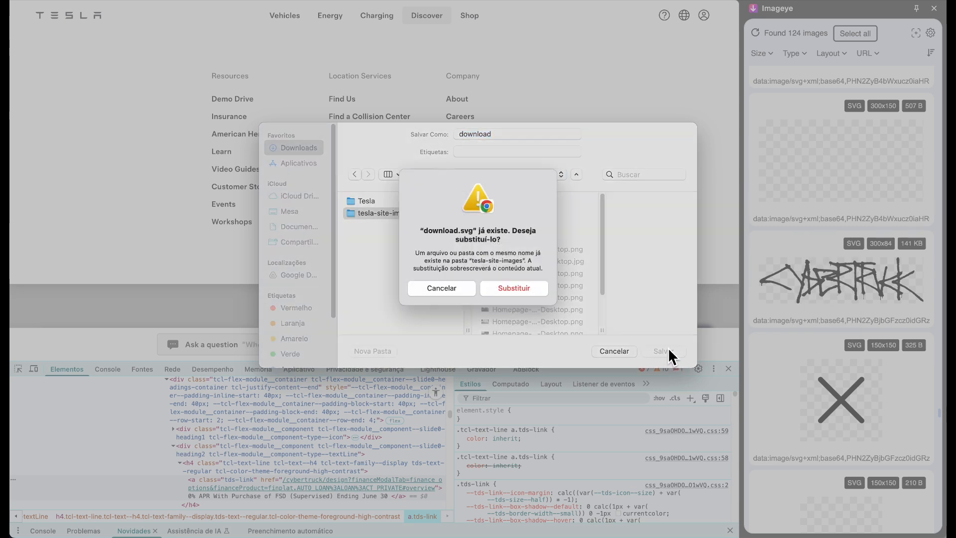
pyautogui.click(444, 296)
pyautogui.click(493, 136)
pyautogui.press('super+a')
pyautogui.write('lo')
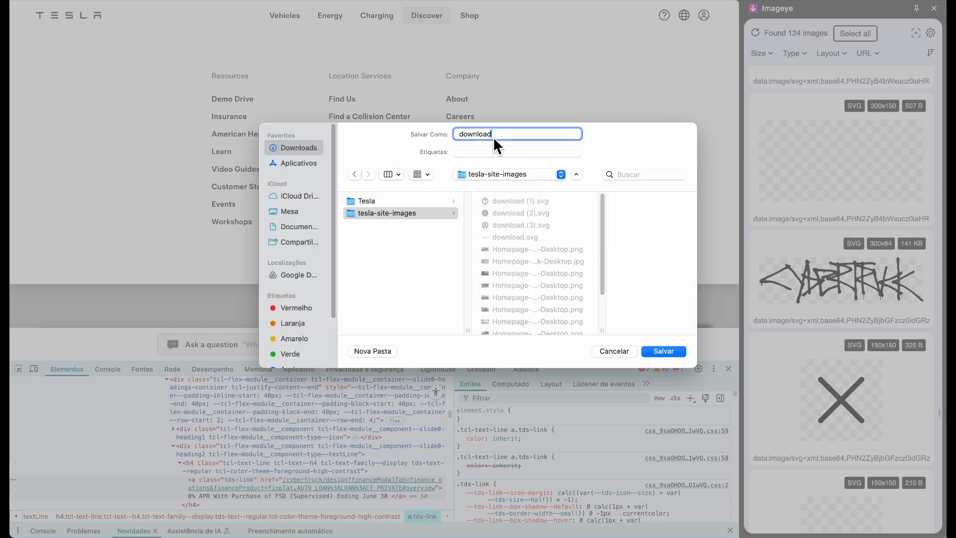
pyautogui.write('go cyber')
pyautogui.press('Return')
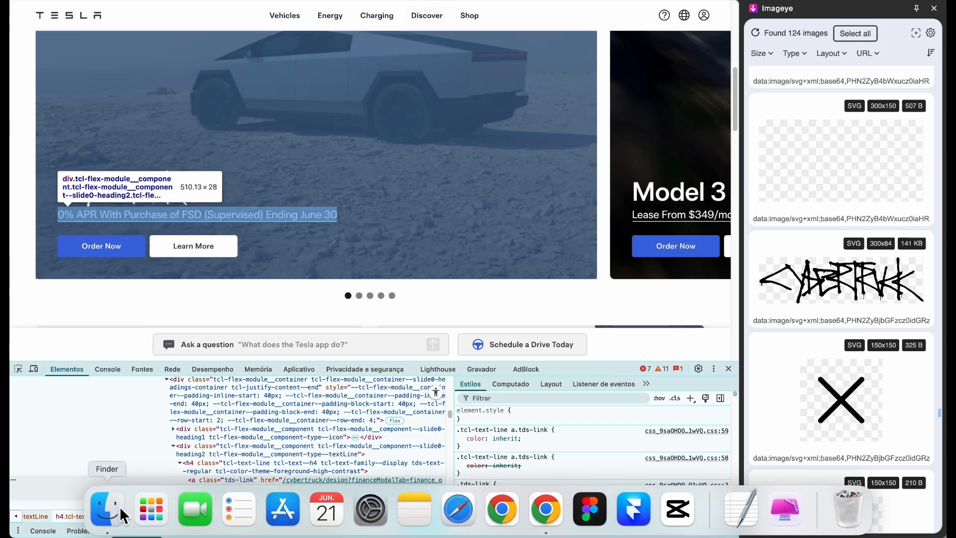
# Bring the saved logo cuber.svg from the images folder into the Framer project
pyautogui.click(107, 505)
pyautogui.scroll(-1, 567, 127)
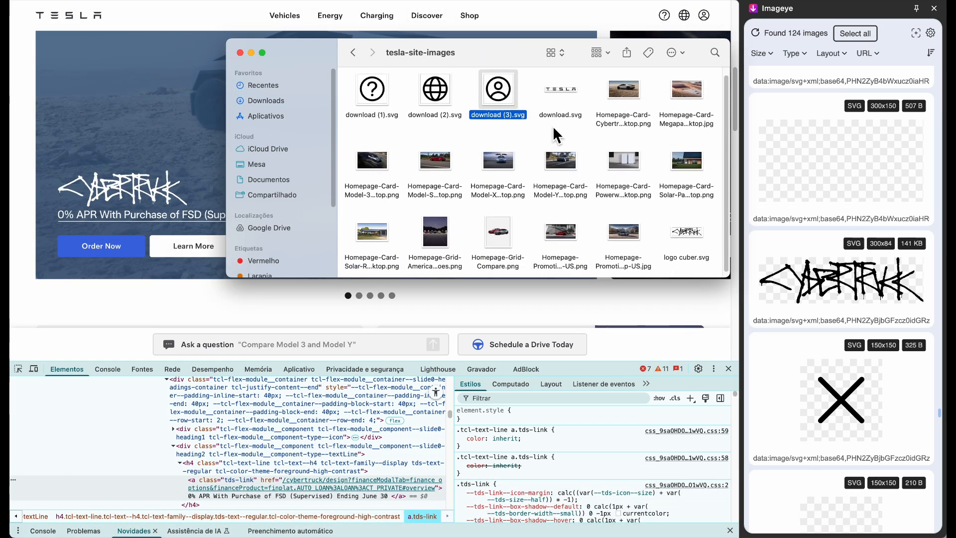
pyautogui.click(694, 238)
pyautogui.moveTo(577, 535)
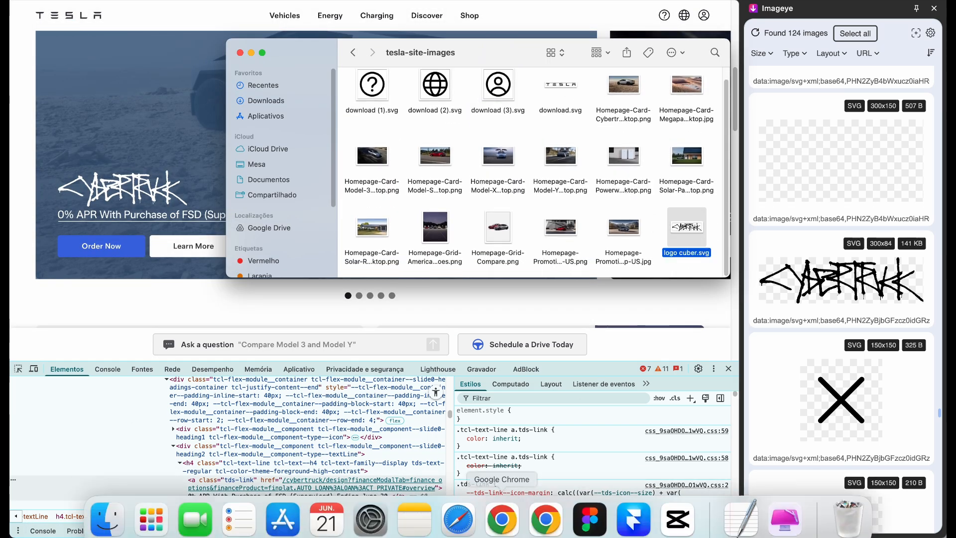
pyautogui.click(634, 509)
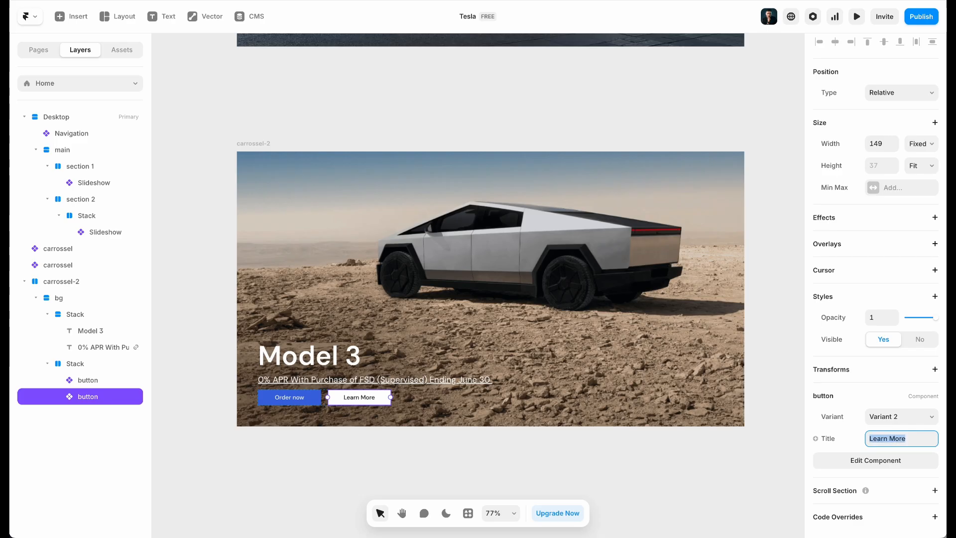
# Shrink the Cybertruck logo to 280×79 and move it above the Model 3 heading
pyautogui.click(438, 359)
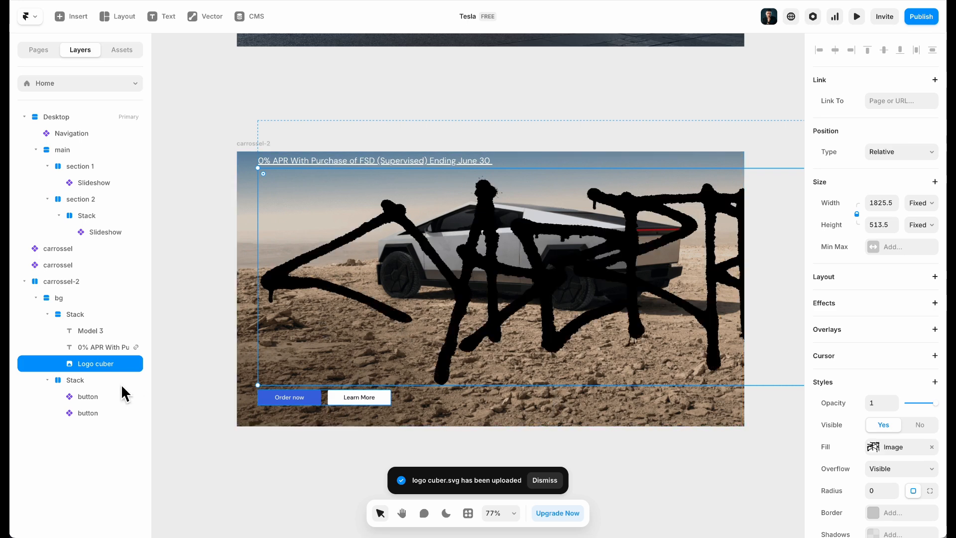
pyautogui.moveTo(263, 172); pyautogui.dragTo(310, 235)
pyautogui.doubleClick(483, 308)
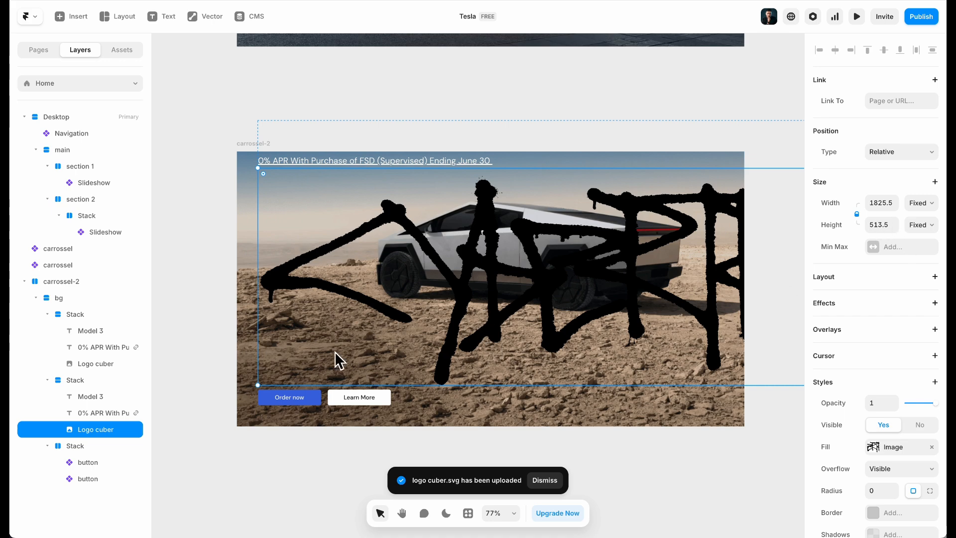
pyautogui.moveTo(258, 385); pyautogui.dragTo(588, 328)
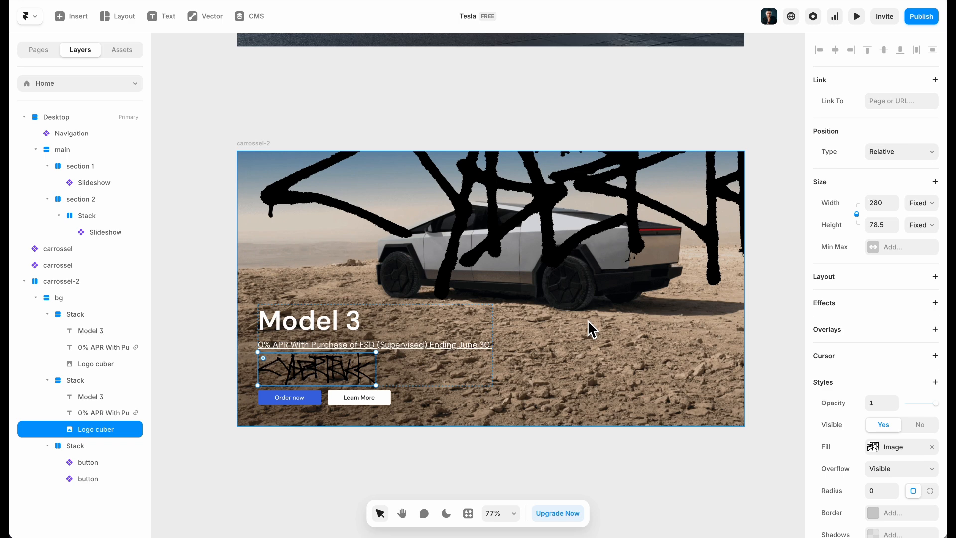
pyautogui.moveTo(331, 373); pyautogui.dragTo(333, 335)
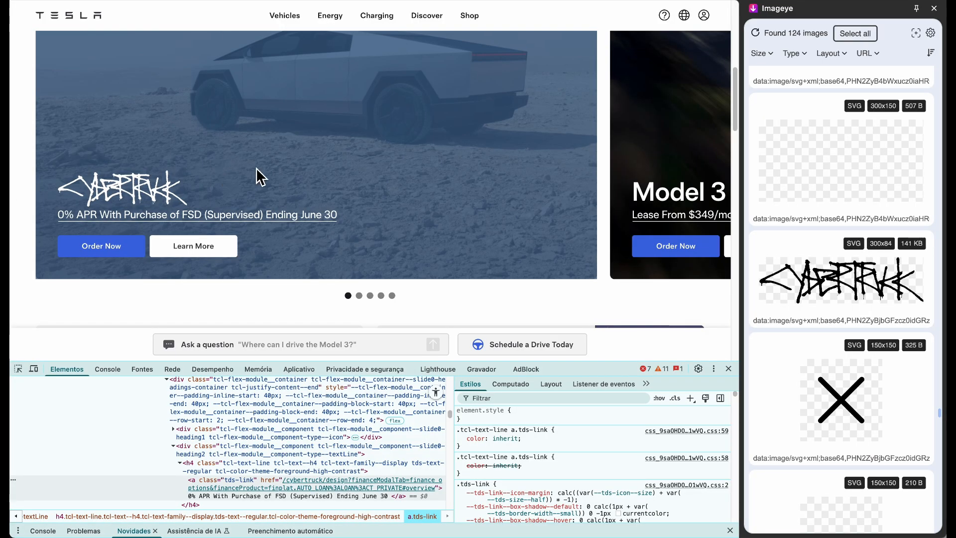
# Scroll up and down through Imageye's list of the Tesla page's images
pyautogui.scroll(4, 865, 276)
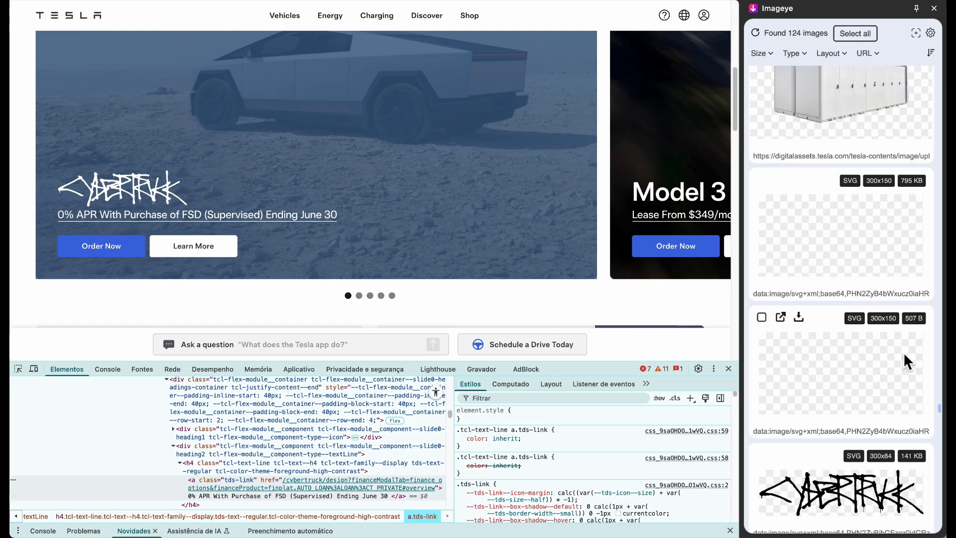
pyautogui.scroll(4, 903, 352)
pyautogui.scroll(-5, 903, 351)
pyautogui.scroll(-15, 882, 293)
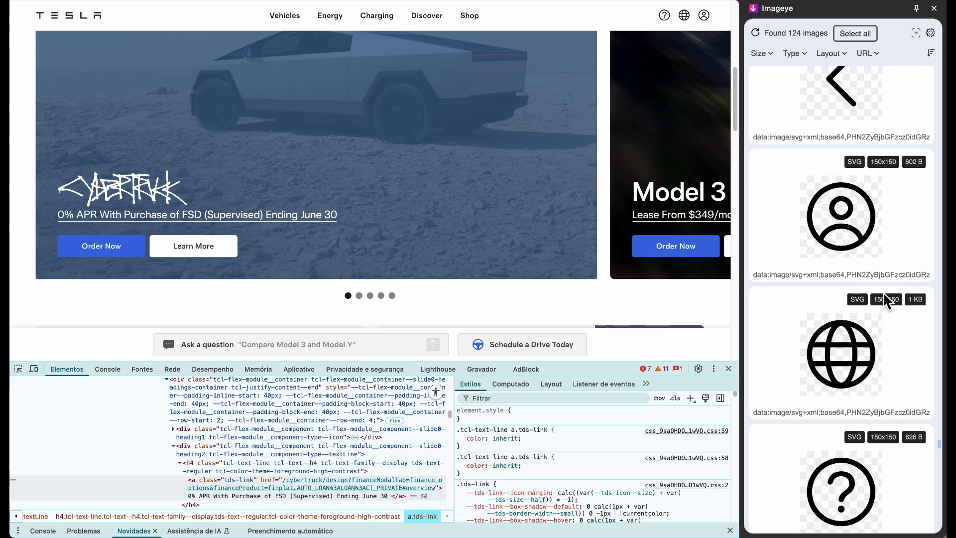
pyautogui.scroll(-10, 882, 293)
pyautogui.scroll(-15, 882, 296)
pyautogui.scroll(-5, 882, 296)
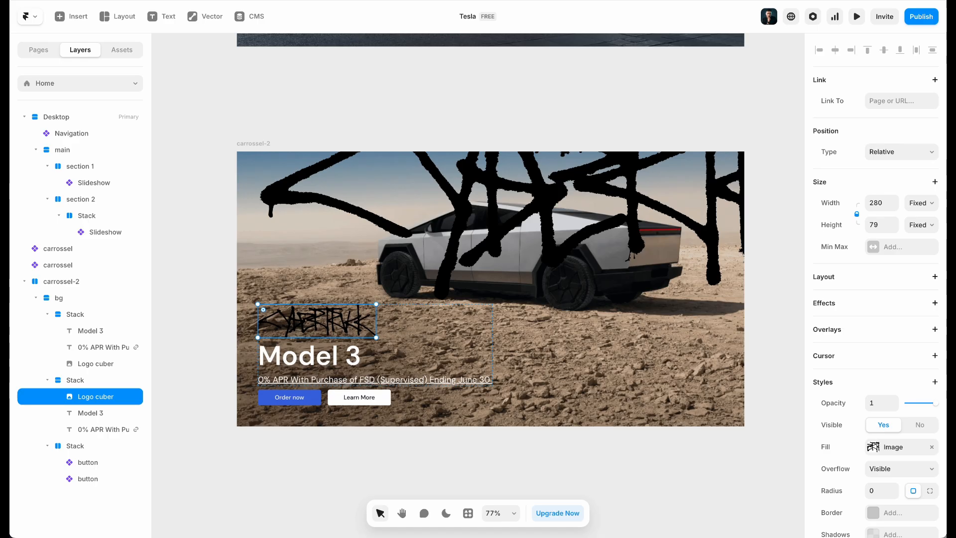
# Try filters on the logo: Grayscale at 100%, then Saturate lowered to 31%
pyautogui.click(884, 448)
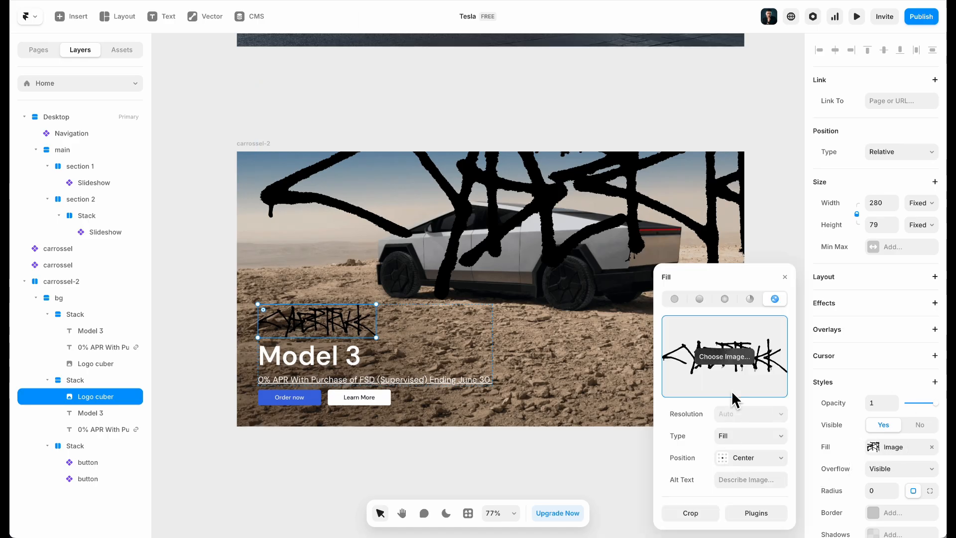
pyautogui.scroll(-3, 860, 420)
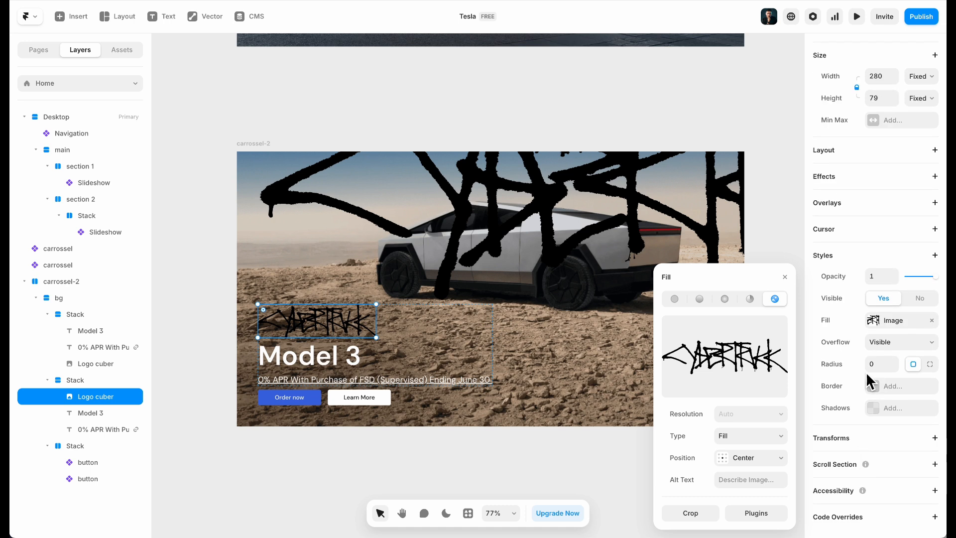
pyautogui.click(876, 257)
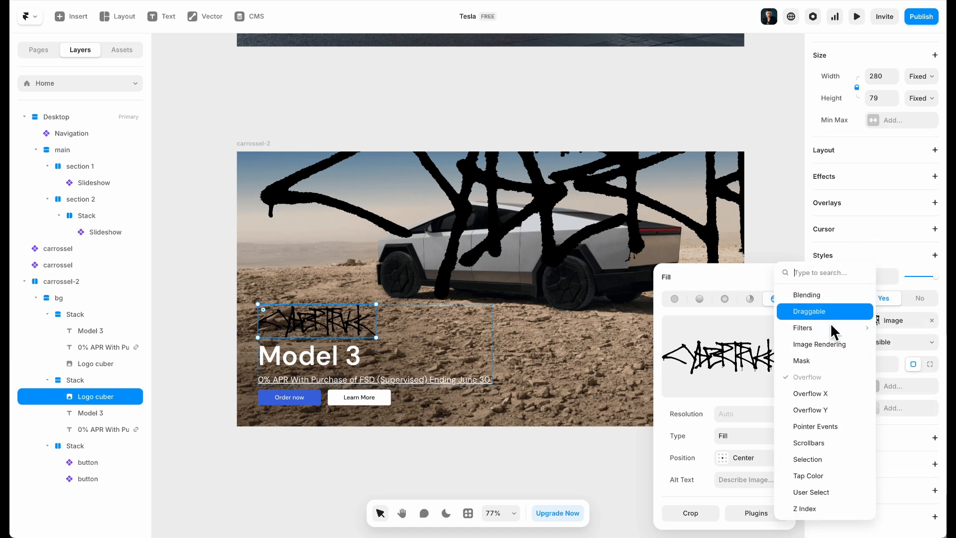
pyautogui.moveTo(838, 331)
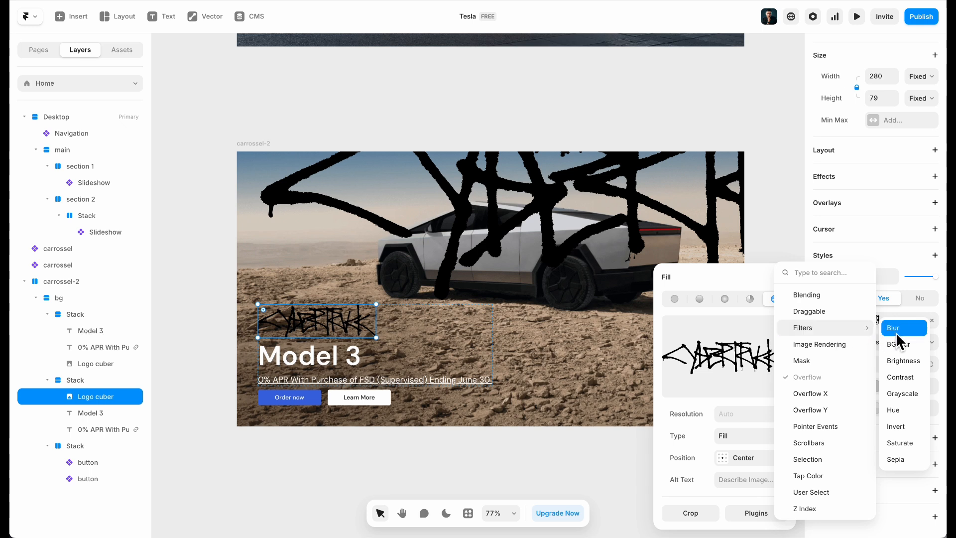
pyautogui.click(904, 393)
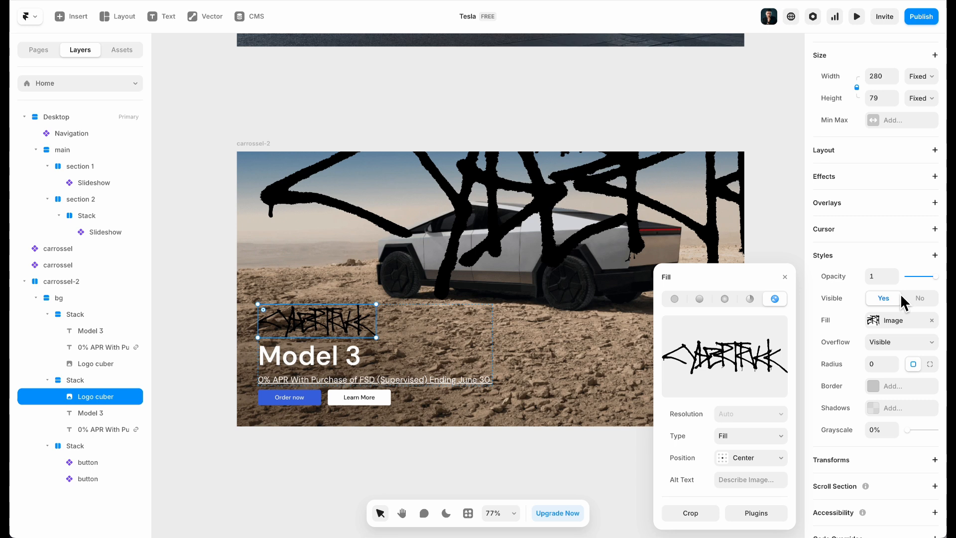
pyautogui.moveTo(911, 430); pyautogui.dragTo(934, 431)
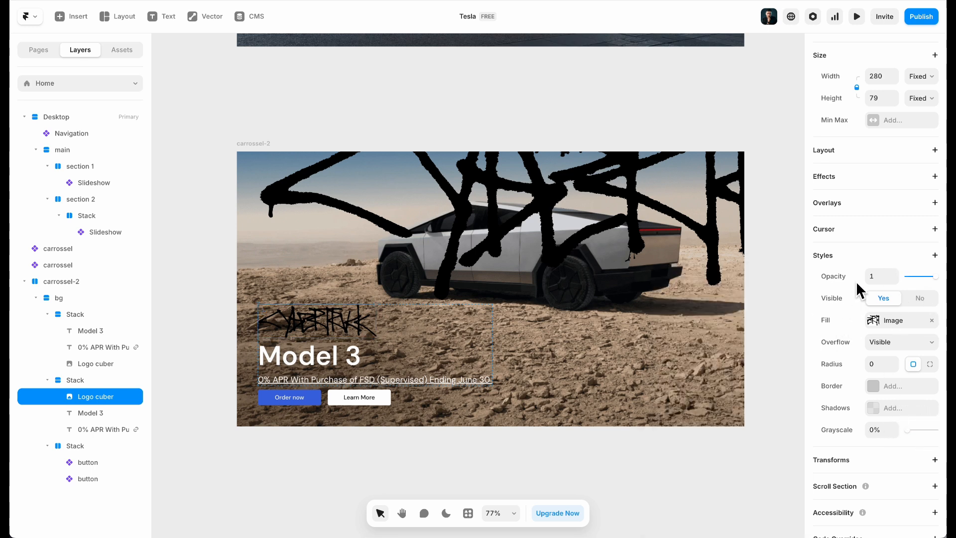
pyautogui.click(861, 255)
pyautogui.moveTo(835, 322)
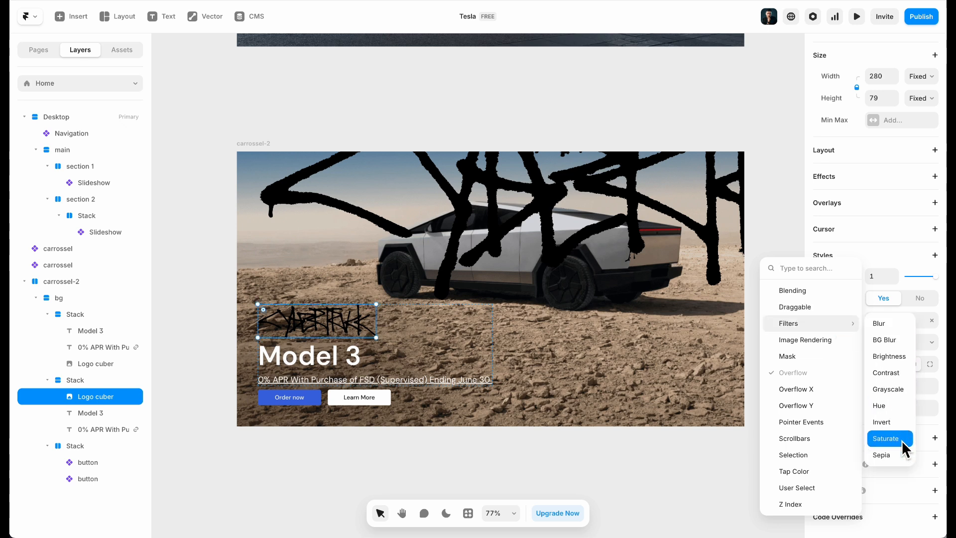
pyautogui.click(886, 438)
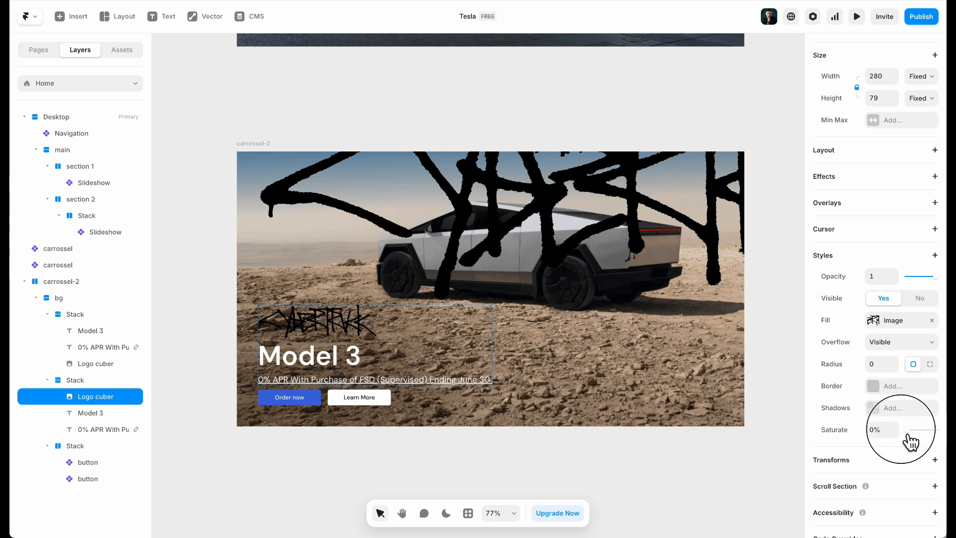
pyautogui.moveTo(930, 431); pyautogui.dragTo(911, 429)
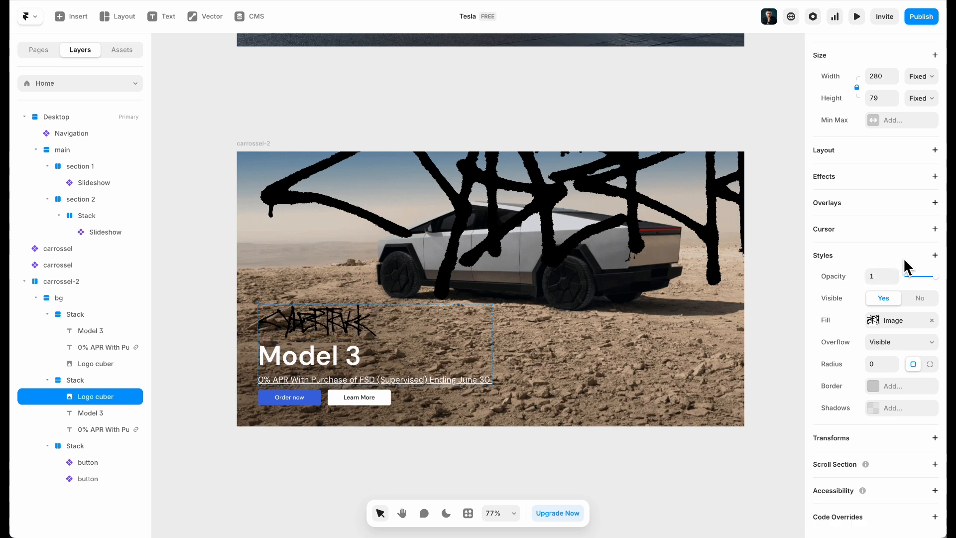
# Add a 100% Invert filter so the Cybertruck logo turns white
pyautogui.click(934, 255)
pyautogui.moveTo(858, 328)
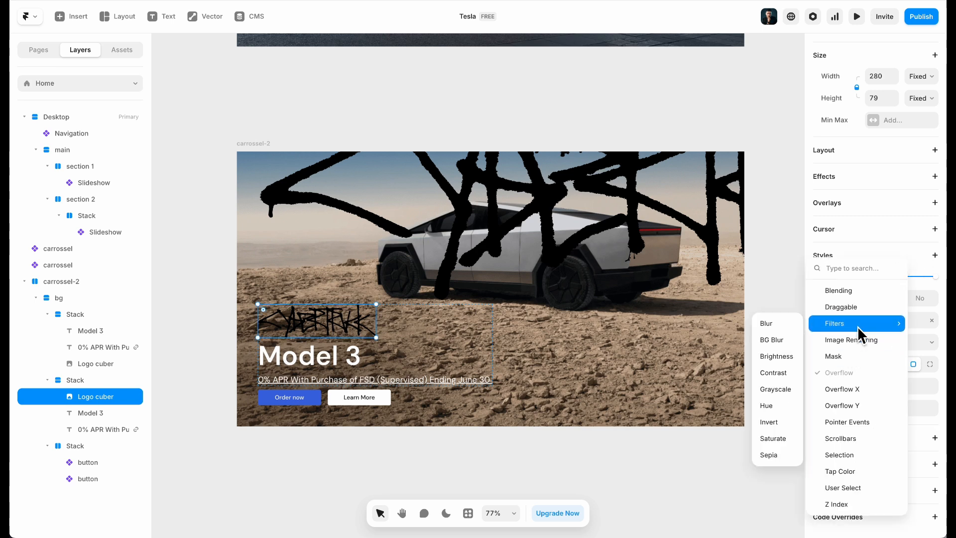
pyautogui.click(776, 421)
pyautogui.moveTo(916, 431); pyautogui.dragTo(938, 429)
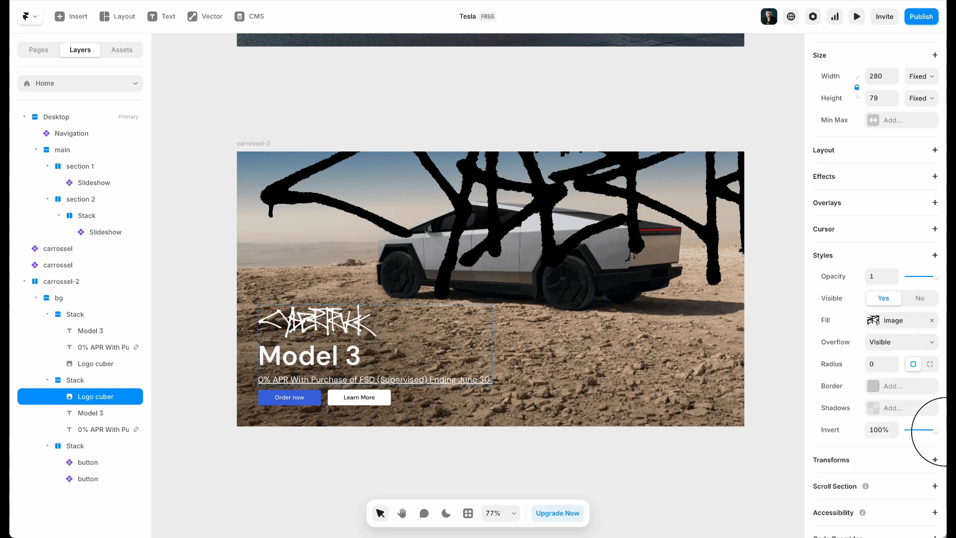
# Reselect the logo and review the filter list without adding another filter
pyautogui.click(311, 360)
pyautogui.click(316, 326)
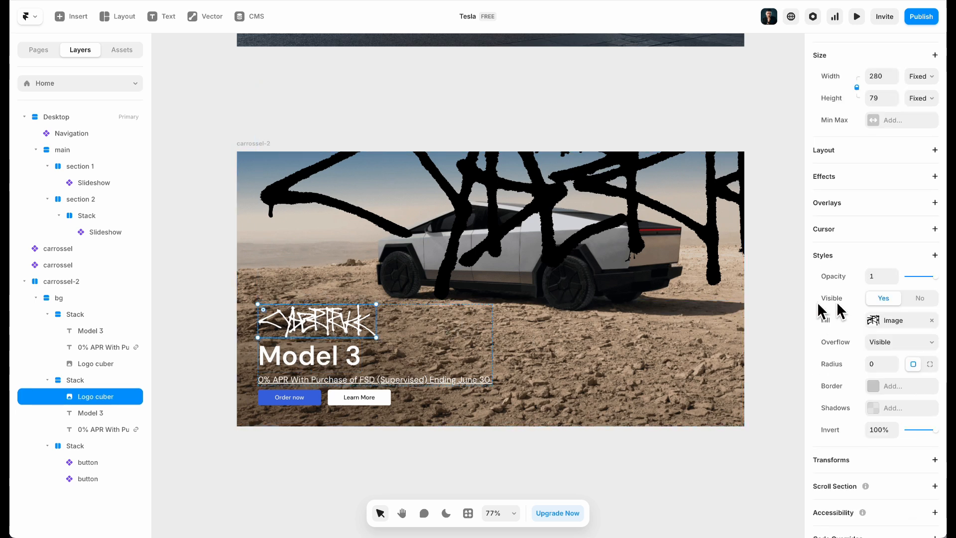
pyautogui.click(907, 259)
pyautogui.moveTo(832, 319)
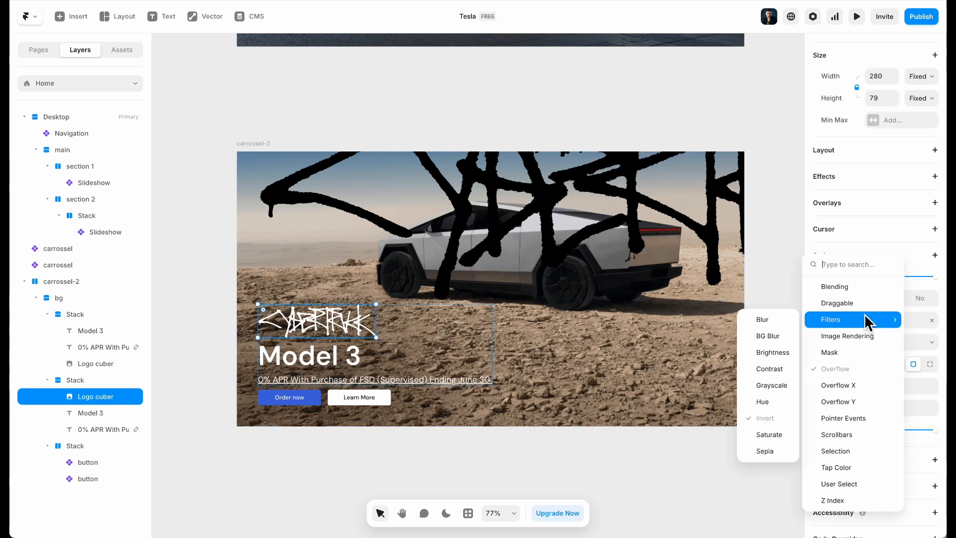
pyautogui.click(476, 438)
pyautogui.click(331, 363)
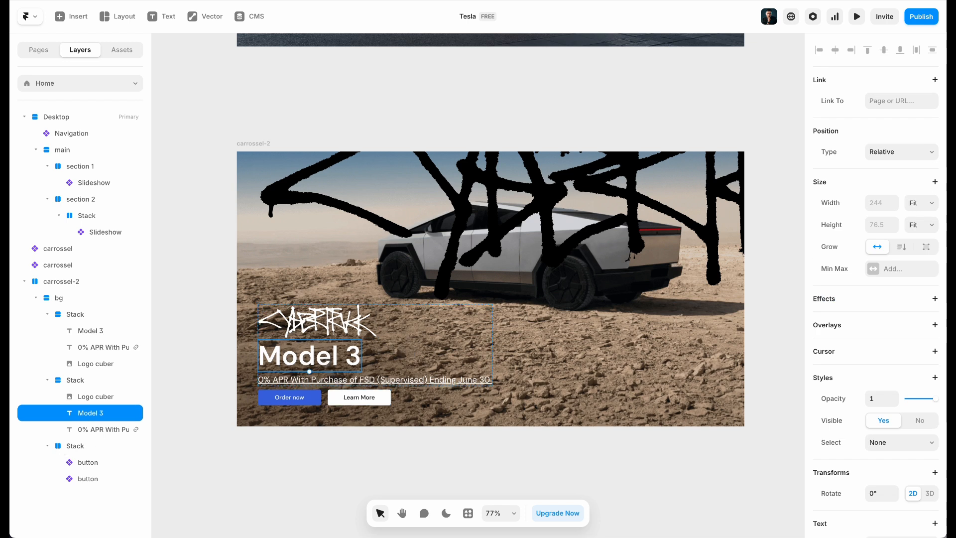
# Hide the Model 3 heading after checking the Tesla site, then undo the change
pyautogui.scroll(-1, 857, 298)
pyautogui.click(266, 1)
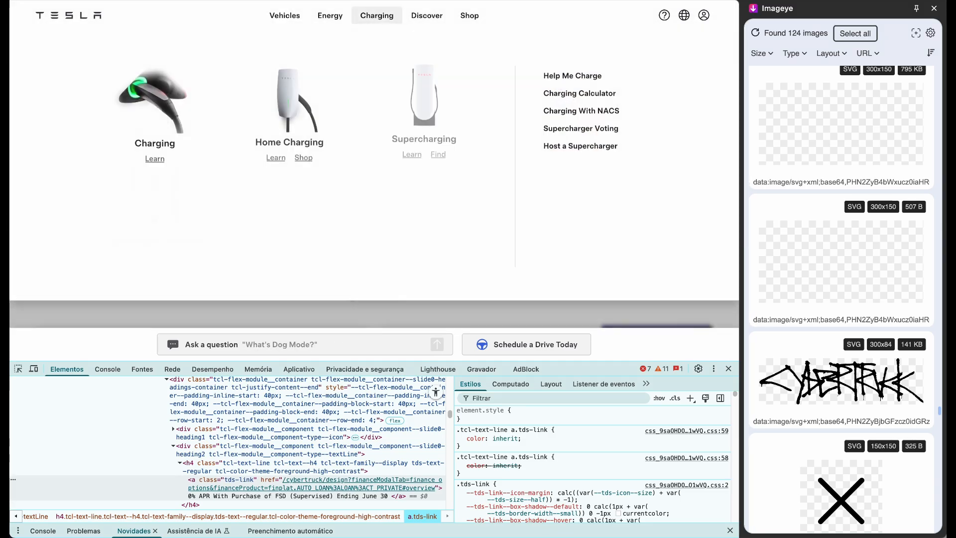
pyautogui.click(366, 1)
pyautogui.click(932, 405)
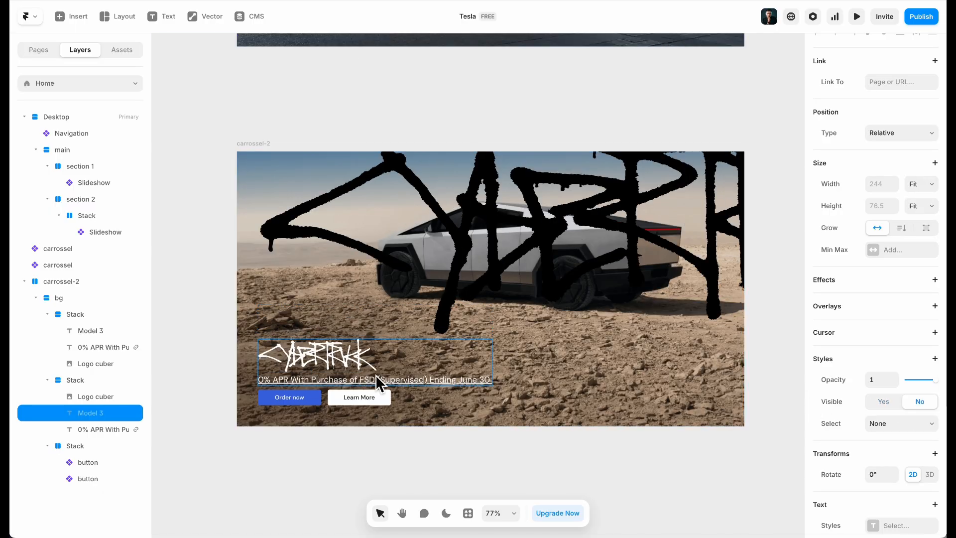
pyautogui.click(497, 243)
pyautogui.hotkey('ctrl', 'z')
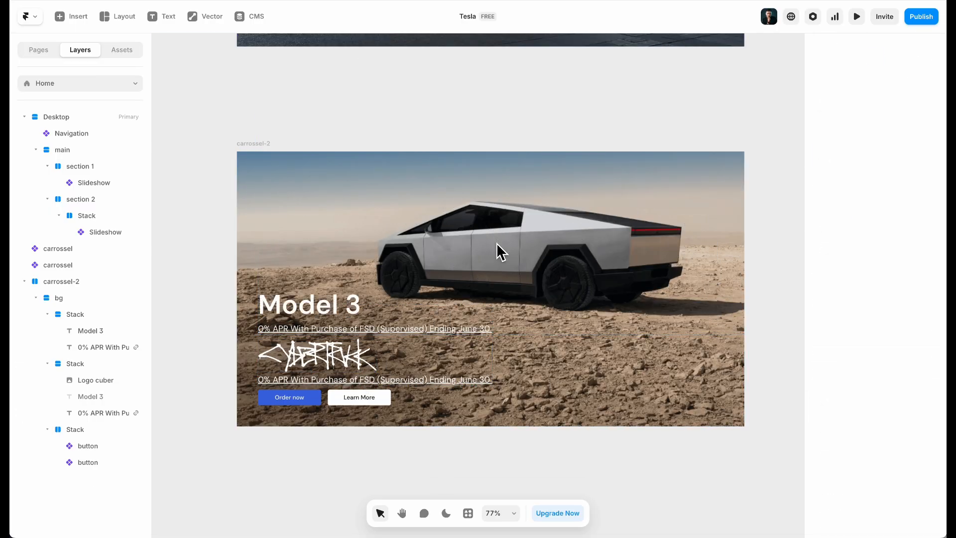
# Delete the duplicate stack holding the Model 3 heading and APR line
pyautogui.click(361, 352)
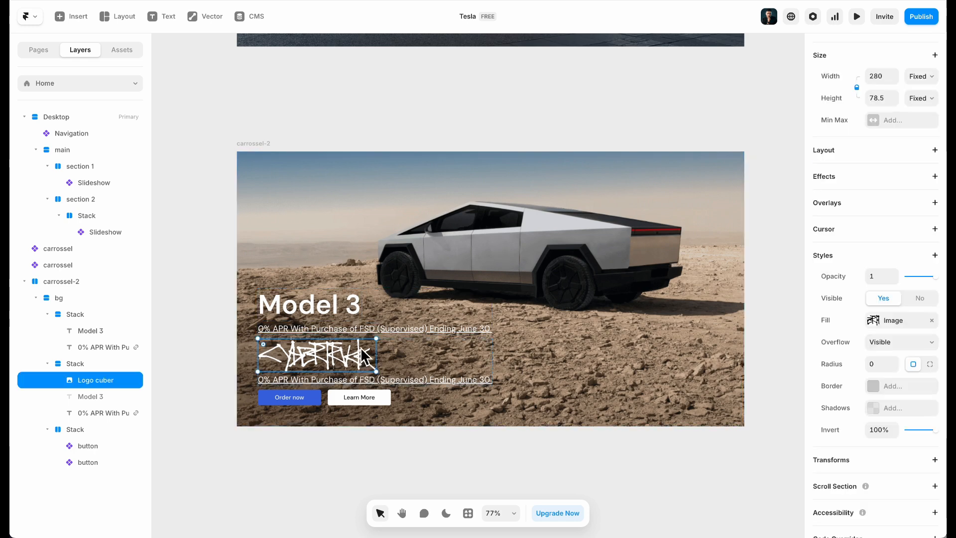
pyautogui.click(374, 327)
pyautogui.click(398, 314)
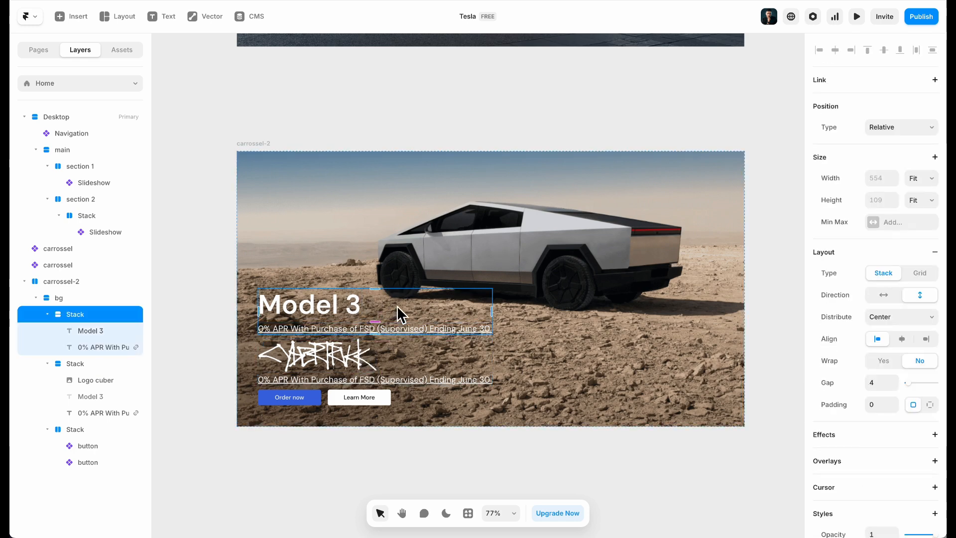
pyautogui.press('Delete')
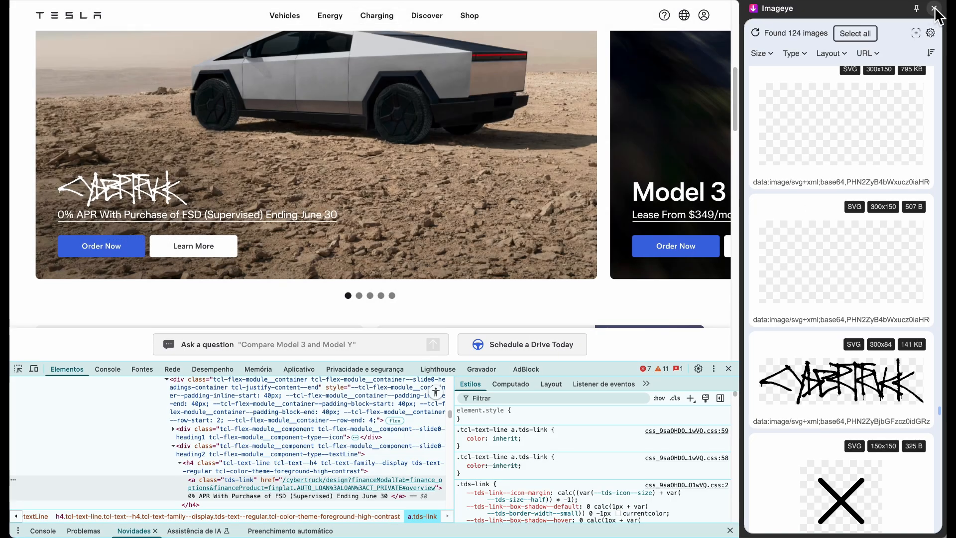
pyautogui.click(934, 8)
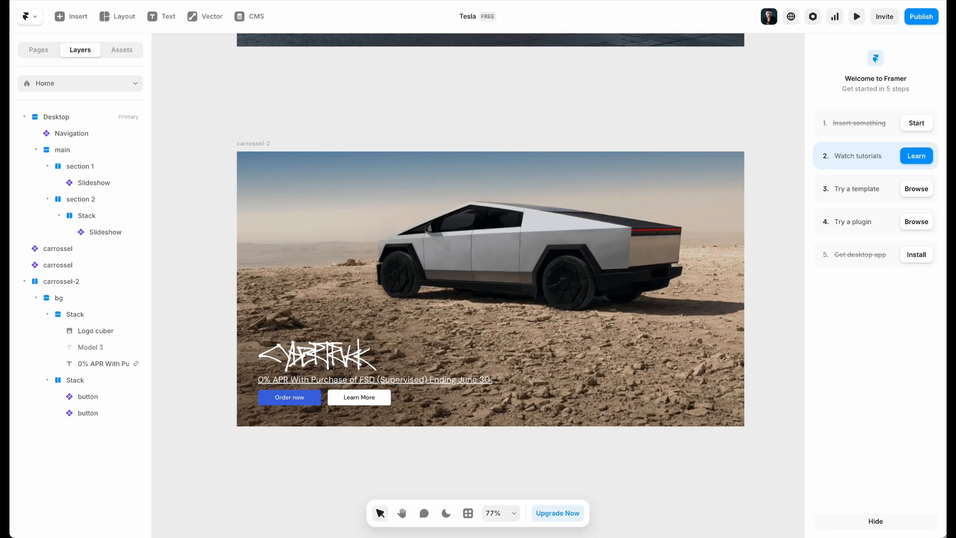
# Set the logo stack's gap to 16 and the card and bg gaps to 32
pyautogui.click(413, 368)
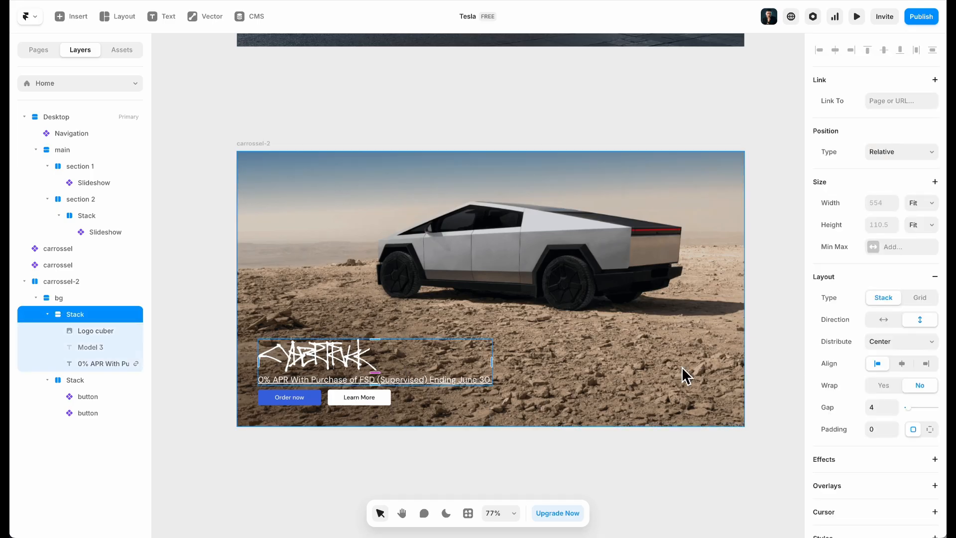
pyautogui.write('1')
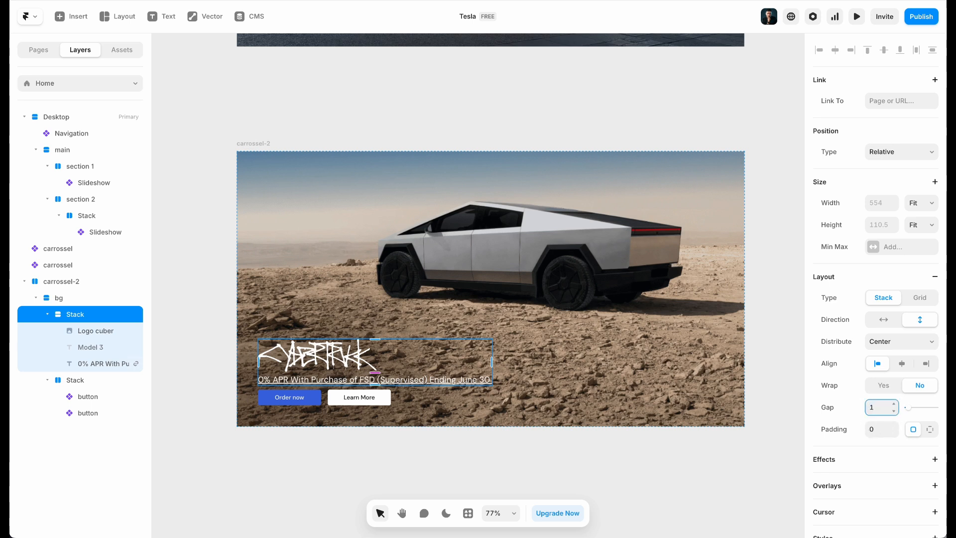
pyautogui.write('6')
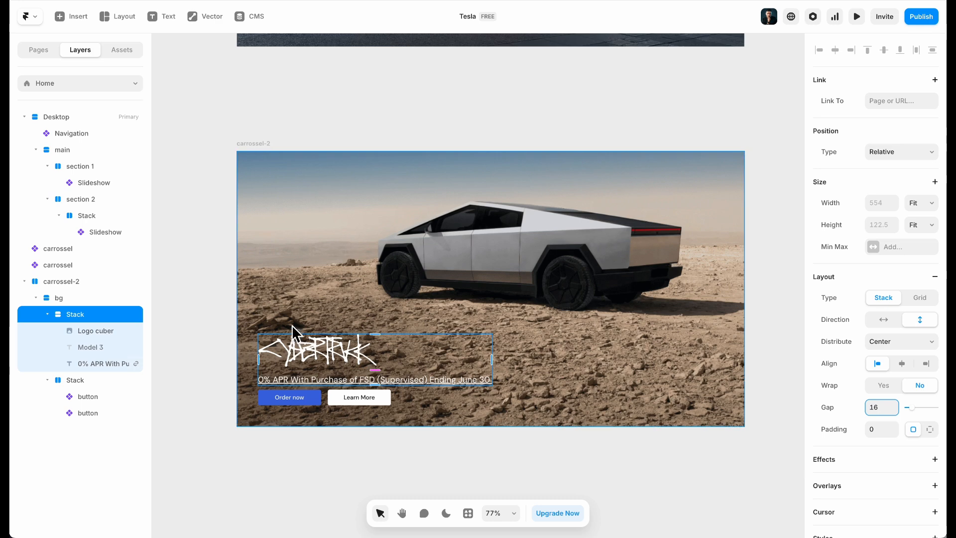
pyautogui.click(376, 402)
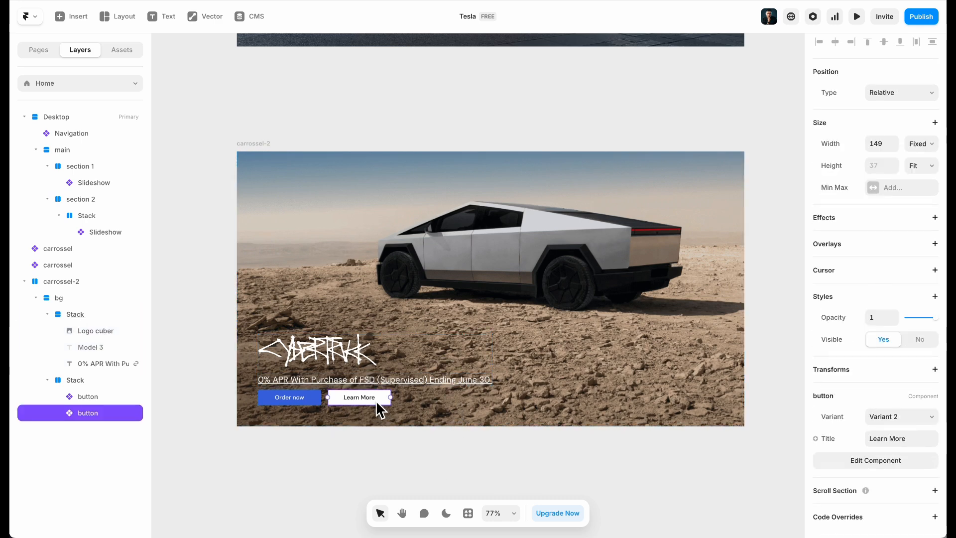
pyautogui.click(240, 148)
pyautogui.write('32')
pyautogui.press('Return')
pyautogui.click(551, 261)
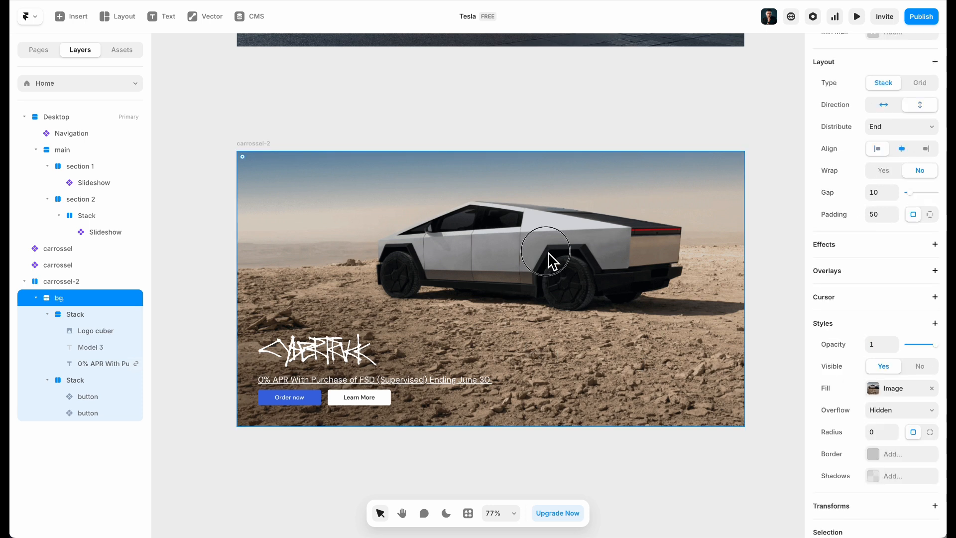
pyautogui.write('32')
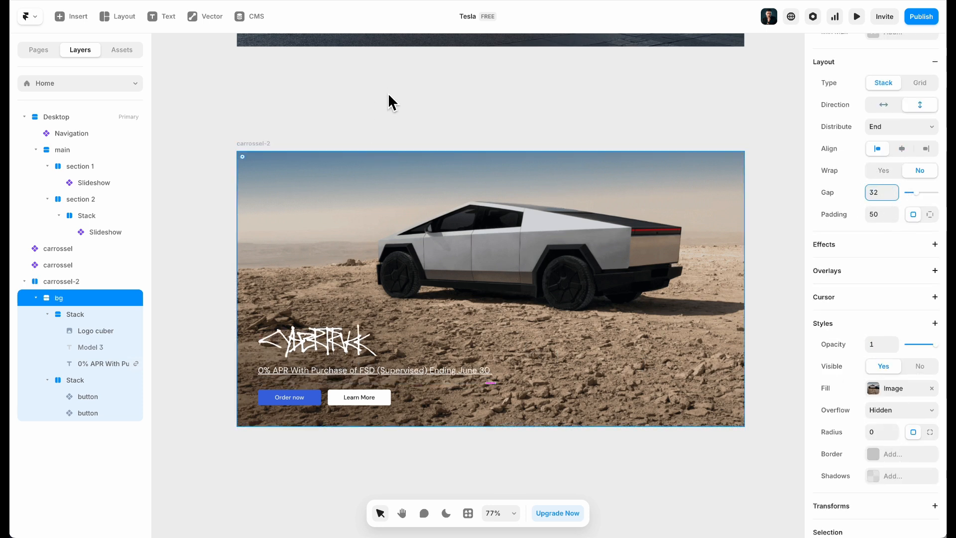
# Select the carrossel-2 frame and inspect the Tesla Cybertruck image's size for reference
pyautogui.click(389, 93)
pyautogui.scroll(-5, 380, 78)
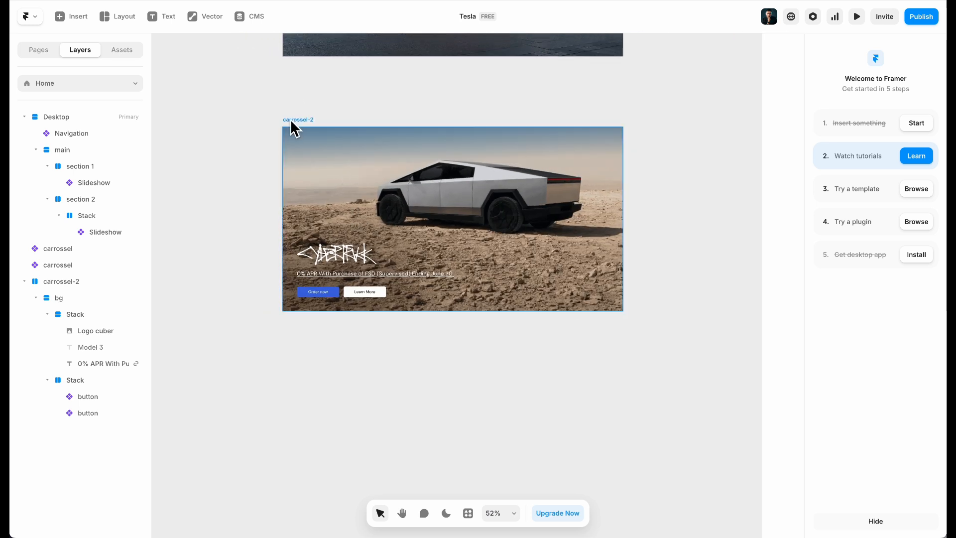
pyautogui.click(291, 128)
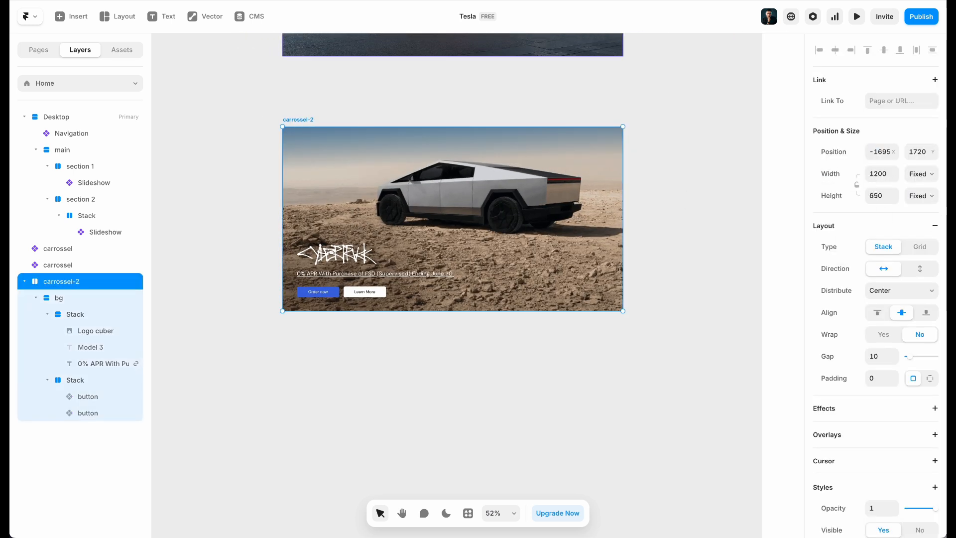
pyautogui.hotkey('ctrl', 'Tab')
pyautogui.click(19, 368)
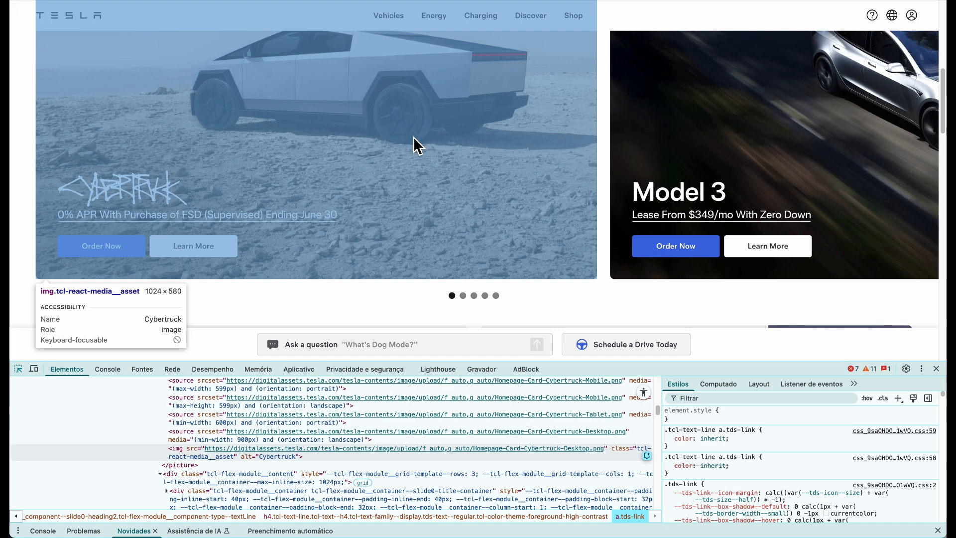
pyautogui.click(413, 137)
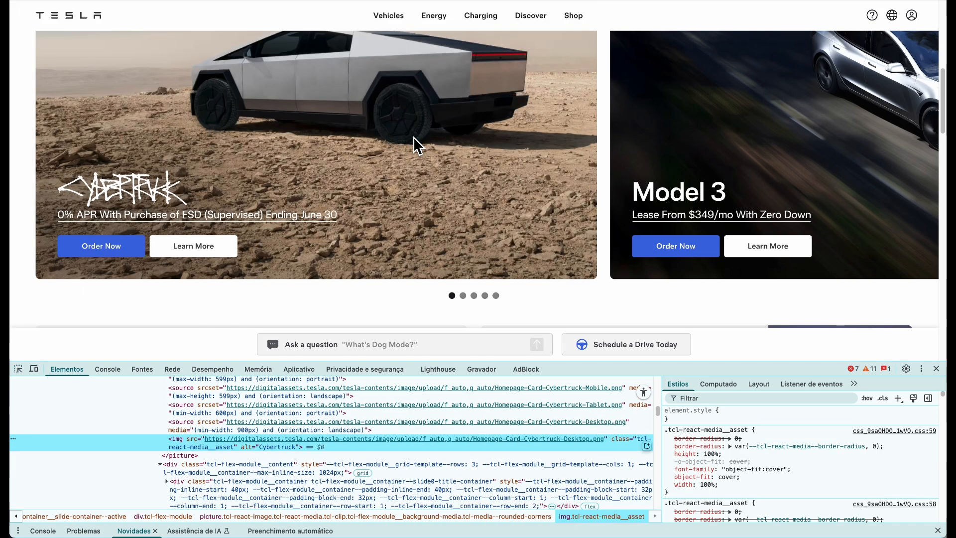
pyautogui.click(18, 369)
pyautogui.click(240, 13)
pyautogui.hotkey('ctrl', 'Tab')
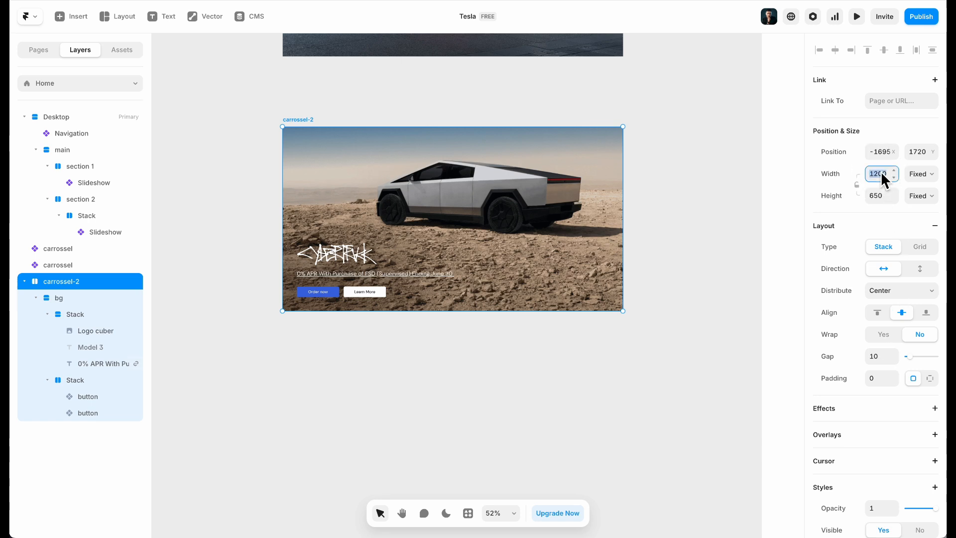
# Set the carrossel-2 card width to 1020
pyautogui.press('Return')
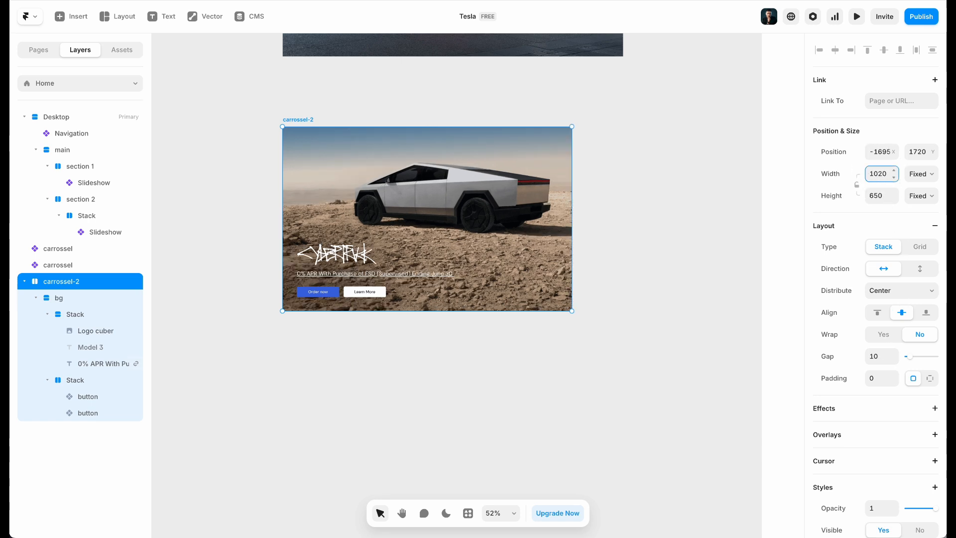
pyautogui.click(503, 375)
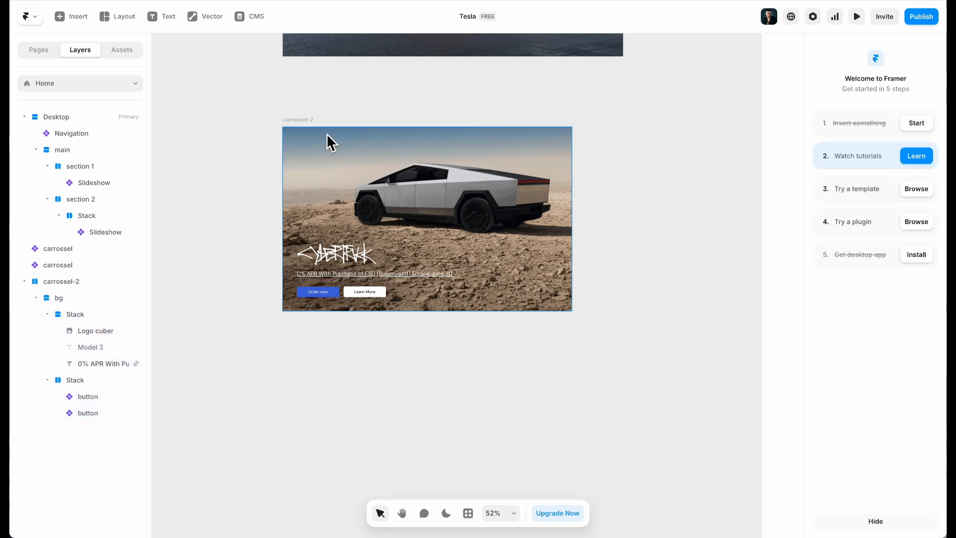
pyautogui.click(303, 123)
# Make carrossel-2 a component and add a second variant
pyautogui.rightClick(313, 126)
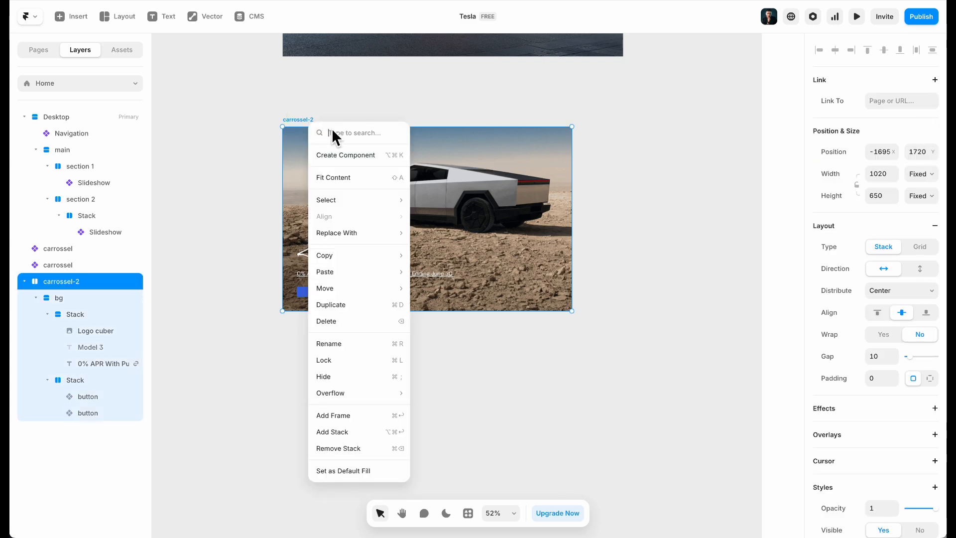
pyautogui.click(356, 155)
pyautogui.click(533, 302)
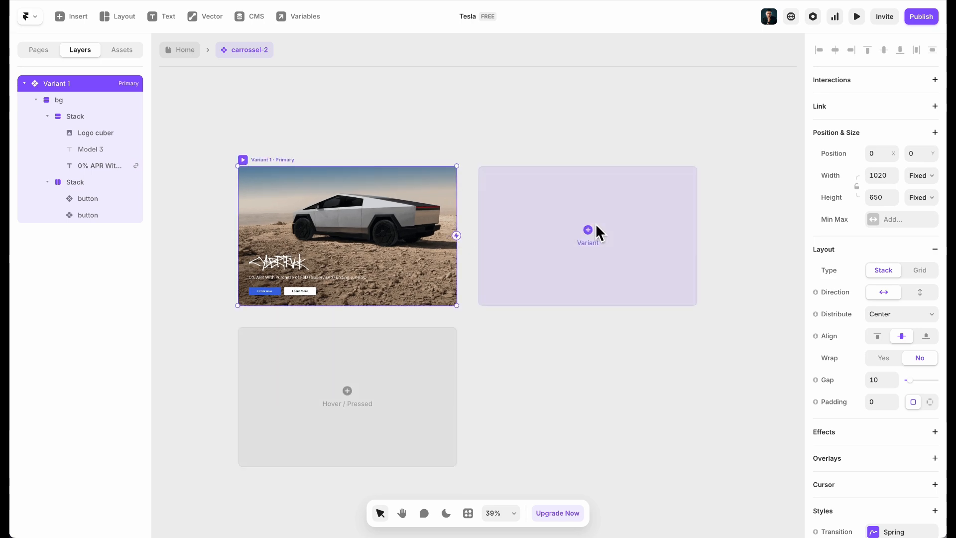
pyautogui.click(595, 225)
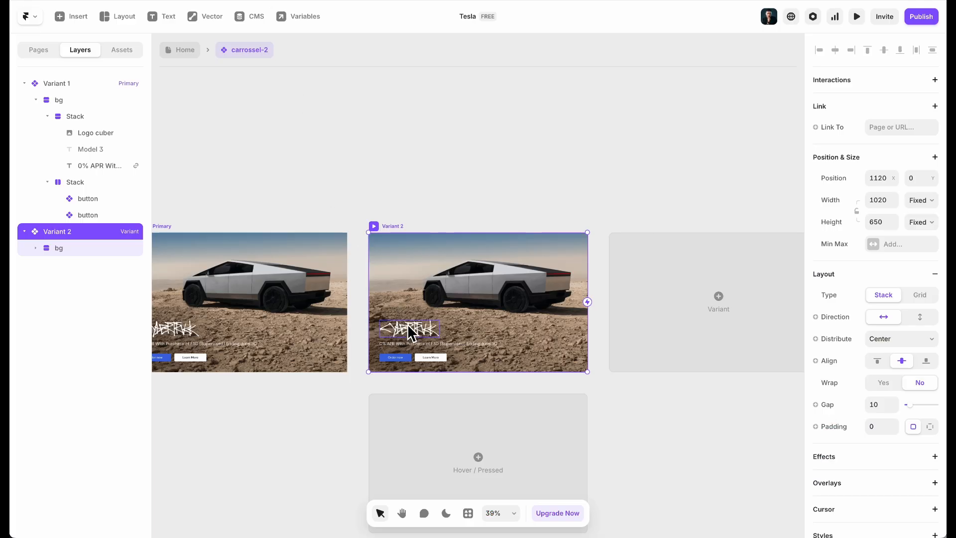
# In Variant 2, hide the Cybertruck logo and show the Model 3 heading
pyautogui.click(408, 325)
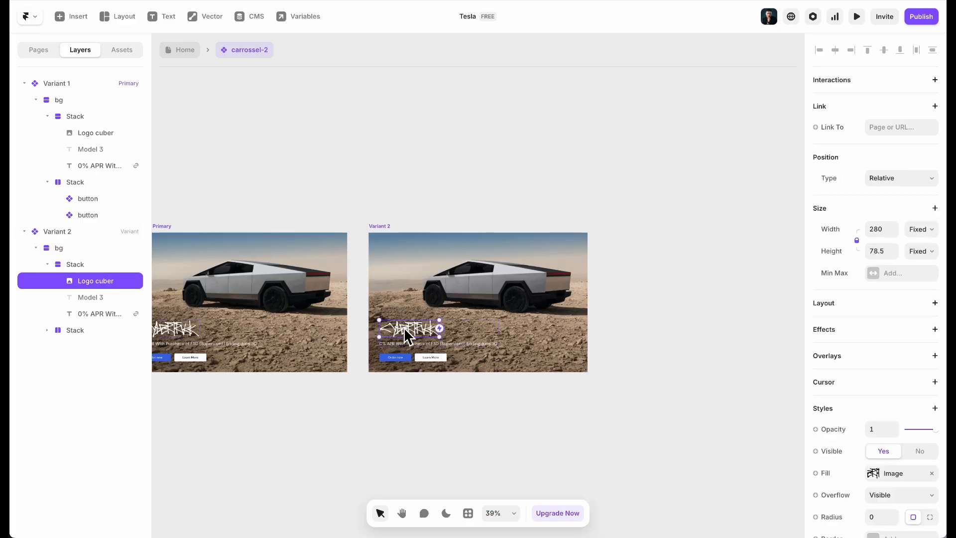
pyautogui.click(924, 451)
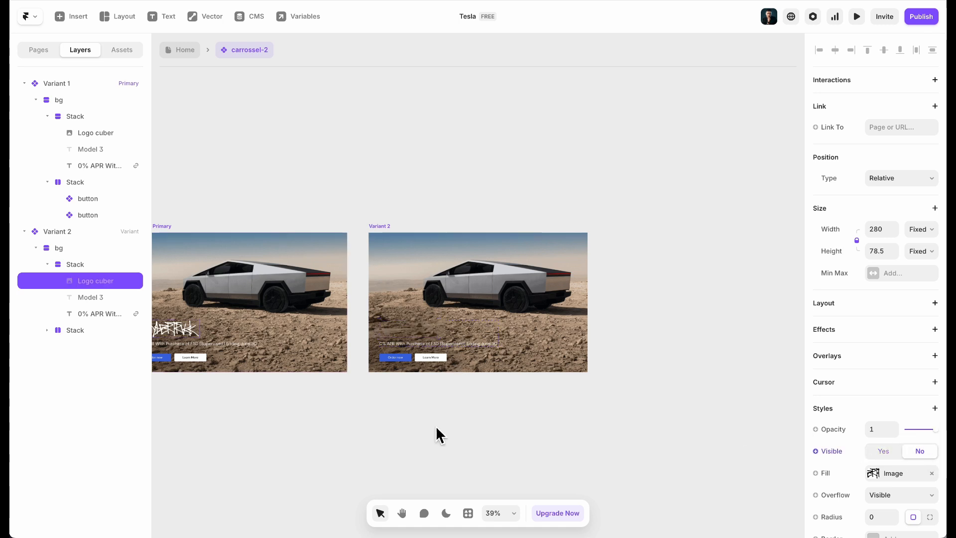
pyautogui.click(84, 297)
pyautogui.click(883, 448)
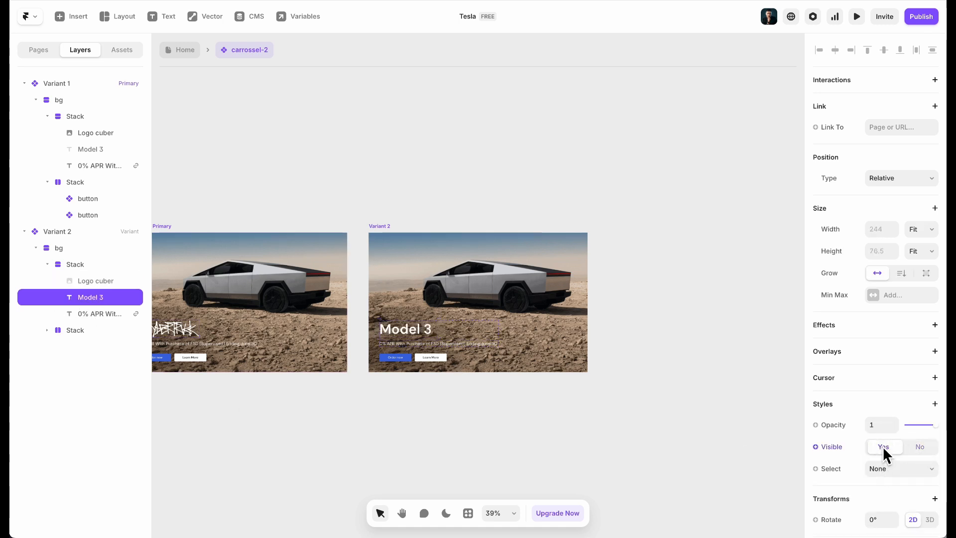
pyautogui.scroll(-8, 871, 395)
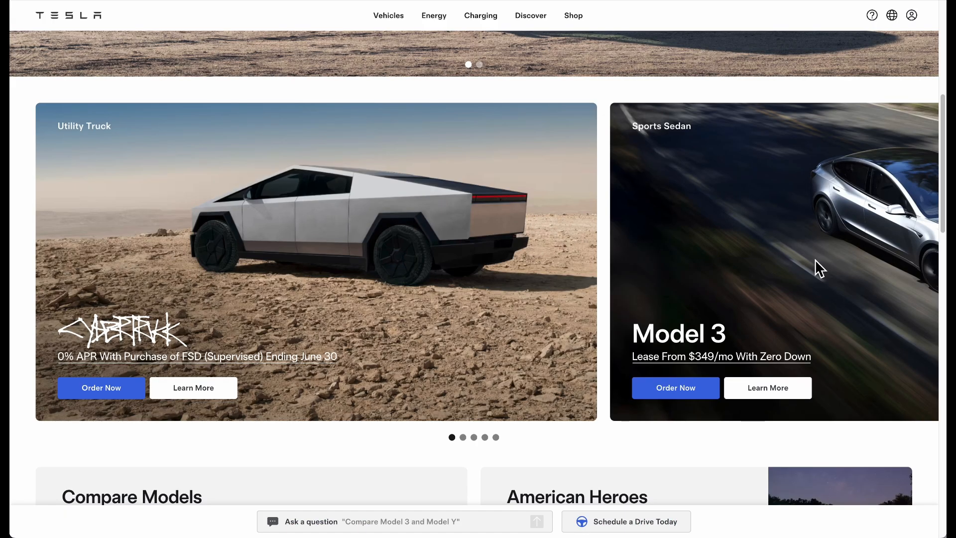
pyautogui.click(463, 438)
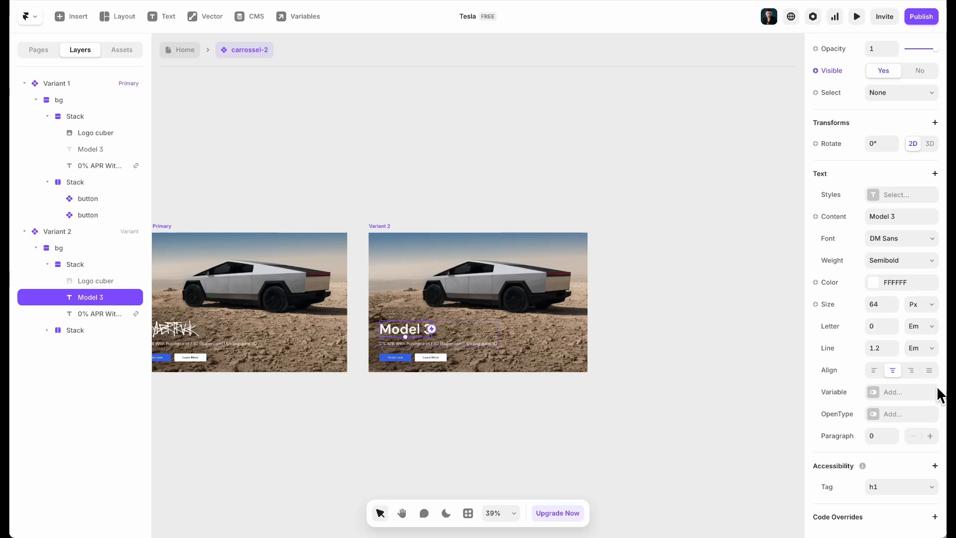
# Replace Variant 2's background with the Homepage-Card-Model-3-Desktop.png image
pyautogui.click(479, 242)
pyautogui.scroll(-6, 880, 361)
pyautogui.click(900, 295)
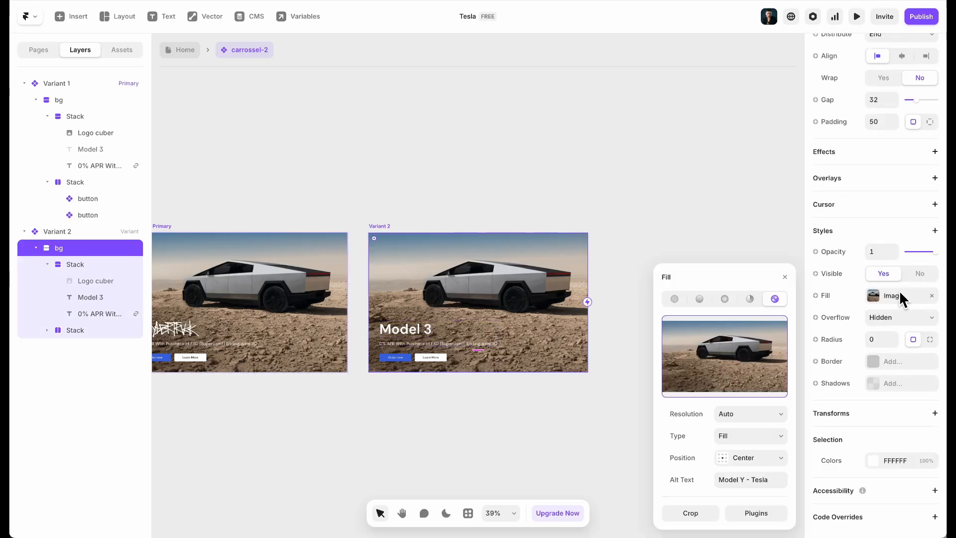
pyautogui.click(709, 351)
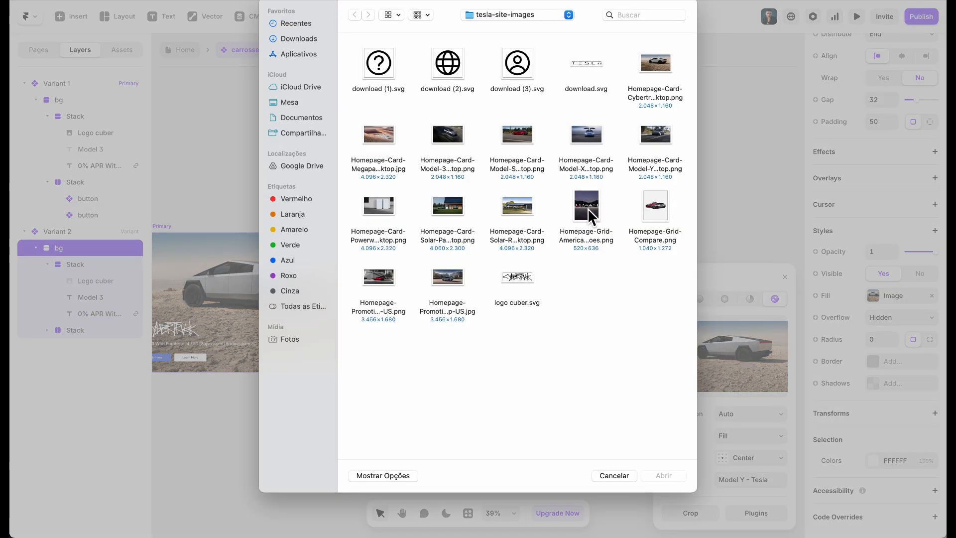
pyautogui.doubleClick(448, 134)
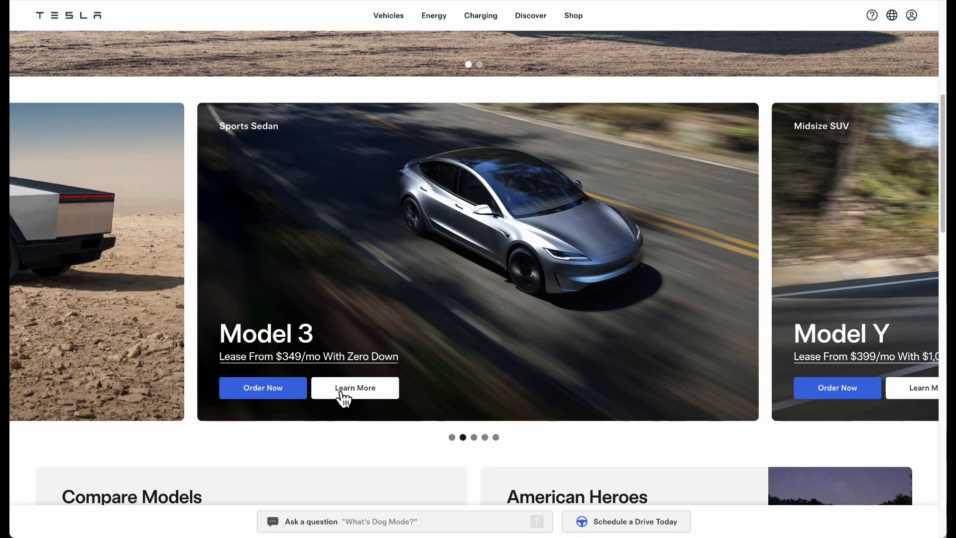
# Inspect and copy the Tesla site's 'Lease From $349/mo With Zero Down' subtitle
pyautogui.rightClick(422, 307)
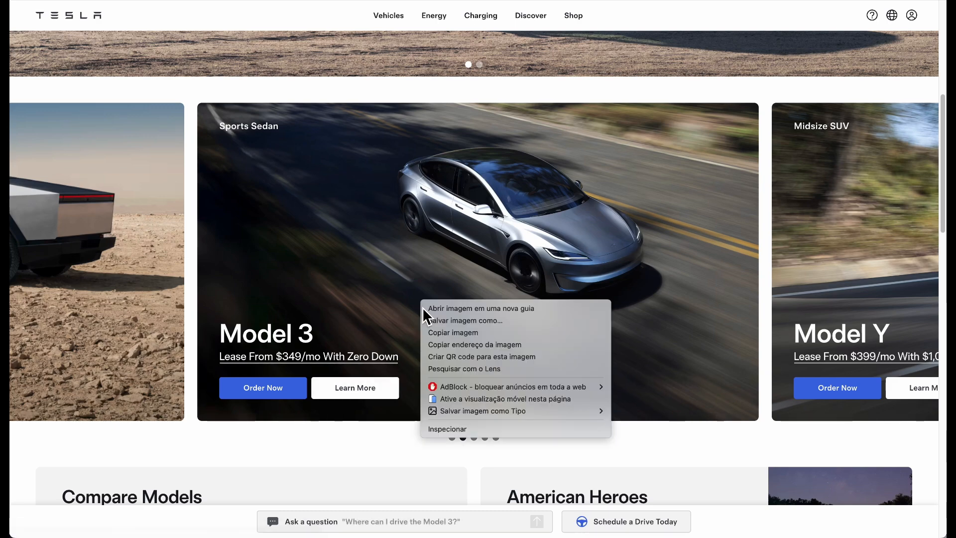
pyautogui.click(453, 427)
pyautogui.click(18, 368)
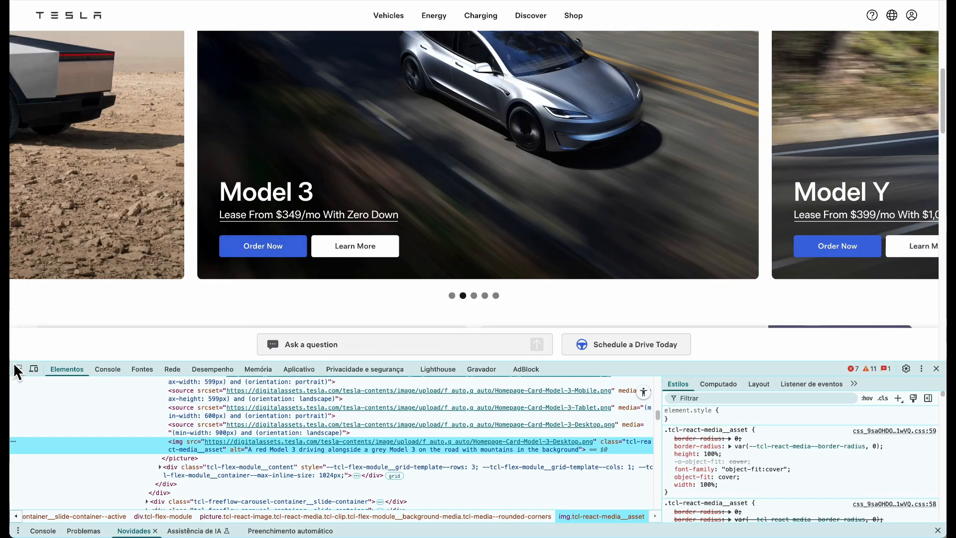
pyautogui.click(263, 219)
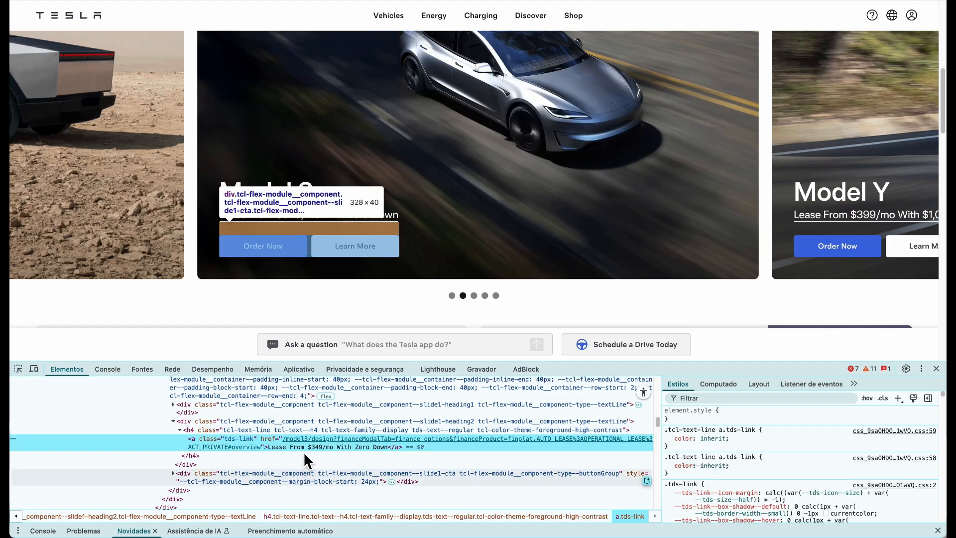
pyautogui.doubleClick(304, 446)
pyautogui.press('super+c')
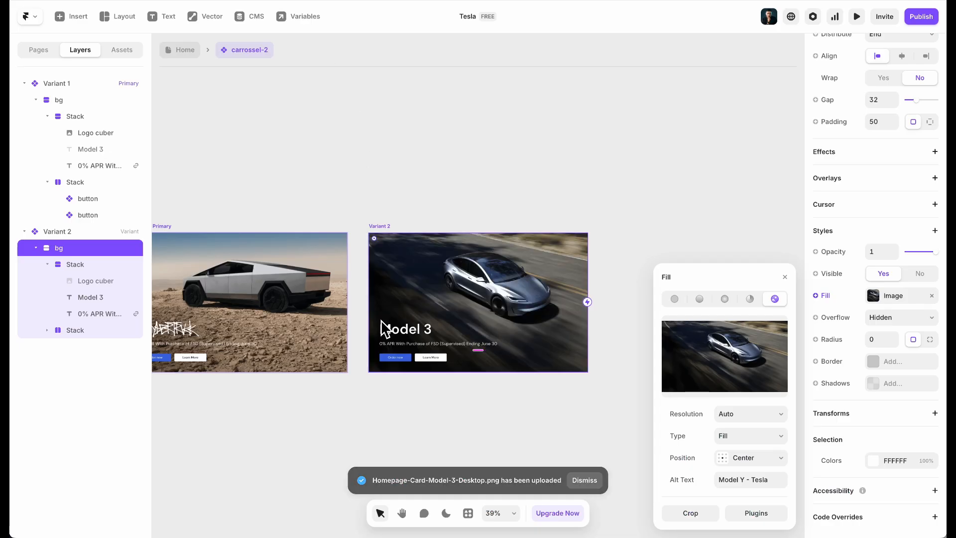
# Paste the lease text into Variant 2's subtitle Content field, replacing the 0% APR line
pyautogui.click(465, 345)
pyautogui.doubleClick(461, 344)
pyautogui.press('super+v')
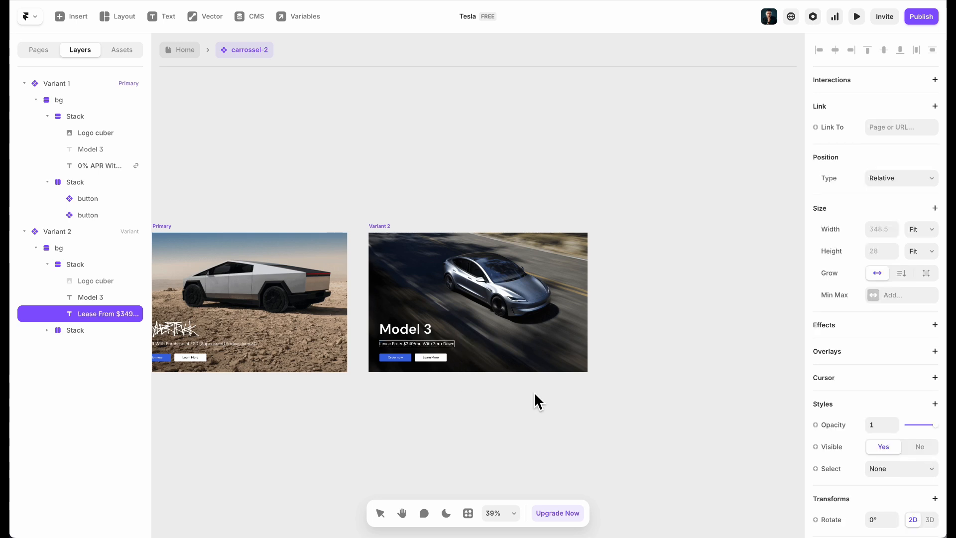
pyautogui.press('super+z')
pyautogui.scroll(-5, 898, 329)
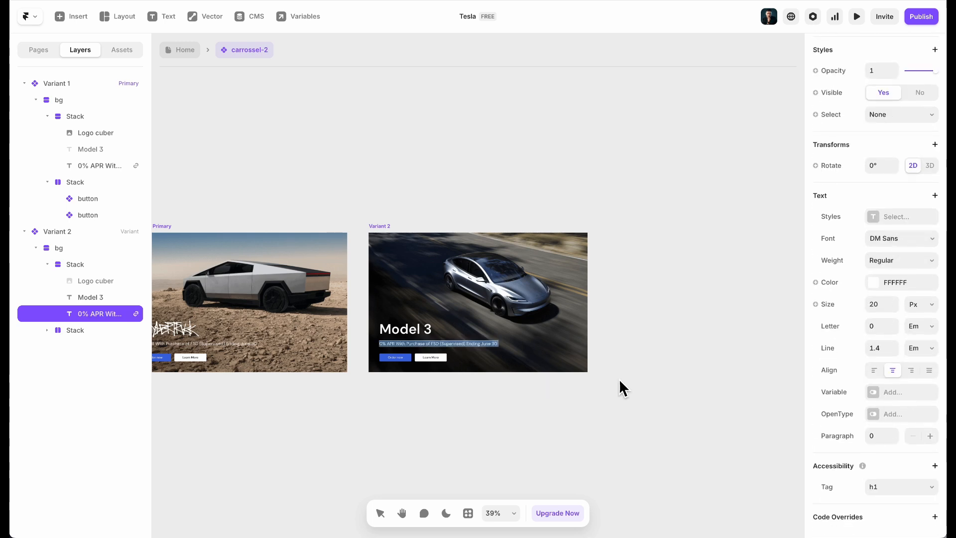
pyautogui.press('Escape')
pyautogui.click(885, 244)
pyautogui.press('super+v')
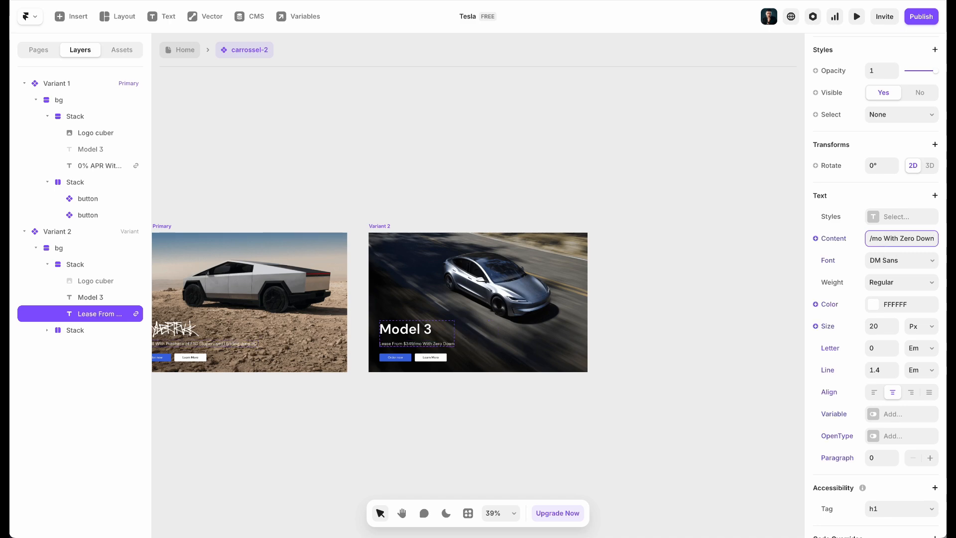
pyautogui.scroll(10, 871, 238)
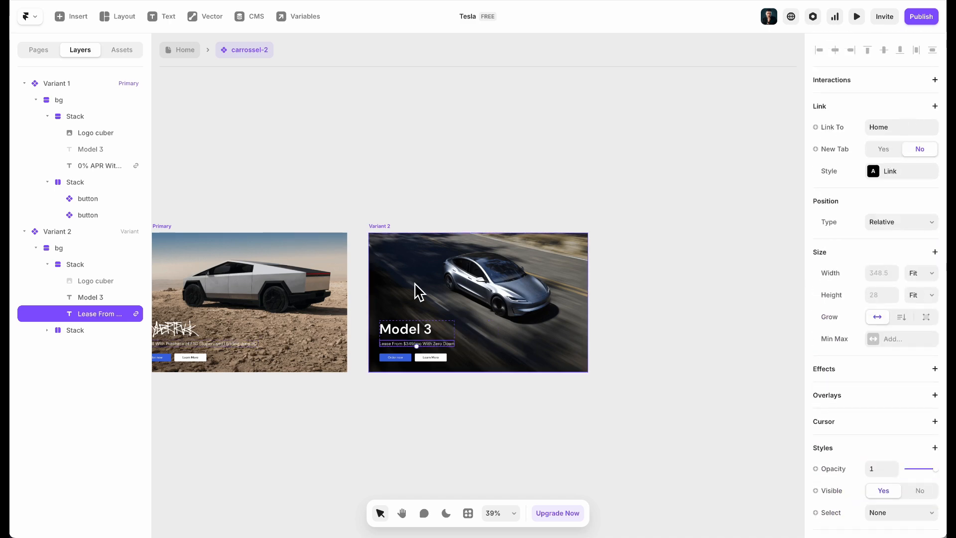
pyautogui.hscroll(-6, 418, 292)
pyautogui.click(440, 406)
pyautogui.scroll(10, 440, 406)
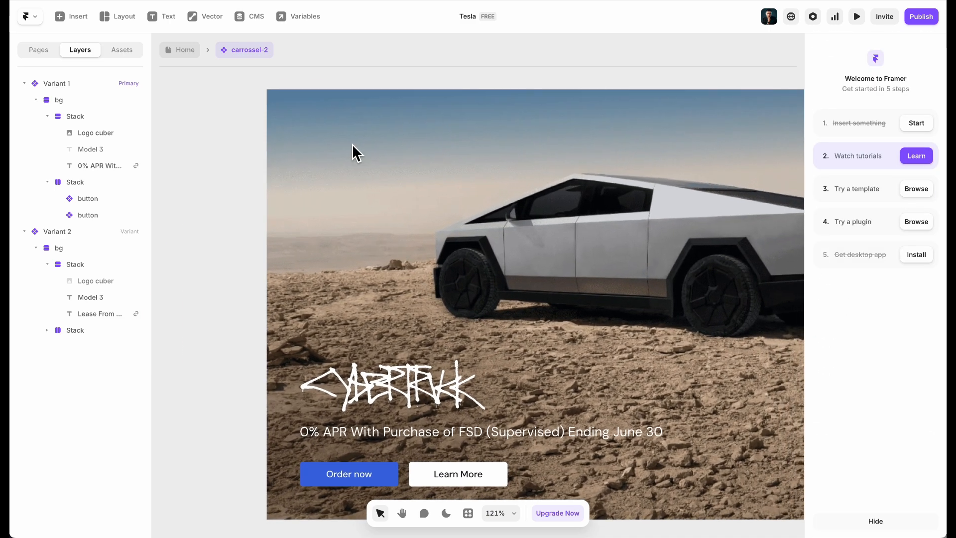
# Add a 'Utility Truck' text layer to the card background
pyautogui.click(351, 144)
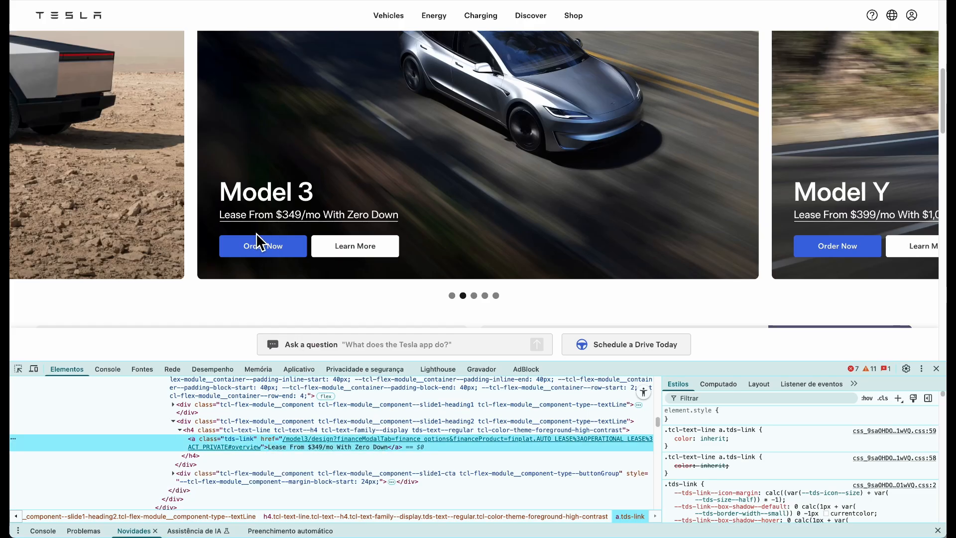
pyautogui.scroll(1, 257, 244)
pyautogui.hscroll(-2, 497, 307)
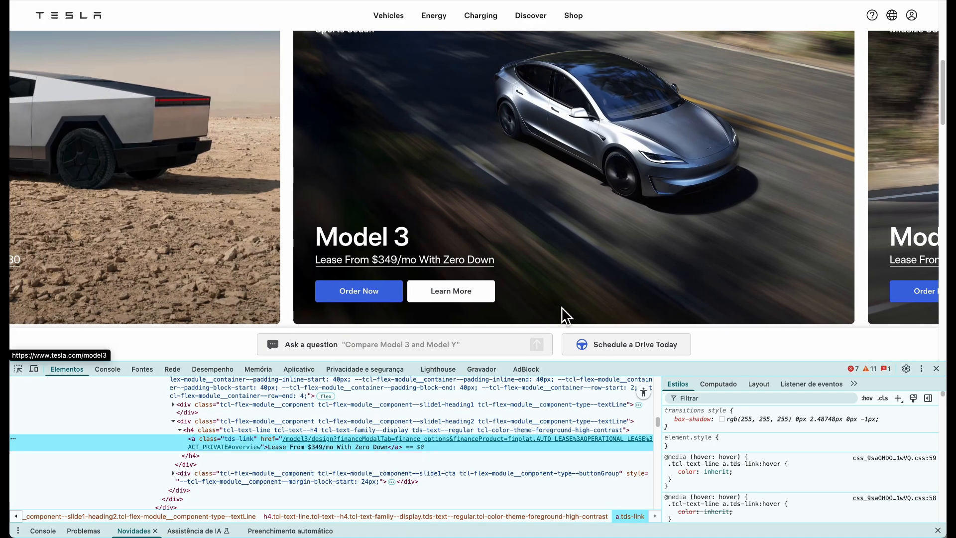
pyautogui.hscroll(-5, 354, 230)
pyautogui.scroll(5, 264, 230)
pyautogui.scroll(-3, 220, 249)
pyautogui.scroll(-2, 220, 249)
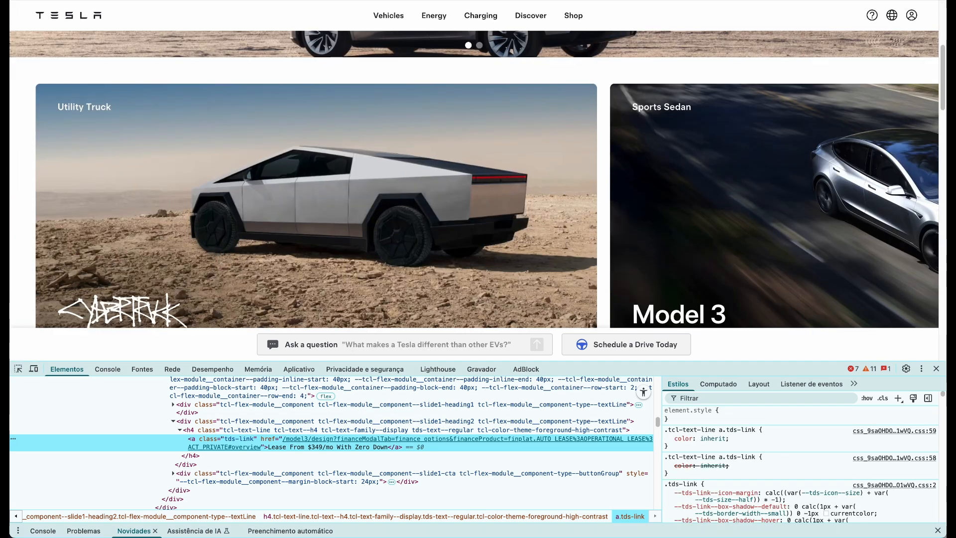
pyautogui.moveTo(537, 499)
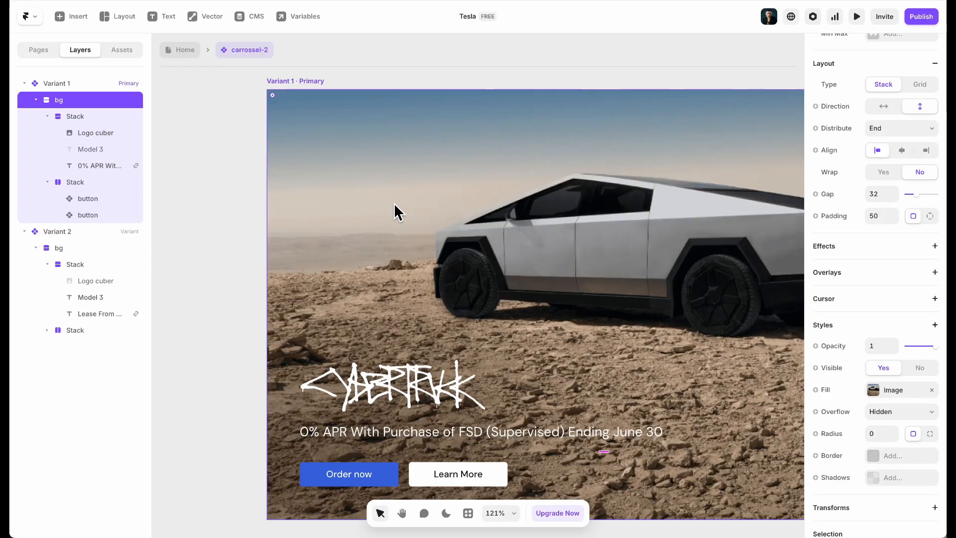
pyautogui.click(412, 433)
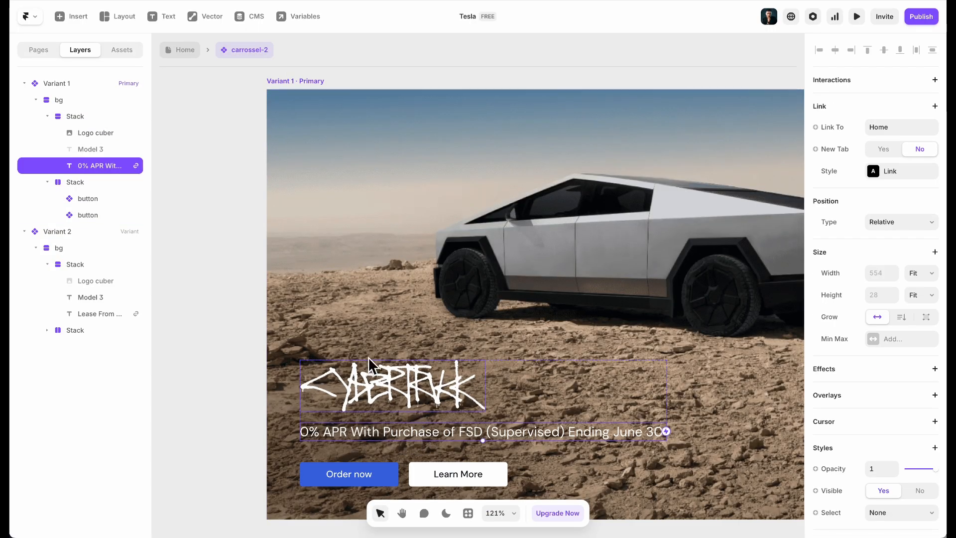
pyautogui.click(407, 167)
pyautogui.press('t')
pyautogui.click(491, 176)
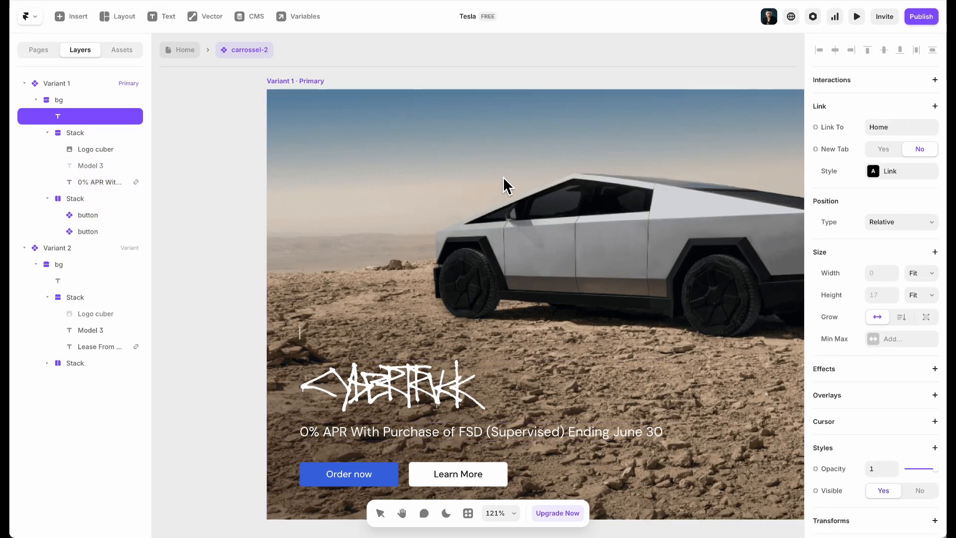
pyautogui.write('Utility Truck')
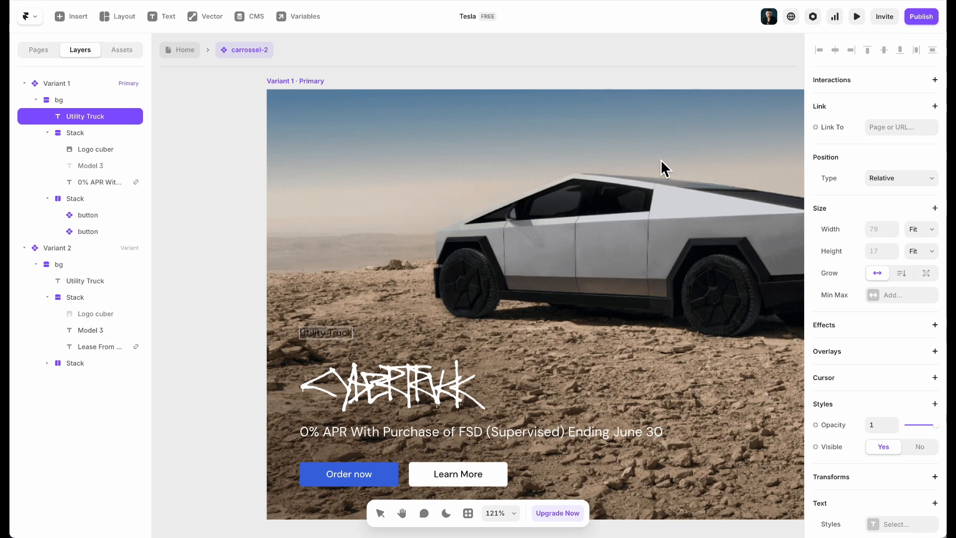
pyautogui.press('Escape')
# Make the Utility Truck label white (FFFFFF)
pyautogui.scroll(-6, 866, 305)
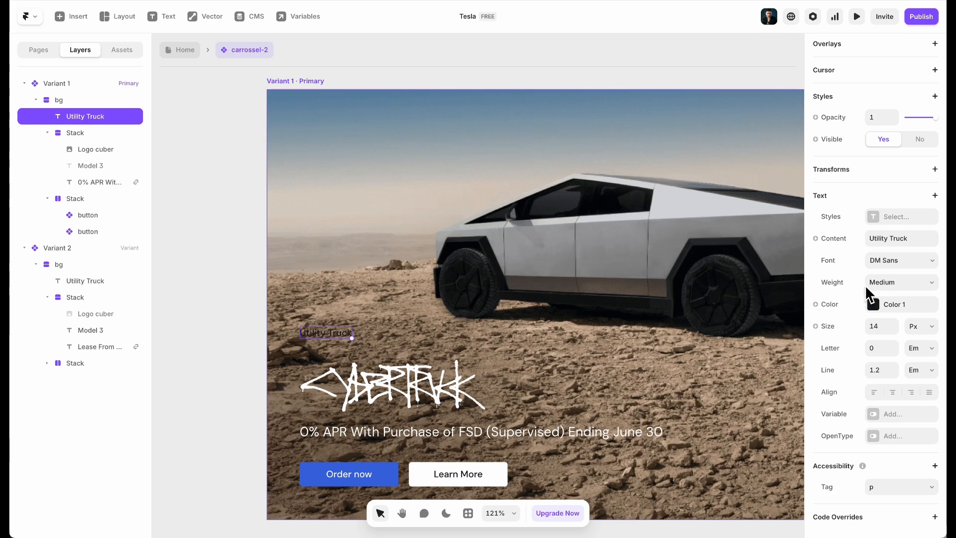
pyautogui.click(872, 304)
pyautogui.moveTo(734, 299); pyautogui.dragTo(374, 7)
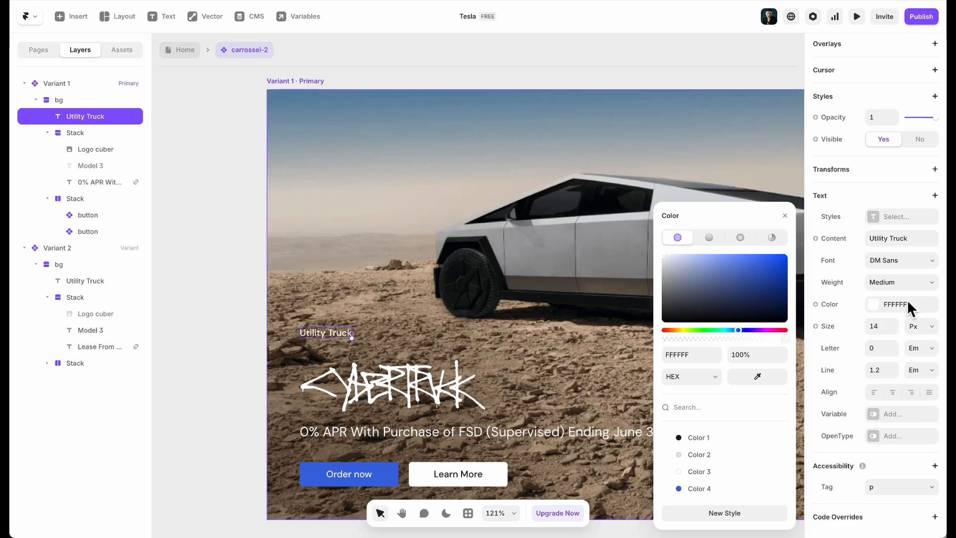
pyautogui.click(901, 282)
pyautogui.click(911, 283)
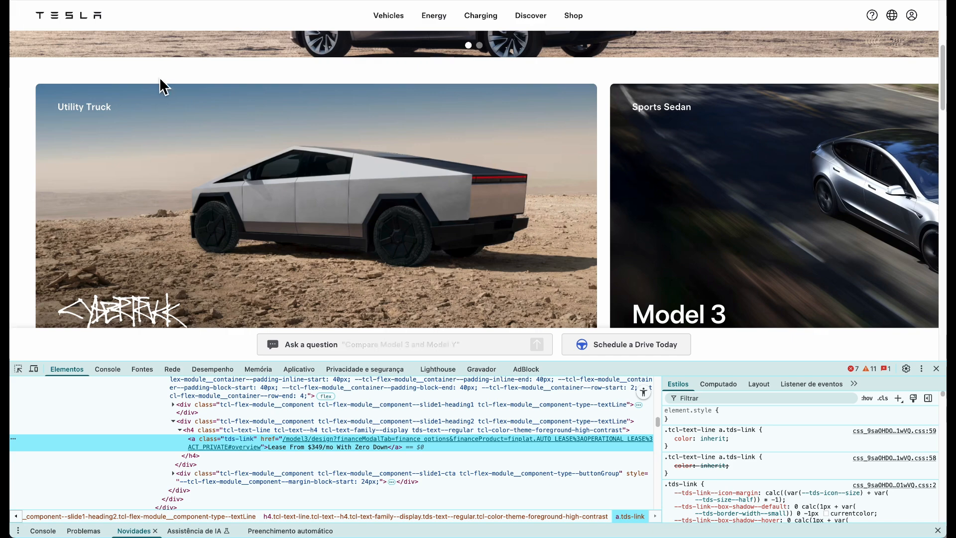
# Match the Tesla heading's style by setting the label to 16 px Semibold
pyautogui.rightClick(160, 86)
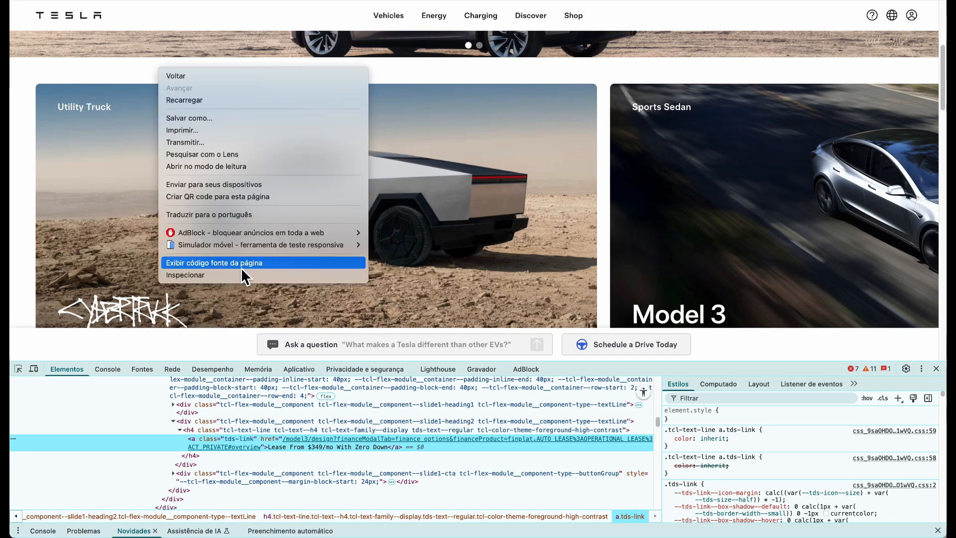
pyautogui.click(225, 277)
pyautogui.click(17, 368)
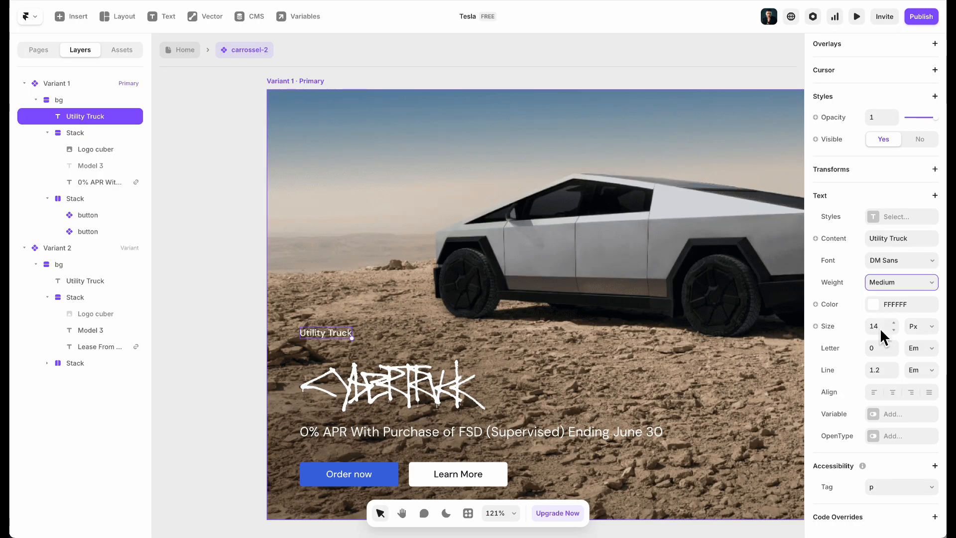
pyautogui.write('16')
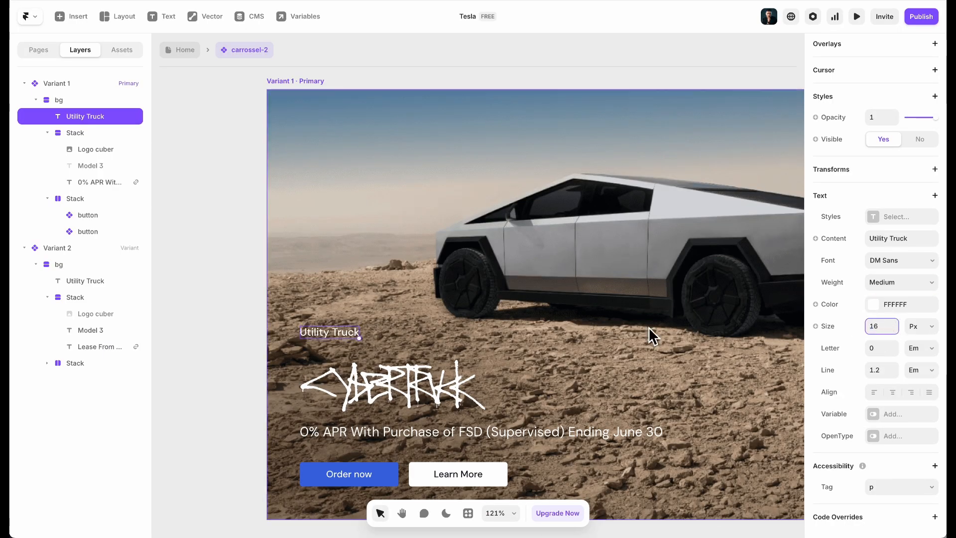
pyautogui.click(891, 283)
pyautogui.click(905, 306)
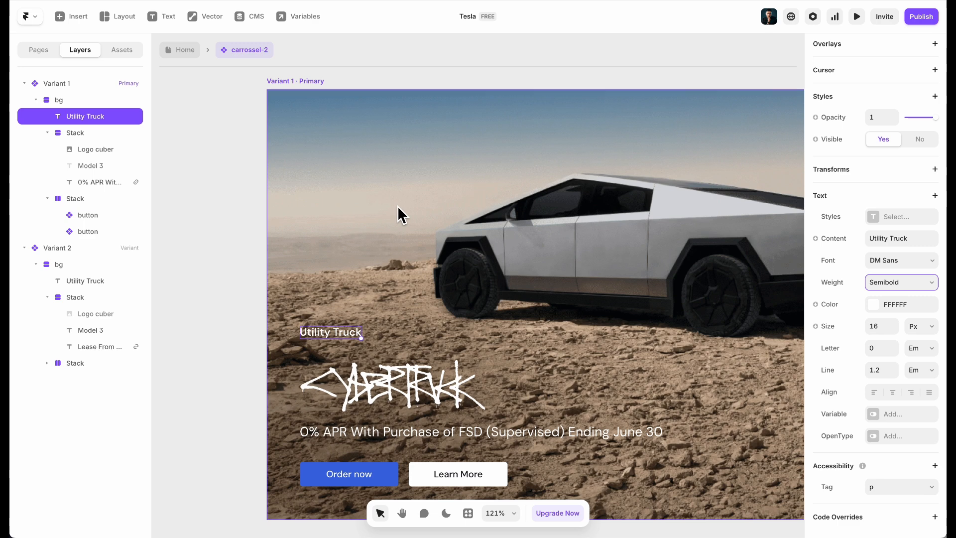
pyautogui.click(426, 213)
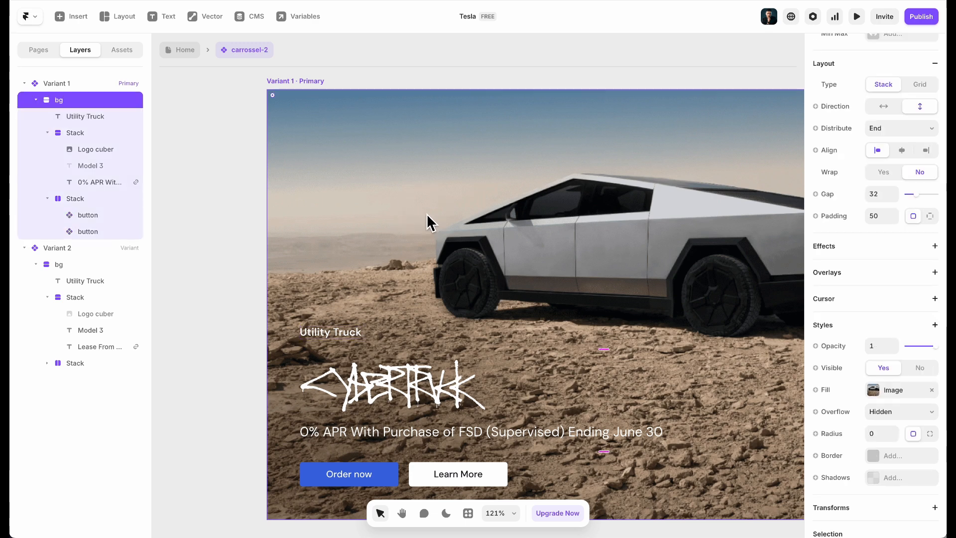
# Set the card's distribution to Space Between and wrap the title/subtitle and buttons groups in a new stack
pyautogui.click(909, 132)
pyautogui.click(909, 140)
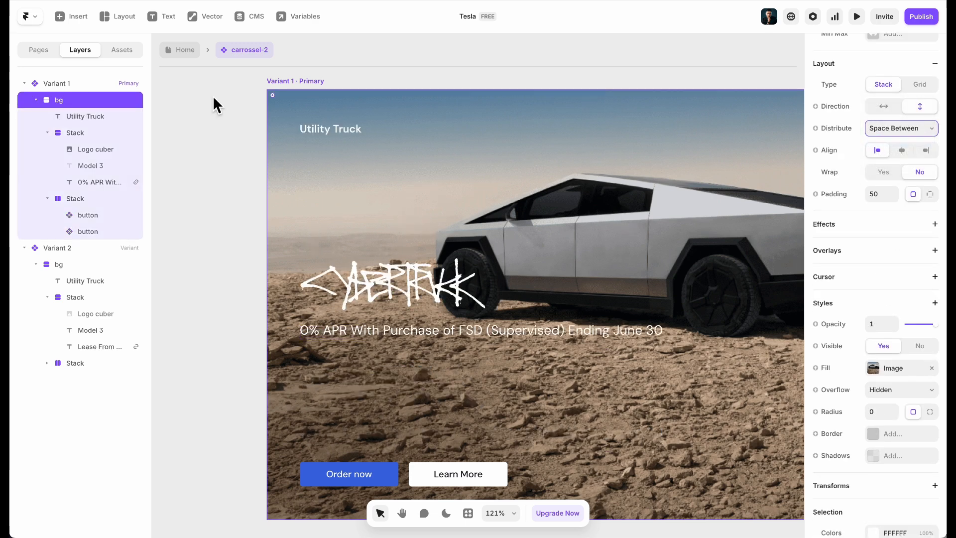
pyautogui.click(437, 318)
pyautogui.scroll(-2, 386, 365)
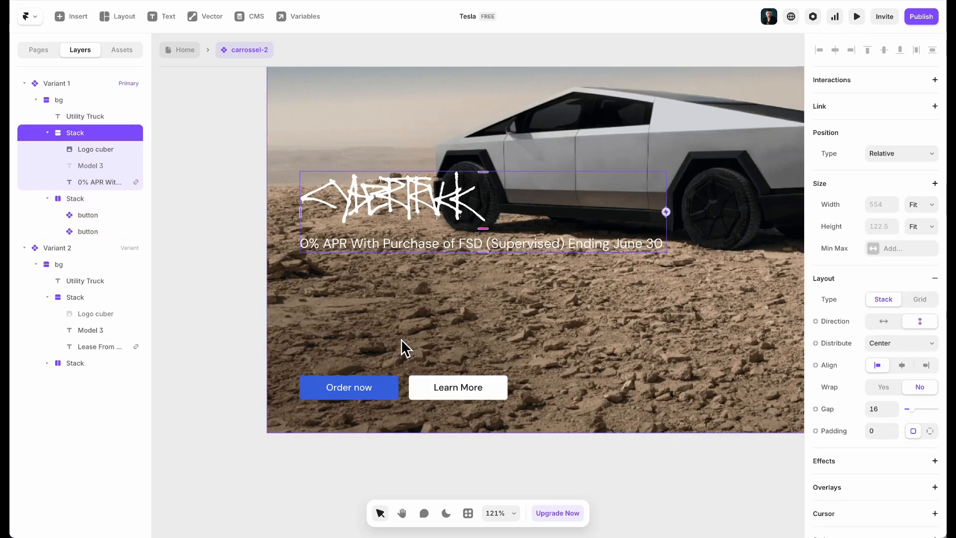
pyautogui.keyDown('shift'); pyautogui.click(407, 387); pyautogui.keyUp('shift')
pyautogui.hotkey('shift', 'a')
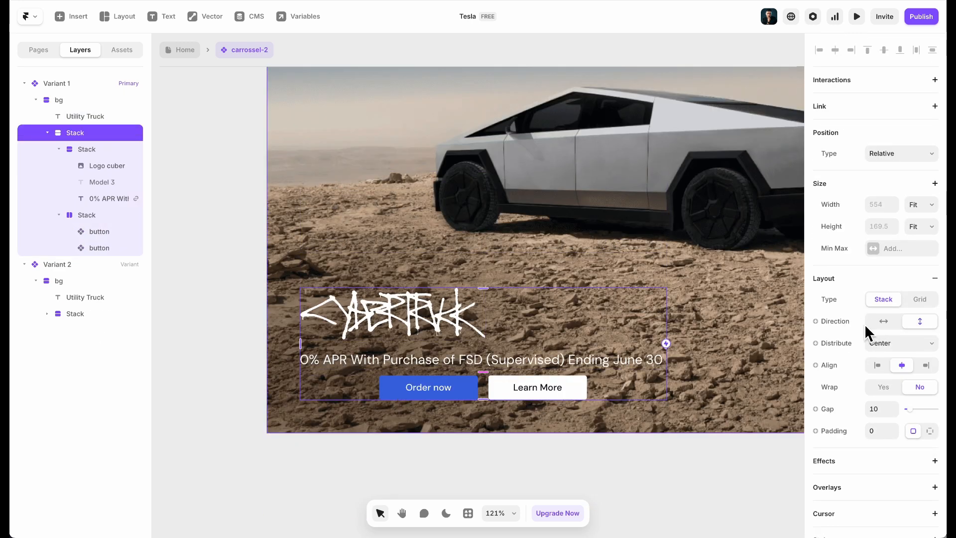
# Left-align the new stack's contents and set its gap to 32
pyautogui.click(877, 365)
pyautogui.click(926, 205)
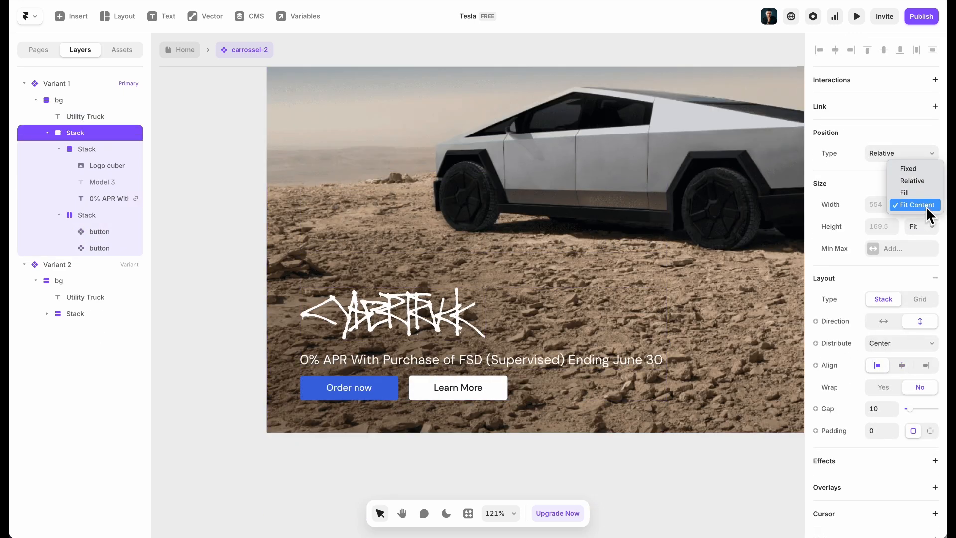
pyautogui.click(707, 290)
pyautogui.click(879, 410)
pyautogui.write('22')
pyautogui.press('Return')
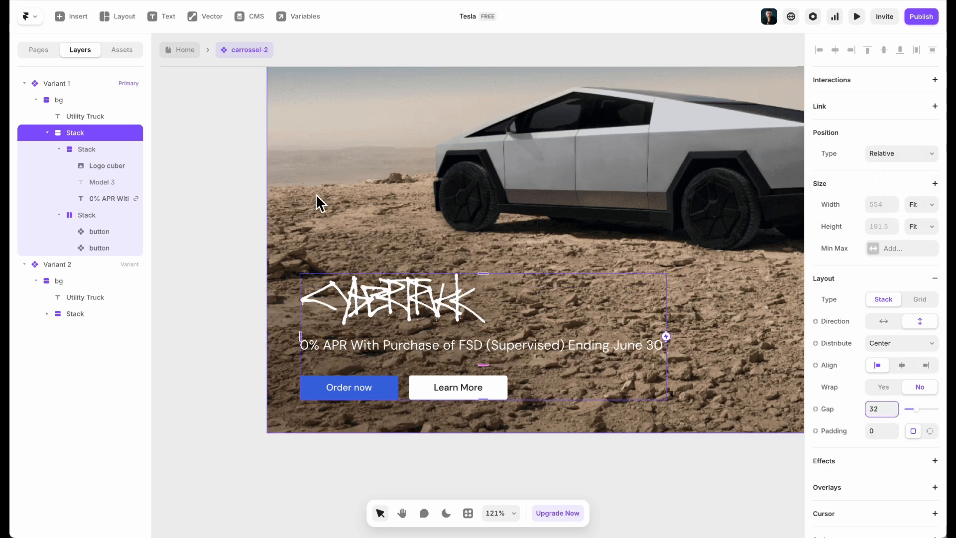
pyautogui.scroll(-5, 337, 219)
pyautogui.scroll(1, 359, 200)
pyautogui.hscroll(5, 388, 214)
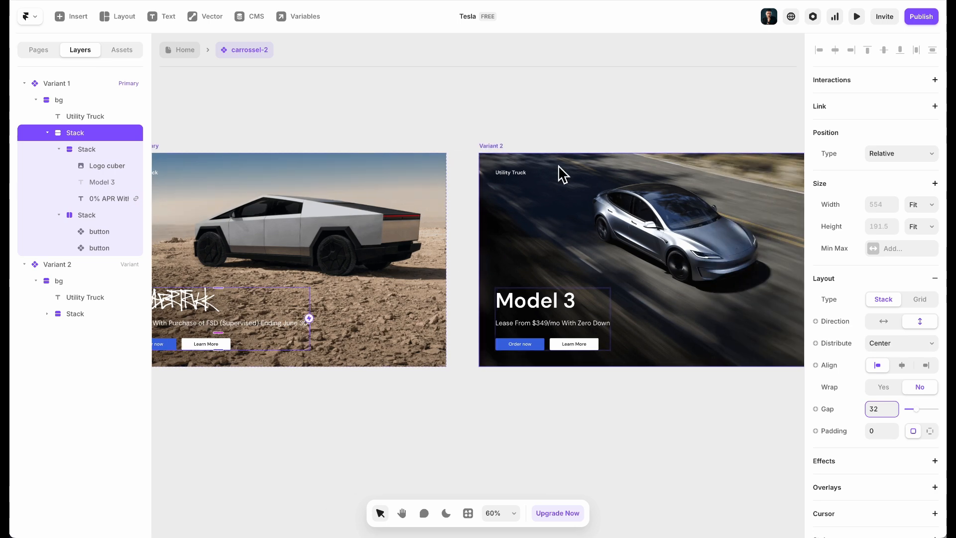
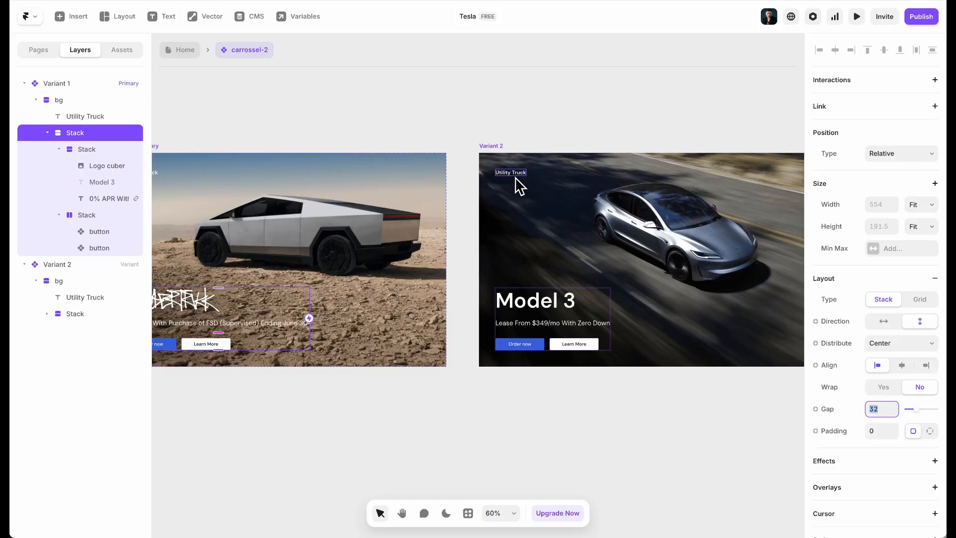
# Change Variant 2's tag text to 'xSport' and add a third variant
pyautogui.doubleClick(516, 180)
pyautogui.click(516, 179)
pyautogui.write('x')
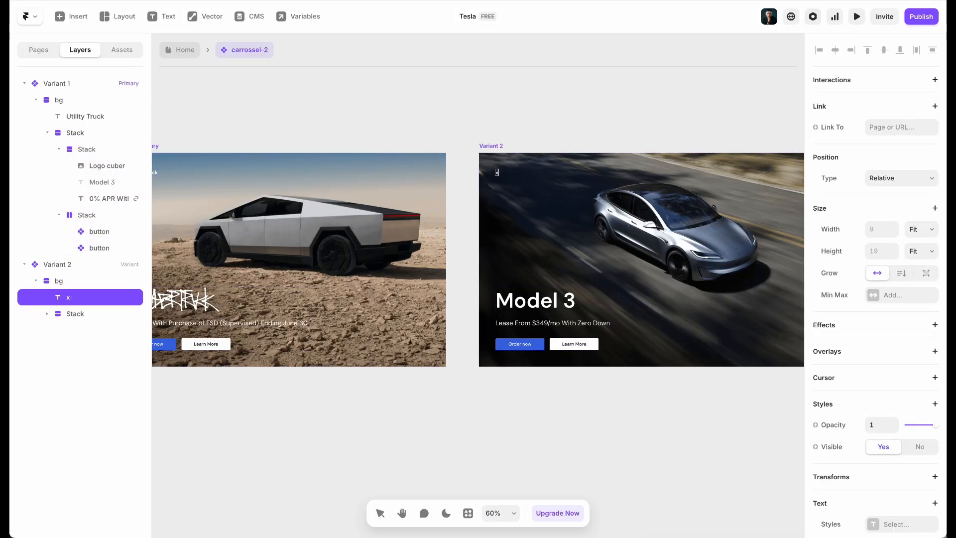
pyautogui.write('Sports Sedan')
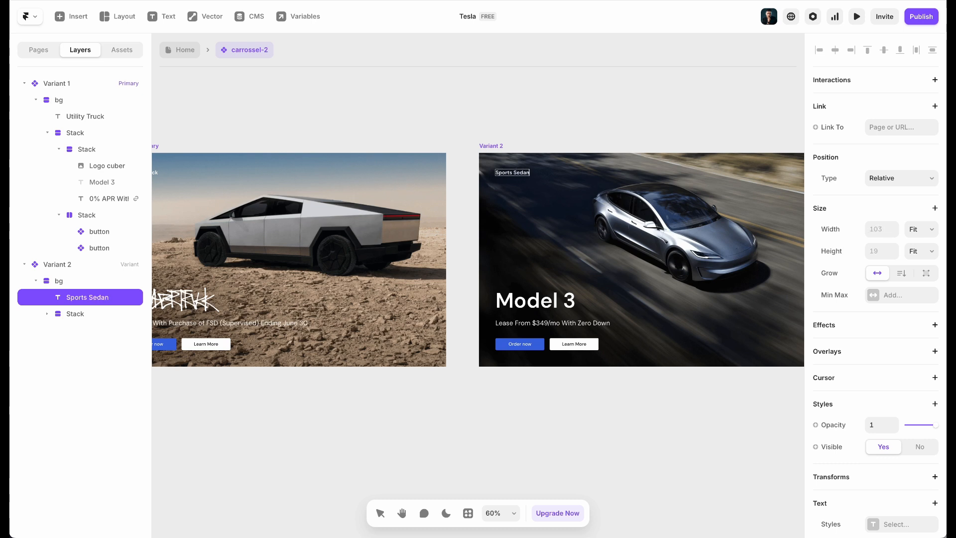
pyautogui.click(422, 141)
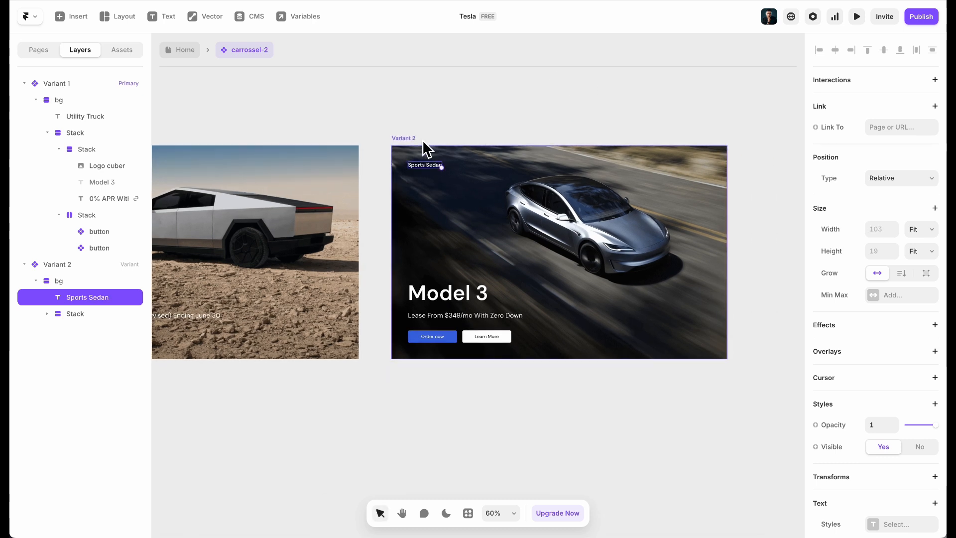
pyautogui.click(776, 248)
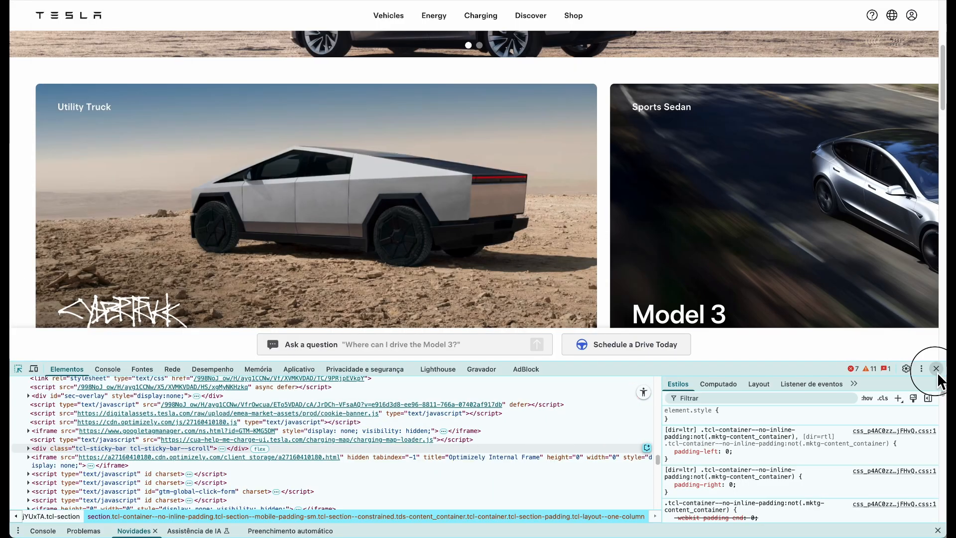
# Delete Variants 2 and 3 so only Variant 1 remains
pyautogui.click(933, 367)
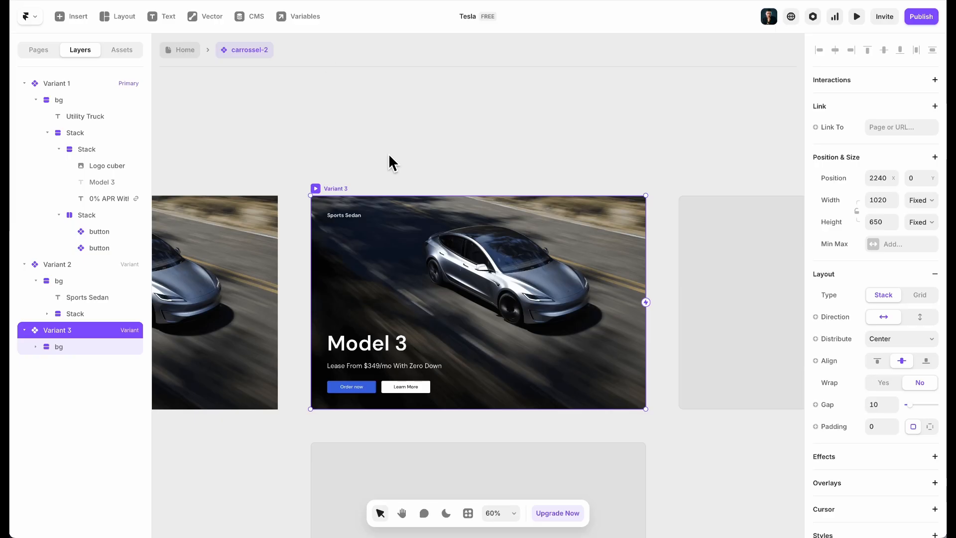
pyautogui.scroll(-3, 398, 209)
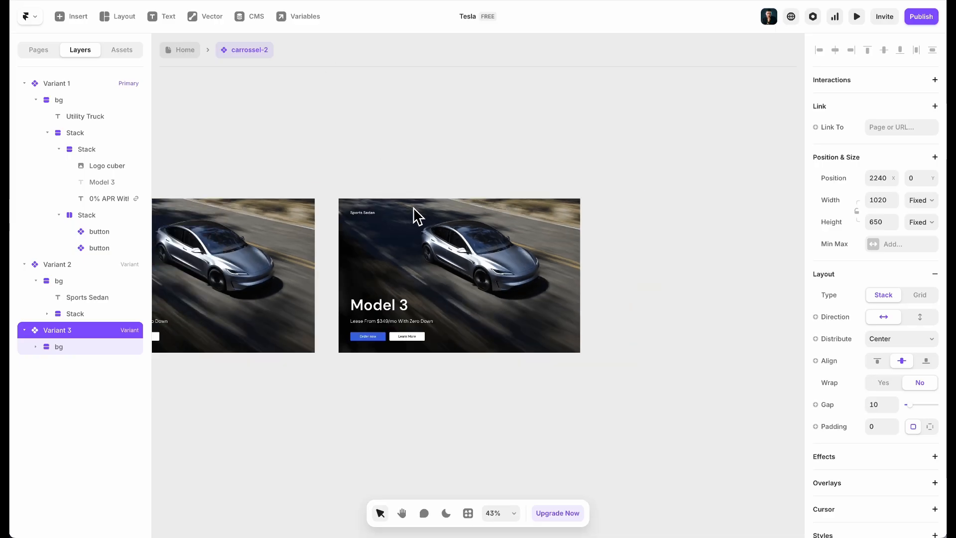
pyautogui.click(506, 192)
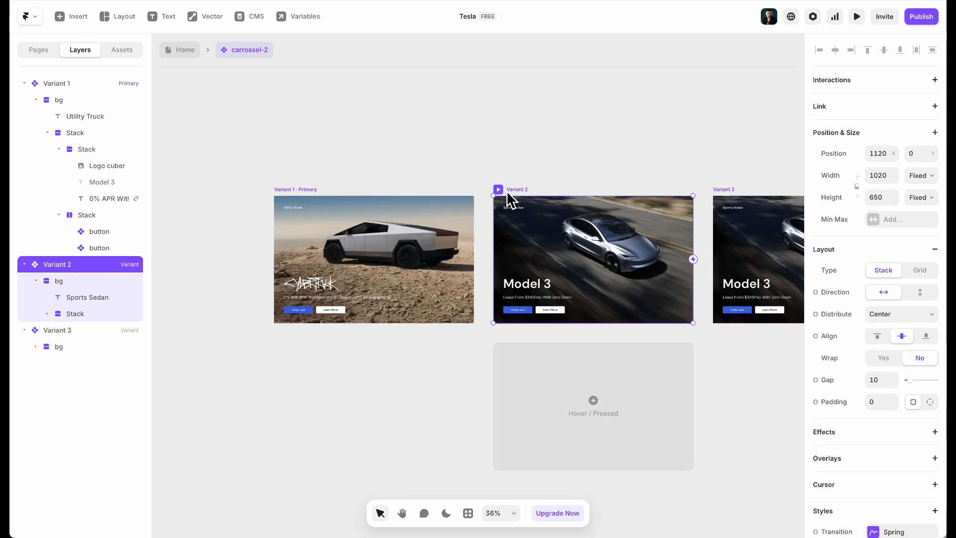
pyautogui.keyDown('shift'); pyautogui.click(733, 189); pyautogui.keyUp('shift')
pyautogui.press('Delete')
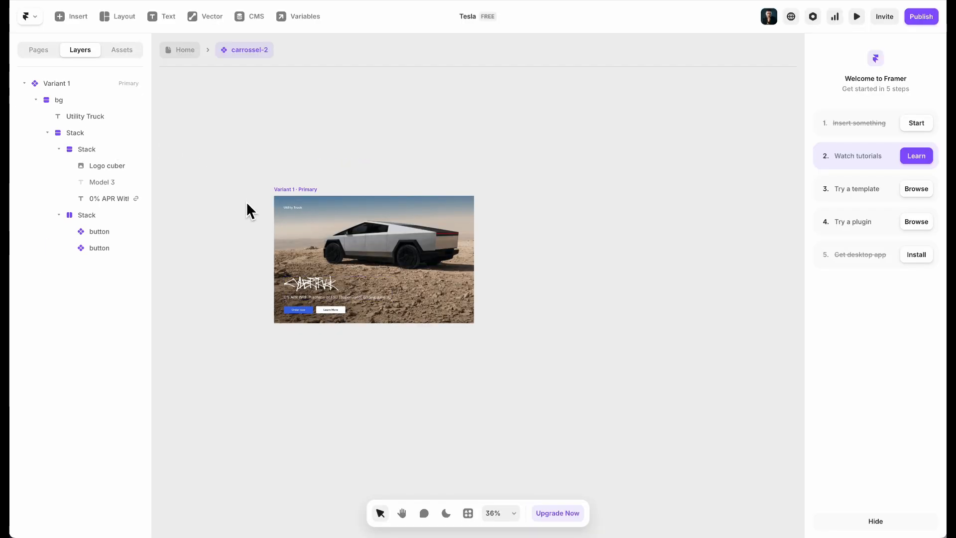
# Bind the Utility Truck label's content to a plain-text property named Tag
pyautogui.click(401, 198)
pyautogui.scroll(3, 342, 219)
pyautogui.scroll(1, 259, 219)
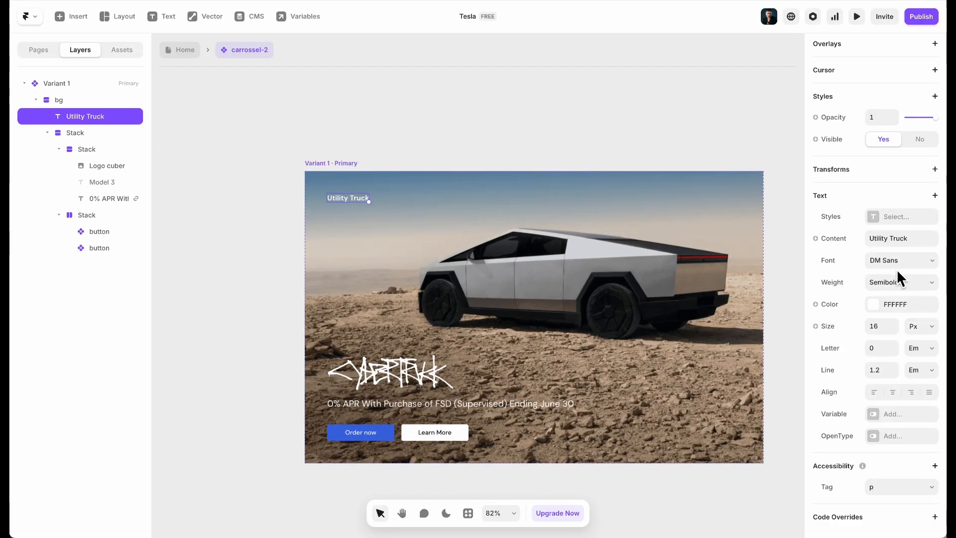
pyautogui.click(841, 238)
pyautogui.moveTo(847, 261)
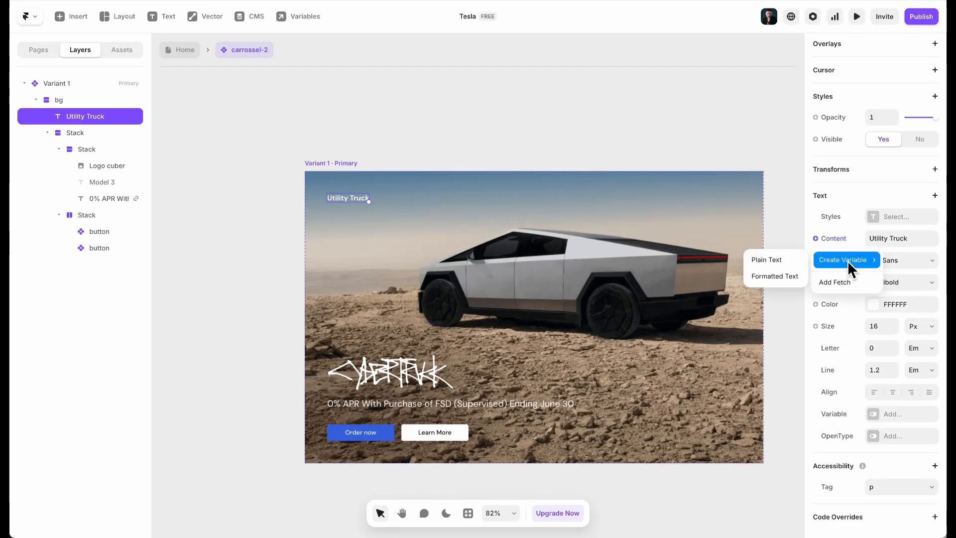
pyautogui.click(783, 260)
pyautogui.write('Ta')
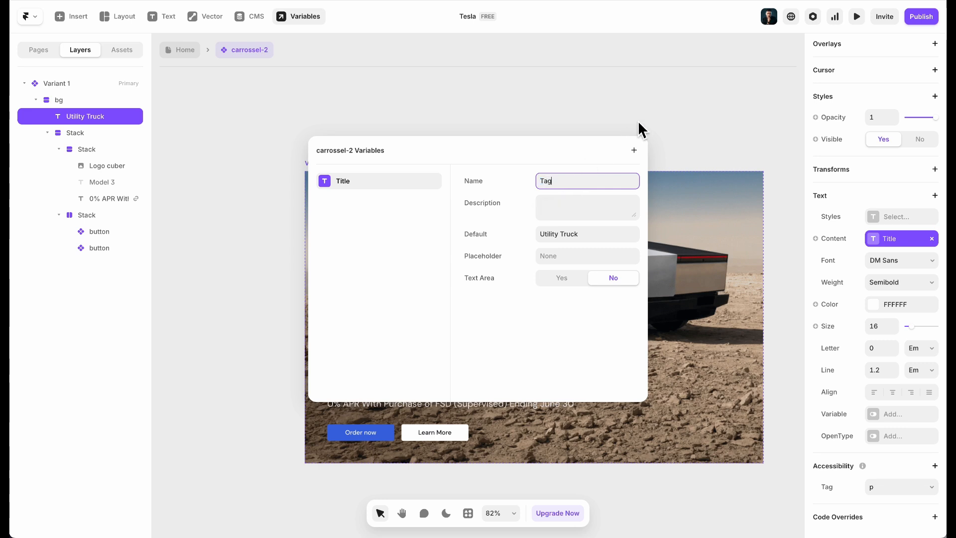
pyautogui.write('g')
pyautogui.click(629, 128)
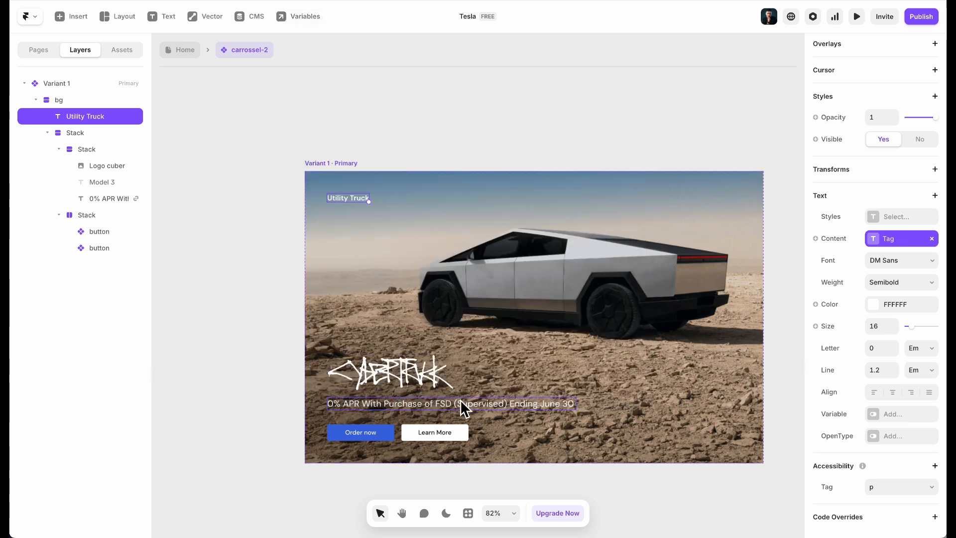
# Turn the card background's fill into an Image property
pyautogui.click(453, 350)
pyautogui.scroll(-1, 891, 338)
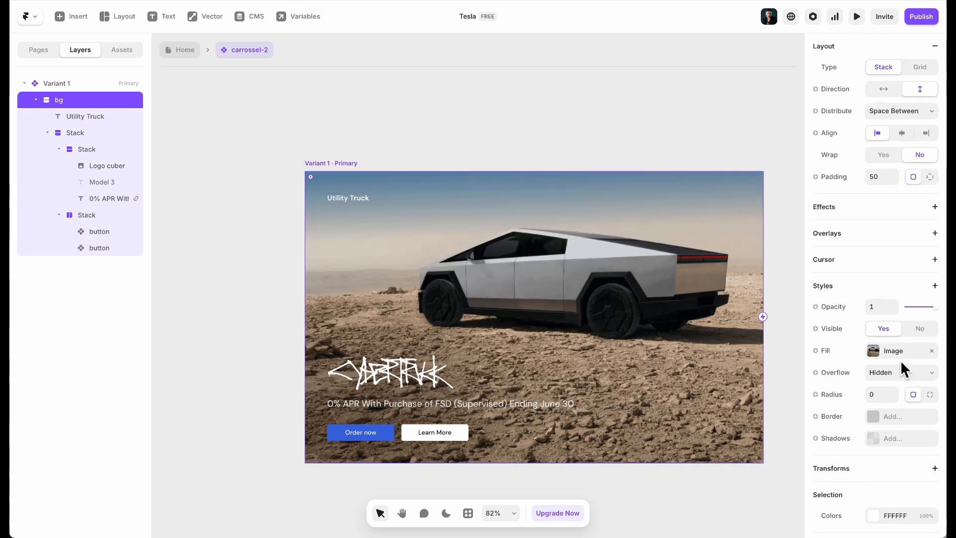
pyautogui.click(840, 353)
pyautogui.moveTo(841, 394)
pyautogui.click(778, 411)
pyautogui.click(779, 391)
# Expose the 0% APR line's content as a plain-text Text property
pyautogui.click(369, 404)
pyautogui.scroll(-8, 855, 374)
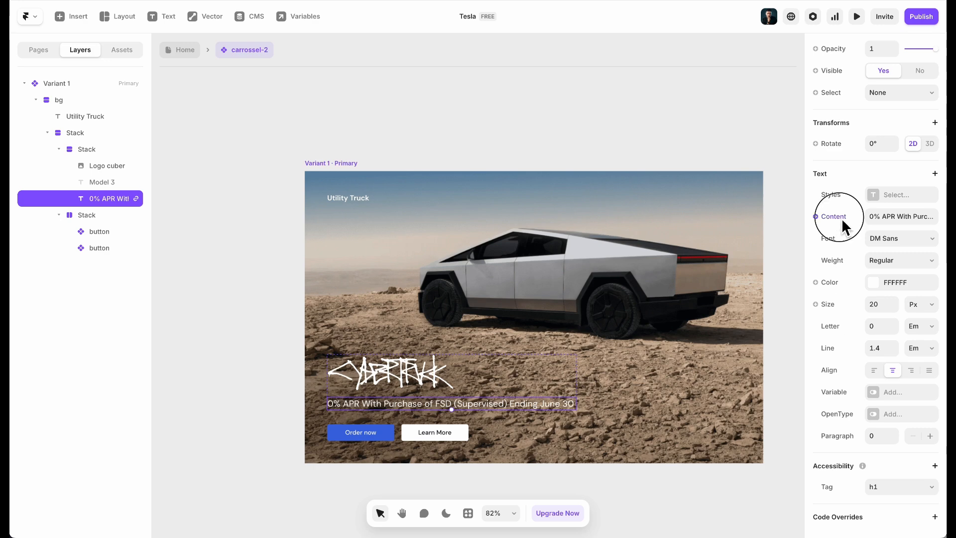
pyautogui.click(841, 218)
pyautogui.moveTo(846, 240)
pyautogui.click(786, 239)
pyautogui.click(769, 268)
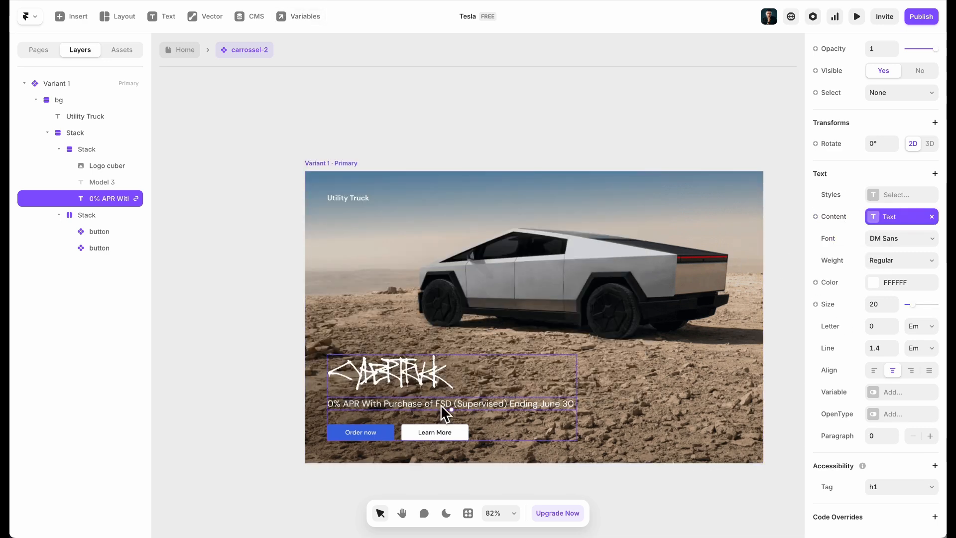
pyautogui.click(434, 367)
pyautogui.scroll(-1, 921, 347)
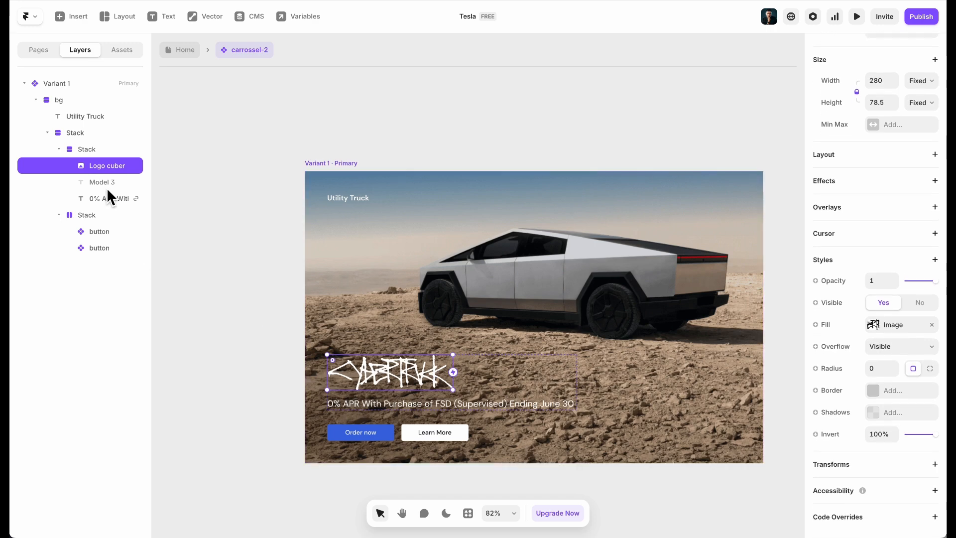
# Add a Logo visibility property for the Logo cuber layer
pyautogui.click(844, 301)
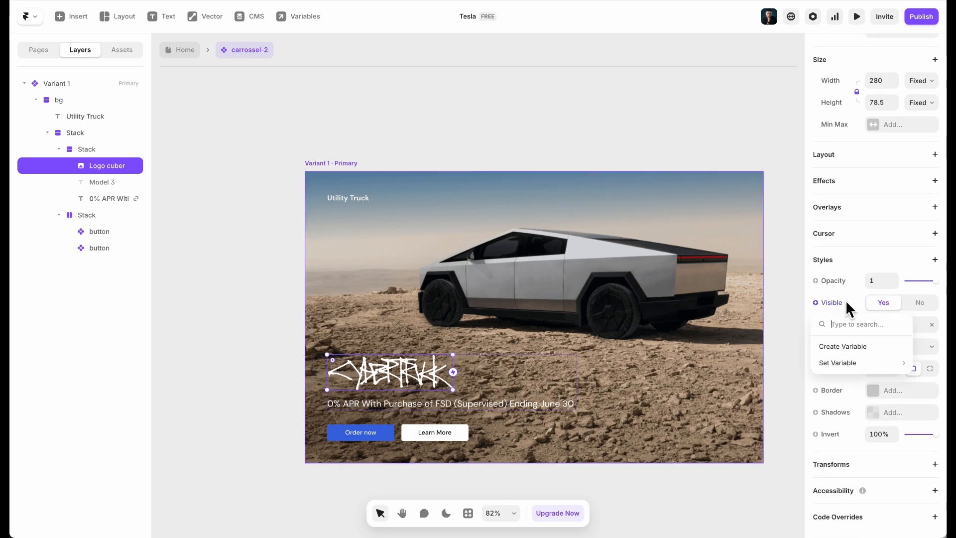
pyautogui.click(866, 348)
pyautogui.write('Logo')
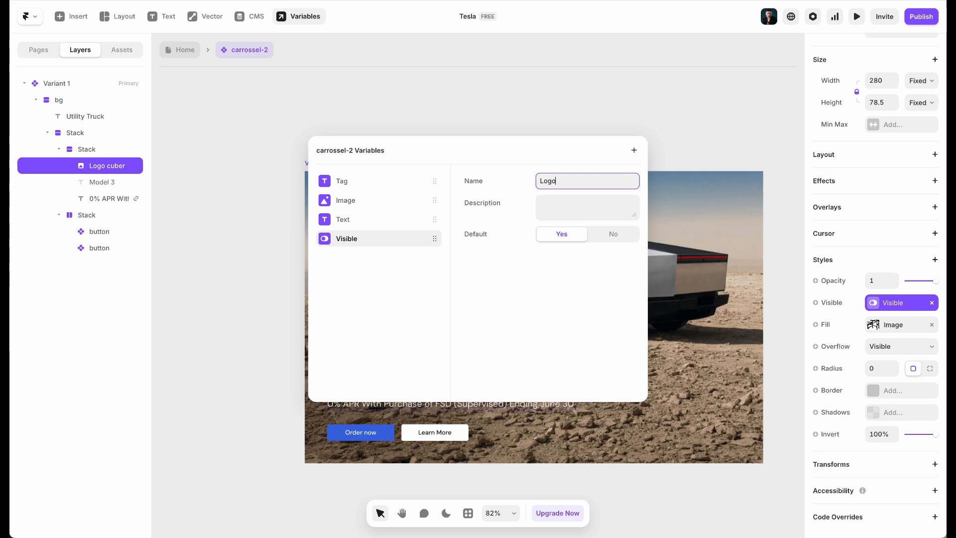
pyautogui.press('Return')
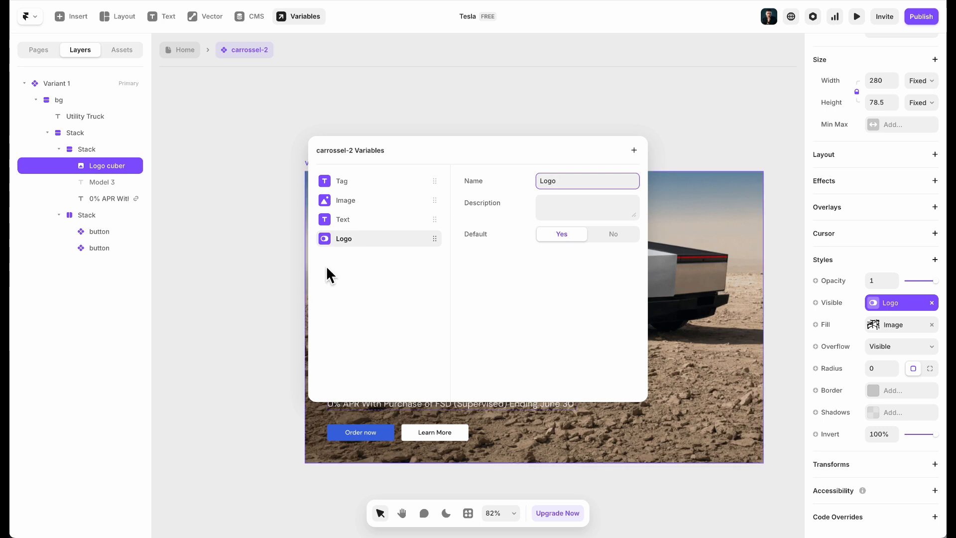
pyautogui.click(300, 289)
# Bind the hidden Model 3 heading's visibility to a property named Visible text
pyautogui.click(92, 180)
pyautogui.scroll(-7, 871, 299)
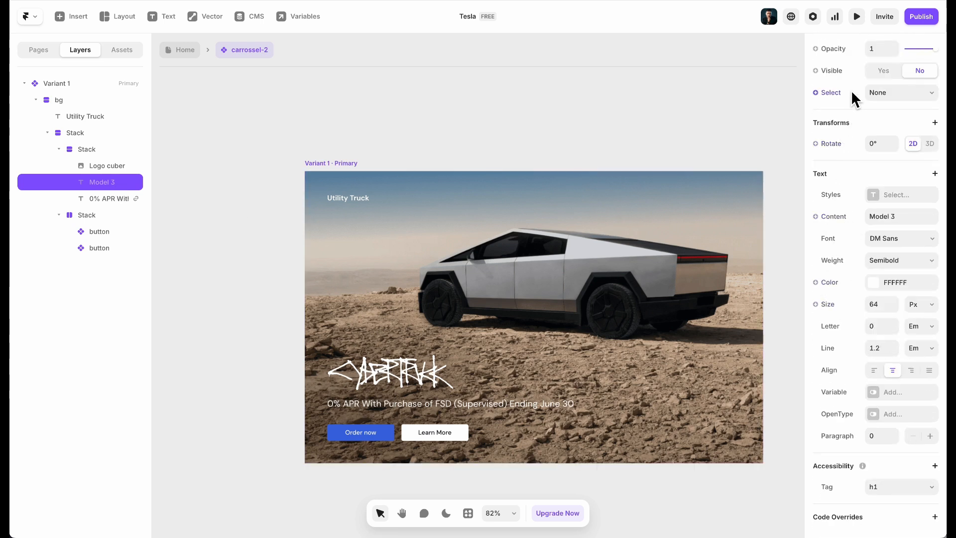
pyautogui.scroll(2, 853, 125)
pyautogui.scroll(4, 846, 196)
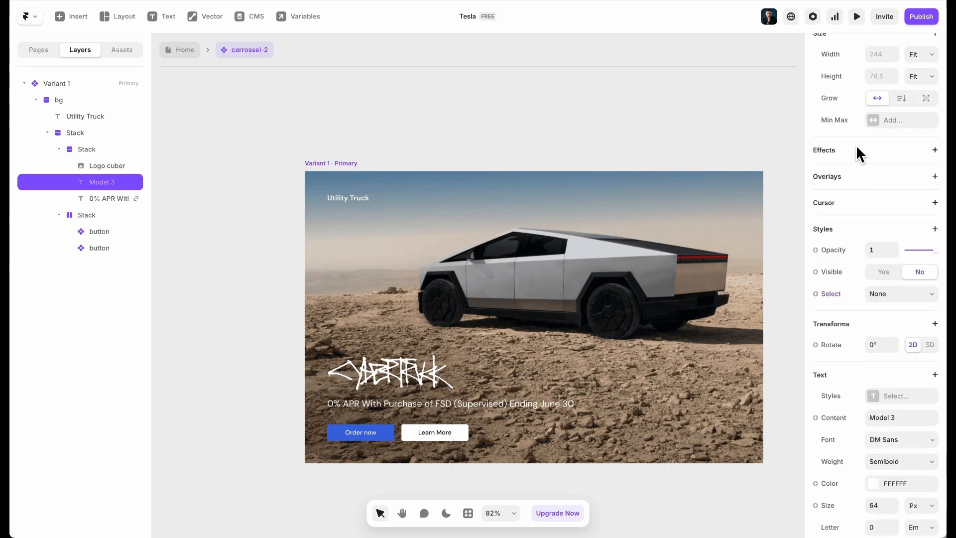
pyautogui.click(849, 276)
pyautogui.click(842, 315)
pyautogui.click(596, 183)
pyautogui.write('text')
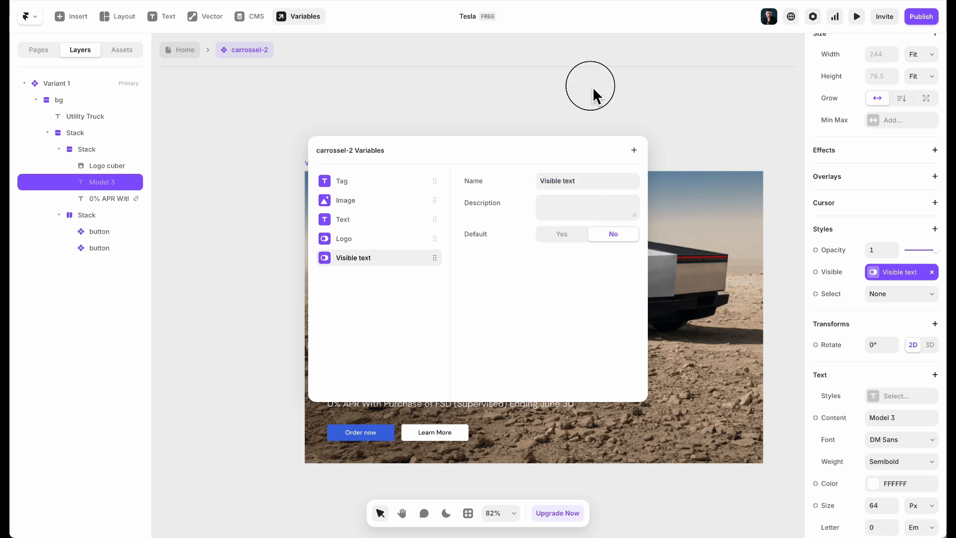
pyautogui.click(592, 87)
# Expose the Model 3 heading's content as a Title text property
pyautogui.click(840, 424)
pyautogui.moveTo(849, 456)
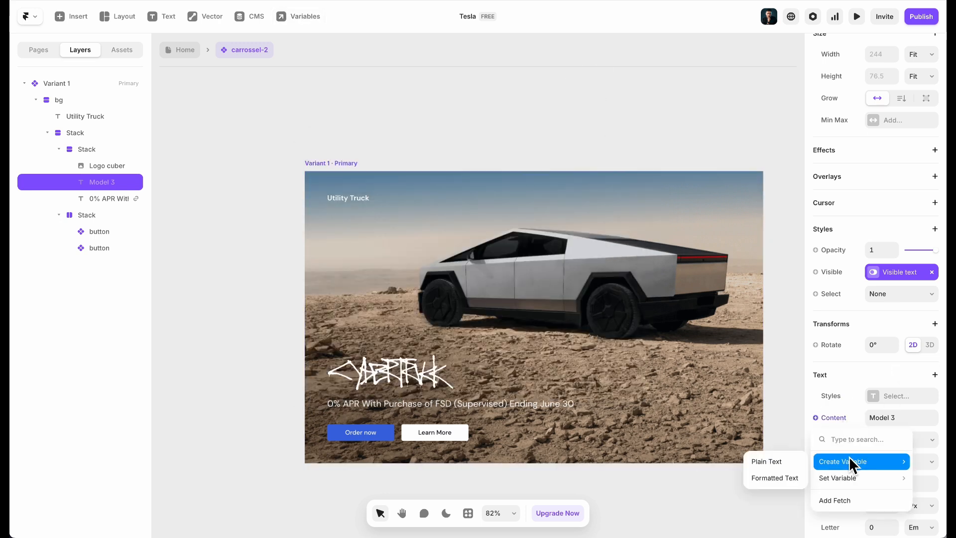
pyautogui.click(766, 461)
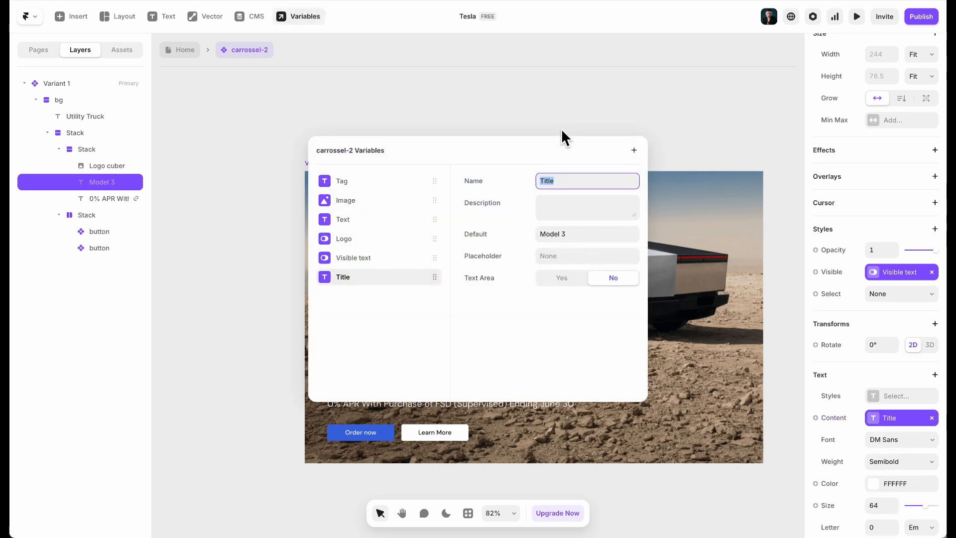
# Duplicate the carrossel-2 card on the Home page and give the copy the Model 3 photo
pyautogui.click(470, 87)
pyautogui.click(182, 50)
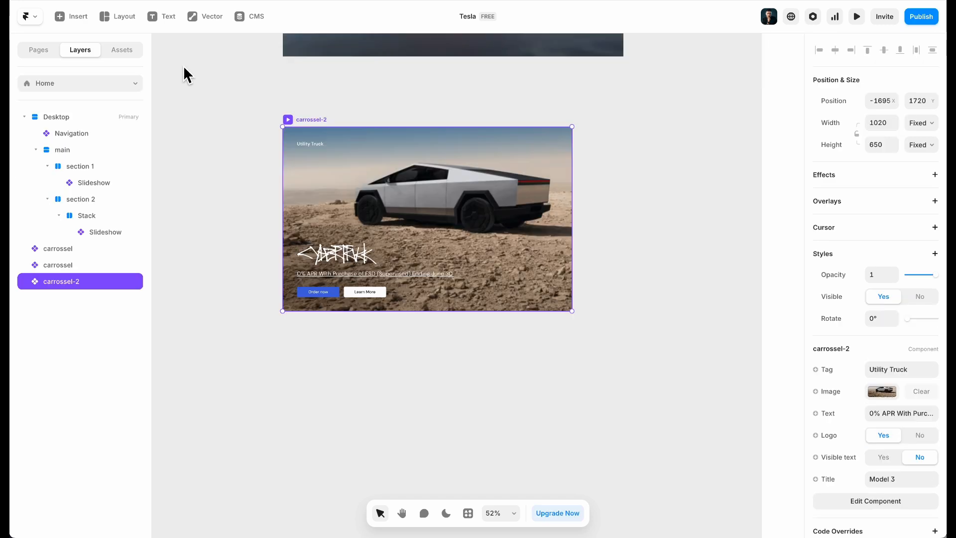
pyautogui.hotkey('ctrl', 'd')
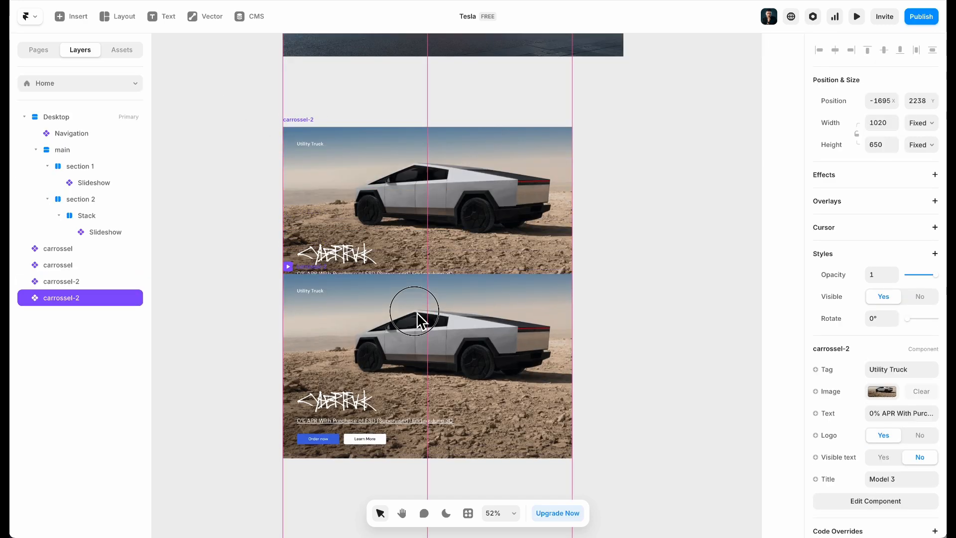
pyautogui.click(888, 390)
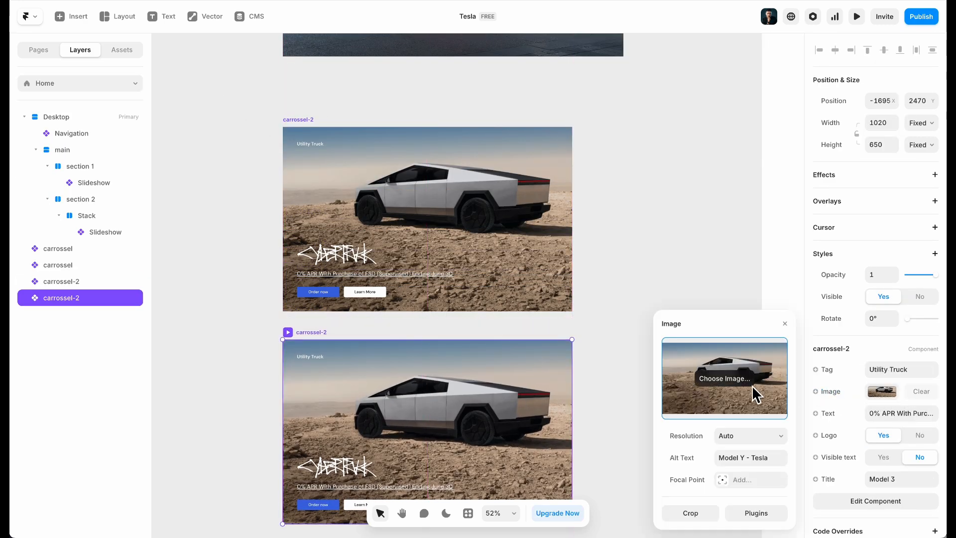
pyautogui.click(747, 379)
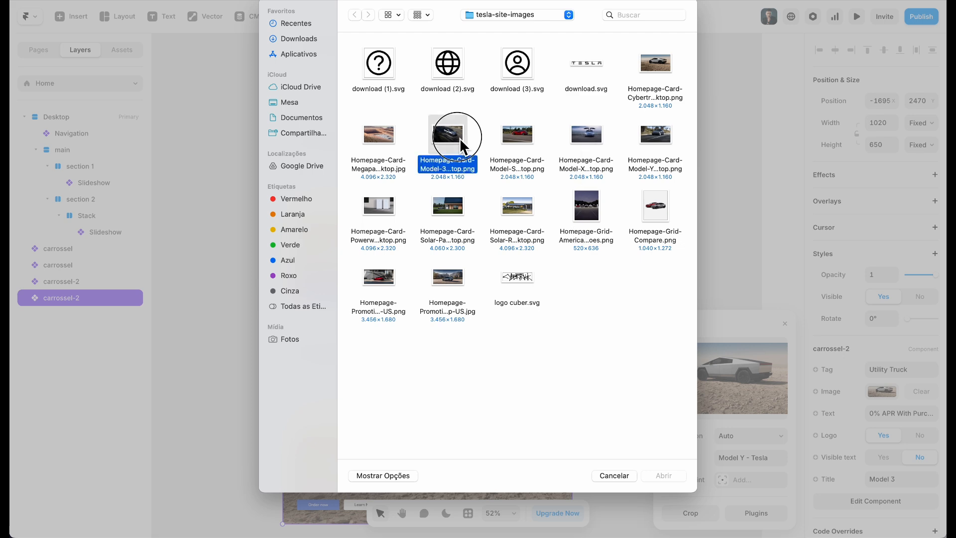
pyautogui.doubleClick(459, 138)
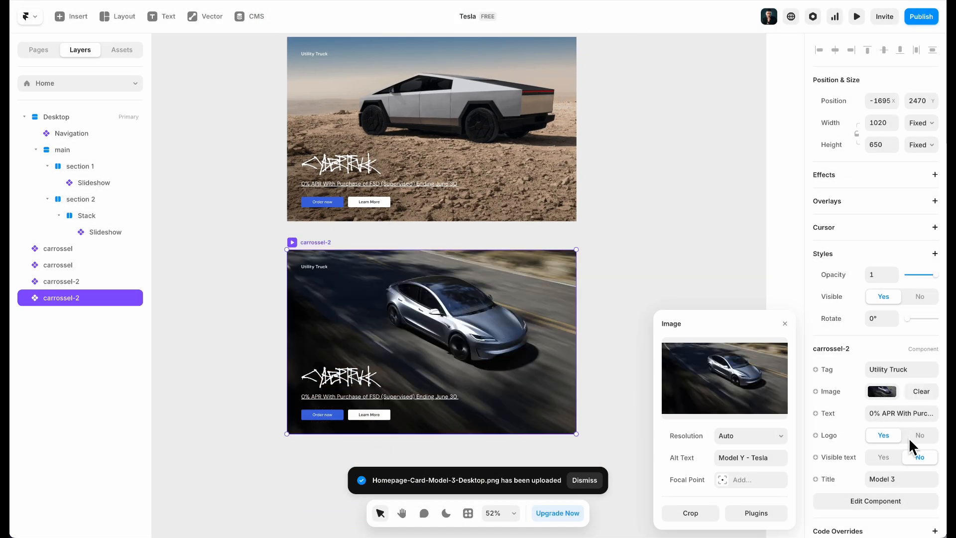
# Set Logo to No and Visible text to Yes on the second card
pyautogui.click(918, 435)
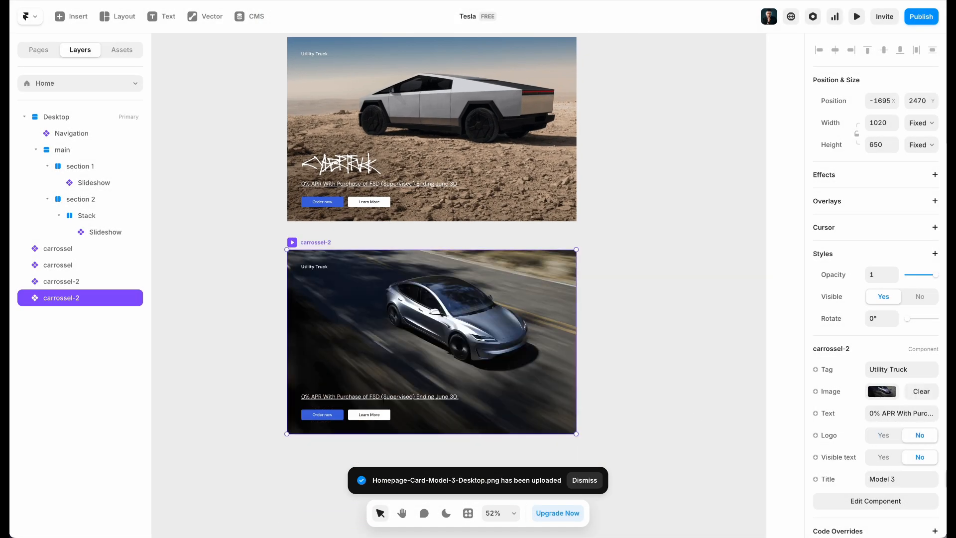
pyautogui.click(882, 457)
pyautogui.click(893, 374)
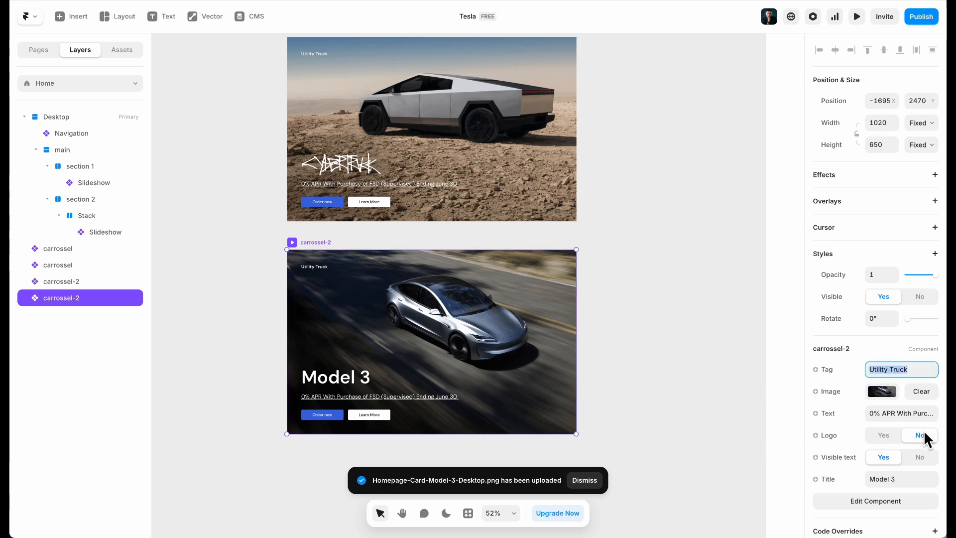
pyautogui.click(390, 445)
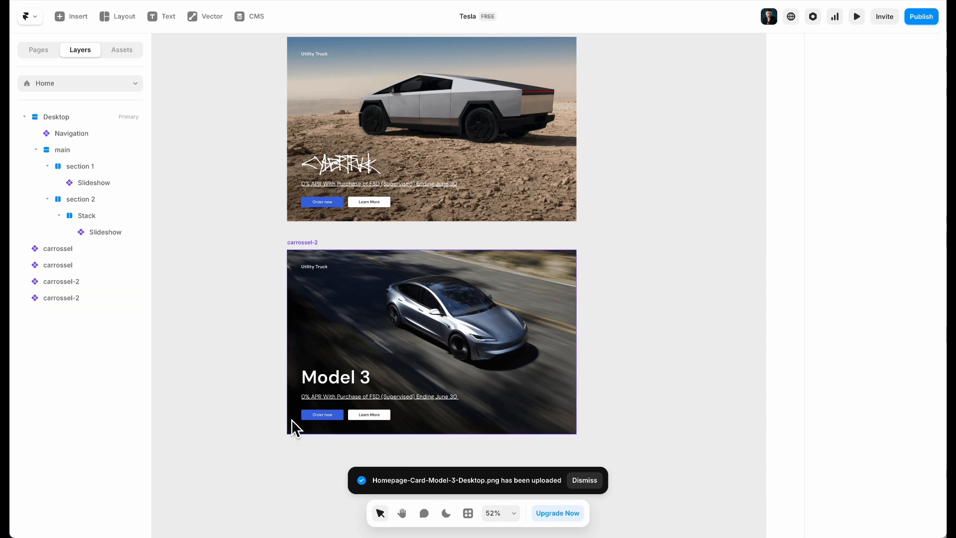
pyautogui.click(343, 400)
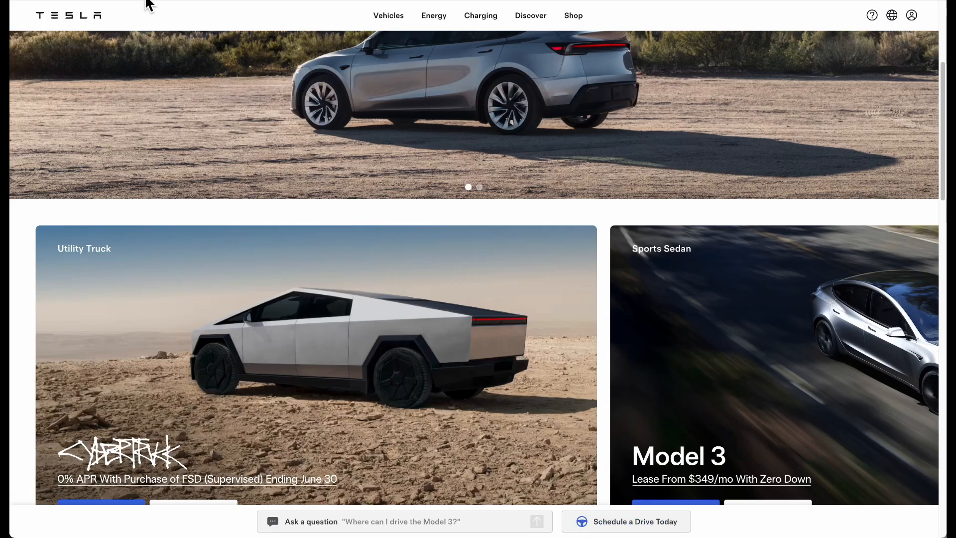
# Copy the Model 3 lease line from Tesla's DevTools and paste 'Lease From $349/mo With Zero Down' as the Text
pyautogui.scroll(-5, 380, 332)
pyautogui.rightClick(468, 272)
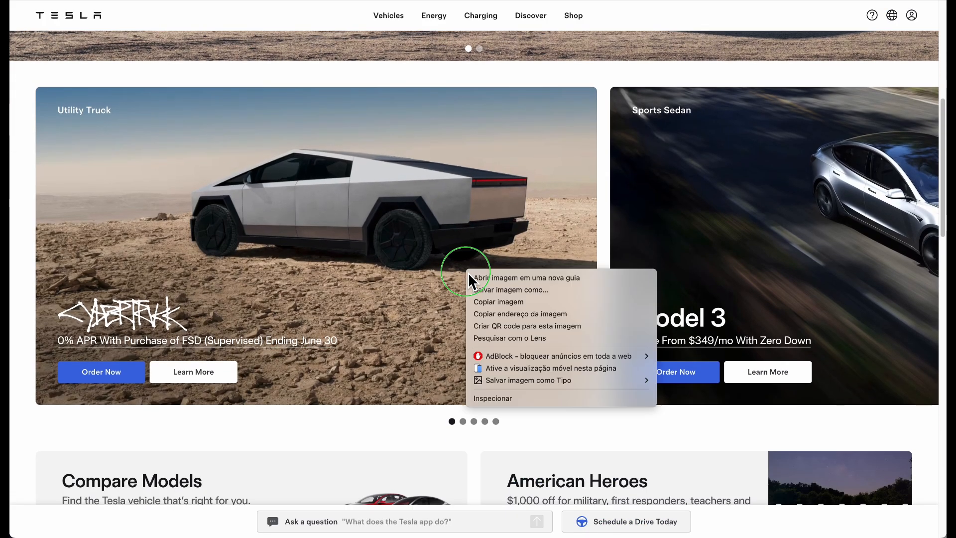
pyautogui.click(507, 398)
pyautogui.click(19, 369)
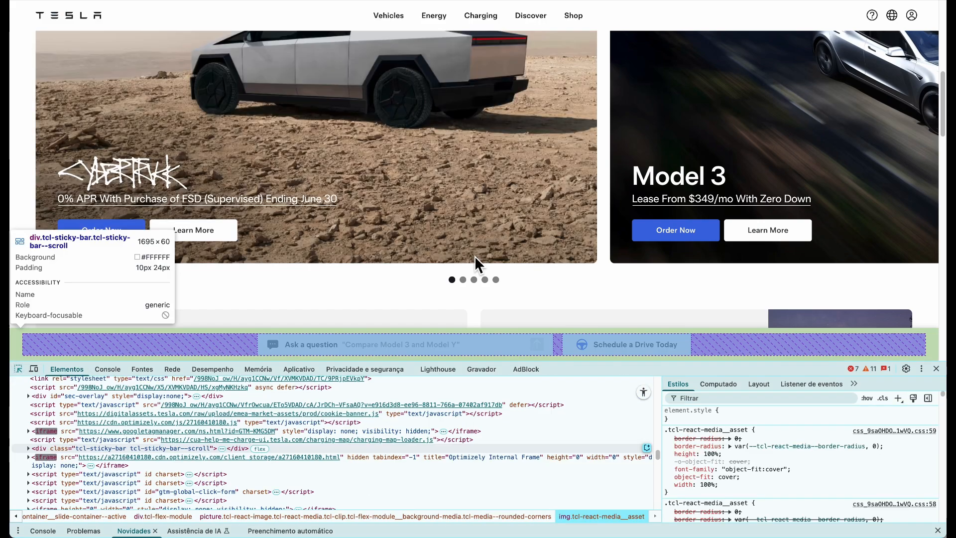
pyautogui.click(779, 200)
pyautogui.doubleClick(298, 449)
pyautogui.hotkey('ctrl', 'c')
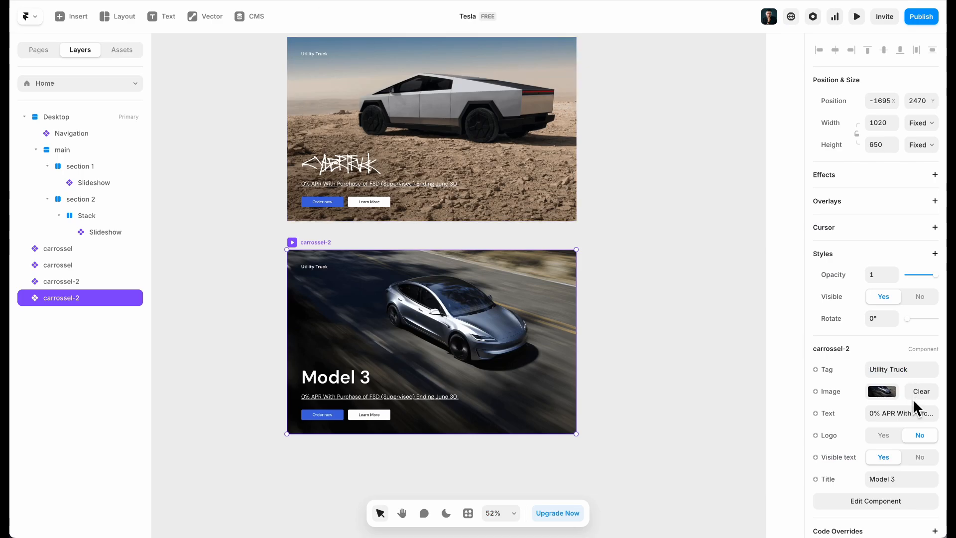
pyautogui.click(904, 411)
pyautogui.hotkey('ctrl', 'v')
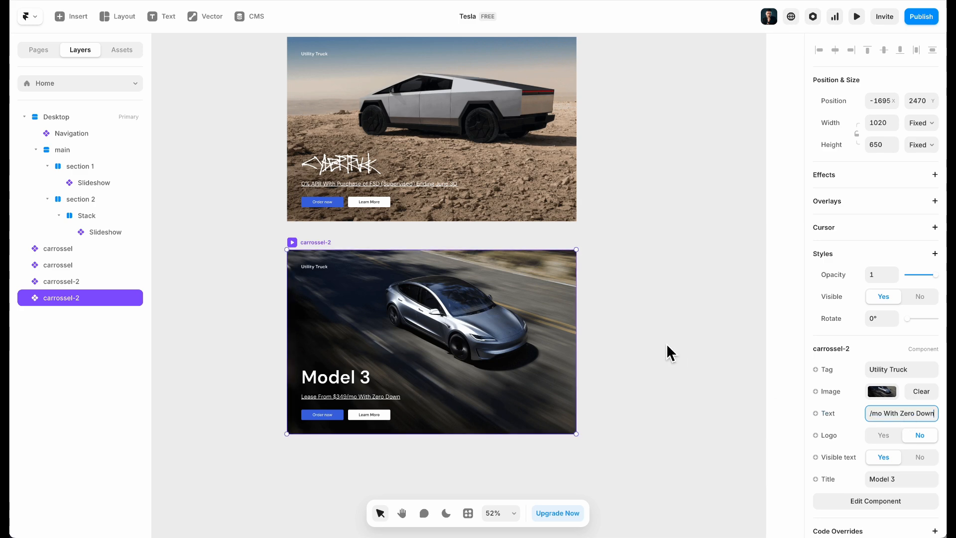
# Duplicate the Model 3 card below it and set its image to the Model Y photo
pyautogui.click(603, 363)
pyautogui.scroll(-3, 539, 337)
pyautogui.click(500, 192)
pyautogui.moveTo(500, 194); pyautogui.dragTo(494, 399)
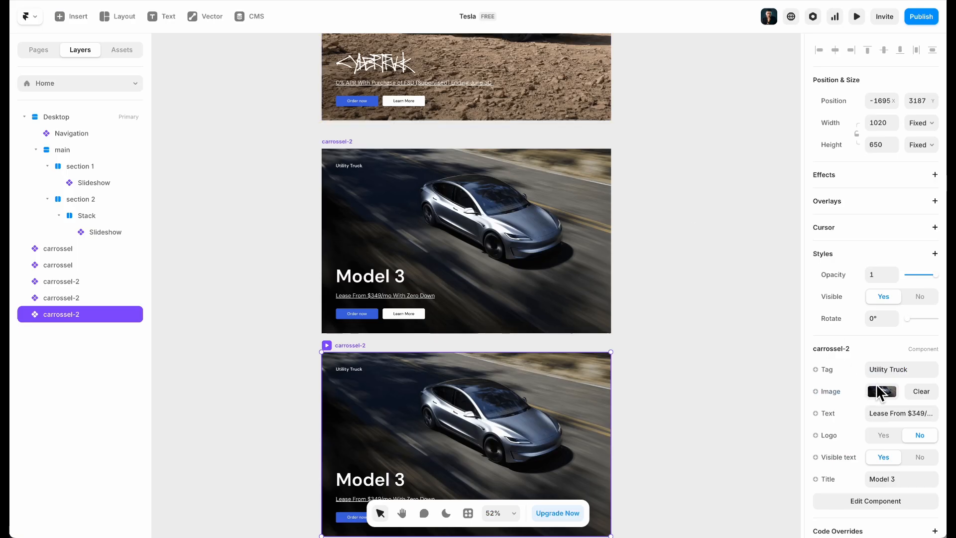
pyautogui.click(882, 391)
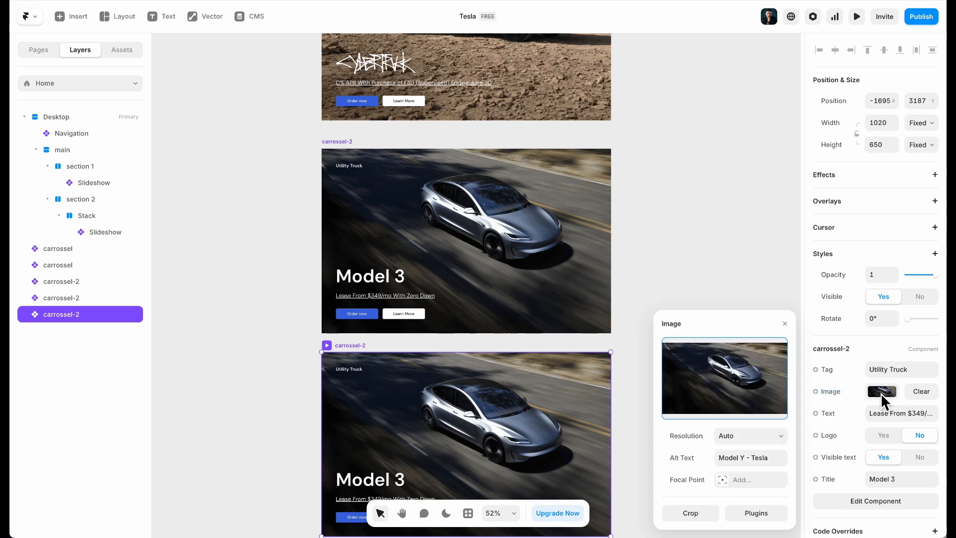
pyautogui.click(745, 383)
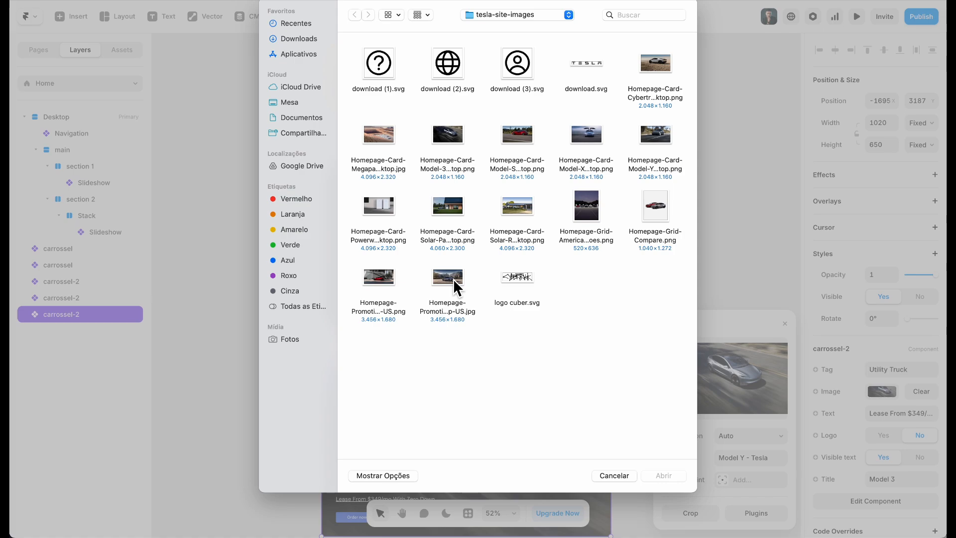
pyautogui.doubleClick(644, 133)
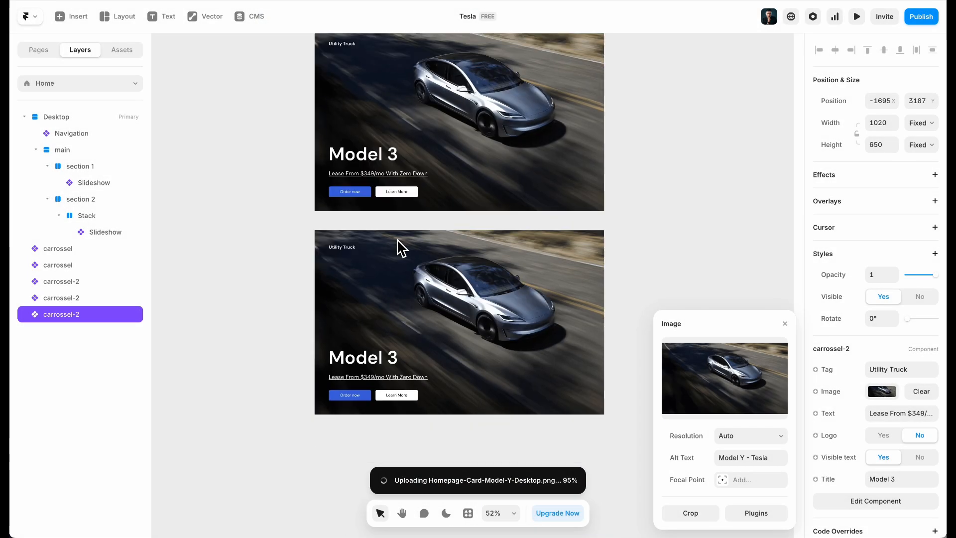
# Change the new card's title to Model Y
pyautogui.hotkey('ctrl', 'Tab')
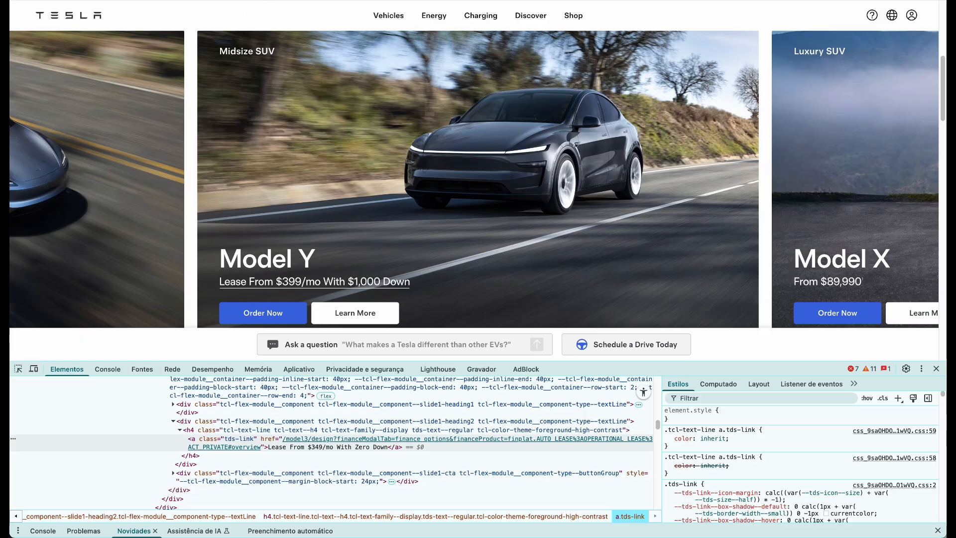
pyautogui.hotkey('ctrl', 'Tab')
pyautogui.click(896, 479)
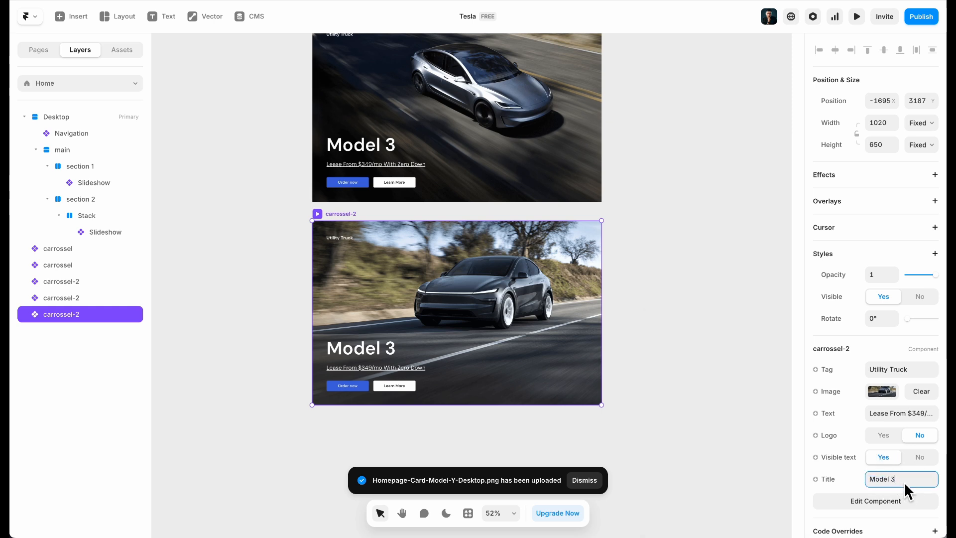
pyautogui.press('BackSpace')
pyautogui.write('Y')
# Paste the Model Y $399/mo lease line from the Tesla site as the card's Text
pyautogui.hotkey('ctrl', 'Tab')
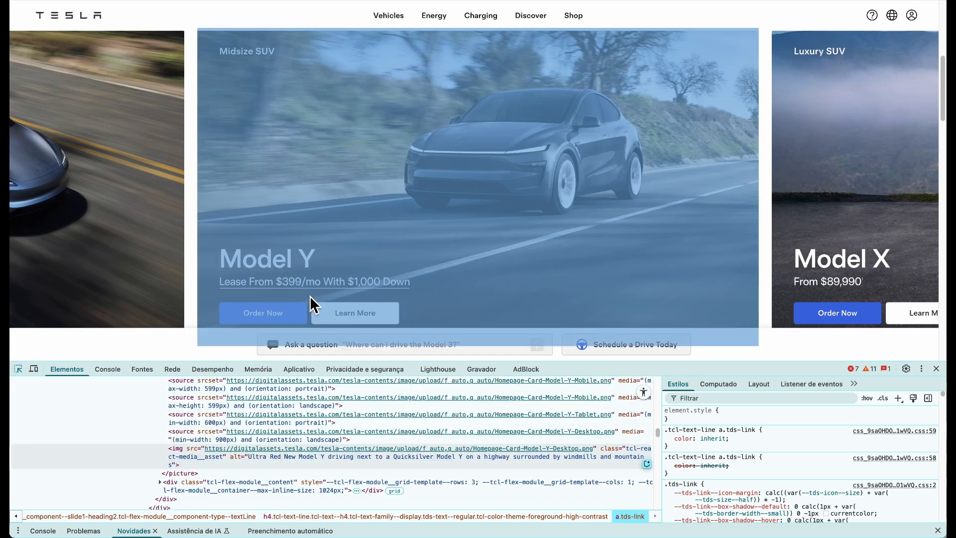
pyautogui.click(309, 282)
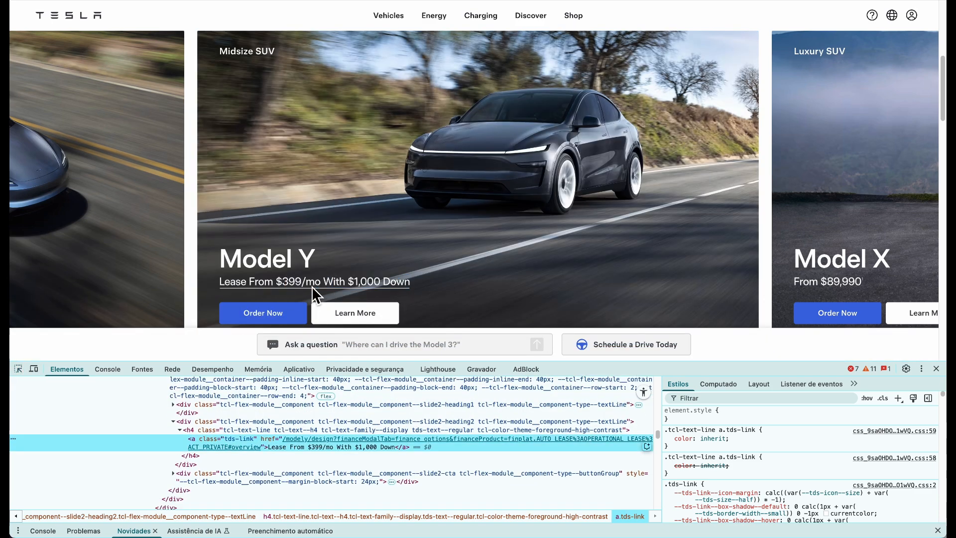
pyautogui.doubleClick(308, 446)
pyautogui.hotkey('ctrl', 'c')
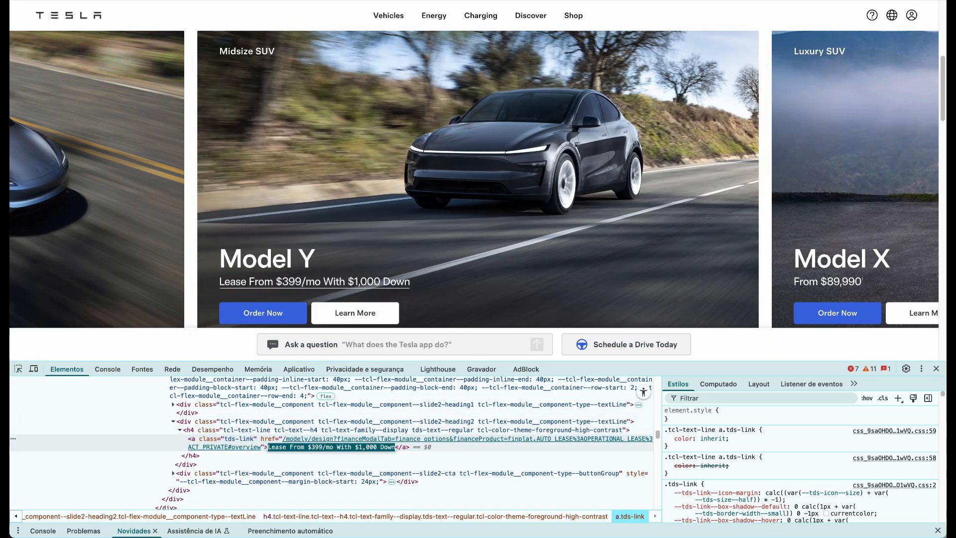
pyautogui.hotkey('ctrl', 'Tab')
pyautogui.click(902, 413)
pyautogui.hotkey('ctrl', 'v')
# Change the Model 3 card's tag to Sports Sedan
pyautogui.click(524, 147)
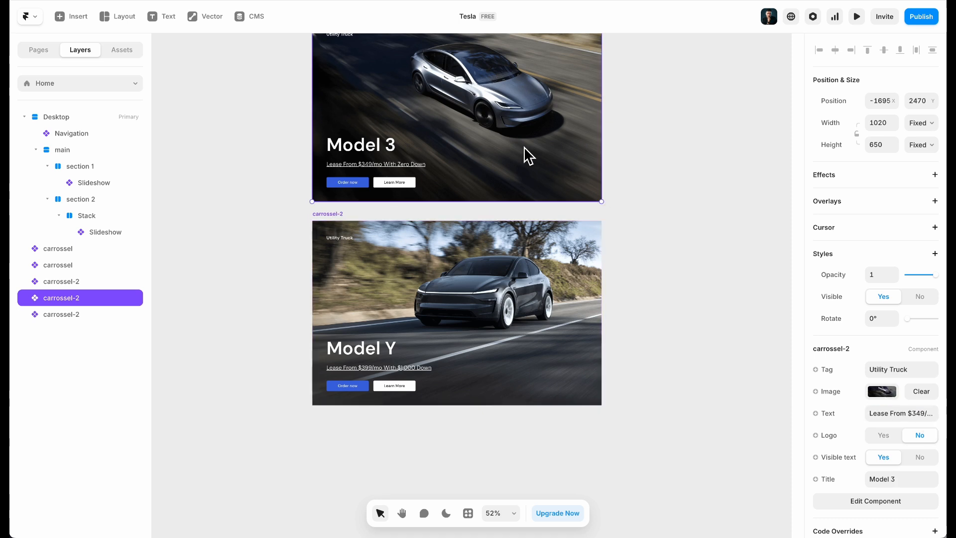
pyautogui.click(876, 376)
pyautogui.write('Sports Sedan')
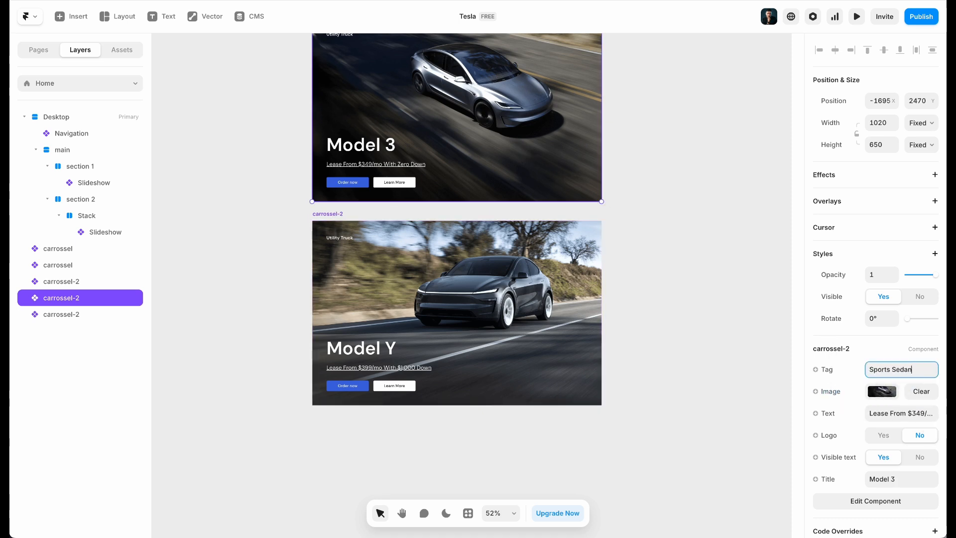
pyautogui.click(546, 291)
# Copy the Midsize SUV label from the Tesla site and paste it as the Model Y tag
pyautogui.click(193, 0)
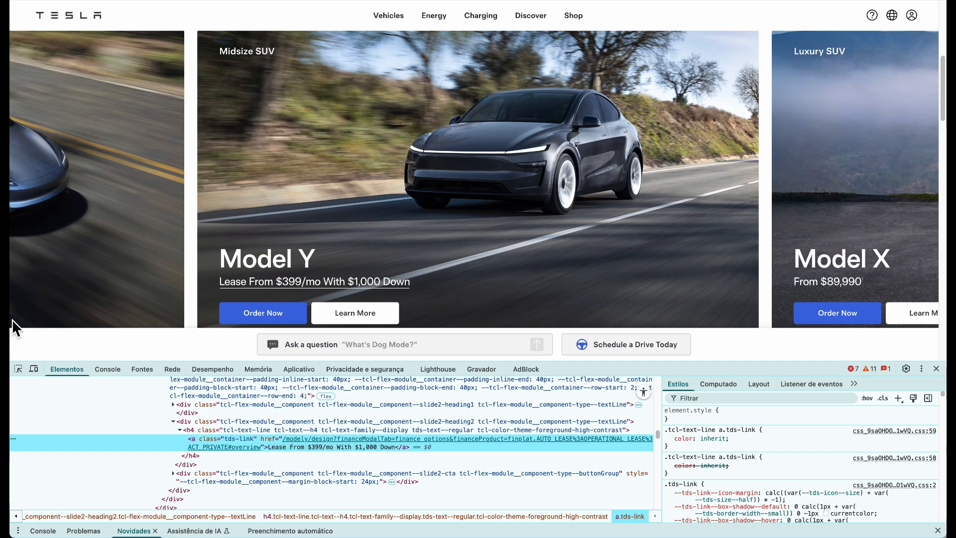
pyautogui.click(20, 367)
pyautogui.click(236, 55)
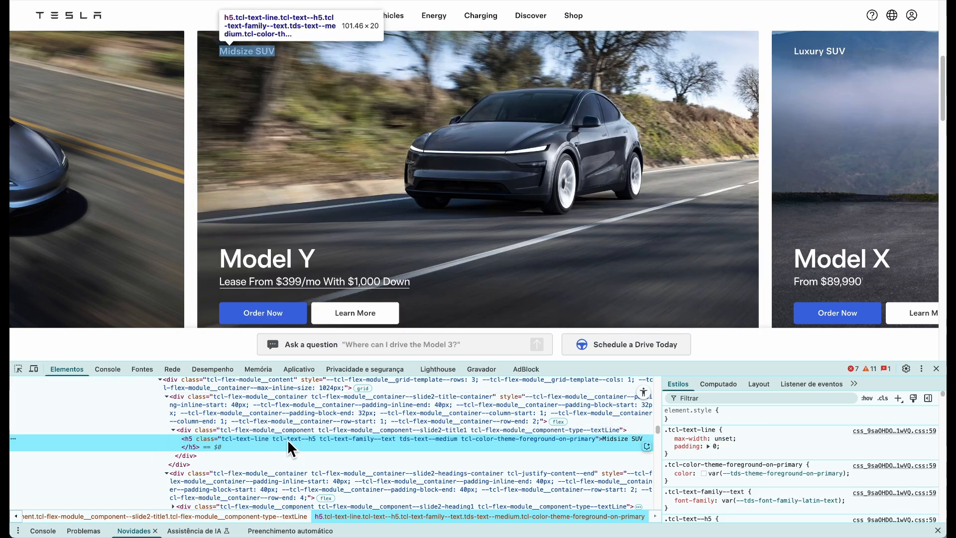
pyautogui.doubleClick(288, 439)
pyautogui.doubleClick(621, 438)
pyautogui.press('super+c')
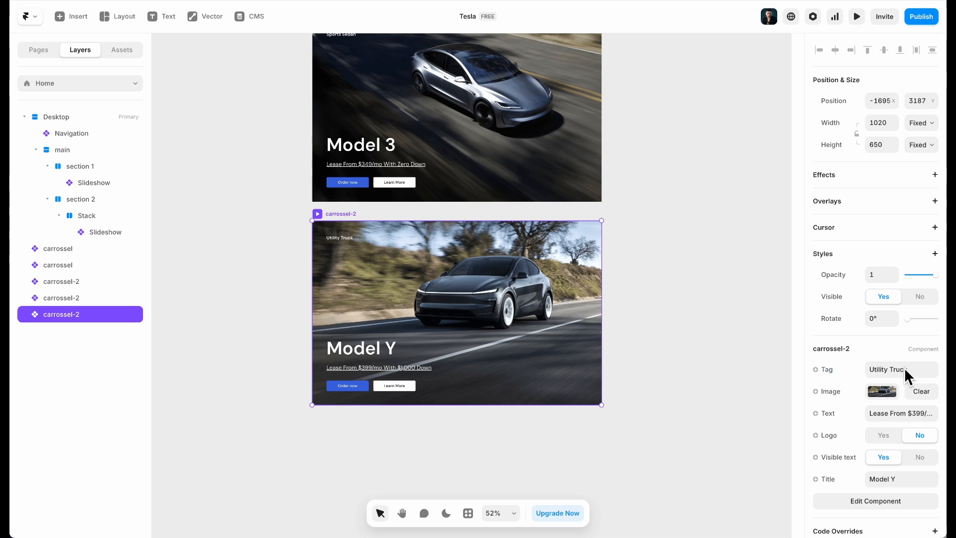
pyautogui.click(903, 368)
pyautogui.press('super+v')
# Alt-drag the Model Y card to create another duplicate below it
pyautogui.scroll(-2, 482, 345)
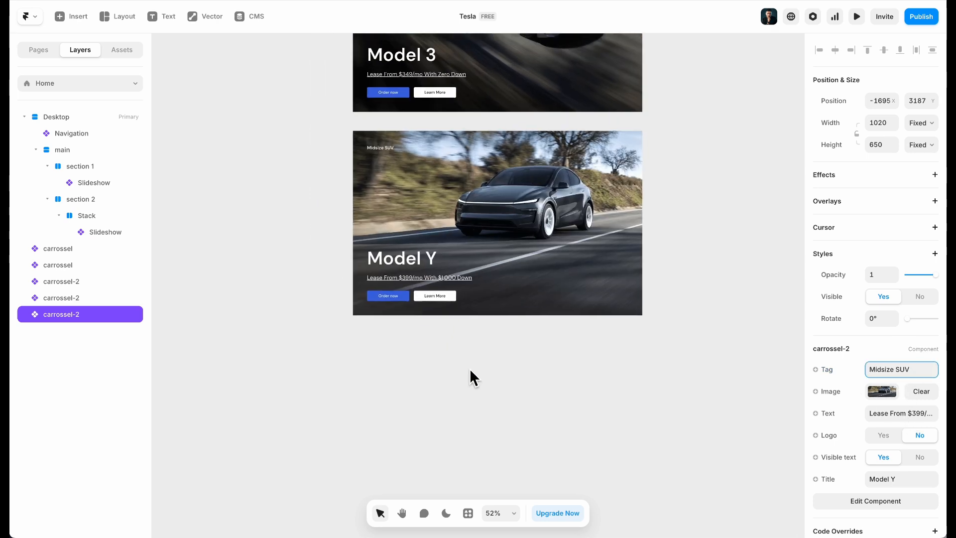
pyautogui.moveTo(537, 169); pyautogui.dragTo(545, 369)
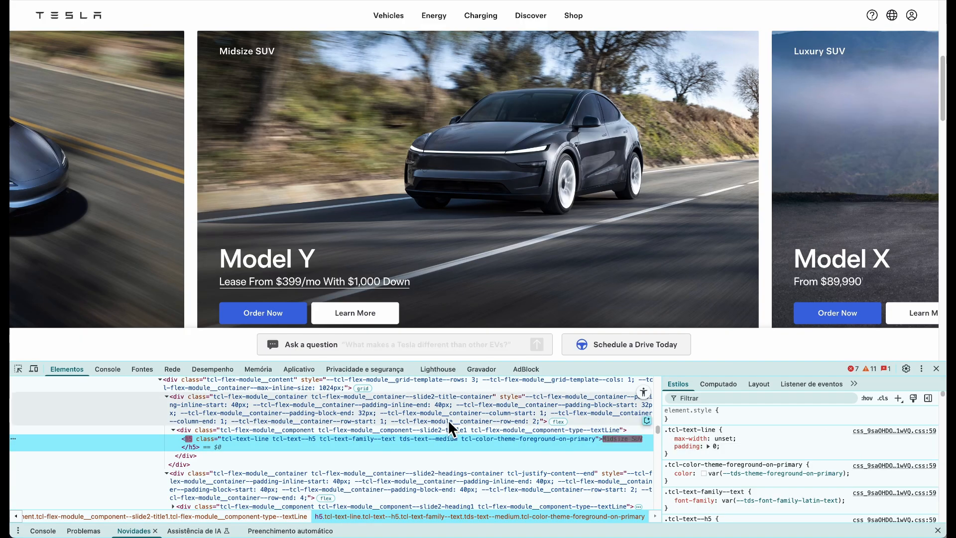
pyautogui.scroll(-3, 481, 271)
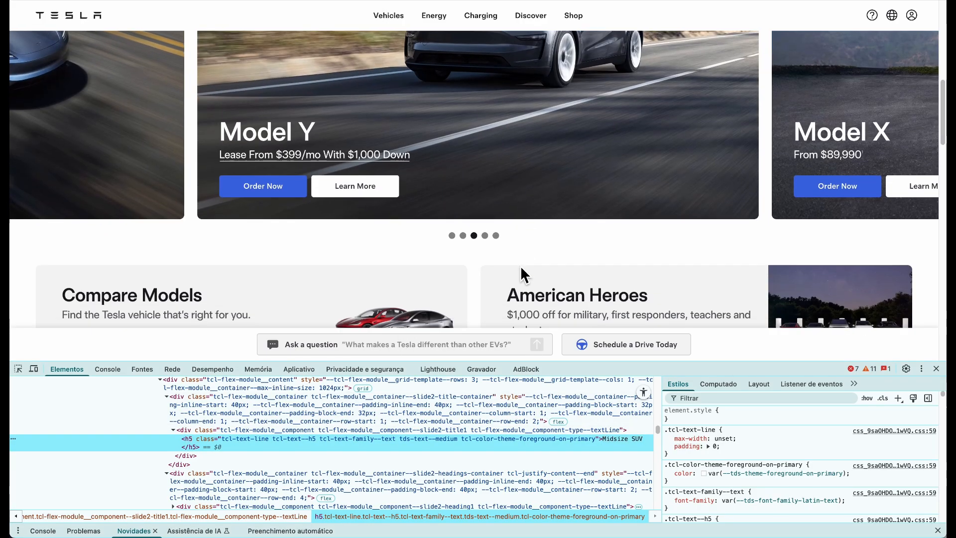
# Rename the new card's title to Model X and give it the Model X photo
pyautogui.click(486, 237)
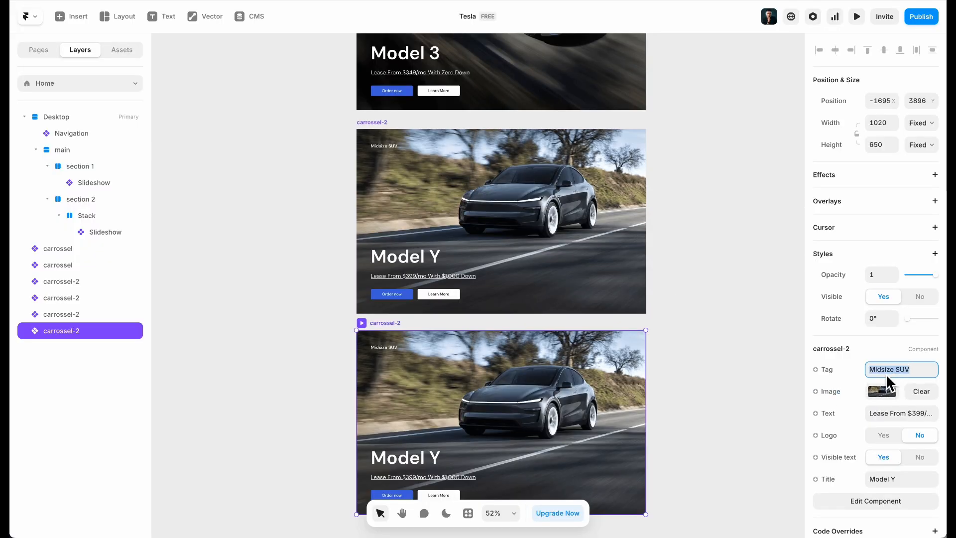
pyautogui.click(913, 481)
pyautogui.press('BackSpace')
pyautogui.write('X')
pyautogui.click(872, 398)
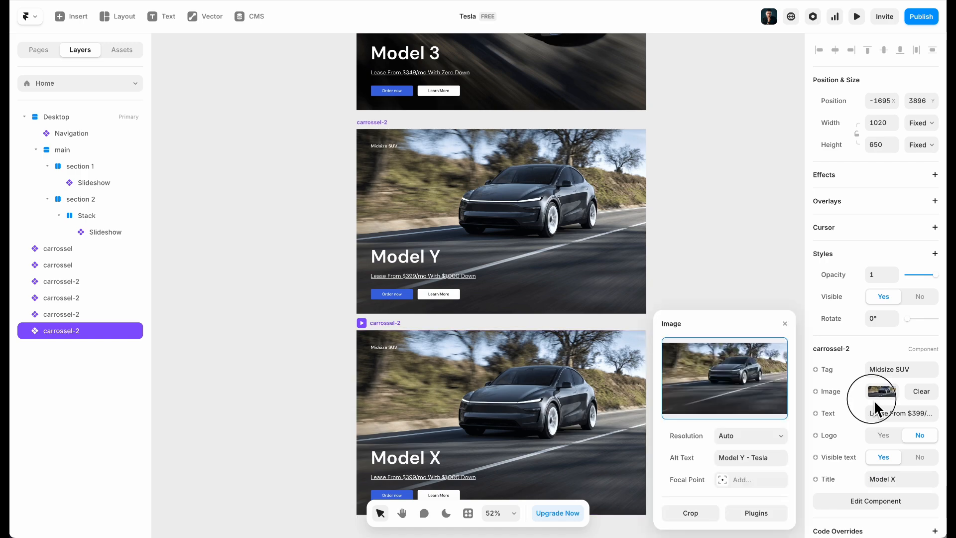
pyautogui.click(742, 385)
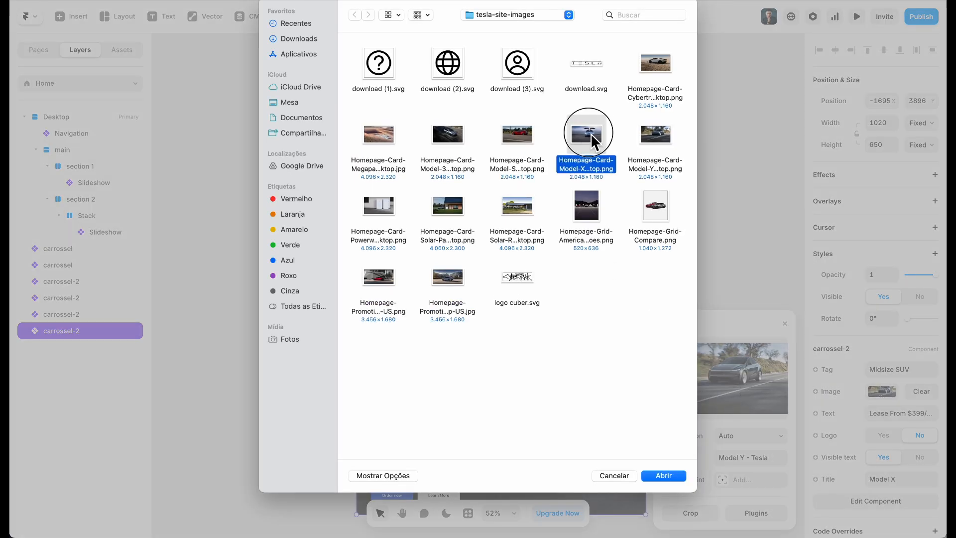
pyautogui.doubleClick(586, 135)
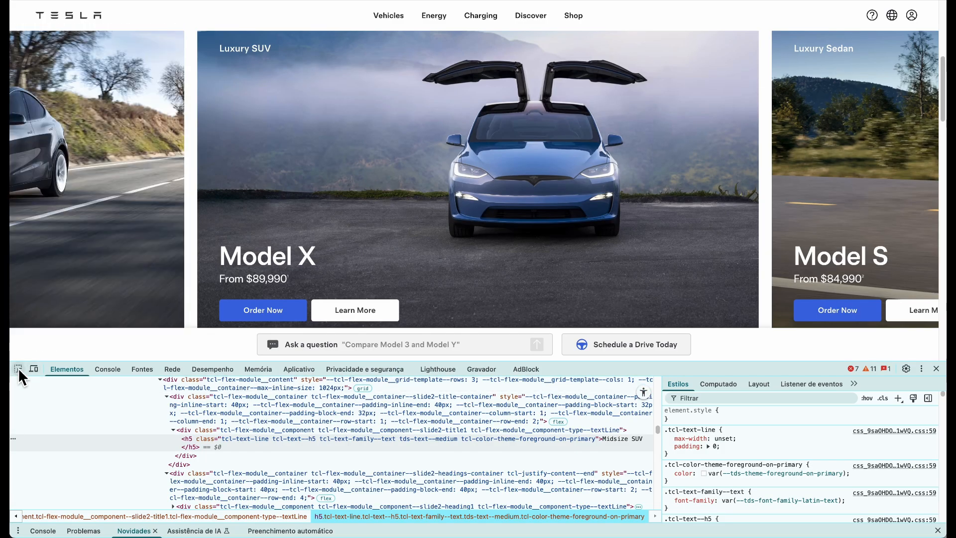
# Copy the Model X price line from Tesla's DevTools and paste 'From $89,990' as the subtitle
pyautogui.click(18, 367)
pyautogui.click(276, 286)
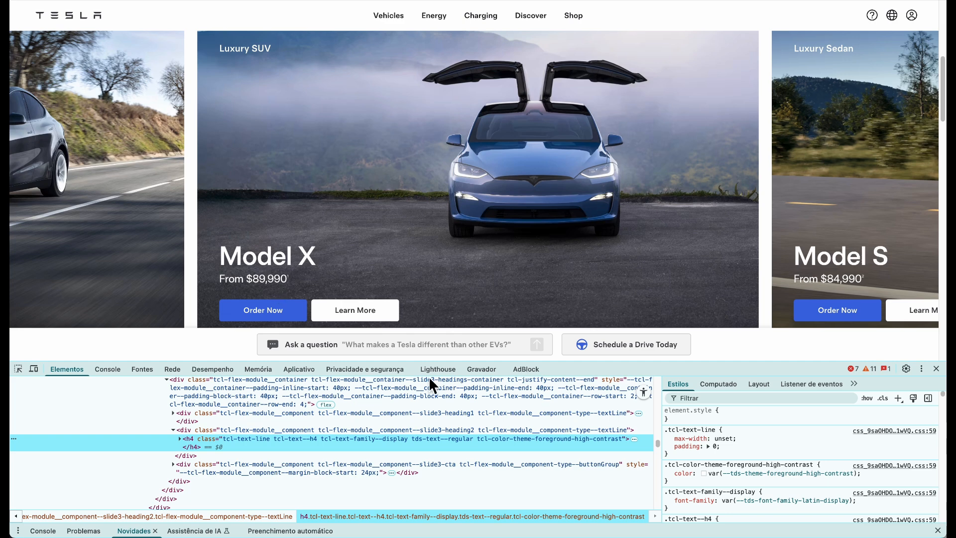
pyautogui.press('Right')
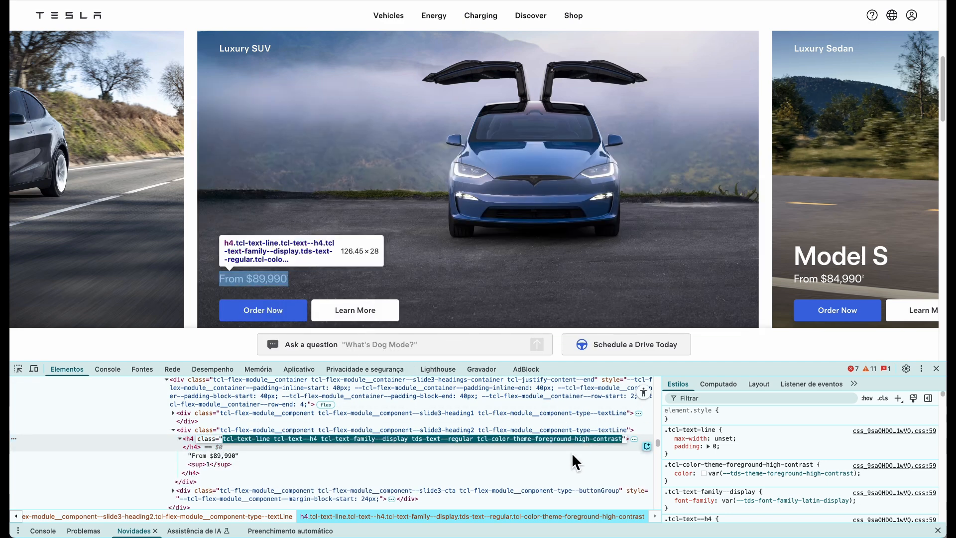
pyautogui.doubleClick(199, 455)
pyautogui.doubleClick(213, 447)
pyautogui.press('super+c')
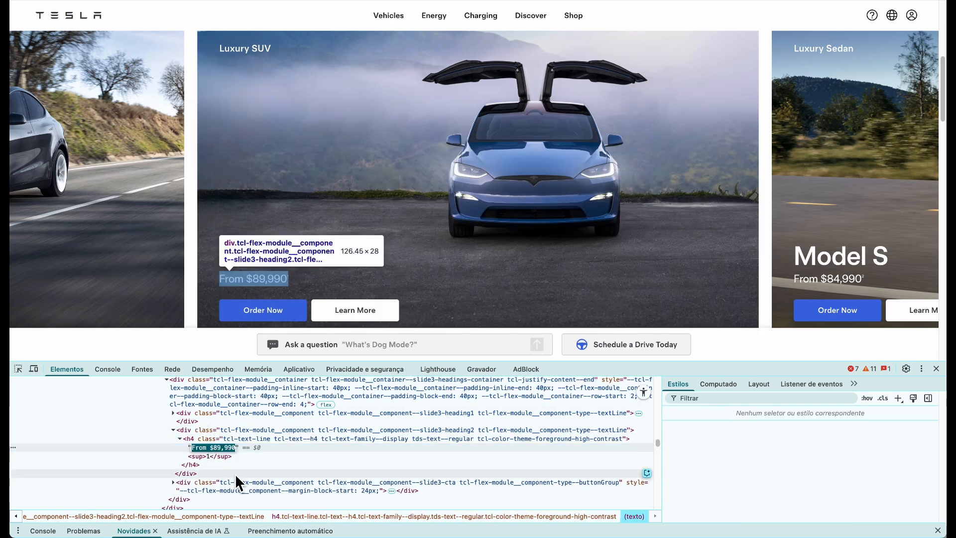
pyautogui.click(247, 1)
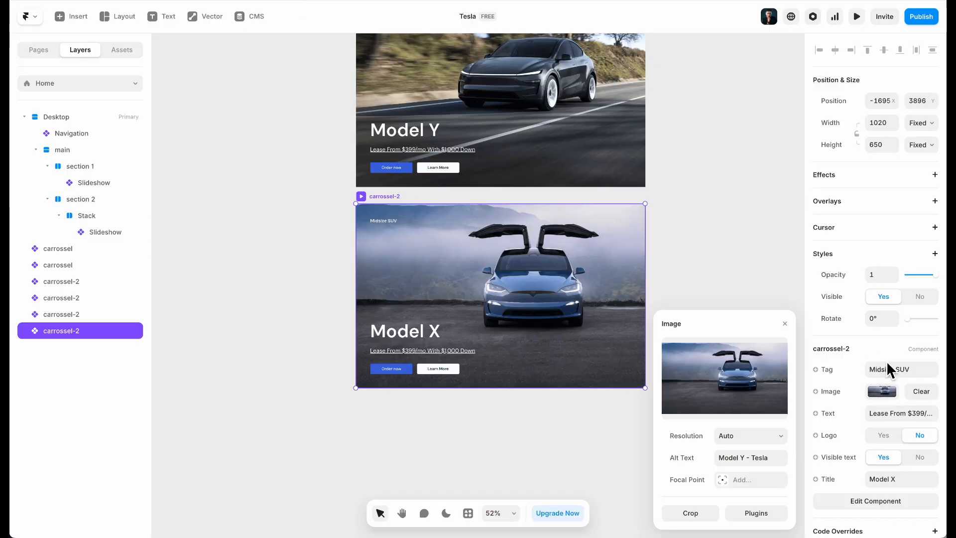
pyautogui.click(900, 370)
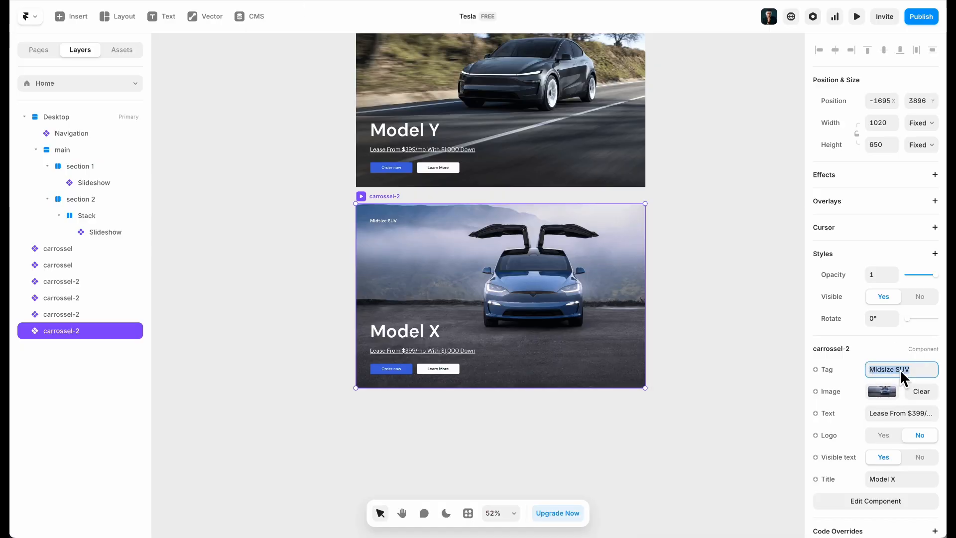
pyautogui.click(890, 414)
pyautogui.press('super+v')
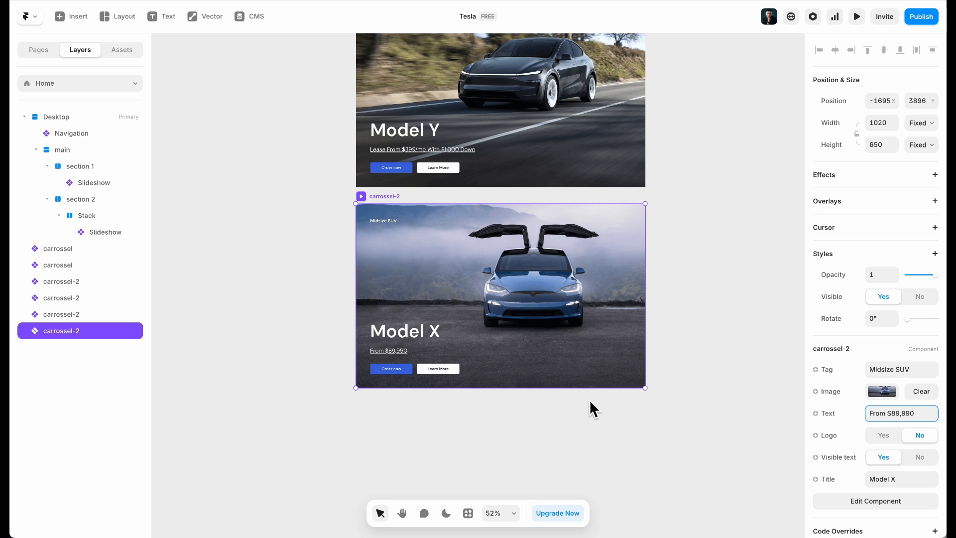
# Copy the Luxury SUV label from the Tesla site and paste it as the Model X tag
pyautogui.click(882, 484)
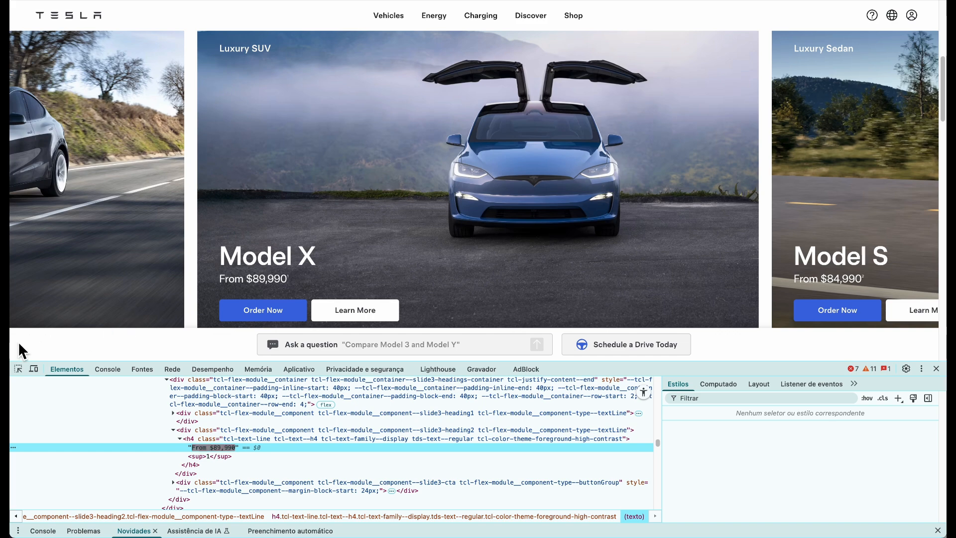
pyautogui.click(19, 368)
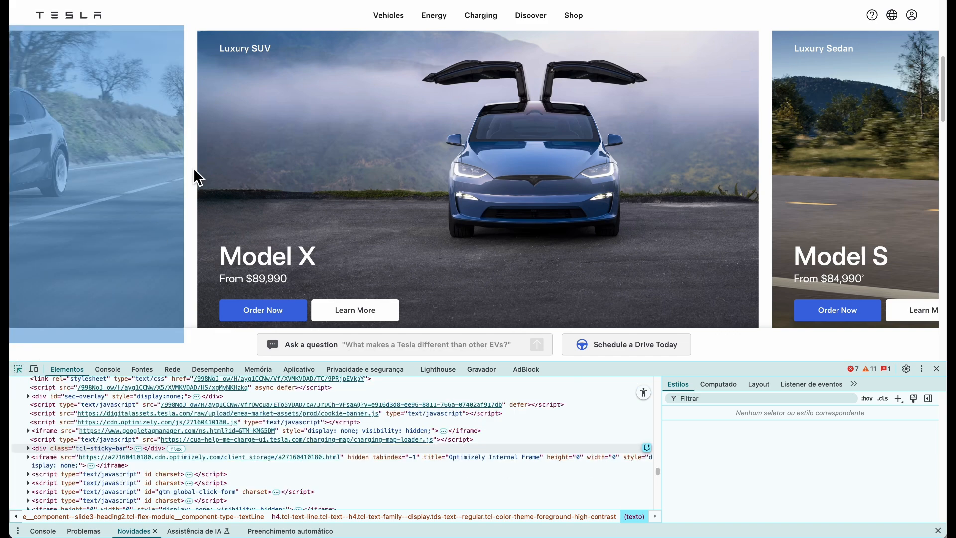
pyautogui.click(234, 50)
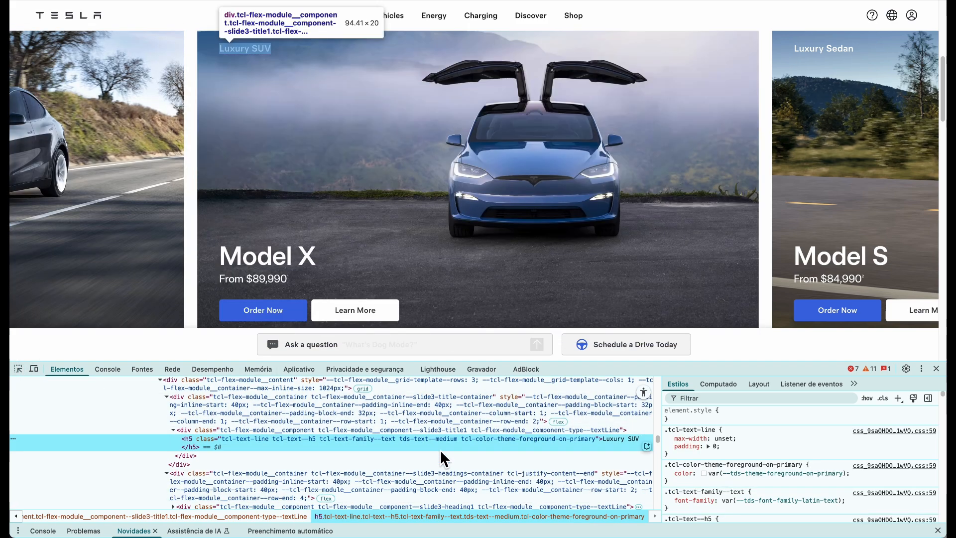
pyautogui.click(621, 437)
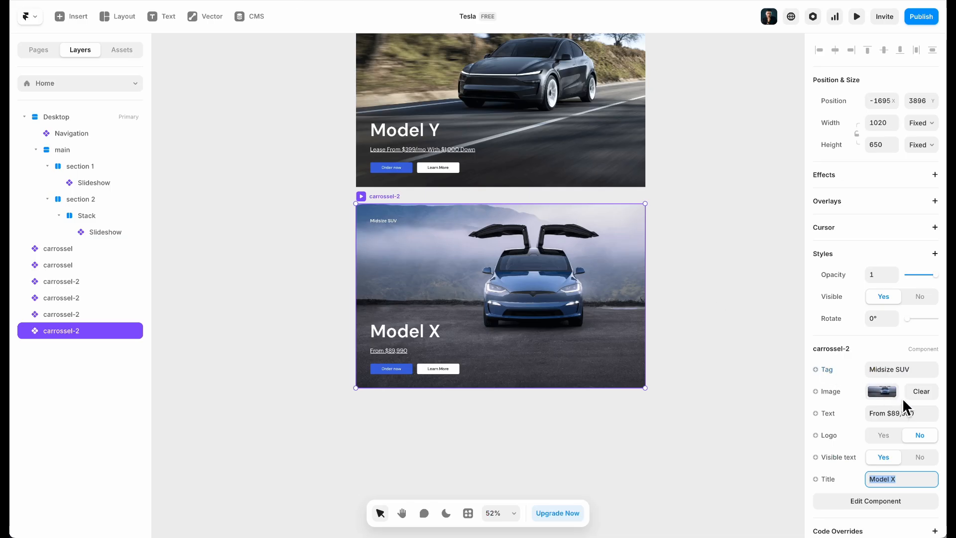
pyautogui.click(901, 368)
pyautogui.write('Luxury SUV')
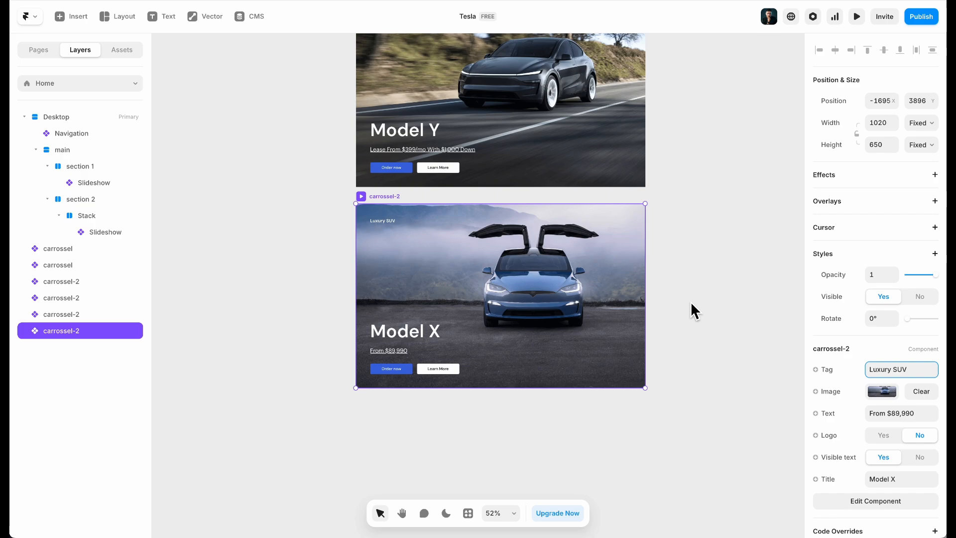
# Return to the Framer canvas and reselect the Model X slide
pyautogui.click(694, 311)
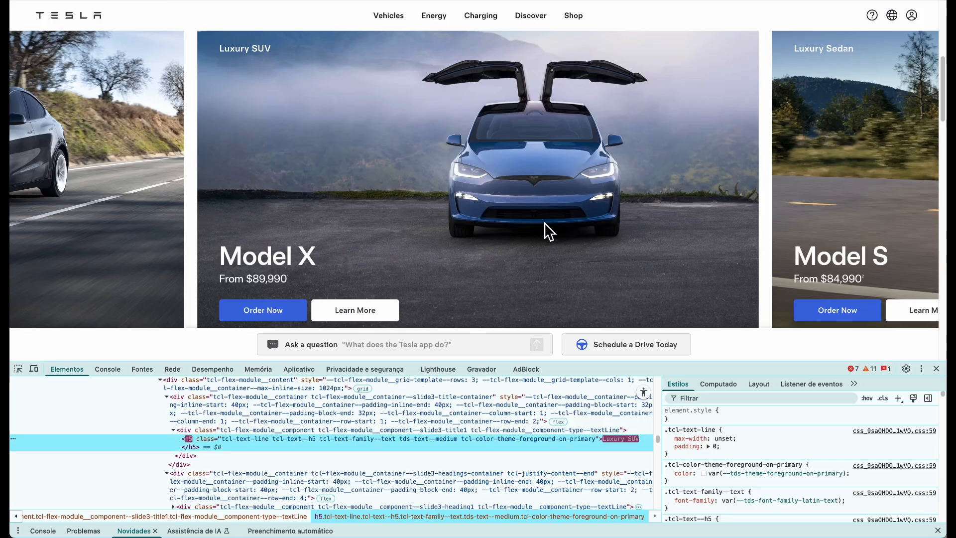
pyautogui.scroll(-2, 544, 230)
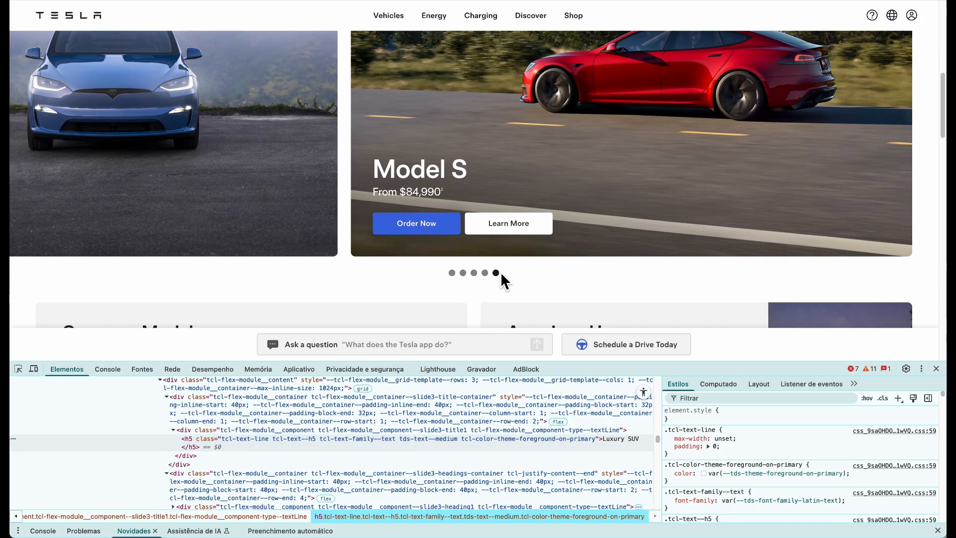
pyautogui.scroll(3, 486, 209)
pyautogui.scroll(1, 486, 202)
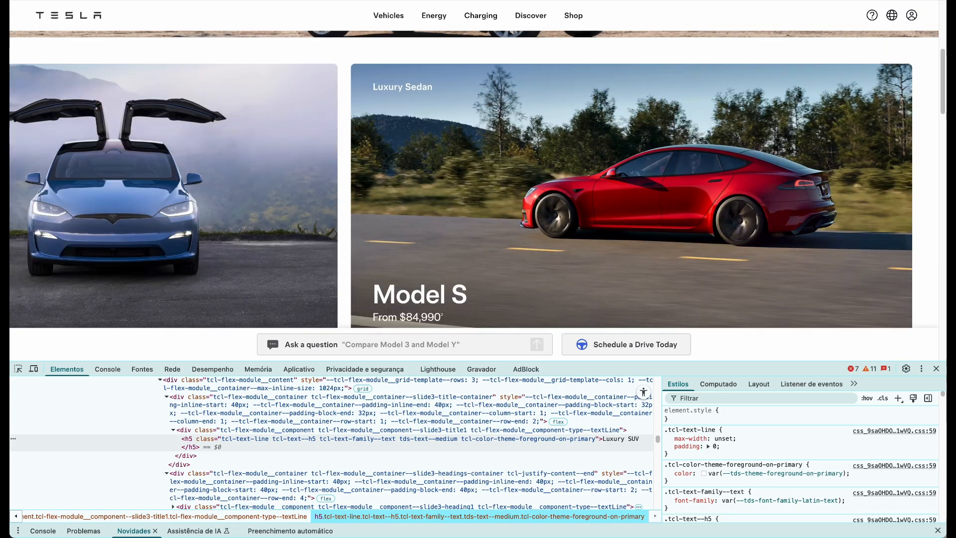
pyautogui.hotkey('ctrl', 'Tab')
pyautogui.scroll(-2, 458, 204)
pyautogui.click(525, 207)
# Duplicate the Model X slide and retitle the copy Model S
pyautogui.moveTo(487, 177); pyautogui.dragTo(497, 372)
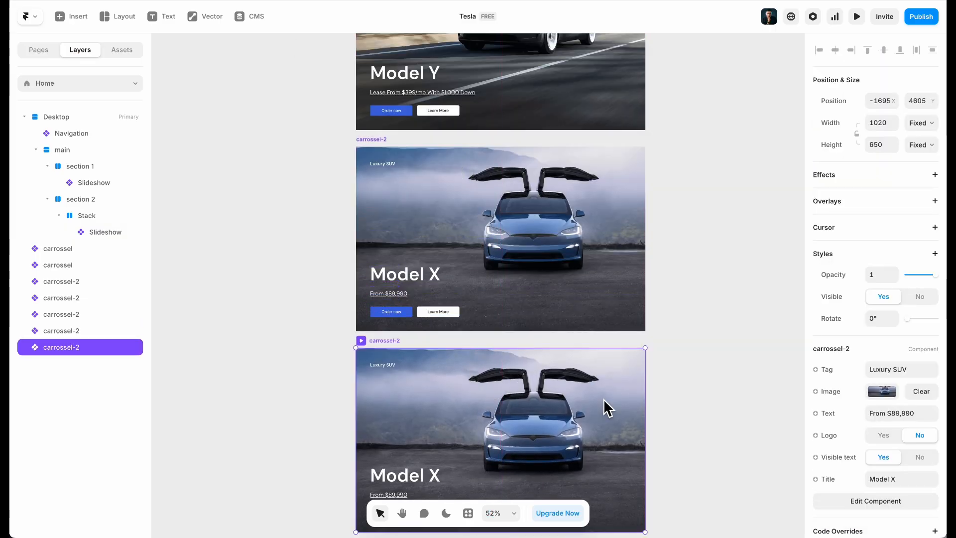
pyautogui.click(904, 482)
pyautogui.press('BackSpace')
pyautogui.write('S')
pyautogui.click(751, 311)
pyautogui.click(507, 368)
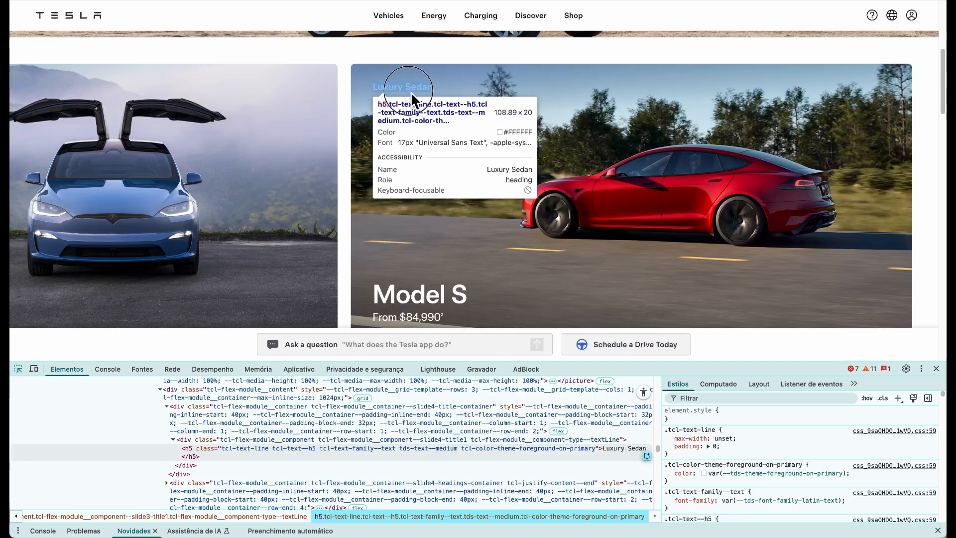
# Replace the slide's image with the red Model S Luxury Sedan photo
pyautogui.click(411, 92)
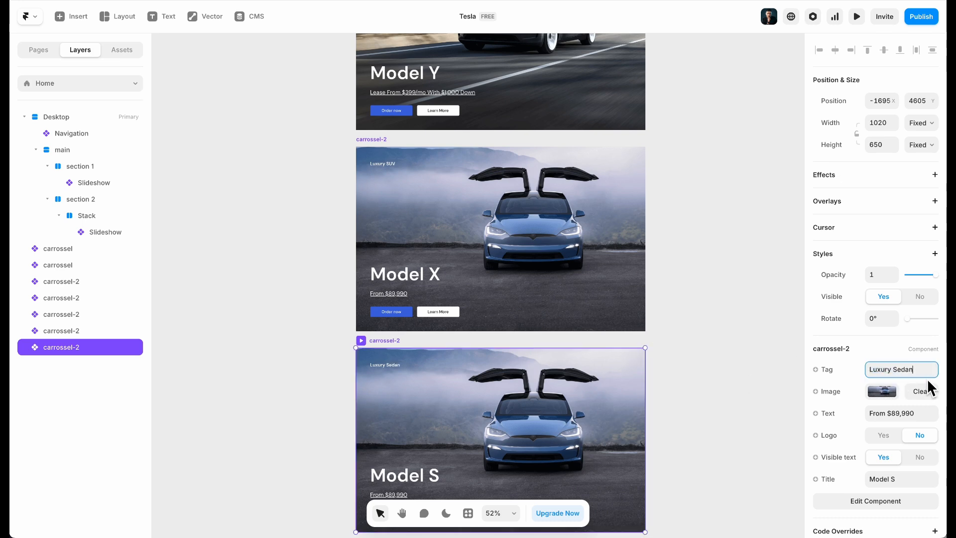
pyautogui.click(895, 391)
pyautogui.click(724, 378)
pyautogui.doubleClick(520, 136)
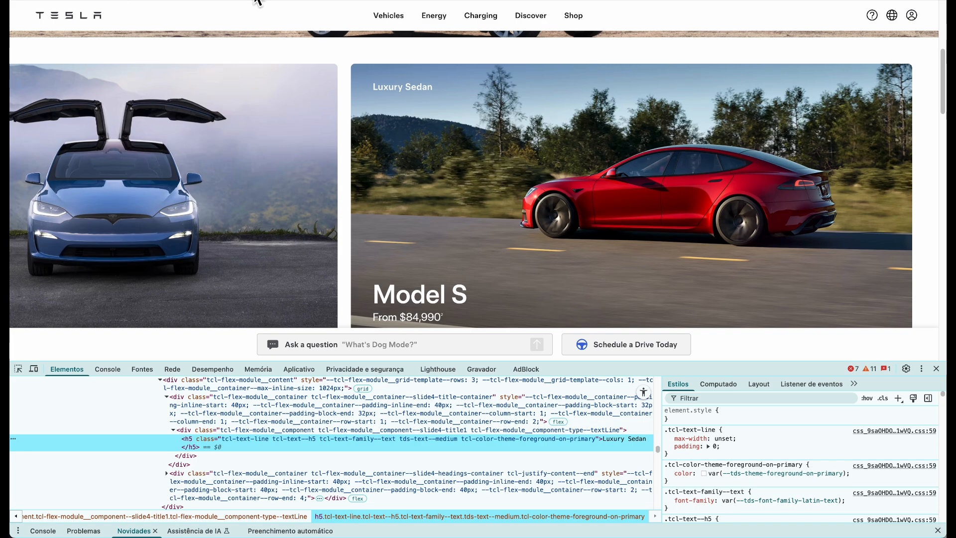
# Copy 'From $84,990' from the Tesla page into the slide's price text
pyautogui.click(18, 369)
pyautogui.click(423, 315)
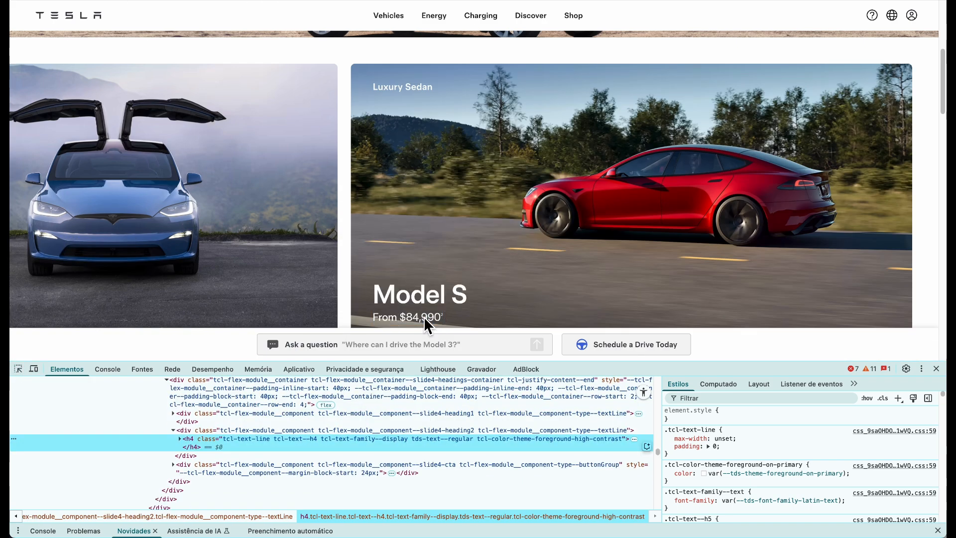
pyautogui.click(180, 439)
pyautogui.doubleClick(203, 446)
pyautogui.hotkey('ctrl', 'c')
pyautogui.hotkey('ctrl', 'Tab')
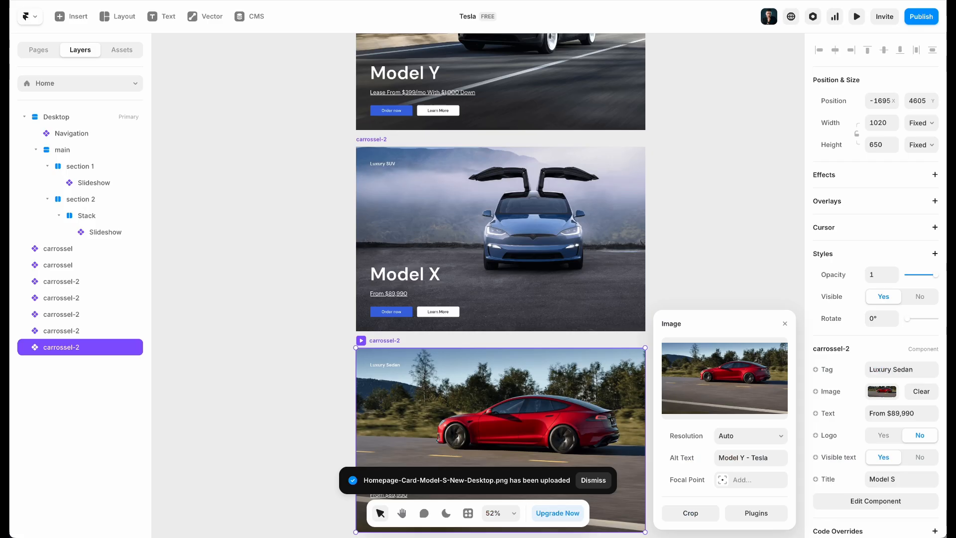
pyautogui.click(892, 409)
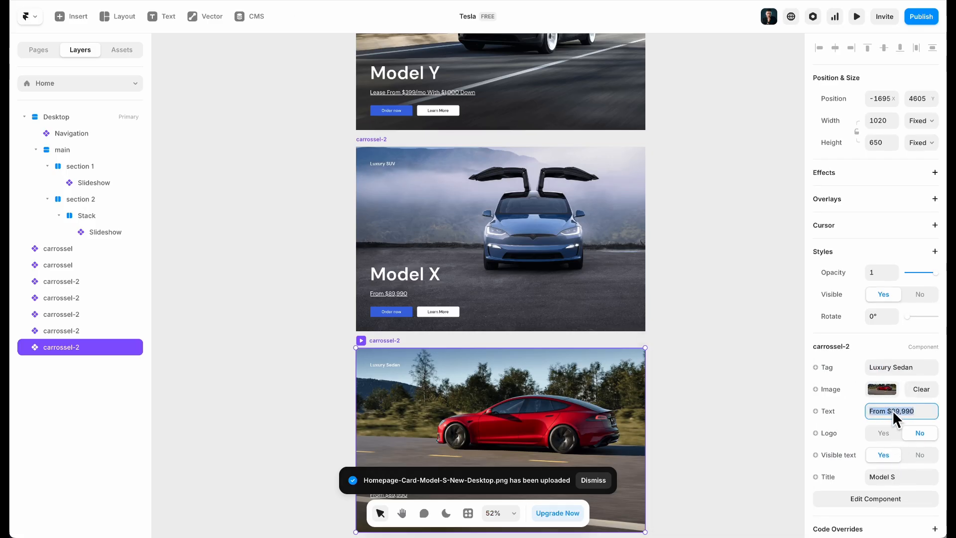
pyautogui.hotkey('ctrl', 'v')
pyautogui.click(292, 245)
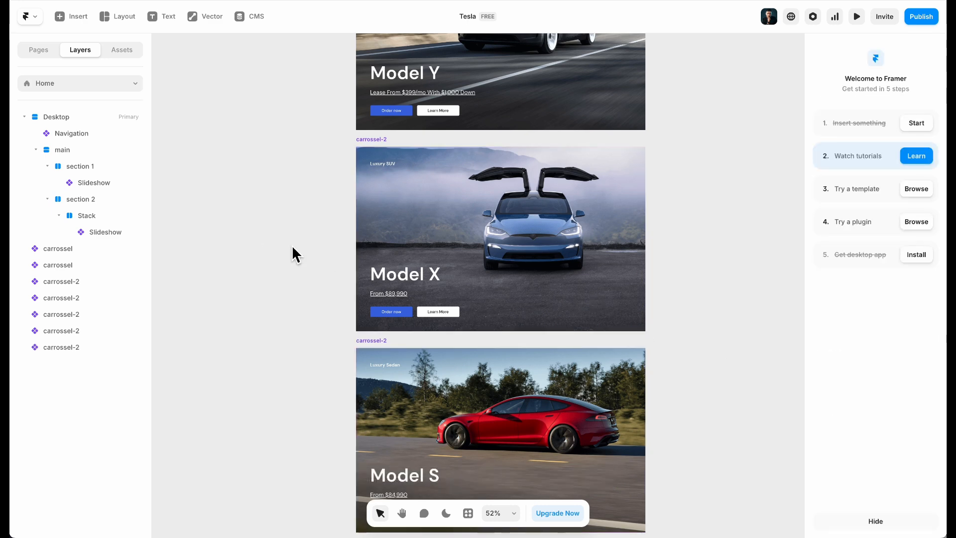
# Link the Cybertruck, Model 3, Model Y, Model X and fifth slides into the empty slideshow
pyautogui.scroll(5, 292, 248)
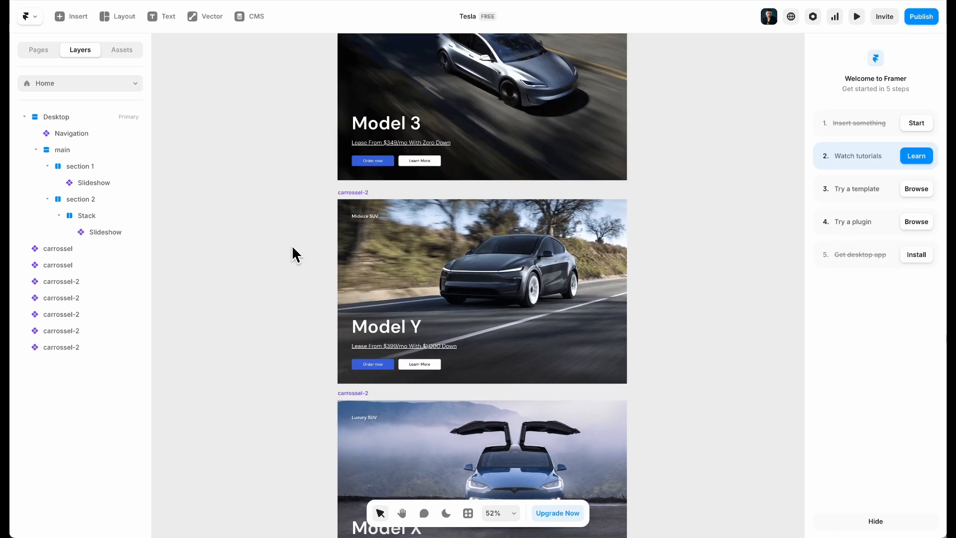
pyautogui.scroll(-5, 292, 245)
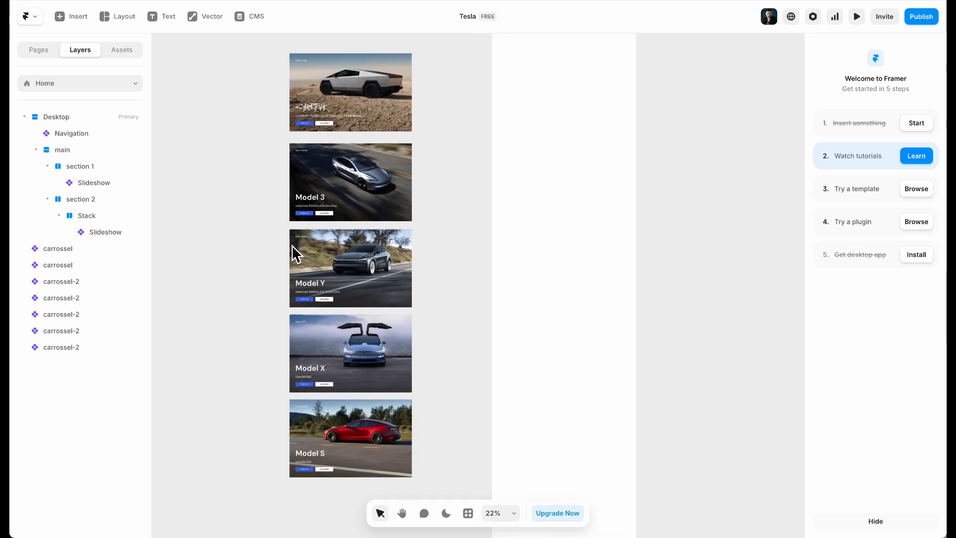
pyautogui.hscroll(5, 292, 245)
pyautogui.scroll(5, 505, 216)
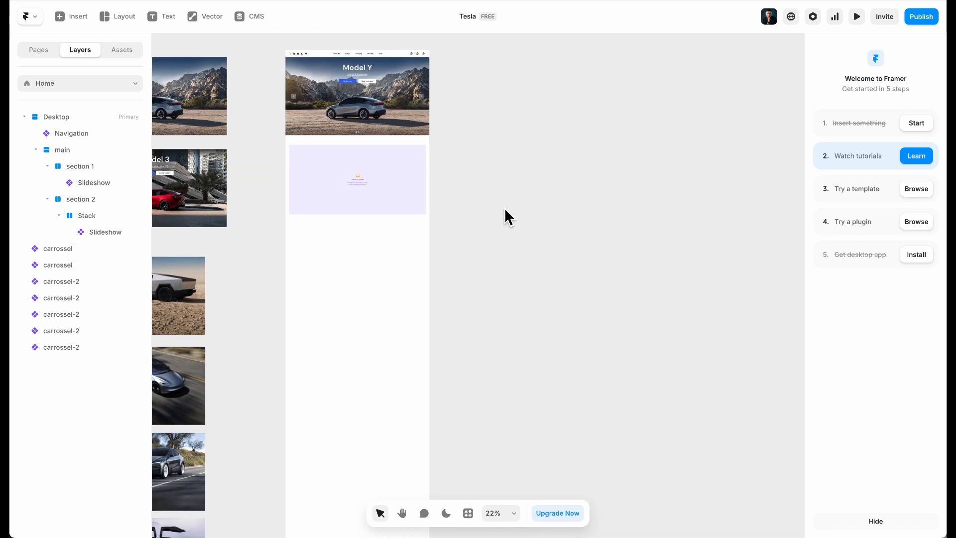
pyautogui.scroll(-5, 505, 216)
pyautogui.scroll(5, 446, 249)
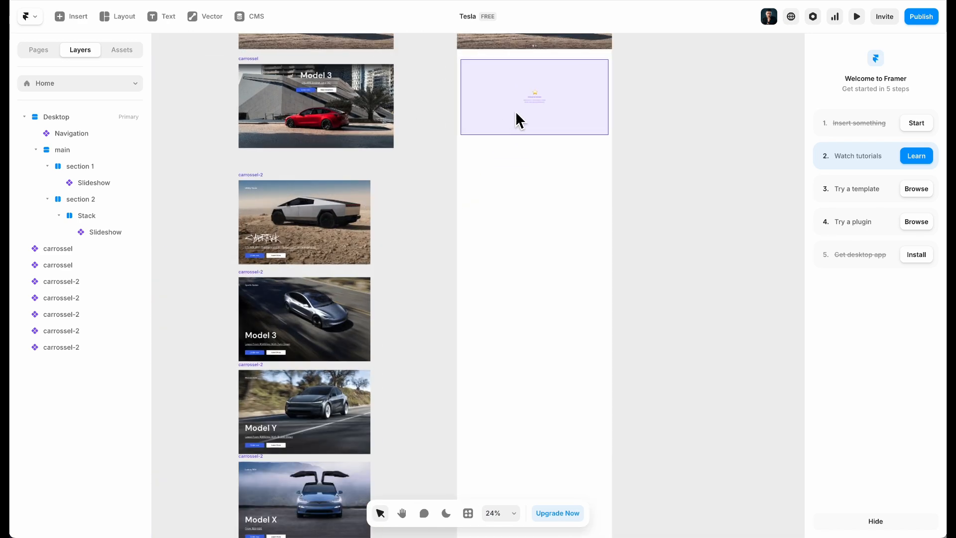
pyautogui.click(577, 102)
pyautogui.moveTo(608, 97); pyautogui.dragTo(363, 215)
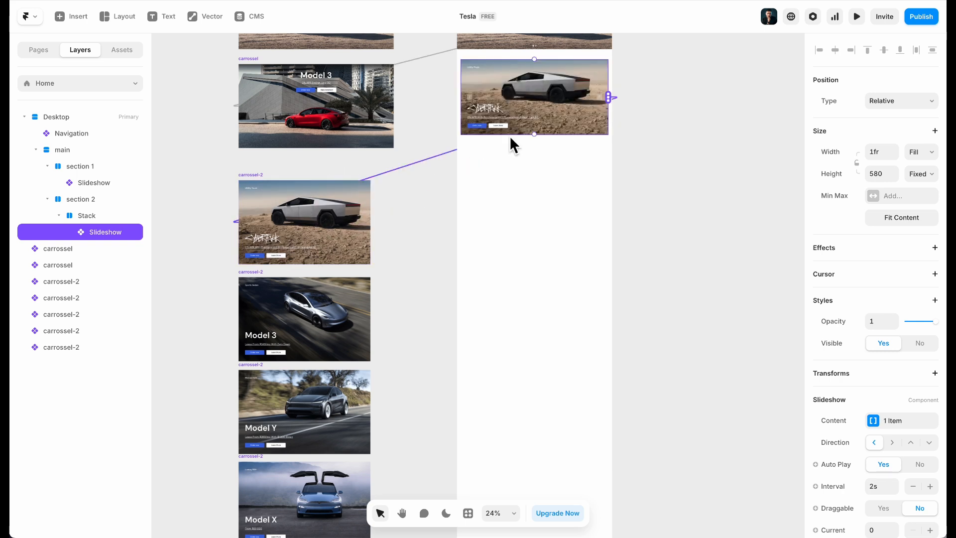
pyautogui.moveTo(607, 97); pyautogui.dragTo(359, 321)
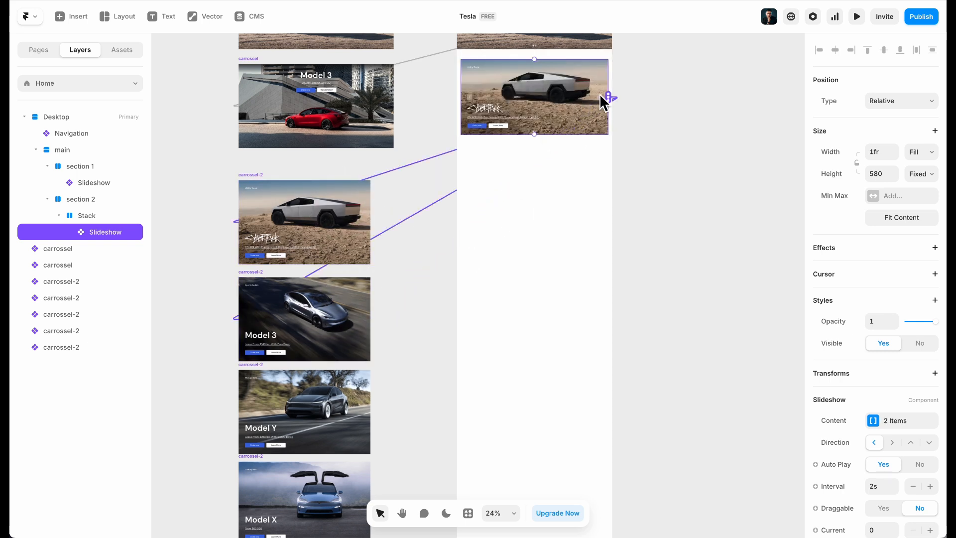
pyautogui.moveTo(610, 96); pyautogui.dragTo(351, 422)
pyautogui.scroll(-1, 605, 93)
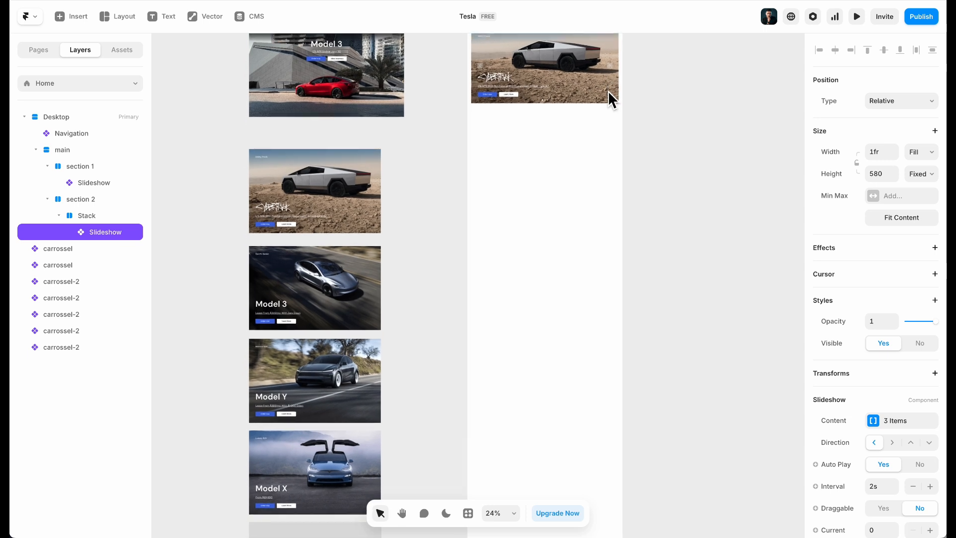
pyautogui.moveTo(623, 60); pyautogui.dragTo(354, 483)
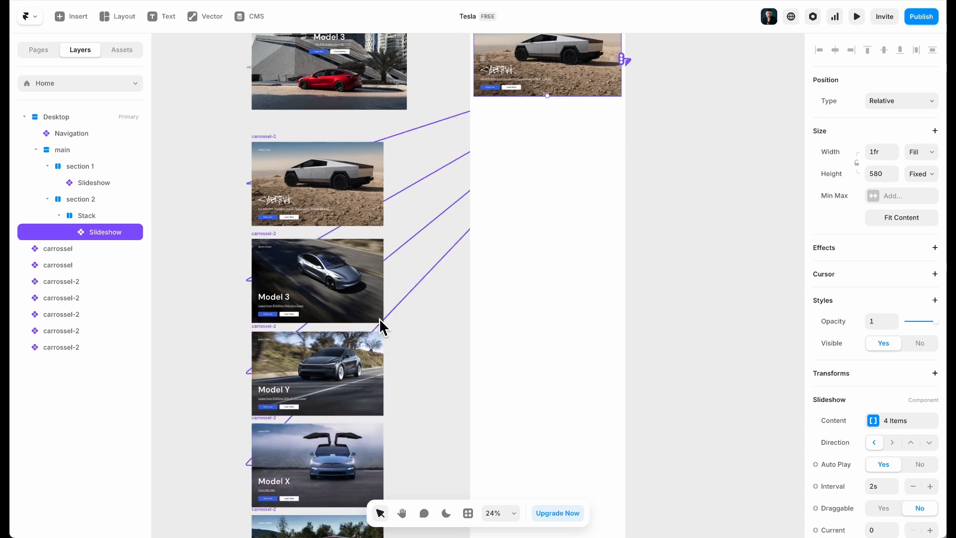
pyautogui.moveTo(624, 59); pyautogui.dragTo(331, 530)
pyautogui.scroll(-3, 339, 357)
pyautogui.scroll(5, 401, 243)
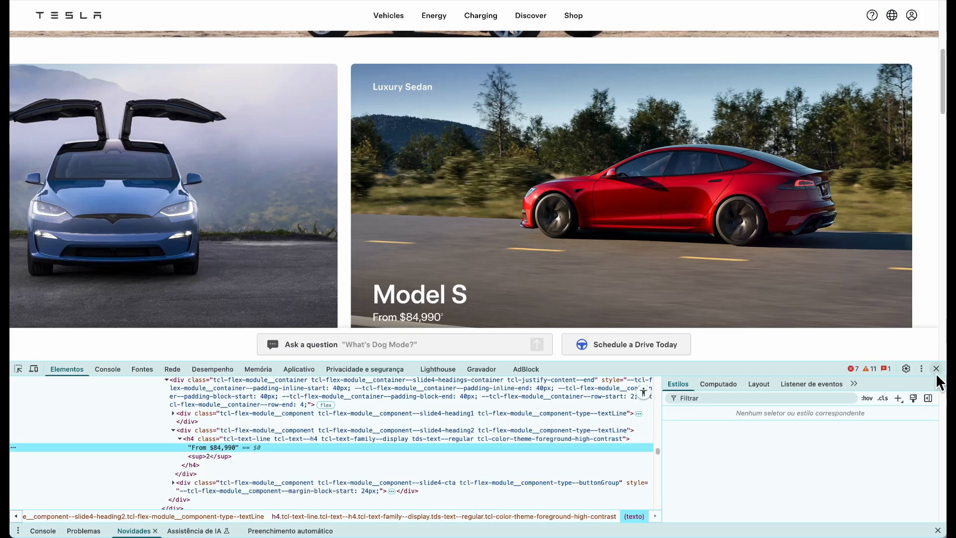
# Check how the live Tesla carousel switches slides for reference
pyautogui.click(936, 369)
pyautogui.scroll(-6, 408, 475)
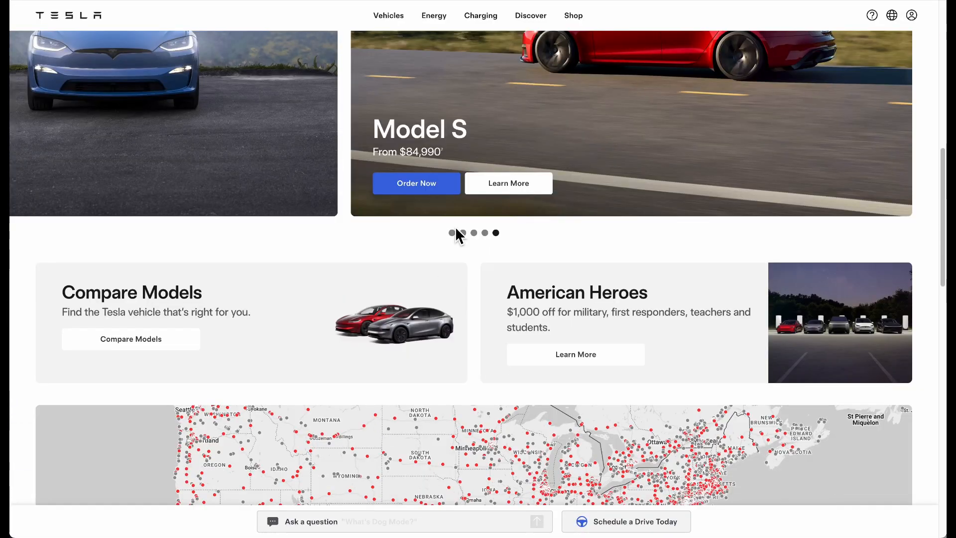
pyautogui.click(454, 231)
pyautogui.scroll(5, 401, 252)
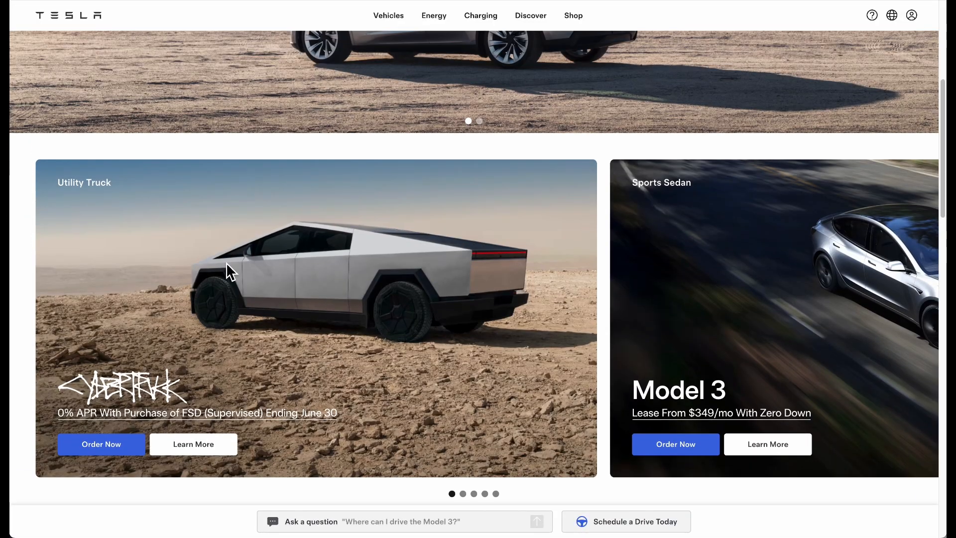
pyautogui.click(306, 1)
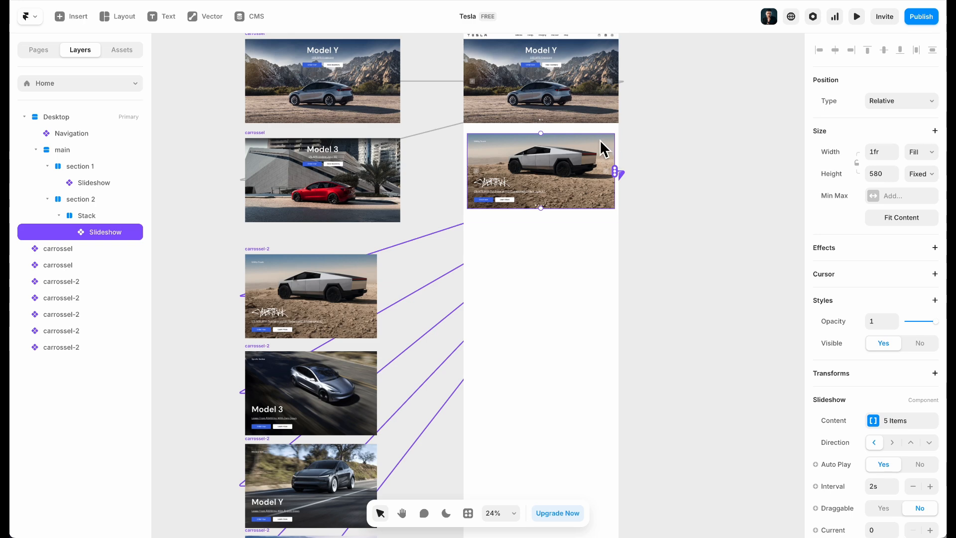
# Set the slideshow's Current value to 1
pyautogui.scroll(5, 601, 141)
pyautogui.scroll(-5, 875, 319)
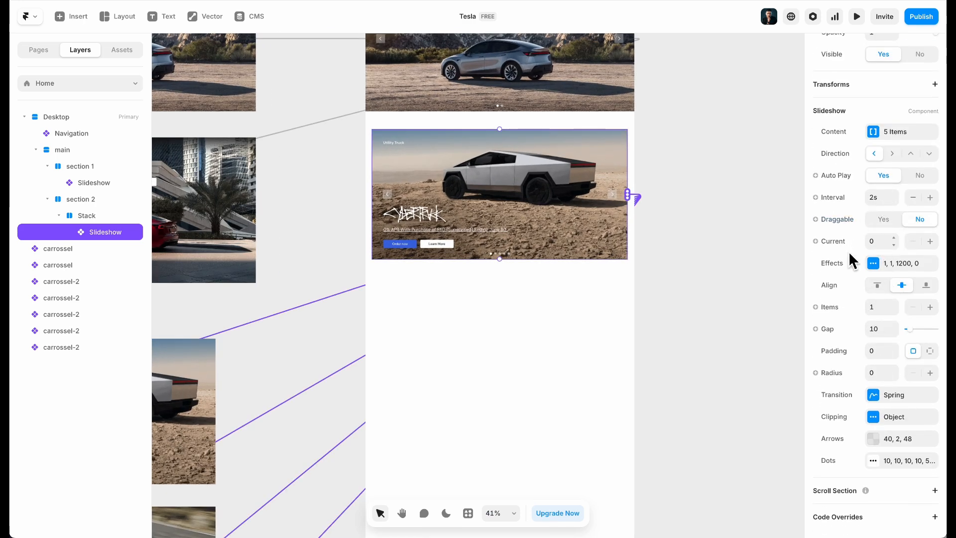
pyautogui.scroll(5, 428, 229)
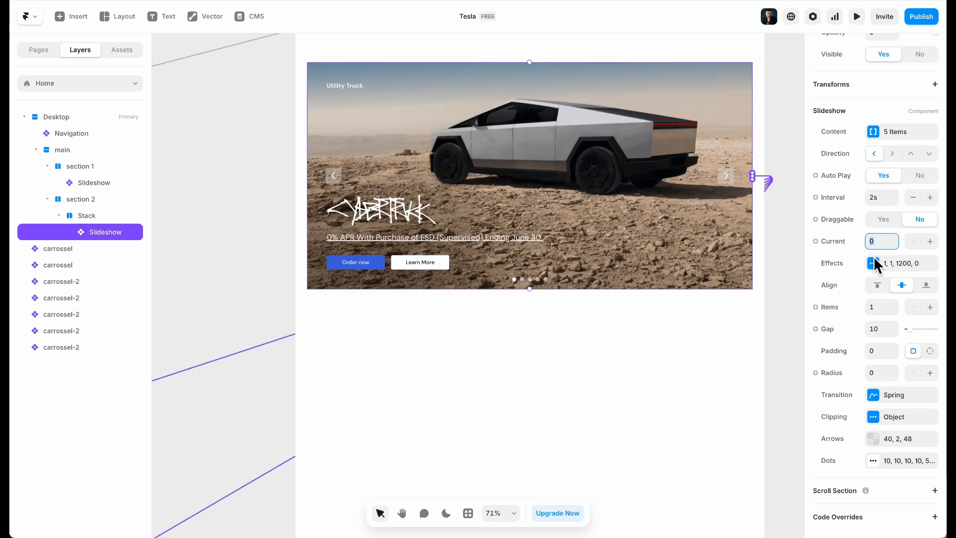
pyautogui.write('1.2')
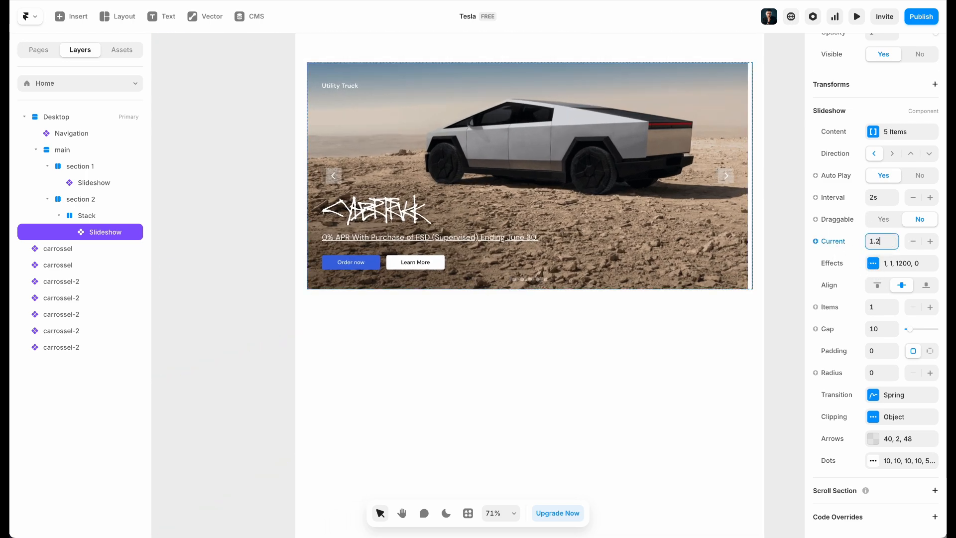
pyautogui.press('BackSpace')
pyautogui.press('BackSpace')
pyautogui.press('BackSpace')
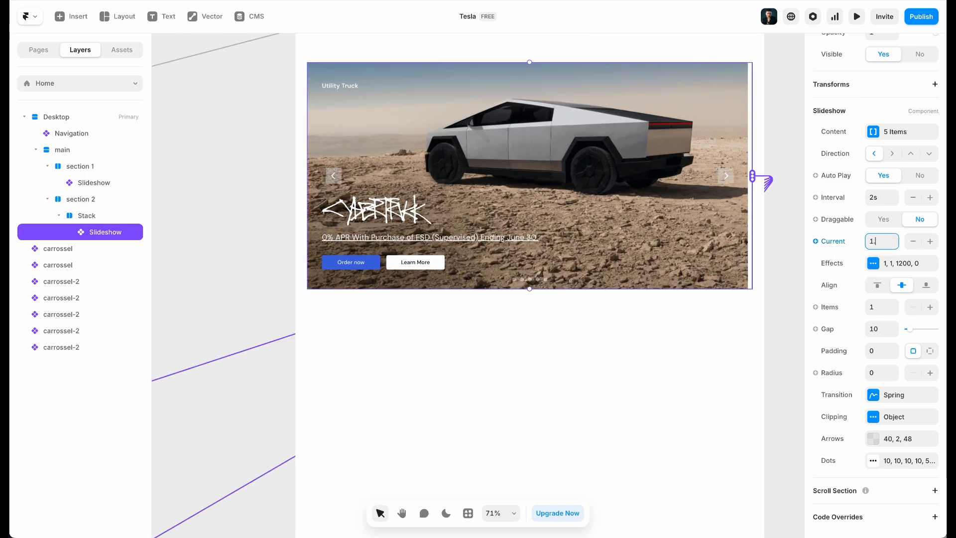
pyautogui.write('1')
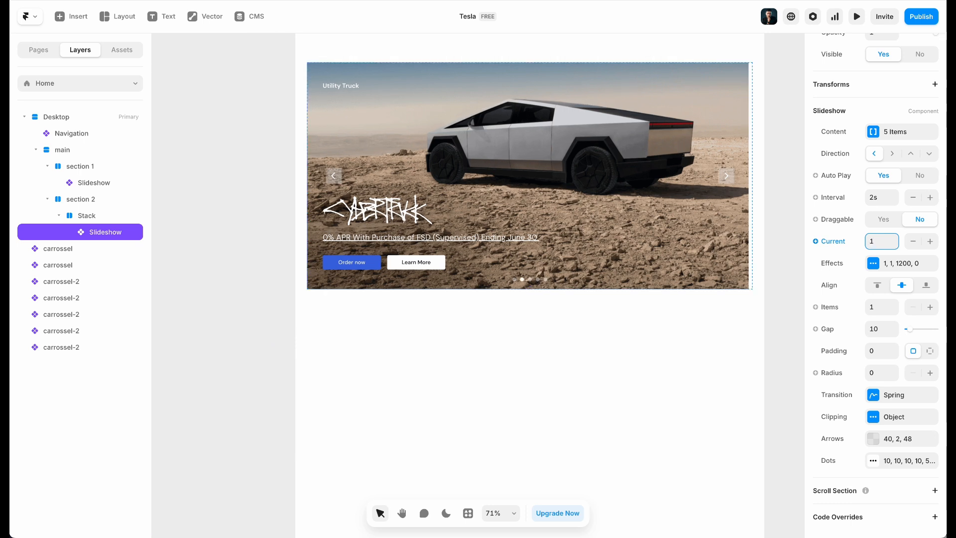
# Set the slideshow's Clipping to Overflow Show with Fade off
pyautogui.click(891, 422)
pyautogui.click(736, 471)
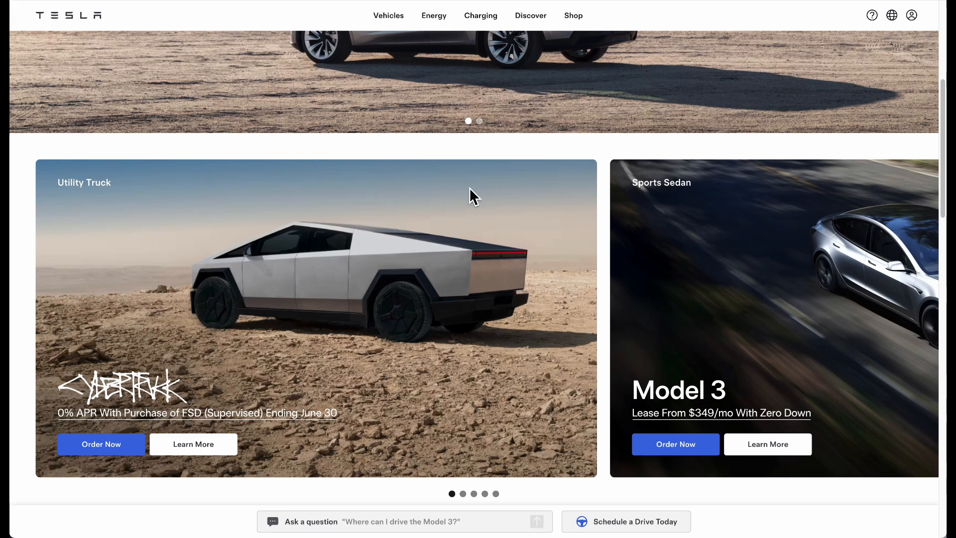
pyautogui.scroll(-2, 464, 186)
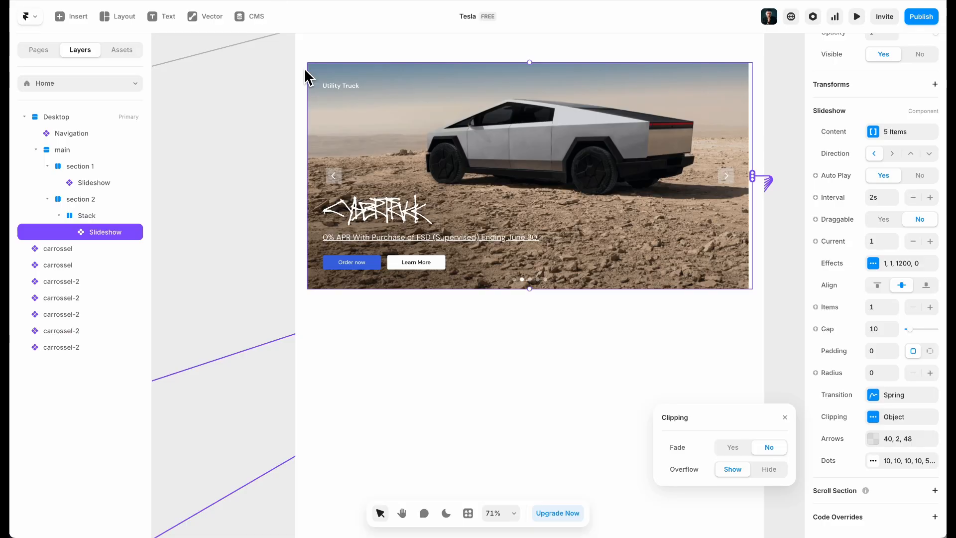
# Give the slideshow dots an inset of -44 and a black 000000 fill
pyautogui.click(882, 461)
pyautogui.click(885, 461)
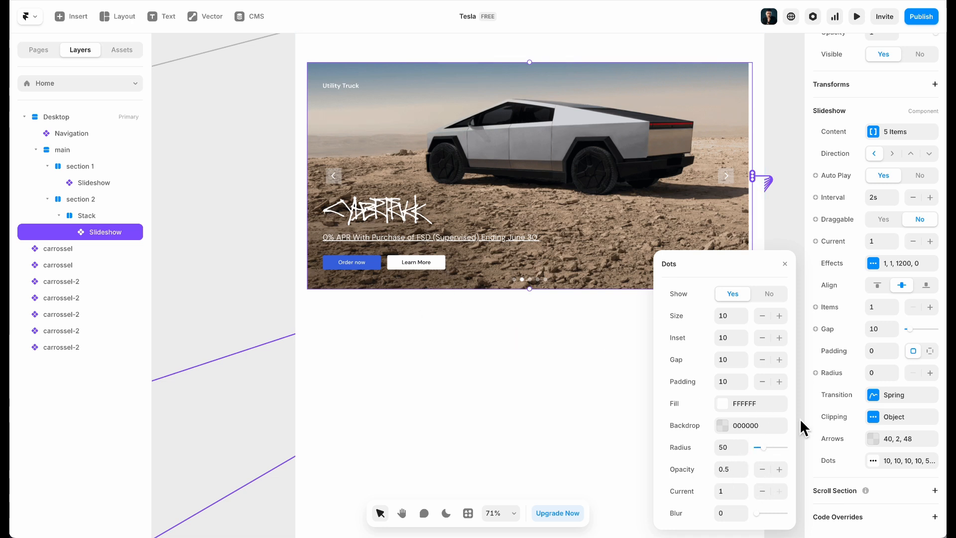
pyautogui.click(742, 341)
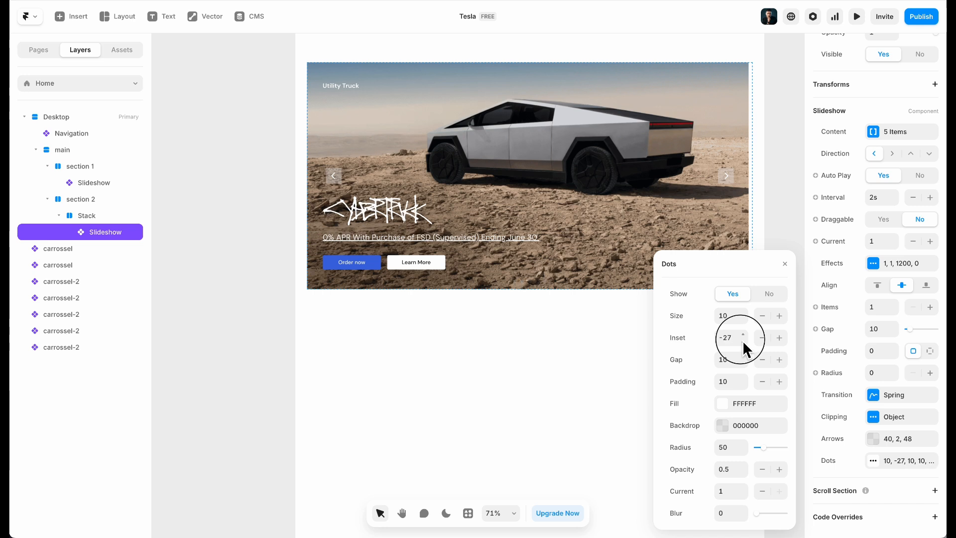
pyautogui.click(723, 405)
pyautogui.moveTo(685, 313); pyautogui.dragTo(632, 380)
pyautogui.click(664, 241)
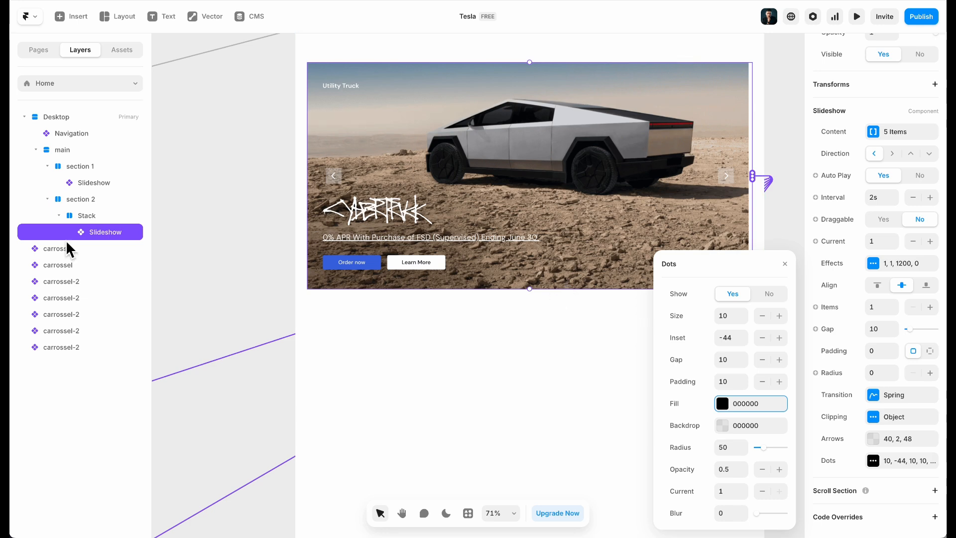
pyautogui.click(99, 216)
# Set the section 2 Stack's overflow to Visible
pyautogui.scroll(-6, 921, 370)
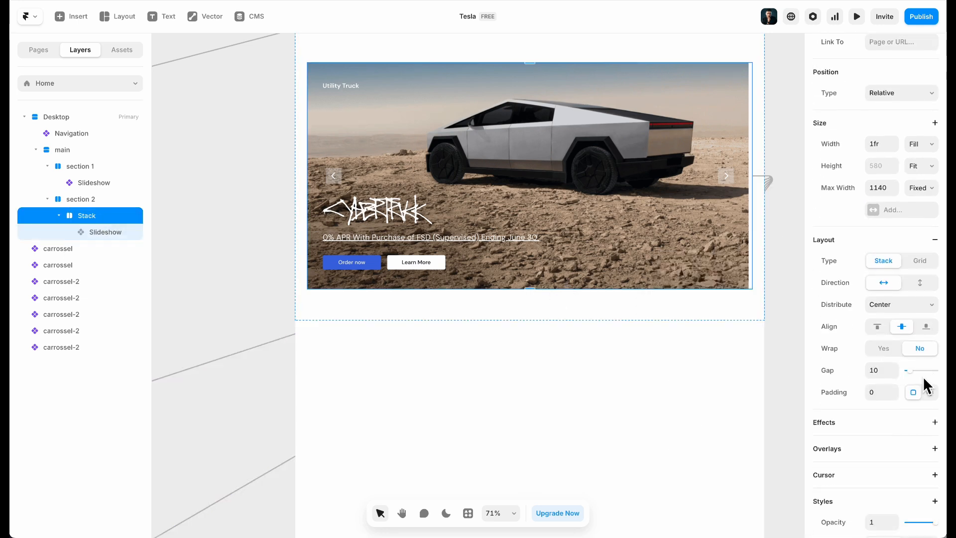
pyautogui.click(895, 342)
pyautogui.click(892, 354)
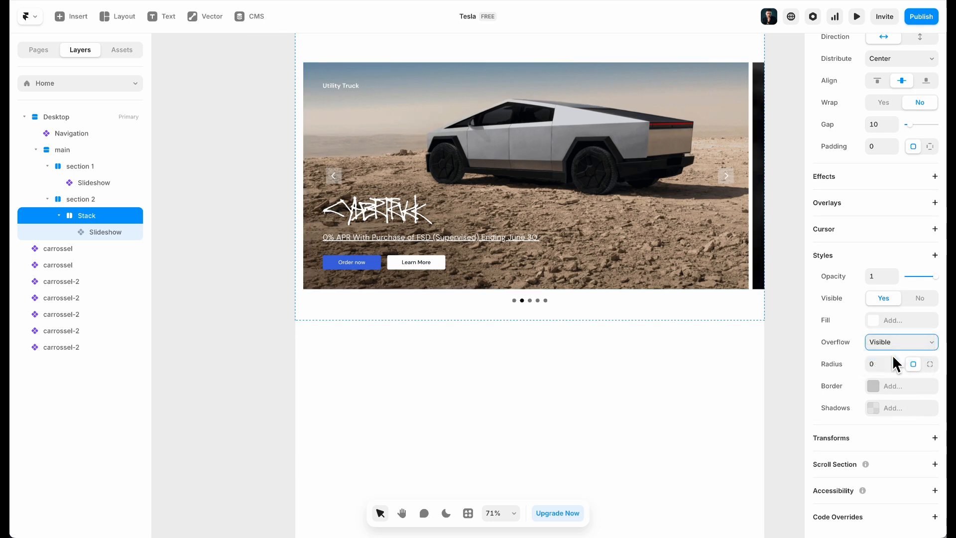
pyautogui.click(596, 390)
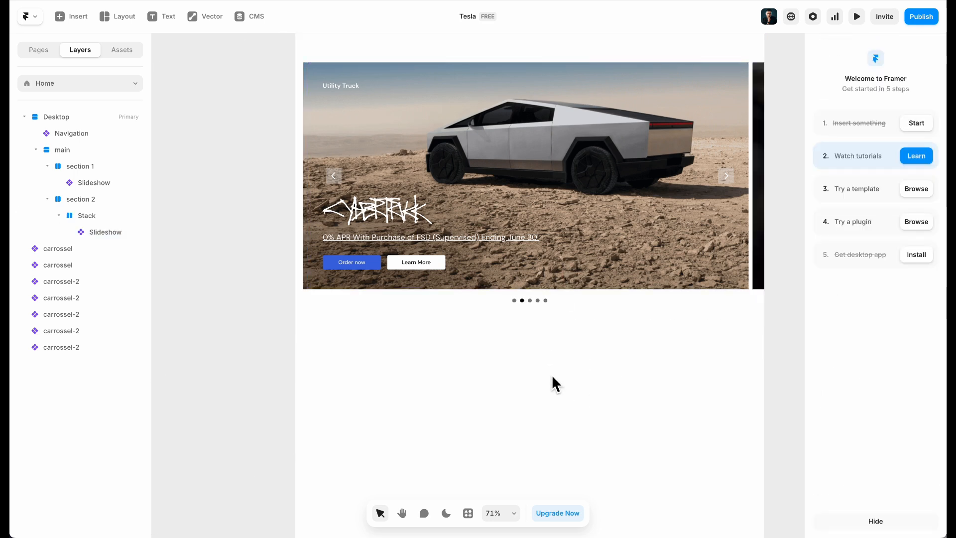
# Try Current 2 on the slideshow, then set it back to 1
pyautogui.click(618, 160)
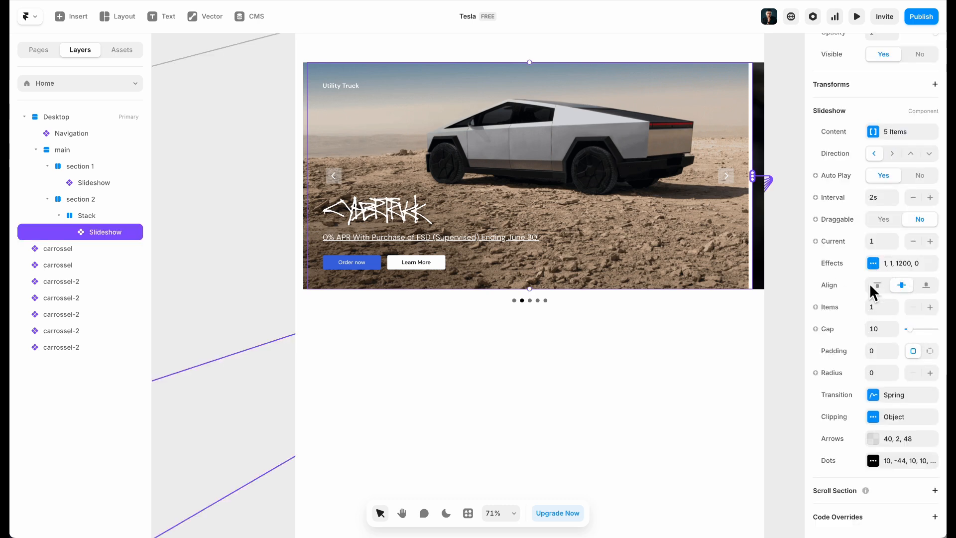
pyautogui.click(884, 241)
pyautogui.press('BackSpace')
pyautogui.write('2')
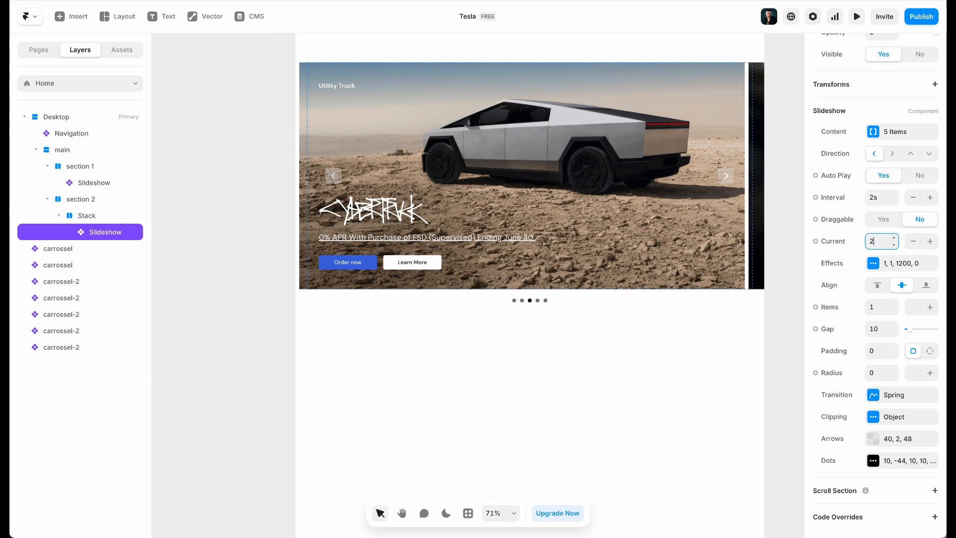
pyautogui.press('BackSpace')
pyautogui.write('1')
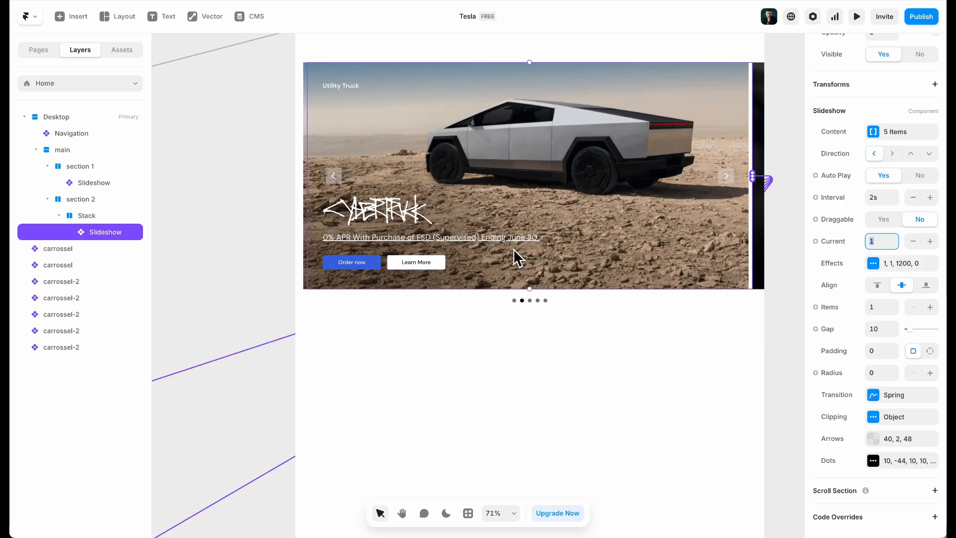
# Try a slideshow corner radius of 20, then reset it to 0
pyautogui.hscroll(-3, 515, 271)
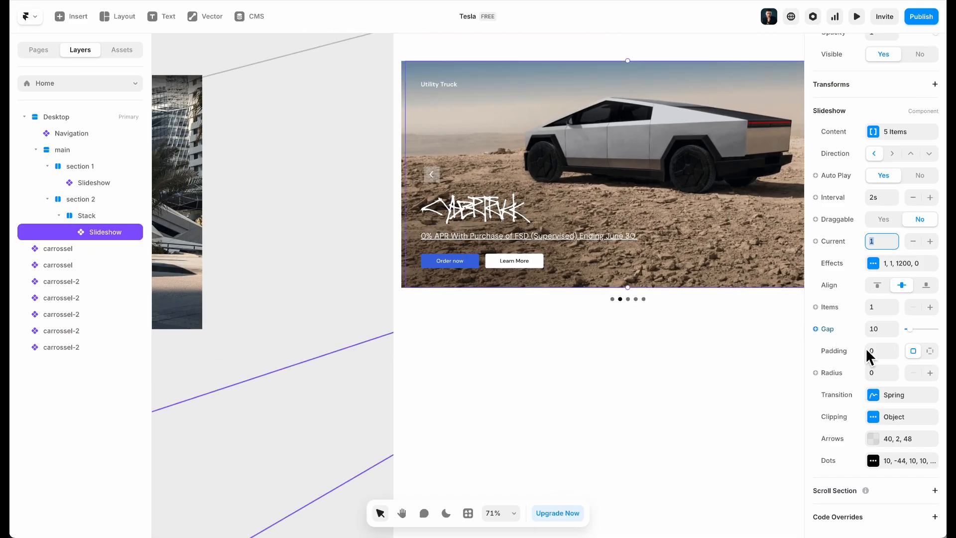
pyautogui.click(877, 375)
pyautogui.write('20')
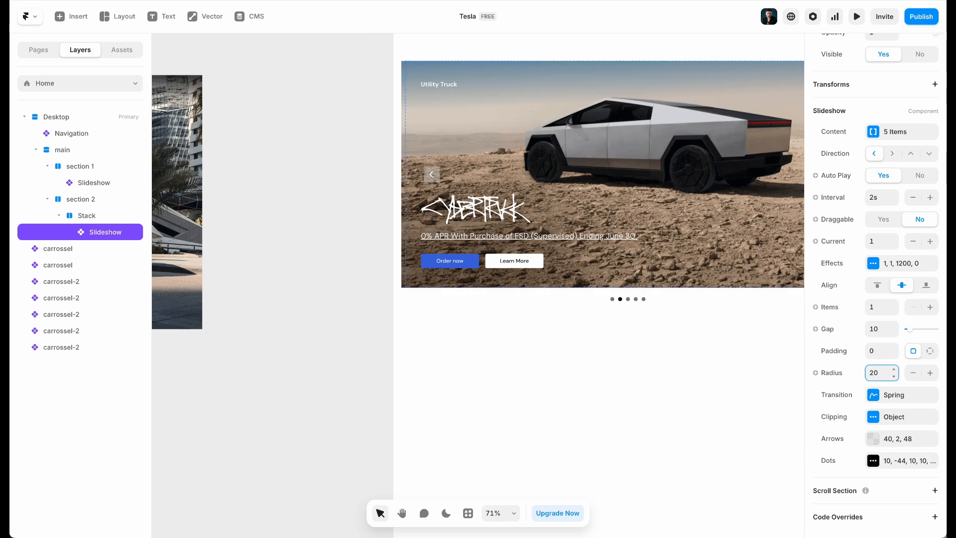
pyautogui.press('BackSpace')
pyautogui.write('0')
pyautogui.scroll(-5, 587, 401)
pyautogui.scroll(-3, 410, 302)
pyautogui.hscroll(-4, 410, 303)
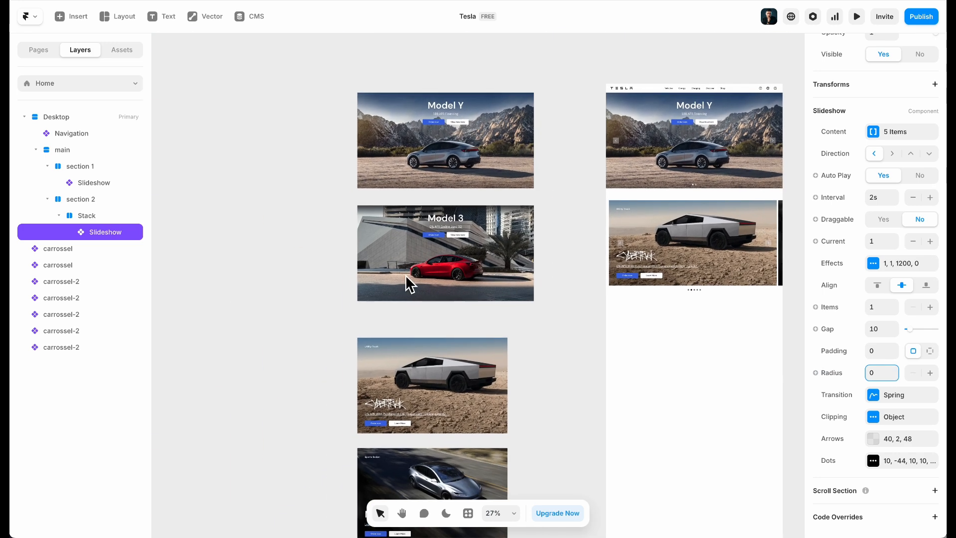
pyautogui.click(378, 339)
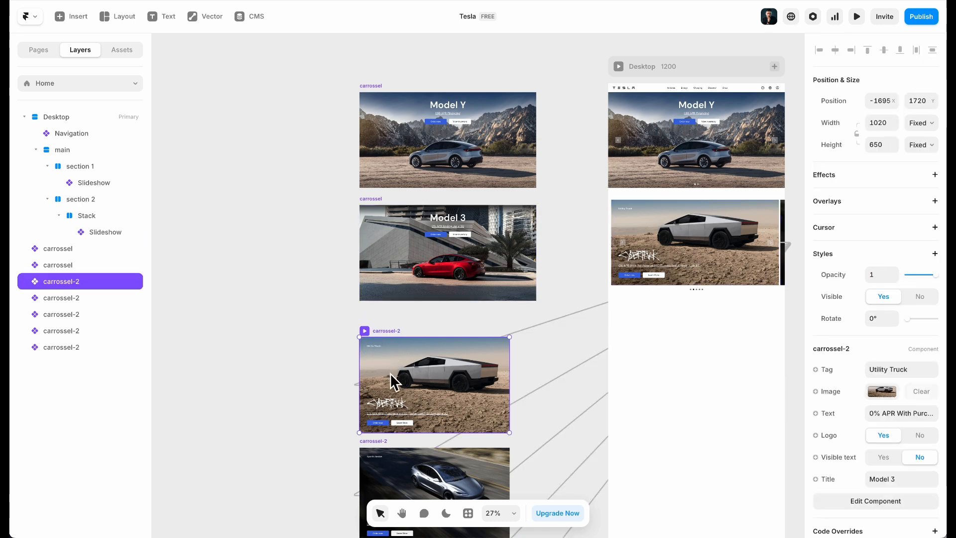
# Edit the carrossel-2 component and give the card a corner radius of 20
pyautogui.doubleClick(389, 372)
pyautogui.click(876, 425)
pyautogui.scroll(-7, 886, 378)
pyautogui.click(879, 333)
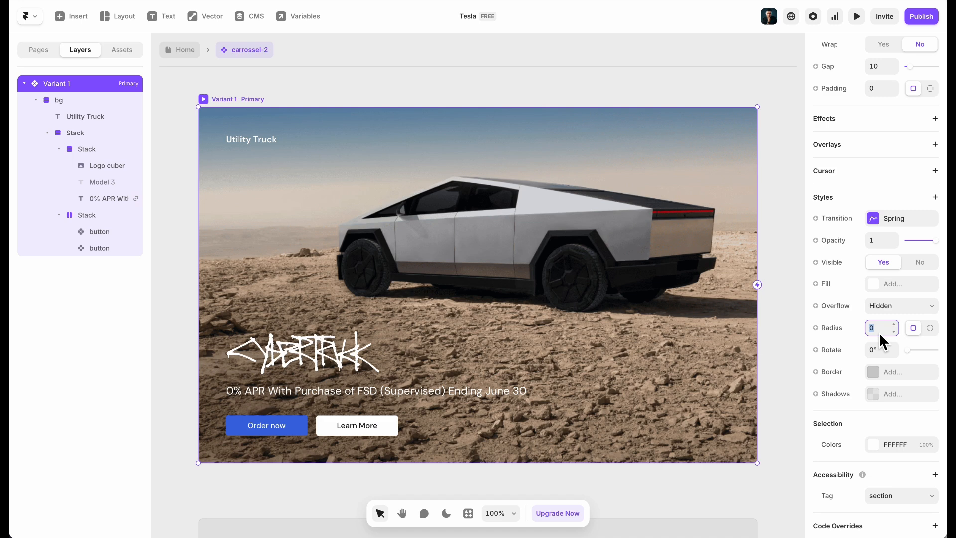
pyautogui.write('20')
pyautogui.press('Return')
pyautogui.click(170, 55)
pyautogui.hscroll(5, 502, 314)
pyautogui.scroll(-3, 502, 313)
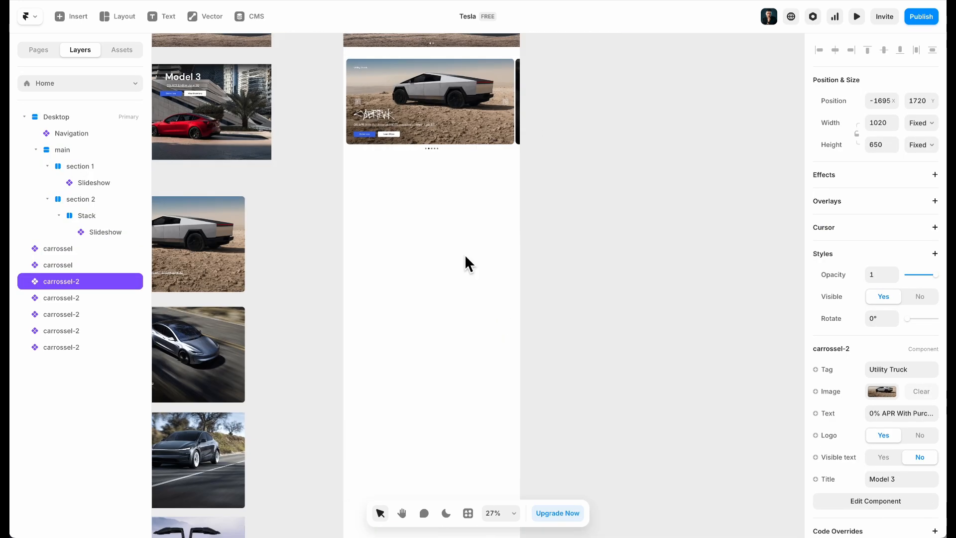
# Change the card component's corner radius to 16 and return to the Home page
pyautogui.click(421, 209)
pyautogui.doubleClick(227, 219)
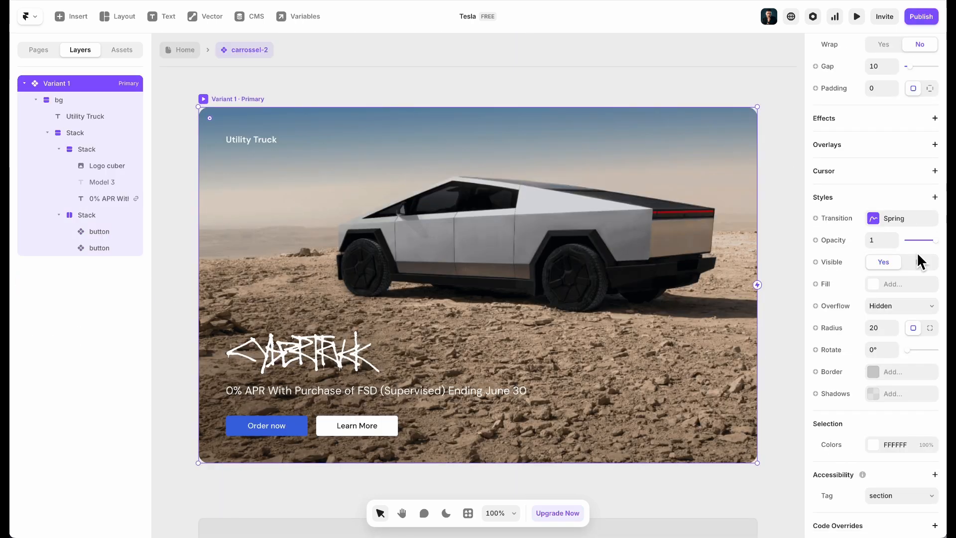
pyautogui.click(889, 332)
pyautogui.write('16')
pyautogui.click(504, 79)
pyautogui.click(190, 51)
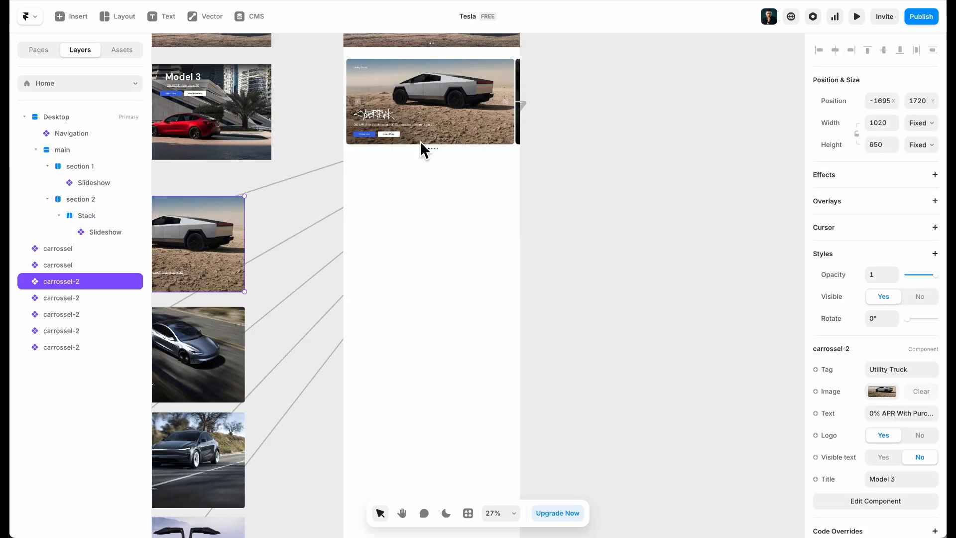
pyautogui.scroll(2, 376, 34)
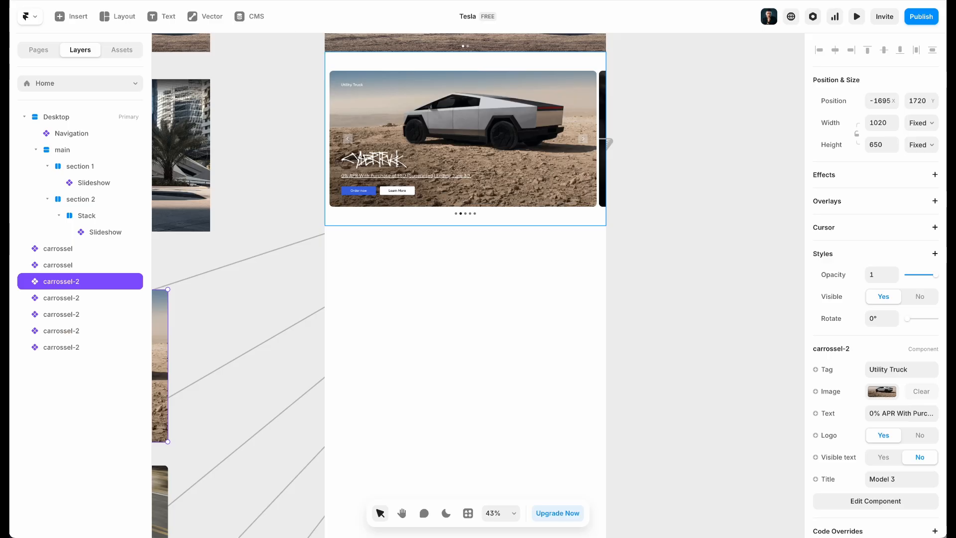
pyautogui.scroll(2, 458, 187)
pyautogui.click(500, 218)
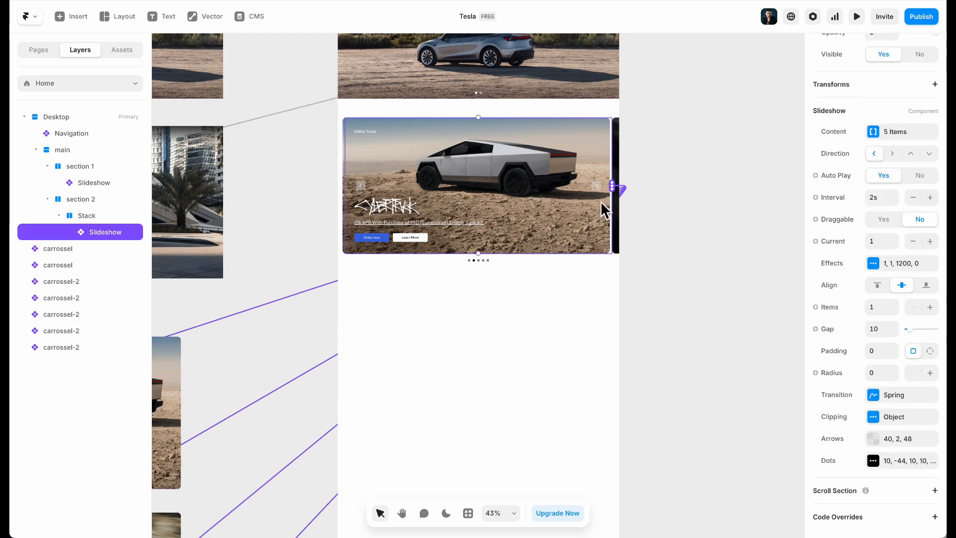
pyautogui.click(856, 16)
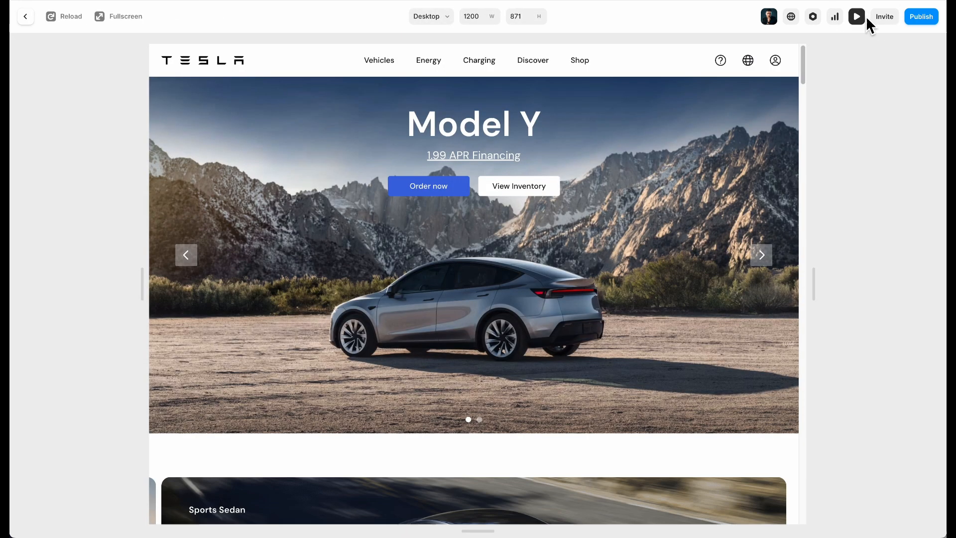
pyautogui.scroll(-3, 597, 224)
pyautogui.scroll(-3, 593, 224)
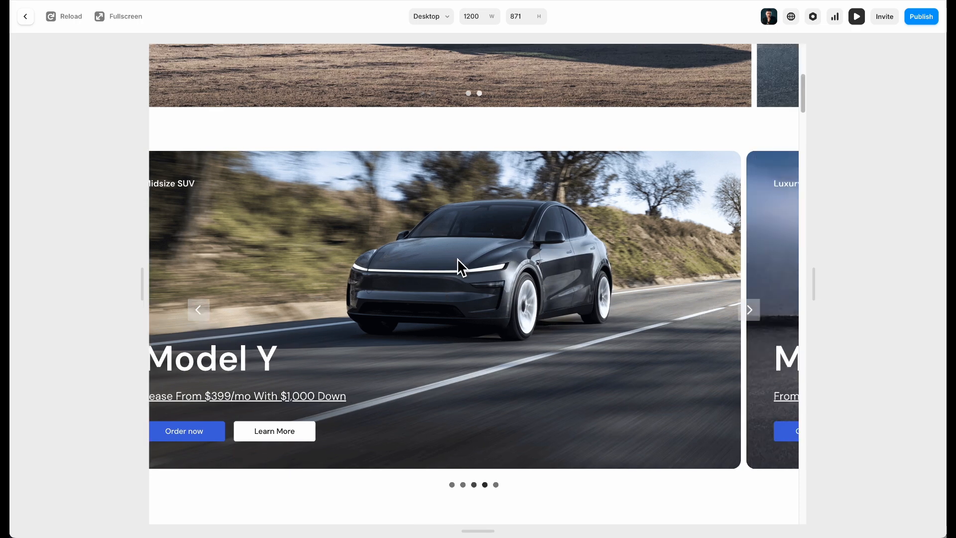
pyautogui.scroll(4, 292, 107)
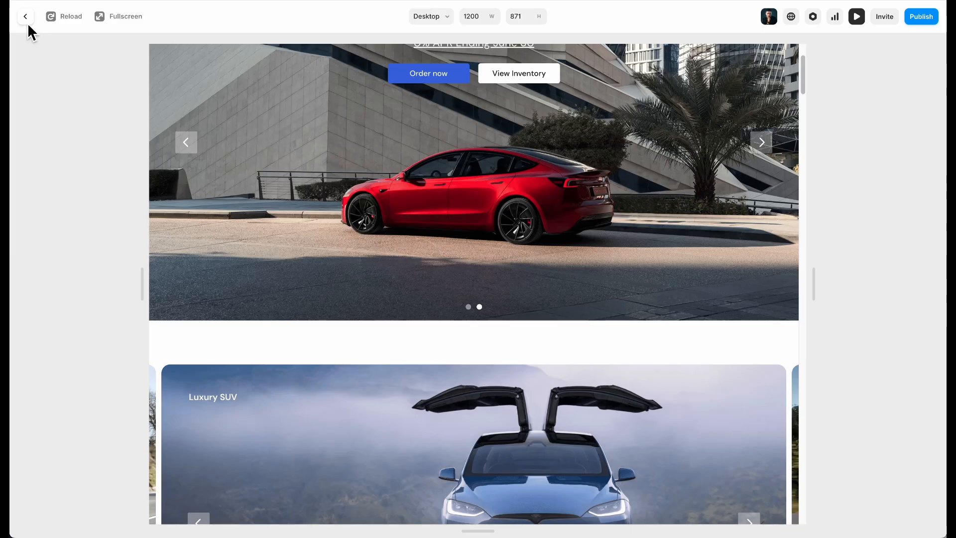
pyautogui.click(27, 22)
pyautogui.click(881, 198)
pyautogui.click(671, 298)
pyautogui.click(574, 232)
pyautogui.click(889, 201)
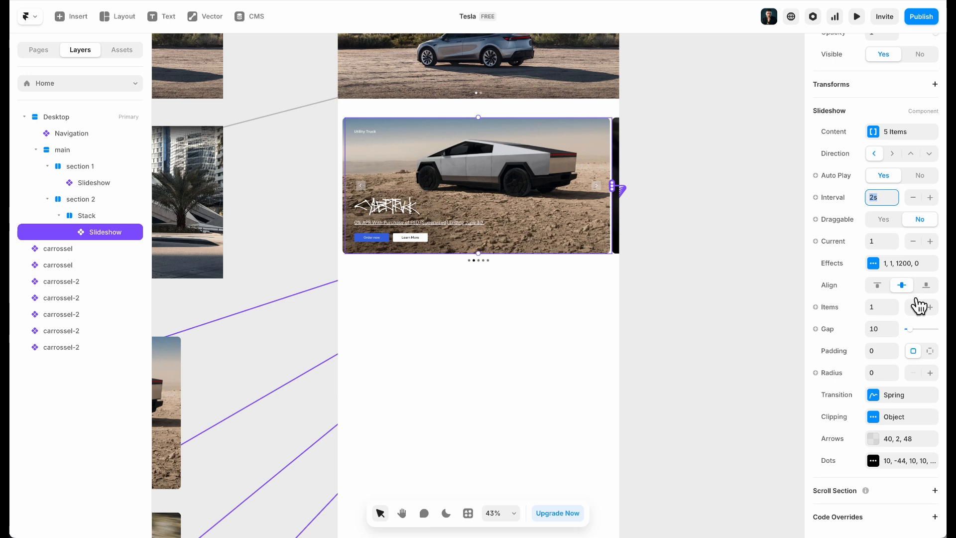
pyautogui.press('F1')
pyautogui.click(886, 203)
pyautogui.click(922, 176)
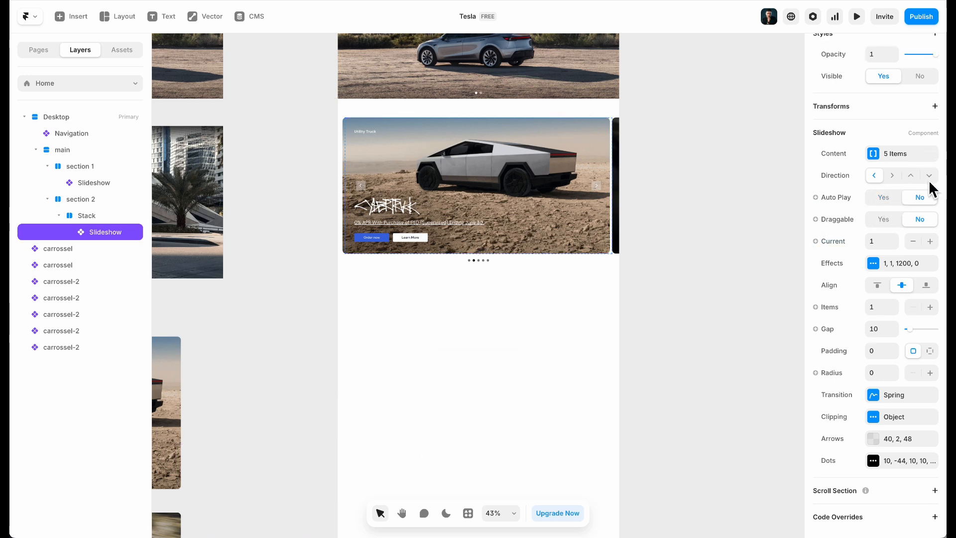
pyautogui.click(857, 17)
pyautogui.scroll(-10, 523, 256)
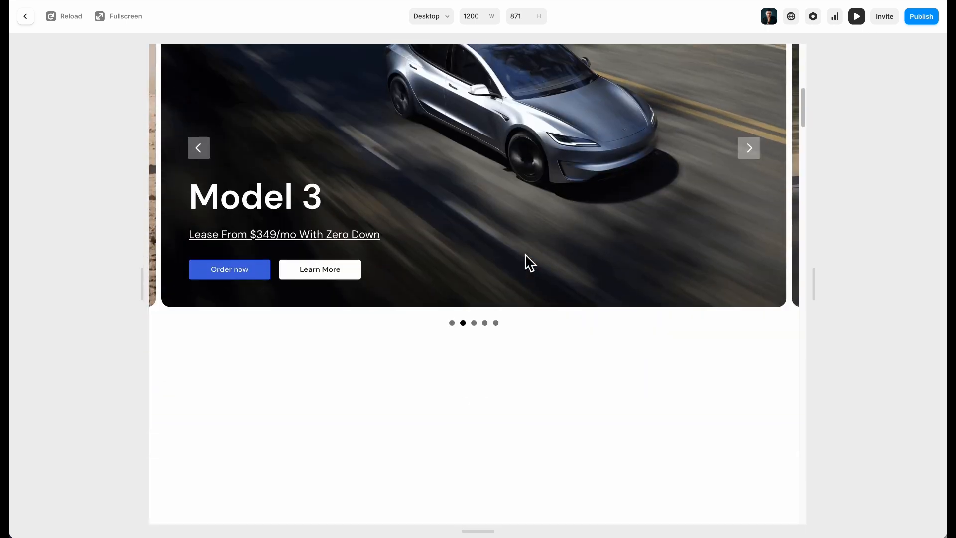
pyautogui.scroll(2, 525, 255)
pyautogui.click(452, 394)
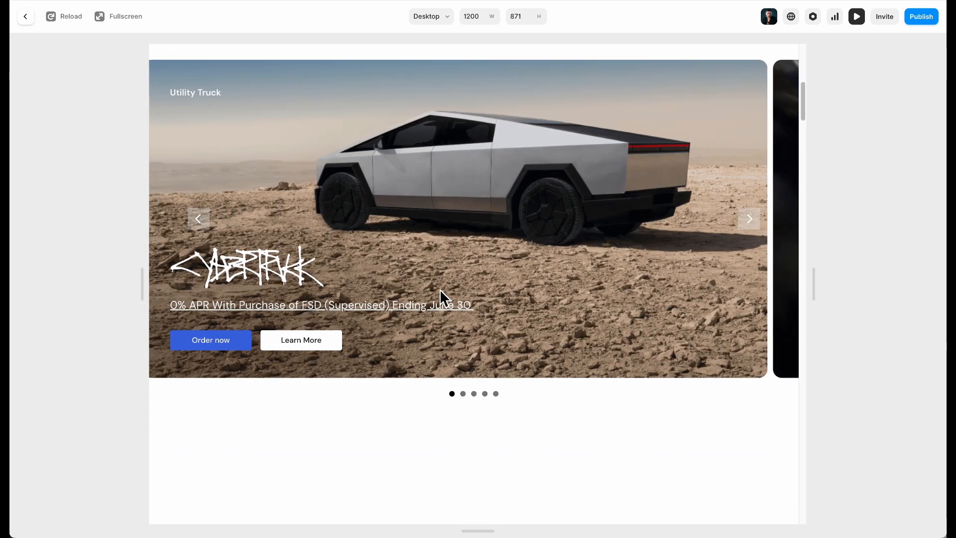
pyautogui.scroll(2, 440, 291)
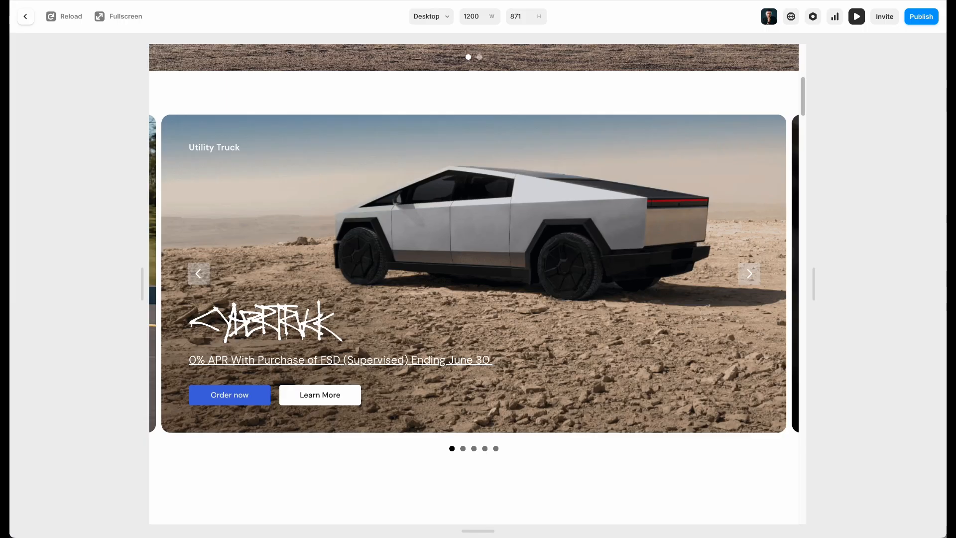
pyautogui.click(25, 17)
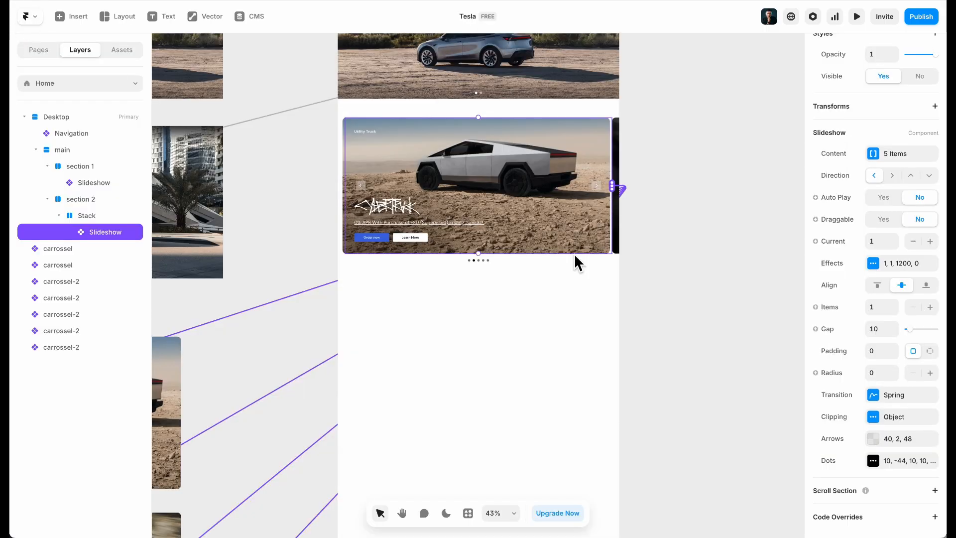
pyautogui.click(856, 17)
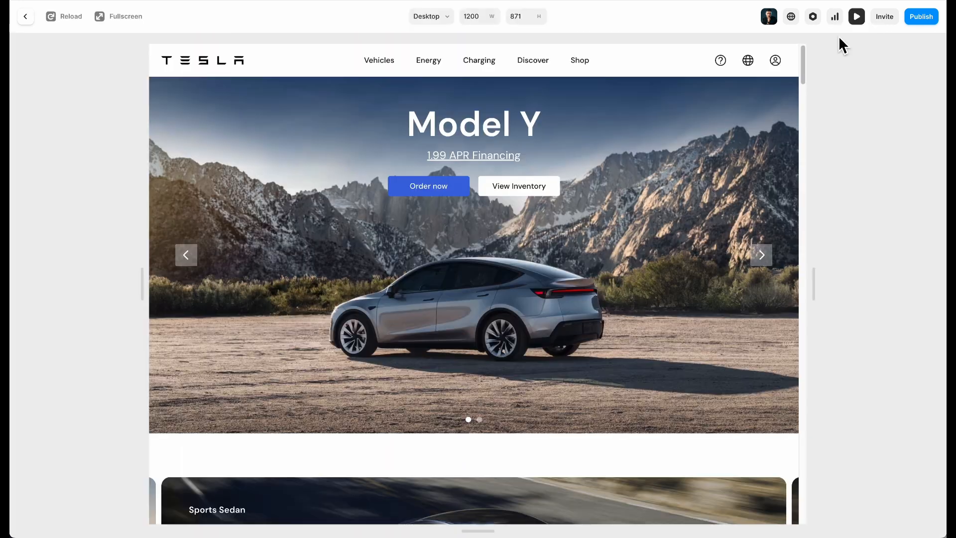
pyautogui.scroll(-7, 552, 194)
pyautogui.scroll(-1, 550, 195)
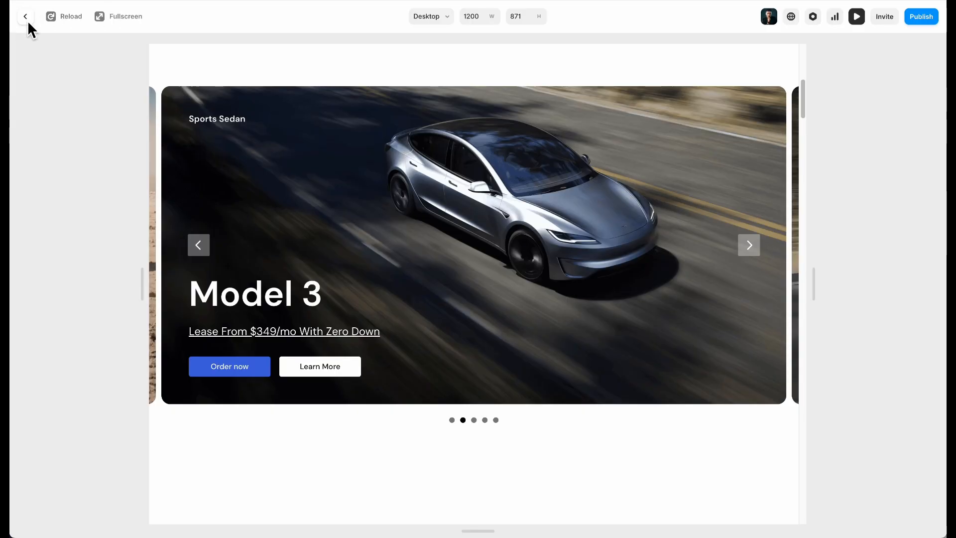
pyautogui.click(25, 16)
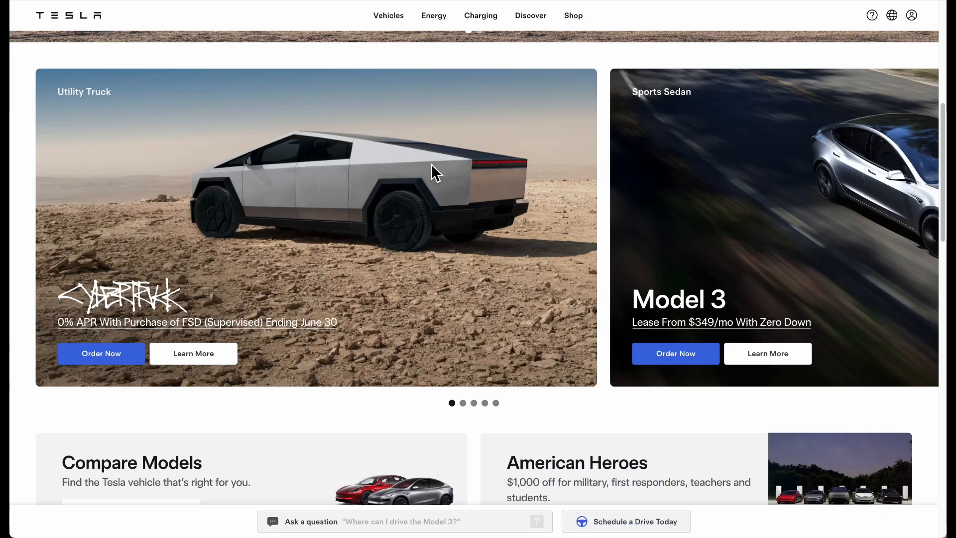
pyautogui.scroll(-5, 431, 166)
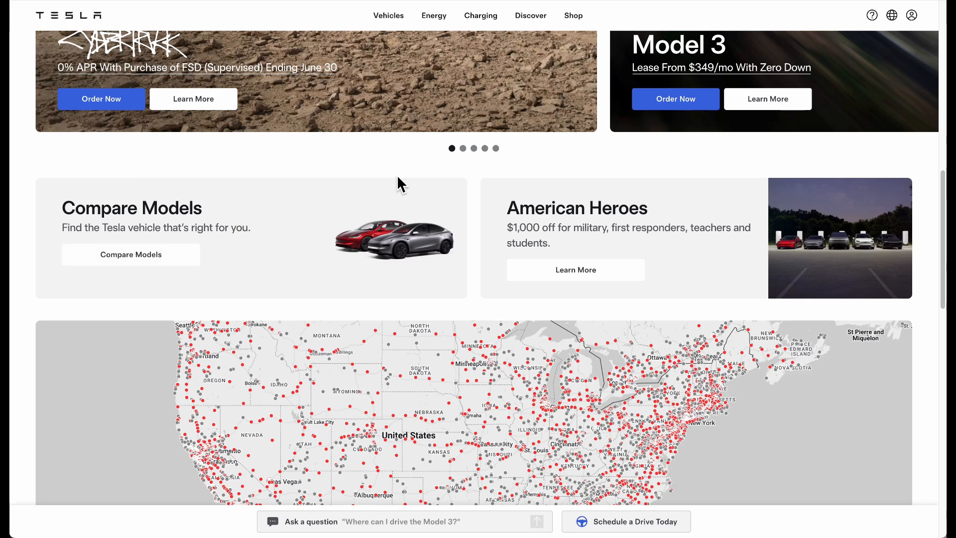
pyautogui.scroll(-15, 436, 209)
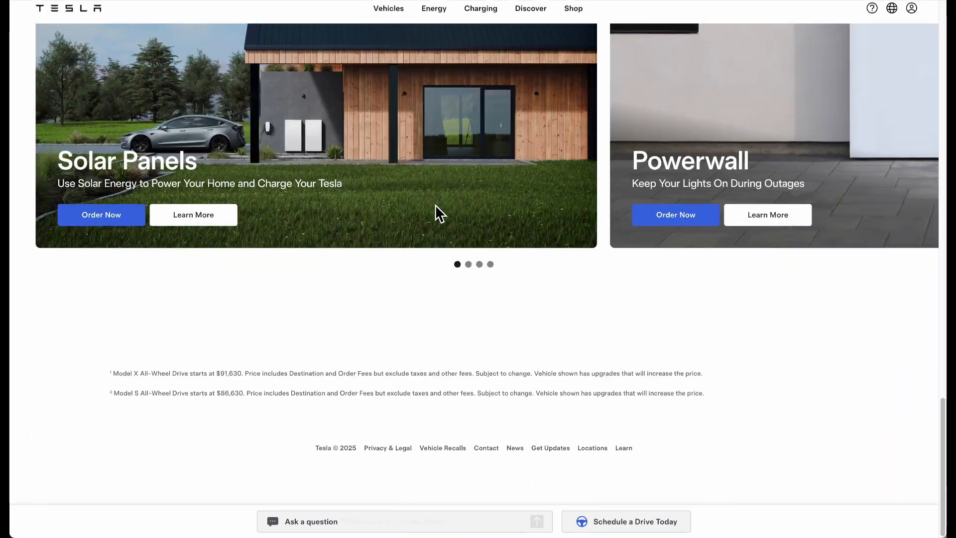
pyautogui.scroll(15, 435, 205)
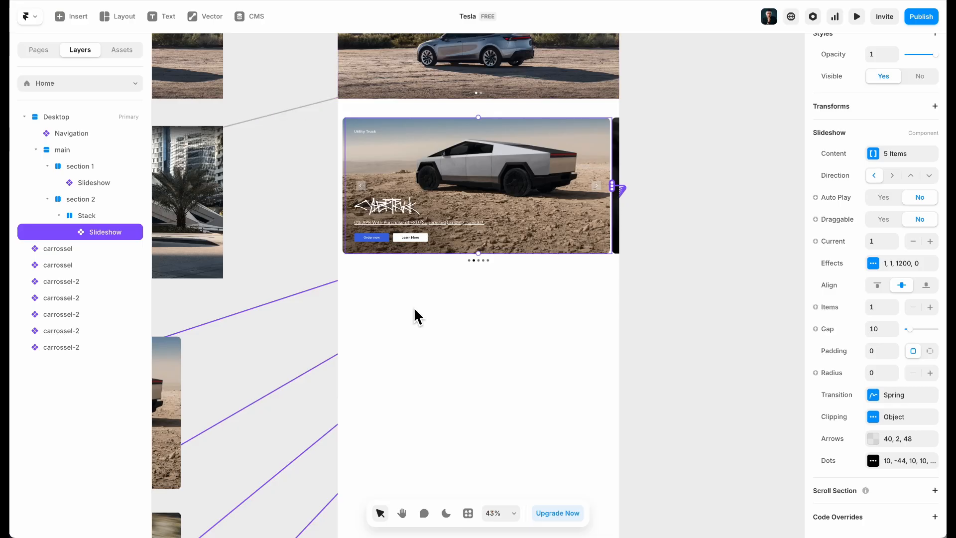
pyautogui.click(416, 270)
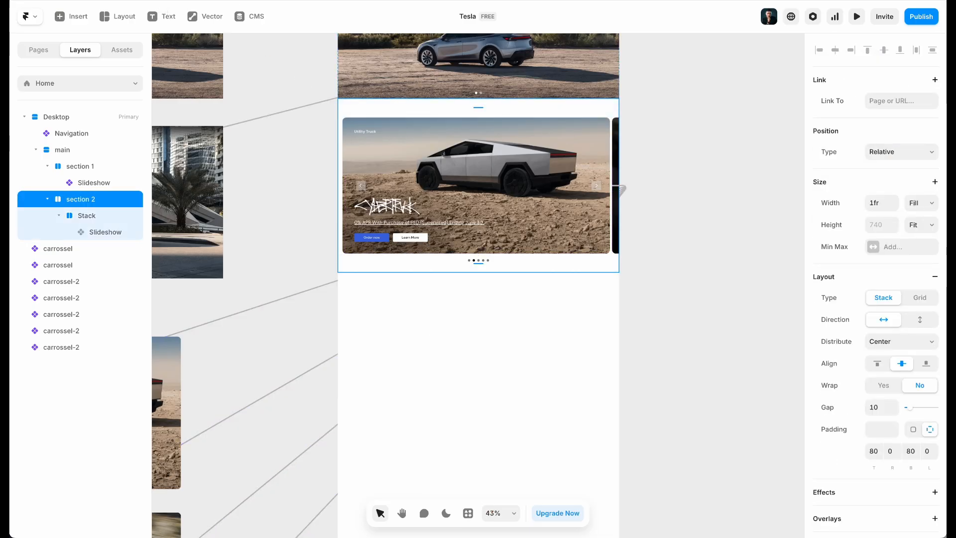
# Duplicate section 2 below itself
pyautogui.click(47, 199)
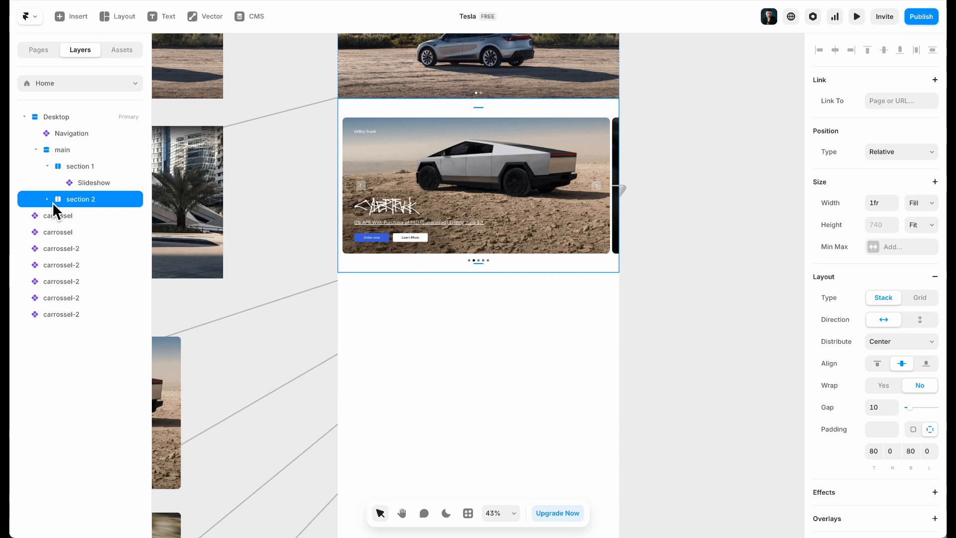
pyautogui.hotkey('ctrl', 'd')
pyautogui.hotkey('ctrl', 'z')
pyautogui.hotkey('ctrl', 'd')
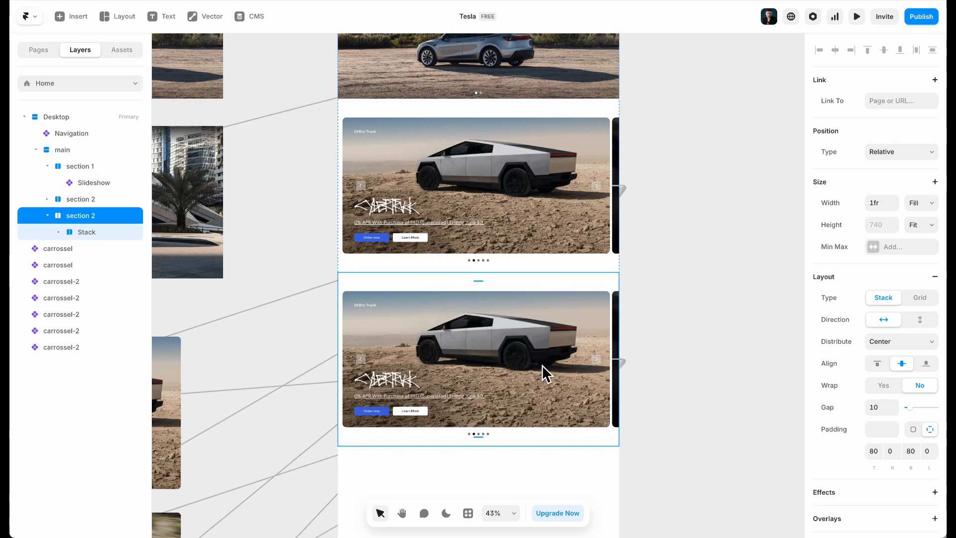
# Rename the duplicate's Stack to container and the duplicated section to section 3
pyautogui.click(76, 230)
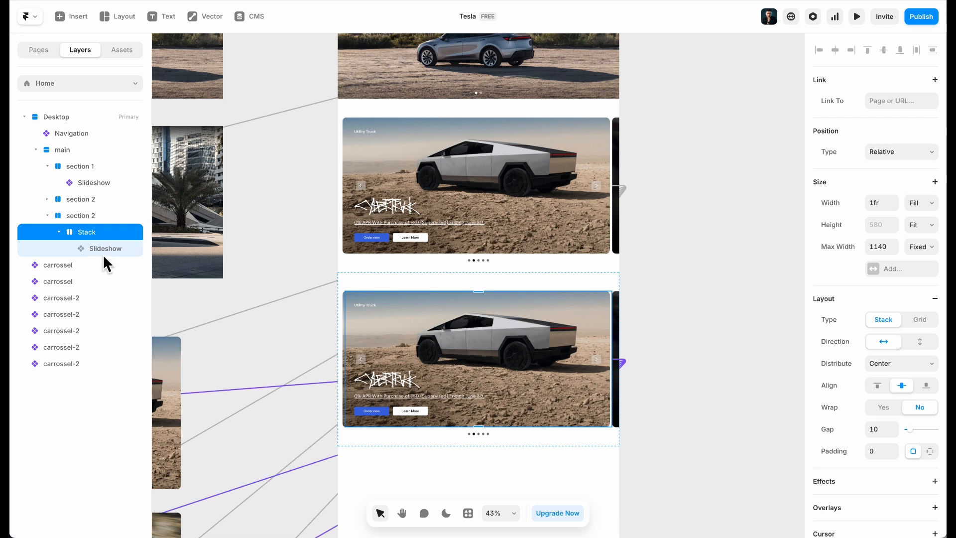
pyautogui.doubleClick(89, 233)
pyautogui.write('contai')
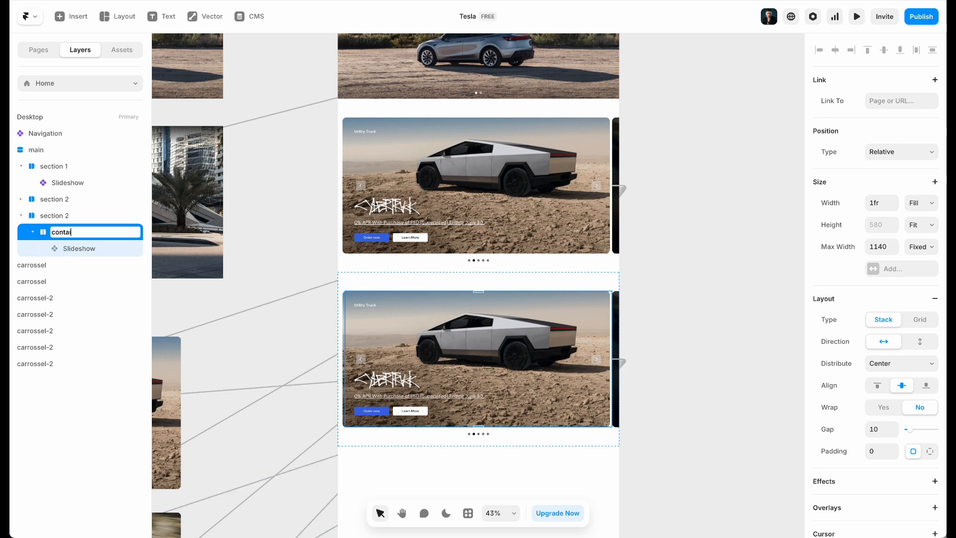
pyautogui.write('ner')
pyautogui.press('Return')
pyautogui.click(70, 217)
pyautogui.doubleClick(88, 218)
pyautogui.press('Return')
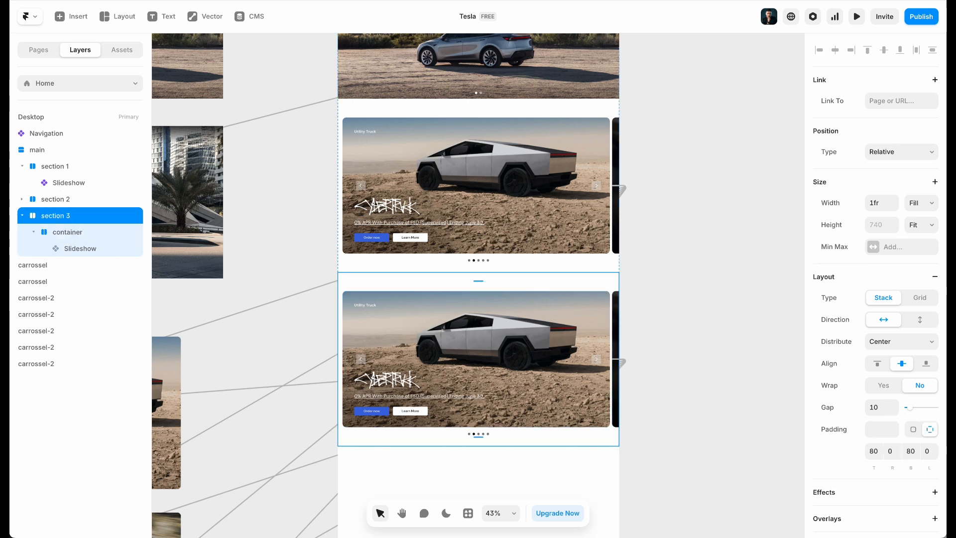
# Rename section 2's Stack to container and delete section 3's slideshow
pyautogui.click(22, 199)
pyautogui.doubleClick(73, 219)
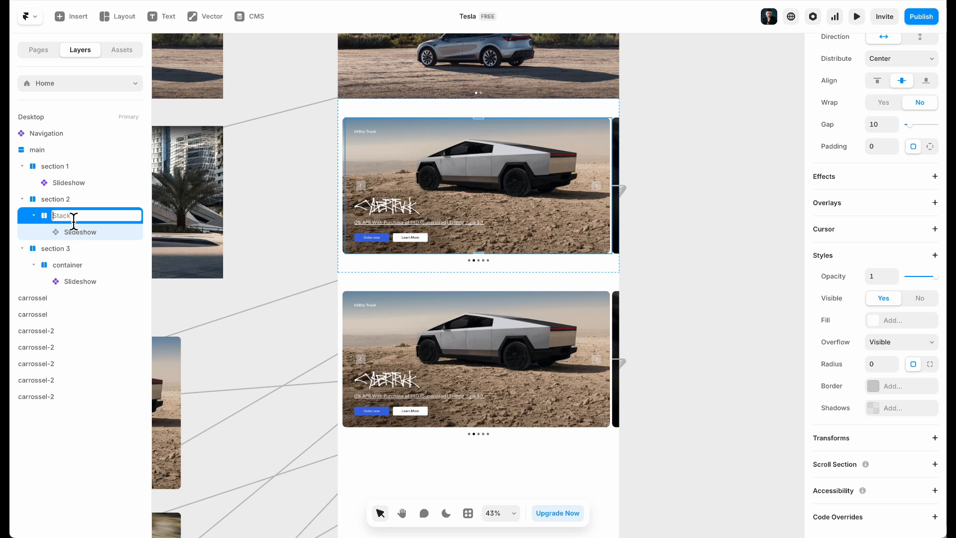
pyautogui.write('container')
pyautogui.press('Return')
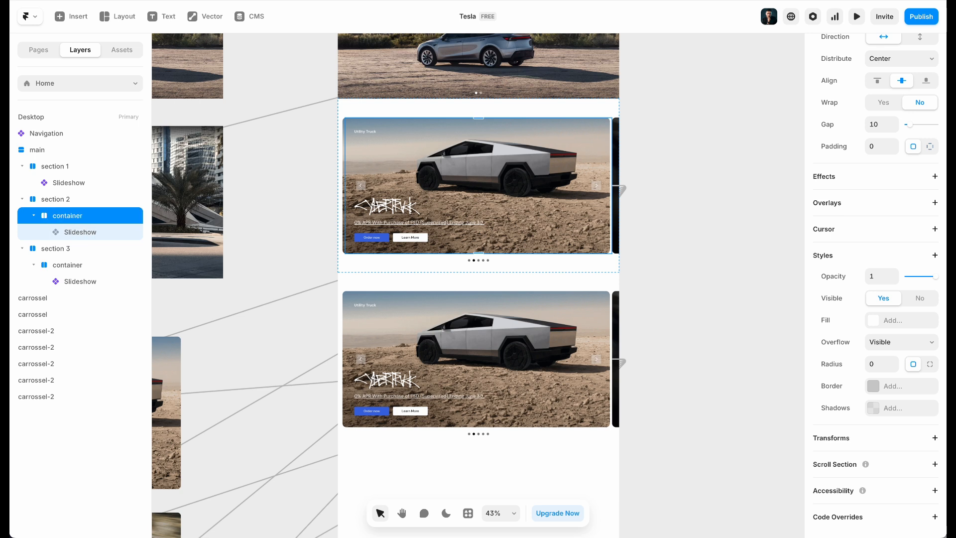
pyautogui.click(22, 198)
pyautogui.click(73, 249)
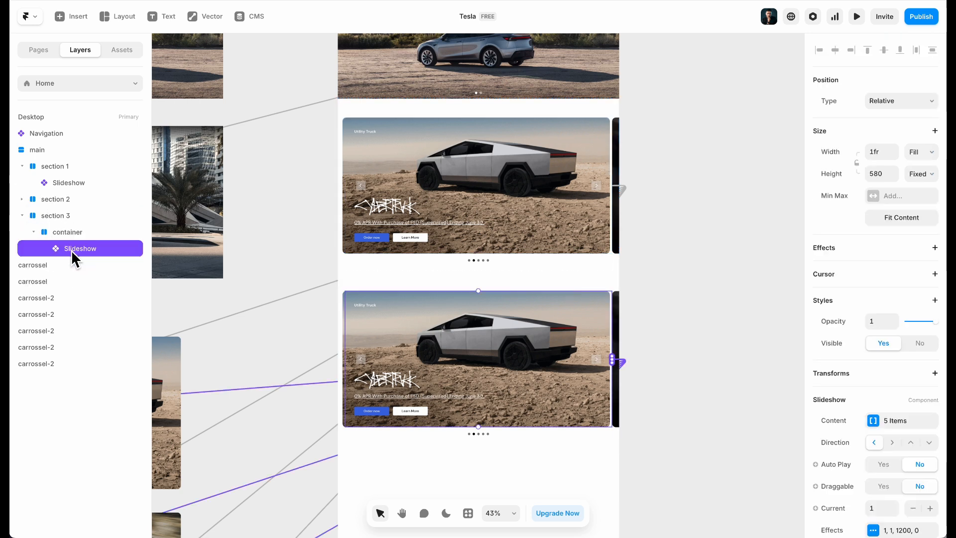
pyautogui.press('Delete')
# Draw a frame in section 3's container and set its width to Fill
pyautogui.click(530, 354)
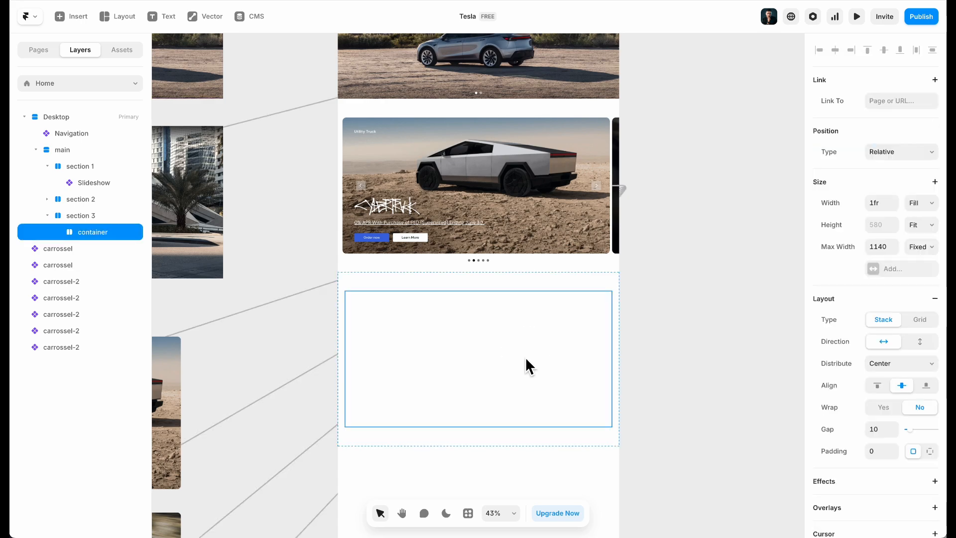
pyautogui.scroll(5, 494, 368)
pyautogui.click(164, 1)
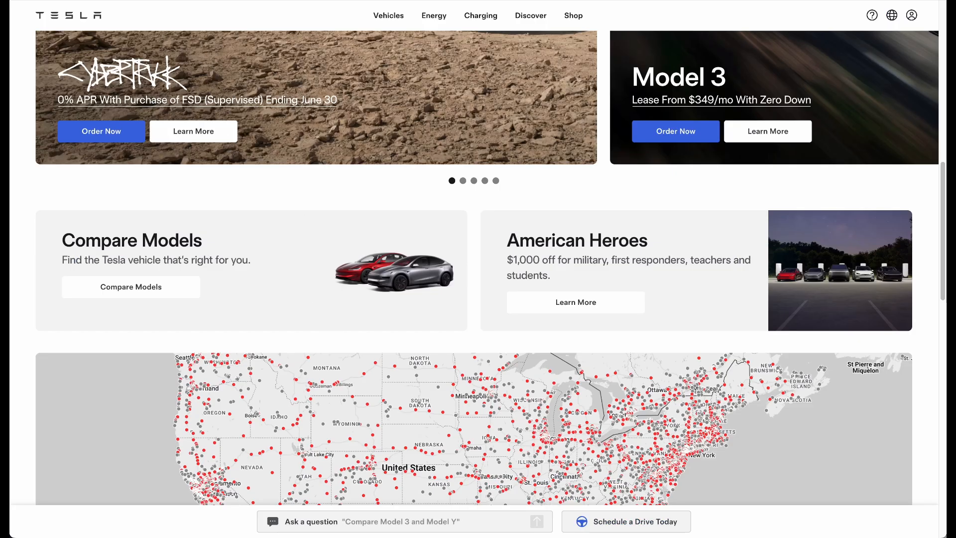
pyautogui.click(75, 1)
pyautogui.scroll(-2, 493, 267)
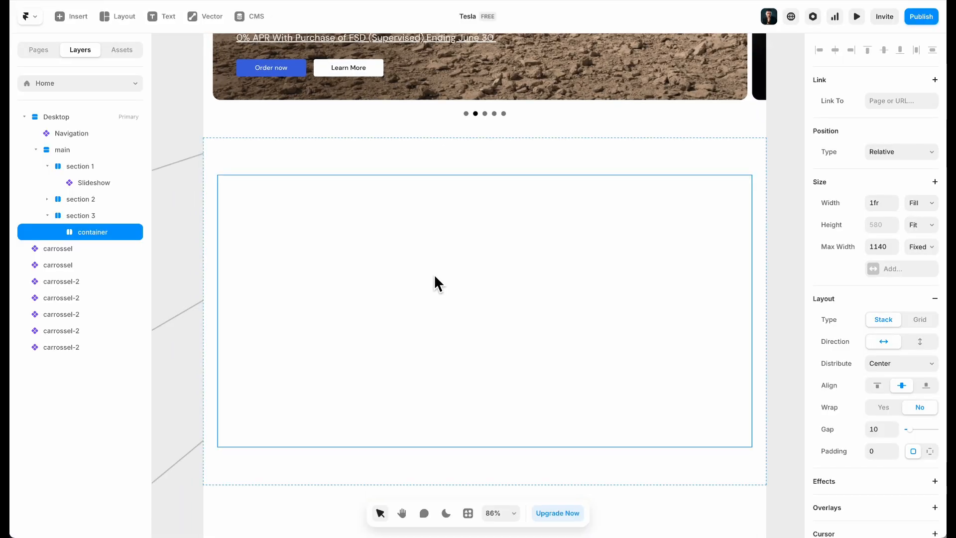
pyautogui.press('f')
pyautogui.moveTo(254, 190); pyautogui.dragTo(470, 272)
pyautogui.click(921, 202)
pyautogui.click(928, 228)
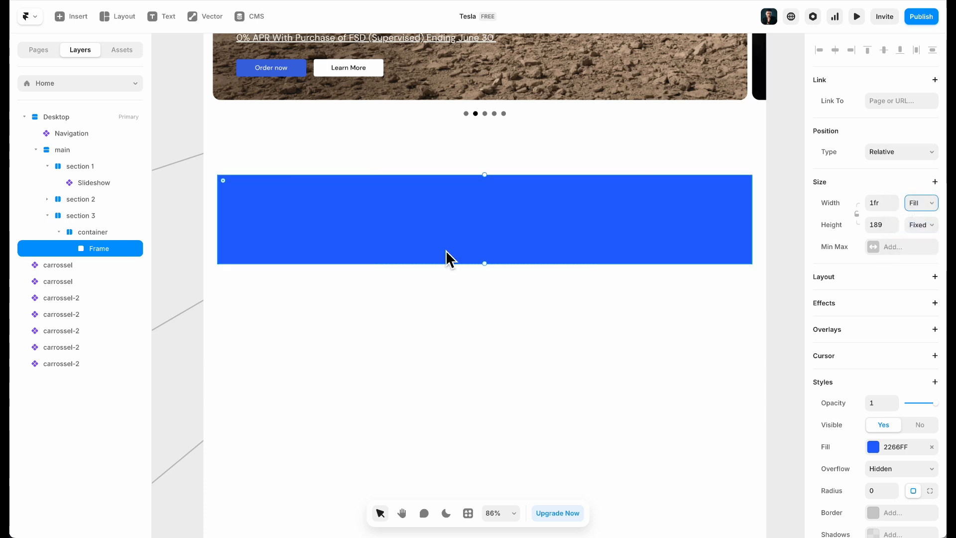
# Duplicate the frame and give both frames a corner radius of 10
pyautogui.press('super+d')
pyautogui.click(164, 0)
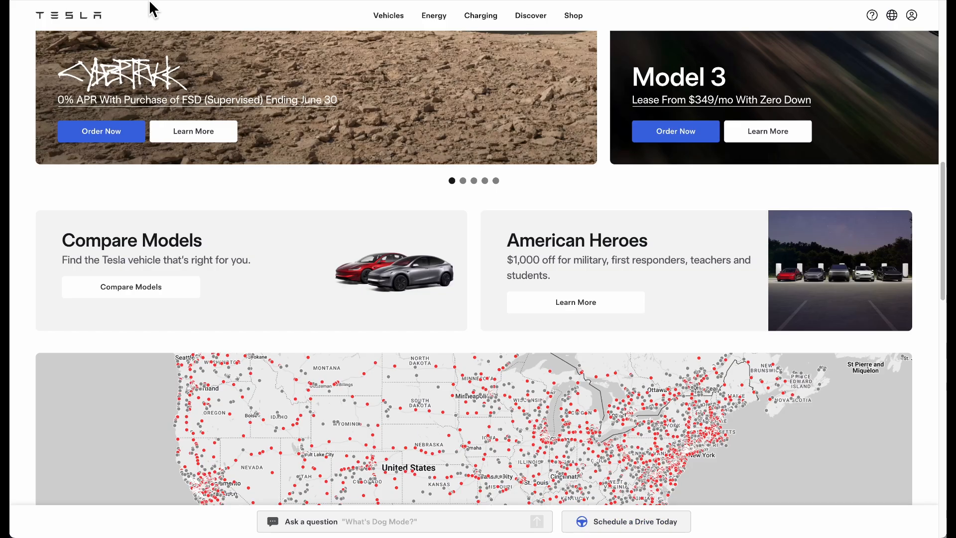
pyautogui.click(248, 0)
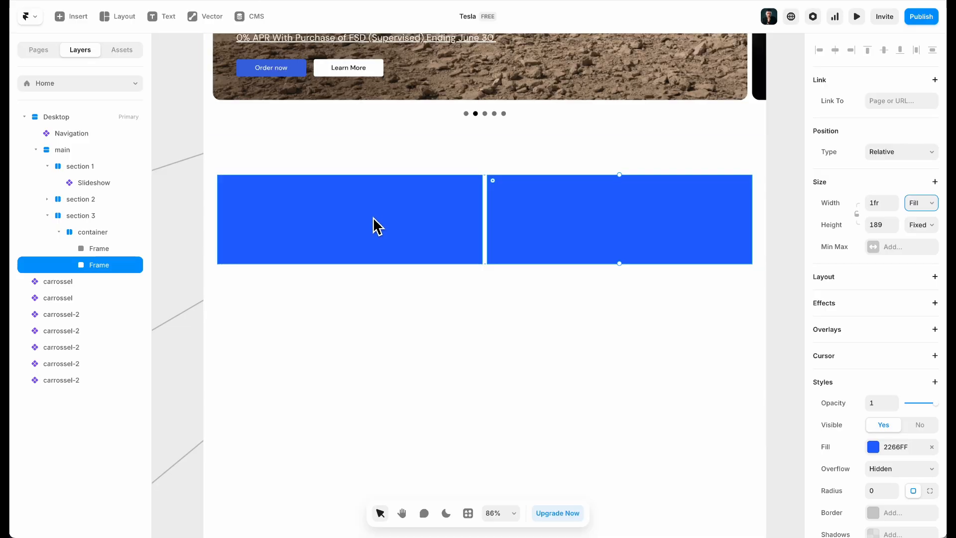
pyautogui.keyDown('shift'); pyautogui.click(369, 208); pyautogui.keyUp('shift')
pyautogui.scroll(-5, 932, 422)
pyautogui.click(875, 318)
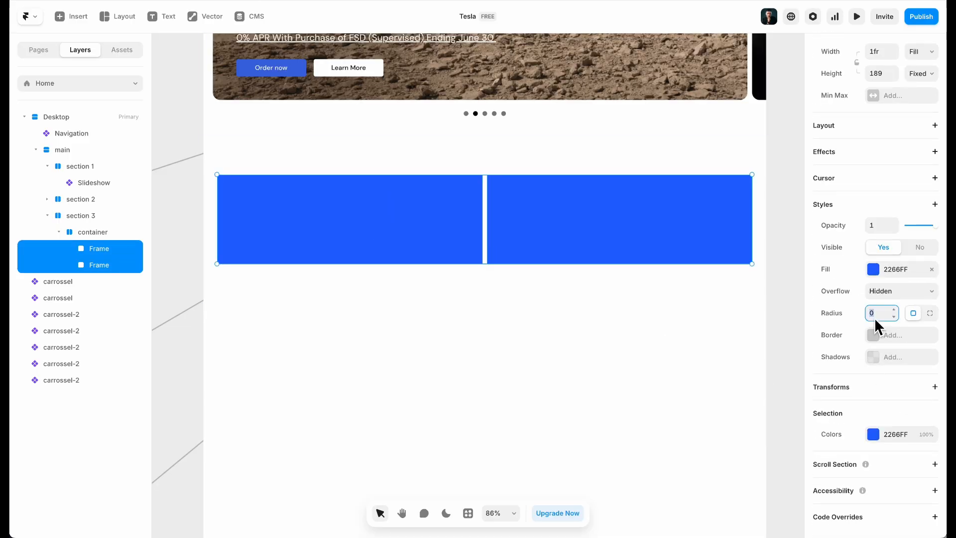
pyautogui.write('20')
pyautogui.press('Return')
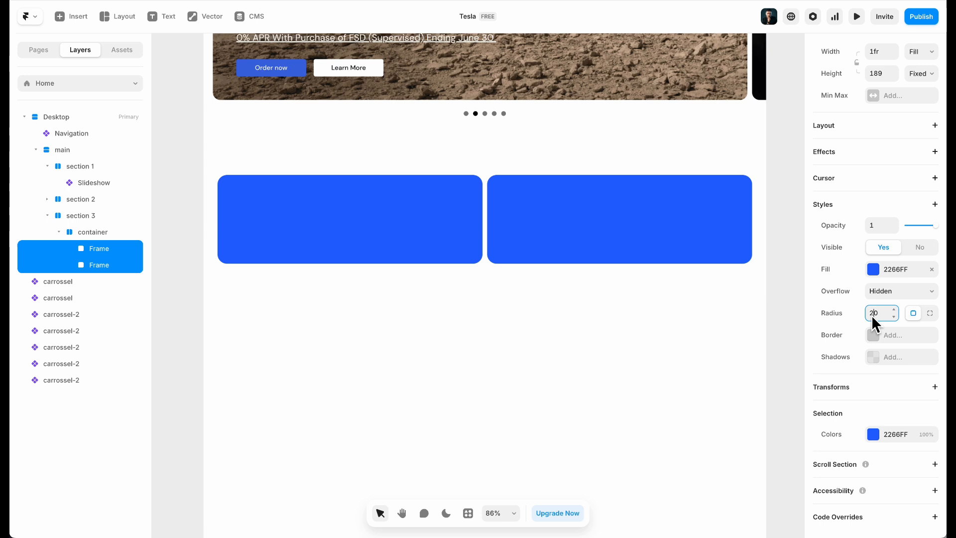
pyautogui.write('10')
# Fill both frames with light gray Color 2 and add a Stack layout to the first
pyautogui.click(891, 273)
pyautogui.click(694, 454)
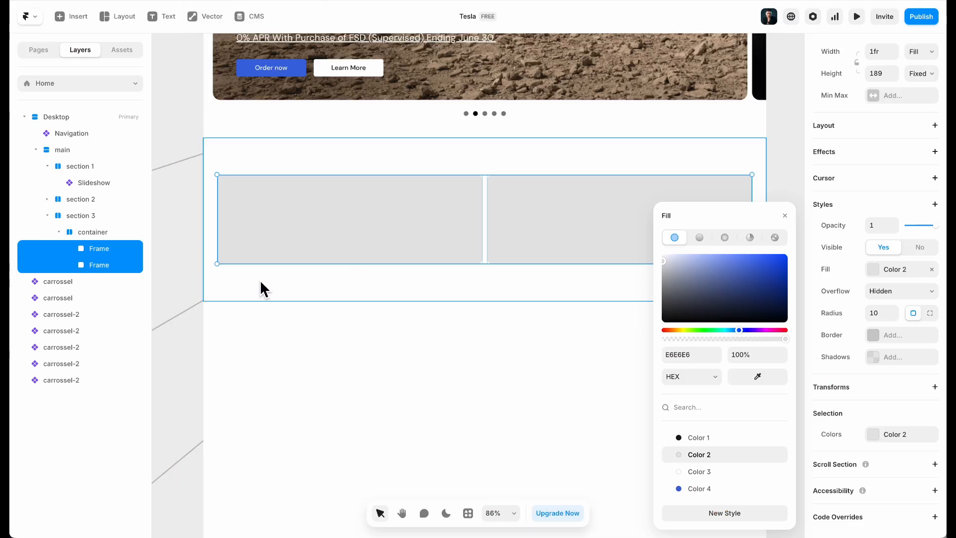
pyautogui.click(108, 248)
pyautogui.click(847, 276)
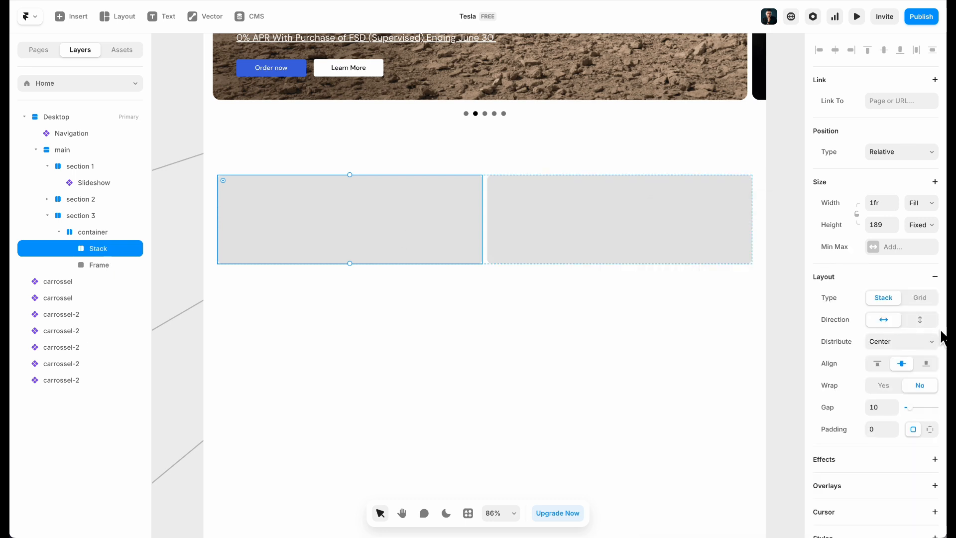
# Stack the first card's contents vertically, top to bottom, with padding 40
pyautogui.click(919, 319)
pyautogui.click(878, 363)
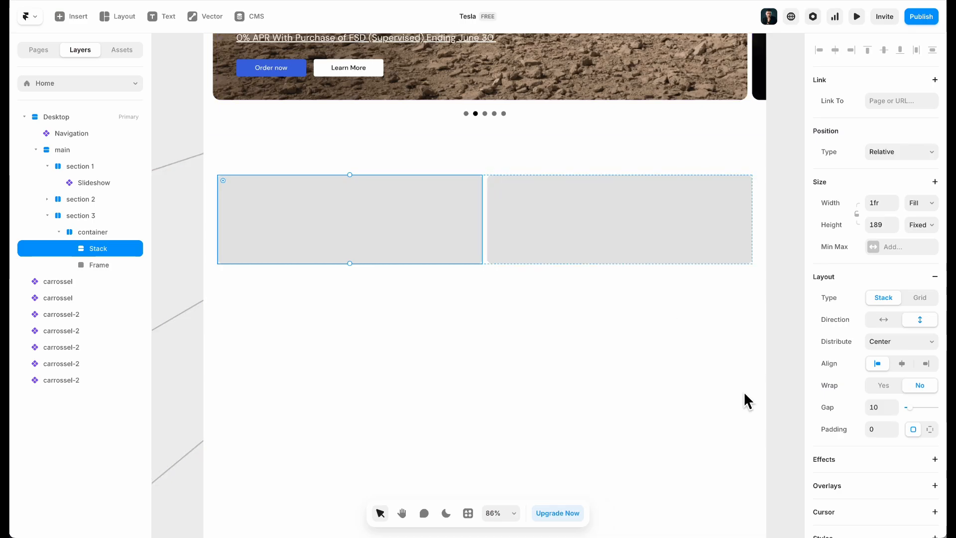
pyautogui.click(875, 429)
pyautogui.write('40')
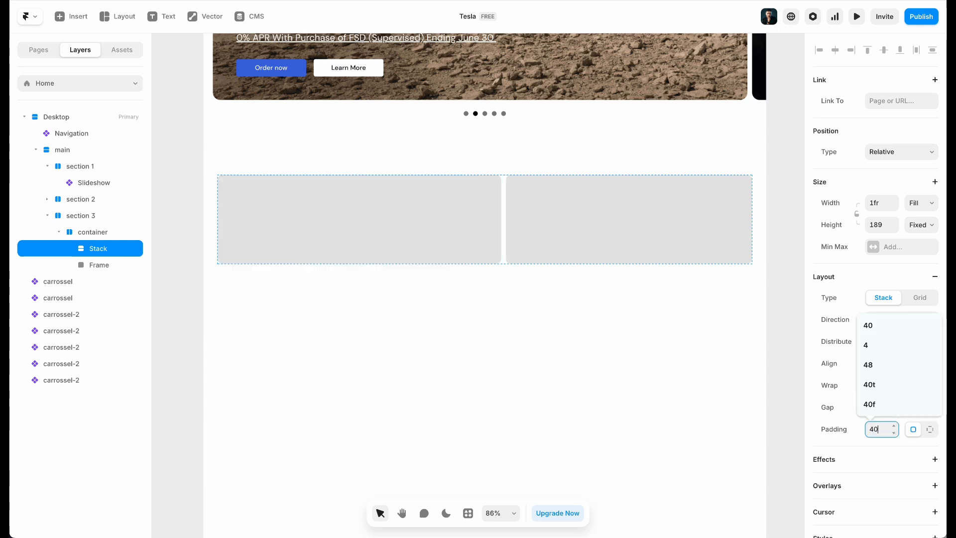
pyautogui.hscroll(-2, 510, 261)
pyautogui.scroll(1, 509, 261)
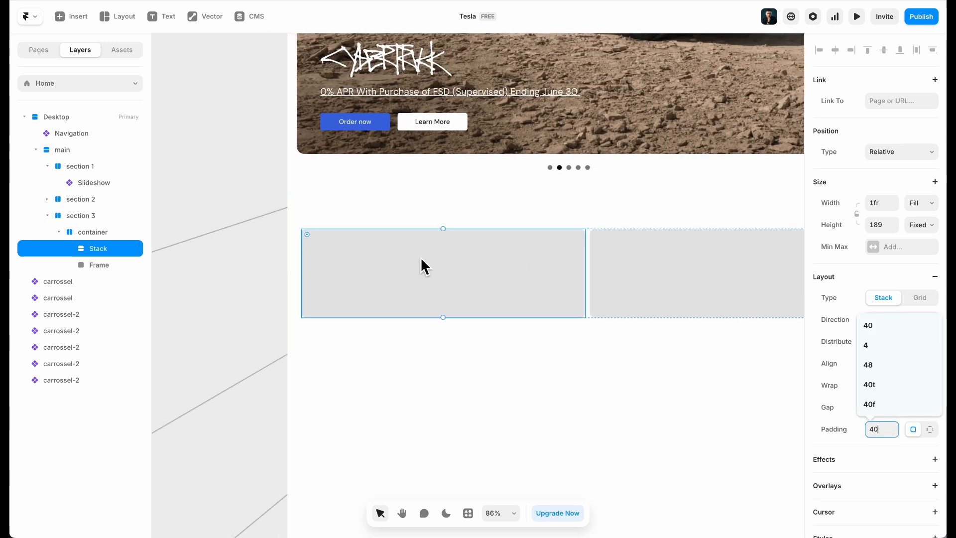
pyautogui.click(402, 269)
# Copy the Compare Models heading from the Tesla site into a new text layer in the first card
pyautogui.click(30, 16)
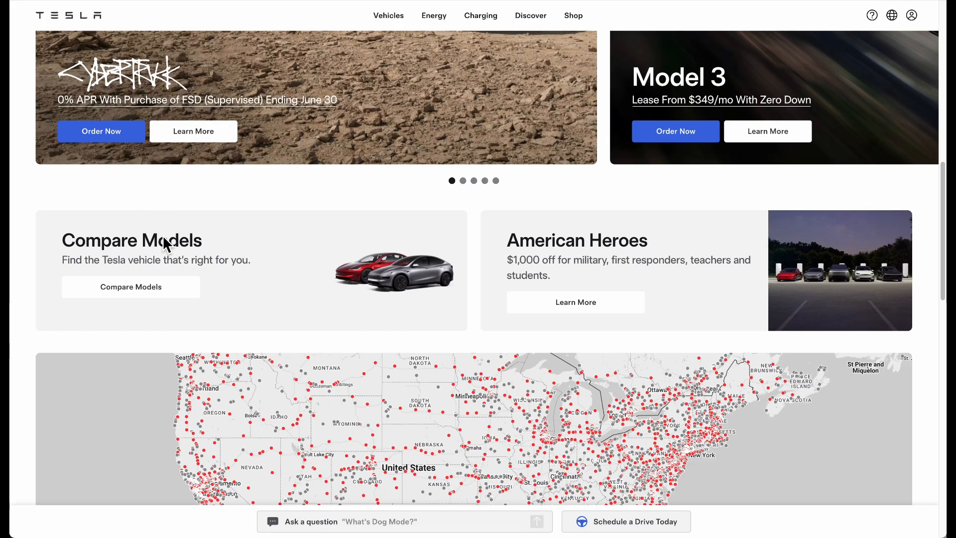
pyautogui.tripleClick(165, 244)
pyautogui.hotkey('ctrl', 'c')
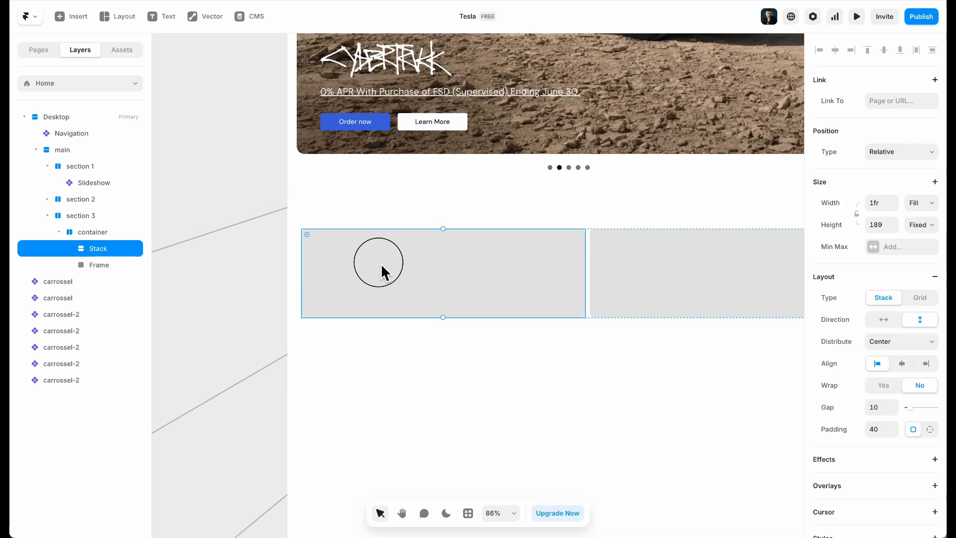
pyautogui.press('t')
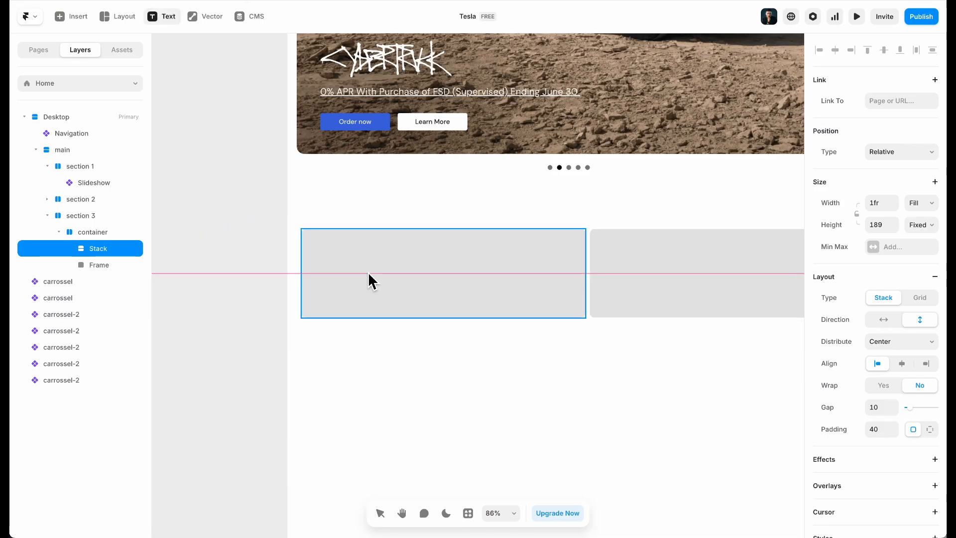
pyautogui.click(368, 271)
pyautogui.hotkey('ctrl', 'v')
pyautogui.press('BackSpace')
pyautogui.press('BackSpace')
pyautogui.press('Escape')
# Remove the preset body text style from the Compare Models text and tag it as h3
pyautogui.scroll(-3, 941, 371)
pyautogui.click(931, 344)
pyautogui.scroll(-3, 911, 438)
pyautogui.click(898, 486)
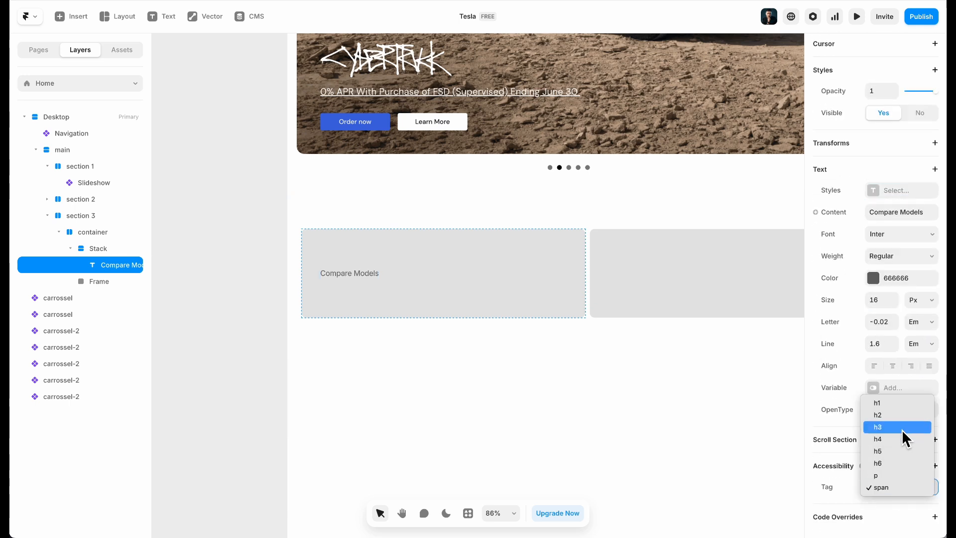
pyautogui.click(900, 426)
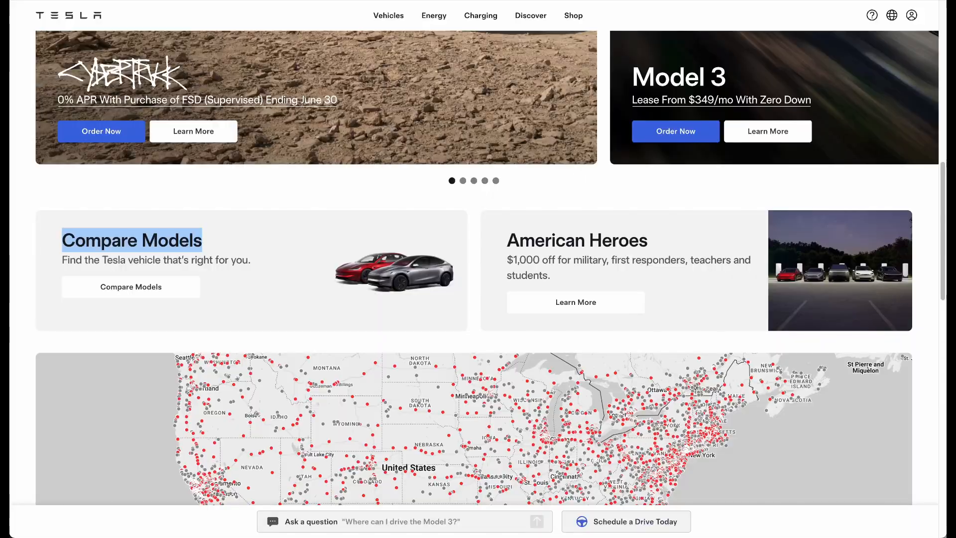
# Inspect the Tesla Compare Models heading's styles with the DevTools element picker, then return to Framer
pyautogui.rightClick(357, 177)
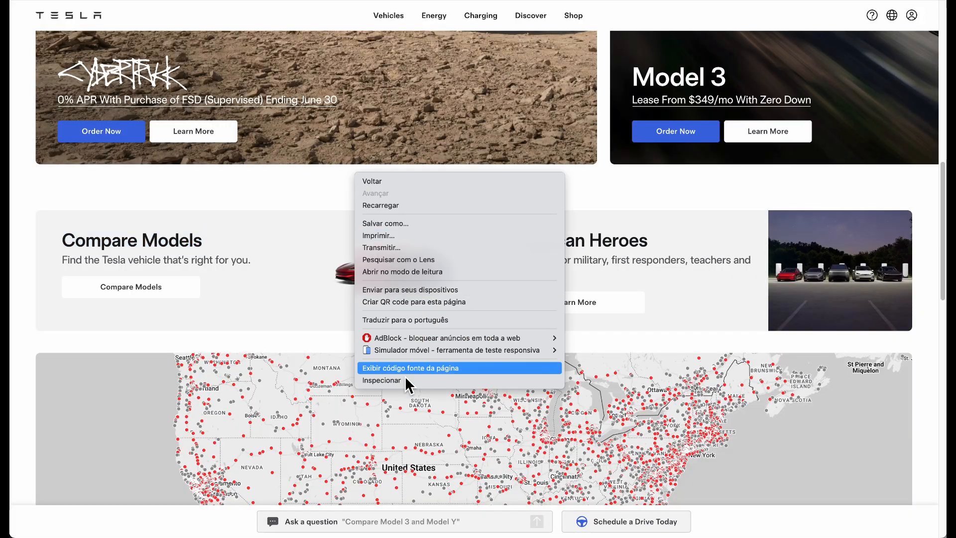
pyautogui.click(405, 384)
pyautogui.click(18, 369)
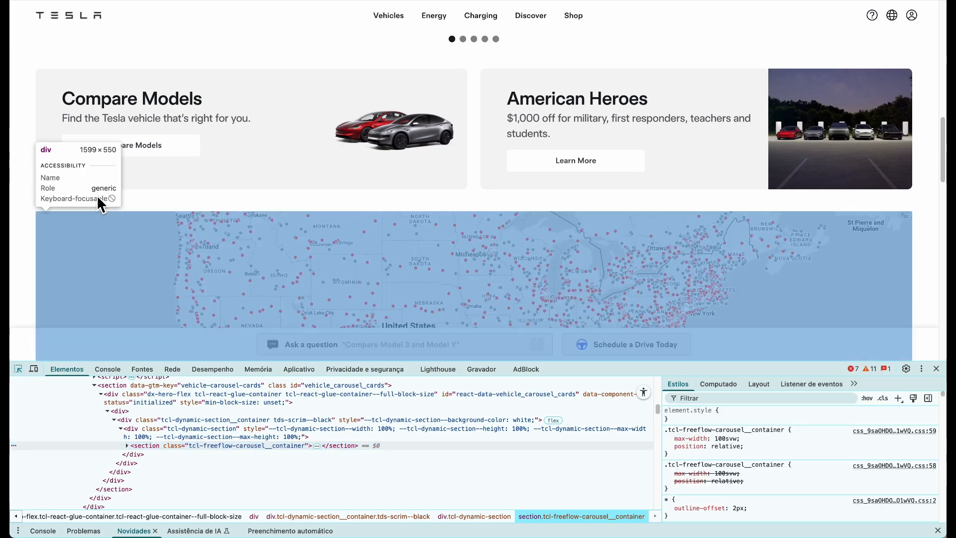
pyautogui.click(137, 98)
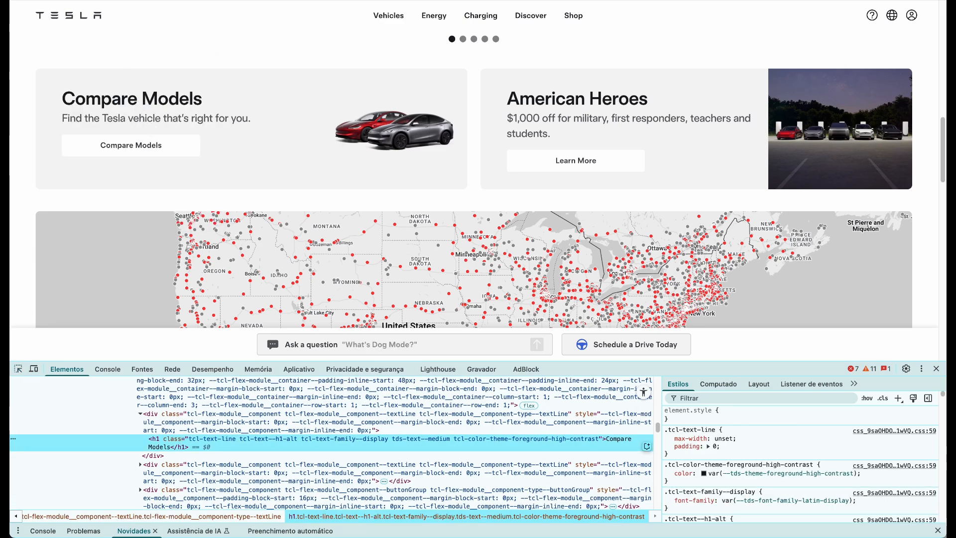
pyautogui.click(219, 1)
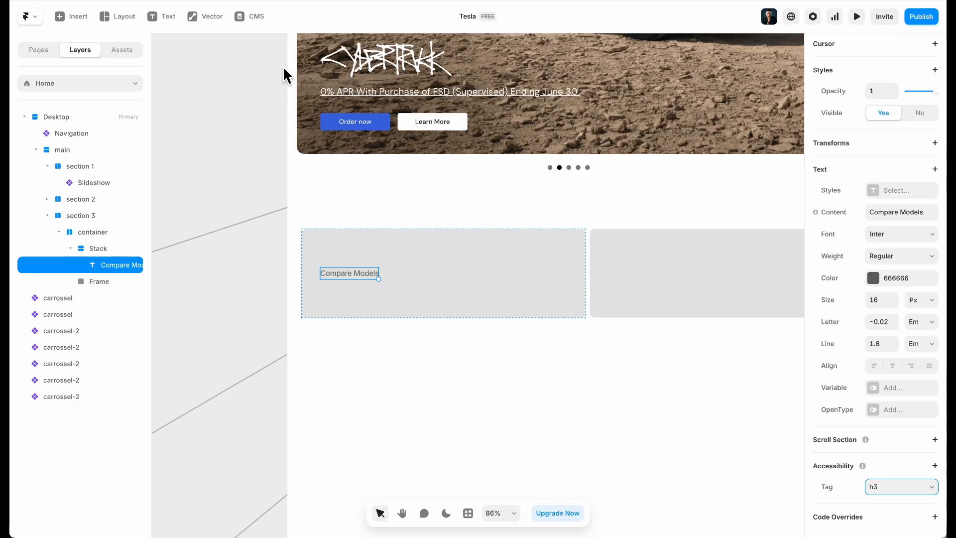
# Make the Compare Models heading 24 px, Semibold, in the dark Color 1
pyautogui.click(880, 300)
pyautogui.write('32')
pyautogui.press('Return')
pyautogui.doubleClick(878, 299)
pyautogui.write('24')
pyautogui.press('Return')
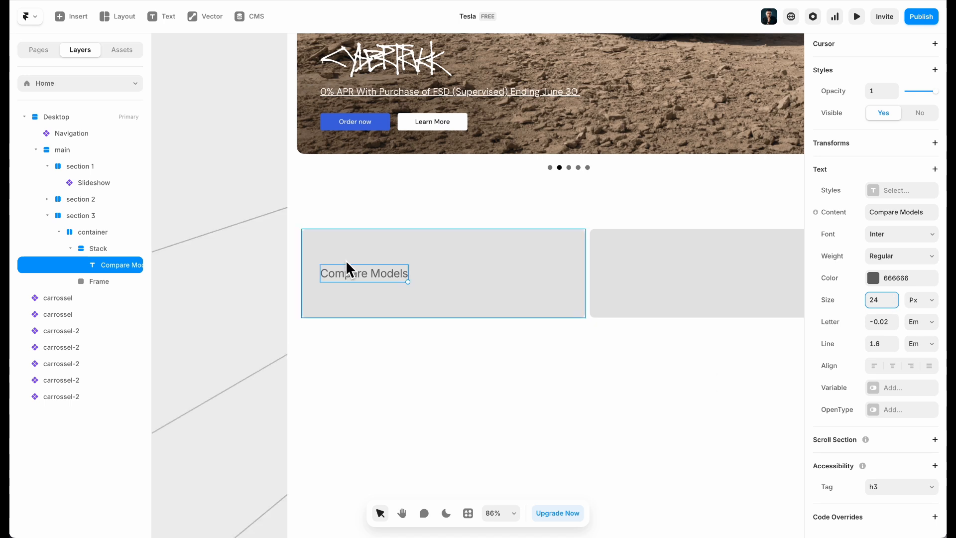
pyautogui.click(902, 262)
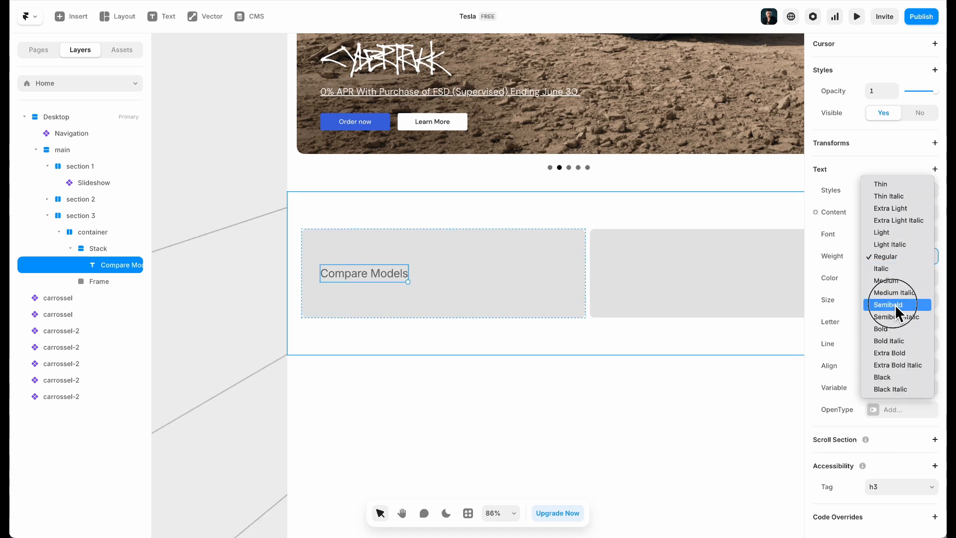
pyautogui.click(894, 304)
pyautogui.click(901, 282)
pyautogui.click(713, 438)
# Copy the Tesla subtitle sentence and duplicate the Compare Models heading
pyautogui.hotkey('ctrl', 'Tab')
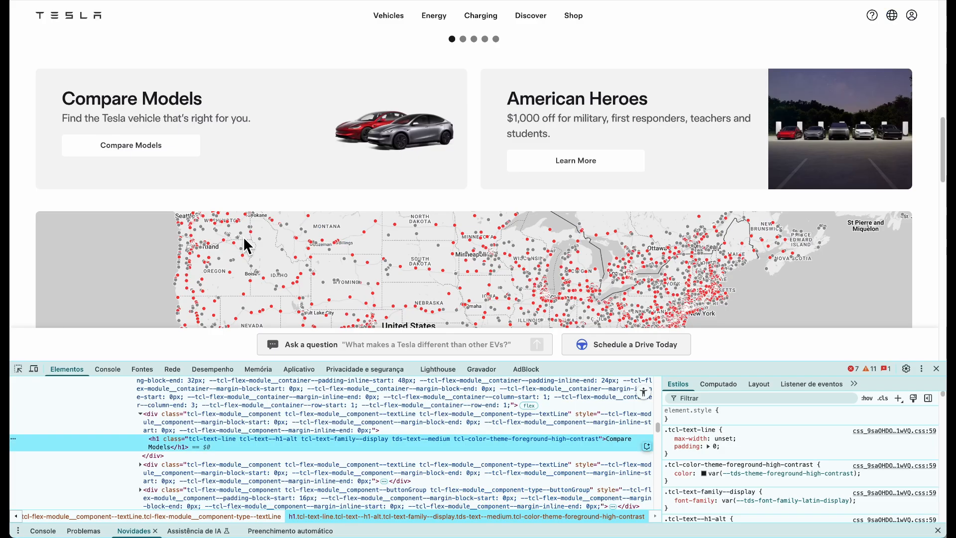
pyautogui.tripleClick(138, 121)
pyautogui.hotkey('ctrl', 'c')
pyautogui.click(172, 1)
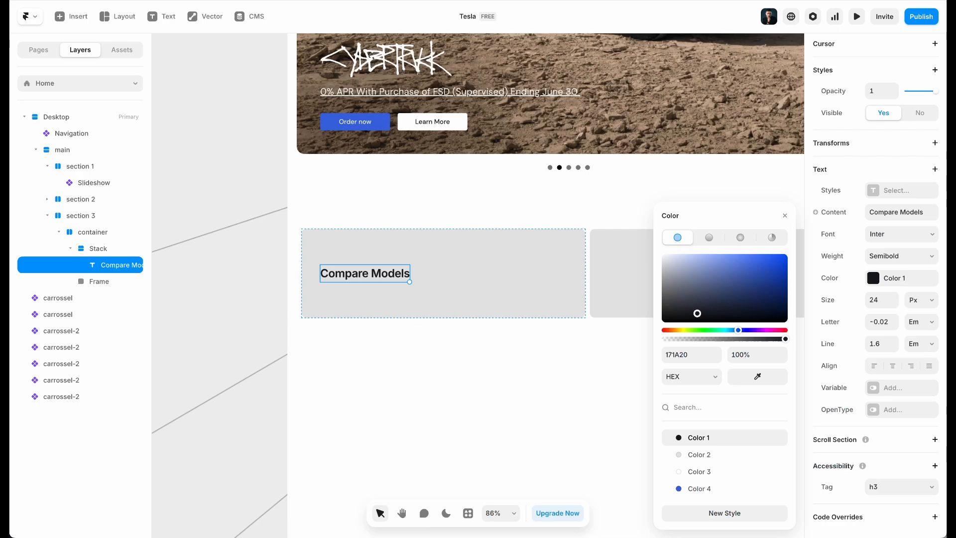
pyautogui.click(375, 287)
pyautogui.click(376, 271)
pyautogui.click(376, 271)
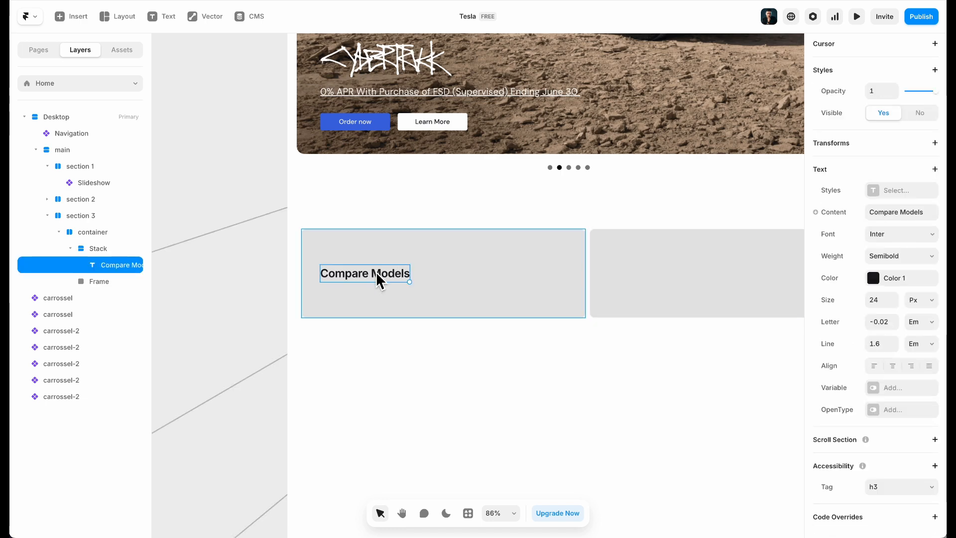
pyautogui.hotkey('ctrl', 'd')
# Make the duplicate Regular 14 px reading 'Find the Tesla vehicle that's right for you.'
pyautogui.scroll(-6, 876, 318)
pyautogui.click(898, 271)
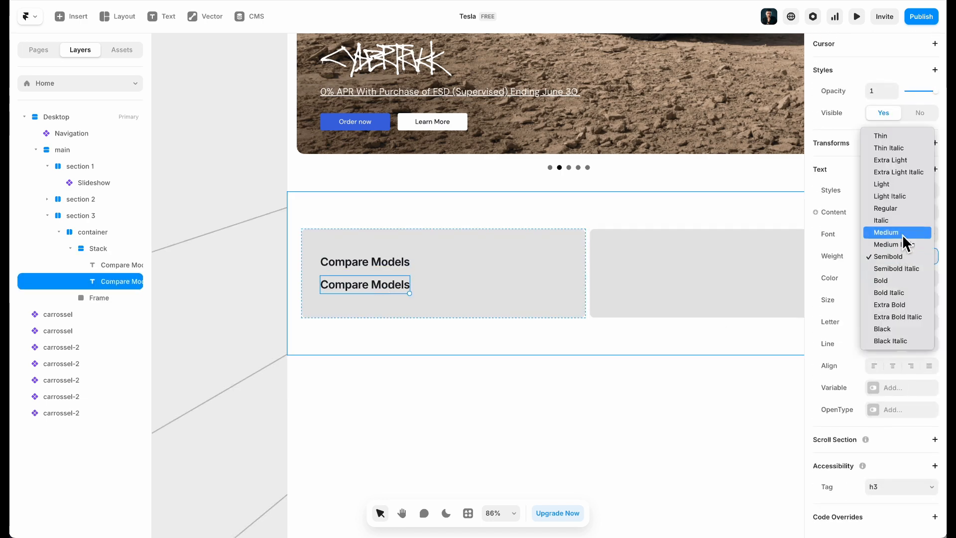
pyautogui.click(902, 213)
pyautogui.click(888, 299)
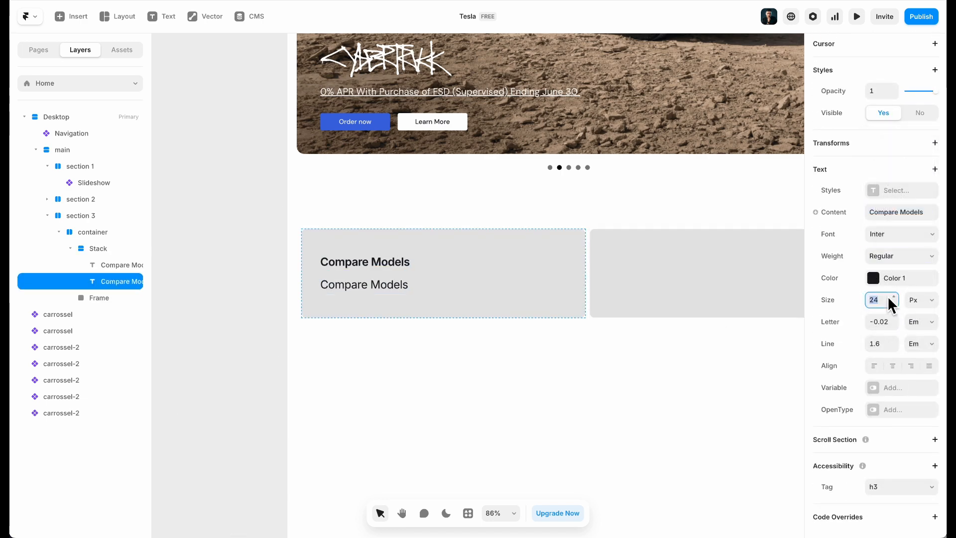
pyautogui.write('14')
pyautogui.press('Return')
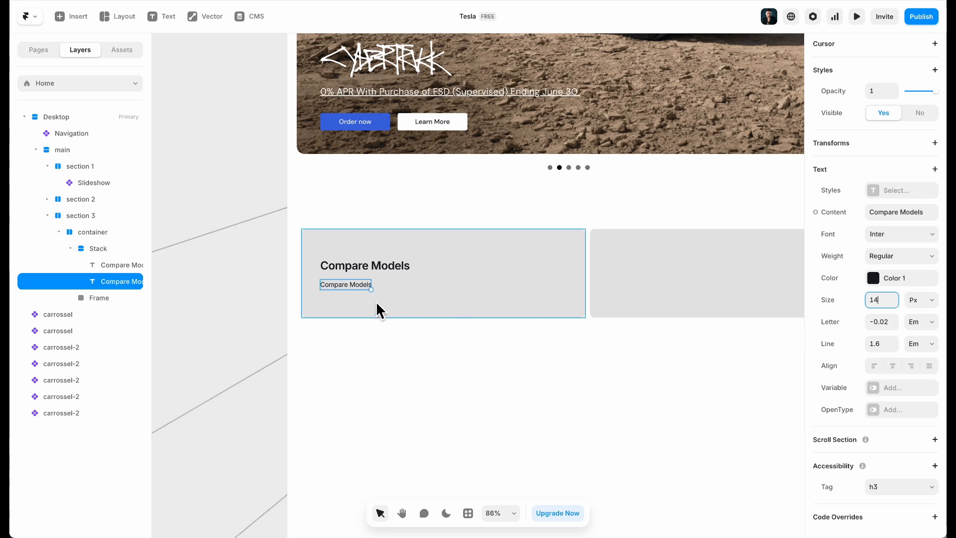
pyautogui.doubleClick(353, 288)
pyautogui.hotkey('ctrl', 'v')
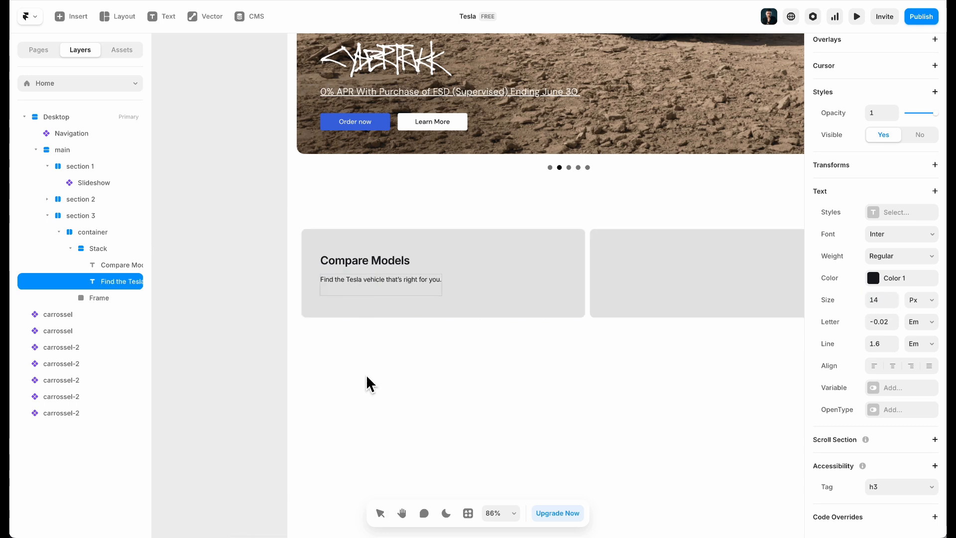
pyautogui.press('BackSpace')
pyautogui.press('Escape')
# Color the subtitle text grey 666666
pyautogui.press('super+Tab')
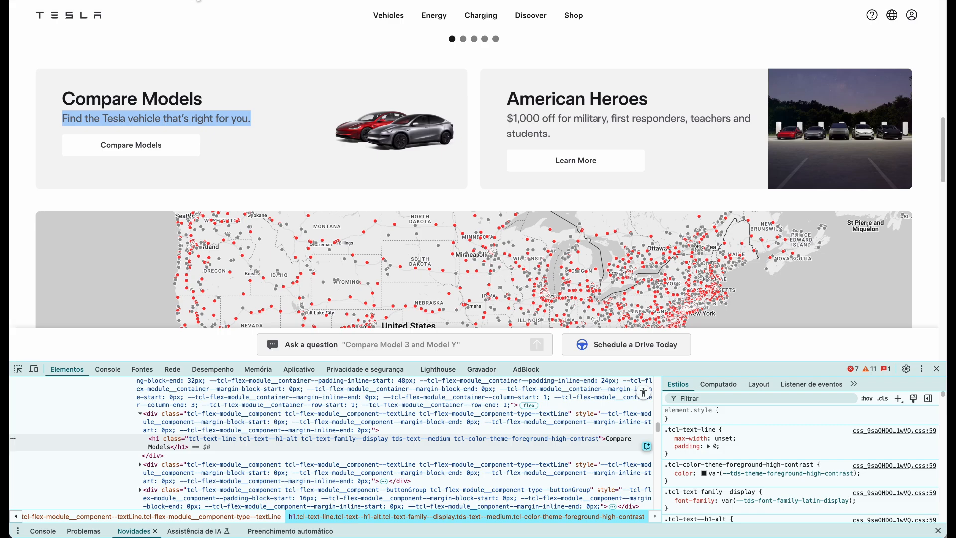
pyautogui.click(245, 124)
pyautogui.press('super+Tab')
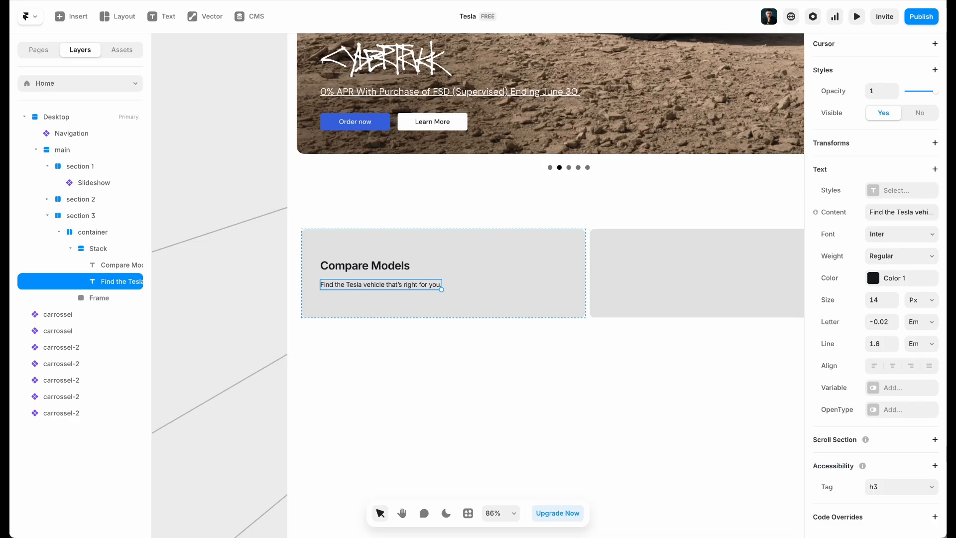
pyautogui.click(885, 286)
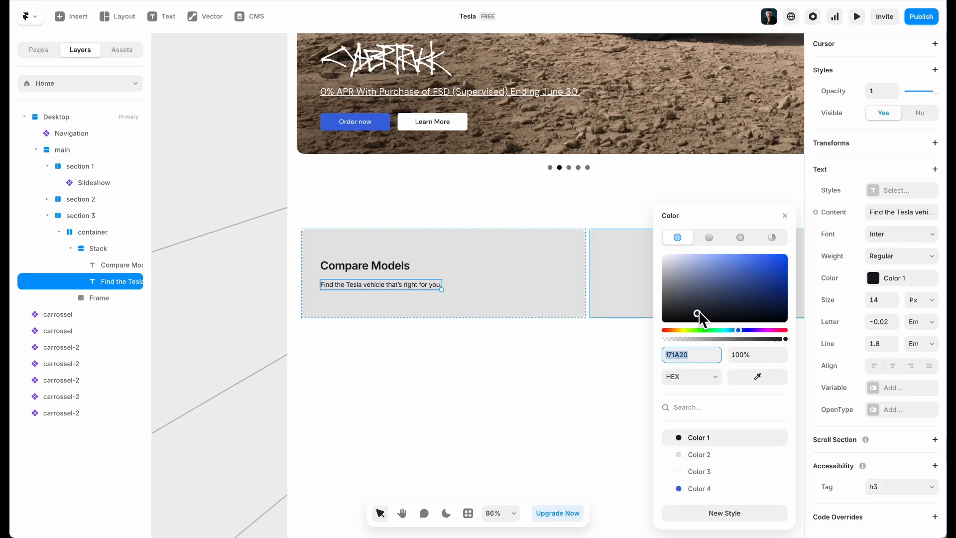
pyautogui.moveTo(698, 309); pyautogui.dragTo(657, 297)
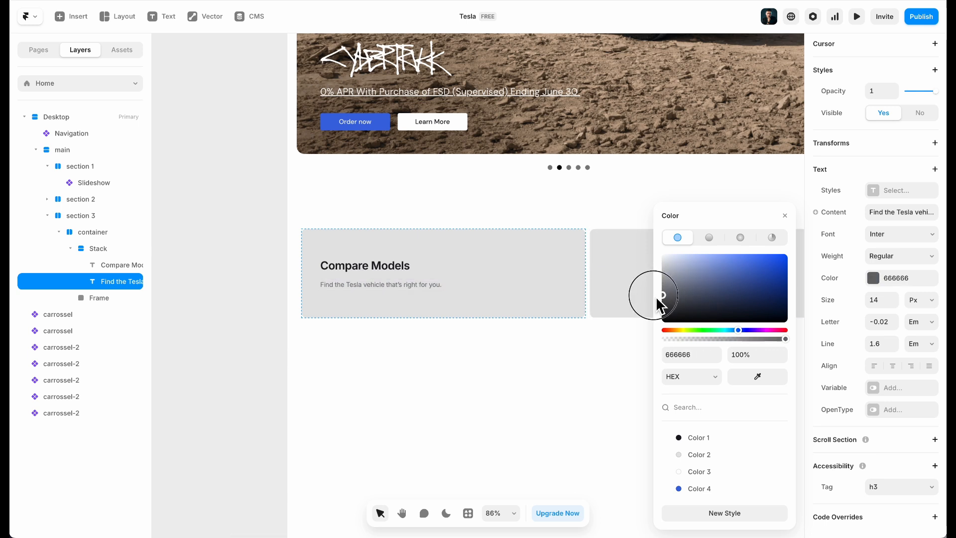
pyautogui.click(475, 378)
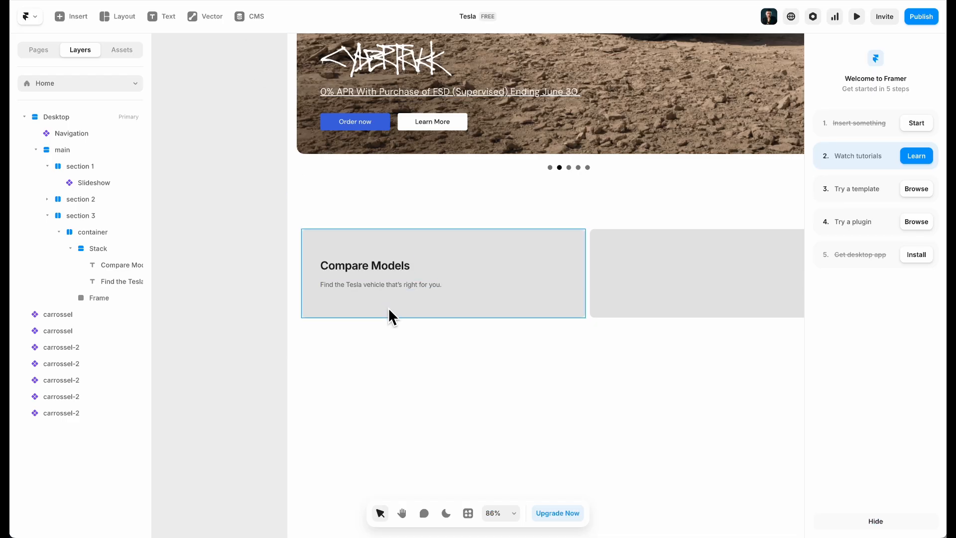
pyautogui.click(371, 276)
pyautogui.click(370, 282)
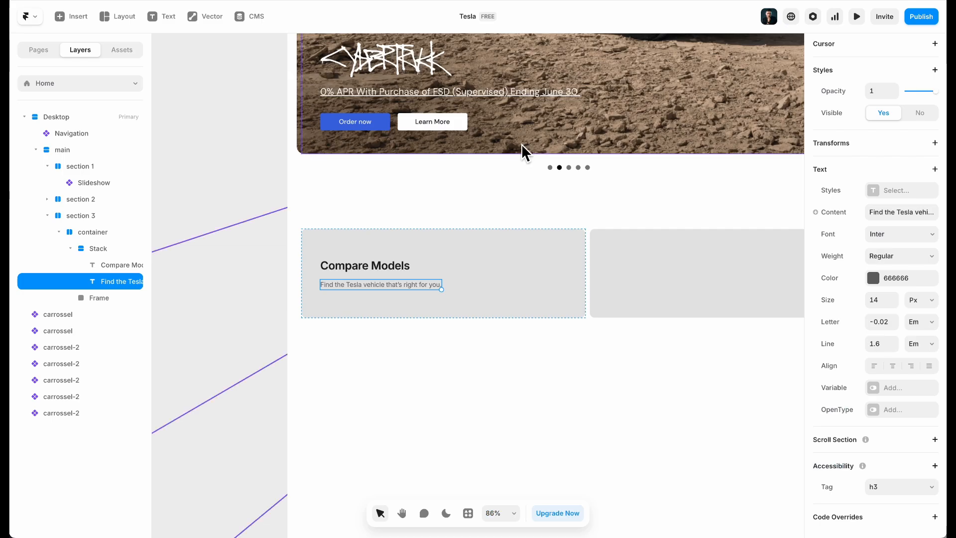
# Copy the View Inventory button from the carousel component and paste it into the Compare Models card
pyautogui.click(529, 162)
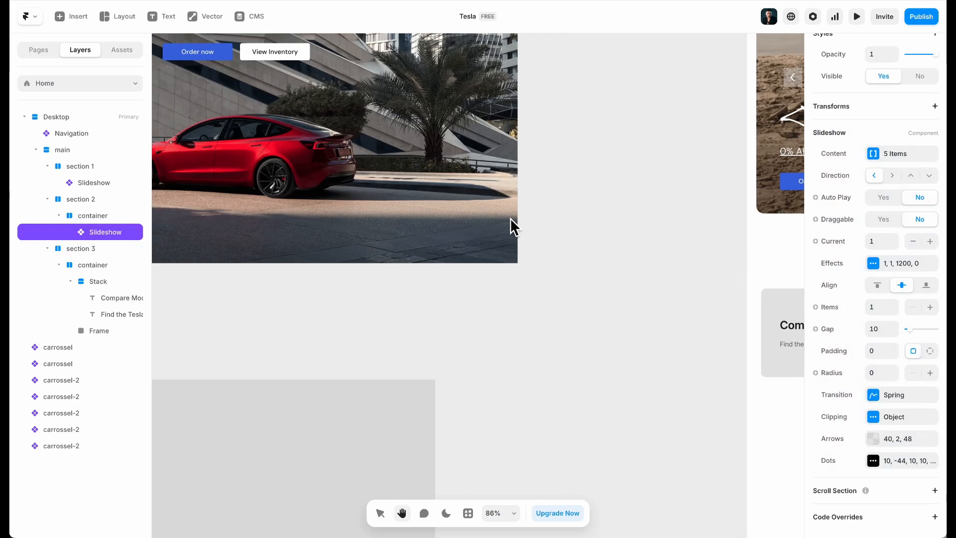
pyautogui.doubleClick(431, 171)
pyautogui.keyDown('super'); pyautogui.click(522, 218); pyautogui.keyUp('super')
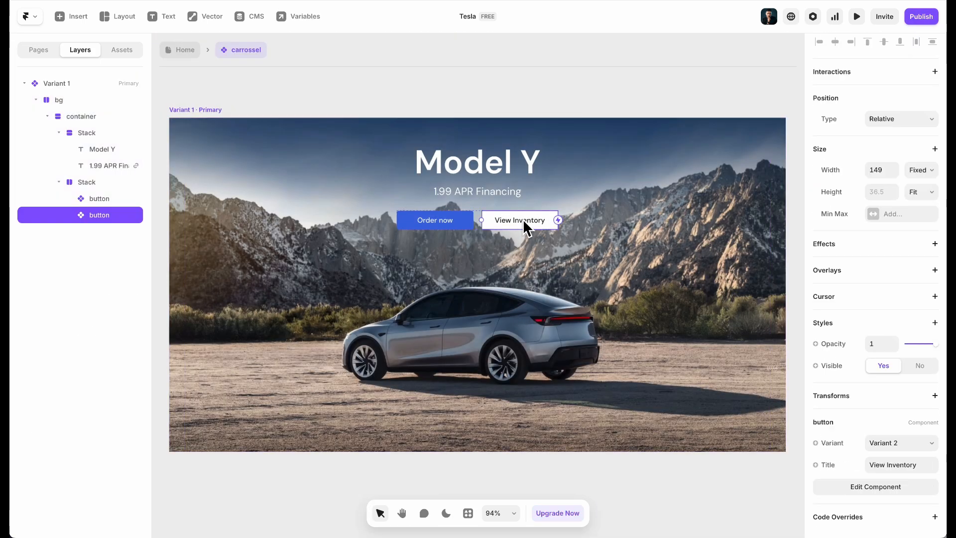
pyautogui.click(184, 53)
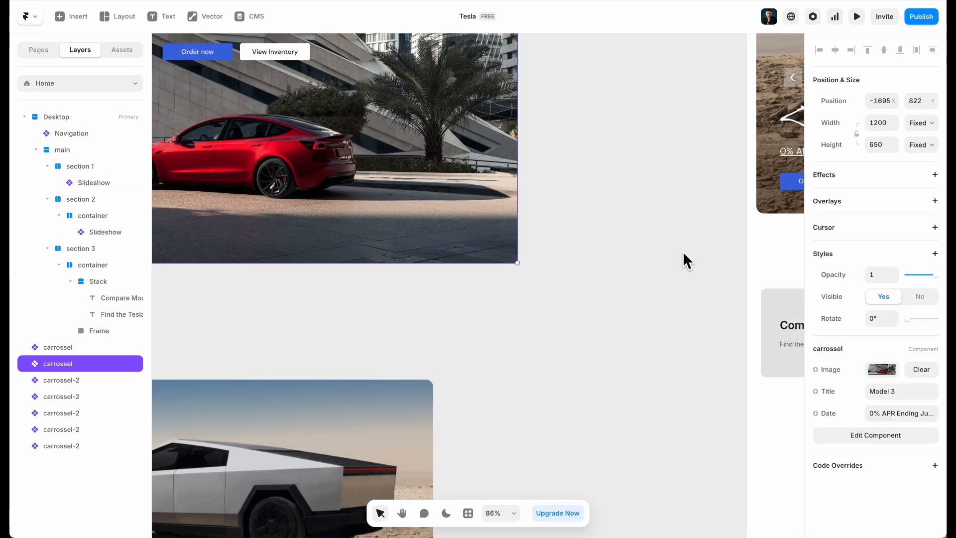
pyautogui.moveTo(737, 300); pyautogui.dragTo(432, 291)
pyautogui.keyDown('super'); pyautogui.click(650, 326); pyautogui.keyUp('super')
pyautogui.press('super+v')
# Set the pasted button's width to Fit and its title to Compare Models
pyautogui.scroll(5, 560, 369)
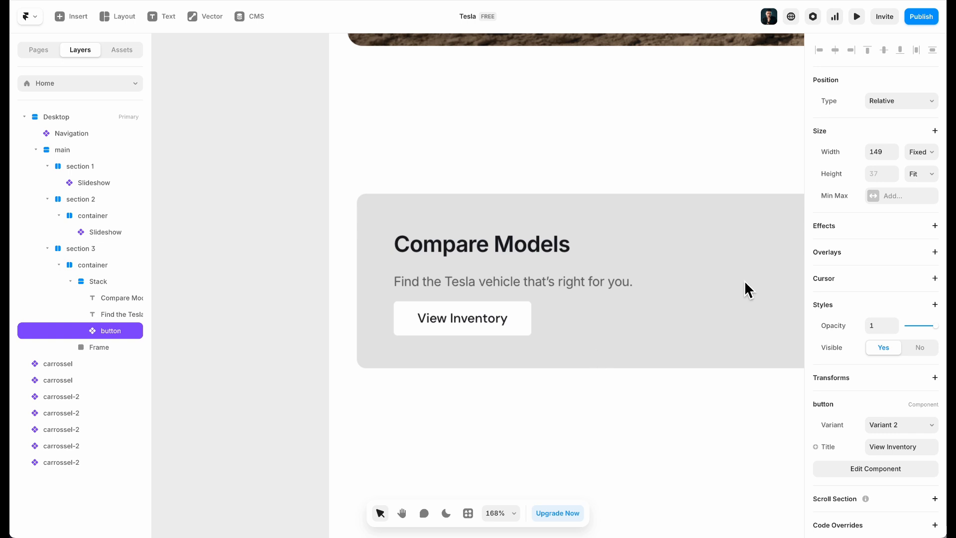
pyautogui.click(922, 152)
pyautogui.click(917, 188)
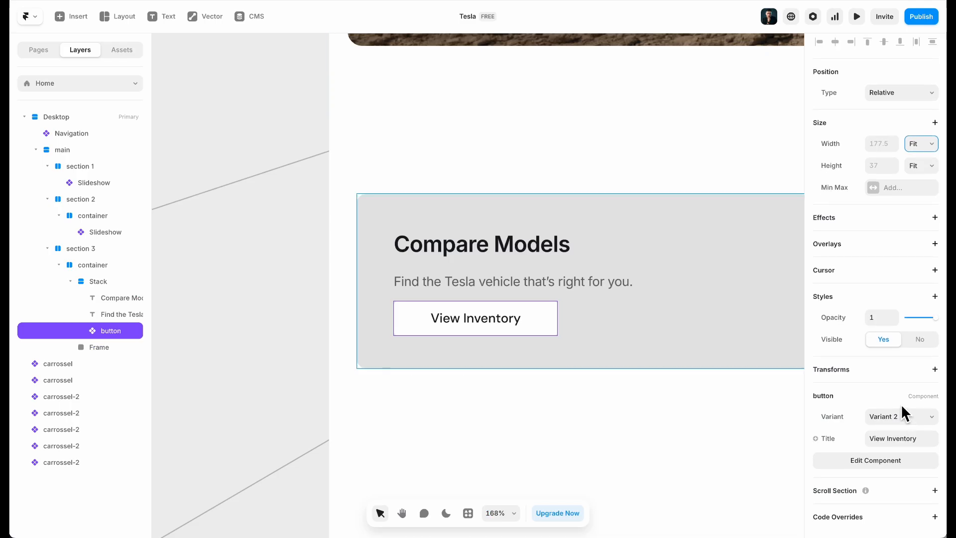
pyautogui.click(918, 440)
pyautogui.write('compa')
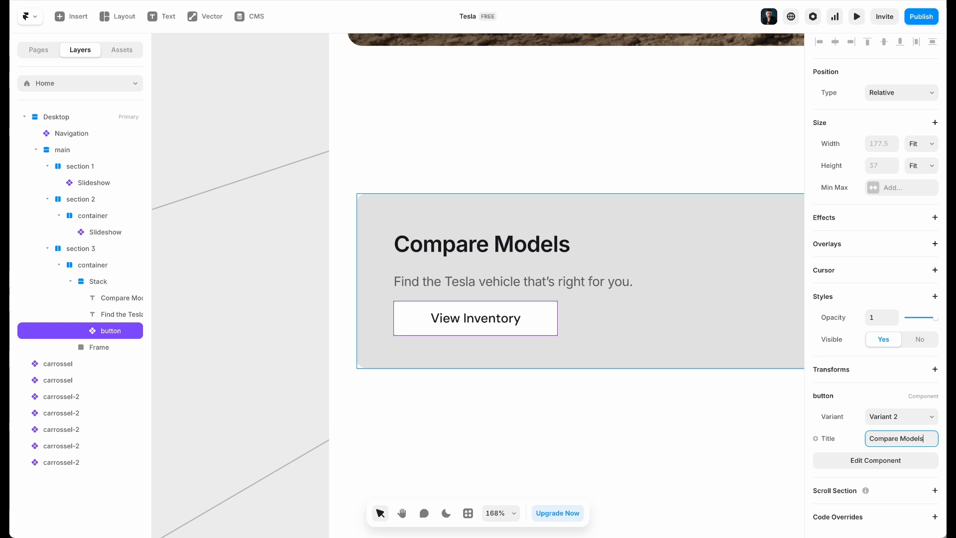
pyautogui.press('Return')
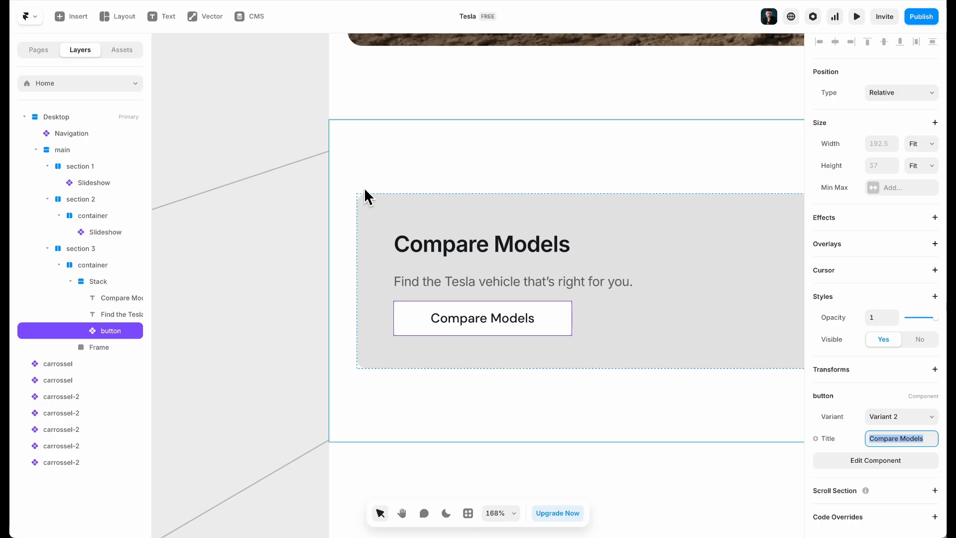
# Expose the button label's font size as a Font Size variable in the button component
pyautogui.doubleClick(425, 326)
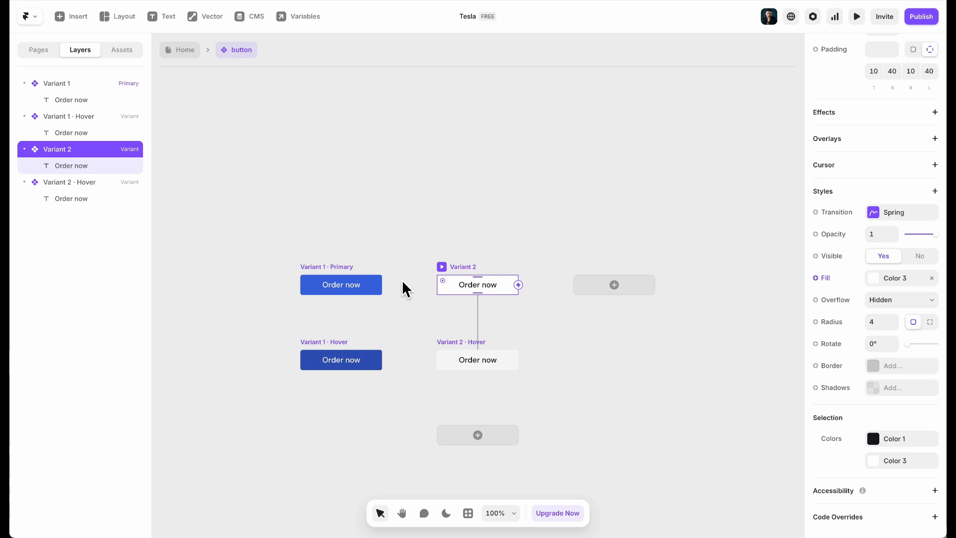
pyautogui.click(350, 288)
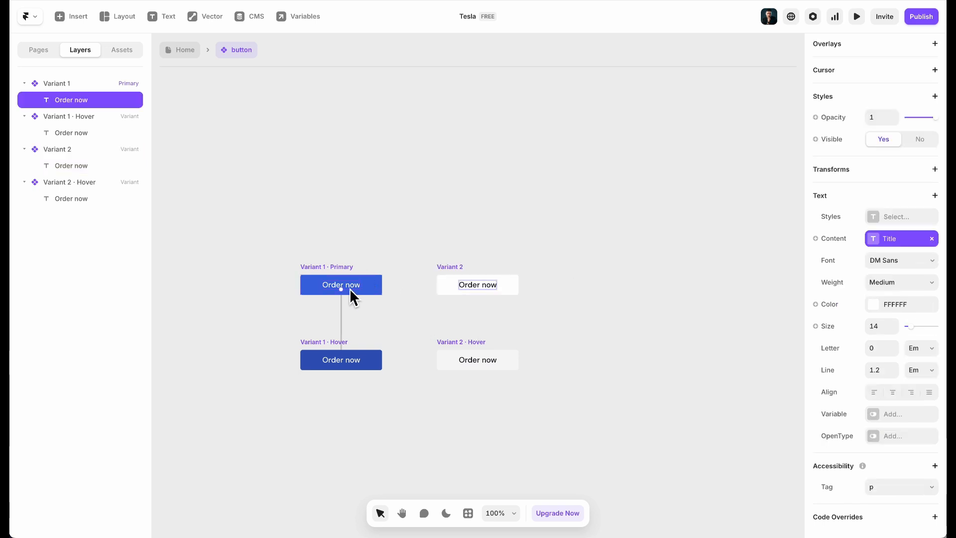
pyautogui.click(844, 327)
pyautogui.click(861, 351)
pyautogui.click(742, 292)
pyautogui.click(191, 56)
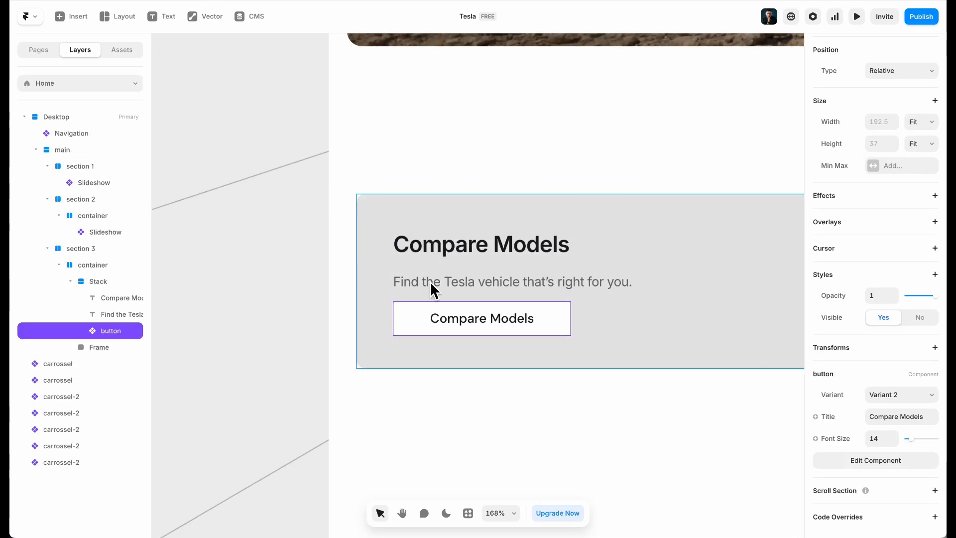
pyautogui.scroll(-8, 558, 374)
pyautogui.scroll(4, 585, 389)
pyautogui.scroll(4, 585, 389)
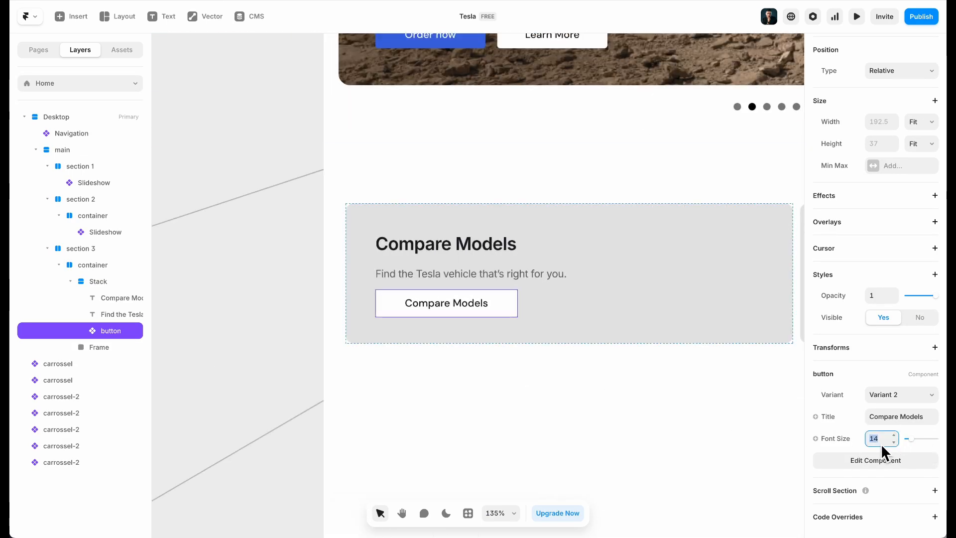
# Wrap the heading and subtitle in their own vertical, left-aligned stack with gap 4
pyautogui.write('12')
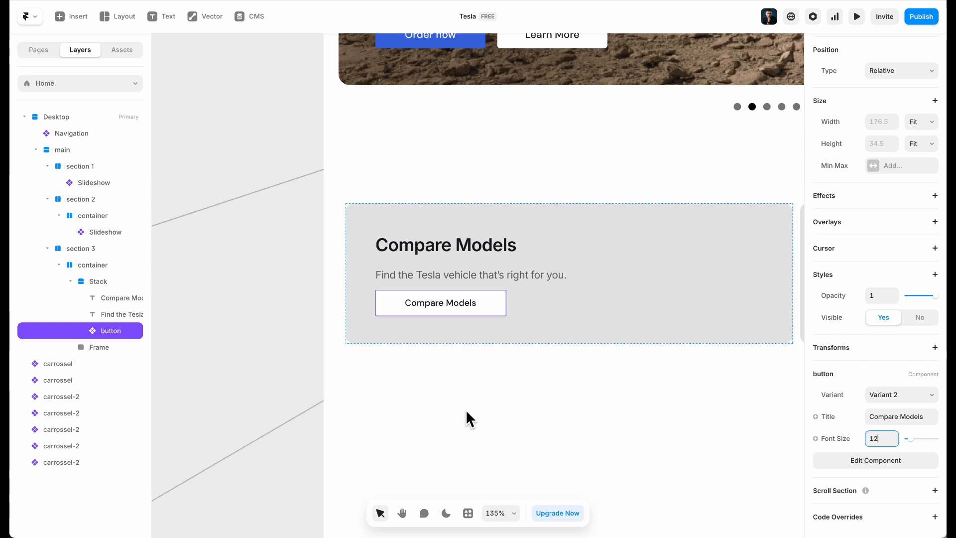
pyautogui.click(466, 408)
pyautogui.scroll(-3, 465, 409)
pyautogui.scroll(3, 477, 327)
pyautogui.click(473, 279)
pyautogui.doubleClick(472, 277)
pyautogui.keyDown('shift'); pyautogui.click(470, 247); pyautogui.keyUp('shift')
pyautogui.press('alt+super+Return')
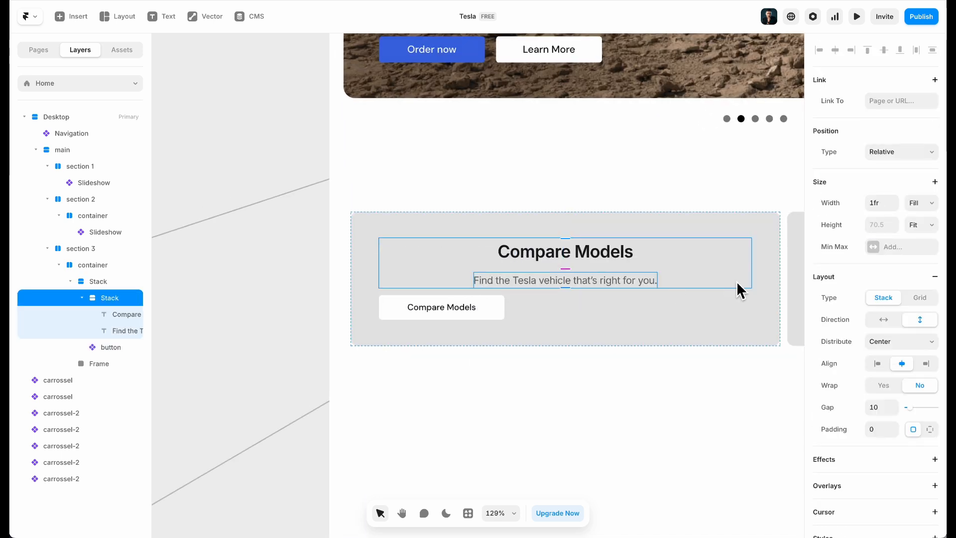
pyautogui.click(883, 320)
pyautogui.click(920, 320)
pyautogui.click(877, 363)
pyautogui.click(879, 407)
pyautogui.write('4')
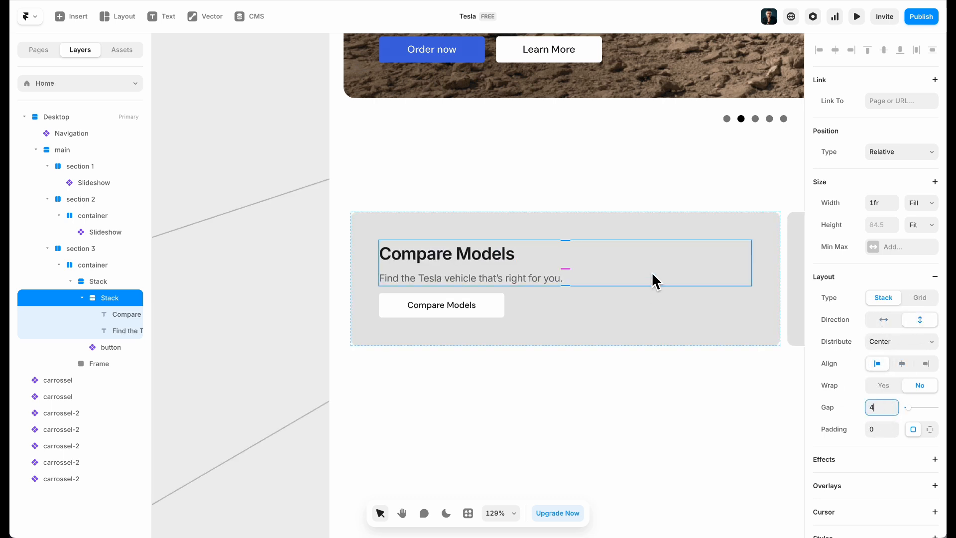
# Tighten the Compare Models heading's line height and set the card's outer stack gap to 24
pyautogui.click(470, 261)
pyautogui.click(893, 348)
pyautogui.click(894, 347)
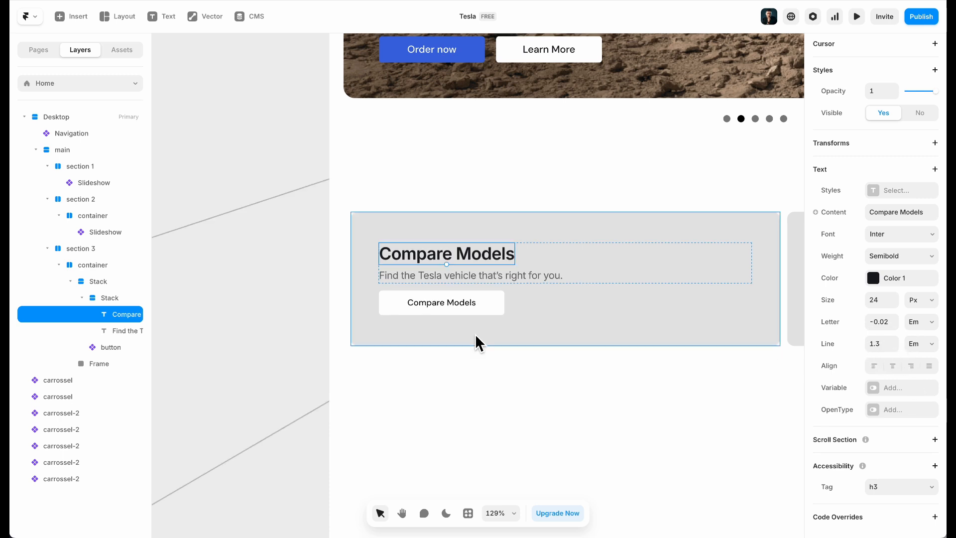
pyautogui.click(576, 309)
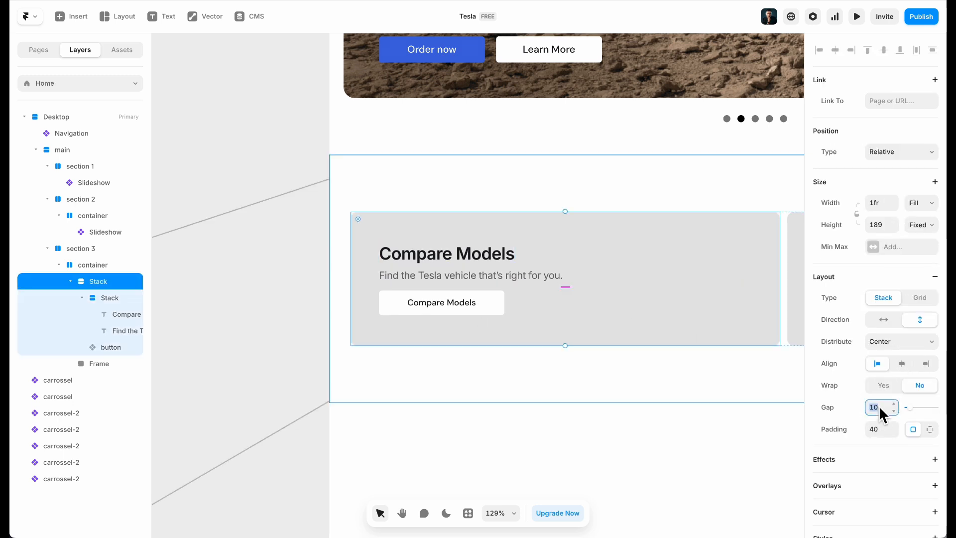
pyautogui.write('24')
pyautogui.scroll(-5, 477, 419)
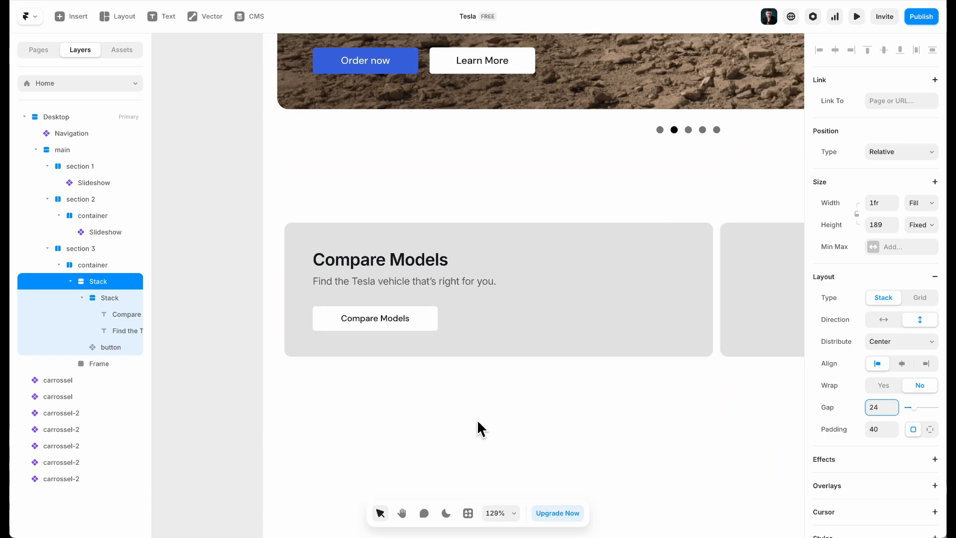
# Delete the empty right-hand card and duplicate the Compare Models card in its place
pyautogui.scroll(-2, 432, 323)
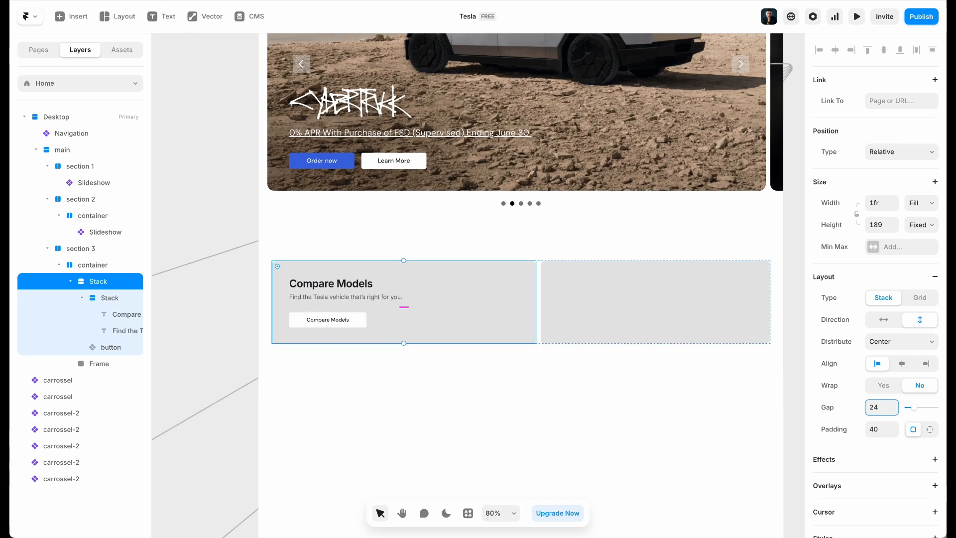
pyautogui.click(158, 1)
pyautogui.click(209, 1)
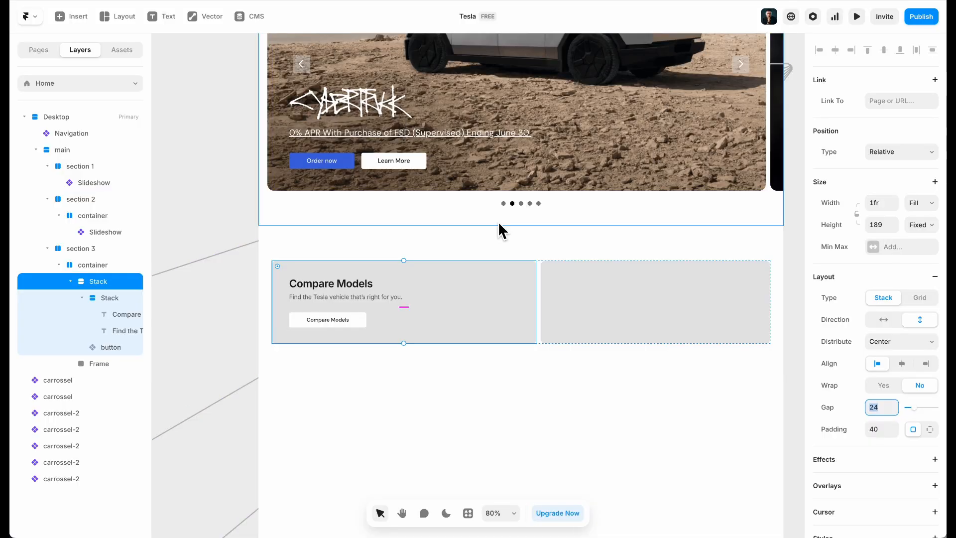
pyautogui.click(638, 320)
pyautogui.press('Delete')
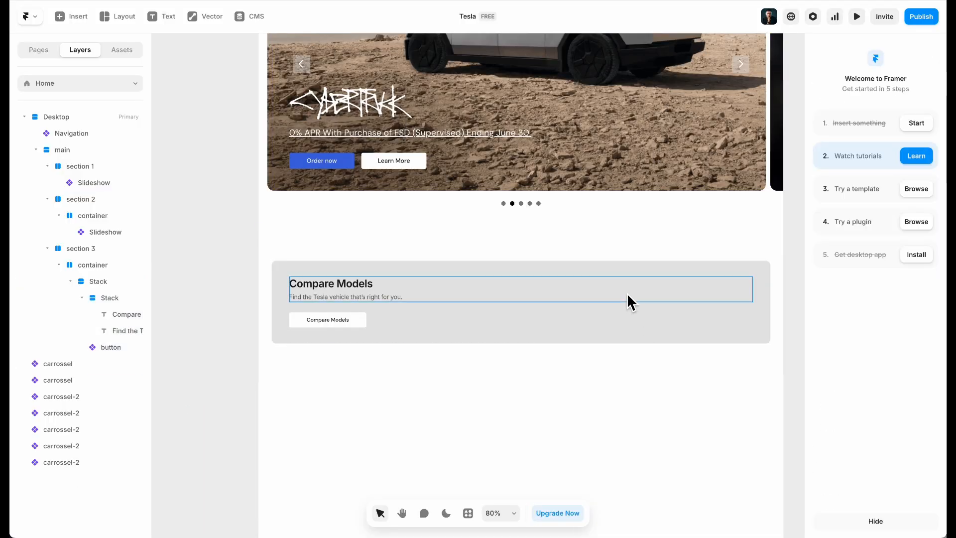
pyautogui.click(647, 331)
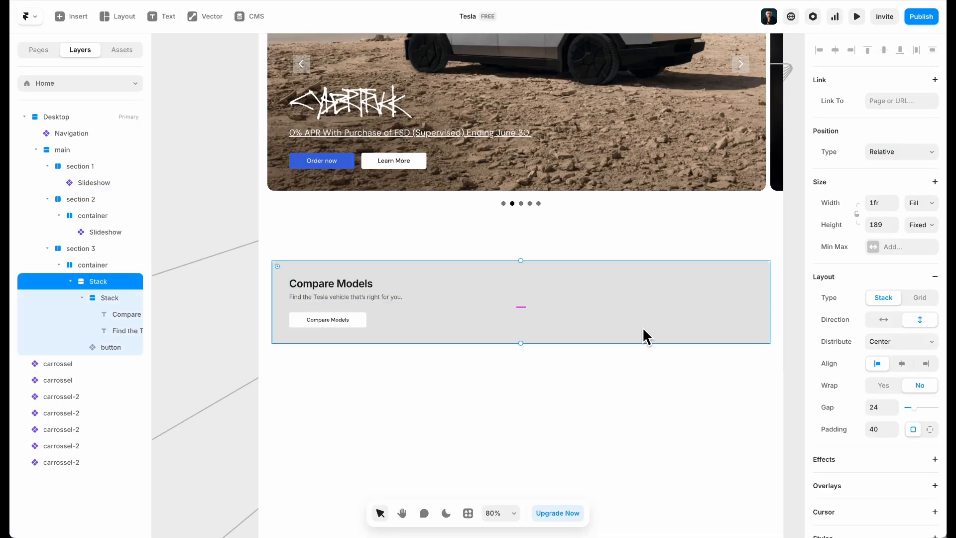
pyautogui.hotkey('ctrl', 'd')
# Change the second card's heading to American Heroes, copied from the Tesla site
pyautogui.hotkey('ctrl', 'Tab')
pyautogui.tripleClick(567, 106)
pyautogui.hotkey('ctrl', 'c')
pyautogui.hotkey('ctrl', 'Tab')
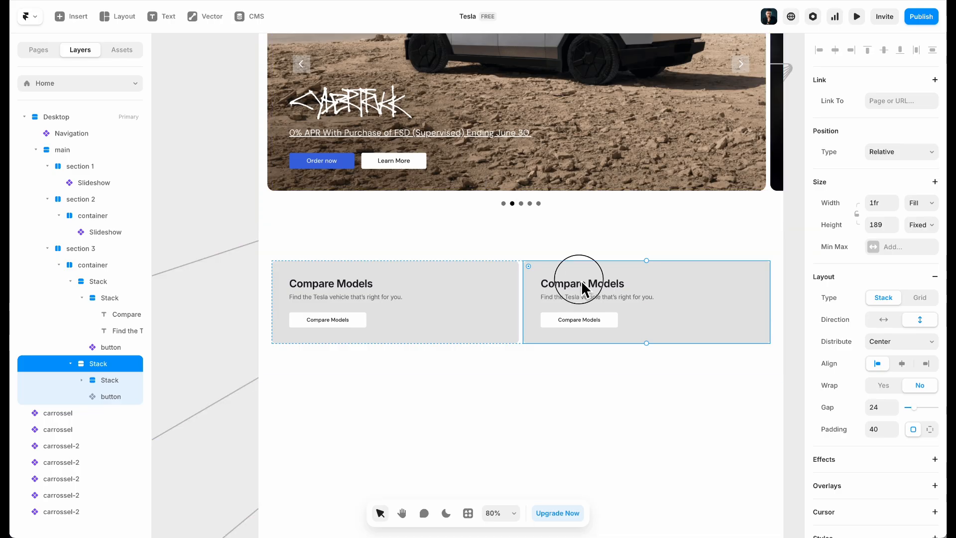
pyautogui.click(584, 421)
pyautogui.doubleClick(587, 282)
pyautogui.hotkey('ctrl', 'v')
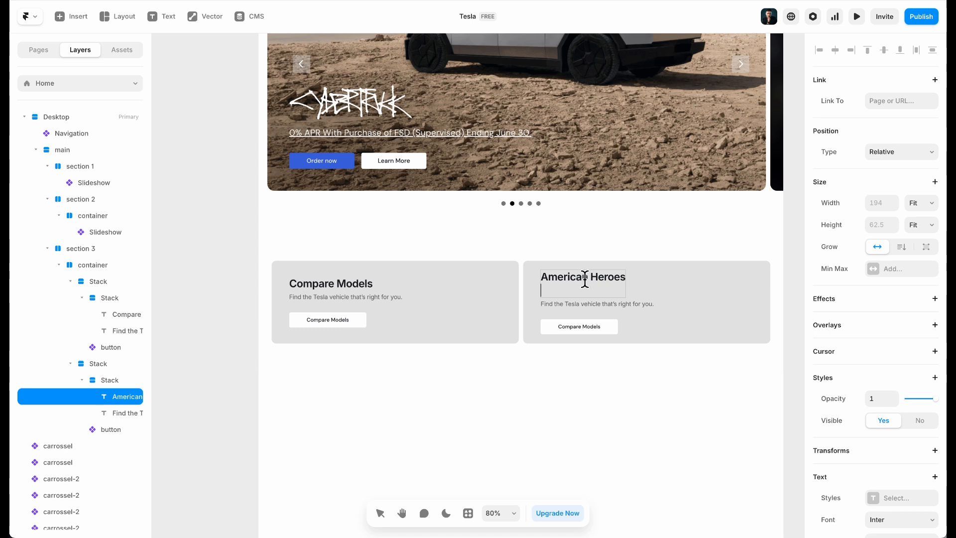
pyautogui.press('BackSpace')
pyautogui.press('Escape')
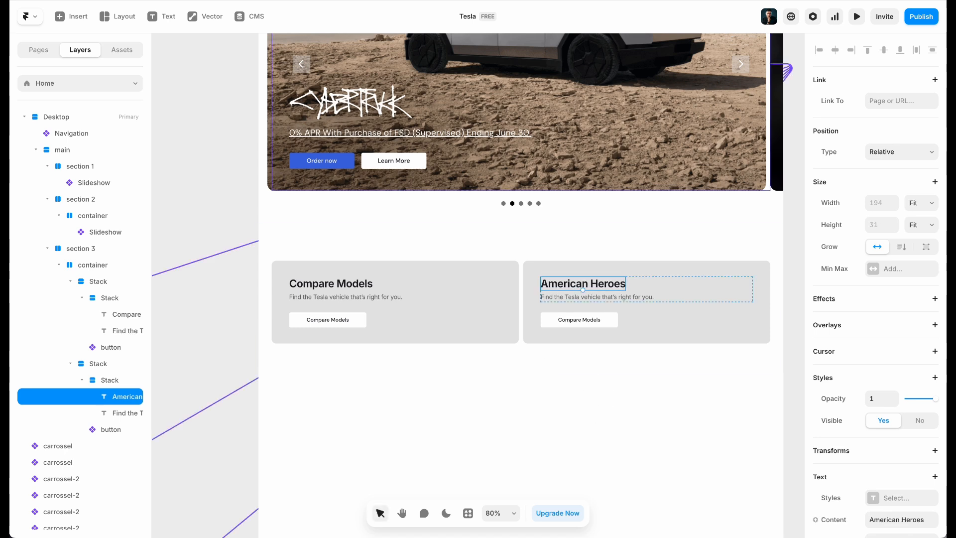
# Set both cards' headings and subtitles to the DM Sans font
pyautogui.keyDown('shift'); pyautogui.click(355, 287); pyautogui.keyUp('shift')
pyautogui.scroll(-5, 920, 438)
pyautogui.keyDown('shift'); pyautogui.click(577, 297); pyautogui.keyUp('shift')
pyautogui.keyDown('shift'); pyautogui.click(356, 297); pyautogui.keyUp('shift')
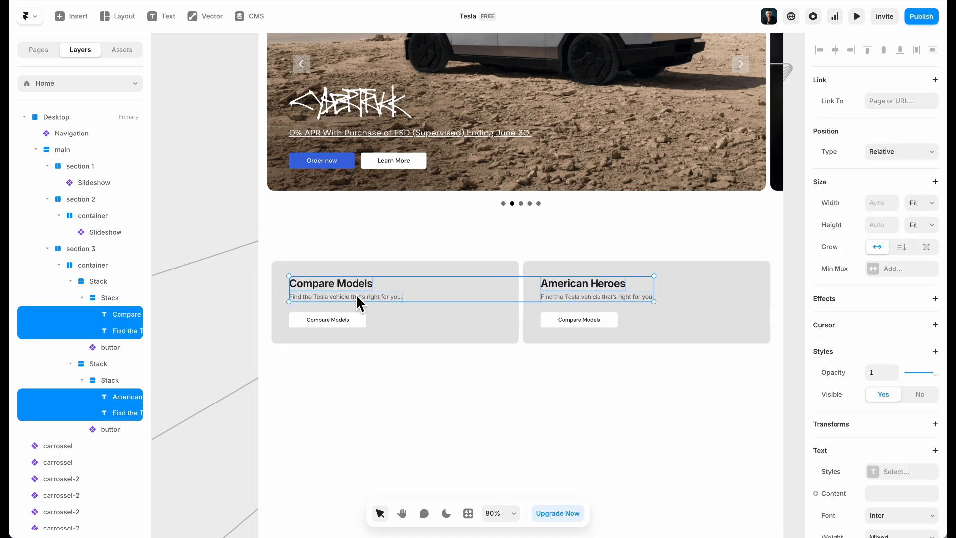
pyautogui.click(898, 517)
pyautogui.write('dm')
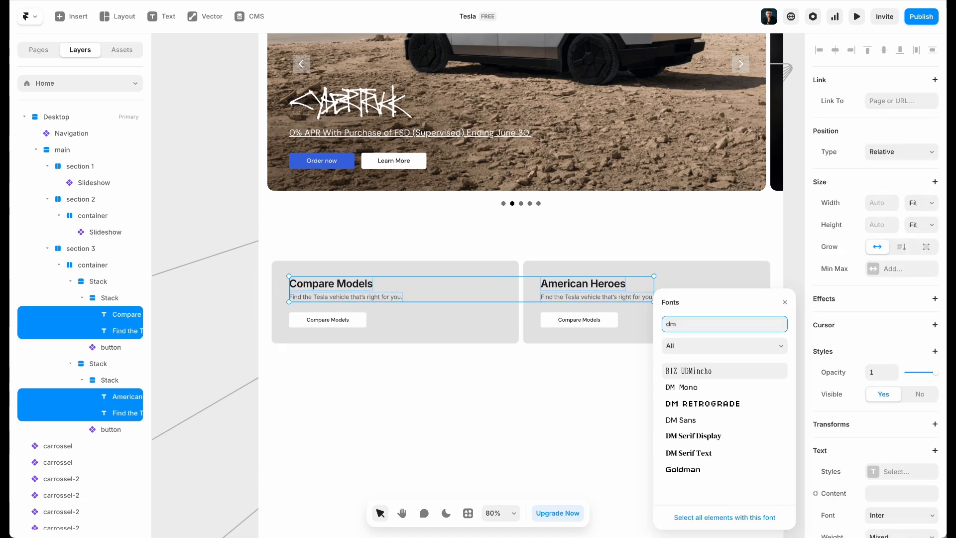
pyautogui.click(680, 420)
pyautogui.click(452, 421)
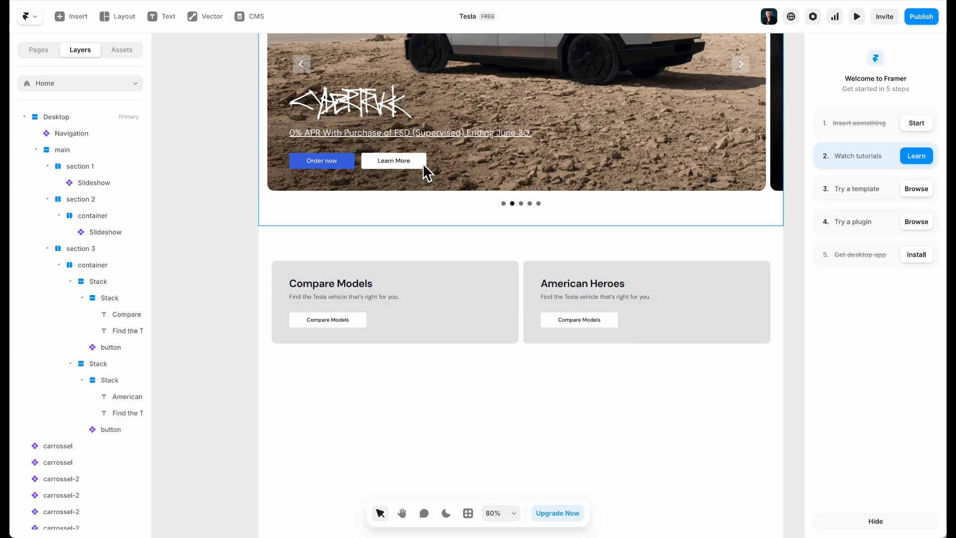
pyautogui.hscroll(-10, 367, 217)
pyautogui.doubleClick(410, 137)
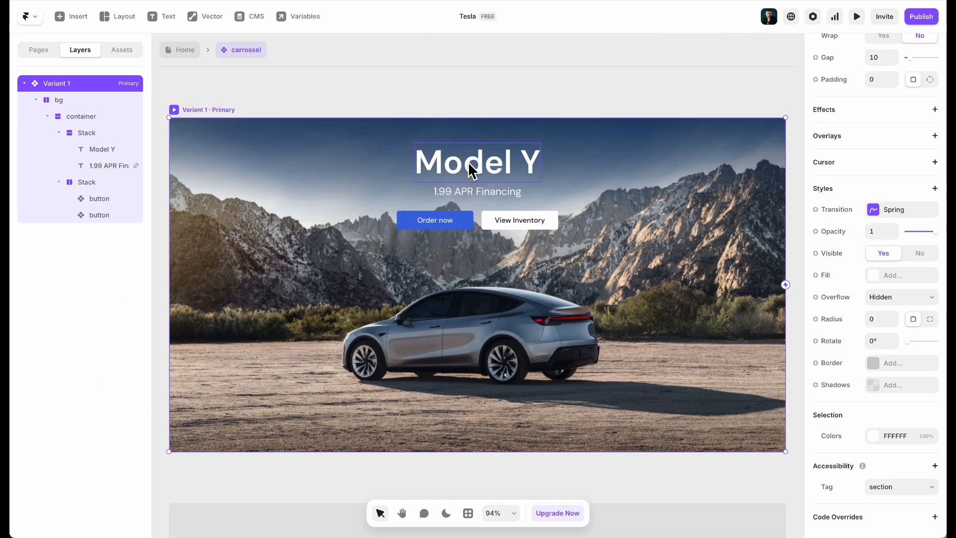
pyautogui.click(470, 168)
pyautogui.click(514, 192)
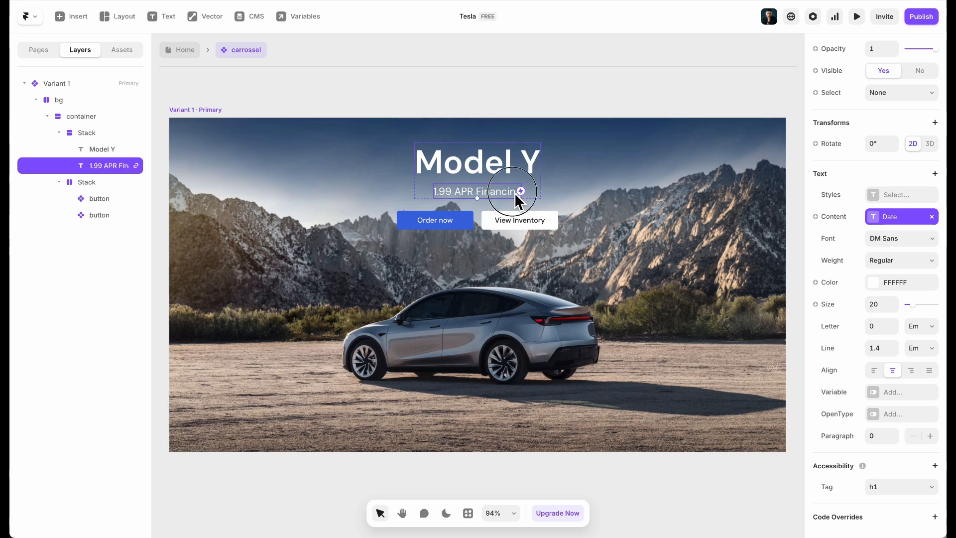
pyautogui.click(183, 48)
pyautogui.scroll(-6, 363, 302)
pyautogui.doubleClick(461, 262)
pyautogui.click(355, 396)
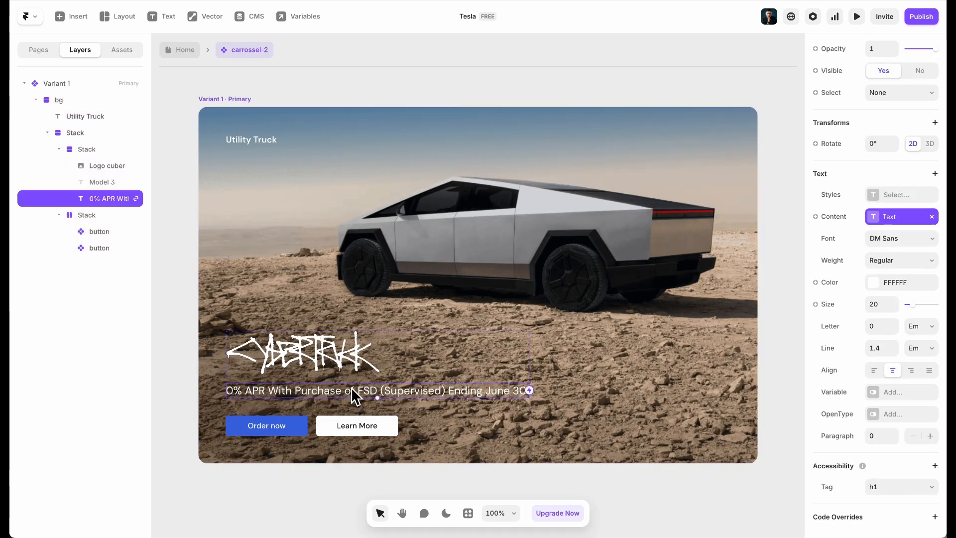
pyautogui.scroll(-4, 354, 383)
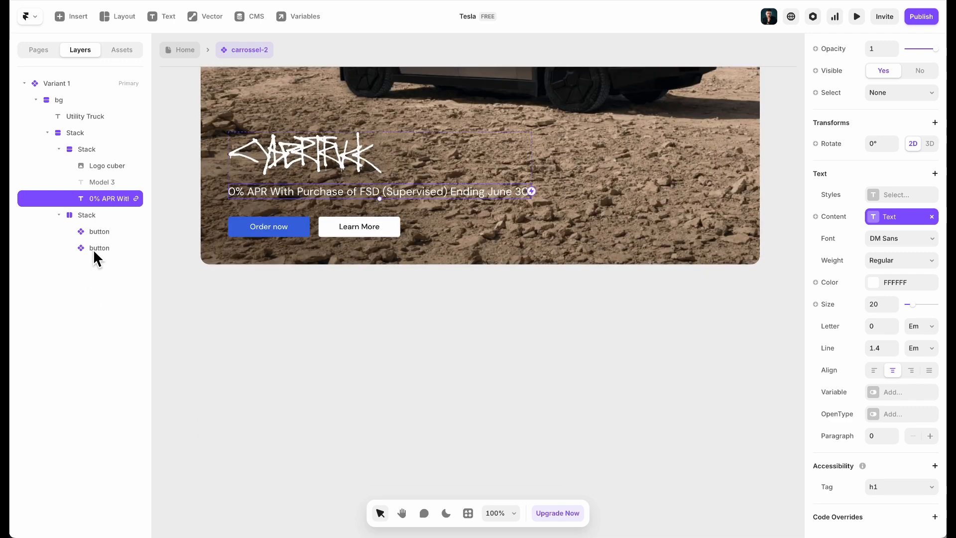
pyautogui.click(96, 183)
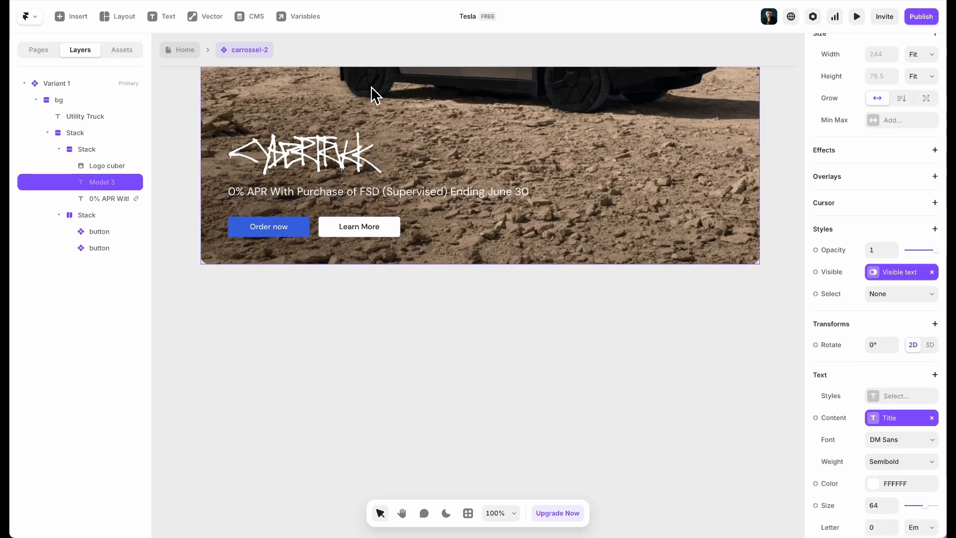
pyautogui.click(179, 49)
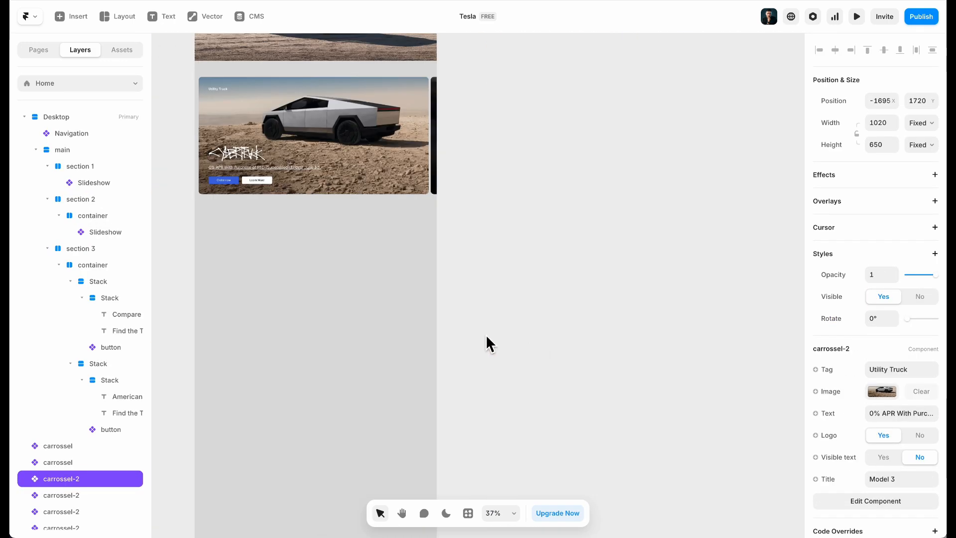
pyautogui.scroll(5, 333, 216)
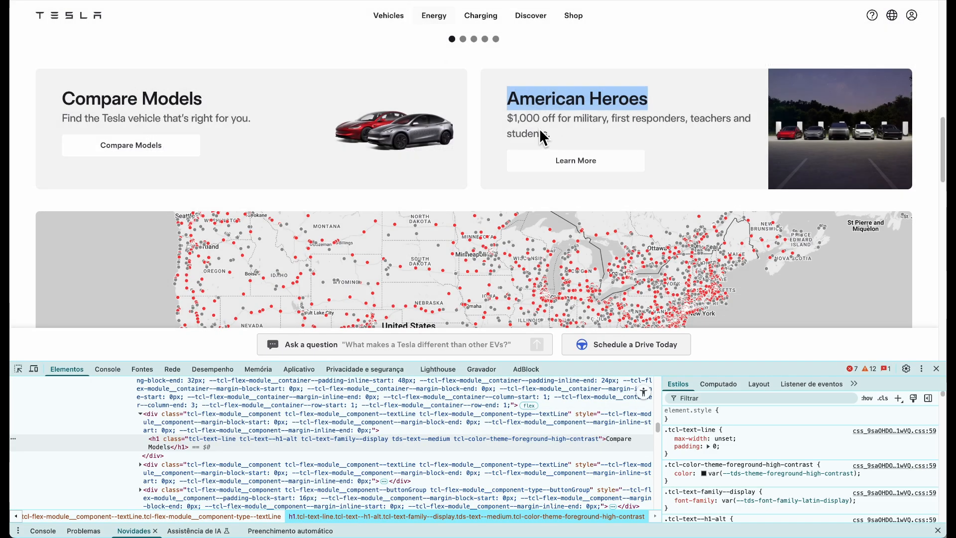
# Replace the American Heroes subtitle with '$1,000 off for military, first responders, teachers and students.'
pyautogui.tripleClick(542, 138)
pyautogui.press('super+c')
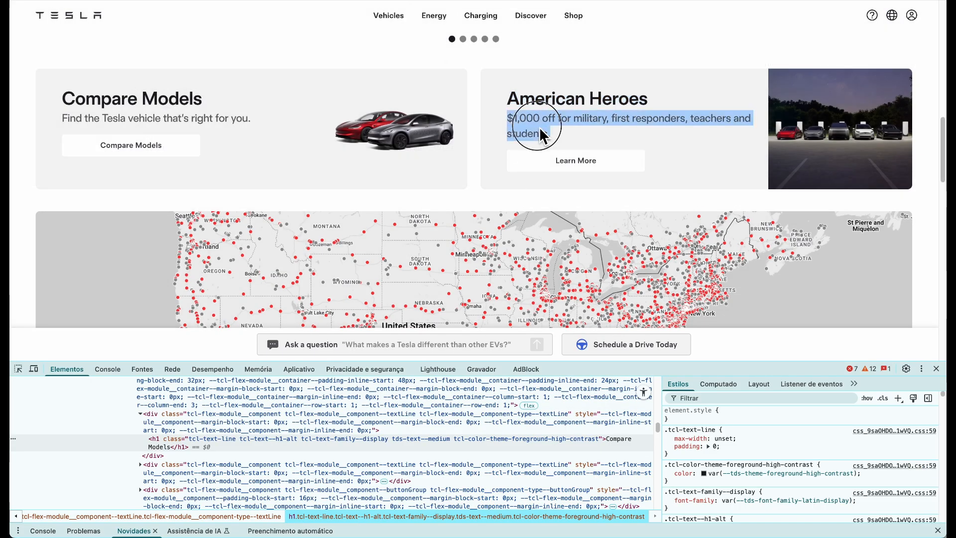
pyautogui.hotkey('ctrl', 'Tab')
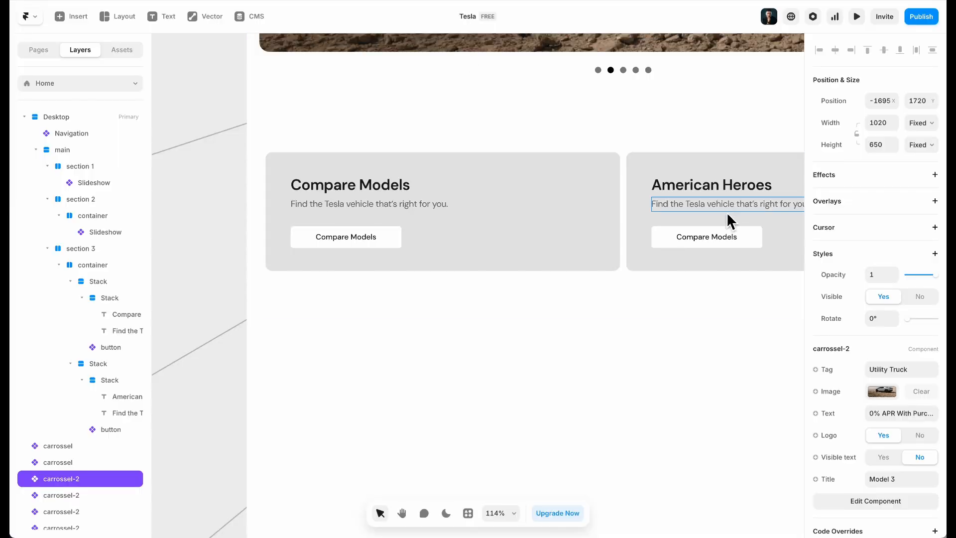
pyautogui.doubleClick(725, 205)
pyautogui.press('super+v')
pyautogui.press('Escape')
# Give the subtitle a fixed width wrapping onto two lines, with line height 1.4
pyautogui.hscroll(4, 672, 321)
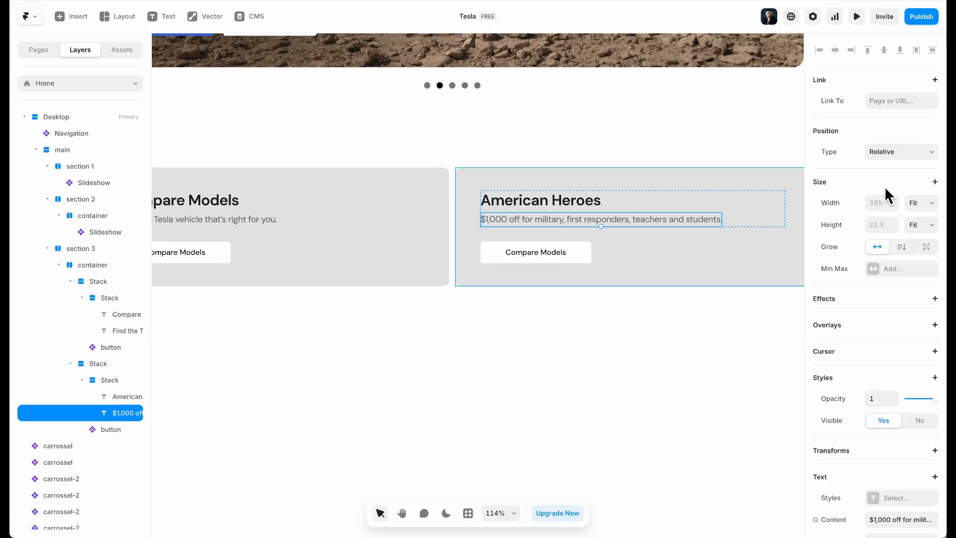
pyautogui.click(920, 203)
pyautogui.click(916, 170)
pyautogui.moveTo(722, 224); pyautogui.dragTo(634, 230)
pyautogui.scroll(-6, 930, 371)
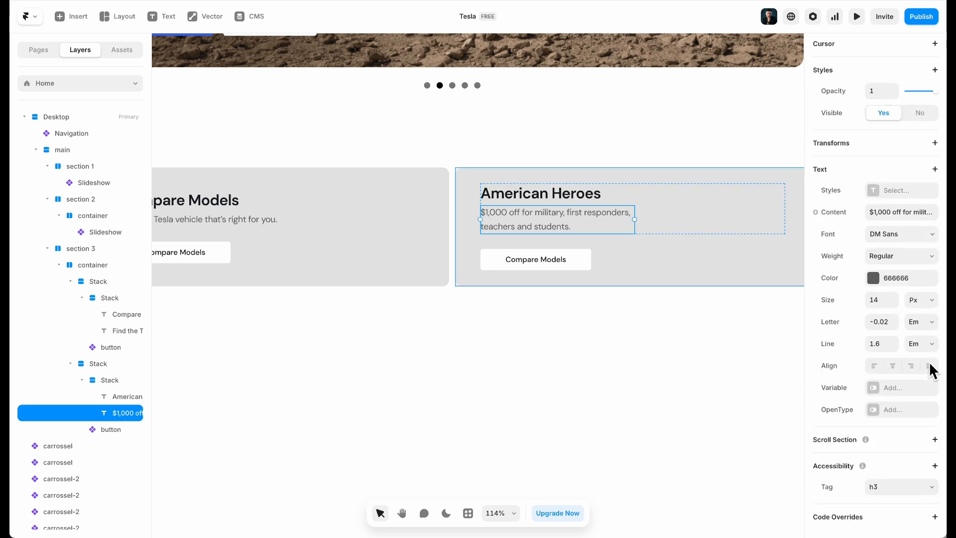
pyautogui.click(894, 347)
pyautogui.click(893, 347)
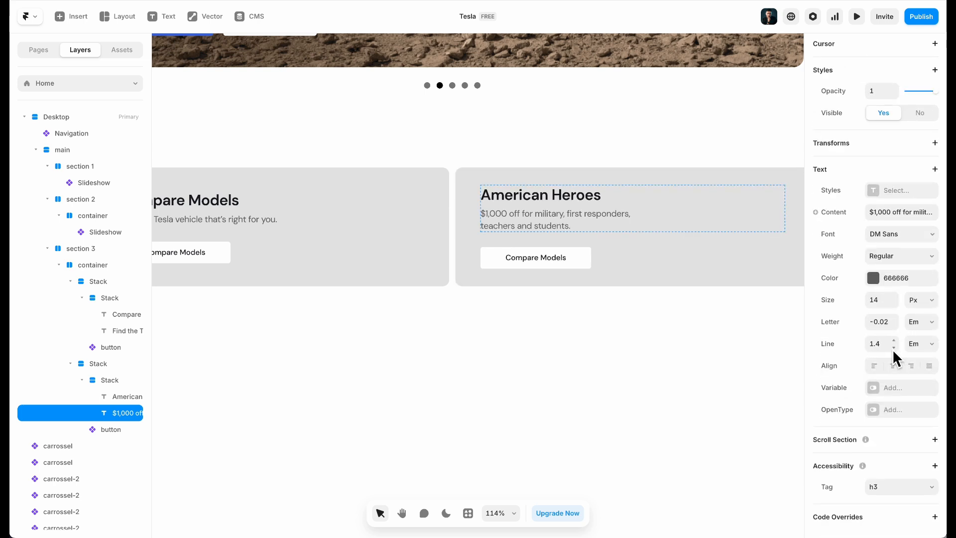
pyautogui.click(629, 369)
pyautogui.hscroll(5, 623, 370)
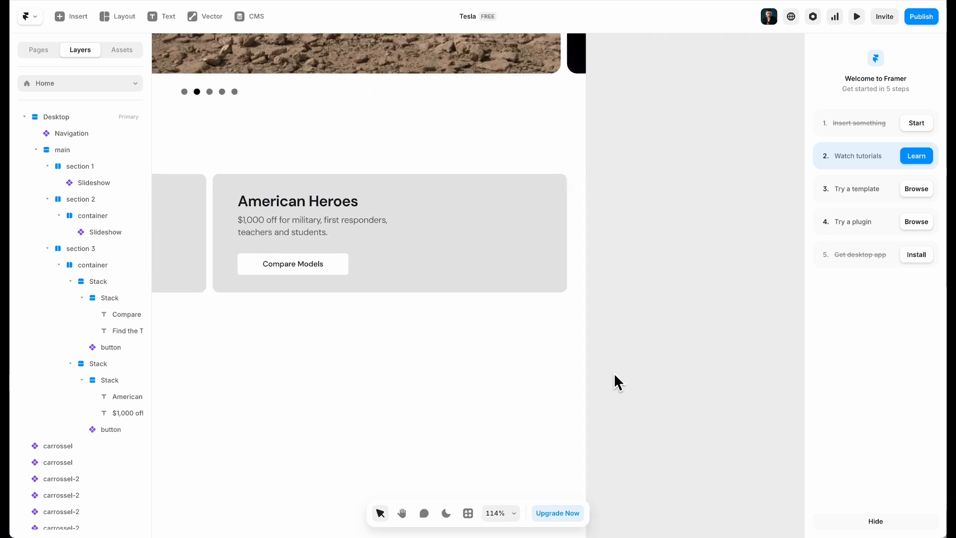
pyautogui.hscroll(-10, 622, 371)
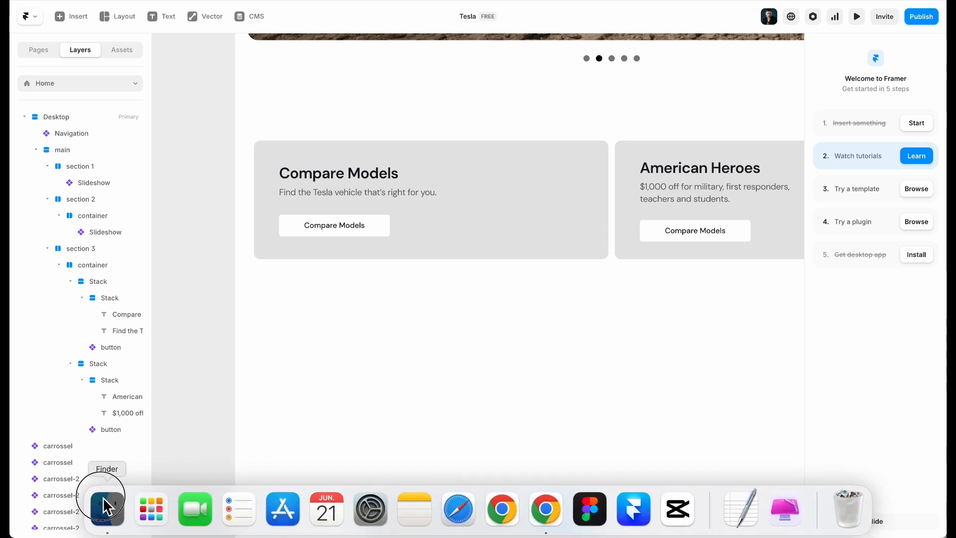
# Paste the Homepage-Grid-Compare.png car image into the Compare Models card, then shrink and reposition it
pyautogui.click(103, 505)
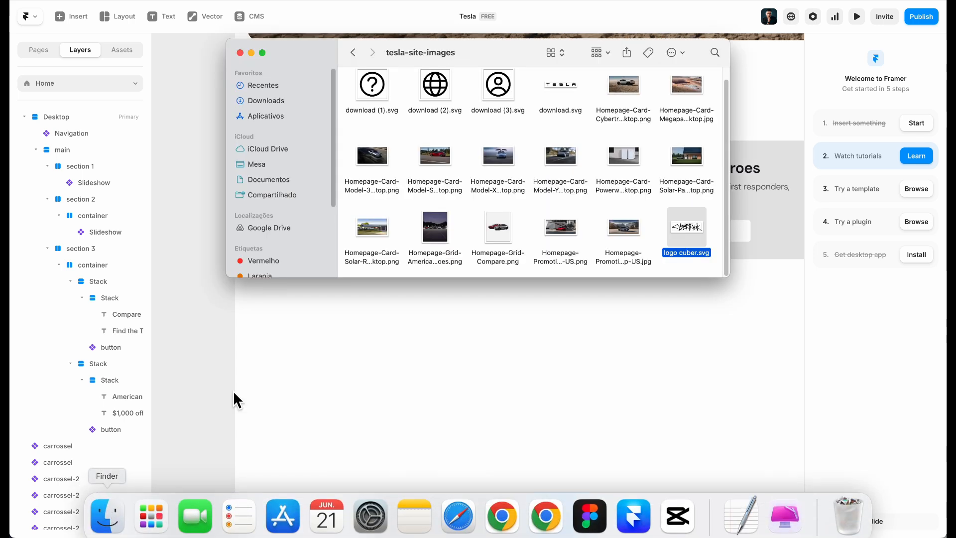
pyautogui.click(497, 232)
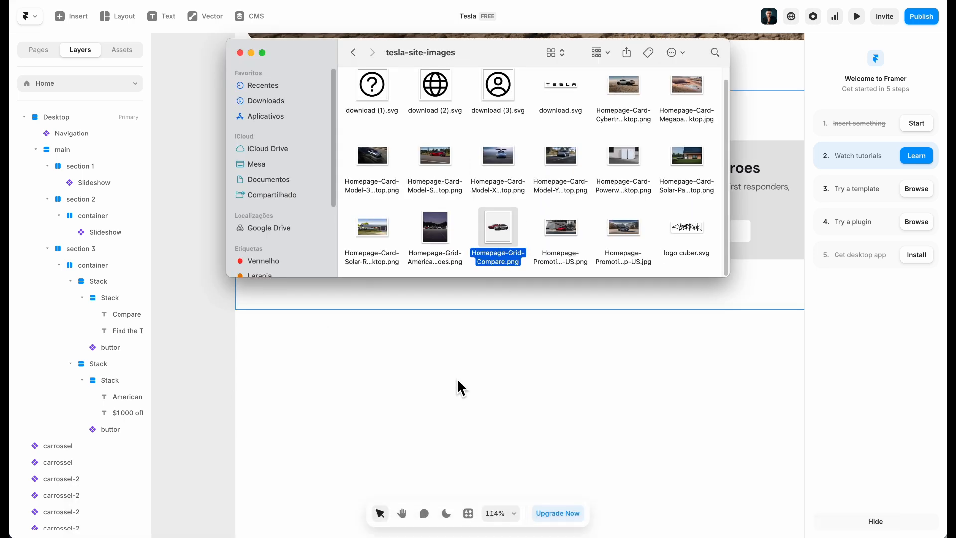
pyautogui.click(426, 363)
pyautogui.click(490, 205)
pyautogui.press('super+v')
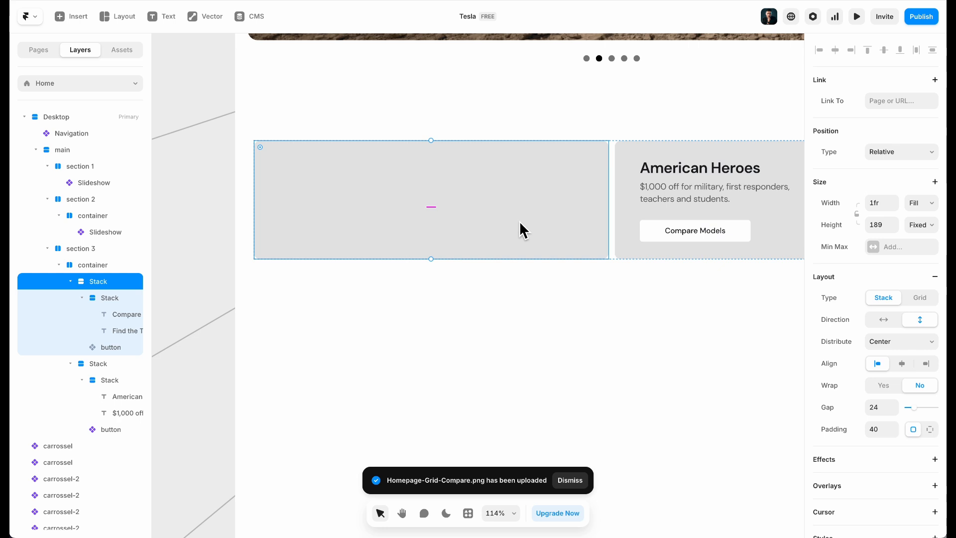
pyautogui.moveTo(603, 330); pyautogui.dragTo(498, 297)
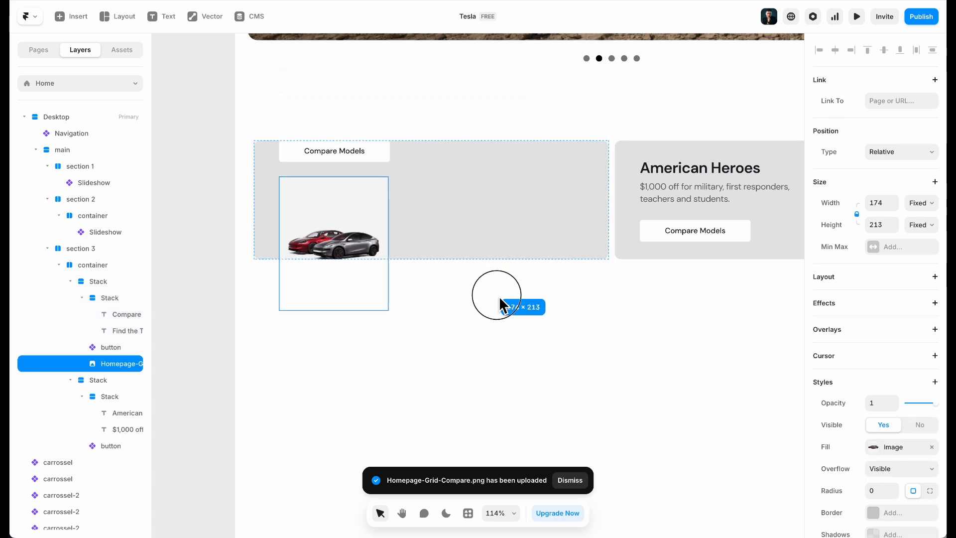
pyautogui.moveTo(375, 245); pyautogui.dragTo(520, 222)
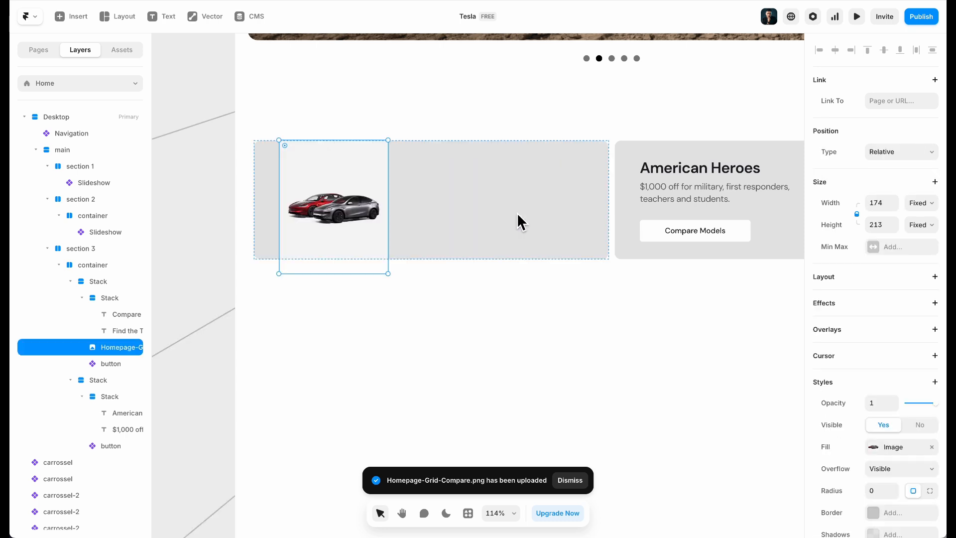
# Set the Compare Models card's fill to the light grey F5F5F5 sampled from behind the car image
pyautogui.click(517, 201)
pyautogui.scroll(-7, 898, 359)
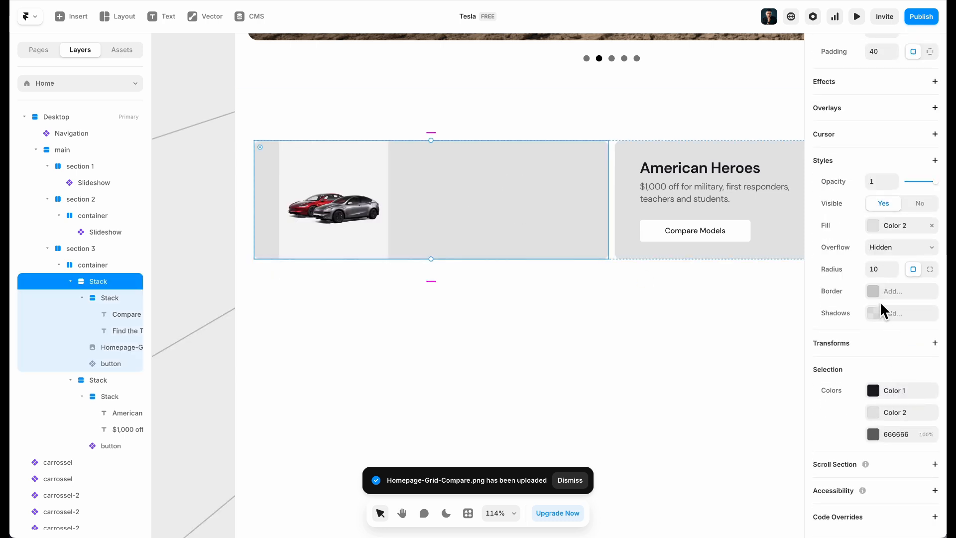
pyautogui.click(904, 230)
pyautogui.click(757, 376)
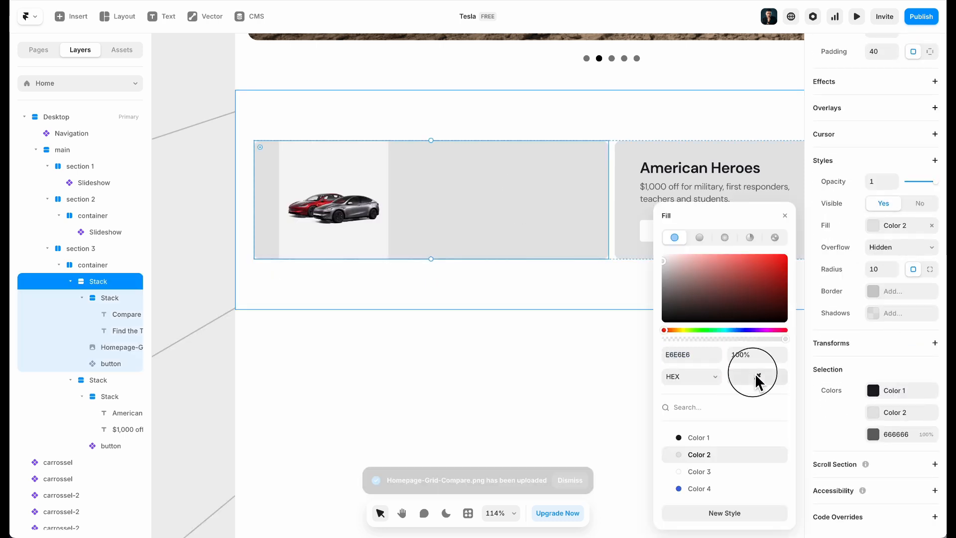
pyautogui.click(374, 173)
pyautogui.click(461, 366)
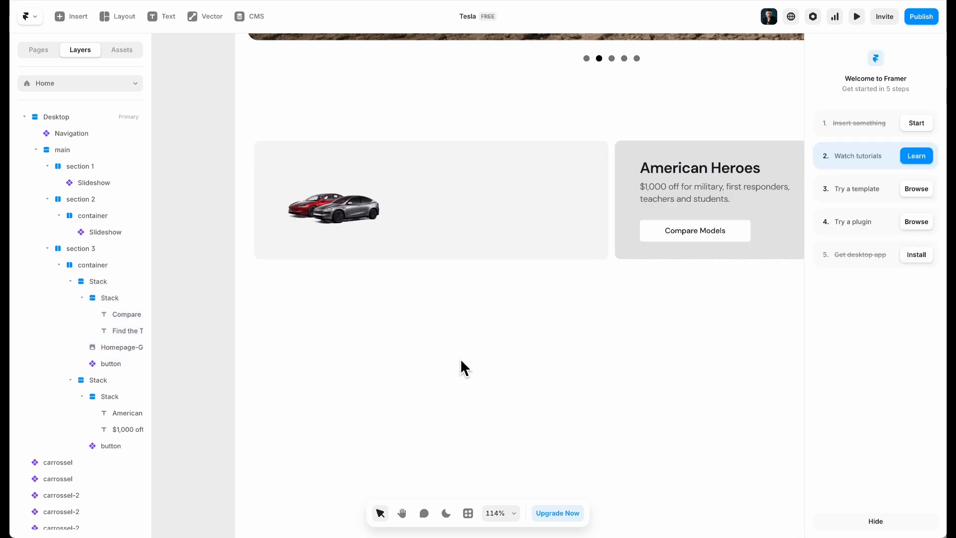
# Make the car image absolutely positioned, move it right and enlarge it to about 234×287
pyautogui.click(343, 219)
pyautogui.click(904, 152)
pyautogui.click(904, 149)
pyautogui.moveTo(326, 223); pyautogui.dragTo(523, 214)
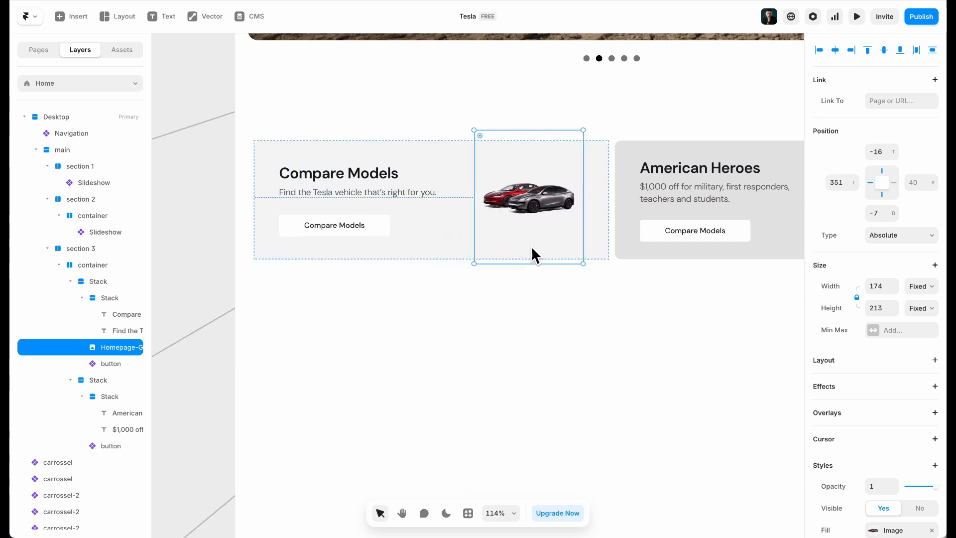
pyautogui.moveTo(569, 264); pyautogui.dragTo(574, 289)
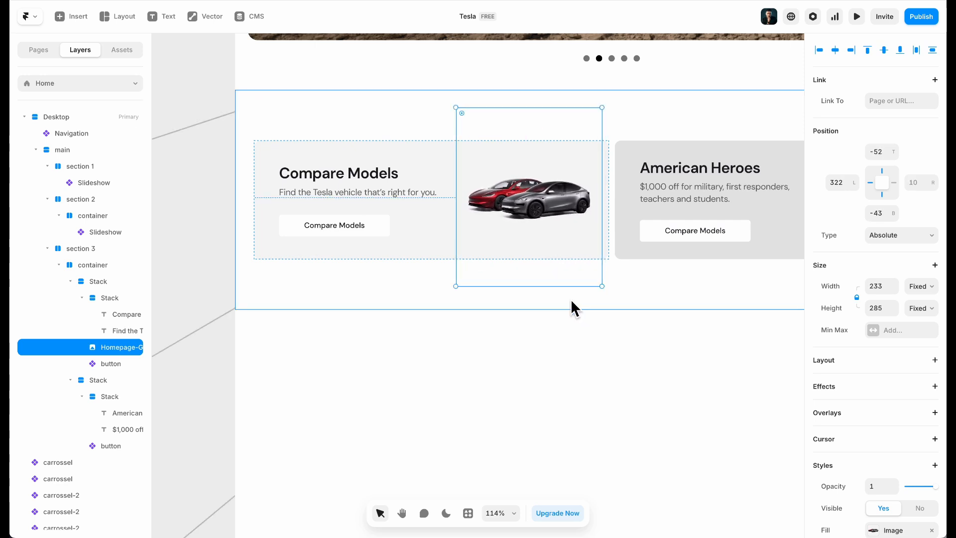
# Unpin the car image's left edge, set Pointer Events to None and lock the layer
pyautogui.click(869, 184)
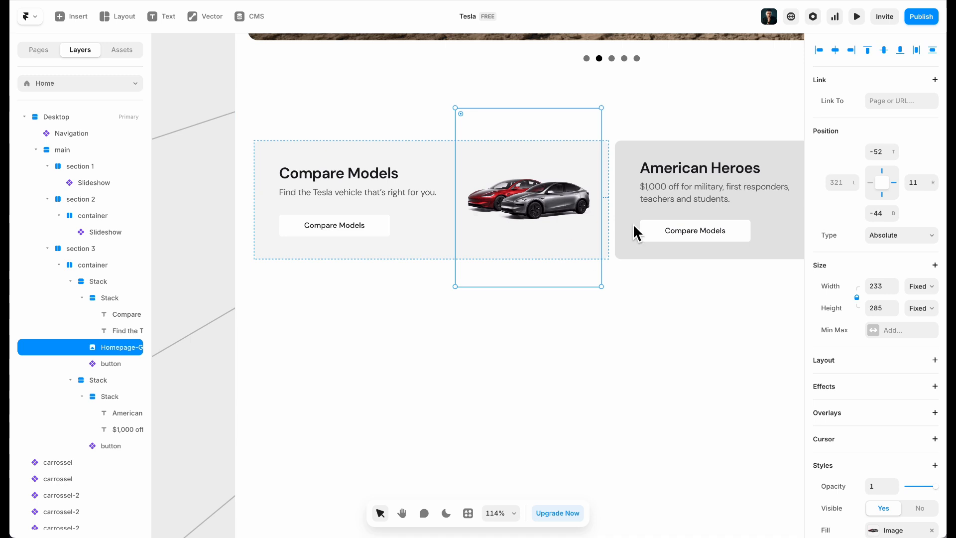
pyautogui.scroll(-3, 836, 349)
pyautogui.click(828, 364)
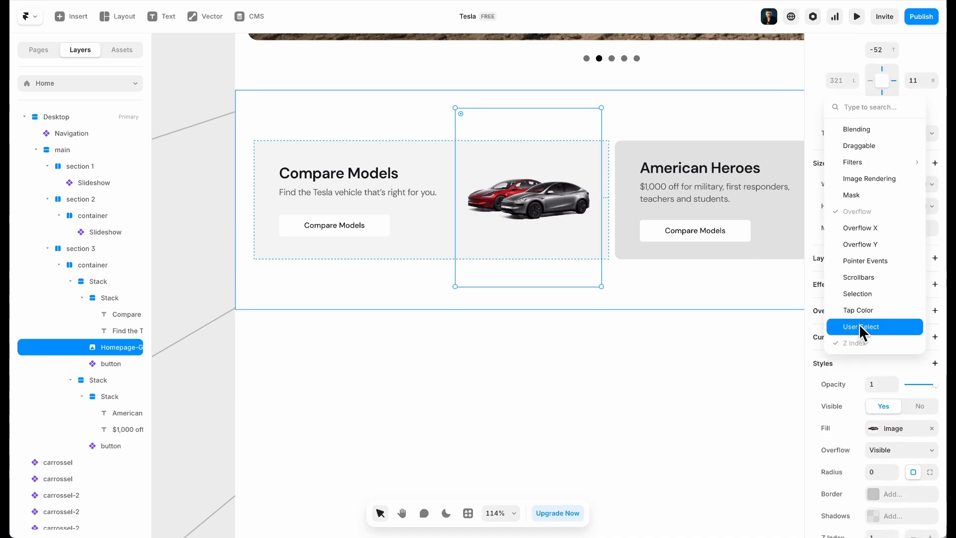
pyautogui.click(885, 260)
pyautogui.scroll(-3, 904, 268)
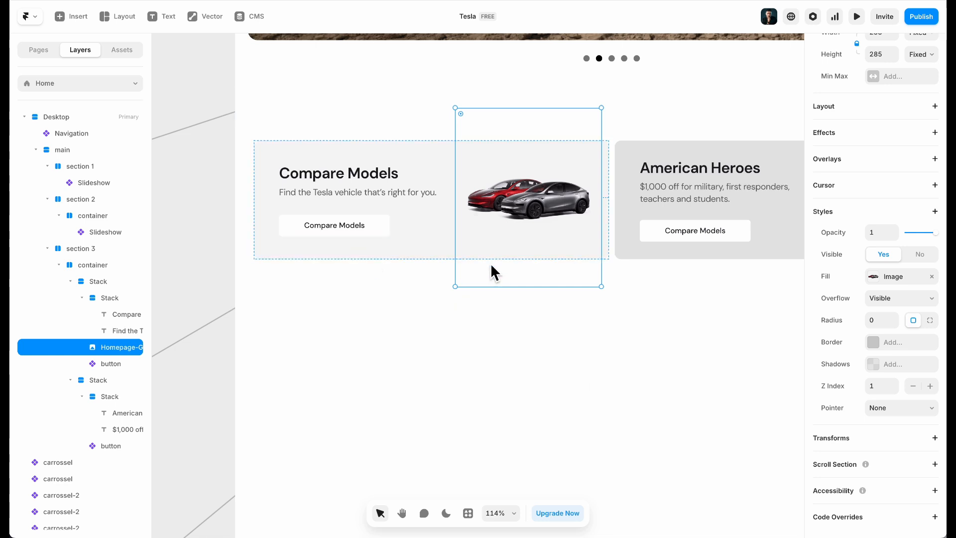
pyautogui.press('super+shift+l')
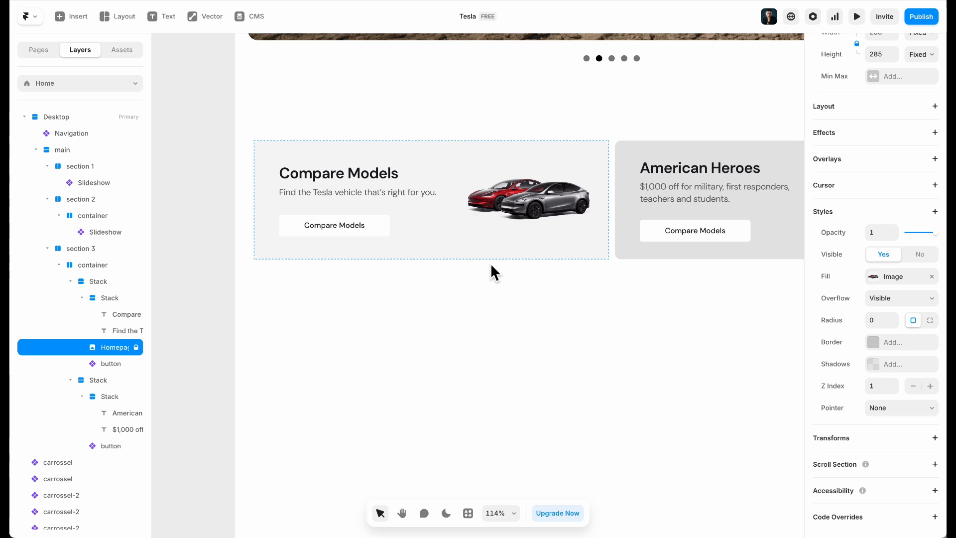
# Select the Compare Models card and check its fill colour
pyautogui.click(503, 329)
pyautogui.hscroll(4, 503, 329)
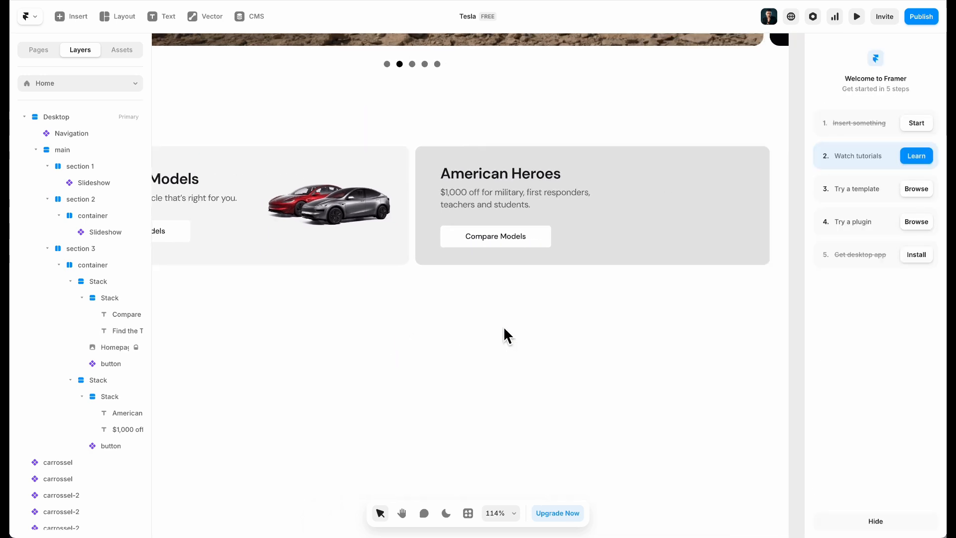
pyautogui.click(632, 237)
pyautogui.click(231, 247)
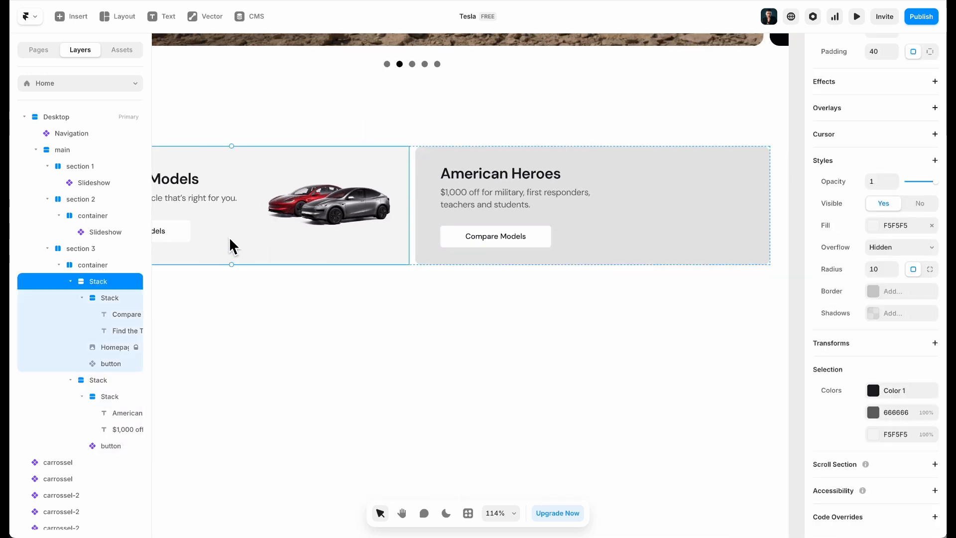
pyautogui.click(896, 225)
# Fill the American Heroes card with F5F5F5 and save it as new colour style Color 6
pyautogui.click(689, 243)
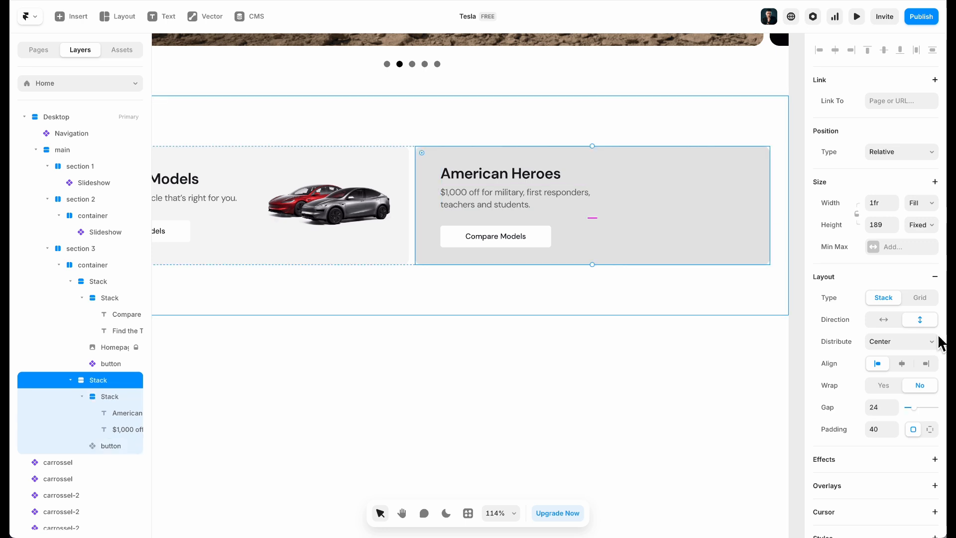
pyautogui.scroll(-7, 906, 392)
pyautogui.click(909, 276)
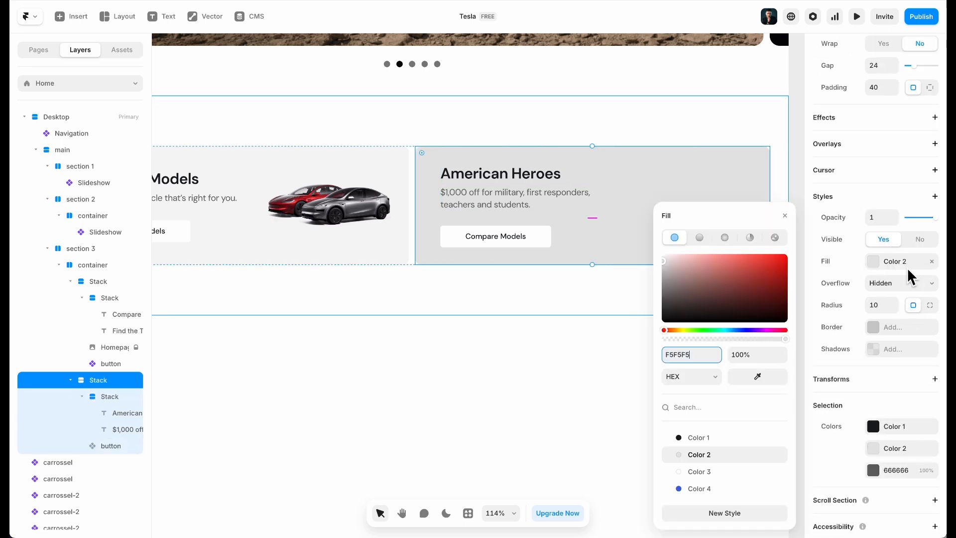
pyautogui.press('Return')
pyautogui.click(723, 512)
pyautogui.write('Color 6')
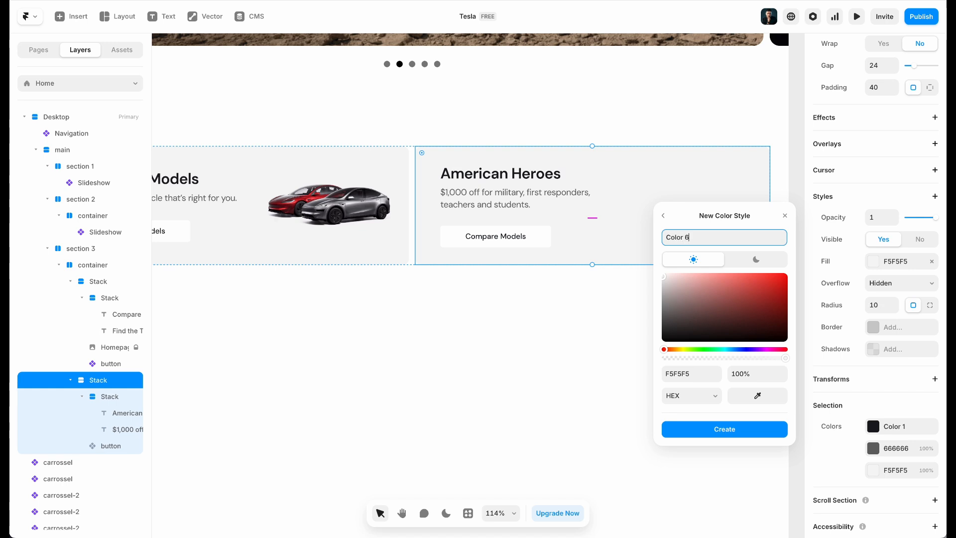
pyautogui.press('Return')
# Apply Color 6 to the Compare Models card and bring up the tesla-site-images folder
pyautogui.click(374, 254)
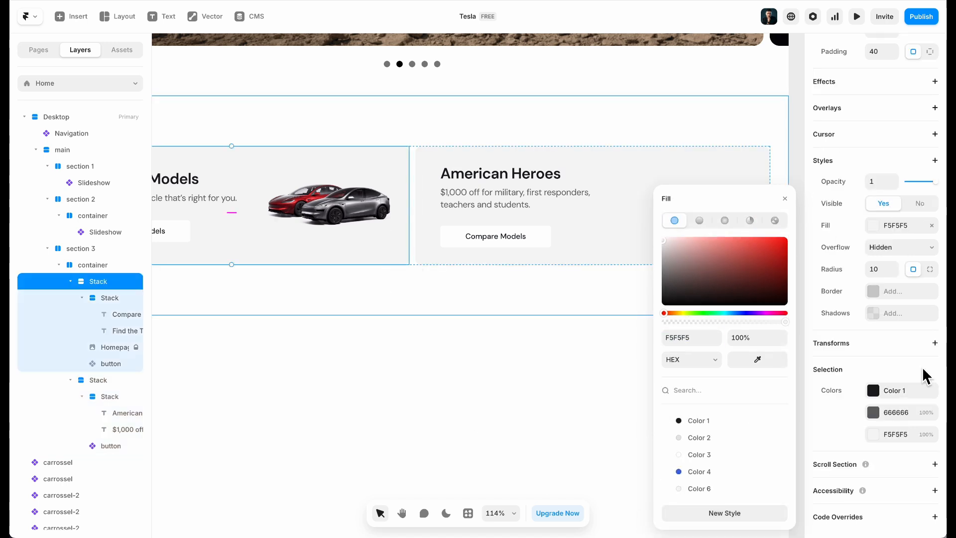
pyautogui.click(719, 487)
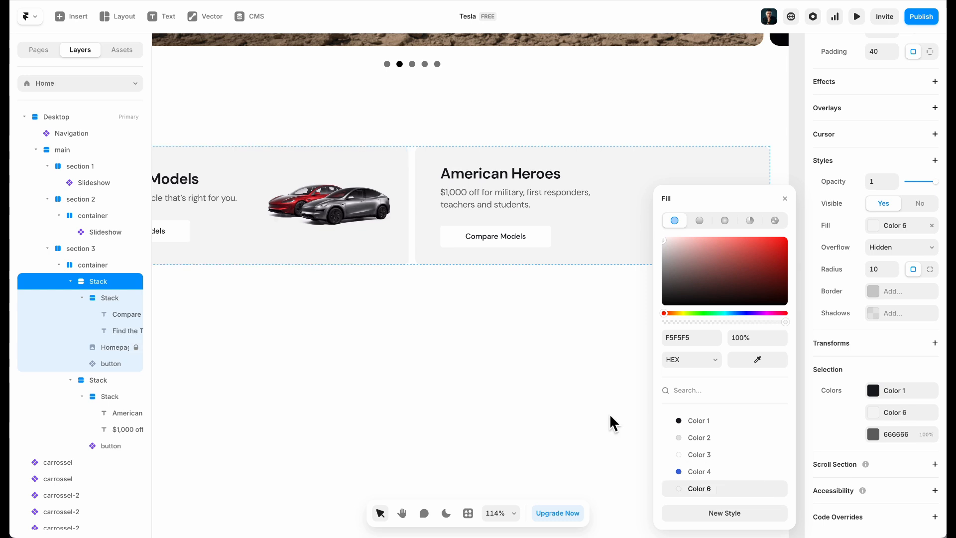
pyautogui.click(523, 359)
pyautogui.click(592, 256)
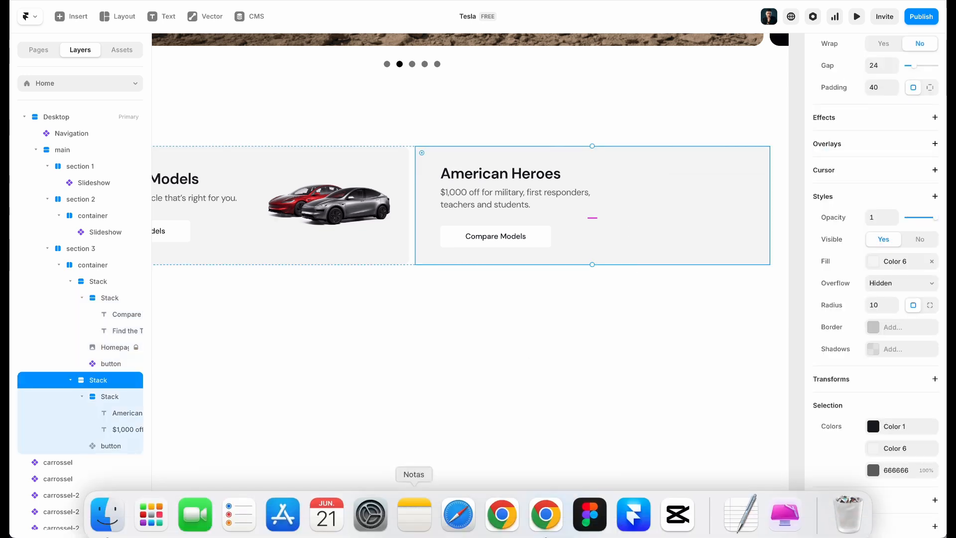
pyautogui.click(108, 522)
# Drop Homepage-Grid-American-Heroes.png into its card, position it absolutely at about 177×216 with Right 0
pyautogui.moveTo(441, 243); pyautogui.dragTo(480, 348)
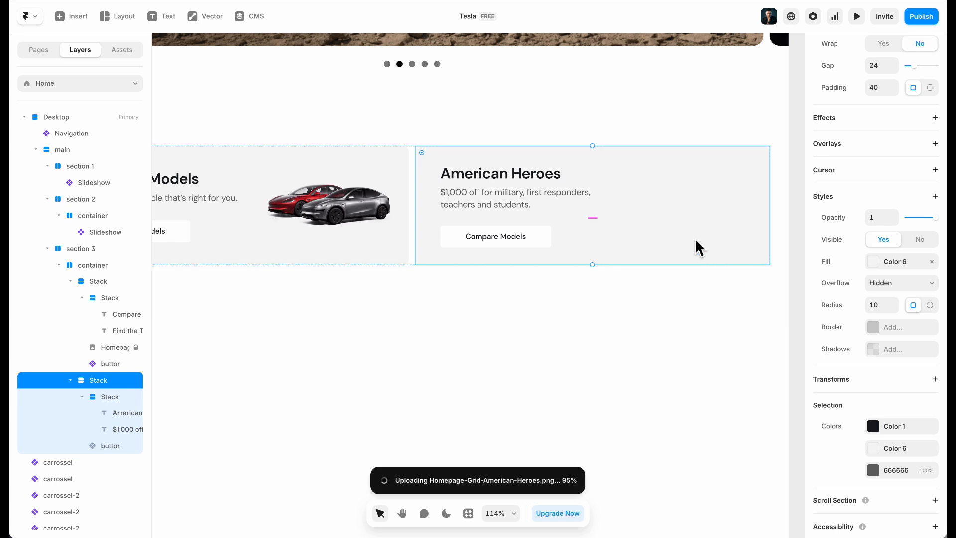
pyautogui.click(890, 151)
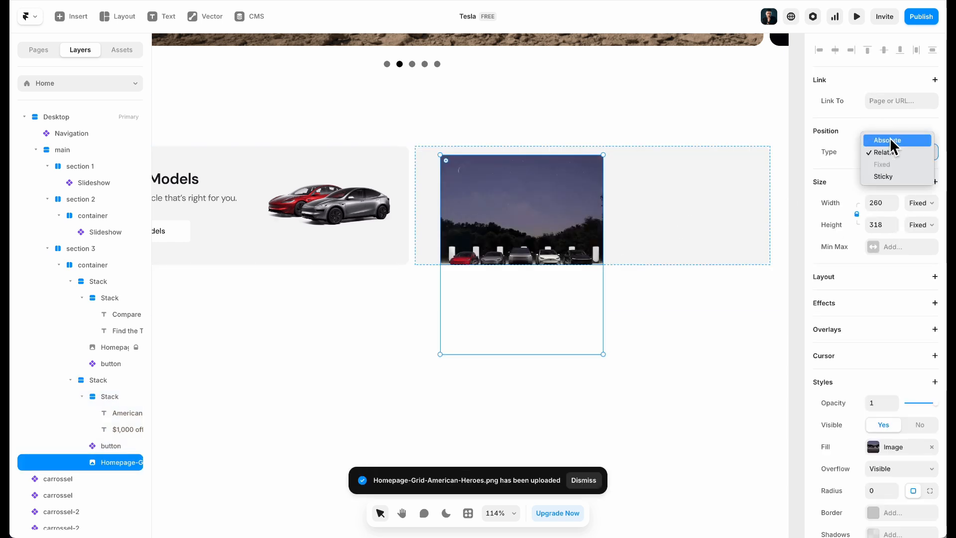
pyautogui.click(891, 141)
pyautogui.moveTo(540, 247); pyautogui.dragTo(716, 206)
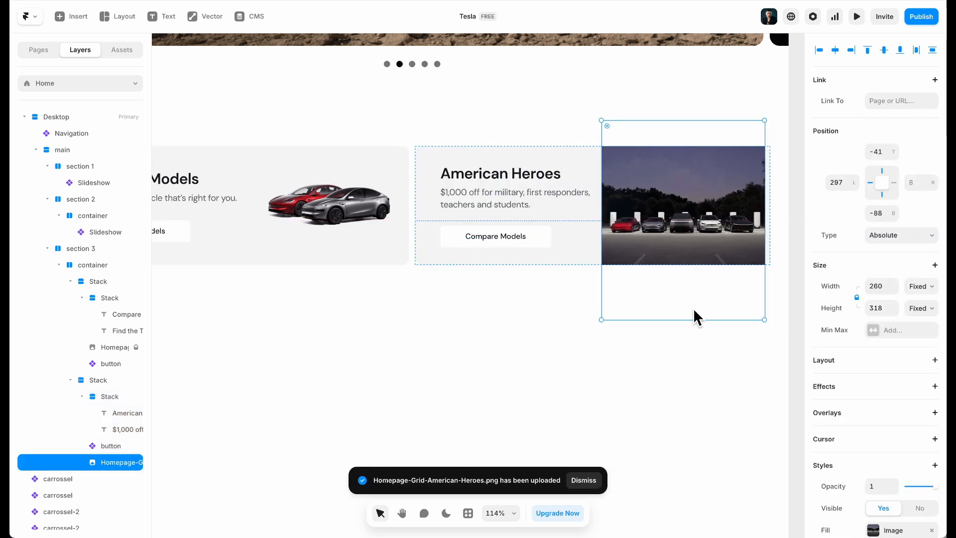
pyautogui.moveTo(697, 320); pyautogui.dragTo(708, 219)
pyautogui.click(872, 184)
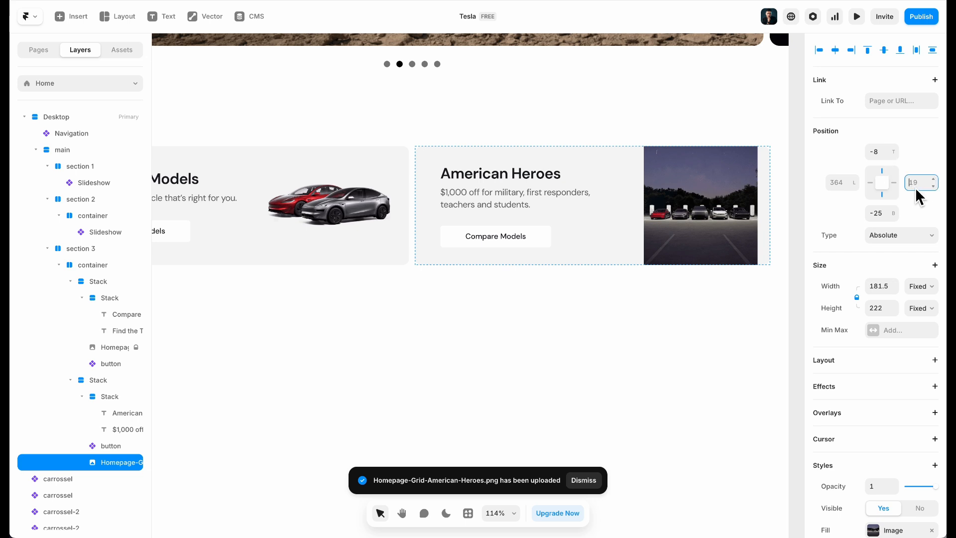
pyautogui.write('0')
pyautogui.press('Return')
pyautogui.click(606, 329)
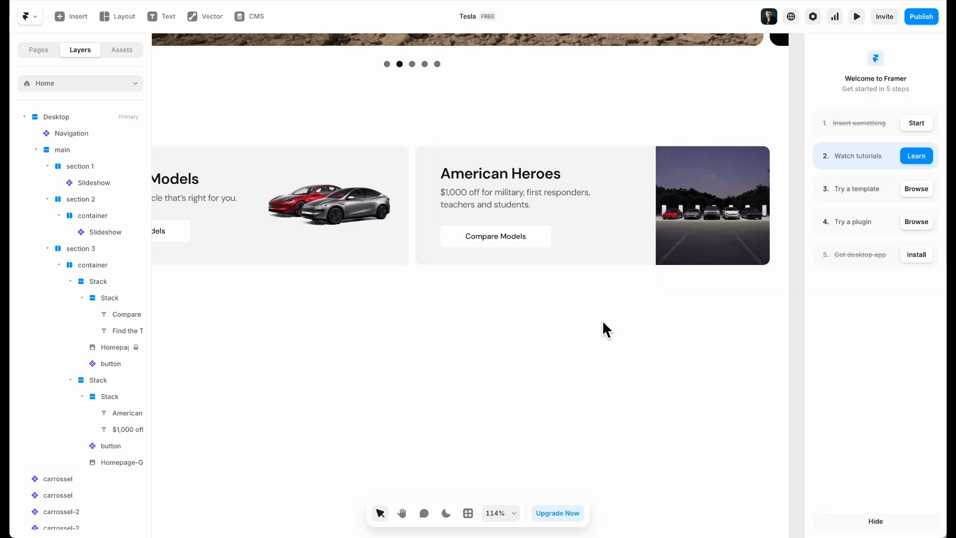
# Compare with the Tesla site, then enlarge the American Heroes photo to about 206×251 and align it
pyautogui.moveTo(482, 509)
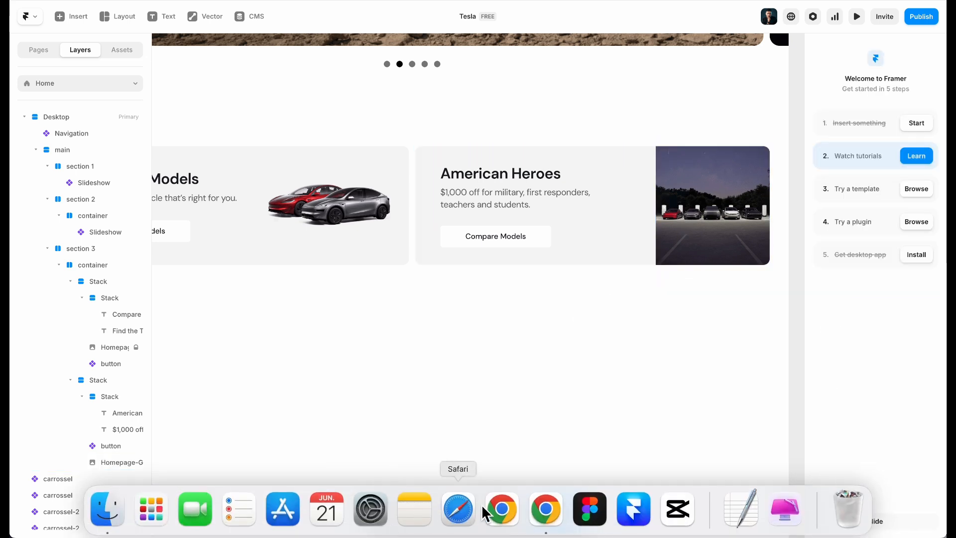
pyautogui.click(534, 513)
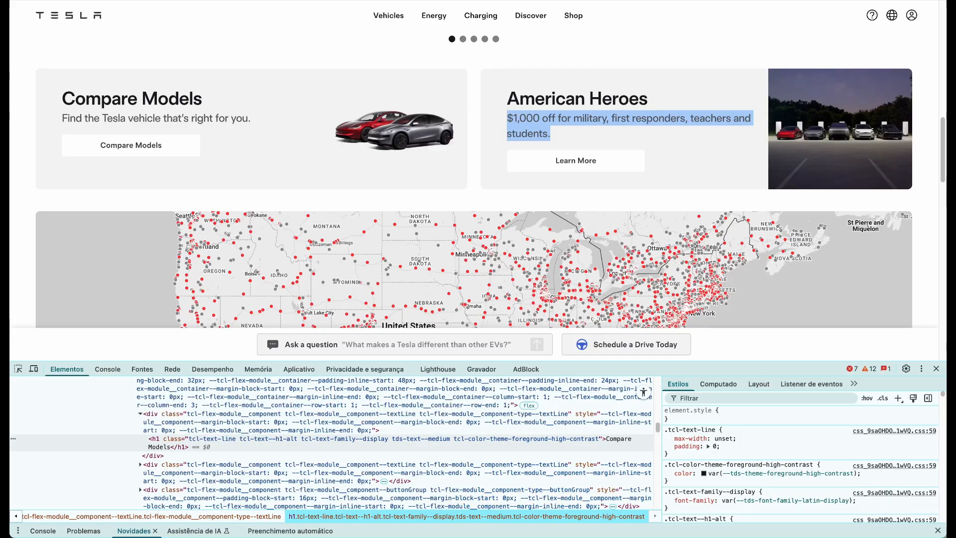
pyautogui.press('super+Tab')
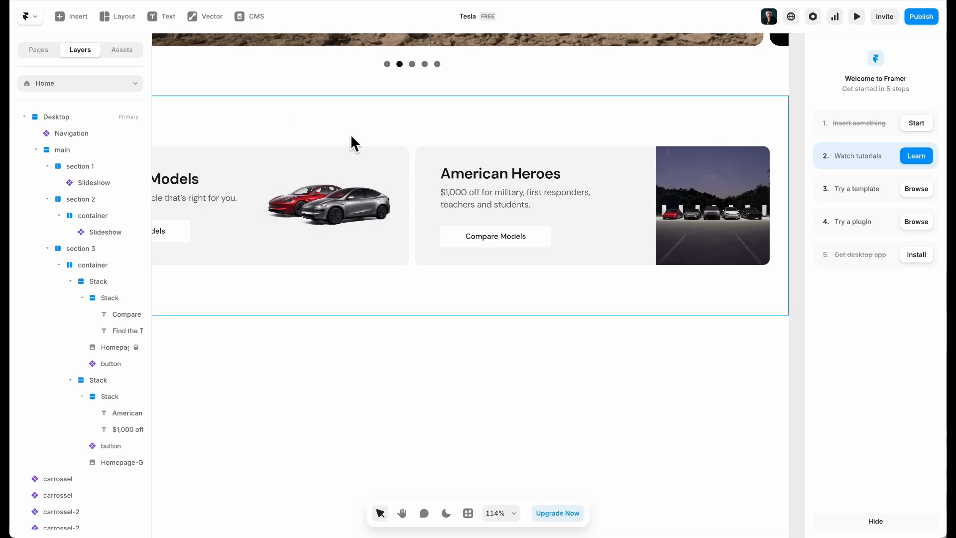
pyautogui.click(715, 198)
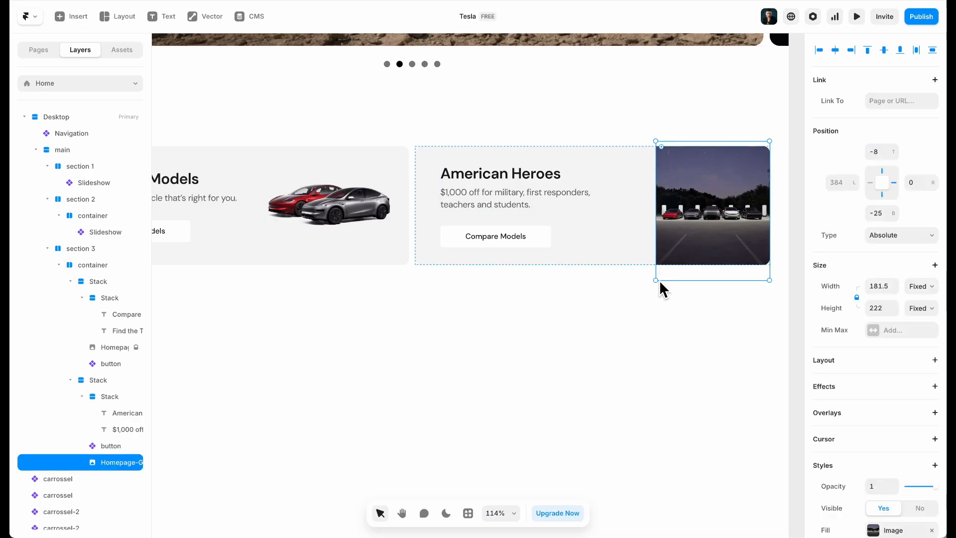
pyautogui.moveTo(656, 280); pyautogui.dragTo(638, 298)
pyautogui.click(888, 49)
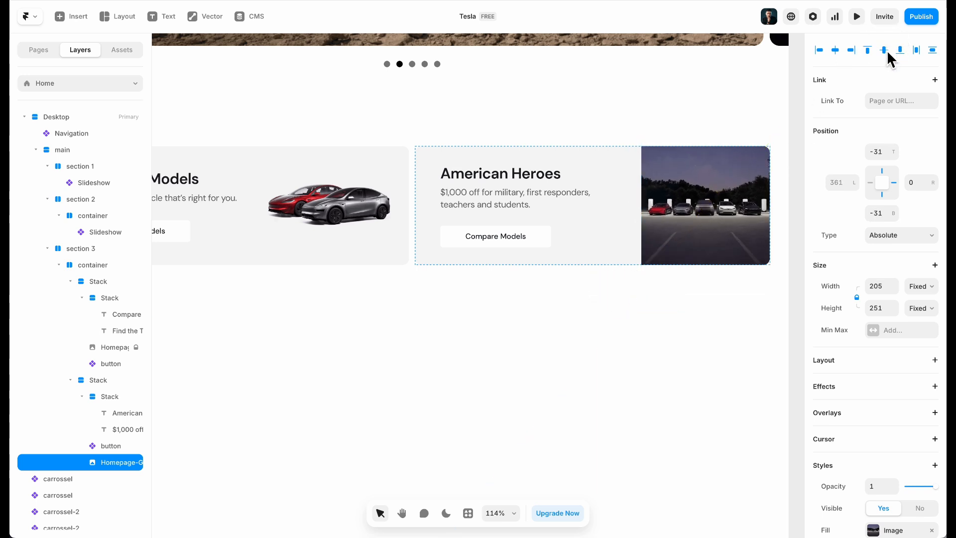
pyautogui.click(601, 352)
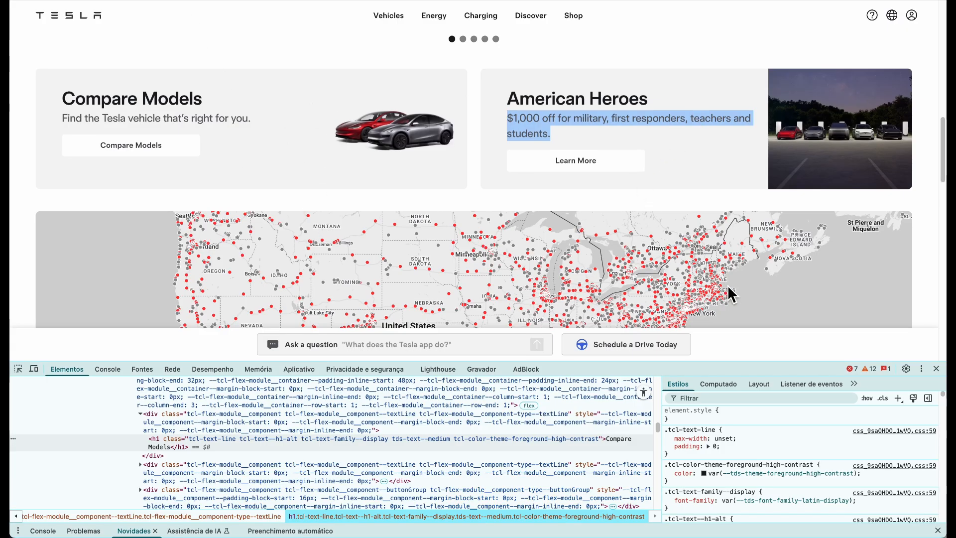
pyautogui.click(936, 368)
pyautogui.click(626, 229)
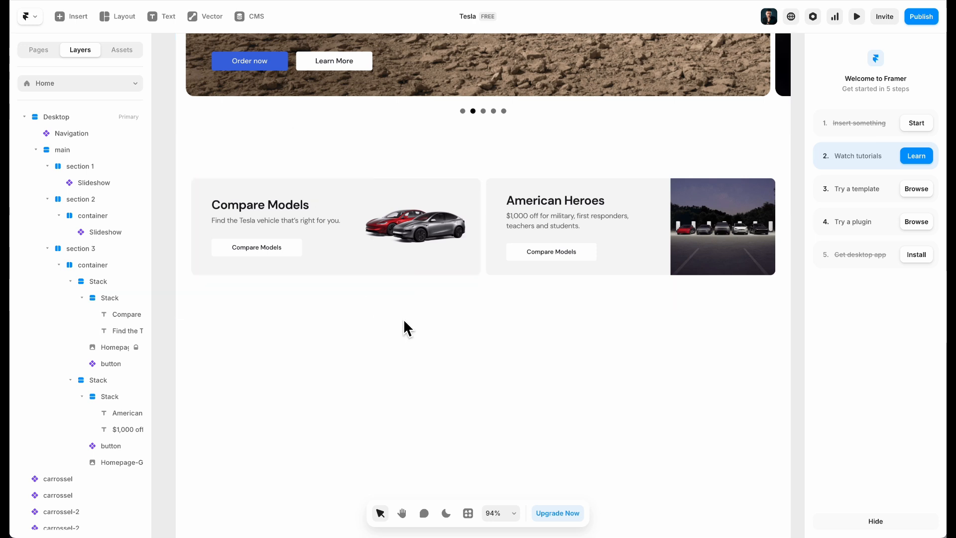
# Reduce section 3's top and bottom padding from 80 to 50
pyautogui.scroll(5, 403, 329)
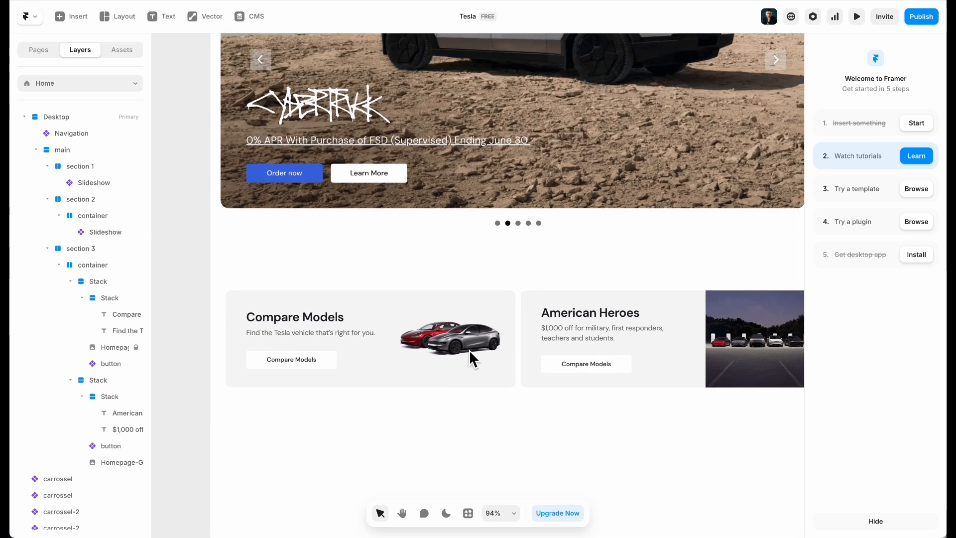
pyautogui.click(533, 272)
pyautogui.write('50')
pyautogui.press('Tab')
pyautogui.press('Tab')
pyautogui.write('50')
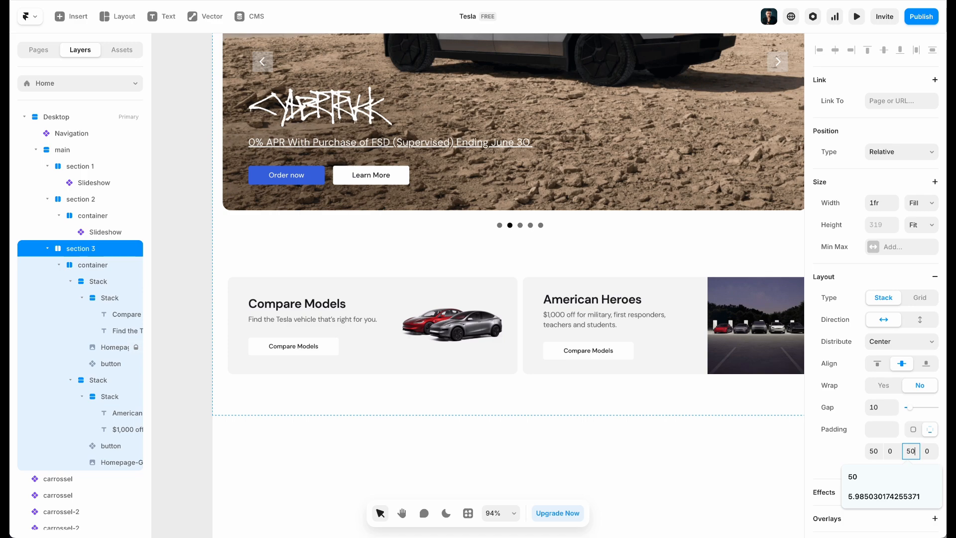
pyautogui.click(194, 260)
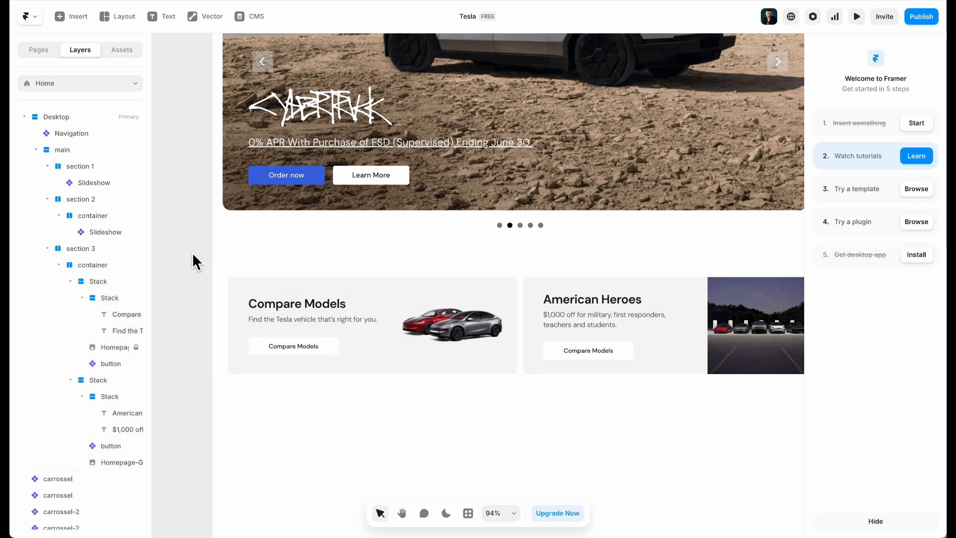
pyautogui.scroll(-5, 194, 260)
pyautogui.hscroll(-3, 194, 256)
pyautogui.scroll(5, 193, 256)
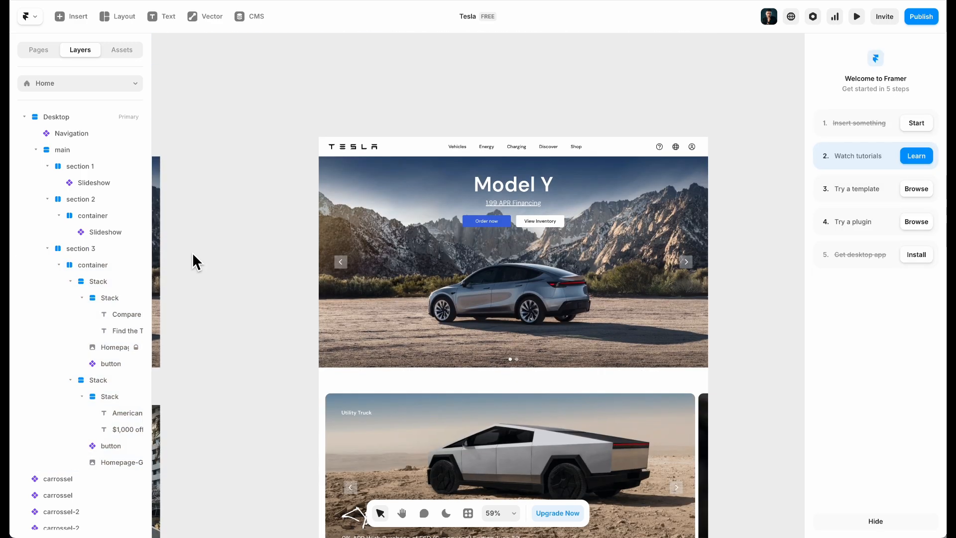
pyautogui.scroll(-1, 192, 253)
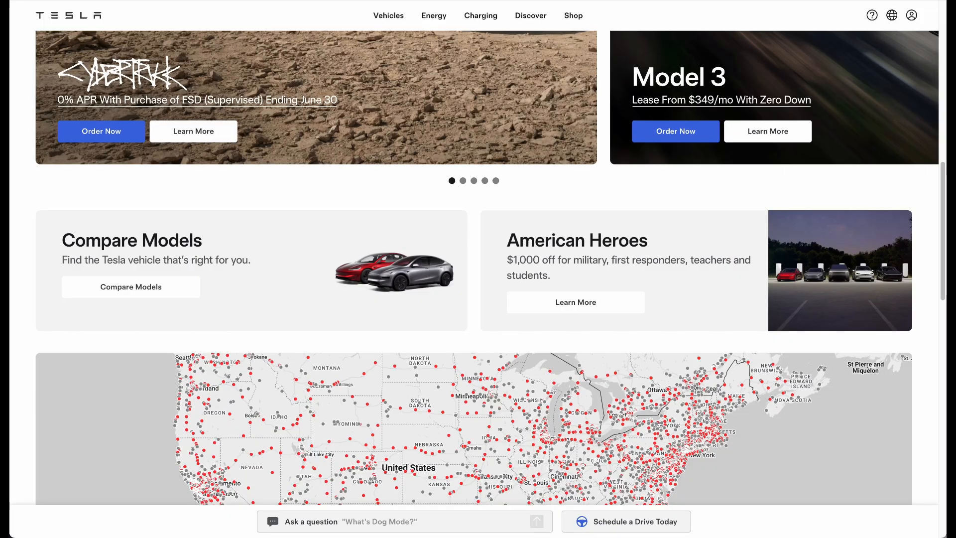
# Open the developer tools on the Tesla charging map with Inspecionar
pyautogui.scroll(-5, 219, 186)
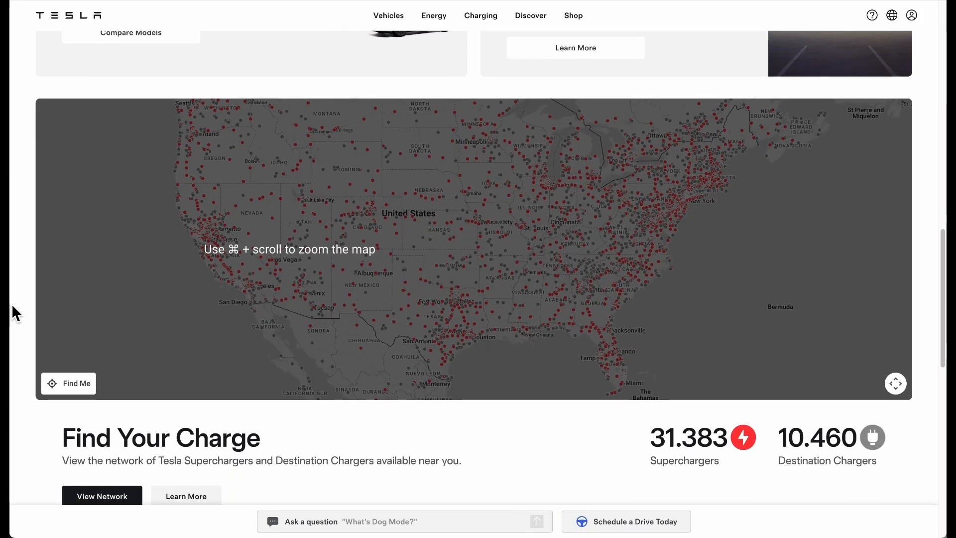
pyautogui.rightClick(28, 253)
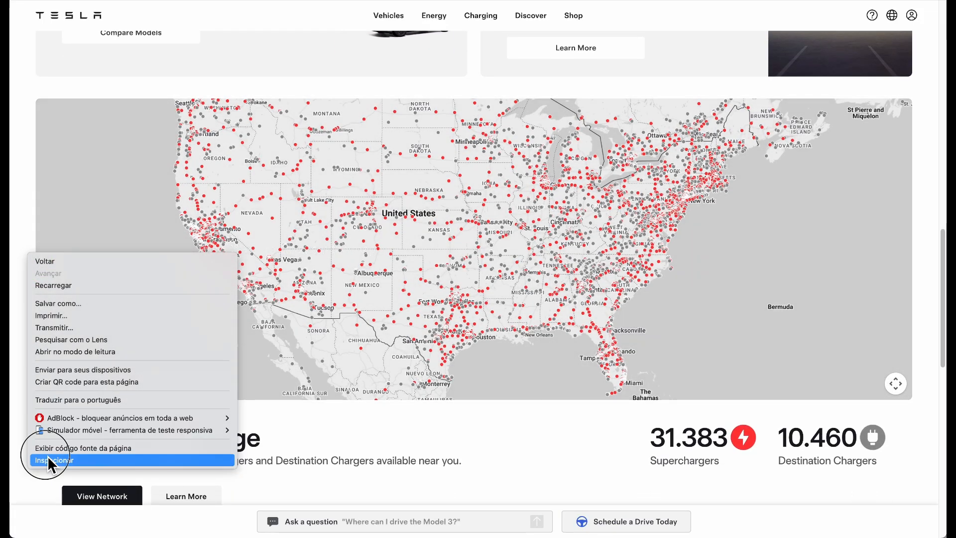
pyautogui.click(46, 459)
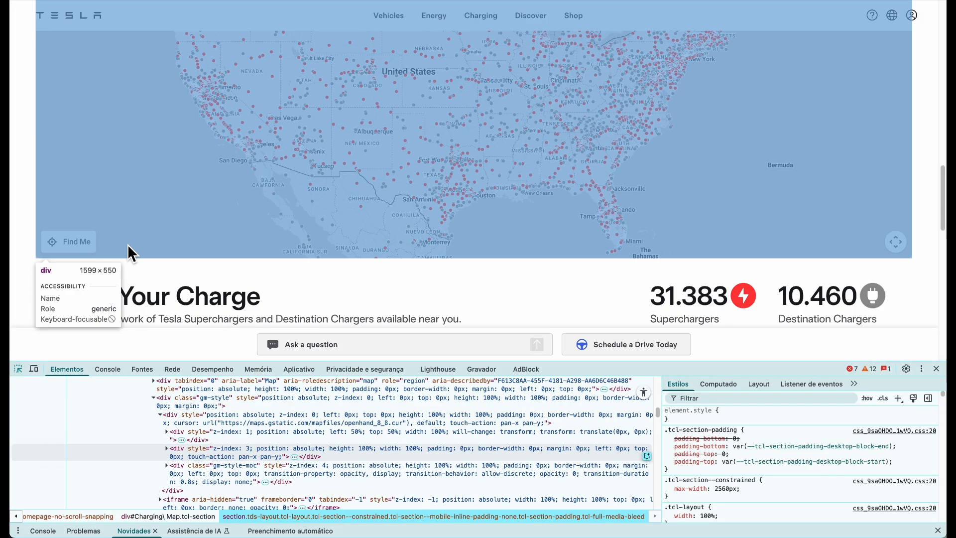
pyautogui.click(127, 244)
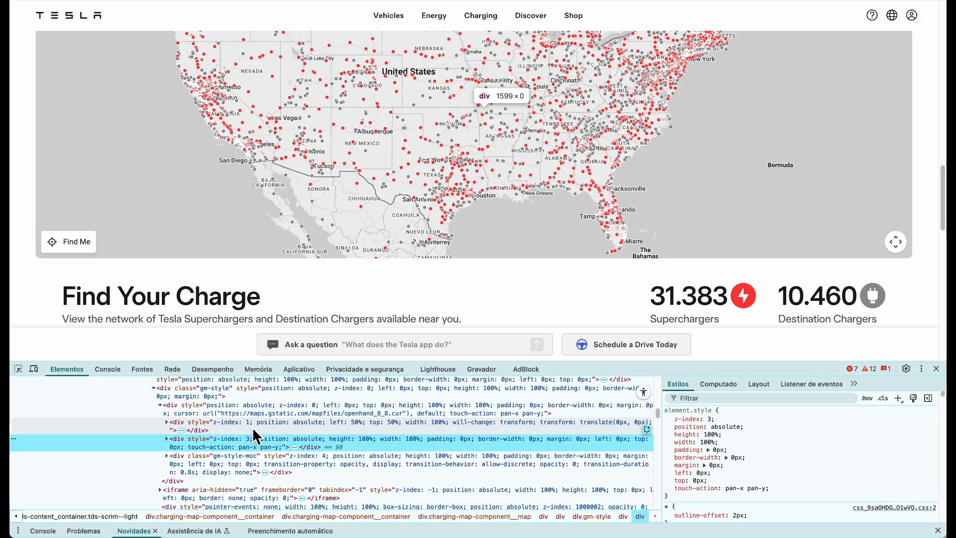
pyautogui.scroll(5, 250, 406)
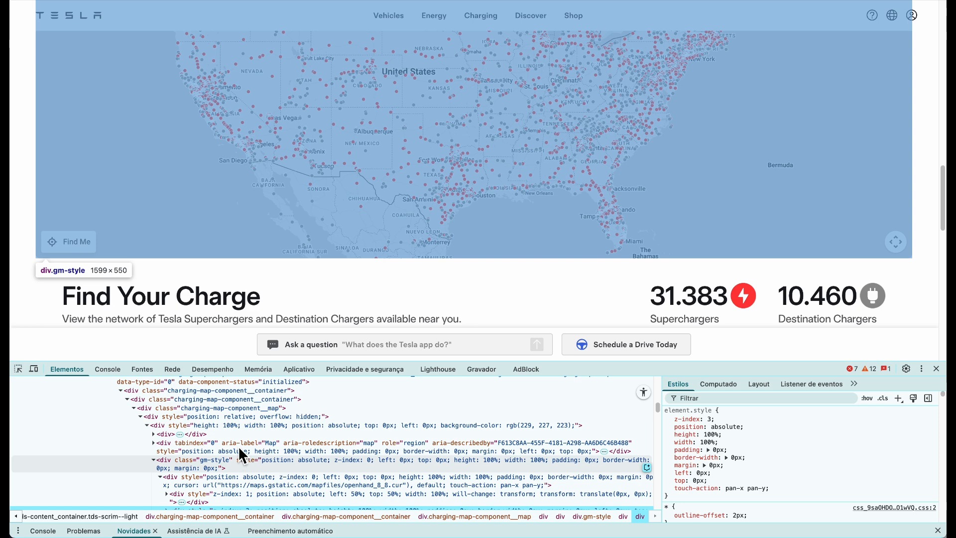
pyautogui.scroll(3, 242, 431)
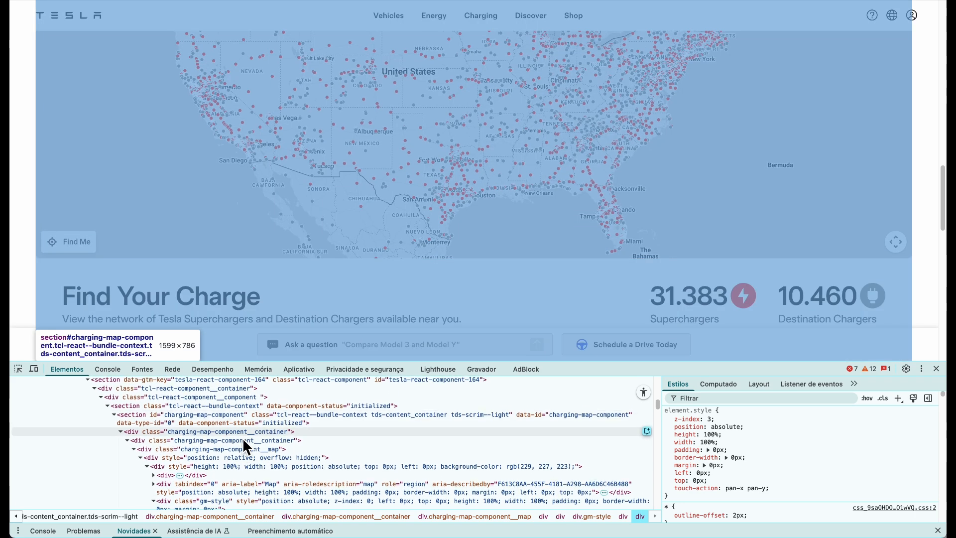
pyautogui.scroll(1, 239, 443)
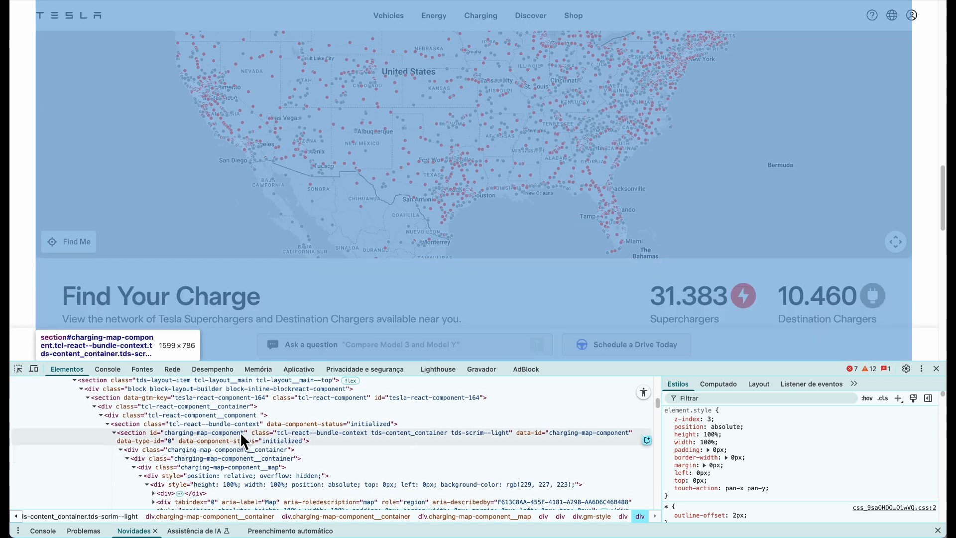
# Select the charging-map-component container and its map element in Elements
pyautogui.click(238, 458)
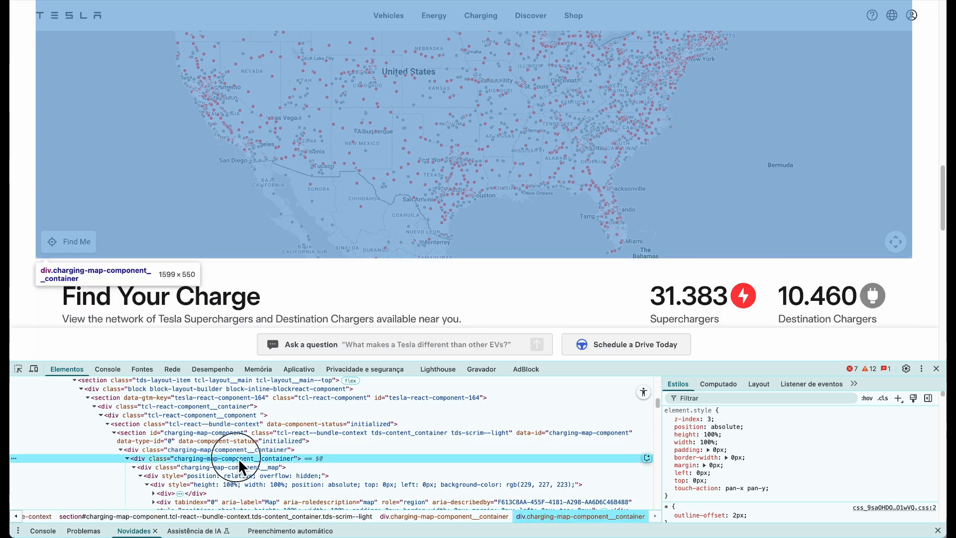
pyautogui.scroll(-2, 324, 478)
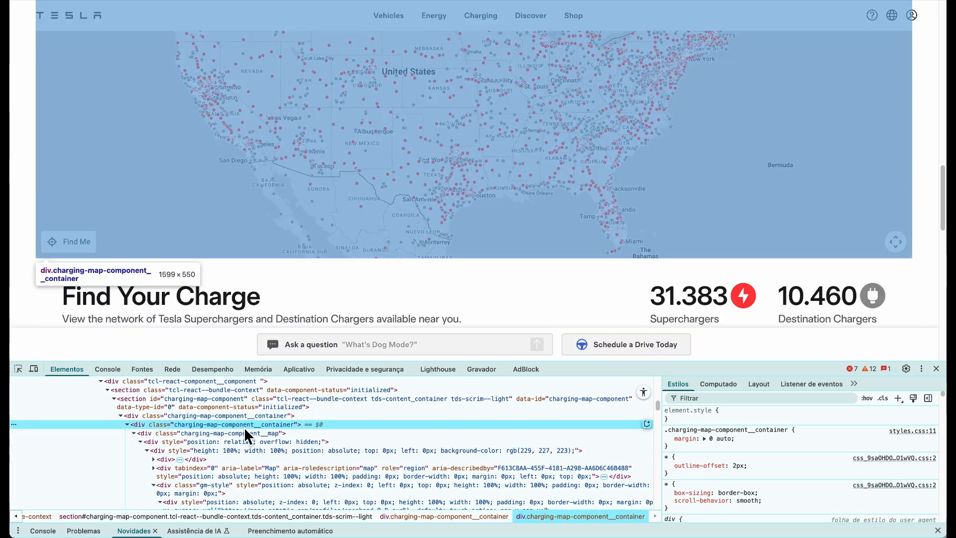
pyautogui.click(243, 432)
pyautogui.scroll(-1, 800, 449)
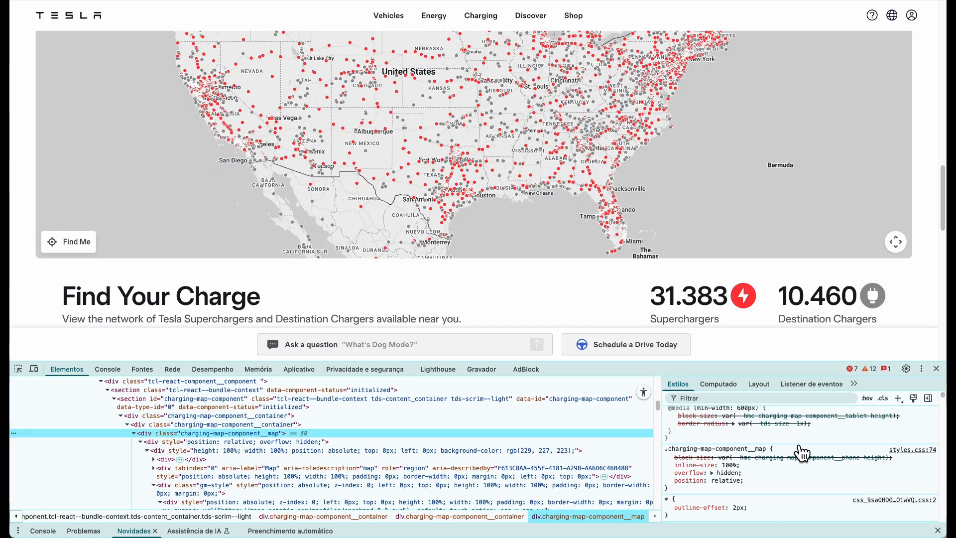
pyautogui.scroll(1, 794, 444)
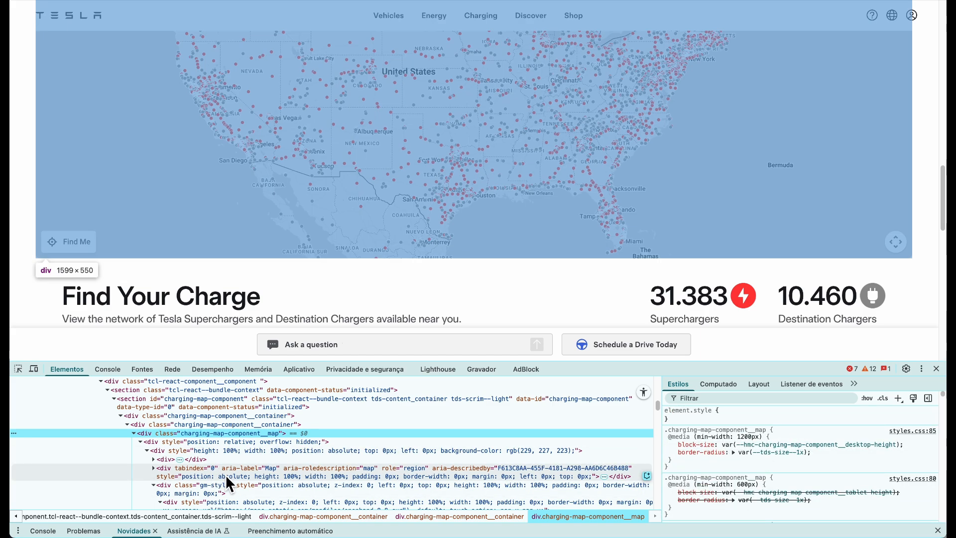
pyautogui.scroll(-3, 229, 470)
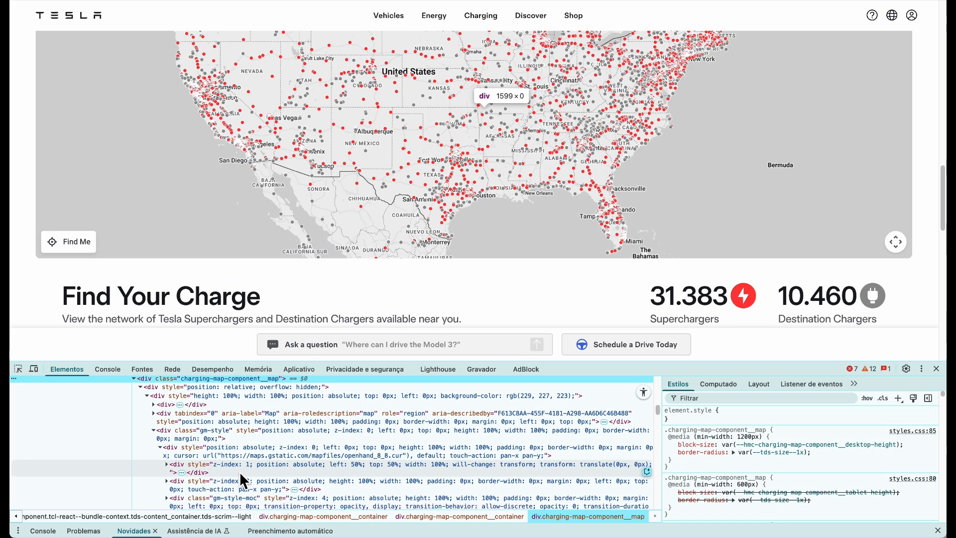
pyautogui.scroll(-2, 254, 447)
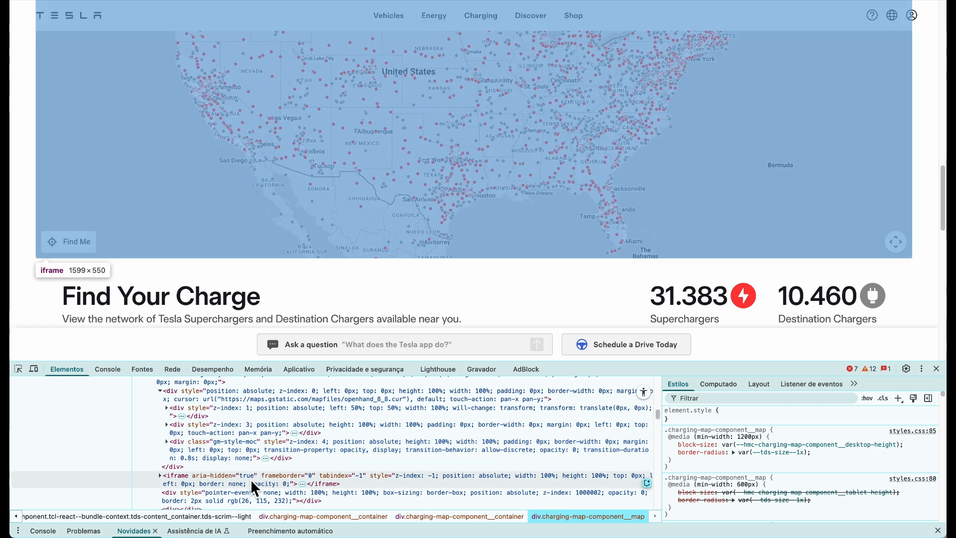
pyautogui.scroll(-2, 250, 479)
# Select the map's iframe element and expand it to view its contents
pyautogui.click(198, 404)
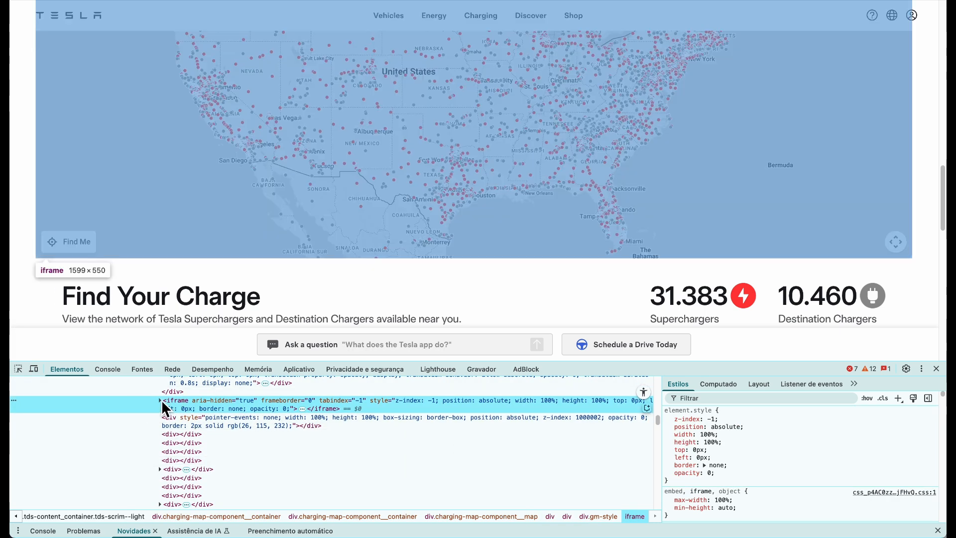
pyautogui.click(160, 400)
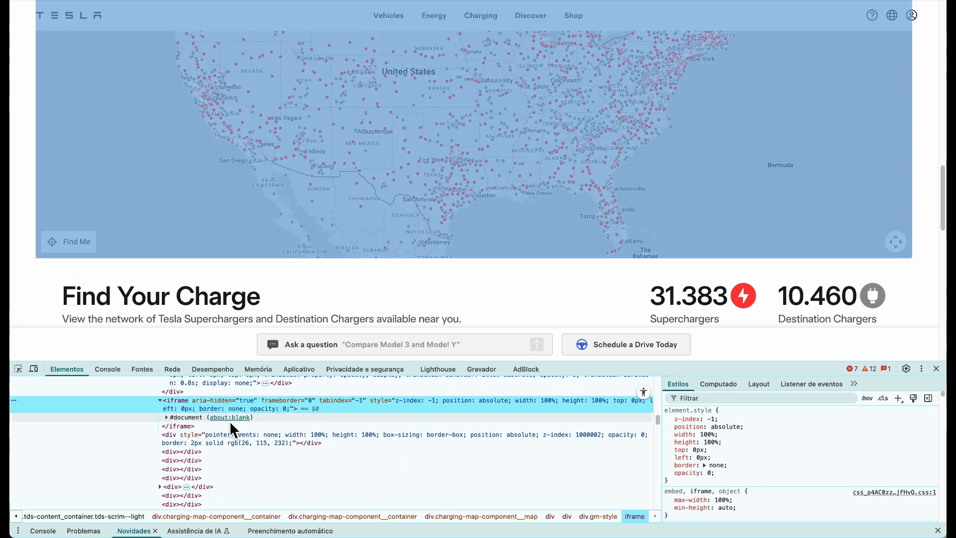
pyautogui.click(247, 418)
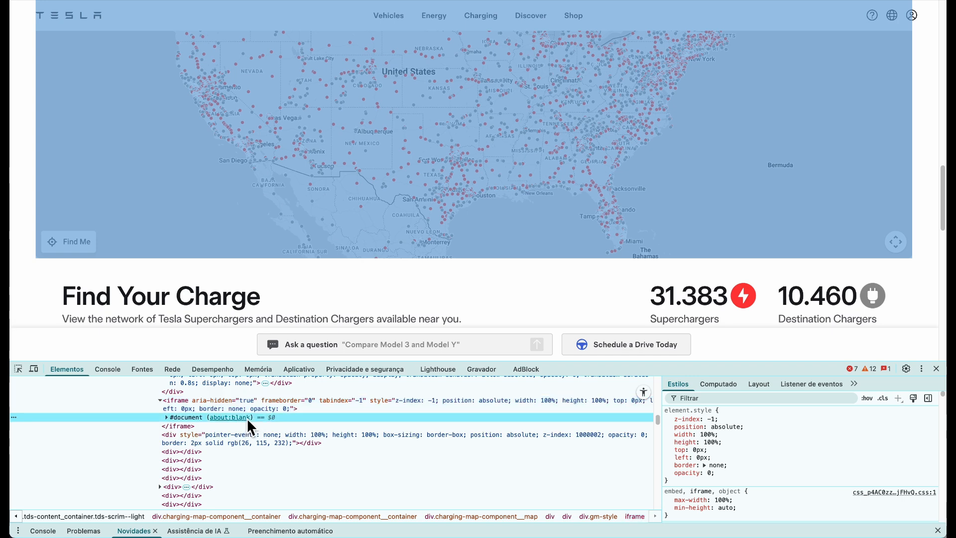
pyautogui.click(221, 404)
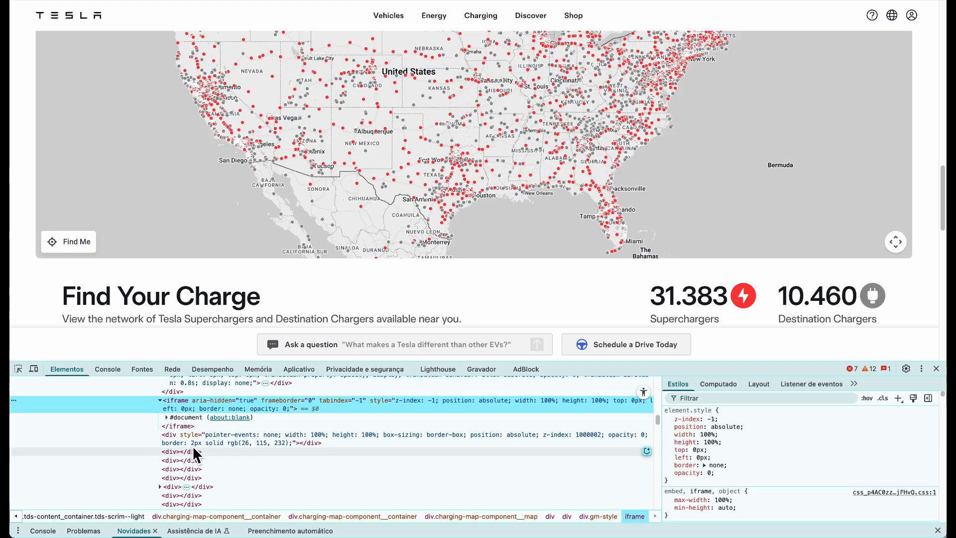
pyautogui.click(190, 426)
pyautogui.click(335, 405)
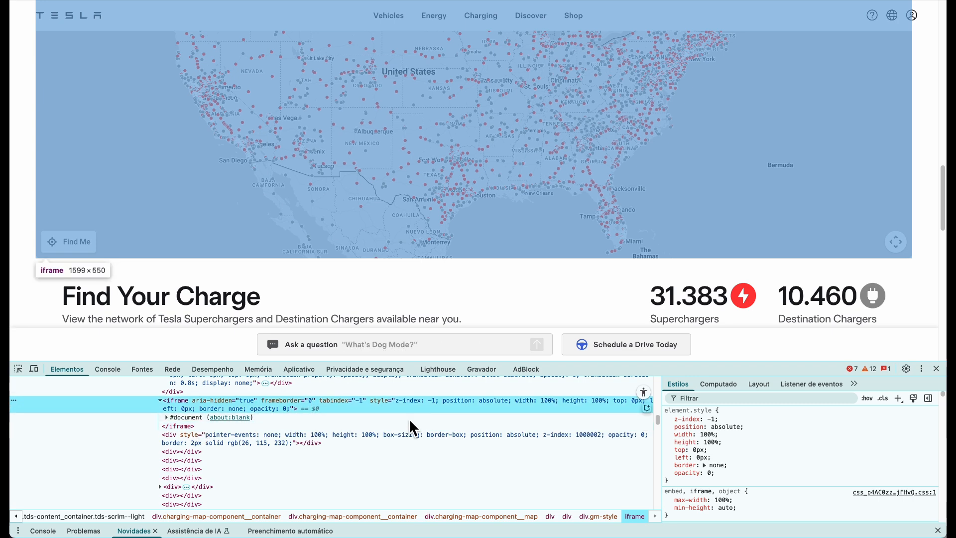
pyautogui.scroll(1, 319, 411)
# Copy the map iframe element via Copiar > Copiar elemento
pyautogui.doubleClick(309, 424)
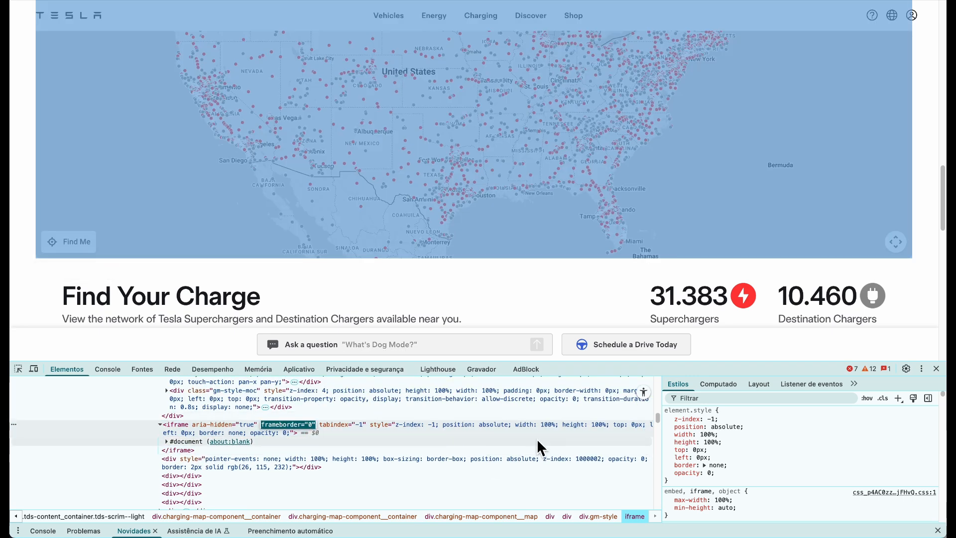
pyautogui.click(580, 417)
pyautogui.click(579, 427)
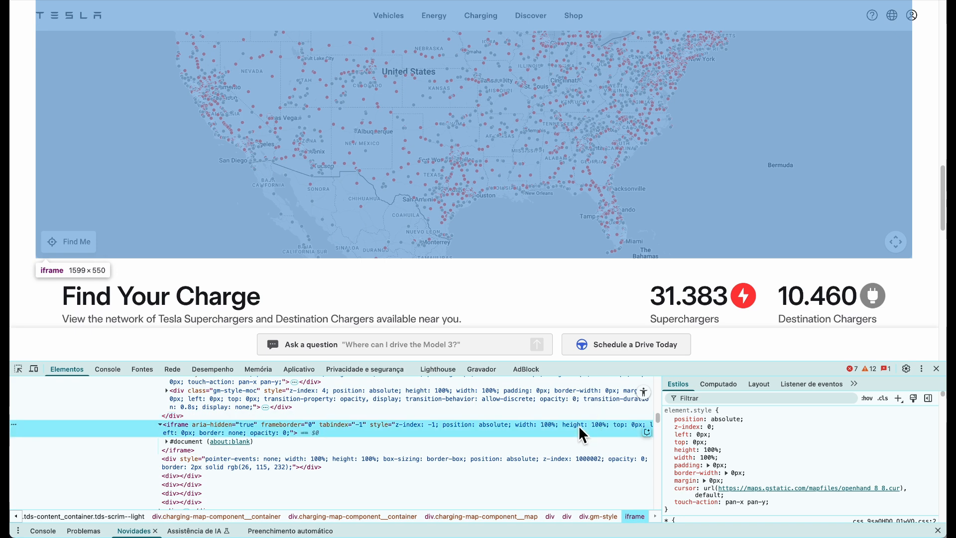
pyautogui.rightClick(333, 429)
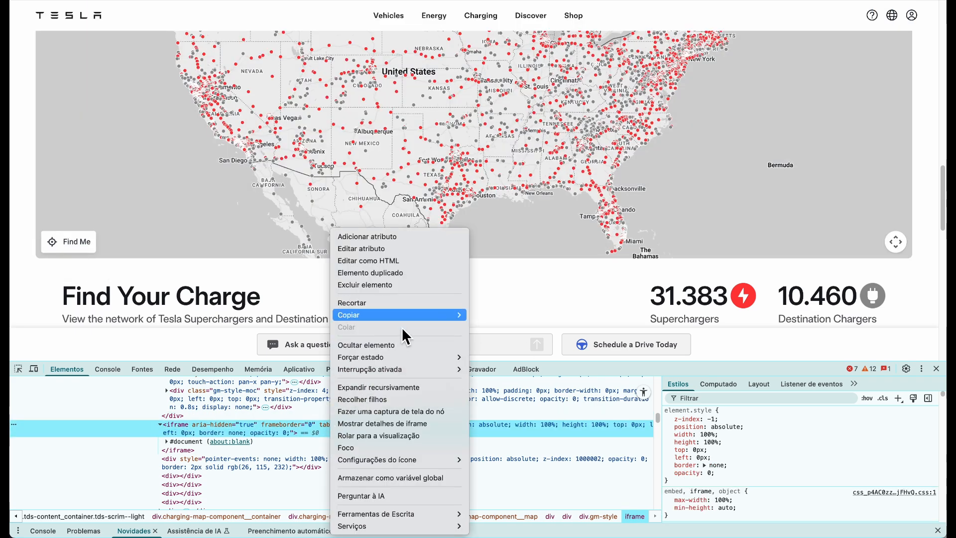
pyautogui.moveTo(412, 317)
pyautogui.click(523, 321)
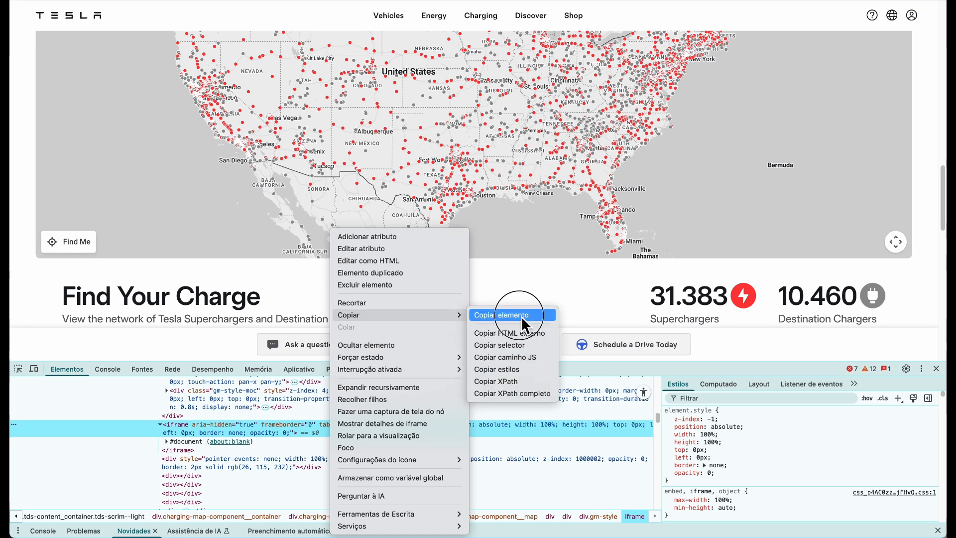
pyautogui.click(521, 341)
pyautogui.moveTo(896, 536)
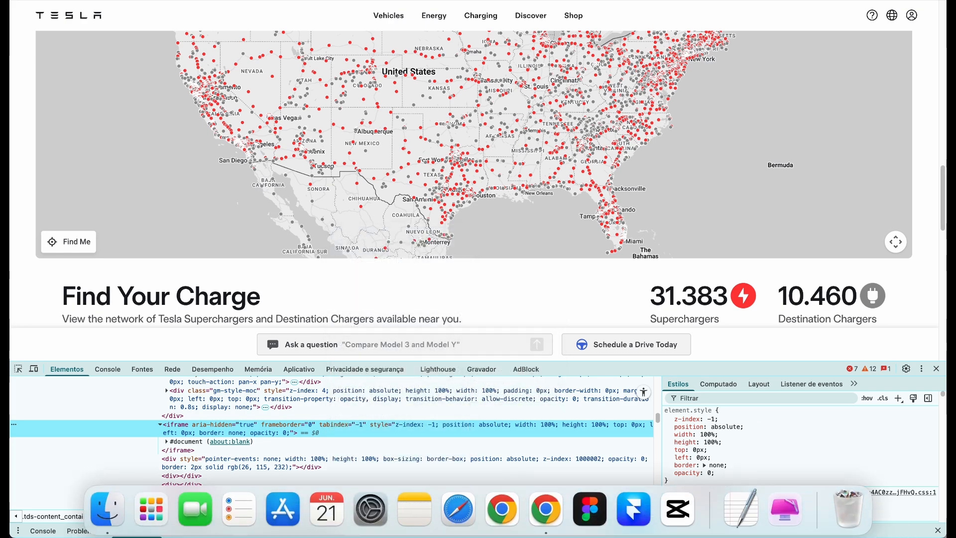
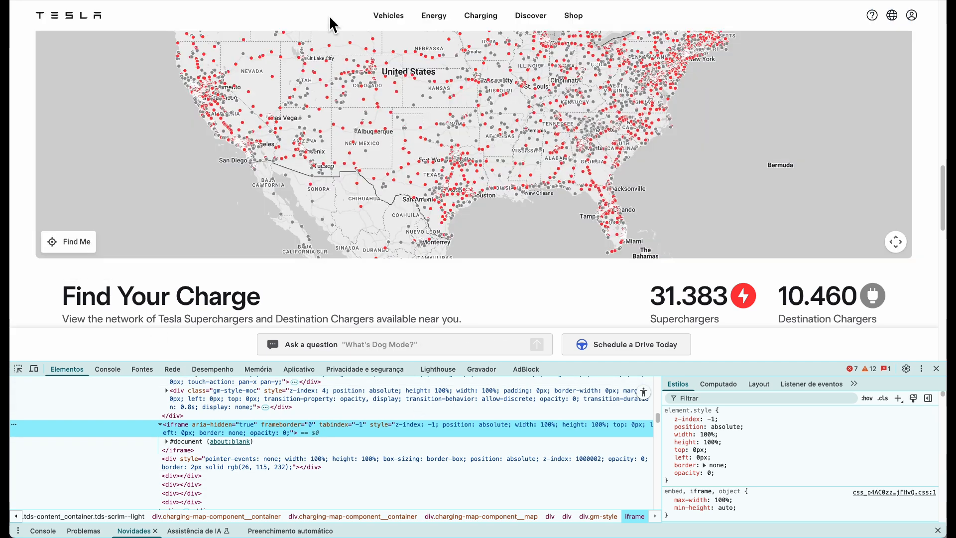
# Paste the copied iframe markup into a scratch tab to read it, then return to the Tesla Elements panel
pyautogui.press('super+t')
pyautogui.write('<iframe aria-hidden="true" frameborder="0" tabindex="-1" style="z-index: -1; position: absolute; width: 100%; height: 100%; top: 0px; left: 0px; border: none; opacity: 0;"></iframe>')
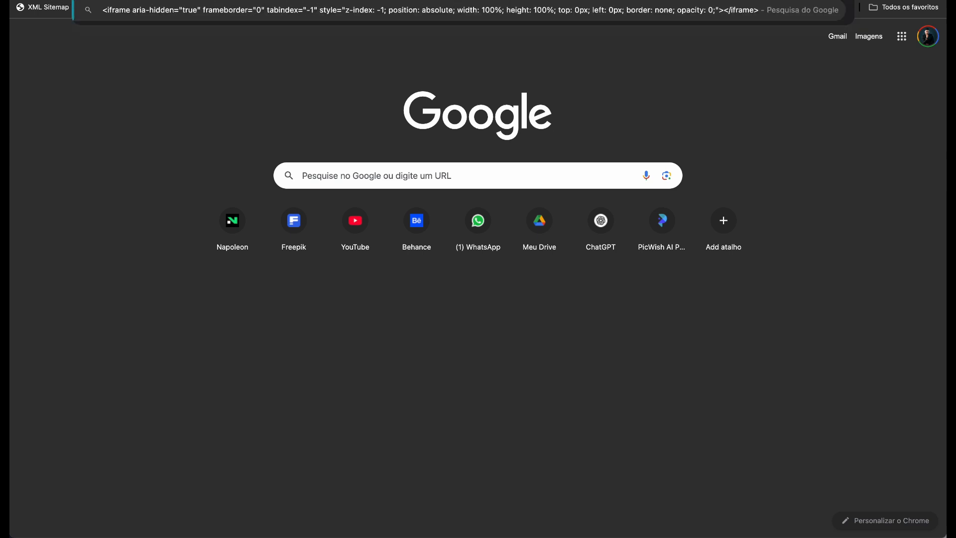
pyautogui.press('super+w')
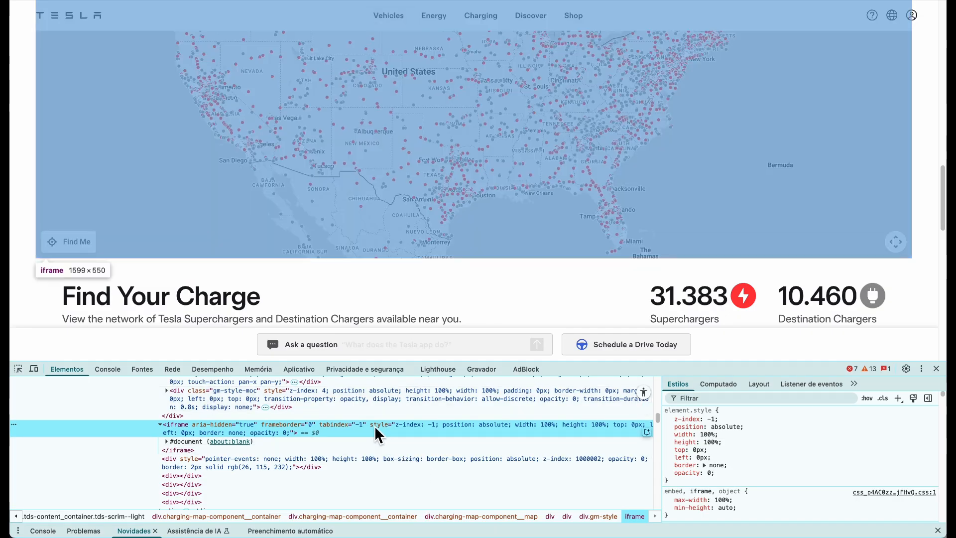
pyautogui.scroll(-2, 255, 434)
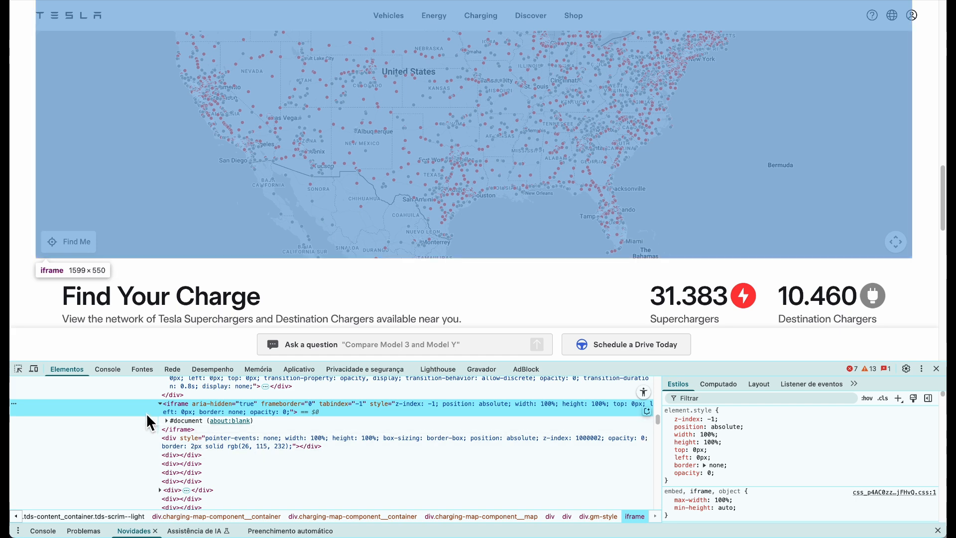
pyautogui.scroll(-5, 194, 440)
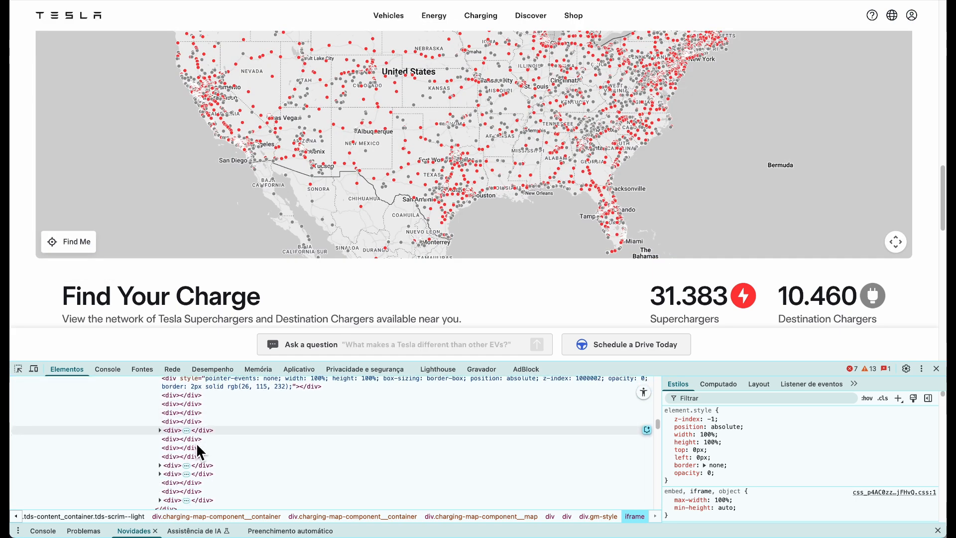
pyautogui.scroll(-2, 225, 441)
pyautogui.scroll(10, 220, 445)
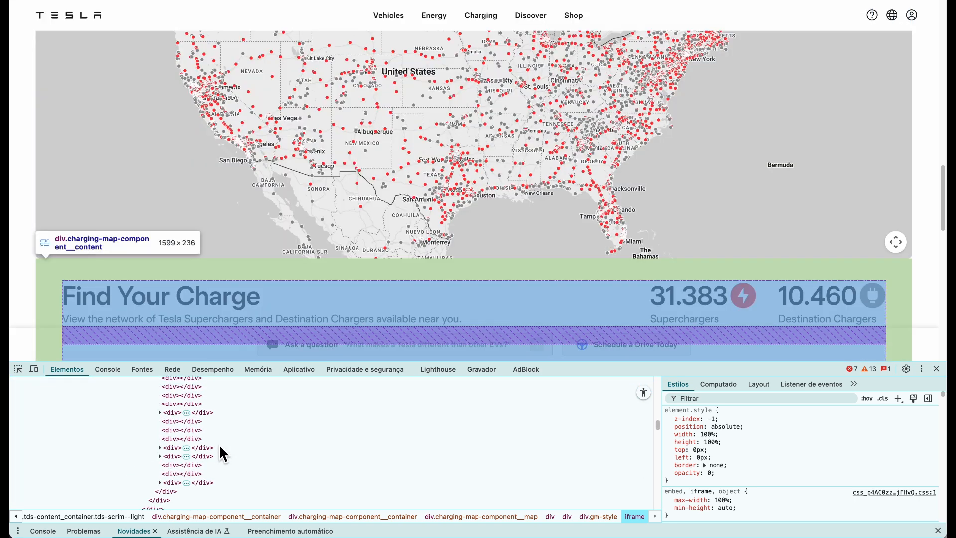
pyautogui.scroll(-4, 219, 444)
pyautogui.scroll(-1, 184, 436)
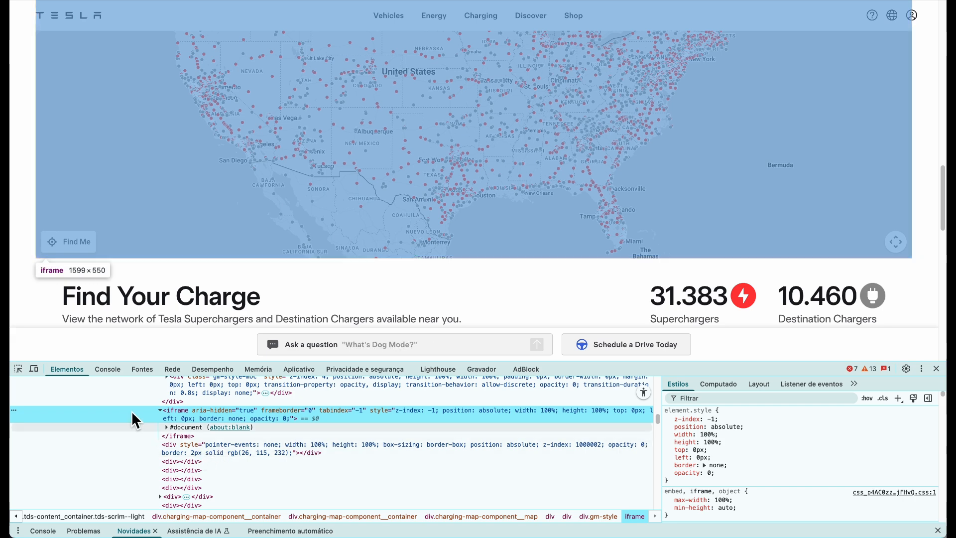
pyautogui.scroll(1, 222, 440)
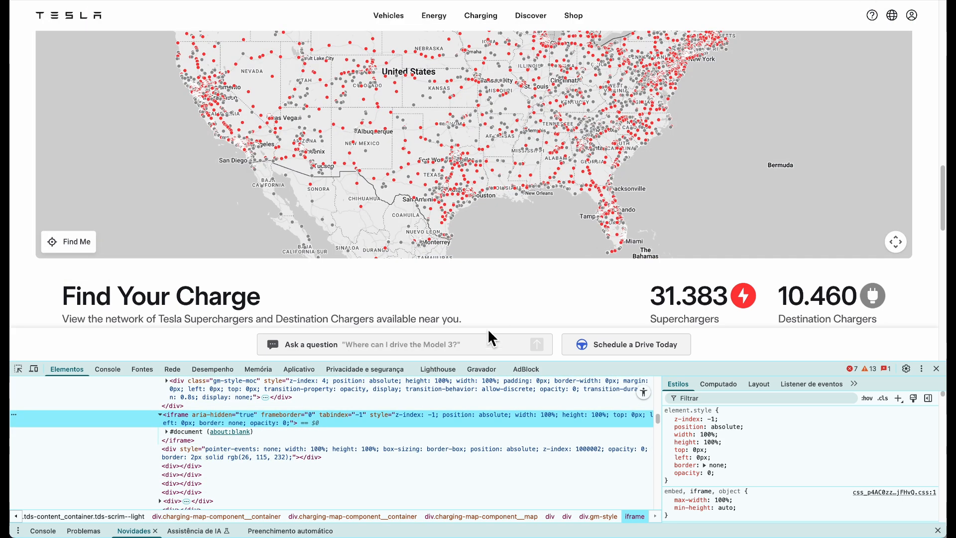
pyautogui.scroll(-5, 804, 438)
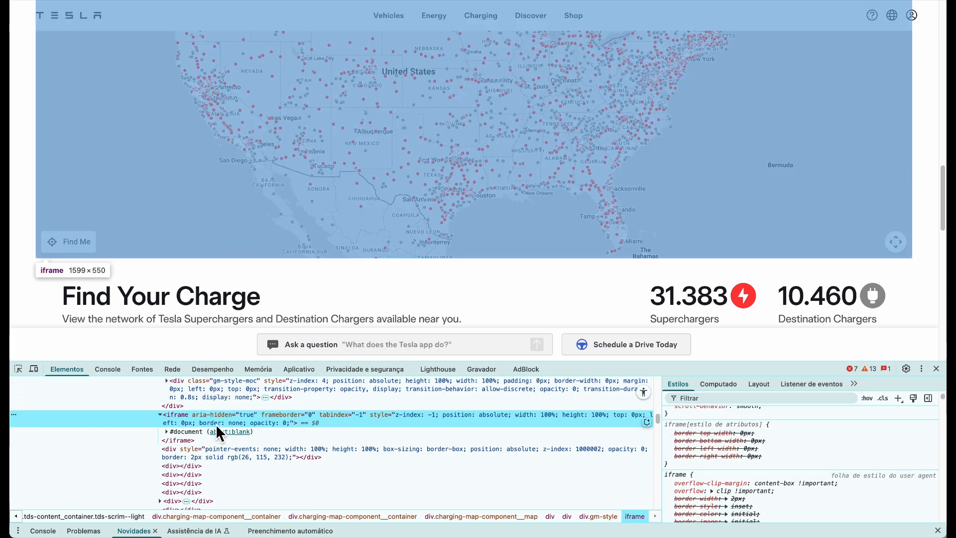
pyautogui.scroll(-15, 344, 233)
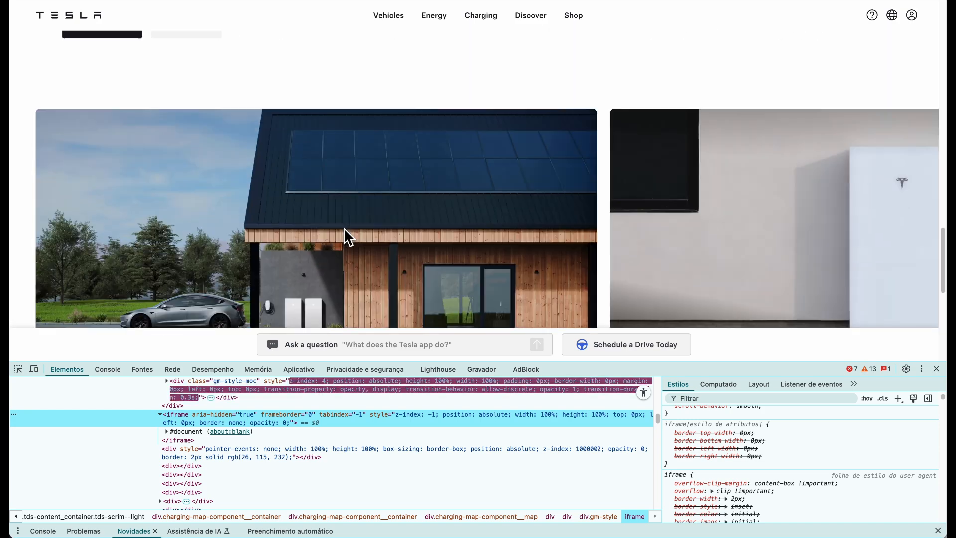
pyautogui.scroll(15, 345, 232)
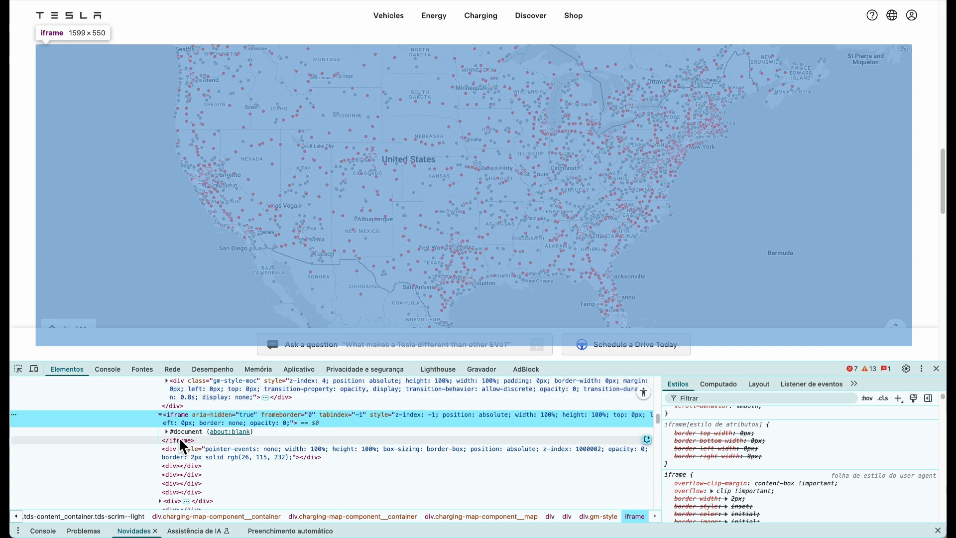
# Expand the iframe's #document, inspect its html and body nodes, then close DevTools
pyautogui.click(167, 431)
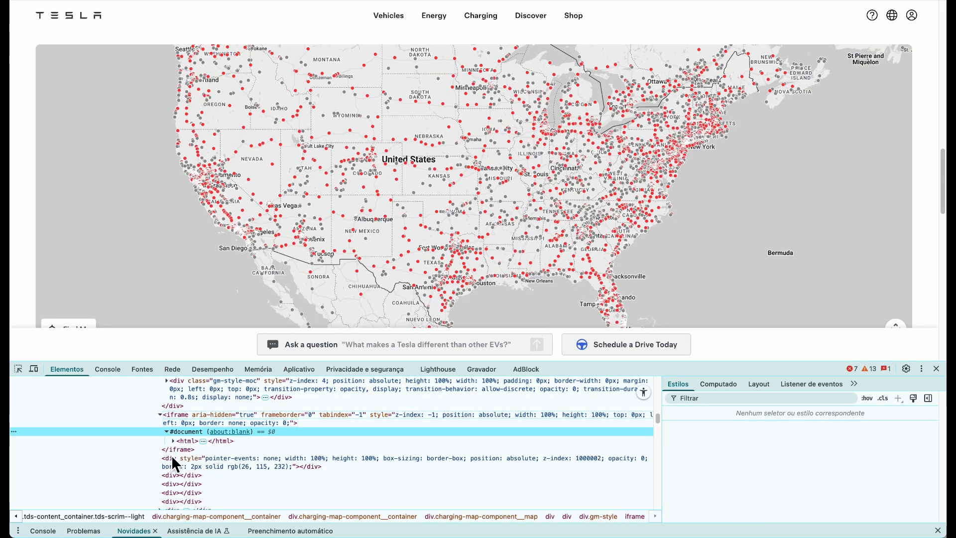
pyautogui.click(173, 440)
pyautogui.click(200, 457)
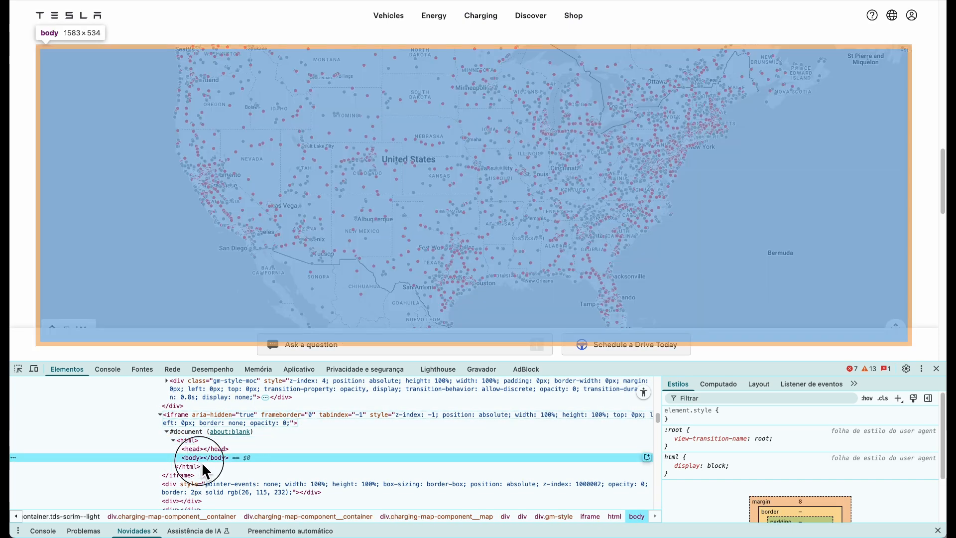
pyautogui.click(198, 468)
pyautogui.click(198, 479)
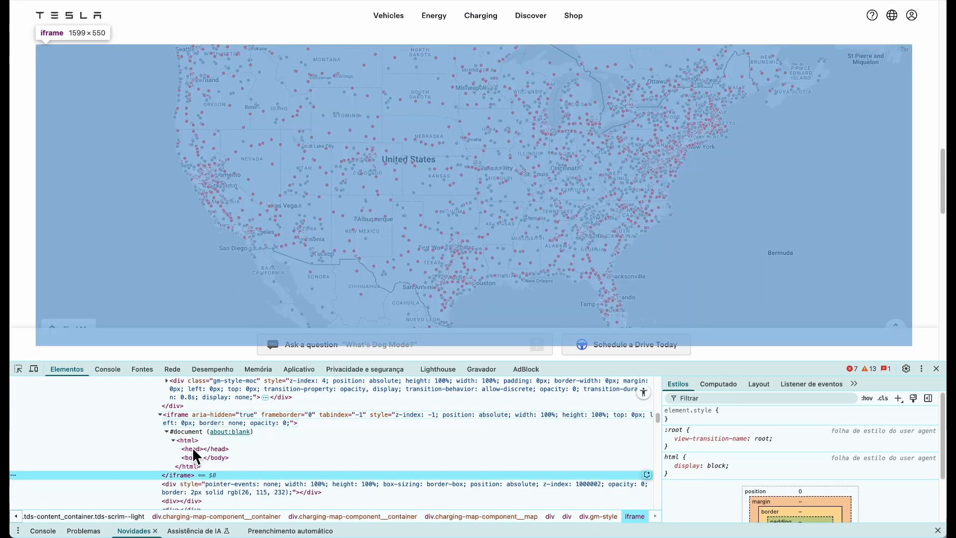
pyautogui.click(185, 418)
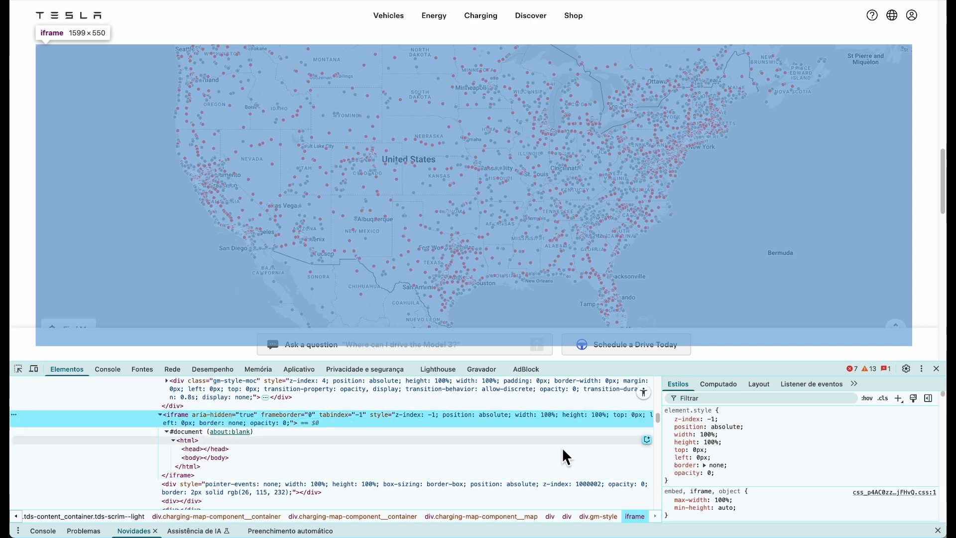
pyautogui.scroll(-5, 801, 465)
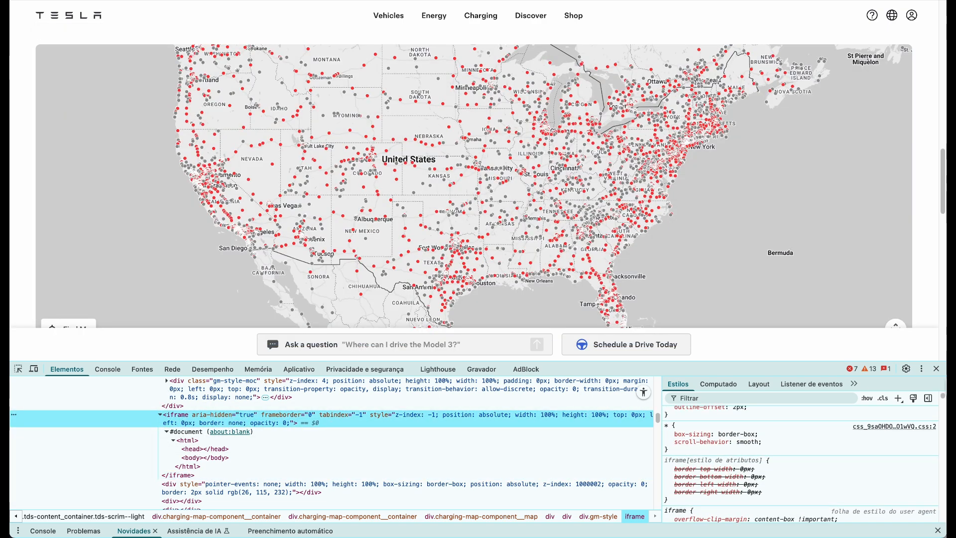
pyautogui.click(936, 368)
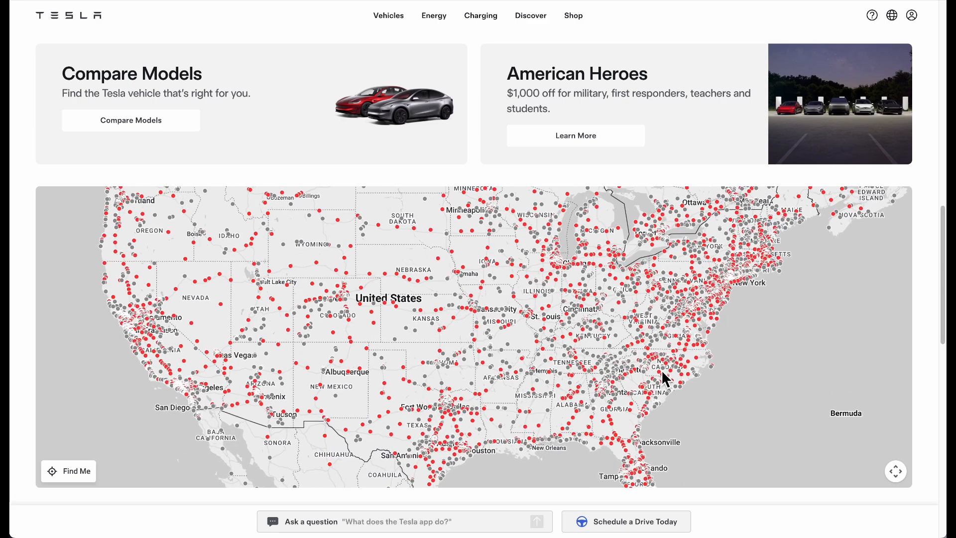
# Pan the charging map and centre it on your location, allowing location access
pyautogui.scroll(-2, 659, 380)
pyautogui.click(573, 338)
pyautogui.moveTo(341, 273); pyautogui.dragTo(438, 288)
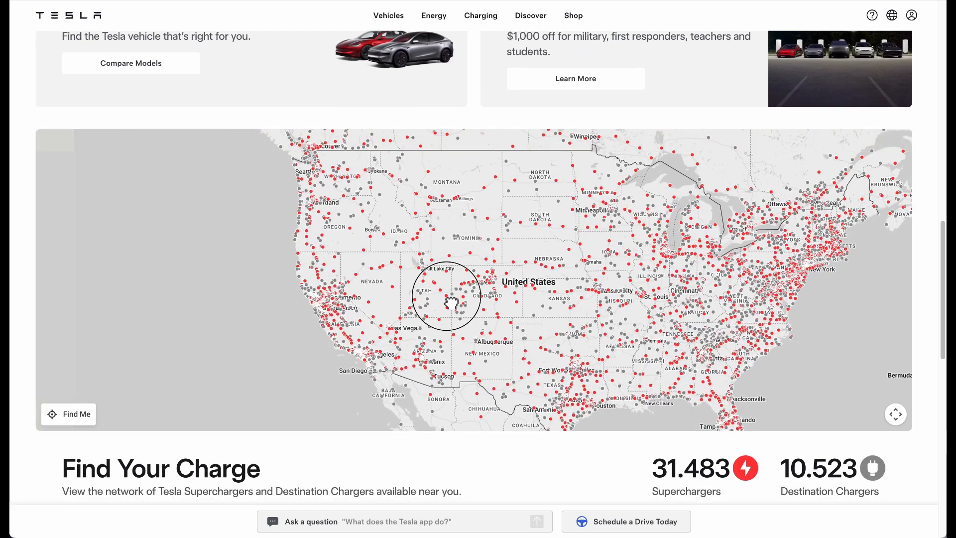
pyautogui.scroll(-5, 241, 330)
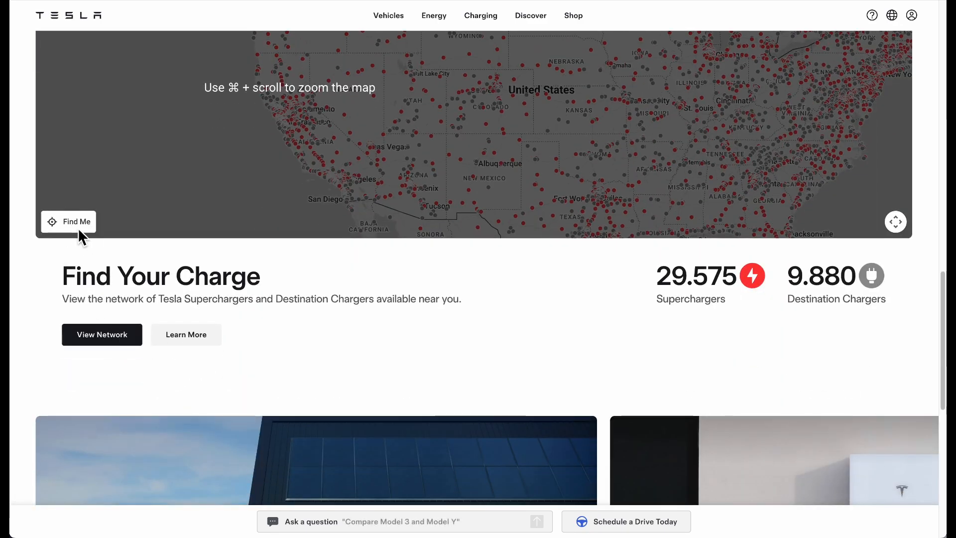
pyautogui.click(65, 221)
pyautogui.click(183, 62)
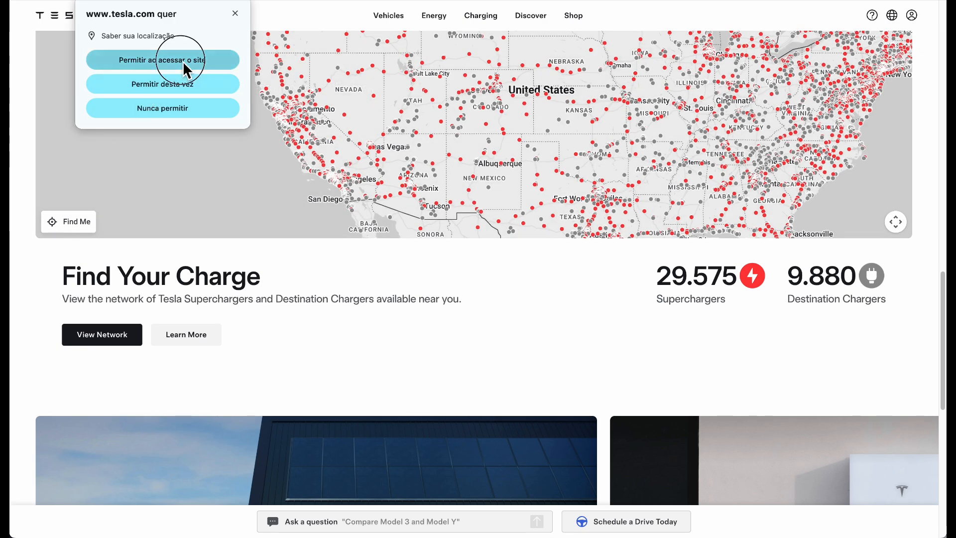
pyautogui.scroll(2, 325, 220)
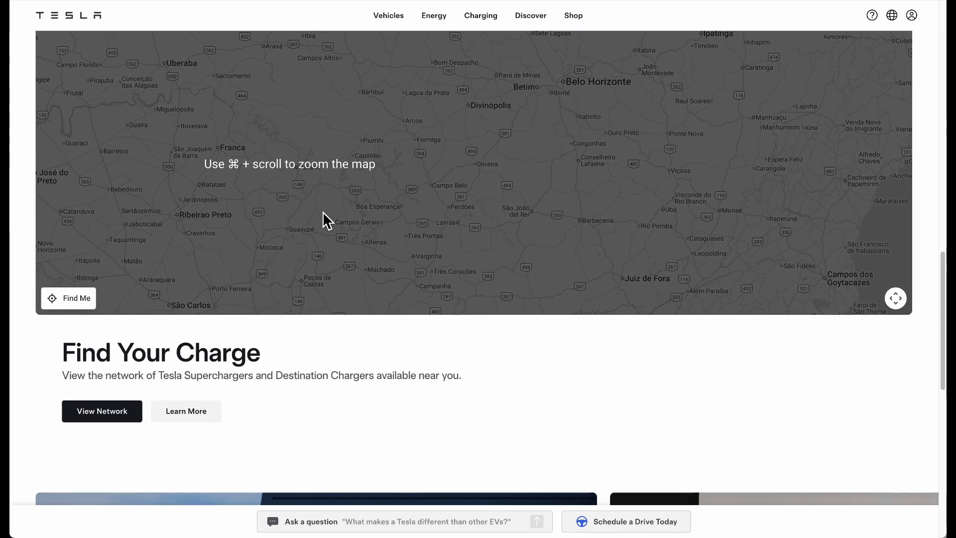
# Inspect the map's inner div and select the openhand_8_8.cur cursor URL in its style
pyautogui.rightClick(494, 321)
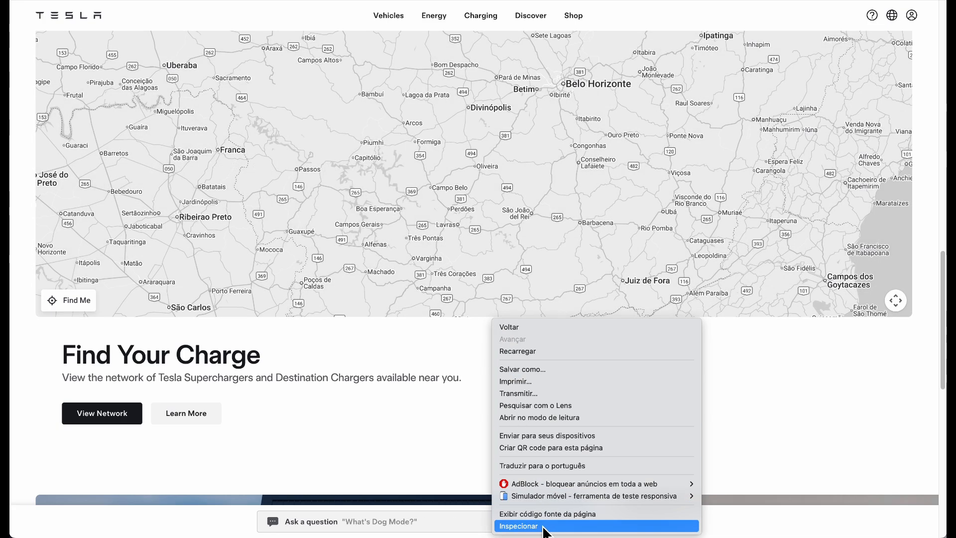
pyautogui.click(543, 526)
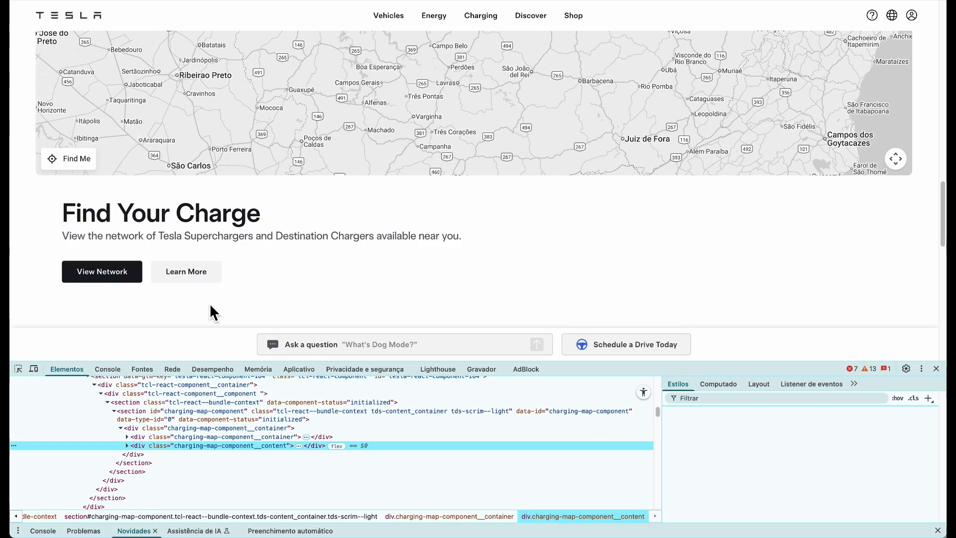
pyautogui.click(18, 368)
pyautogui.click(213, 170)
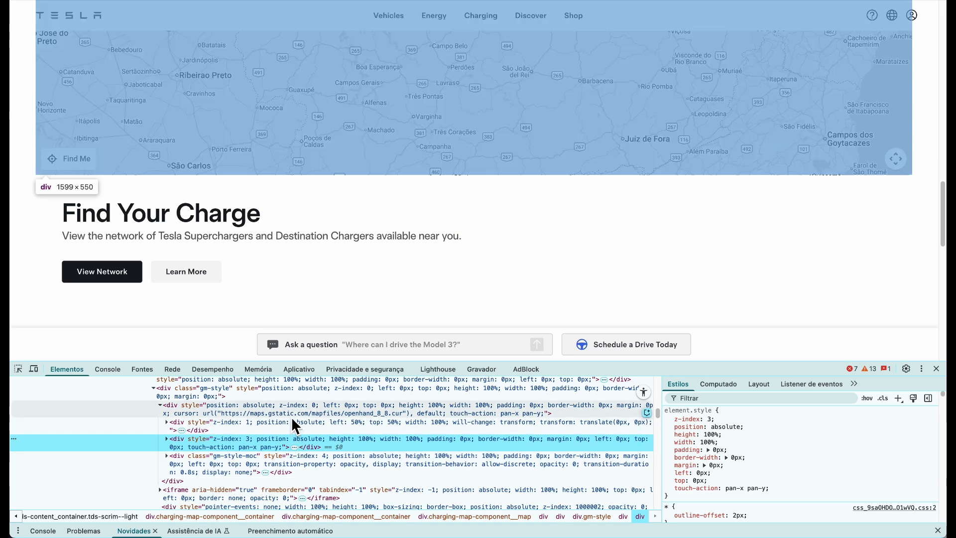
pyautogui.click(291, 416)
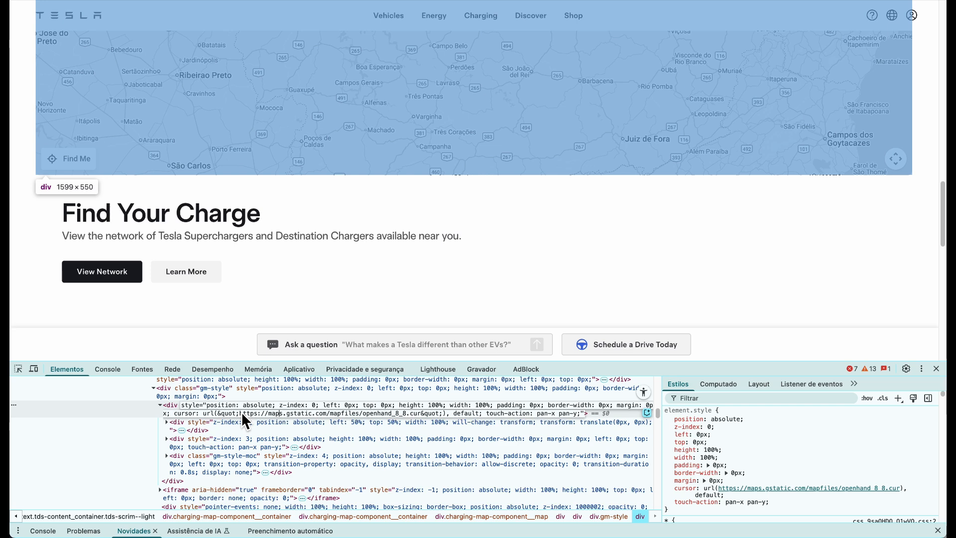
pyautogui.moveTo(240, 414); pyautogui.dragTo(395, 413)
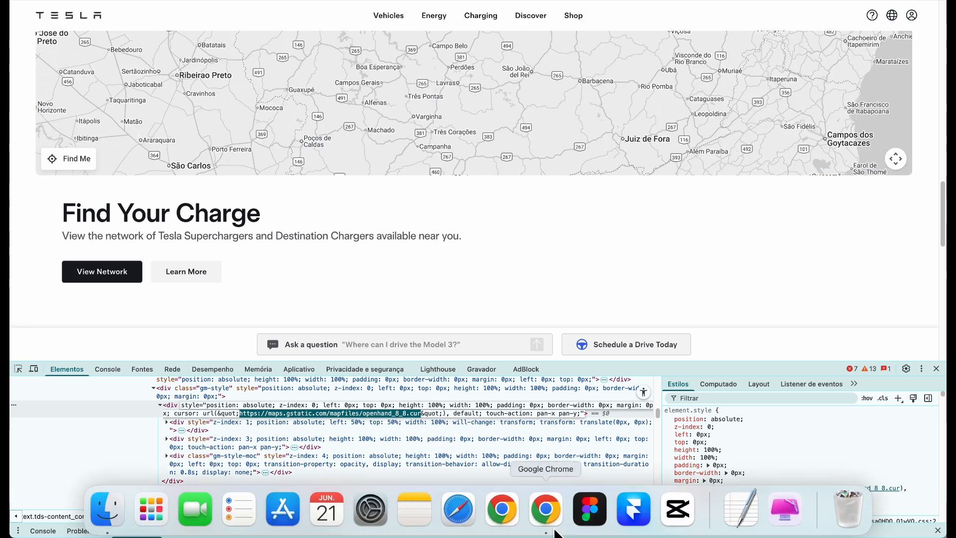
# Collapse the section layers and duplicate the Compare Models section as section 4
pyautogui.click(560, 519)
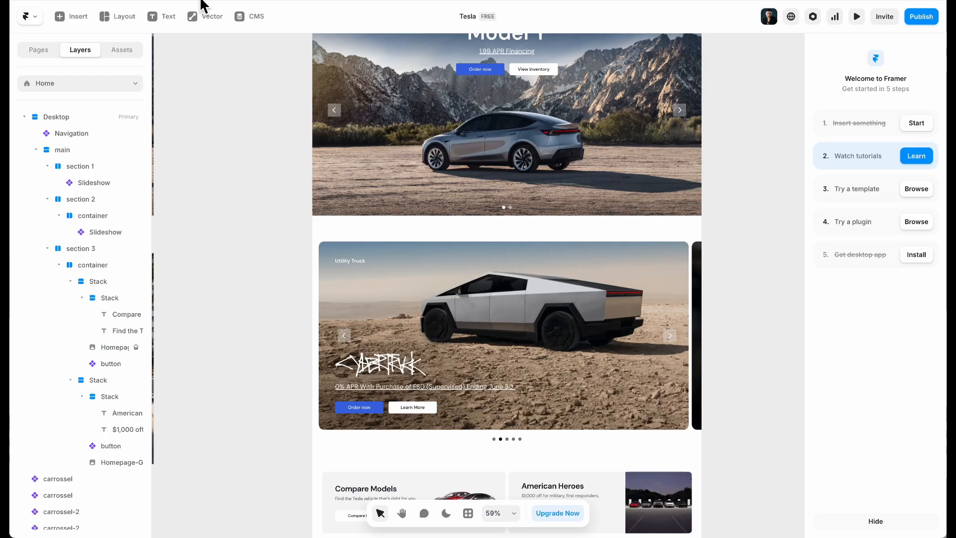
pyautogui.scroll(-7, 391, 202)
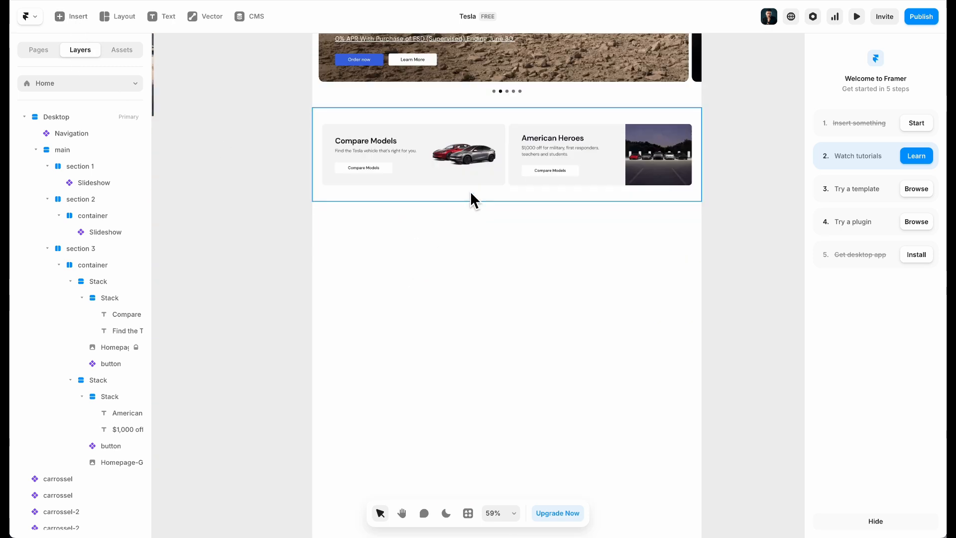
pyautogui.click(470, 190)
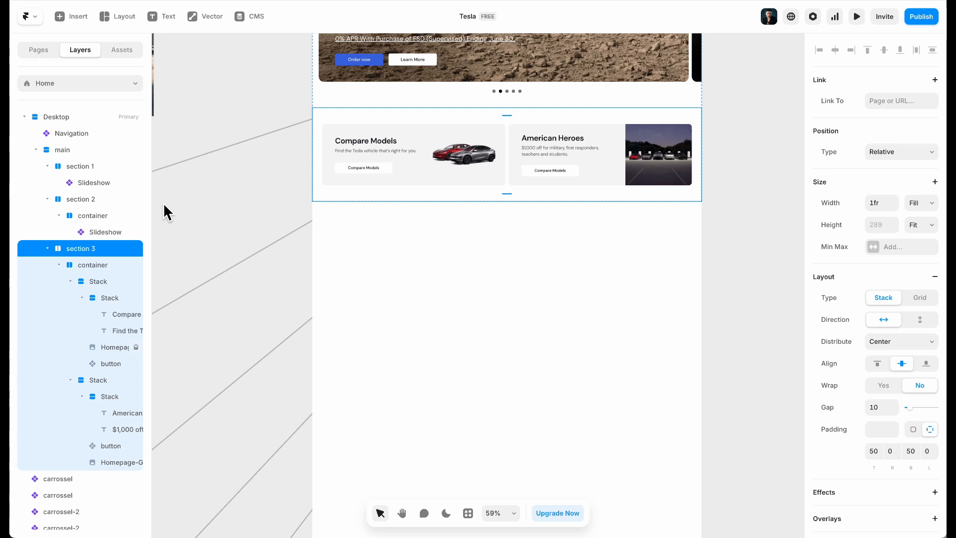
pyautogui.click(47, 248)
pyautogui.click(47, 198)
pyautogui.click(48, 167)
pyautogui.hotkey('ctrl', 'd')
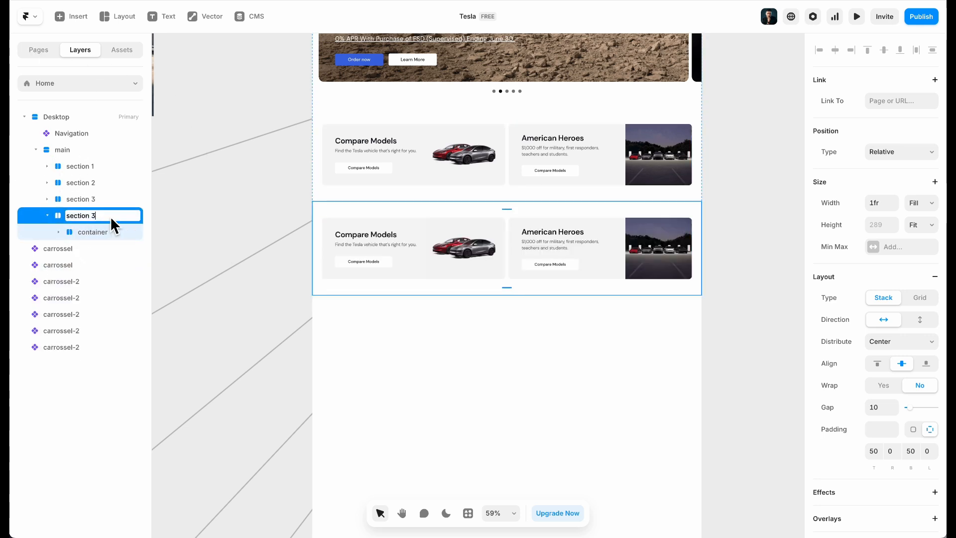
pyautogui.press('BackSpace')
pyautogui.write('4')
# Delete the two copied promo cards from section 4
pyautogui.click(259, 222)
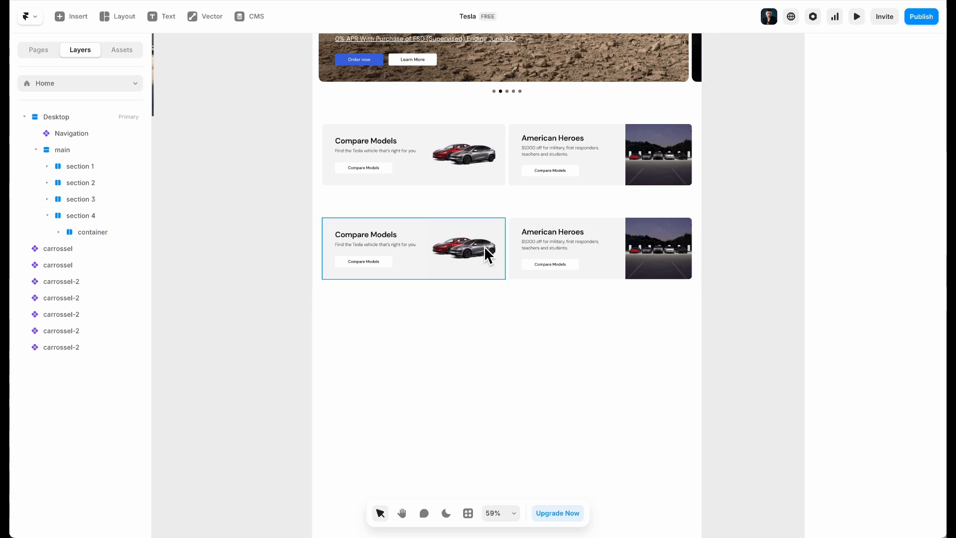
pyautogui.click(517, 237)
pyautogui.keyDown('shift'); pyautogui.click(503, 230); pyautogui.keyUp('shift')
pyautogui.press('Delete')
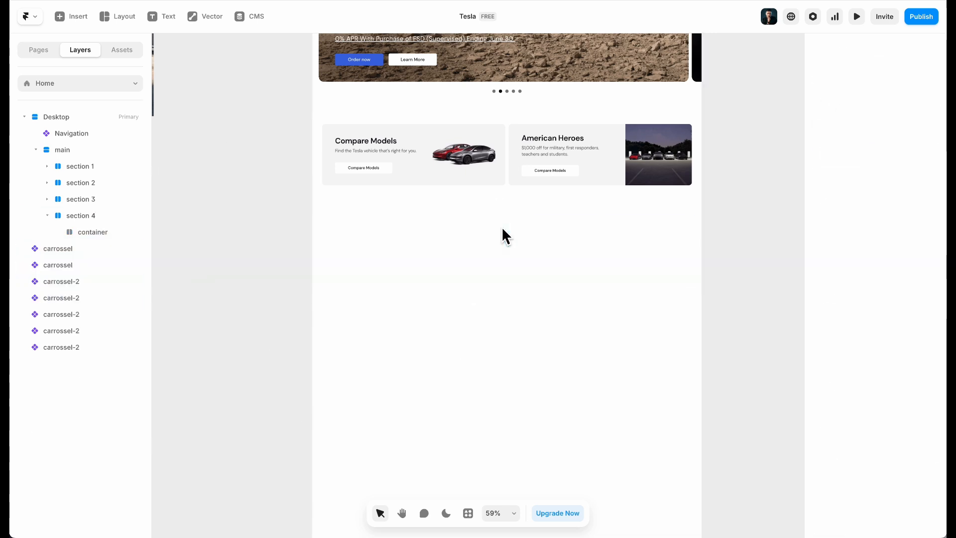
# Drop an HTML Embed into section 4's empty container and set its URL to the maps.gstatic.com link
pyautogui.click(472, 258)
pyautogui.click(88, 18)
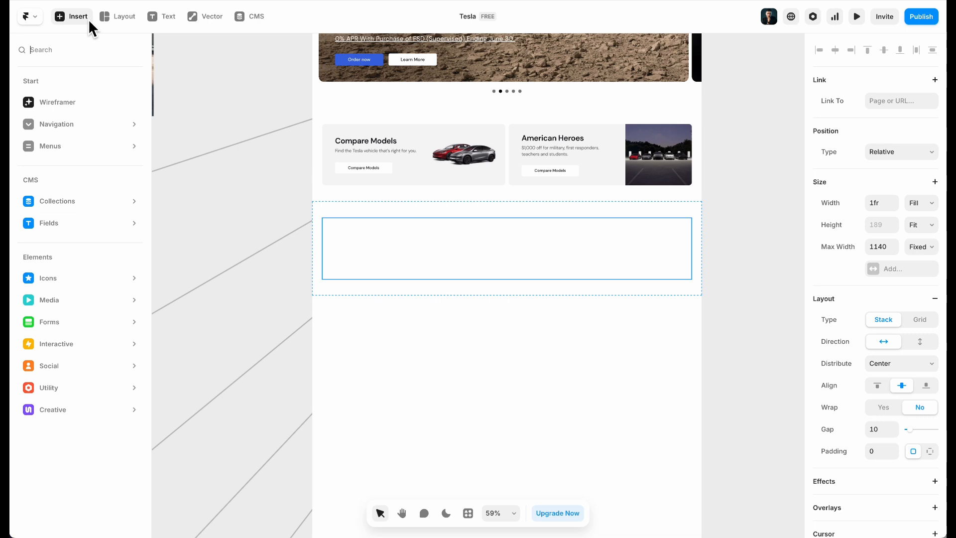
pyautogui.write('html')
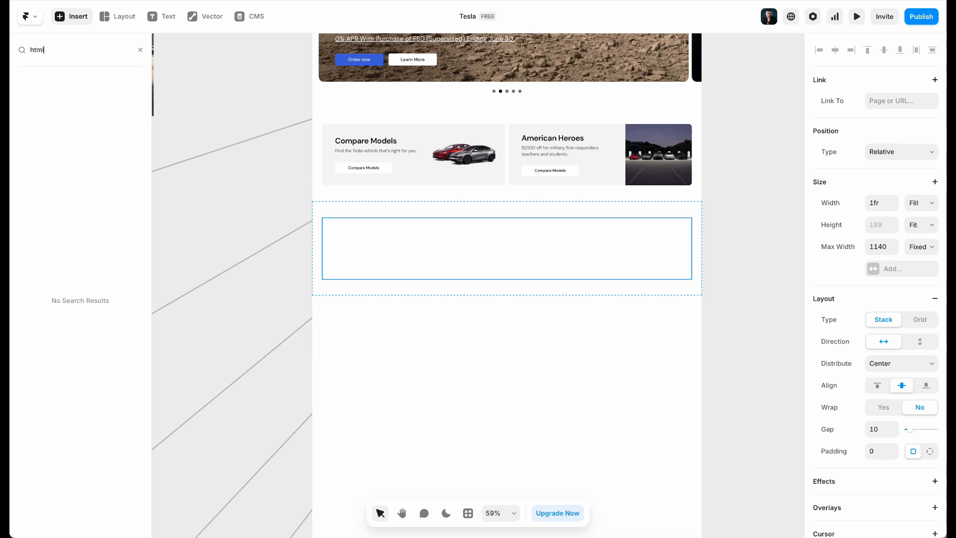
pyautogui.write('embe')
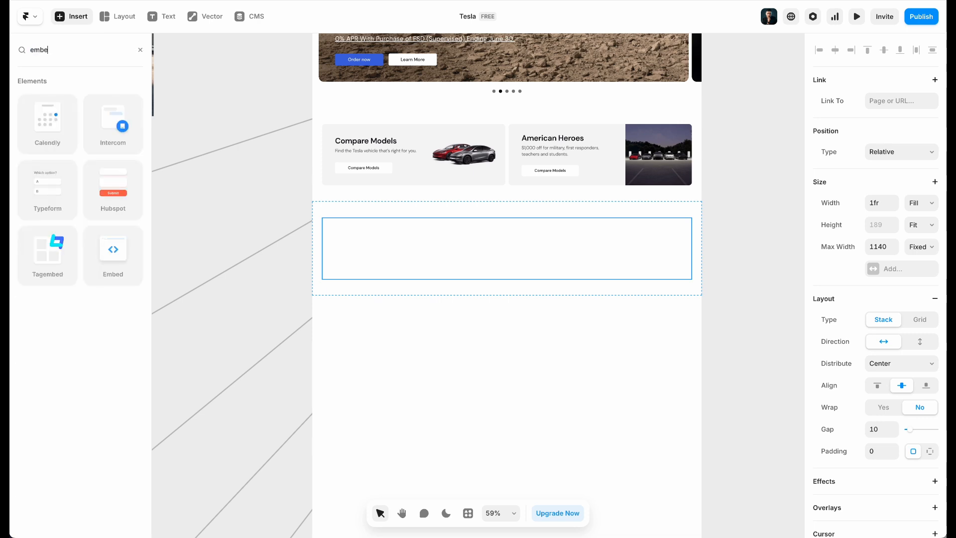
pyautogui.moveTo(112, 257); pyautogui.dragTo(452, 242)
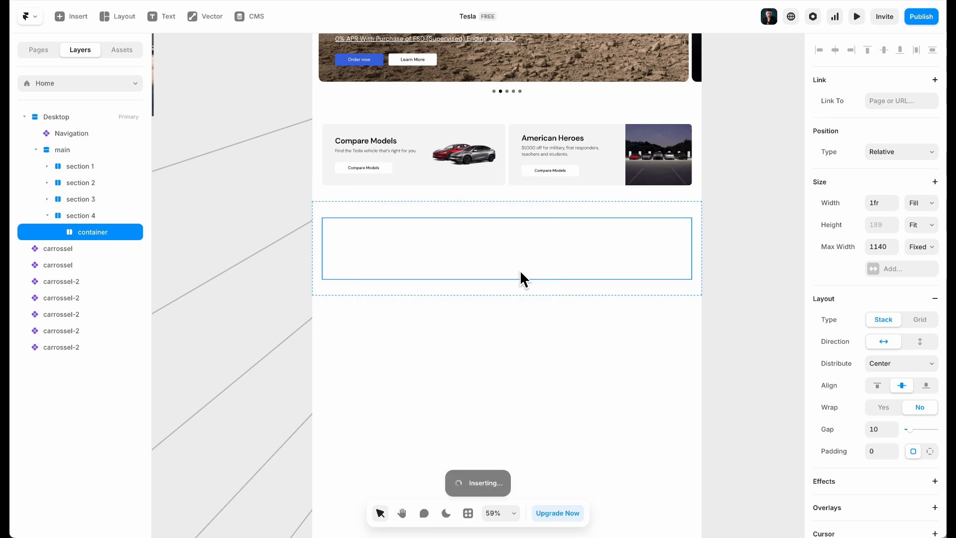
pyautogui.scroll(-2, 885, 363)
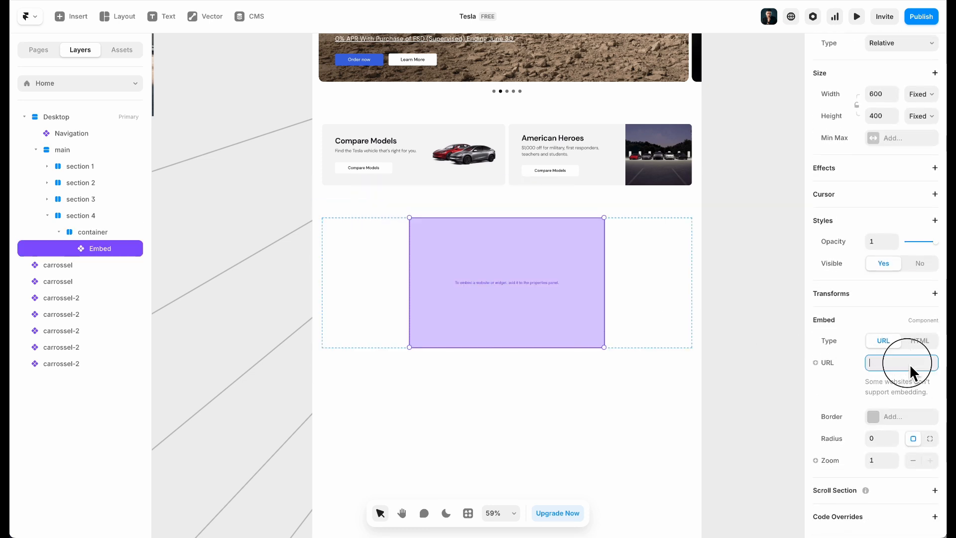
pyautogui.press('Return')
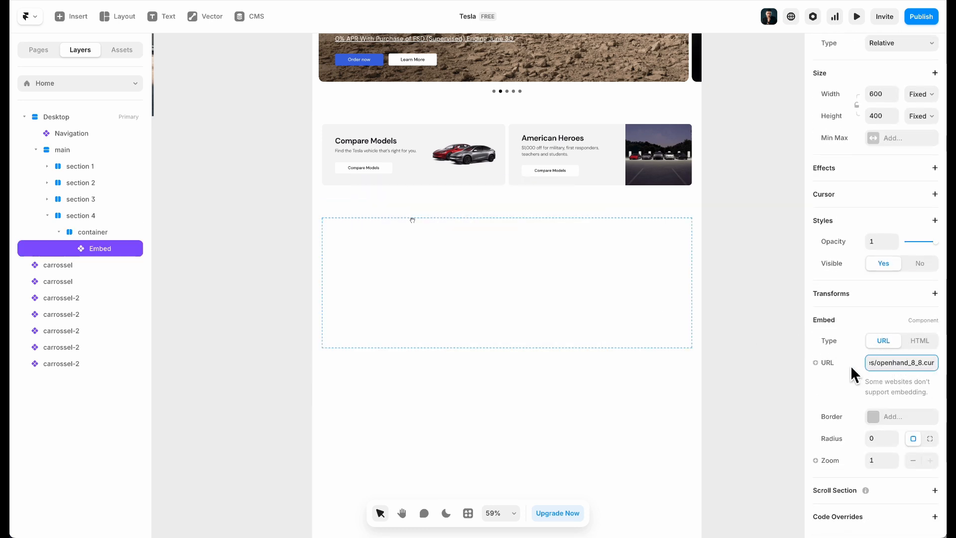
pyautogui.scroll(5, 583, 297)
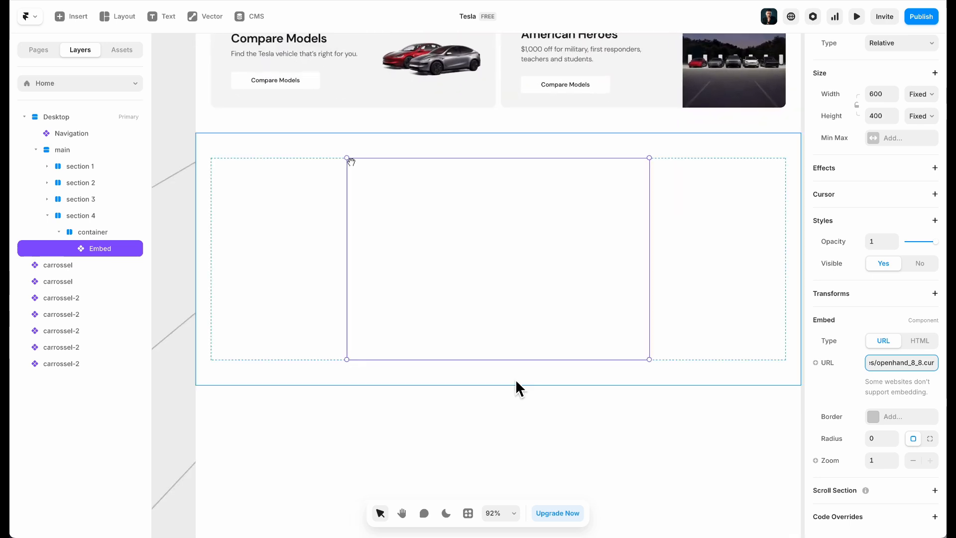
pyautogui.hscroll(3, 515, 378)
pyautogui.click(821, 377)
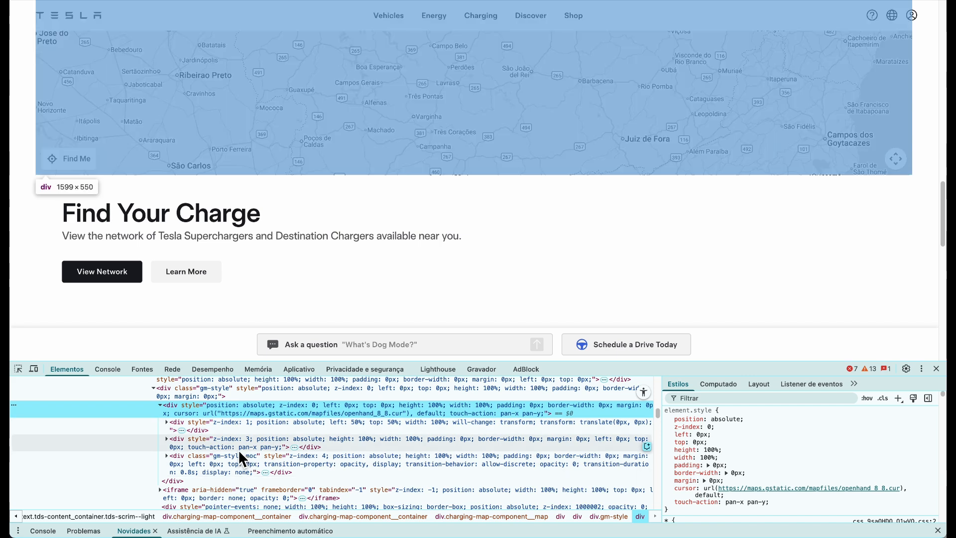
pyautogui.scroll(5, 269, 423)
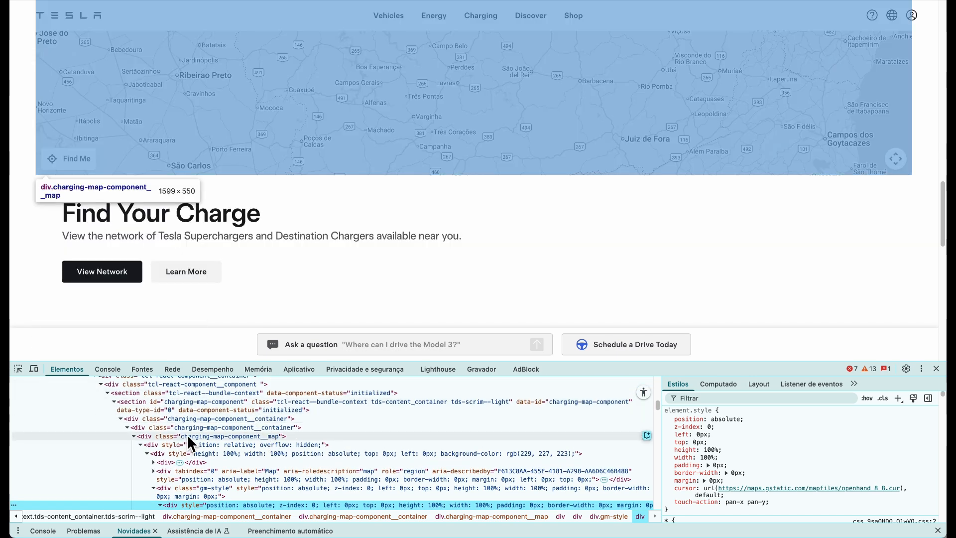
pyautogui.click(155, 461)
pyautogui.click(153, 460)
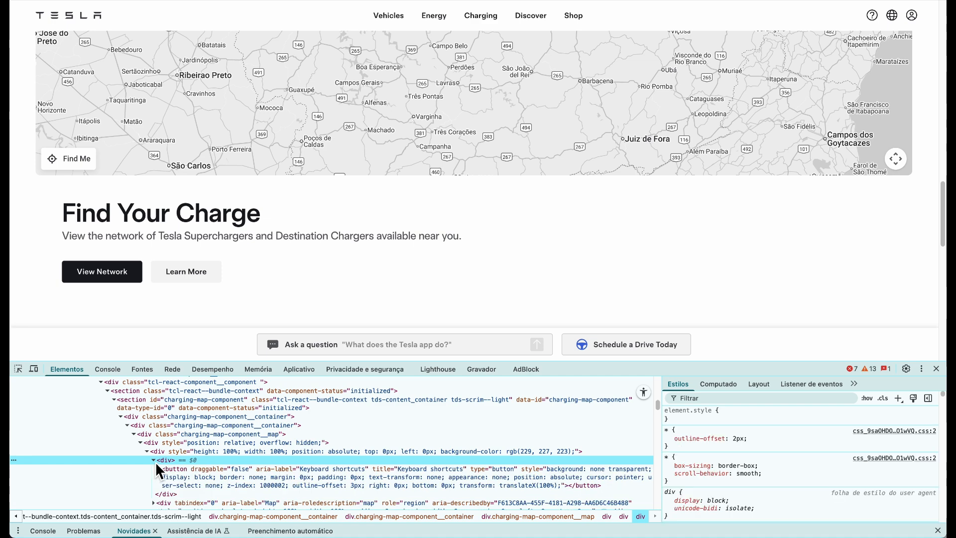
pyautogui.scroll(3, 154, 461)
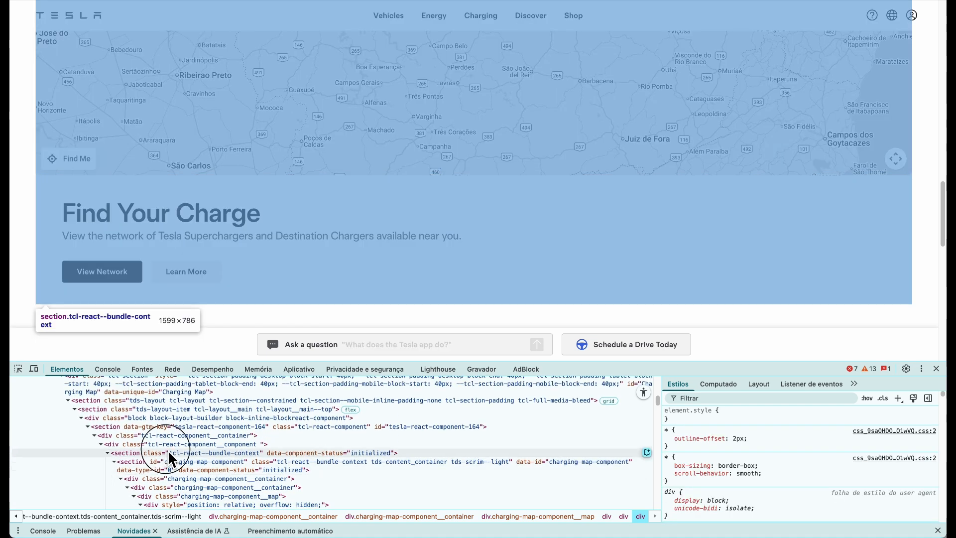
pyautogui.click(169, 452)
pyautogui.scroll(2, 159, 403)
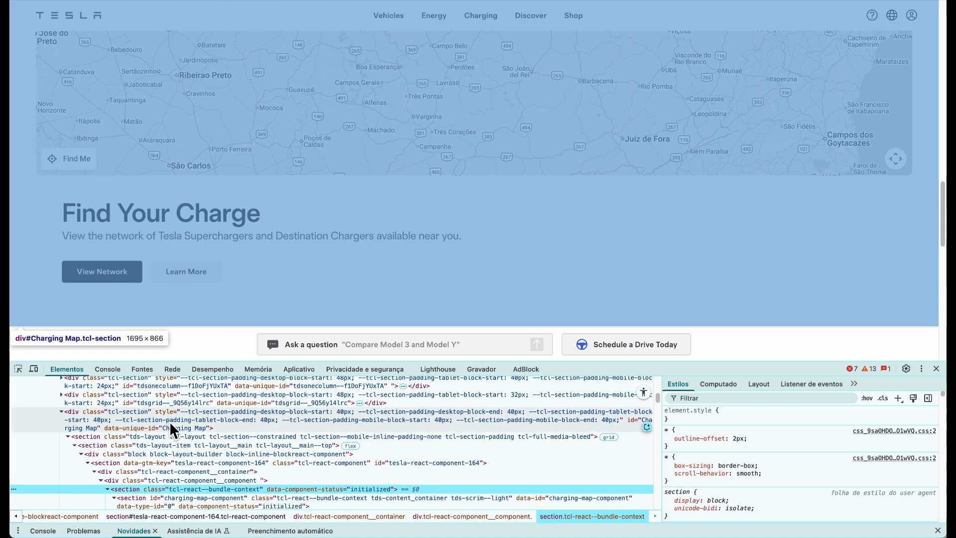
pyautogui.click(169, 421)
pyautogui.press('super+f')
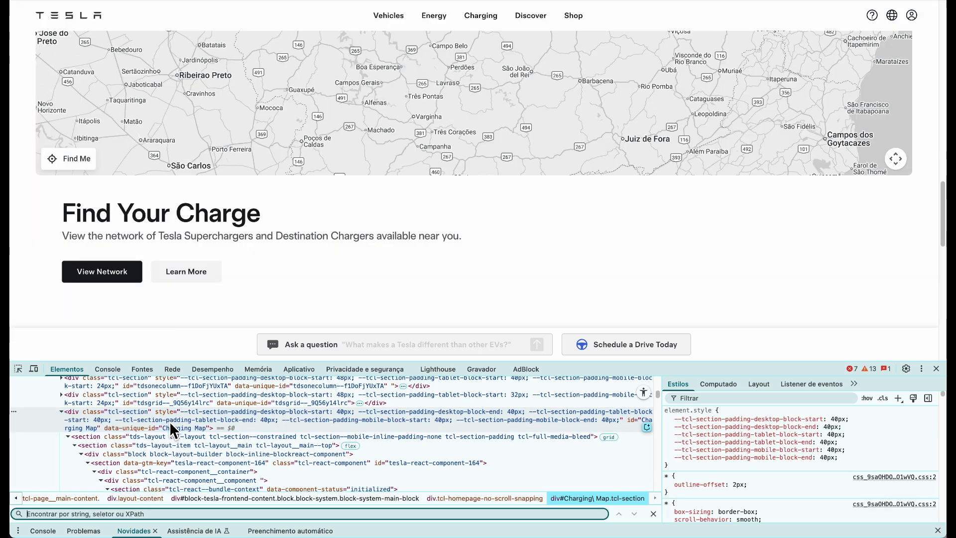
pyautogui.write('iframe')
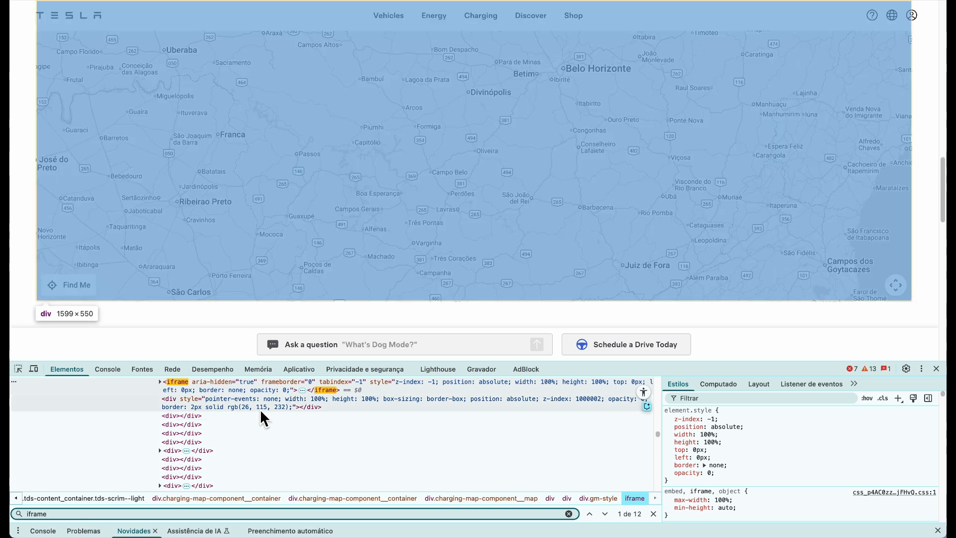
pyautogui.scroll(1, 258, 407)
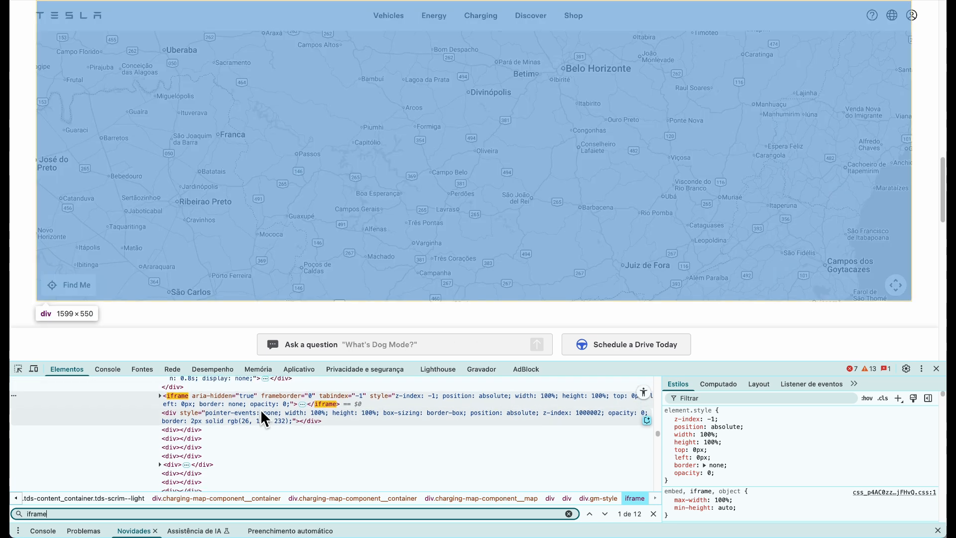
pyautogui.click(159, 395)
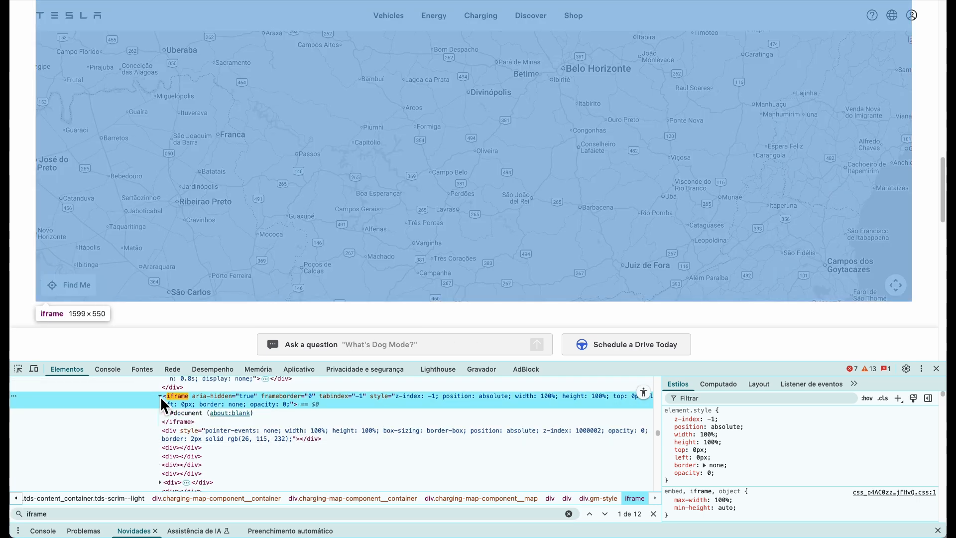
pyautogui.click(226, 414)
pyautogui.rightClick(226, 414)
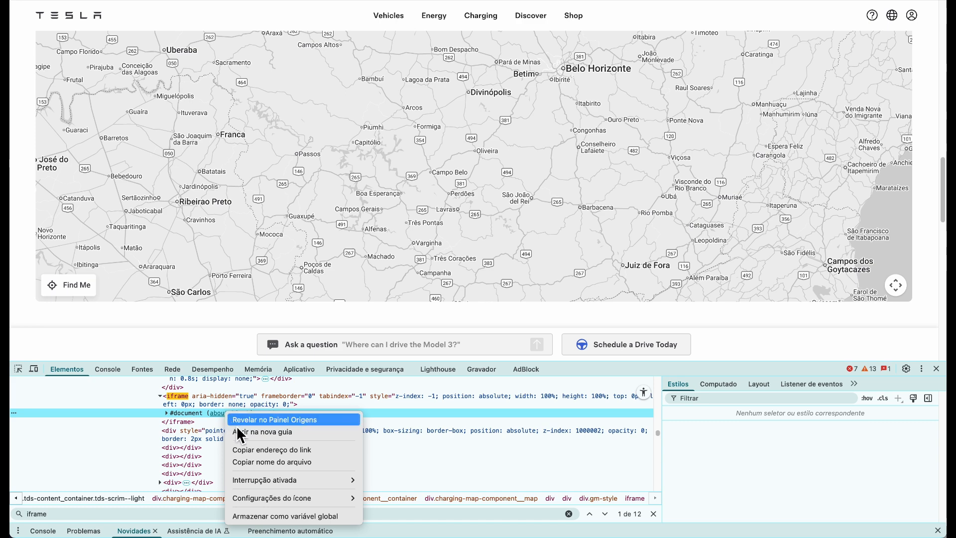
pyautogui.click(237, 431)
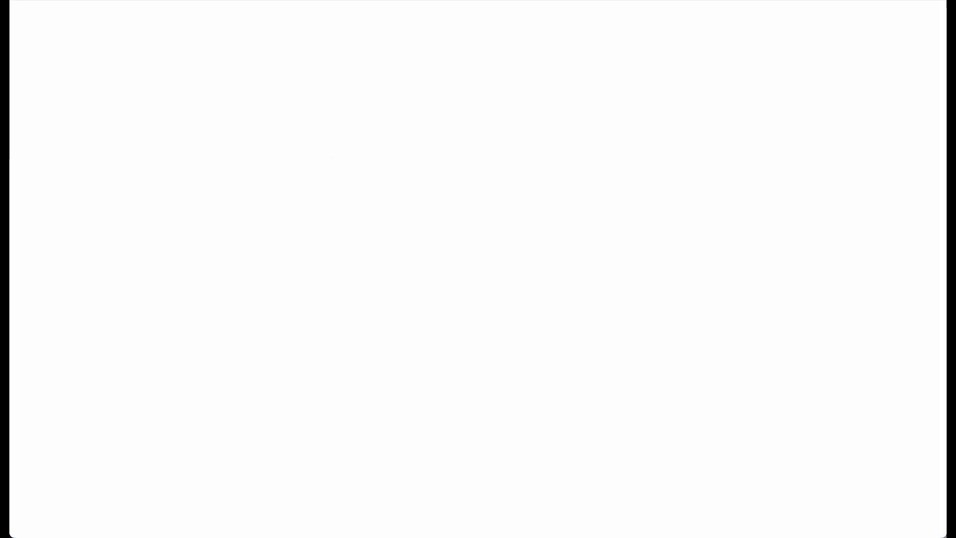
pyautogui.press('super+w')
pyautogui.click(167, 423)
pyautogui.click(166, 412)
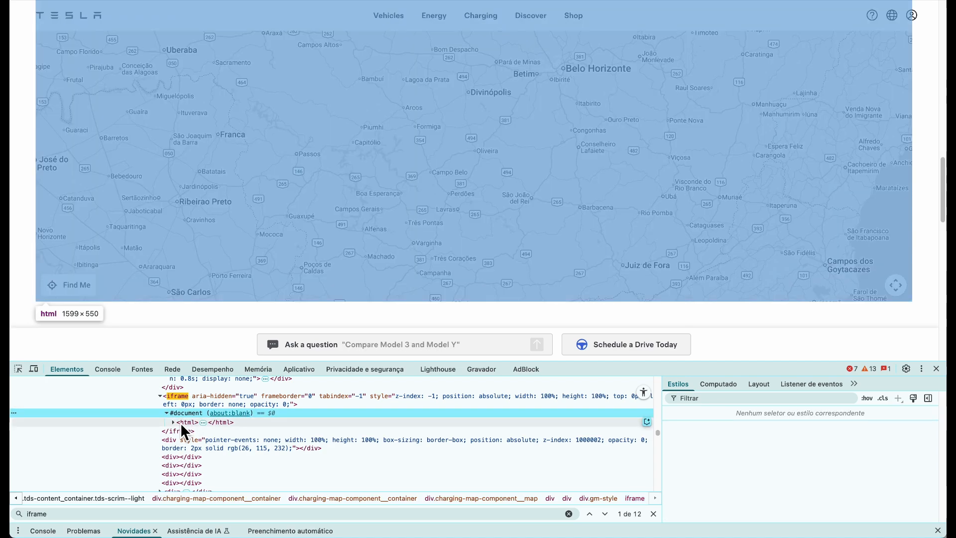
pyautogui.click(174, 421)
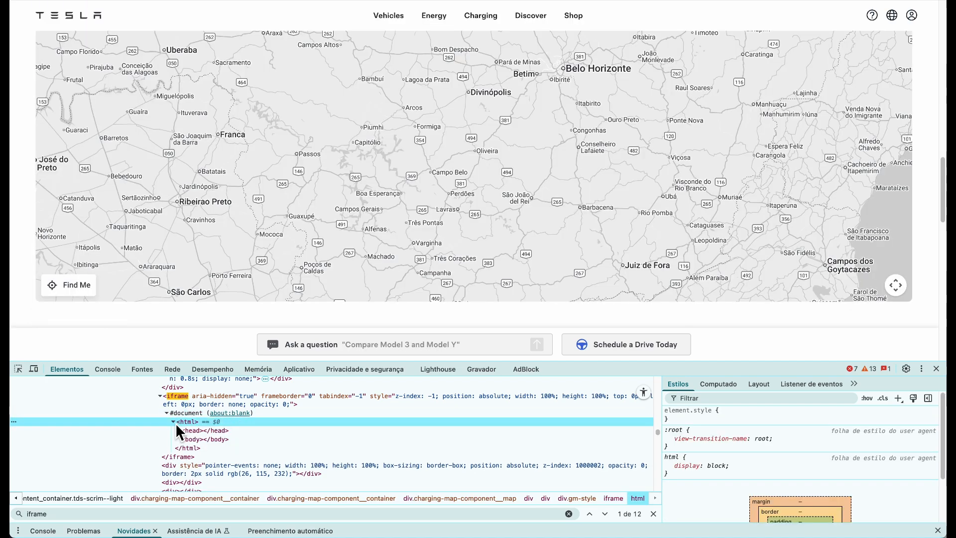
pyautogui.click(205, 437)
pyautogui.click(222, 399)
pyautogui.scroll(3, 222, 400)
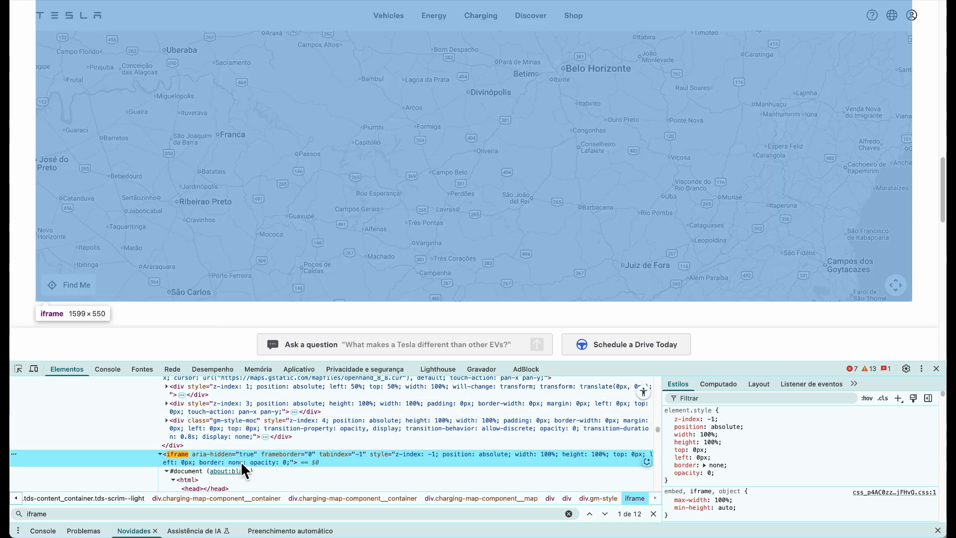
pyautogui.scroll(-3, 411, 443)
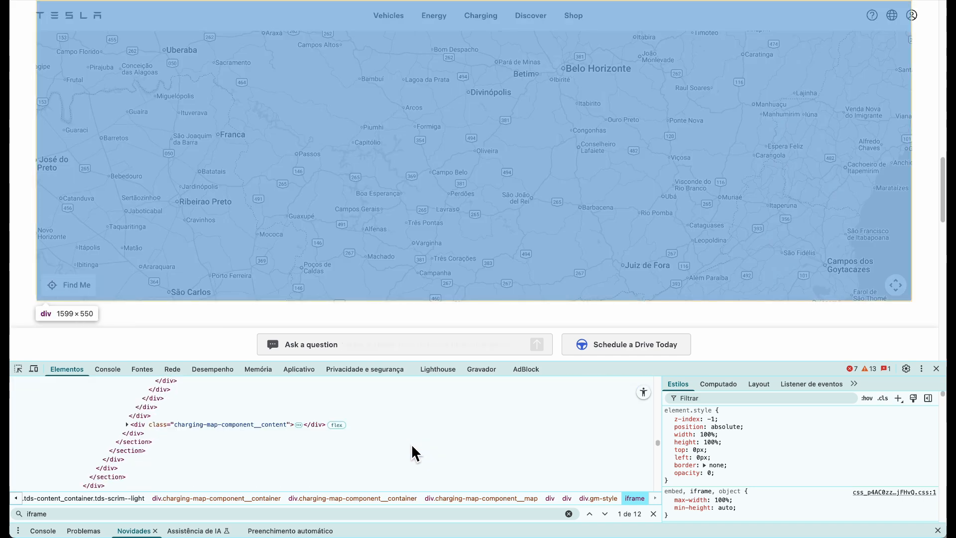
pyautogui.scroll(2, 411, 444)
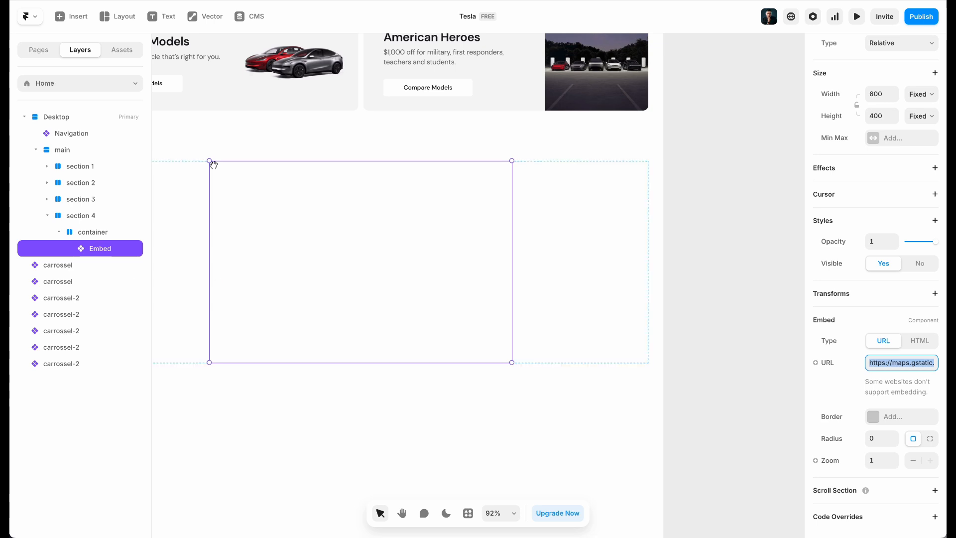
# Replace the embed with a Google Maps element in section 4's container
pyautogui.press('BackSpace')
pyautogui.press('Delete')
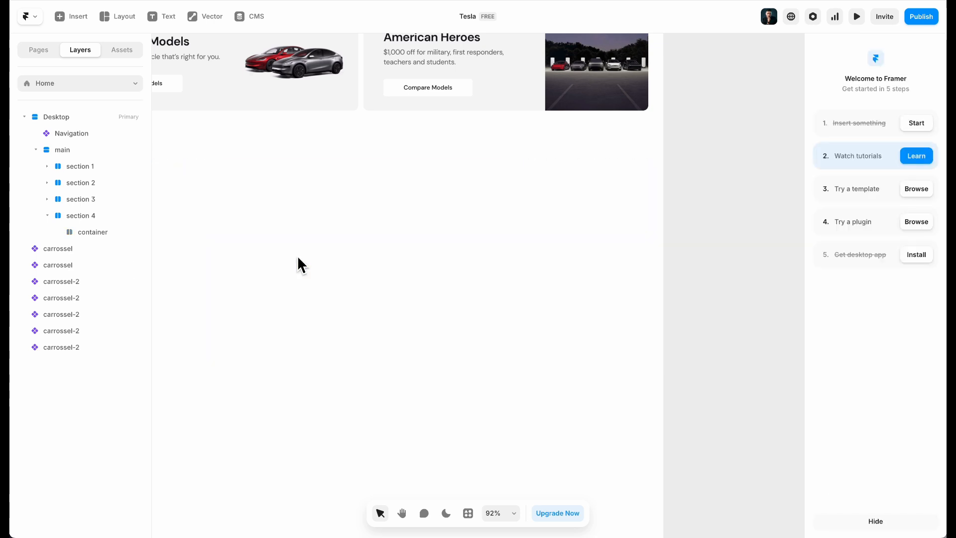
pyautogui.click(297, 255)
pyautogui.click(90, 21)
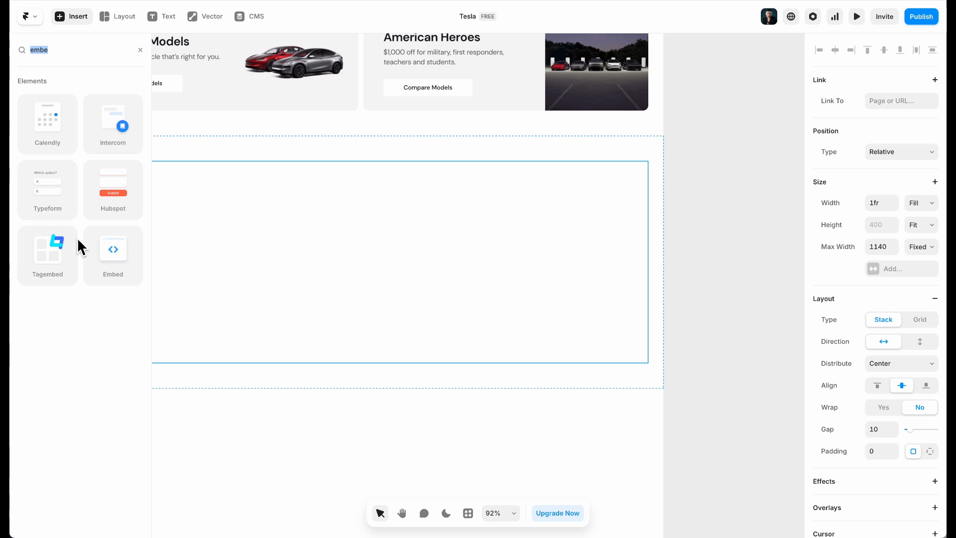
pyautogui.press('BackSpace')
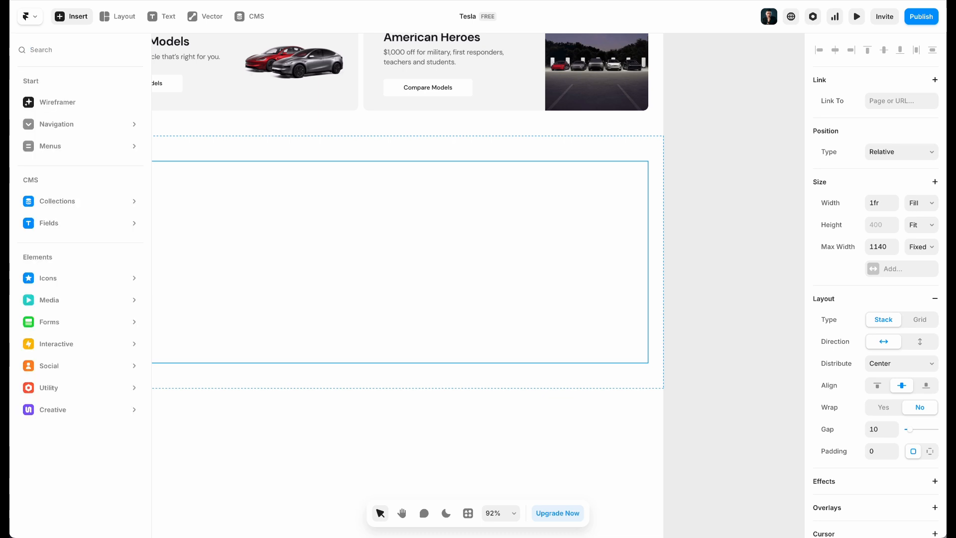
pyautogui.write('maps')
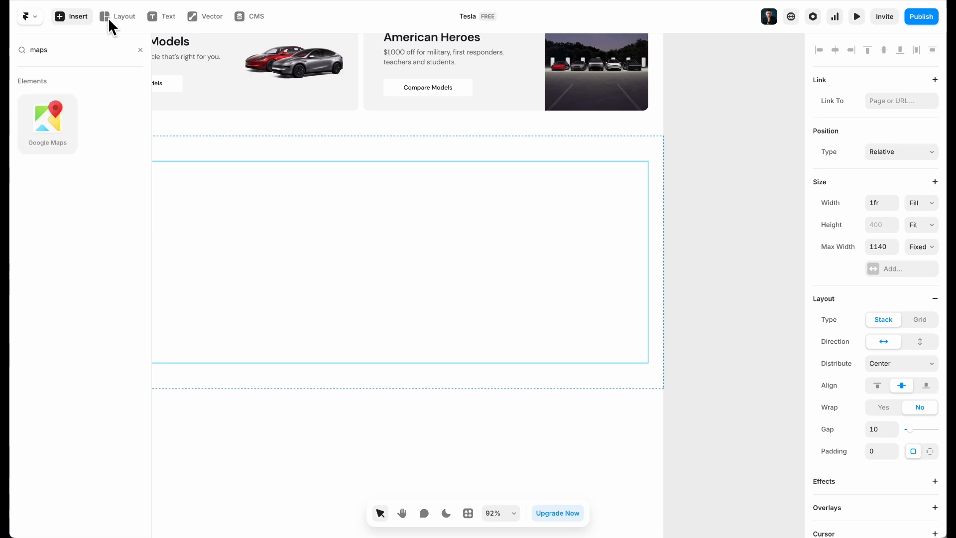
pyautogui.moveTo(50, 125); pyautogui.dragTo(367, 259)
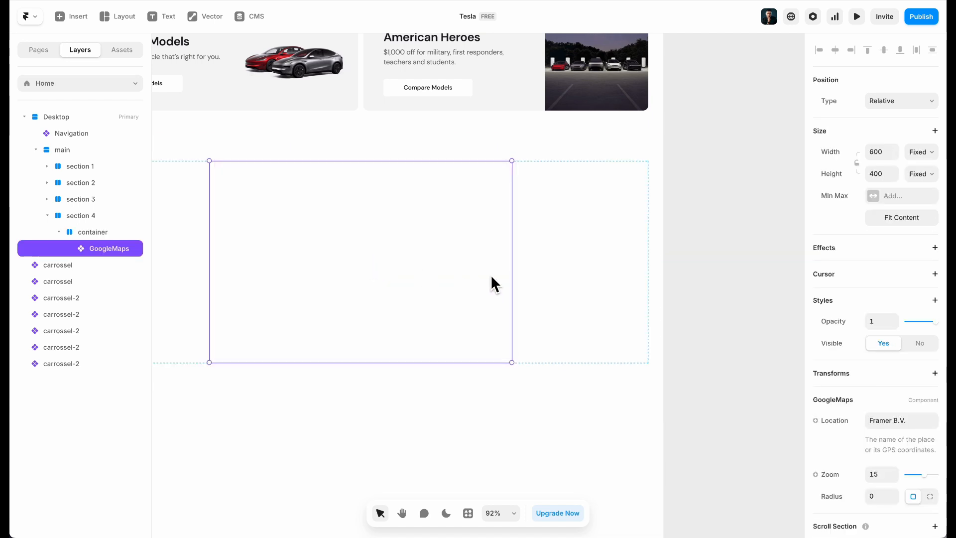
# Make the map fill the container width, 470 tall, with corner radius 20
pyautogui.click(925, 153)
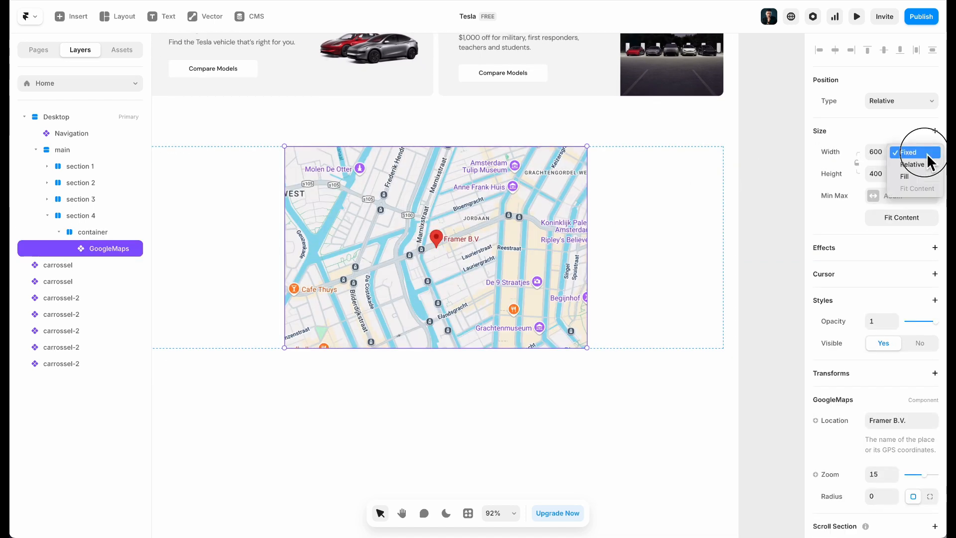
pyautogui.click(914, 177)
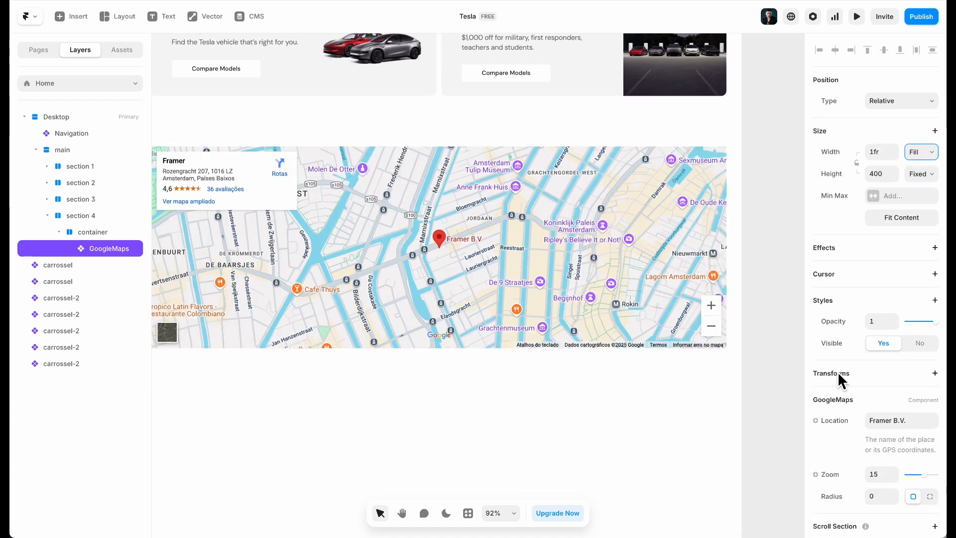
pyautogui.scroll(-1, 908, 432)
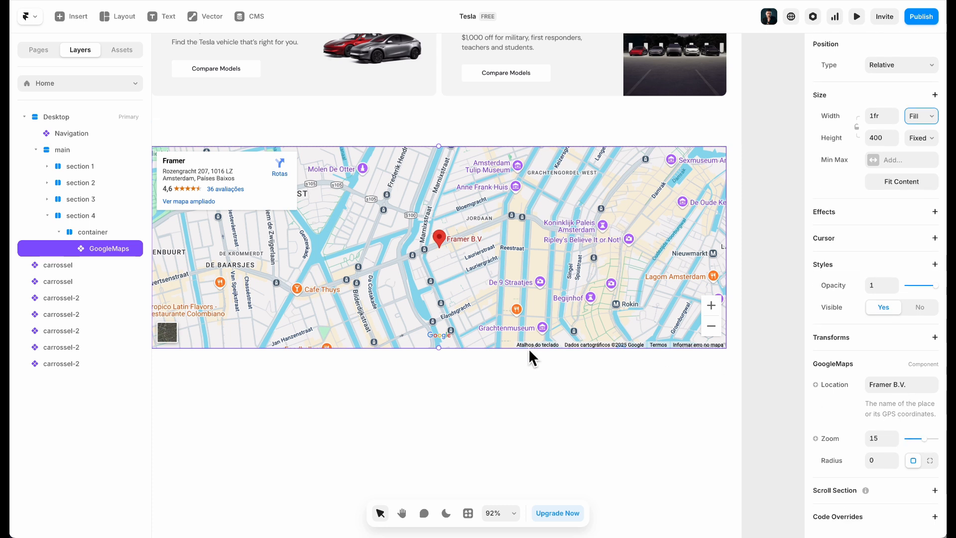
pyautogui.moveTo(438, 366); pyautogui.dragTo(438, 402)
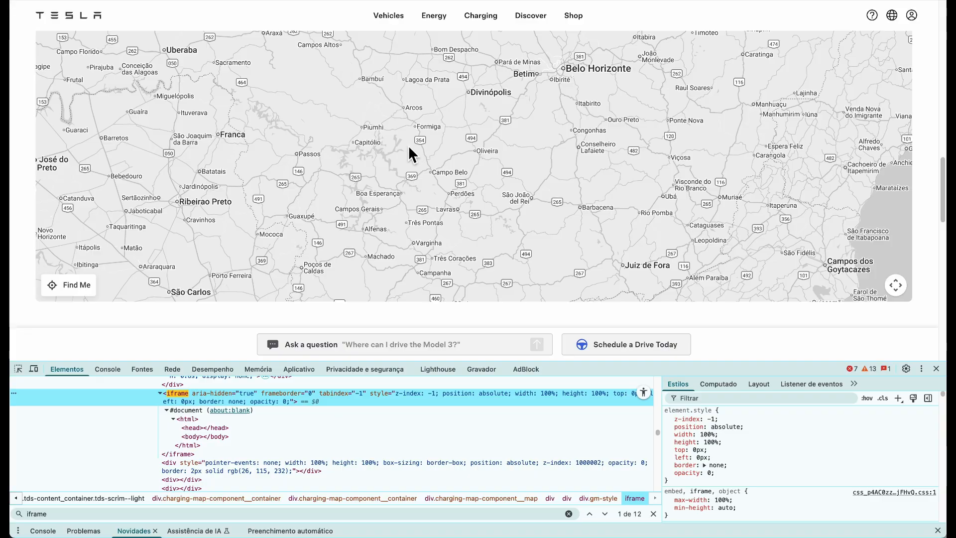
pyautogui.scroll(-2, 413, 145)
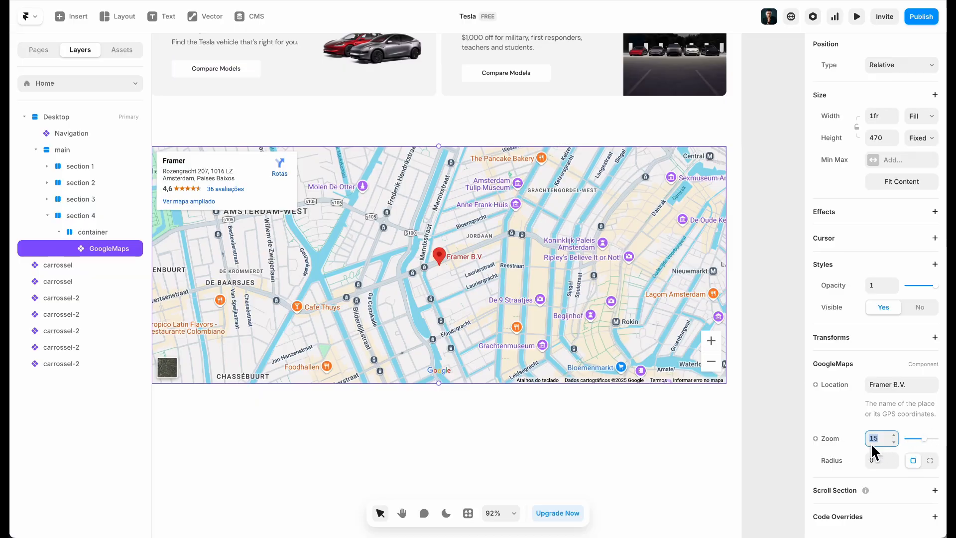
pyautogui.click(874, 461)
pyautogui.write('20')
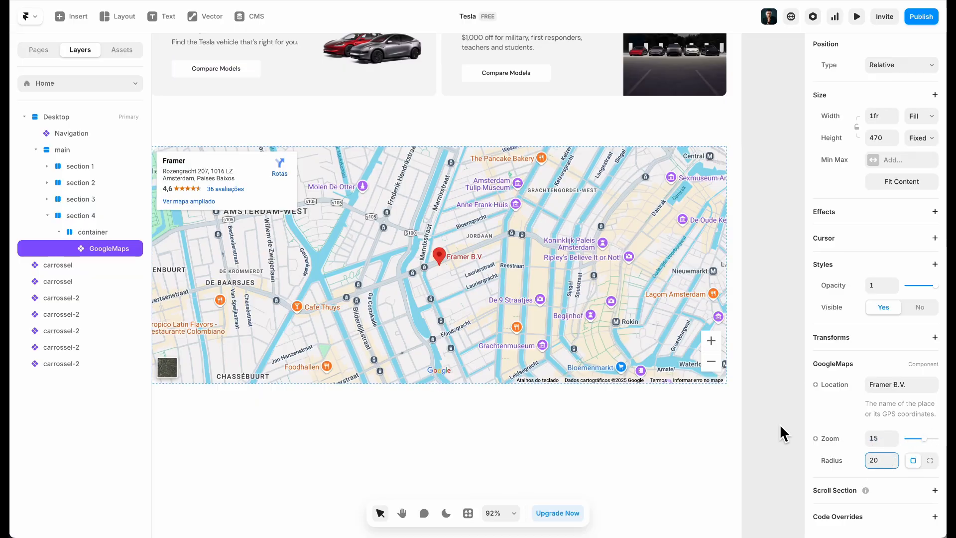
pyautogui.click(676, 443)
pyautogui.moveTo(676, 444); pyautogui.dragTo(757, 448)
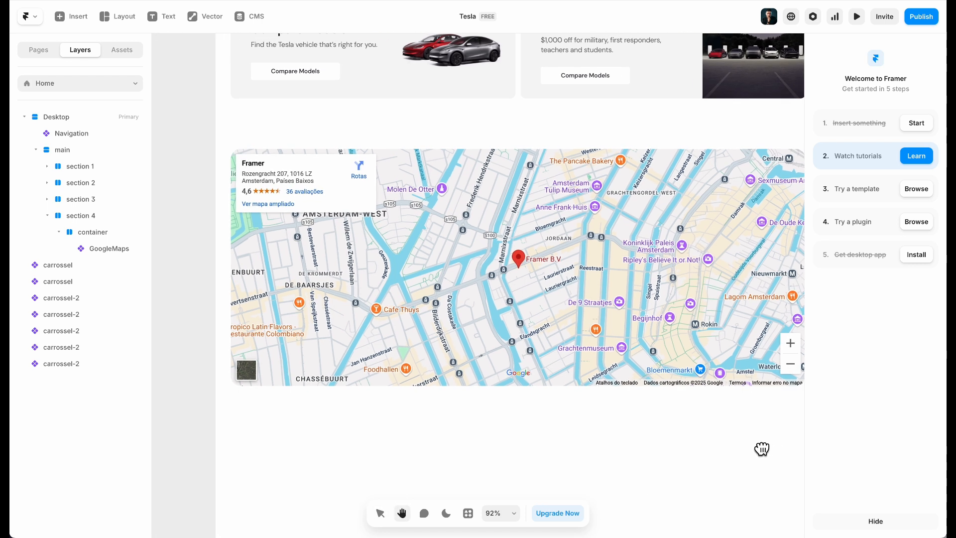
pyautogui.click(463, 145)
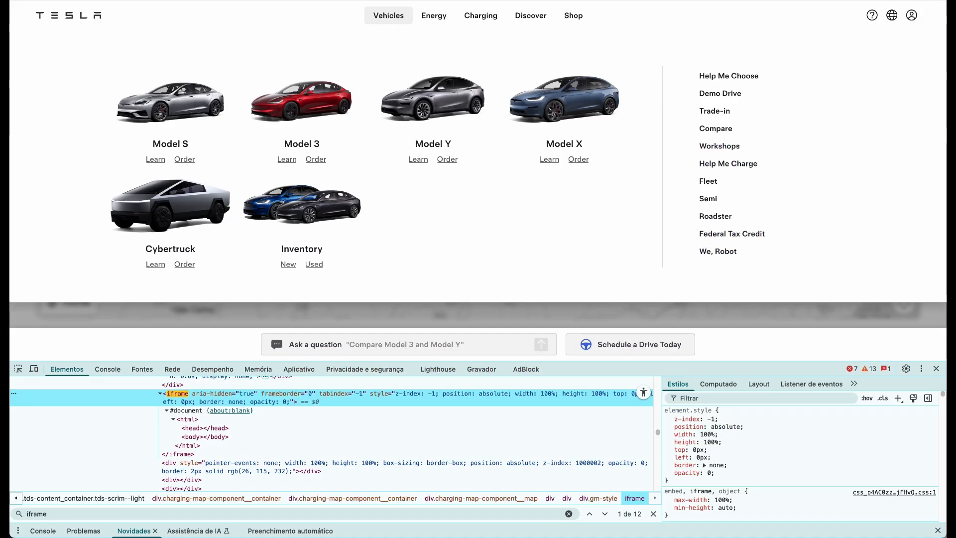
# Close DevTools, scroll Tesla's page to Find Your Charge, and select its subtitle text
pyautogui.scroll(-10, 933, 359)
pyautogui.click(932, 364)
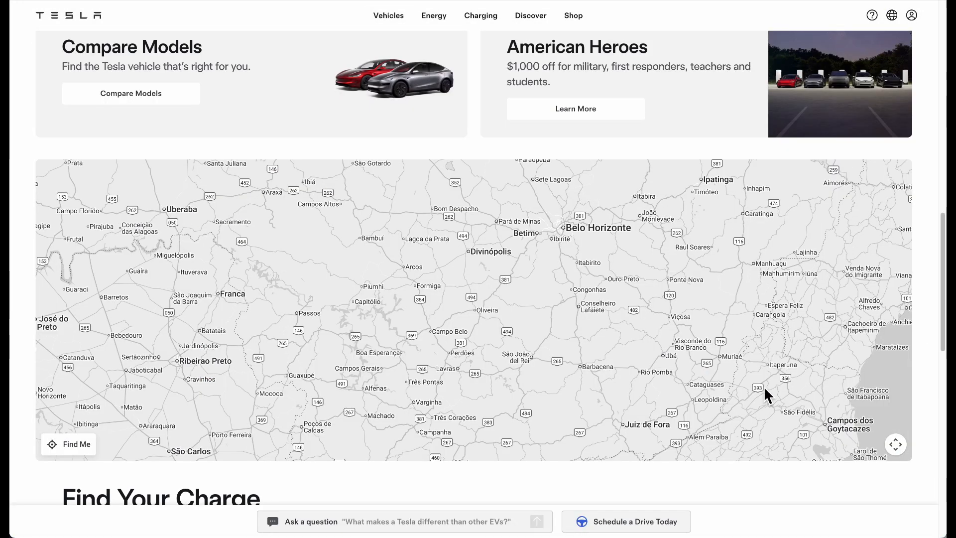
pyautogui.scroll(-6, 820, 397)
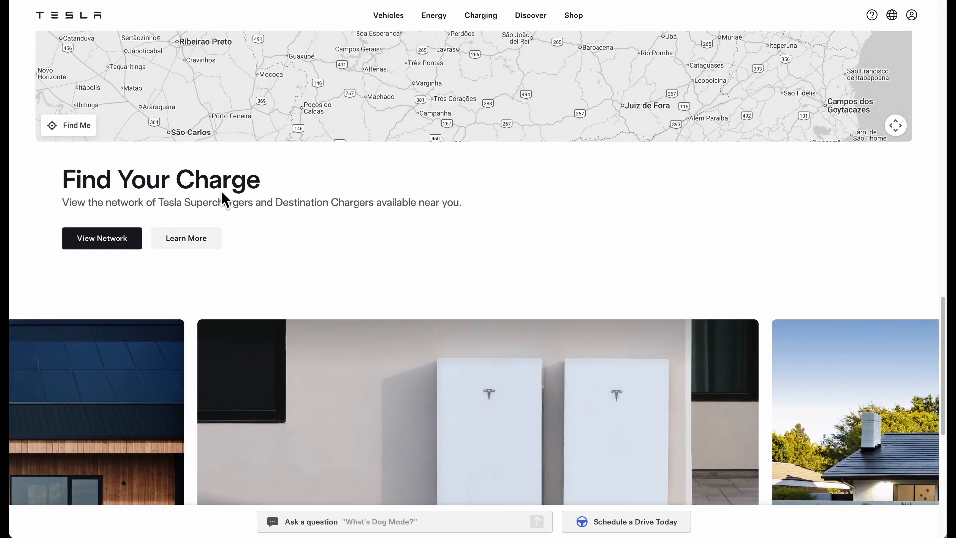
pyautogui.moveTo(222, 194); pyautogui.dragTo(366, 245)
pyautogui.click(367, 245)
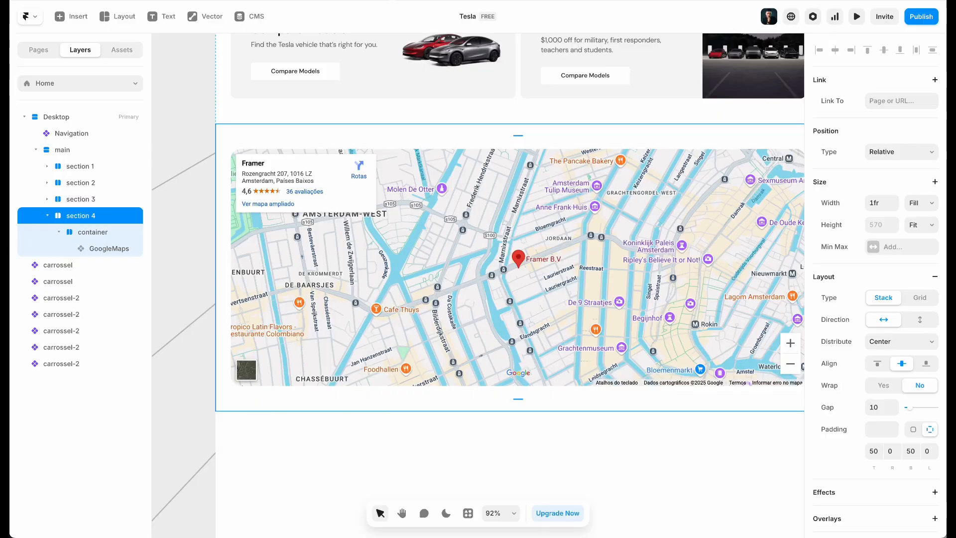
# Make section 4's container vertical and left-aligned, and move the Compare Models text stack below the map
pyautogui.click(119, 232)
pyautogui.click(920, 341)
pyautogui.click(877, 388)
pyautogui.scroll(2, 315, 216)
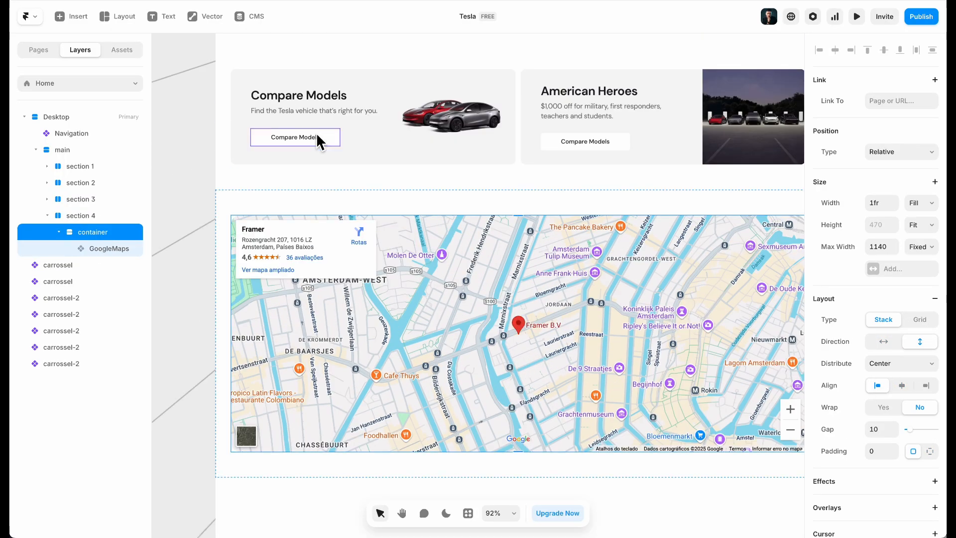
pyautogui.click(335, 105)
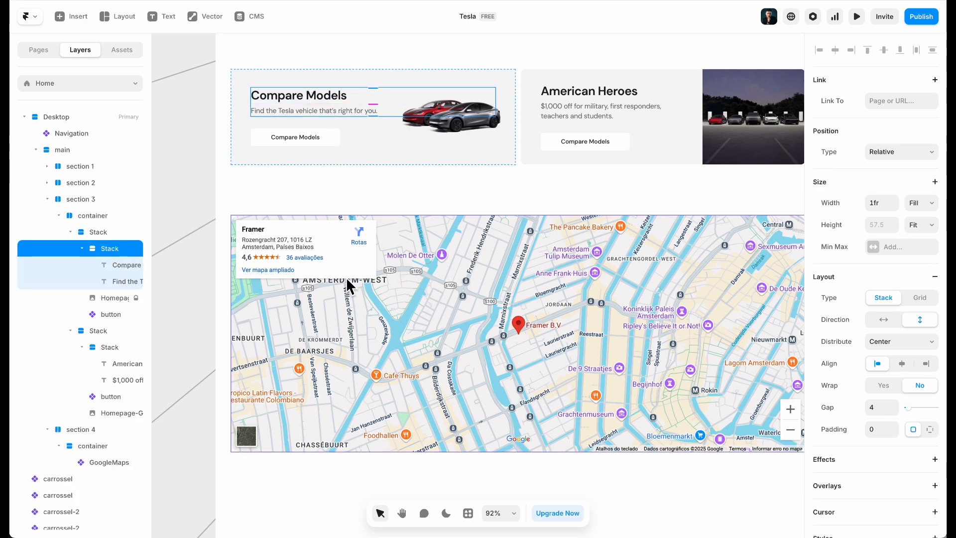
pyautogui.moveTo(109, 248); pyautogui.dragTo(100, 464)
pyautogui.scroll(-3, 465, 352)
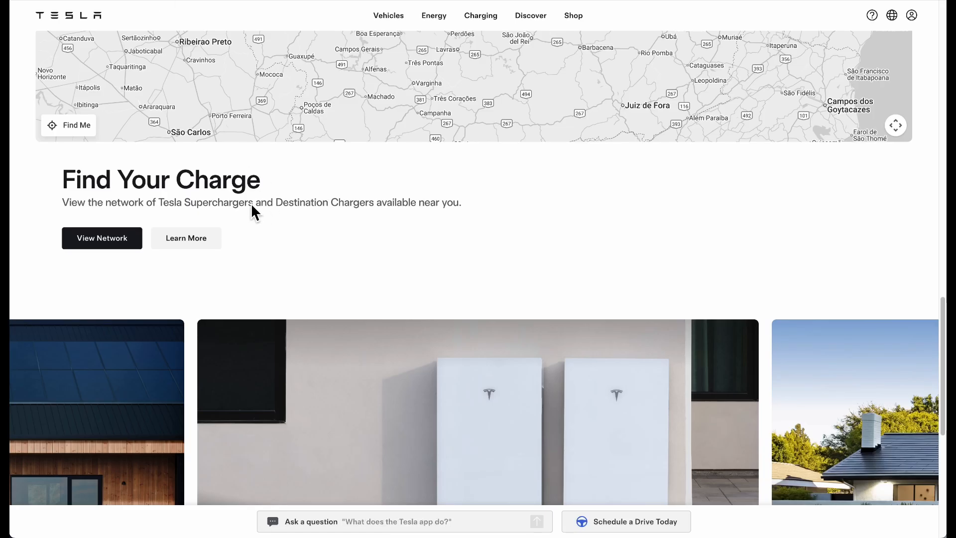
# Replace the heading and subtitle with Tesla's Find Your Charge title and charging-network text
pyautogui.click(172, 181)
pyautogui.tripleClick(172, 181)
pyautogui.hotkey('ctrl', 'c')
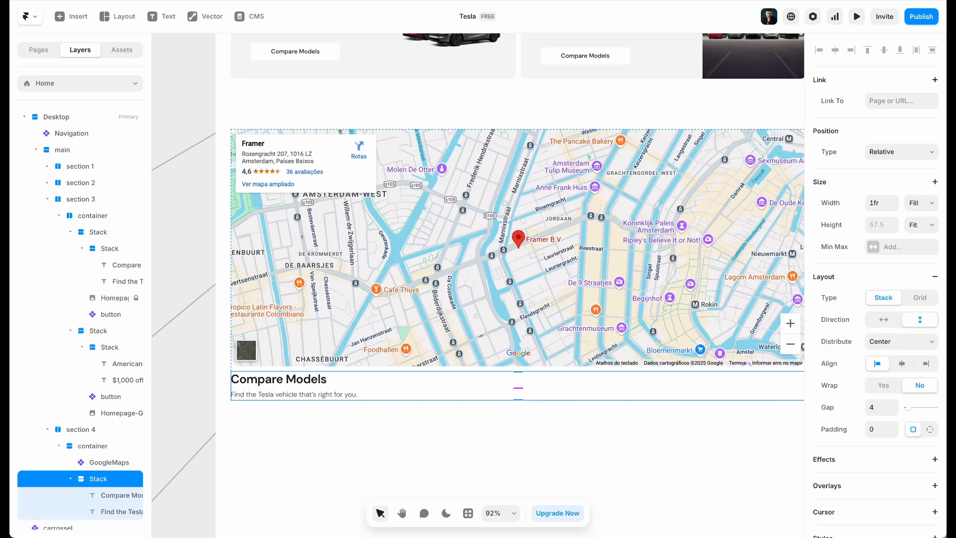
pyautogui.click(303, 391)
pyautogui.click(301, 384)
pyautogui.doubleClick(301, 383)
pyautogui.hotkey('ctrl', 'v')
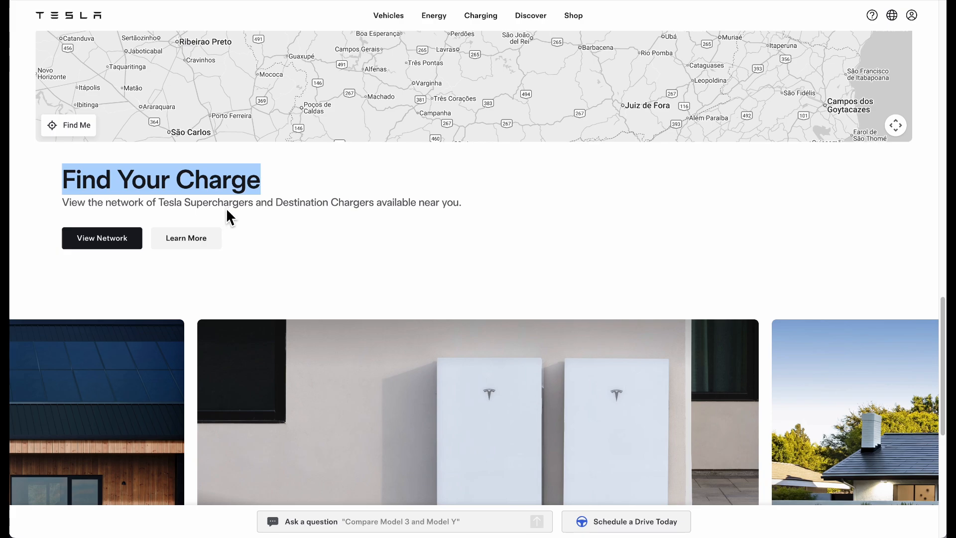
pyautogui.tripleClick(226, 204)
pyautogui.hotkey('ctrl', 'c')
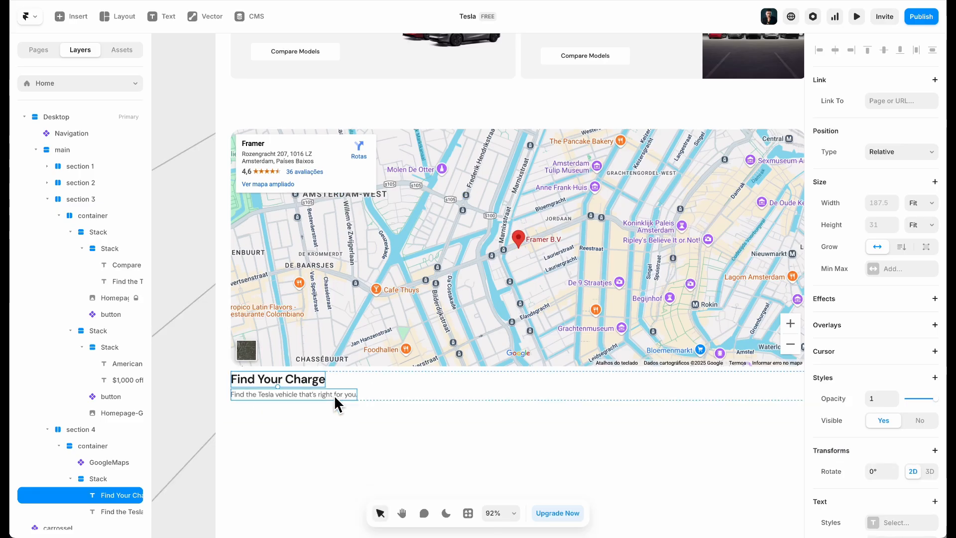
pyautogui.click(343, 398)
pyautogui.doubleClick(342, 398)
pyautogui.hotkey('ctrl', 'a')
pyautogui.hotkey('ctrl', 'v')
# Set the text group width to Fit and make the heading 48px as an h2
pyautogui.click(452, 378)
pyautogui.click(921, 203)
pyautogui.click(915, 213)
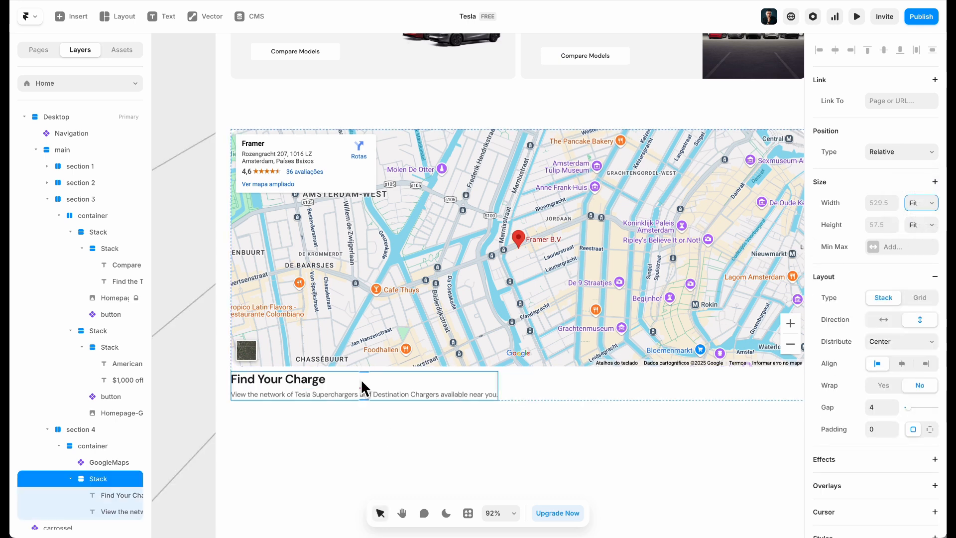
pyautogui.click(286, 383)
pyautogui.scroll(-5, 885, 388)
pyautogui.click(881, 301)
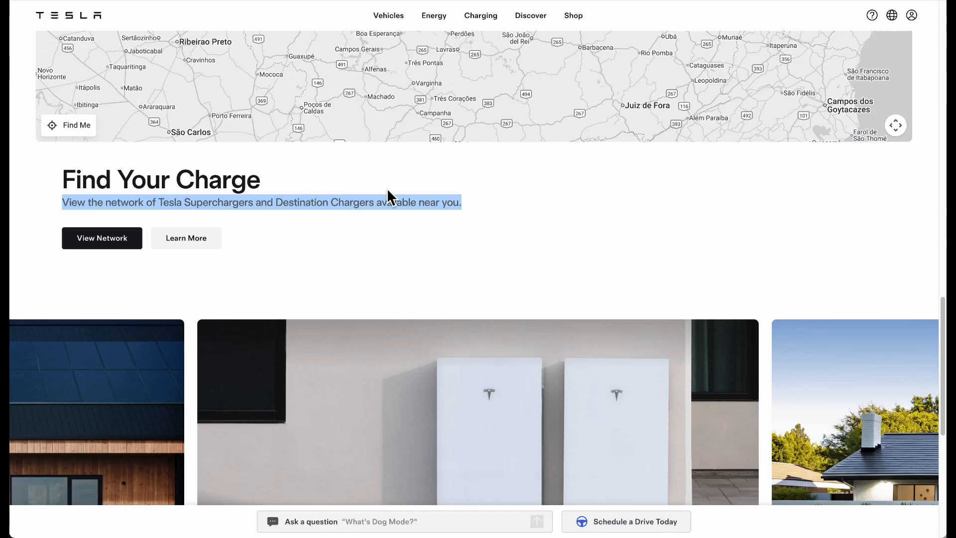
pyautogui.rightClick(434, 173)
pyautogui.click(489, 377)
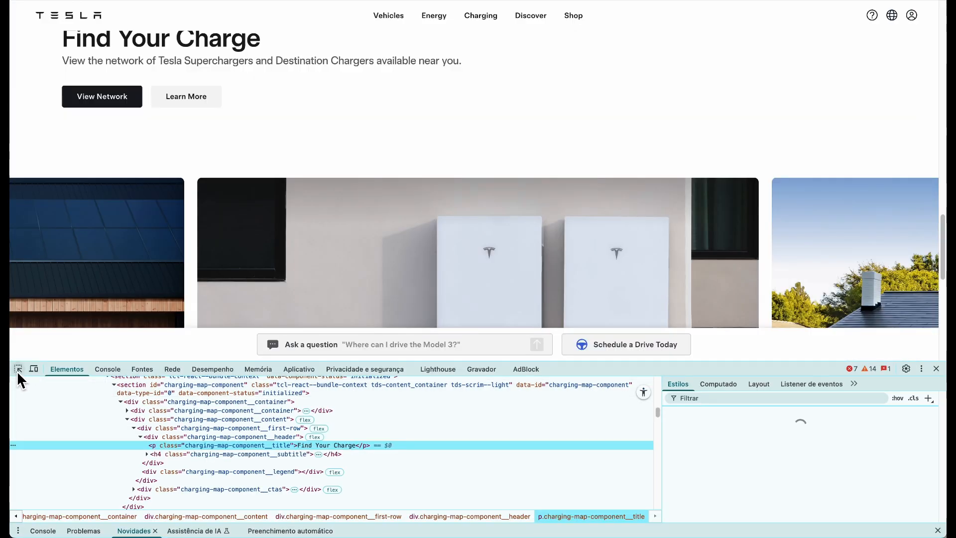
pyautogui.click(18, 369)
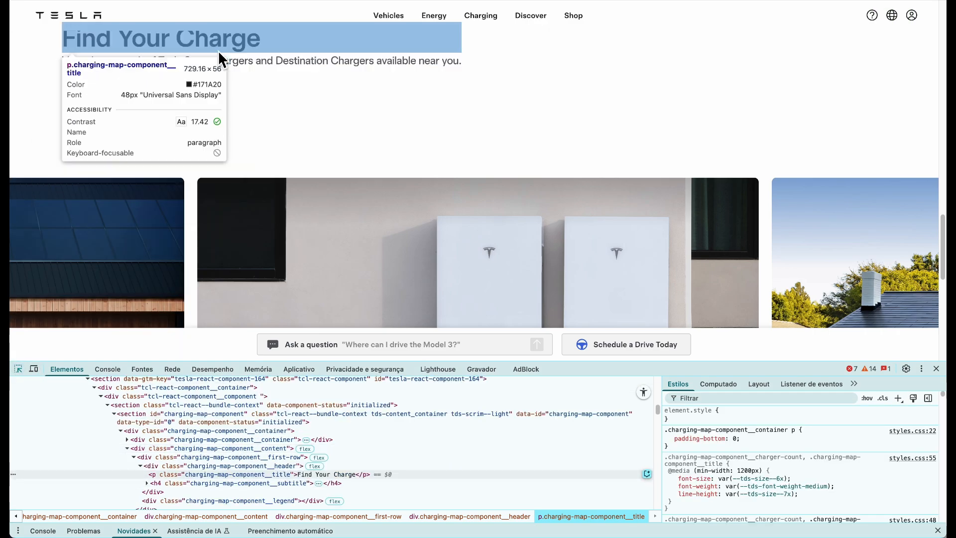
pyautogui.click(212, 47)
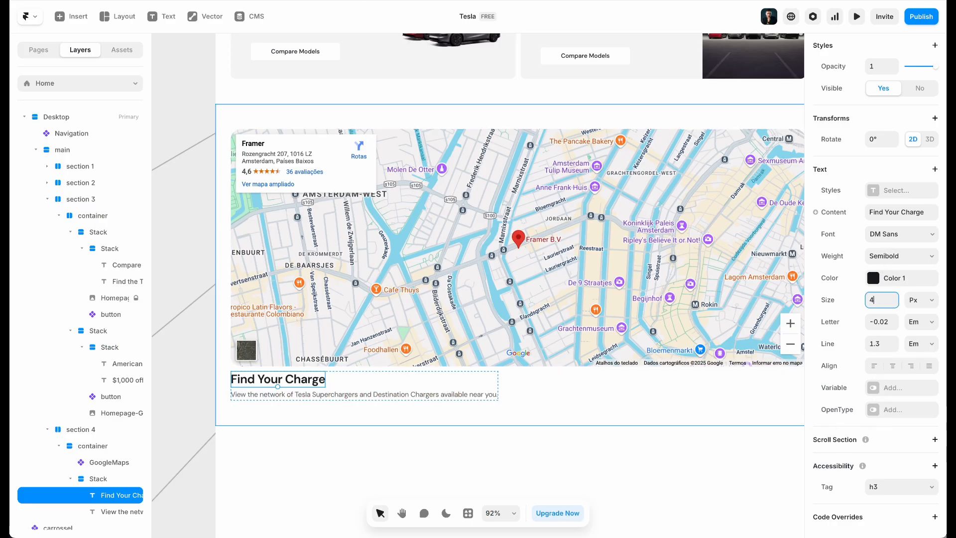
pyautogui.write('48')
pyautogui.click(893, 494)
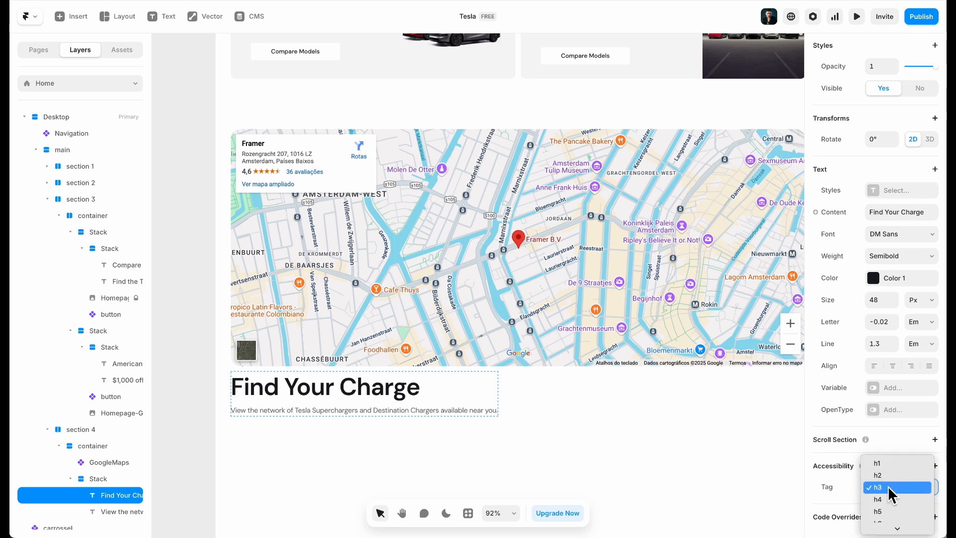
pyautogui.click(891, 474)
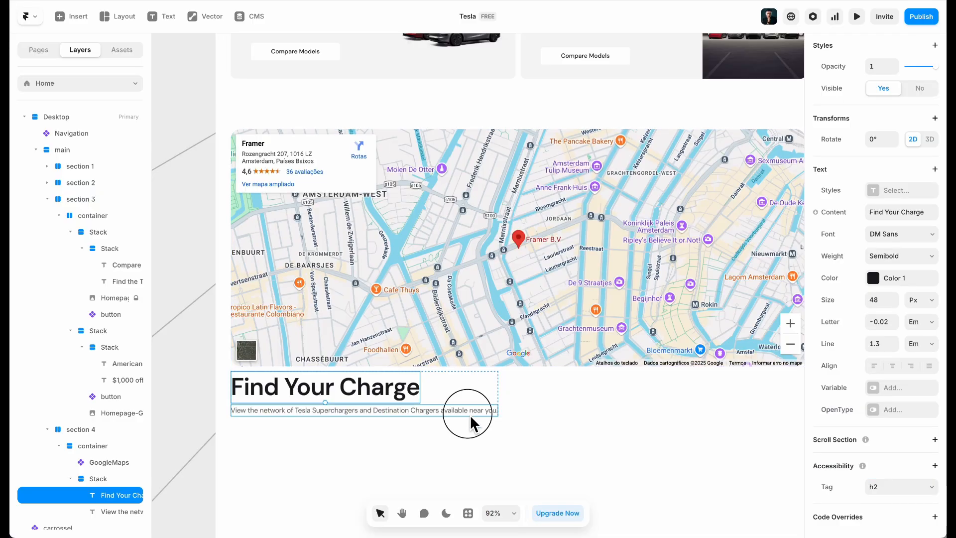
# Set the subtitle font size to 20px, checking Tesla's subtitle styles
pyautogui.click(470, 413)
pyautogui.scroll(-5, 870, 351)
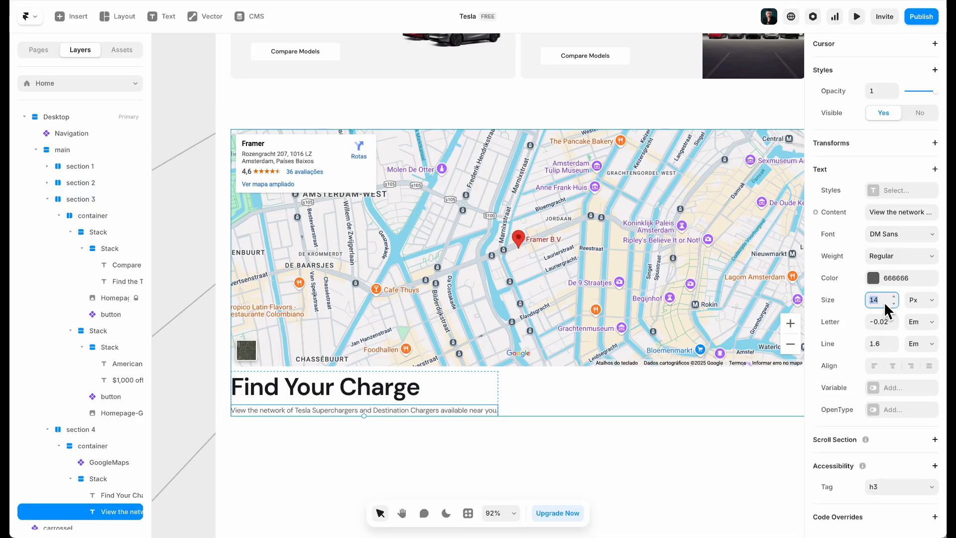
pyautogui.press('Return')
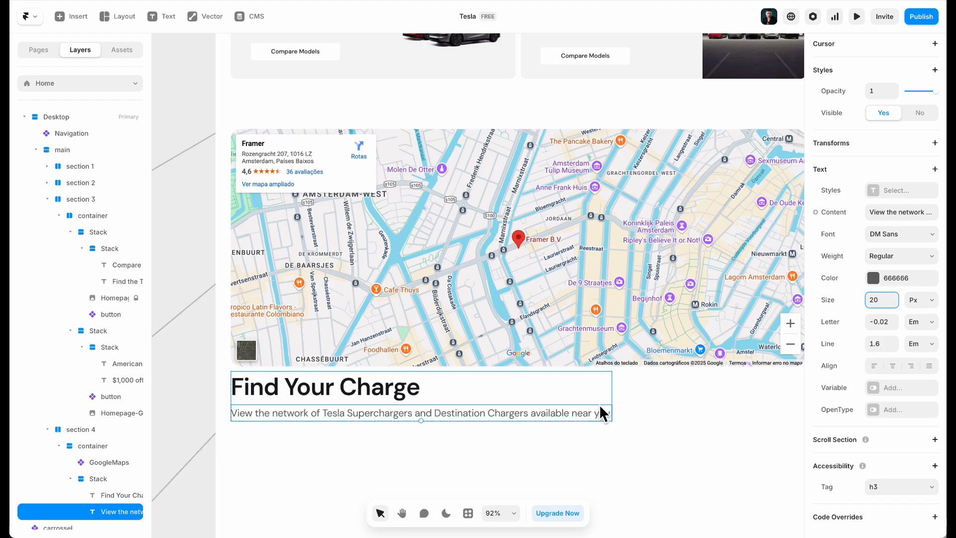
pyautogui.scroll(-5, 597, 418)
pyautogui.scroll(3, 361, 279)
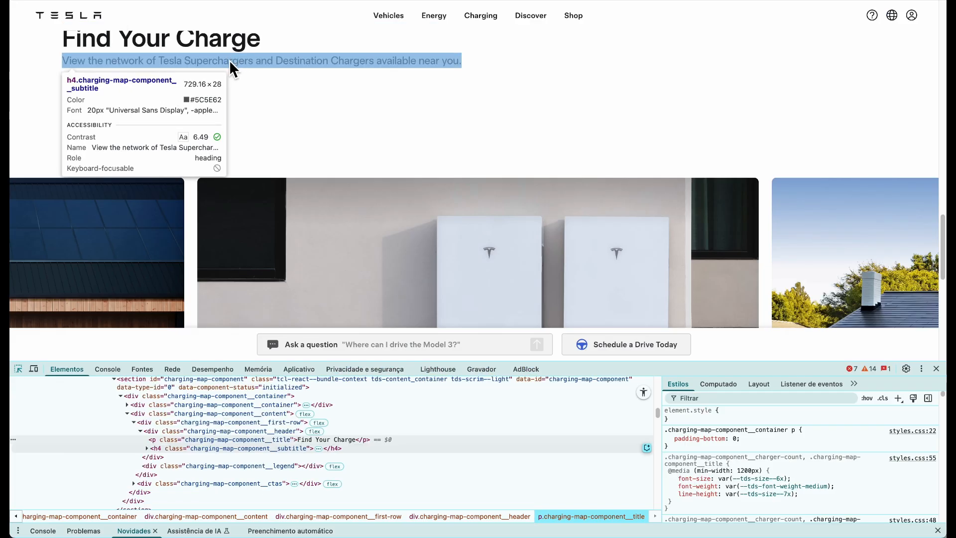
pyautogui.click(229, 60)
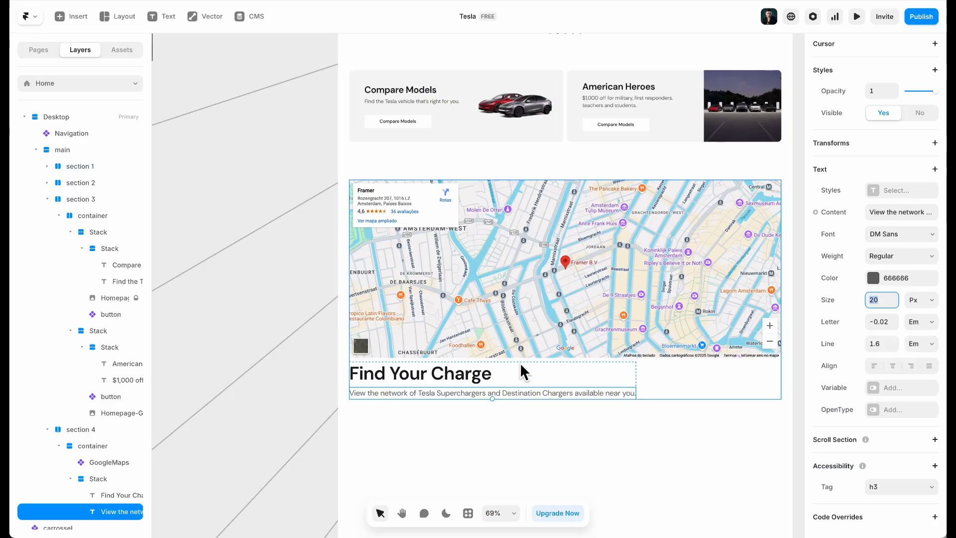
pyautogui.hscroll(3, 689, 380)
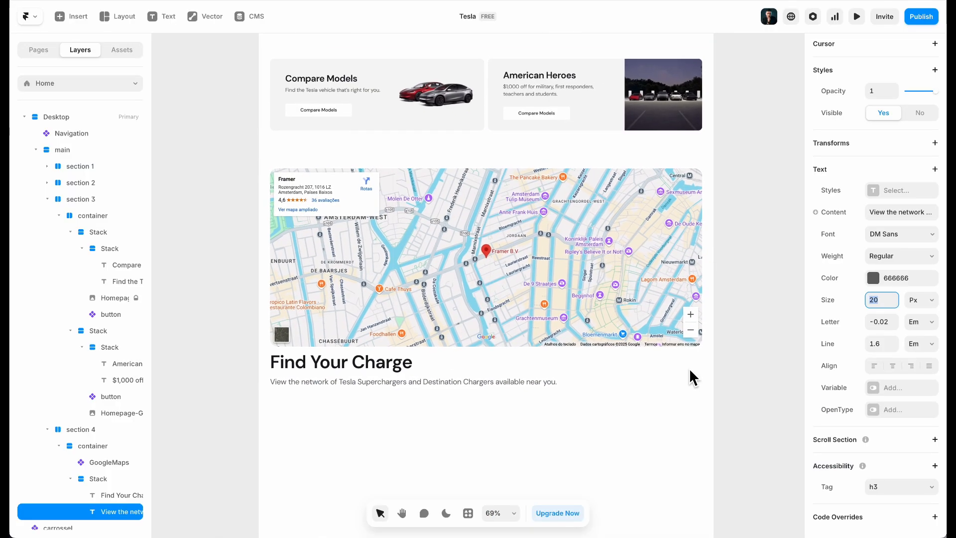
# Set the gap between the map and Find Your Charge text to 48
pyautogui.click(677, 366)
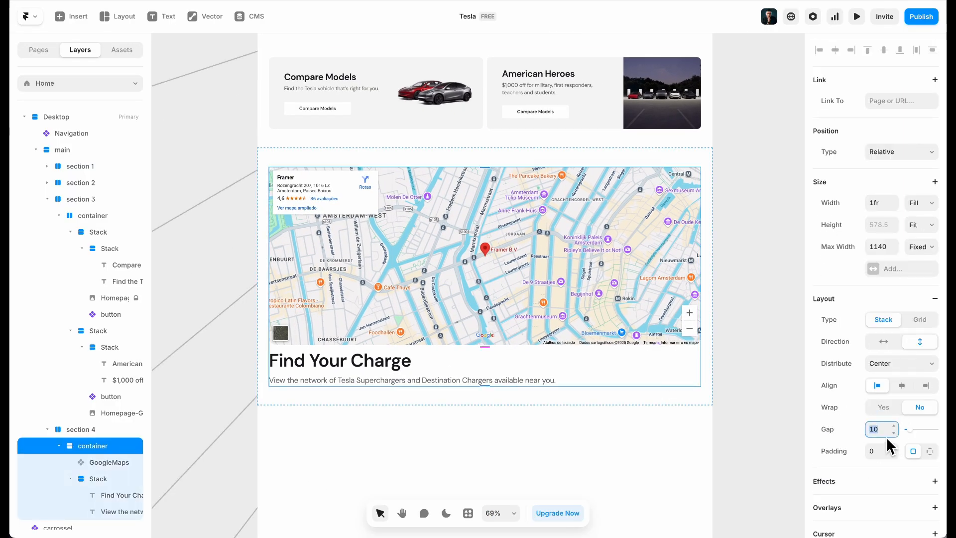
pyautogui.write('48')
pyautogui.press('Return')
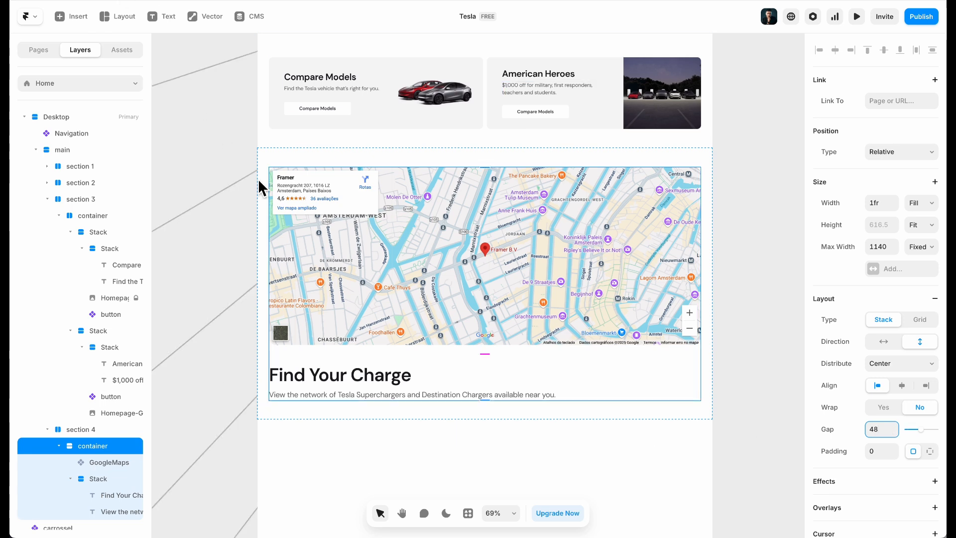
pyautogui.scroll(5, 402, 211)
pyautogui.click(121, 1)
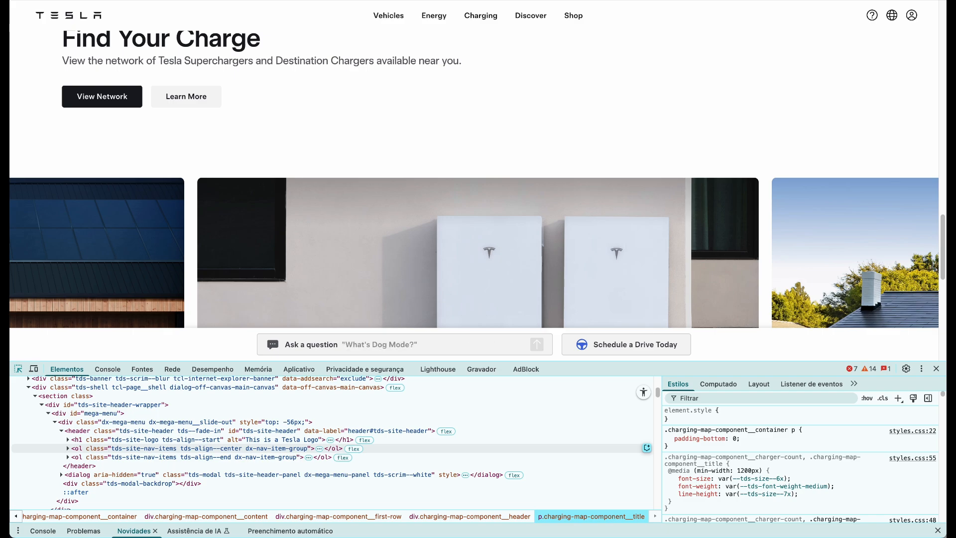
pyautogui.click(318, 1)
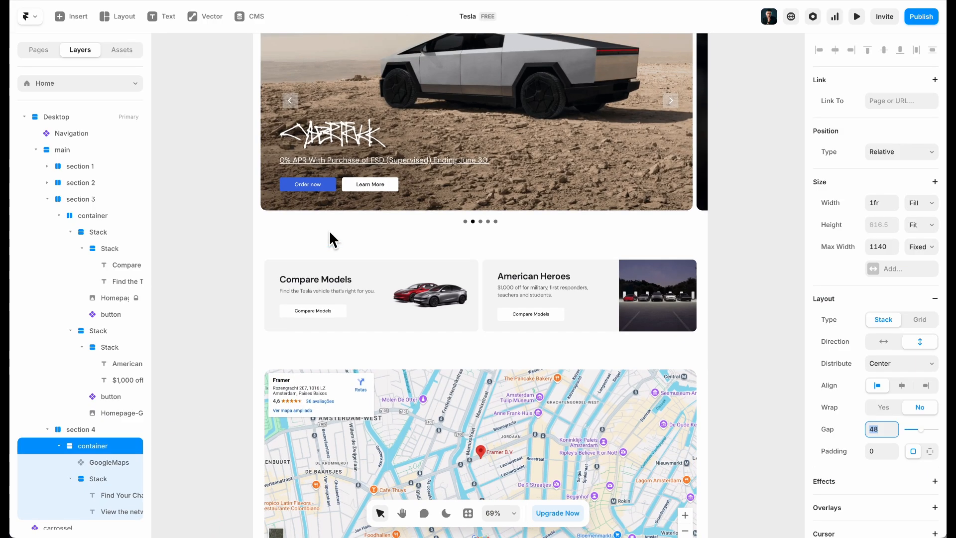
# Copy the Order now / View Inventory buttons stack from the carrossel component and return Home
pyautogui.scroll(8, 330, 230)
pyautogui.scroll(3, 477, 232)
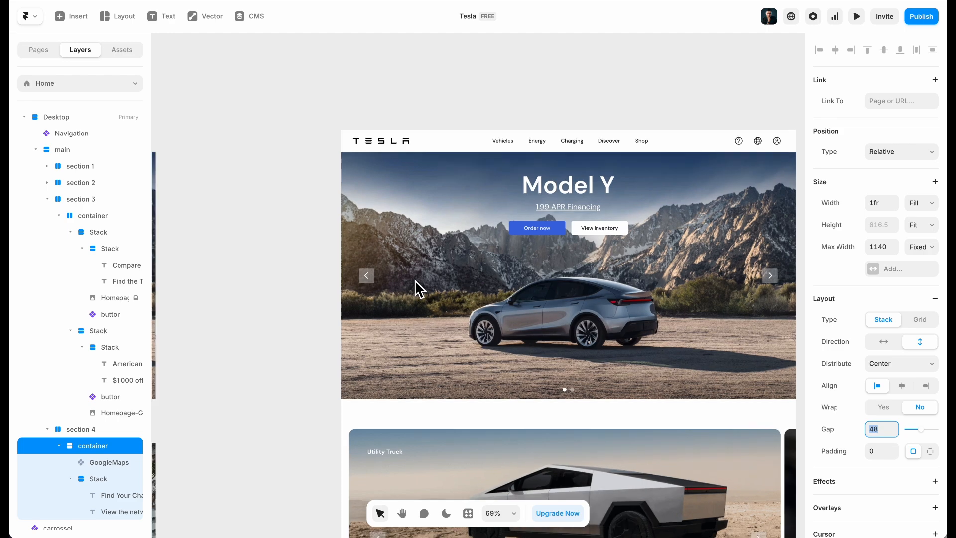
pyautogui.doubleClick(363, 244)
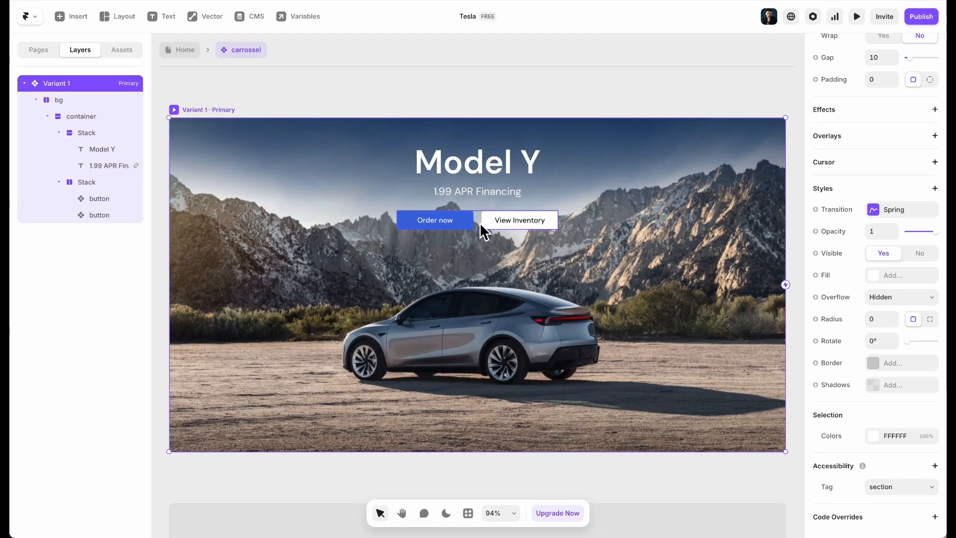
pyautogui.click(485, 229)
pyautogui.click(172, 49)
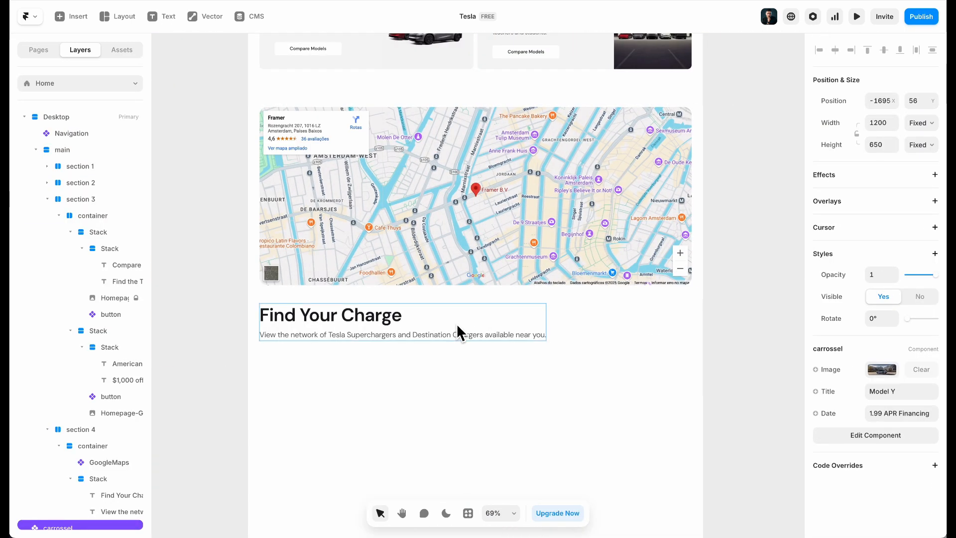
pyautogui.click(457, 324)
# Paste the Order now and View Inventory buttons into the map section's container
pyautogui.click(589, 318)
pyautogui.press('super+v')
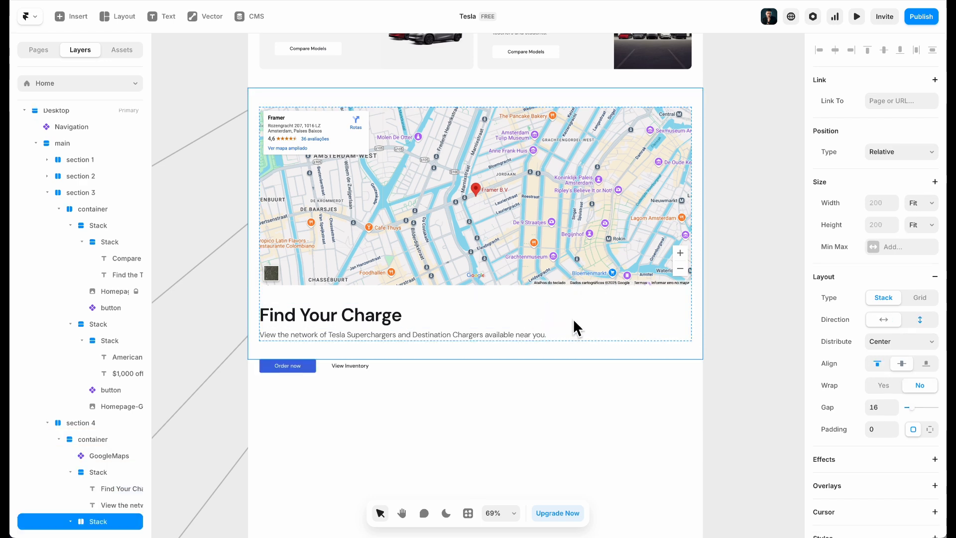
pyautogui.scroll(5, 288, 378)
pyautogui.click(288, 389)
# Retitle the buttons View Network and Learn More
pyautogui.click(301, 363)
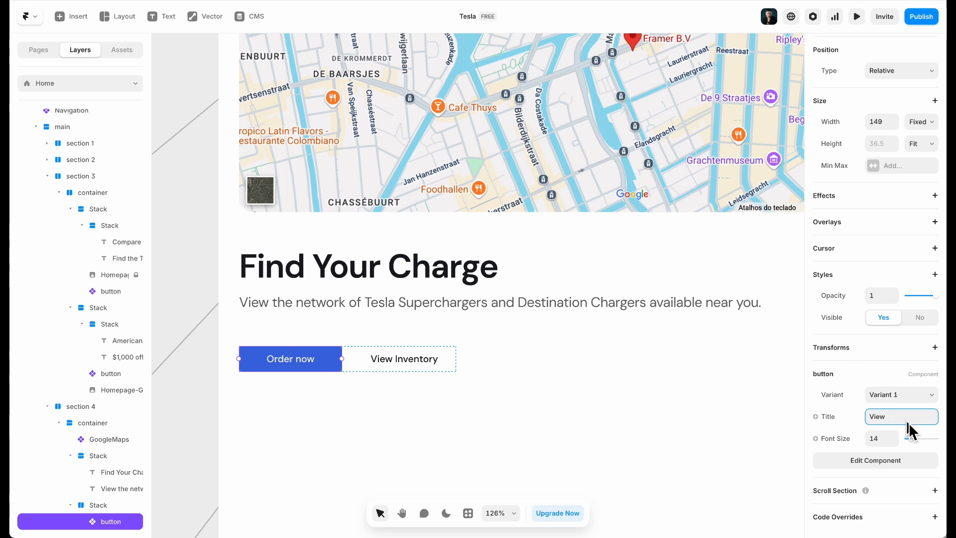
pyautogui.write('View Network')
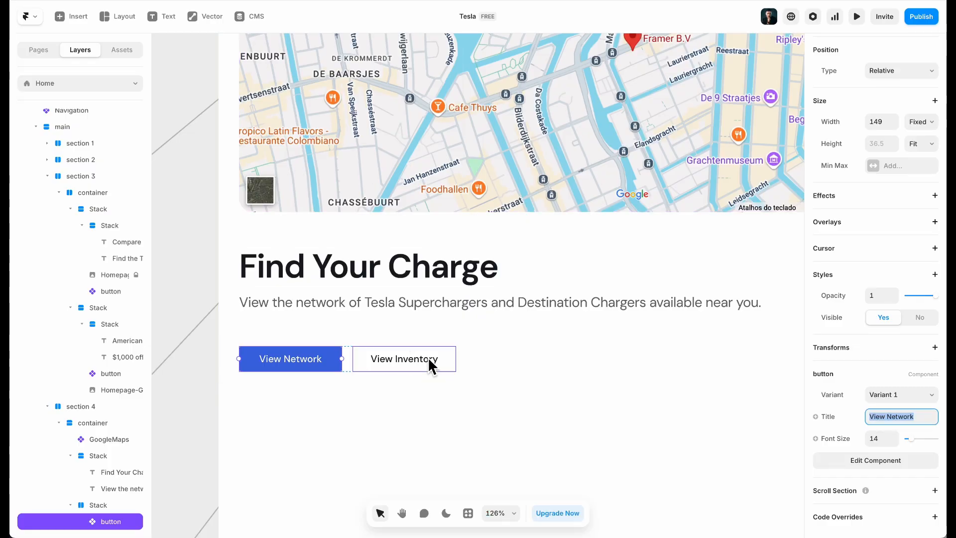
pyautogui.click(428, 362)
pyautogui.click(915, 446)
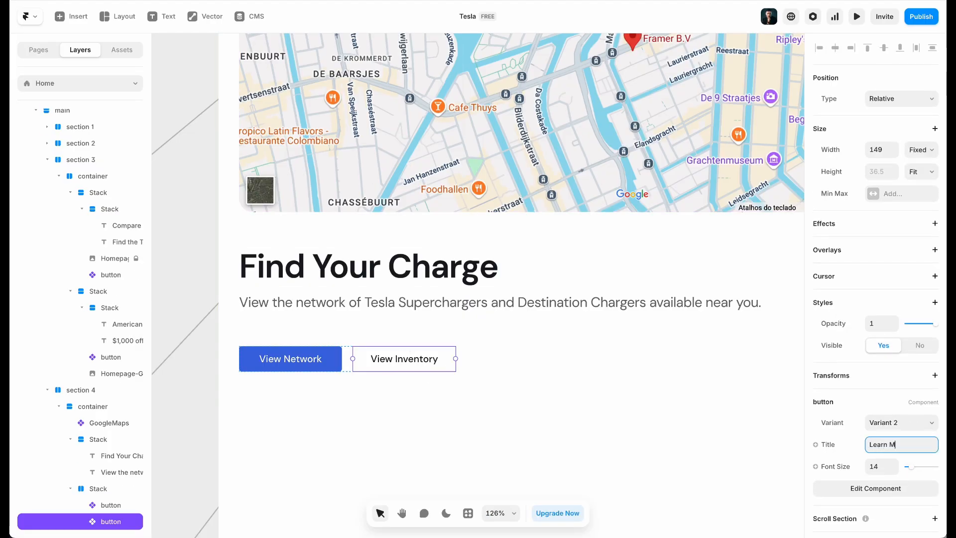
pyautogui.write('Learn More')
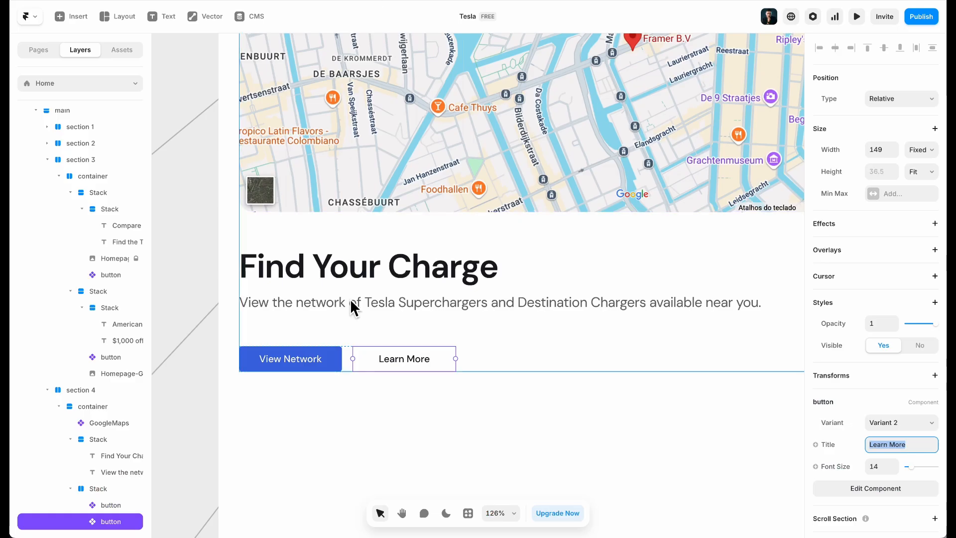
pyautogui.click(367, 401)
pyautogui.click(333, 358)
# Add Variant 3 to the button component and set its fill to the dark Color 1
pyautogui.doubleClick(333, 358)
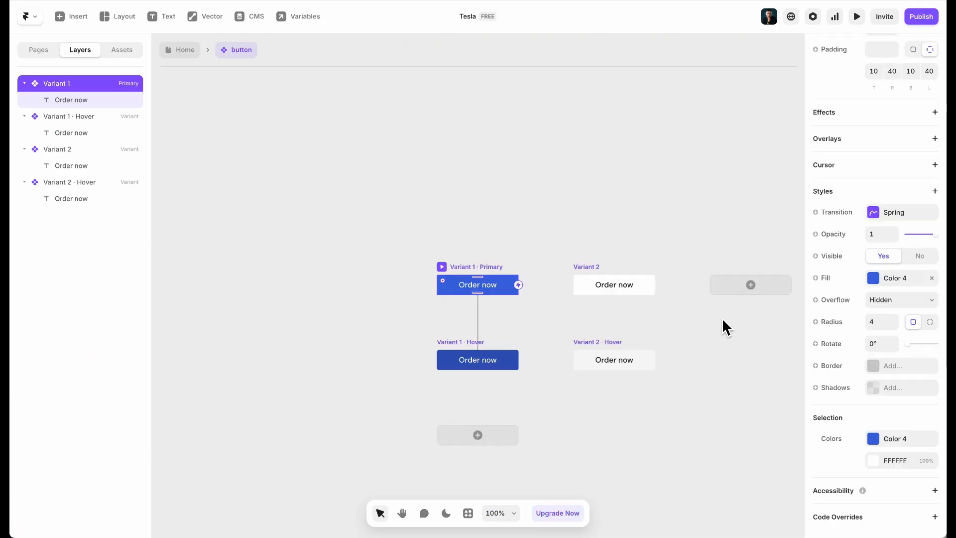
pyautogui.click(179, 51)
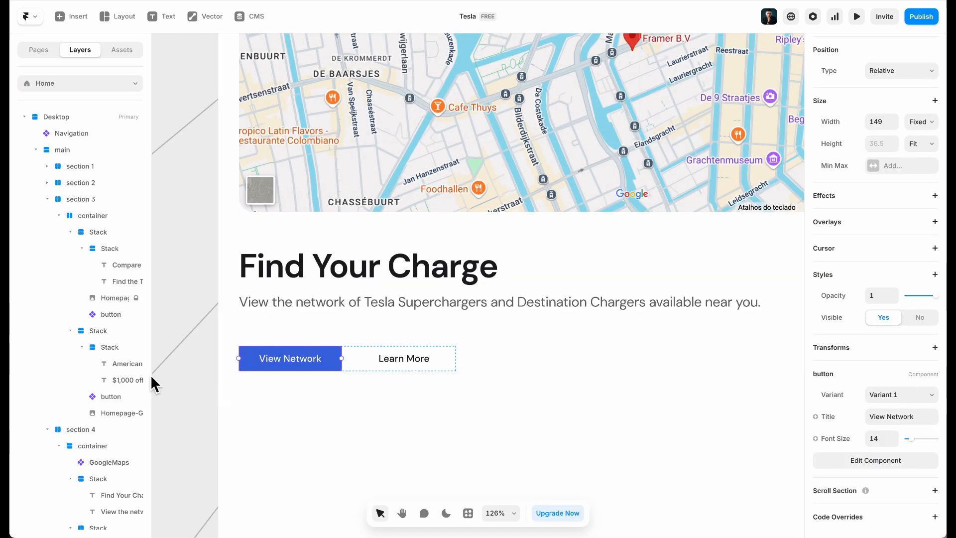
pyautogui.doubleClick(270, 359)
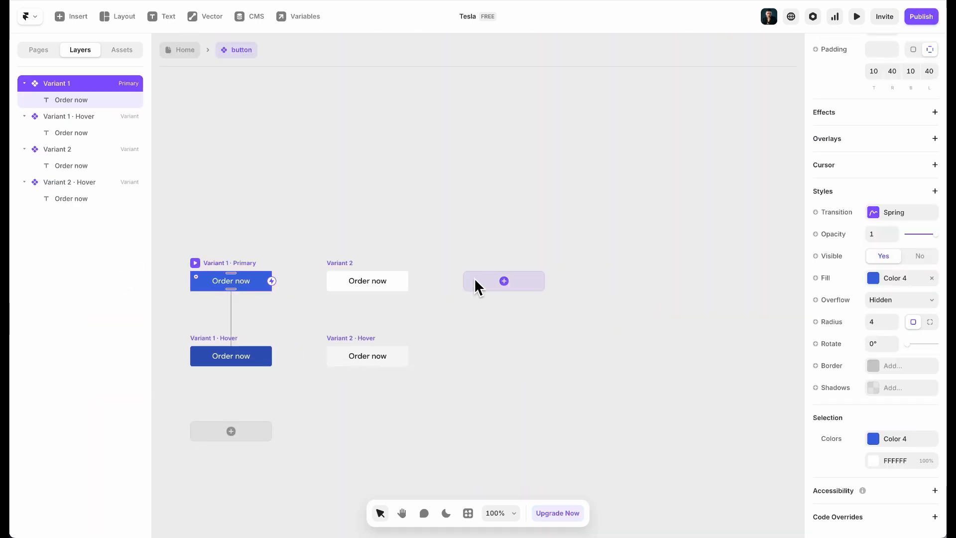
pyautogui.click(471, 284)
pyautogui.scroll(-8, 871, 321)
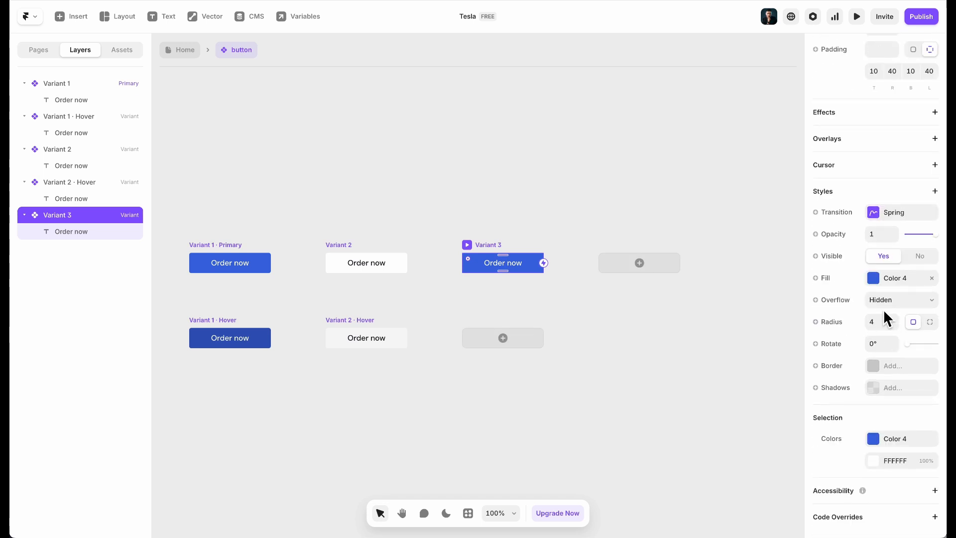
pyautogui.click(892, 281)
pyautogui.click(712, 423)
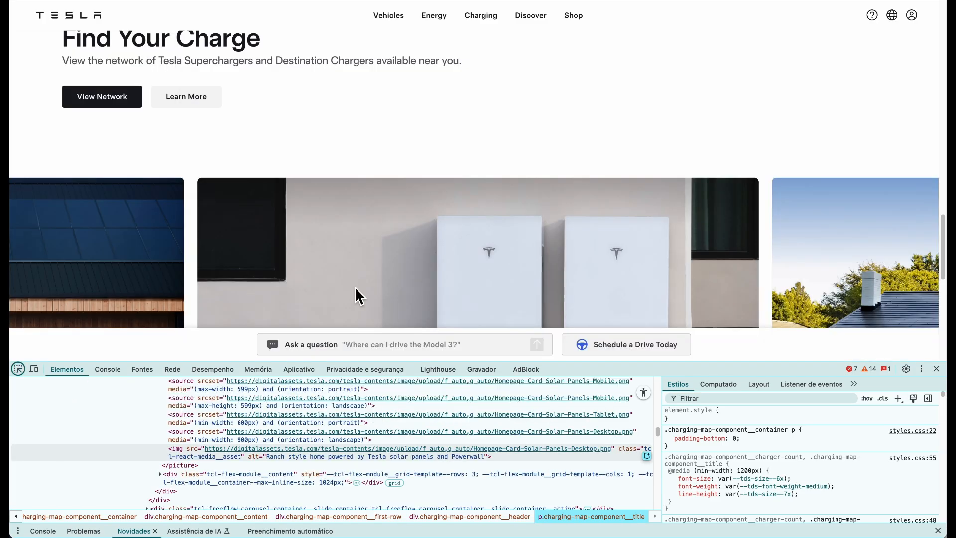
# Give Variant 3 a hover state with a slightly darker fill
pyautogui.click(936, 368)
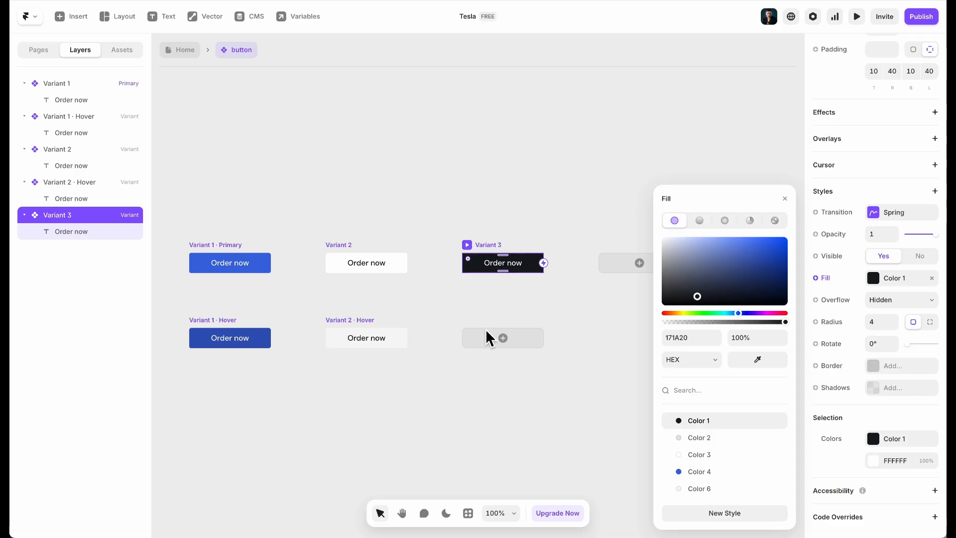
pyautogui.click(511, 344)
pyautogui.moveTo(700, 297); pyautogui.dragTo(697, 300)
pyautogui.click(560, 257)
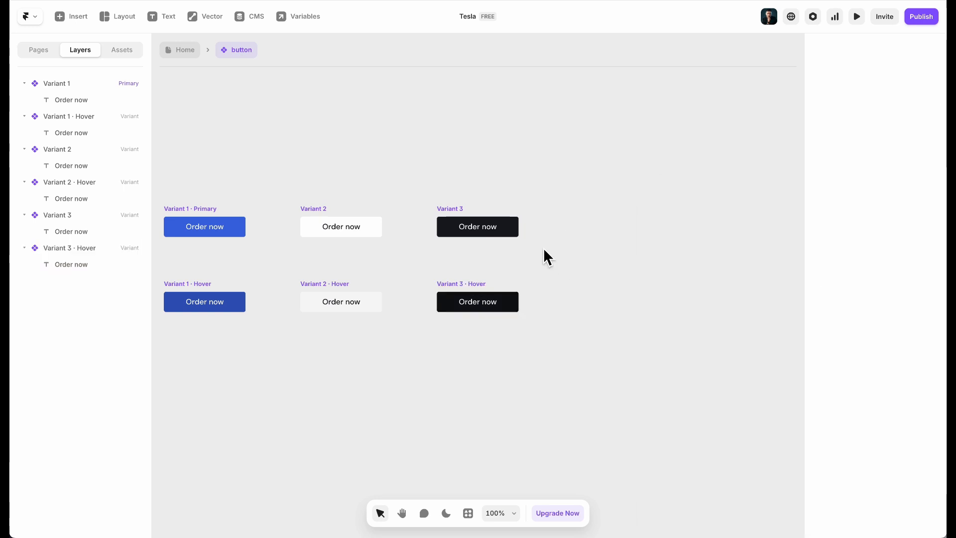
pyautogui.click(482, 219)
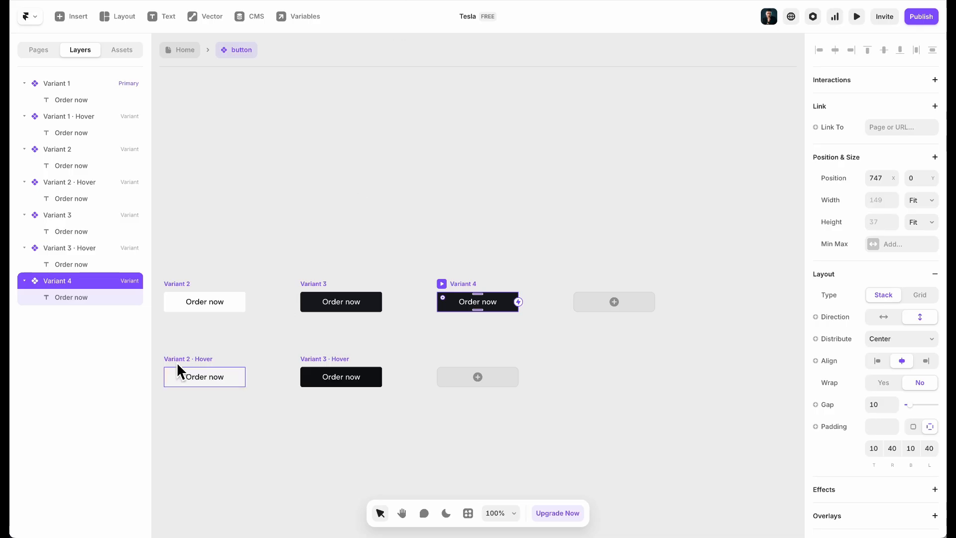
# Give Variant 4 a light grey F7F7F7 fill and dark Color 1 text
pyautogui.click(178, 364)
pyautogui.scroll(-7, 916, 306)
pyautogui.click(896, 278)
pyautogui.hotkey('ctrl', 'c')
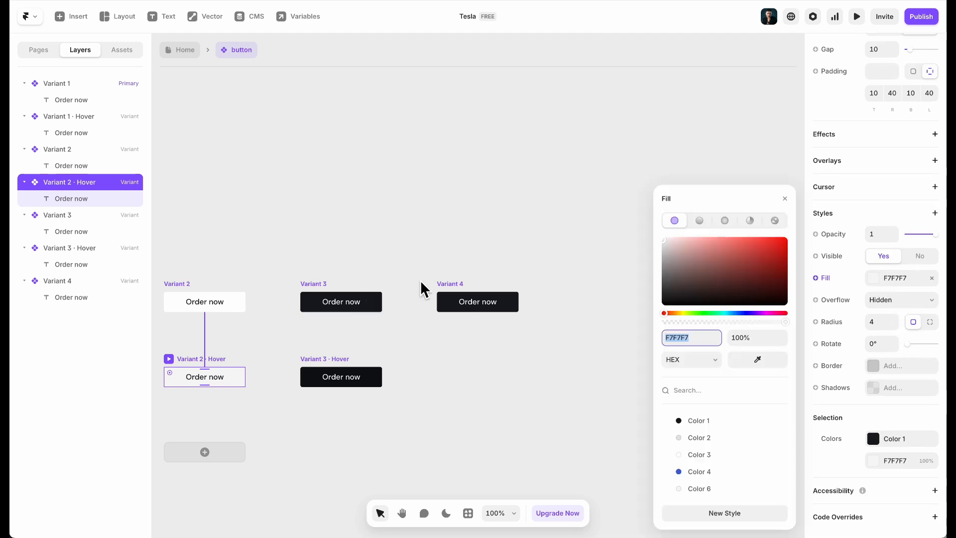
pyautogui.click(451, 298)
pyautogui.click(713, 335)
pyautogui.hotkey('ctrl', 'v')
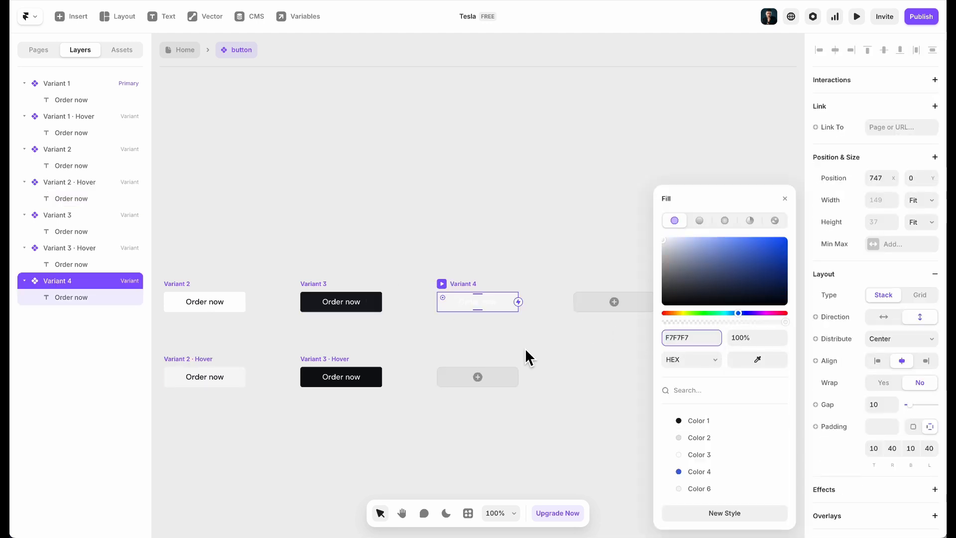
pyautogui.click(491, 304)
pyautogui.scroll(-10, 906, 348)
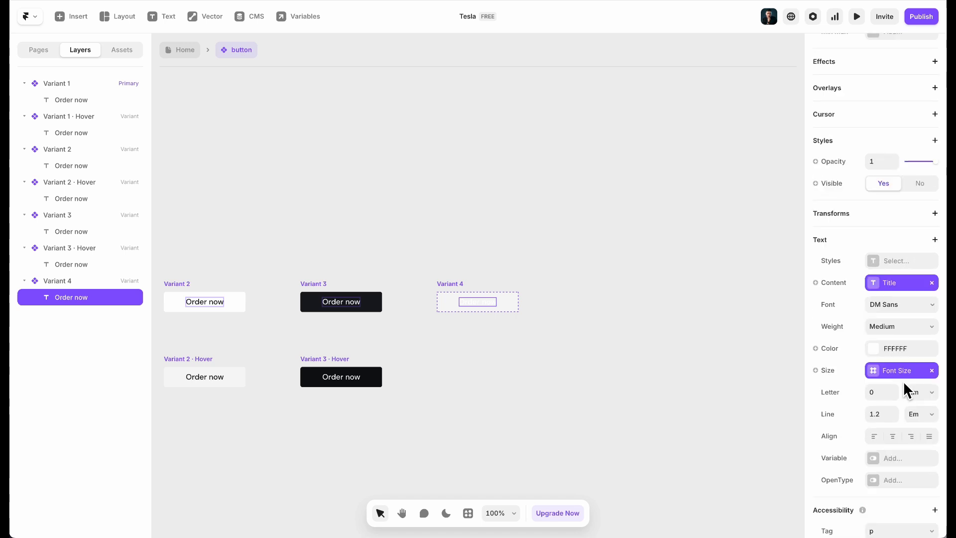
pyautogui.click(897, 306)
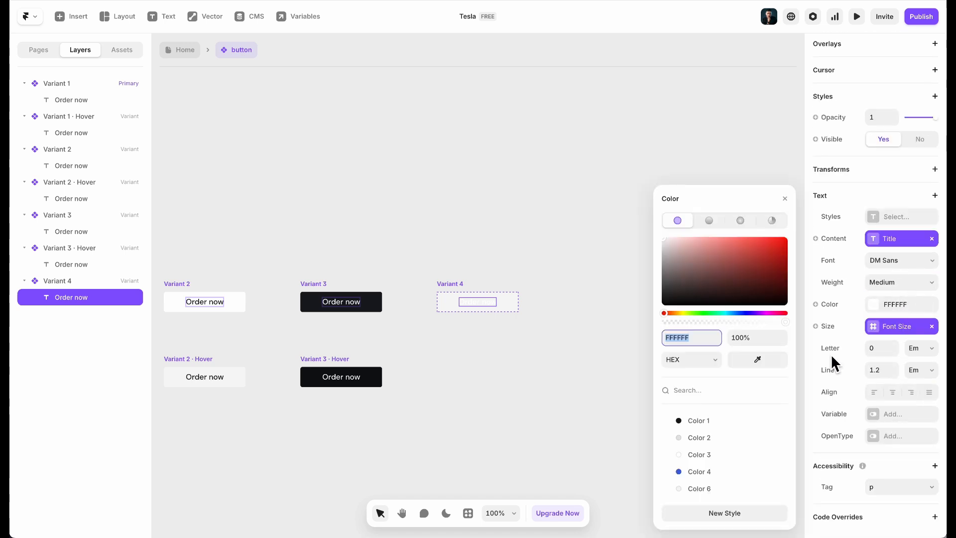
pyautogui.click(703, 419)
# Add a hover state to Variant 4
pyautogui.click(467, 289)
pyautogui.click(478, 376)
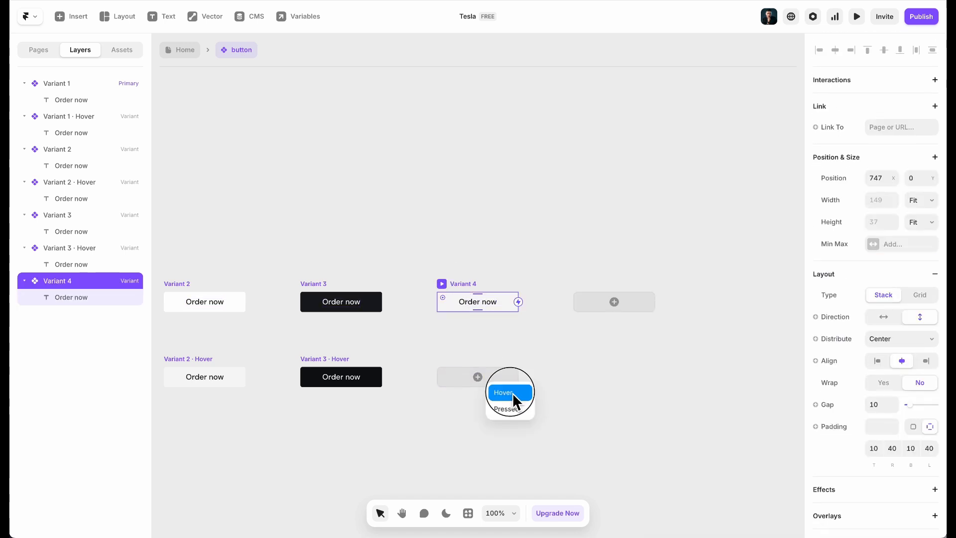
pyautogui.click(512, 393)
pyautogui.scroll(-7, 893, 336)
pyautogui.click(897, 277)
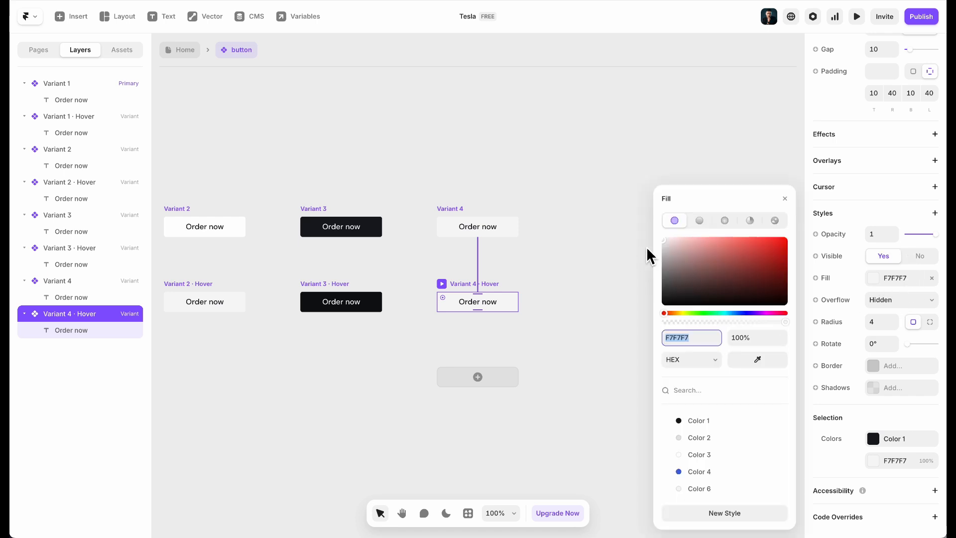
pyautogui.click(648, 213)
pyautogui.click(582, 164)
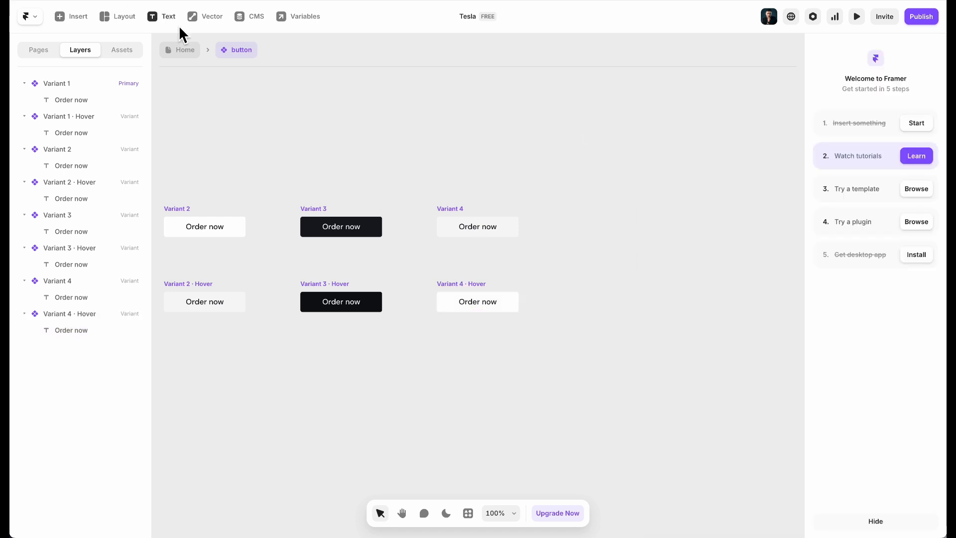
# On the Home page, set the View Network button to Variant 3
pyautogui.click(186, 49)
pyautogui.click(900, 395)
pyautogui.click(906, 421)
# Give the Learn More button the light Variant 4 style
pyautogui.click(374, 371)
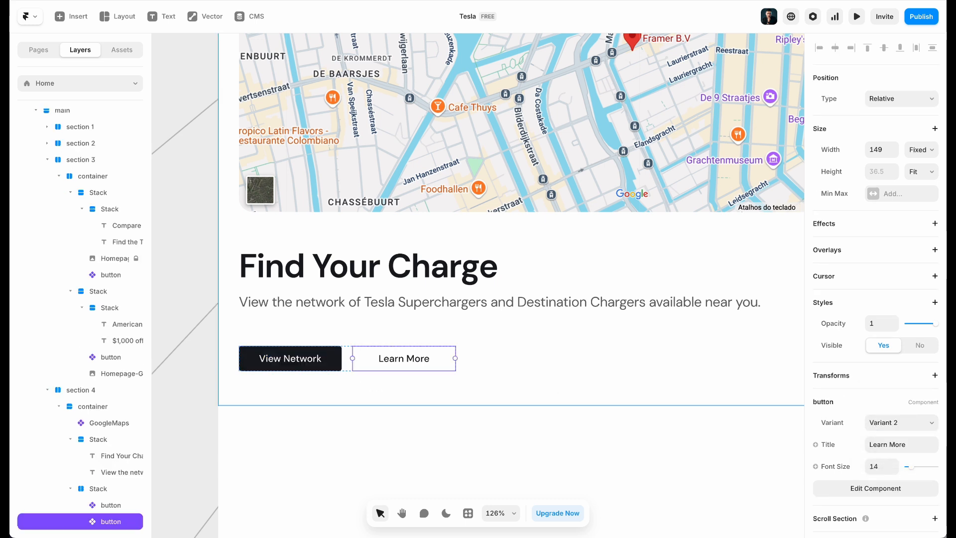
pyautogui.click(902, 427)
pyautogui.click(914, 447)
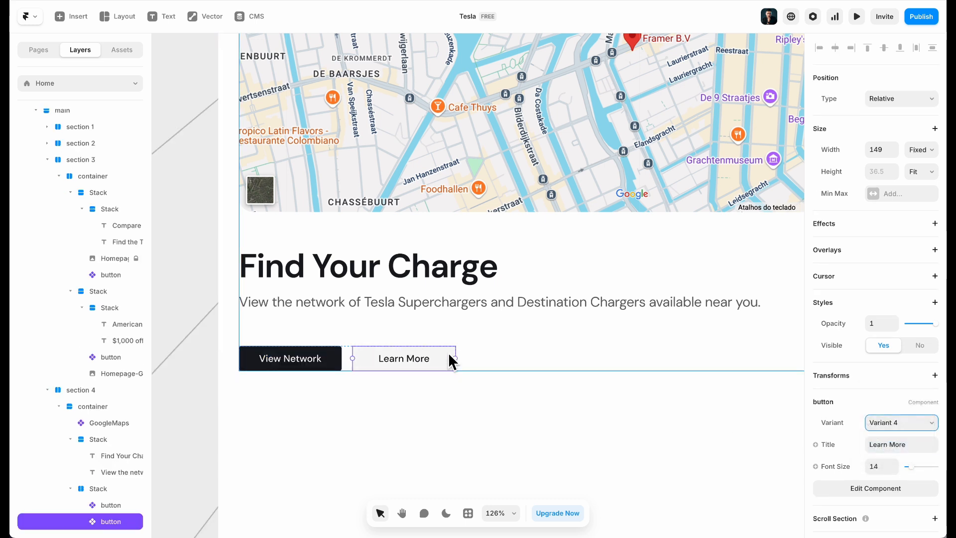
# Give both View Network and Learn More a fixed height of 46
pyautogui.keyDown('shift'); pyautogui.click(321, 362); pyautogui.keyUp('shift')
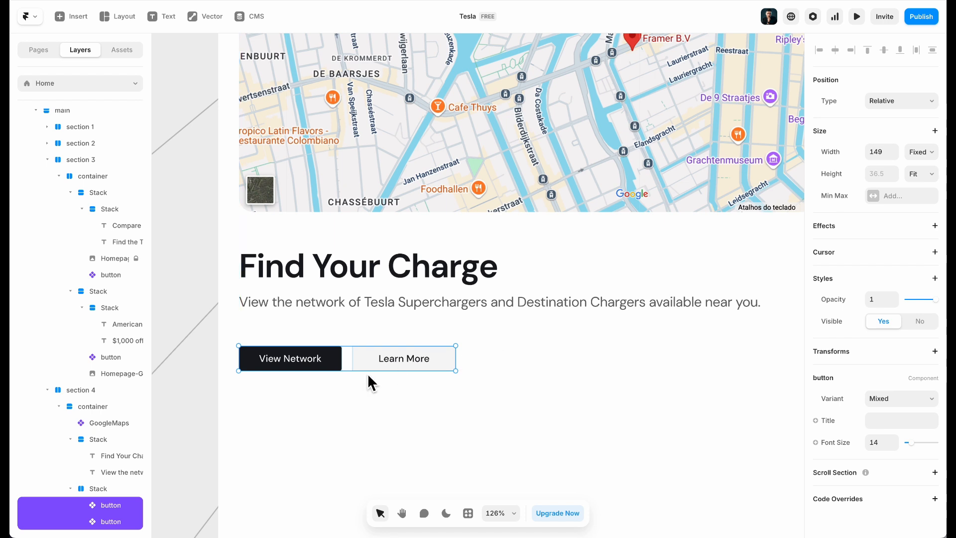
pyautogui.click(924, 174)
pyautogui.click(910, 137)
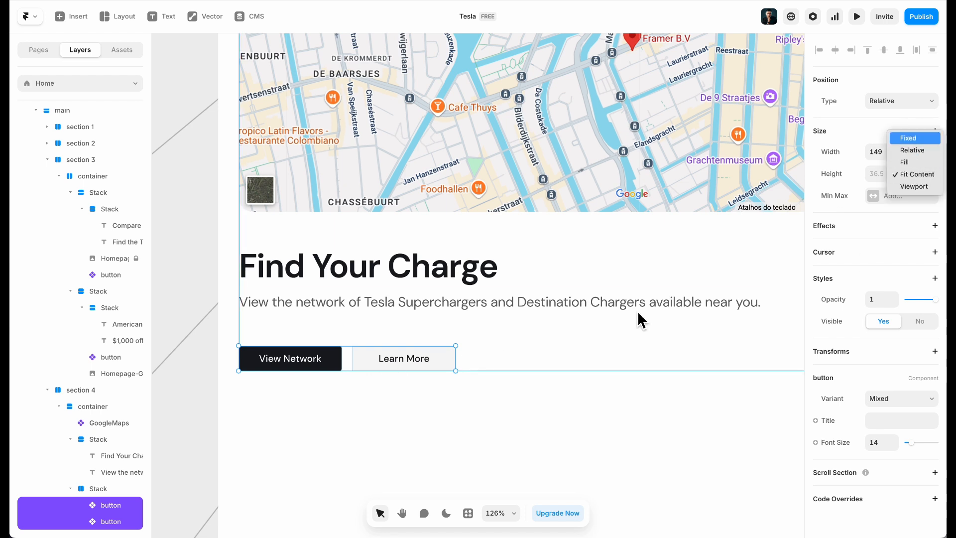
pyautogui.moveTo(455, 371); pyautogui.dragTo(501, 378)
pyautogui.scroll(-5, 432, 438)
pyautogui.press('Escape')
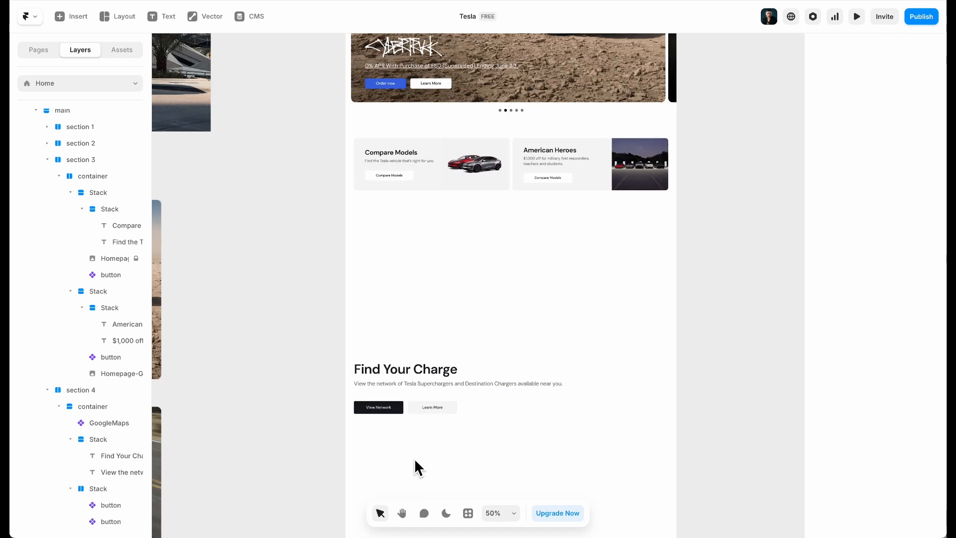
pyautogui.scroll(5, 396, 384)
# Wrap the heading text and buttons in a left-aligned vertical stack with gap 24
pyautogui.click(396, 374)
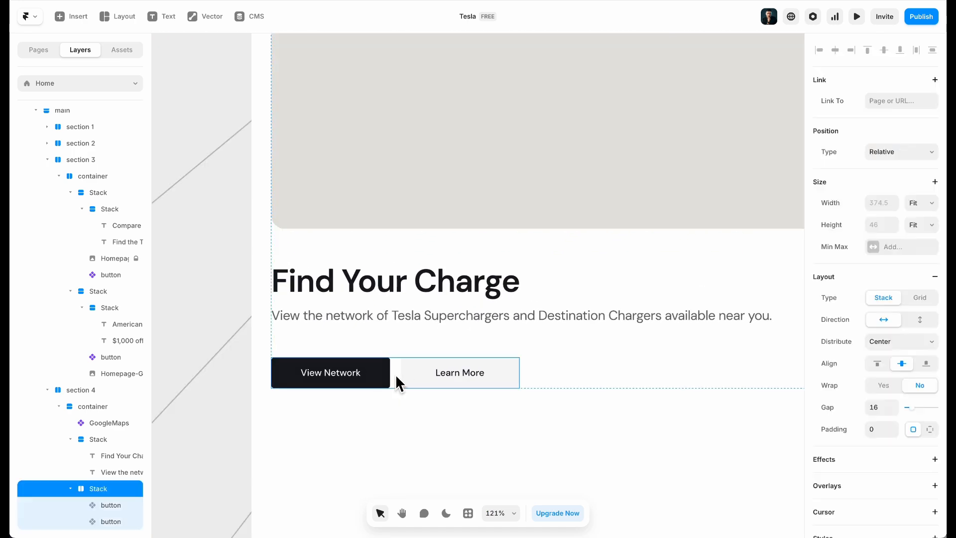
pyautogui.keyDown('shift'); pyautogui.click(416, 309); pyautogui.keyUp('shift')
pyautogui.hotkey('ctrl', 'Return')
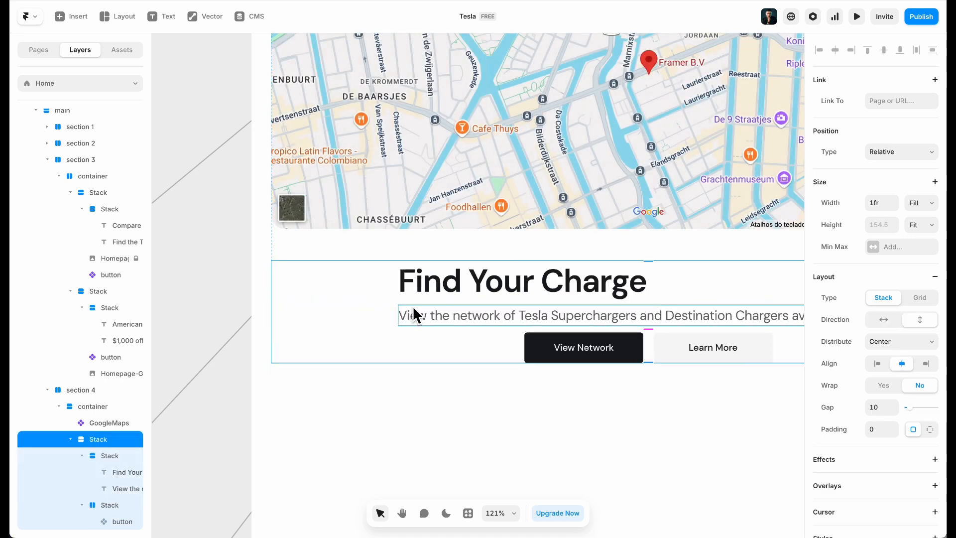
pyautogui.click(880, 318)
pyautogui.click(921, 320)
pyautogui.click(877, 363)
pyautogui.write('24')
pyautogui.click(526, 422)
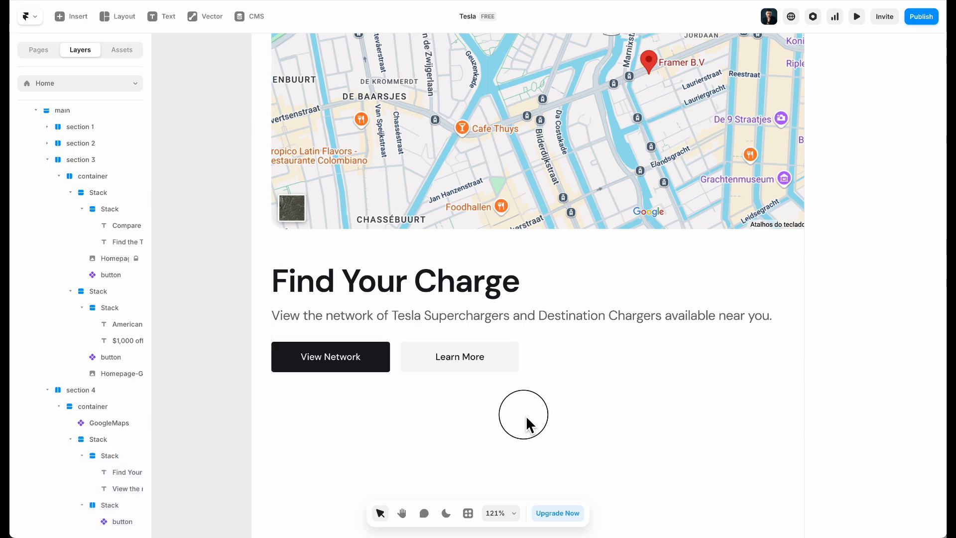
pyautogui.scroll(-5, 526, 422)
pyautogui.hscroll(3, 526, 422)
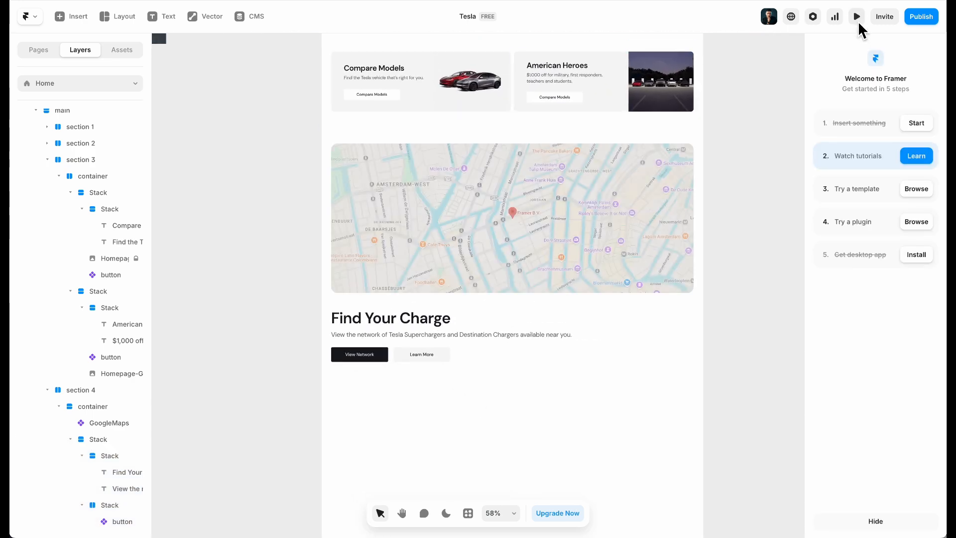
# Preview the clone full-size at 1660 pixels wide and scroll down through it
pyautogui.click(856, 16)
pyautogui.moveTo(816, 292); pyautogui.dragTo(938, 279)
pyautogui.scroll(-2, 583, 299)
pyautogui.scroll(2, 583, 299)
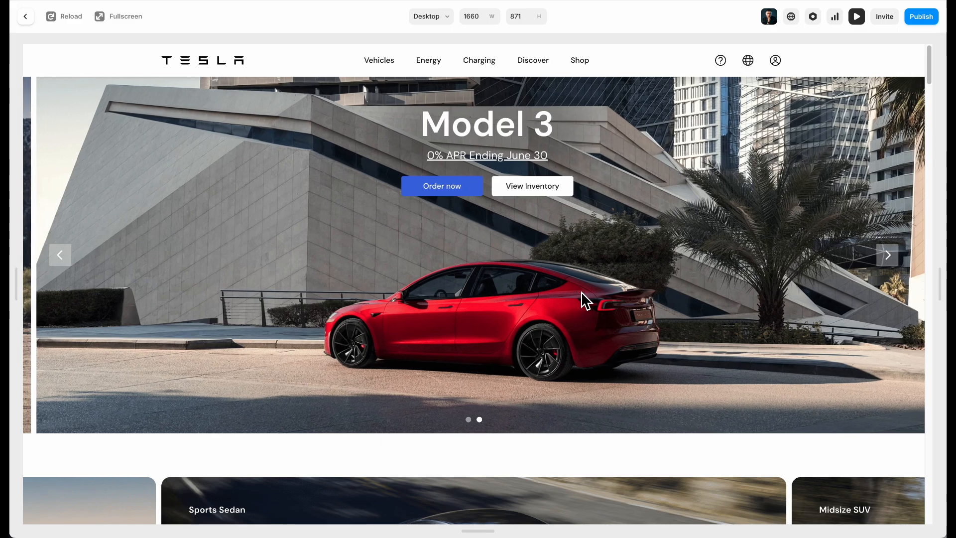
pyautogui.scroll(-10, 563, 294)
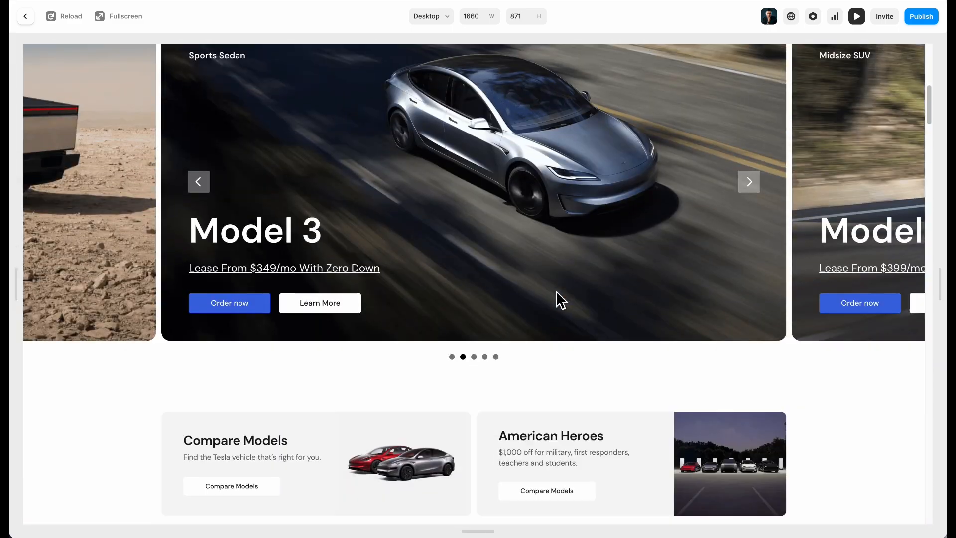
pyautogui.scroll(-10, 558, 299)
pyautogui.scroll(-9, 557, 294)
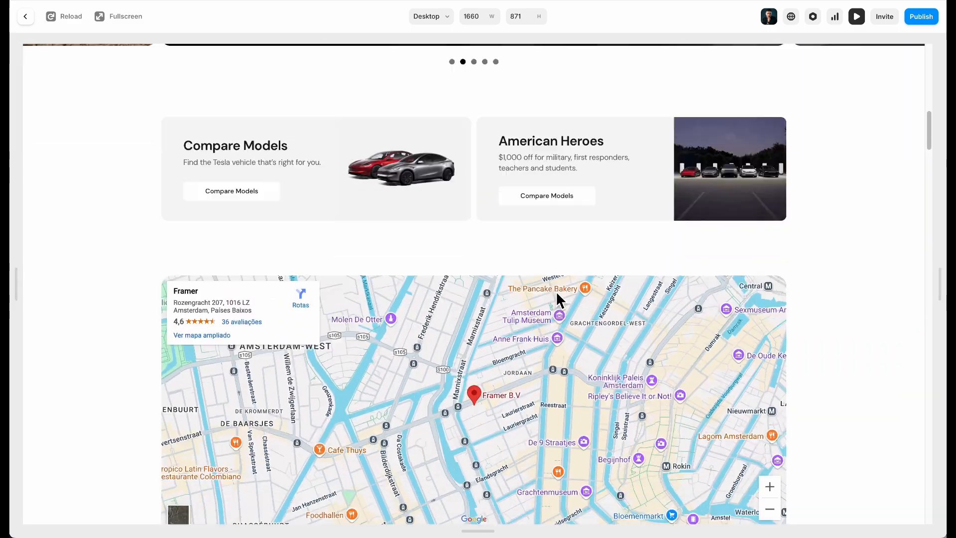
pyautogui.scroll(10, 276, 168)
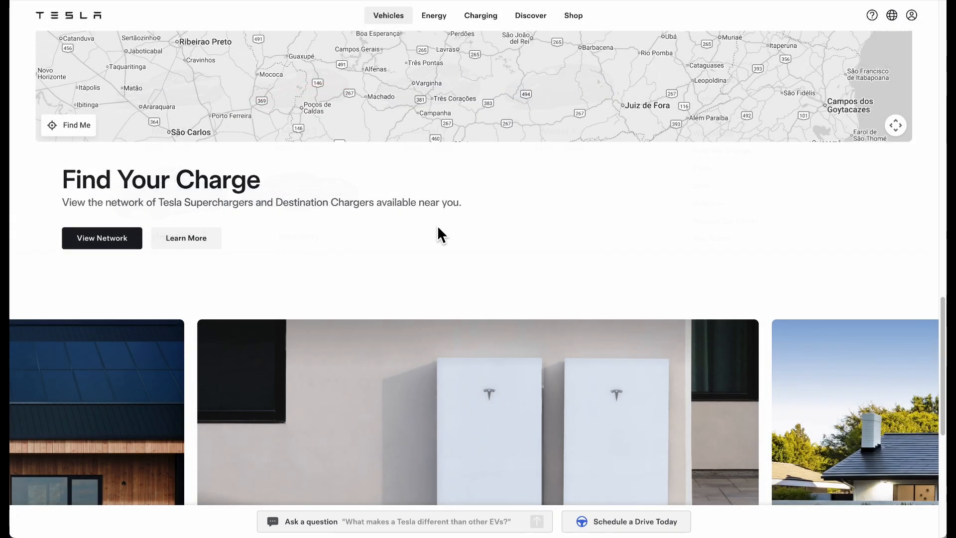
# Check the carousel and map, reset the carousel to Solar Panels, and exit preview
pyautogui.scroll(5, 437, 226)
pyautogui.scroll(15, 437, 226)
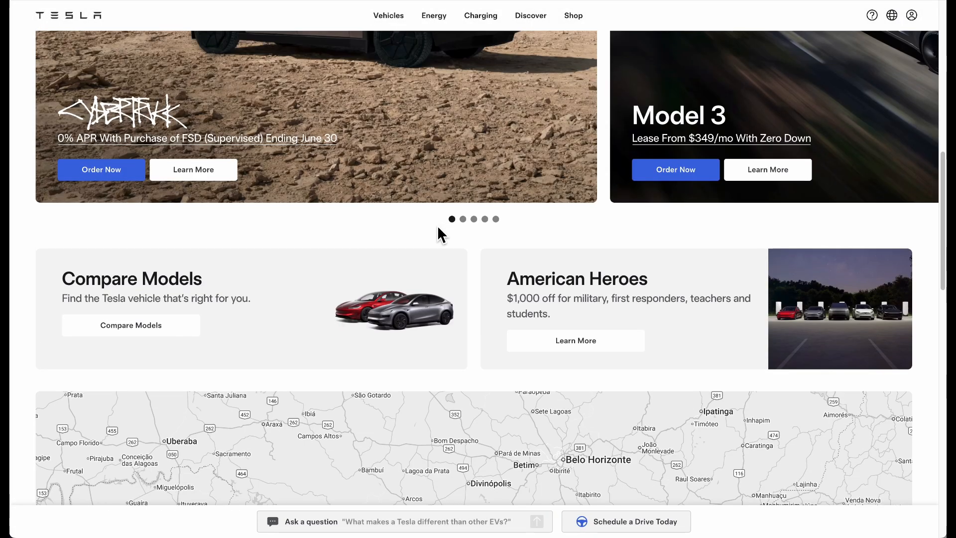
pyautogui.scroll(-20, 437, 226)
pyautogui.scroll(-3, 438, 228)
pyautogui.scroll(2, 438, 228)
pyautogui.scroll(-3, 438, 228)
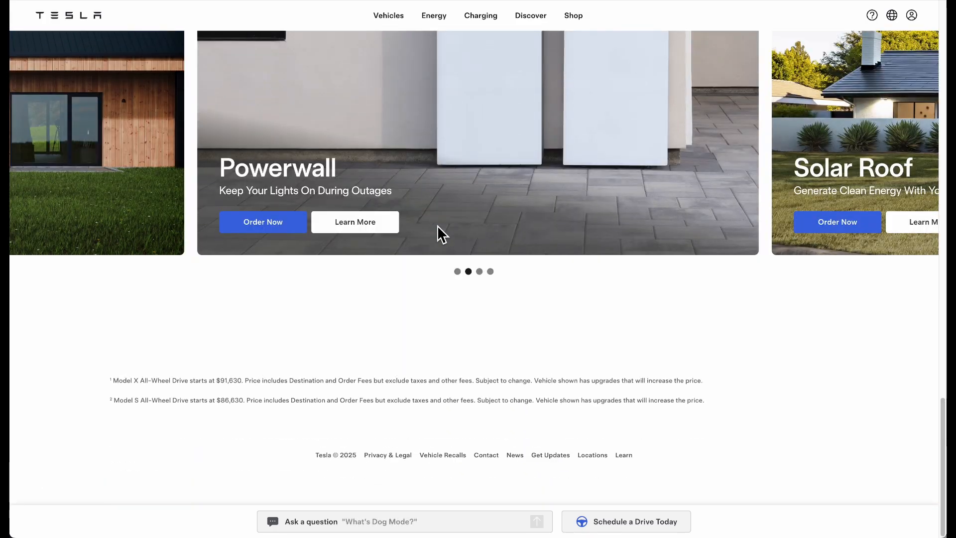
pyautogui.scroll(12, 437, 227)
pyautogui.scroll(-9, 437, 226)
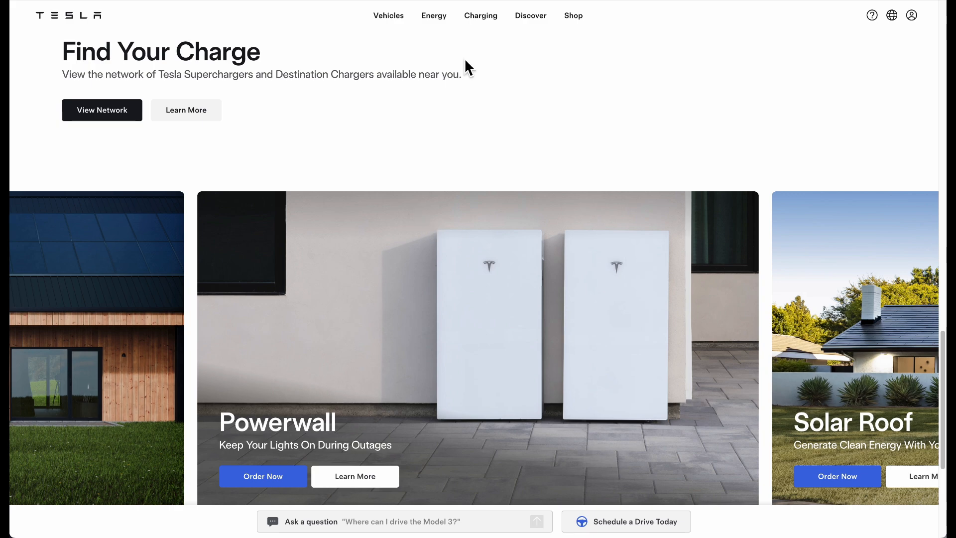
pyautogui.scroll(-5, 595, 305)
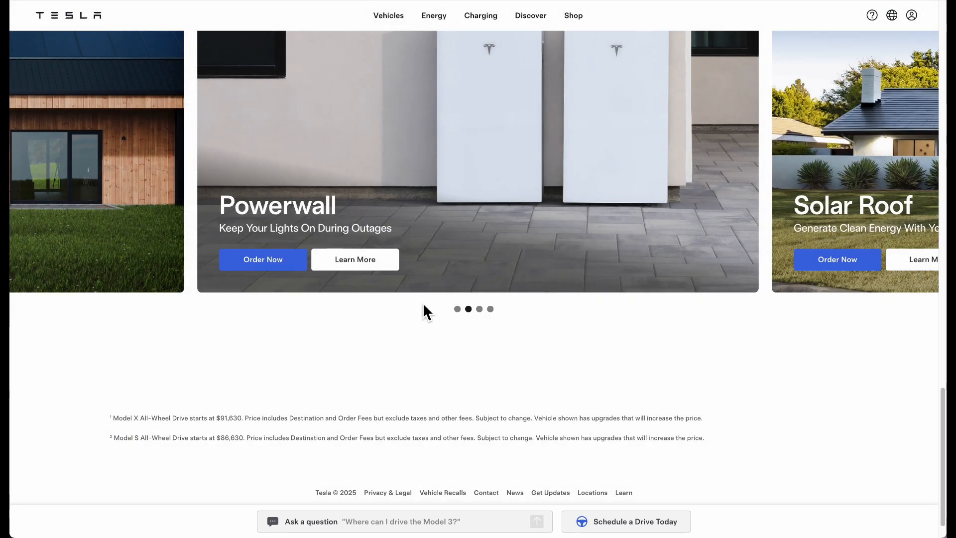
pyautogui.click(457, 309)
pyautogui.scroll(3, 458, 309)
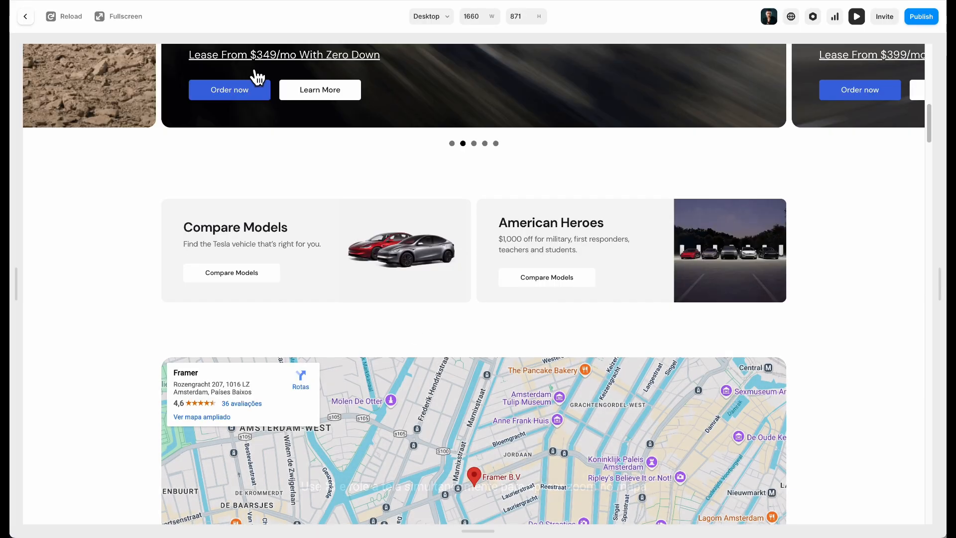
pyautogui.click(26, 17)
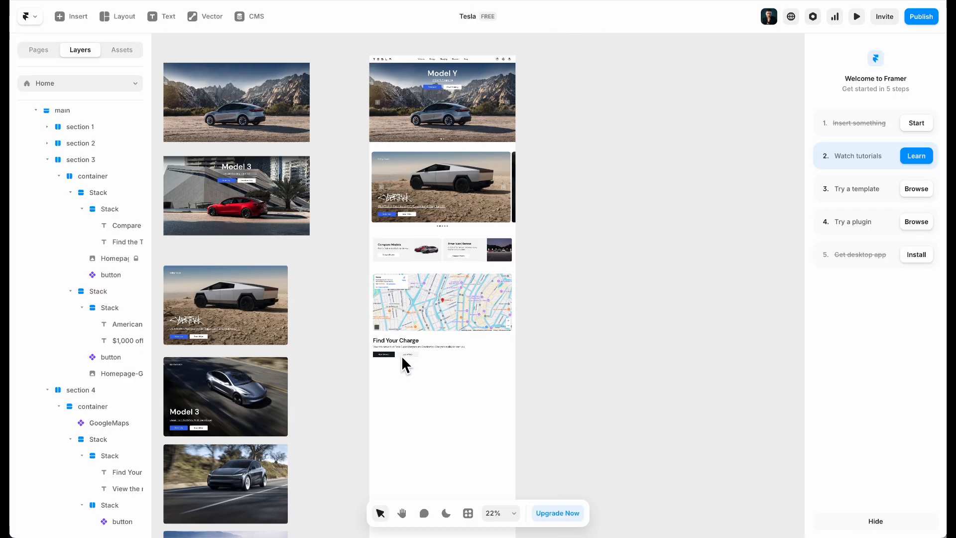
# Paste a copy of the Cybertruck slideshow, then undo the misplaced copy
pyautogui.scroll(-5, 335, 383)
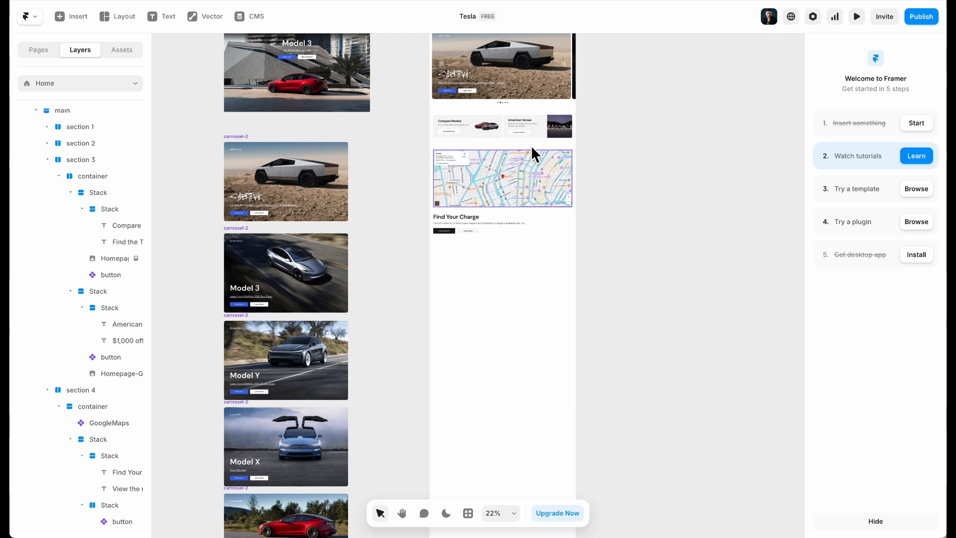
pyautogui.scroll(5, 503, 158)
pyautogui.scroll(3, 503, 158)
pyautogui.click(563, 88)
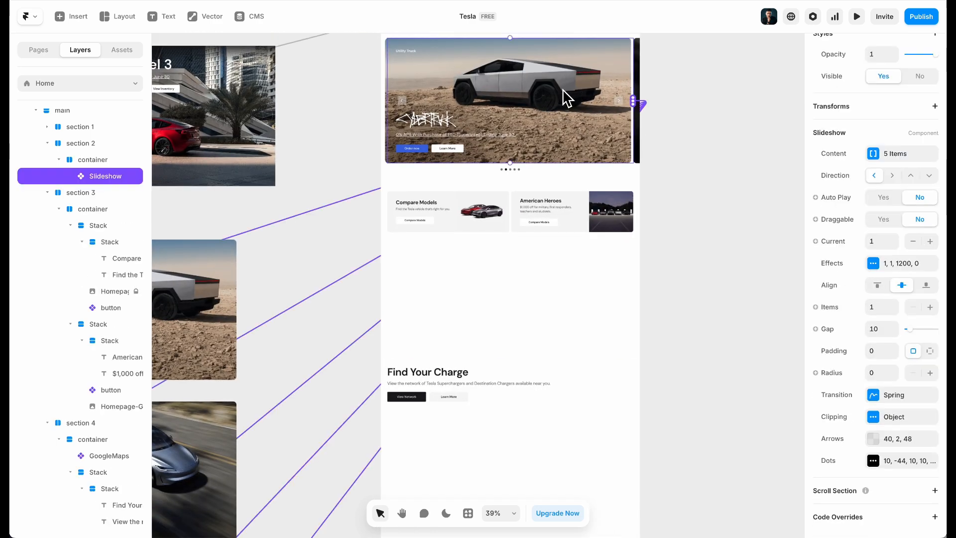
pyautogui.scroll(-3, 509, 384)
pyautogui.scroll(2, 563, 281)
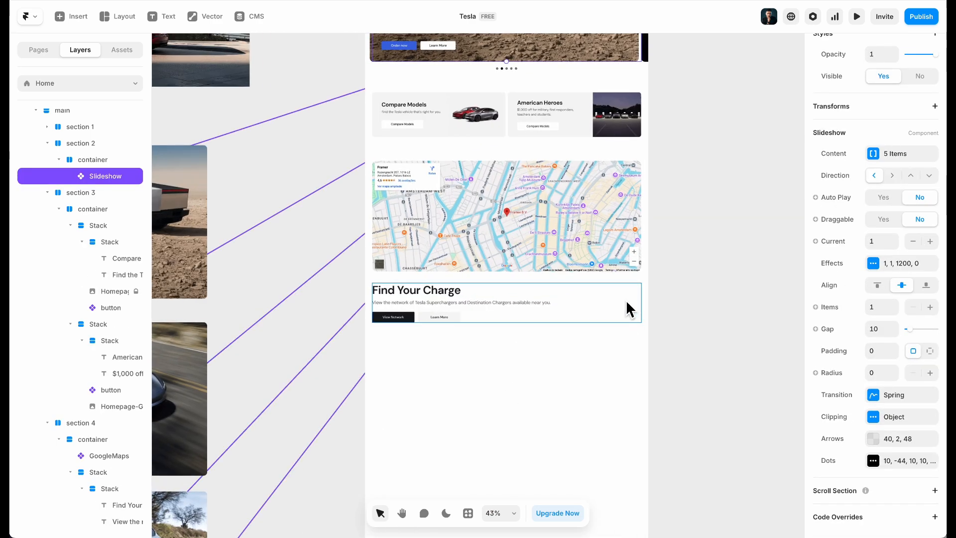
pyautogui.hotkey('ctrl', 'v')
pyautogui.click(744, 376)
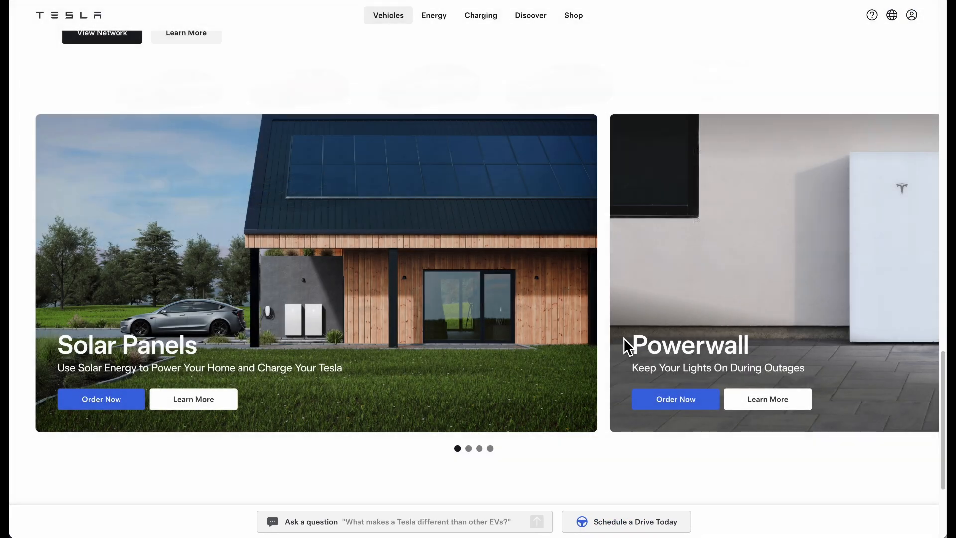
pyautogui.scroll(3, 600, 300)
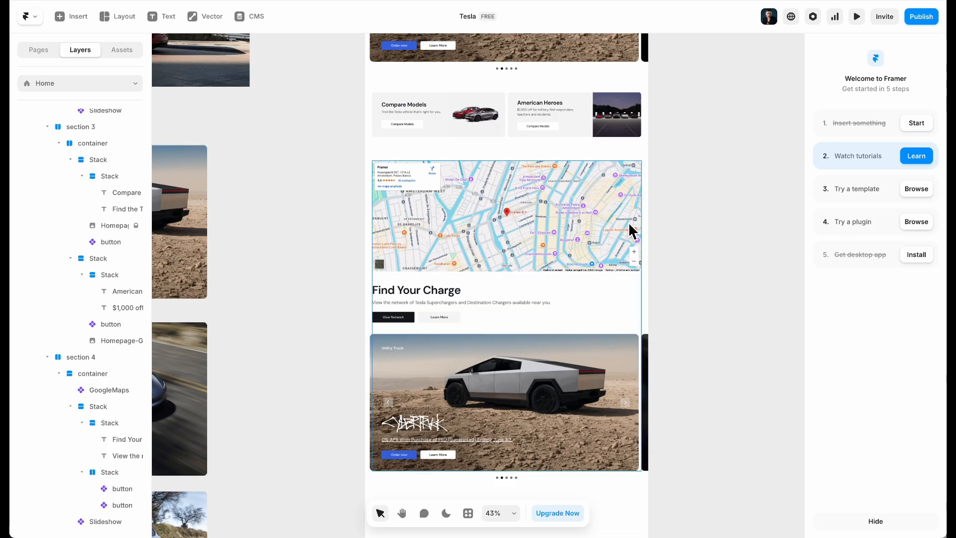
pyautogui.scroll(1, 675, 266)
pyautogui.hotkey('ctrl', 'z')
pyautogui.scroll(5, 668, 324)
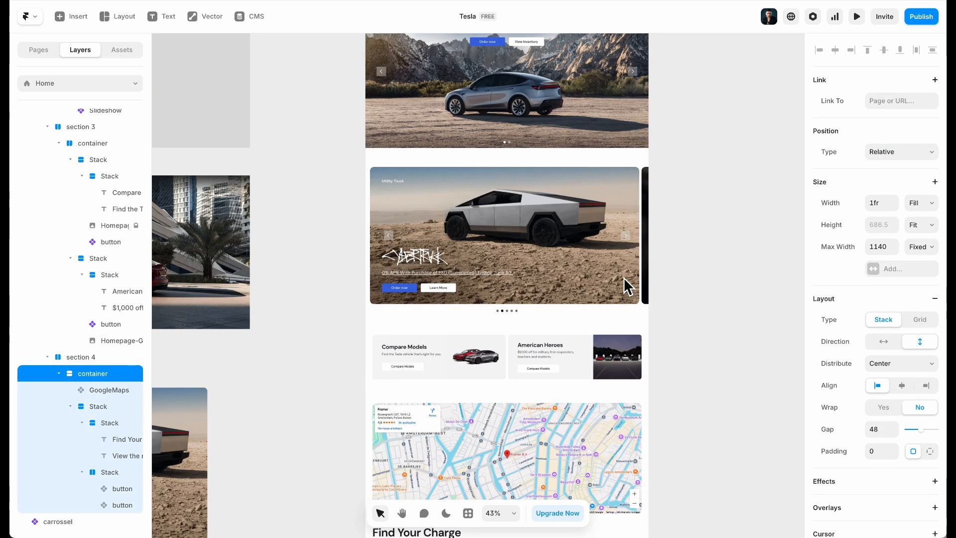
# Duplicate section 2 and move the copy below Find Your Charge
pyautogui.click(375, 316)
pyautogui.scroll(-2, 500, 280)
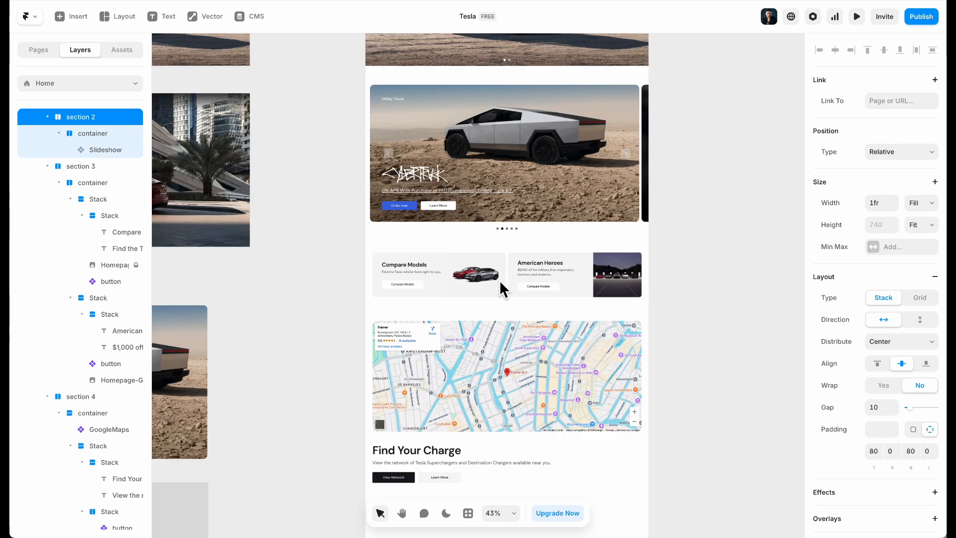
pyautogui.hotkey('ctrl', 'd')
pyautogui.moveTo(564, 286); pyautogui.dragTo(546, 369)
pyautogui.scroll(-4, 111, 366)
# Rename the copied section to 'section 5' and select its Model S card
pyautogui.doubleClick(91, 394)
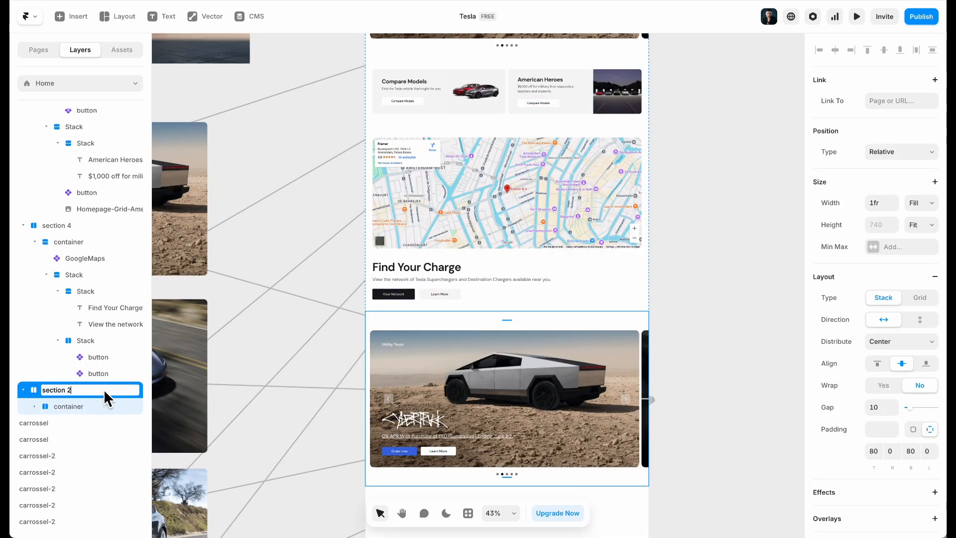
pyautogui.write('5')
pyautogui.press('Return')
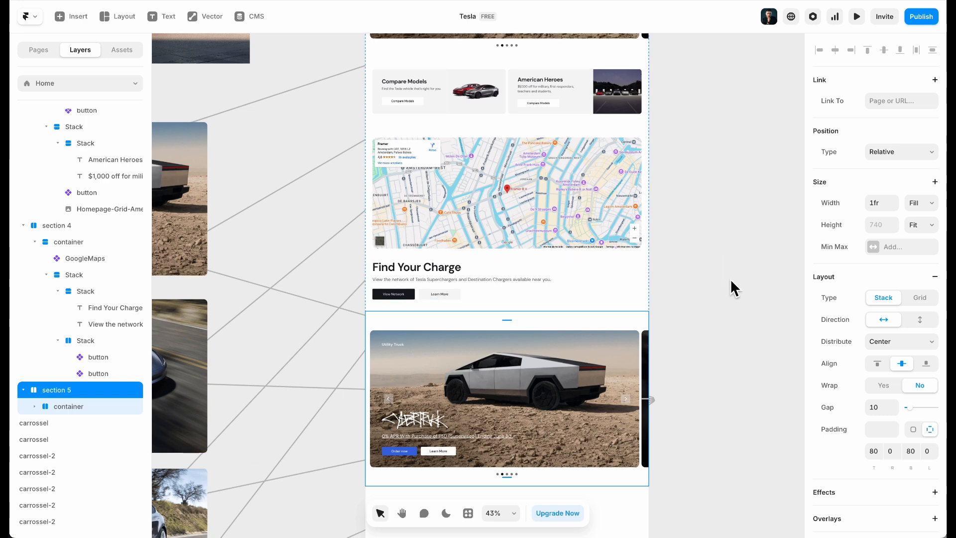
pyautogui.click(732, 366)
pyautogui.scroll(-3, 590, 383)
pyautogui.hscroll(-3, 591, 383)
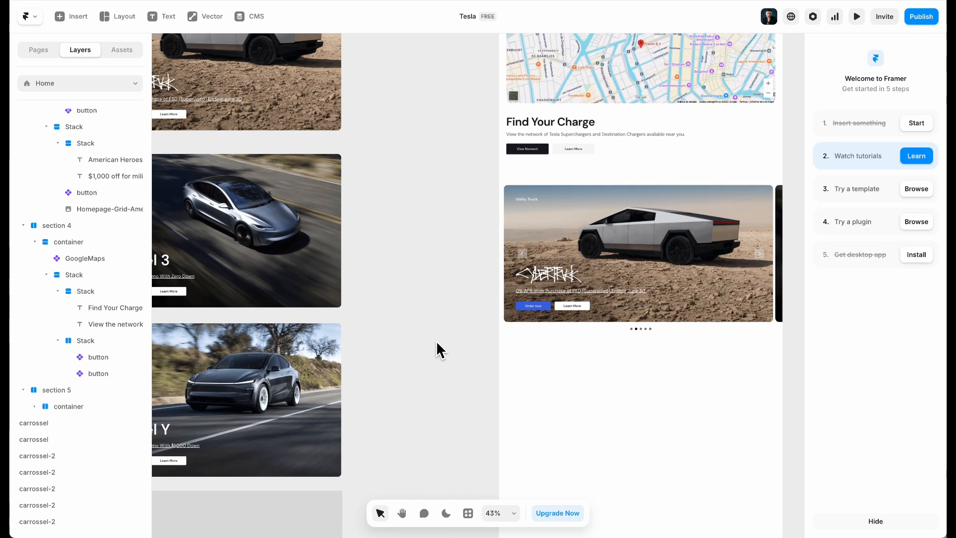
pyautogui.scroll(-5, 322, 386)
pyautogui.scroll(-5, 320, 386)
pyautogui.scroll(-3, 329, 371)
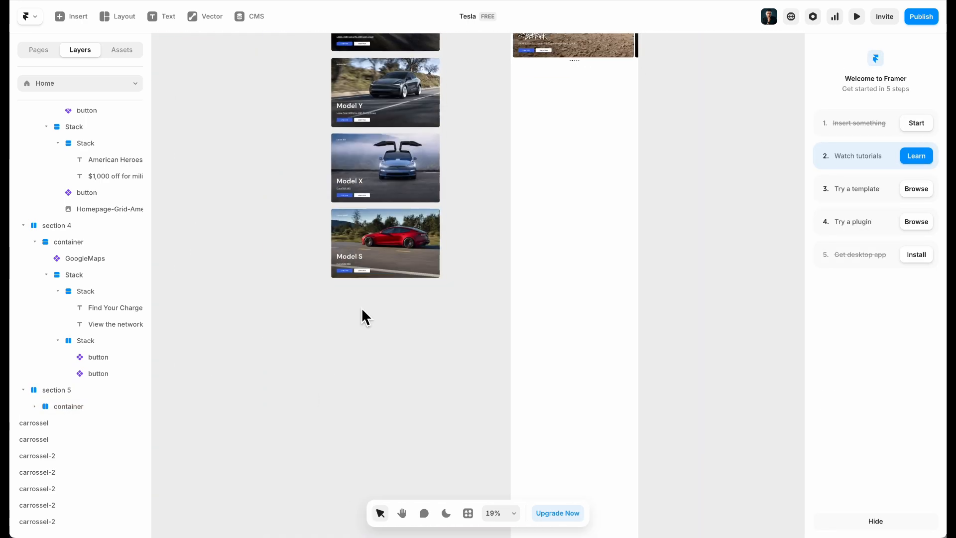
pyautogui.click(349, 209)
# Duplicate the Model S card and give it the Solar Panels title and subtitle
pyautogui.moveTo(386, 239); pyautogui.dragTo(377, 339)
pyautogui.scroll(3, 369, 404)
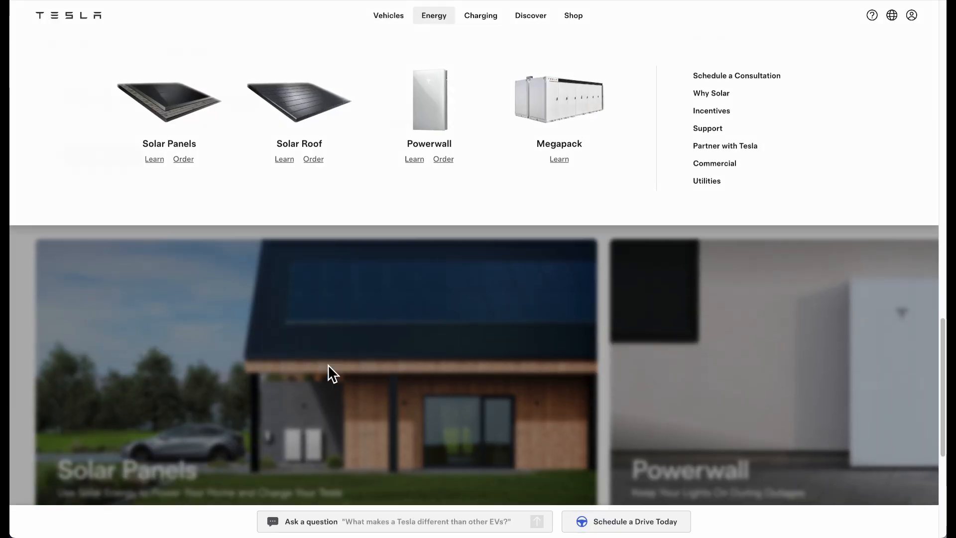
pyautogui.scroll(-5, 309, 353)
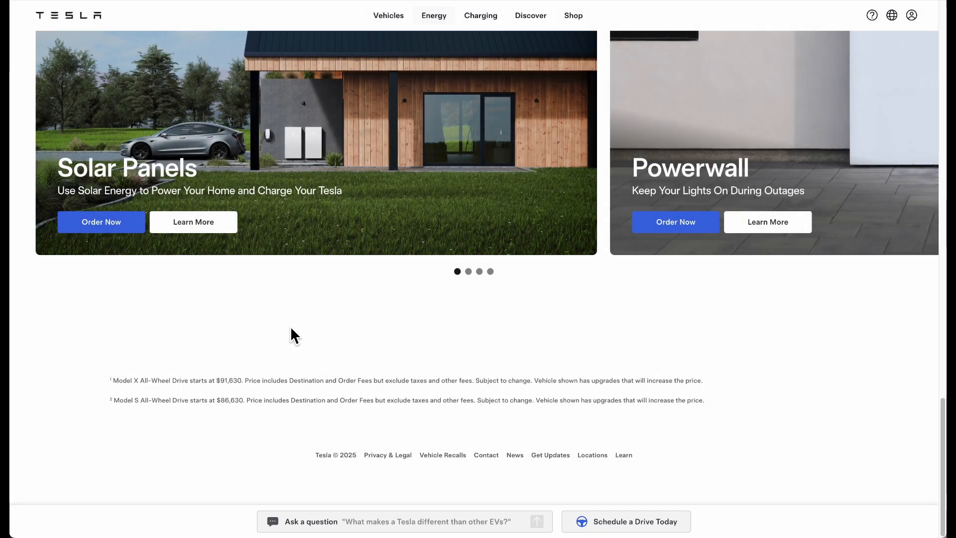
pyautogui.scroll(2, 294, 339)
pyautogui.tripleClick(148, 265)
pyautogui.hotkey('ctrl', 'c')
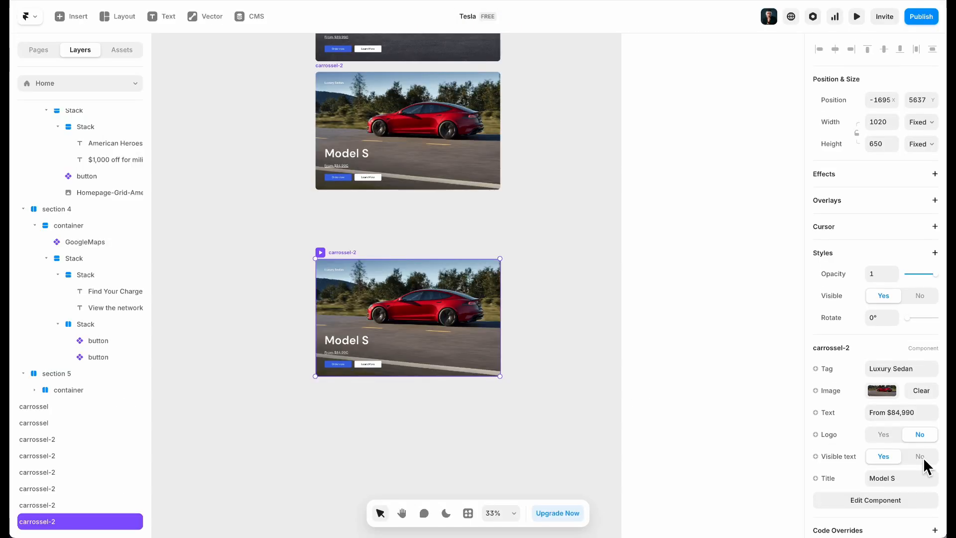
pyautogui.scroll(-1, 896, 458)
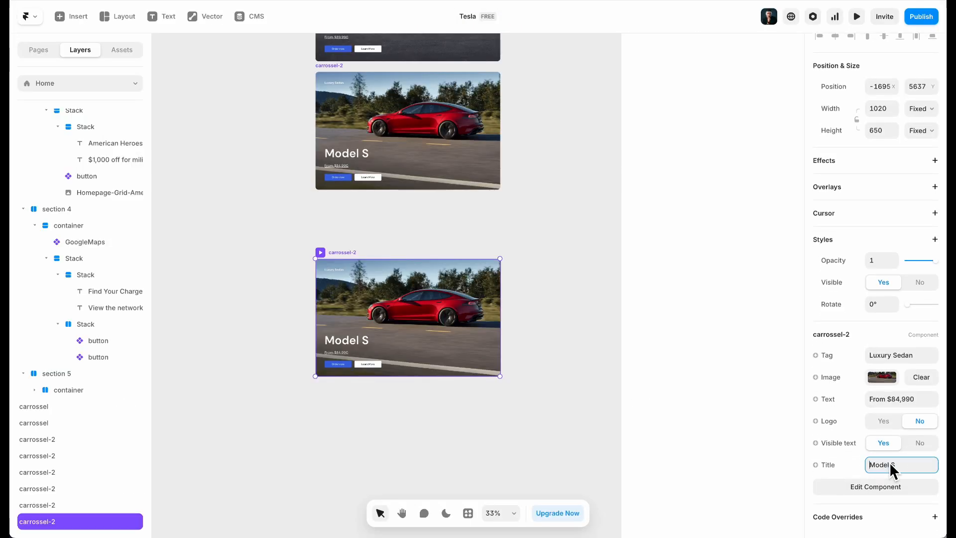
pyautogui.doubleClick(884, 464)
pyautogui.hotkey('ctrl', 'v')
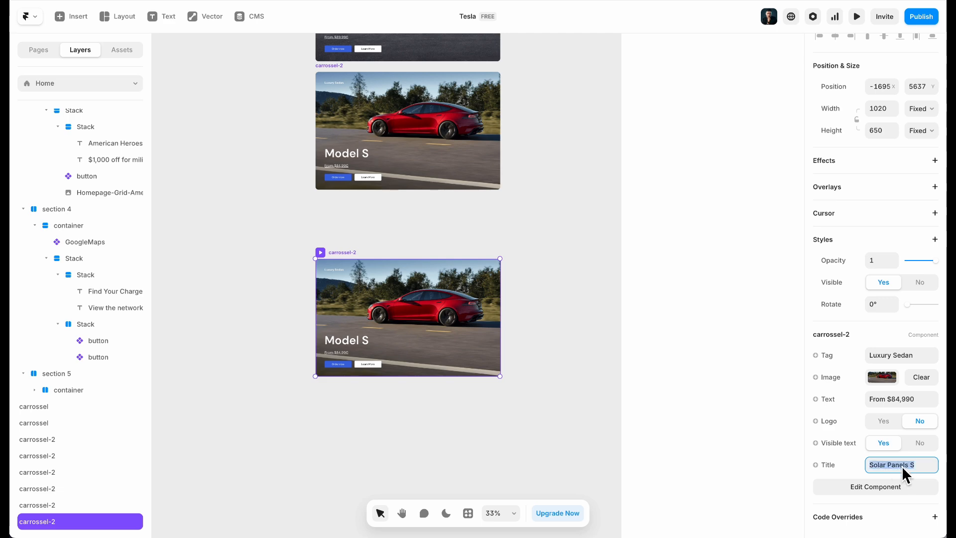
pyautogui.press('Return')
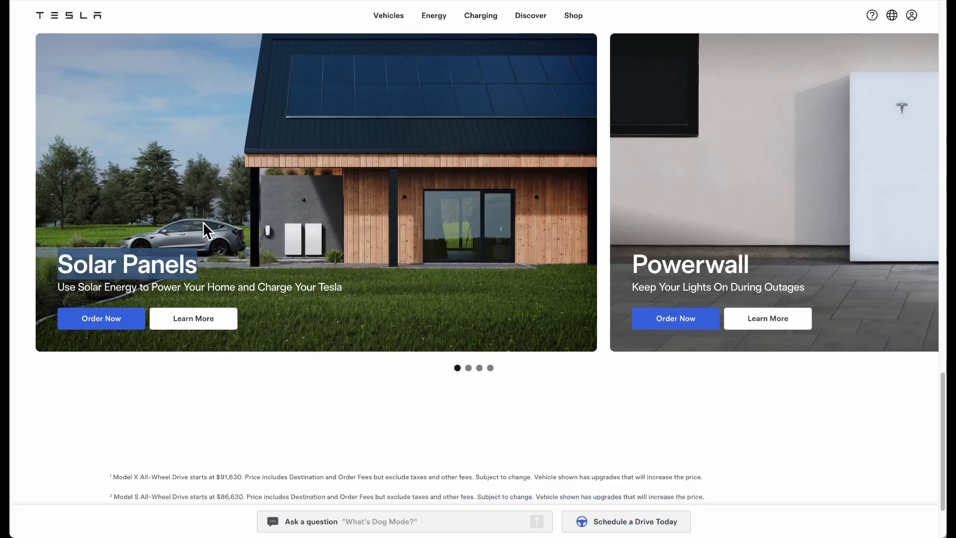
pyautogui.tripleClick(216, 286)
pyautogui.hotkey('ctrl', 'c')
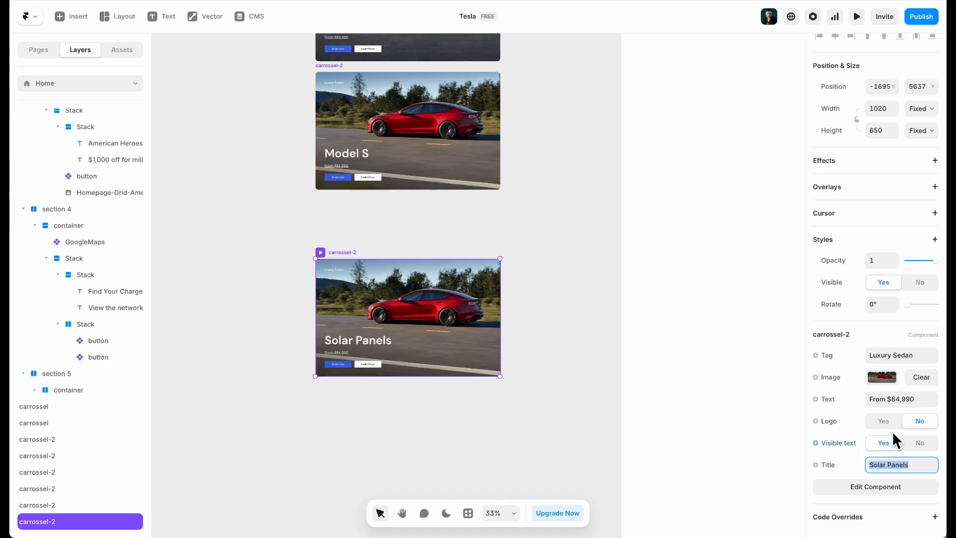
pyautogui.click(895, 396)
pyautogui.hotkey('ctrl', 'v')
# Set the card's image to Homepage-Card-Solar-Panels-Desktop.png
pyautogui.click(882, 377)
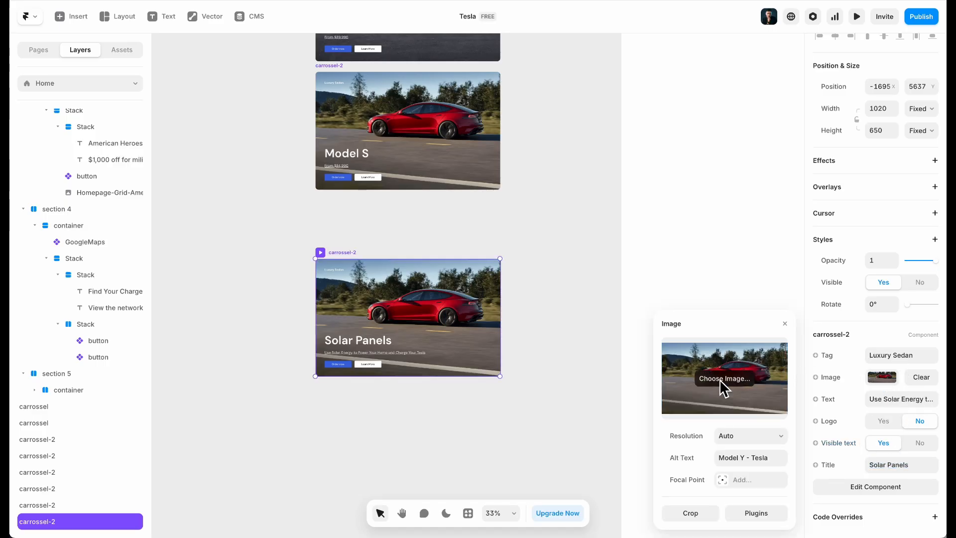
pyautogui.click(721, 383)
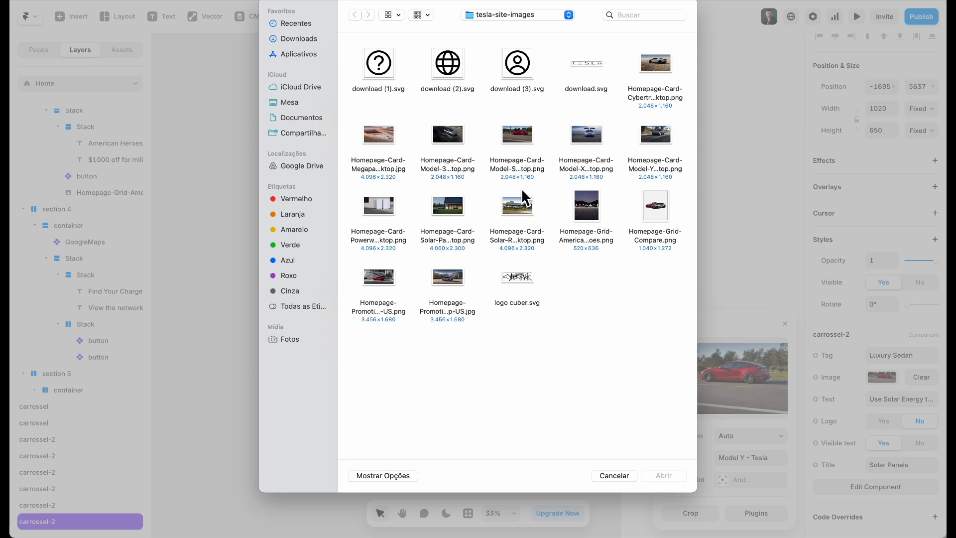
pyautogui.doubleClick(449, 208)
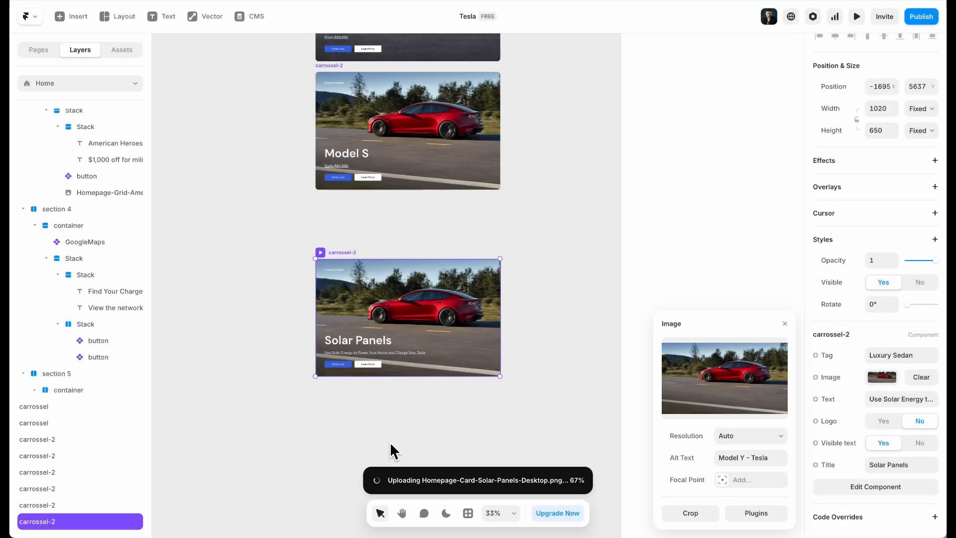
pyautogui.click(393, 429)
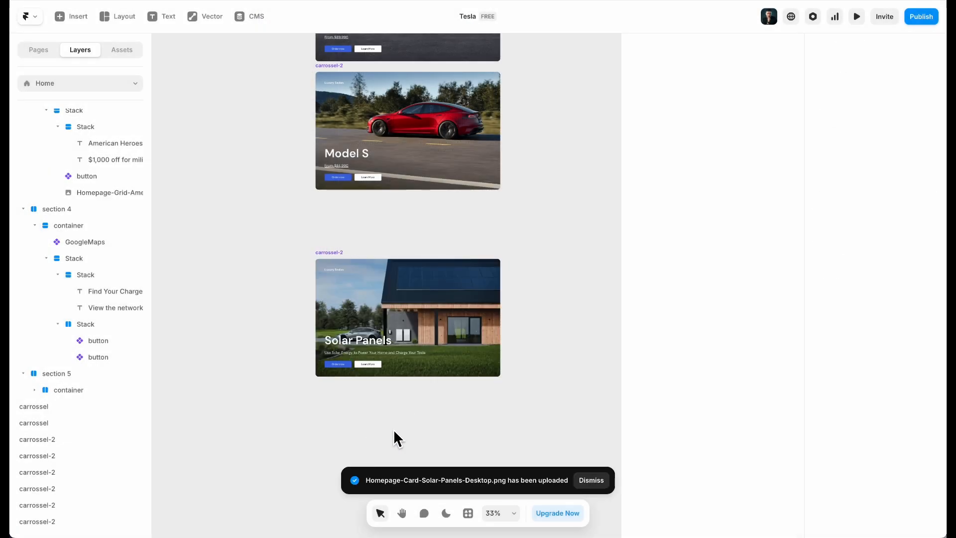
# Duplicate the Solar Panels card and copy the Powerwall heading from Tesla's site
pyautogui.click(342, 253)
pyautogui.click(346, 276)
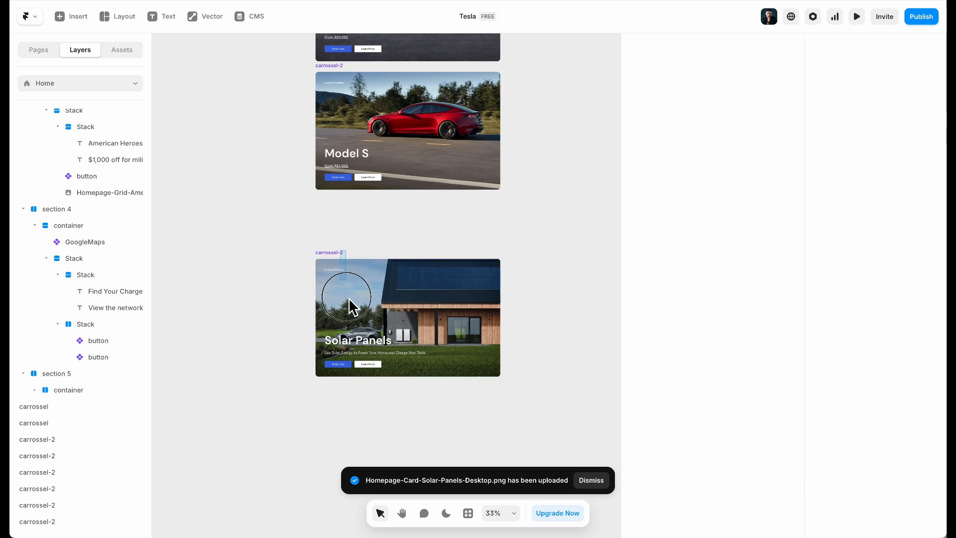
pyautogui.click(342, 274)
pyautogui.moveTo(342, 253); pyautogui.dragTo(344, 406)
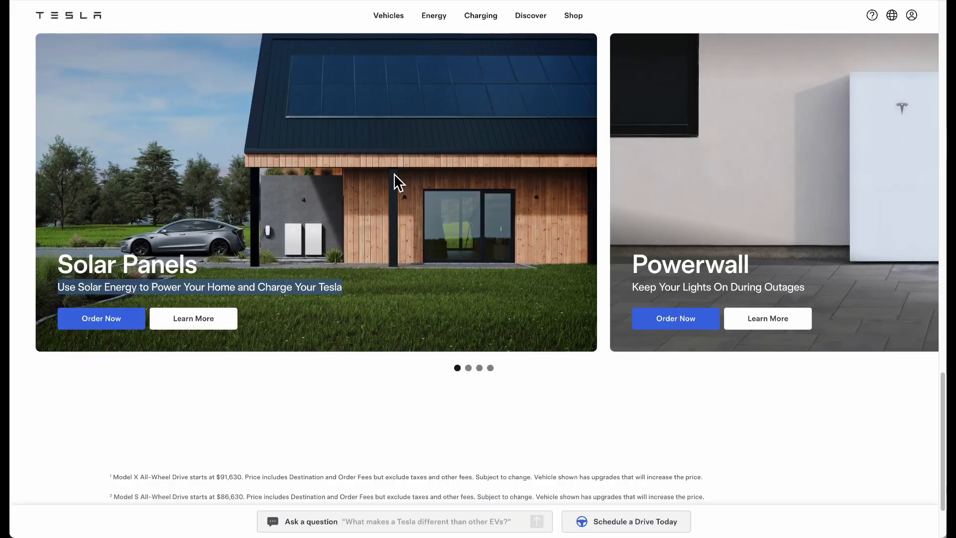
pyautogui.doubleClick(666, 271)
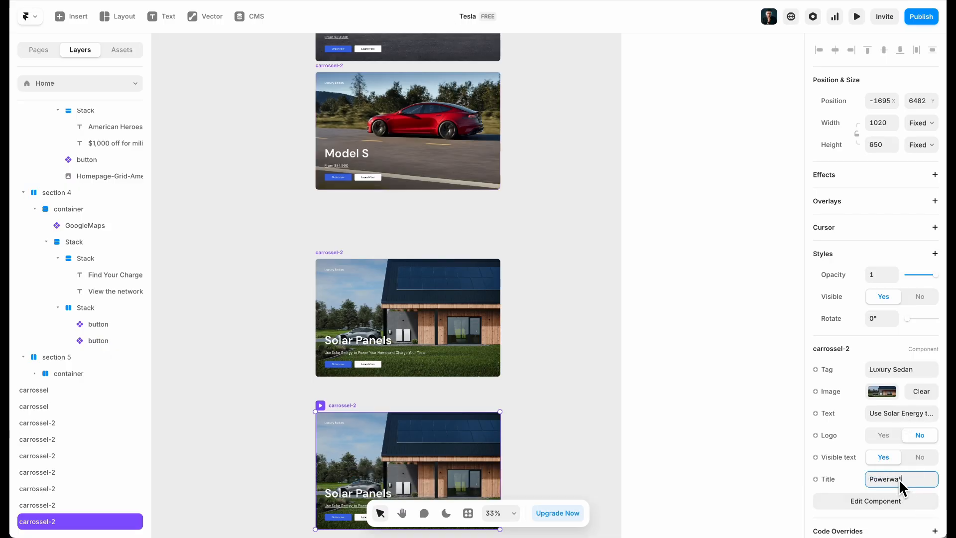
# Confirm the Powerwall title and give the card its Powerwall photo and subtitle
pyautogui.press('Return')
pyautogui.click(881, 391)
pyautogui.click(736, 381)
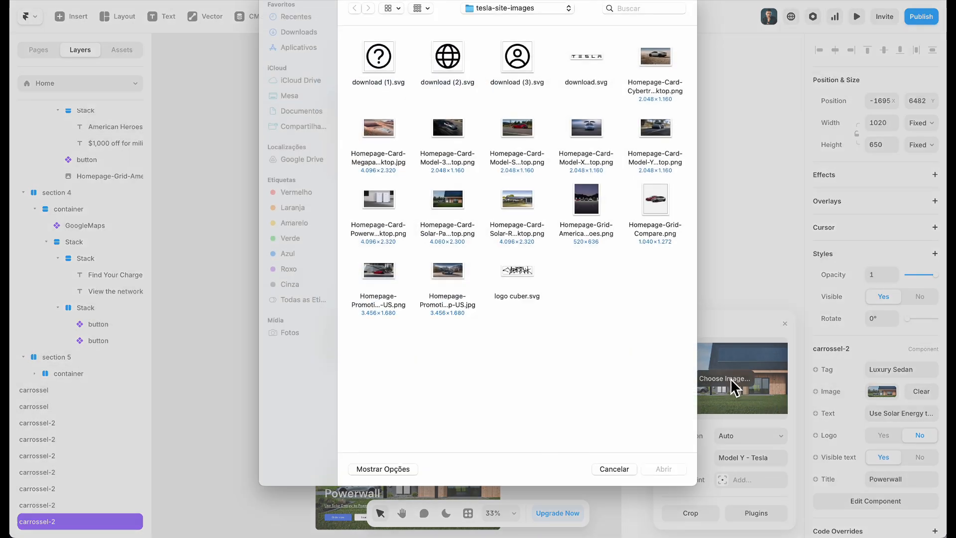
pyautogui.doubleClick(378, 206)
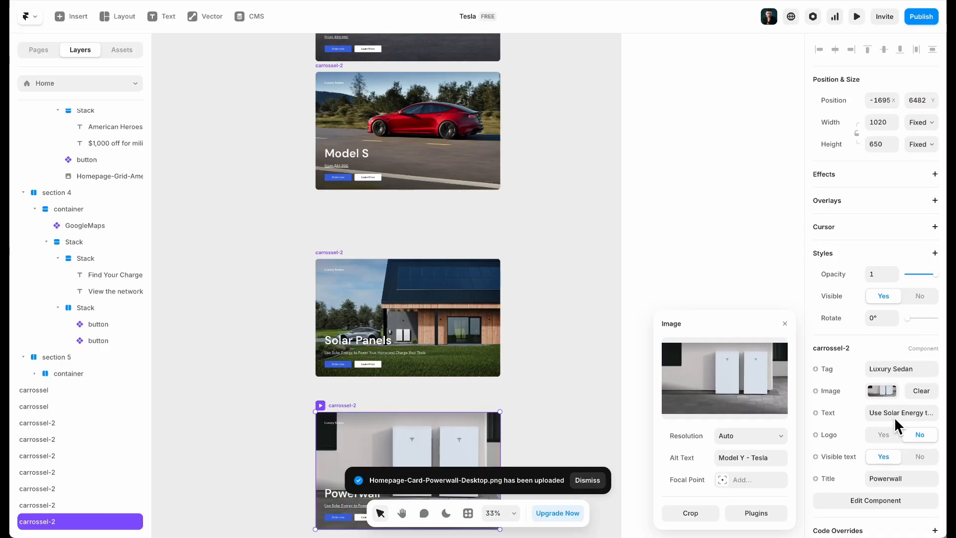
pyautogui.scroll(-1, 894, 416)
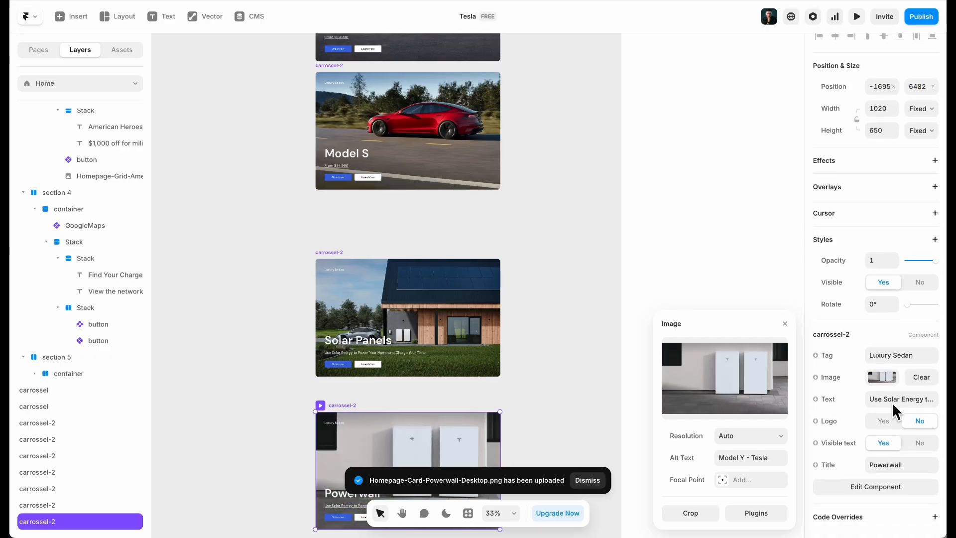
pyautogui.click(891, 402)
pyautogui.scroll(-5, 561, 367)
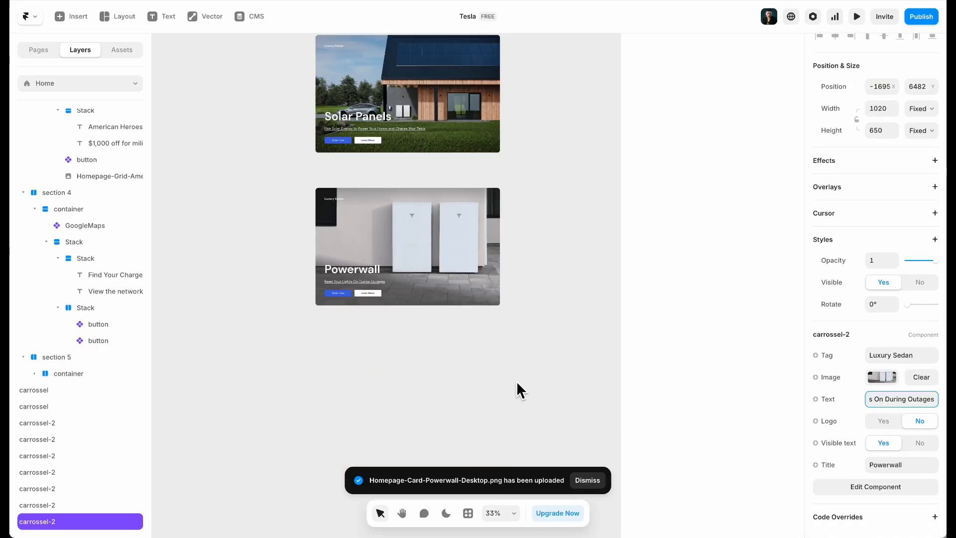
pyautogui.click(459, 368)
# Duplicate the Powerwall card and title the copy 'Solar Roof', copied from Tesla's site
pyautogui.click(338, 183)
pyautogui.click(336, 185)
pyautogui.moveTo(337, 204); pyautogui.dragTo(336, 352)
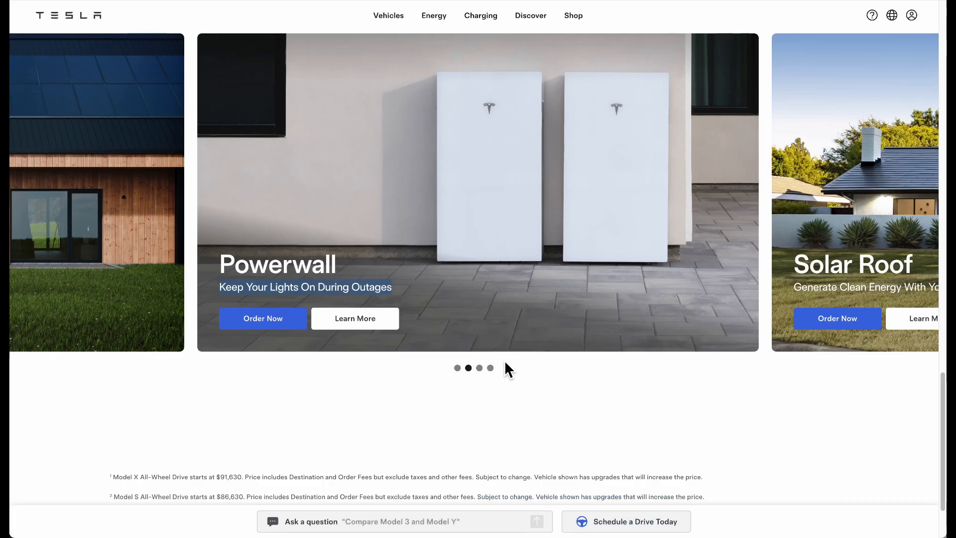
pyautogui.click(480, 368)
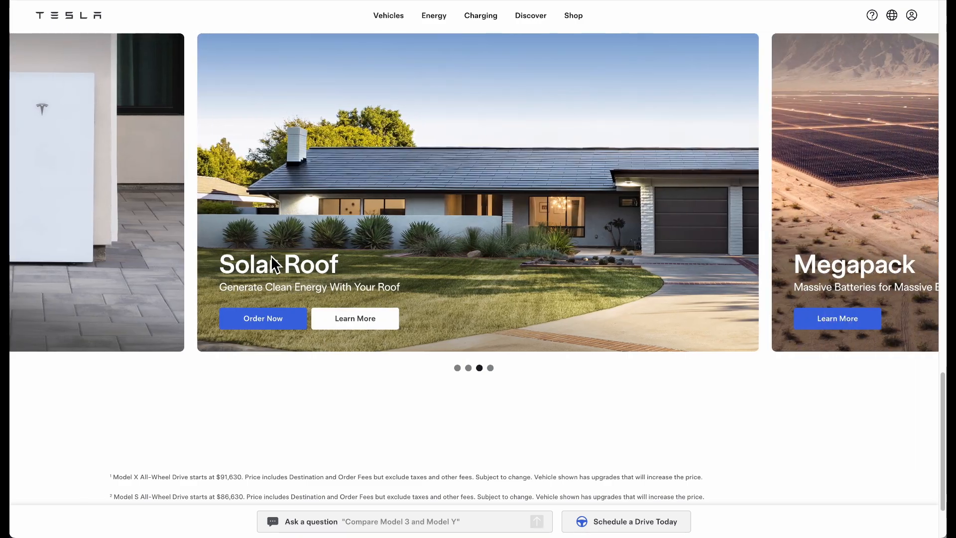
pyautogui.tripleClick(271, 262)
pyautogui.hotkey('ctrl', 'c')
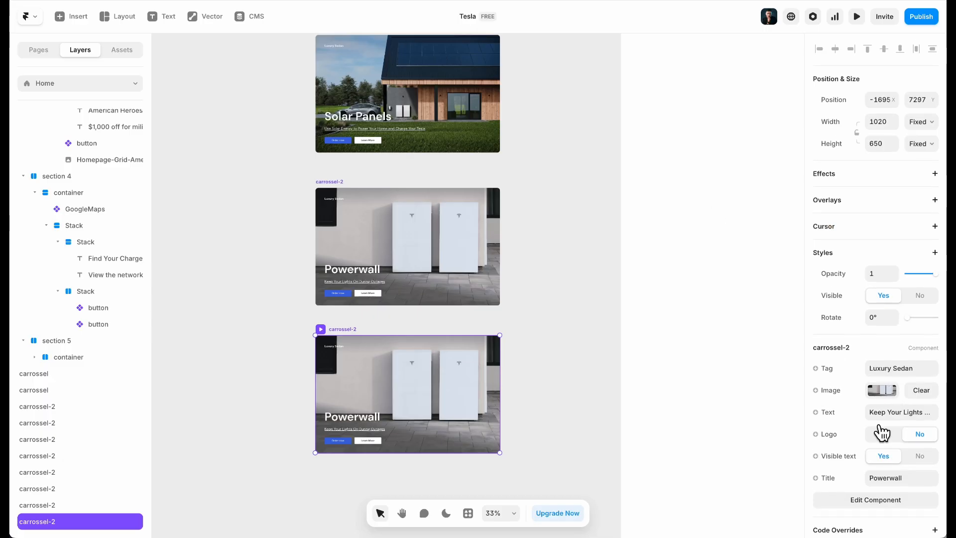
pyautogui.scroll(-1, 885, 424)
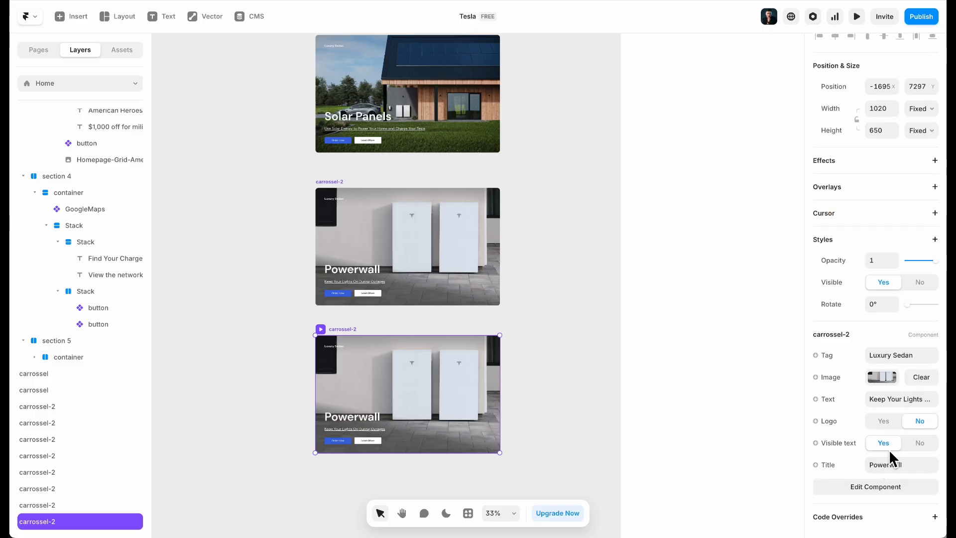
pyautogui.click(892, 462)
pyautogui.hotkey('ctrl', 'v')
# Give the Solar Roof card the Solar Roof photo and its pasted subtitle
pyautogui.click(888, 378)
pyautogui.click(746, 392)
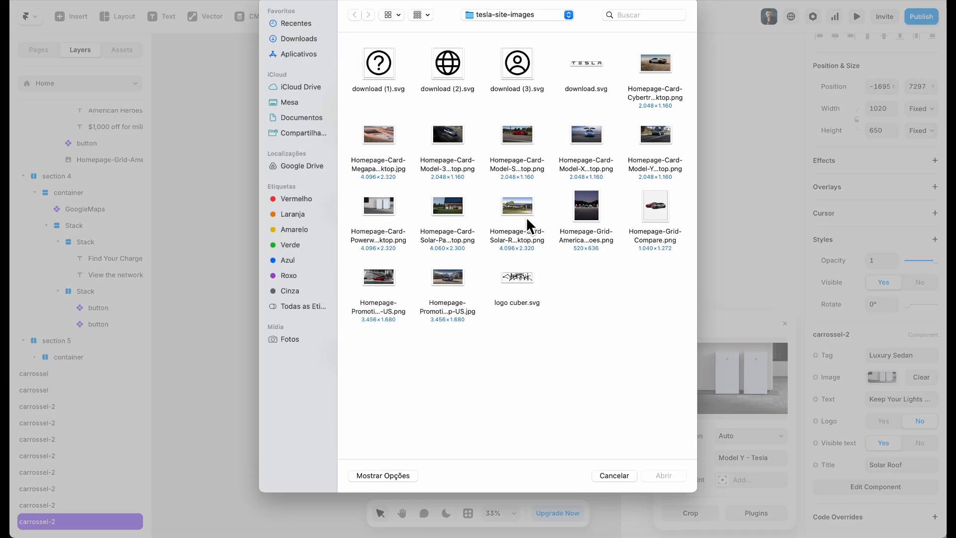
pyautogui.doubleClick(462, 209)
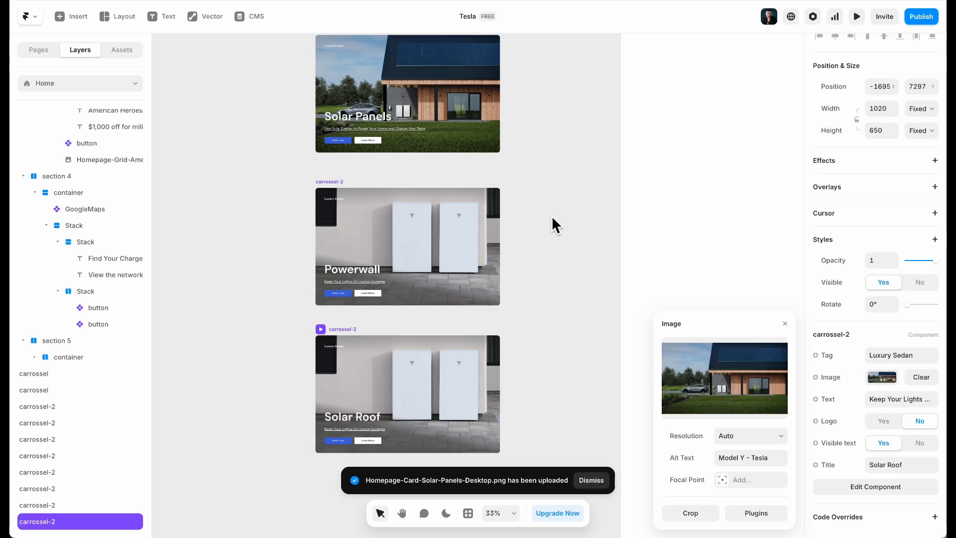
pyautogui.click(704, 384)
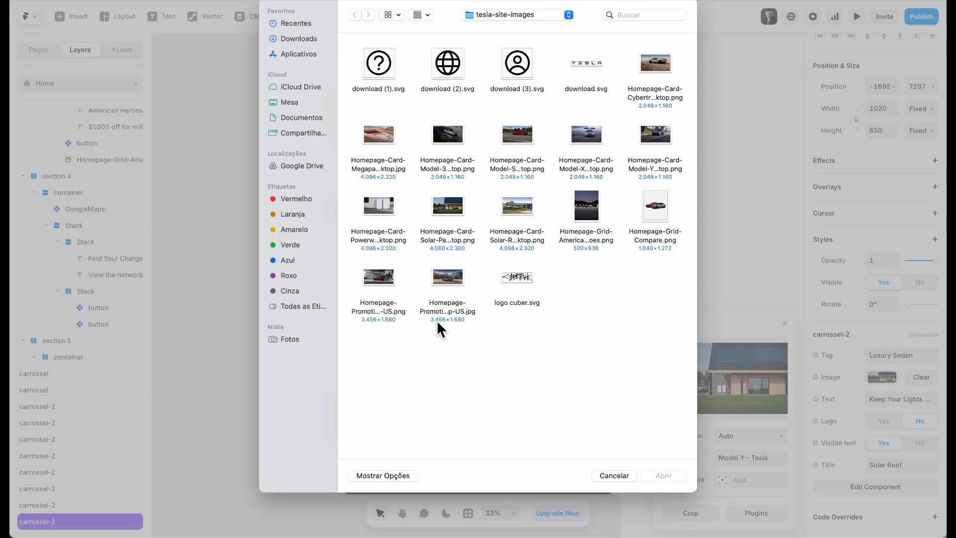
pyautogui.doubleClick(512, 227)
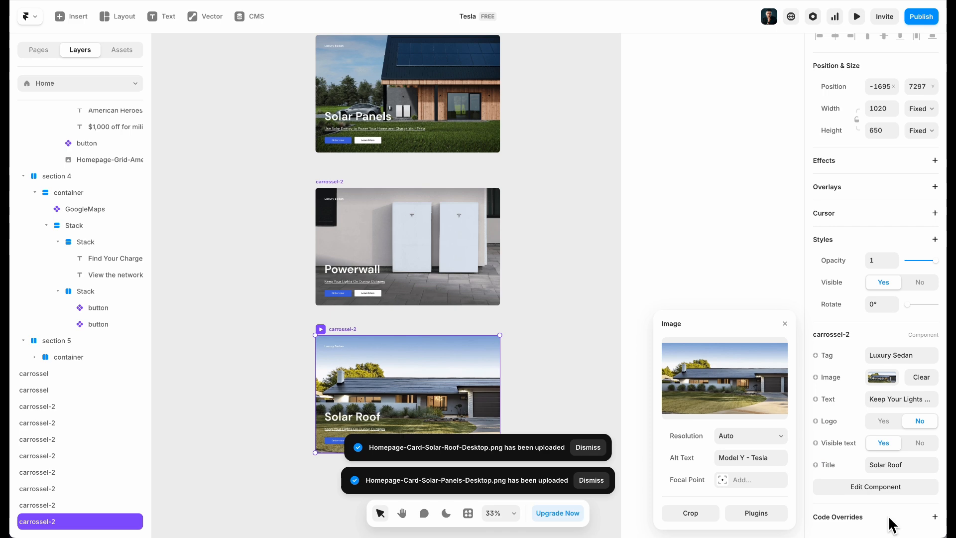
pyautogui.click(886, 403)
pyautogui.hotkey('ctrl', 'v')
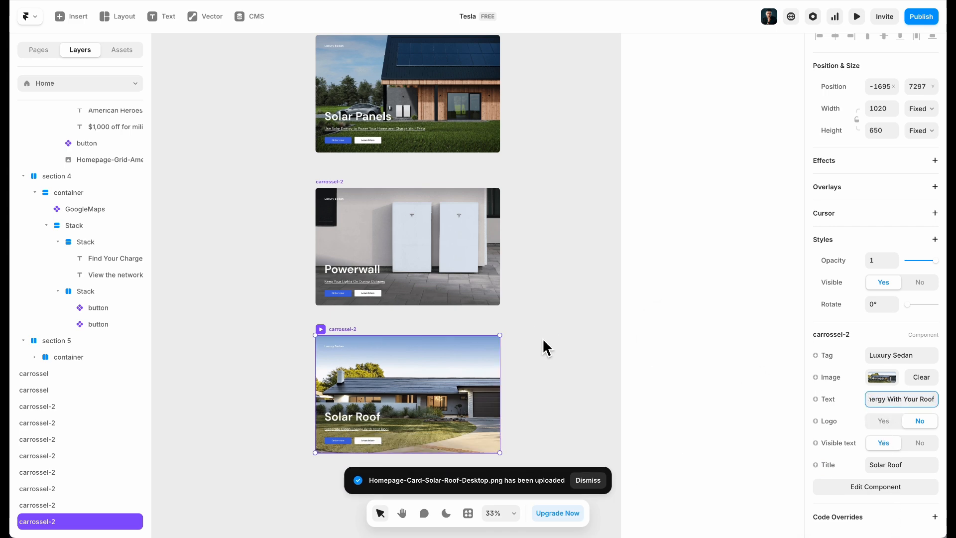
pyautogui.scroll(-3, 539, 341)
# Duplicate the Solar Roof card and retitle the copy 'Megapack'
pyautogui.click(415, 399)
pyautogui.moveTo(387, 217); pyautogui.dragTo(422, 343)
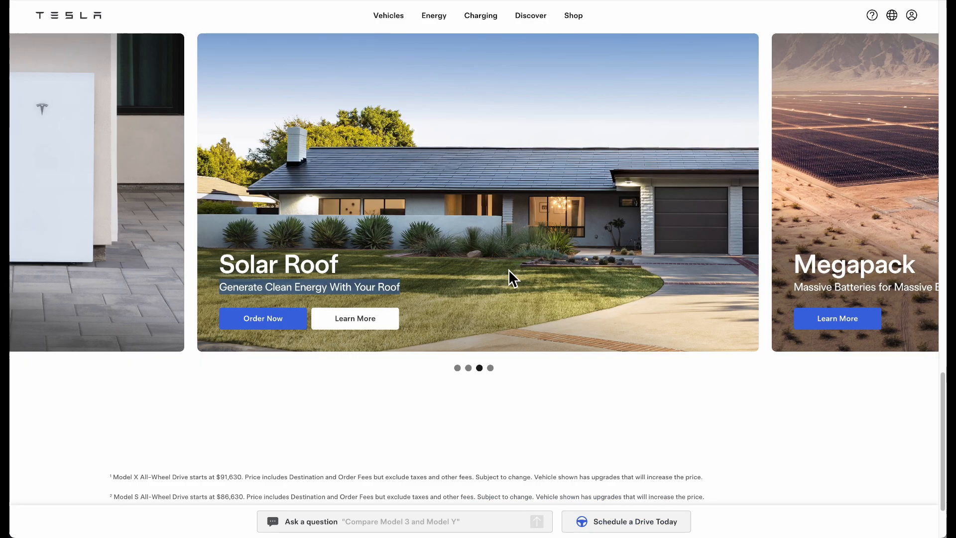
pyautogui.doubleClick(807, 266)
pyautogui.hotkey('ctrl', 'c')
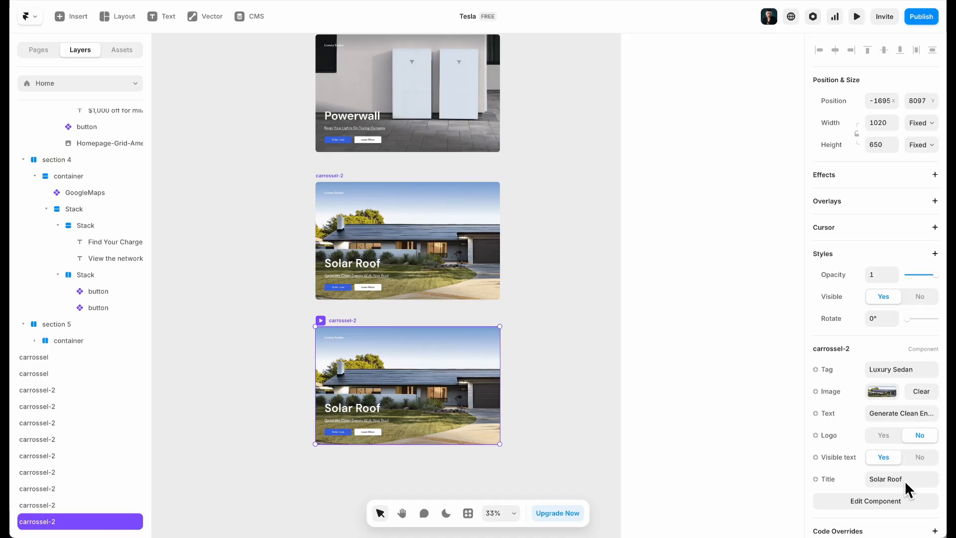
pyautogui.click(906, 482)
pyautogui.hotkey('ctrl', 'a')
pyautogui.hotkey('ctrl', 'v')
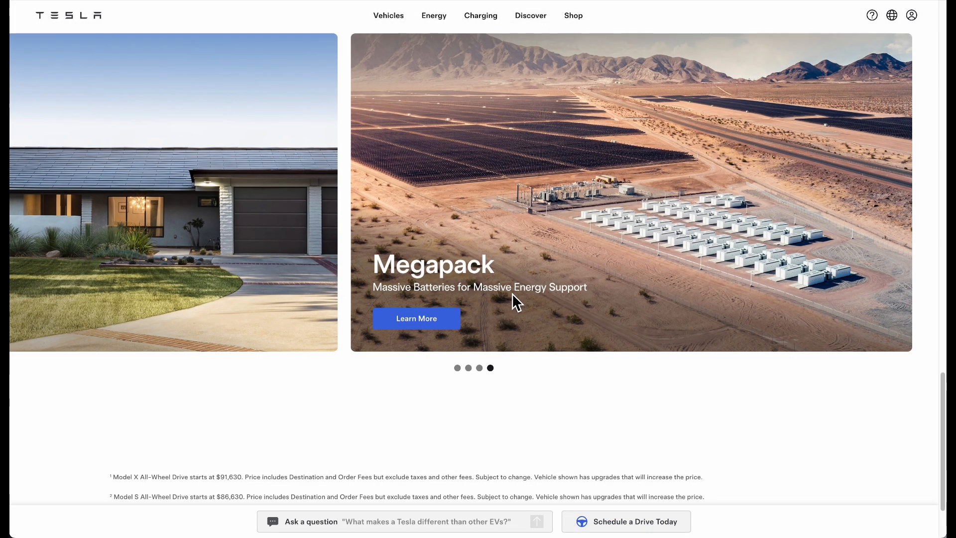
# Paste Tesla's 'Massive Batteries' subtitle onto the Megapack card
pyautogui.tripleClick(512, 293)
pyautogui.hotkey('ctrl', 'c')
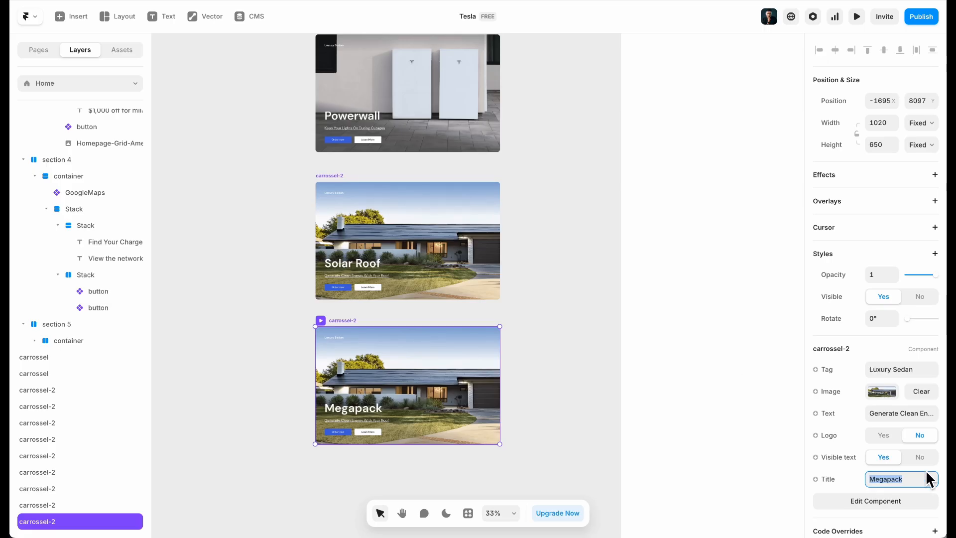
pyautogui.click(917, 414)
pyautogui.hotkey('ctrl', 'a')
pyautogui.hotkey('ctrl', 'v')
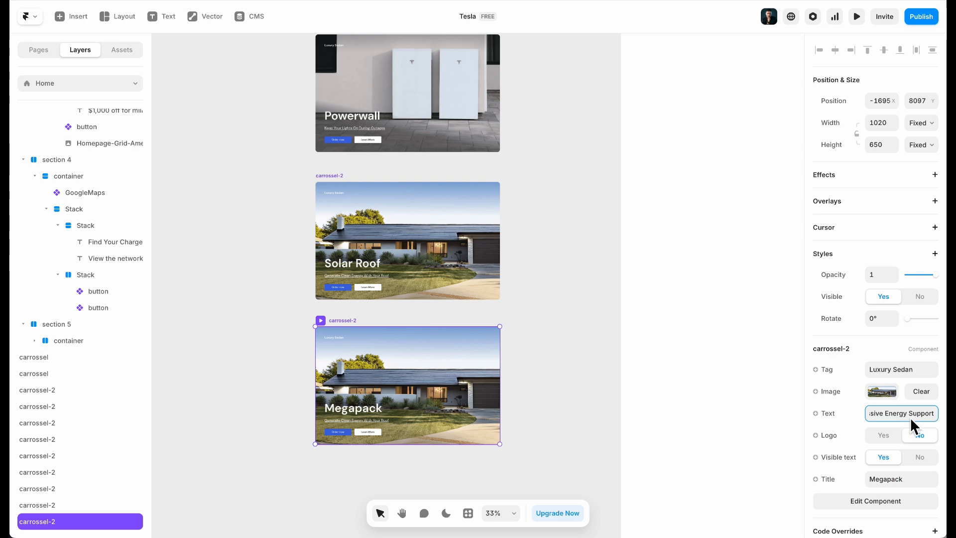
pyautogui.click(542, 347)
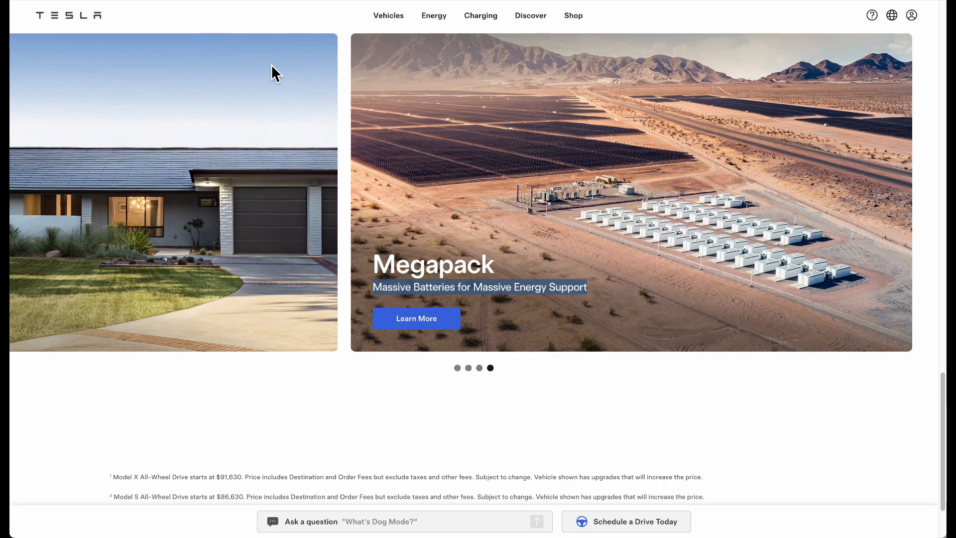
pyautogui.scroll(2, 561, 208)
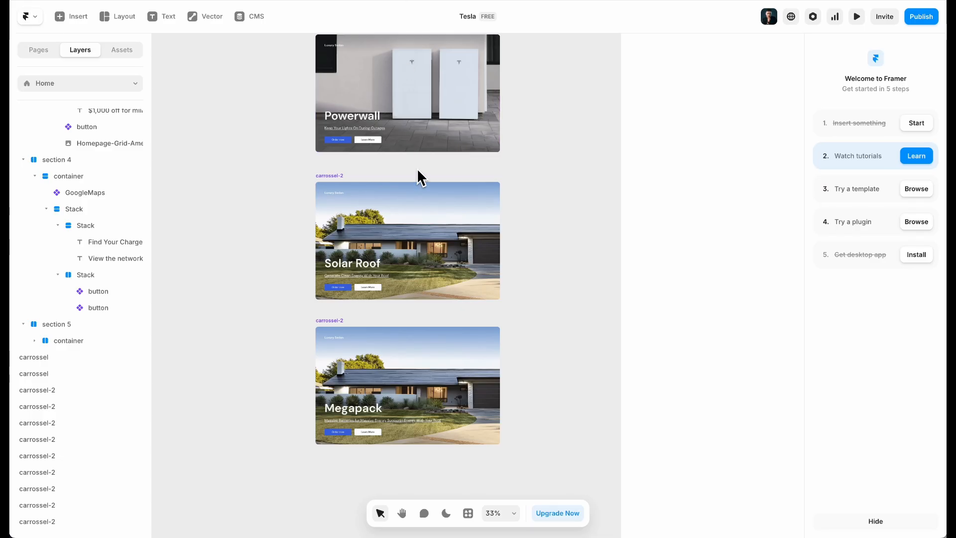
# In the card component, bind the Utility Truck tag's visibility to a new TAG variable
pyautogui.doubleClick(411, 128)
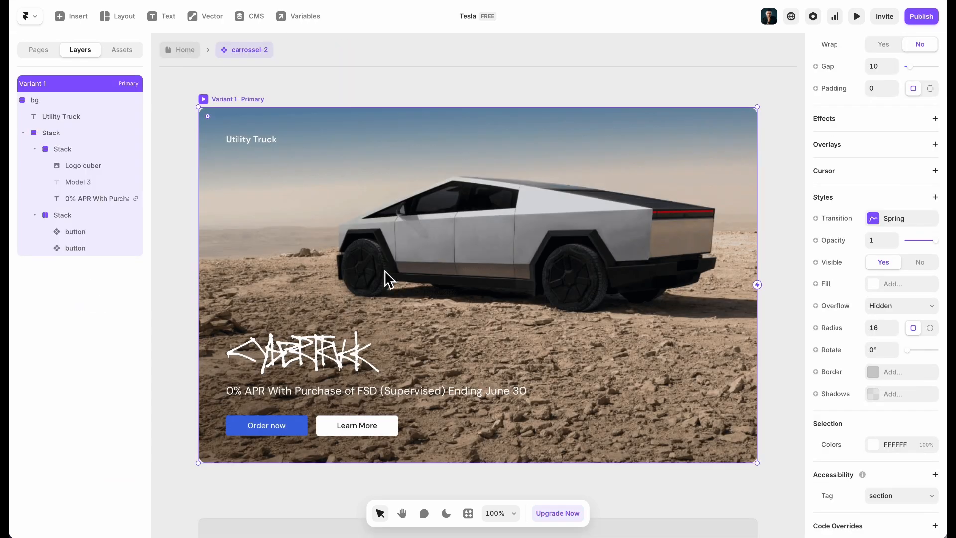
pyautogui.click(243, 141)
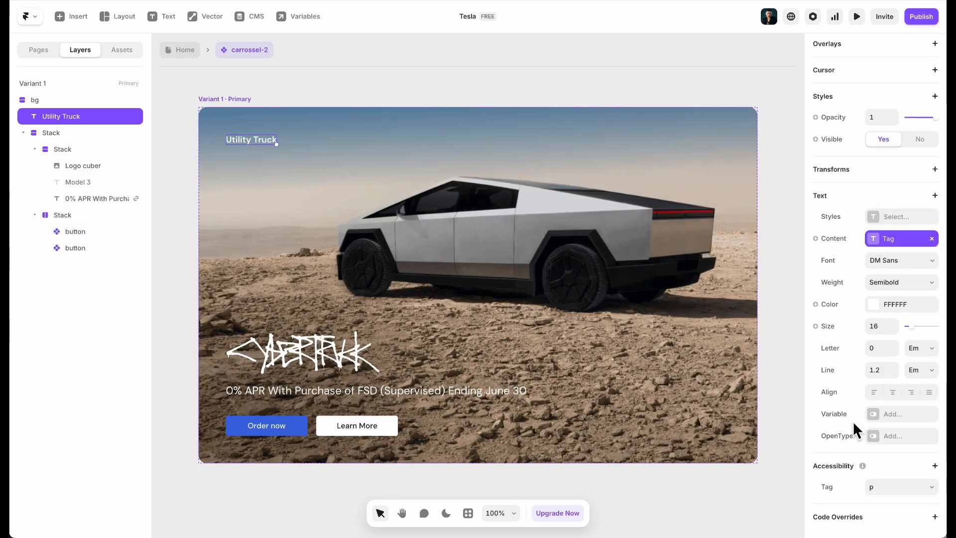
pyautogui.click(826, 139)
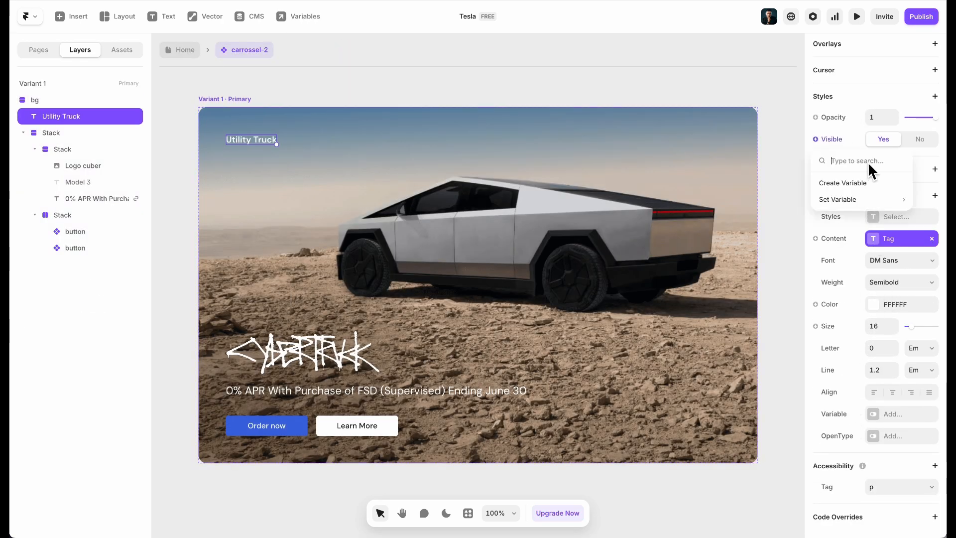
pyautogui.click(882, 184)
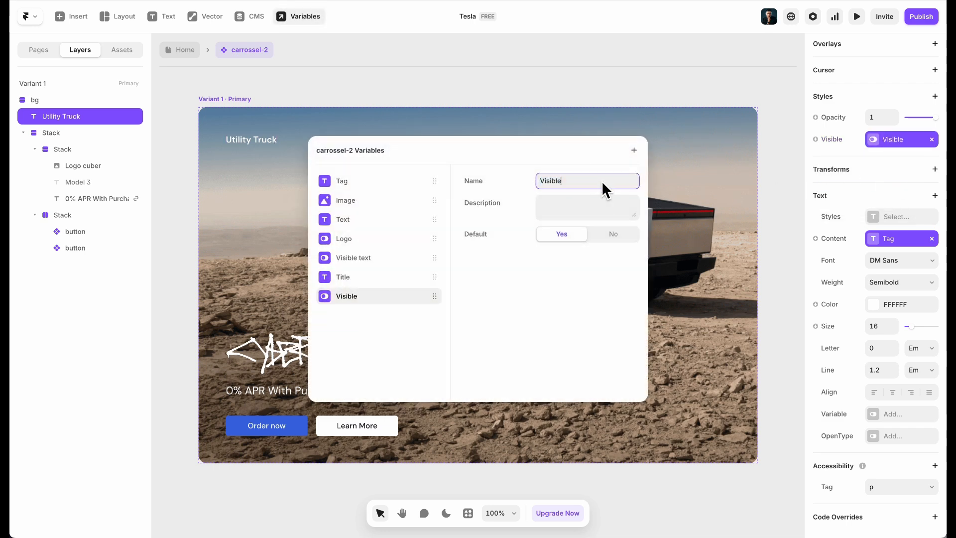
pyautogui.write('TAG')
pyautogui.click(518, 85)
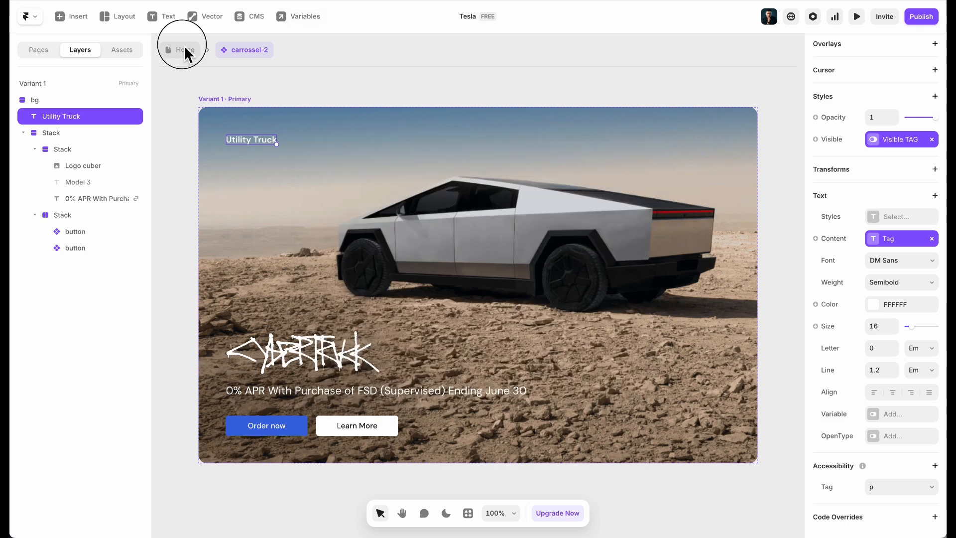
pyautogui.click(185, 50)
# Select all four energy cards, hide their tags, then undo the change
pyautogui.click(411, 382)
pyautogui.keyDown('shift'); pyautogui.click(415, 251); pyautogui.keyUp('shift')
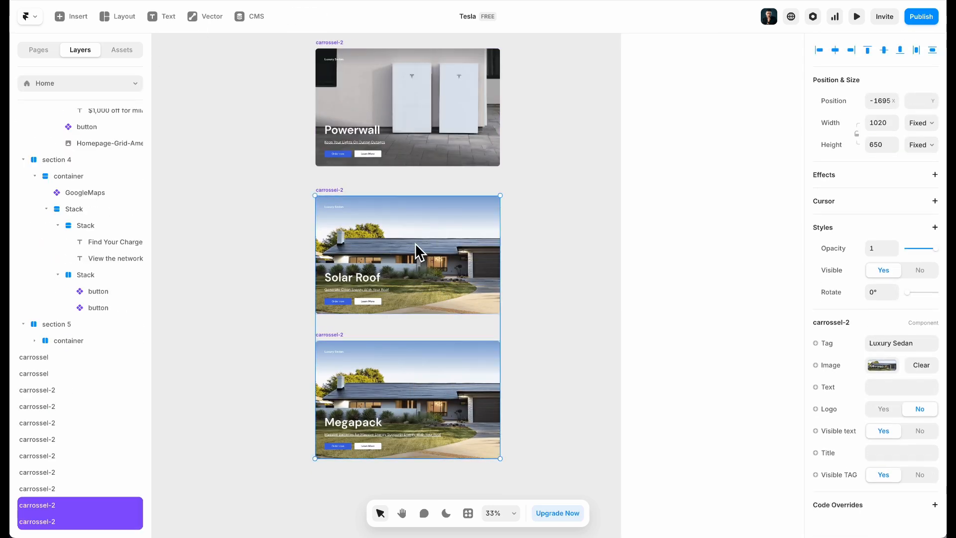
pyautogui.keyDown('shift'); pyautogui.click(405, 102); pyautogui.keyUp('shift')
pyautogui.scroll(5, 406, 241)
pyautogui.keyDown('shift'); pyautogui.click(416, 119); pyautogui.keyUp('shift')
pyautogui.scroll(5, 416, 248)
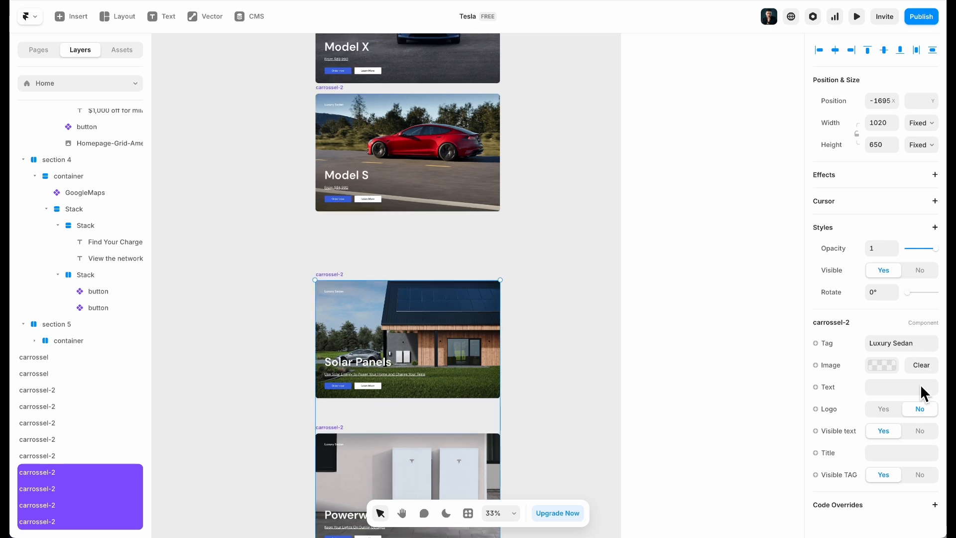
pyautogui.click(909, 476)
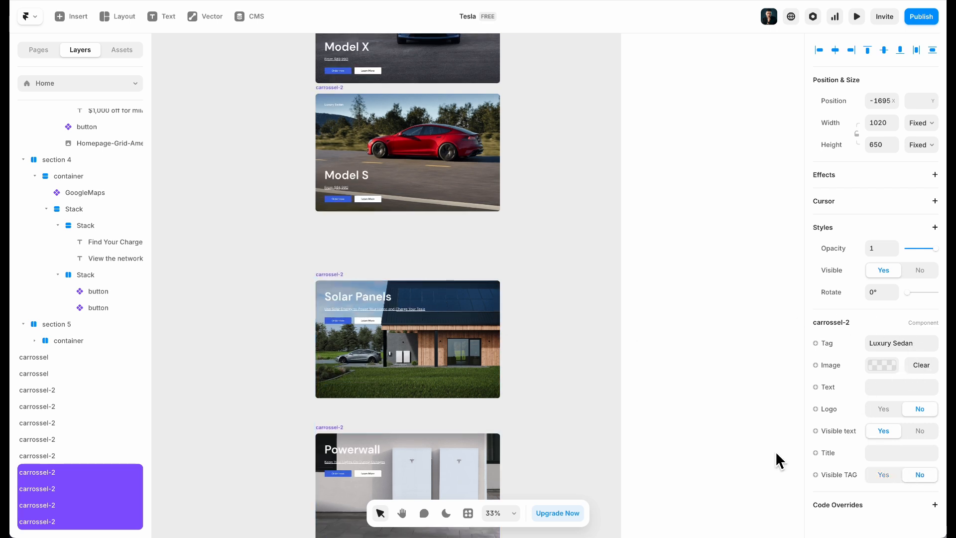
pyautogui.scroll(-5, 530, 339)
pyautogui.scroll(-7, 528, 357)
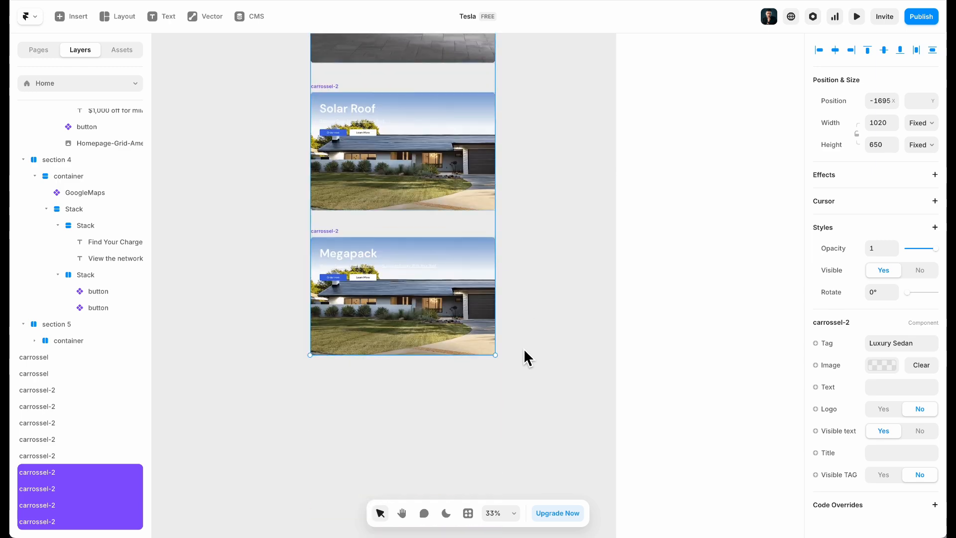
pyautogui.hotkey('ctrl', 'z')
# Remove the visibility variable from the Utility Truck tag in the card component
pyautogui.click(438, 251)
pyautogui.click(537, 285)
pyautogui.click(438, 308)
pyautogui.doubleClick(442, 307)
pyautogui.click(245, 141)
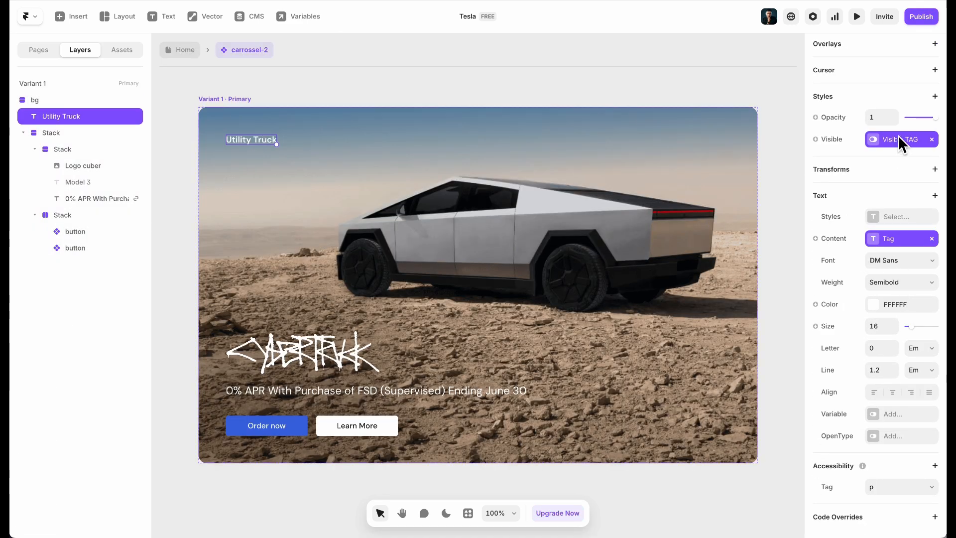
pyautogui.click(932, 140)
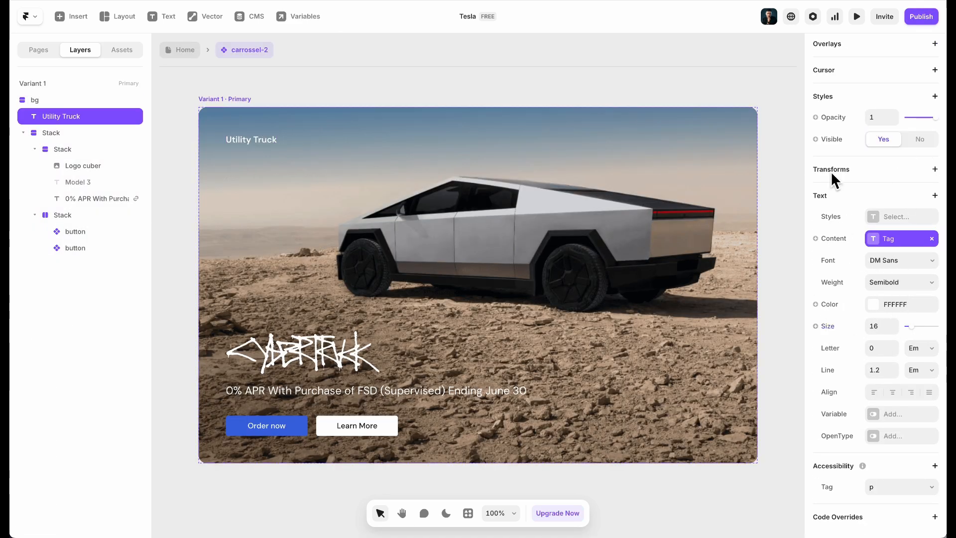
# Link the tag's opacity to a new 'Opacity tag' variable and go back Home
pyautogui.click(830, 118)
pyautogui.click(859, 164)
pyautogui.click(605, 181)
pyautogui.write('rt')
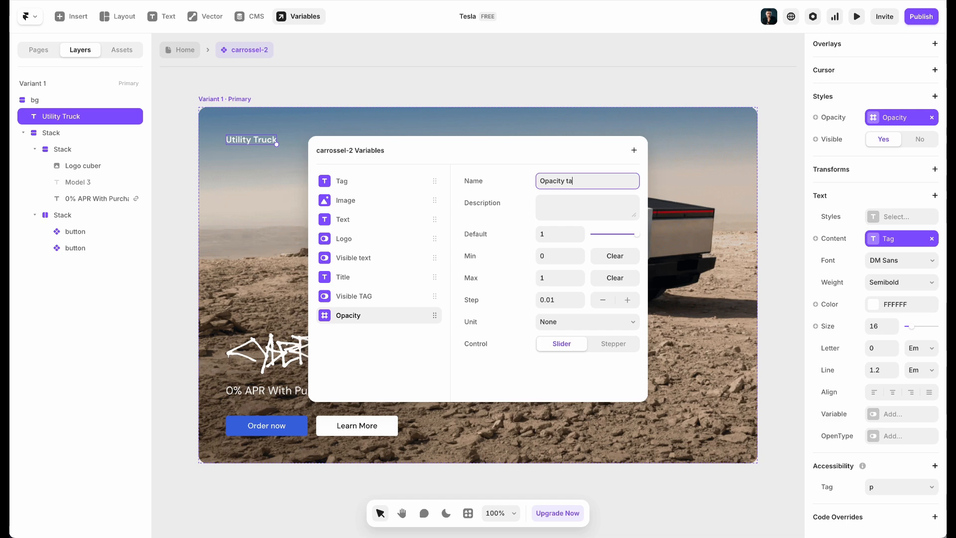
pyautogui.click(386, 97)
pyautogui.click(174, 48)
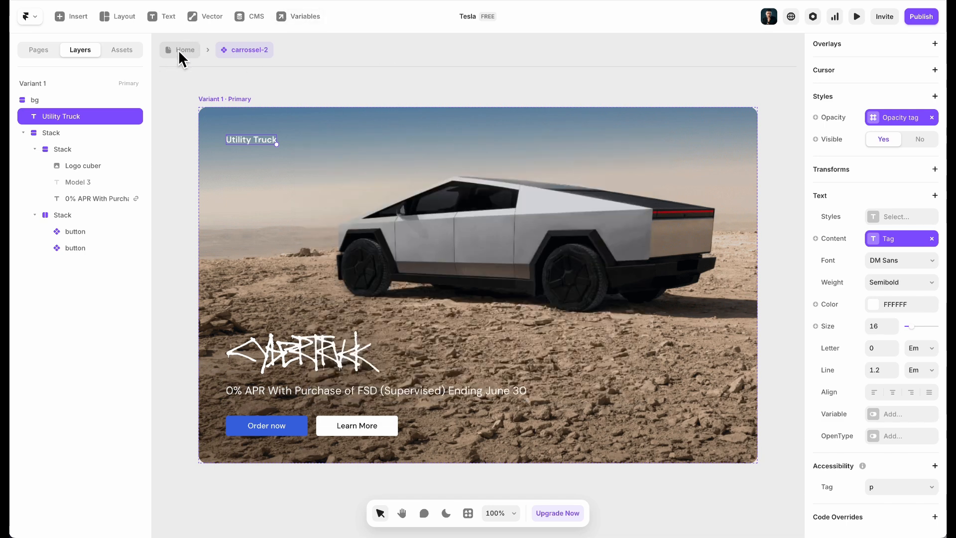
pyautogui.click(414, 165)
# Set Opacity tag to 0 on the Solar Roof, Powerwall and Solar Panels cards
pyautogui.scroll(1, 450, 246)
pyautogui.keyDown('shift'); pyautogui.click(435, 90); pyautogui.keyUp('shift')
pyautogui.scroll(2, 416, 252)
pyautogui.scroll(5, 423, 279)
pyautogui.scroll(-2, 430, 306)
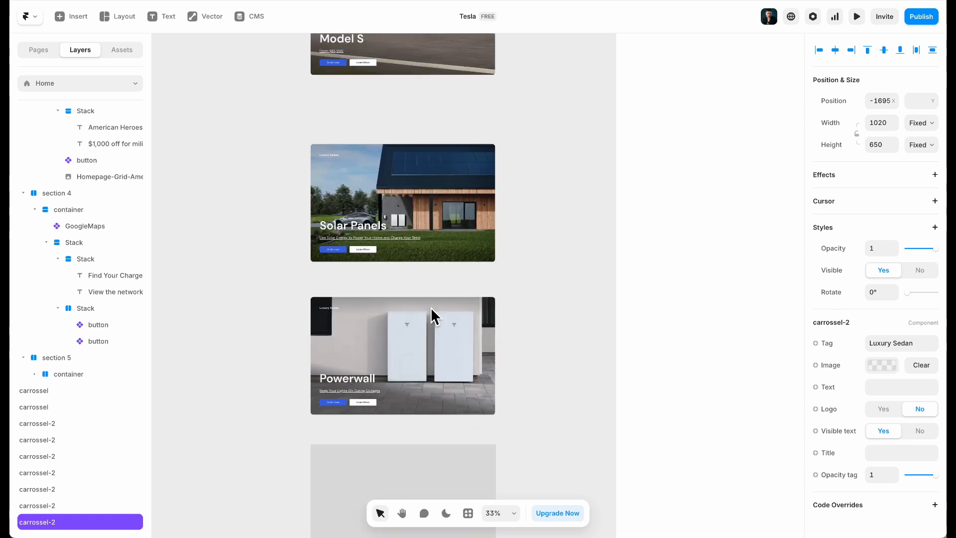
pyautogui.keyDown('shift'); pyautogui.click(414, 209); pyautogui.keyUp('shift')
pyautogui.moveTo(934, 475); pyautogui.dragTo(842, 474)
pyautogui.click(526, 364)
pyautogui.scroll(-6, 527, 364)
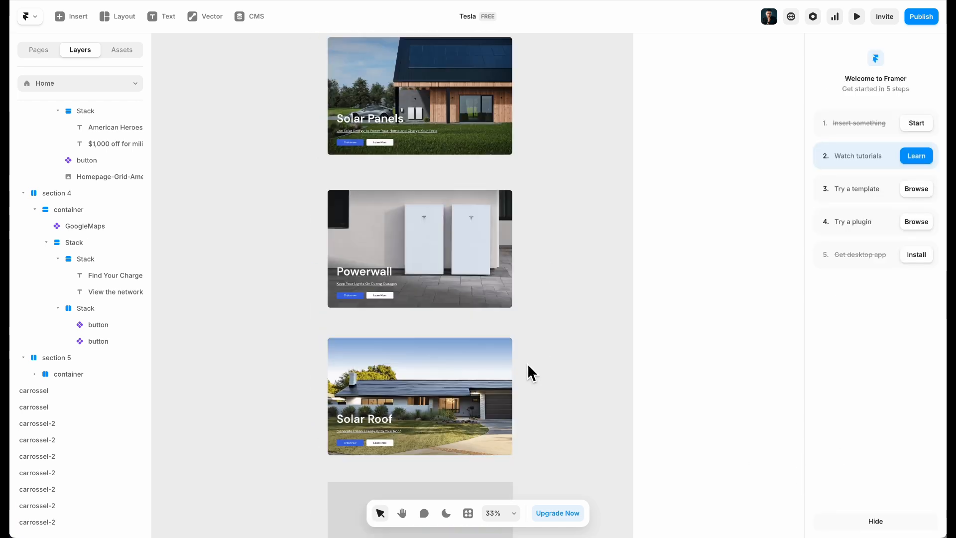
# Give the Megapack card the Homepage-Card-Megapack-Desktop.jpg photo
pyautogui.click(441, 341)
pyautogui.click(876, 391)
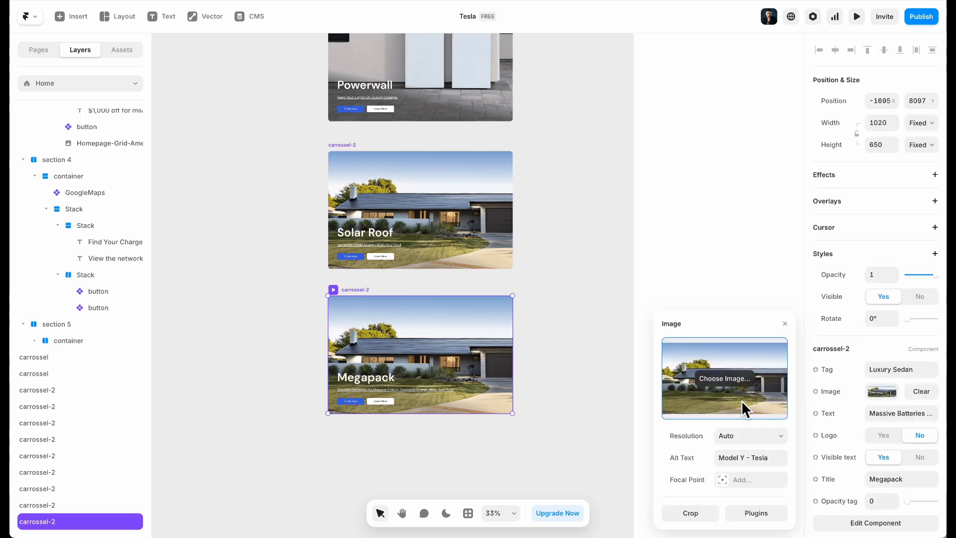
pyautogui.click(745, 378)
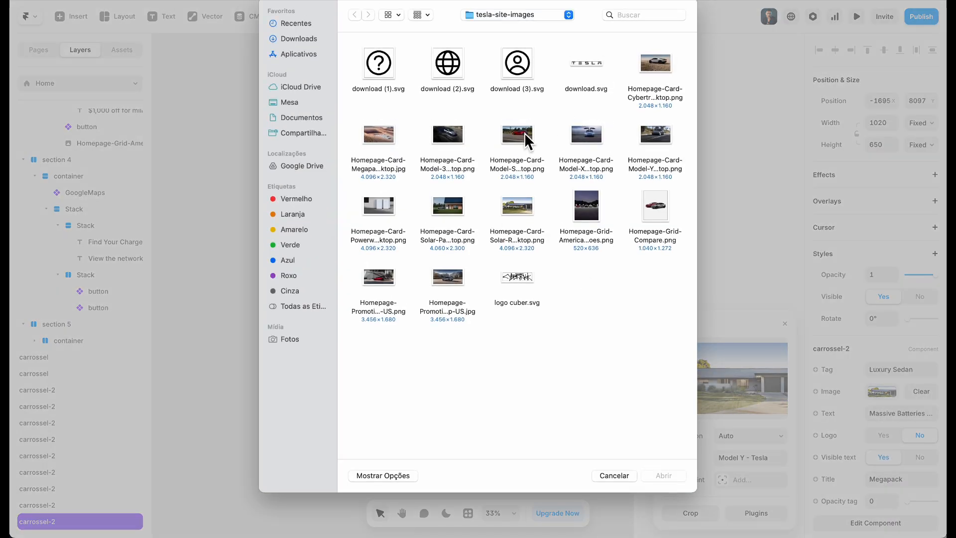
pyautogui.doubleClick(382, 136)
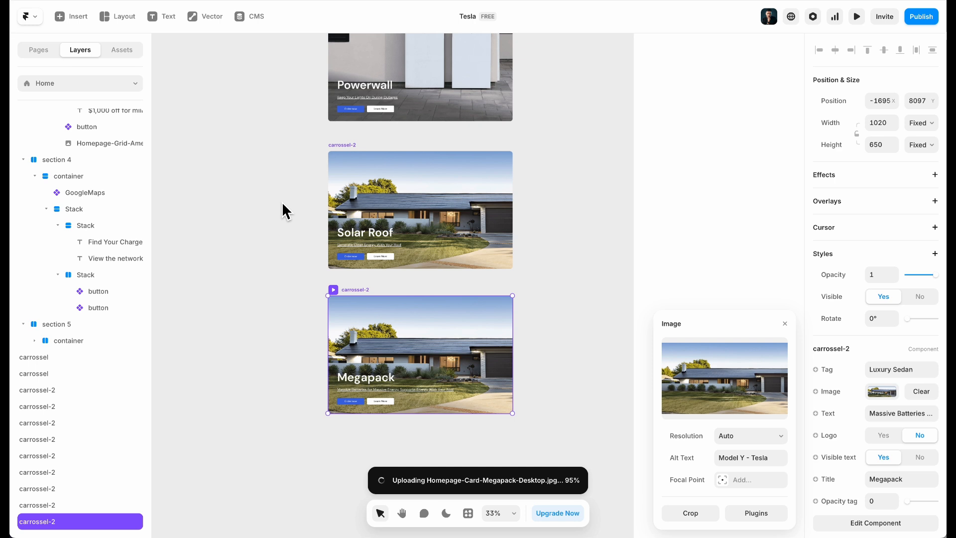
pyautogui.click(268, 202)
pyautogui.hscroll(2, 268, 201)
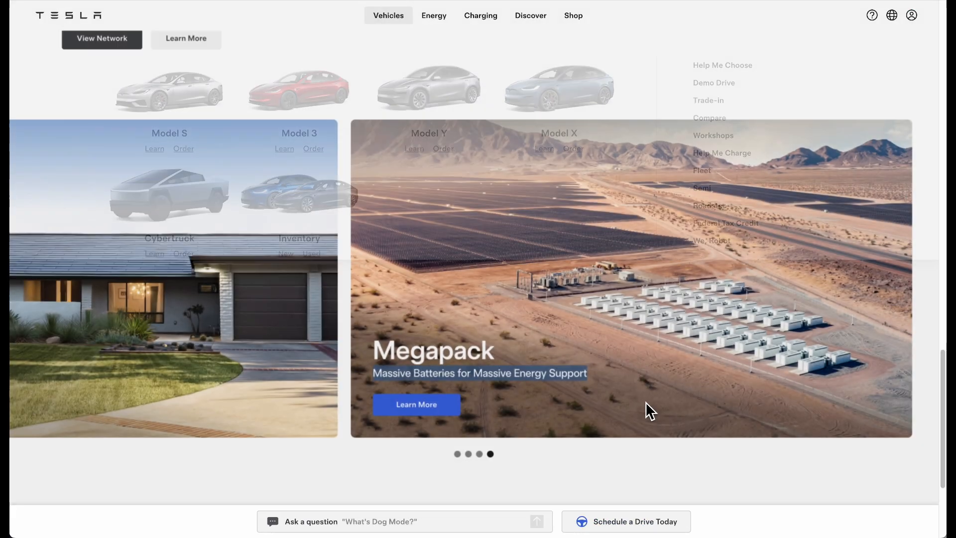
# Scroll to the Tesla footer and highlight the price footnotes to read them
pyautogui.scroll(-4, 646, 407)
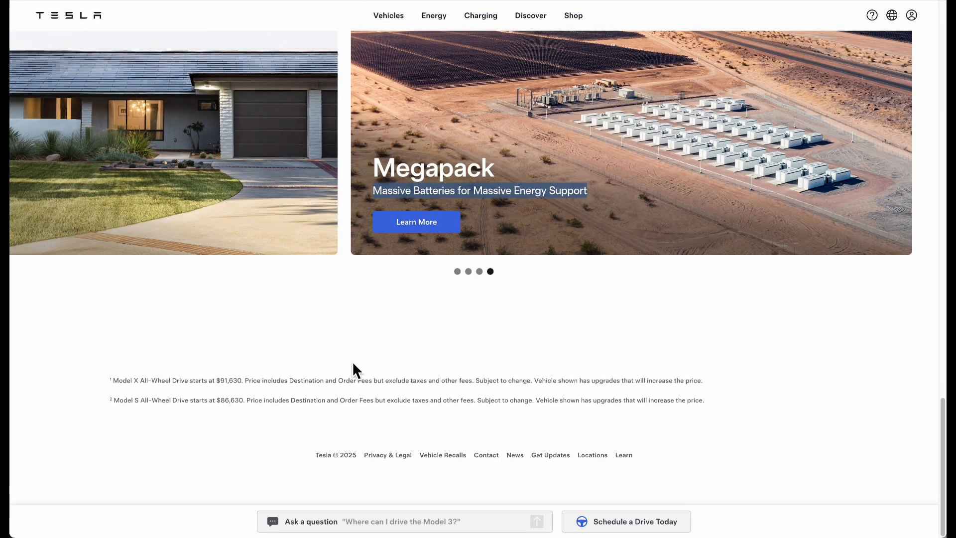
pyautogui.moveTo(128, 387); pyautogui.dragTo(299, 398)
pyautogui.click(330, 336)
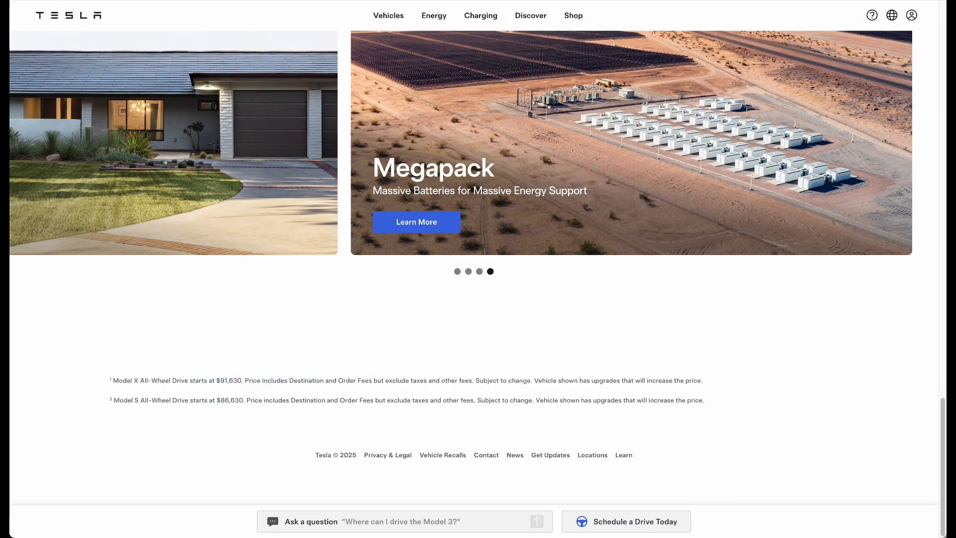
# Return to the Framer project and scroll to the section 5 carousel
pyautogui.click(344, 0)
pyautogui.hscroll(5, 635, 319)
pyautogui.scroll(6, 635, 319)
pyautogui.hscroll(-3, 584, 326)
pyautogui.scroll(3, 513, 271)
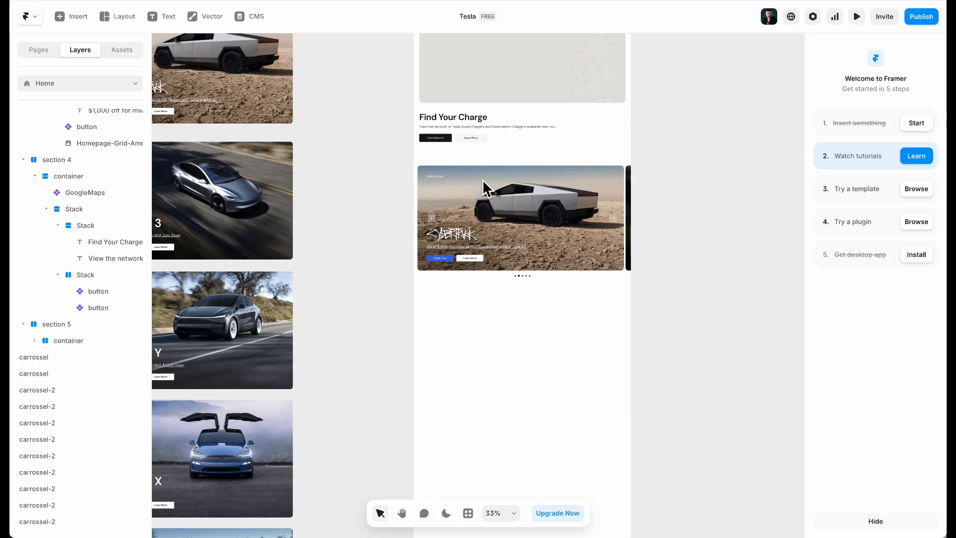
# Duplicate the Cybertruck carousel section into the Desktop frame below it
pyautogui.click(503, 158)
pyautogui.scroll(6, 40, 180)
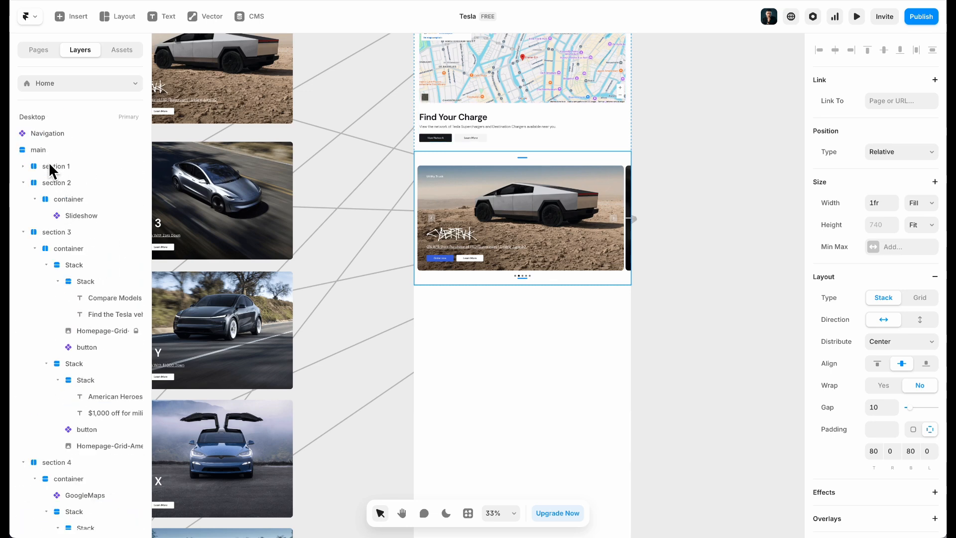
pyautogui.click(36, 149)
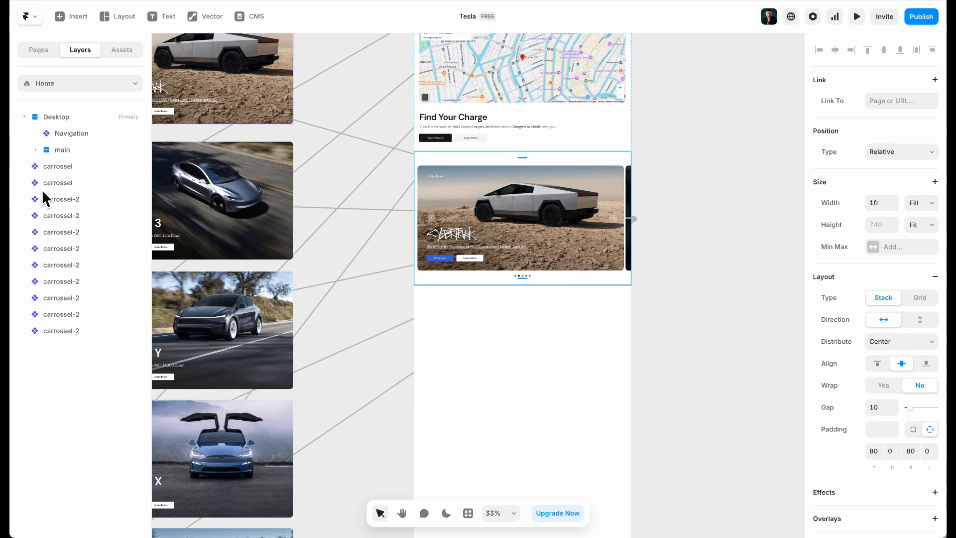
pyautogui.click(60, 153)
pyautogui.click(523, 387)
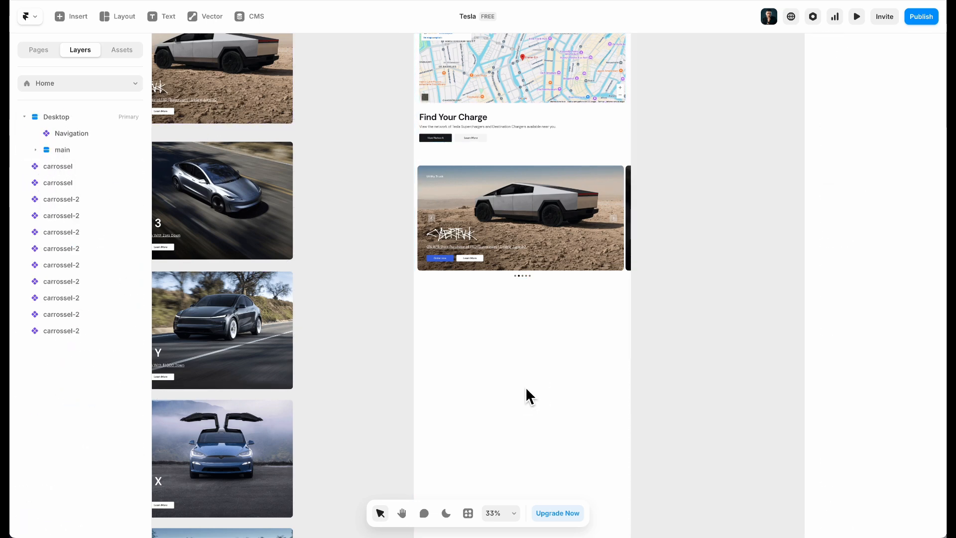
pyautogui.press('f')
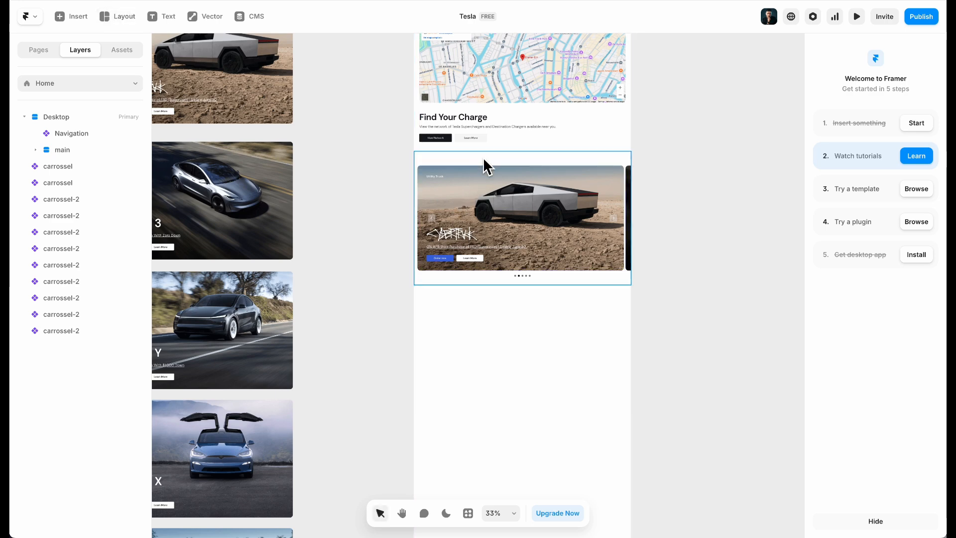
pyautogui.click(481, 160)
pyautogui.scroll(3, 108, 226)
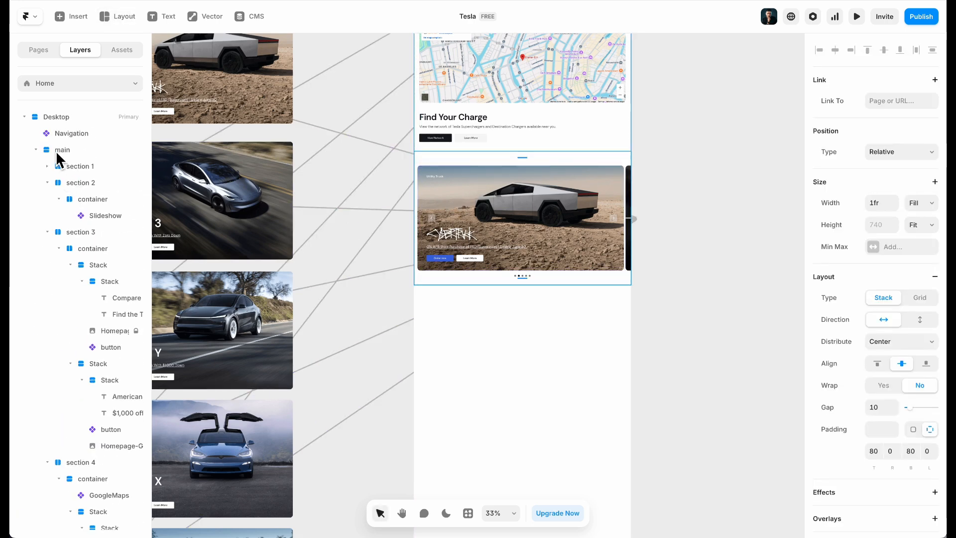
pyautogui.click(36, 150)
pyautogui.click(69, 118)
pyautogui.hotkey('ctrl', 'v')
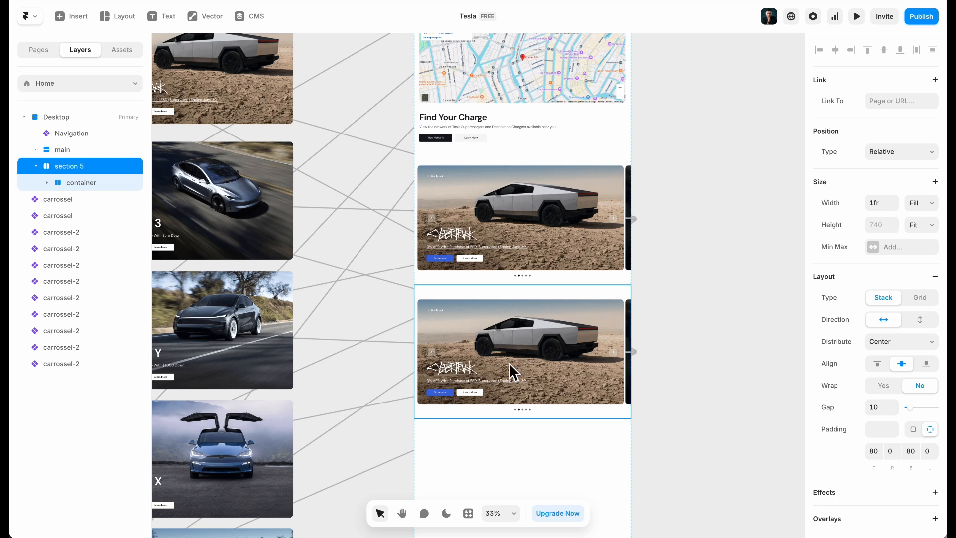
# Rename the new section layer 'footer' and set its HTML tag to footer
pyautogui.scroll(3, 523, 350)
pyautogui.doubleClick(67, 166)
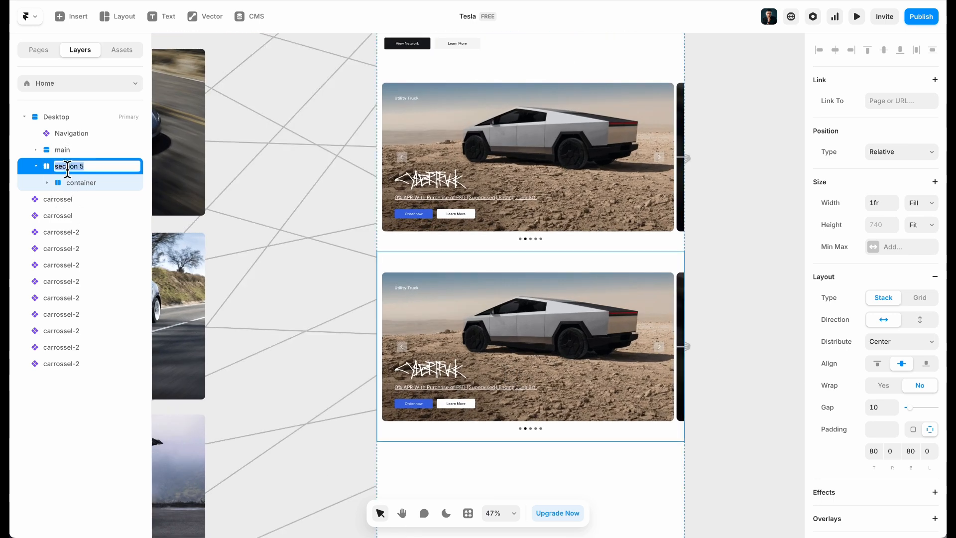
pyautogui.press('Return')
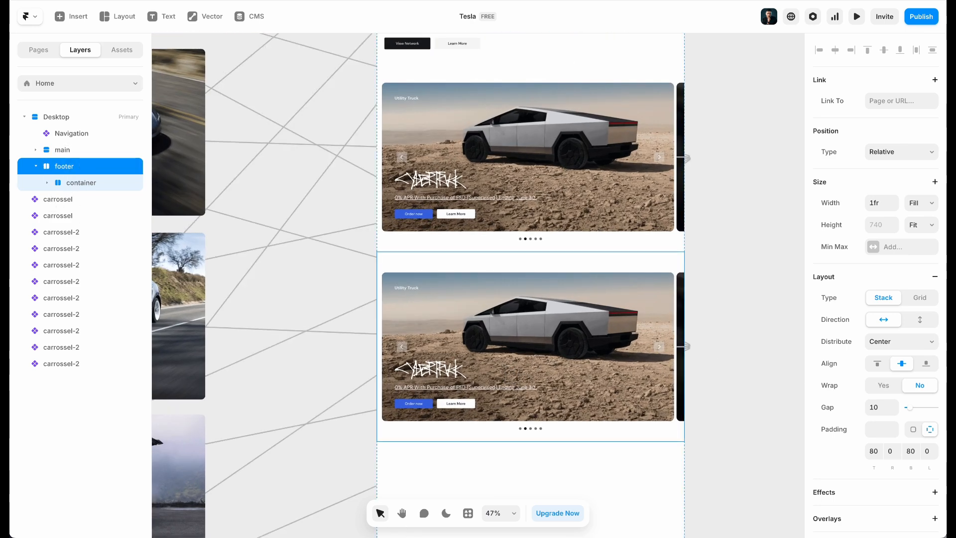
pyautogui.scroll(-7, 880, 398)
pyautogui.click(879, 487)
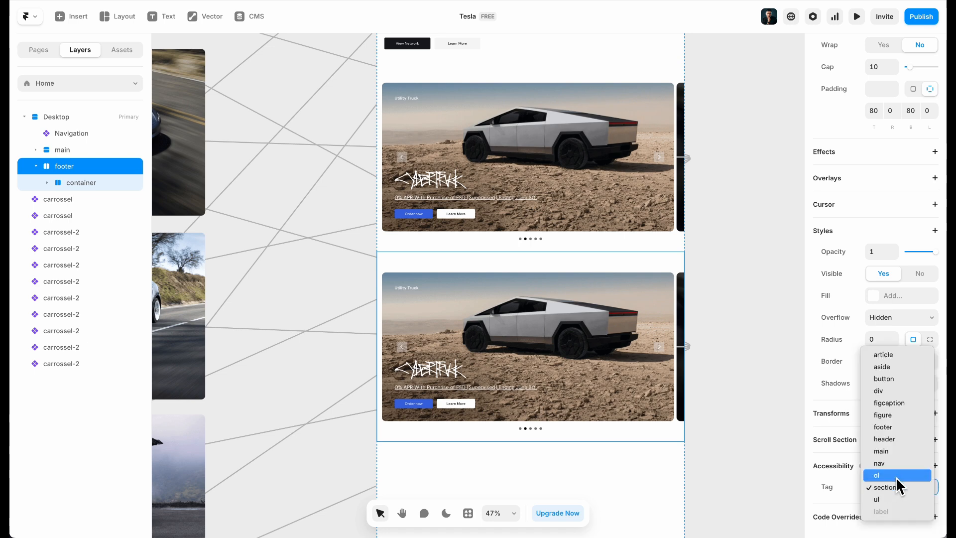
pyautogui.click(879, 427)
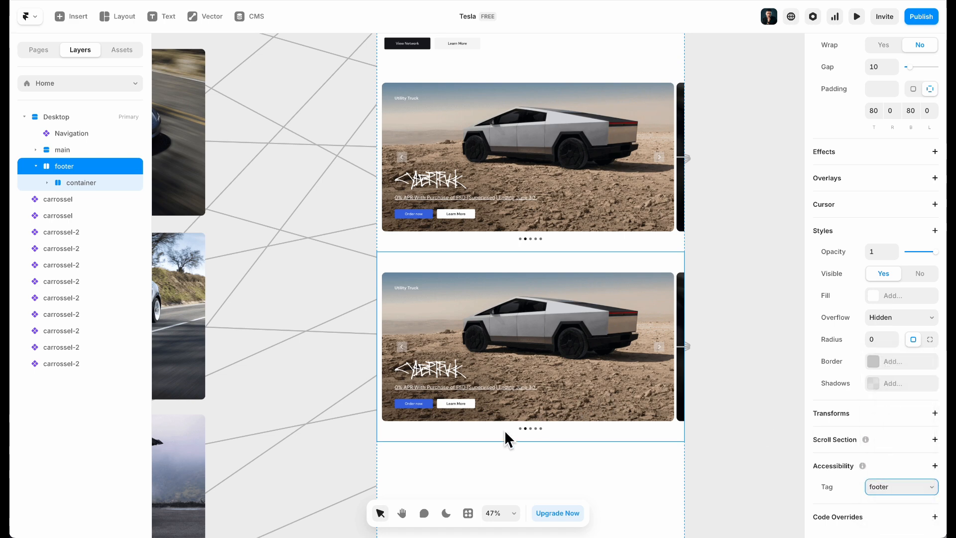
pyautogui.scroll(3, 541, 446)
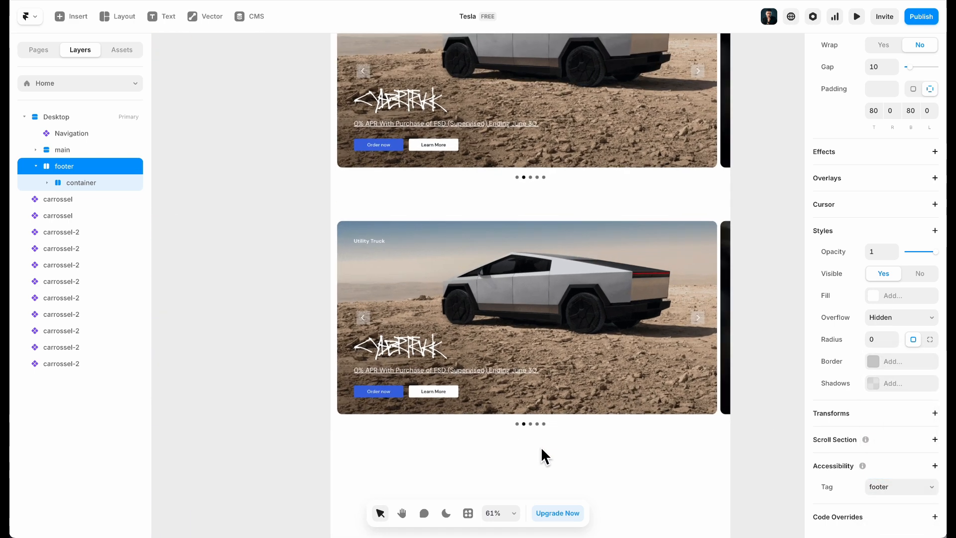
# Delete the duplicated carousel from inside the footer section
pyautogui.click(760, 279)
pyautogui.click(664, 279)
pyautogui.press('Delete')
pyautogui.scroll(-8, 664, 278)
pyautogui.click(615, 306)
# Remove all five car cards from the Cybertruck slideshow's content
pyautogui.click(620, 185)
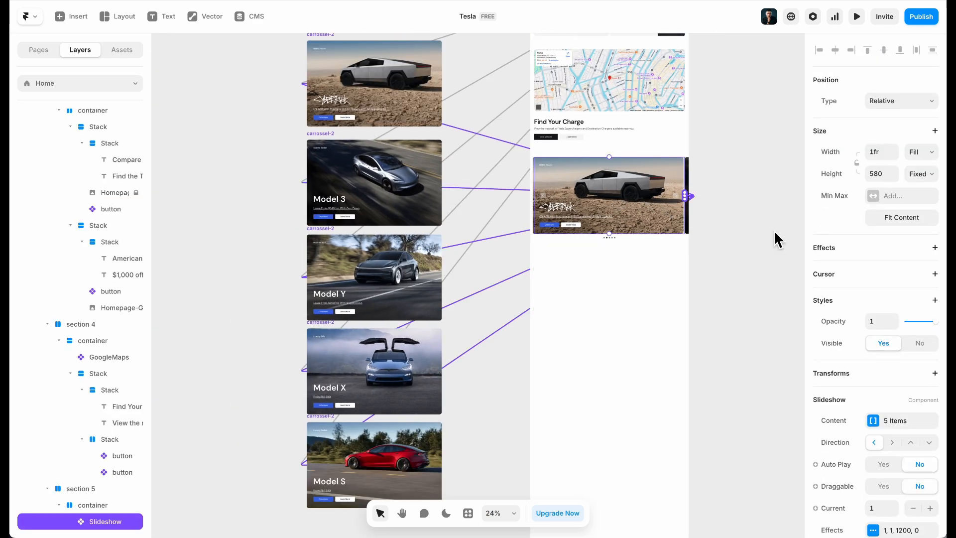
pyautogui.click(894, 421)
pyautogui.click(791, 405)
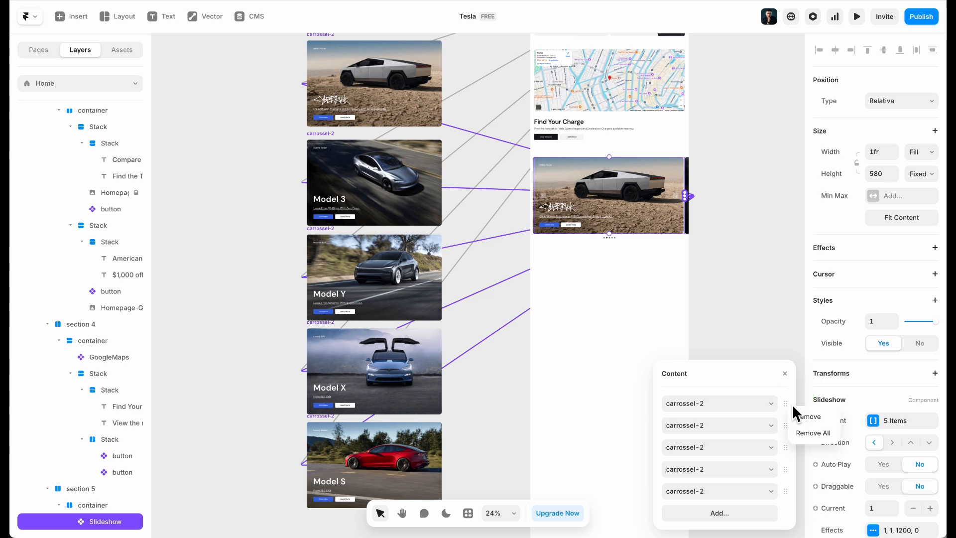
pyautogui.click(810, 433)
pyautogui.scroll(-5, 736, 298)
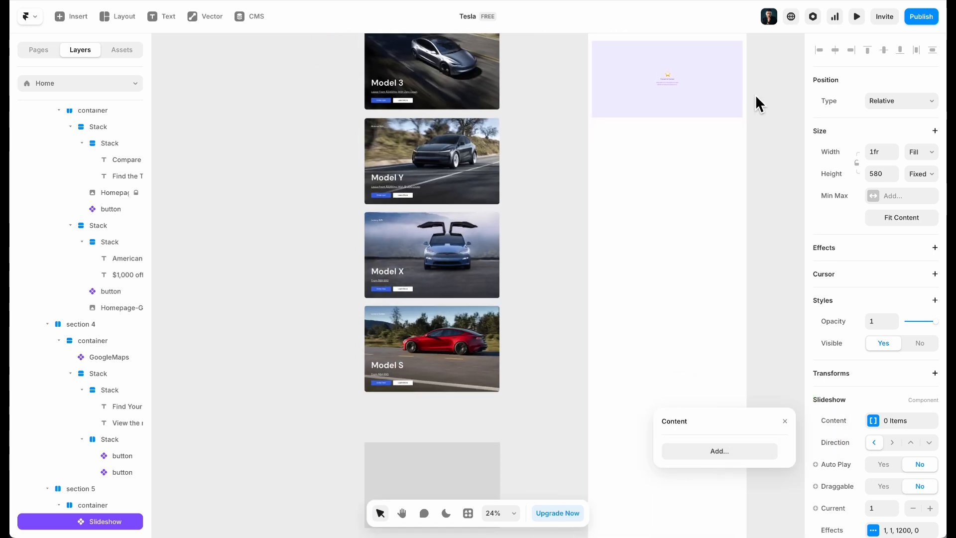
# Connect the Solar Panels, Powerwall, Solar Roof and Megapack cards as slideshow content
pyautogui.moveTo(743, 79); pyautogui.dragTo(449, 468)
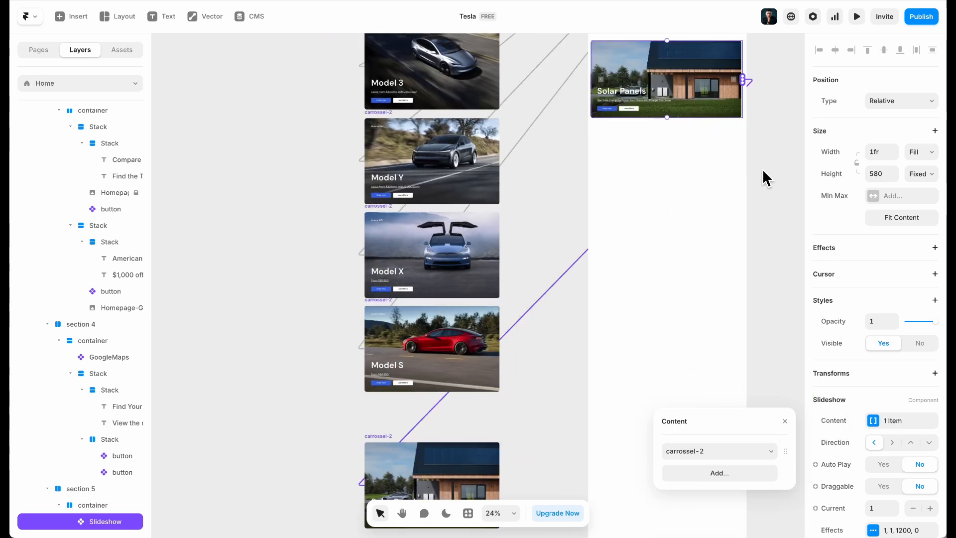
pyautogui.moveTo(743, 82); pyautogui.dragTo(442, 445)
pyautogui.scroll(-4, 490, 388)
pyautogui.scroll(5, 714, 138)
pyautogui.moveTo(743, 56); pyautogui.dragTo(502, 391)
pyautogui.scroll(-5, 447, 363)
pyautogui.scroll(5, 697, 209)
pyautogui.moveTo(754, 148); pyautogui.dragTo(507, 358)
pyautogui.scroll(-5, 503, 326)
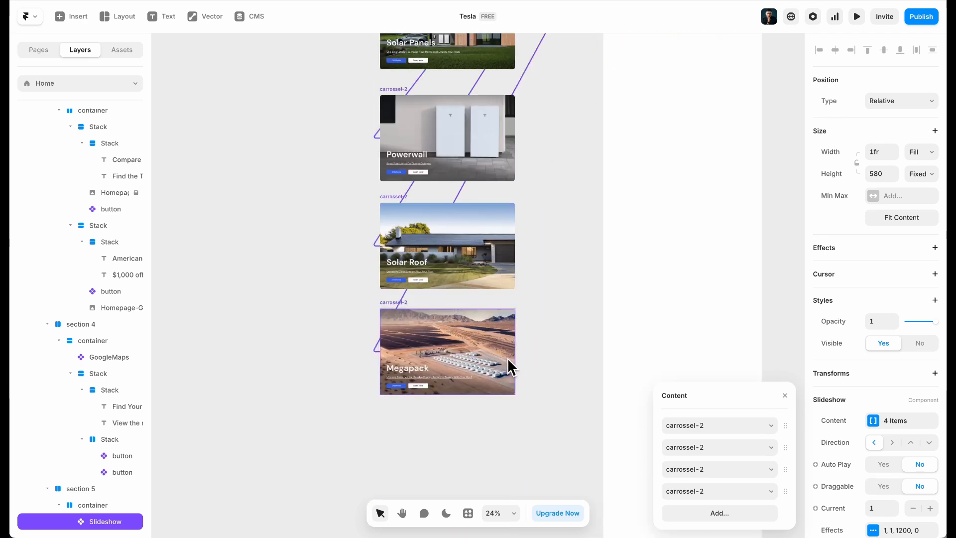
pyautogui.scroll(5, 557, 217)
pyautogui.hscroll(4, 558, 217)
pyautogui.scroll(6, 548, 257)
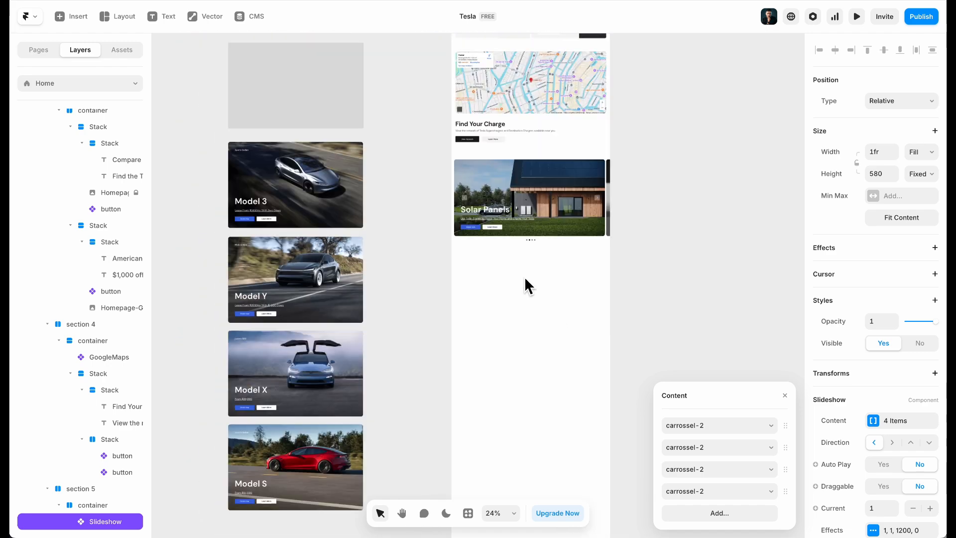
pyautogui.click(540, 349)
pyautogui.scroll(5, 548, 416)
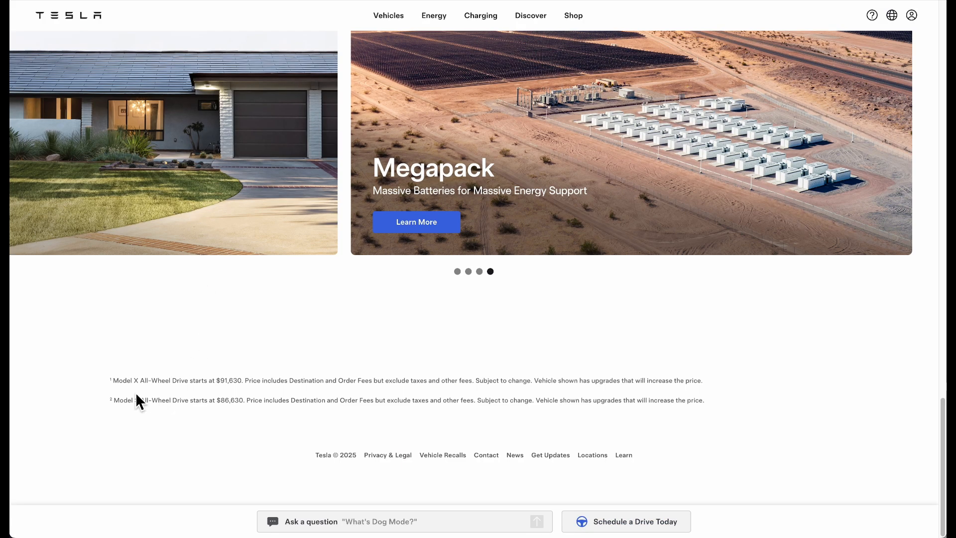
# Paste Tesla's Model X and Model S price footnotes into a new footer text layer
pyautogui.moveTo(100, 386); pyautogui.dragTo(734, 421)
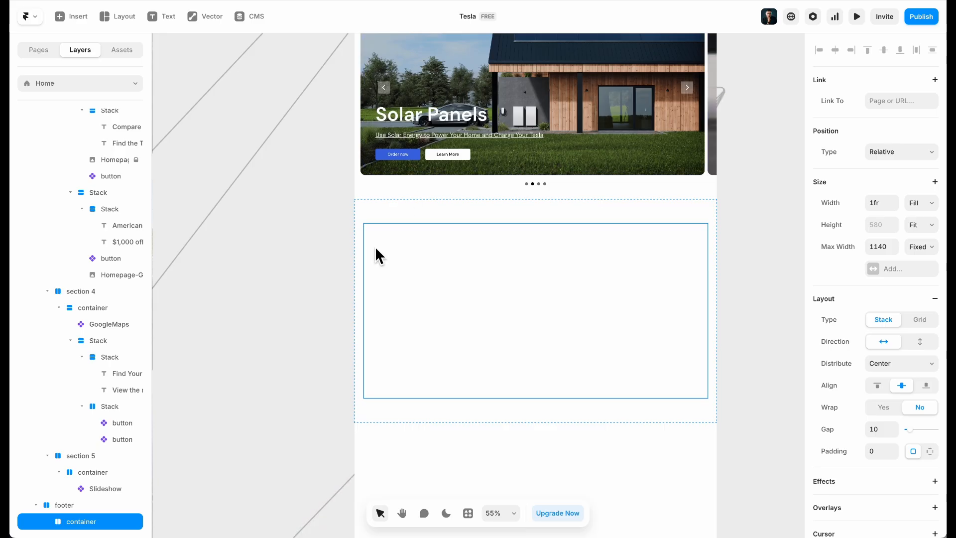
pyautogui.hscroll(-5, 374, 243)
pyautogui.hscroll(3, 374, 243)
pyautogui.press('t')
pyautogui.click(542, 295)
pyautogui.hotkey('ctrl', 'v')
# Make the disclaimer text fill the width, center-align it and set its size to 14
pyautogui.click(921, 202)
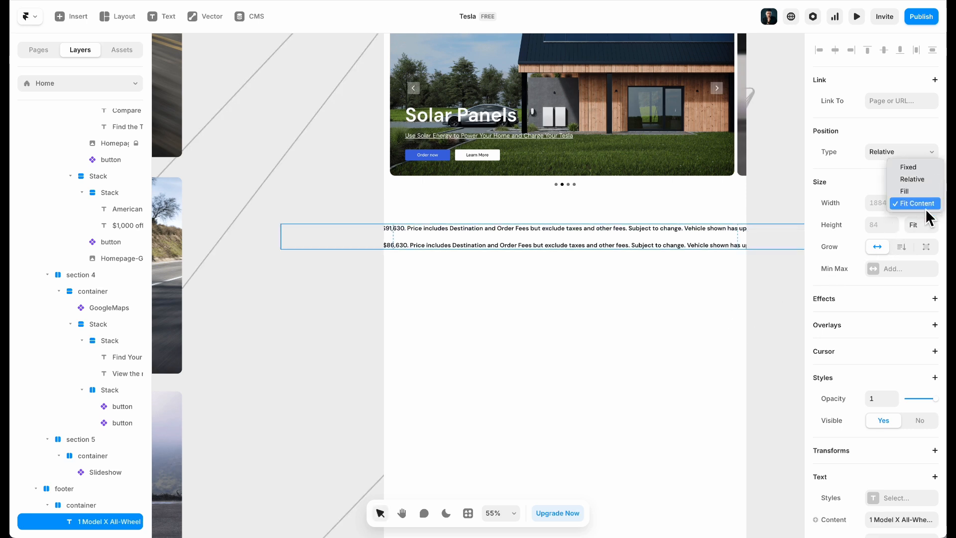
pyautogui.click(925, 194)
pyautogui.scroll(-6, 938, 364)
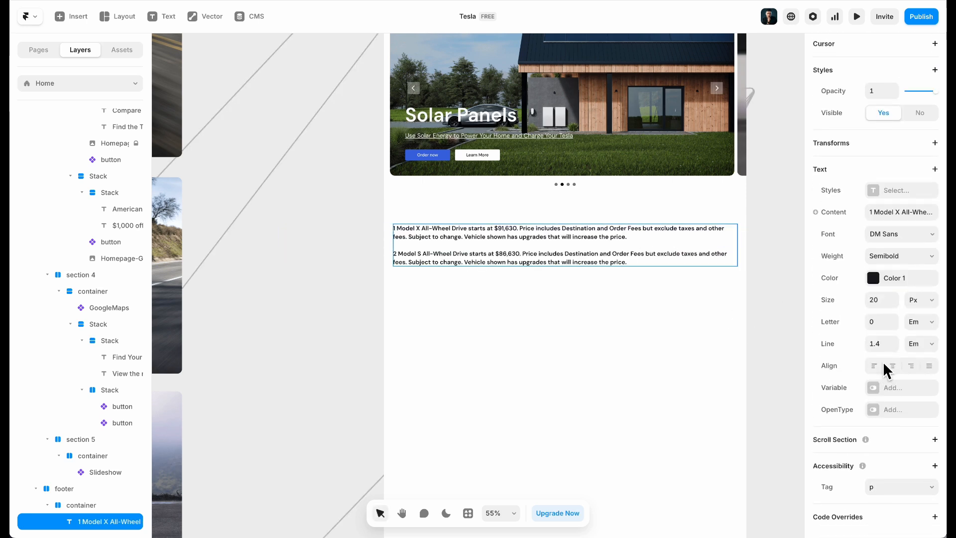
pyautogui.click(892, 366)
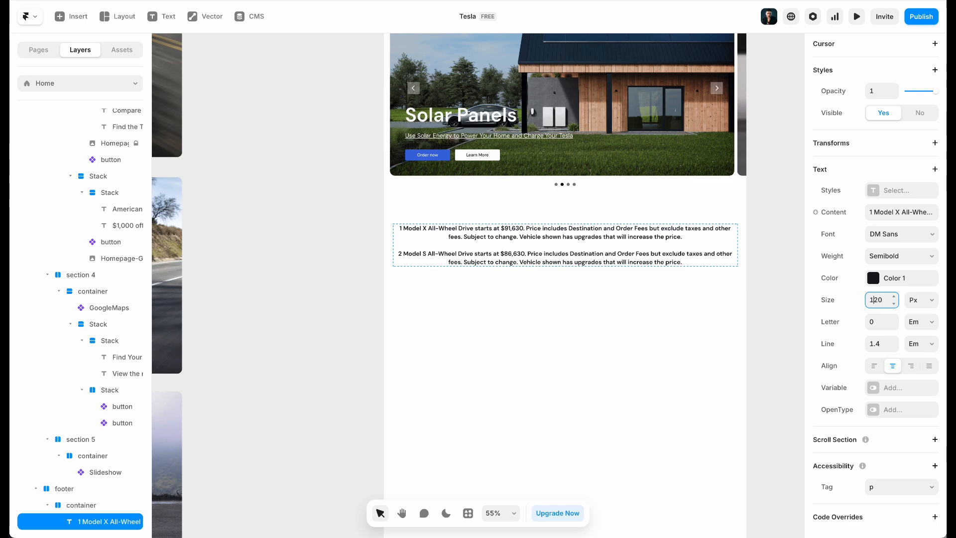
pyautogui.write('14')
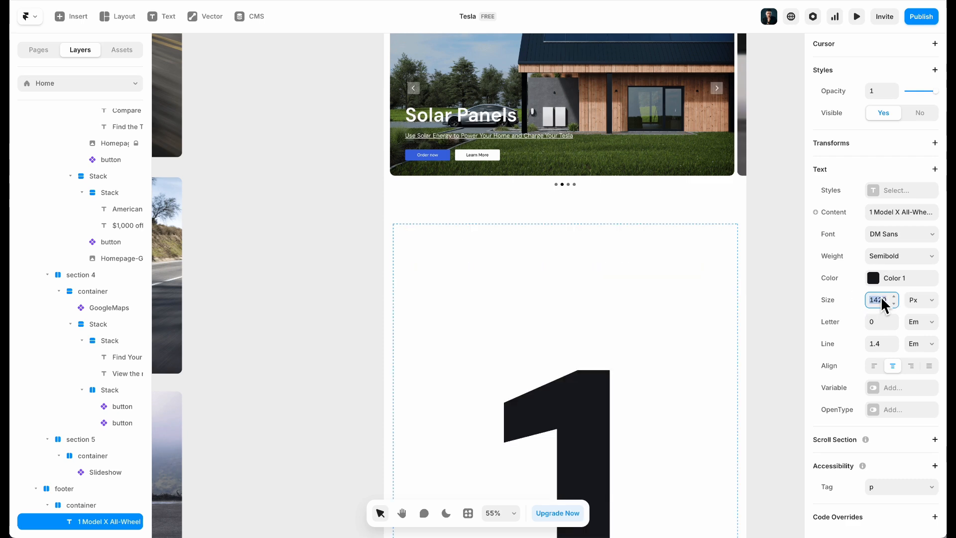
pyautogui.write('14')
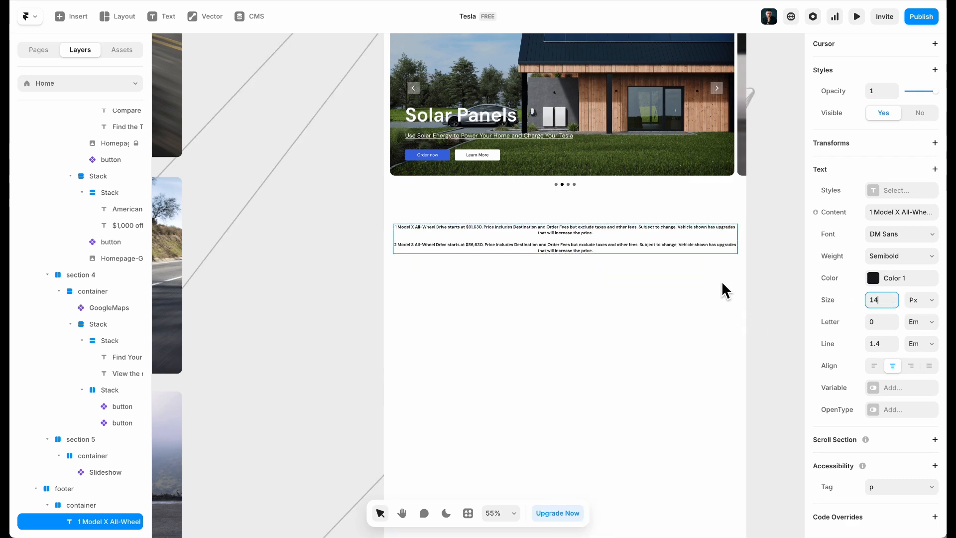
pyautogui.scroll(3, 715, 251)
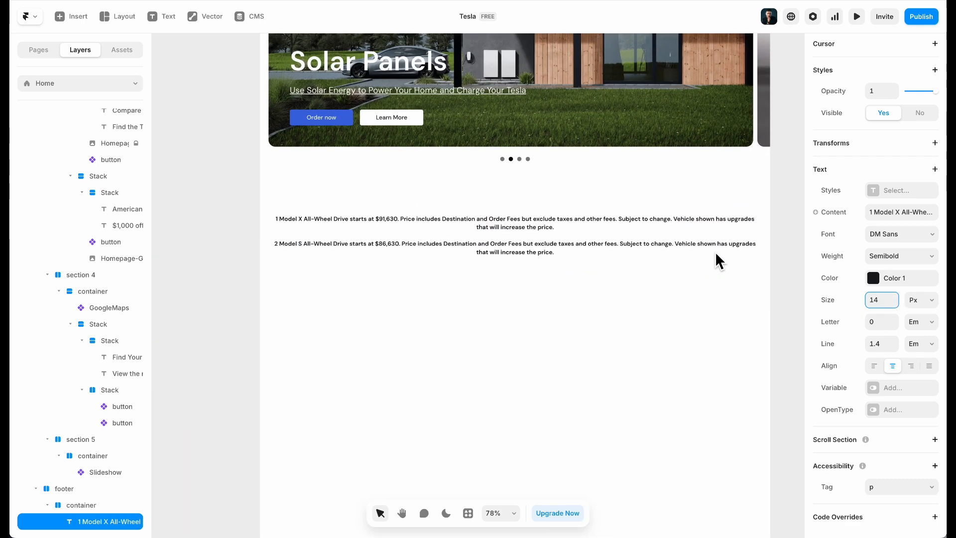
# Turn on balanced wrapping, colour the disclaimer grey 828282, and set Regular weight
pyautogui.click(911, 169)
pyautogui.click(879, 255)
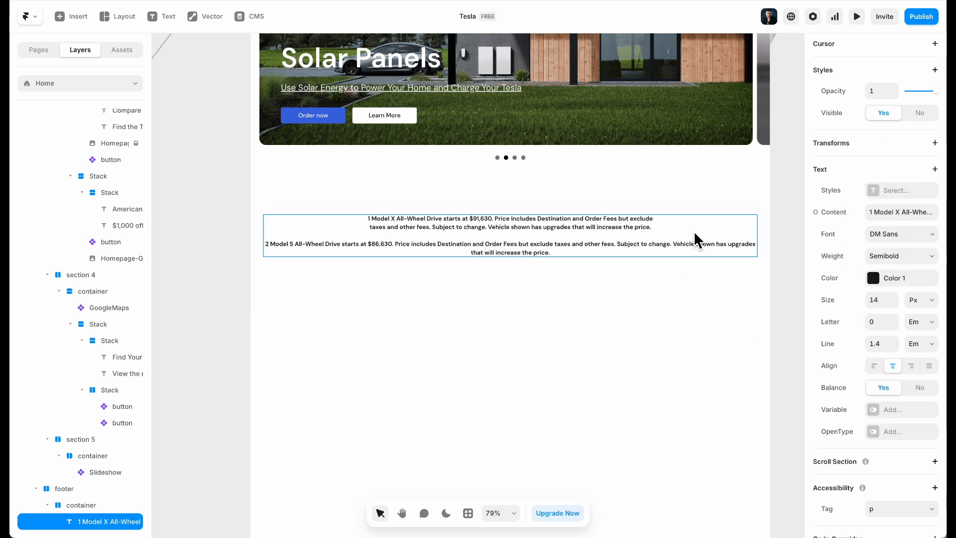
pyautogui.scroll(-1, 884, 339)
pyautogui.click(876, 264)
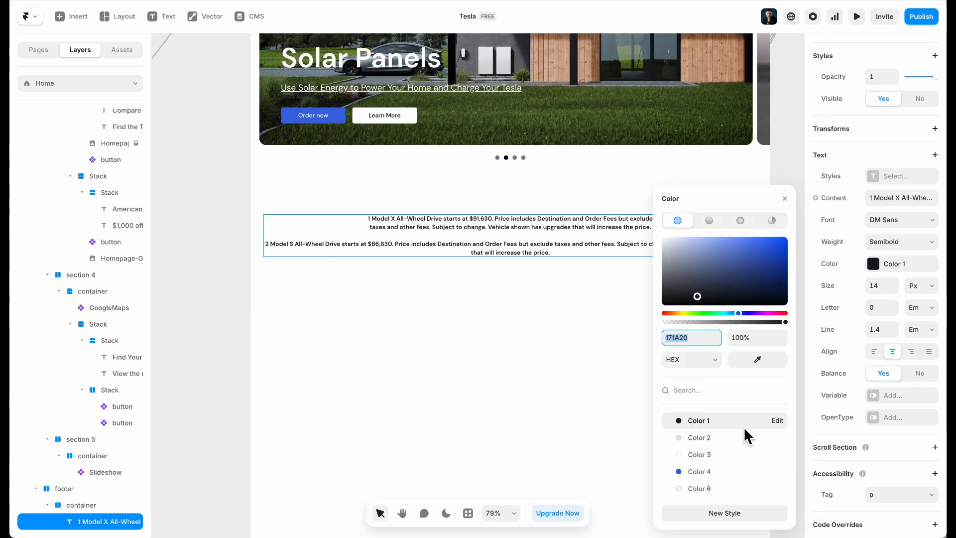
pyautogui.moveTo(707, 306); pyautogui.dragTo(653, 272)
pyautogui.click(875, 240)
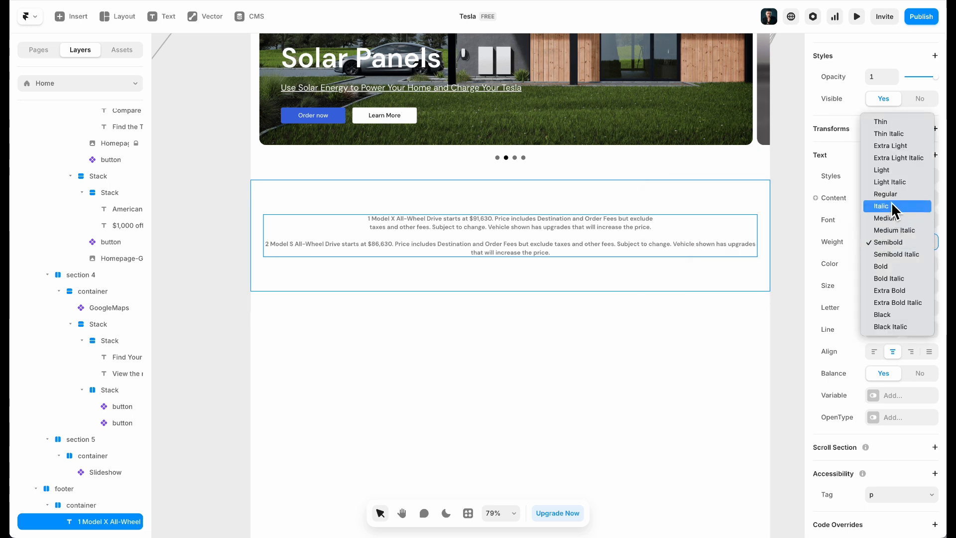
pyautogui.click(892, 191)
# Give the disclaimer a fixed width of about 693, then compare with Tesla's live footer
pyautogui.scroll(5, 919, 195)
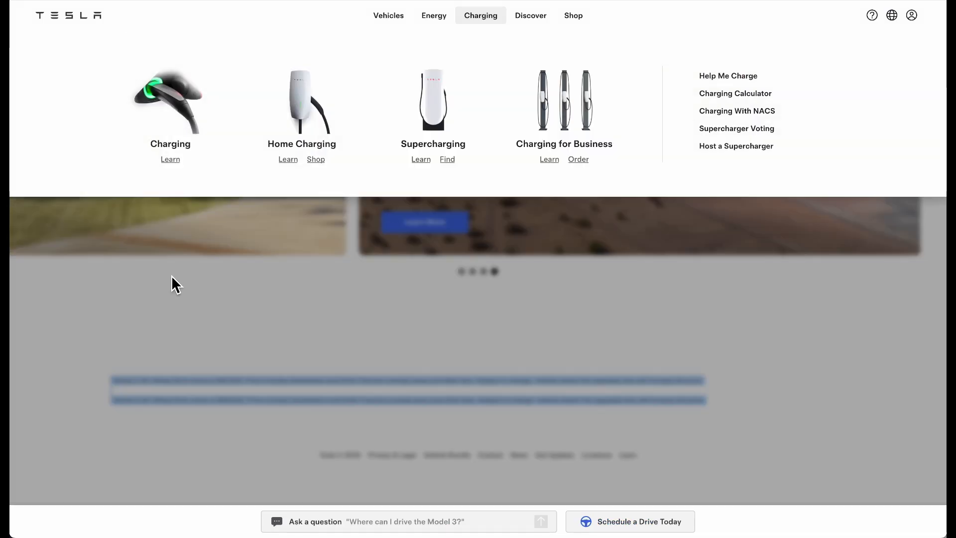
pyautogui.click(172, 278)
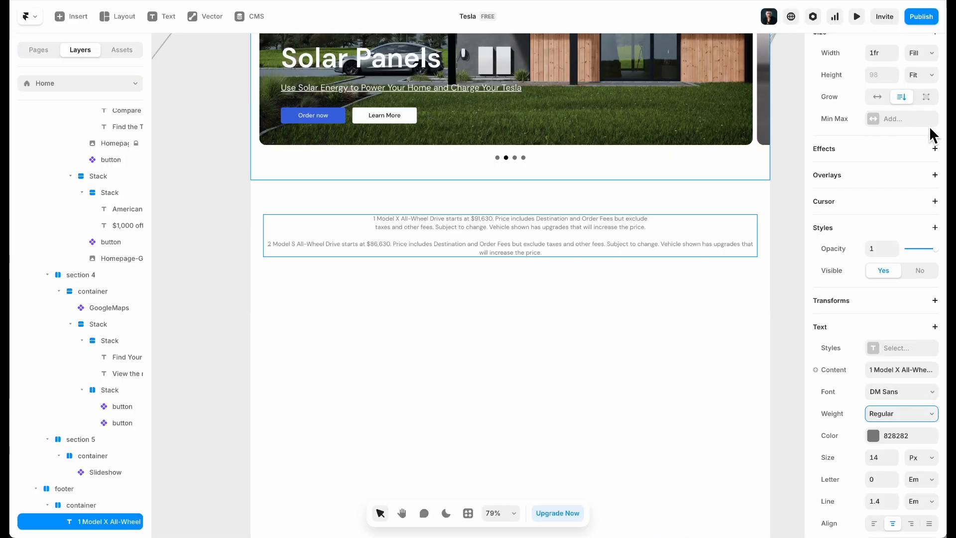
pyautogui.scroll(3, 929, 126)
pyautogui.click(919, 202)
pyautogui.click(909, 179)
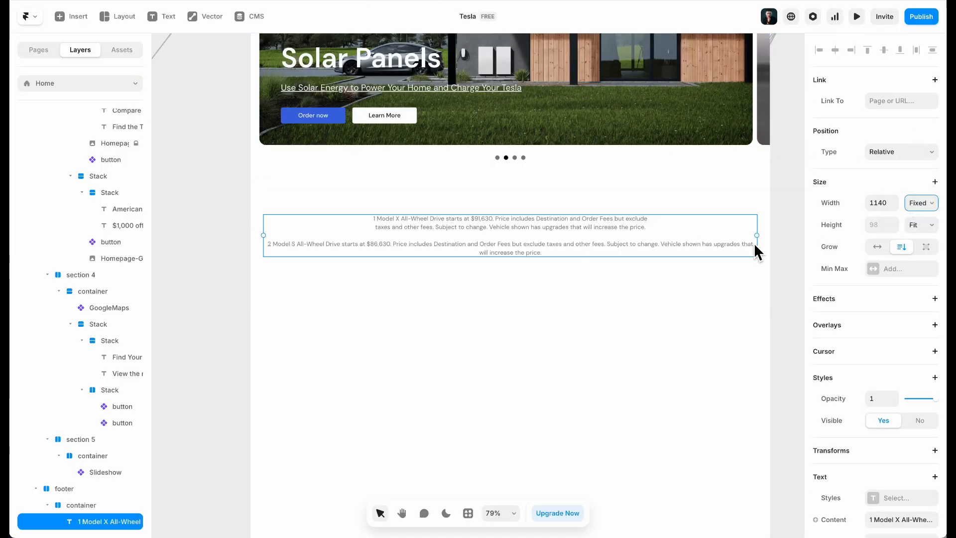
pyautogui.moveTo(757, 236); pyautogui.dragTo(568, 248)
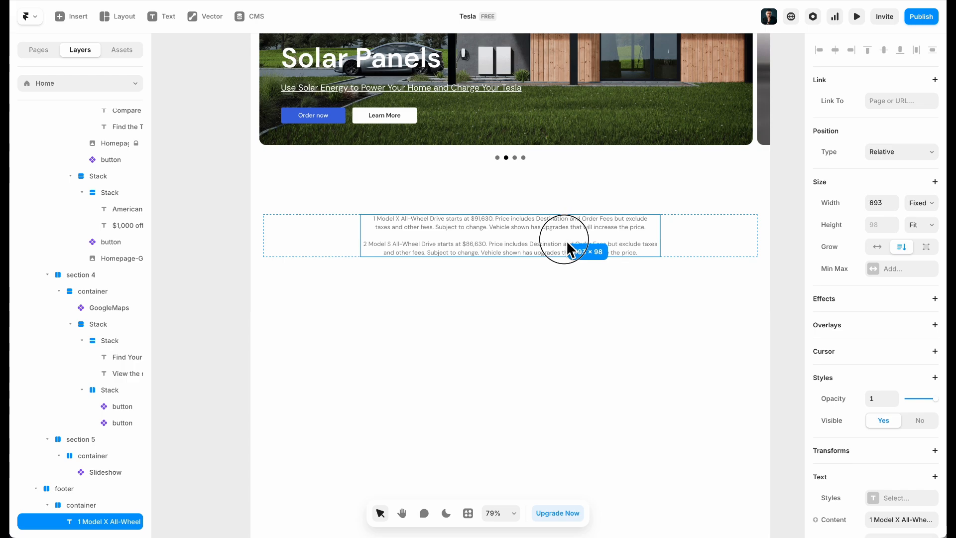
pyautogui.click(578, 336)
pyautogui.hotkey('ctrl', 'Tab')
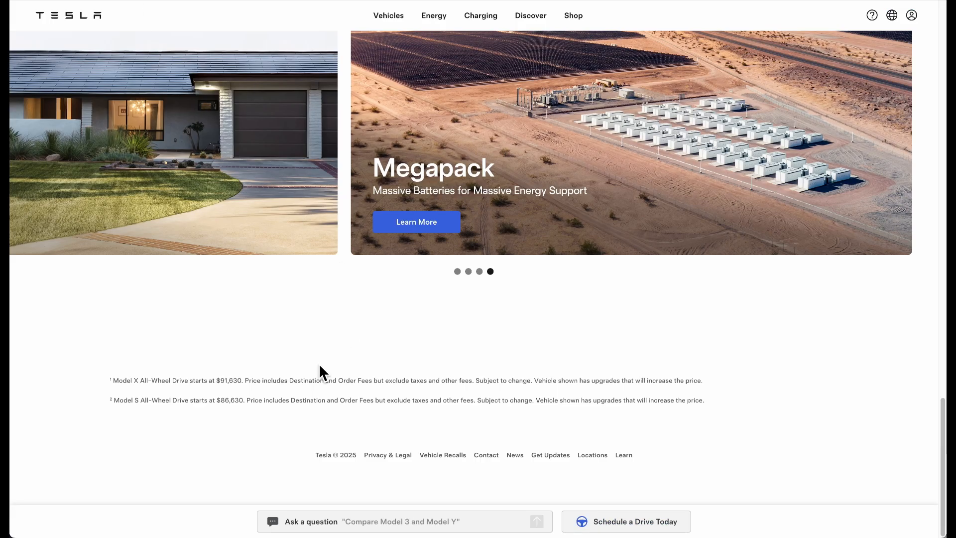
pyautogui.moveTo(321, 455); pyautogui.dragTo(240, 444)
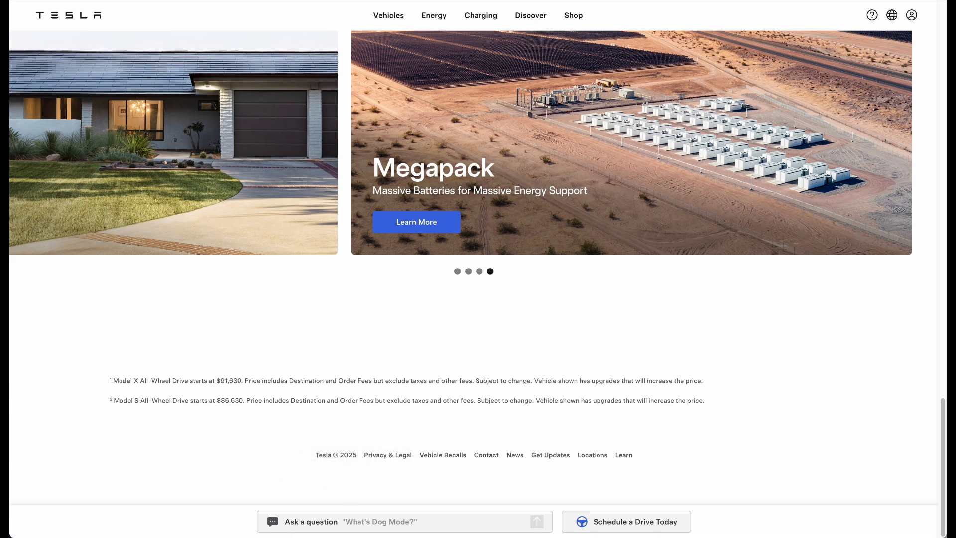
pyautogui.hotkey('ctrl', 'Tab')
pyautogui.scroll(15, 389, 139)
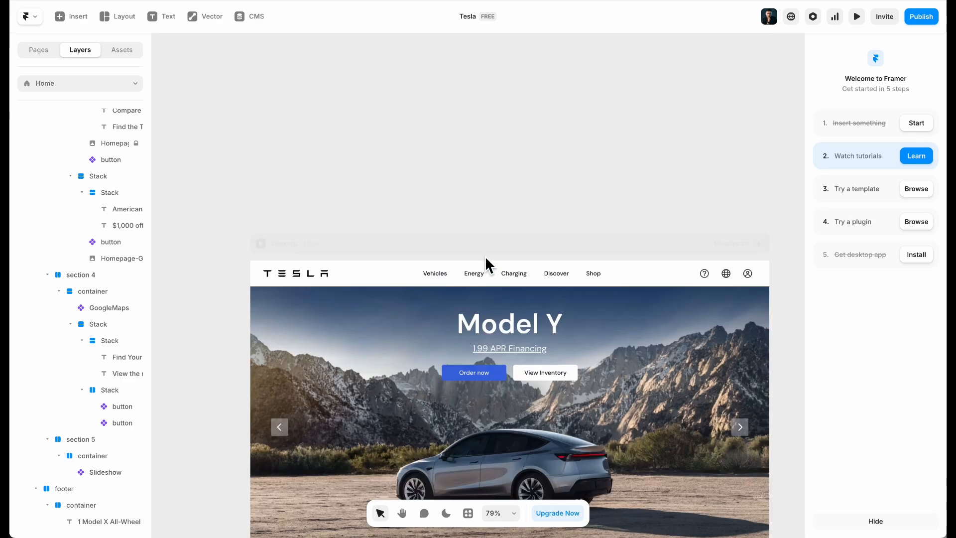
# Copy the Links stack from inside the Navigation component and go back to Home
pyautogui.doubleClick(497, 266)
pyautogui.click(416, 287)
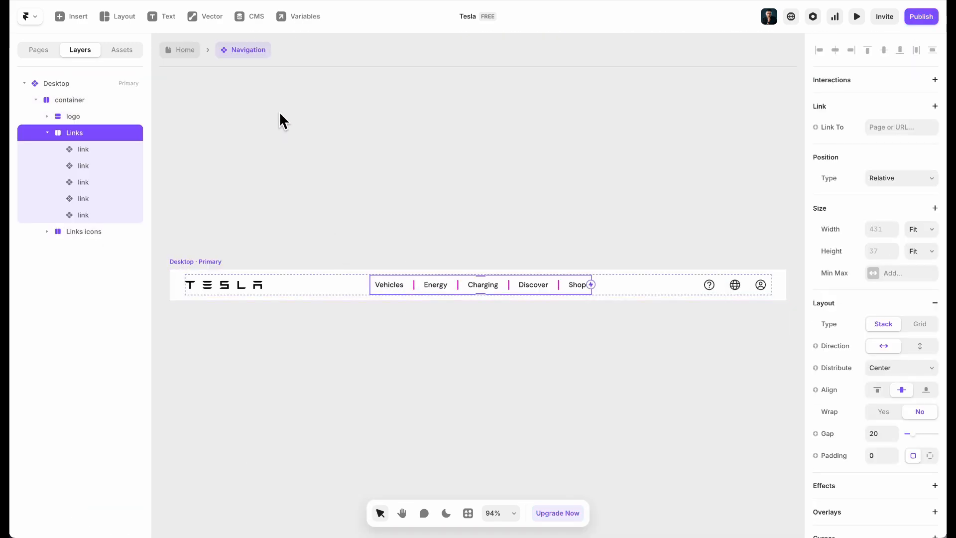
pyautogui.click(187, 51)
pyautogui.scroll(-10, 393, 259)
pyautogui.scroll(3, 395, 271)
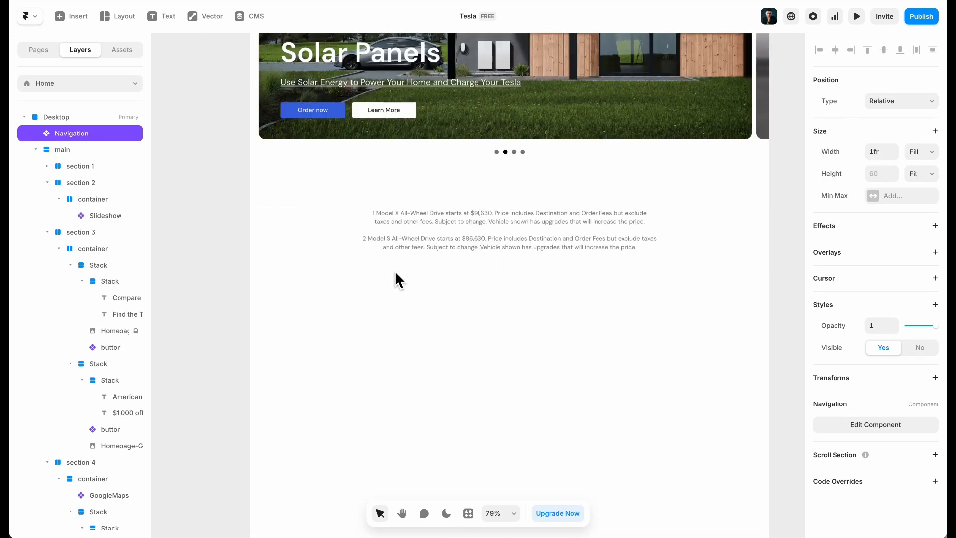
# Paste the links into the footer container, stacked vertically with a 32 gap
pyautogui.click(737, 230)
pyautogui.doubleClick(699, 231)
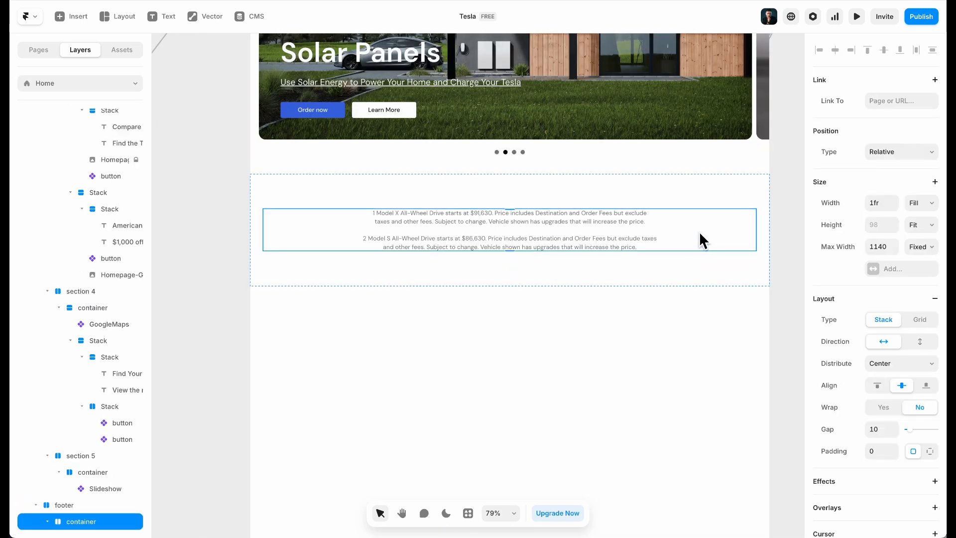
pyautogui.press('super+v')
pyautogui.click(619, 246)
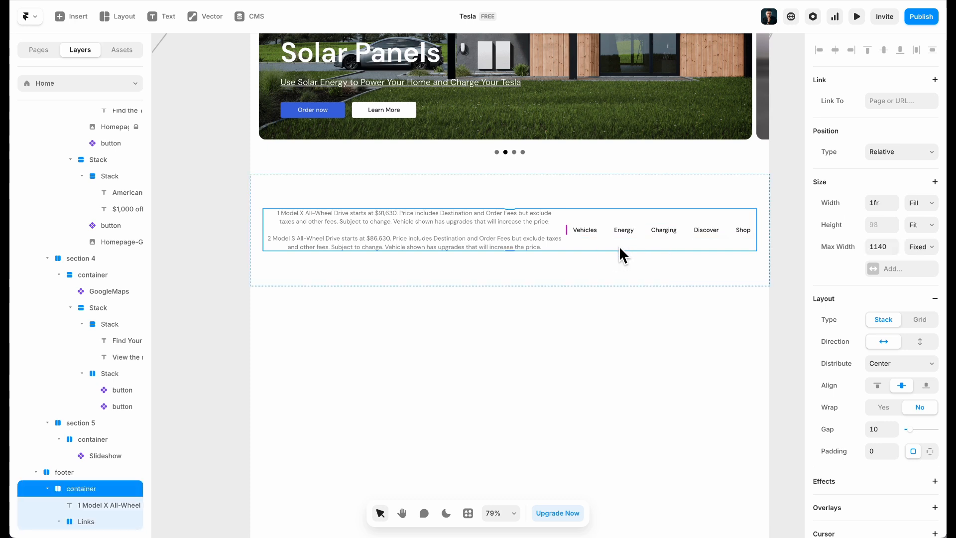
pyautogui.click(919, 341)
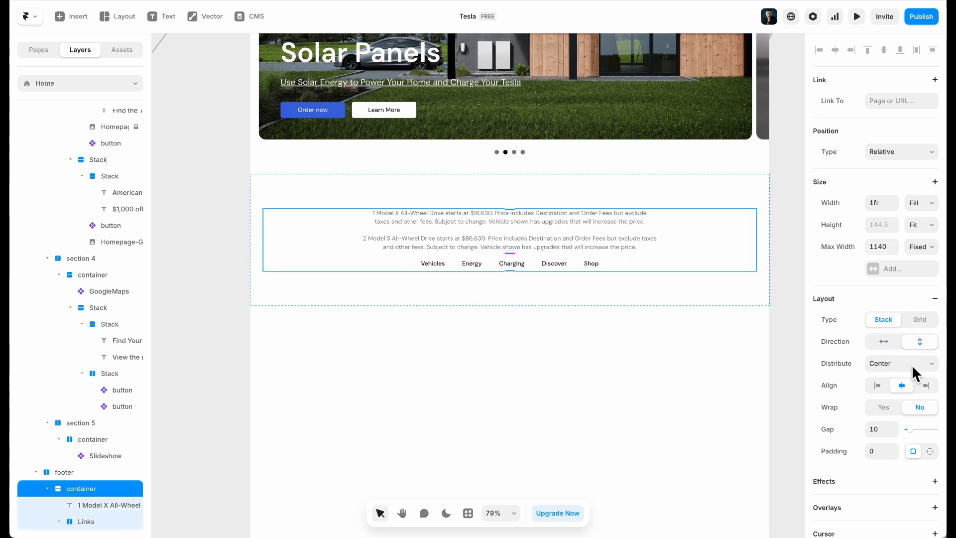
pyautogui.write('32')
pyautogui.press('Return')
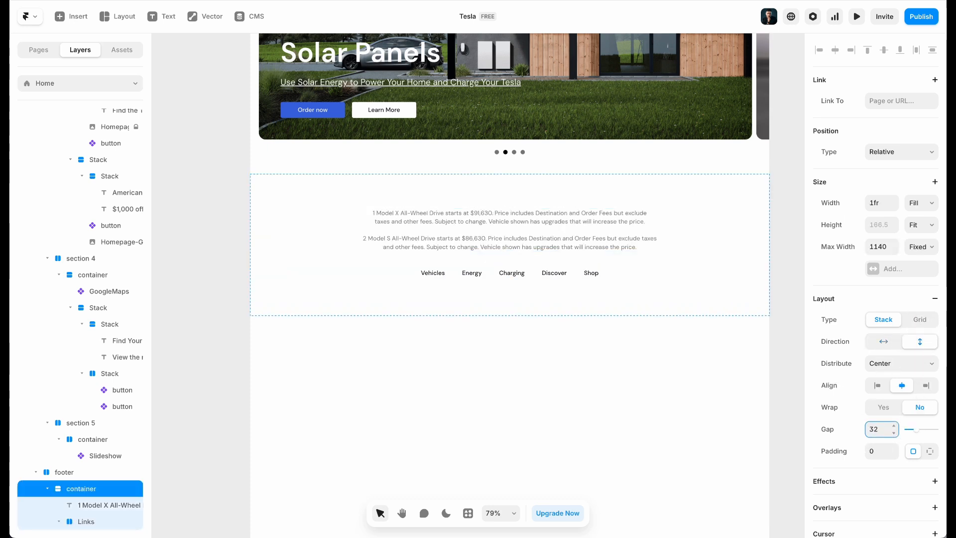
# Retitle the first two footer links 'Tesla © 2025' and 'Privacy & Legal'
pyautogui.click(432, 272)
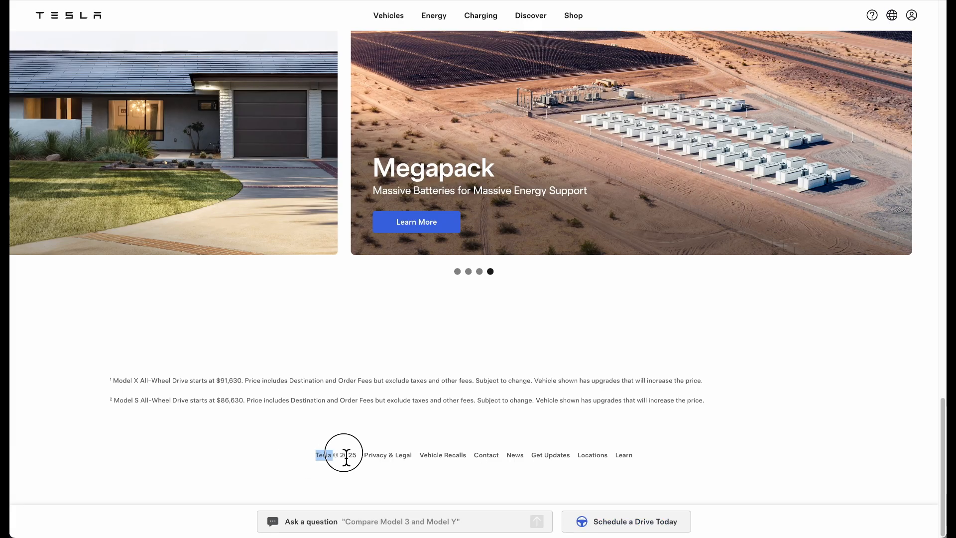
pyautogui.moveTo(346, 457); pyautogui.dragTo(362, 459)
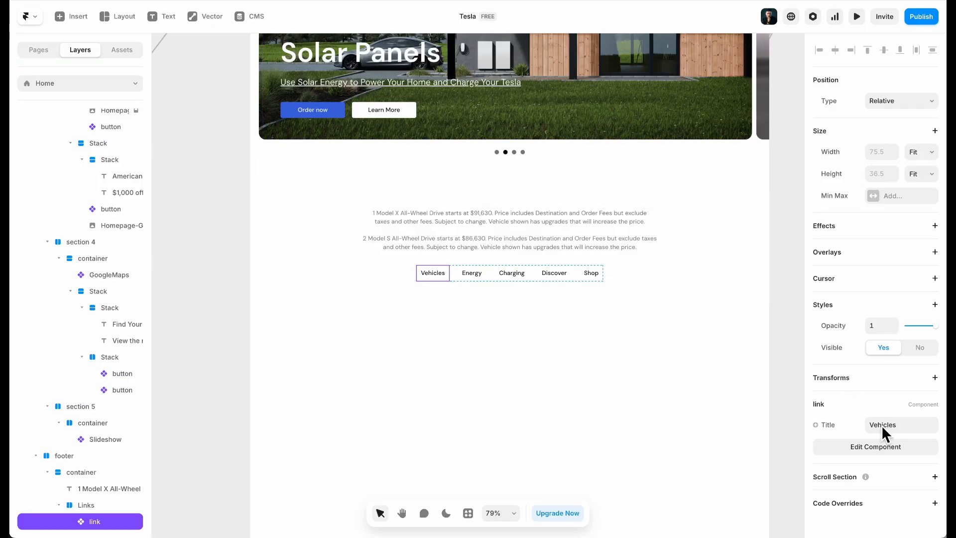
pyautogui.press('Return')
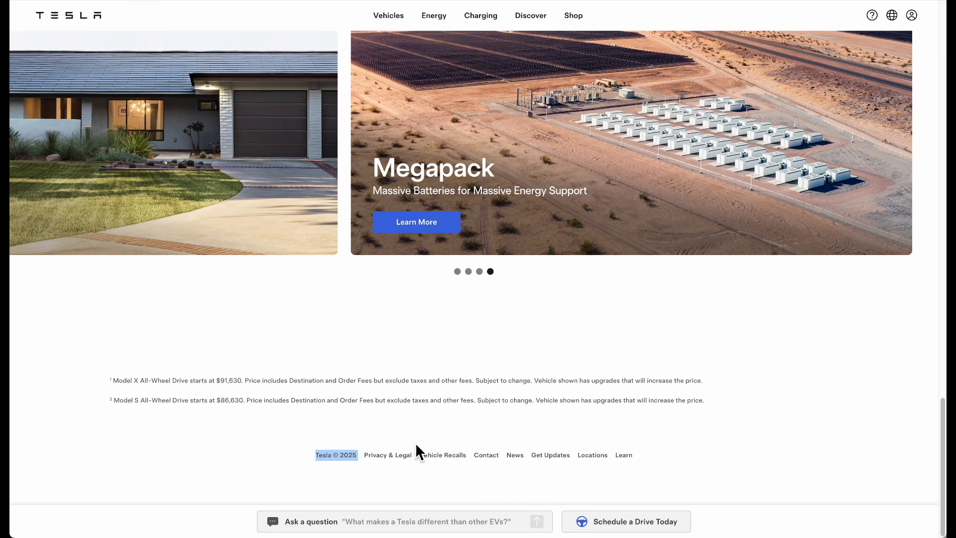
pyautogui.moveTo(364, 455); pyautogui.dragTo(403, 462)
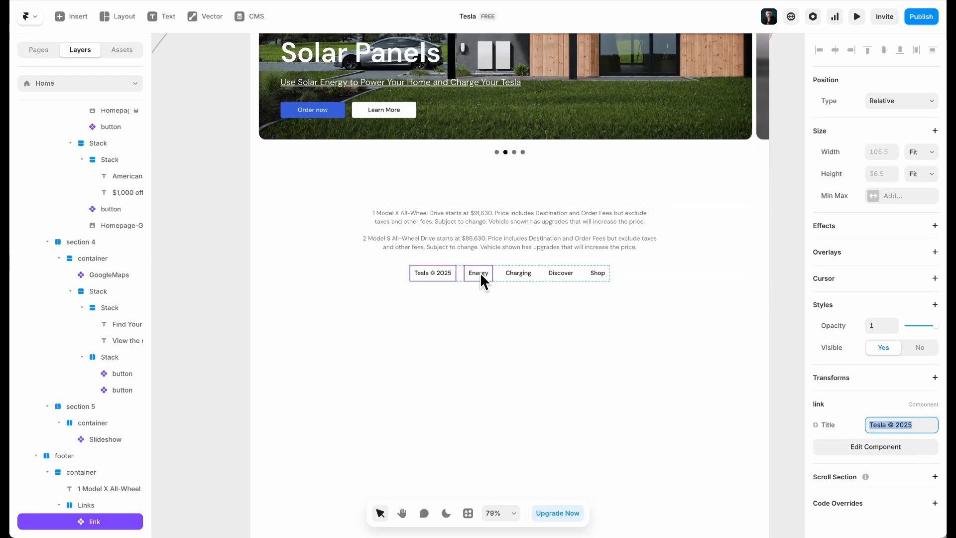
pyautogui.click(478, 275)
pyautogui.press('Return')
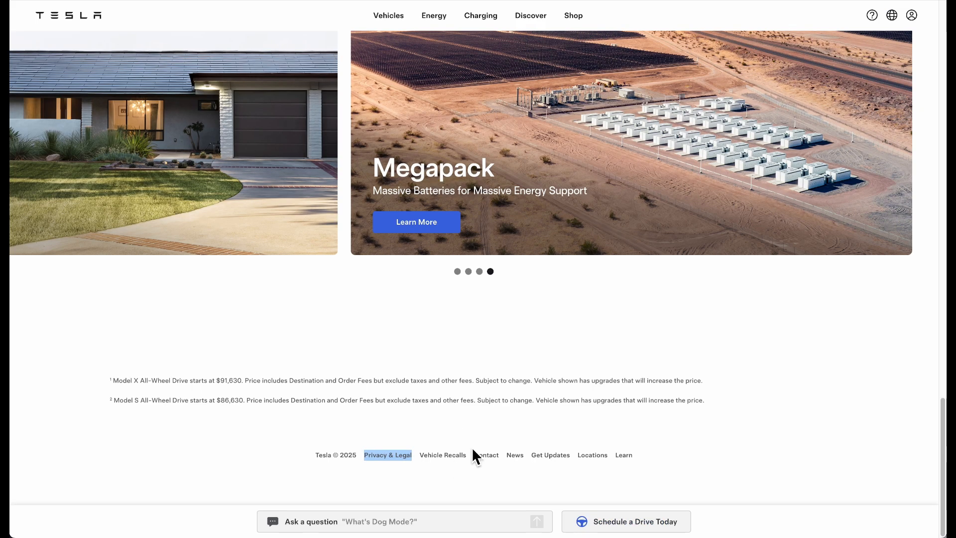
# Retitle the Charging and Discover links 'Vehicle Recalls' and 'Contact'
pyautogui.moveTo(419, 455); pyautogui.dragTo(446, 464)
pyautogui.hotkey('ctrl', 'c')
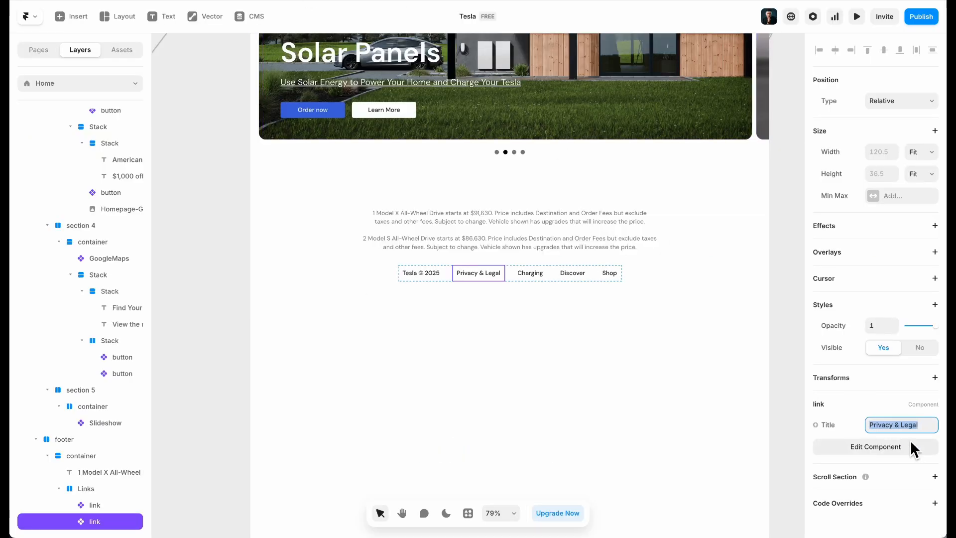
pyautogui.click(504, 277)
pyautogui.click(530, 273)
pyautogui.click(900, 424)
pyautogui.hotkey('ctrl', 'v')
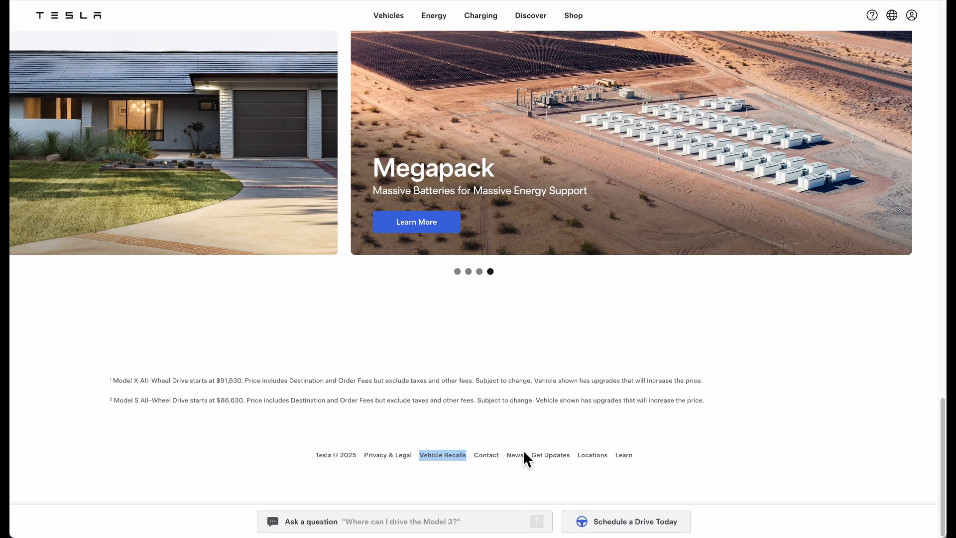
pyautogui.moveTo(494, 458); pyautogui.dragTo(498, 464)
pyautogui.hotkey('ctrl', 'c')
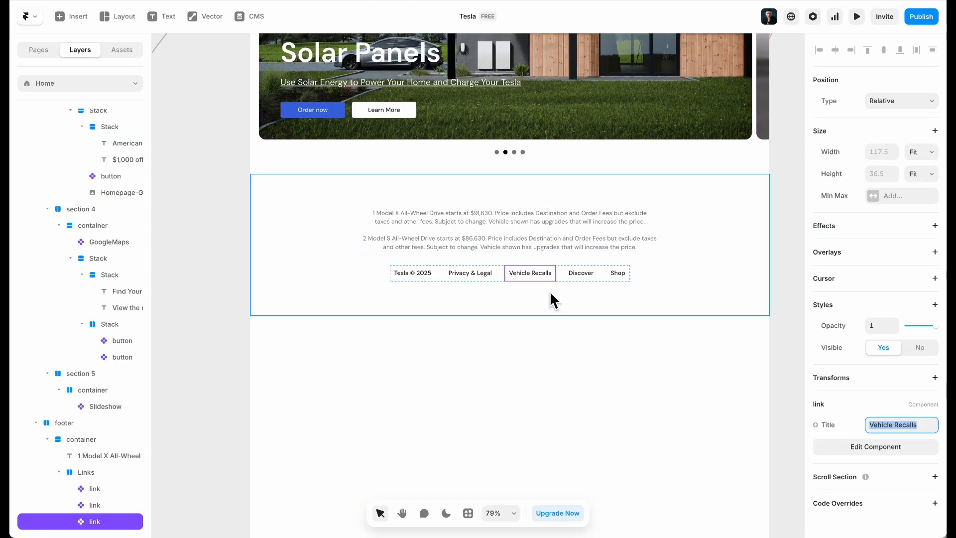
pyautogui.click(578, 273)
pyautogui.click(891, 425)
pyautogui.hotkey('ctrl', 'v')
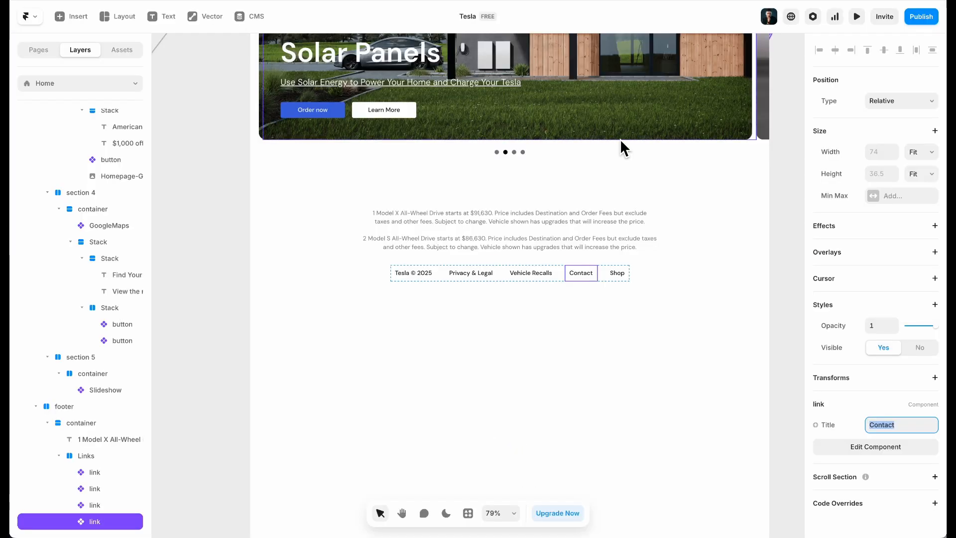
# Rename the Shop link to 'News' and duplicate it
pyautogui.click(615, 275)
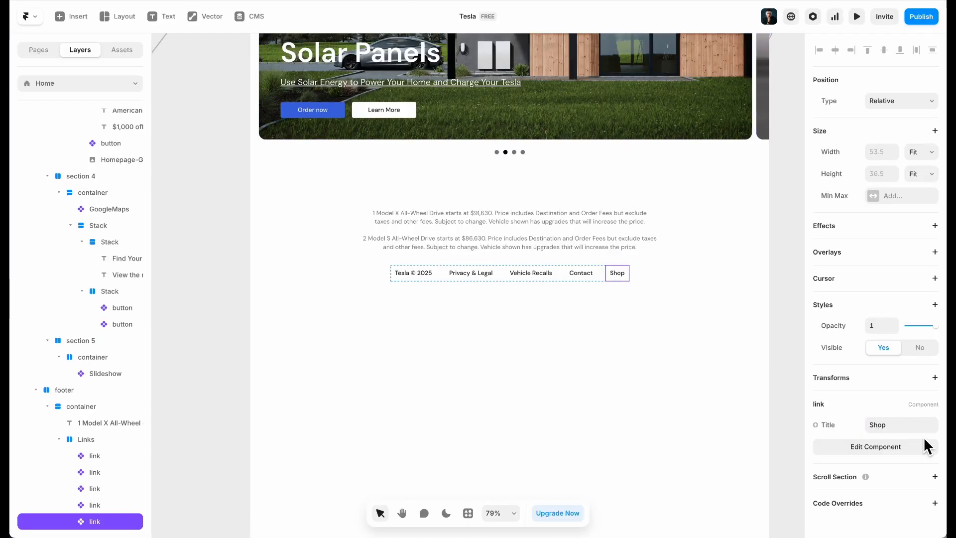
pyautogui.write('News')
pyautogui.click(602, 313)
pyautogui.click(619, 272)
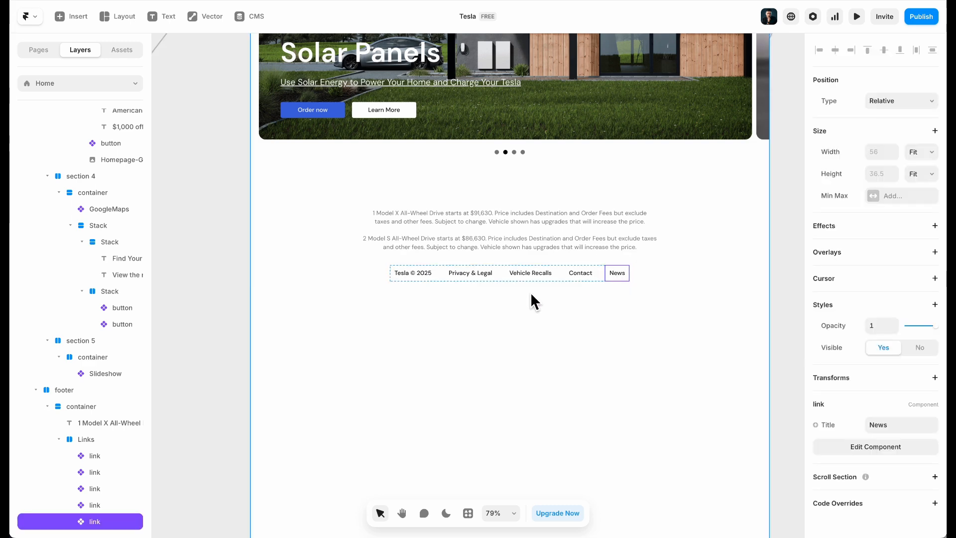
pyautogui.press('super+d')
pyautogui.press('super+d')
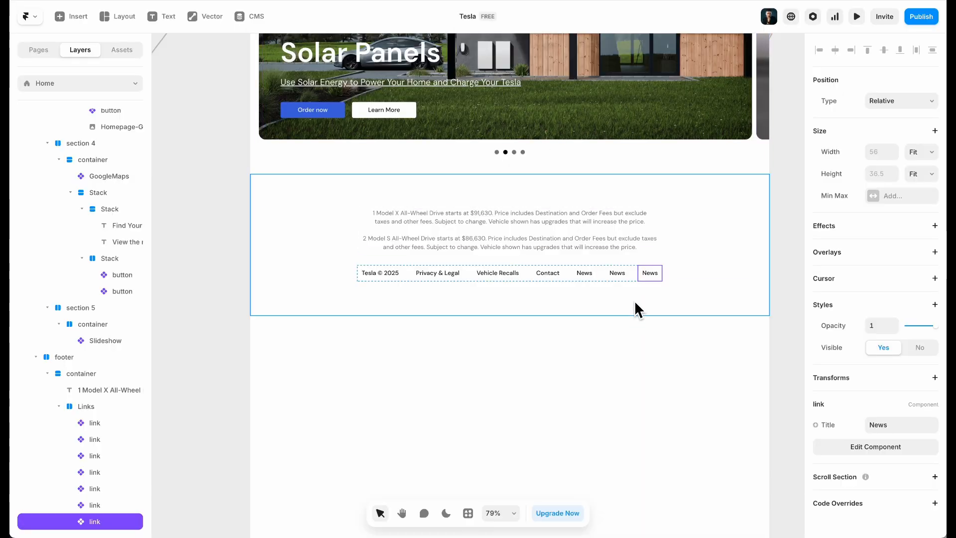
# Retitle the duplicated News link 'Locations', matching the reference footer
pyautogui.click(620, 274)
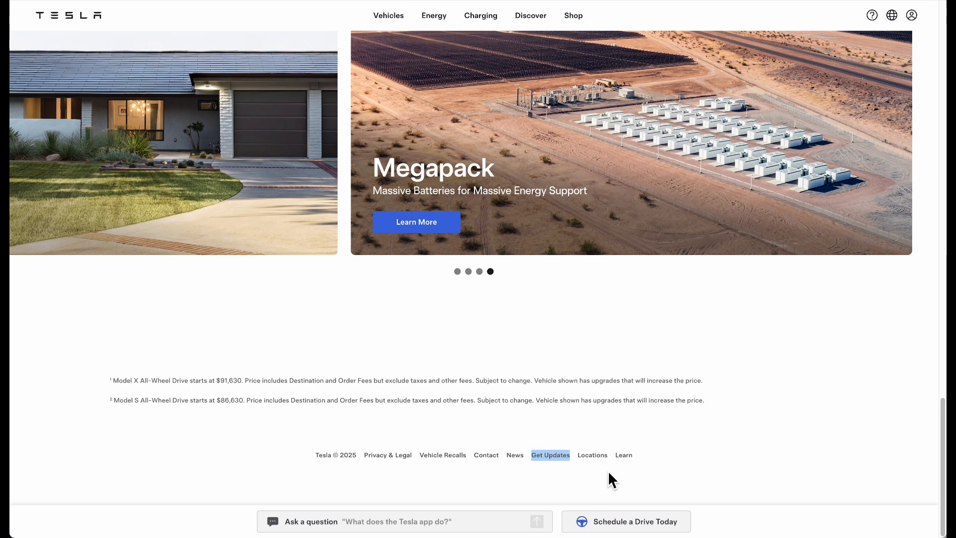
pyautogui.doubleClick(584, 454)
pyautogui.press('super+c')
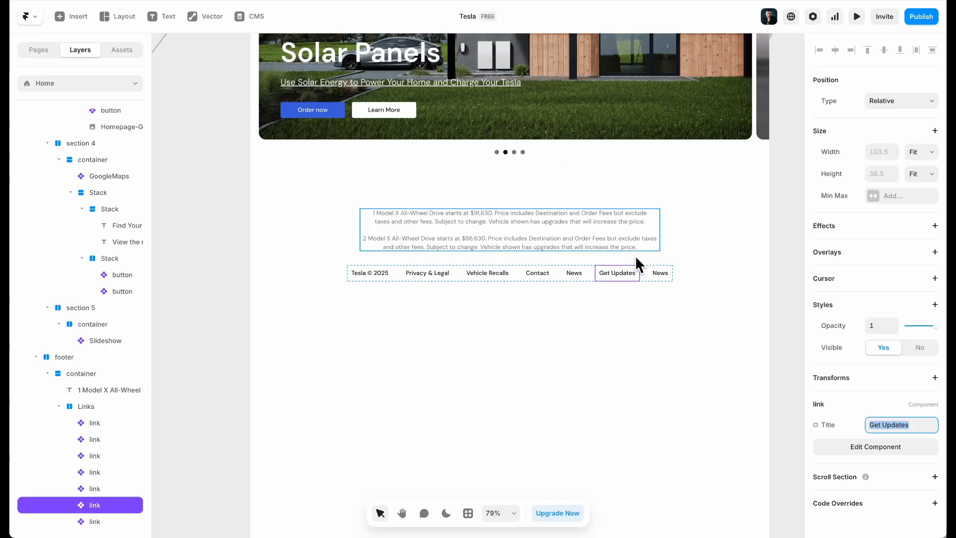
pyautogui.click(660, 273)
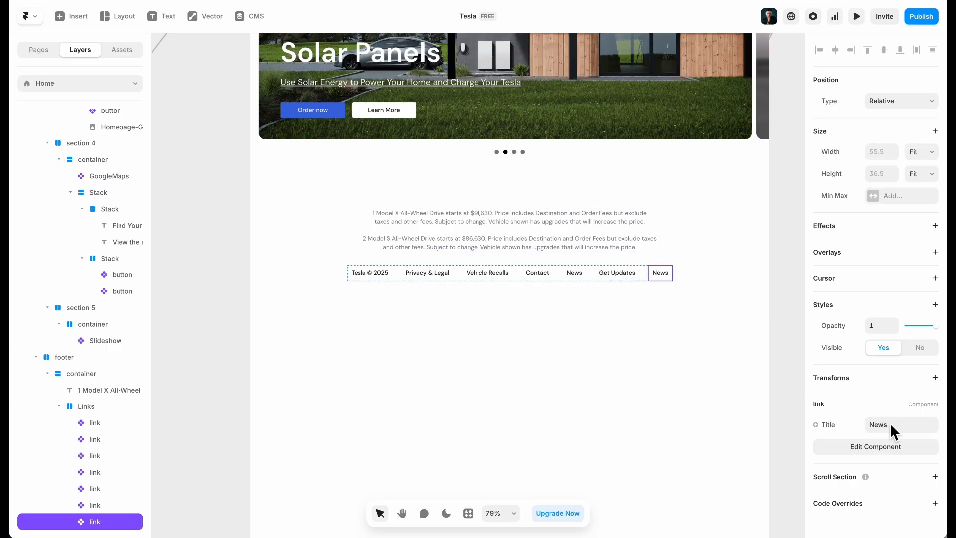
pyautogui.press('super+v')
pyautogui.click(663, 274)
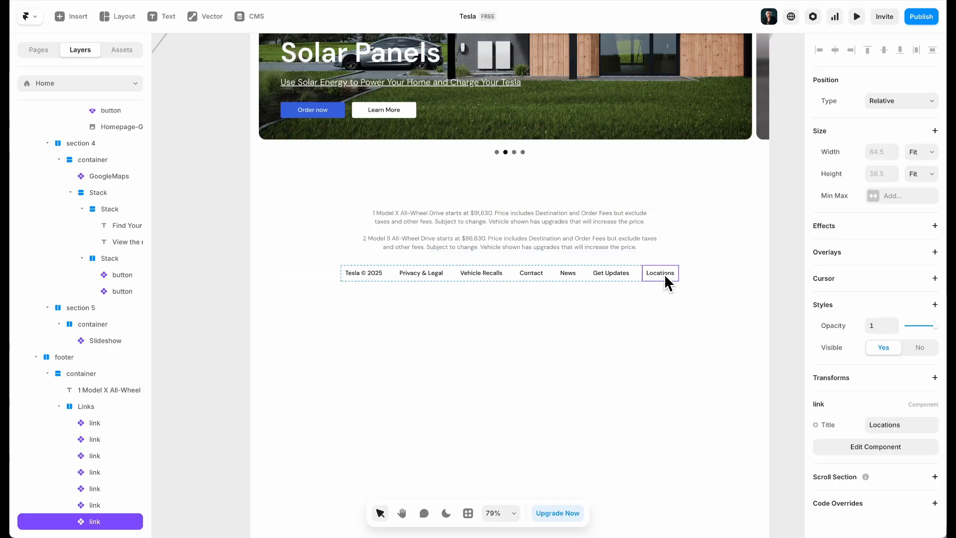
# Duplicate Locations and title the copy 'Learn', then check the link component
pyautogui.press('super+d')
pyautogui.click(913, 426)
pyautogui.write(';')
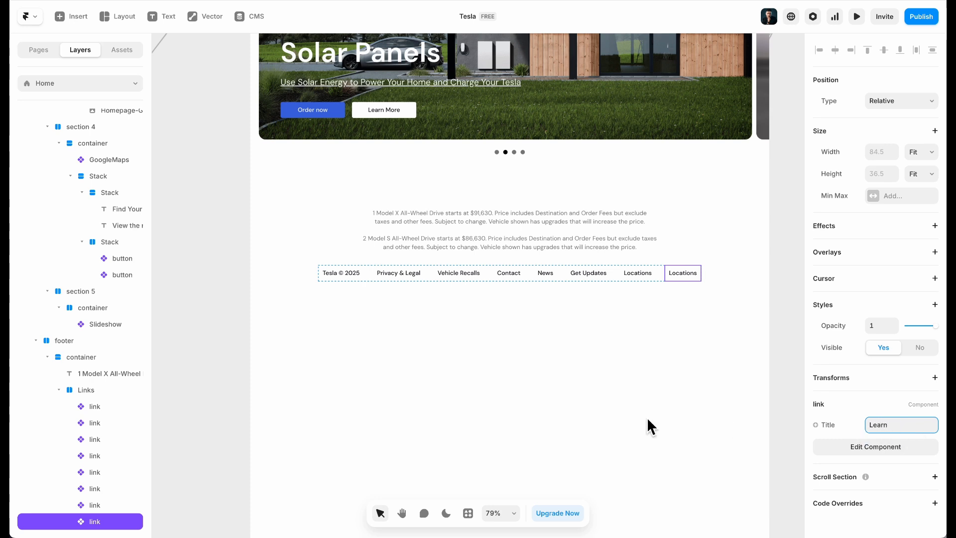
pyautogui.click(479, 327)
pyautogui.doubleClick(403, 272)
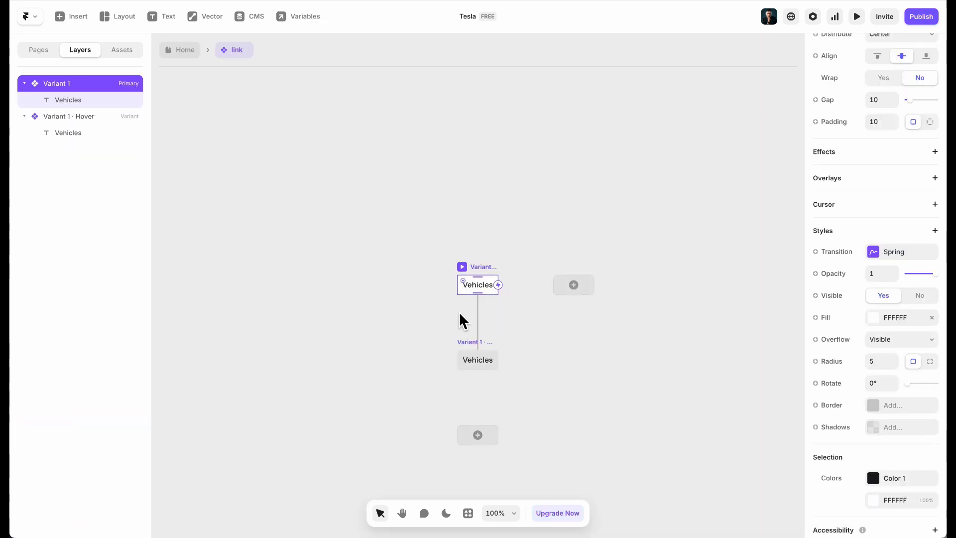
pyautogui.click(472, 288)
pyautogui.click(174, 52)
pyautogui.click(467, 223)
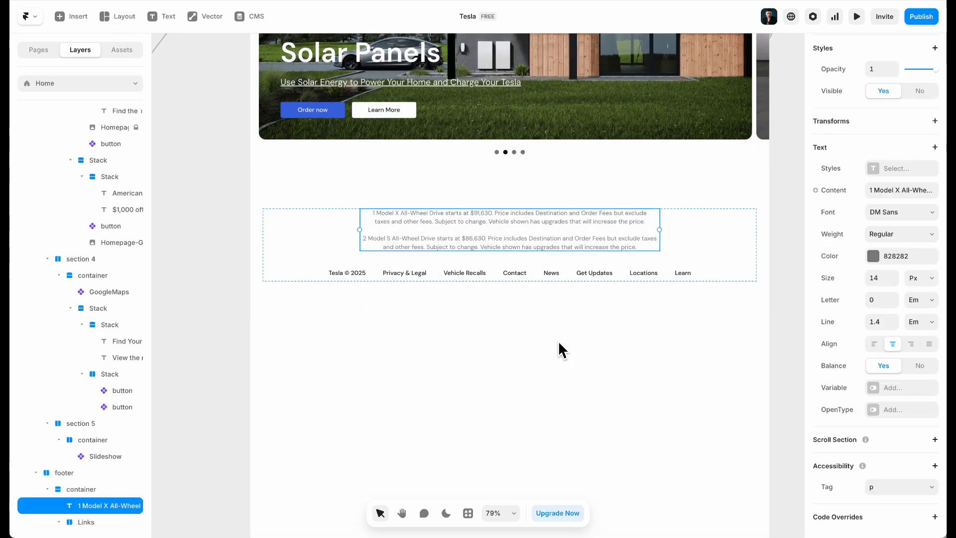
# Set the Desktop breakpoint's height to Fit so it grows to 3592
pyautogui.click(509, 370)
pyautogui.scroll(-5, 509, 369)
pyautogui.scroll(2, 509, 370)
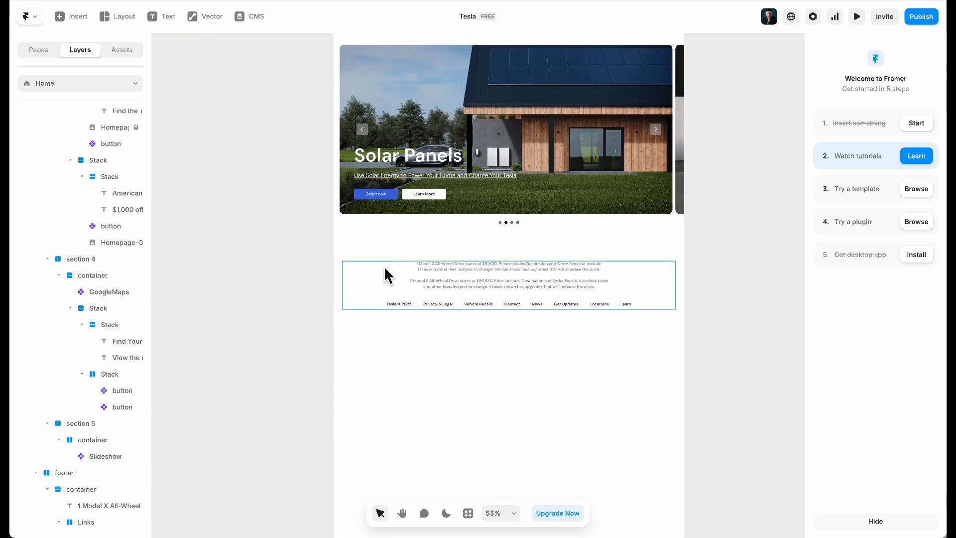
pyautogui.click(381, 274)
pyautogui.click(381, 244)
pyautogui.scroll(8, 56, 170)
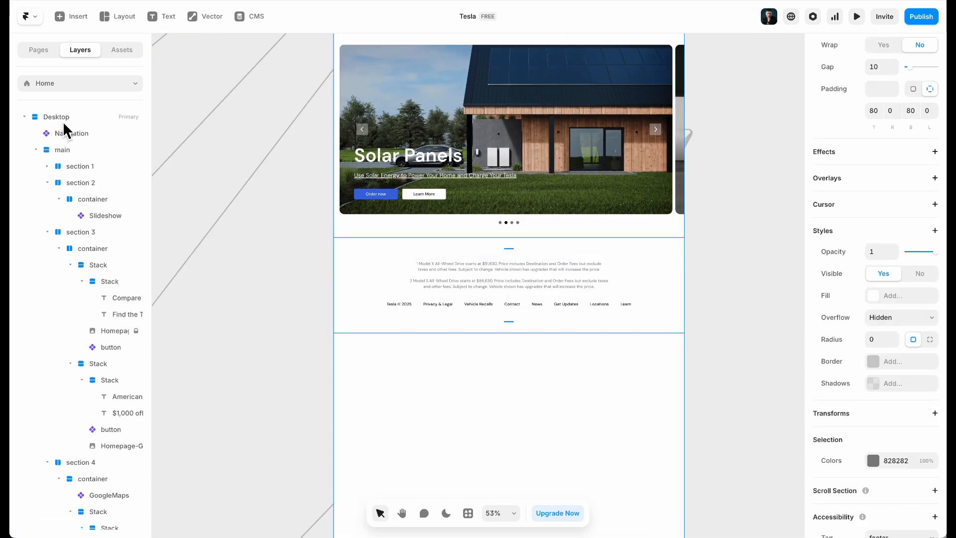
pyautogui.click(61, 122)
pyautogui.click(926, 171)
pyautogui.click(918, 206)
pyautogui.click(724, 288)
# Preview the full Desktop page to confirm it ends after the footer
pyautogui.scroll(1, 724, 287)
pyautogui.scroll(-5, 724, 288)
pyautogui.scroll(5, 724, 288)
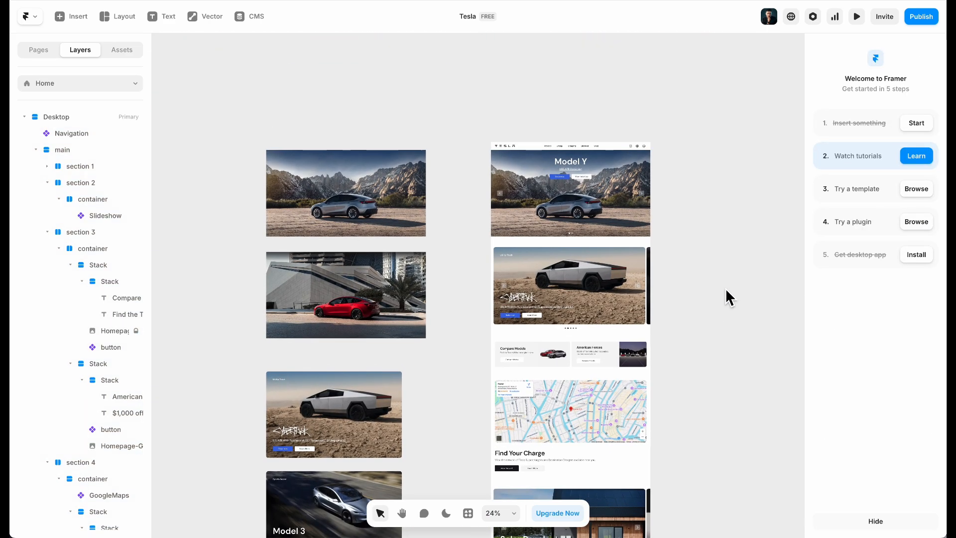
pyautogui.scroll(5, 725, 287)
pyautogui.scroll(2, 686, 289)
pyautogui.hscroll(-1, 686, 289)
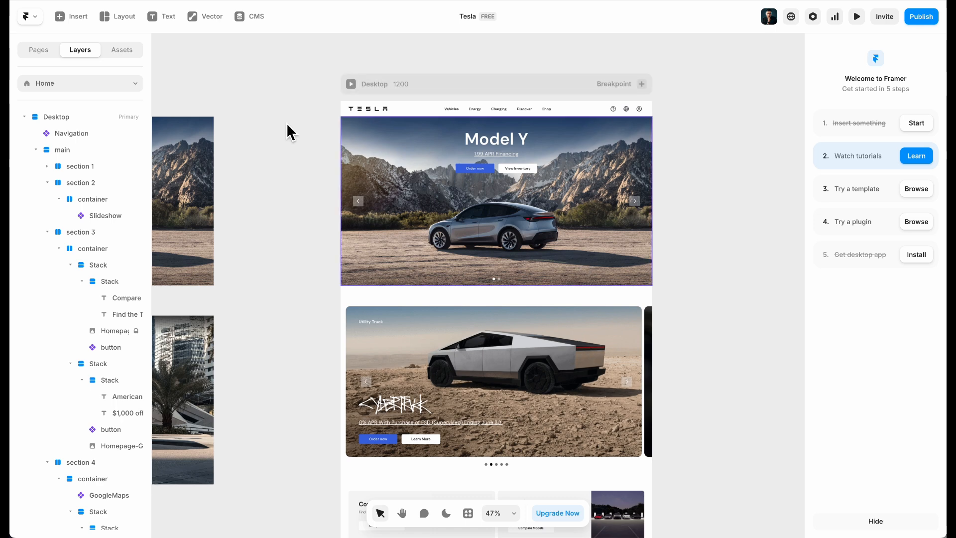
pyautogui.click(353, 84)
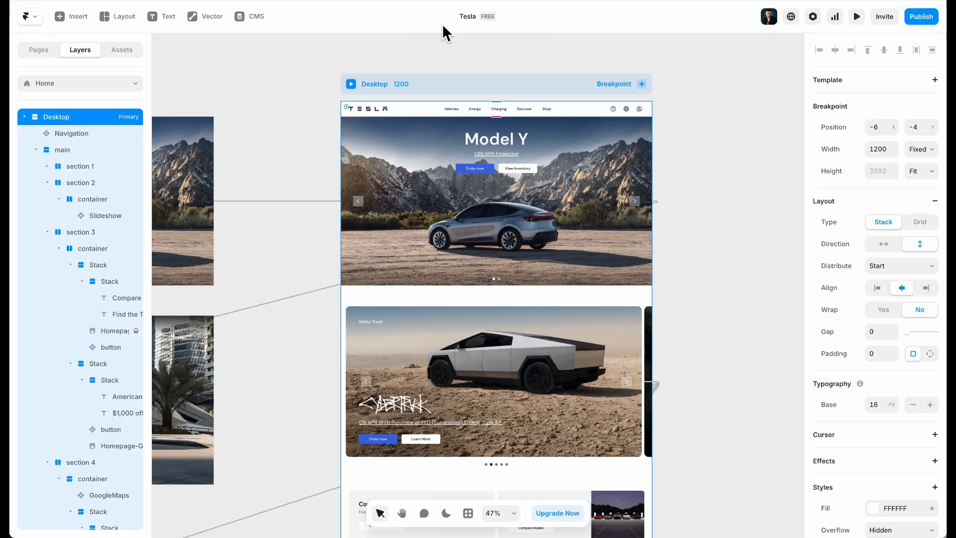
# Publish the site and dismiss the publish summary
pyautogui.click(741, 246)
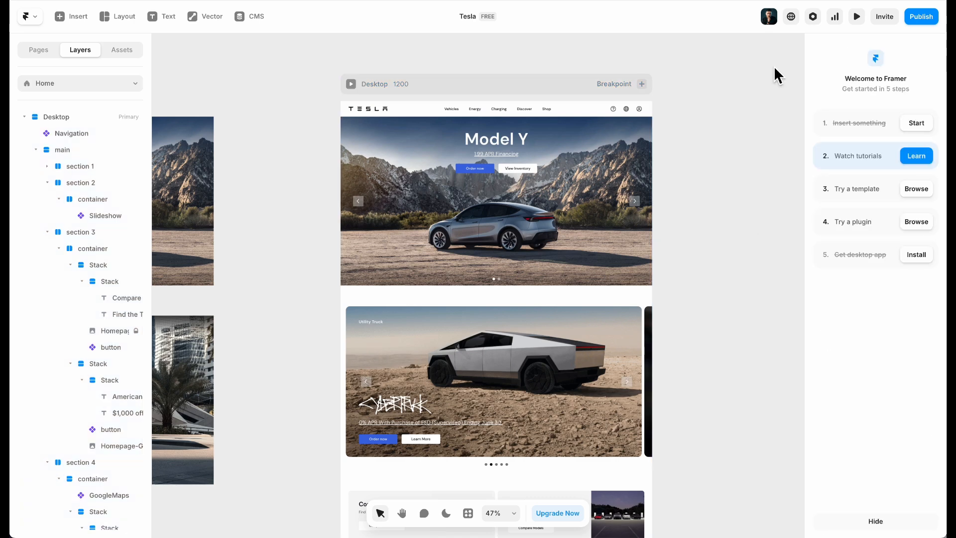
pyautogui.click(920, 15)
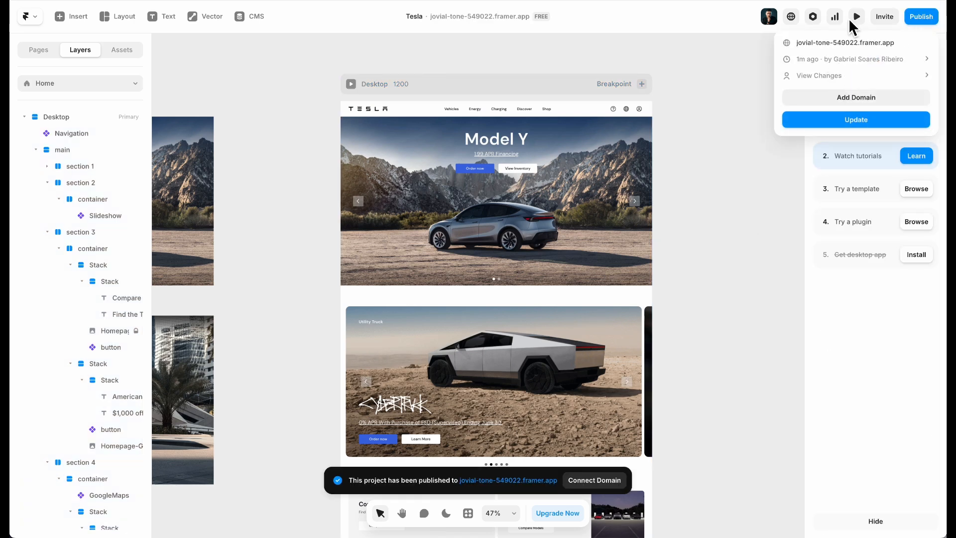
pyautogui.click(818, 18)
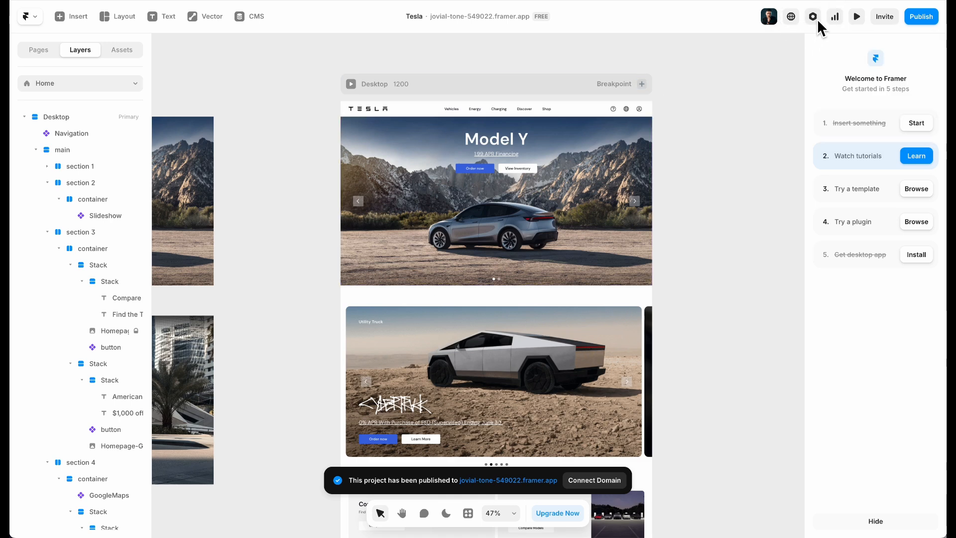
# Connect the free subdomain teslaframer.framer.website in Domains and open the live site
pyautogui.click(817, 19)
pyautogui.click(77, 88)
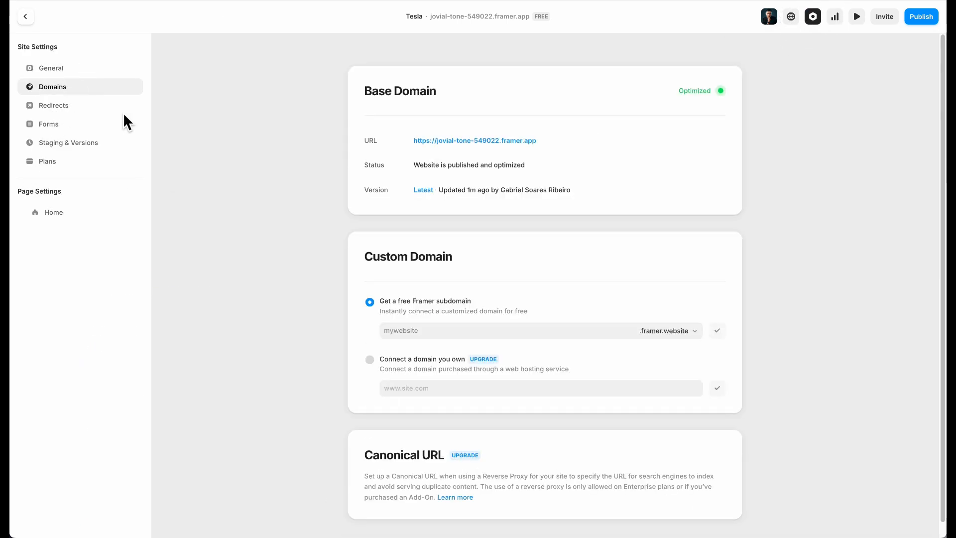
pyautogui.click(452, 337)
pyautogui.write('teslaframer')
pyautogui.press('Return')
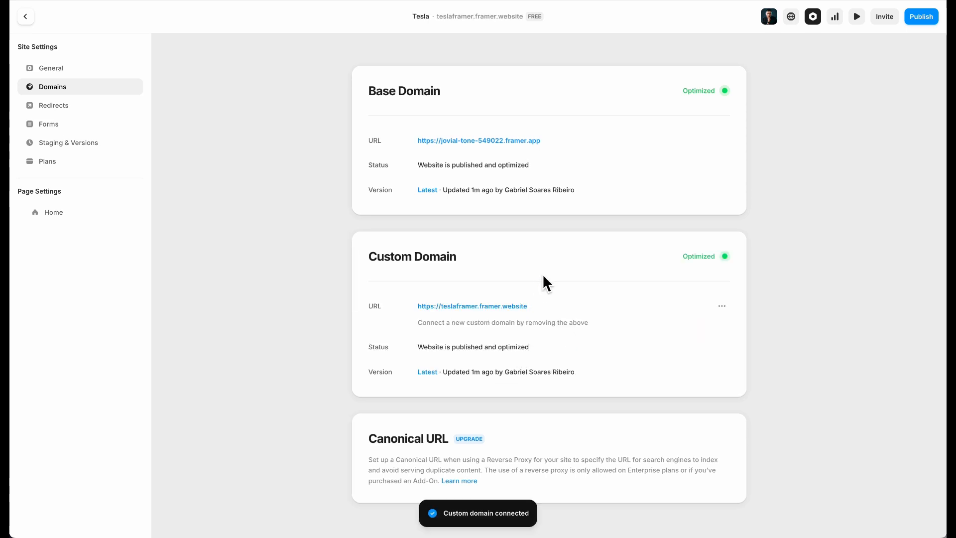
pyautogui.click(445, 306)
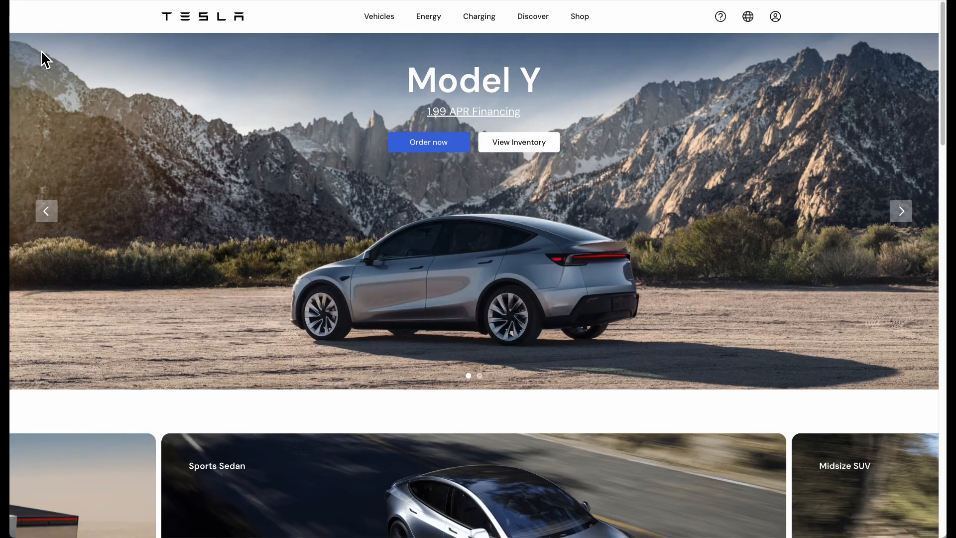
pyautogui.scroll(-2, 101, 90)
pyautogui.scroll(-10, 100, 90)
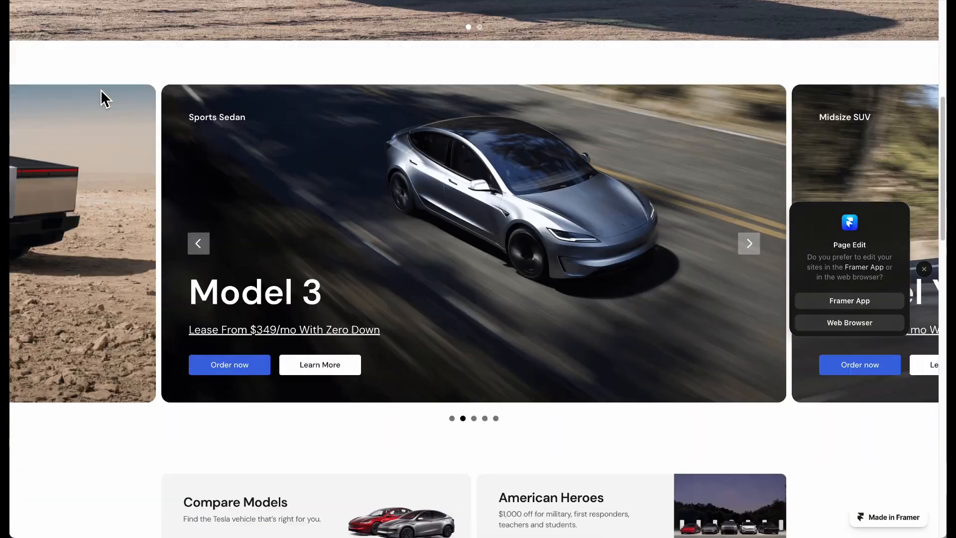
pyautogui.scroll(-15, 101, 90)
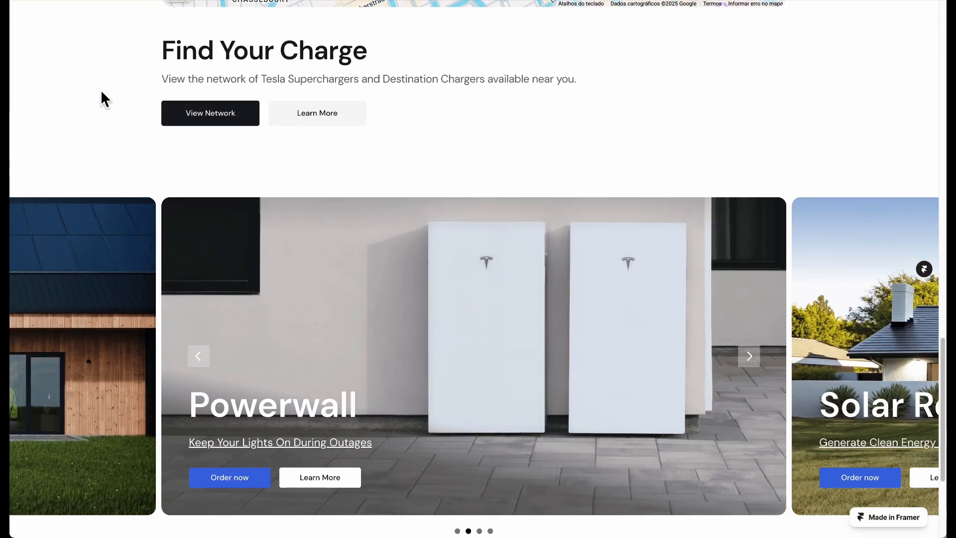
pyautogui.scroll(20, 101, 89)
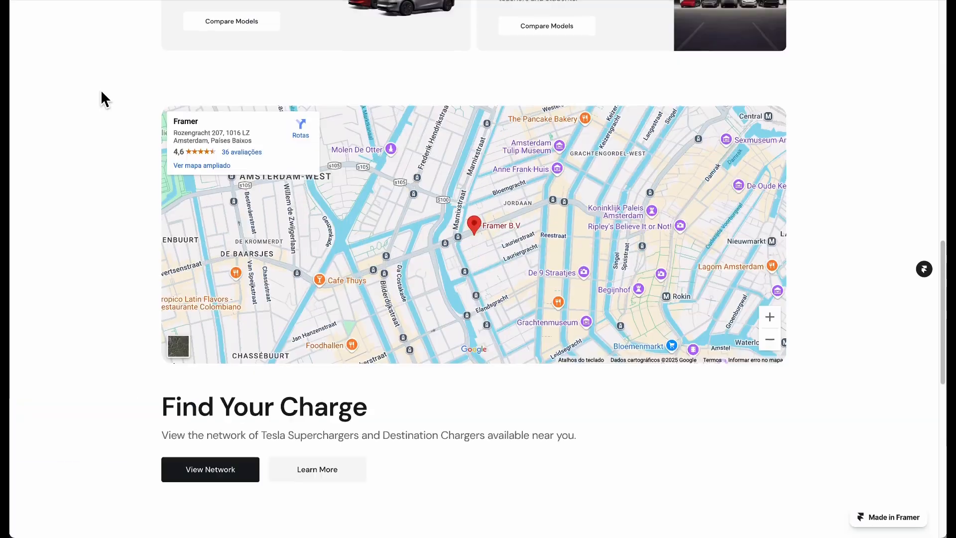
pyautogui.scroll(-20, 101, 90)
pyautogui.scroll(13, 101, 90)
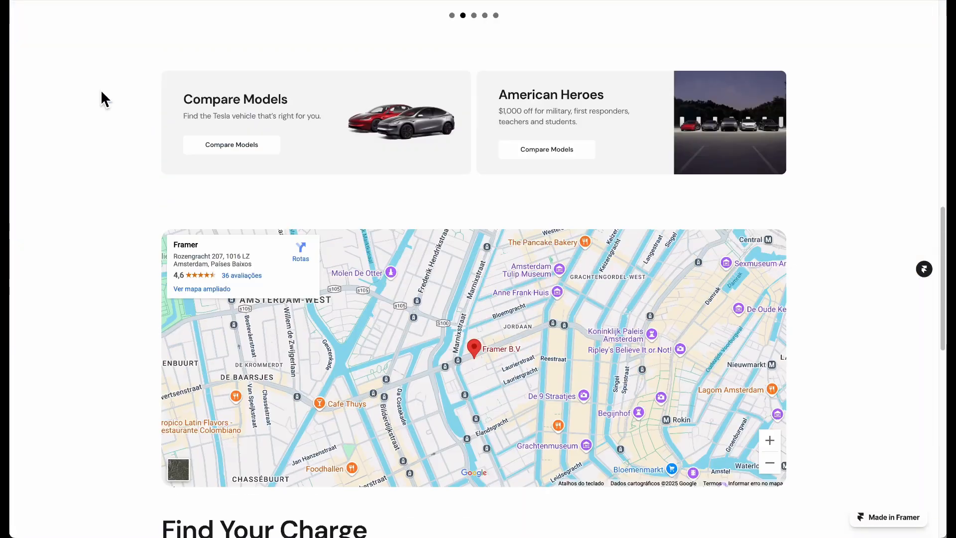
pyautogui.scroll(-1, 101, 89)
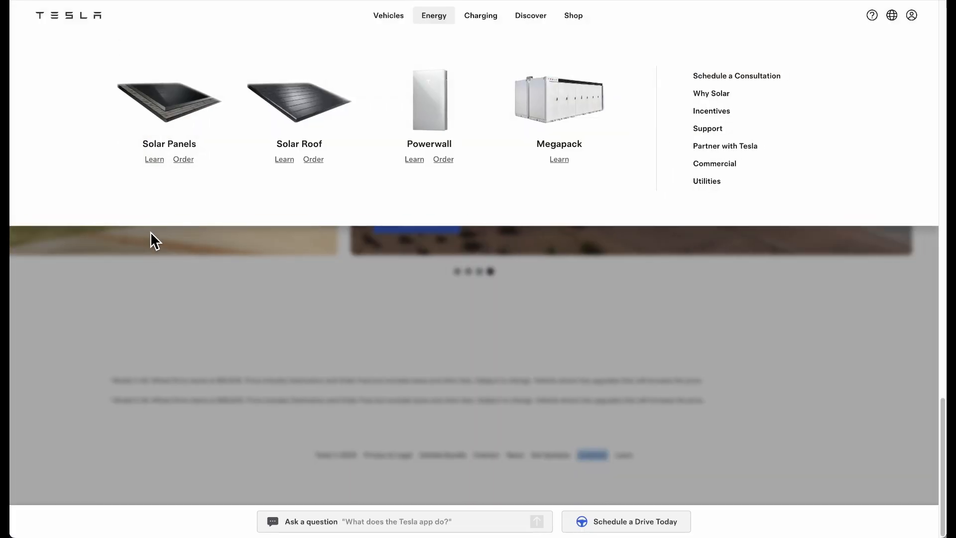
pyautogui.scroll(15, 149, 239)
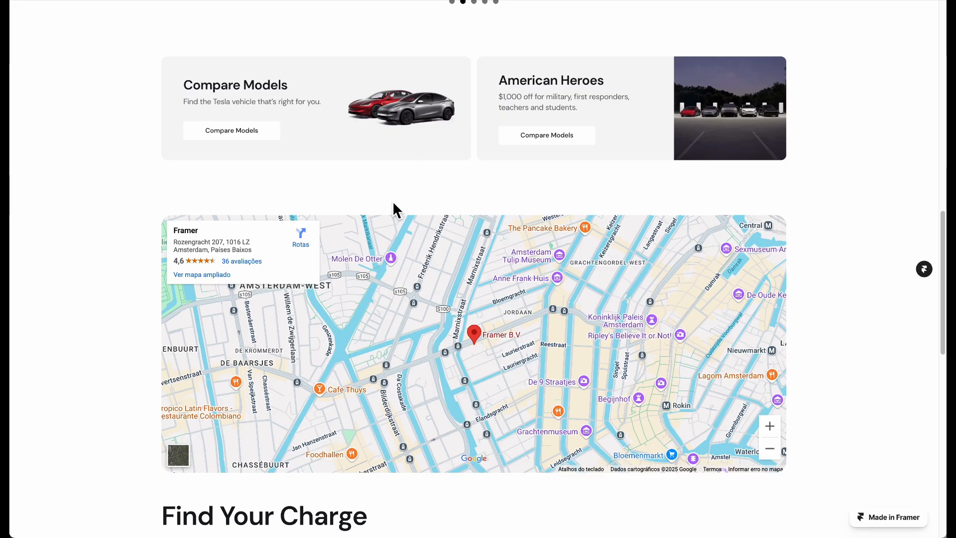
pyautogui.scroll(5, 193, 177)
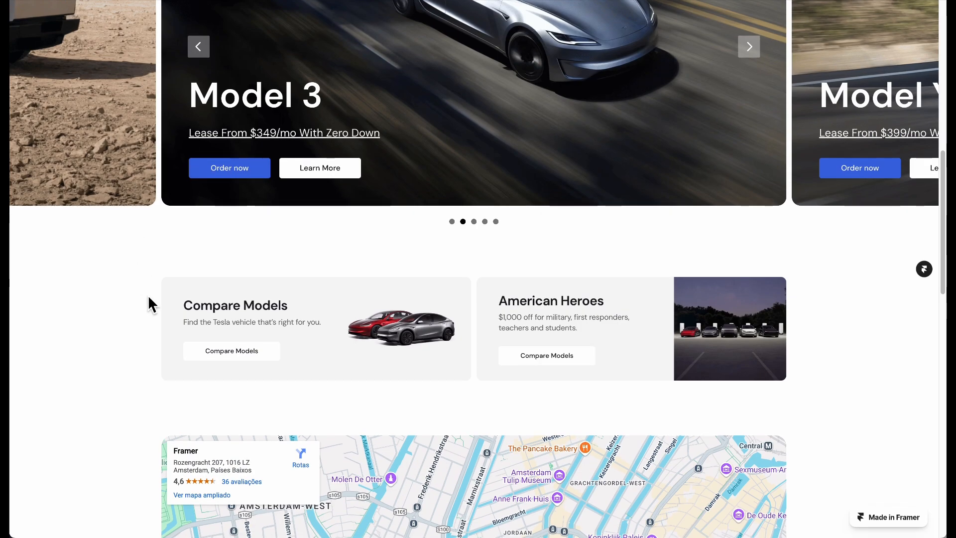
pyautogui.scroll(-12, 166, 207)
pyautogui.scroll(20, 165, 205)
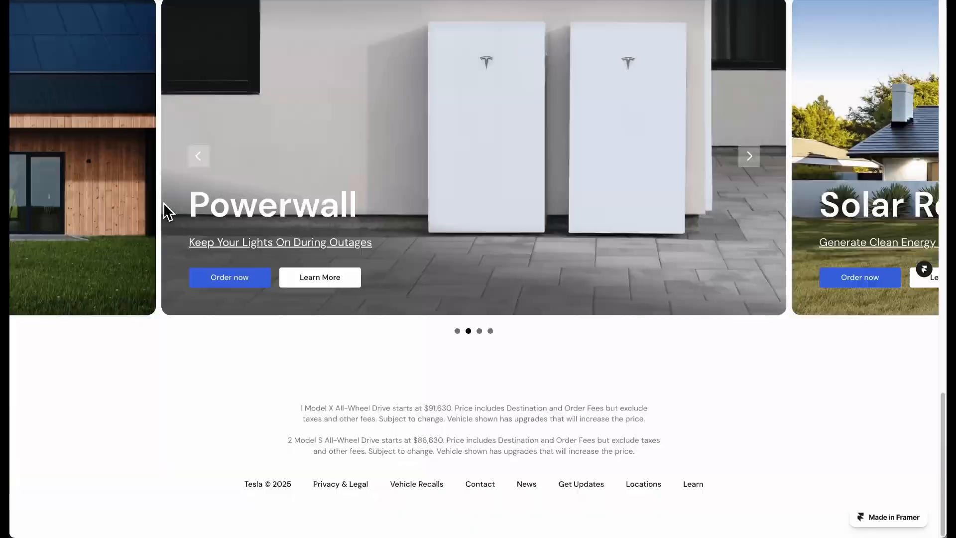
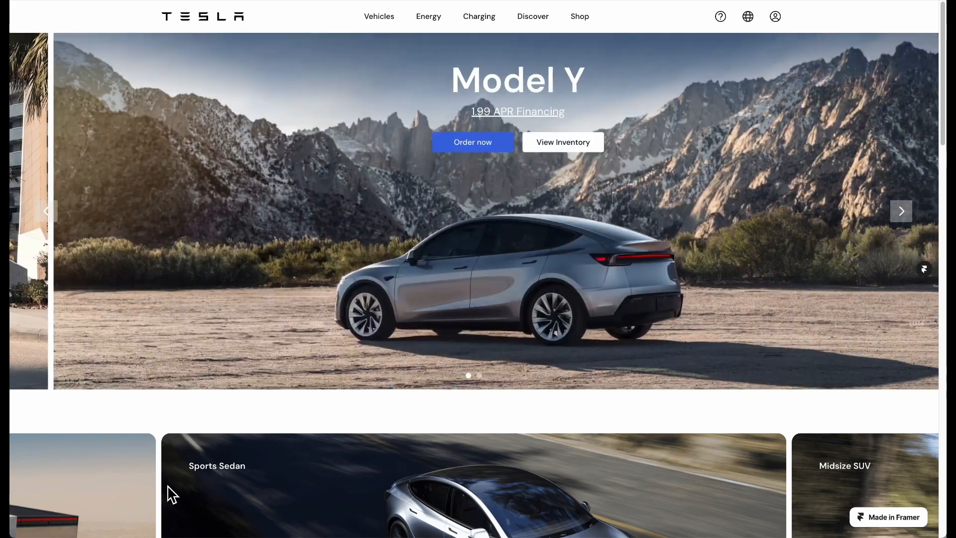
# Compare the clone's hero carousel with tesla.com, cycling between the Model 3 and Model Y slides
pyautogui.scroll(-15, 203, 401)
pyautogui.scroll(-10, 200, 401)
pyautogui.scroll(20, 201, 401)
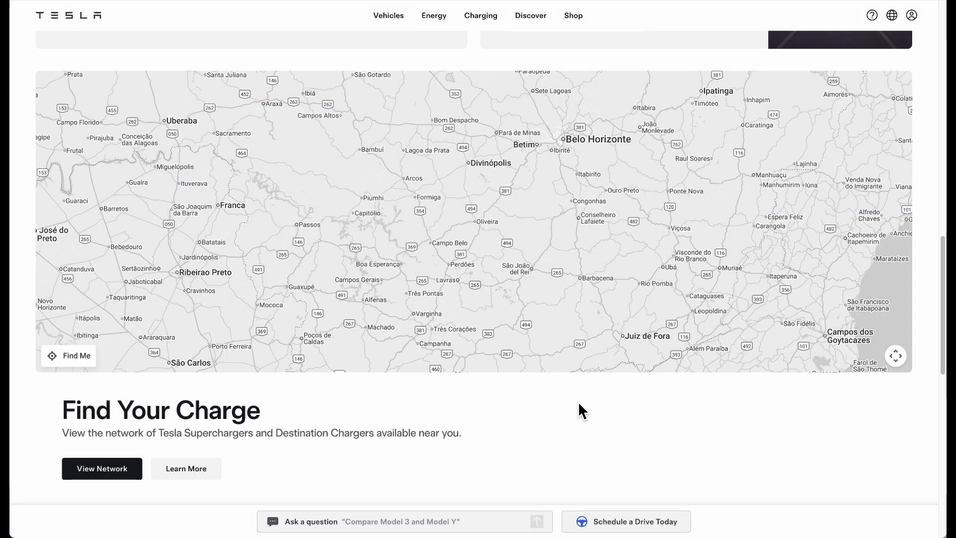
pyautogui.scroll(1, 456, 263)
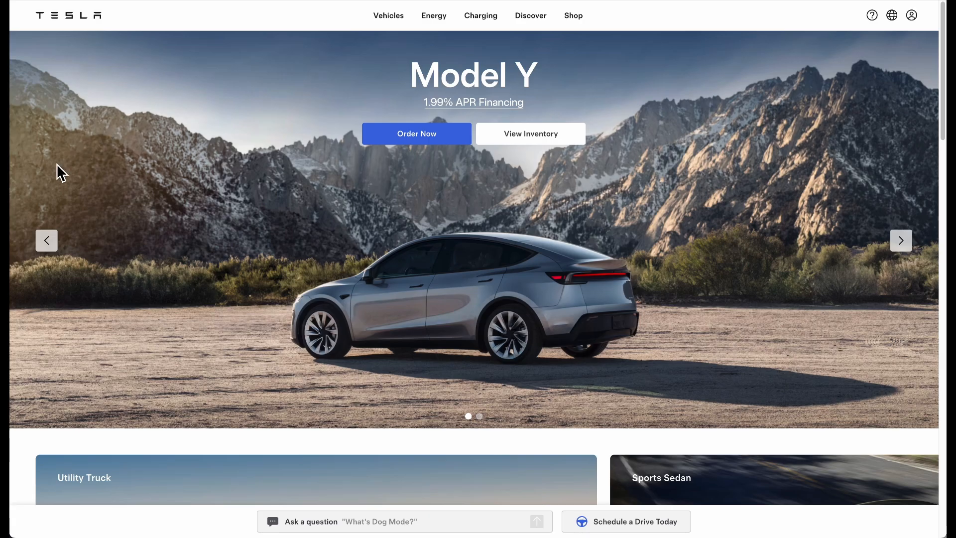
pyautogui.click(39, 245)
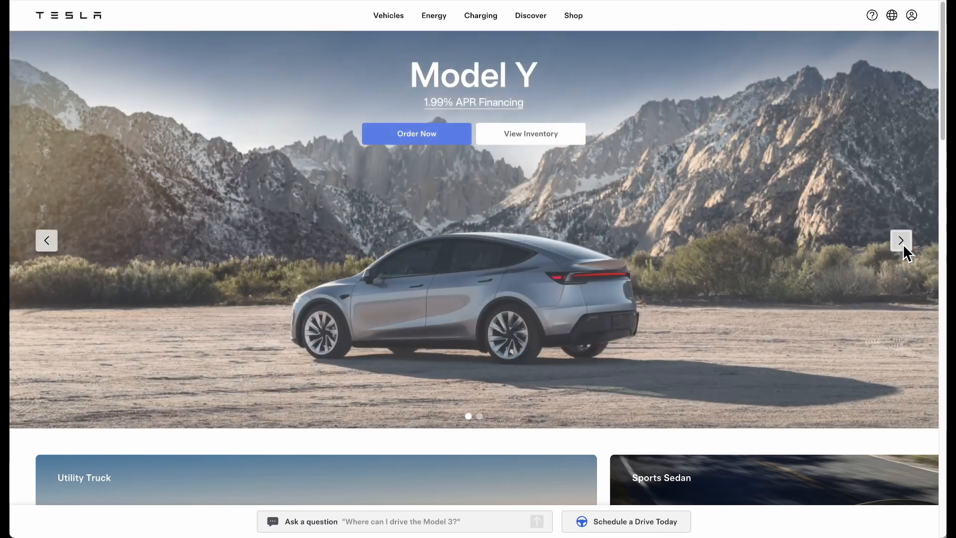
pyautogui.click(903, 244)
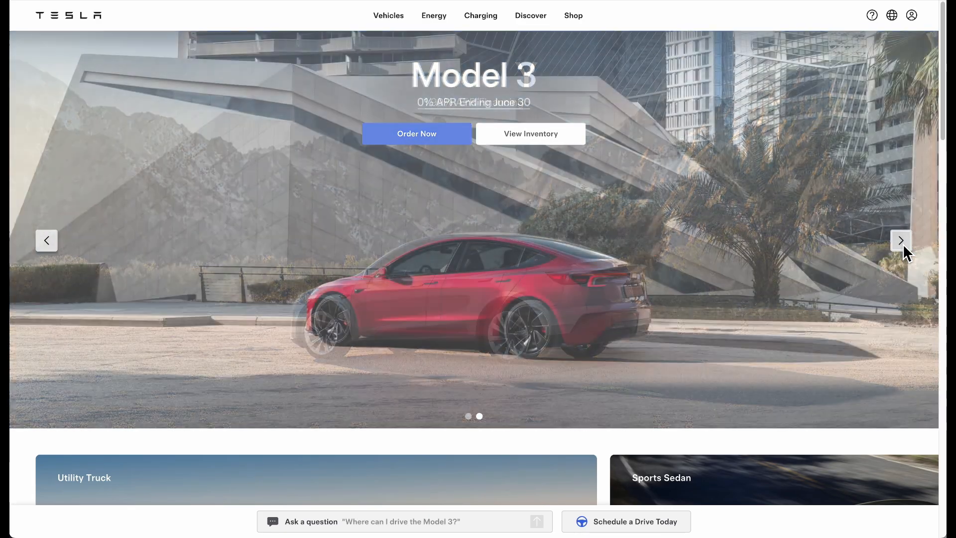
pyautogui.moveTo(480, 16)
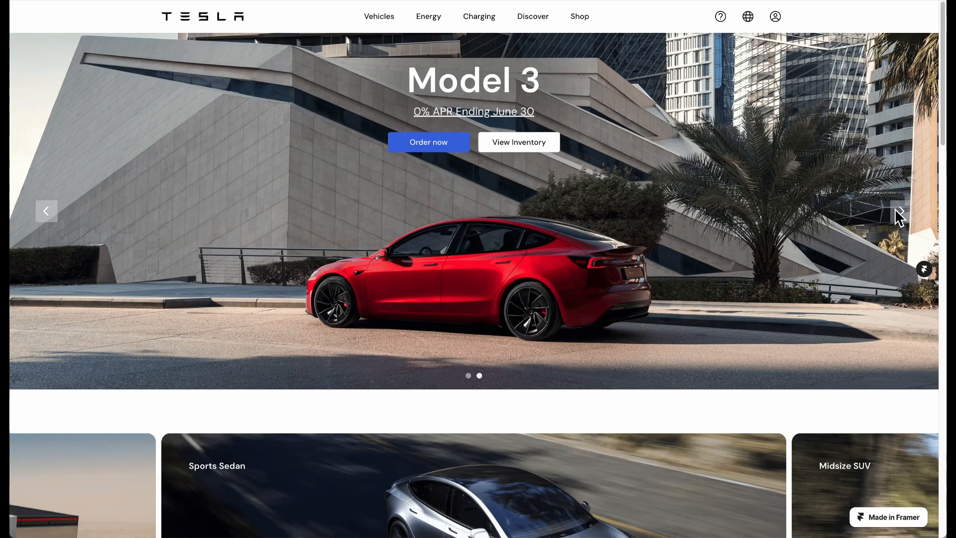
pyautogui.click(898, 214)
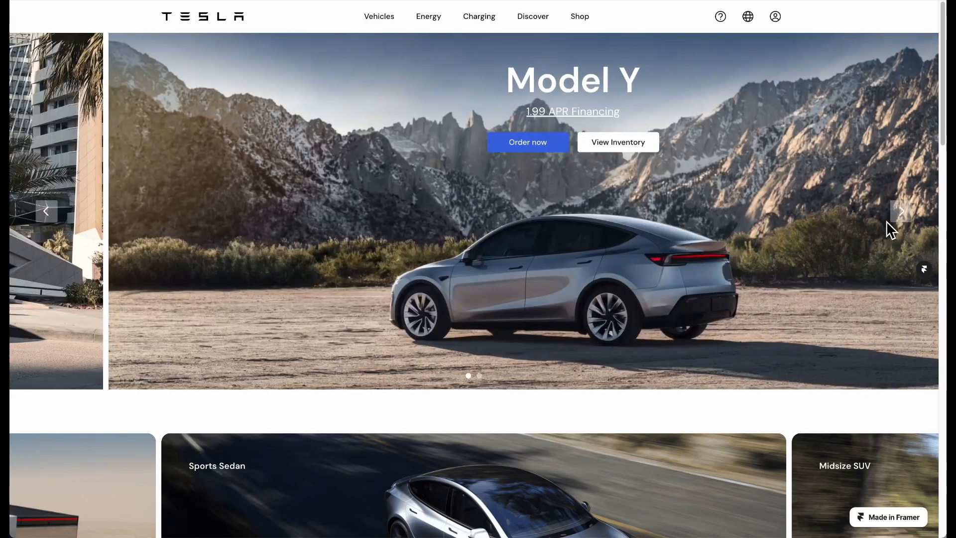
# Step the clone's vehicle cards through Model Y and Model X, then return to Framer
pyautogui.scroll(-10, 704, 260)
pyautogui.scroll(-1, 702, 252)
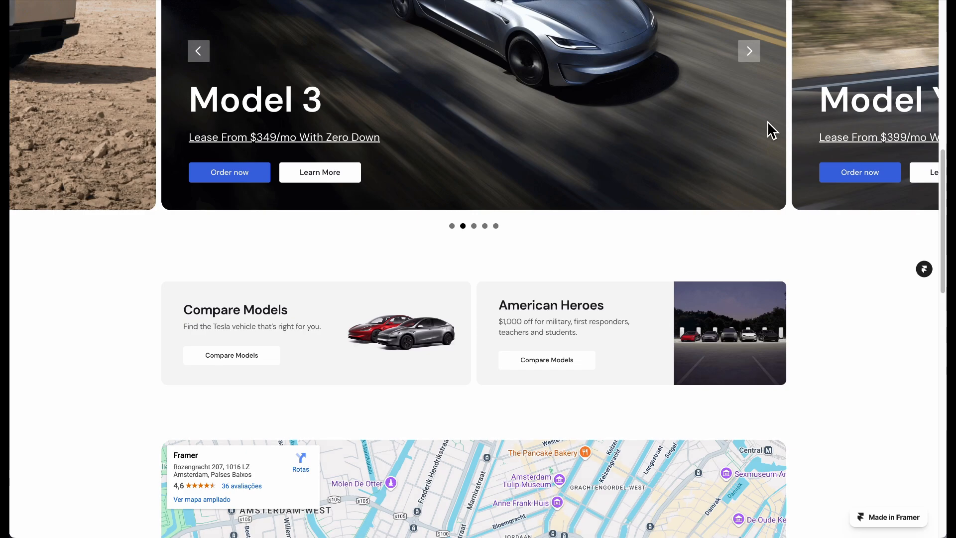
pyautogui.click(750, 51)
pyautogui.scroll(4, 750, 174)
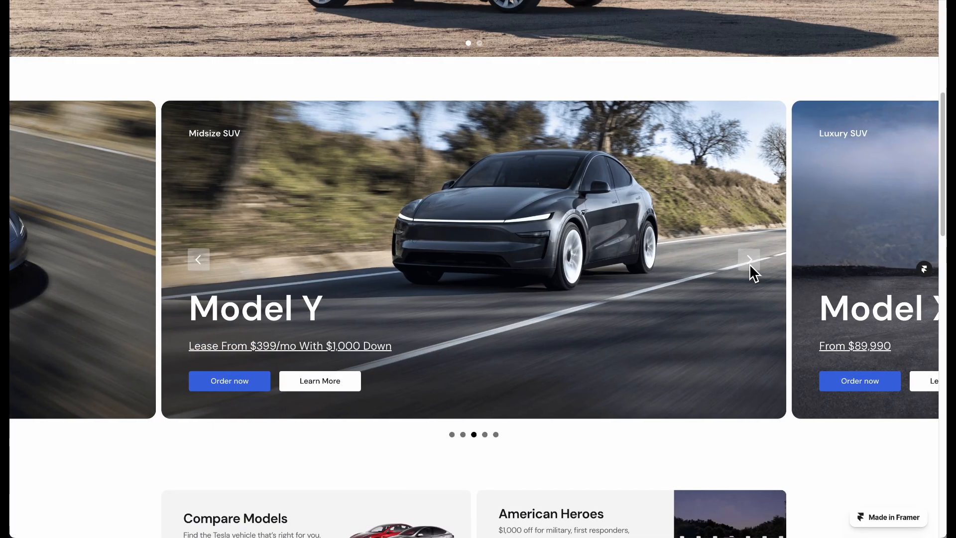
pyautogui.click(750, 261)
pyautogui.scroll(-10, 748, 263)
pyautogui.scroll(14, 724, 203)
pyautogui.scroll(-9, 724, 196)
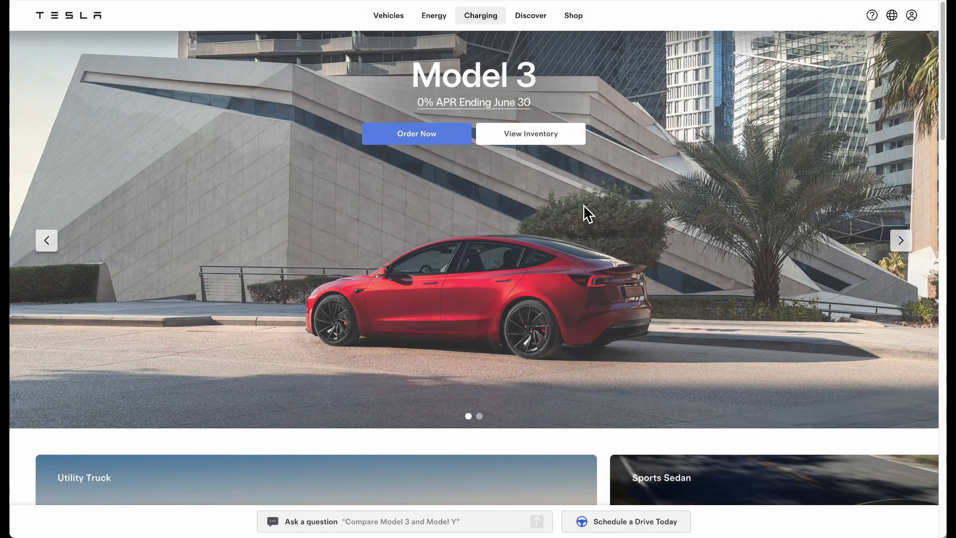
pyautogui.scroll(-7, 598, 234)
pyautogui.click(313, 246)
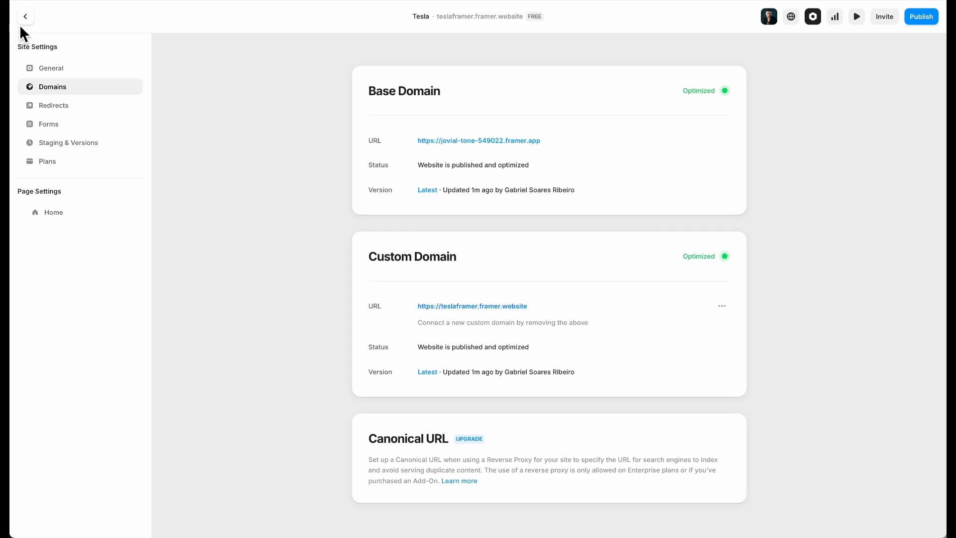
# Turn off the navigation arrows on the Solar Panels slideshow
pyautogui.click(22, 21)
pyautogui.scroll(-5, 561, 309)
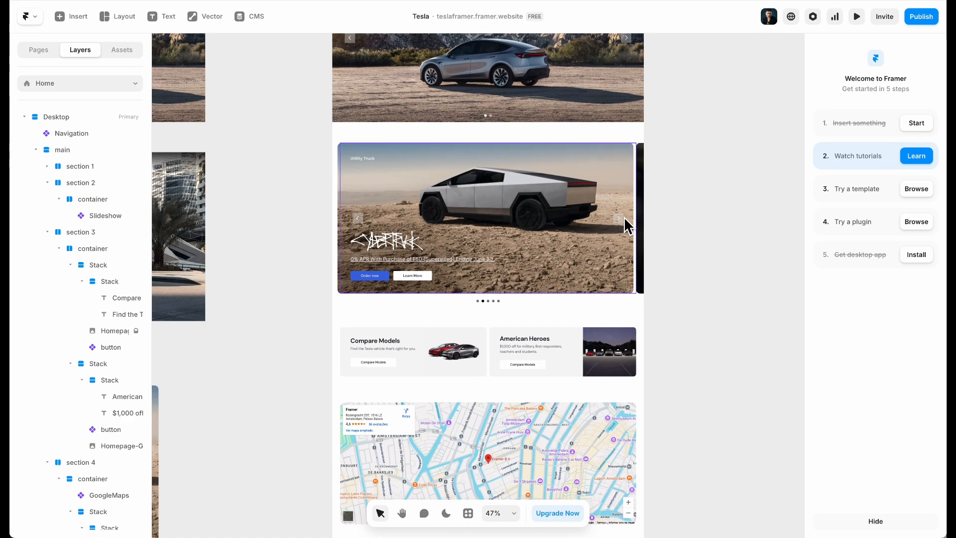
pyautogui.click(602, 215)
pyautogui.click(901, 460)
pyautogui.click(872, 438)
pyautogui.scroll(-8, 505, 318)
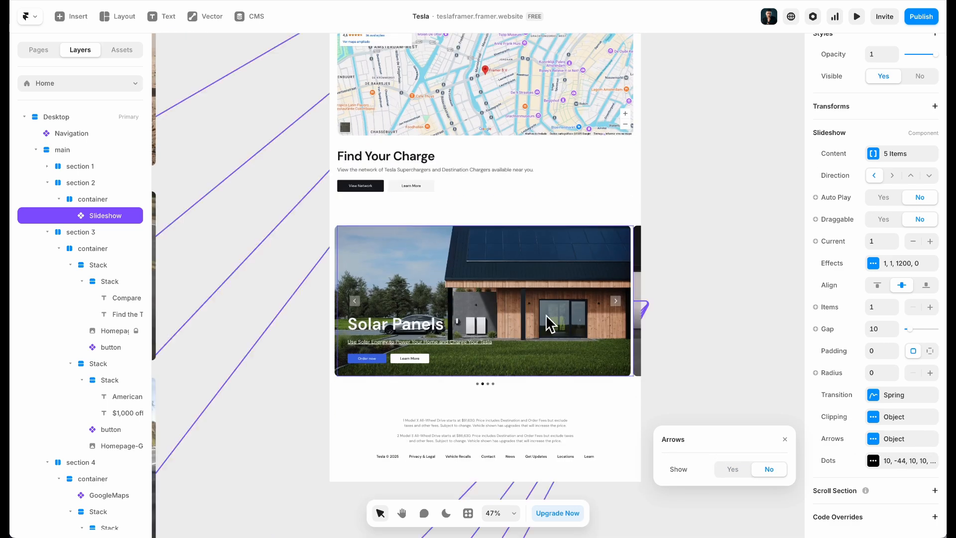
pyautogui.click(568, 316)
pyautogui.click(769, 338)
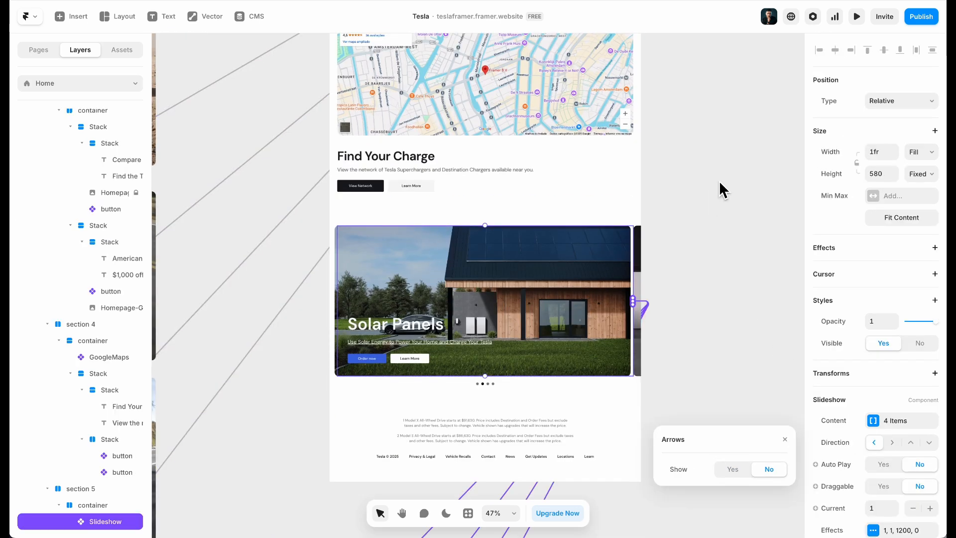
pyautogui.click(708, 192)
# Publish the change as an update to the live site
pyautogui.click(919, 17)
pyautogui.click(866, 102)
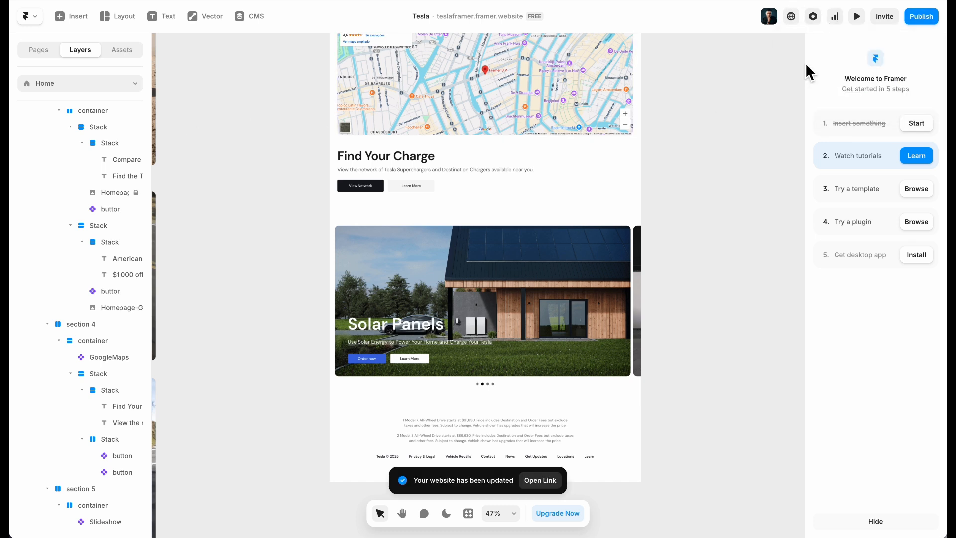
pyautogui.click(812, 17)
# Set the site title to 'Tesla' and the site language to English
pyautogui.click(409, 154)
pyautogui.tripleClick(426, 154)
pyautogui.write('Tesla')
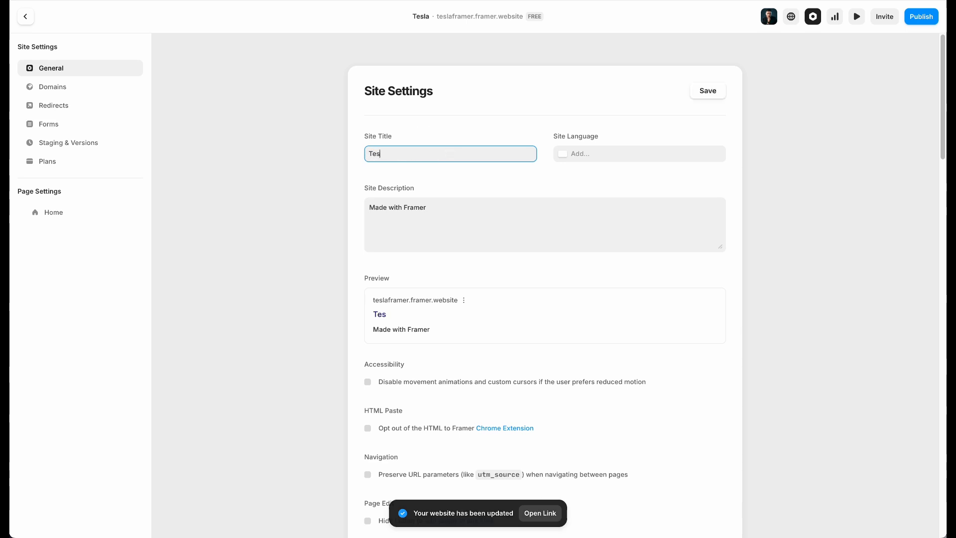
pyautogui.click(613, 158)
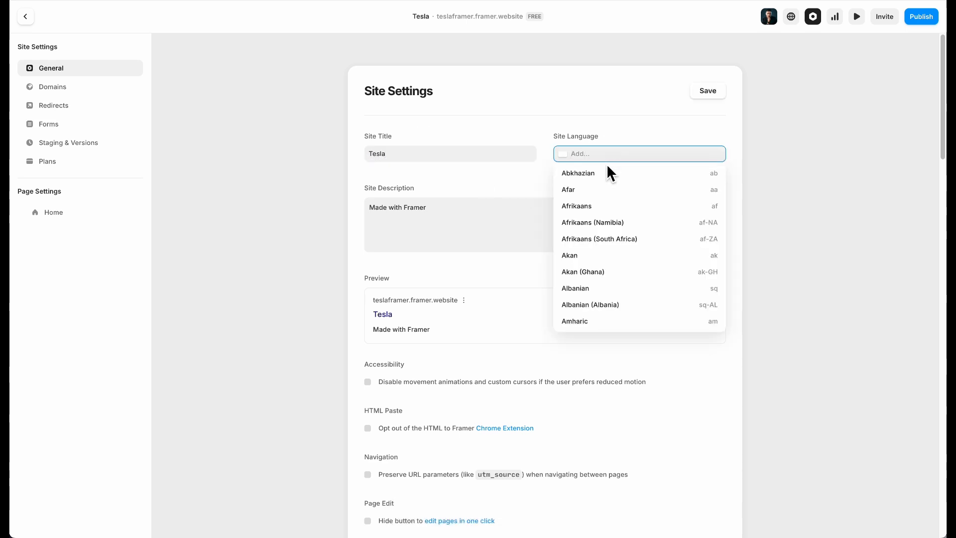
pyautogui.write('ing')
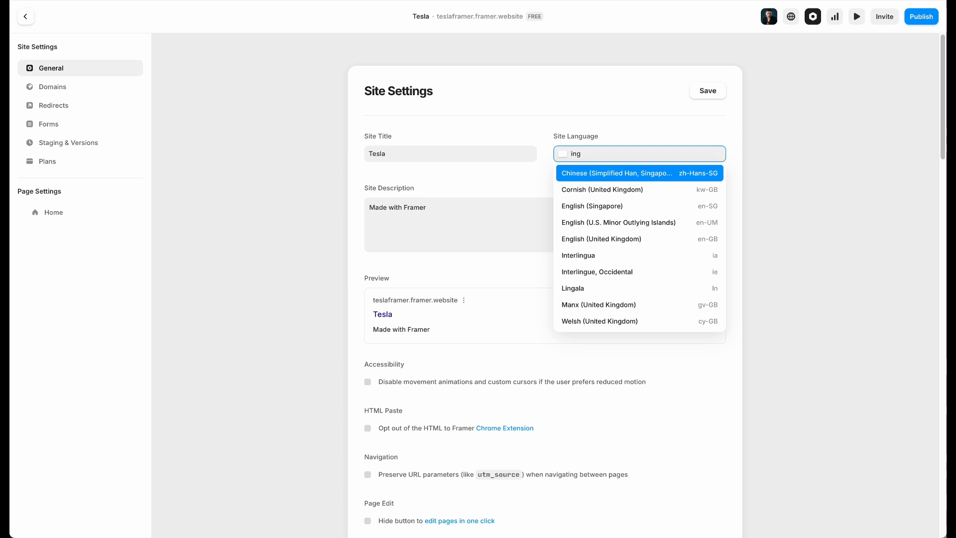
pyautogui.write('le')
pyautogui.doubleClick(609, 159)
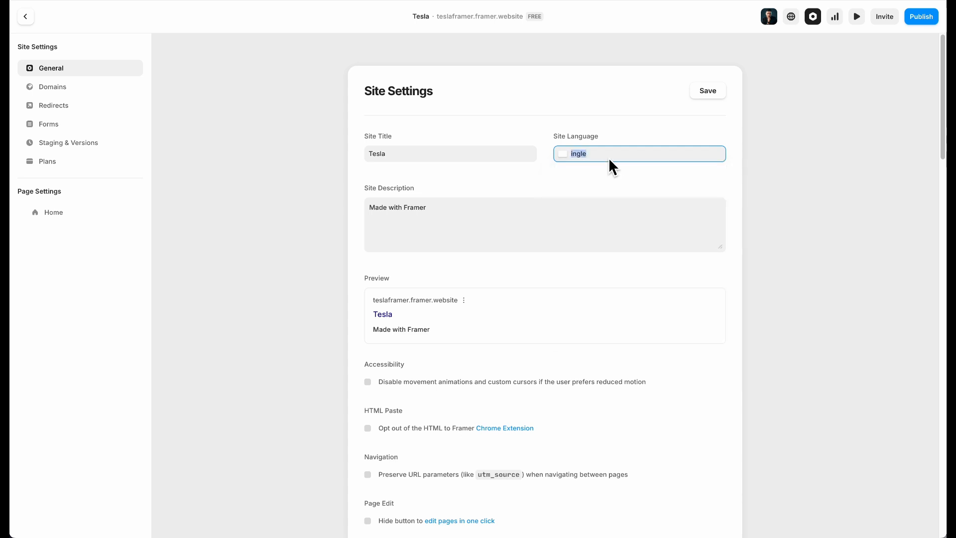
pyautogui.write('eng')
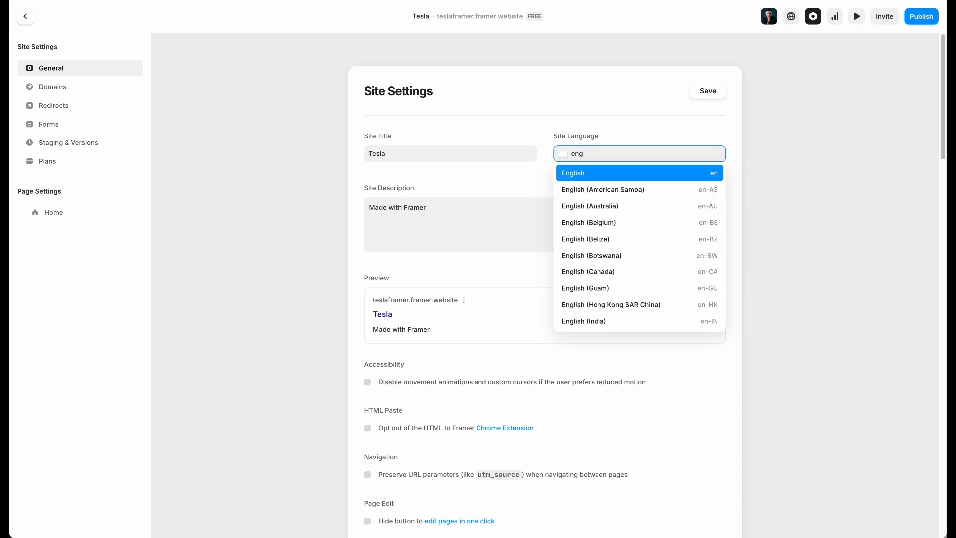
pyautogui.press('Return')
# Replace the site description with a 'Design by:' credit naming the designer, and publish the update
pyautogui.tripleClick(457, 223)
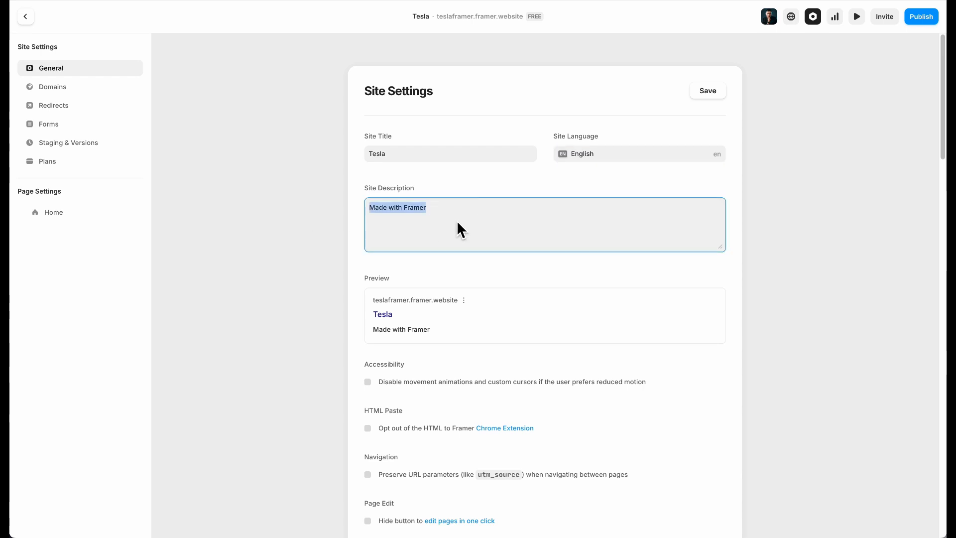
pyautogui.write('Desig')
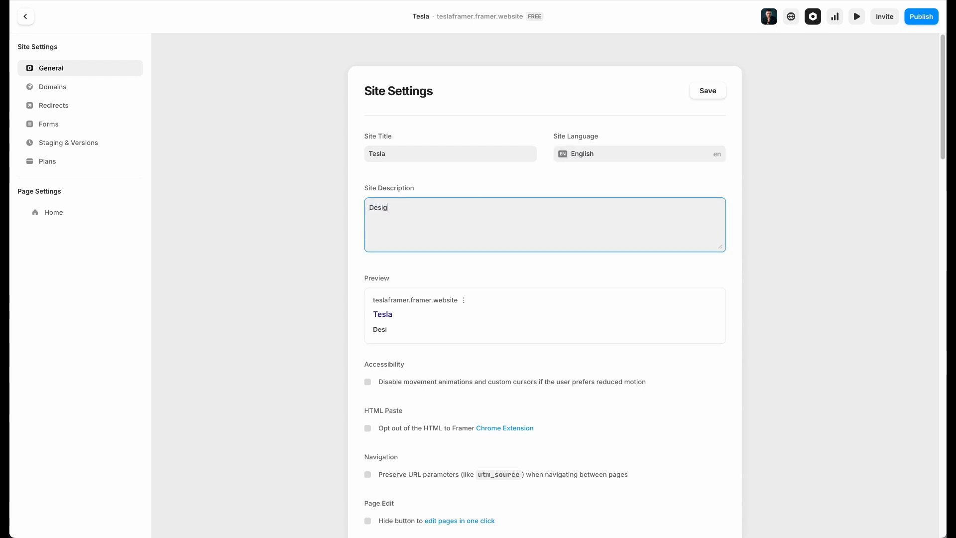
pyautogui.write('n by: M')
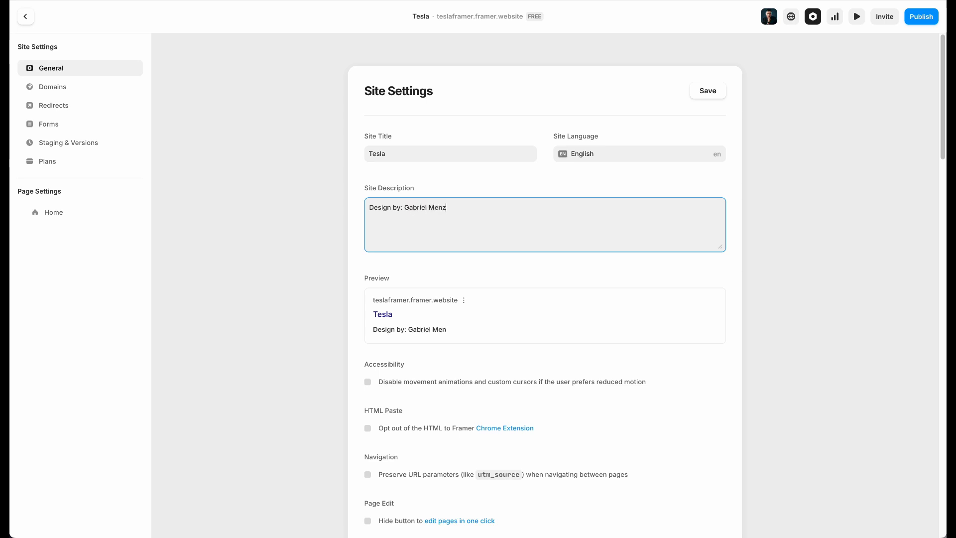
pyautogui.click(917, 16)
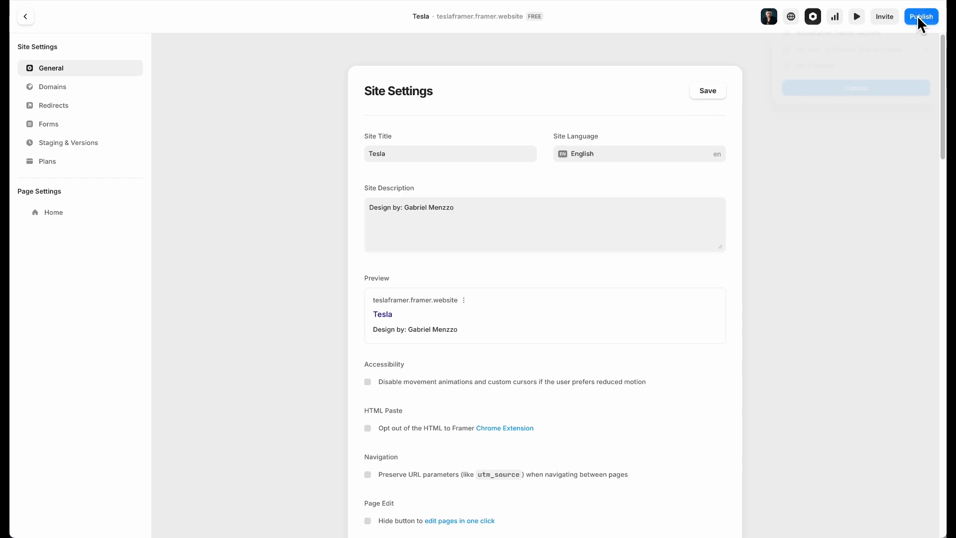
pyautogui.click(898, 98)
pyautogui.click(557, 55)
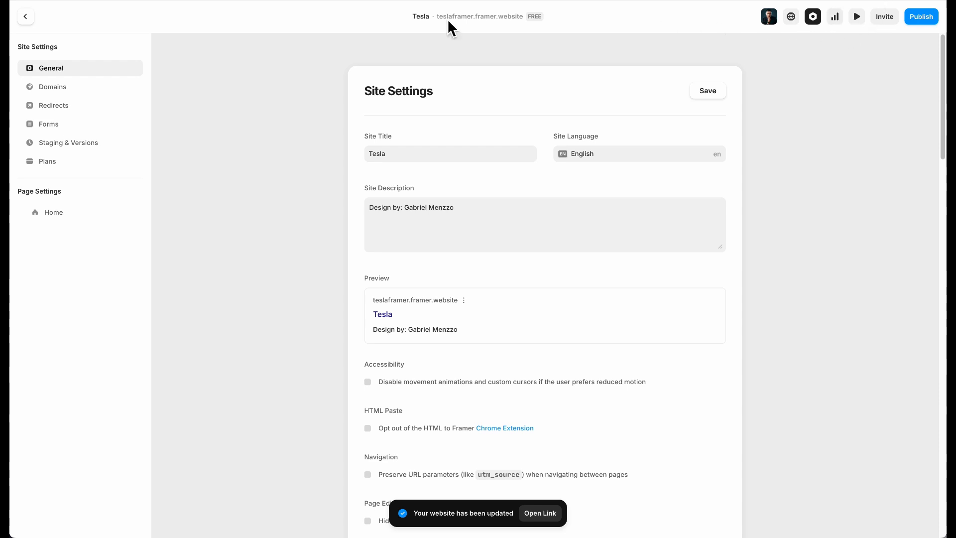
# Open teslaframer.framer.website and scroll through the live Tesla clone
pyautogui.click(465, 17)
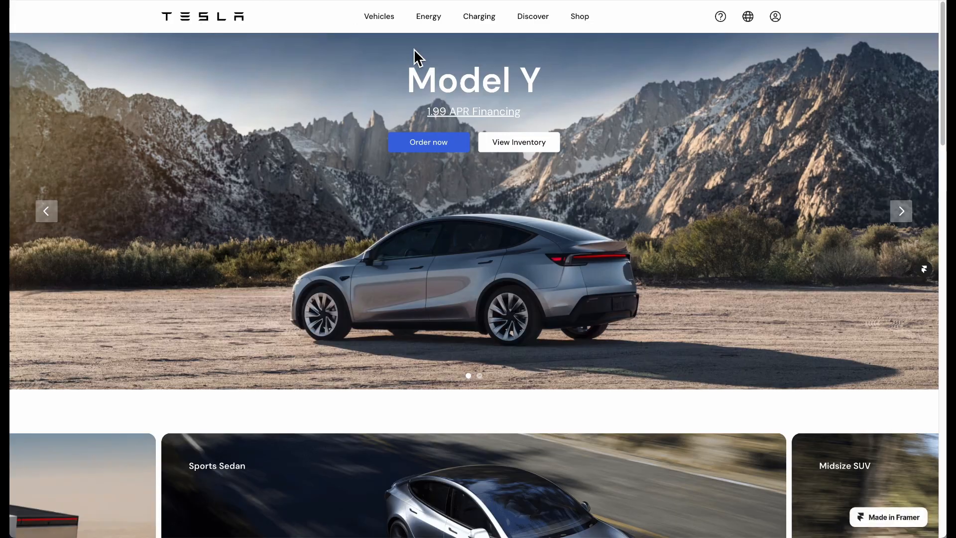
pyautogui.scroll(-20, 438, 189)
pyautogui.scroll(18, 412, 224)
pyautogui.scroll(-20, 411, 228)
pyautogui.scroll(5, 411, 224)
pyautogui.scroll(-5, 412, 224)
pyautogui.scroll(15, 412, 224)
pyautogui.scroll(8, 412, 221)
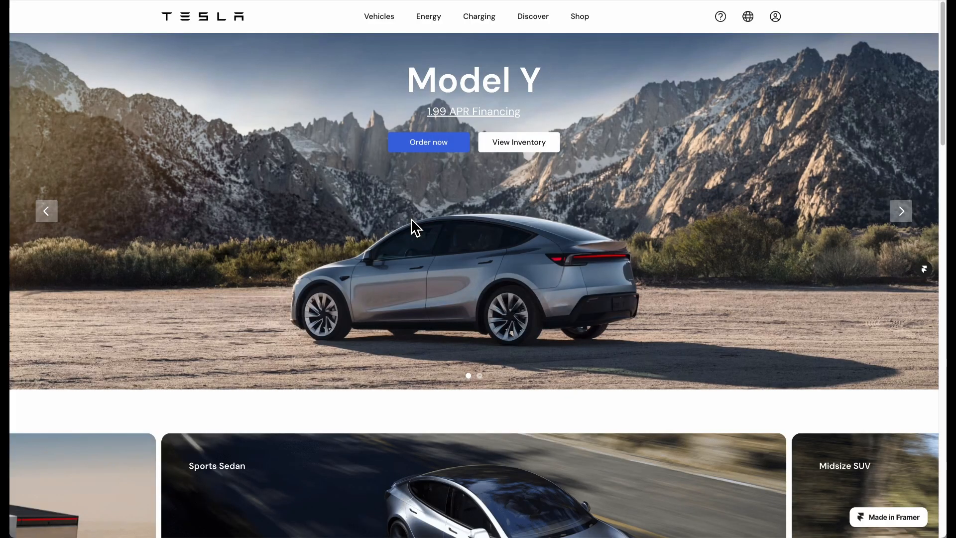